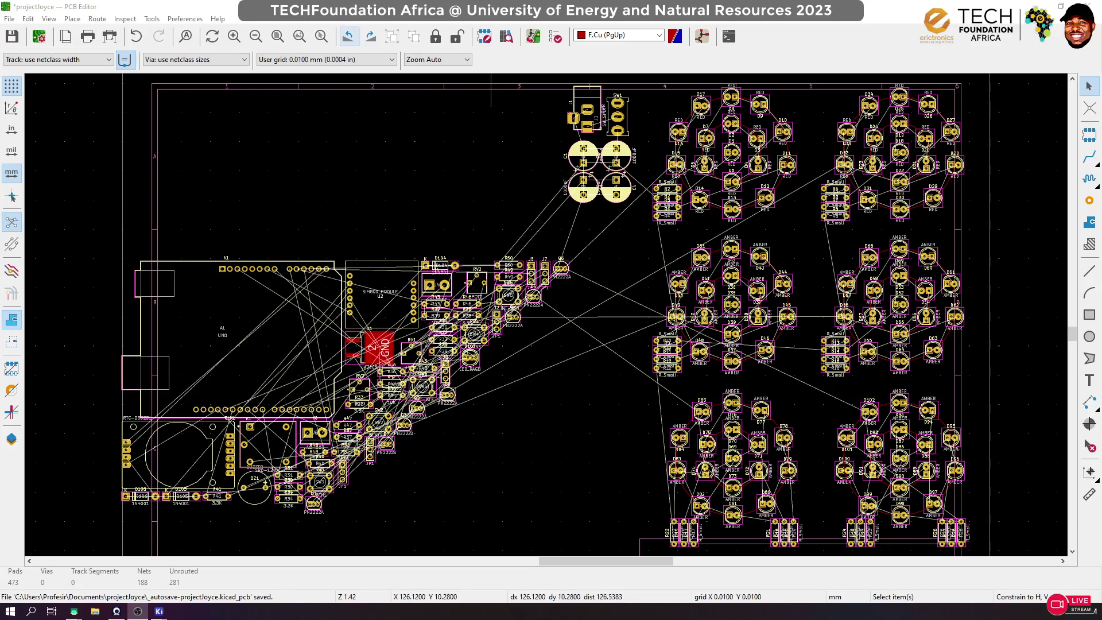
Inspect the board in the 3D viewer from tilted and top-down angles, and return to the PCB layout
key("alt+v")
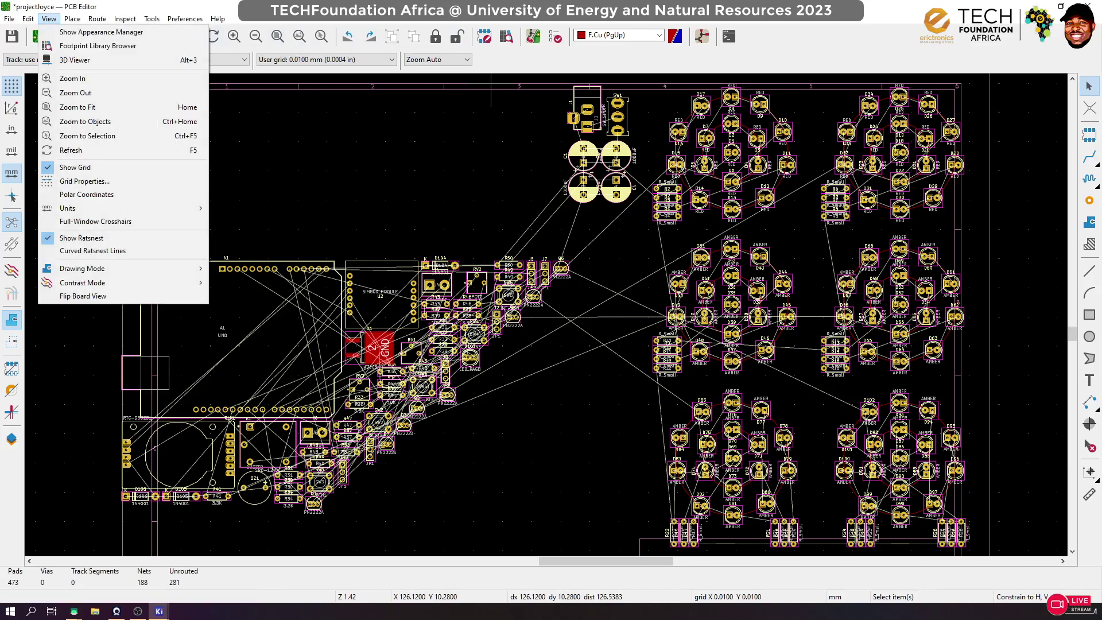
key("Escape")
key("alt+3")
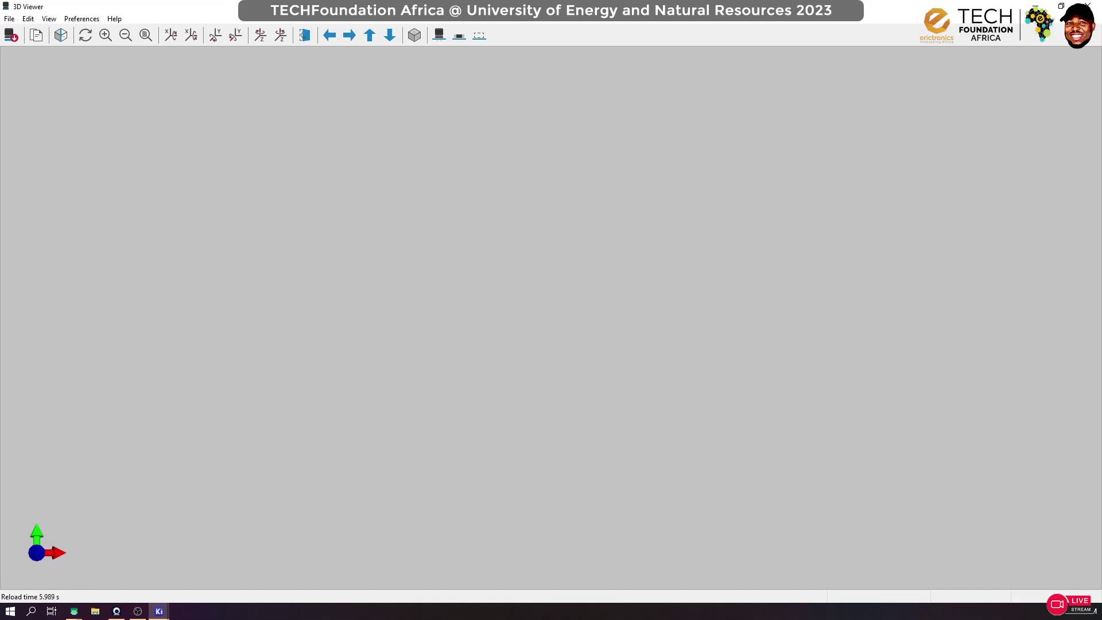
scroll(551, 326, "up", 5)
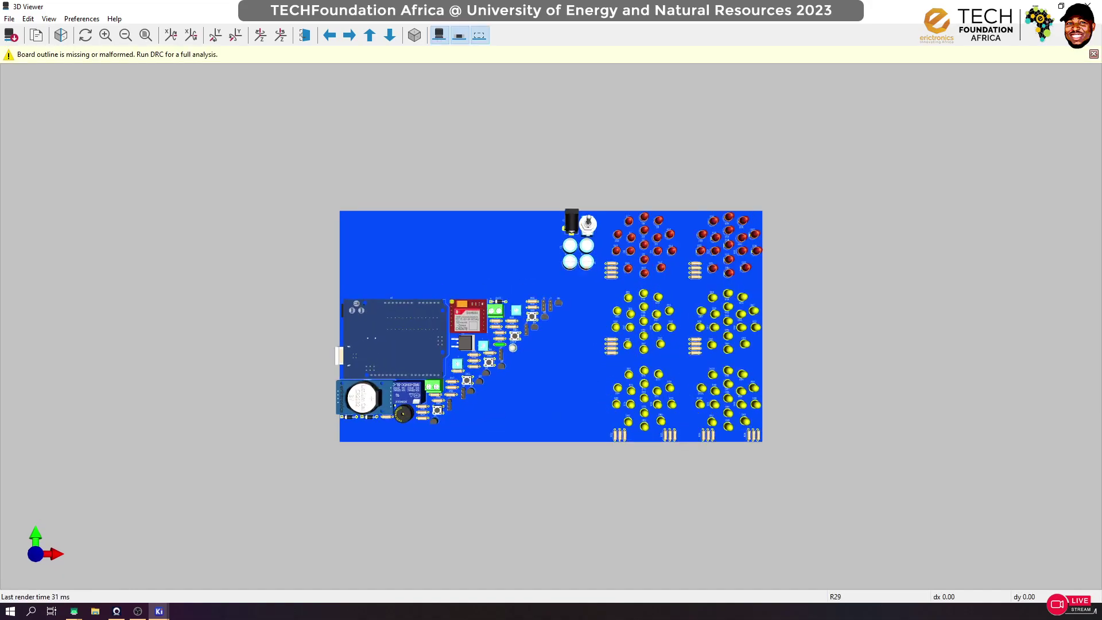
left_click_drag(322, 459, 327, 345)
scroll(551, 339, "down", 3)
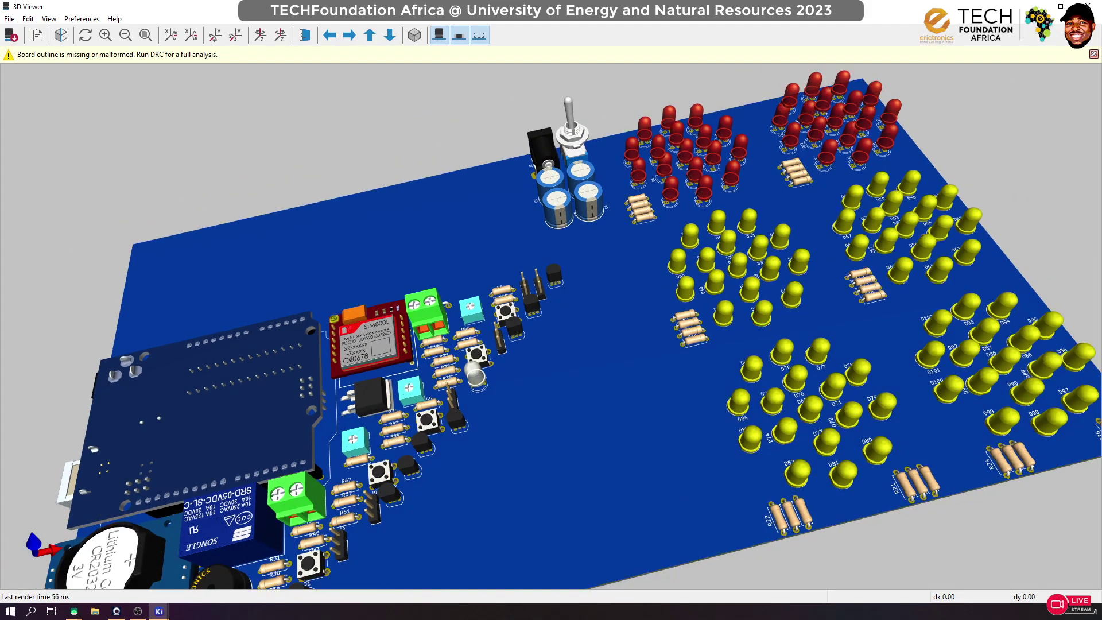
left_click_drag(556, 229, 556, 298)
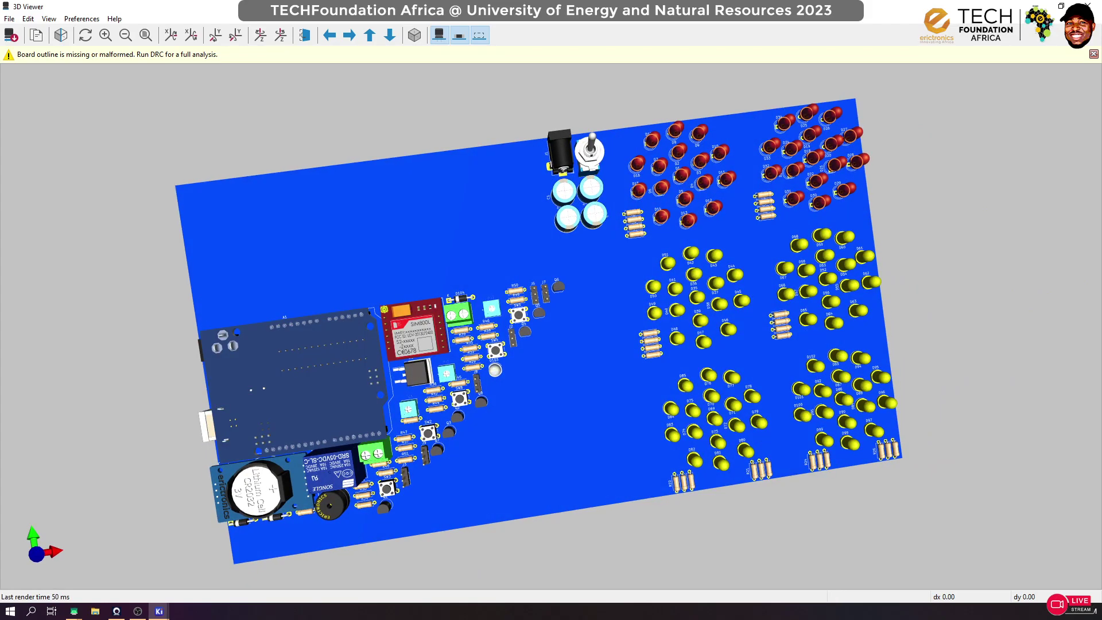
key("alt+Tab")
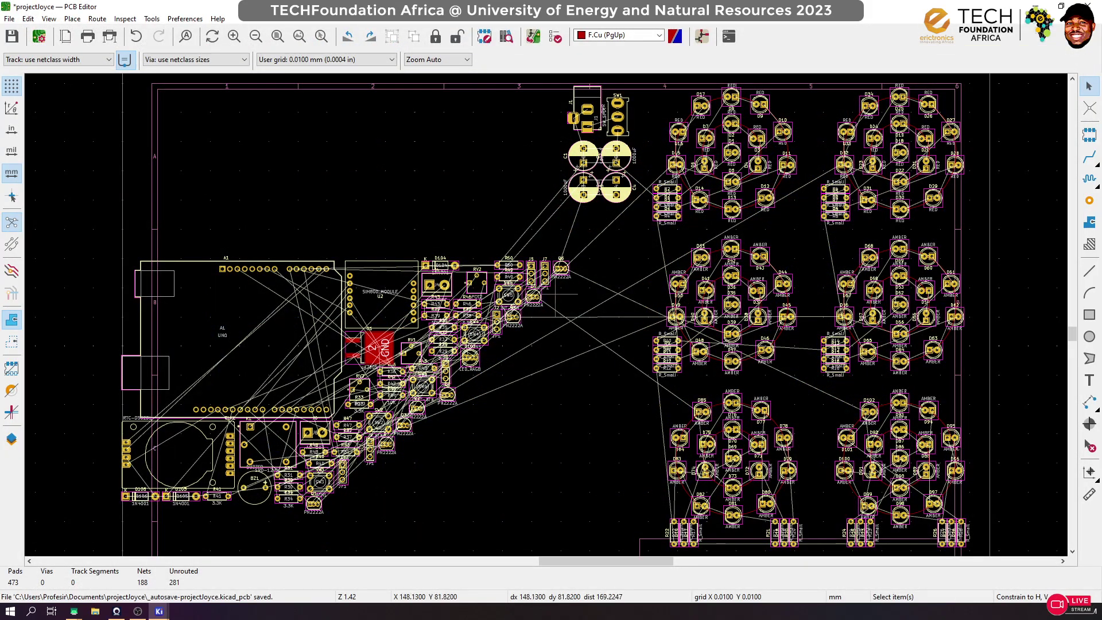
Move all six LED clusters with their resistors off the drawing sheet, to the right of its border
scroll(582, 316, "down", 3)
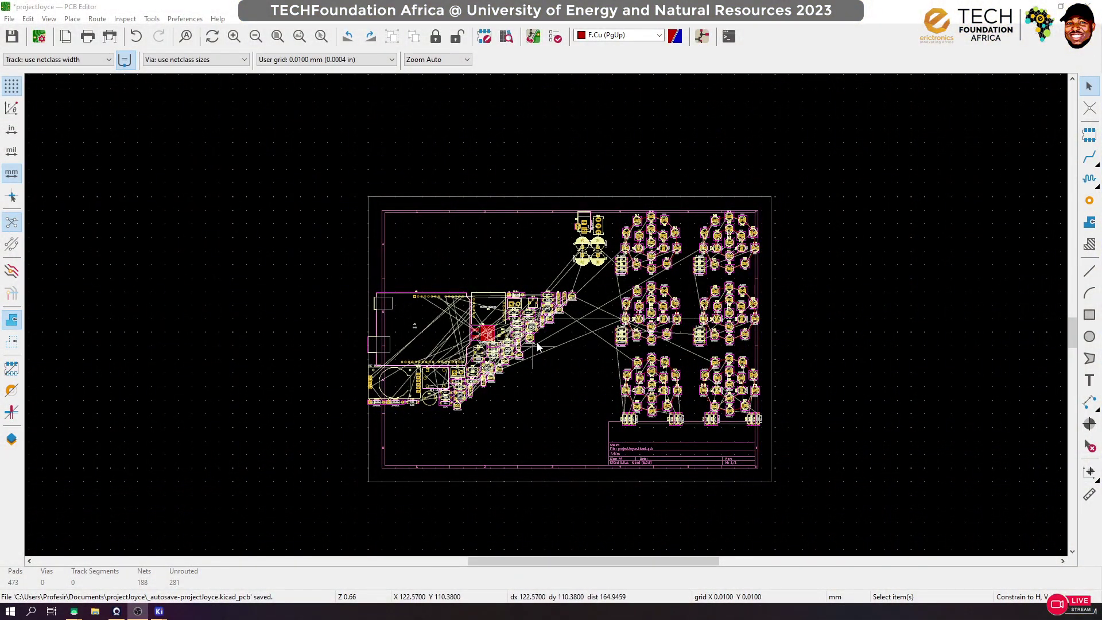
left_click_drag(867, 164, 620, 466)
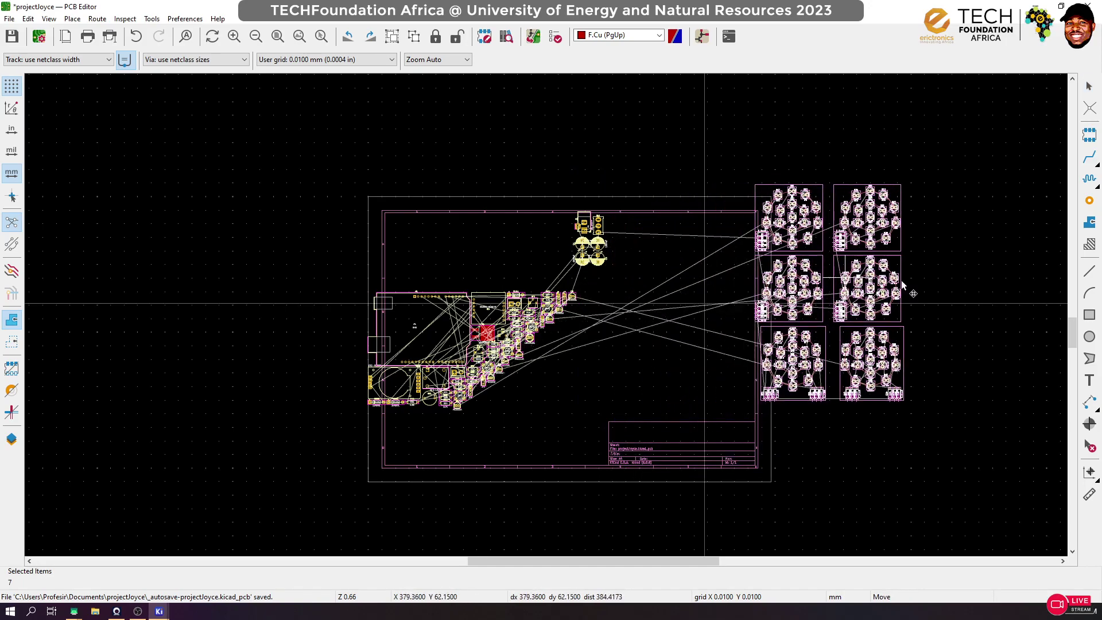
left_click(838, 253)
left_click(738, 327)
scroll(408, 341, "up", 4)
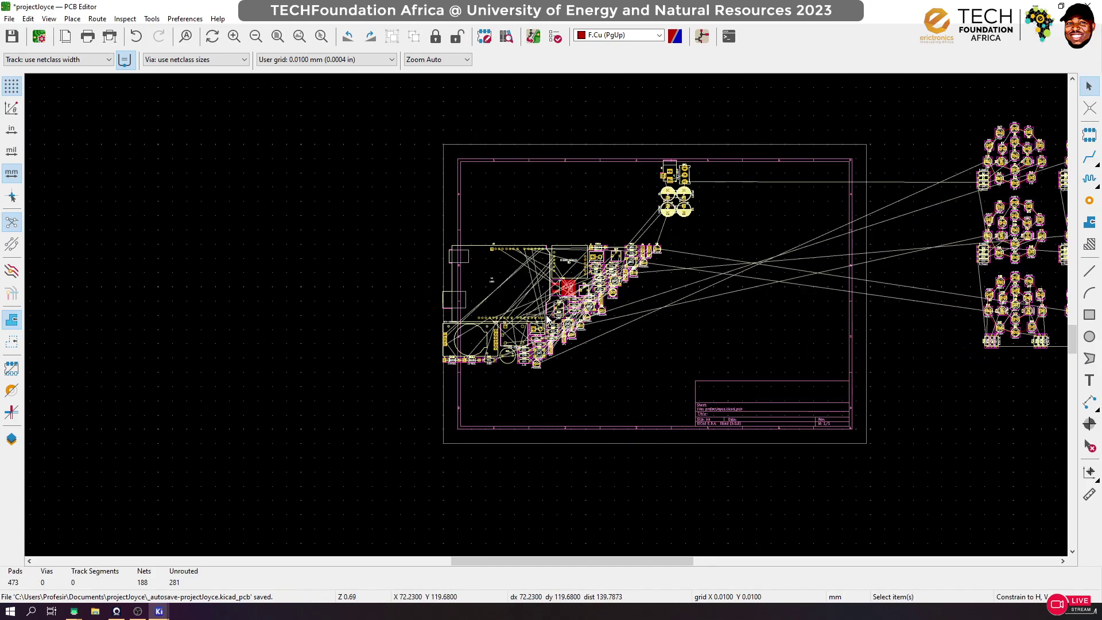
Move all the remaining footprints, including the Arduino and power parts, off the sheet to the left of its border
scroll(613, 310, "down", 4)
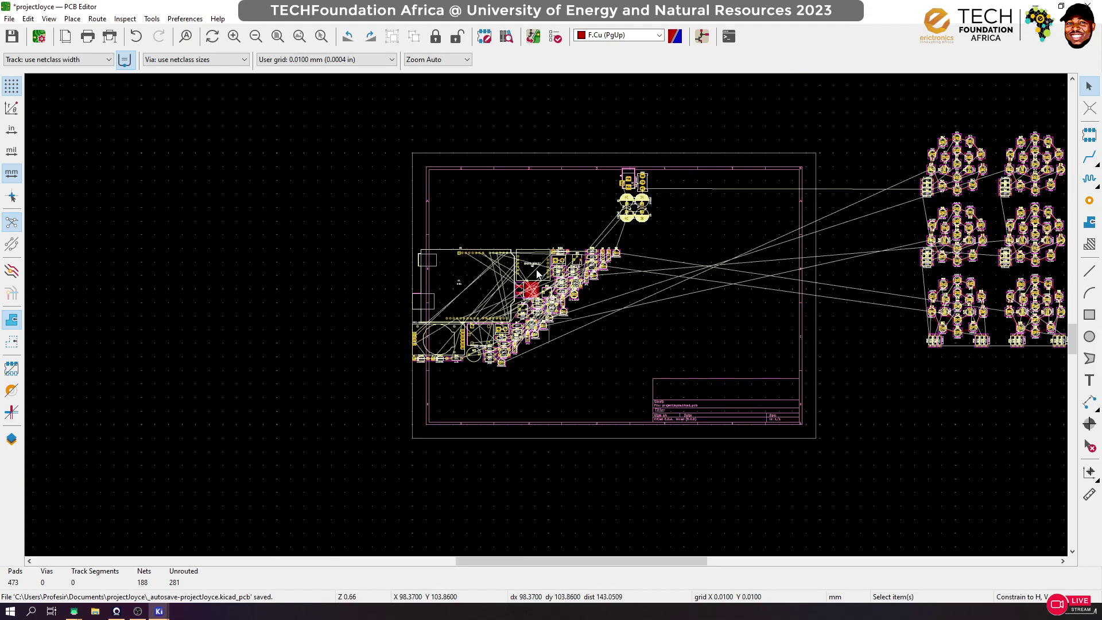
left_click_drag(335, 150, 741, 393)
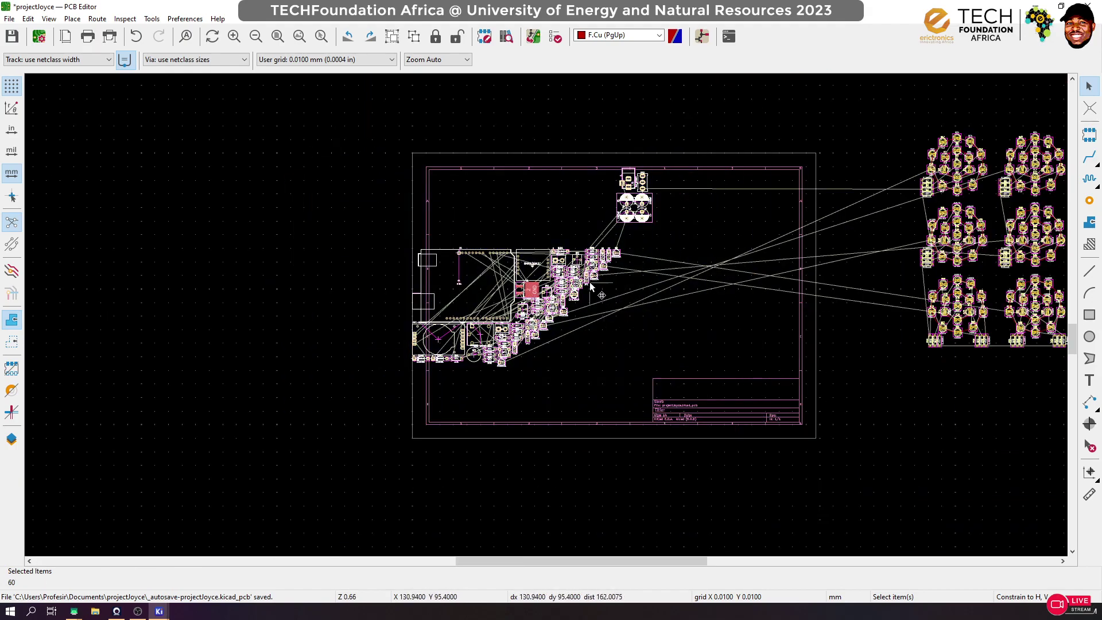
left_click_drag(592, 286, 352, 286)
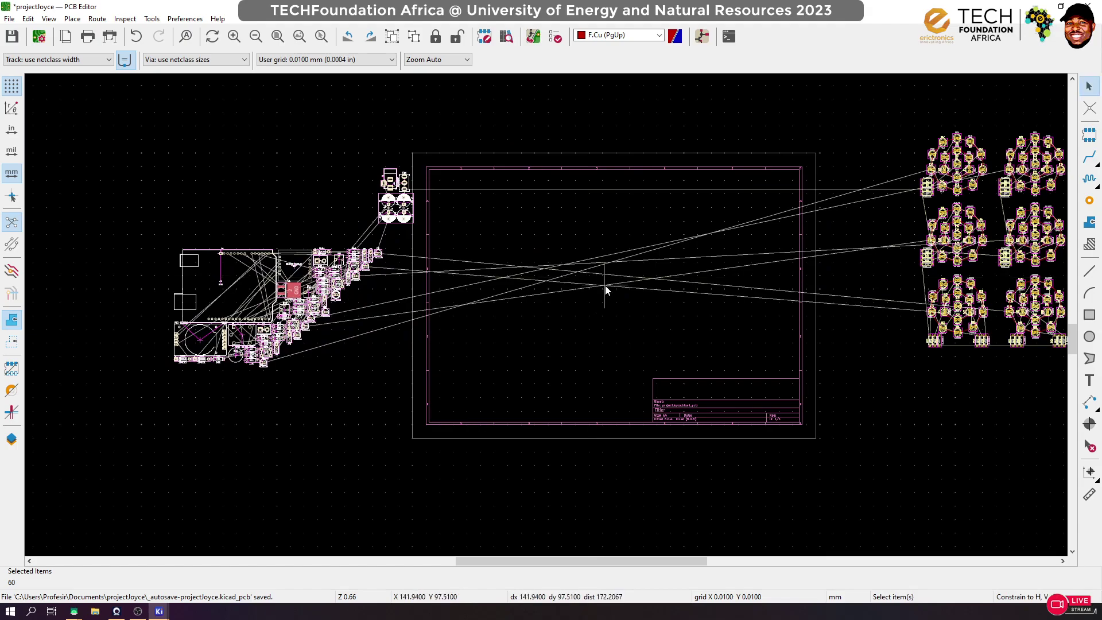
left_click(605, 284)
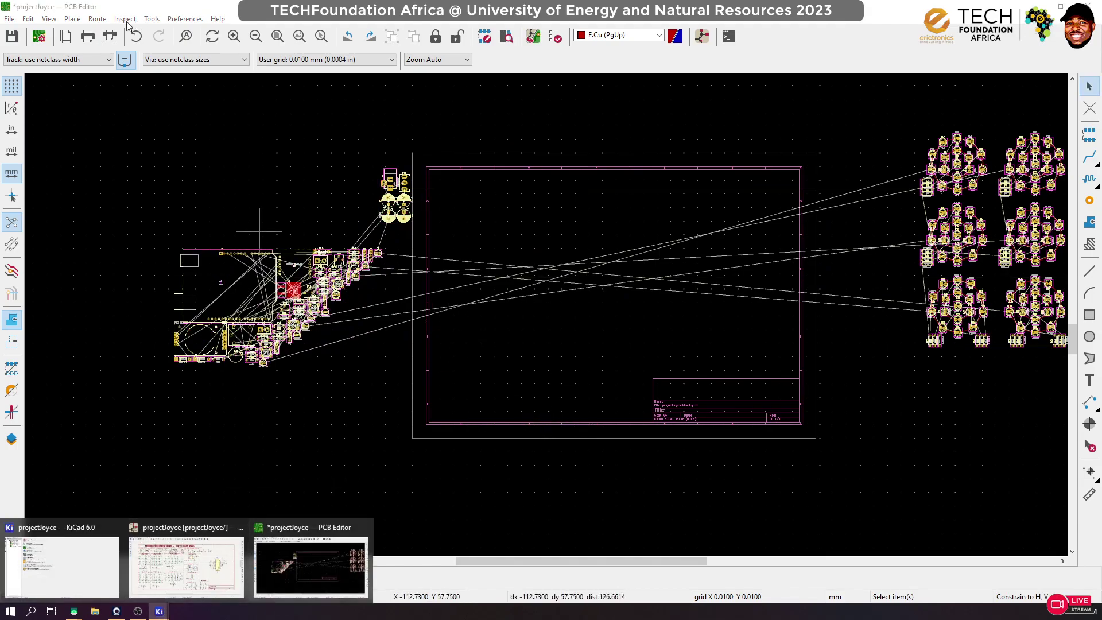
Examine the spread-out board from a tilted angle in the 3D viewer, and close the viewer
left_click(49, 18)
left_click(80, 61)
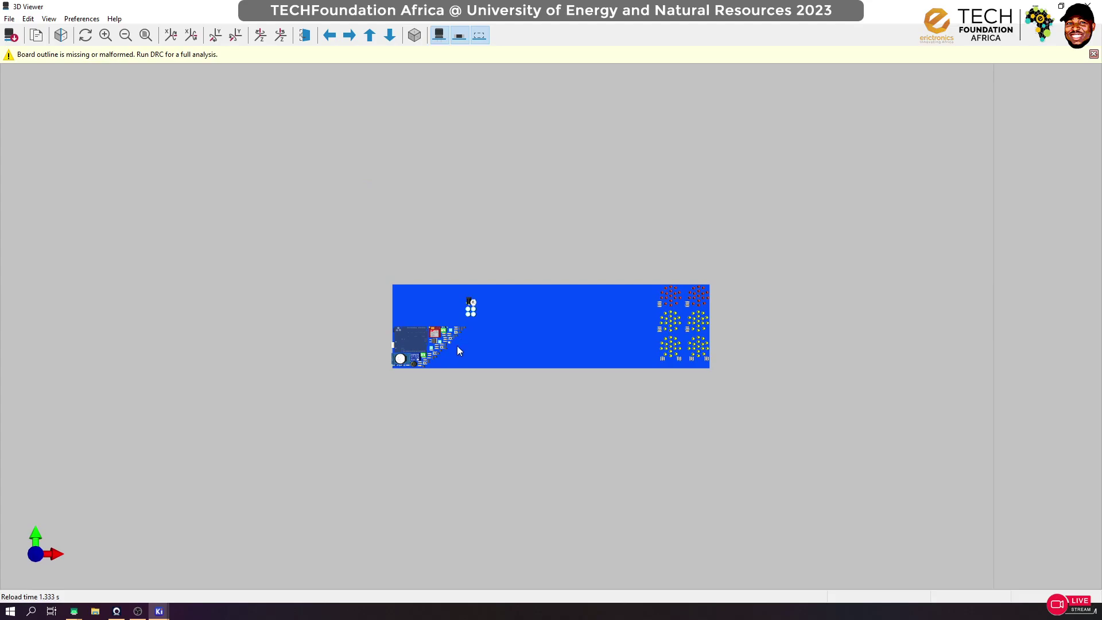
left_click_drag(308, 359, 507, 241)
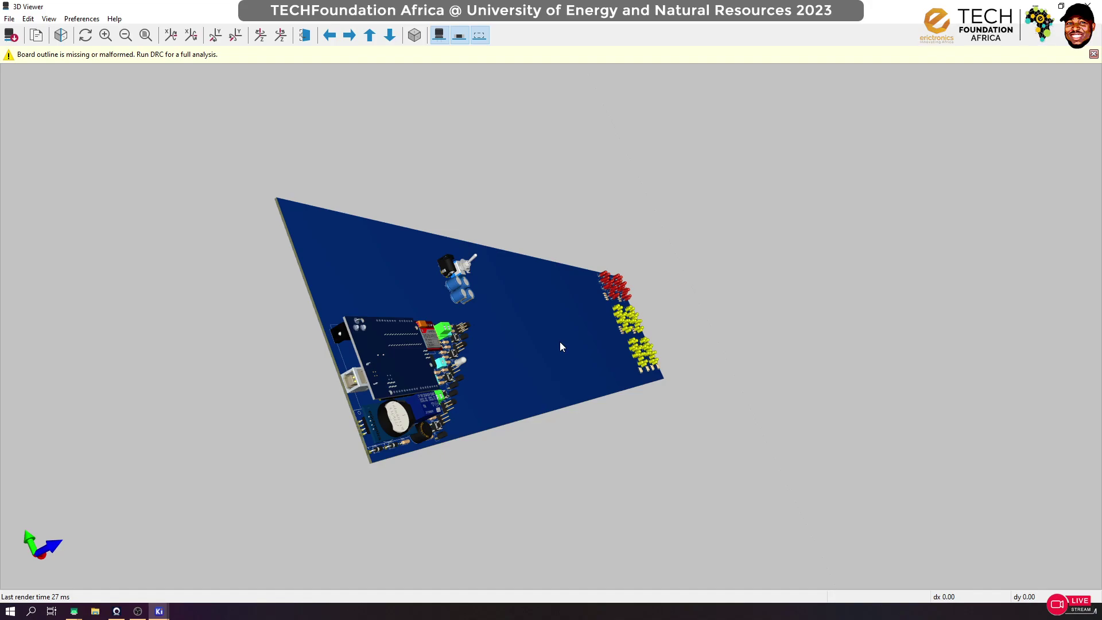
left_click(1092, 6)
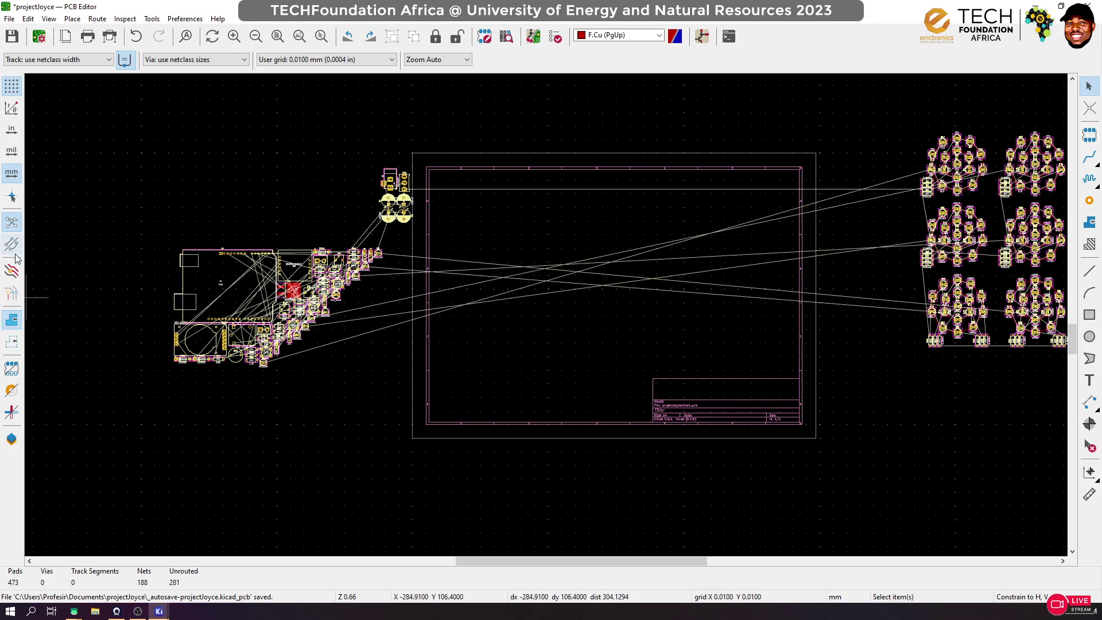
Hide the ratsnest lines and measure the overall height of the left column of LED clusters
left_click(12, 224)
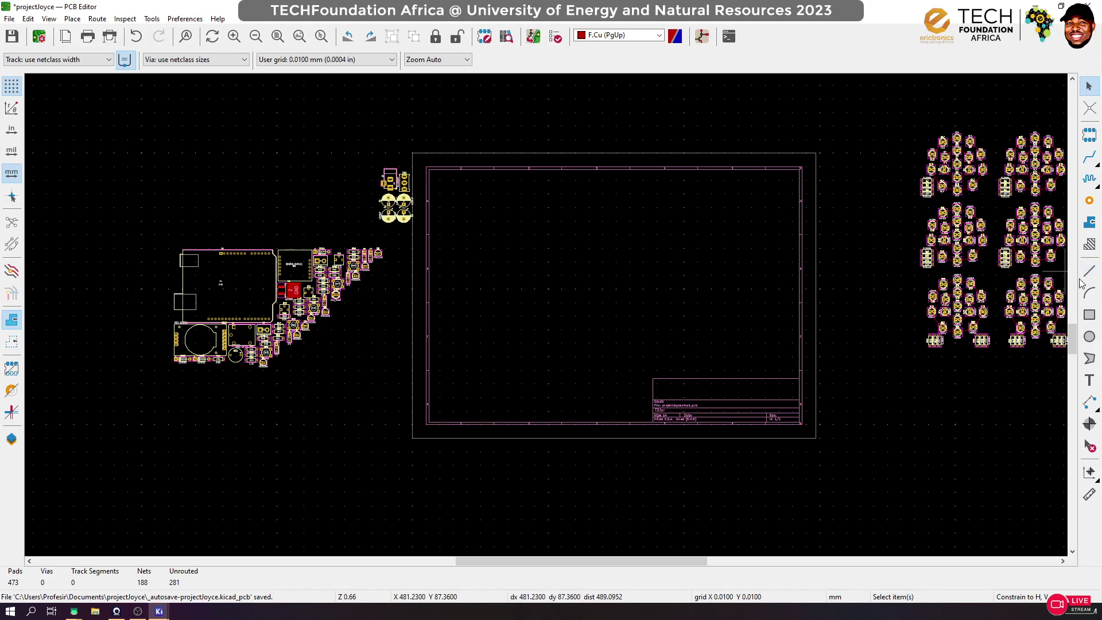
left_click(1090, 494)
left_click(956, 130)
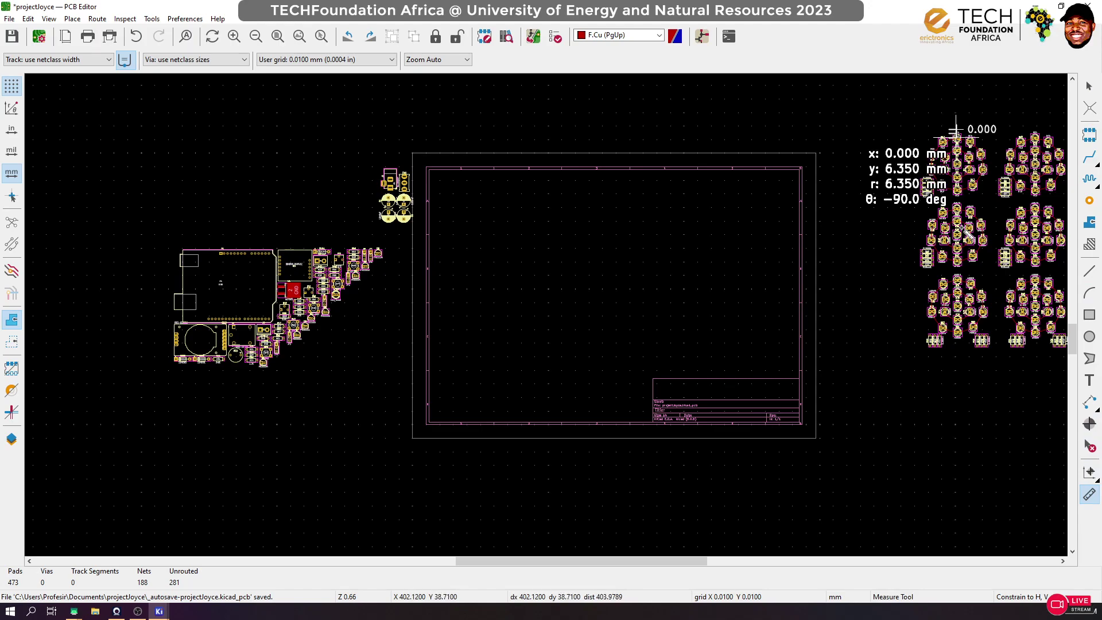
left_click(968, 363)
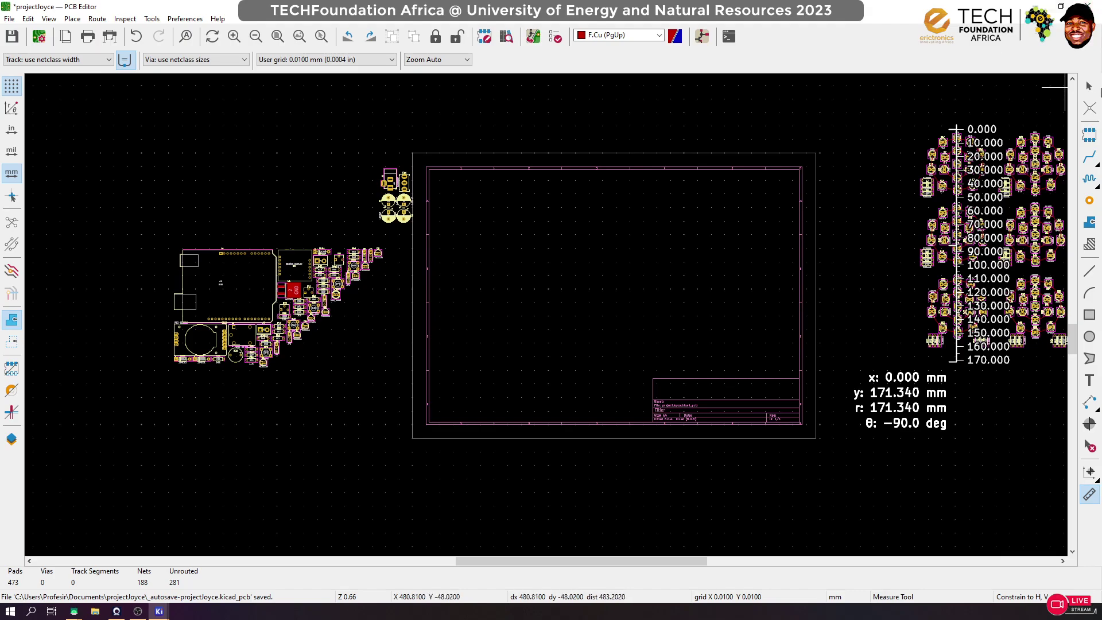
left_click(1089, 85)
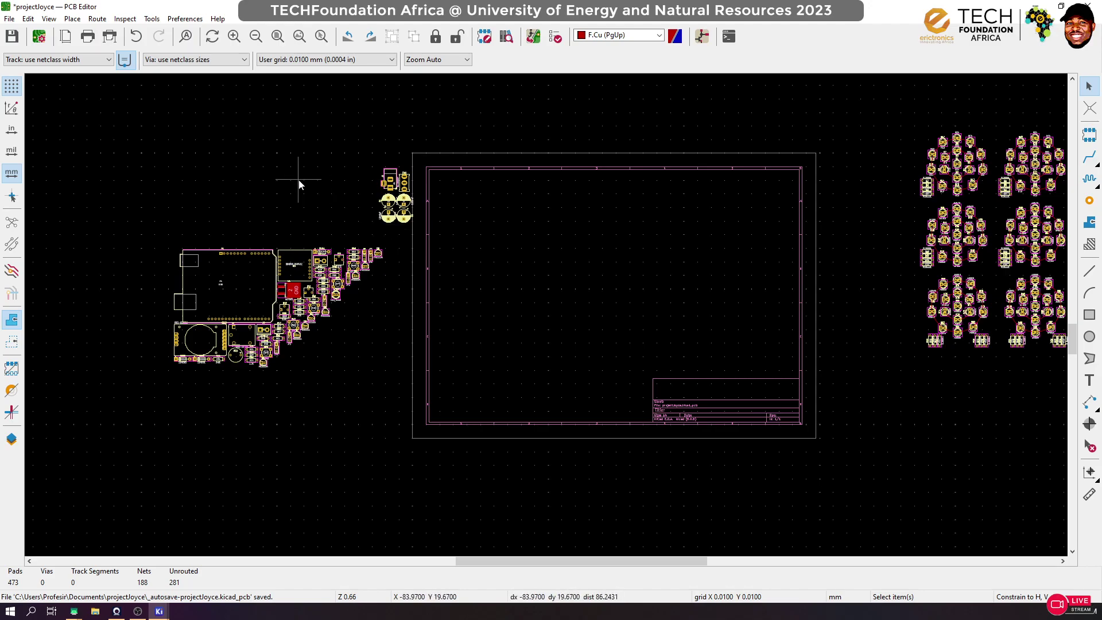
Place the Arduino UNO footprint in the left part of the sheet, rotated 90 degrees with its connectors facing down
left_click(238, 278)
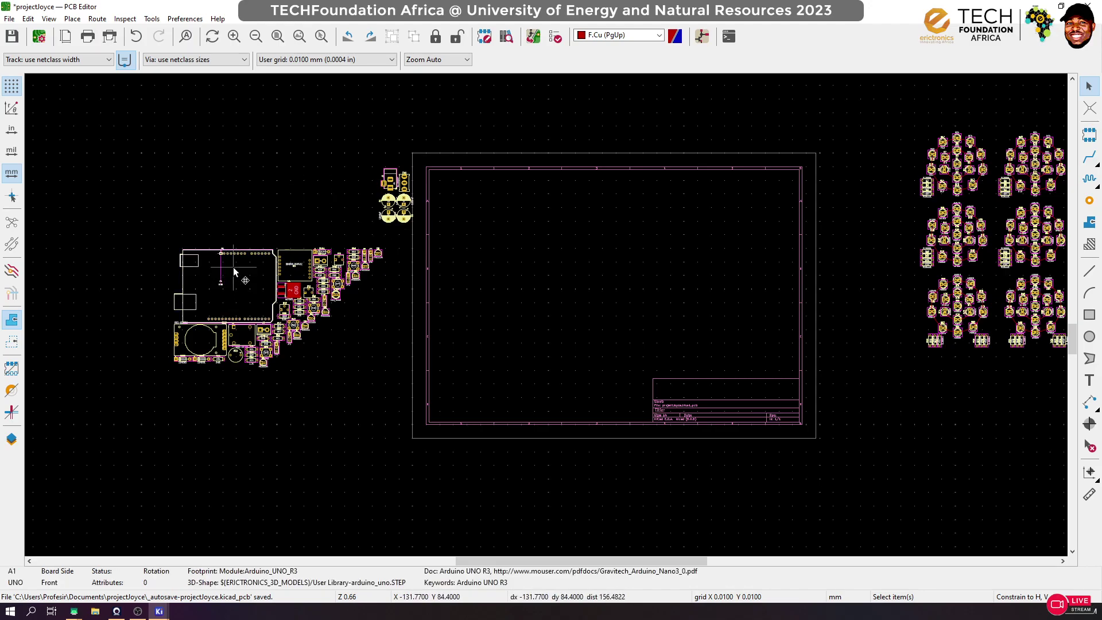
left_click_drag(226, 286, 511, 325)
key("r")
left_click(511, 320)
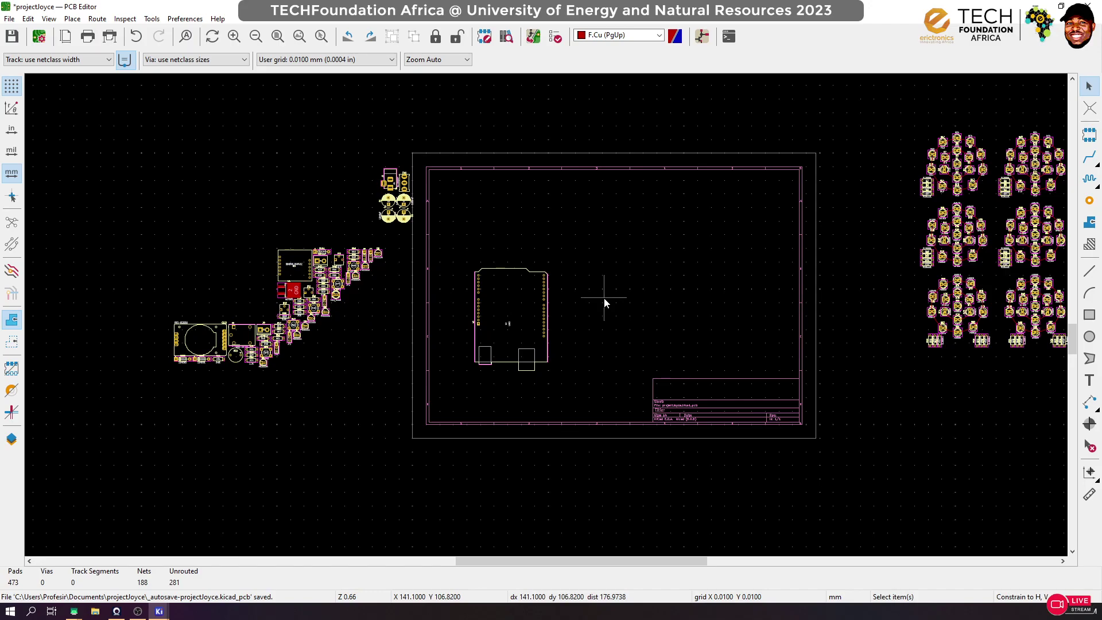
Move the power jack, power switch and four 1000uF capacitors together to just above the Arduino on the sheet
left_click_drag(360, 152, 439, 237)
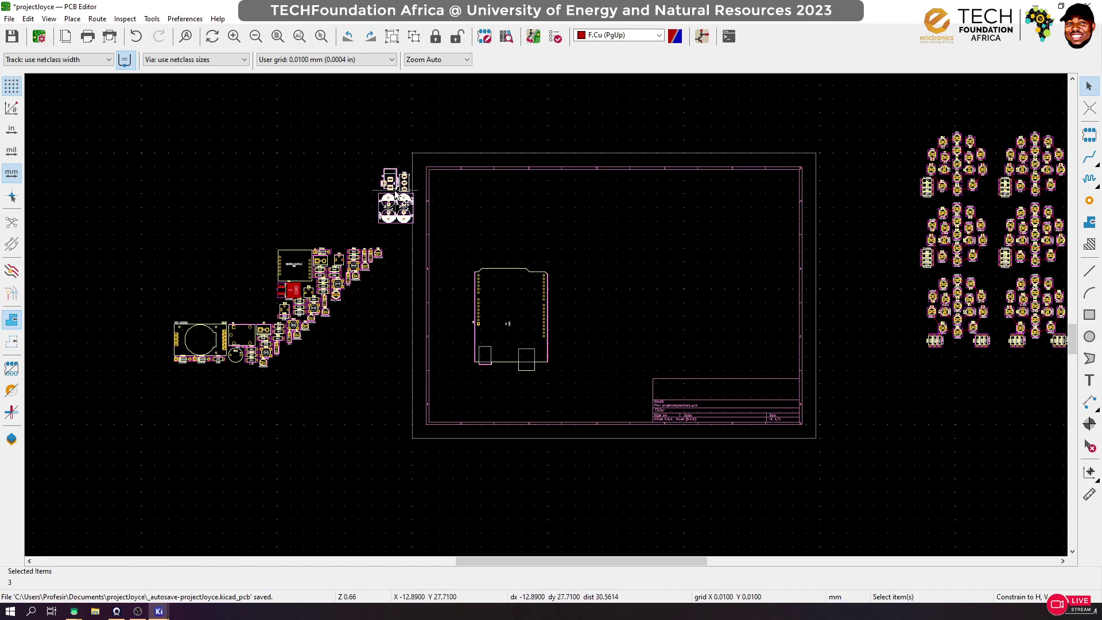
key("m")
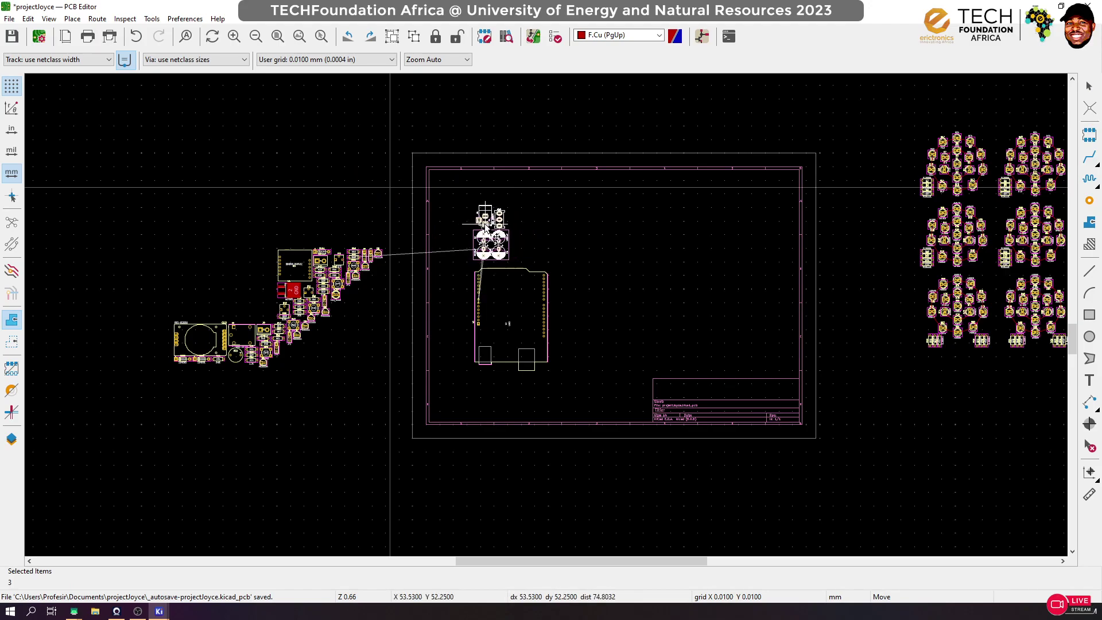
left_click(486, 226)
left_click(573, 215)
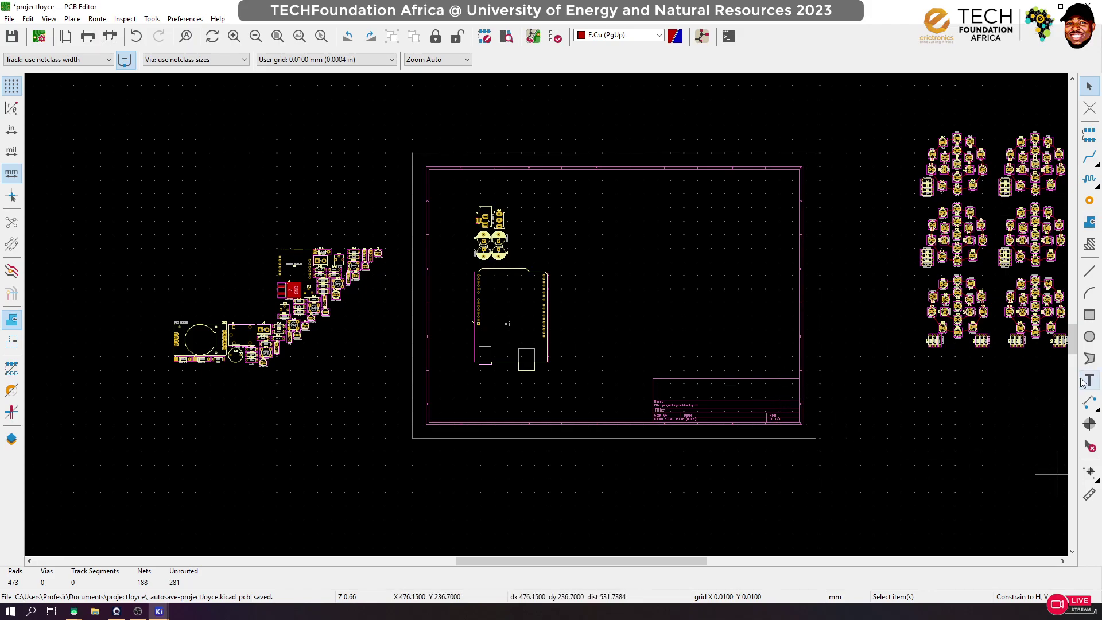
Measure the vertical extent from the top of the power jack to the bottom of the Arduino
left_click(1090, 493)
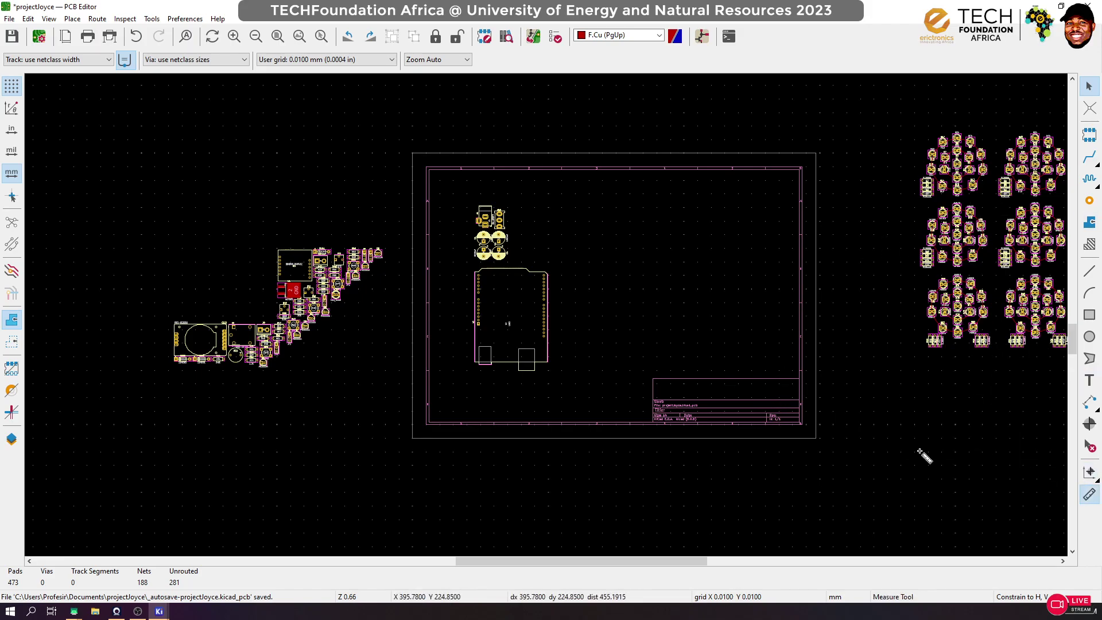
left_click(488, 204)
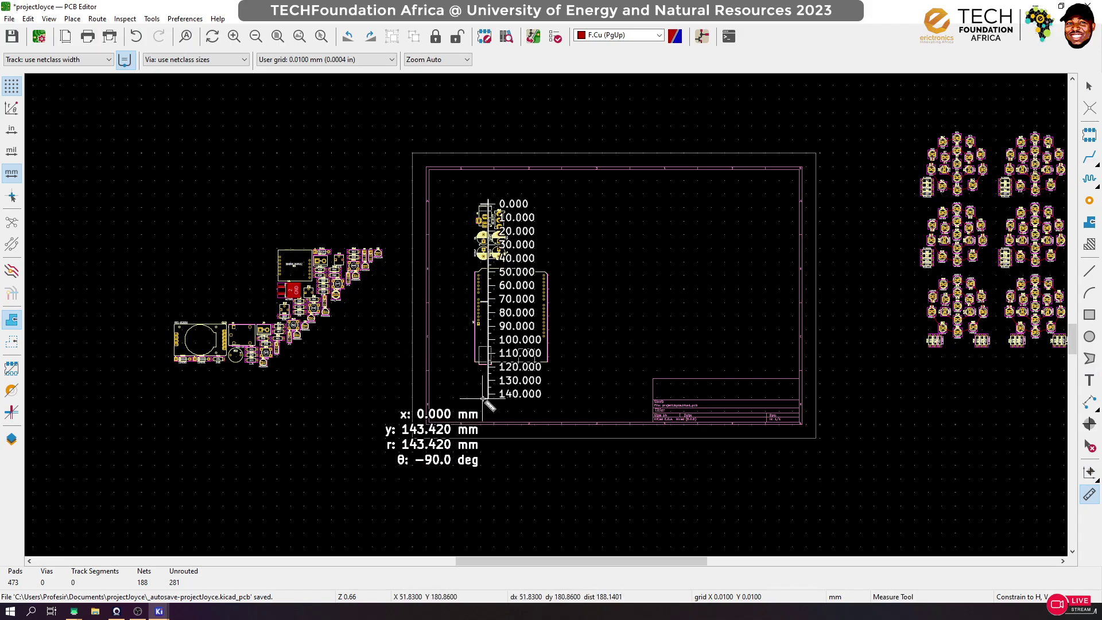
left_click(488, 367)
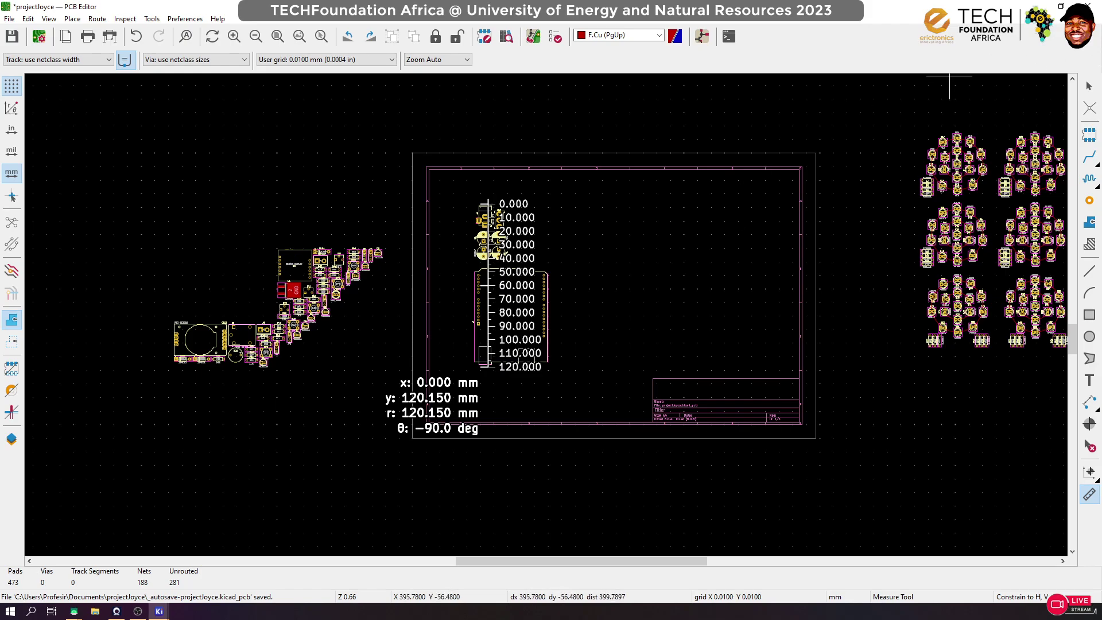
left_click(1090, 86)
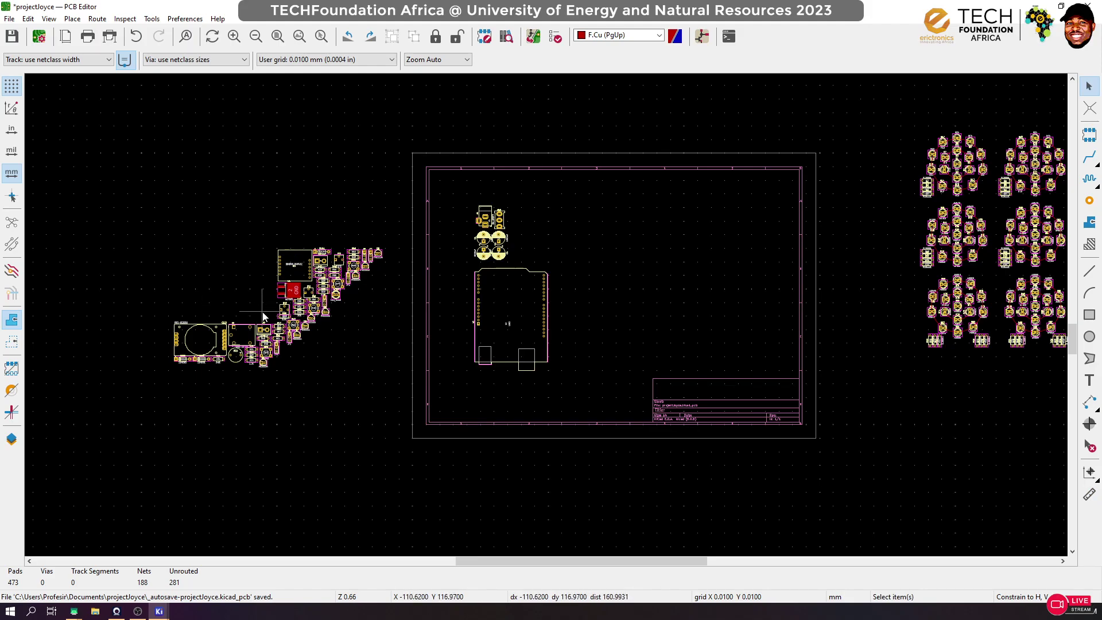
Move the SIM800 module onto the sheet, level with the power jack and well to the right of the power switch
left_click(298, 276)
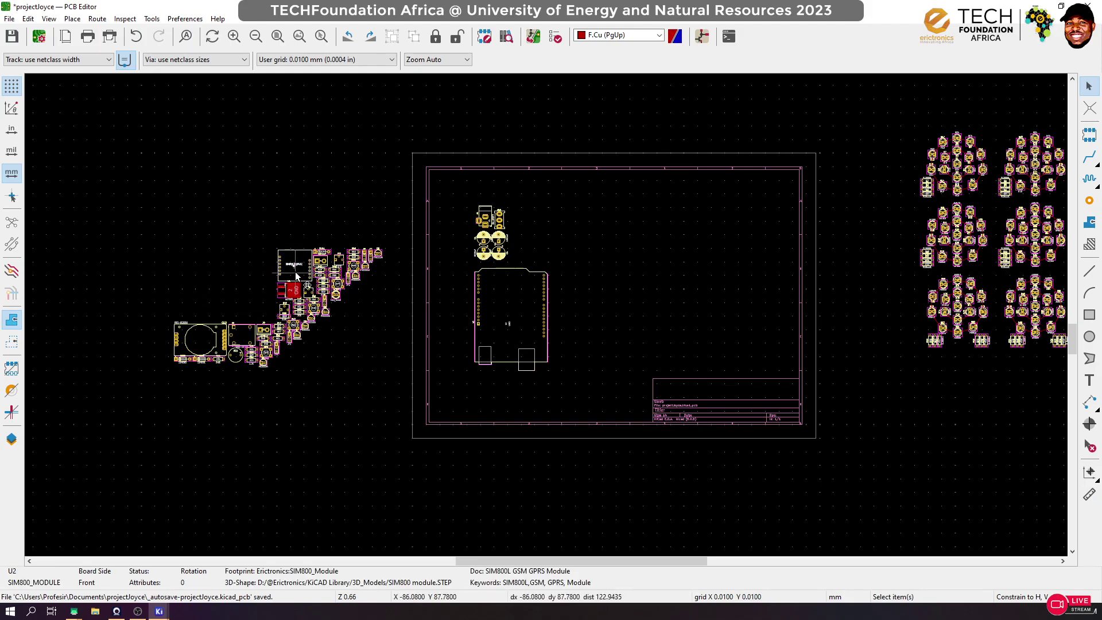
key("m")
scroll(492, 236, "up", 6)
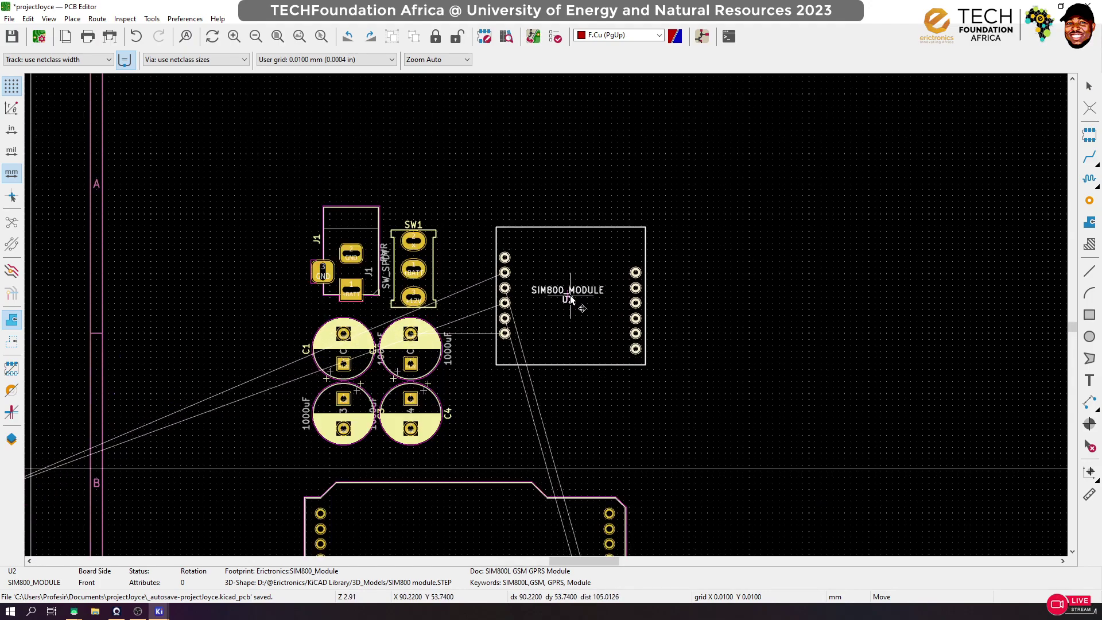
left_click(570, 299)
scroll(584, 310, "down", 5)
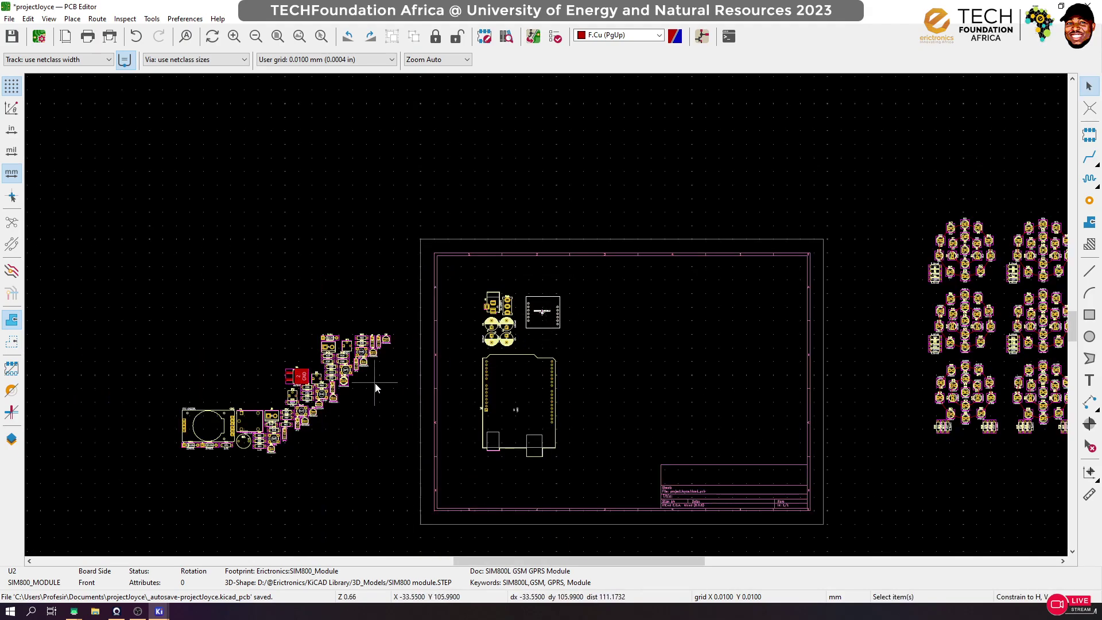
scroll(511, 336, "up", 3)
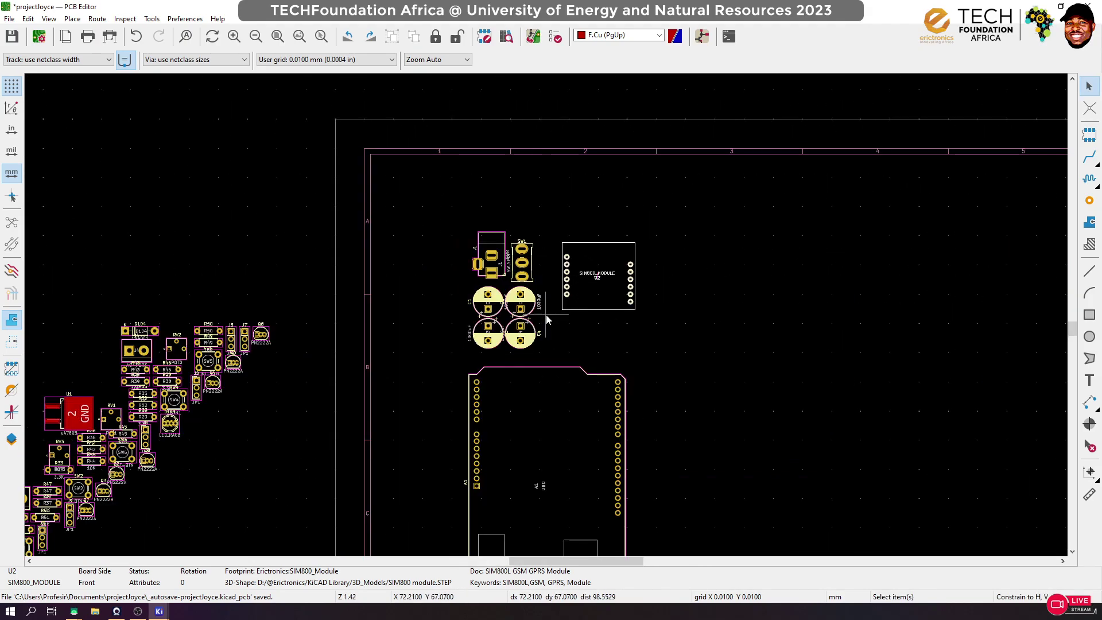
left_click_drag(599, 308, 812, 301)
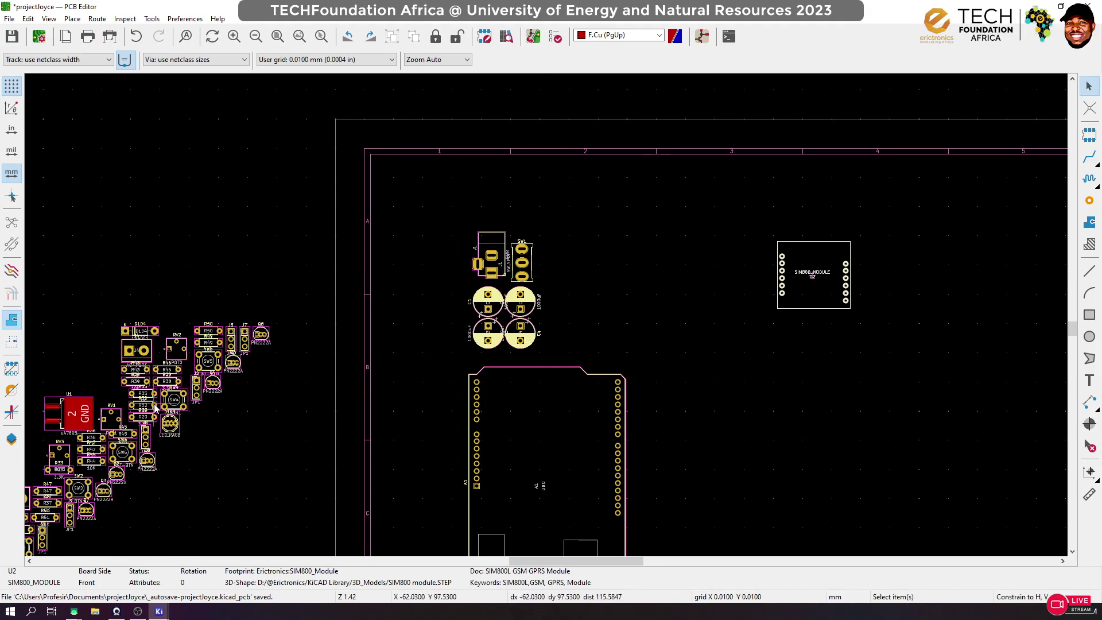
scroll(156, 411, "down", 1)
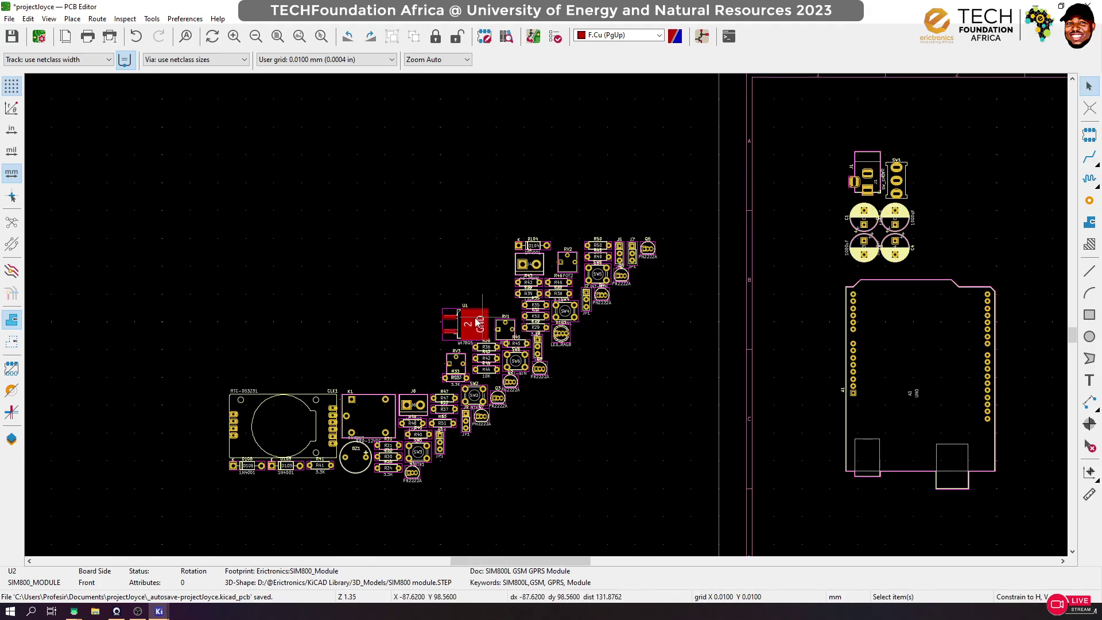
Move the uA7805 regulator onto the sheet beside the power switch, rotated 90 degrees with its leads facing down
left_click(448, 327)
key("m")
scroll(545, 314, "down", 5)
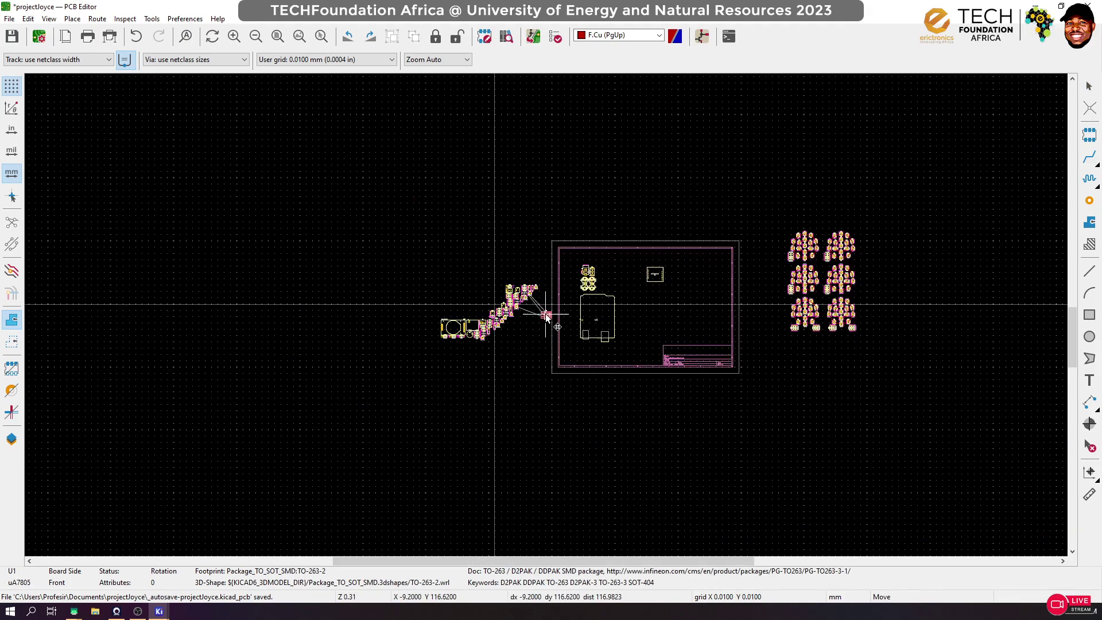
scroll(678, 284, "up", 8)
key("r")
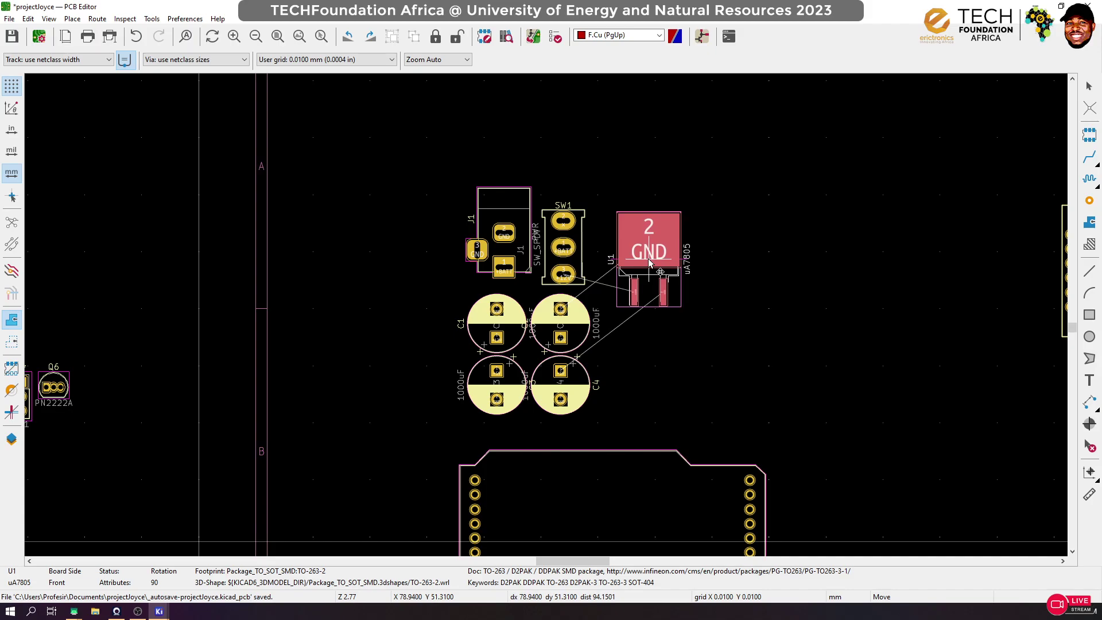
left_click(650, 263)
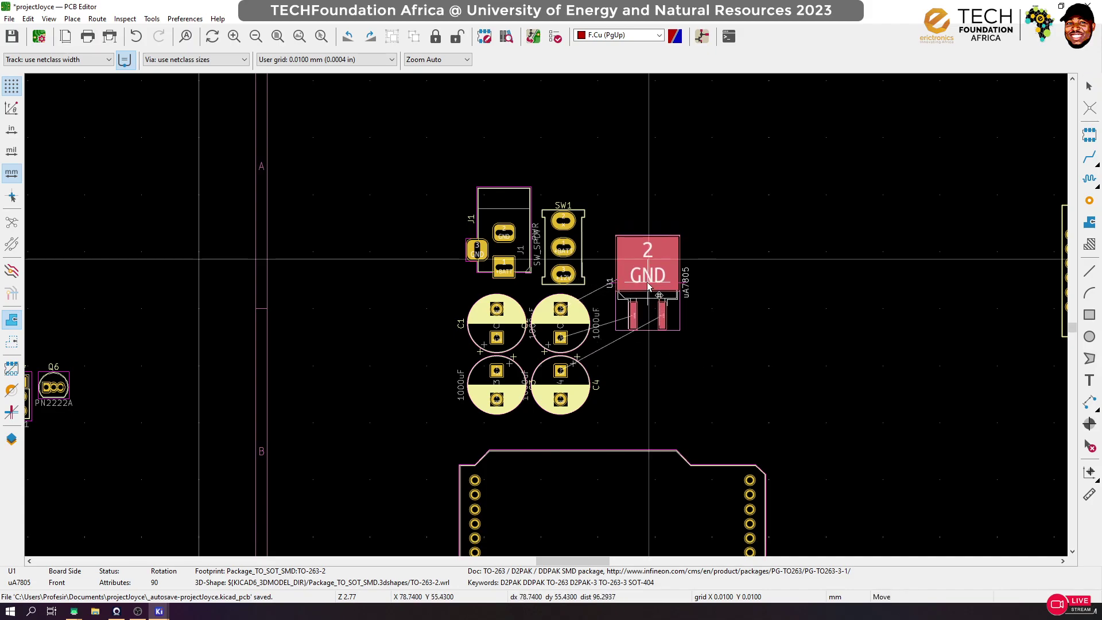
Bring the SIM800 module closer, placing it just to the right of the uA7805 regulator
scroll(565, 332, "down", 3)
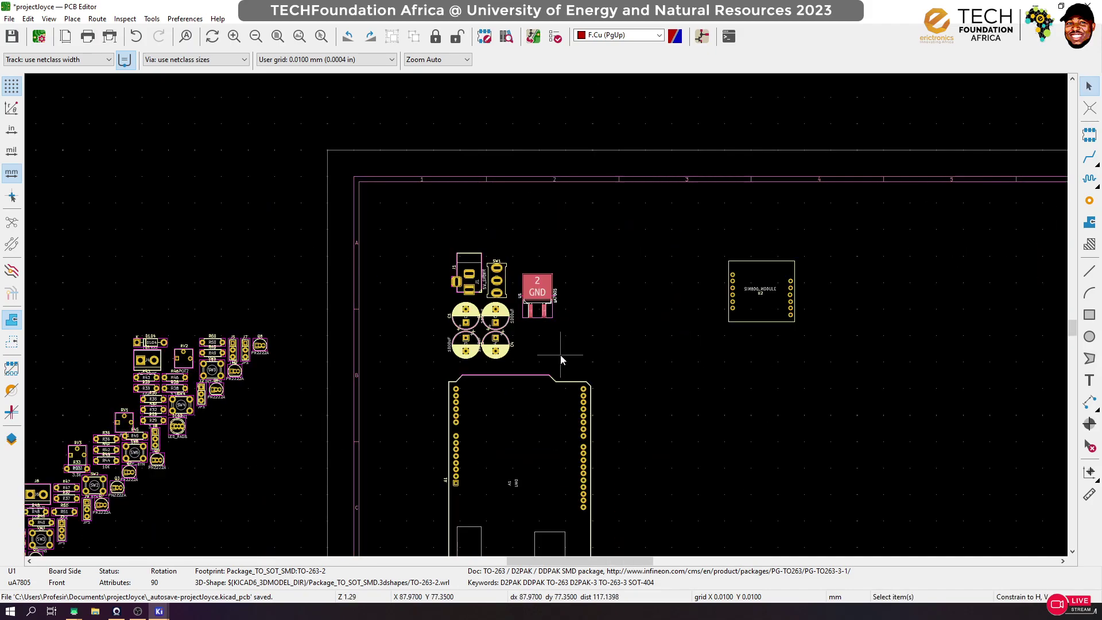
left_click(755, 319)
key("m")
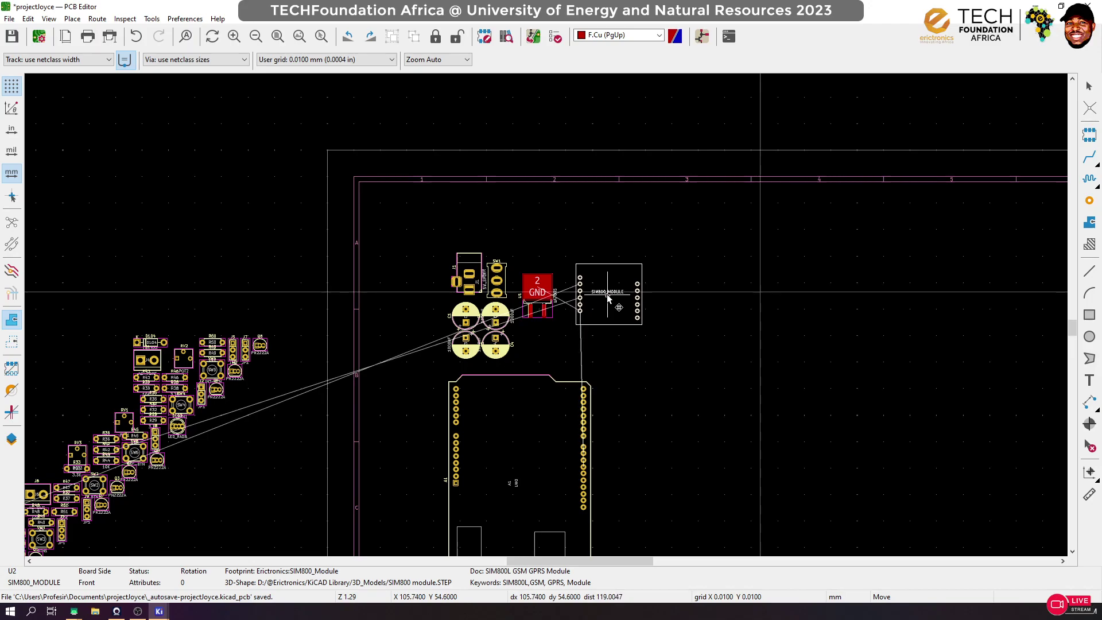
left_click(609, 298)
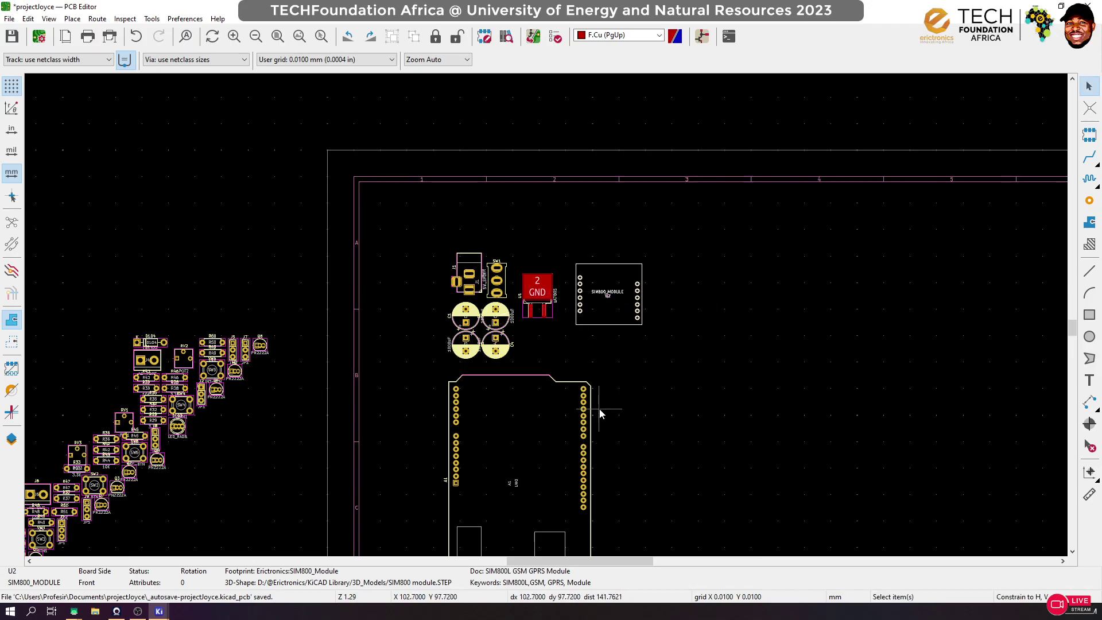
Move the RTC-DS3231 clock module onto the sheet, rotated 90 degrees and well to the right of the SIM800 module
scroll(474, 402, "down", 3)
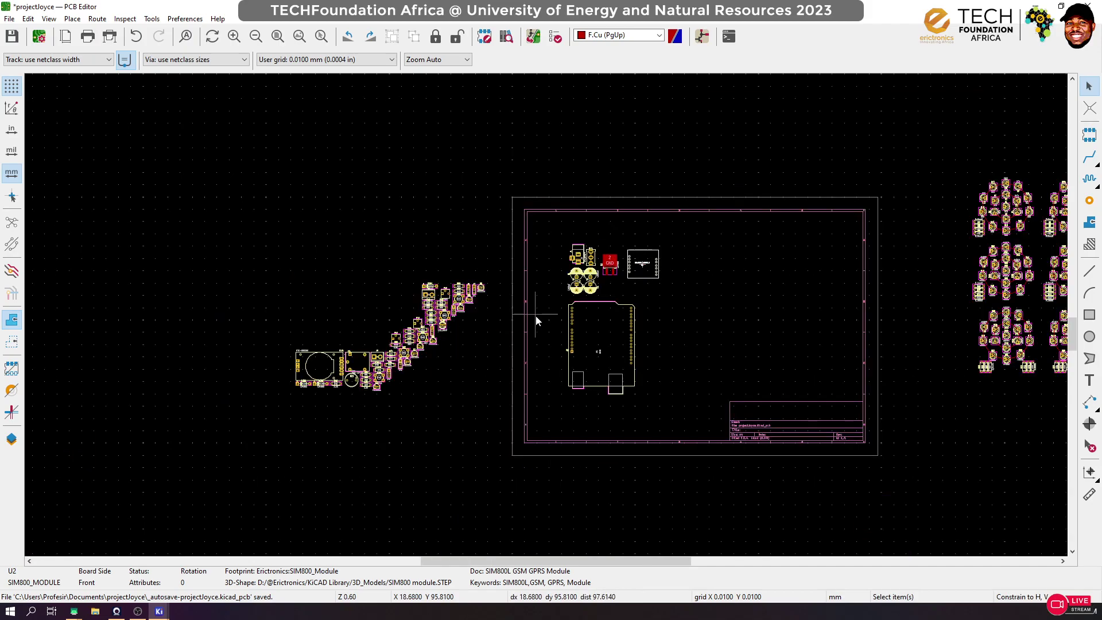
scroll(361, 339, "up", 1)
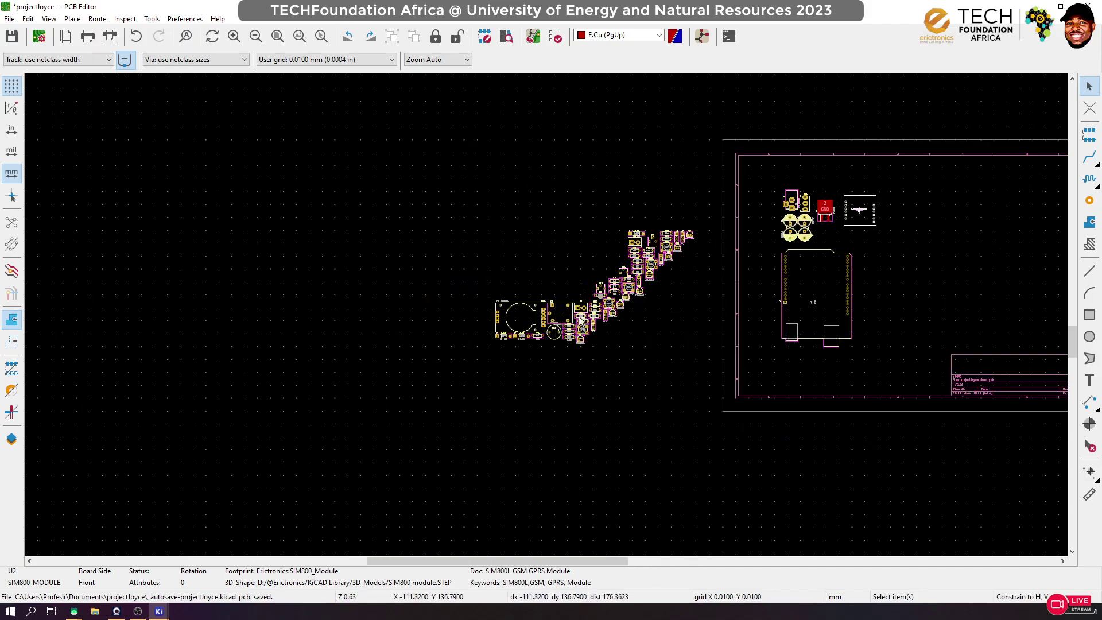
left_click(498, 313)
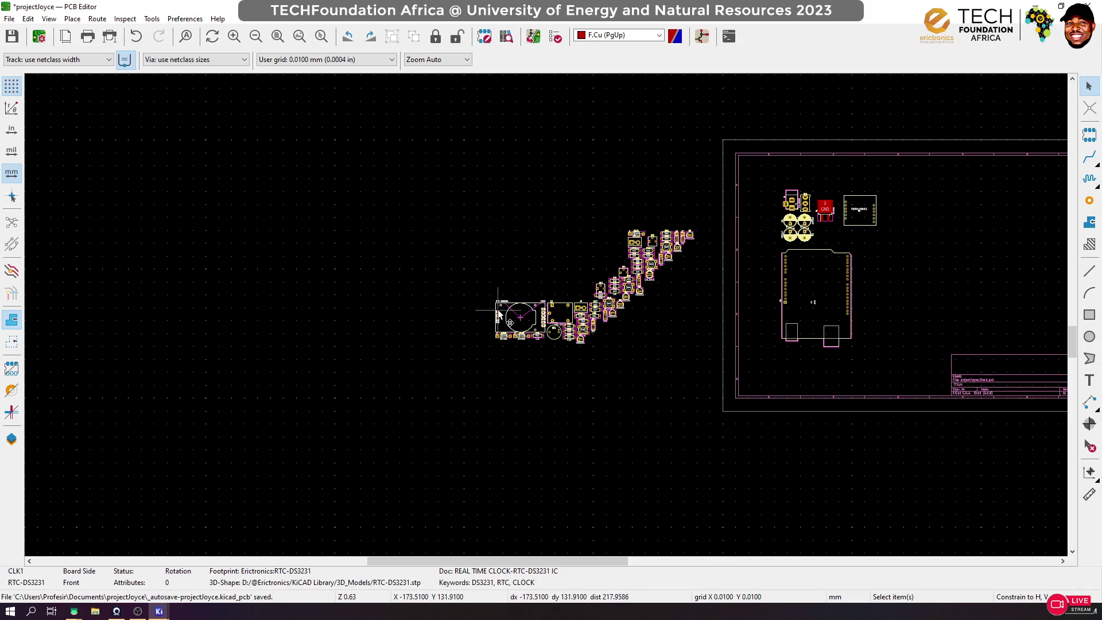
key("m")
scroll(875, 243, "up", 3)
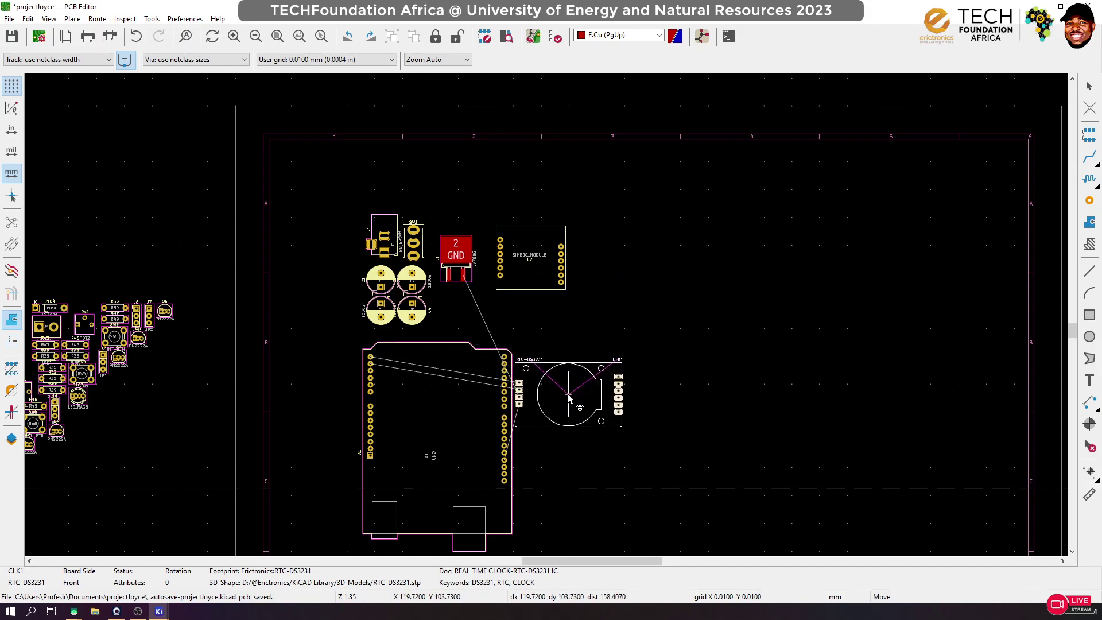
key("r")
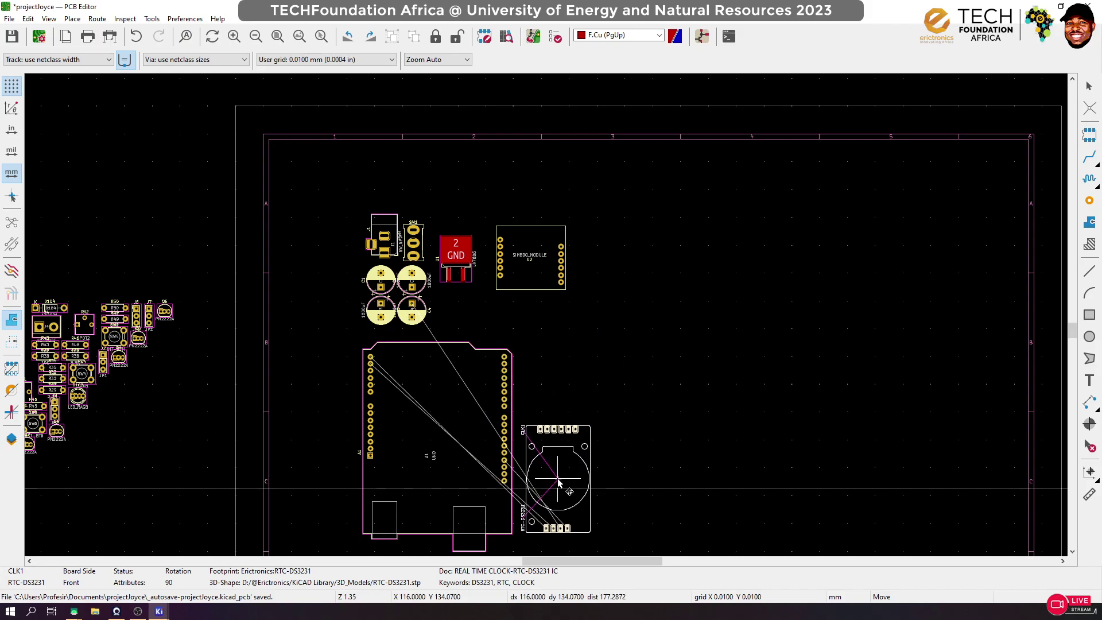
scroll(558, 482, "down", 1)
scroll(546, 315, "down", 1)
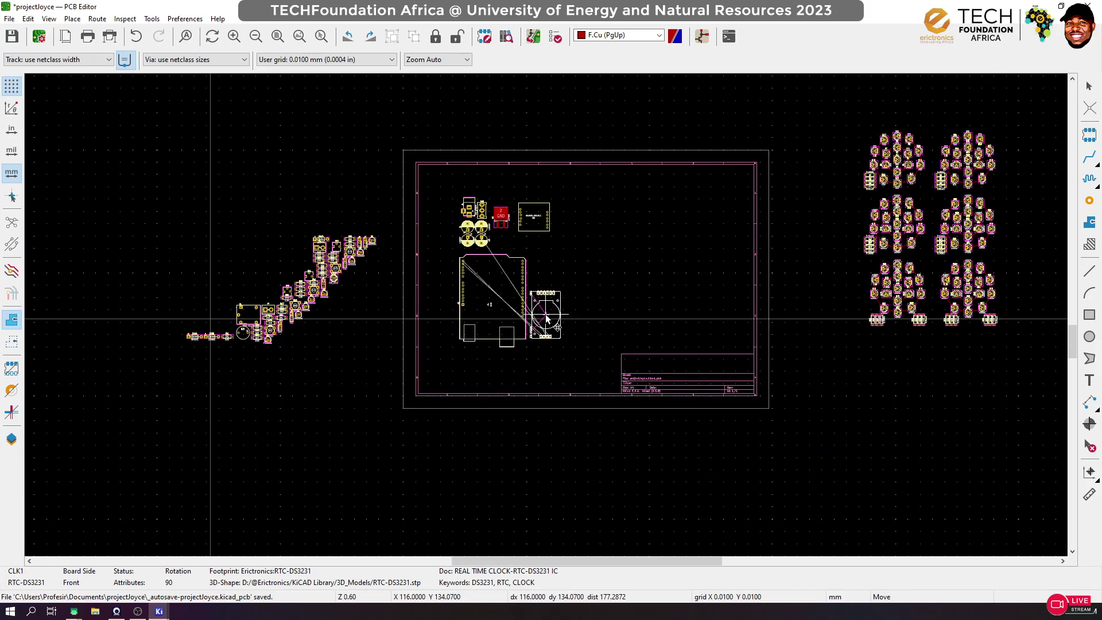
scroll(520, 241, "up", 2)
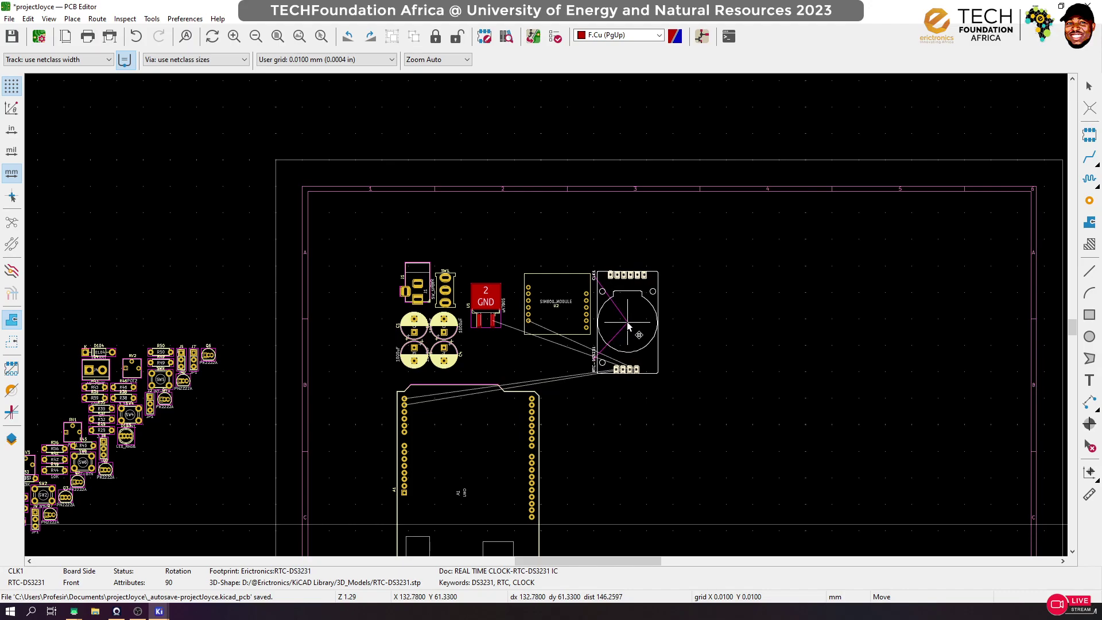
left_click(791, 318)
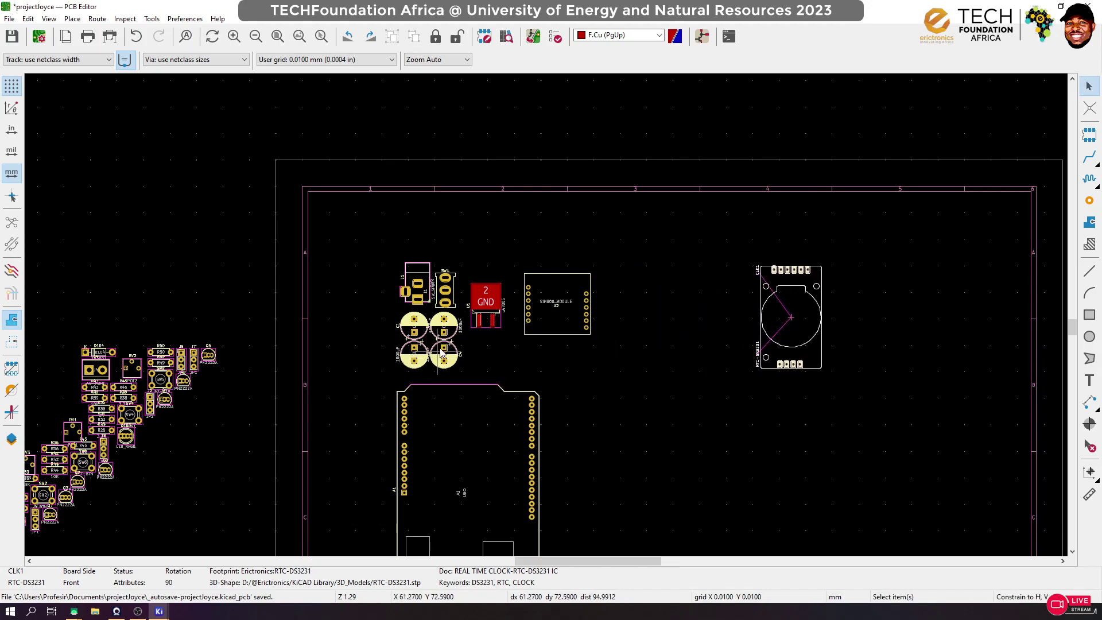
Measure the vertical extent from the power jack down to the bottom of the Arduino
left_click(498, 325)
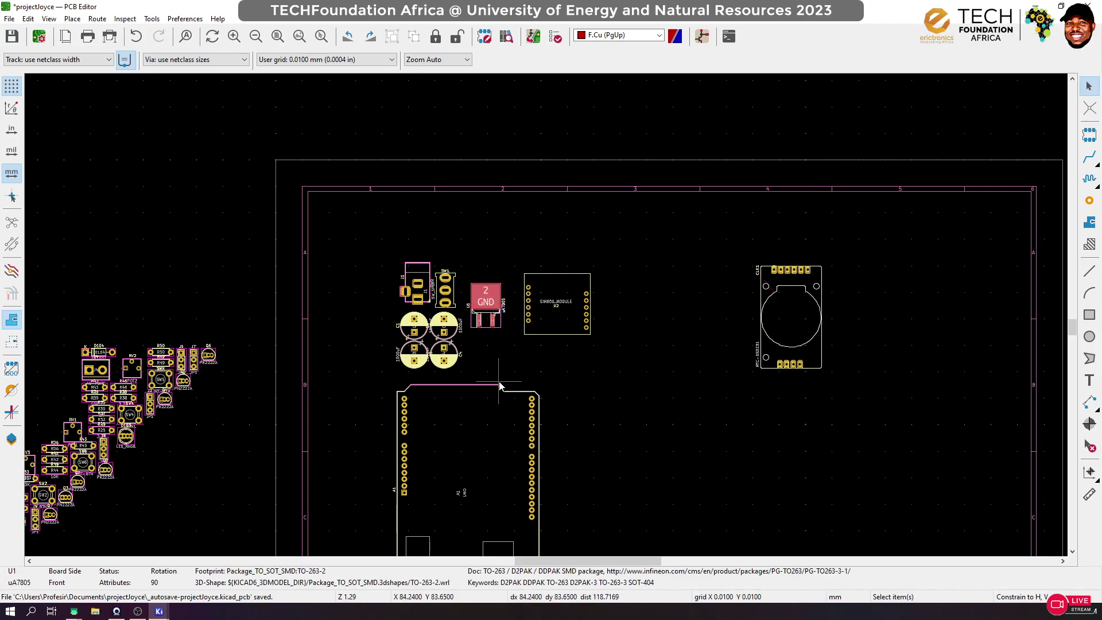
scroll(491, 368, "down", 3)
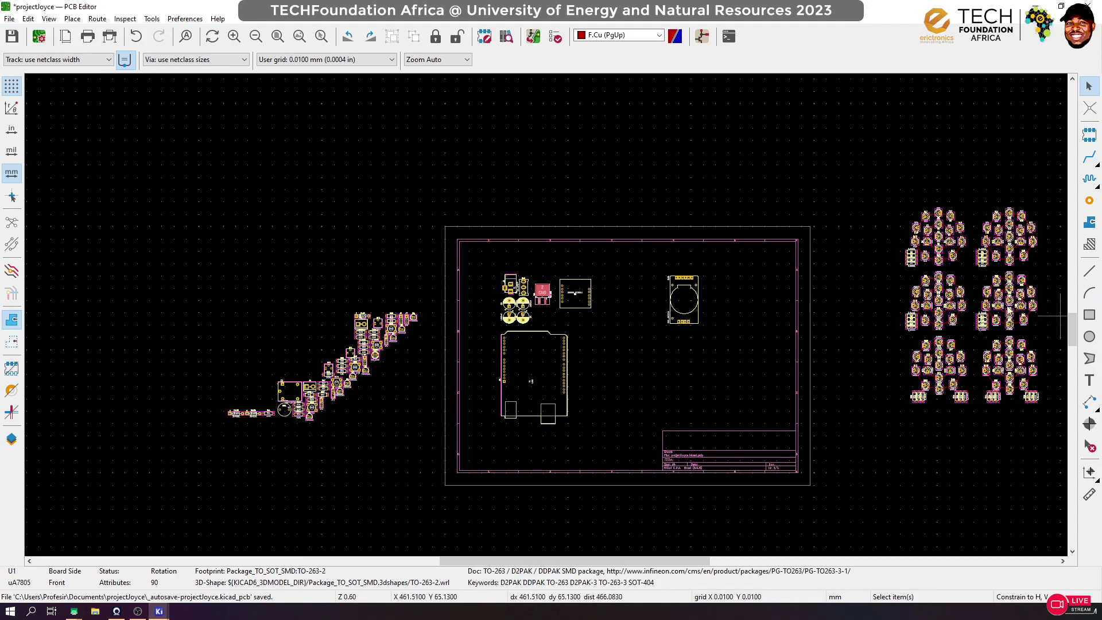
left_click(1091, 495)
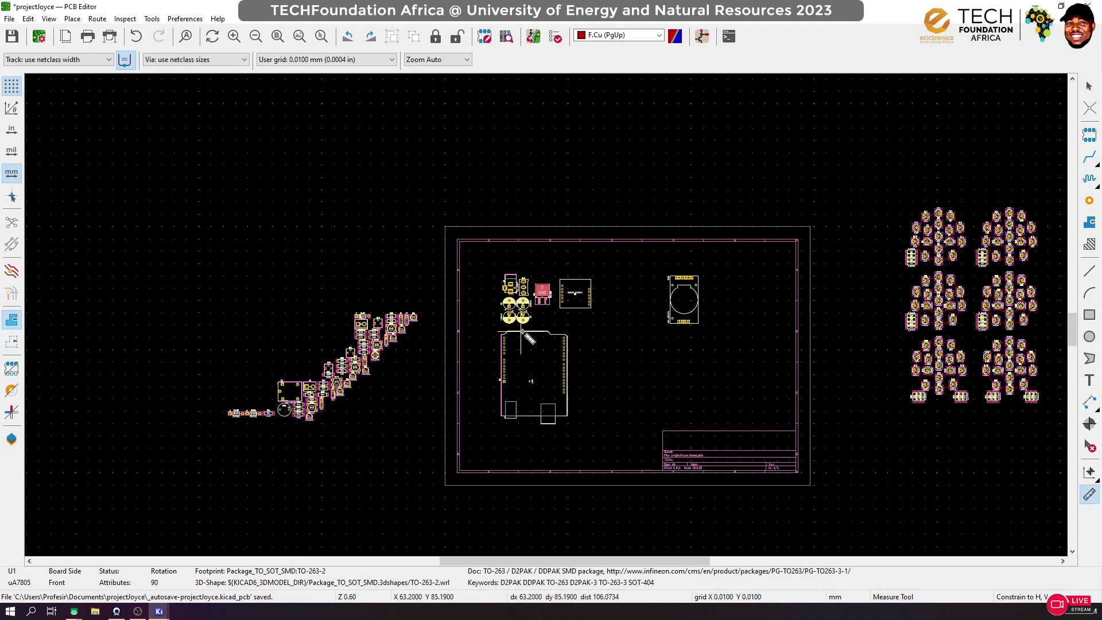
scroll(504, 341, "up", 3)
mouse_move(524, 201)
left_mouse_down()
mouse_move(524, 548)
mouse_move(524, 501)
left_mouse_up()
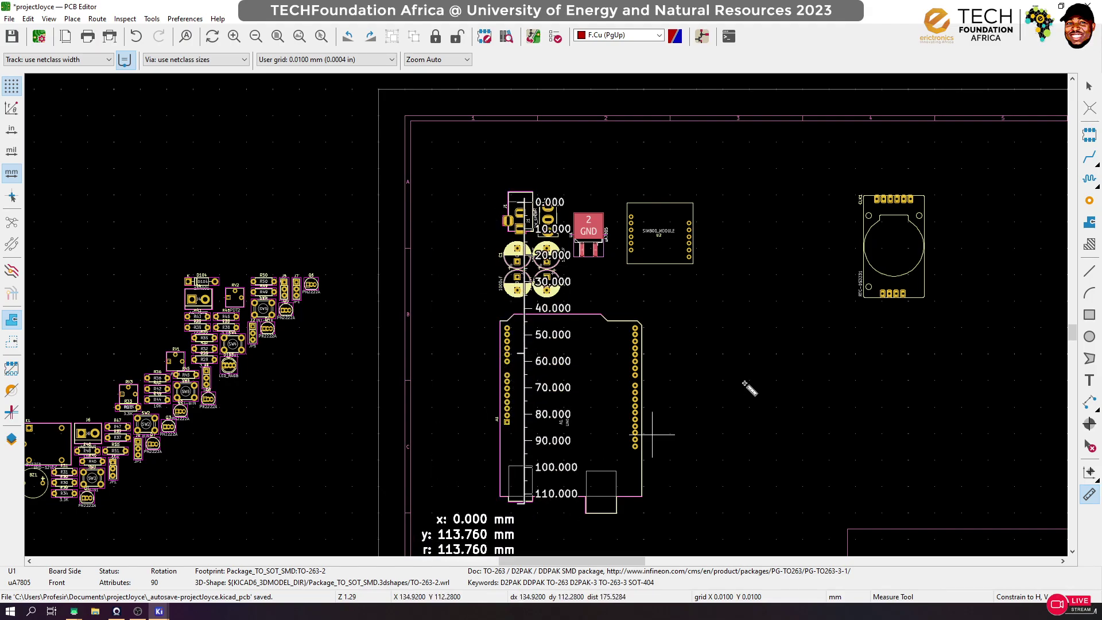
left_click(1090, 86)
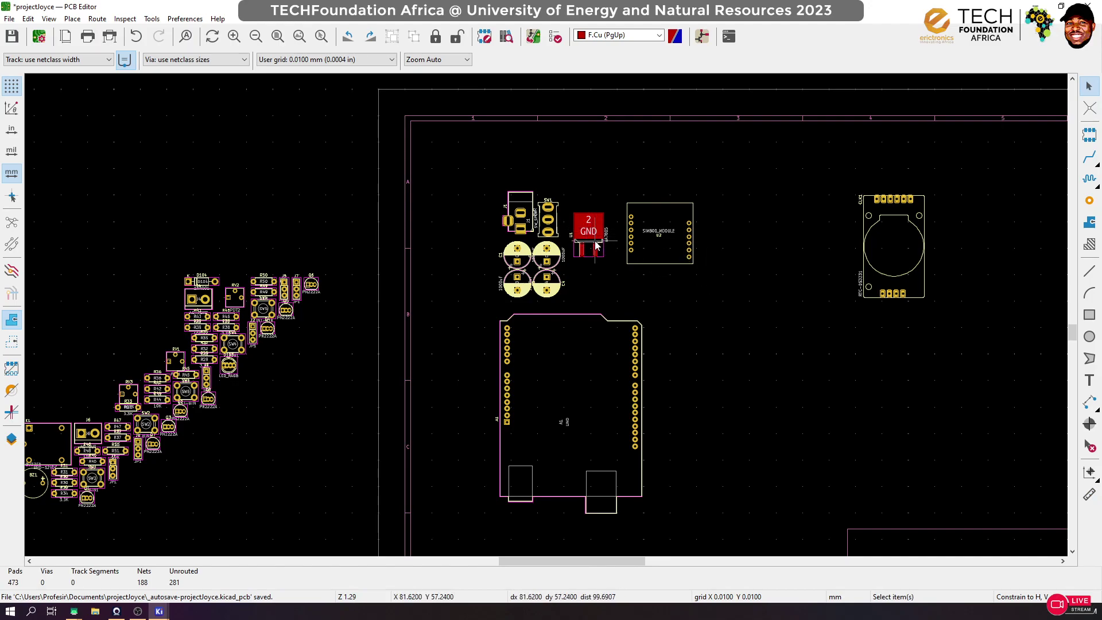
Move the capacitor group above the SIM800 module and place the uA7805, rotated to 180 degrees, between the power jack and the Arduino
left_click(520, 248)
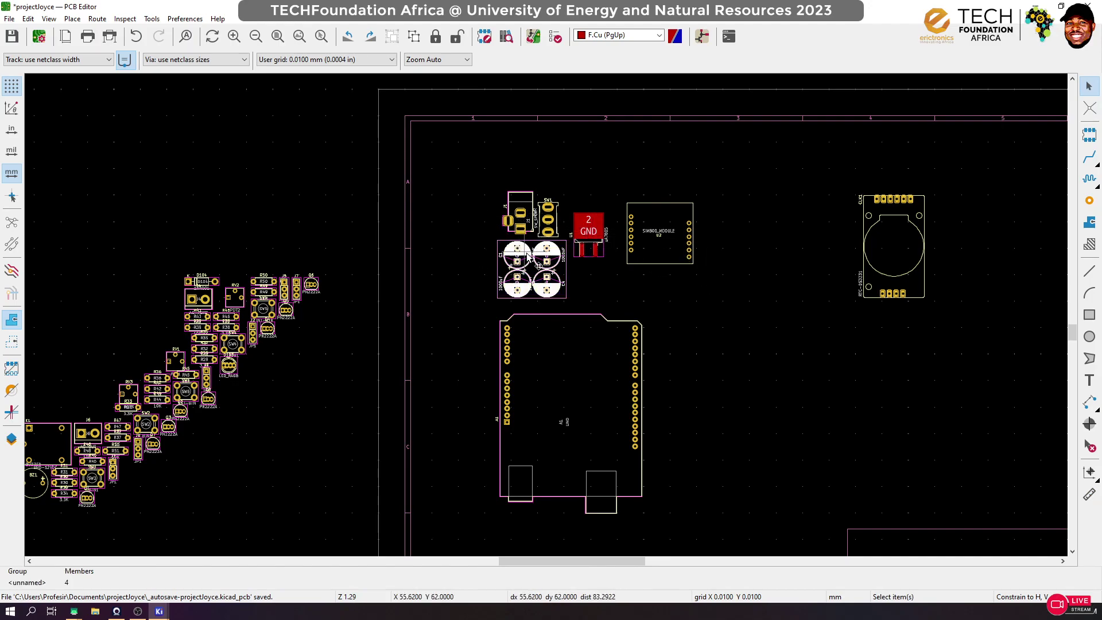
left_click_drag(530, 256, 682, 134)
left_click_drag(582, 241, 529, 273)
key("r")
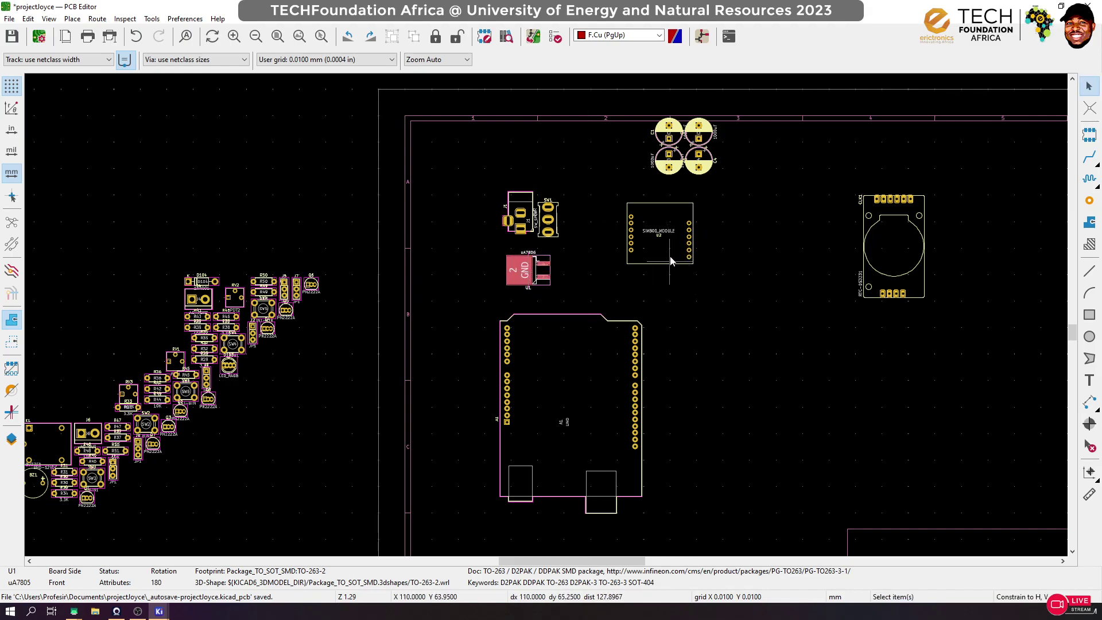
Ungroup the four 1000uF capacitors so they can be selected individually
left_click(699, 166)
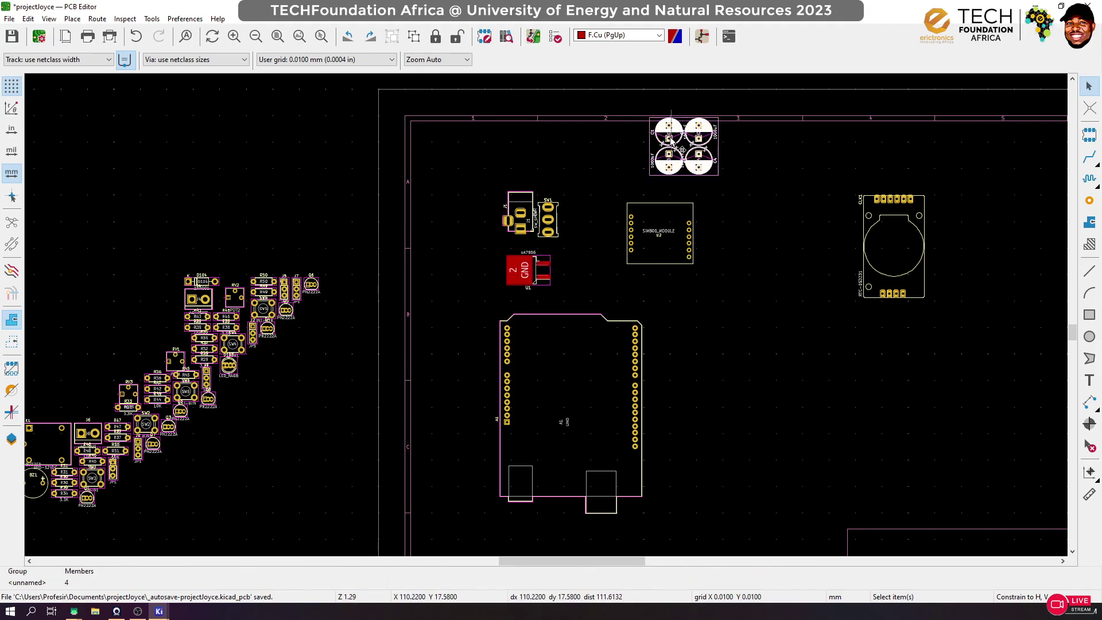
left_click(413, 36)
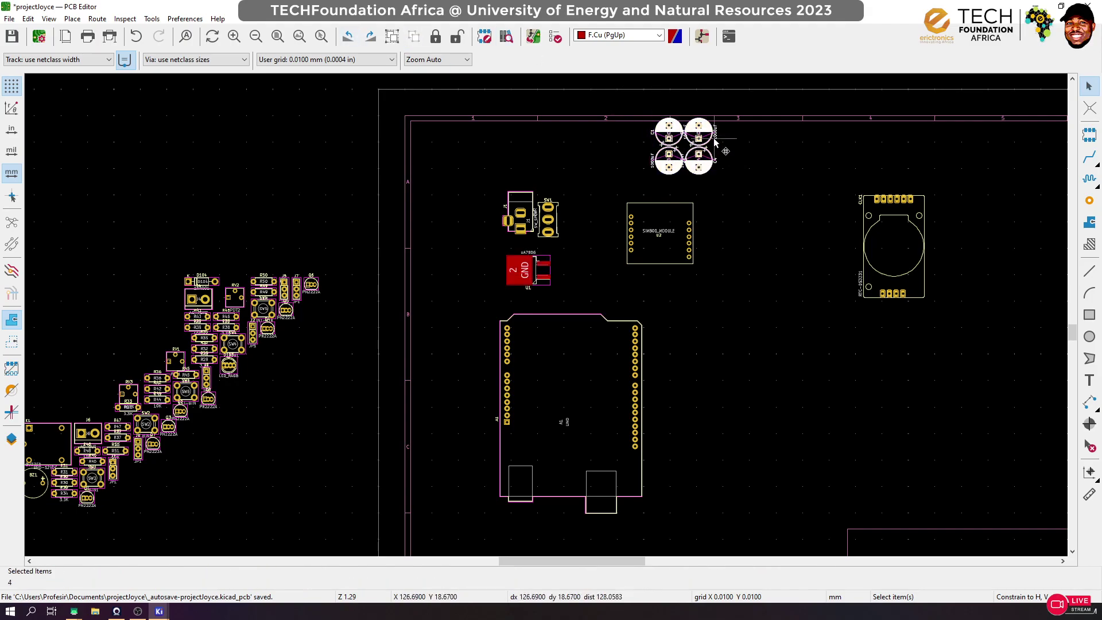
left_click(710, 136)
left_click(735, 110)
left_click(710, 163)
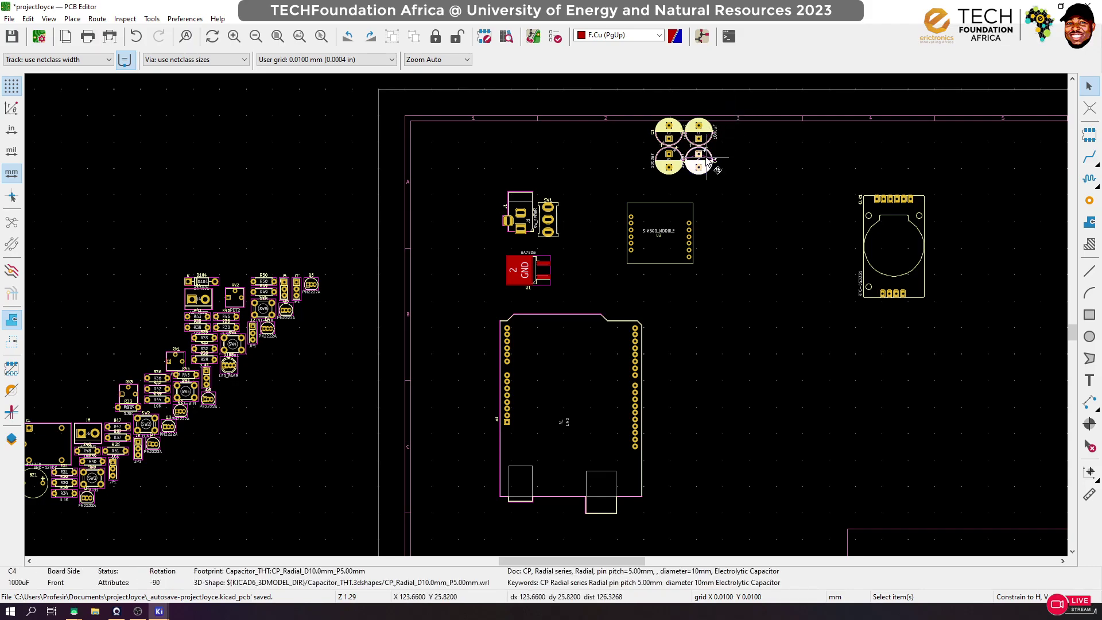
Split the capacitors into pairs, moving C3 and C4 above and right of the SIM800 module and C1 and C2 beside the power switch
scroll(711, 163, "up", 8)
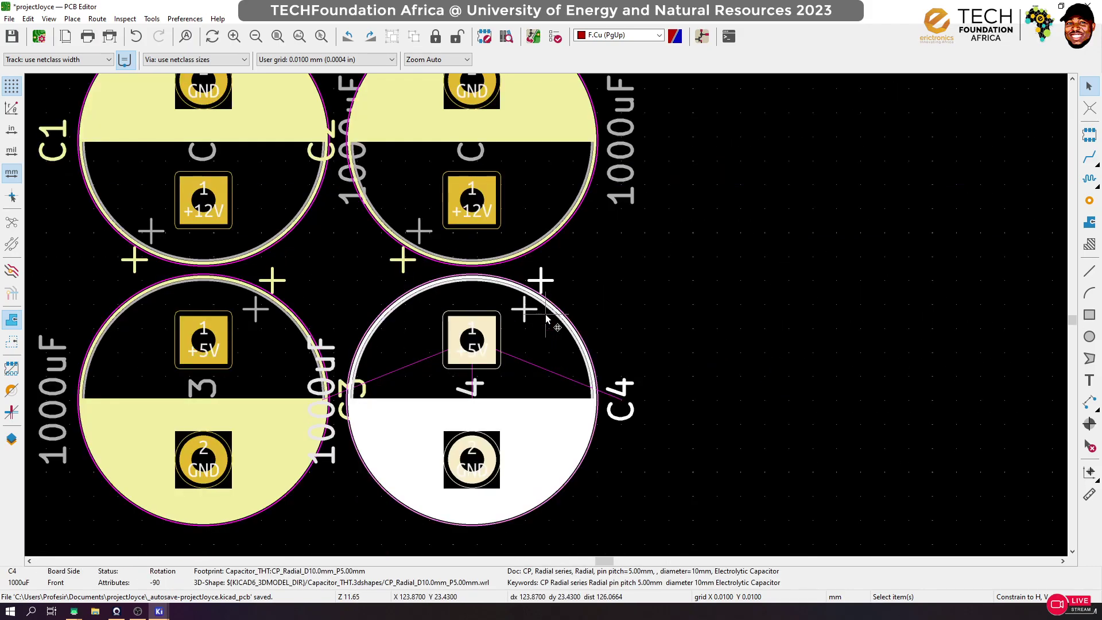
scroll(546, 319, "down", 4)
left_click_drag(662, 373, 274, 351)
left_click_drag(418, 356, 716, 369)
left_click_drag(603, 140, 258, 313)
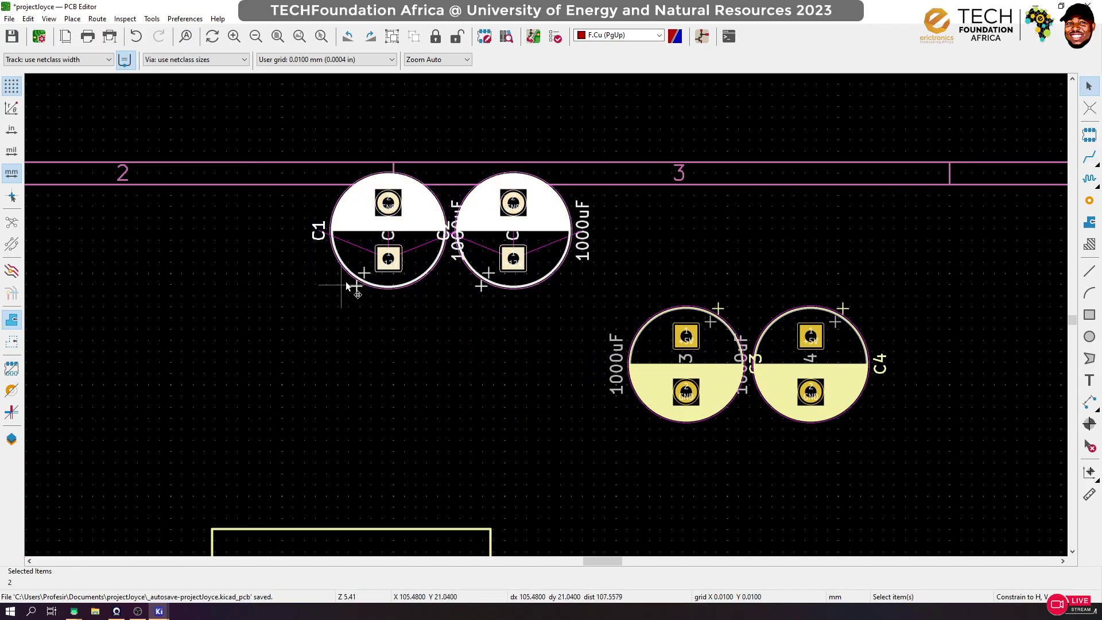
scroll(545, 320, "down", 6)
left_click_drag(365, 291, 558, 159)
scroll(453, 453, "up", 4)
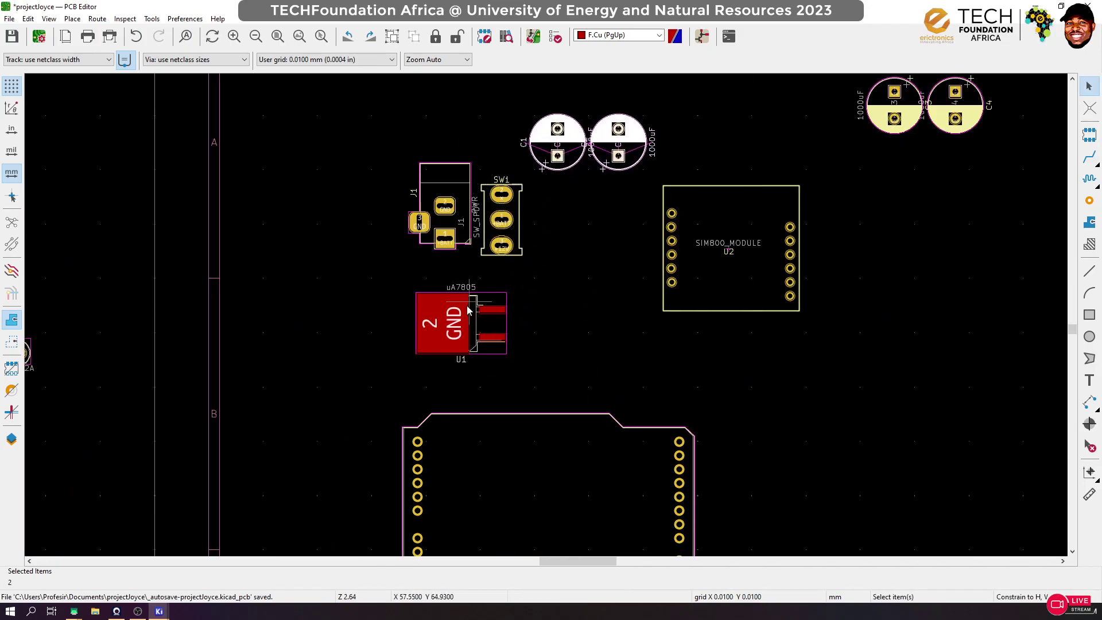
Shift the uA7805 slightly down toward the Arduino and move the power jack and power switch up together
left_click(483, 298)
left_click_drag(483, 298, 479, 318)
mouse_move(355, 128)
left_mouse_down()
mouse_move(524, 271)
mouse_move(492, 184)
left_mouse_up()
left_click(531, 79)
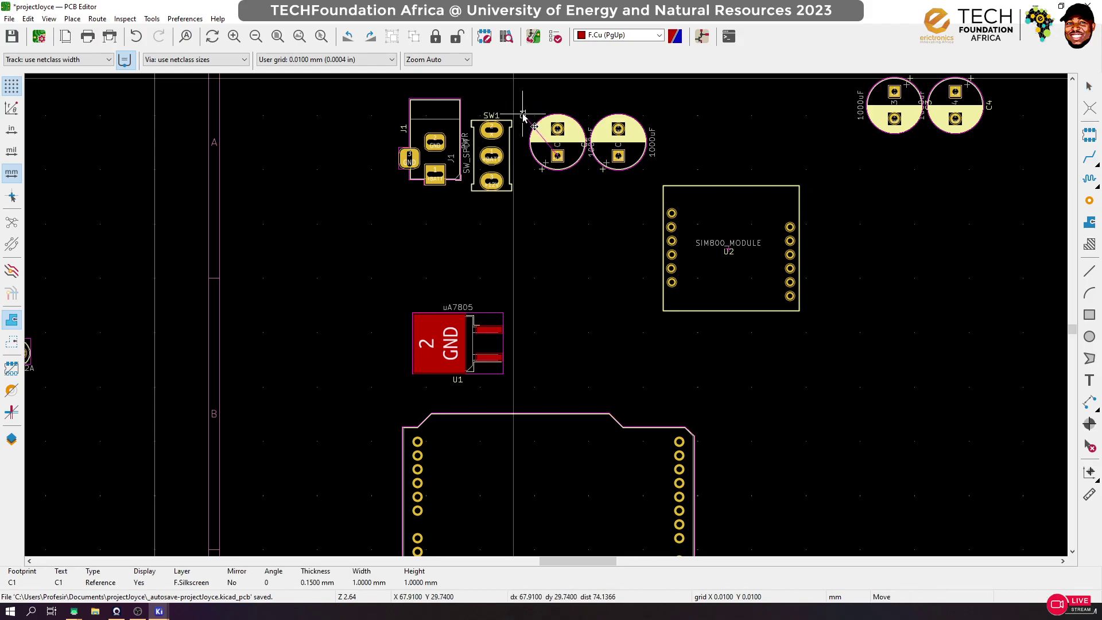
Move C1's reference label to the capacitor's upper left, and move C1 and C2 just above the SIM800 module
left_click_drag(534, 119, 534, 120)
left_click_drag(689, 103, 510, 204)
left_click_drag(571, 164, 672, 163)
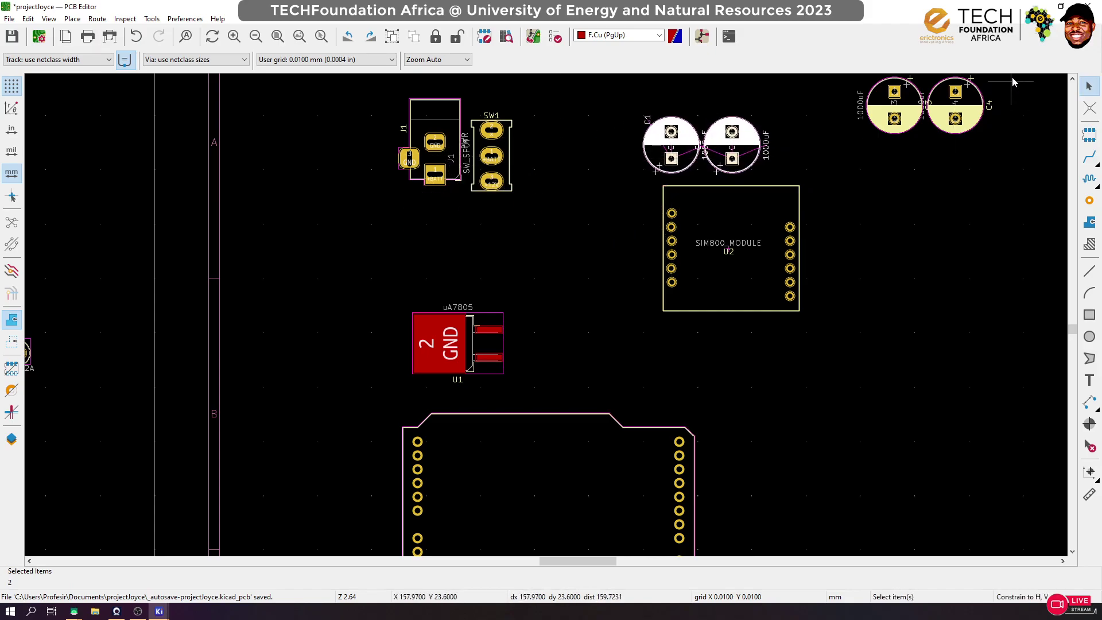
Check C4's pad nets and place capacitors C1 and C2 directly below the power jack and power switch
left_click(956, 118)
scroll(962, 107, "up", 5)
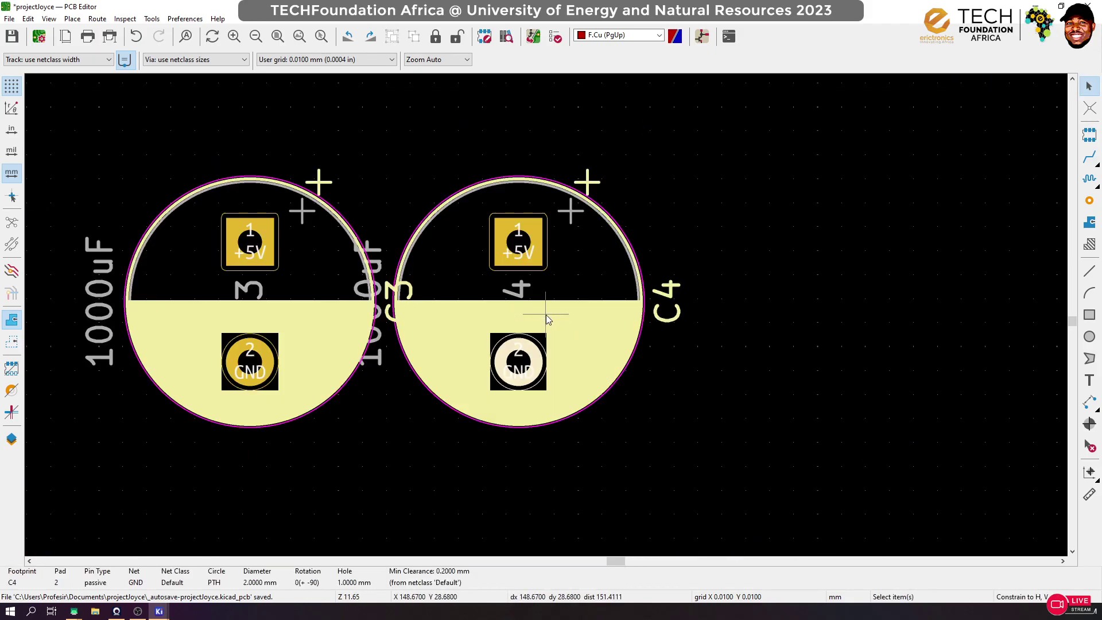
scroll(545, 315, "down", 5)
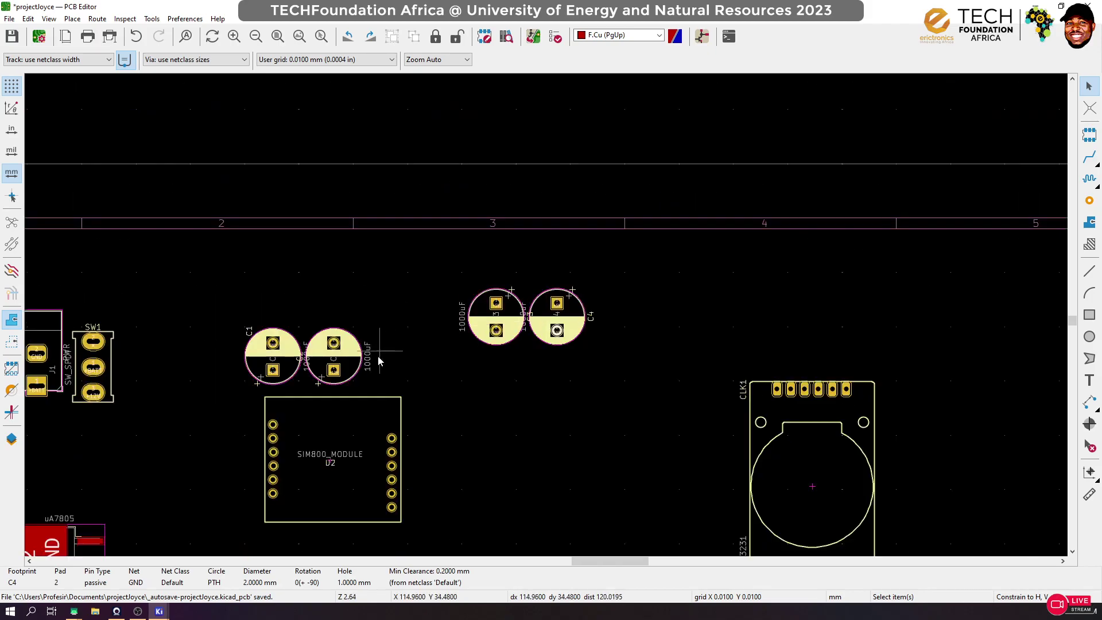
mouse_move(546, 273)
left_mouse_down()
mouse_move(384, 350)
mouse_move(362, 374)
left_mouse_up()
key("m")
scroll(363, 362, "up", 3)
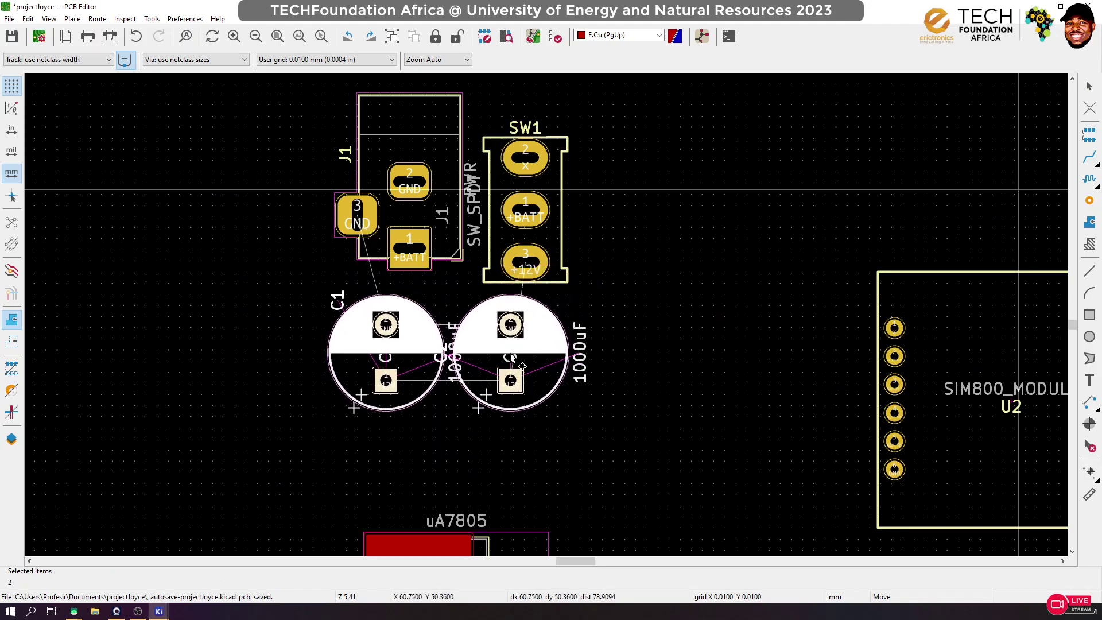
left_click(533, 360)
Move power switch SW1 slightly to the right, away from the power jack and its label
left_click(563, 235)
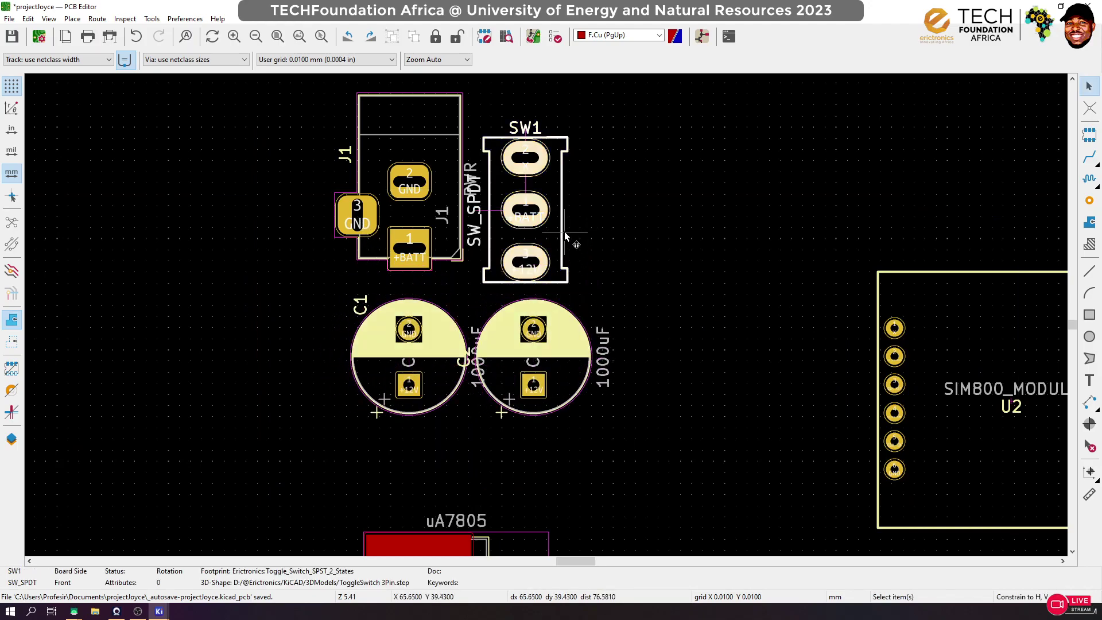
key("m")
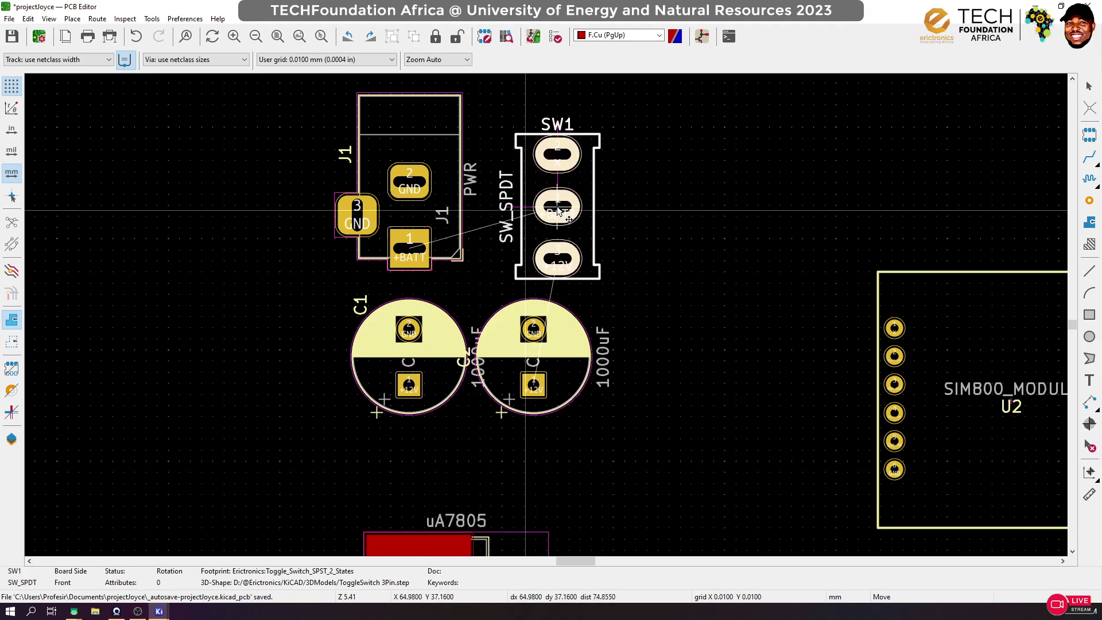
left_click(552, 215)
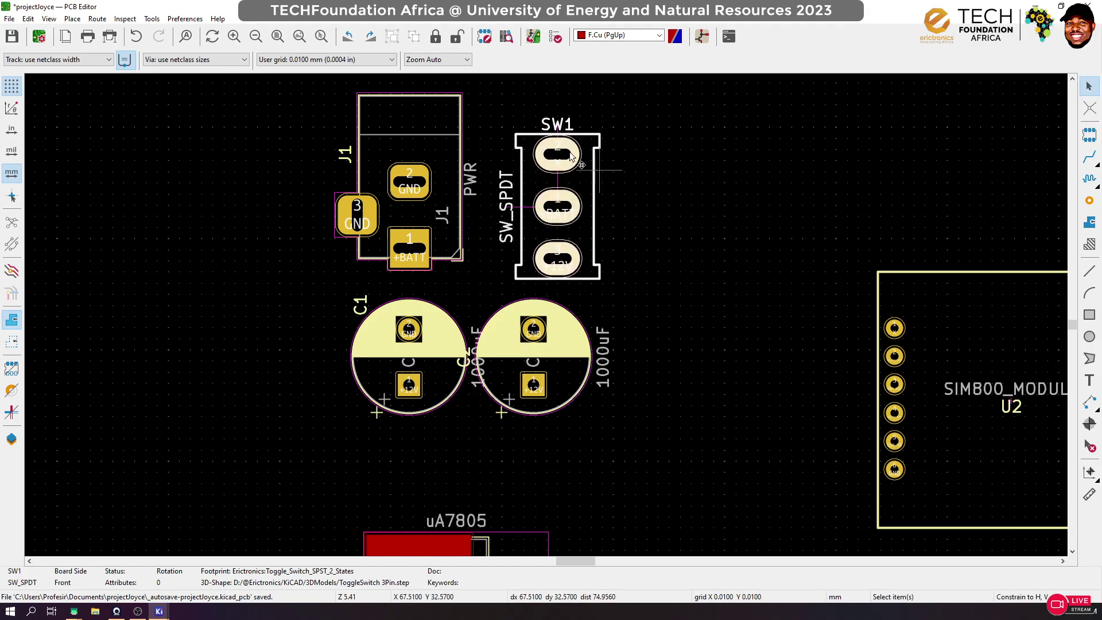
Rotate C2's reference label to horizontal and place it at the capacitor's lower right
left_click(646, 281)
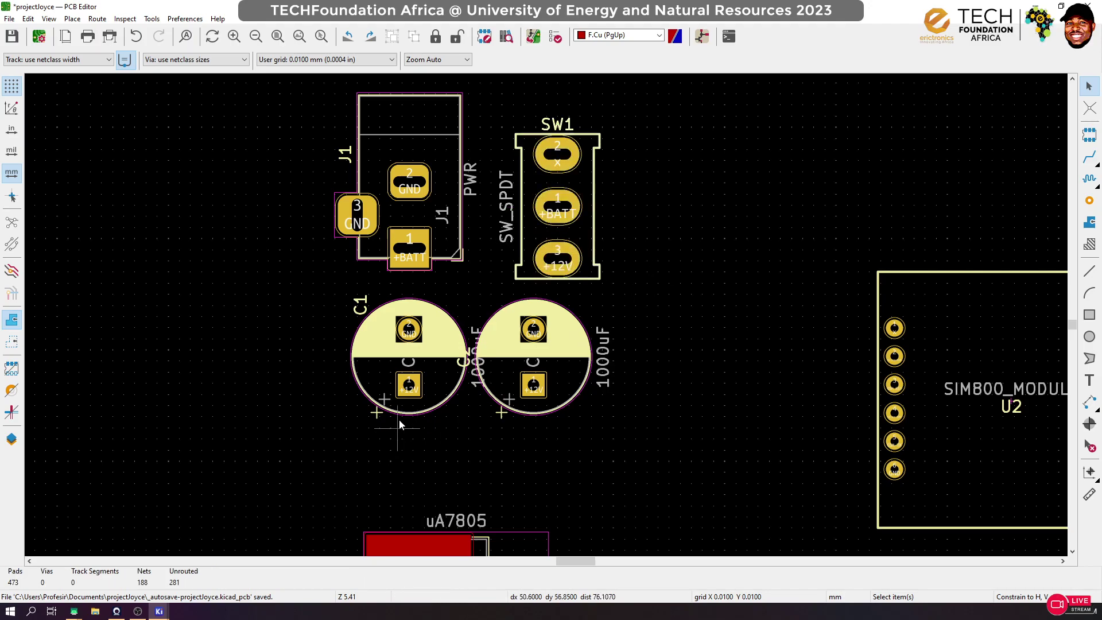
left_click(470, 365)
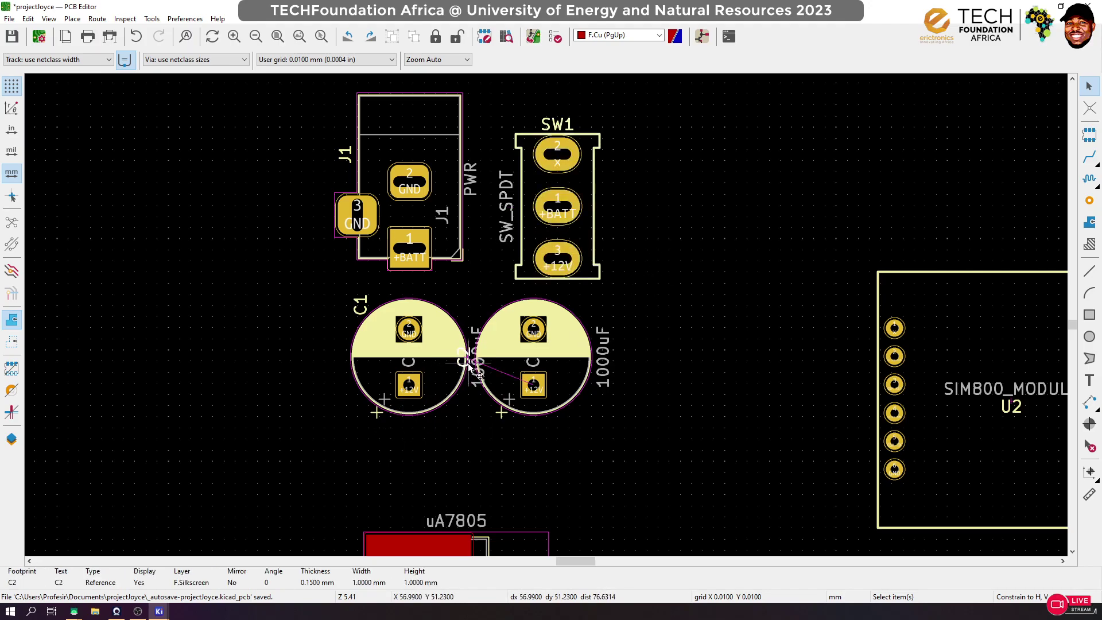
key("m")
key("r")
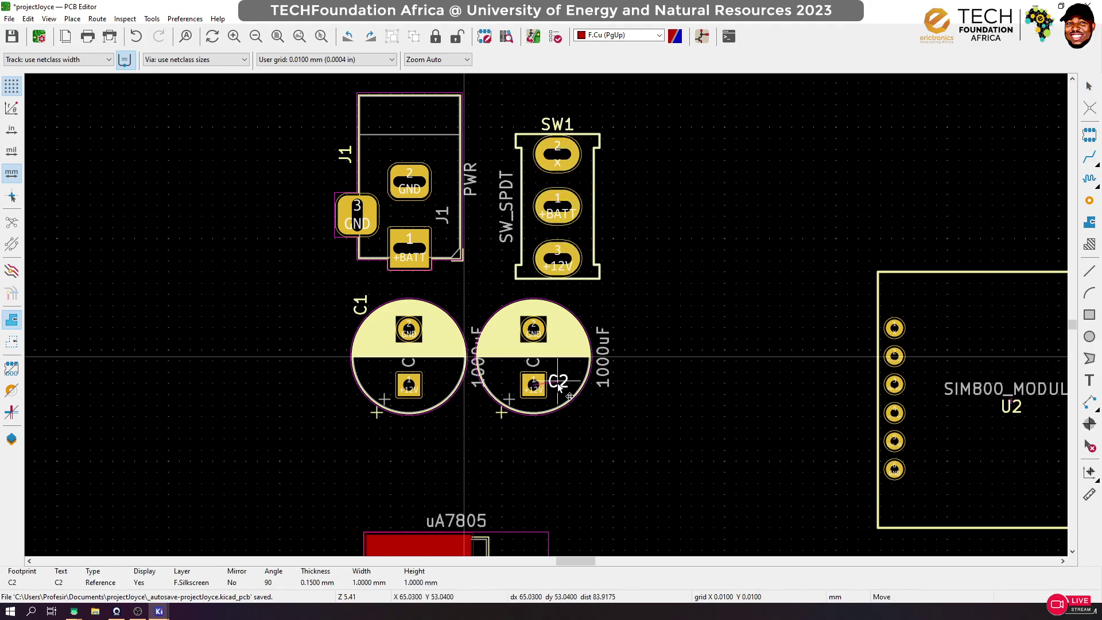
left_click(553, 420)
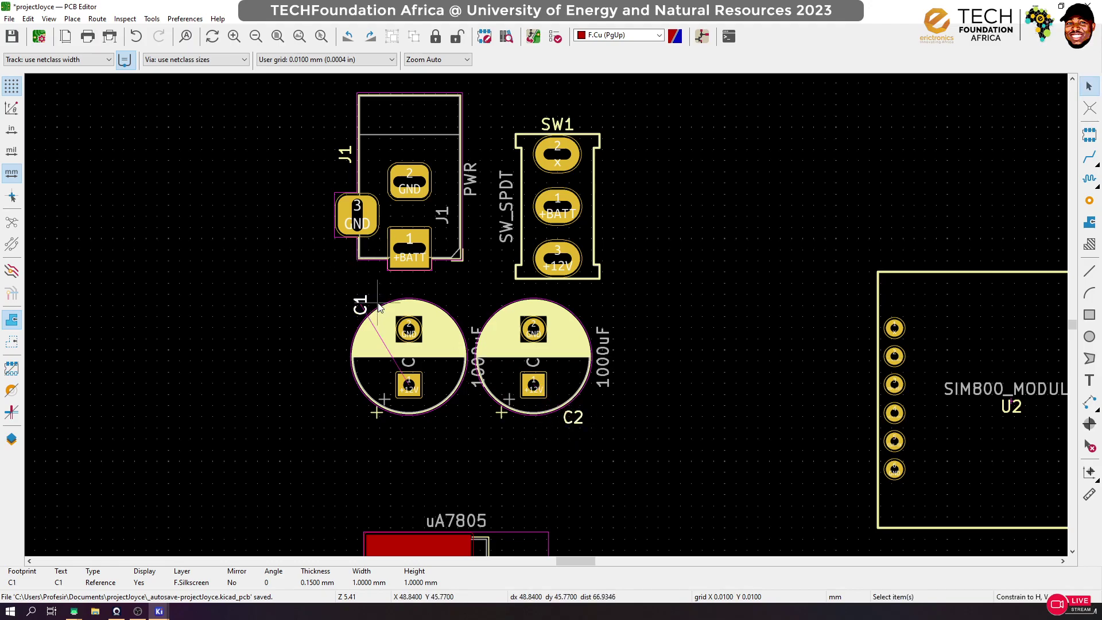
Rotate C1's reference label to horizontal and place the C1 and C2 labels at the upper right of their capacitors
key("m")
key("r")
left_click(461, 304)
left_click(575, 418)
key("m")
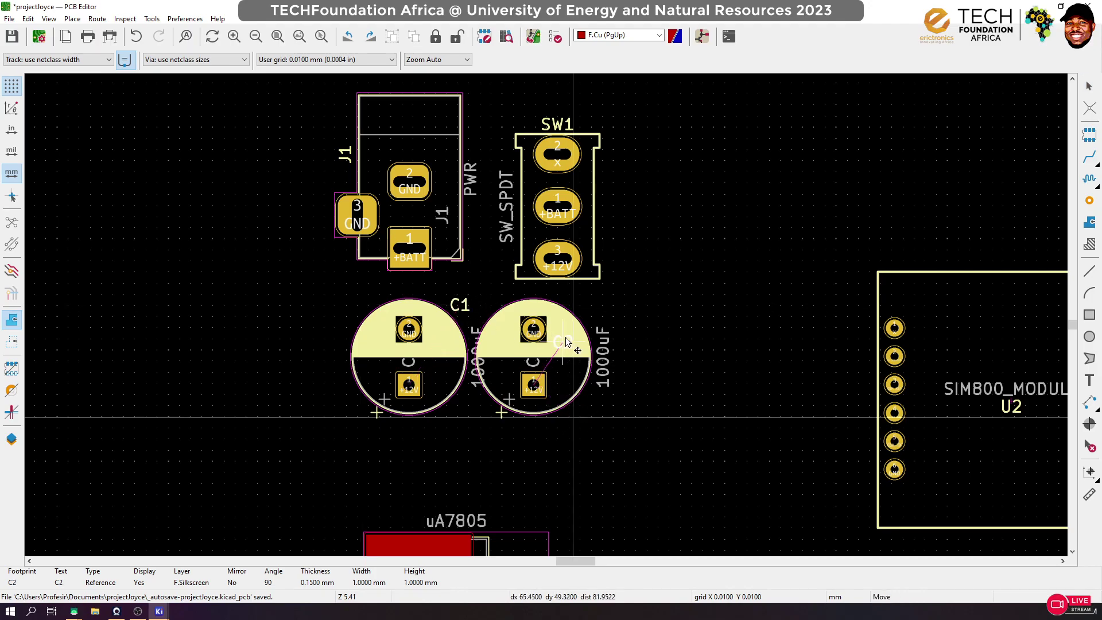
left_click(583, 302)
left_click(644, 389)
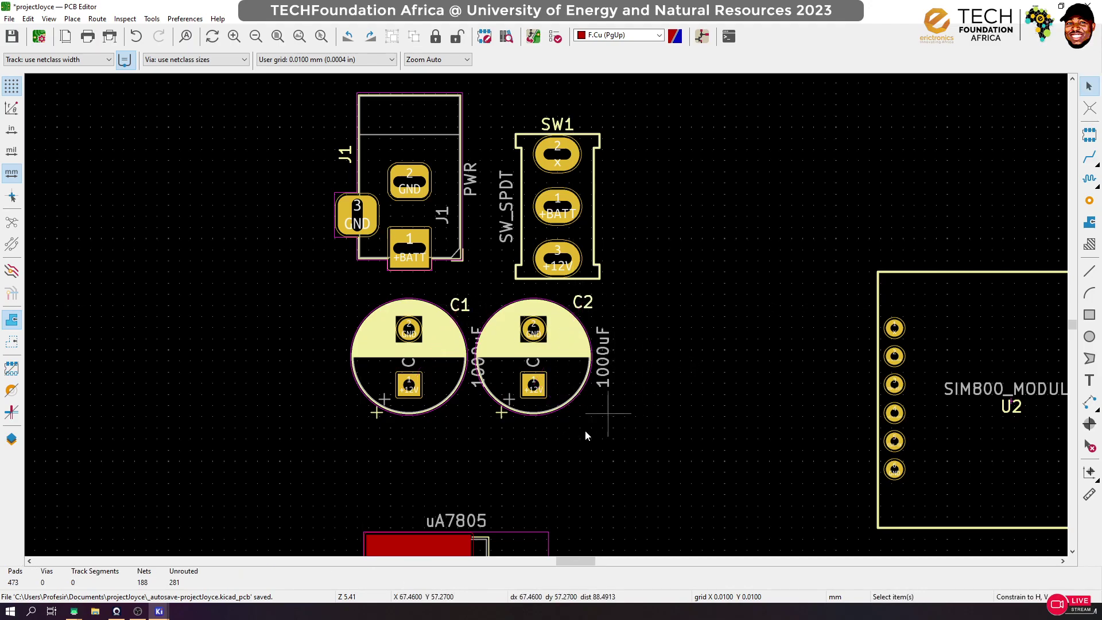
Hide the footprint values in the board's object display settings
scroll(466, 365, "down", 3)
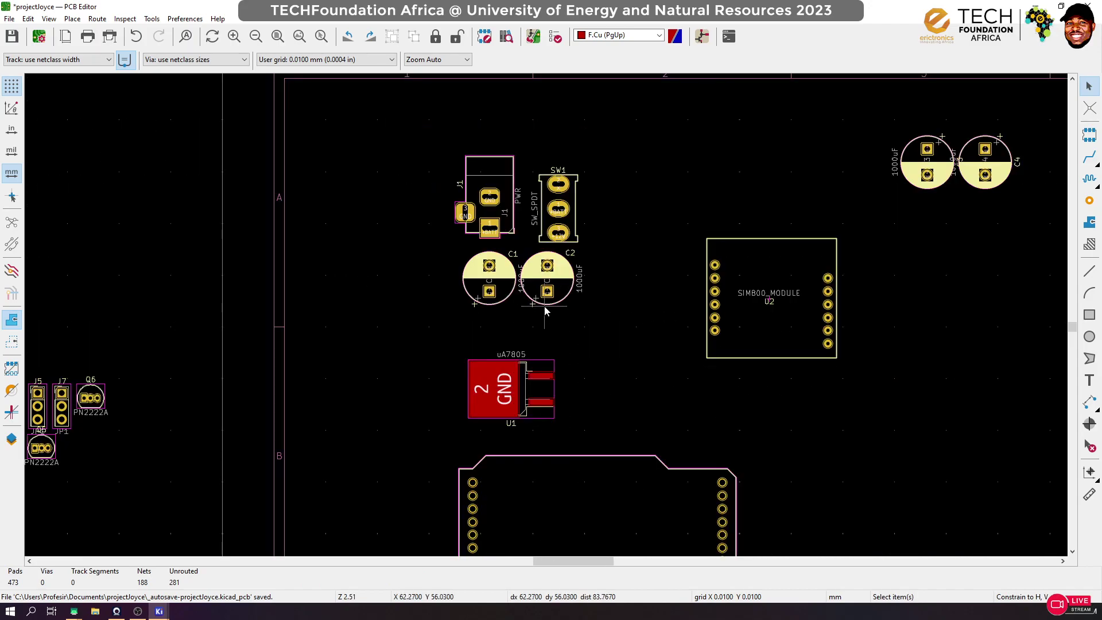
scroll(669, 295, "down", 3)
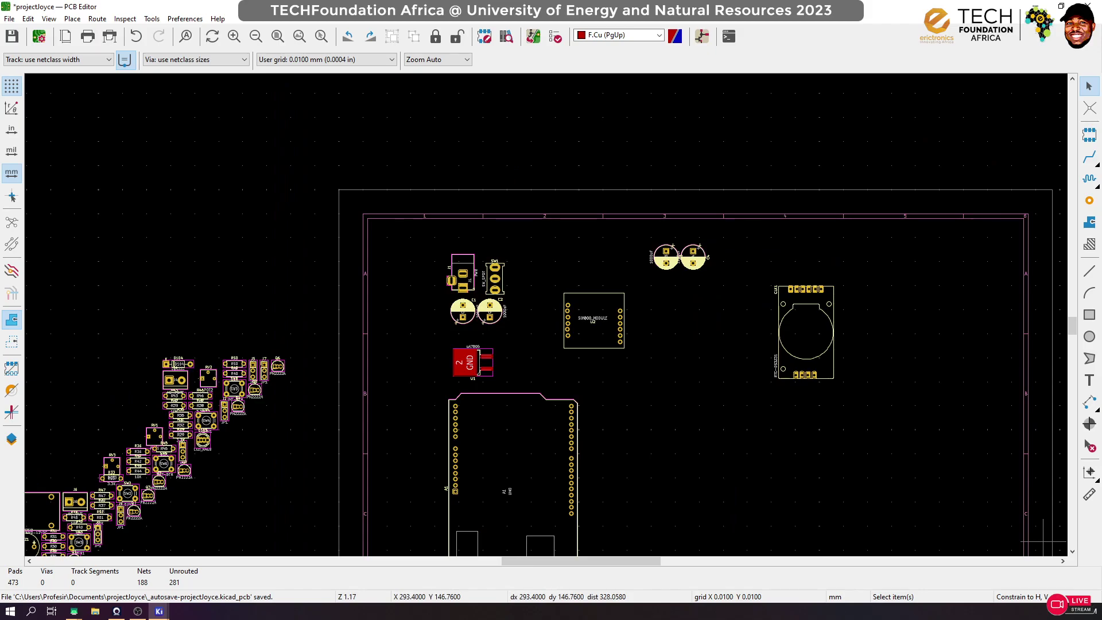
left_click(11, 440)
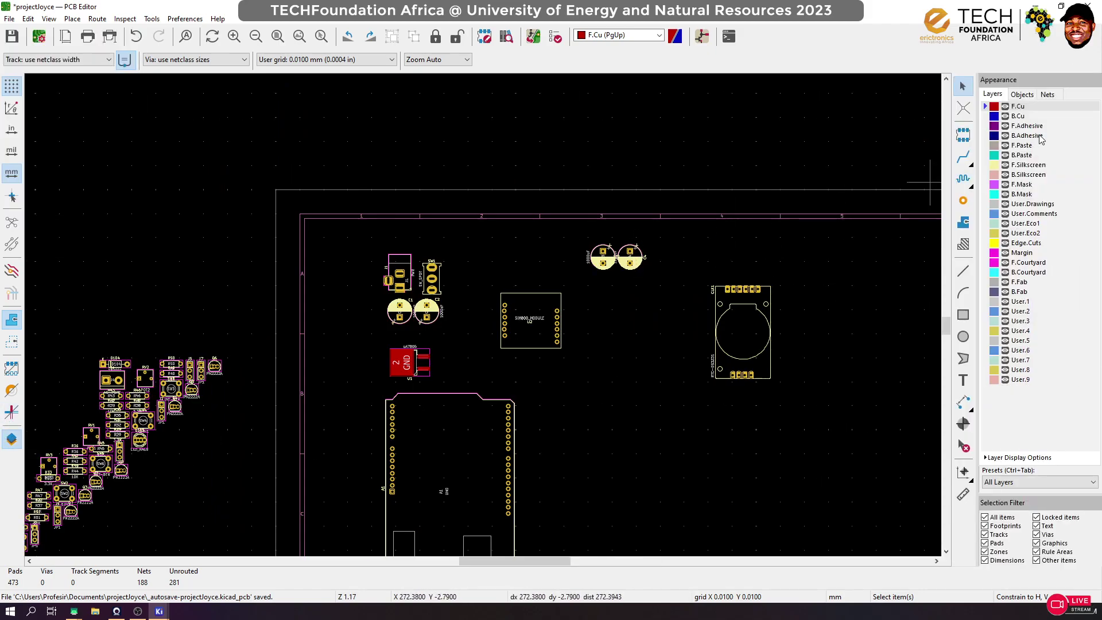
left_click(1023, 95)
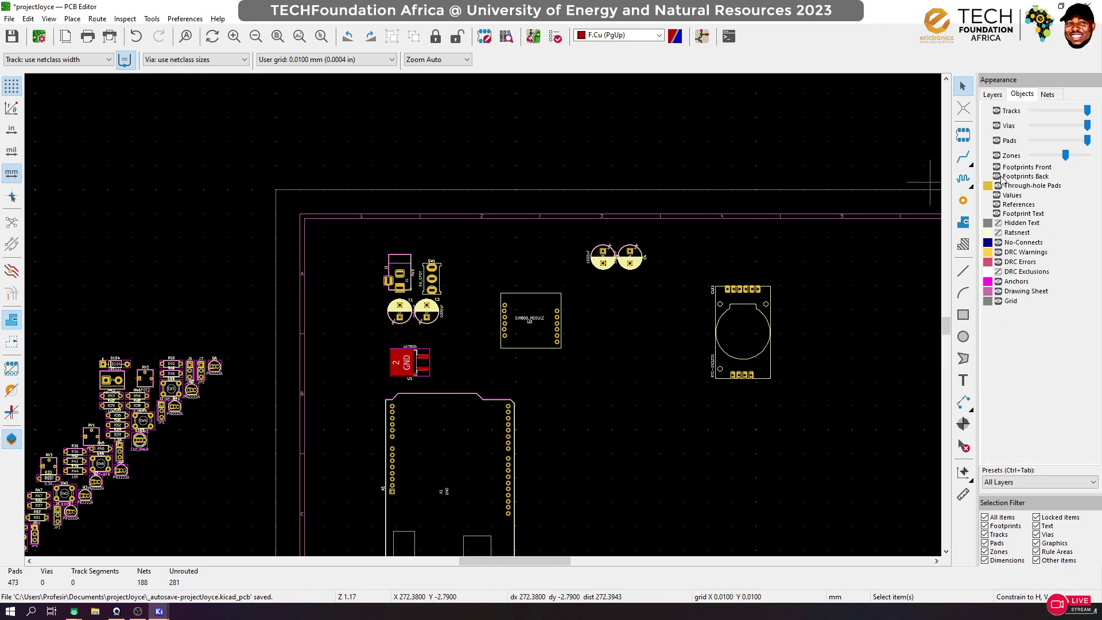
left_click(997, 195)
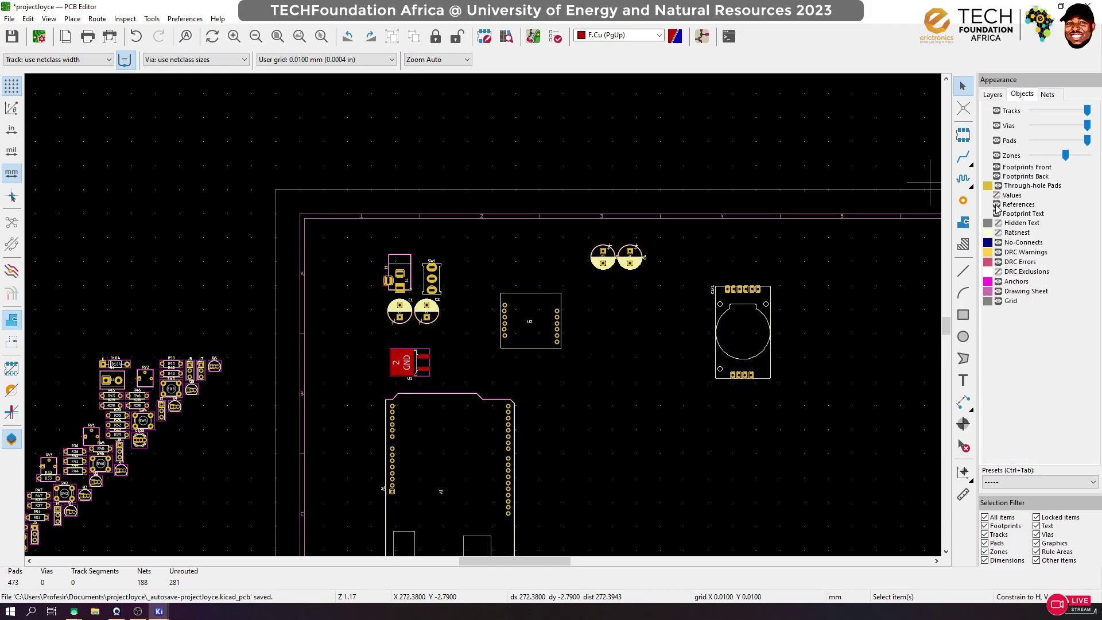
left_click(997, 94)
left_click(12, 439)
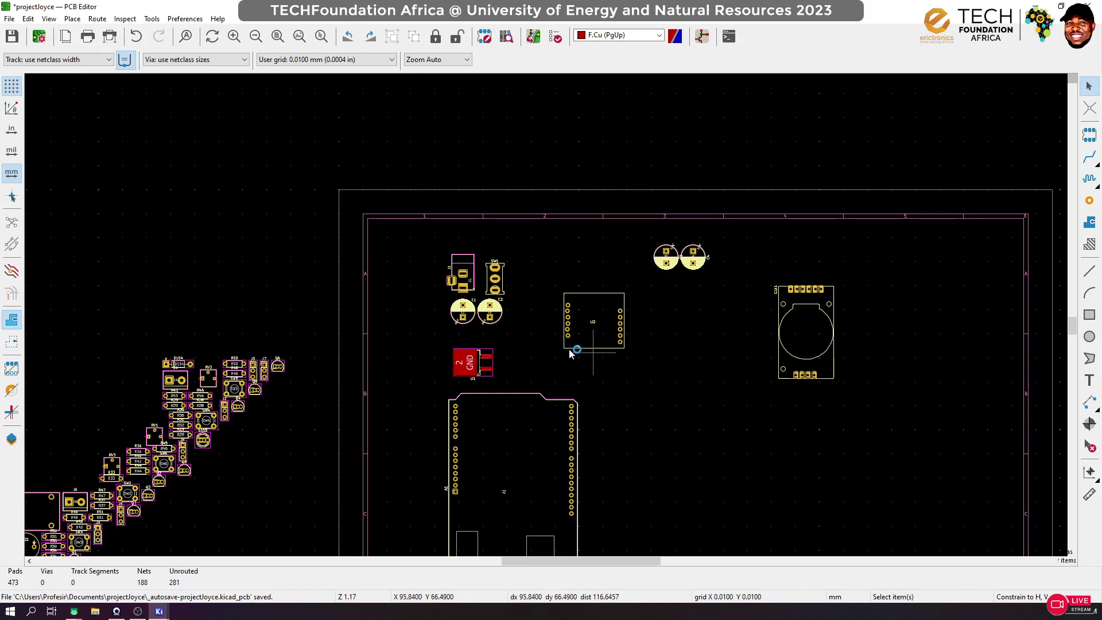
Check the pad nets of regulator U1, rotate it 180 degrees and place it directly below capacitors C1 and C2
scroll(471, 352, "up", 3)
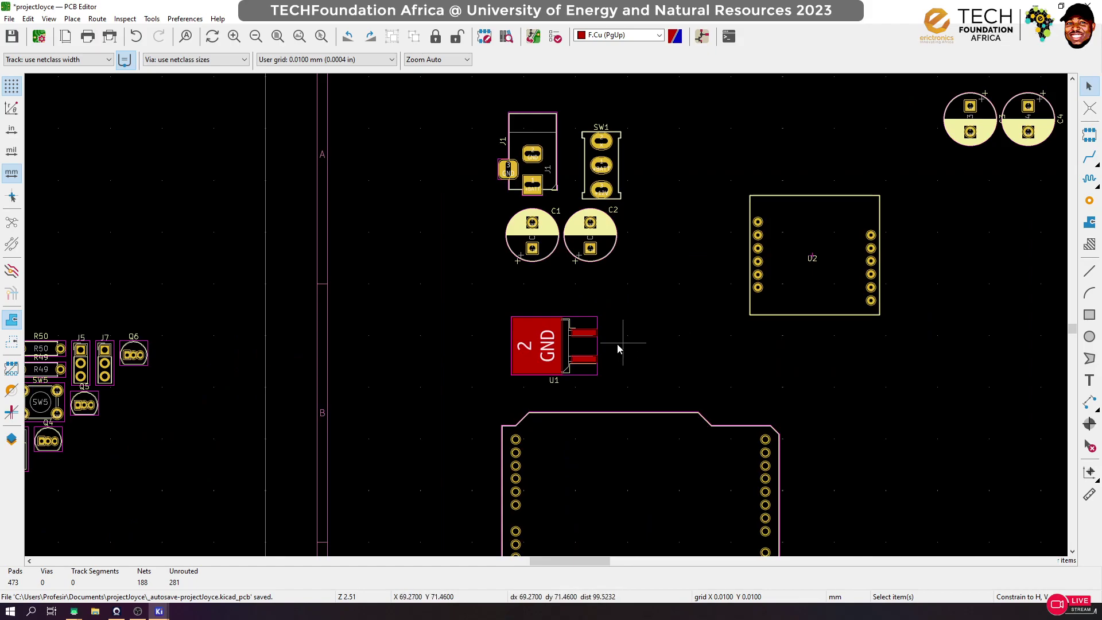
left_click(577, 340)
scroll(576, 340, "up", 5)
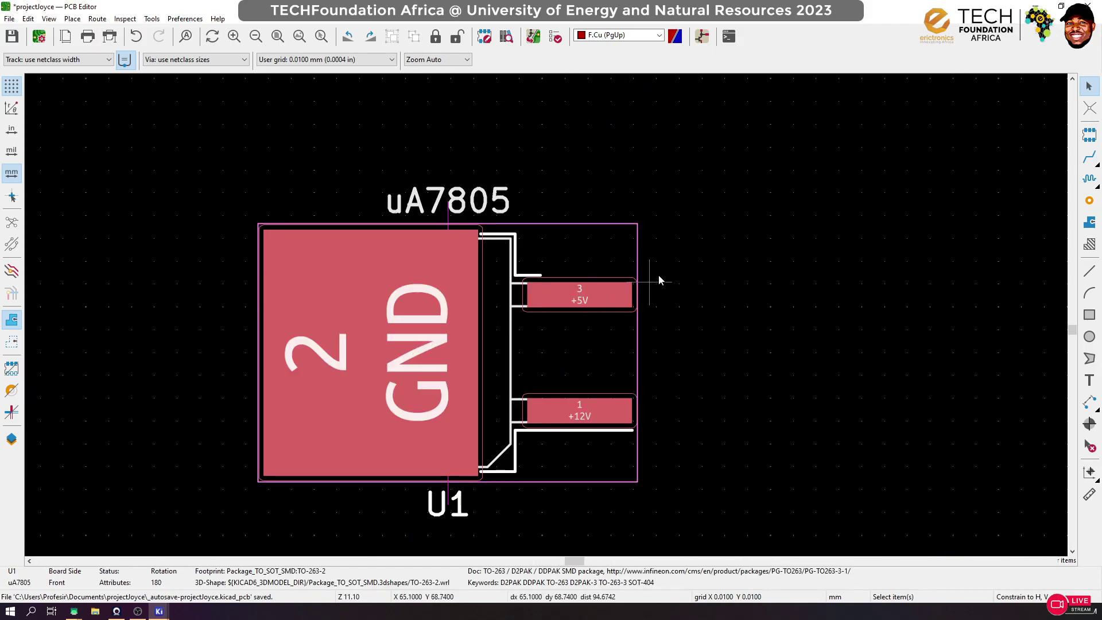
scroll(540, 325, "down", 5)
scroll(540, 326, "up", 5)
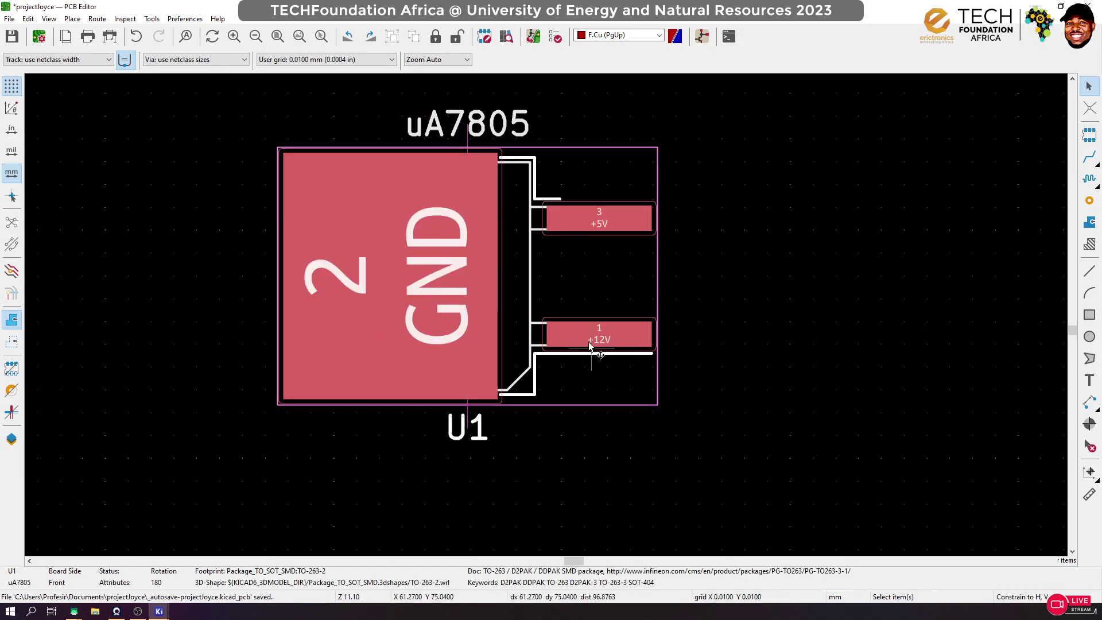
key("m")
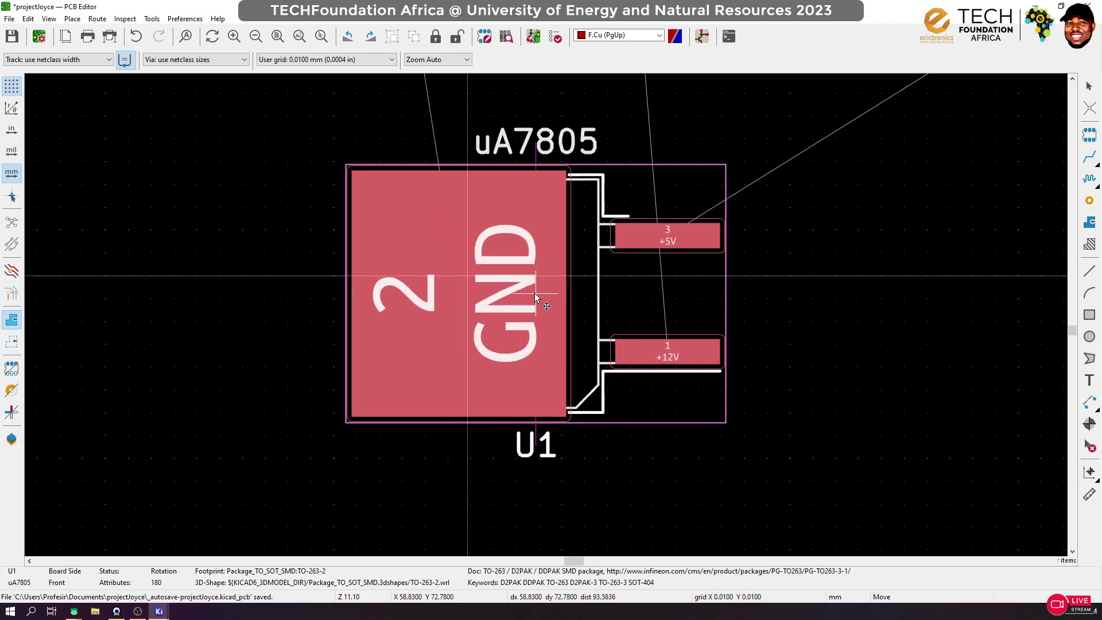
key("r")
key("r")
scroll(560, 308, "down", 5)
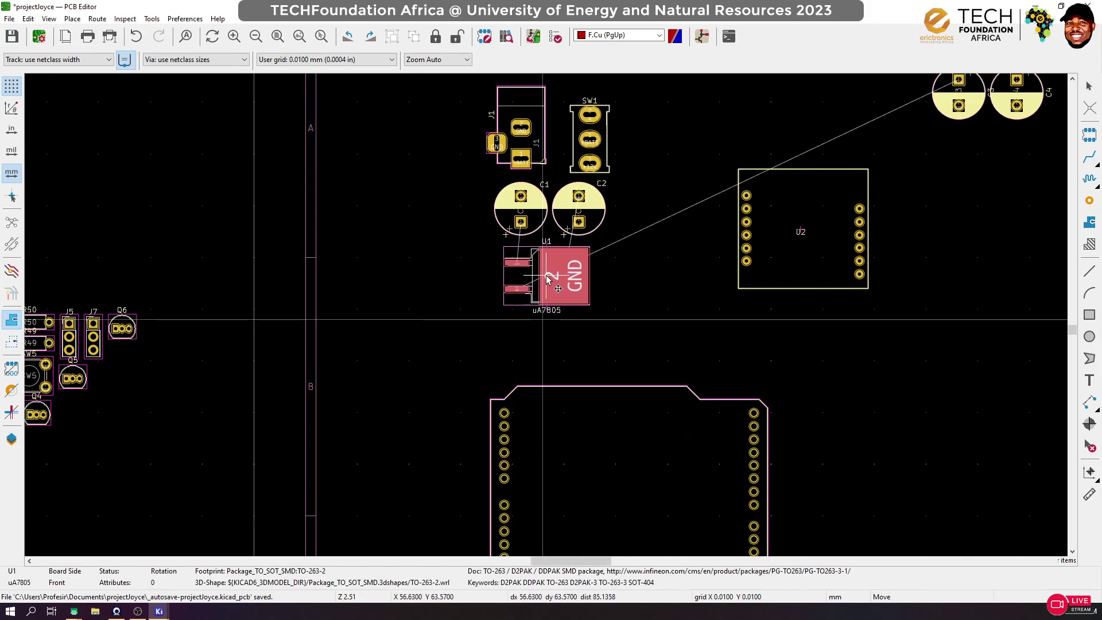
left_click(546, 284)
left_click(661, 310)
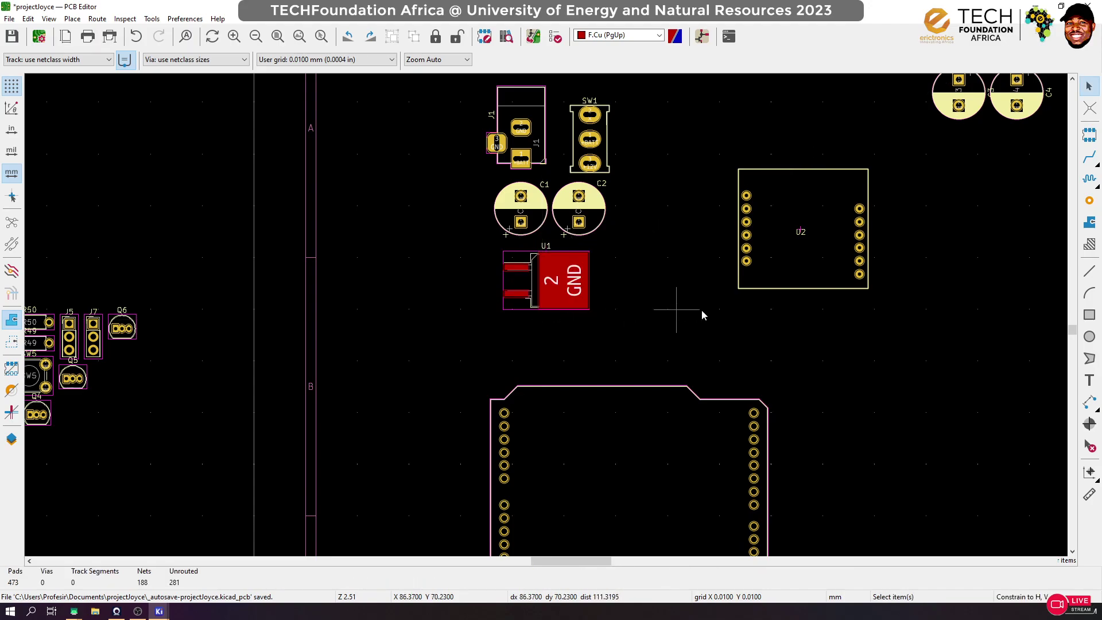
Move capacitors C3 and C4 together into the gap between regulator U1 and the Arduino
scroll(697, 313, "down", 1)
left_click_drag(924, 90, 701, 136)
key("m")
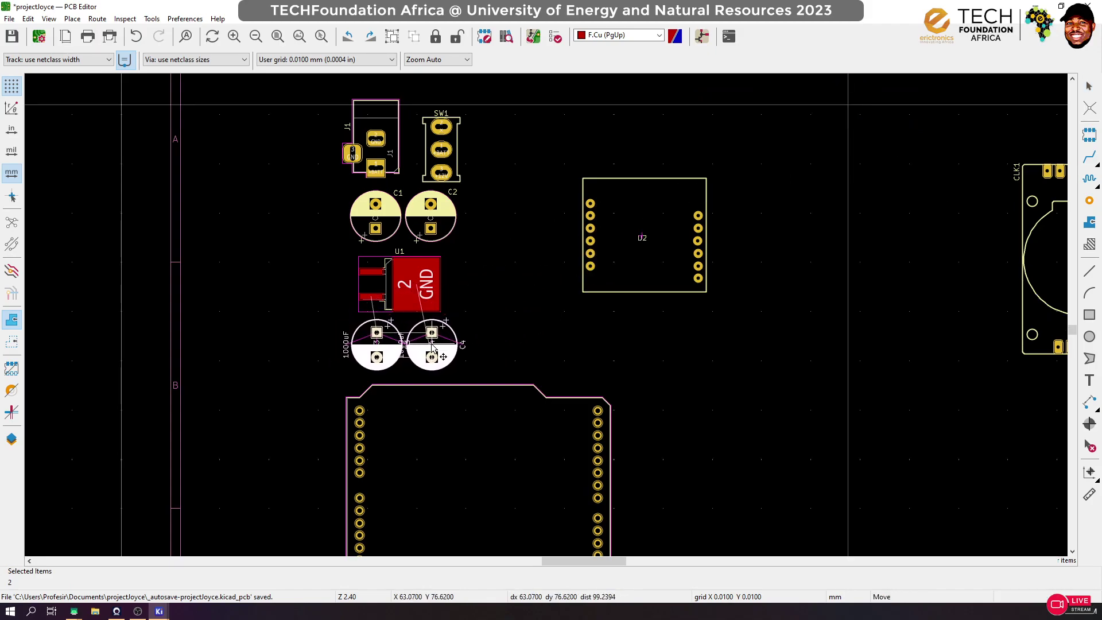
left_click(433, 348)
left_click(538, 285)
Shift capacitors C3 and C4 together slightly down, away from regulator U1 and closer to the Arduino
scroll(544, 310, "down", 6)
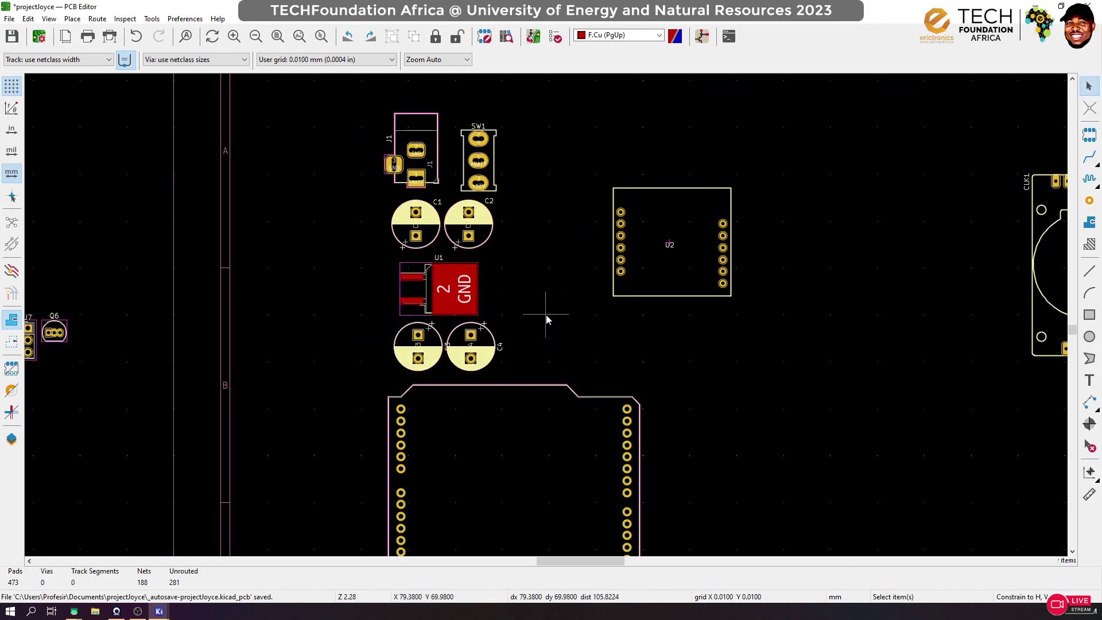
scroll(545, 311, "up", 6)
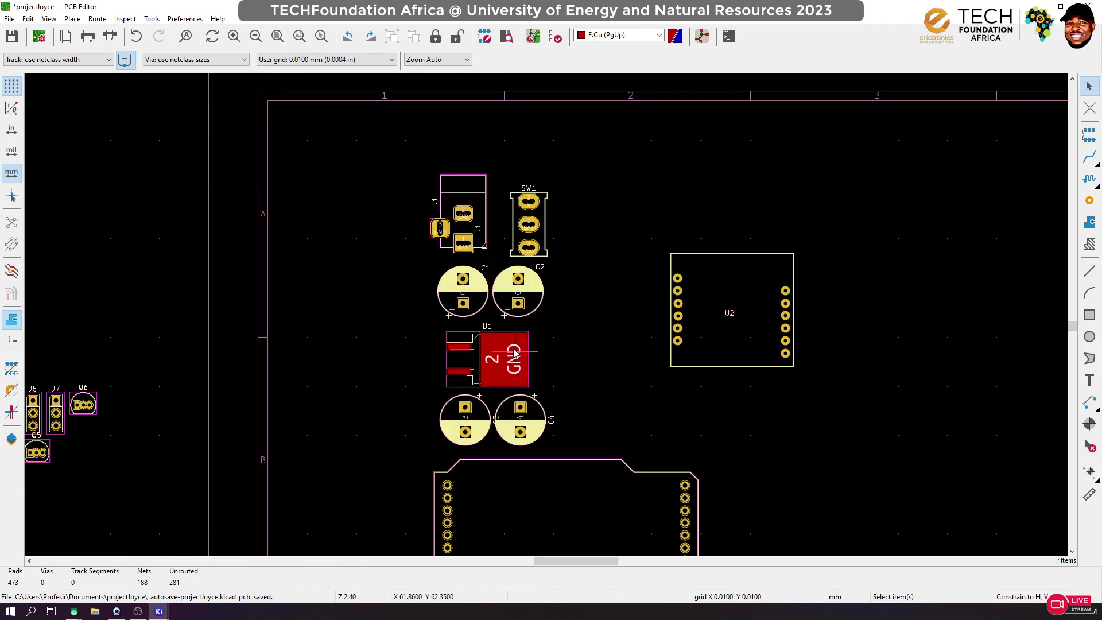
scroll(563, 357, "down", 3, "shift")
scroll(546, 357, "left", 2, "ctrl")
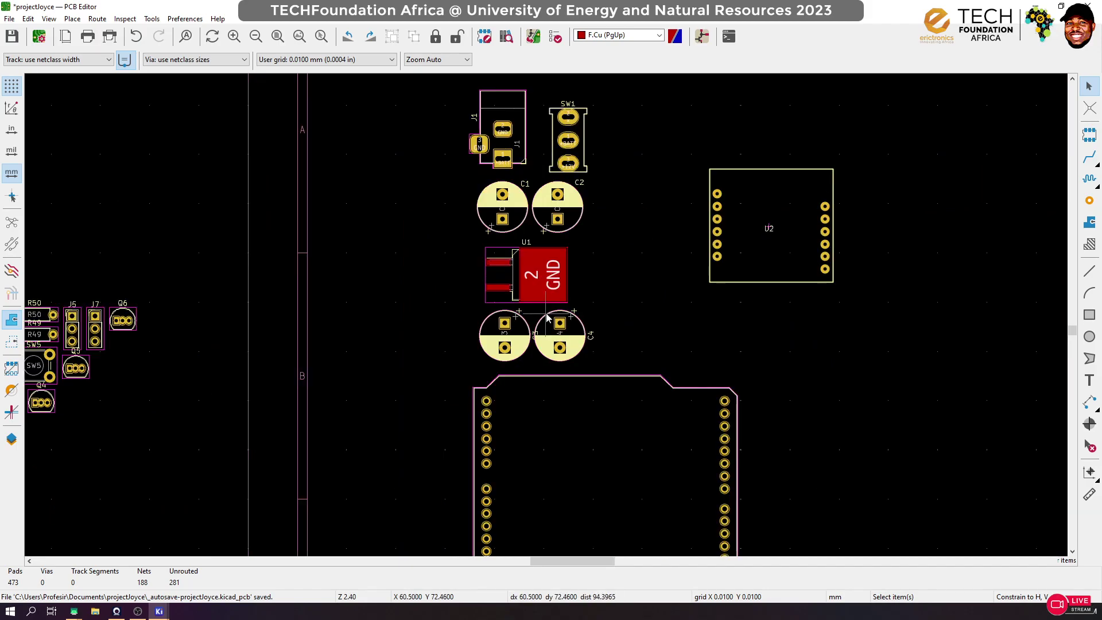
scroll(612, 339, "up", 3)
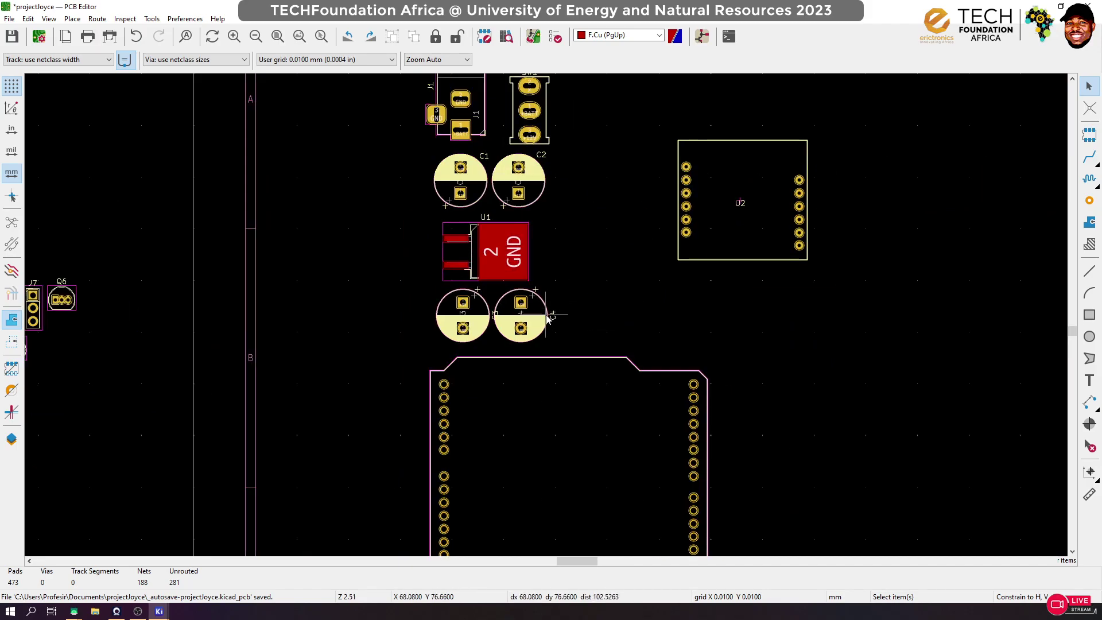
left_click(458, 348)
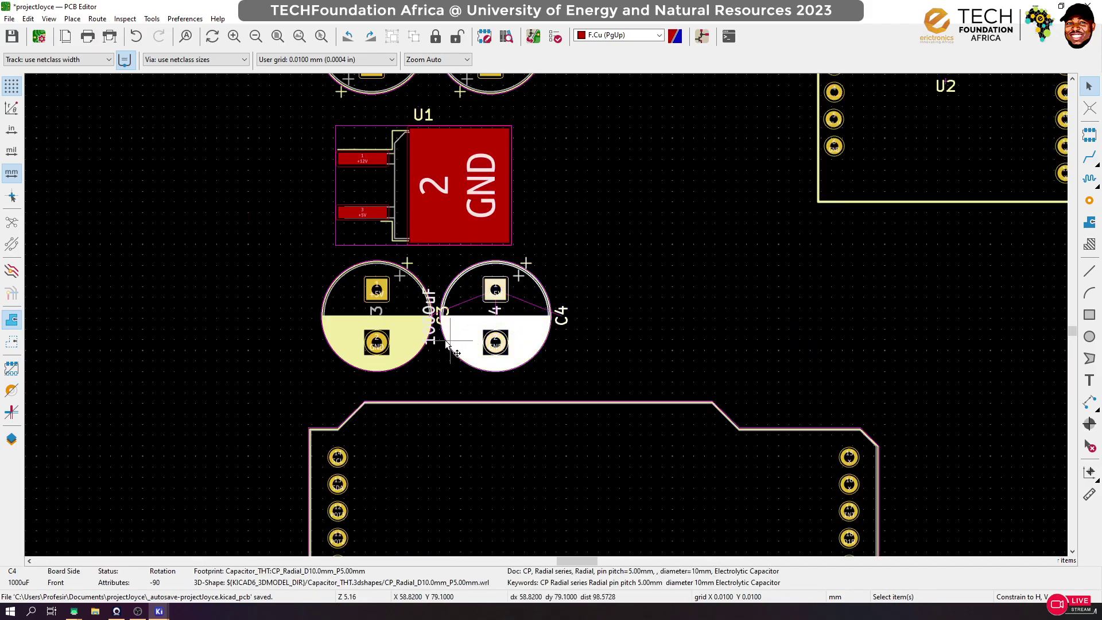
left_click(412, 355, "shift")
key("m")
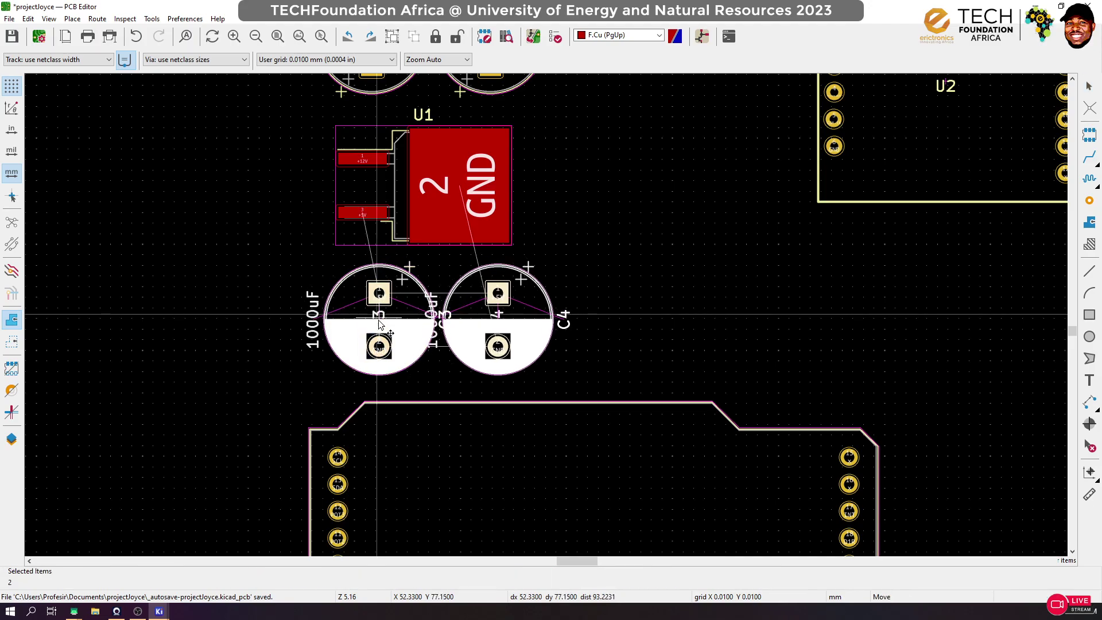
left_click(377, 328)
scroll(546, 314, "down", 3)
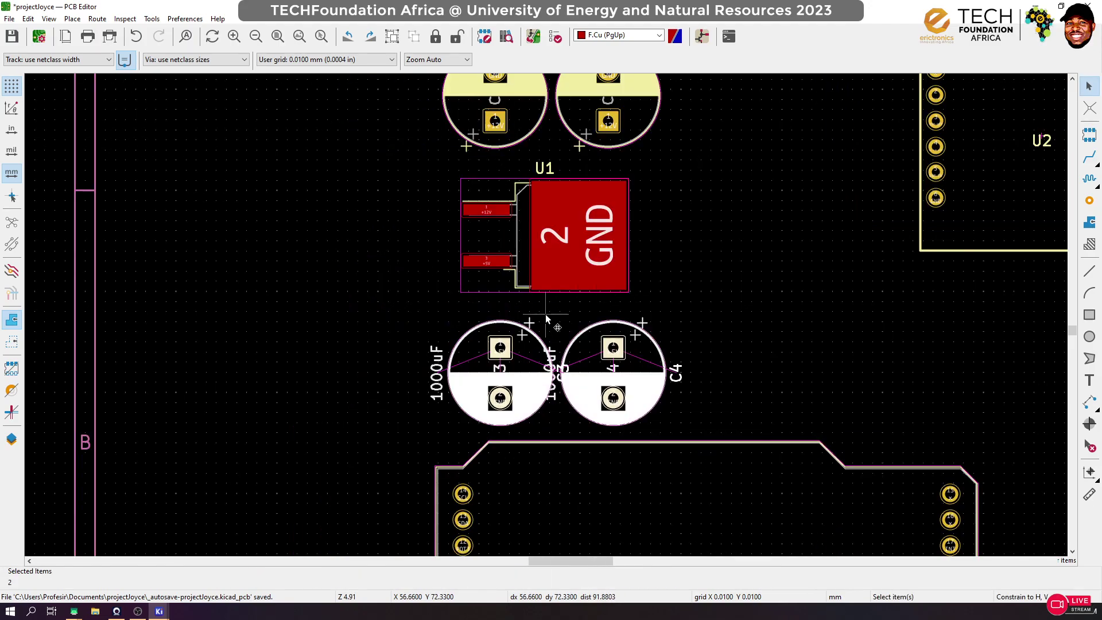
scroll(613, 274, "up", 1)
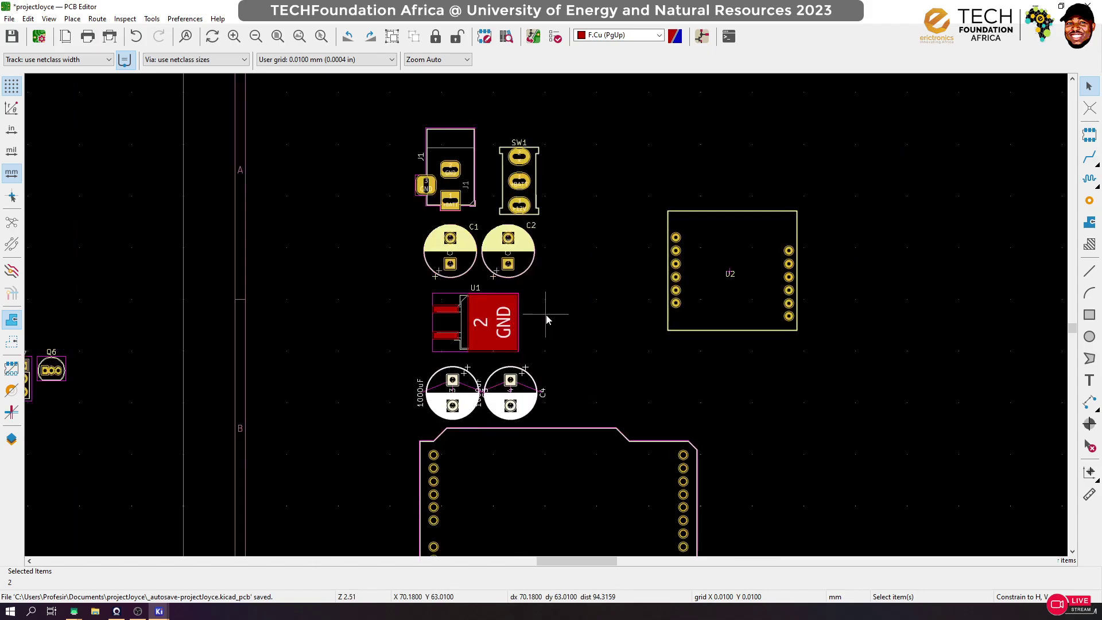
left_click(551, 246)
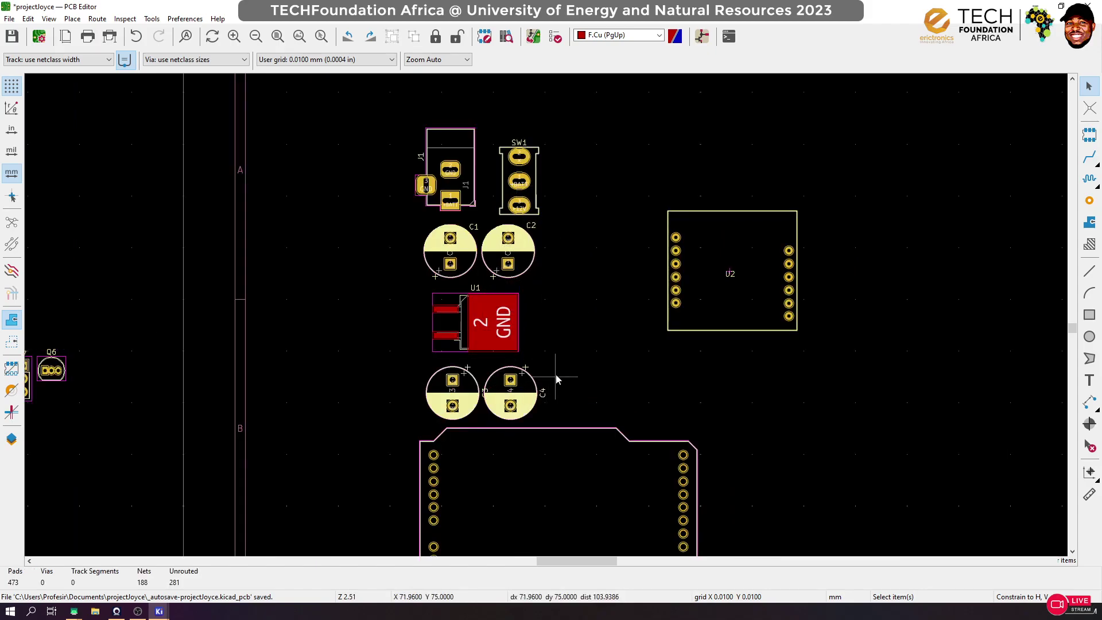
Move the SIM800 module U2 just to the right of power switch SW1 and capacitor C2
scroll(561, 273, "down", 1)
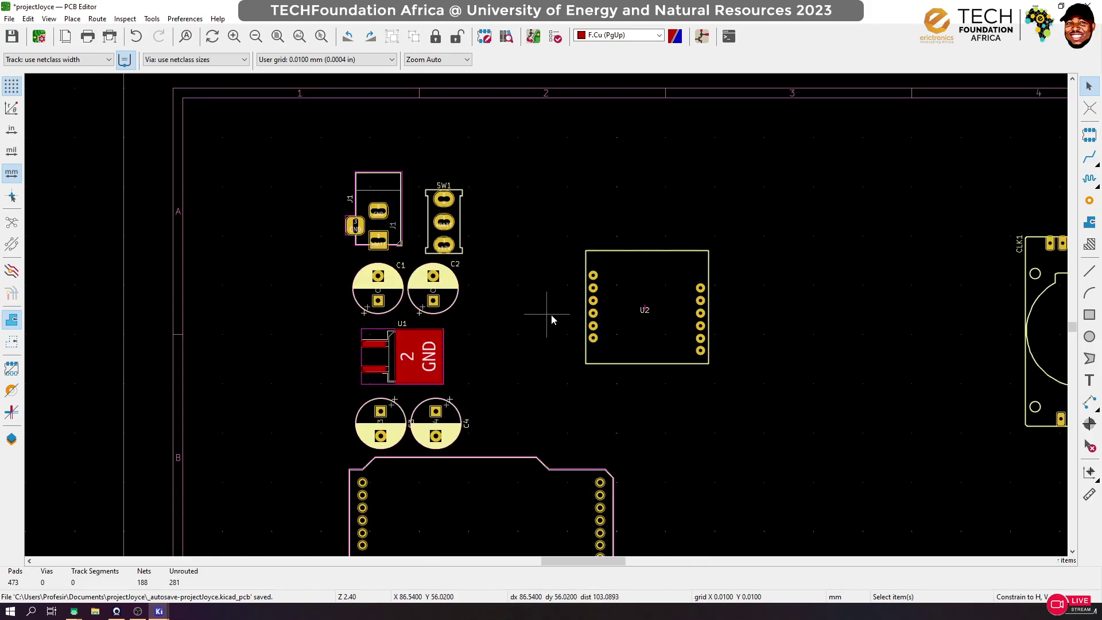
left_click(650, 281)
key("m")
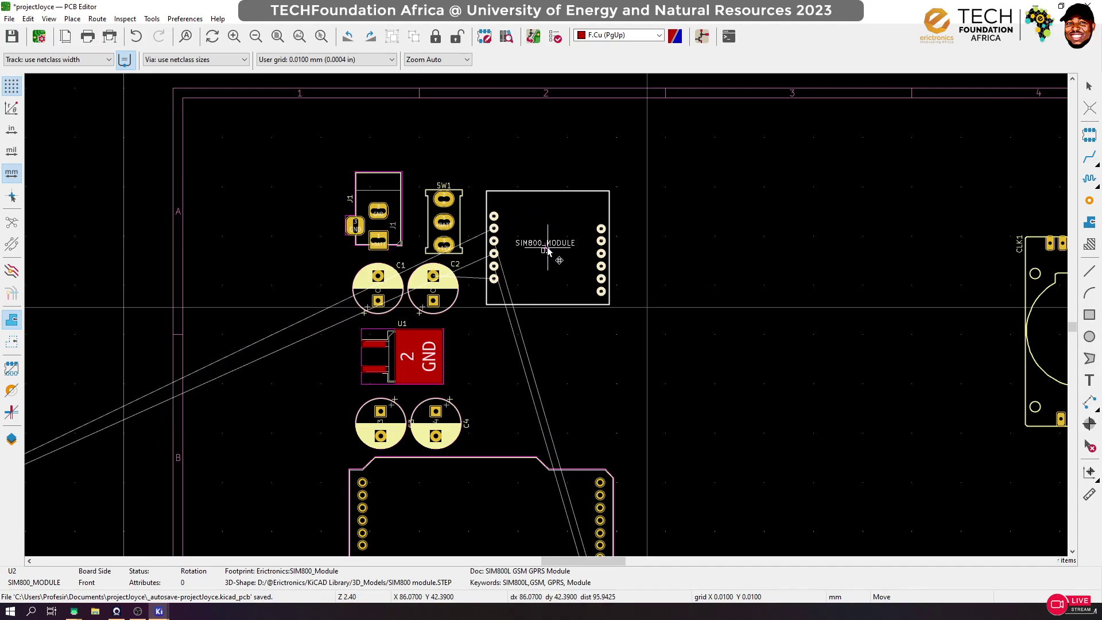
left_click(553, 257)
Move the RTC module CLK1 directly below the SIM800 module U2, keeping its 90-degree orientation
scroll(552, 287, "down", 5)
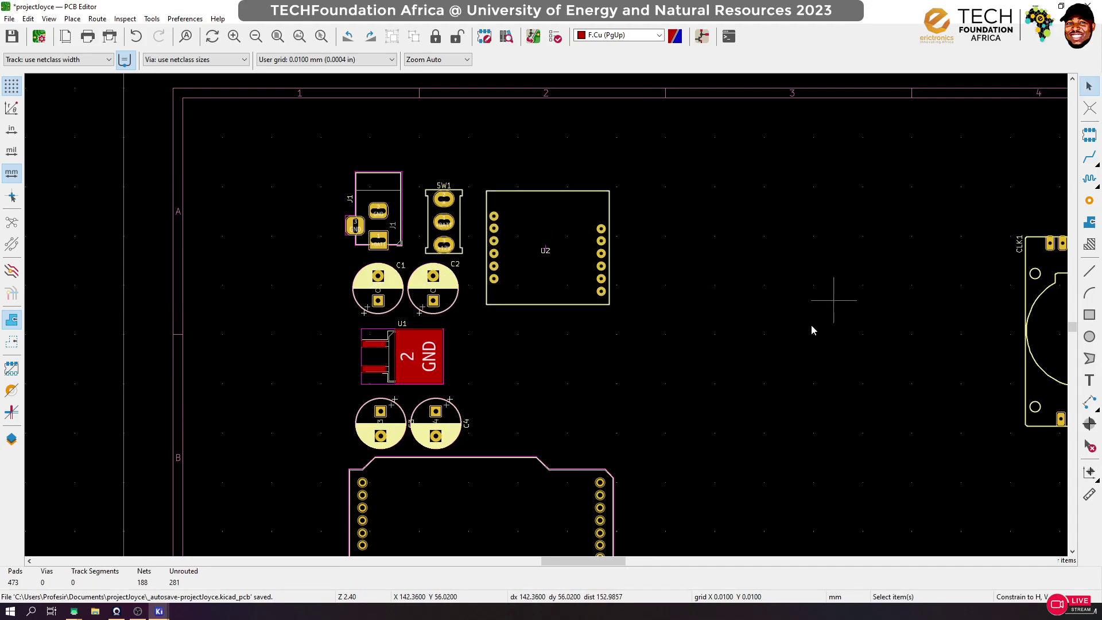
left_click(624, 321)
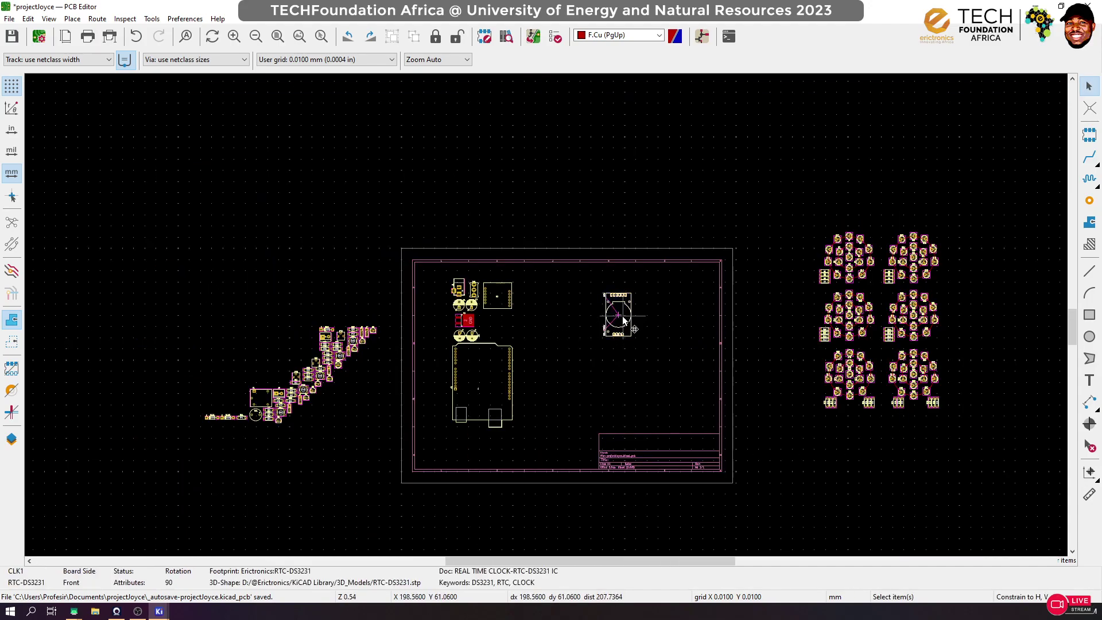
key("m")
scroll(549, 320, "up", 3)
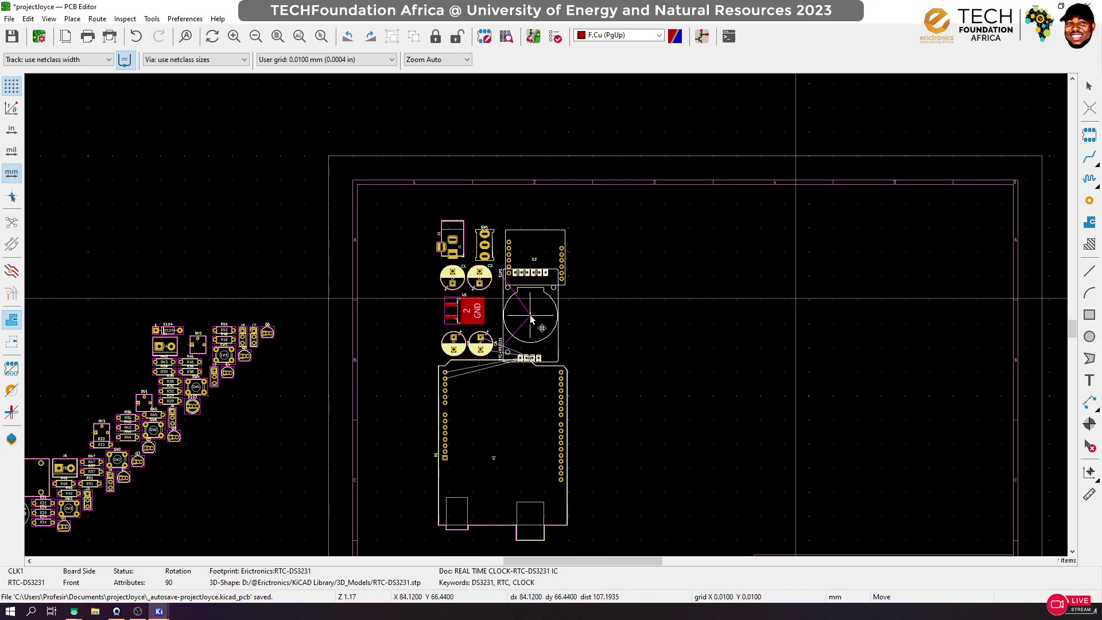
key("r")
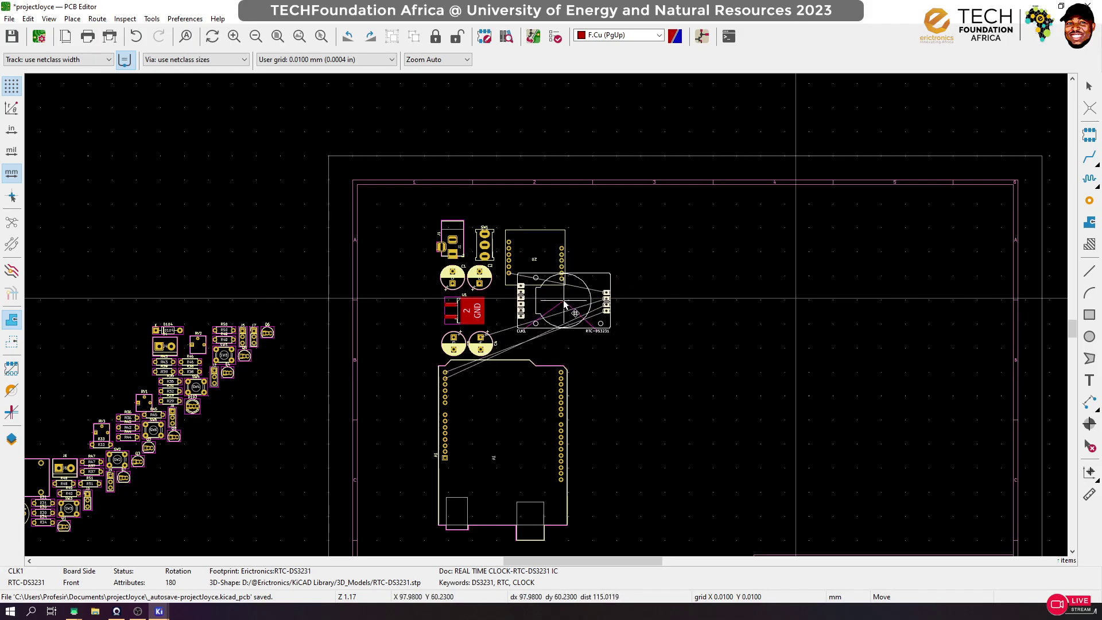
key("shift+r")
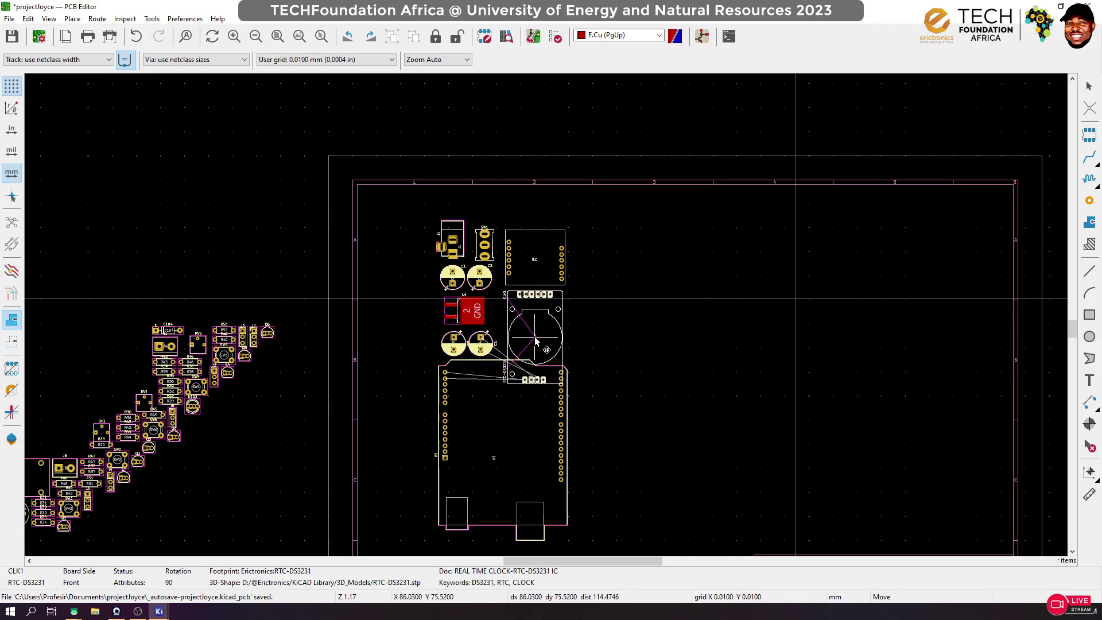
left_click(537, 339)
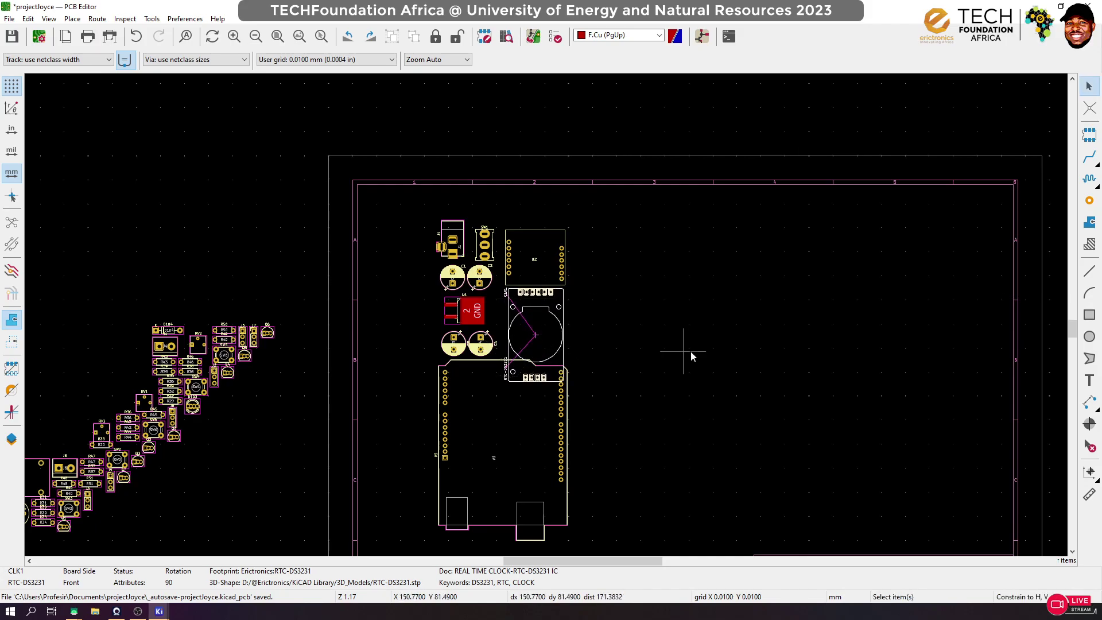
Shift the Arduino UNO A1 straight down until it clears the lower edge of the RTC module CLK1
scroll(625, 364, "down", 1)
left_click(431, 404)
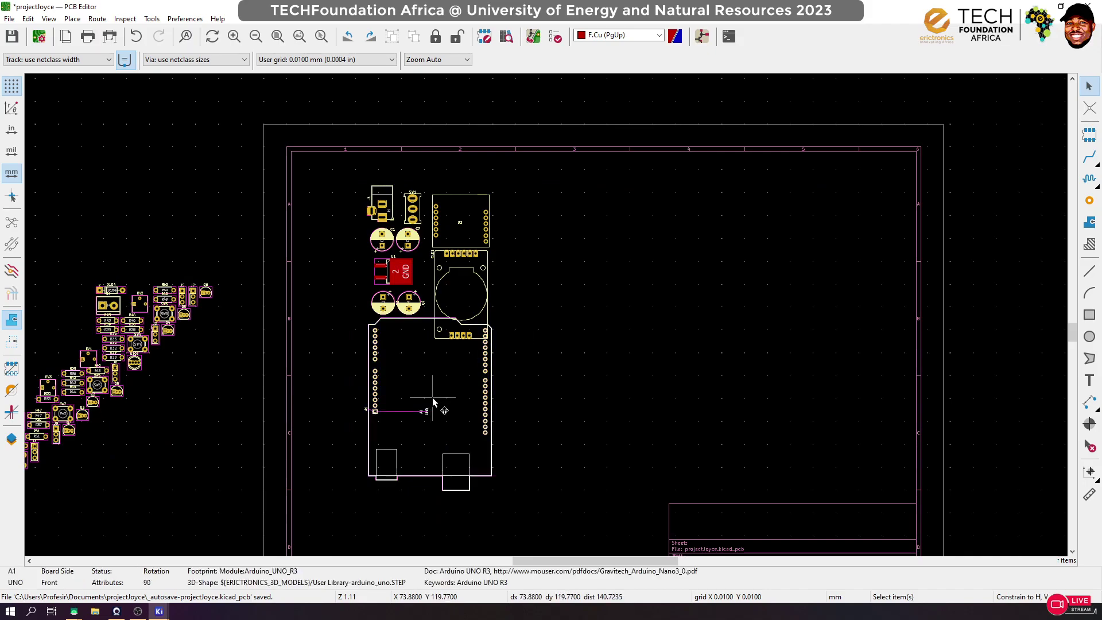
key("m")
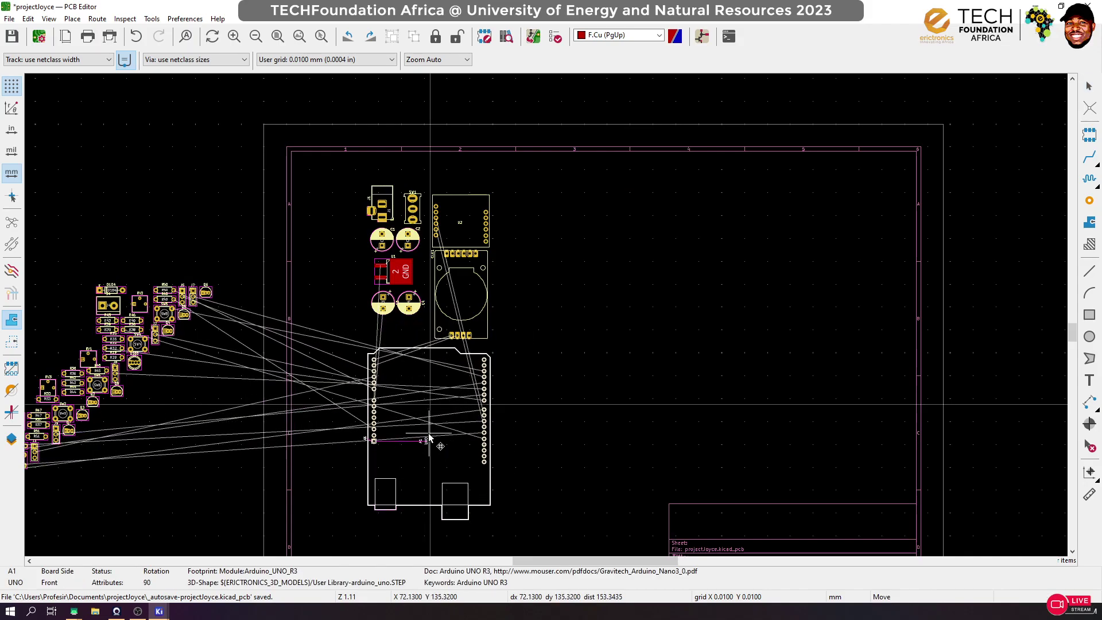
left_click(430, 437)
scroll(505, 312, "down", 1)
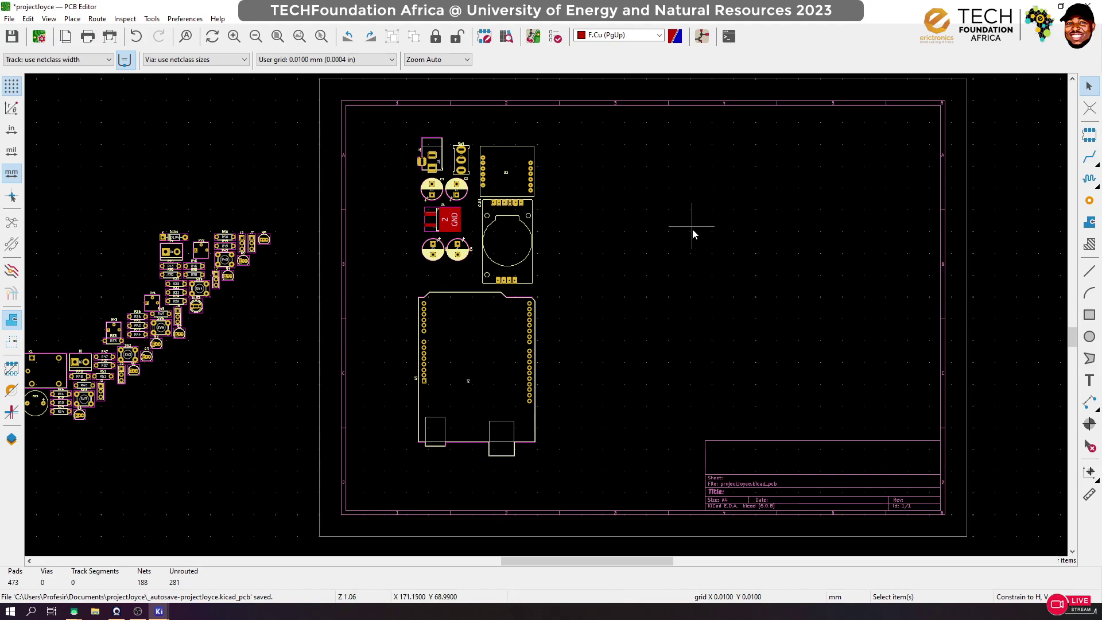
Measure the layout's overall height from the top edge of module U2 to the bottom of the Arduino
left_click(1089, 494)
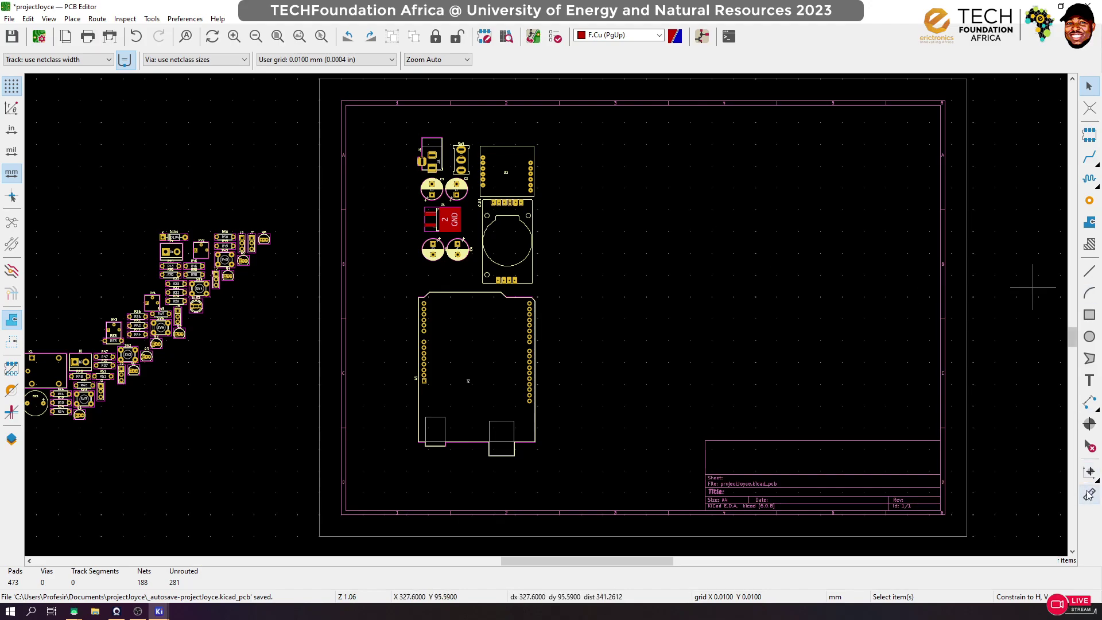
left_click(491, 146)
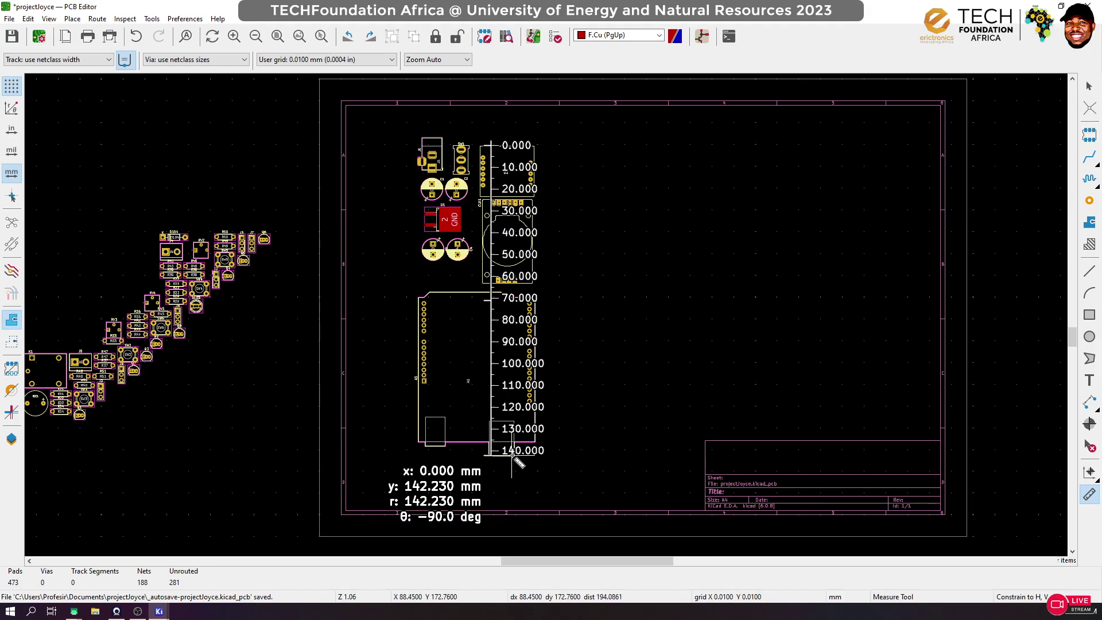
key("Escape")
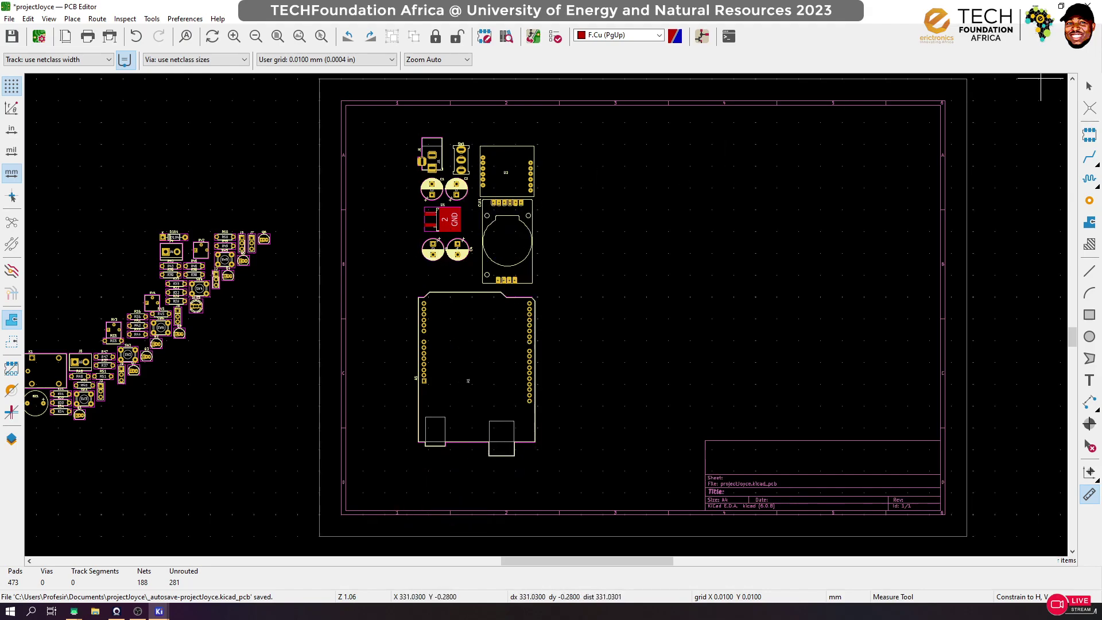
left_click(1089, 86)
Examine capacitors C3 and C4, the pad nets of the SIM800 module U2 and the spacing of the placed parts
scroll(453, 245, "up", 3)
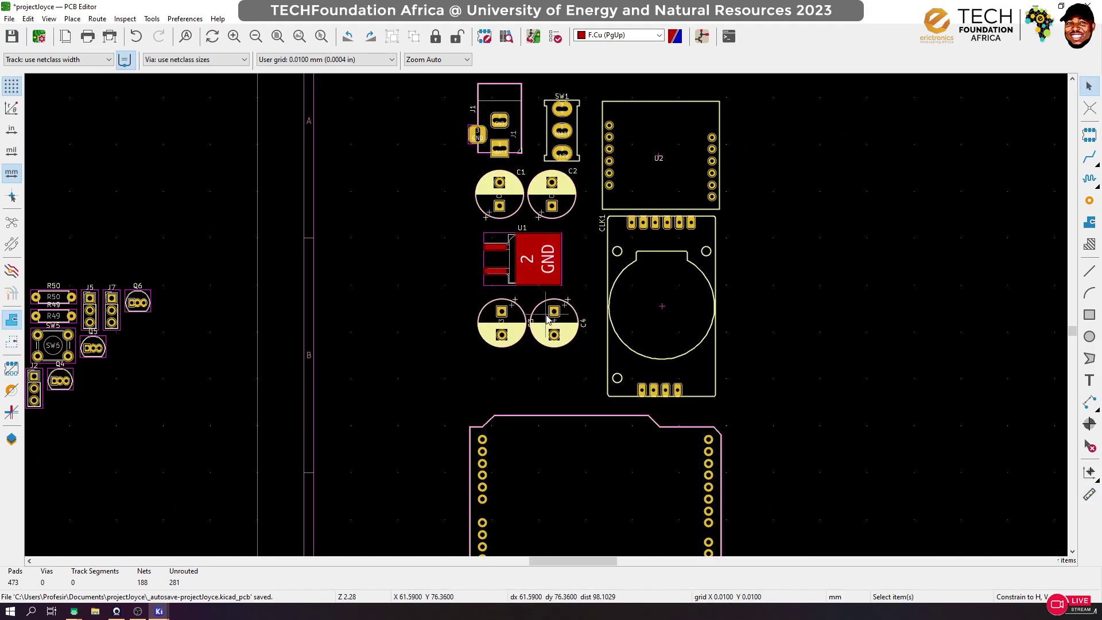
left_click_drag(463, 303, 580, 360)
left_click(539, 336)
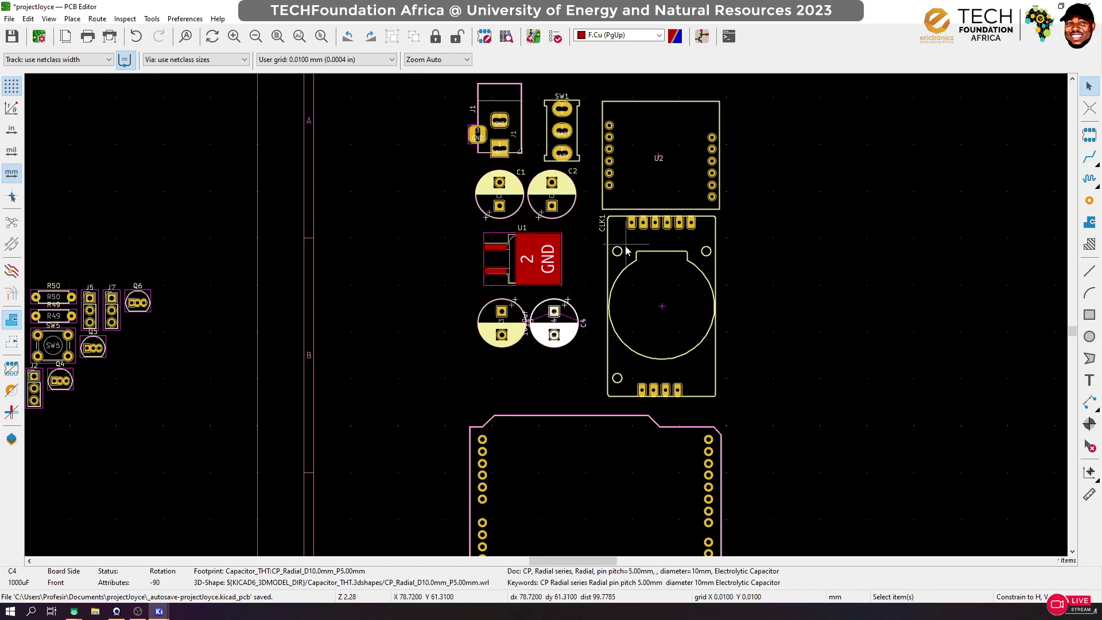
scroll(634, 186, "up", 5)
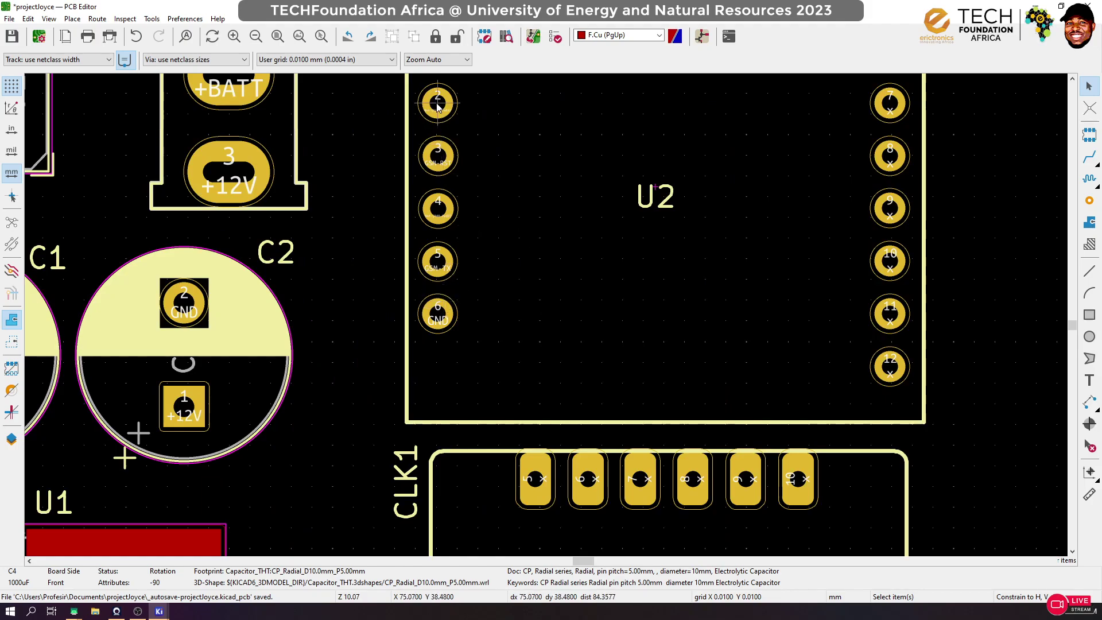
scroll(548, 318, "down", 5)
scroll(549, 318, "down", 2, "shift")
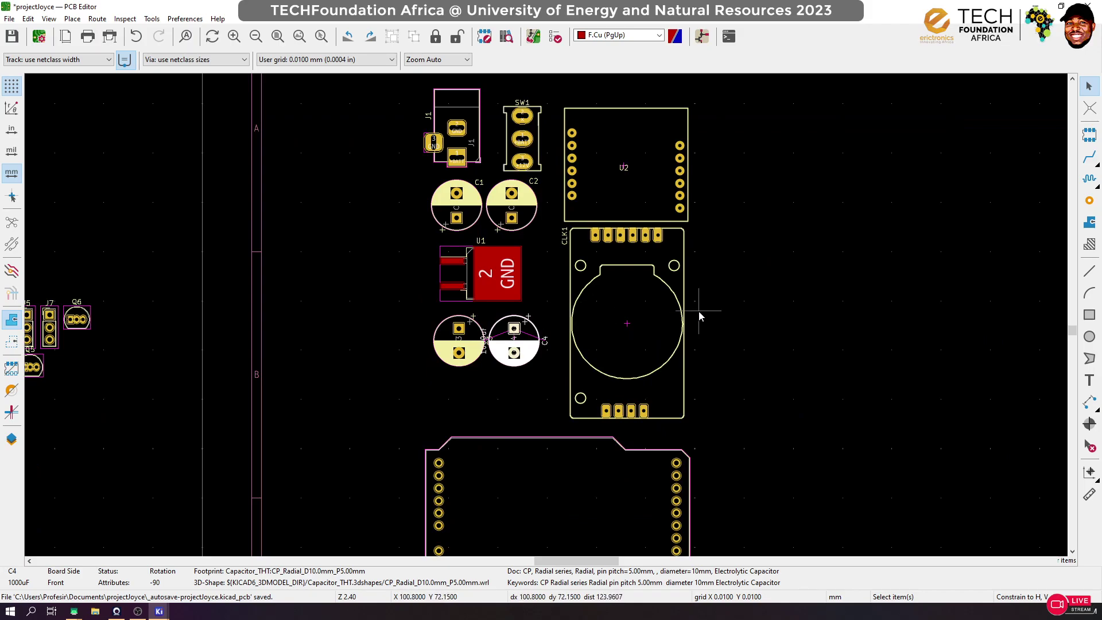
scroll(699, 314, "down", 1)
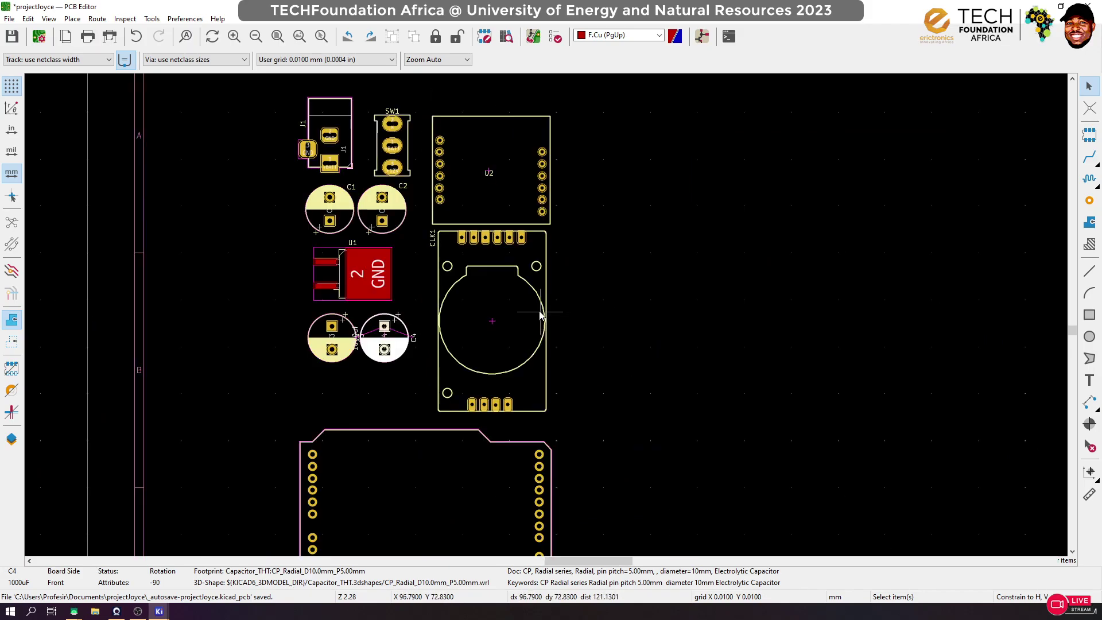
scroll(543, 318, "down", 5)
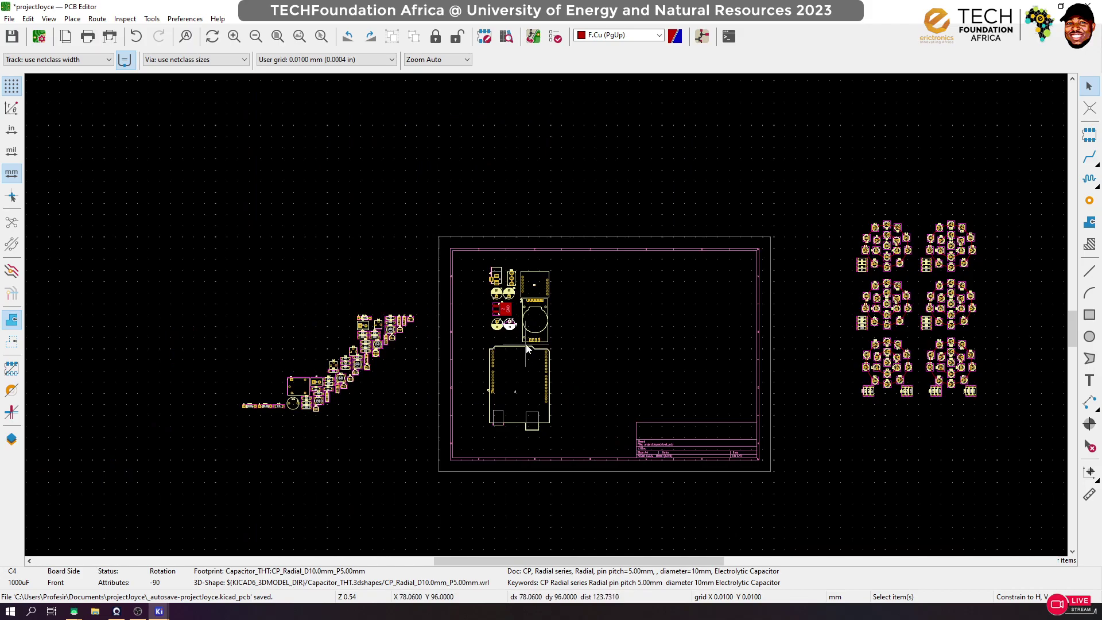
scroll(526, 344, "up", 1)
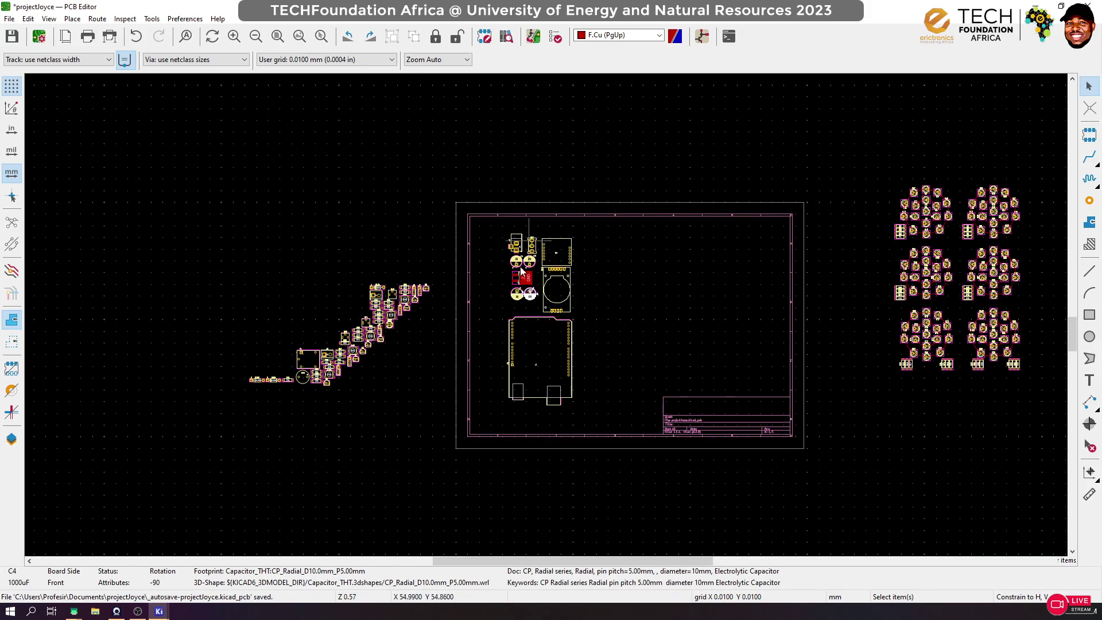
scroll(546, 282, "up", 3)
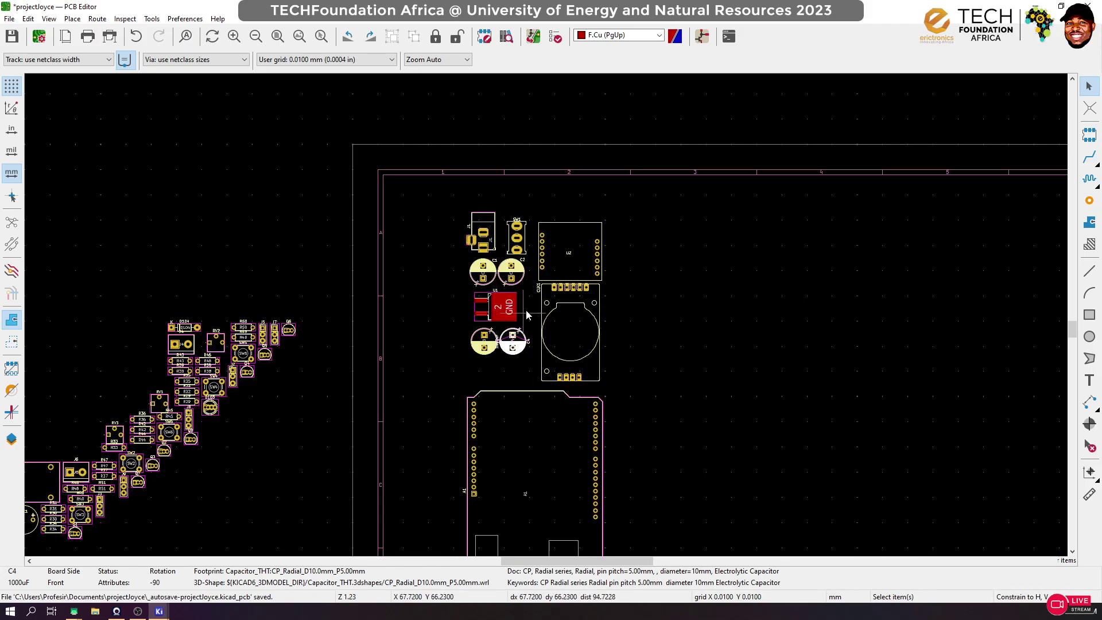
scroll(470, 324, "down", 1)
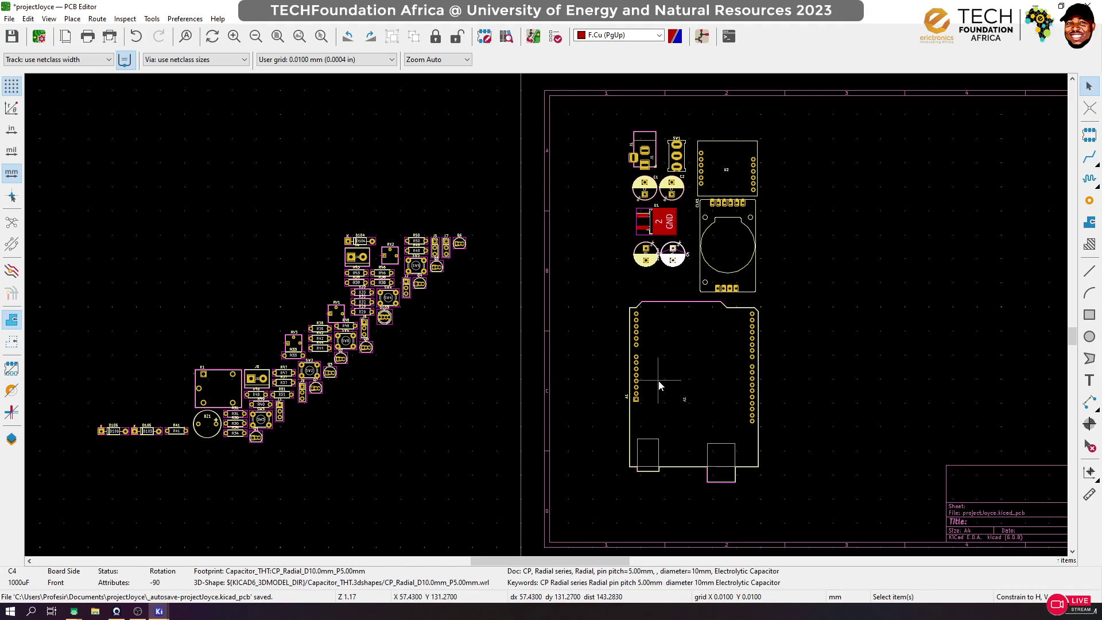
Move buzzer BZ1 from the unplaced parts into the gap between capacitors C3 and C4 and the Arduino
scroll(660, 380, "down", 4)
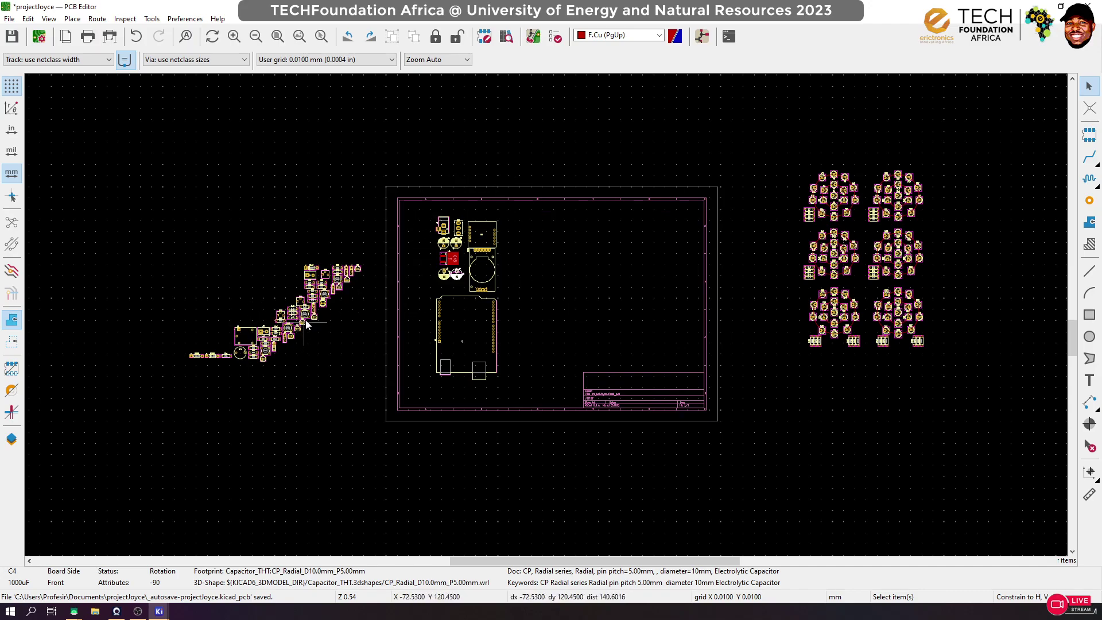
scroll(306, 326, "up", 3)
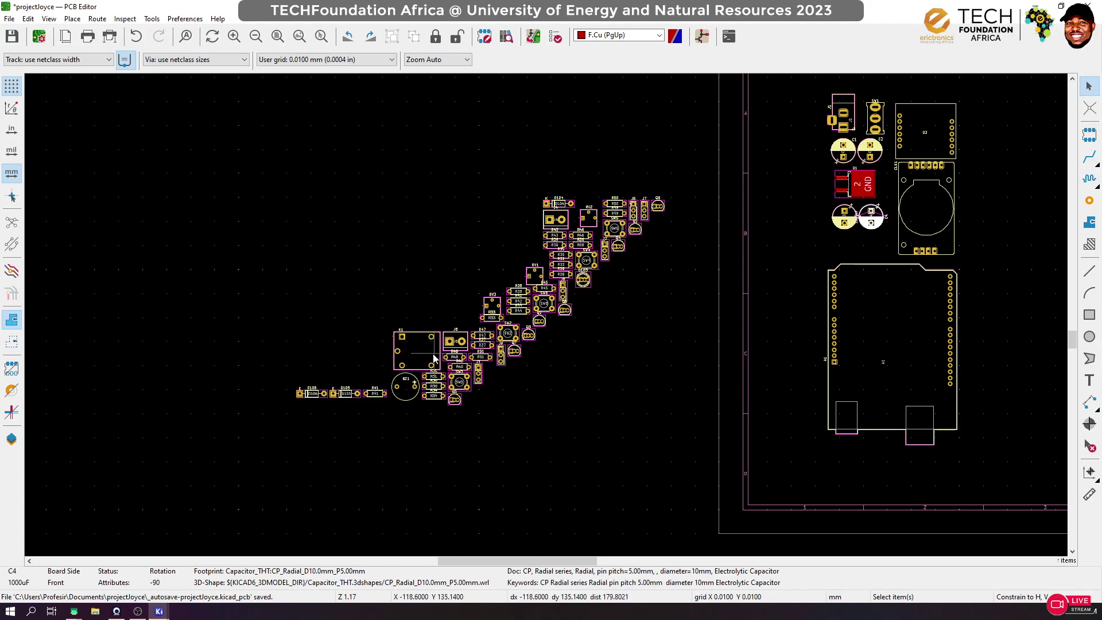
left_click(406, 382)
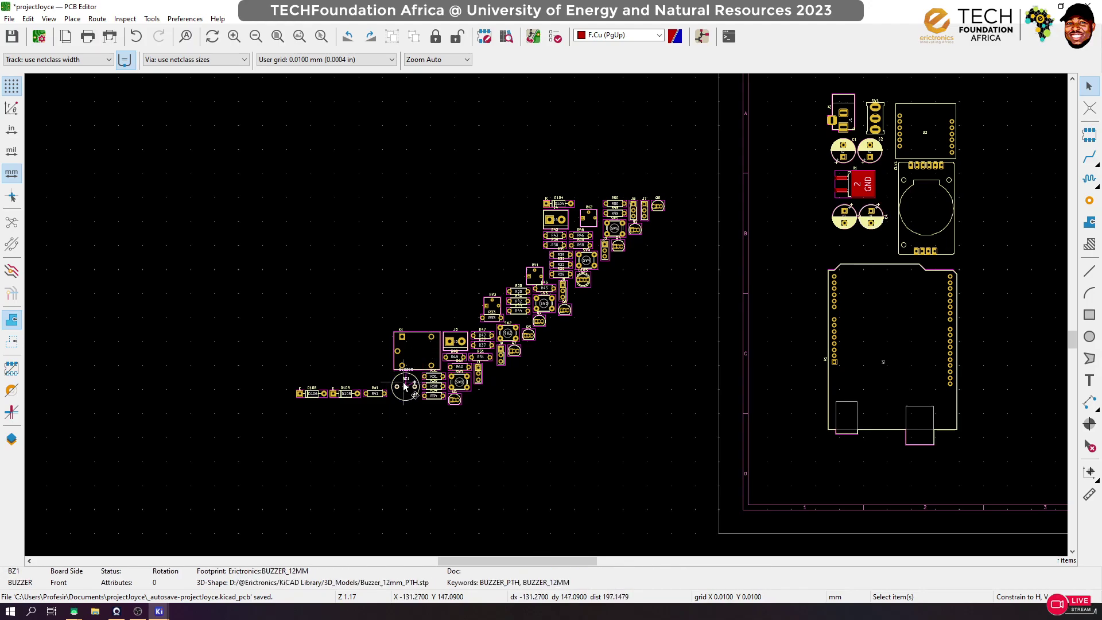
key("m")
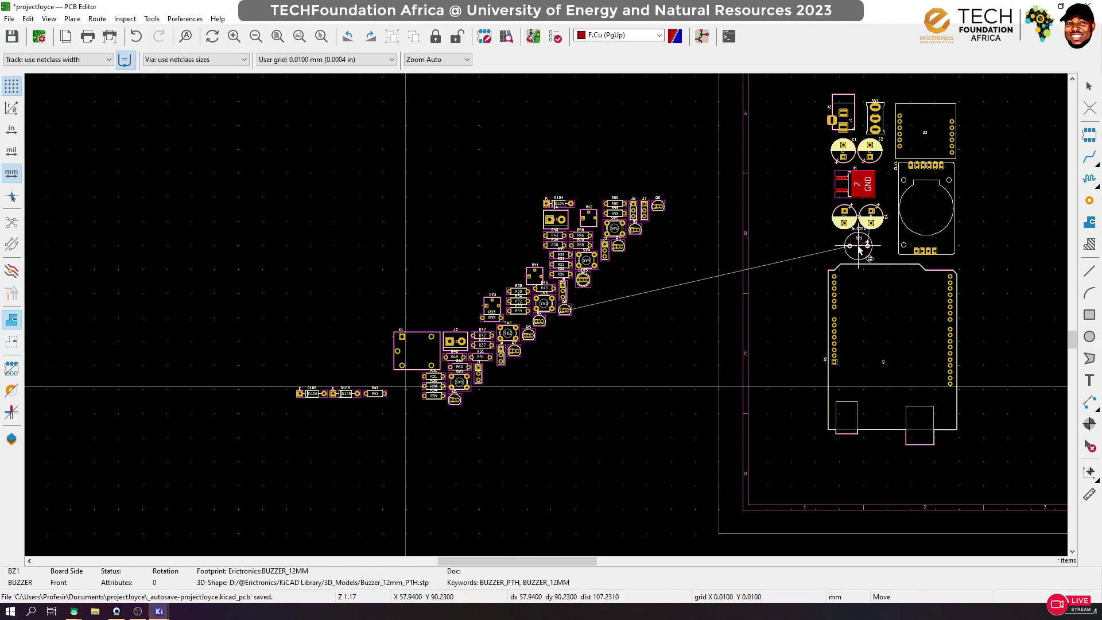
left_click(859, 248)
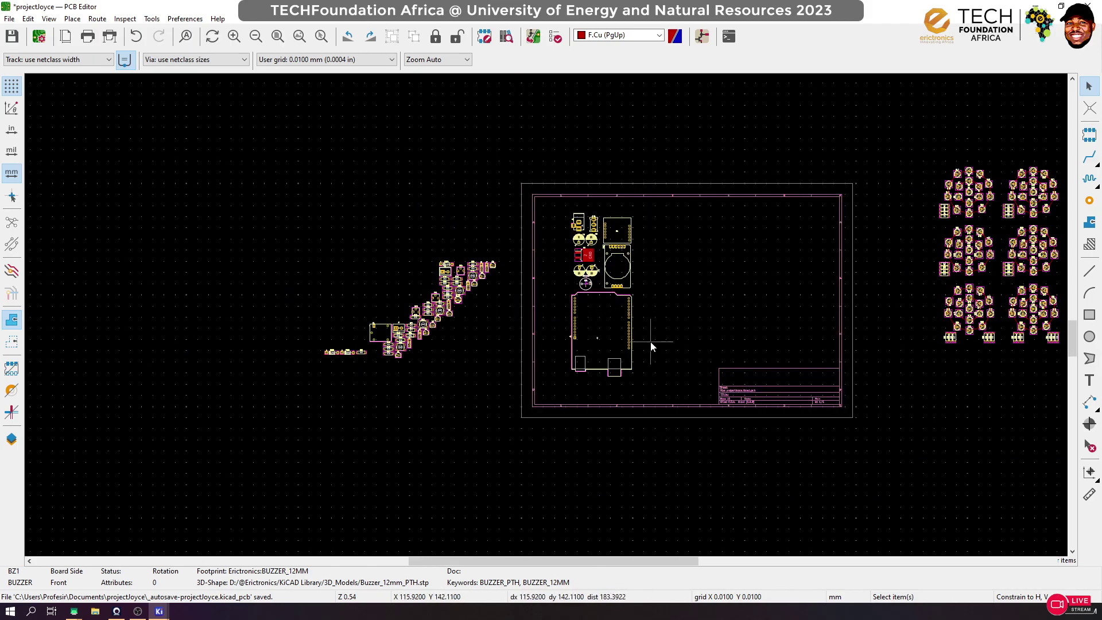
Select relay K1 among the unplaced parts and arrange the Schematic Editor and PCB Editor side by side
scroll(546, 315, "up", 4)
scroll(546, 315, "down", 4)
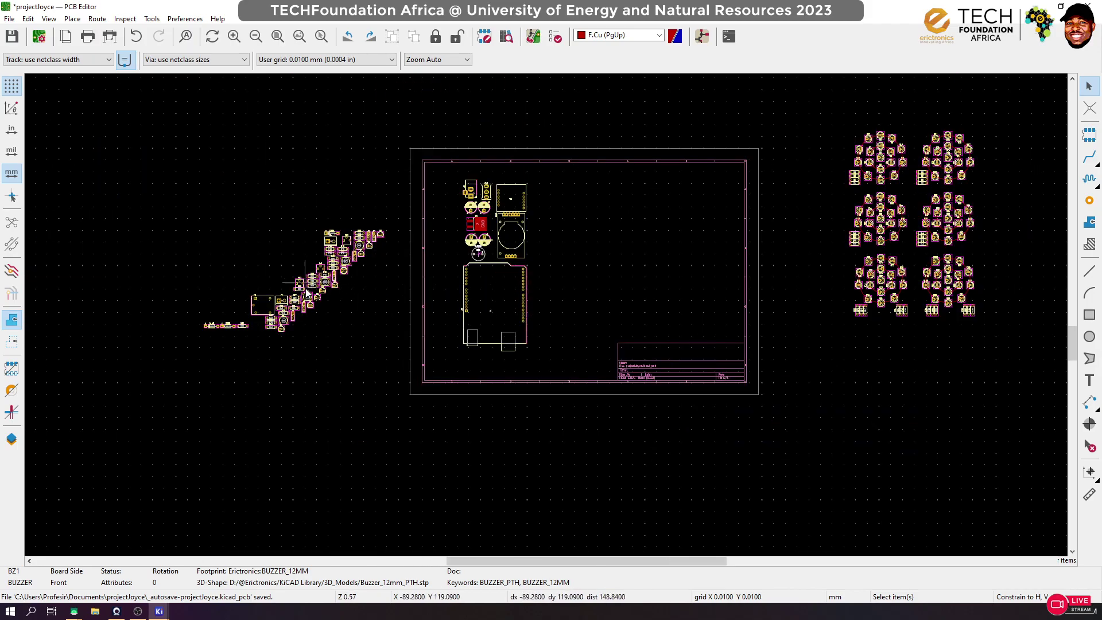
scroll(301, 282, "up", 1)
left_click(505, 327)
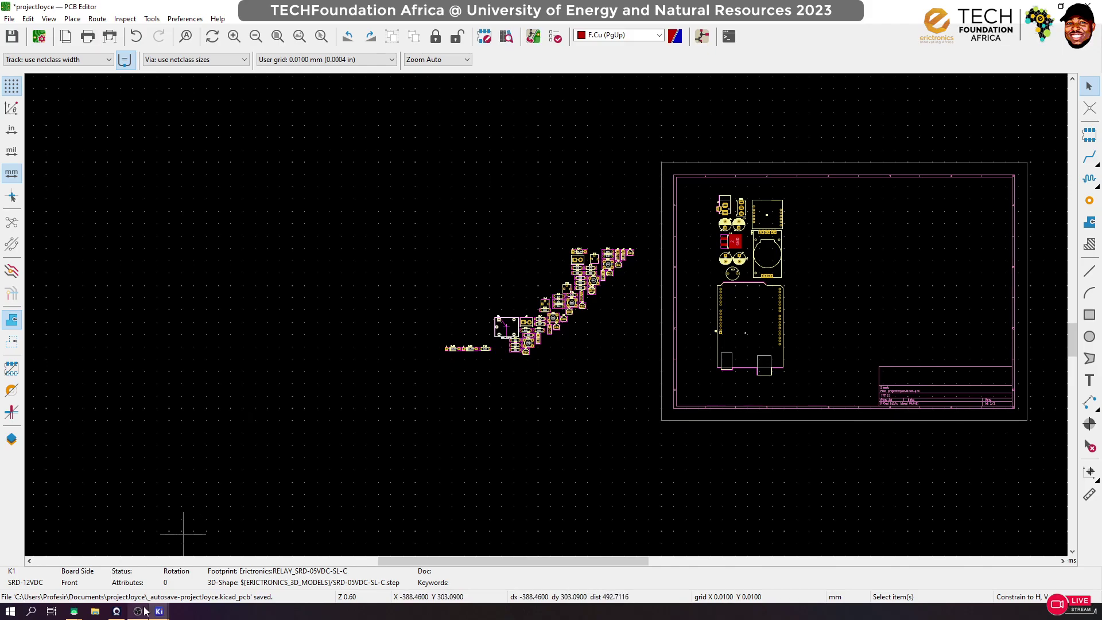
mouse_move(159, 611)
left_click(184, 565)
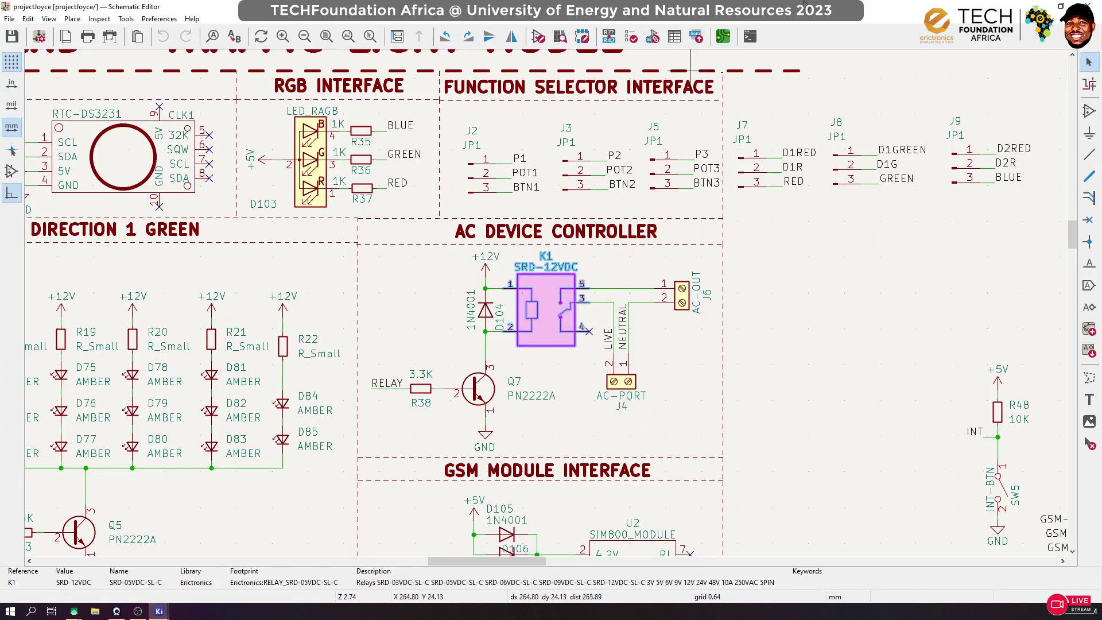
key("super+Left")
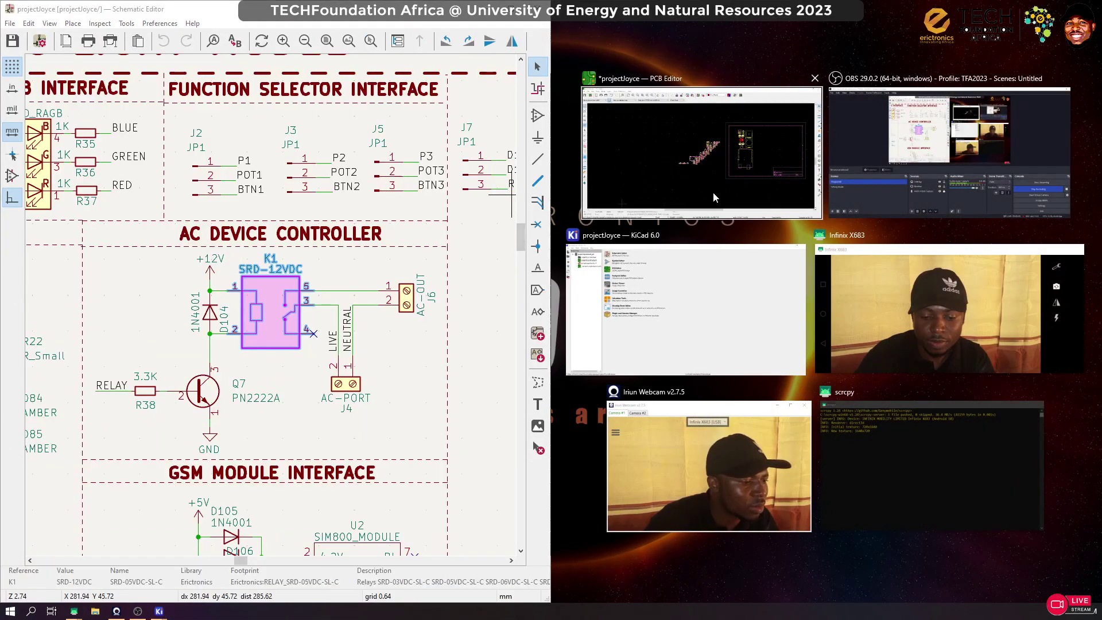
left_click(707, 167)
Examine relay K1's connections in the AC DEVICE CONTROLLER schematic and locate its footprint pads on the board
scroll(822, 315, "down", 6)
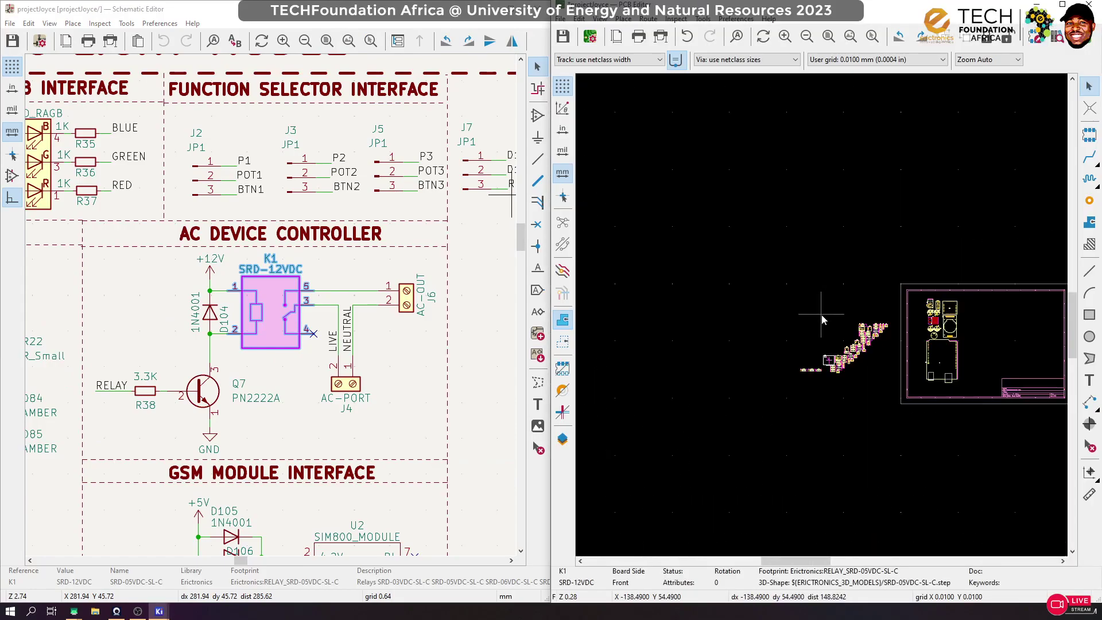
scroll(899, 309, "up", 3)
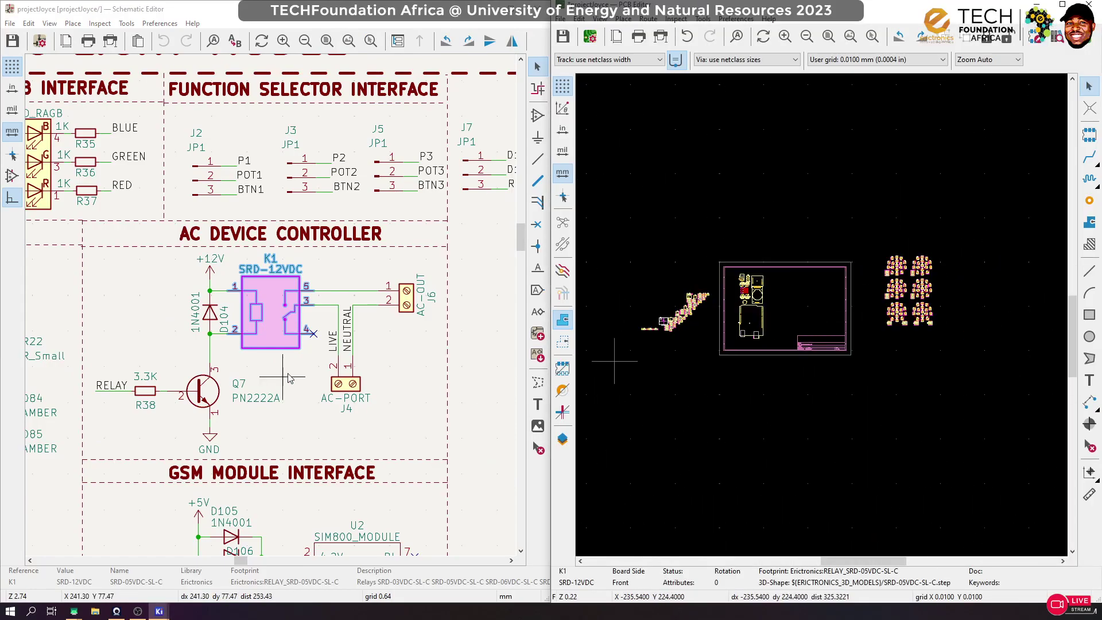
scroll(270, 304, "down", 3)
scroll(269, 310, "up", 3)
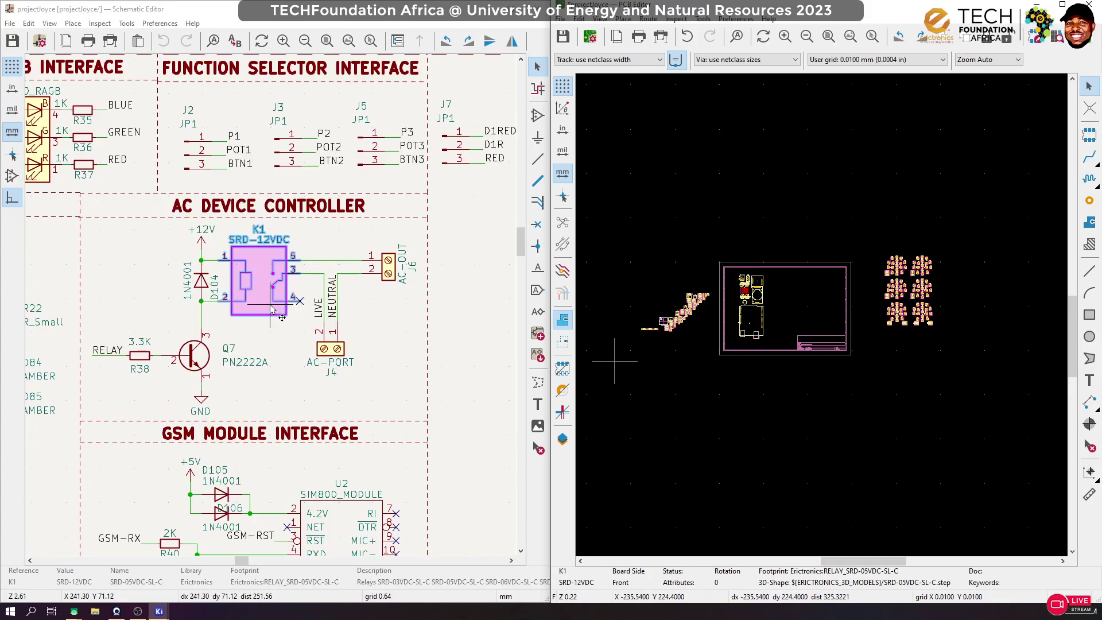
scroll(270, 310, "up", 1)
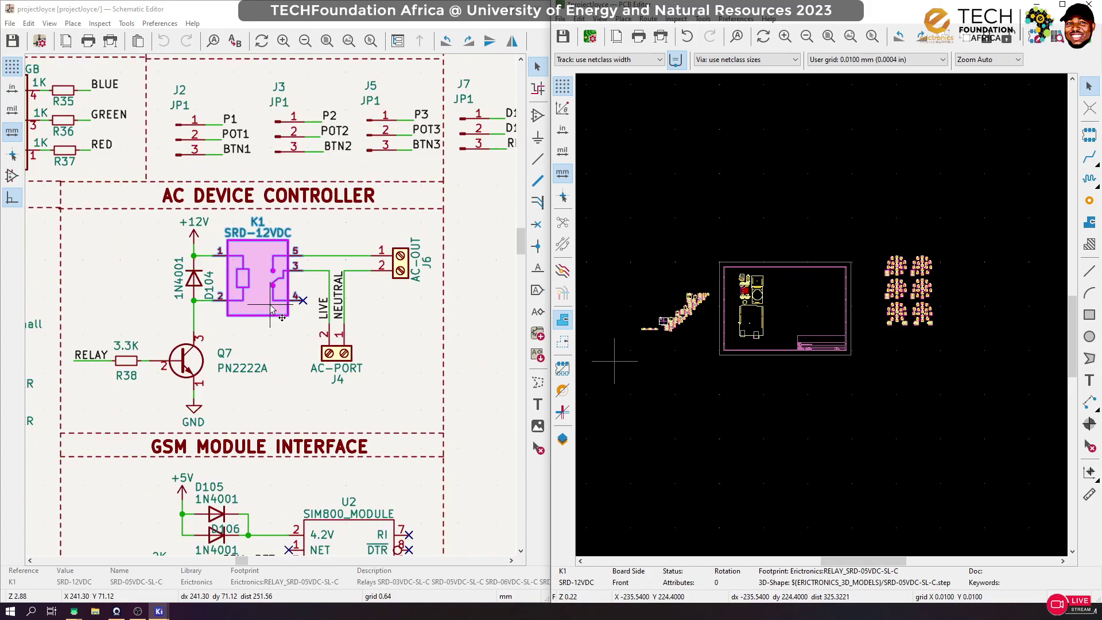
left_click(677, 343)
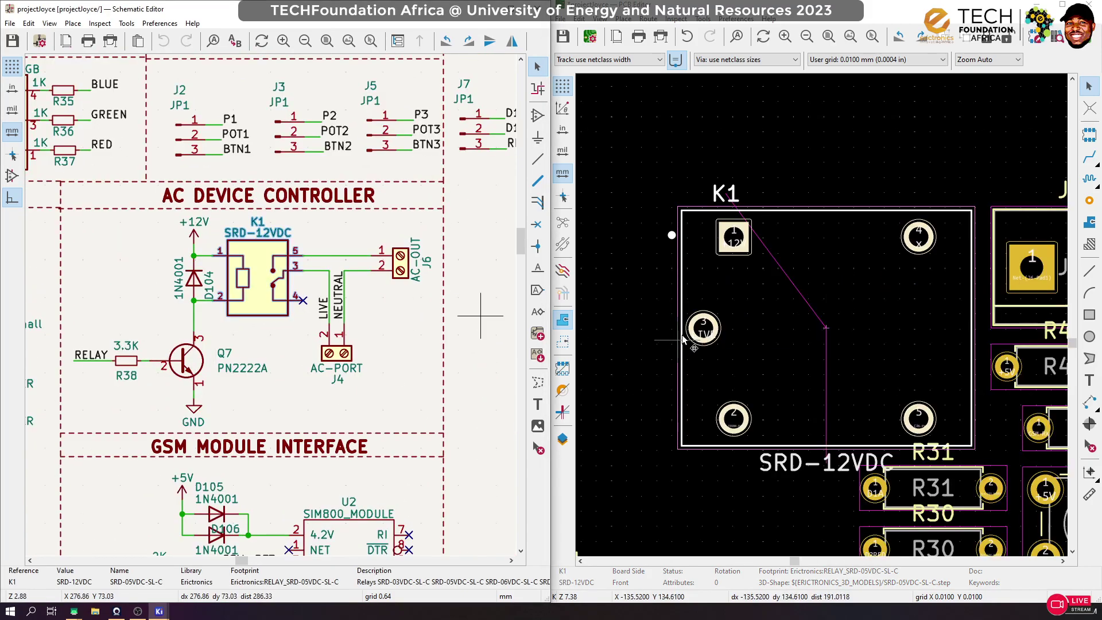
Move terminal block J6 (AC-OUT) from the unplaced parts to the right side of relay K1, rotated to 90 degrees
left_click(810, 256)
scroll(798, 262, "down", 5)
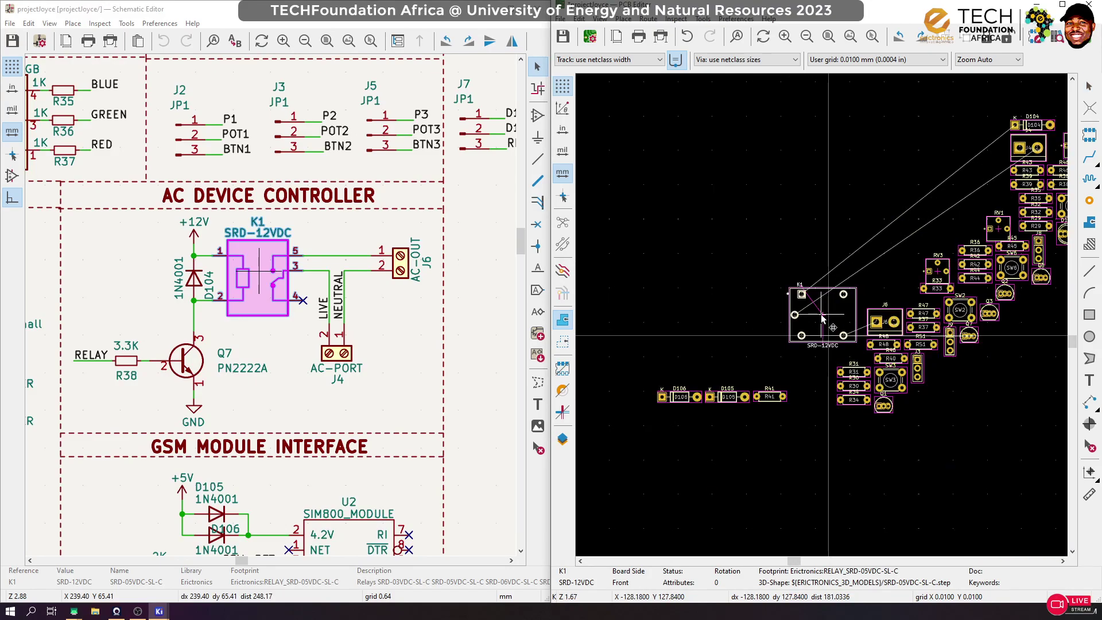
left_click(400, 262)
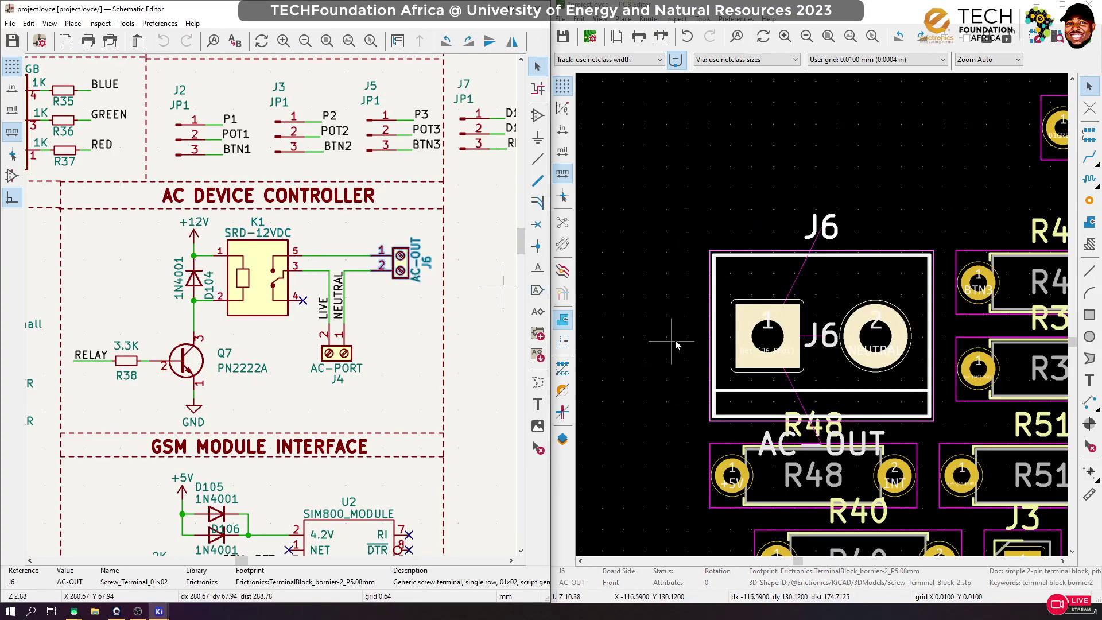
left_click(768, 336)
key("m")
scroll(768, 336, "down", 10)
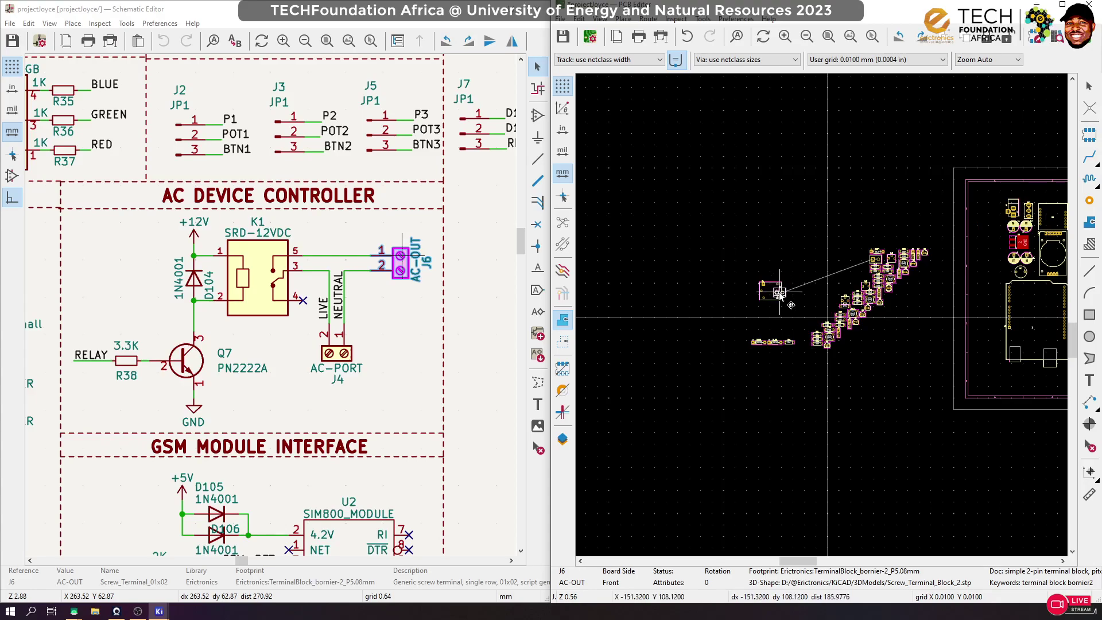
scroll(780, 291, "up", 8)
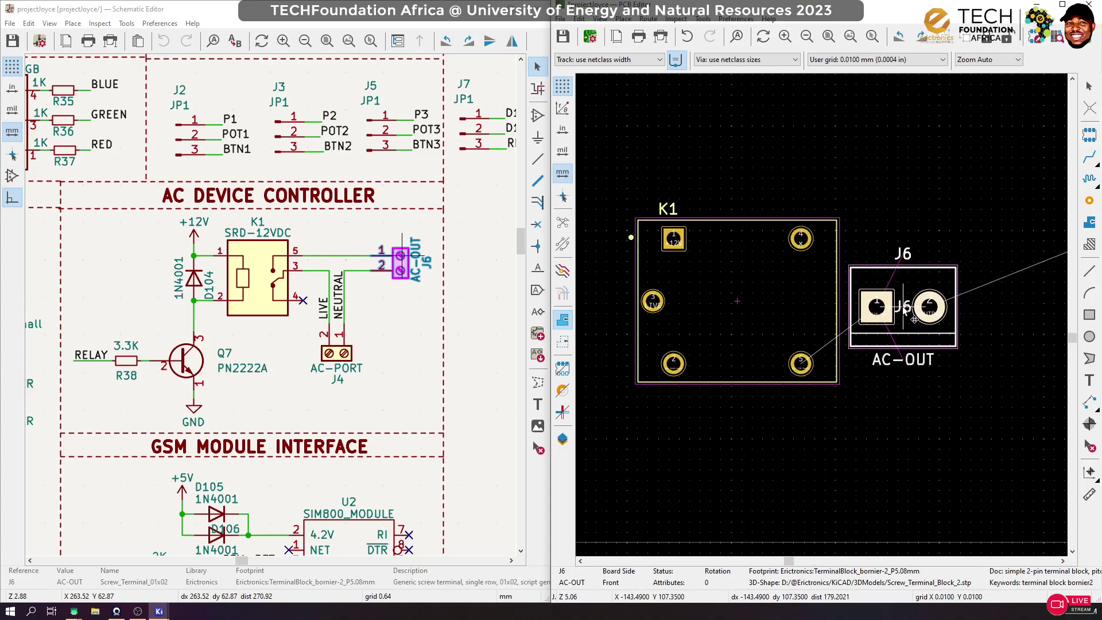
key("r")
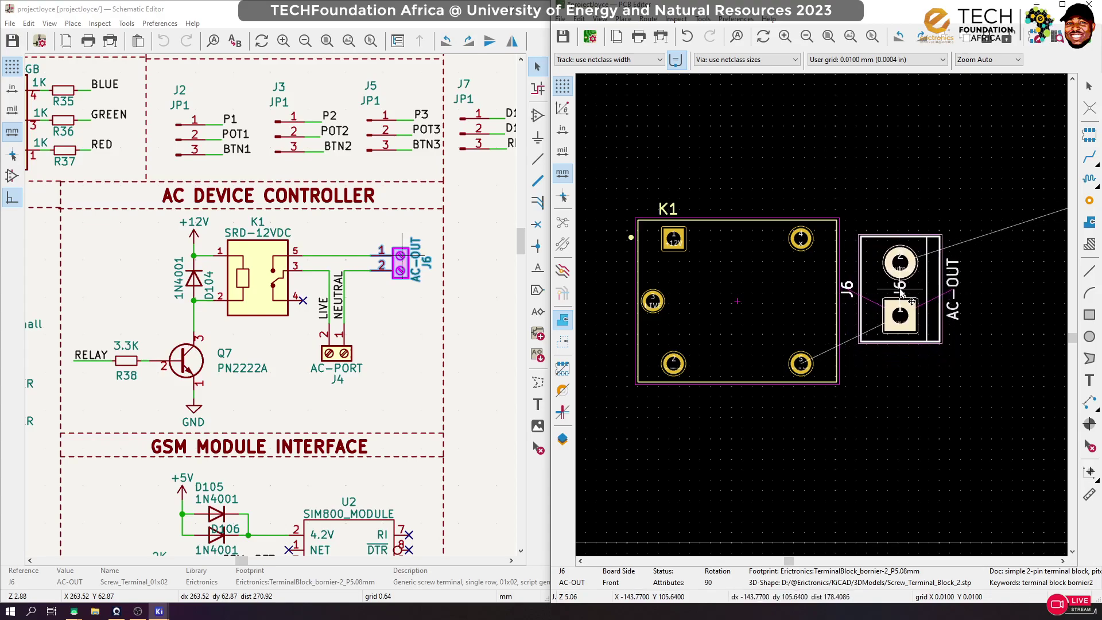
left_click(892, 294)
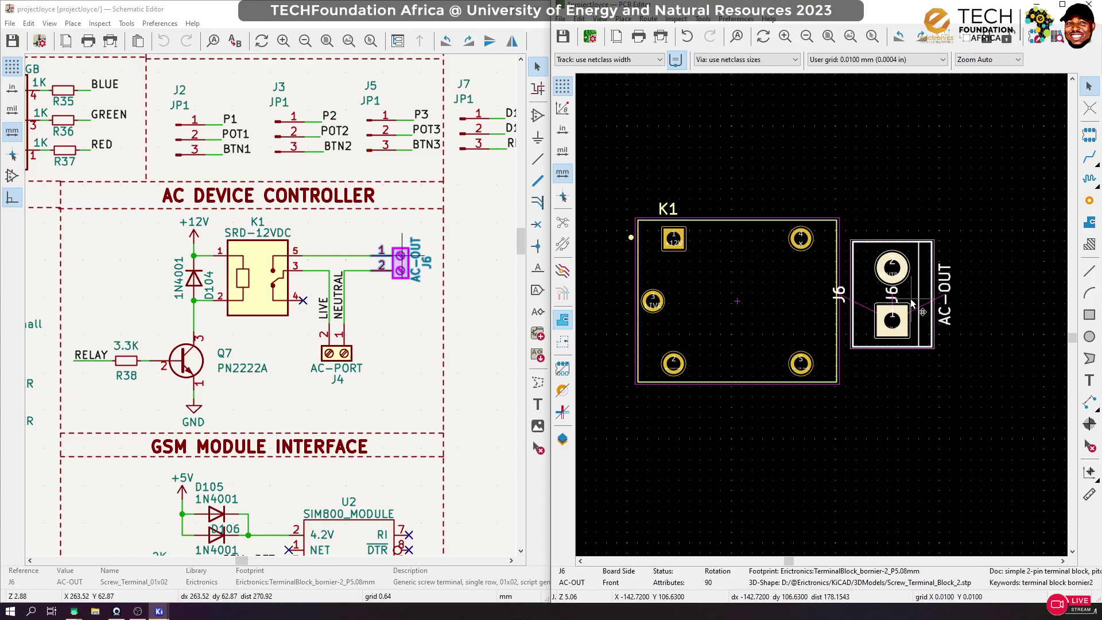
Move terminal block J6 below relay K1 at 0 degrees rotation and shift its reference label to the left of its outline
left_click_drag(913, 304, 793, 447)
key("shift+r")
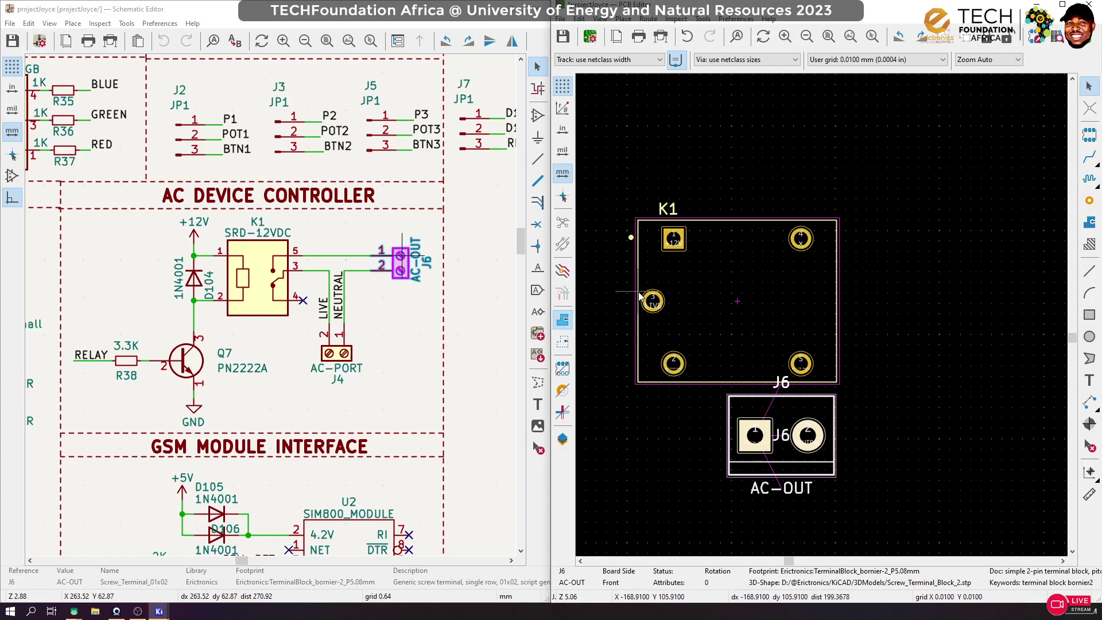
left_click(905, 457)
left_click_drag(774, 388, 716, 404)
Bring terminal block J4 (AC-PORT) from the unplaced parts to the right side of relay K1 and rotate it
left_click(337, 356)
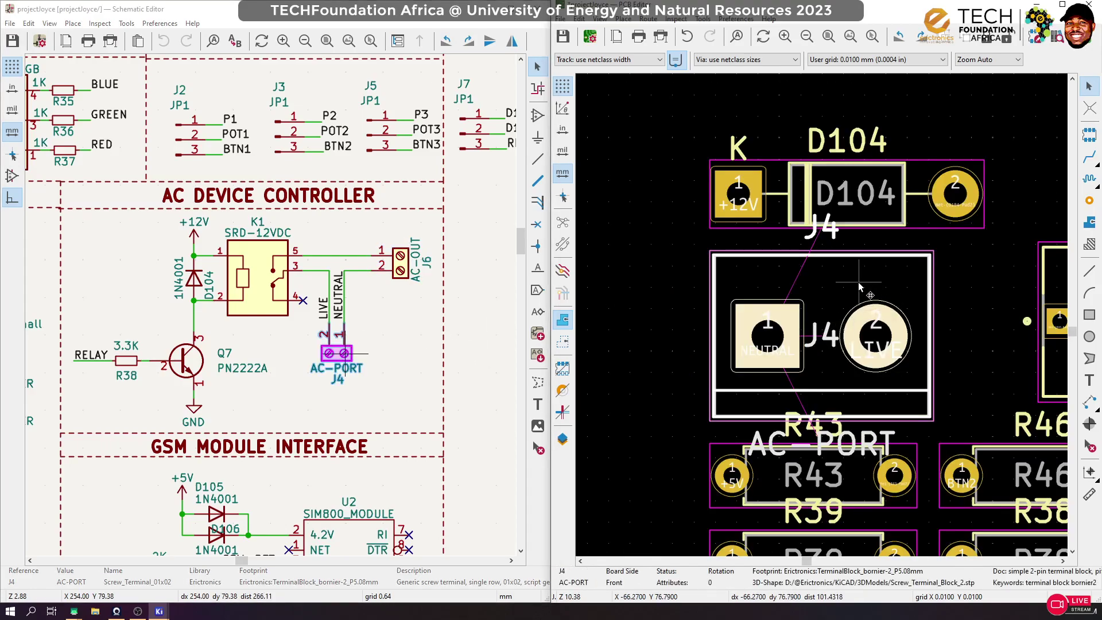
scroll(825, 344, "down", 10)
scroll(825, 344, "up", 10)
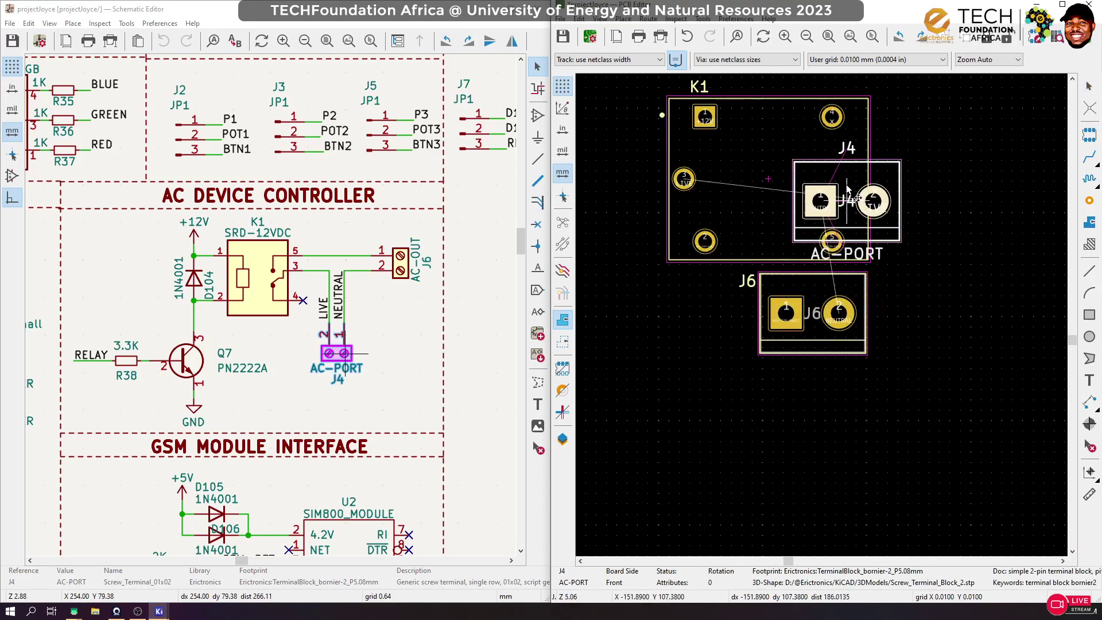
left_click_drag(825, 316, 854, 325)
key("r")
Move J6 aside to the right and place terminal block J4 directly below relay K1, rotated back to 0 degrees
left_click(731, 470)
left_click_drag(731, 471, 979, 439)
left_click(979, 439)
left_click(853, 322)
left_click_drag(853, 321, 744, 488)
key("shift+r")
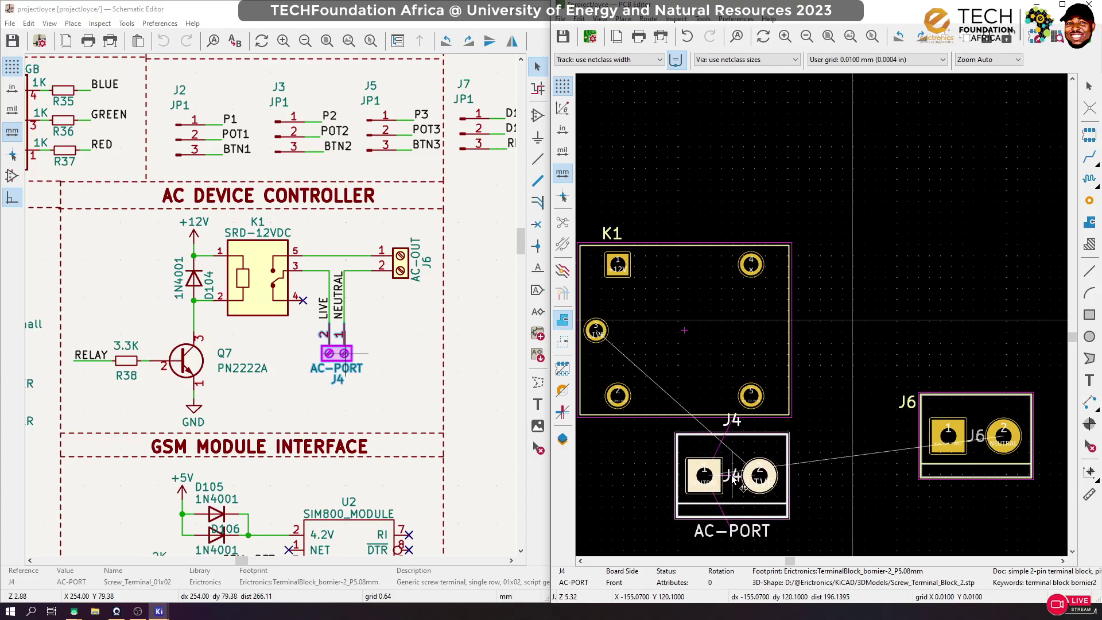
mouse_move(743, 488)
left_mouse_down()
mouse_move(683, 488)
mouse_move(743, 485)
left_mouse_up()
left_click(730, 472)
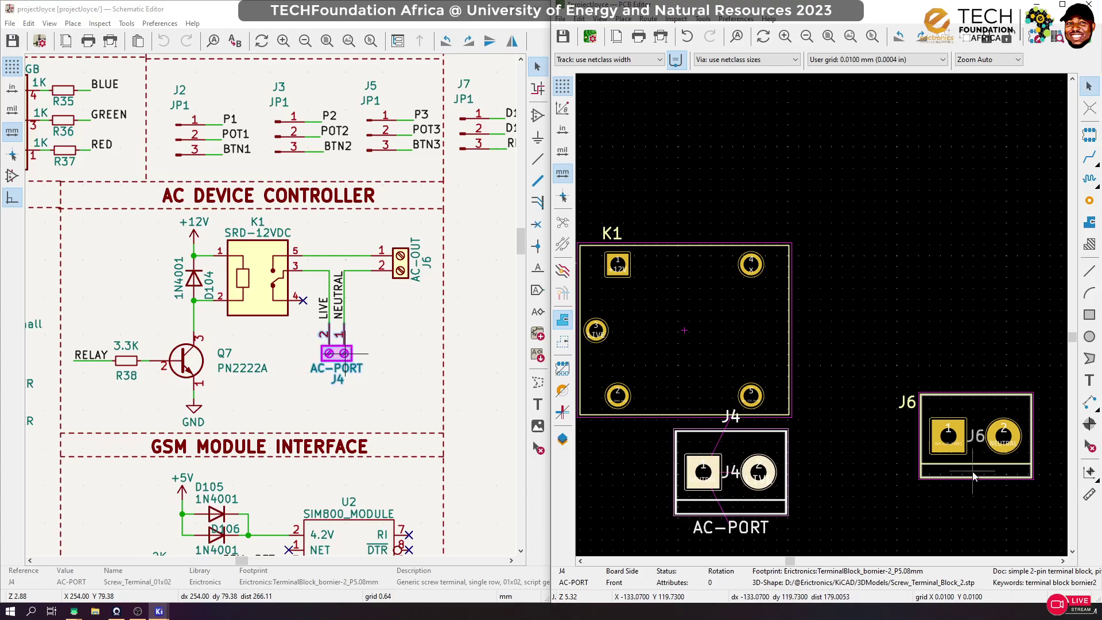
Rotate terminal block J6 to 90 degrees and place it against the right side of relay K1
left_click(966, 474)
key("m")
key("r")
left_click_drag(922, 395, 848, 333)
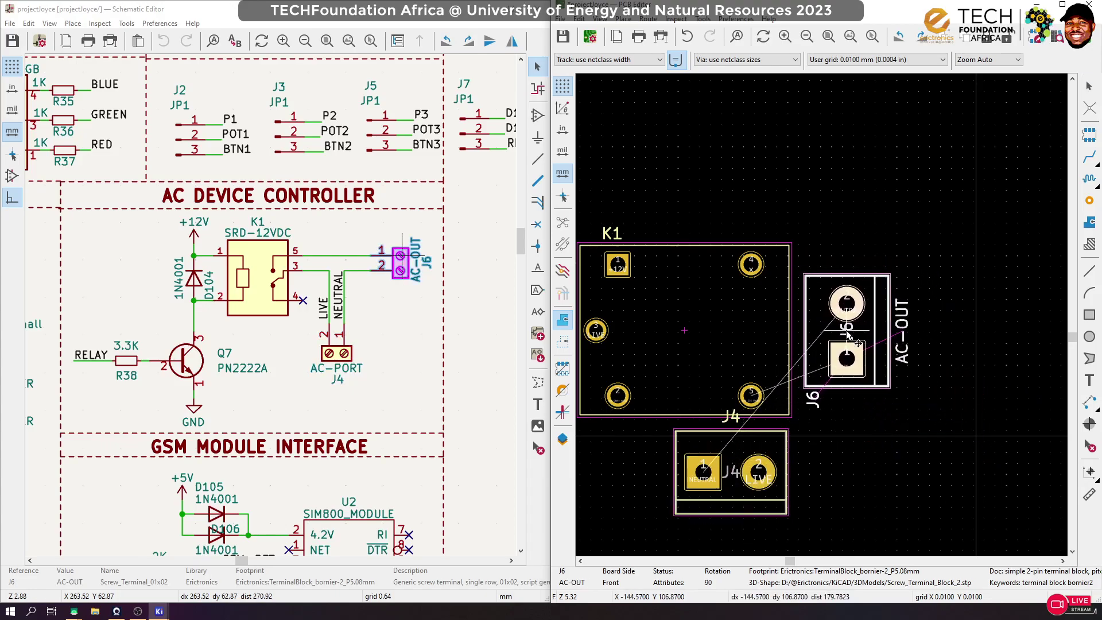
left_click(847, 333)
Move diode D104 from the unplaced parts to the left side of relay K1, rotated to -90 degrees
scroll(829, 313, "down", 3)
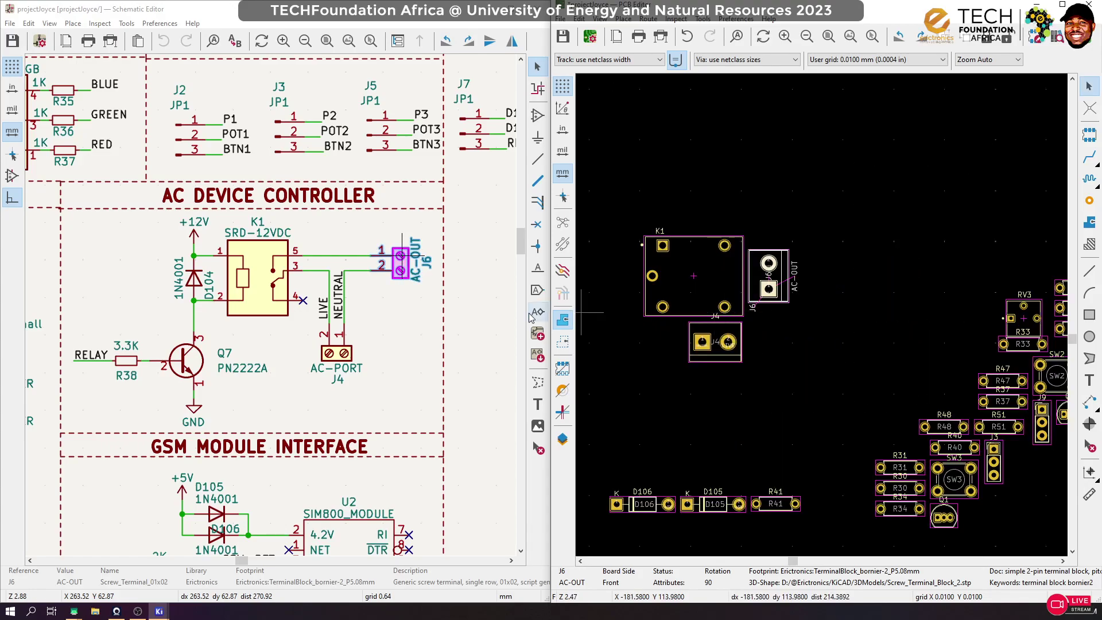
left_click(194, 278)
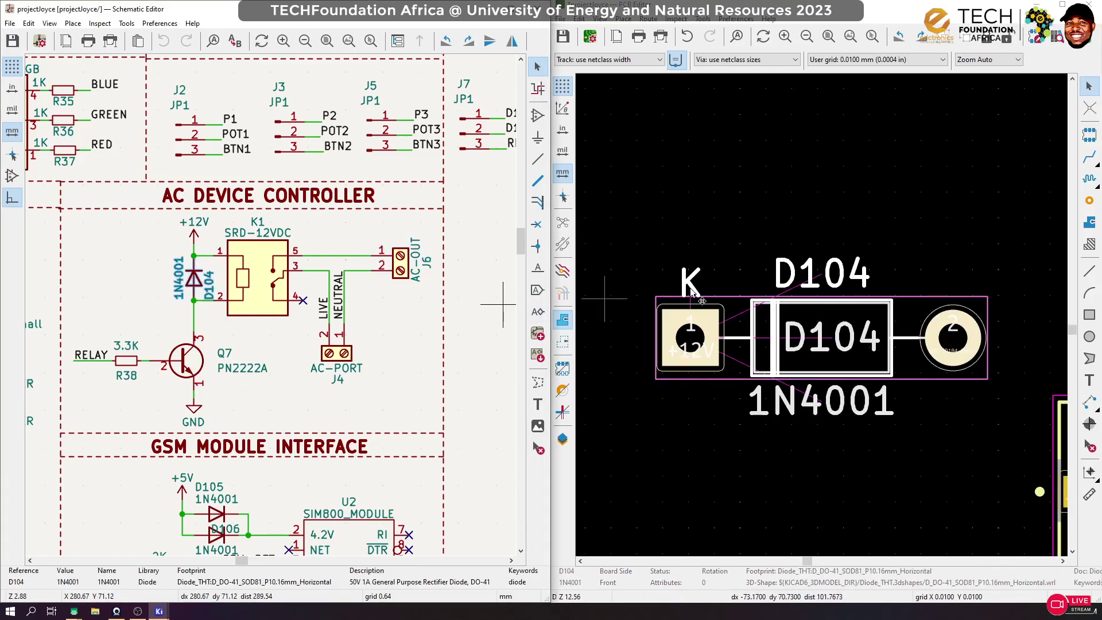
scroll(822, 320, "down", 10)
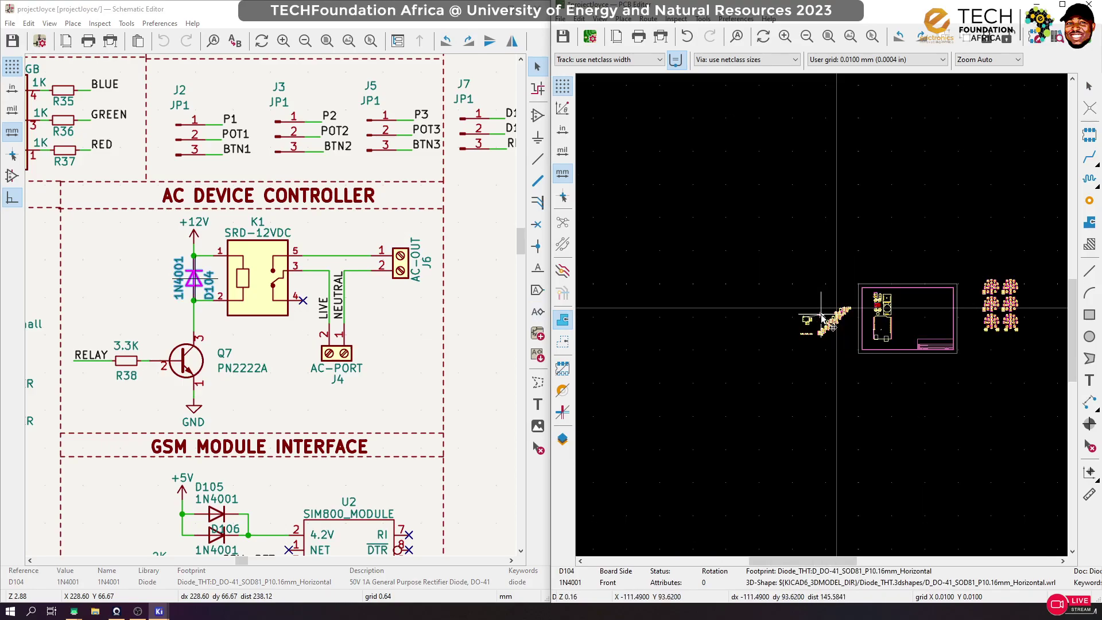
scroll(822, 320, "up", 8)
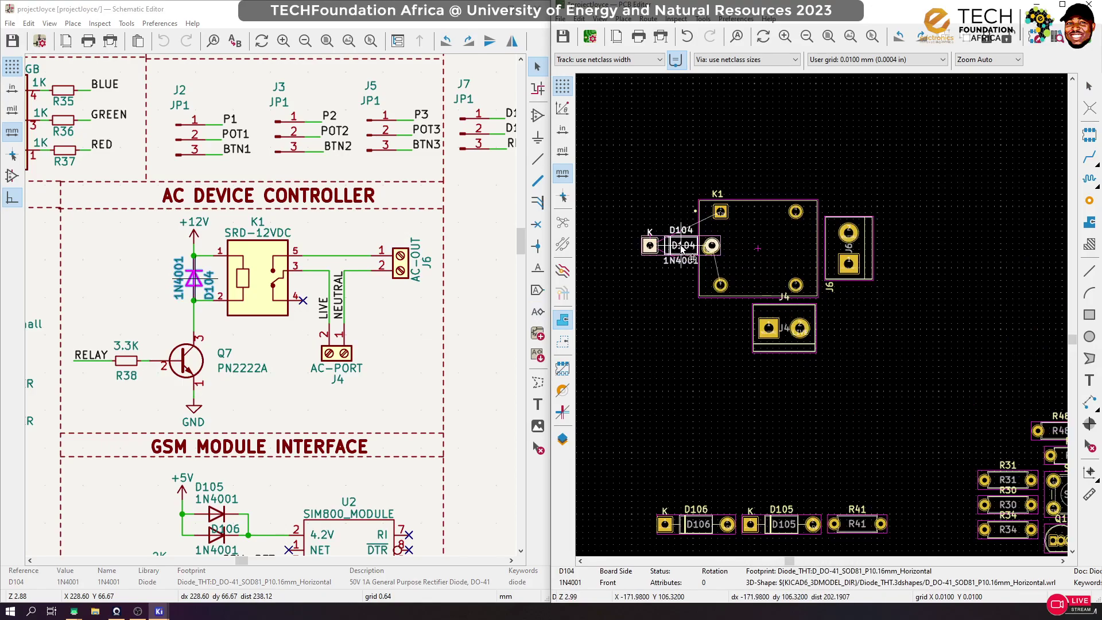
scroll(682, 248, "up", 1)
key("r")
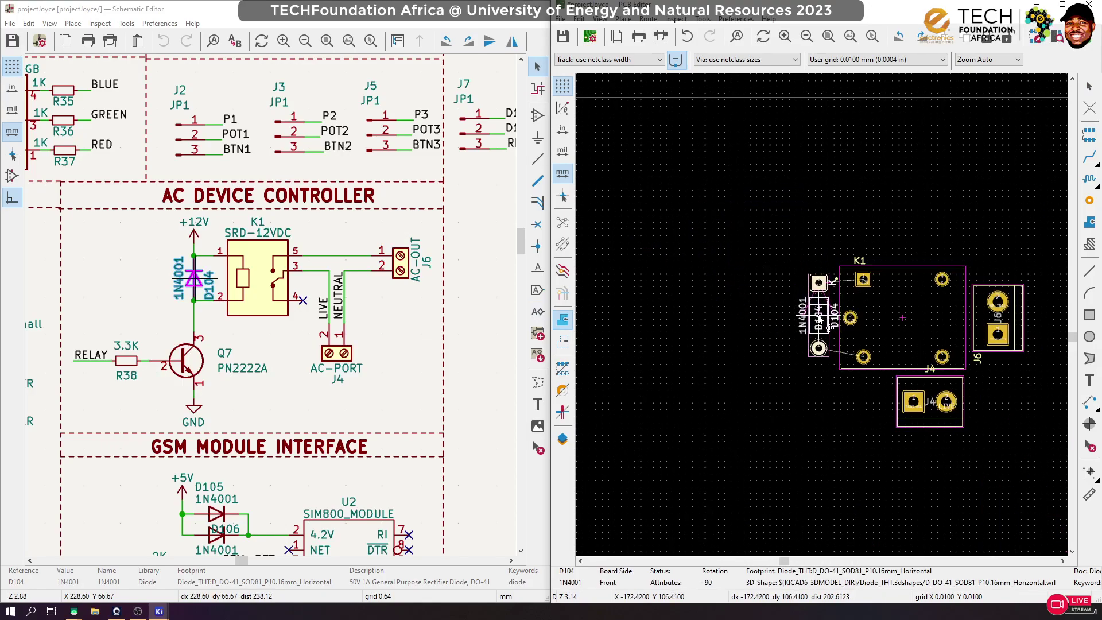
left_click(820, 321)
Examine the pads of transistor Q7 on the board against its pin numbers in the AC DEVICE CONTROLLER schematic
left_click(235, 353)
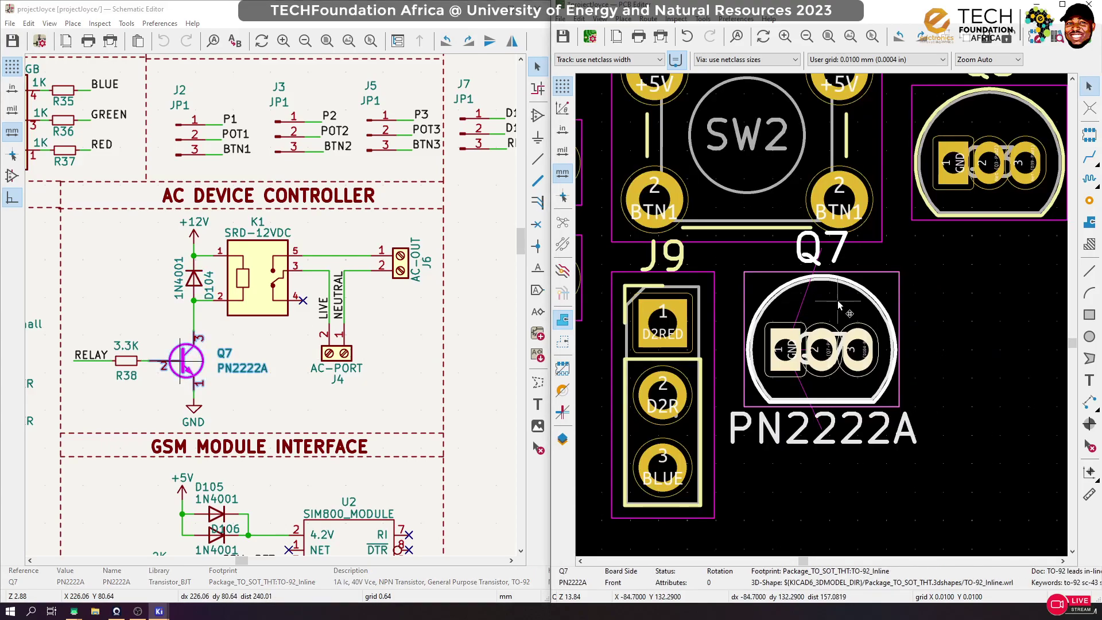
scroll(847, 367, "up", 3)
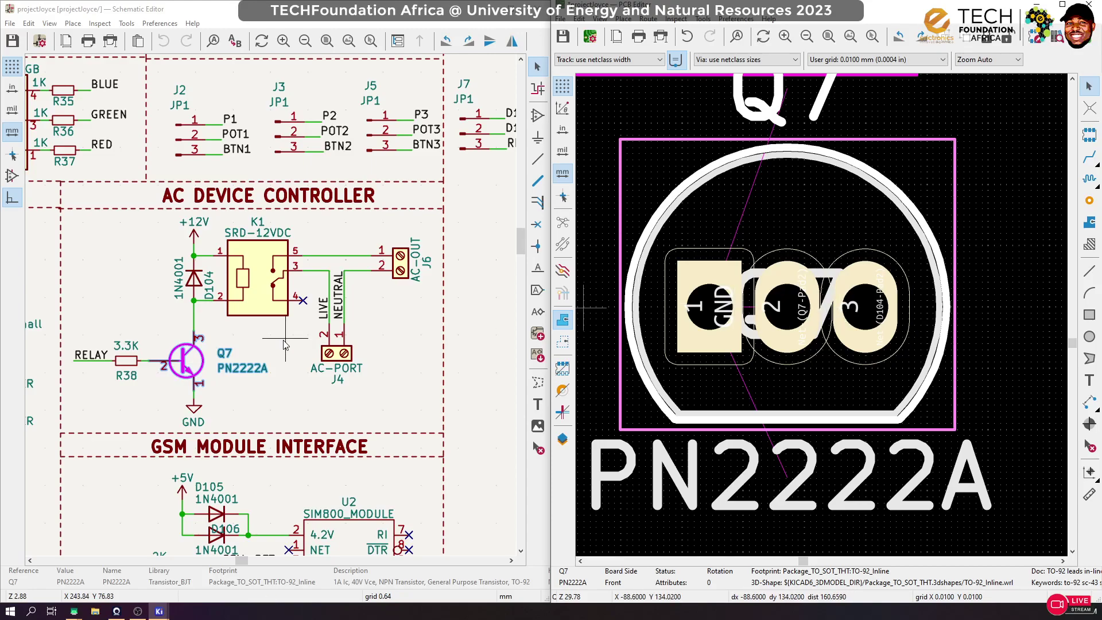
left_click(189, 359)
scroll(198, 361, "down", 3)
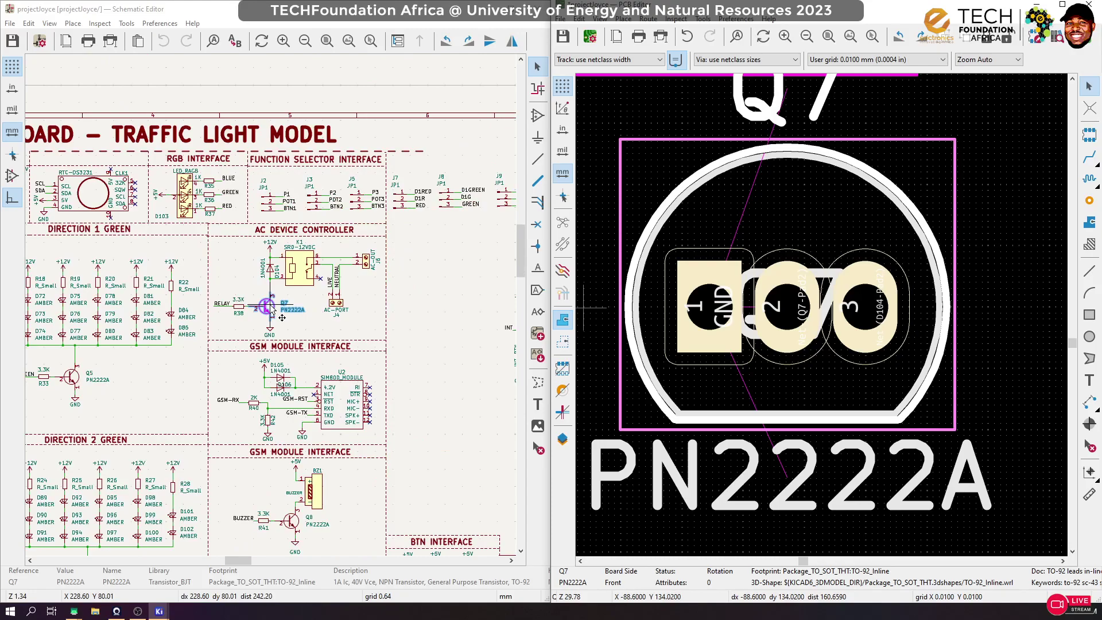
scroll(271, 311, "up", 5)
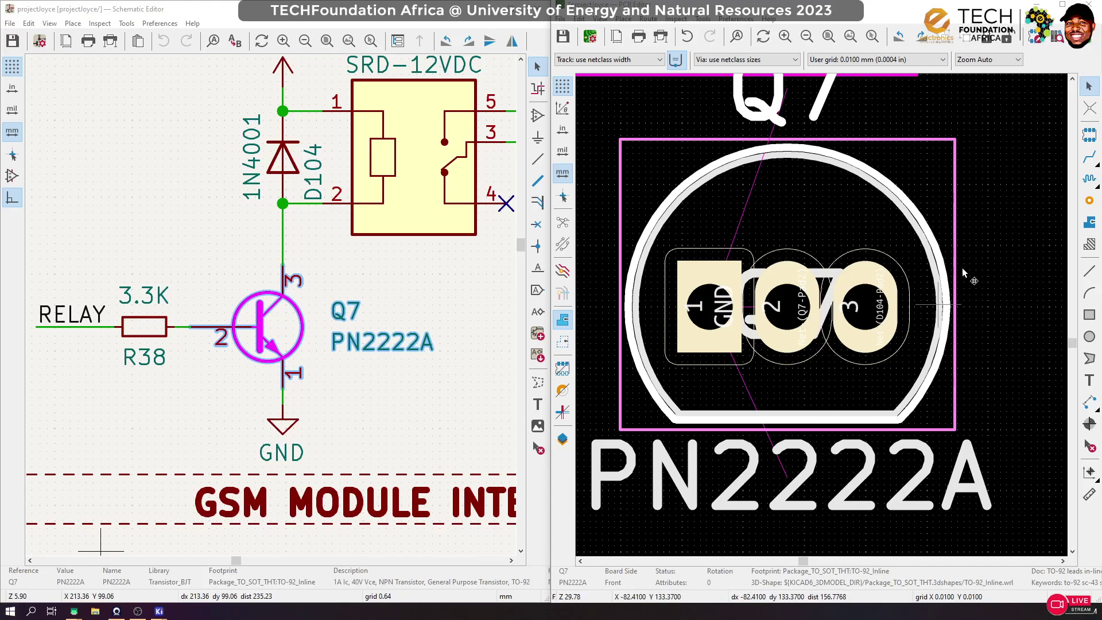
Switch to Google Chrome and search the web for "2n2222A datasheet"
left_click(21, 616)
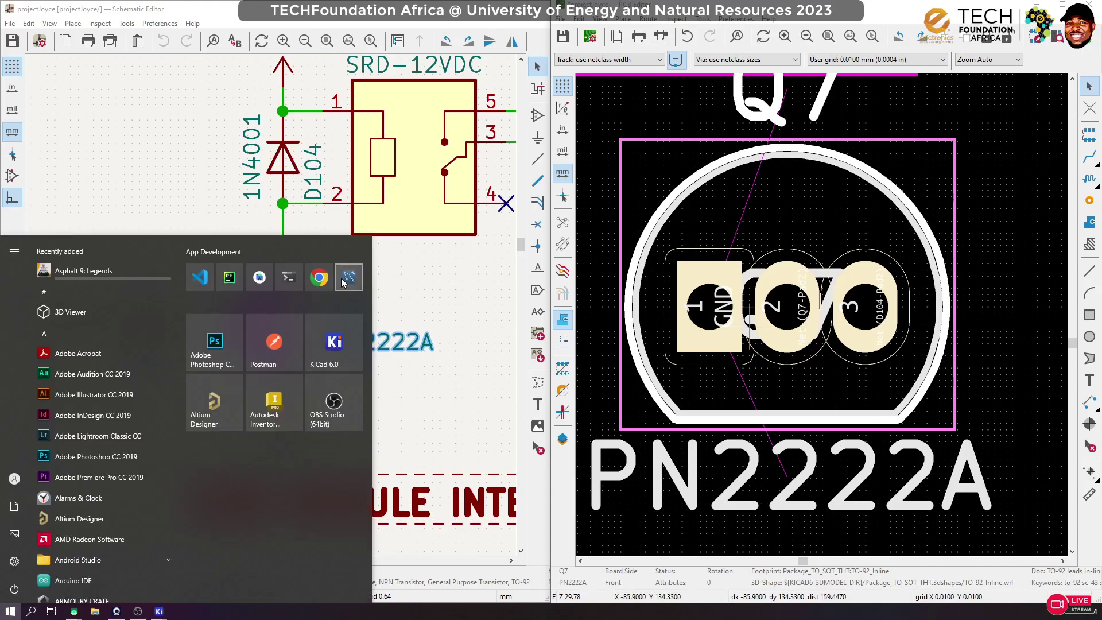
left_click(327, 279)
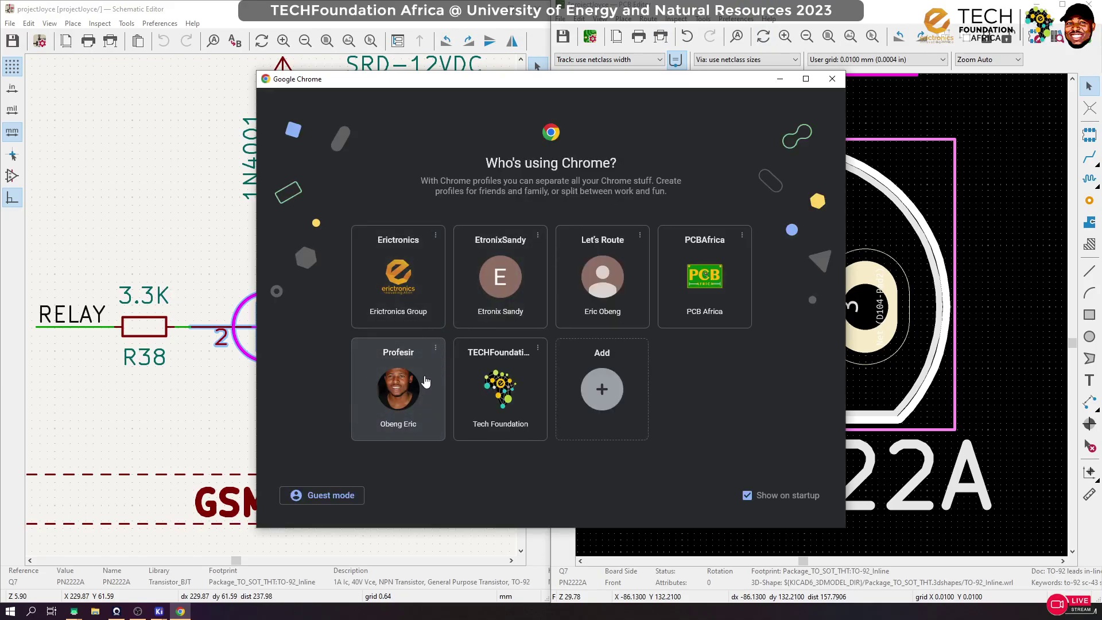
left_click(426, 382)
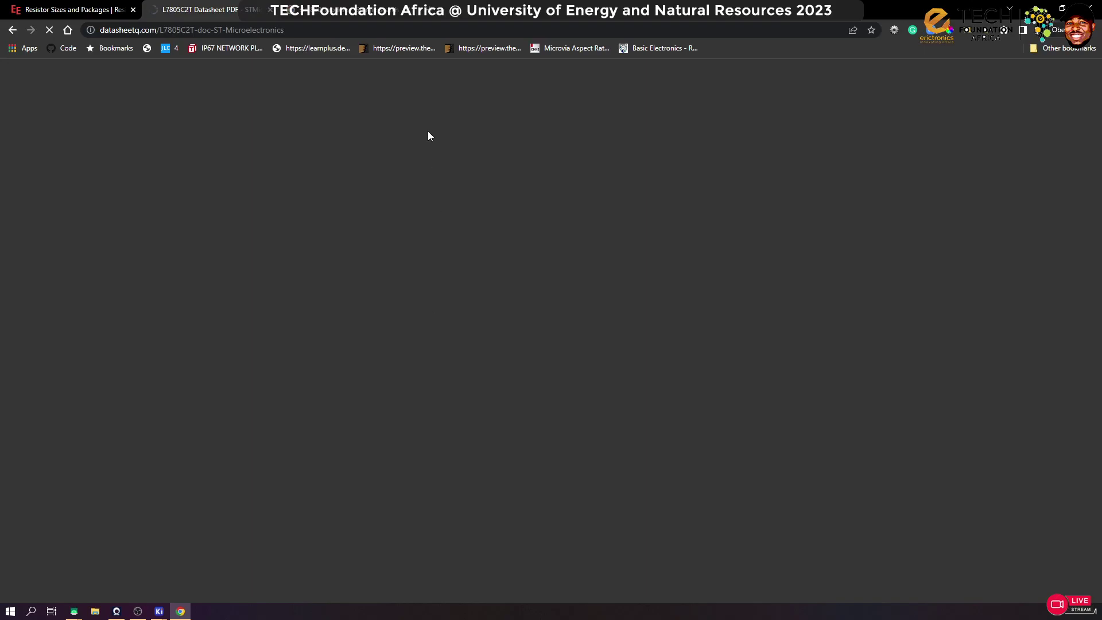
left_click(359, 32)
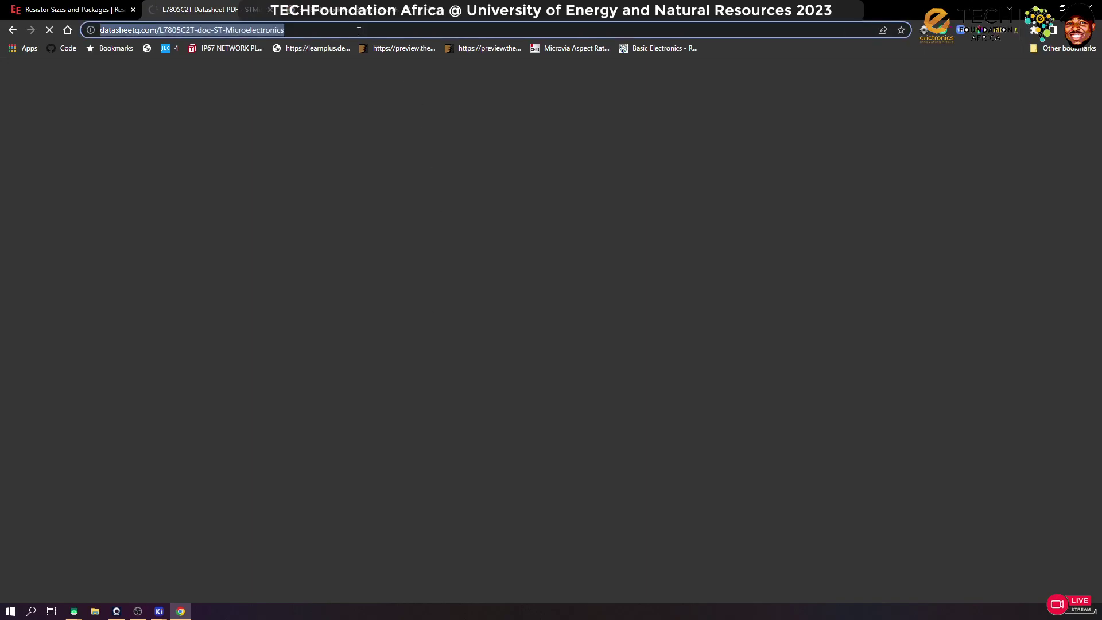
type("2n2222")
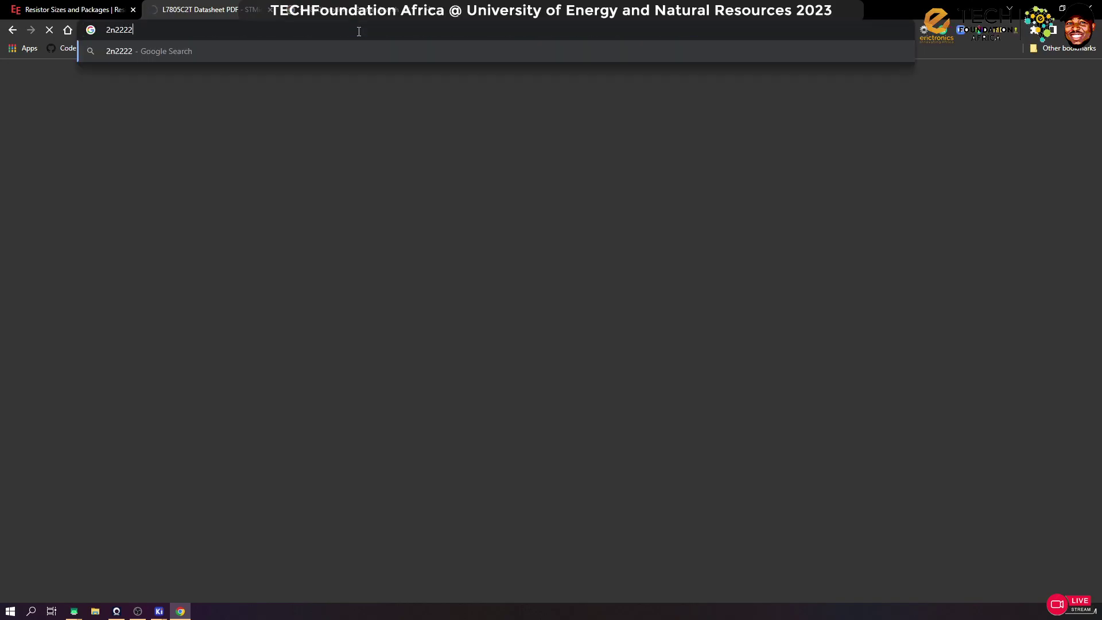
type("A ddat")
key("BackSpace")
key("BackSpace")
key("BackSpace")
type("atasheet")
key("Return")
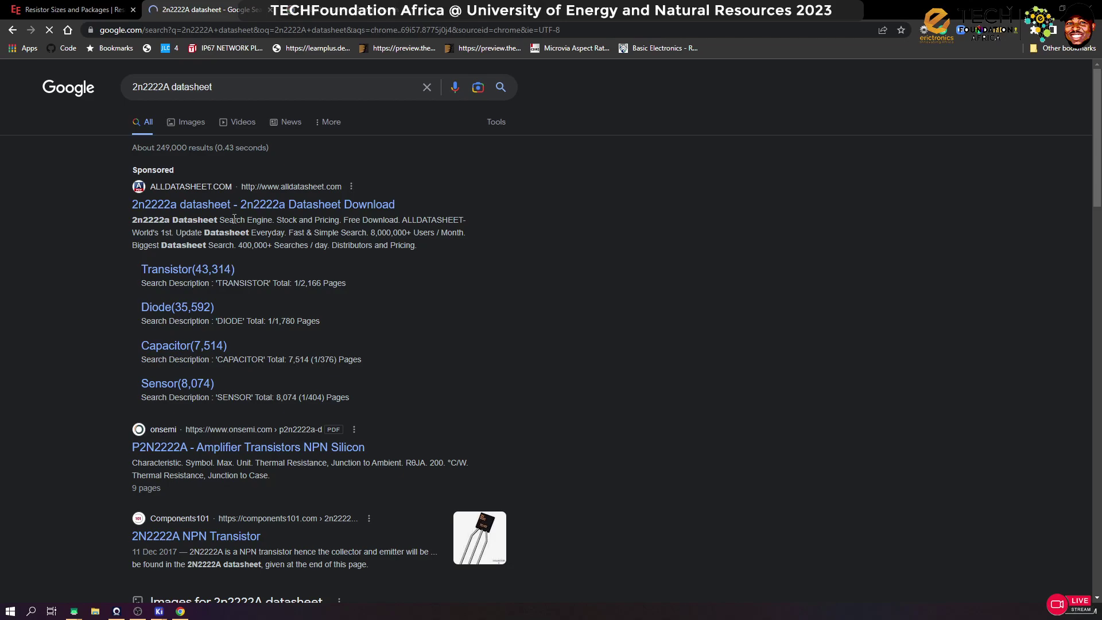
Open the Components101 page on the 2N2222A NPN transistor and examine its pinout table
scroll(273, 311, "down", 4)
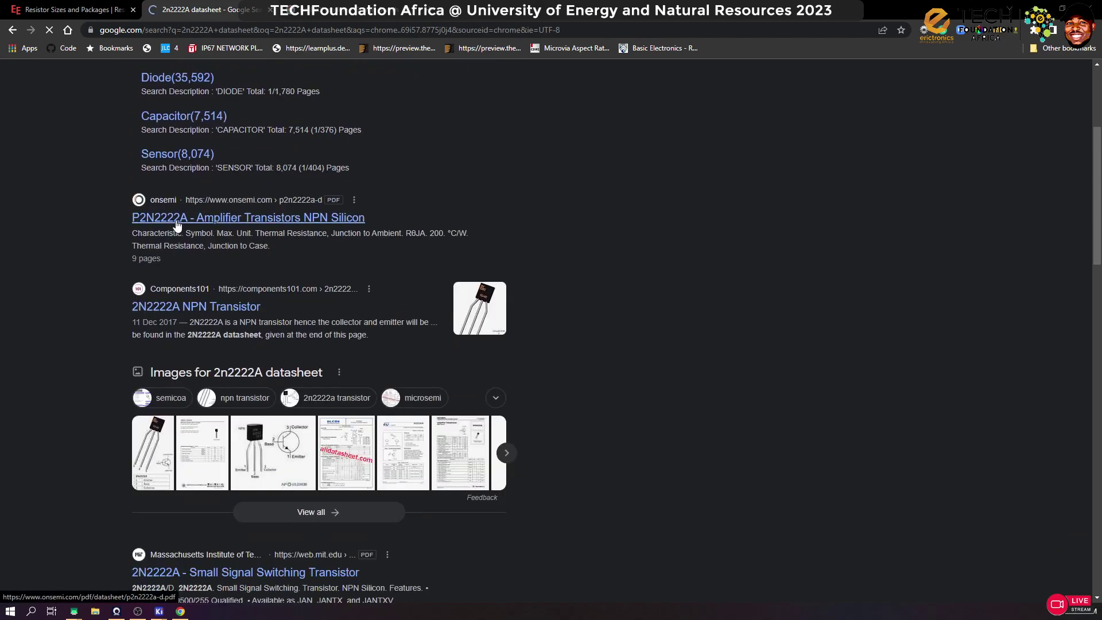
left_click(194, 308)
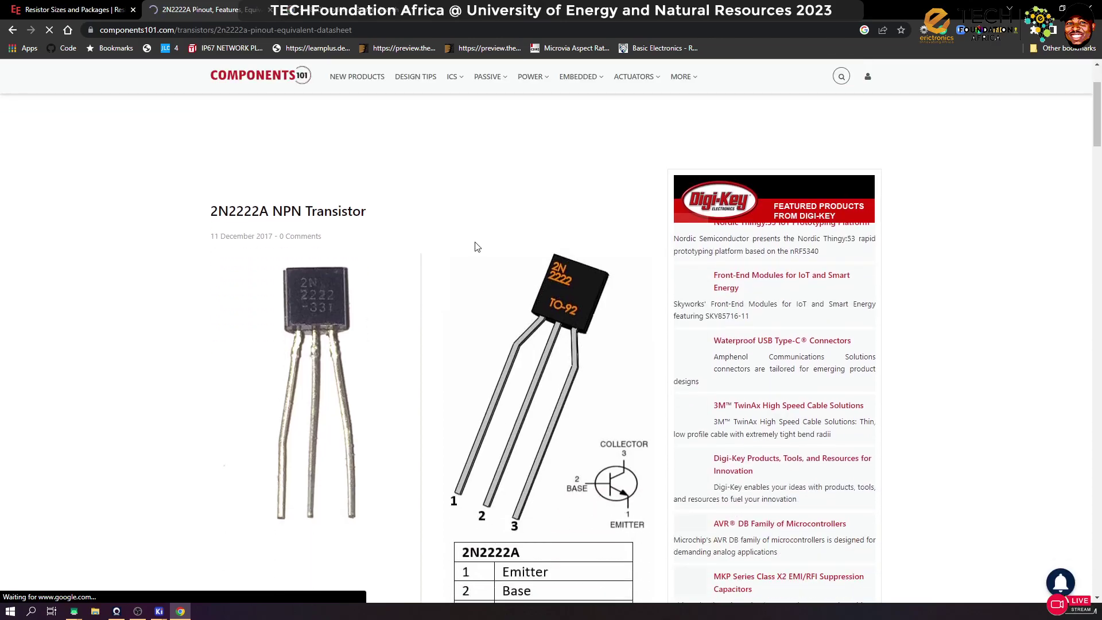
scroll(548, 405, "down", 2)
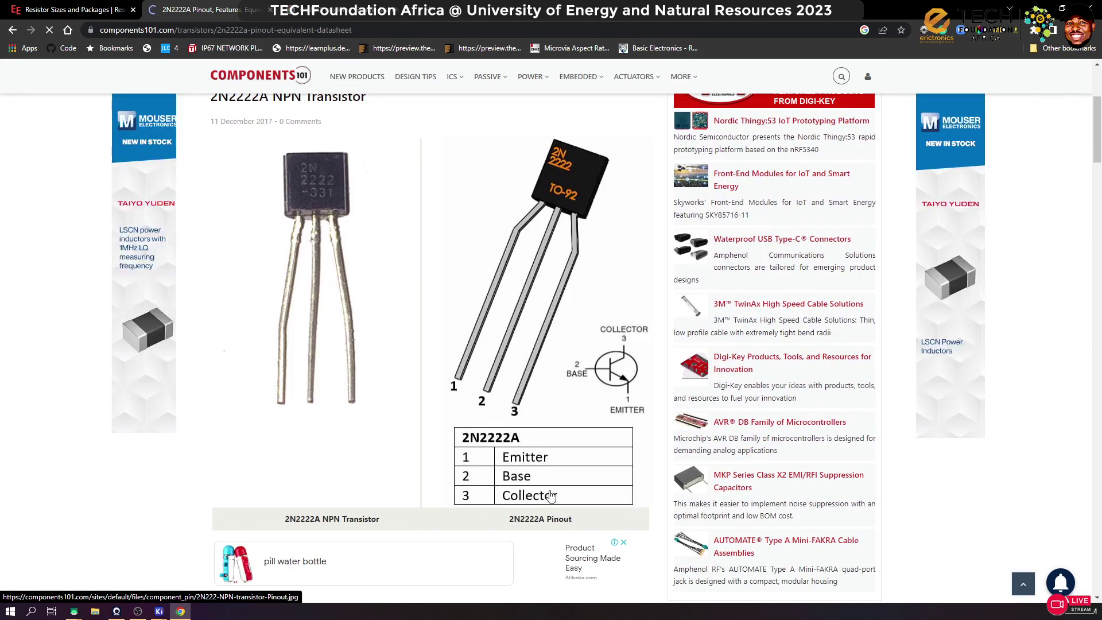
Return to KiCad and open the Assign Footprints tool from the Schematic Editor
mouse_move(159, 611)
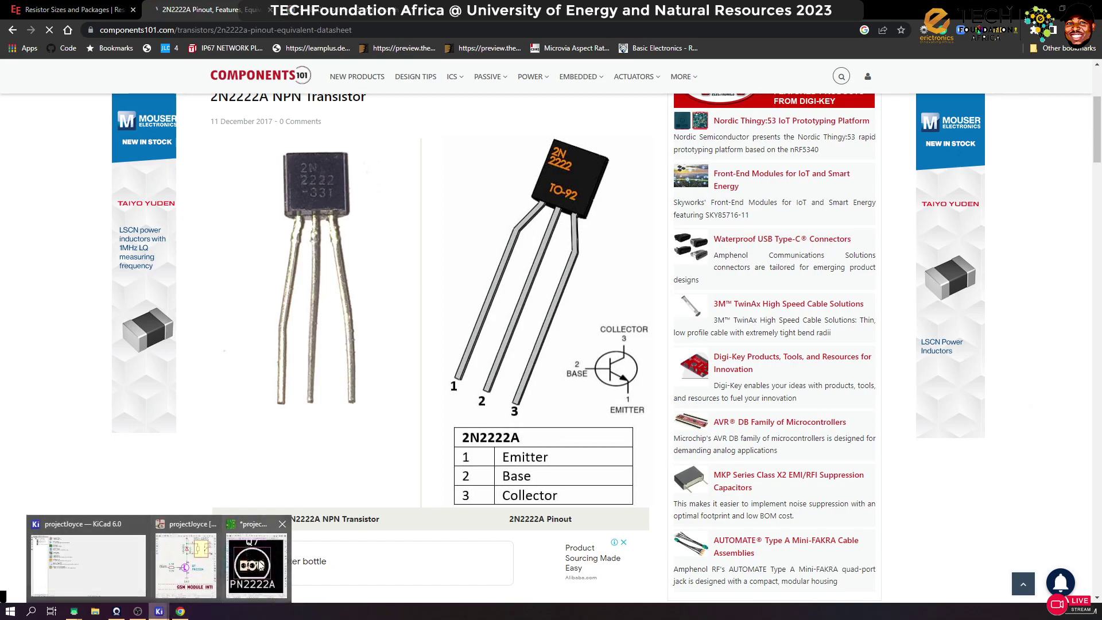
left_click(251, 569)
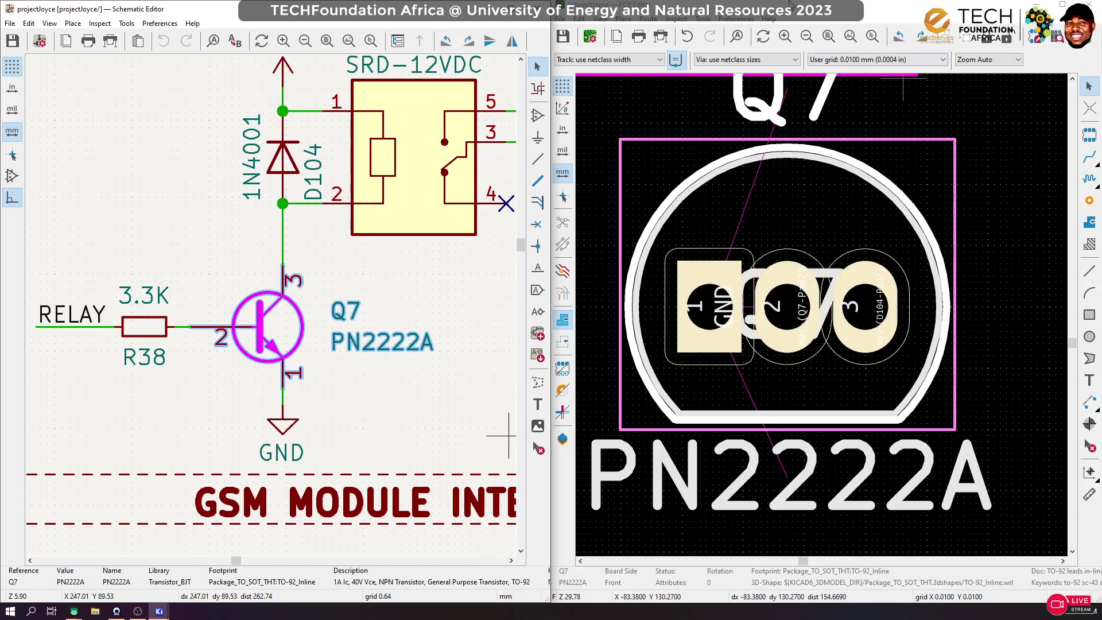
scroll(278, 103, "down", 8)
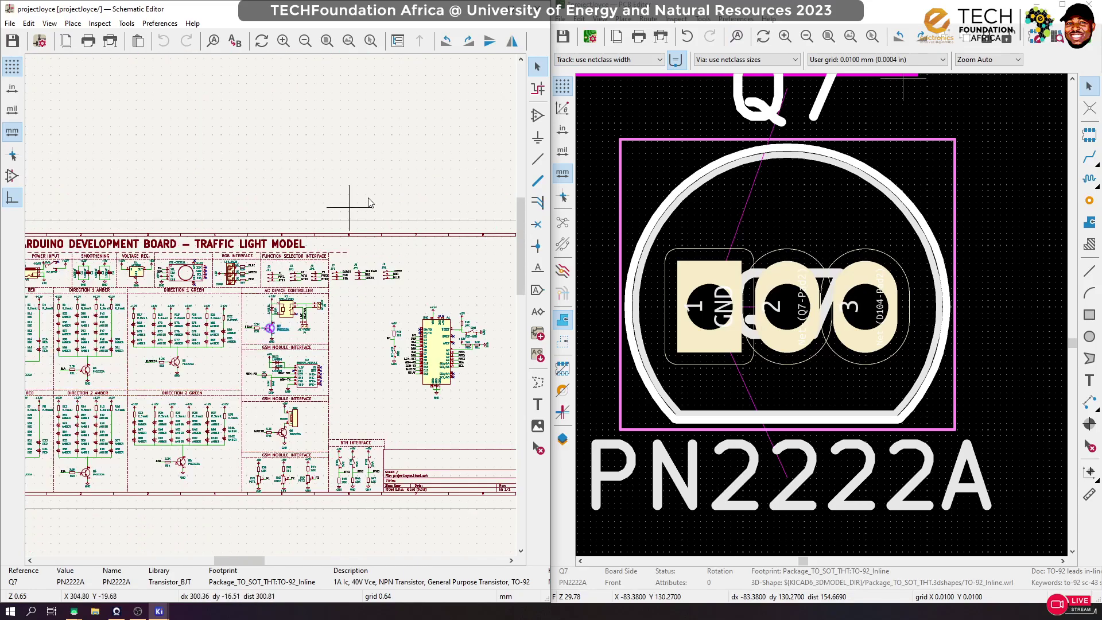
left_click(127, 24)
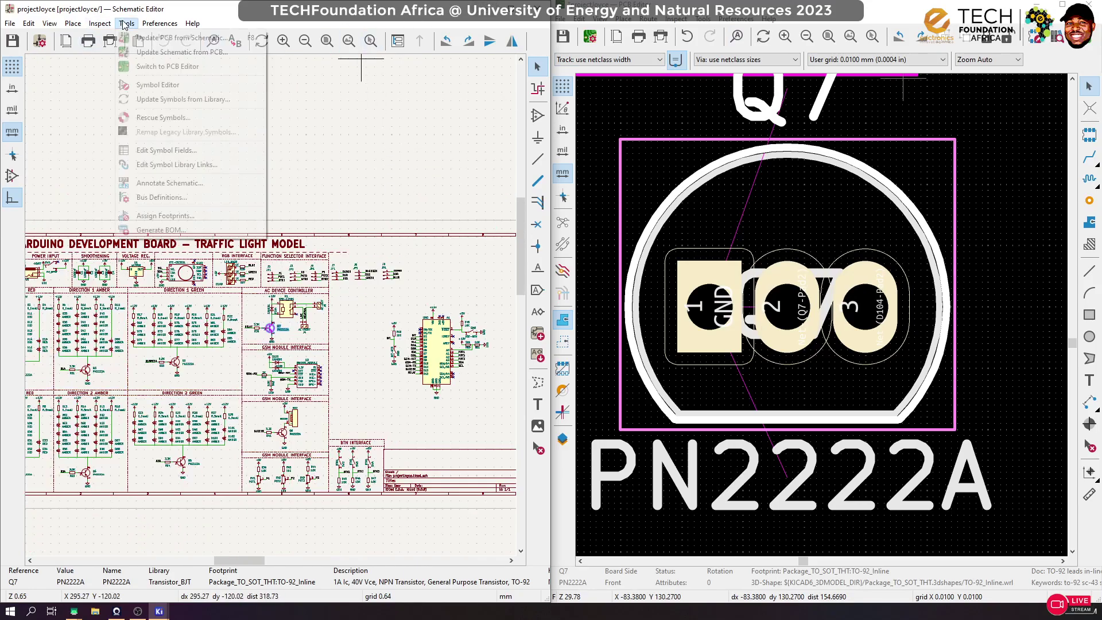
left_click(209, 215)
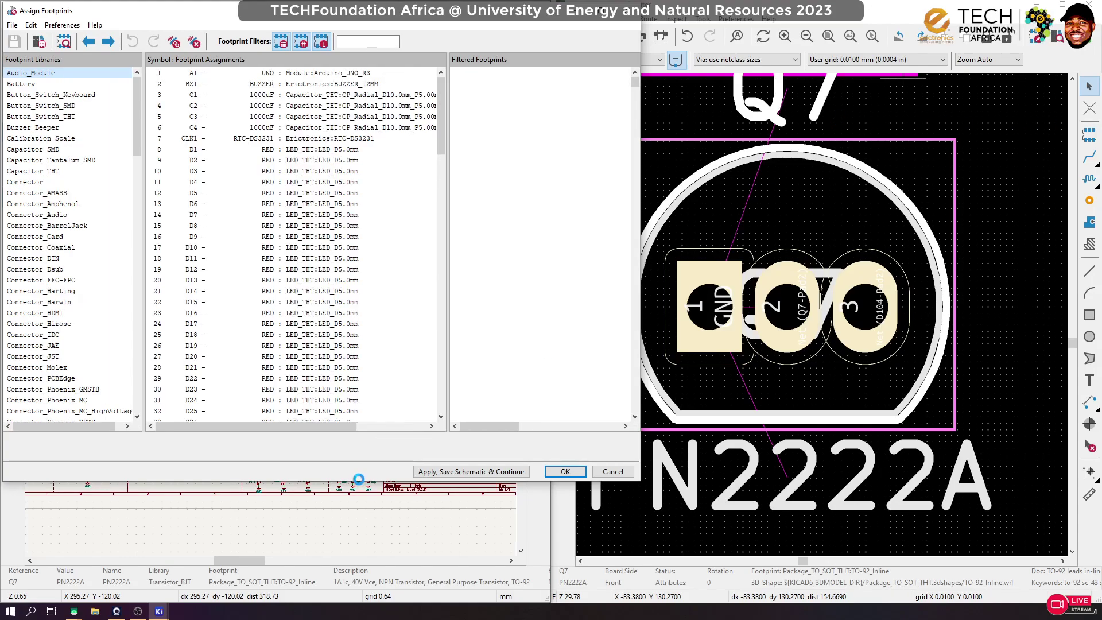
Enlarge the Assign Footprints window and set up the footprint preview and a reduced 3D Viewer beside it
left_click_drag(362, 480, 355, 598)
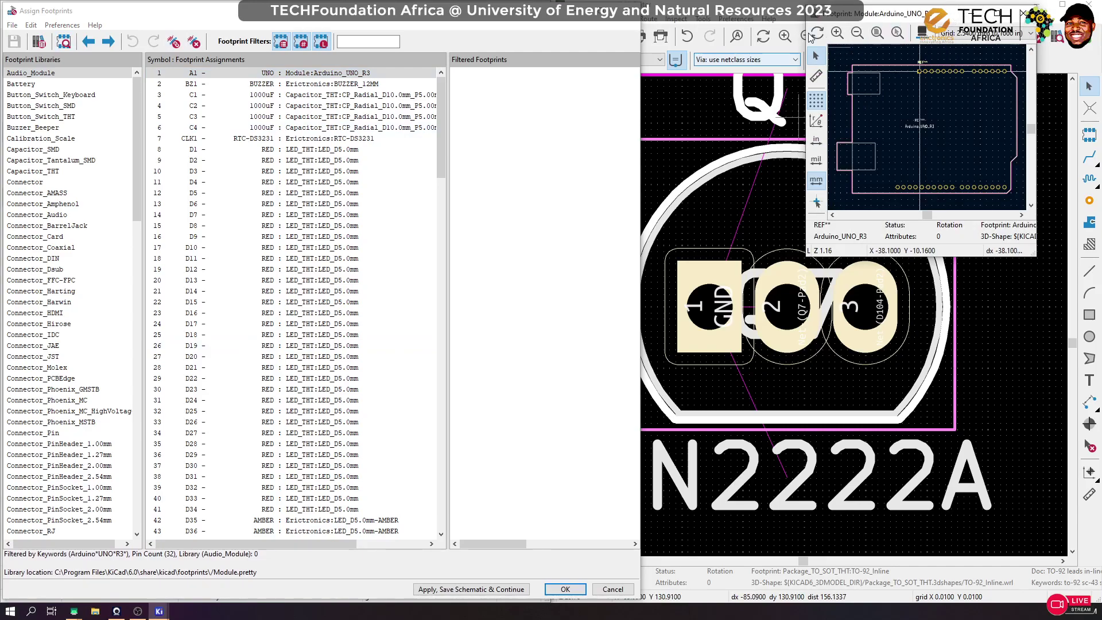
left_click_drag(802, 29, 690, 38)
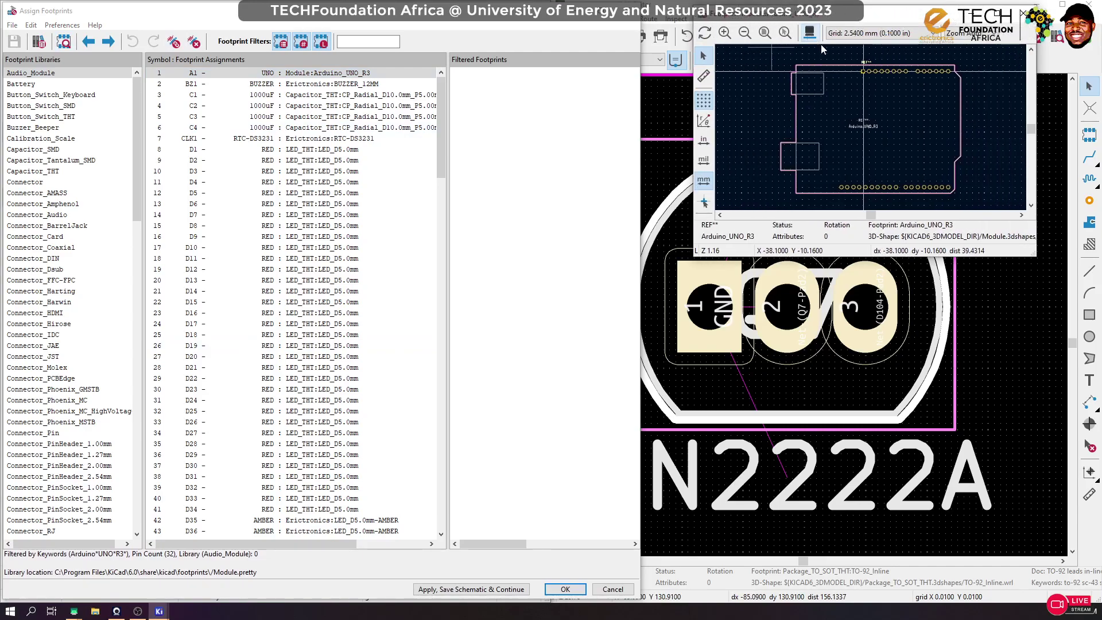
left_click(810, 34)
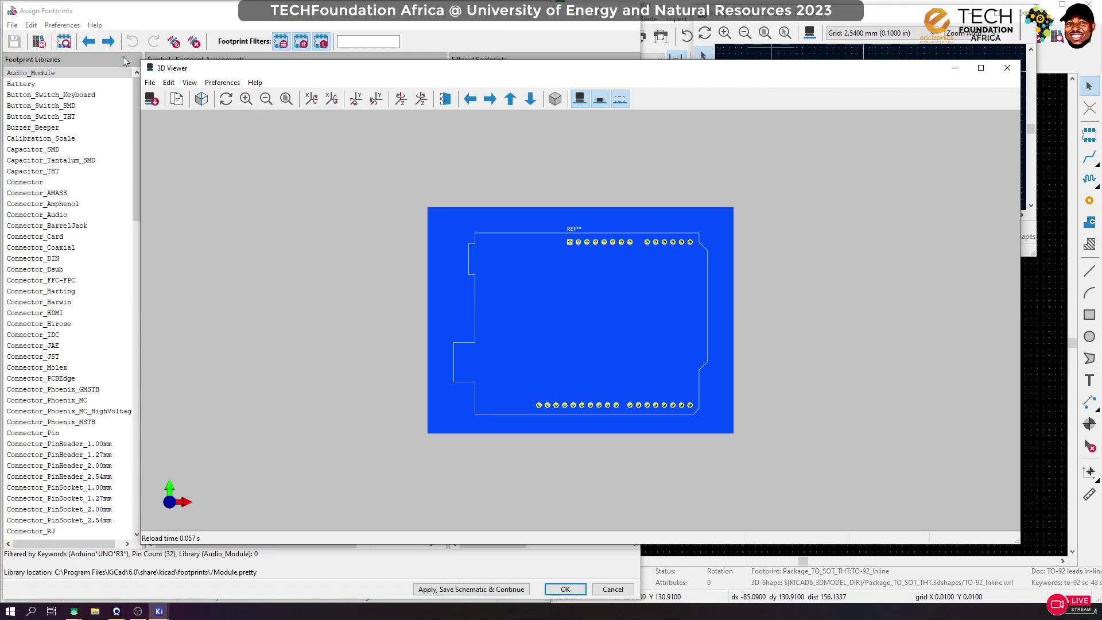
left_click_drag(142, 63, 665, 261)
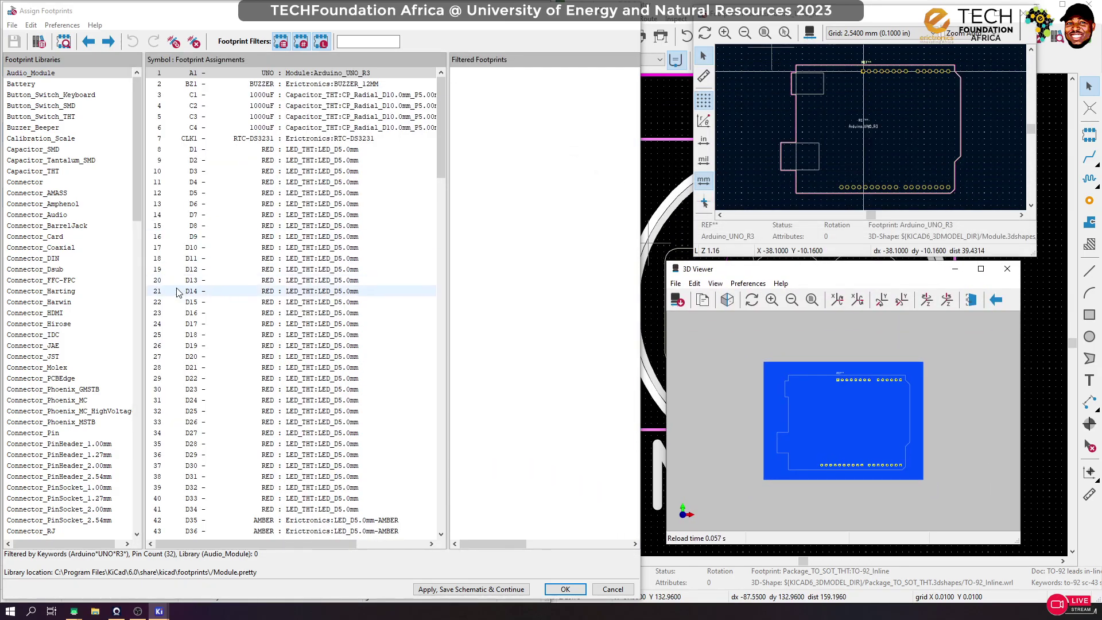
Preview the footprint assigned to transistor Q1 and examine its leads and pads in 3D
scroll(253, 305, "down", 15)
scroll(253, 305, "down", 20)
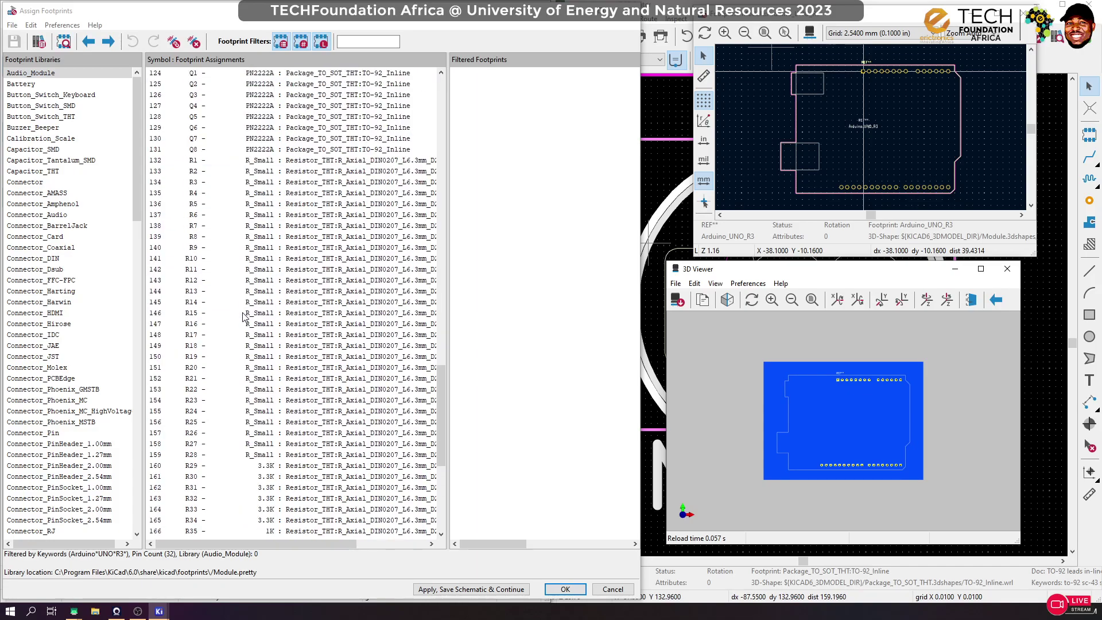
scroll(259, 287, "up", 1)
left_click(275, 269)
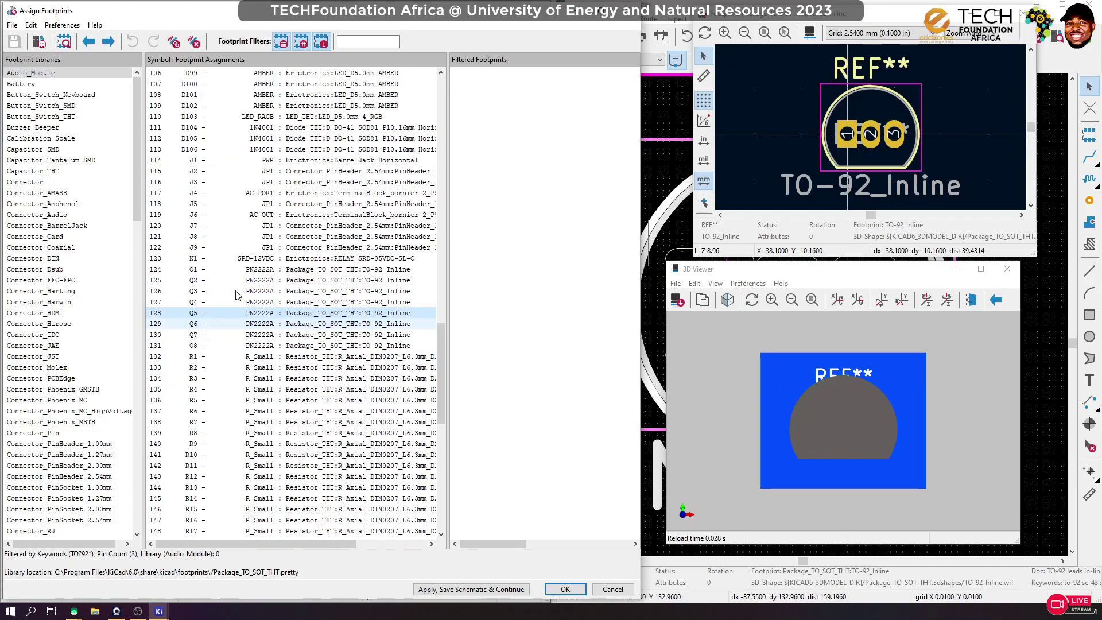
left_click_drag(806, 473, 853, 422)
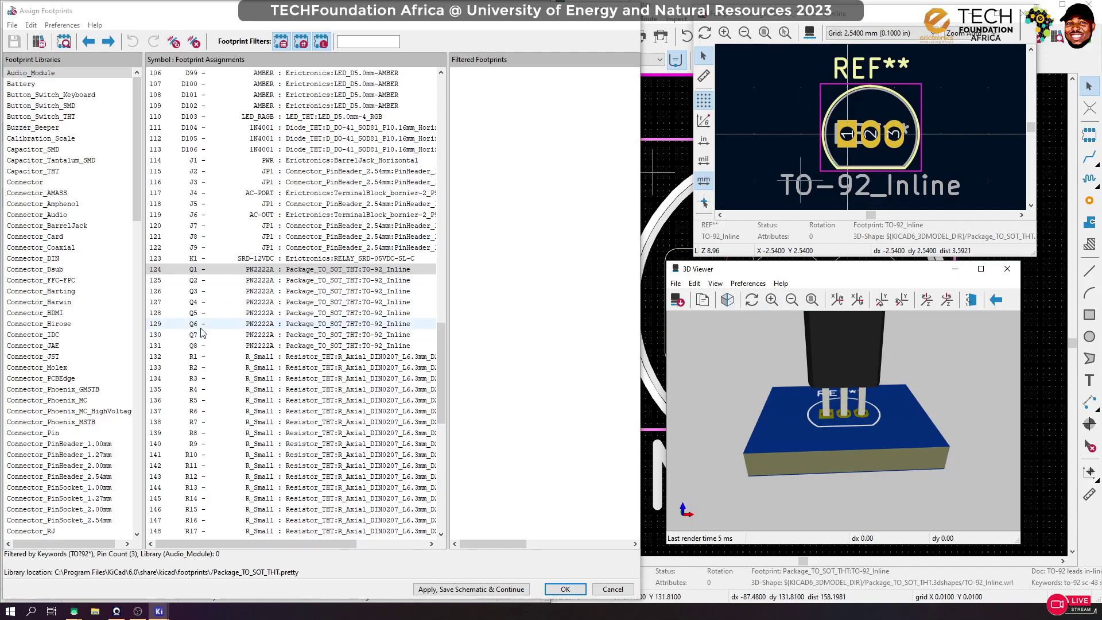
List the Package_TO_SOT_THT library's footprints and preview TO-92_Inline_Wide in 3D from several angles
scroll(43, 329, "down", 20)
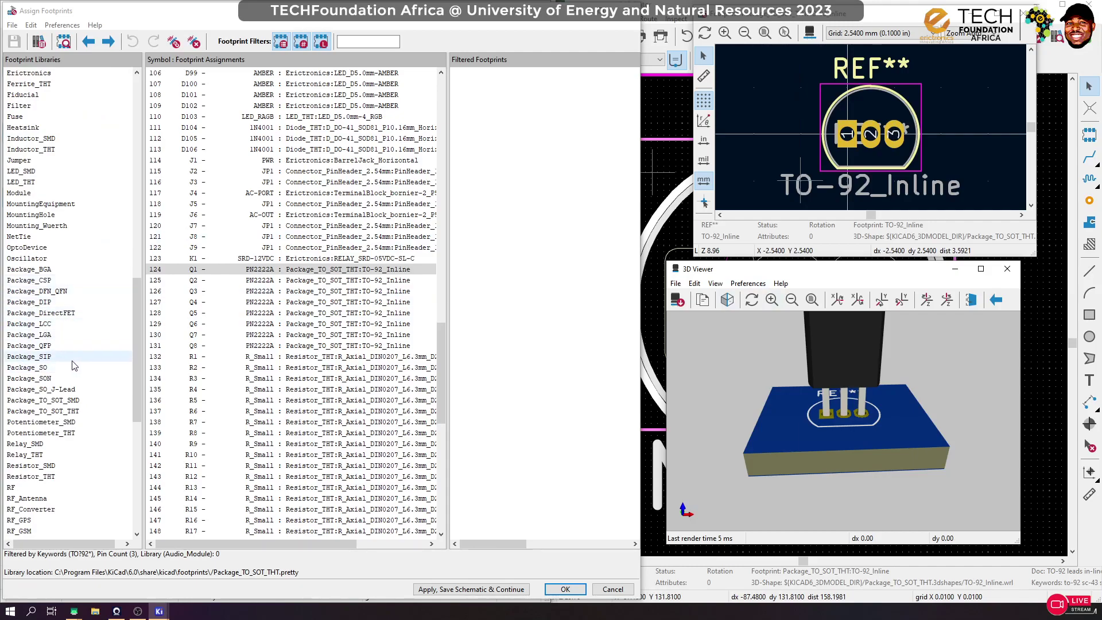
left_click(29, 413)
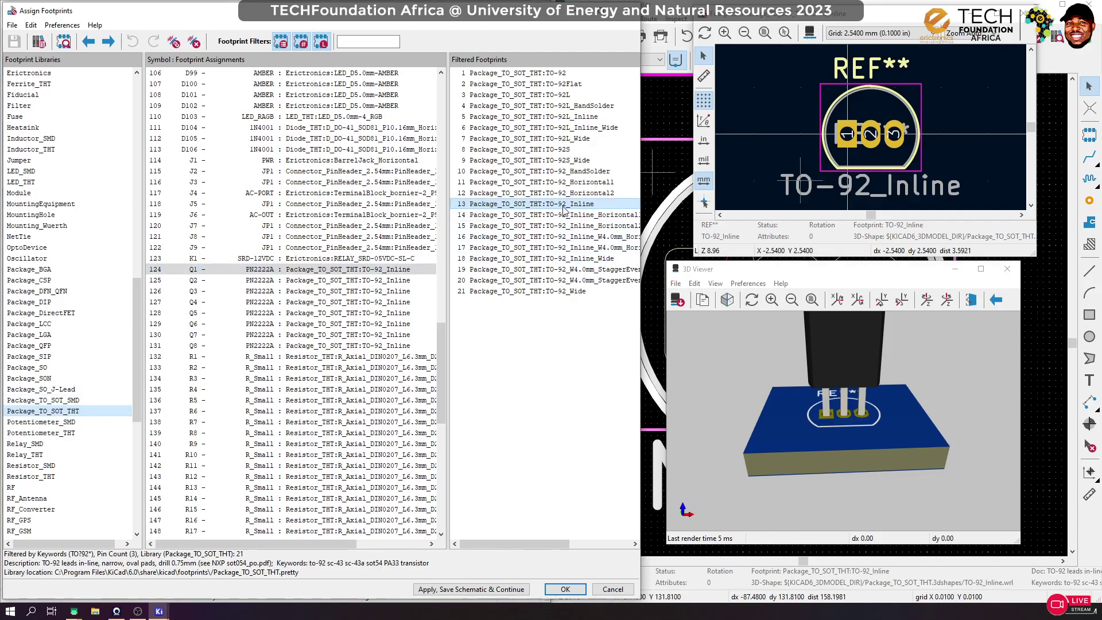
left_click(575, 259)
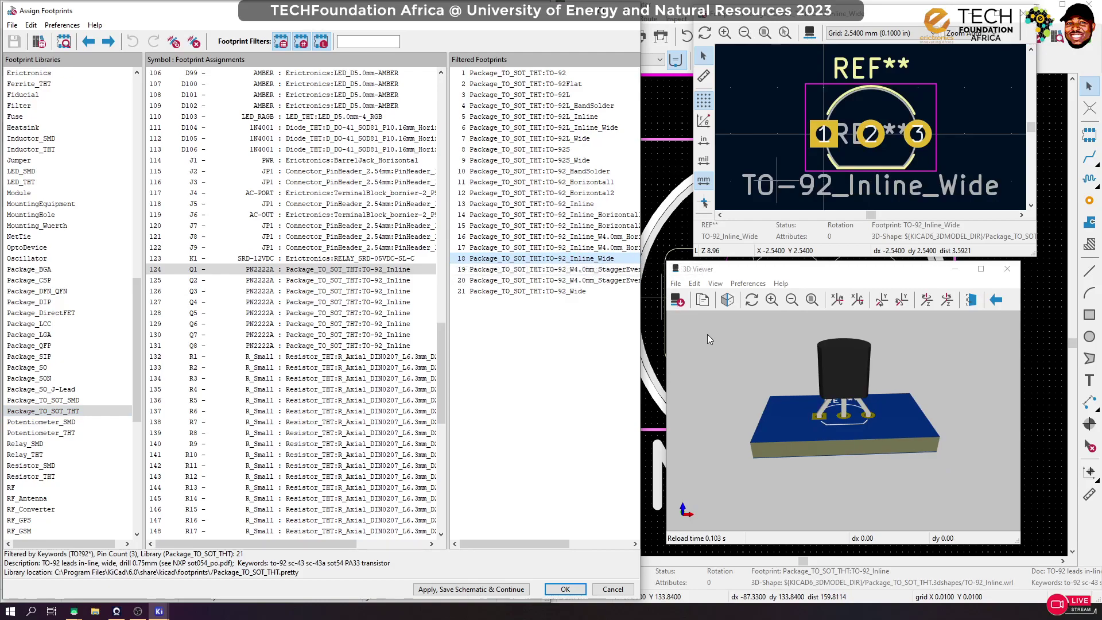
left_click_drag(879, 364, 881, 527)
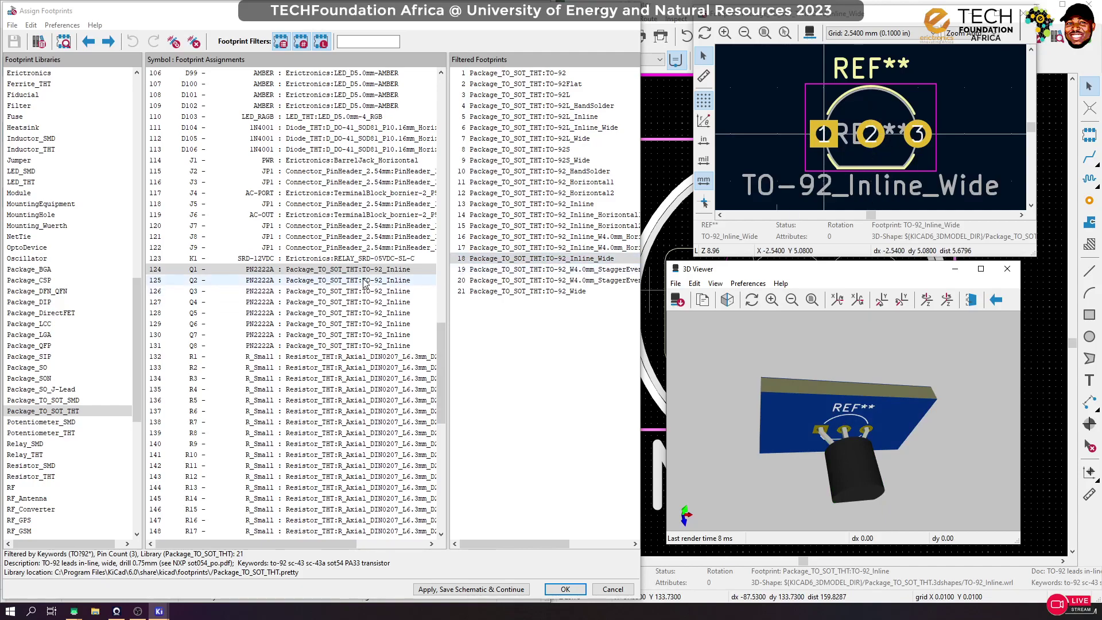
Assign the TO-92_Inline_Wide footprint to transistors Q1 to Q8, then apply the assignments and save the schematic
left_click(384, 345, "shift")
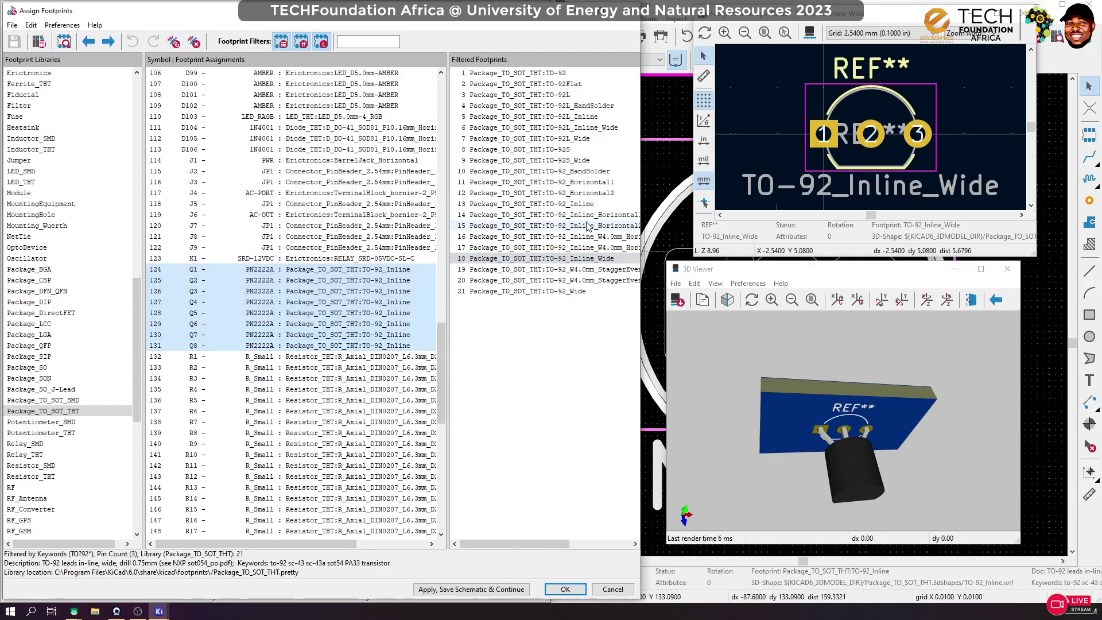
double_click(524, 260)
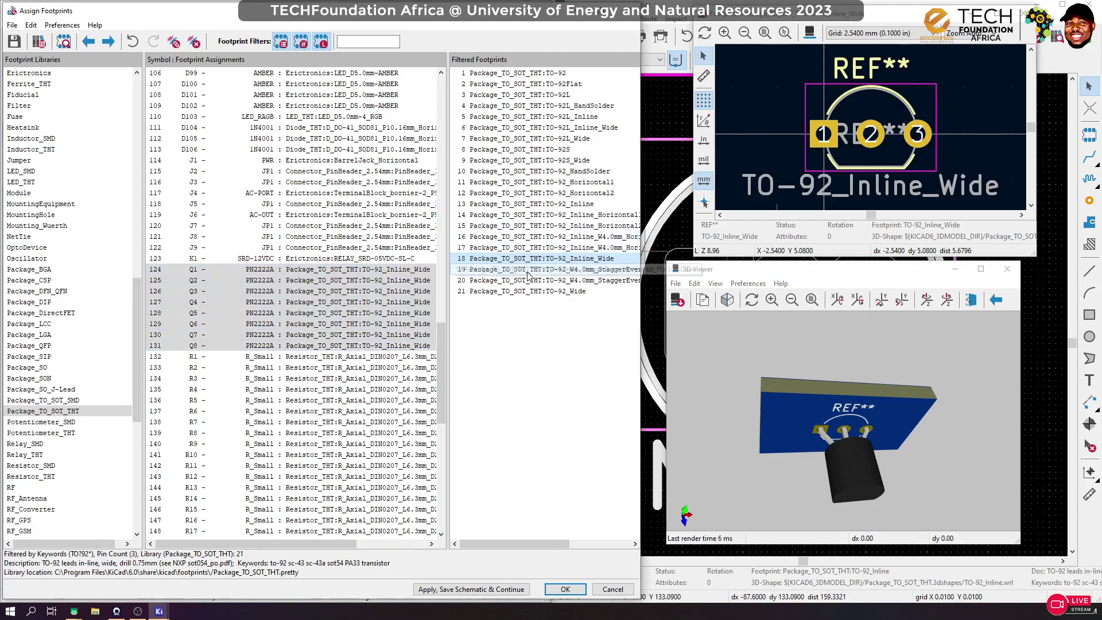
left_click(468, 590)
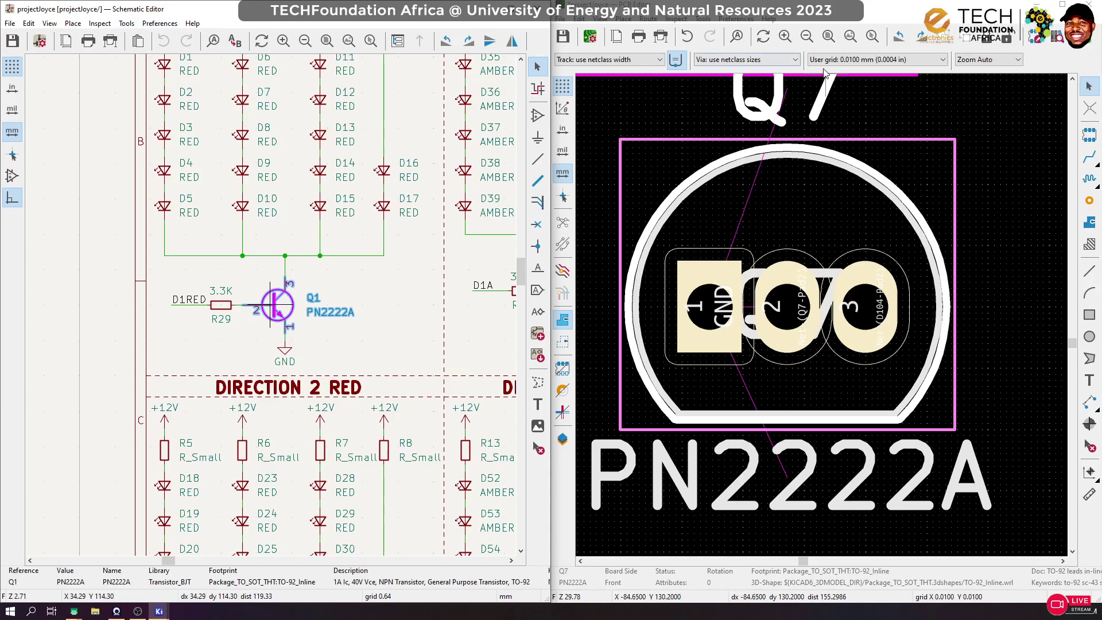
Lock the Arduino UNO footprint A1 on the board
scroll(953, 177, "down", 10)
scroll(823, 319, "down", 3)
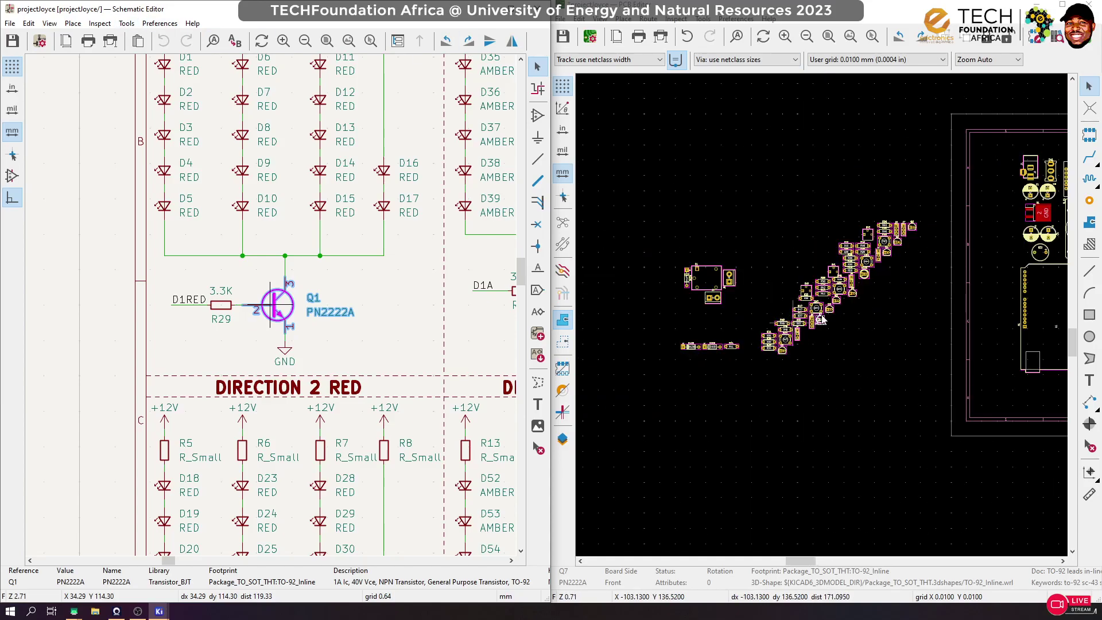
scroll(998, 305, "up", 6)
scroll(823, 310, "down", 3)
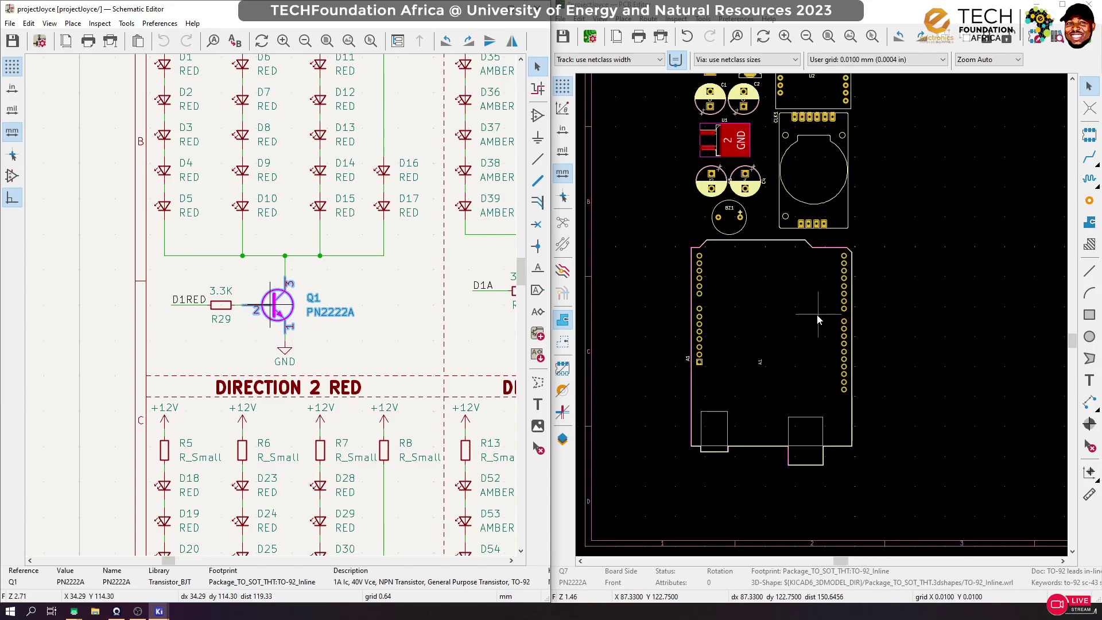
left_click(820, 314)
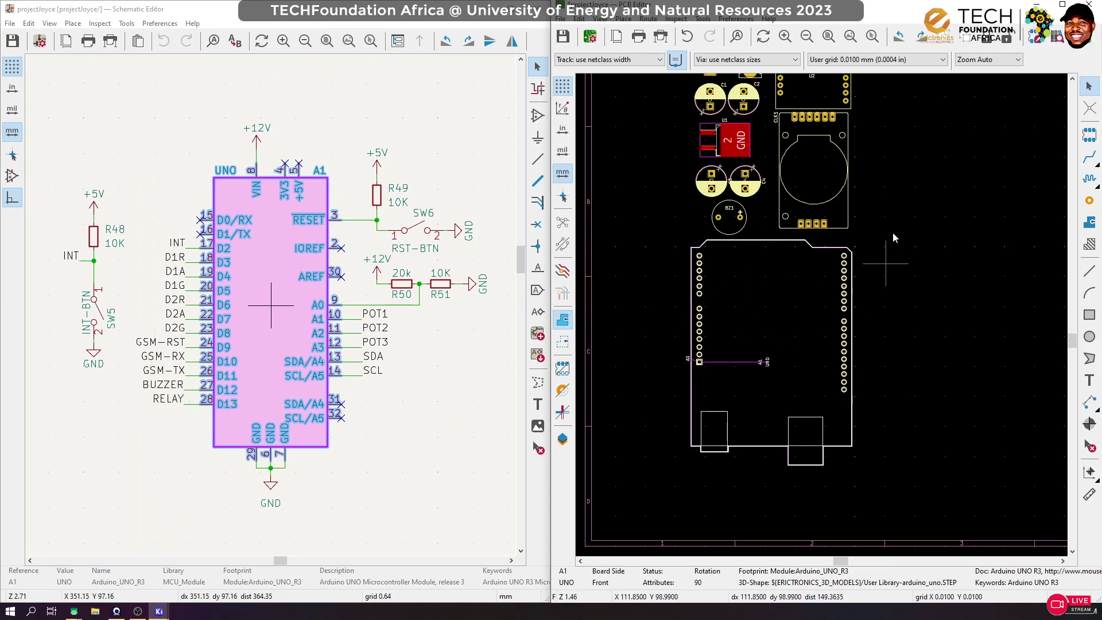
right_click(795, 320)
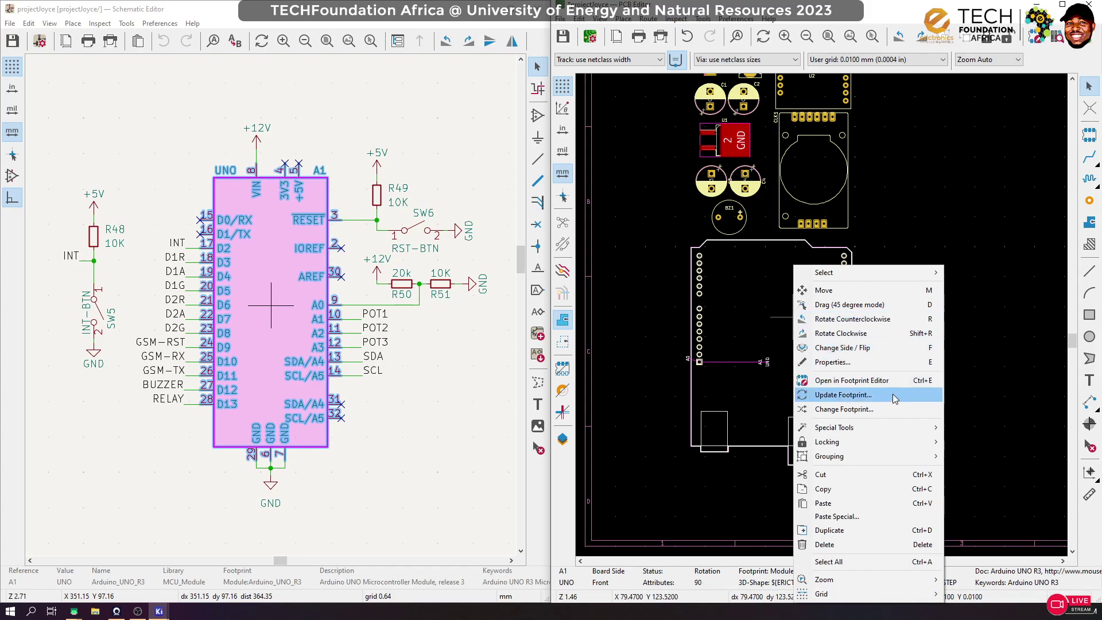
mouse_move(896, 442)
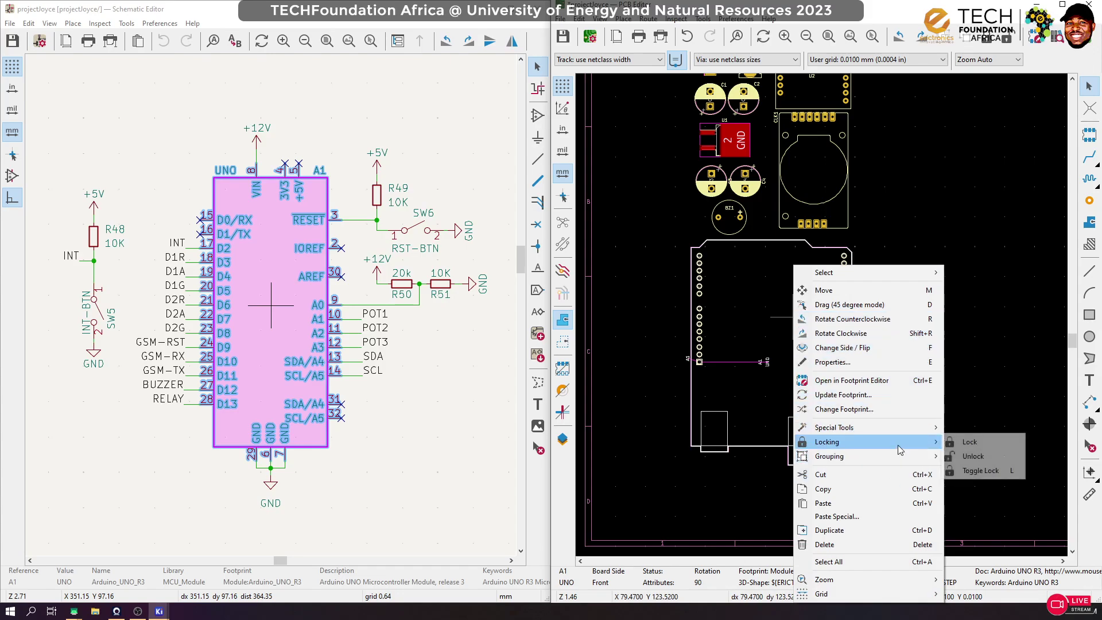
left_click(968, 442)
left_click(958, 319)
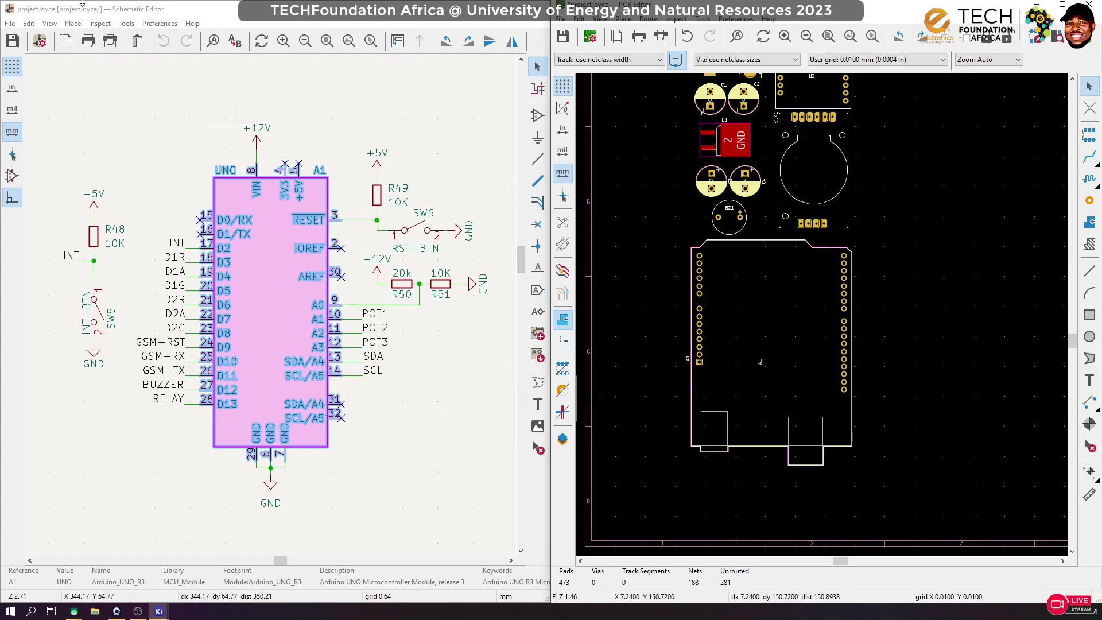
Update the PCB from the schematic to bring in the changed transistor footprints
left_click(128, 23)
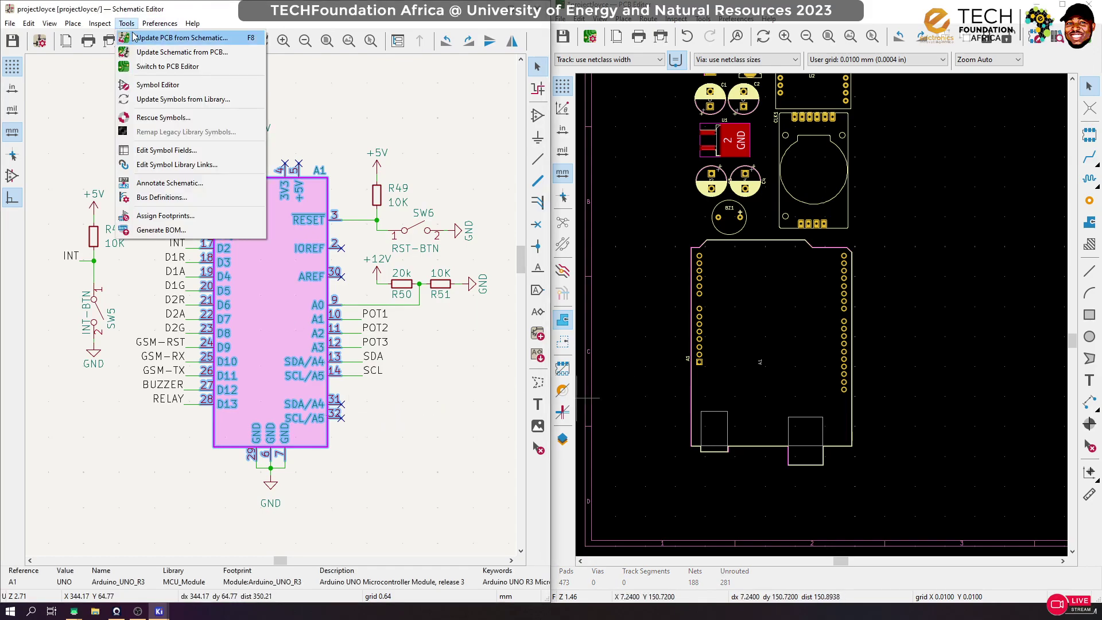
left_click(172, 37)
left_click(912, 315)
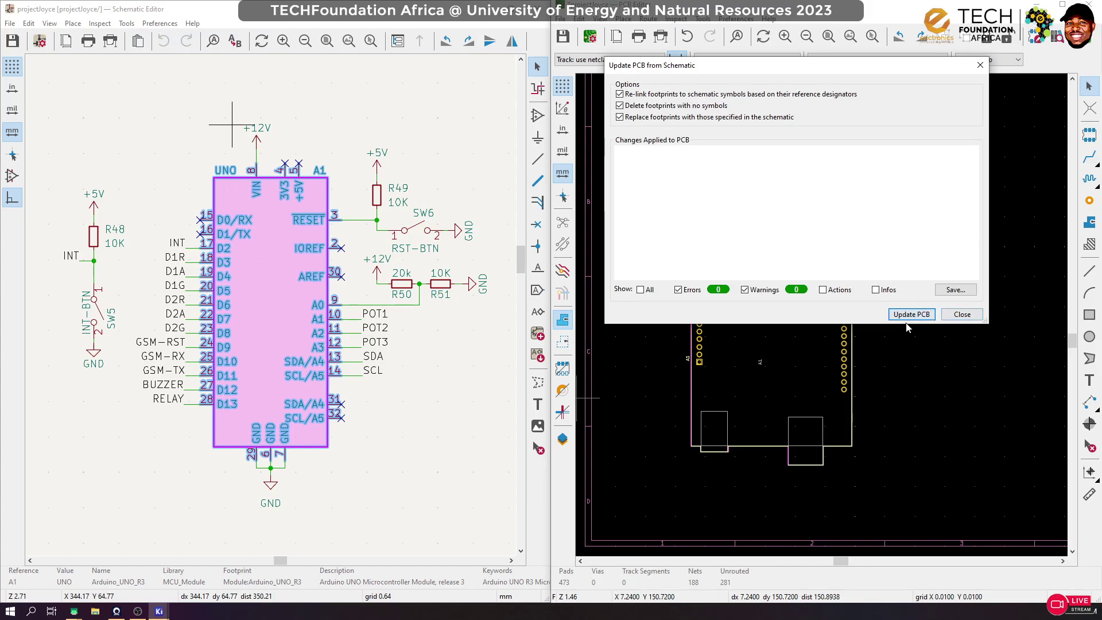
left_click(962, 314)
Examine the updated footprints of transistors Q7 and Q3 on the board and view the whole board in 3D
scroll(739, 319, "down", 1)
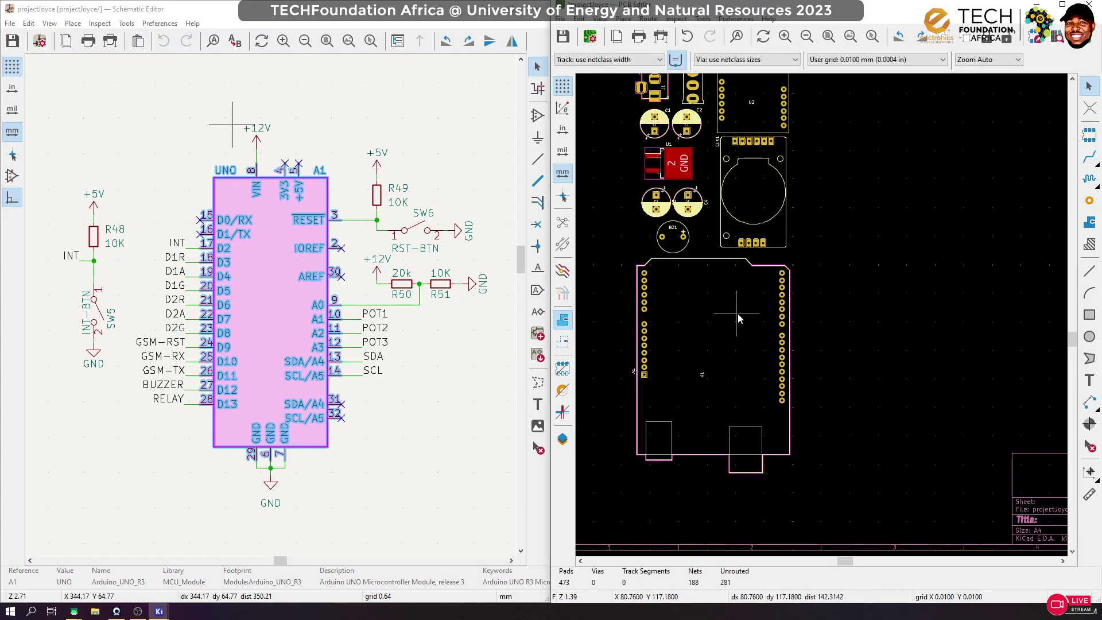
scroll(725, 170, "down", 3)
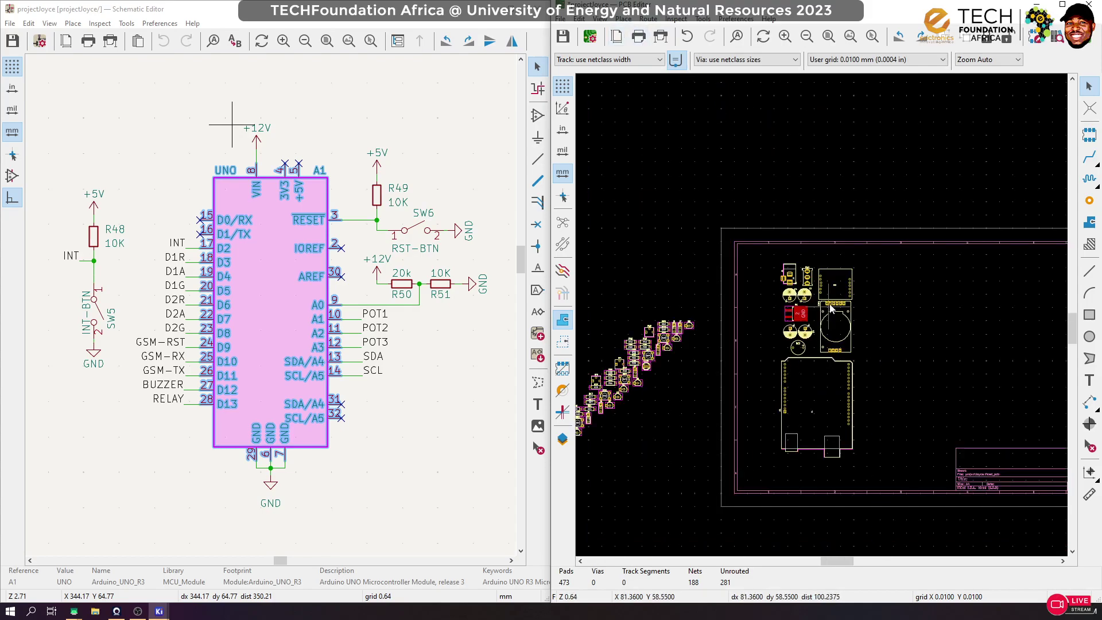
scroll(741, 356, "up", 5)
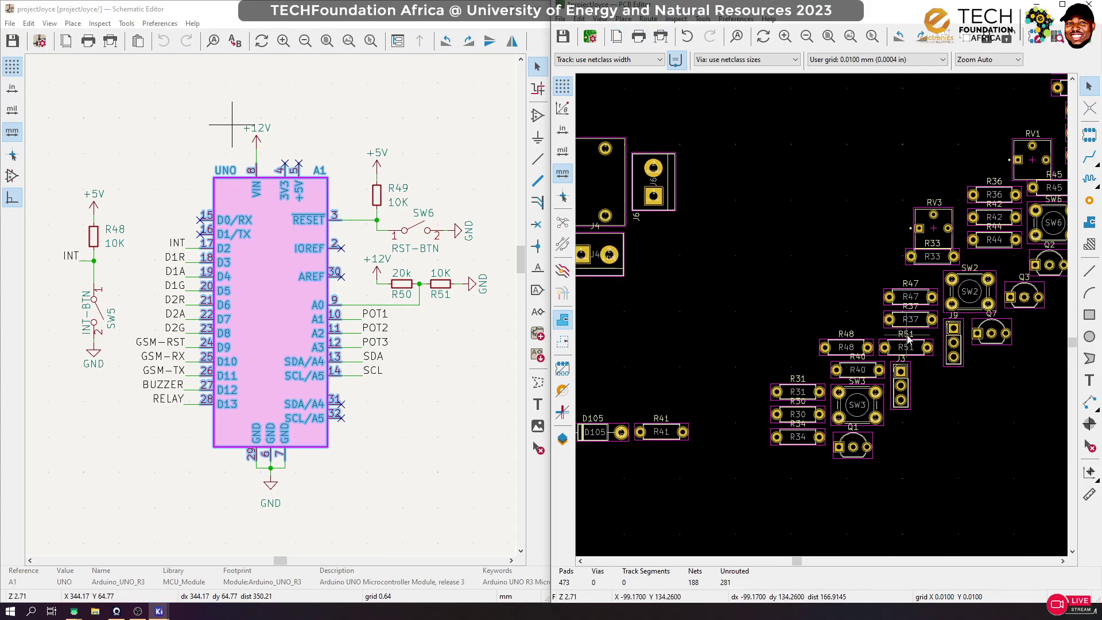
scroll(1006, 339, "up", 5)
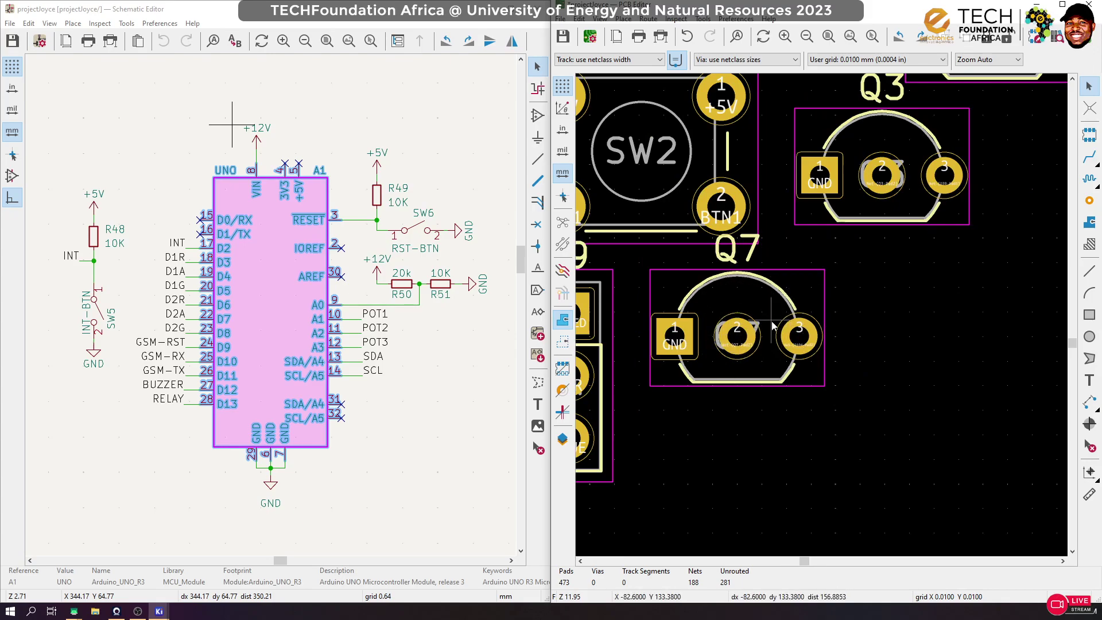
left_click(600, 19)
left_click(626, 50)
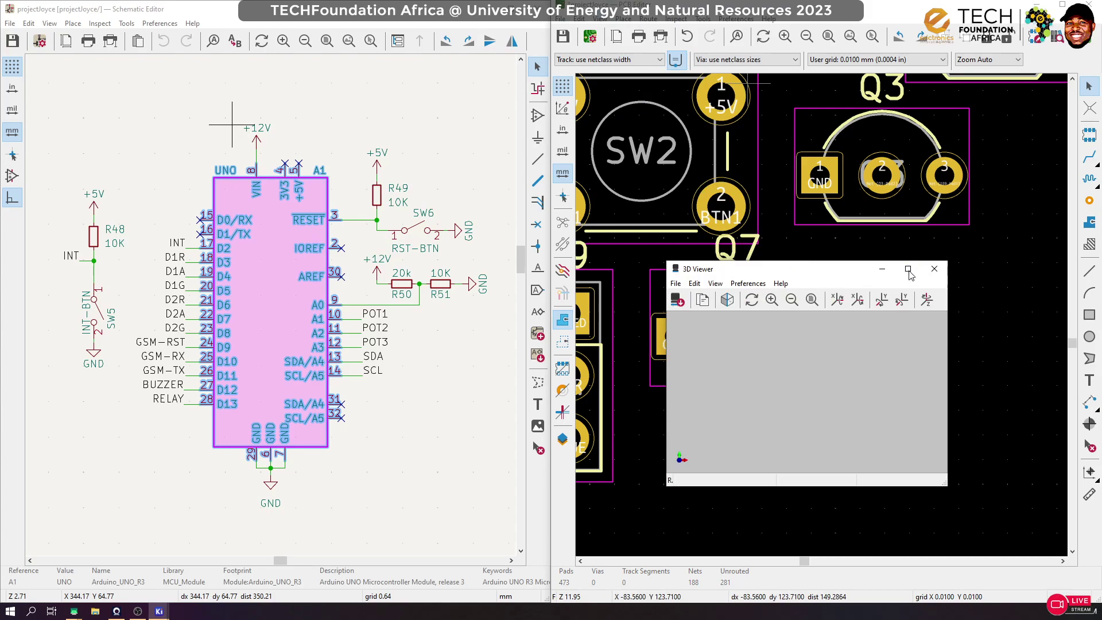
left_click(909, 270)
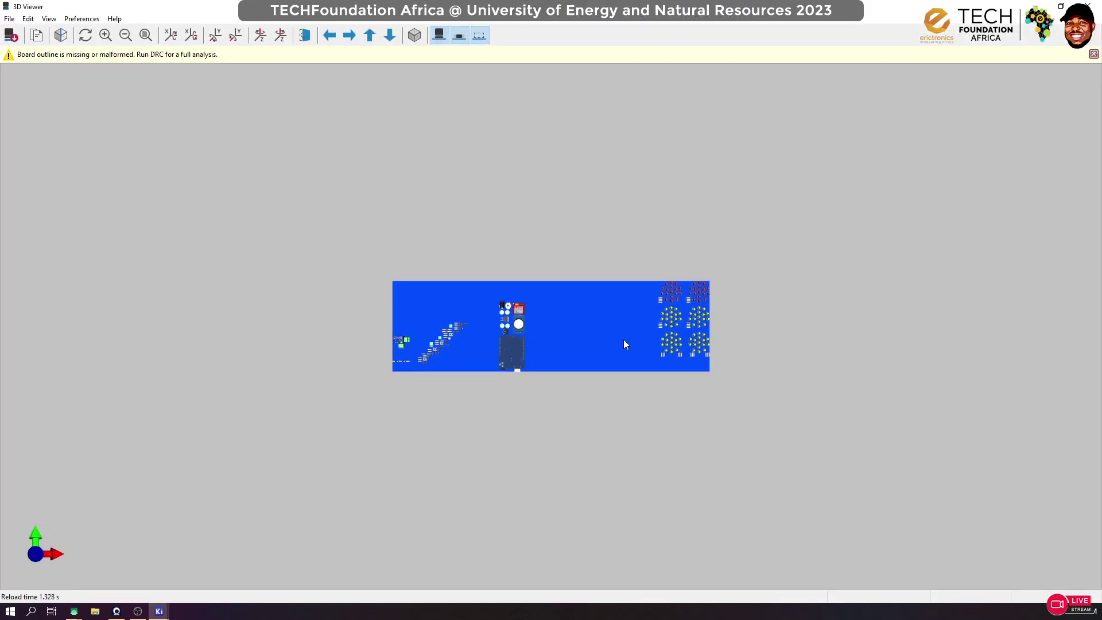
left_click_drag(489, 357, 780, 202)
left_click(1090, 6)
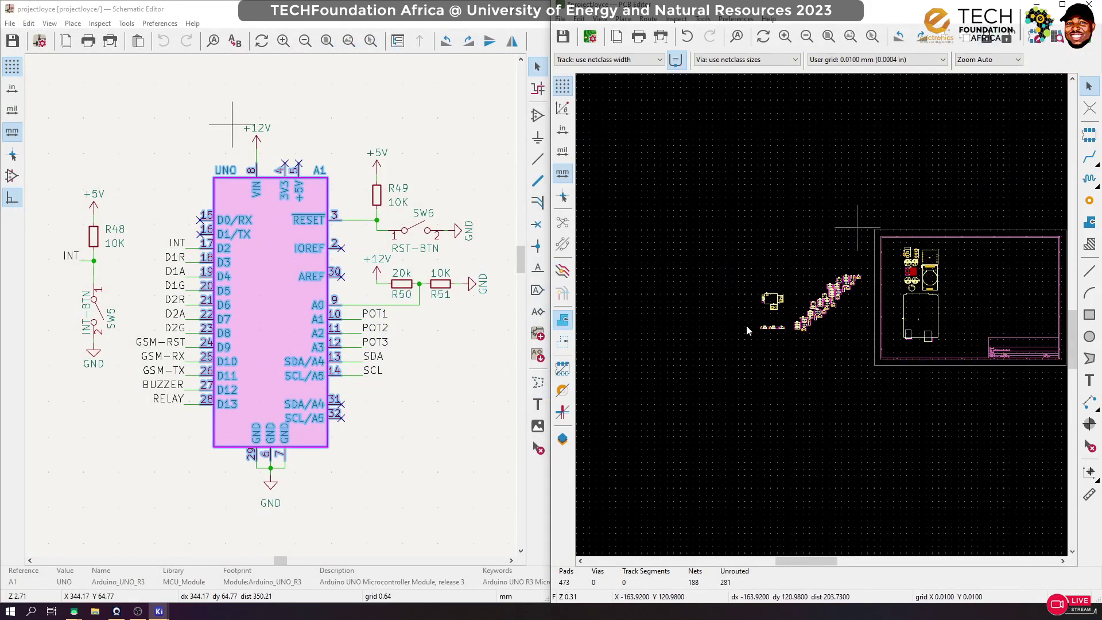
Find buzzer transistor Q8 from the schematic and place it beside diode D104 at relay K1, rotated 180 degrees
scroll(784, 309, "up", 8)
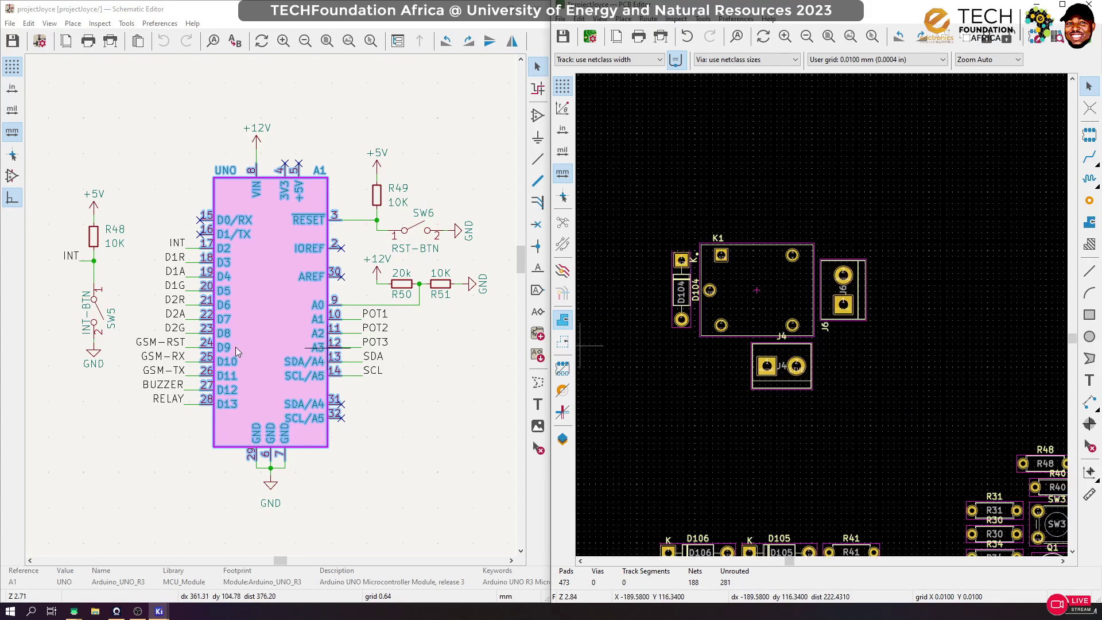
scroll(314, 322, "down", 8)
scroll(195, 345, "up", 8)
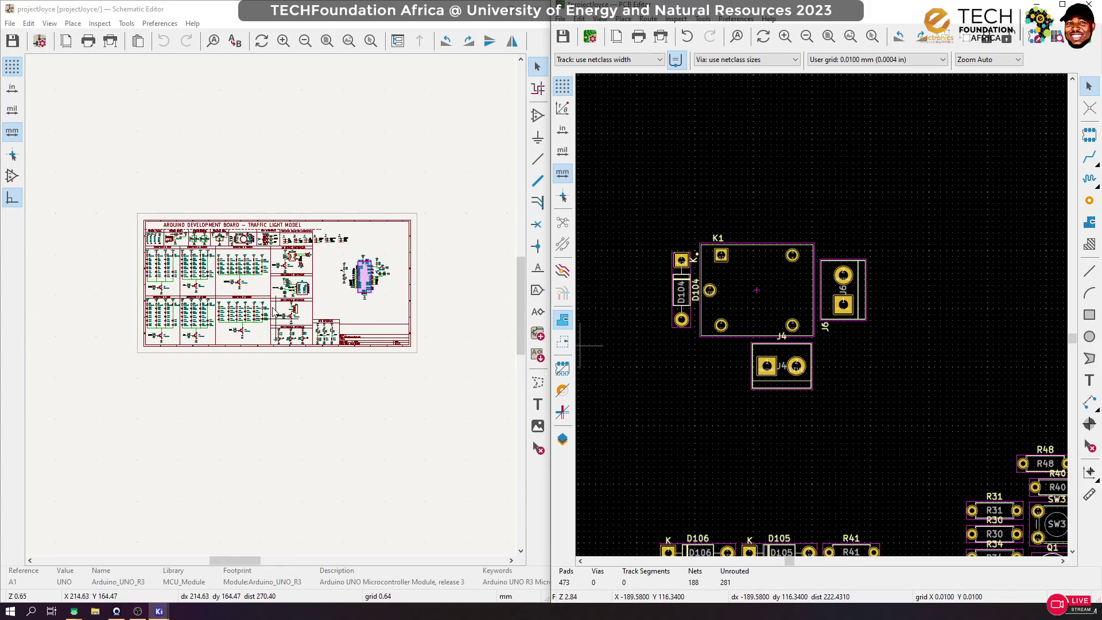
left_click(374, 255)
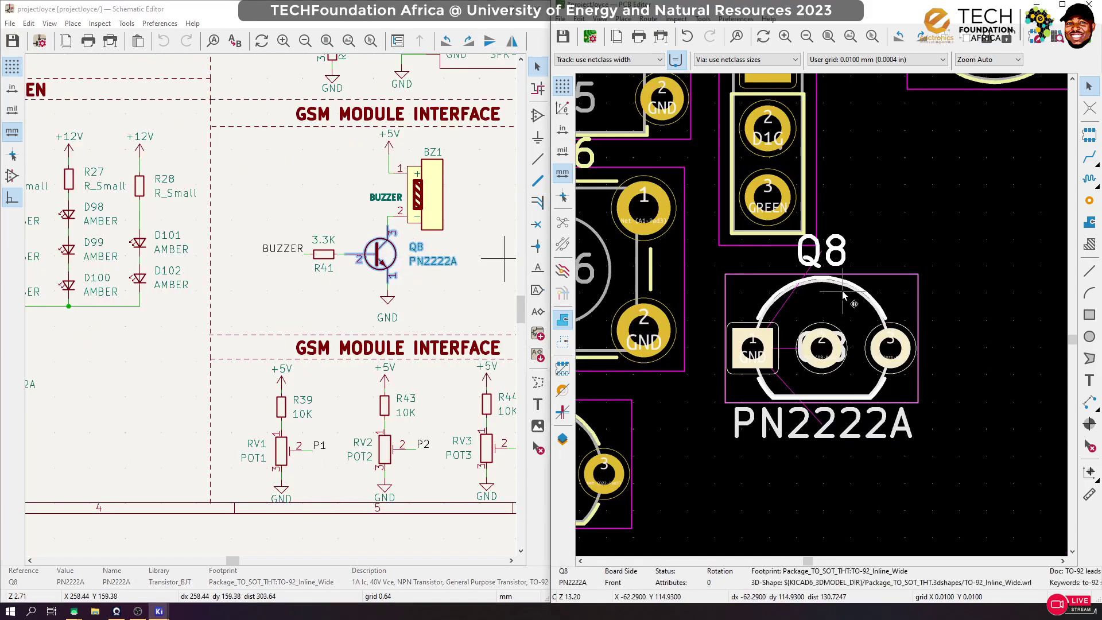
scroll(822, 320, "down", 2)
scroll(822, 320, "down", 5)
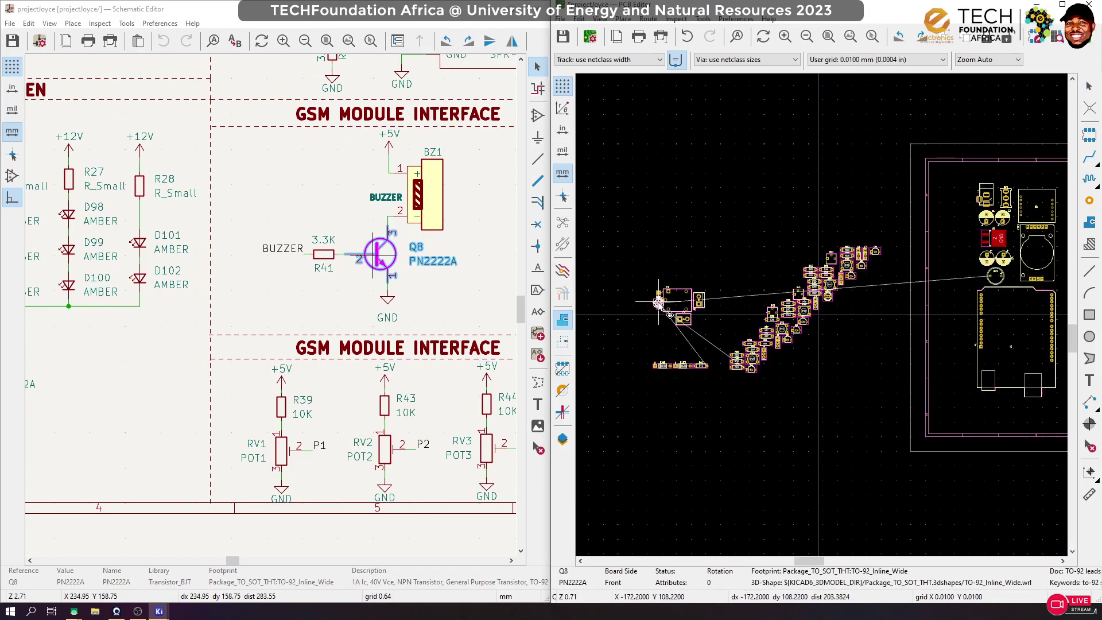
scroll(812, 308, "up", 4)
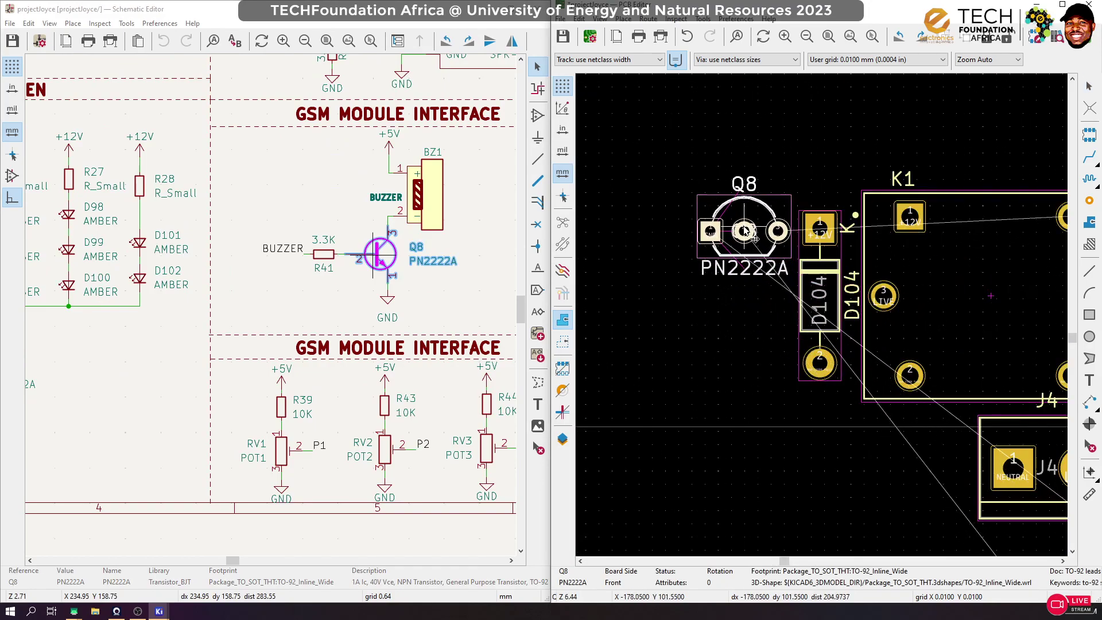
scroll(822, 317, "down", 5)
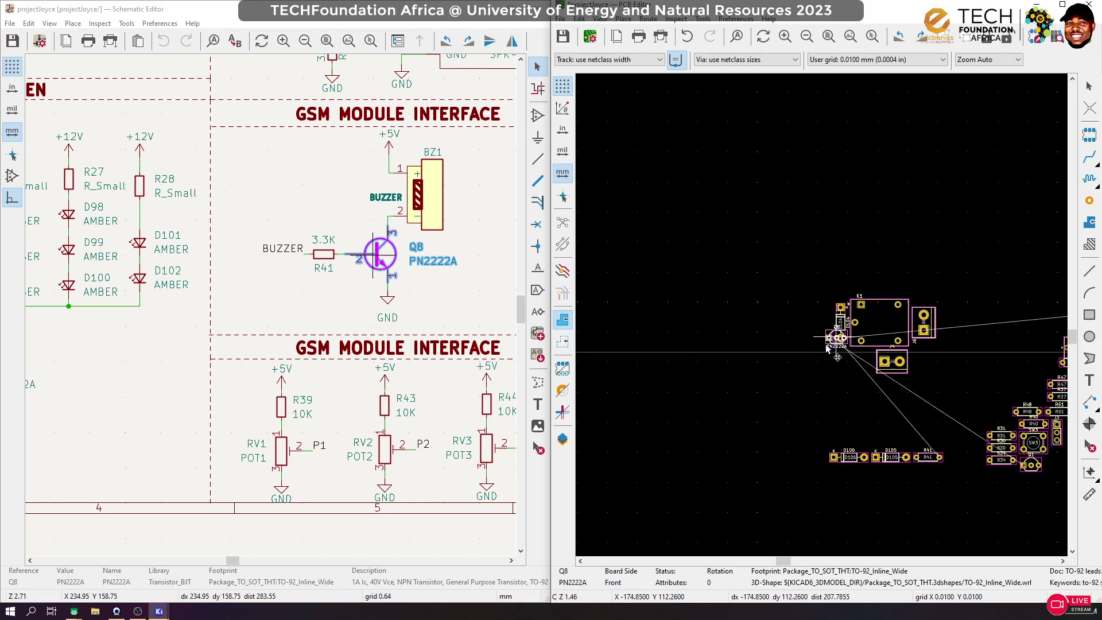
scroll(830, 321, "up", 7)
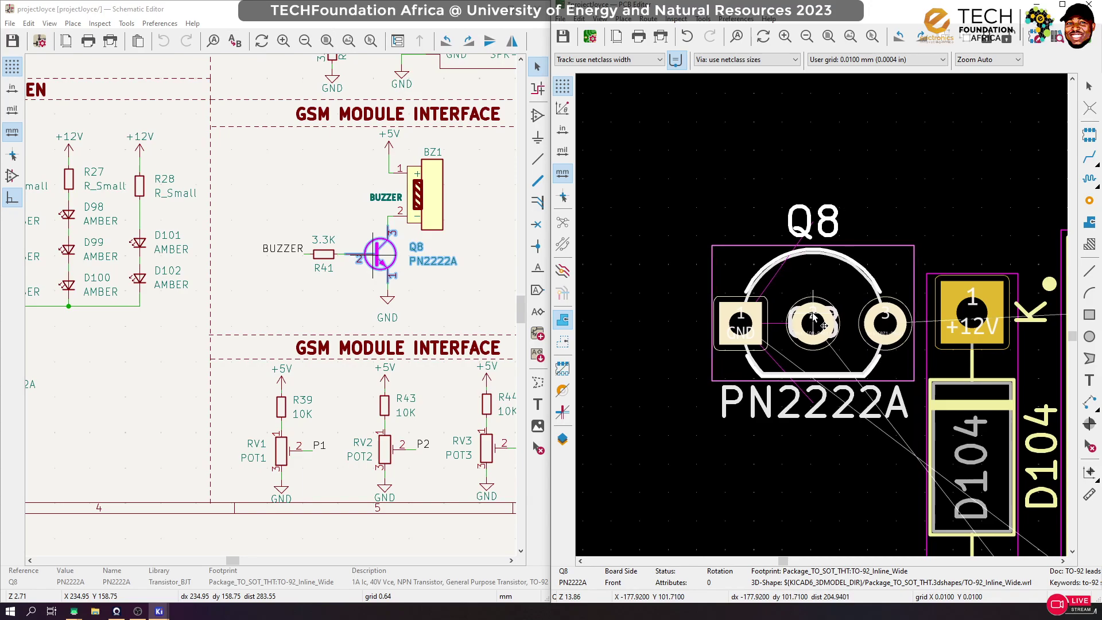
key("r")
key("r")
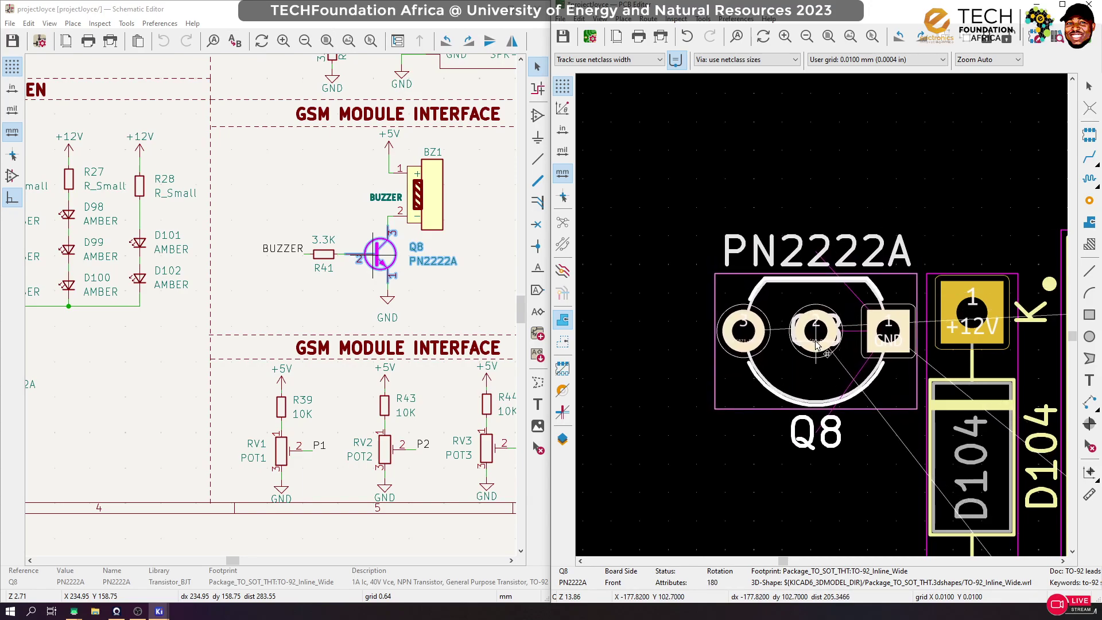
left_click(816, 343)
scroll(819, 211, "down", 3)
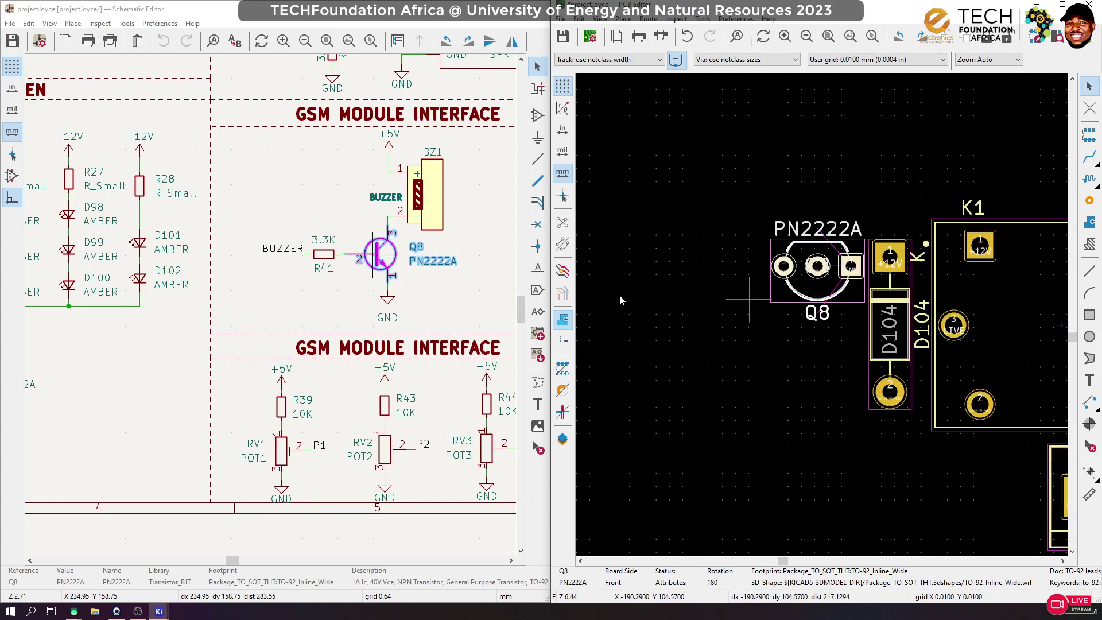
Place resistor R41 vertically between transistor Q8 and diode D104, rotated 90 degrees
left_click(322, 256)
scroll(908, 373, "down", 8)
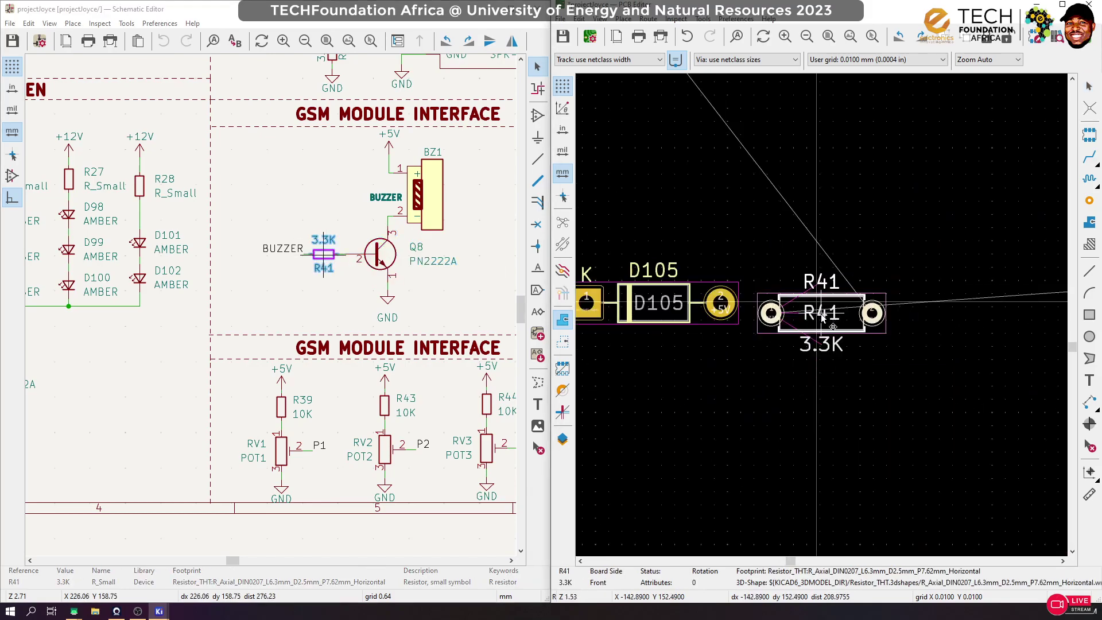
scroll(725, 163, "up", 5)
key("m")
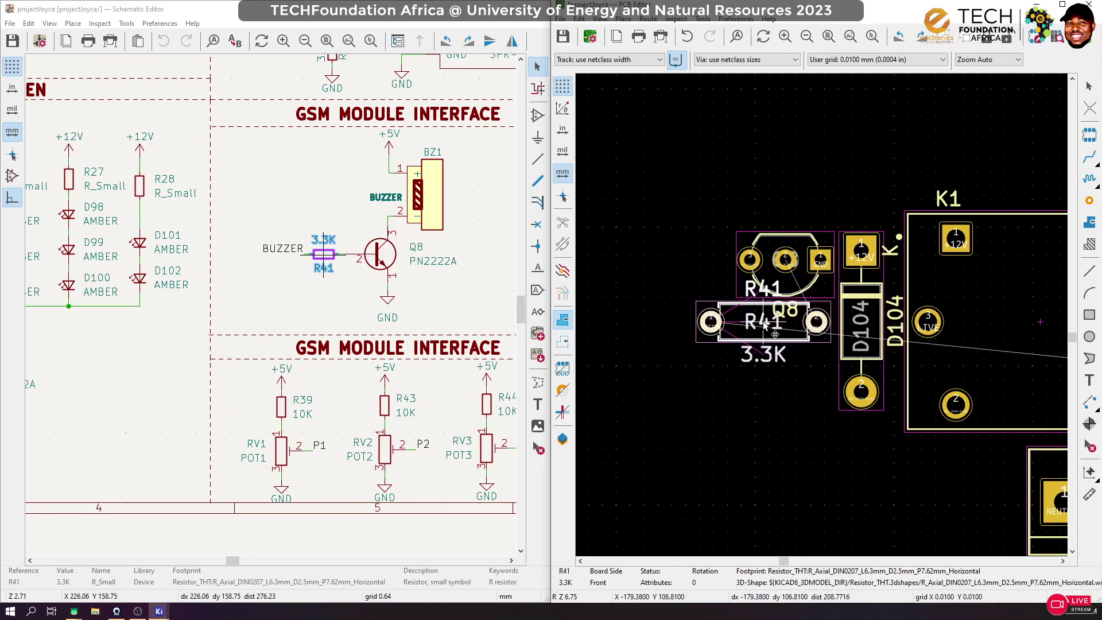
key("r")
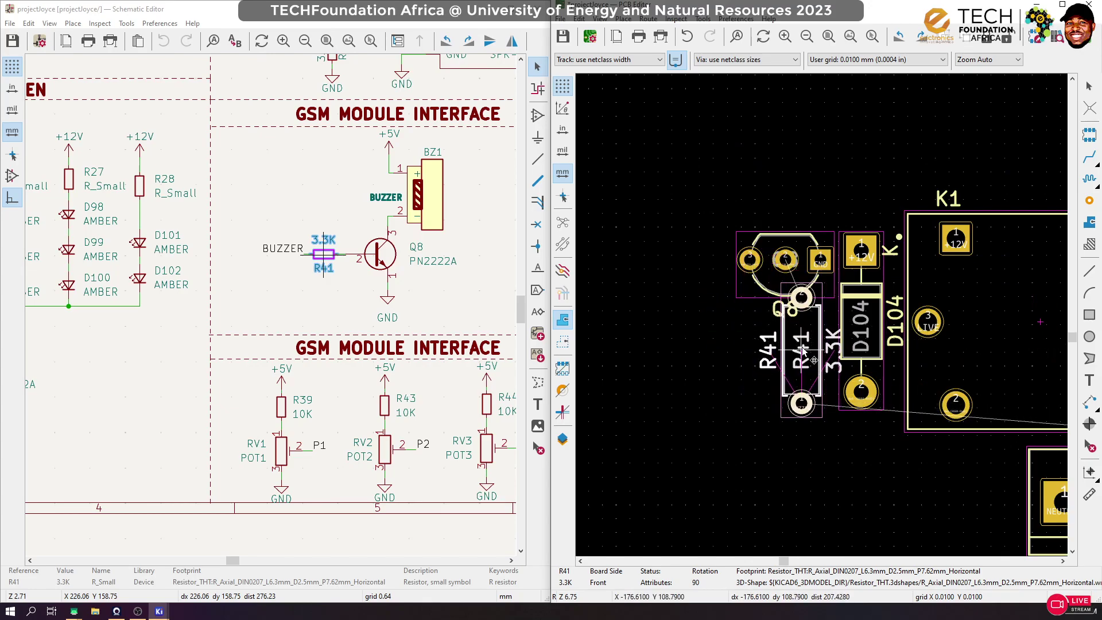
left_click(809, 340)
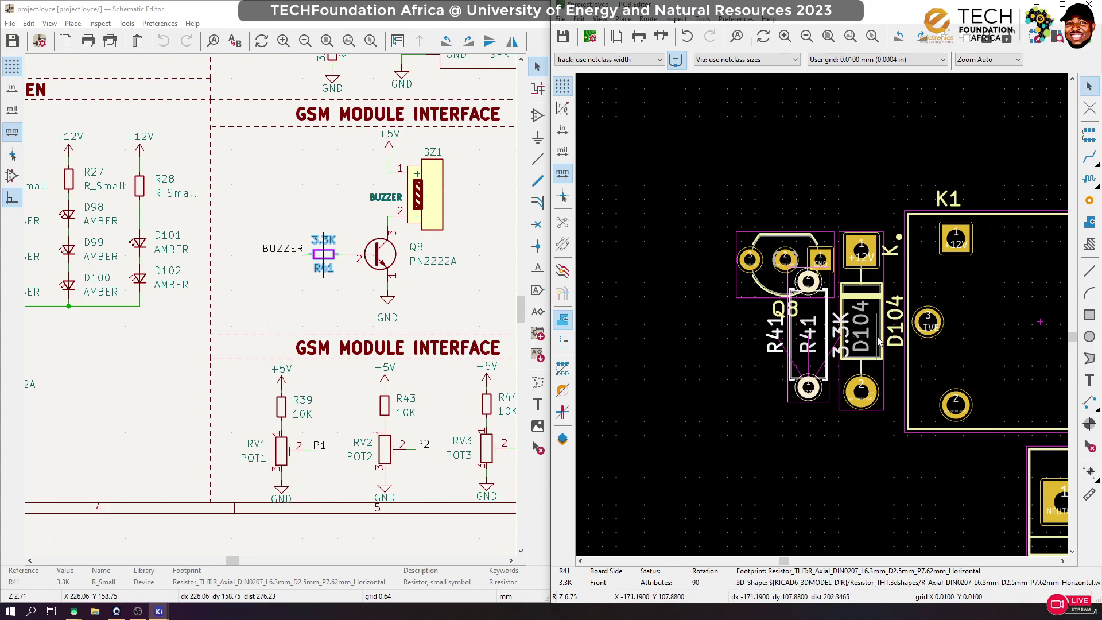
Shift diode D104 slightly down and move transistor Q8 above R41 and D104
left_click(862, 325)
left_click_drag(862, 325, 866, 348)
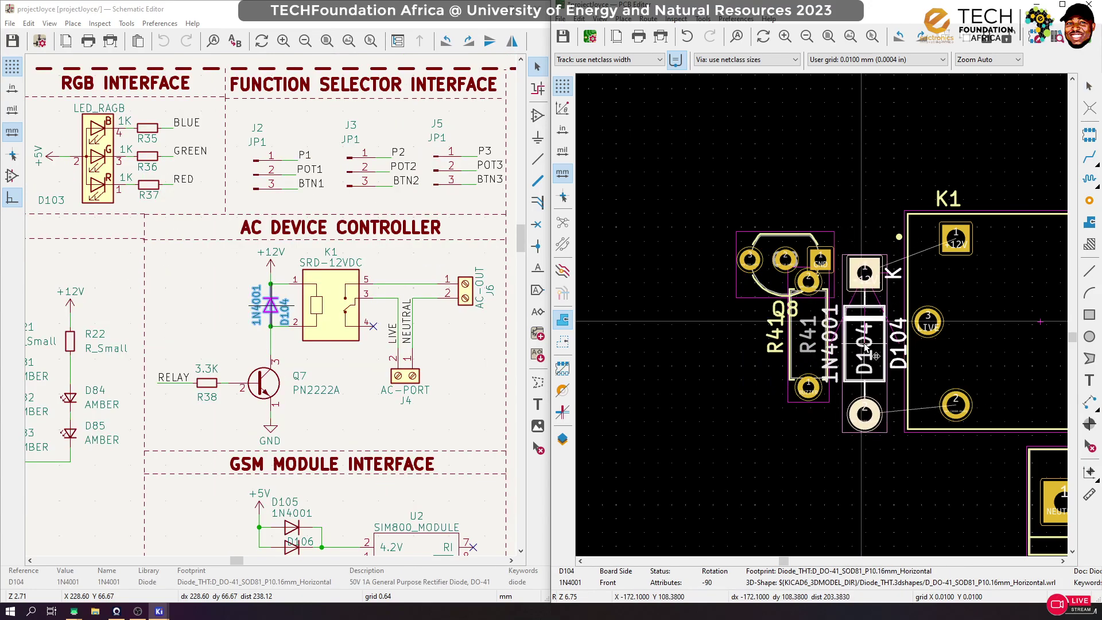
left_click(809, 272)
left_click_drag(808, 272, 840, 210)
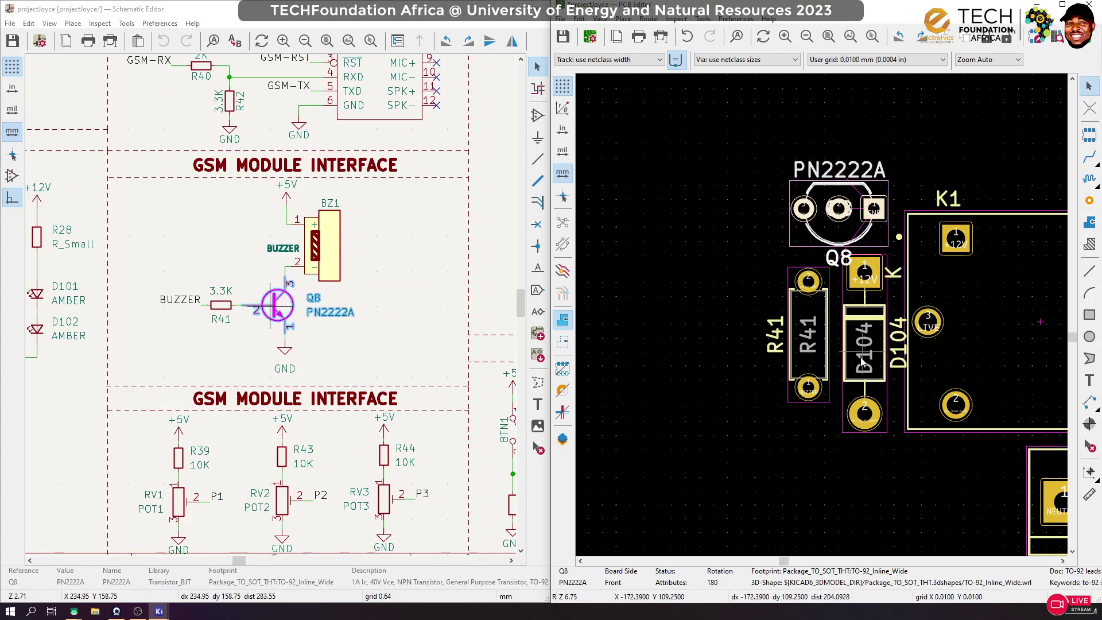
Fine-tune the positions of R41 and D104 so they sit side by side below Q8 without overlapping it
scroll(835, 309, "up", 3)
left_click(790, 314)
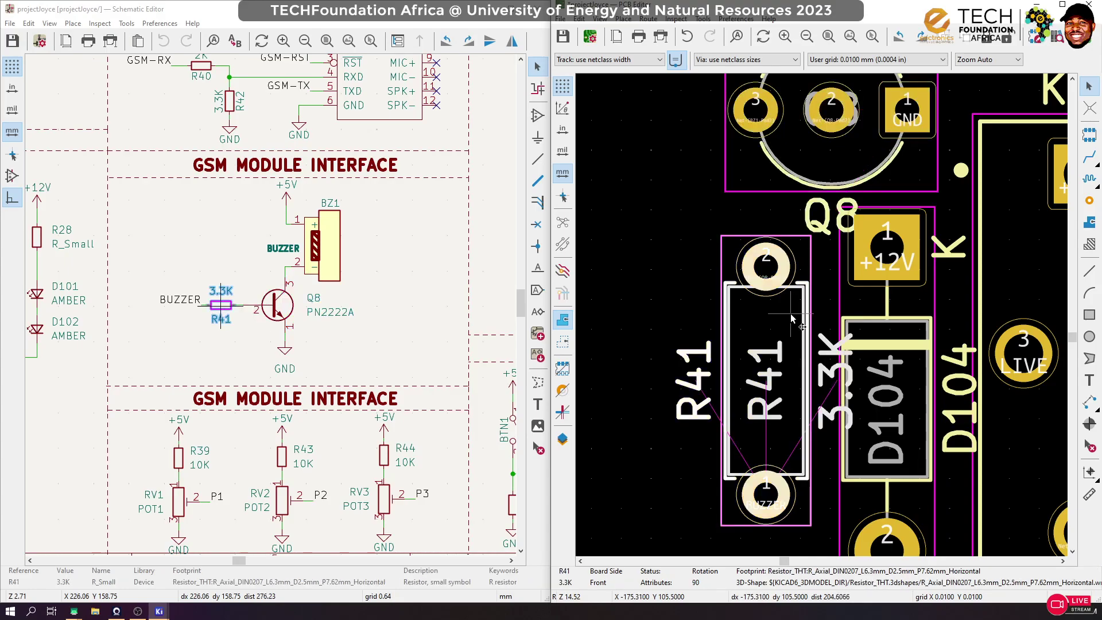
mouse_move(790, 356)
left_mouse_down()
mouse_move(719, 384)
mouse_move(758, 345)
mouse_move(781, 359)
left_mouse_up()
left_click(907, 339)
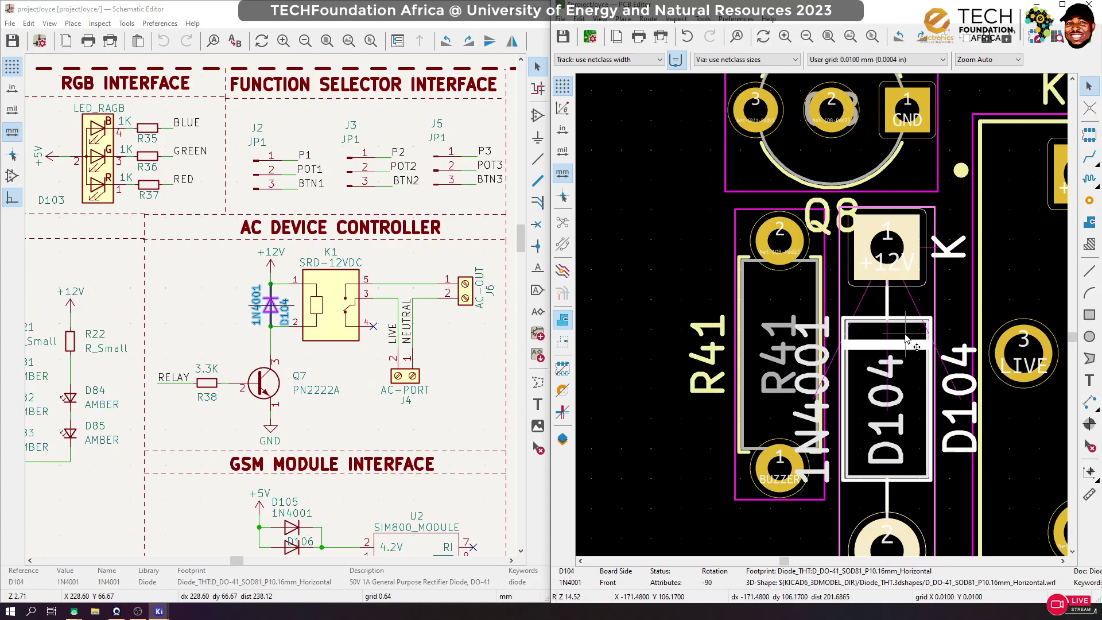
left_click_drag(906, 339, 845, 427)
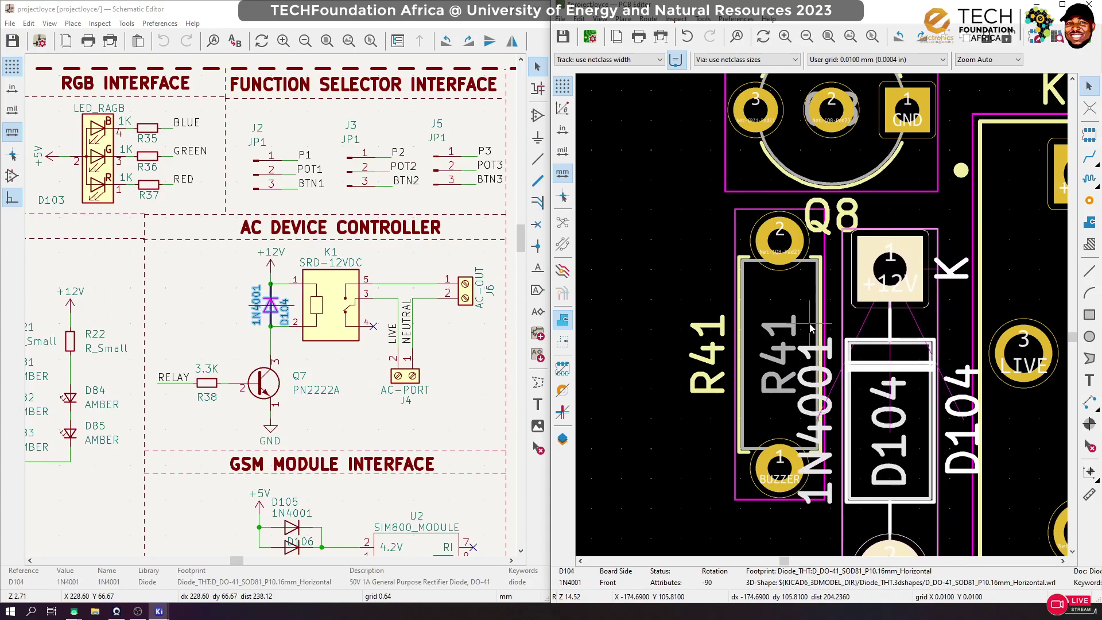
left_click(777, 378)
Move the Q8 reference text to the side of its footprint facing relay K1 and turn it vertical
left_click(809, 227)
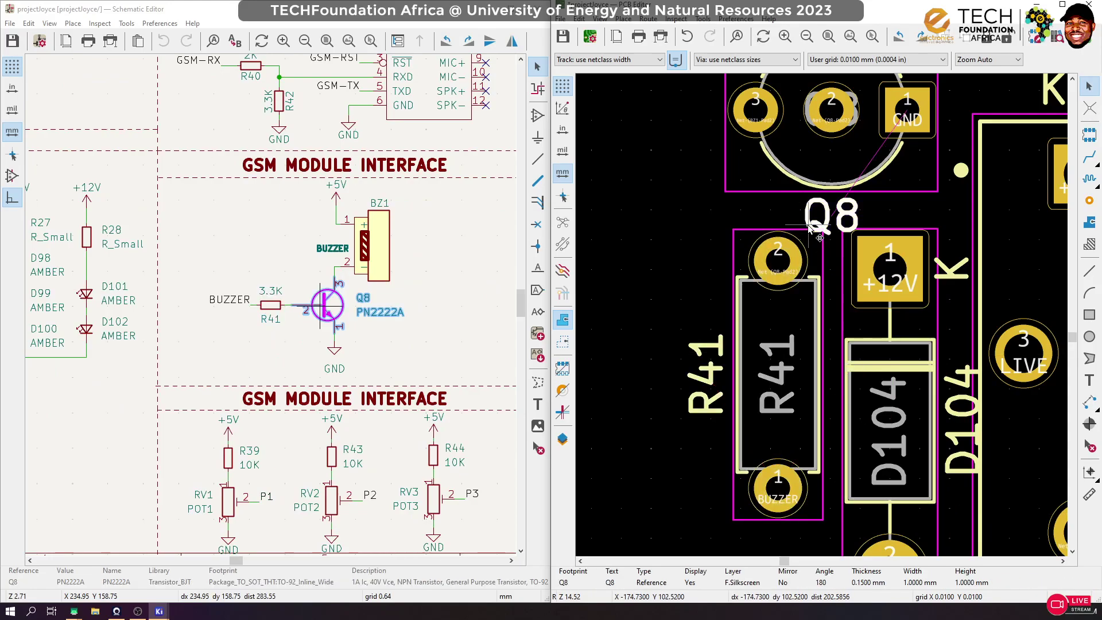
scroll(809, 226, "down", 3)
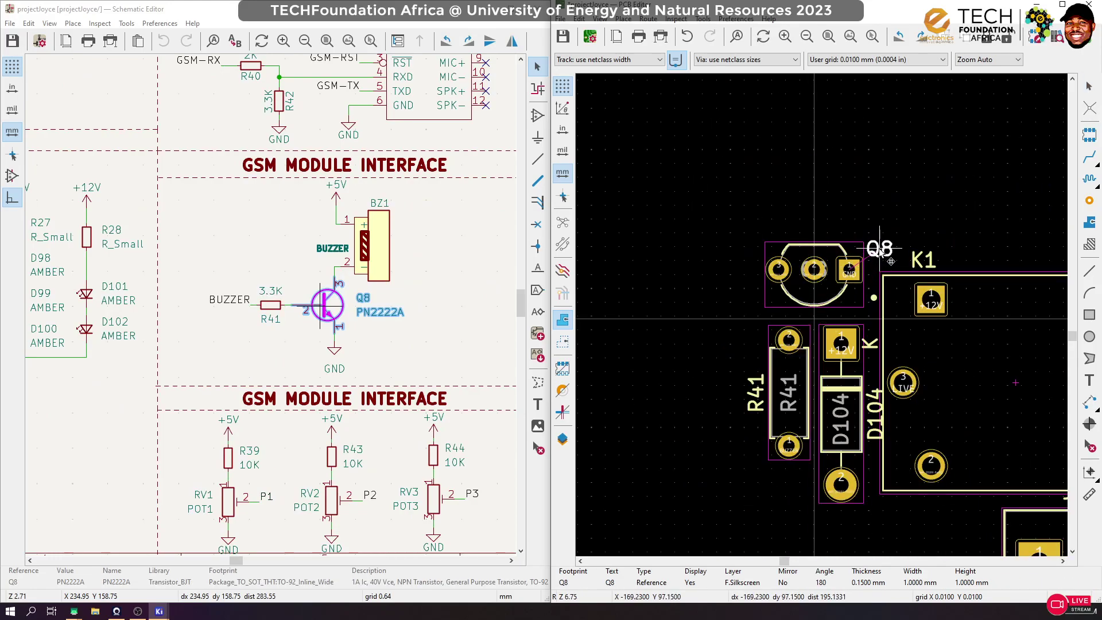
left_click(660, 253)
scroll(795, 288, "down", 3)
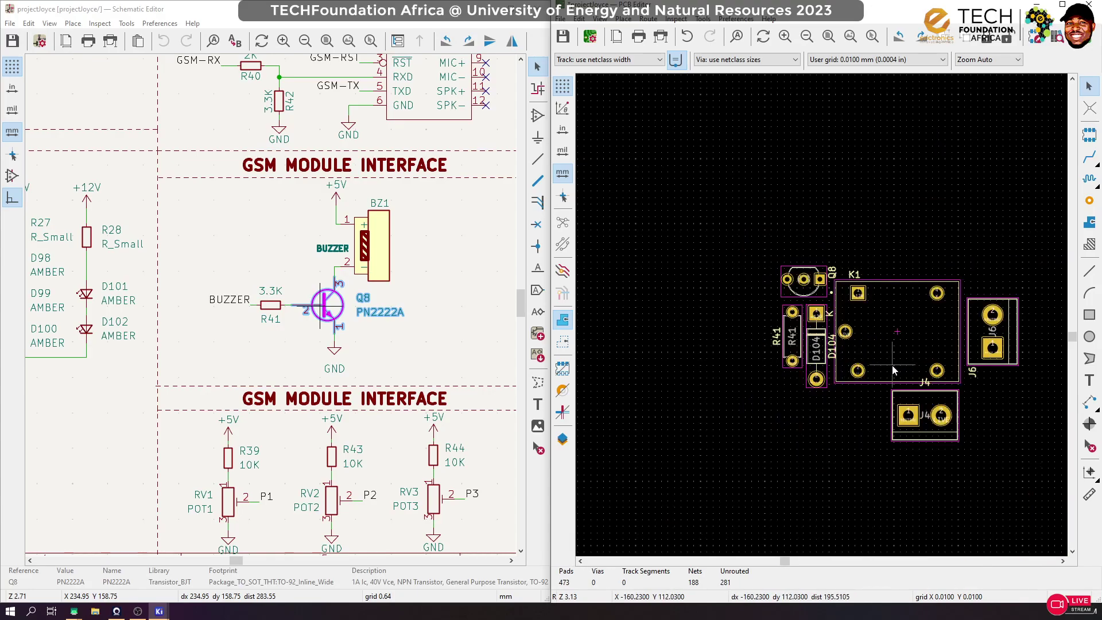
Take transistor Q8 out of the relay group and place it in the empty area below the unplaced parts
scroll(899, 370, "down", 1)
left_click_drag(665, 192, 989, 446)
left_click(743, 402)
left_click(739, 241)
scroll(738, 244, "down", 6)
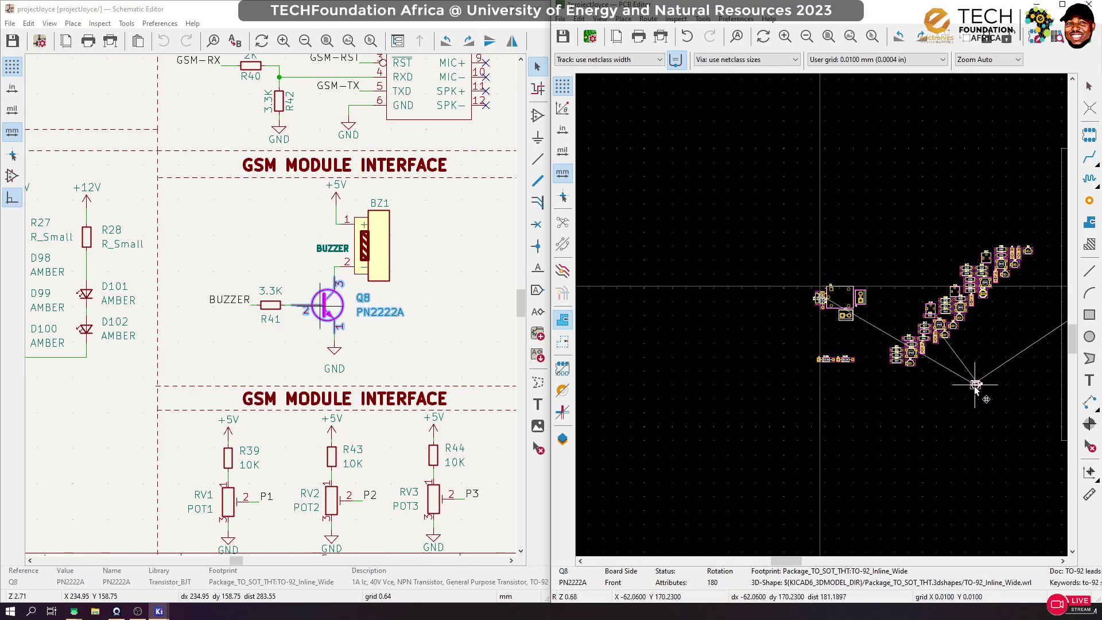
Find relay transistor Q7 from the AC Device Controller schematic and place it below R41 and D104 beside relay K1
scroll(254, 292, "down", 6)
scroll(253, 292, "up", 7)
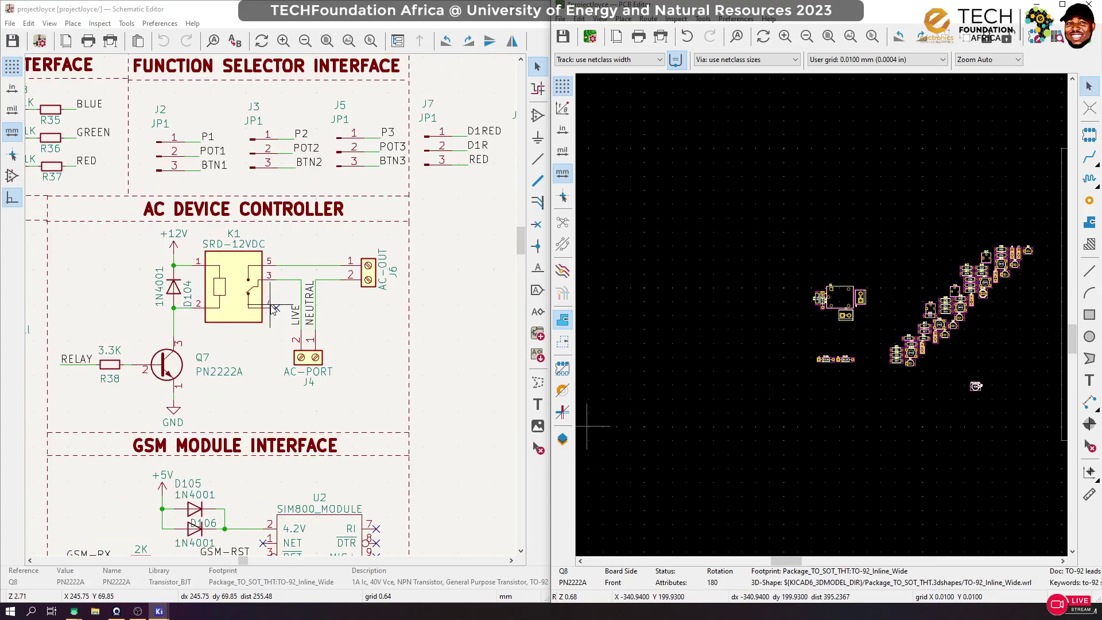
scroll(186, 315, "down", 1)
scroll(187, 316, "up", 1)
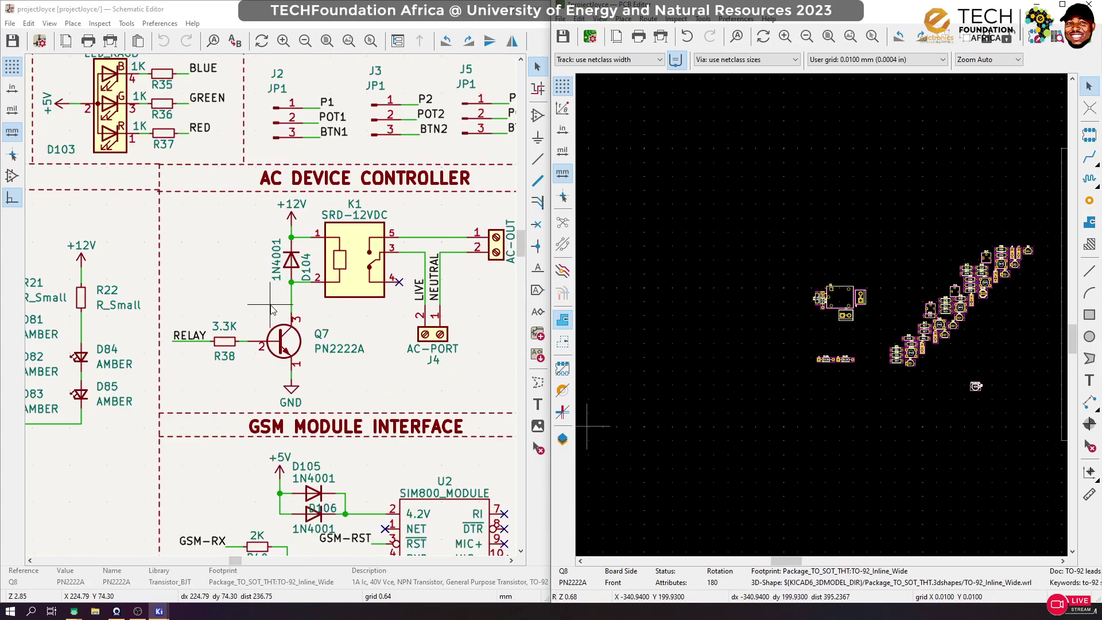
left_click(281, 347)
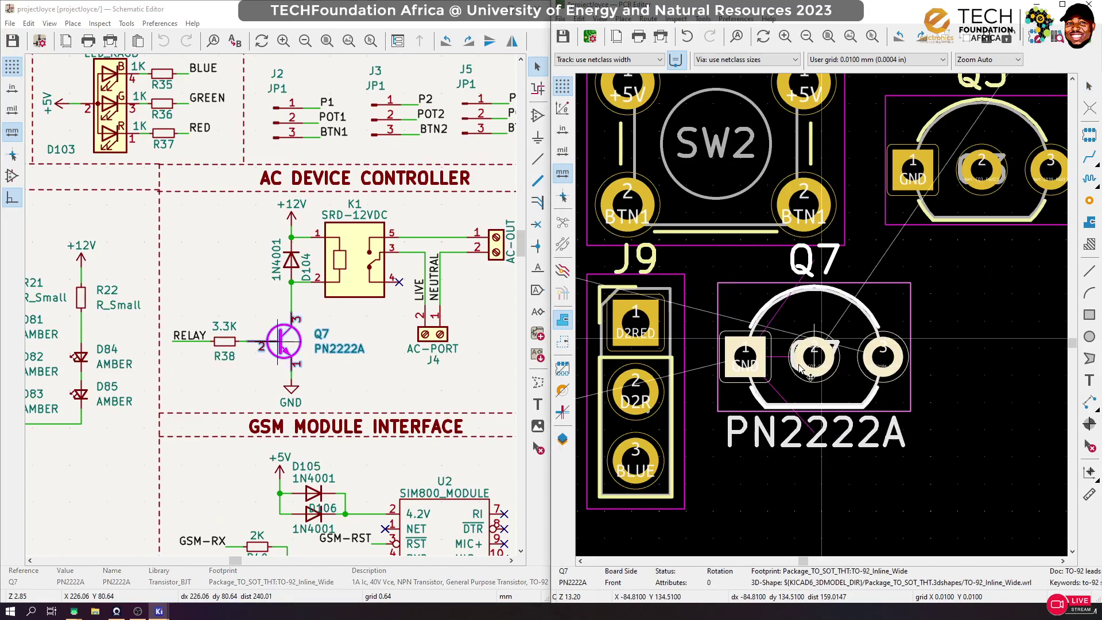
scroll(804, 361, "down", 8)
scroll(822, 317, "up", 5)
scroll(804, 304, "down", 4)
scroll(764, 214, "up", 6)
left_click_drag(763, 213, 829, 499)
Shift diode D104 up beside relay K1 and move resistor R41 out of the relay group to below the unplaced parts
left_click(880, 343)
left_click_drag(880, 343, 880, 256)
left_click_drag(826, 356, 816, 276)
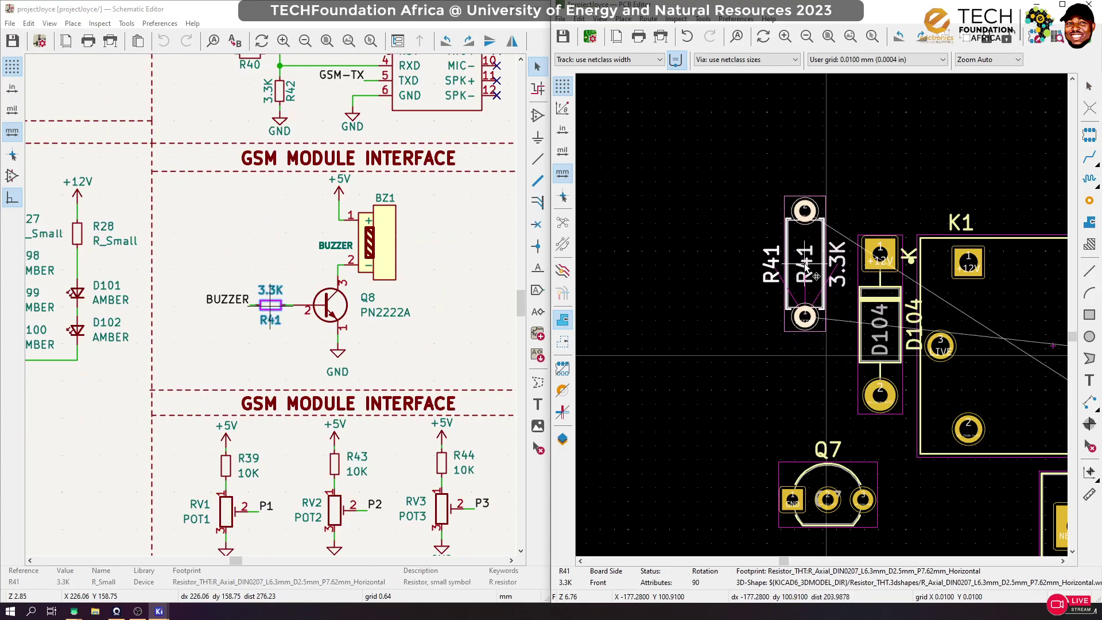
scroll(833, 326, "down", 3)
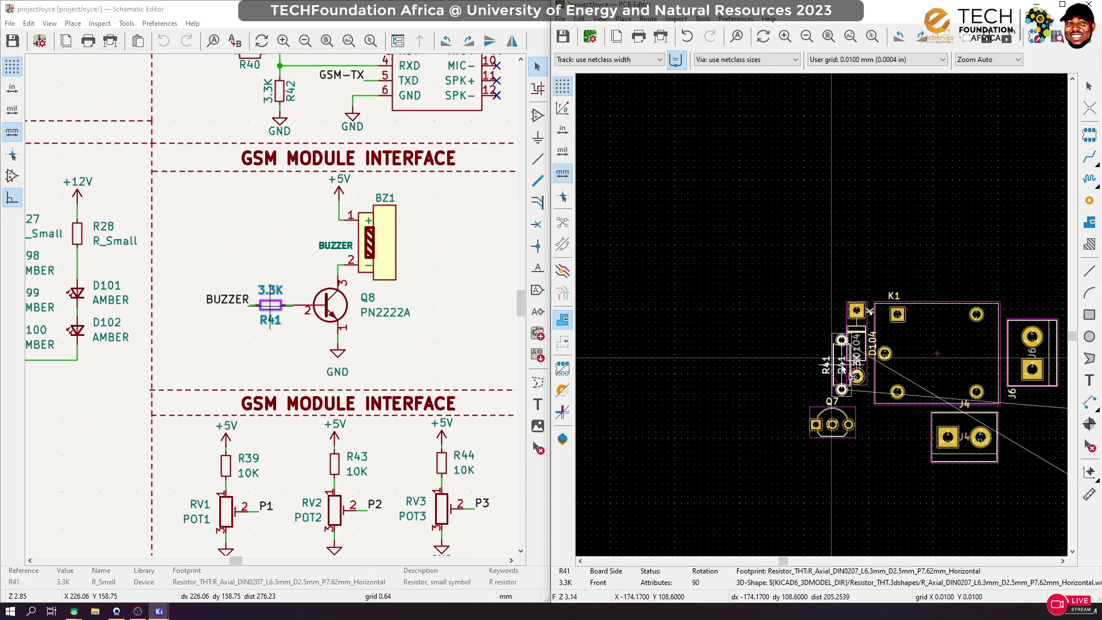
scroll(813, 275, "down", 2)
left_click(1040, 488)
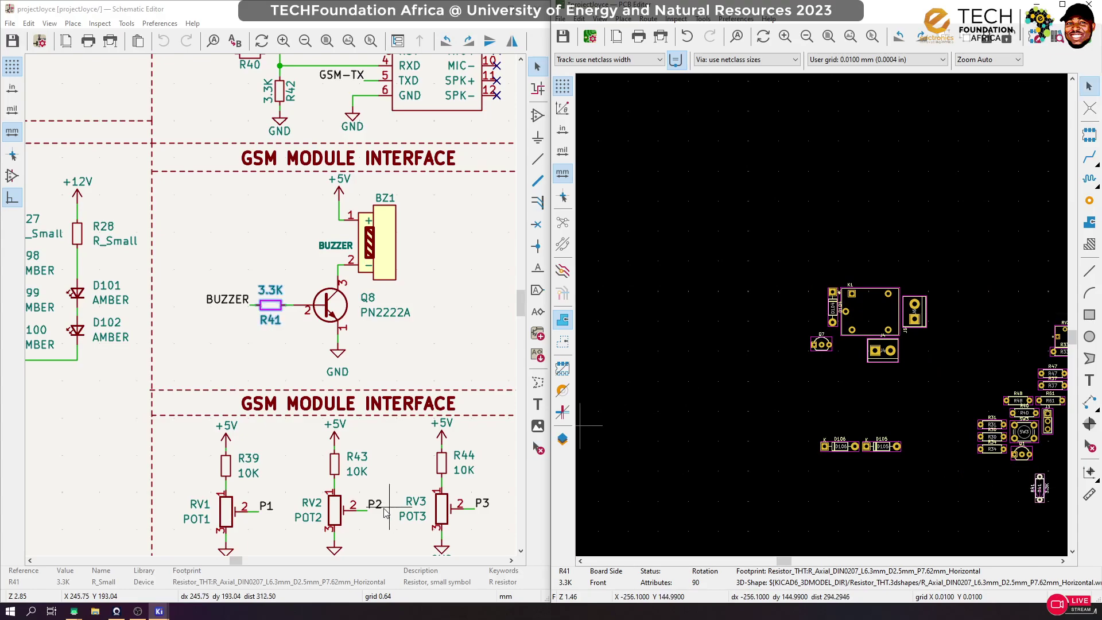
Find relay resistor R38 from the schematic and place it vertically at -90 degrees above Q7, next to diode D104
scroll(244, 188, "down", 3)
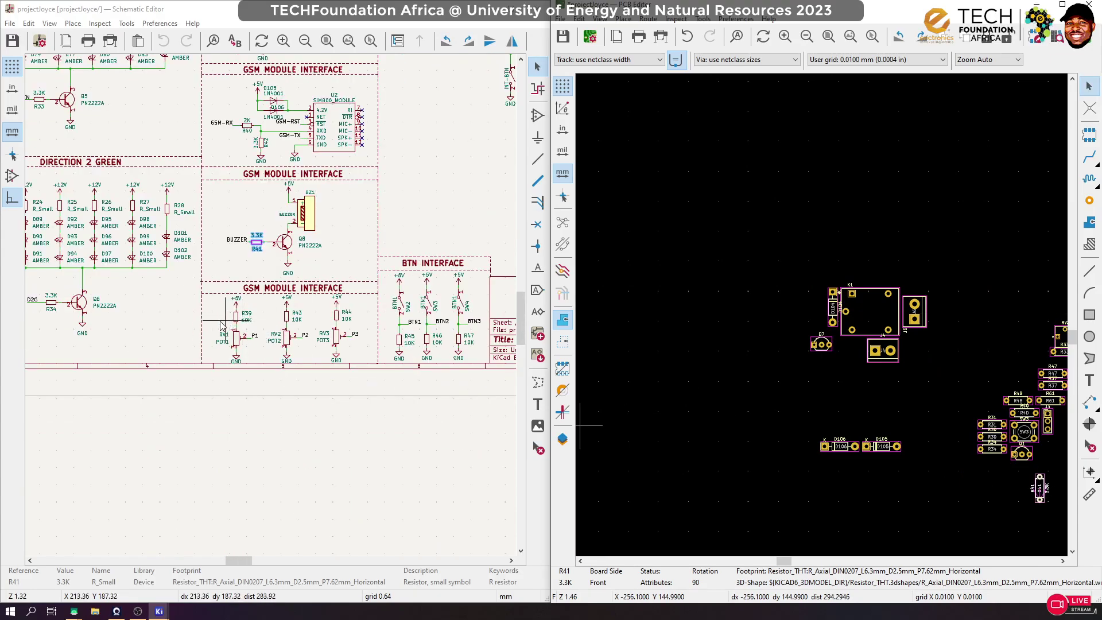
scroll(298, 302, "down", 3)
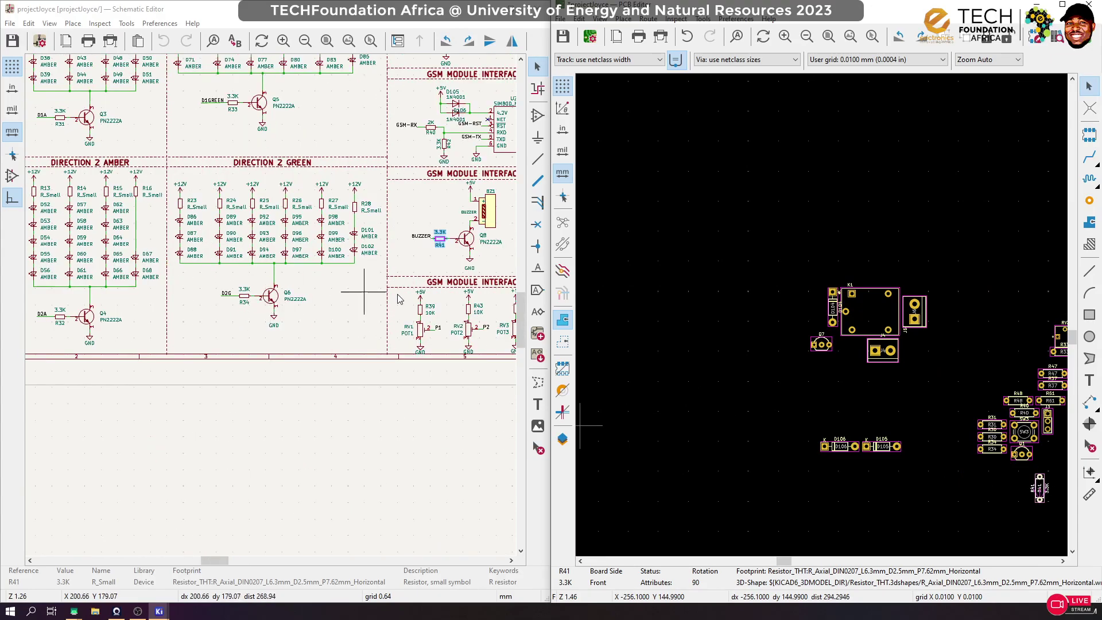
scroll(271, 165, "up", 8)
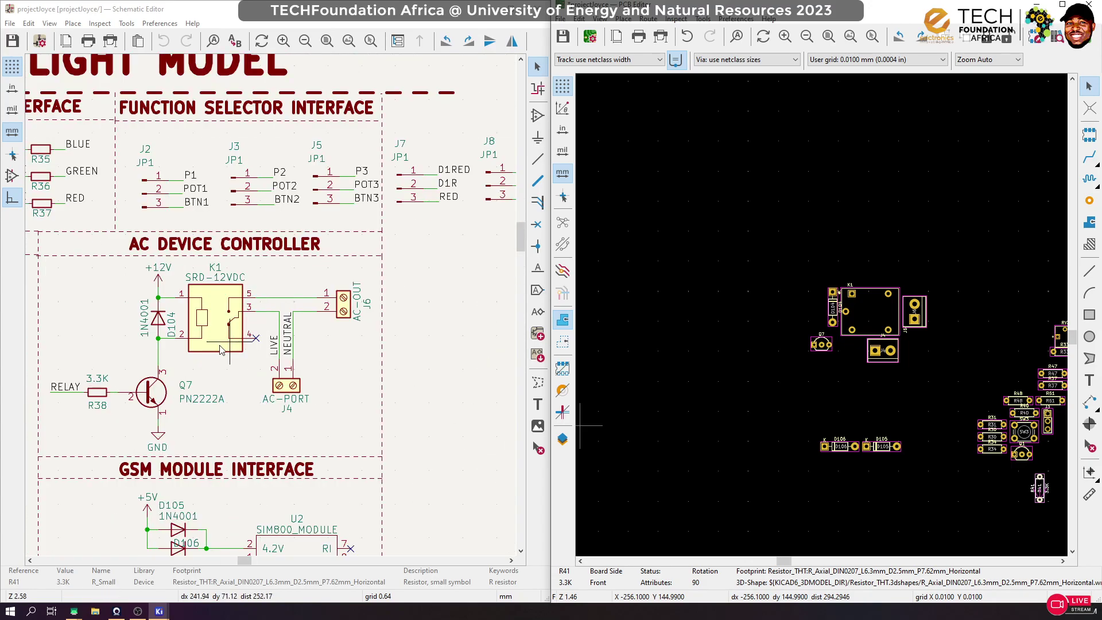
left_click(275, 319)
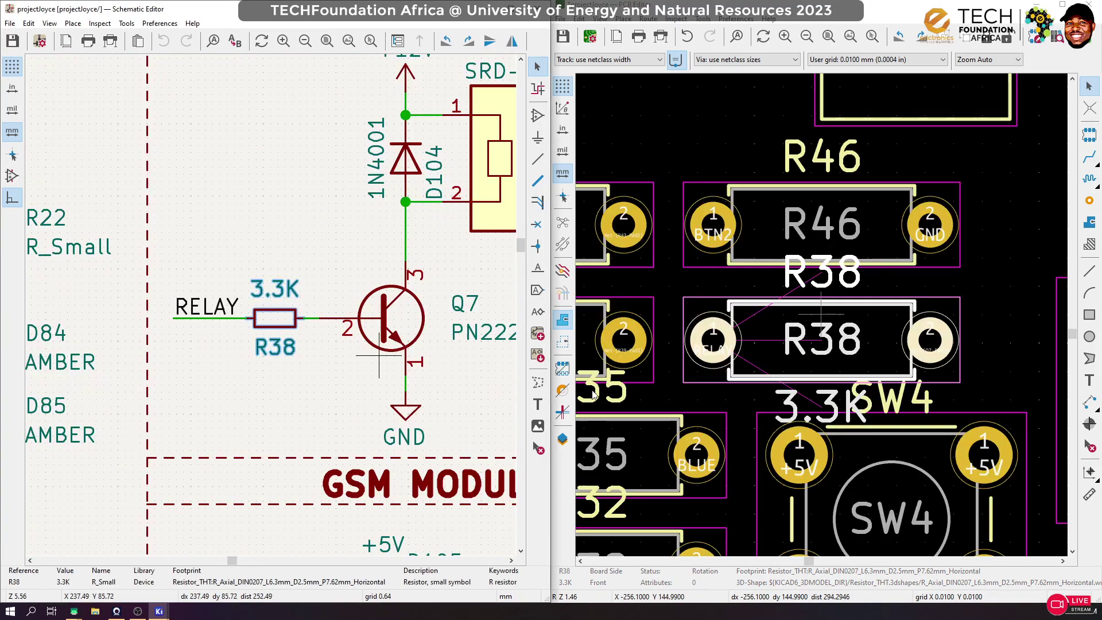
left_click(878, 353)
key("m")
scroll(821, 324, "down", 10)
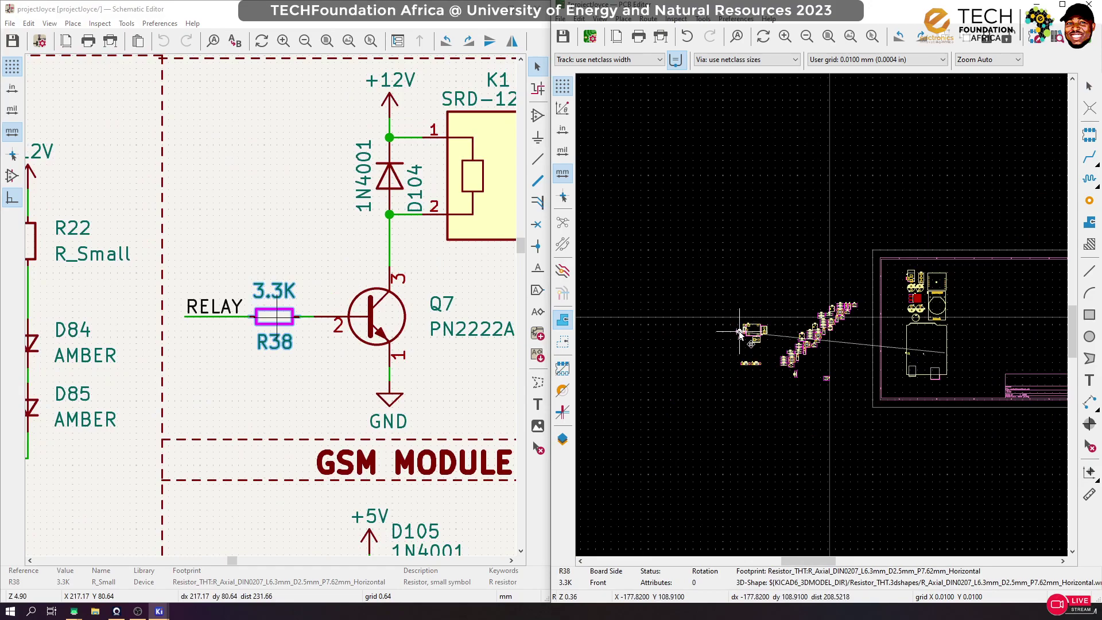
scroll(741, 322, "up", 10)
key("r")
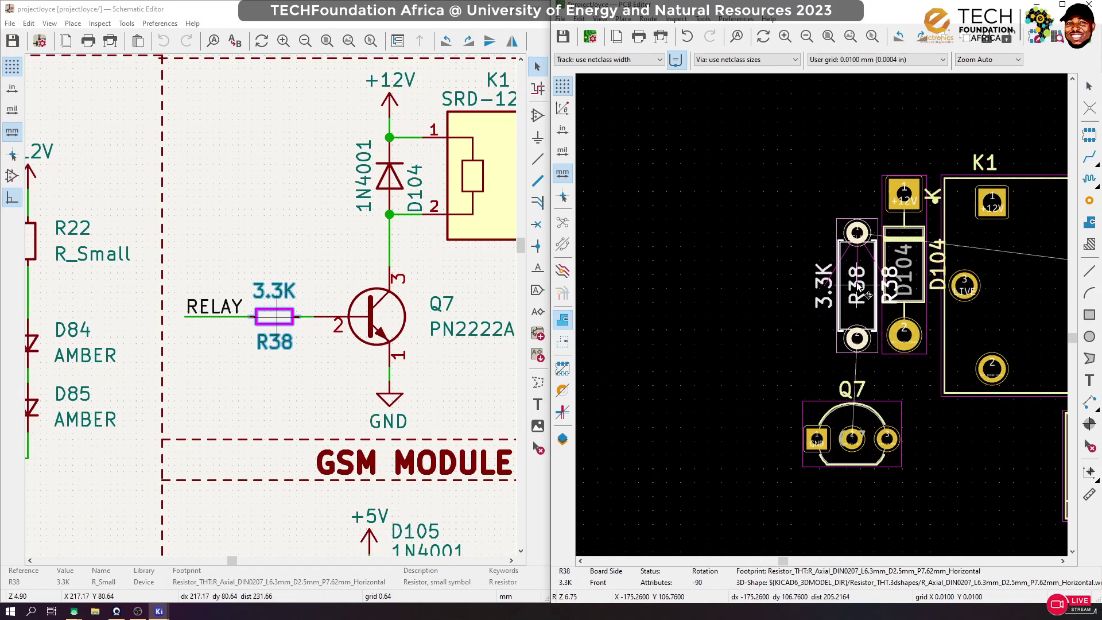
left_click(864, 299)
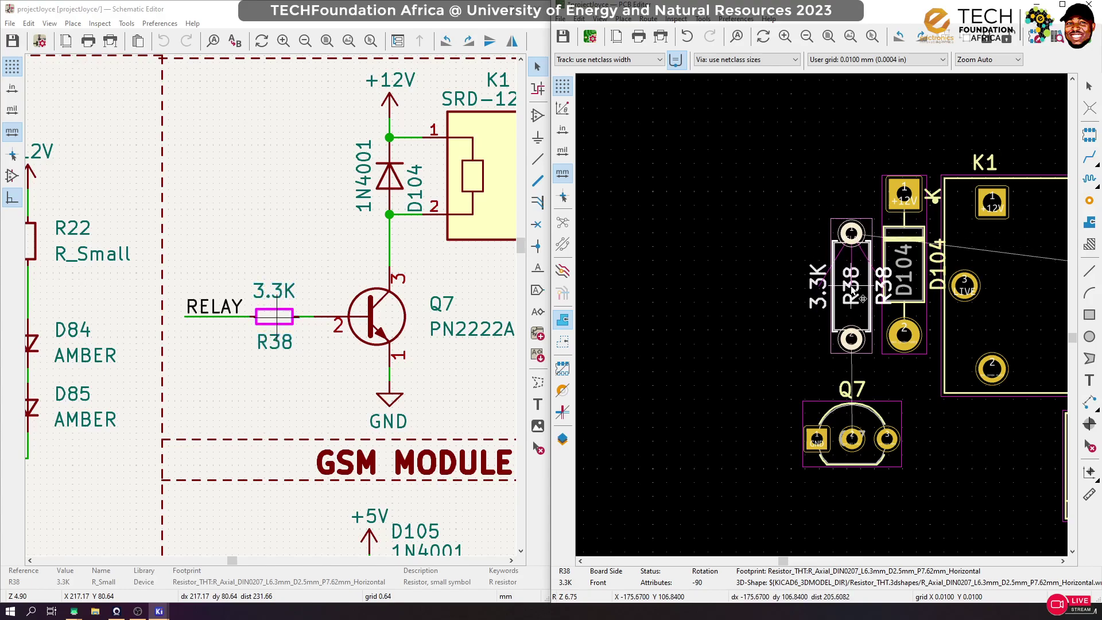
Move transistor Q7 up so it sits directly beneath resistor R38 and diode D104
left_click(884, 419)
key("m")
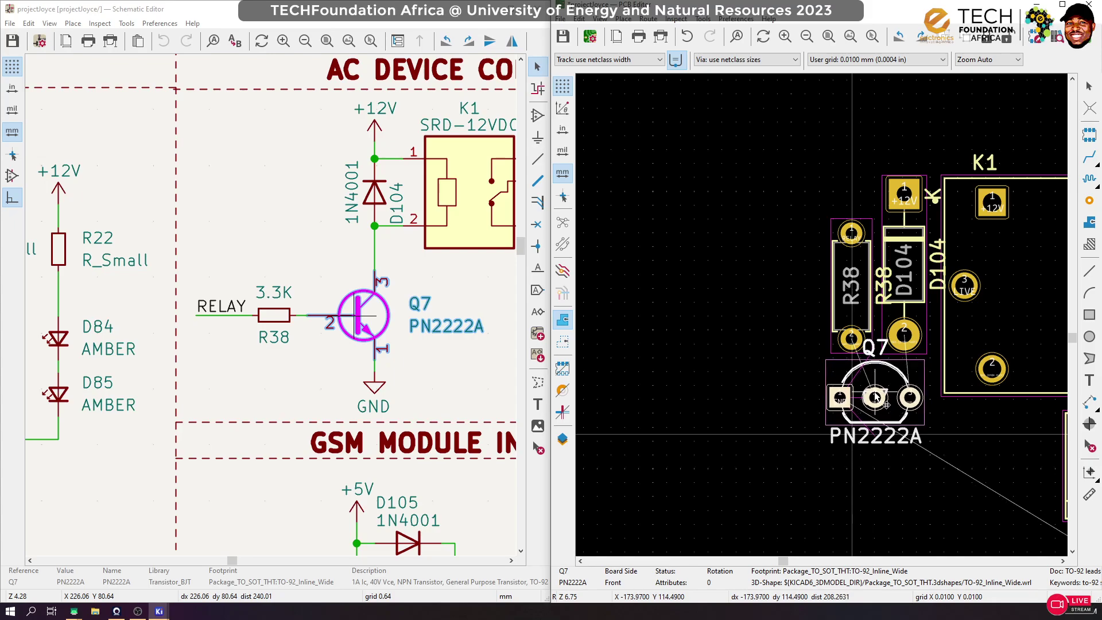
left_click(877, 397)
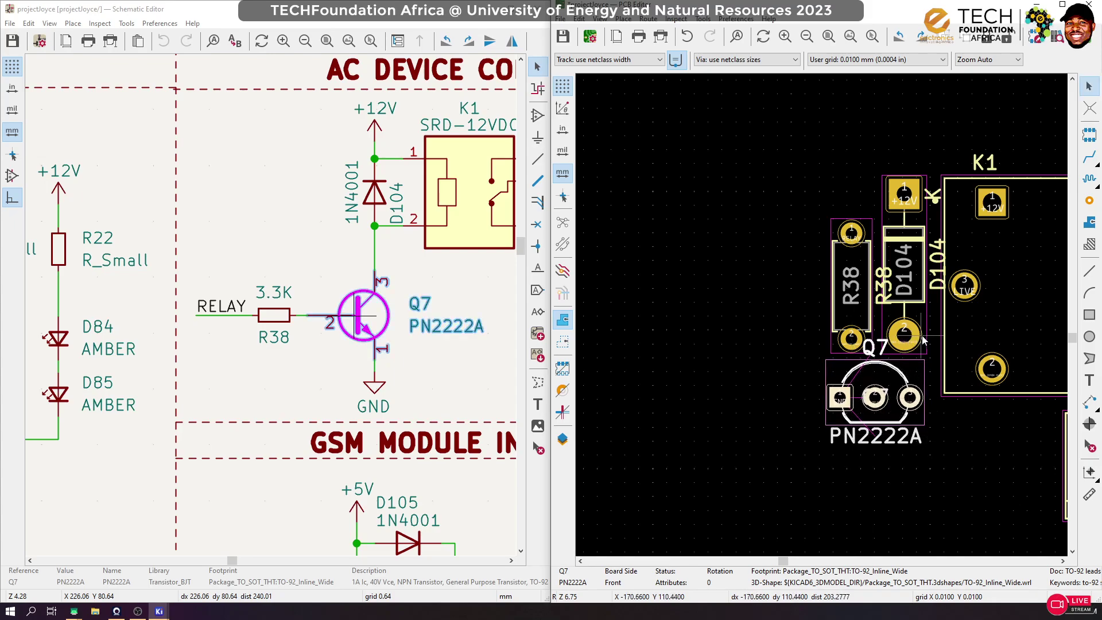
Shift R38, Q7 and D104 together upward and slightly away from relay K1, keeping their arrangement
left_click(872, 325)
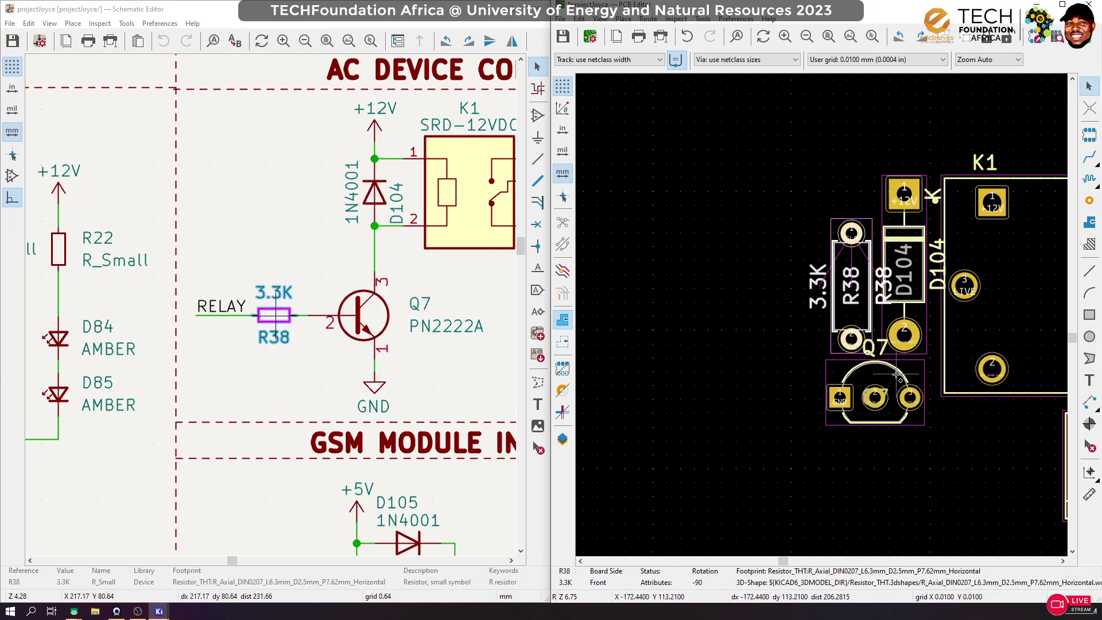
left_click(898, 375, "shift")
left_click(895, 316, "shift")
key("m")
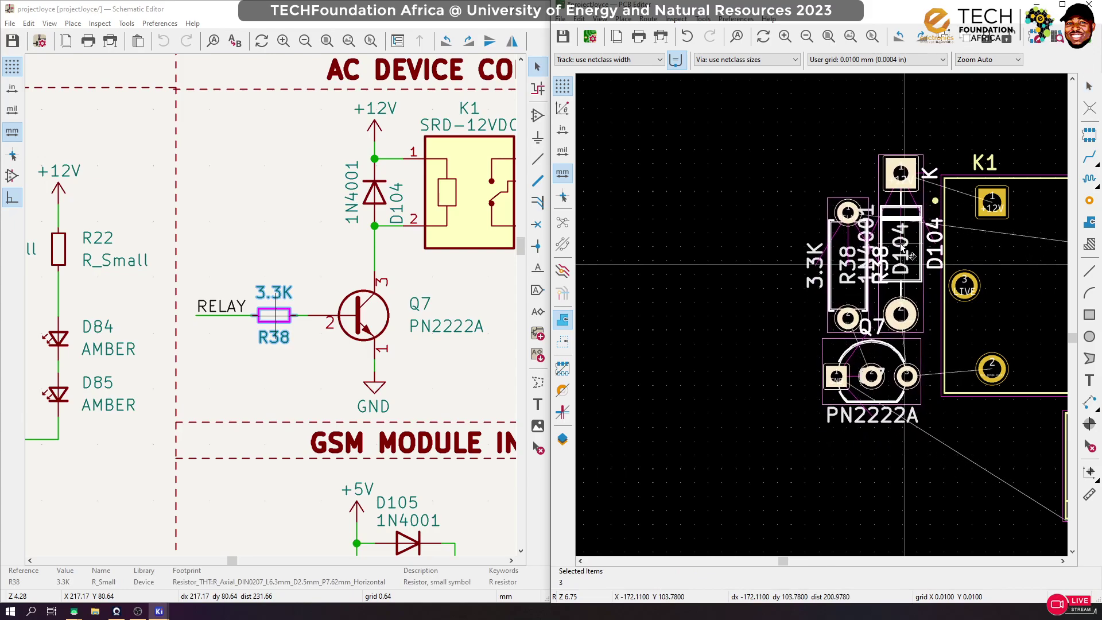
left_click(898, 248)
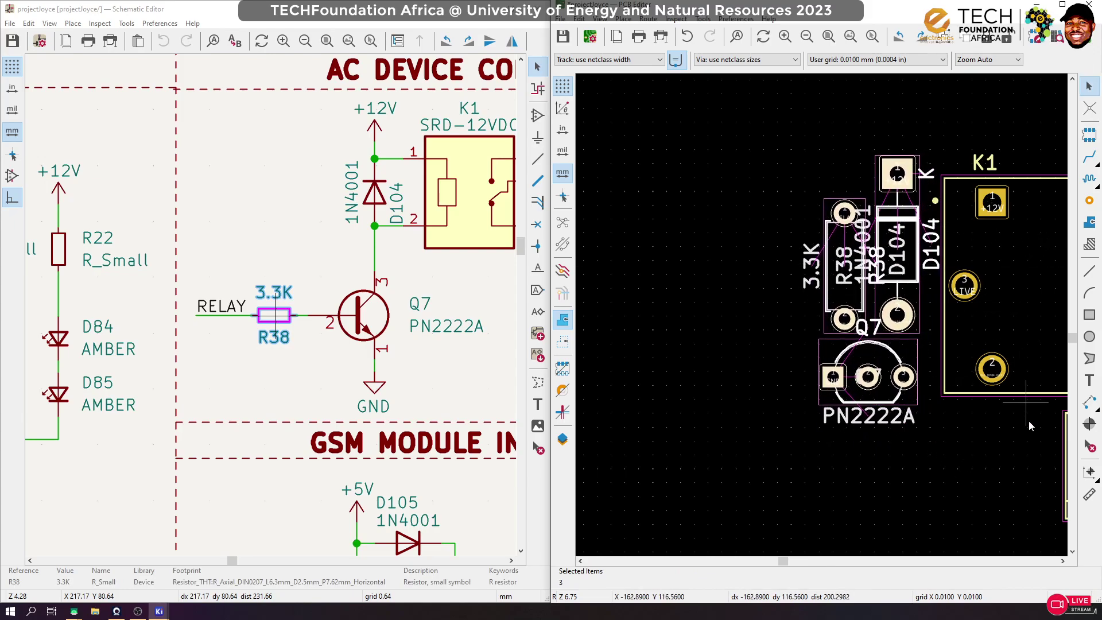
left_click(1028, 458)
Reposition the R38 and D104 reference labels to the left of the upper ends of their own parts
scroll(870, 270, "down", 1)
left_click(884, 267)
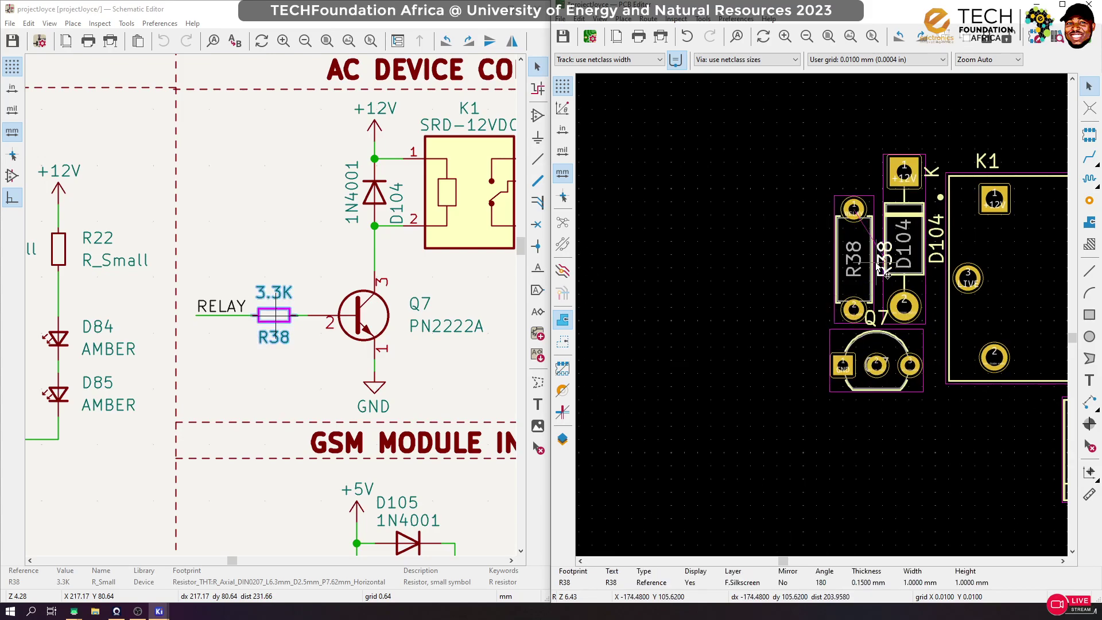
left_click_drag(889, 277, 834, 225)
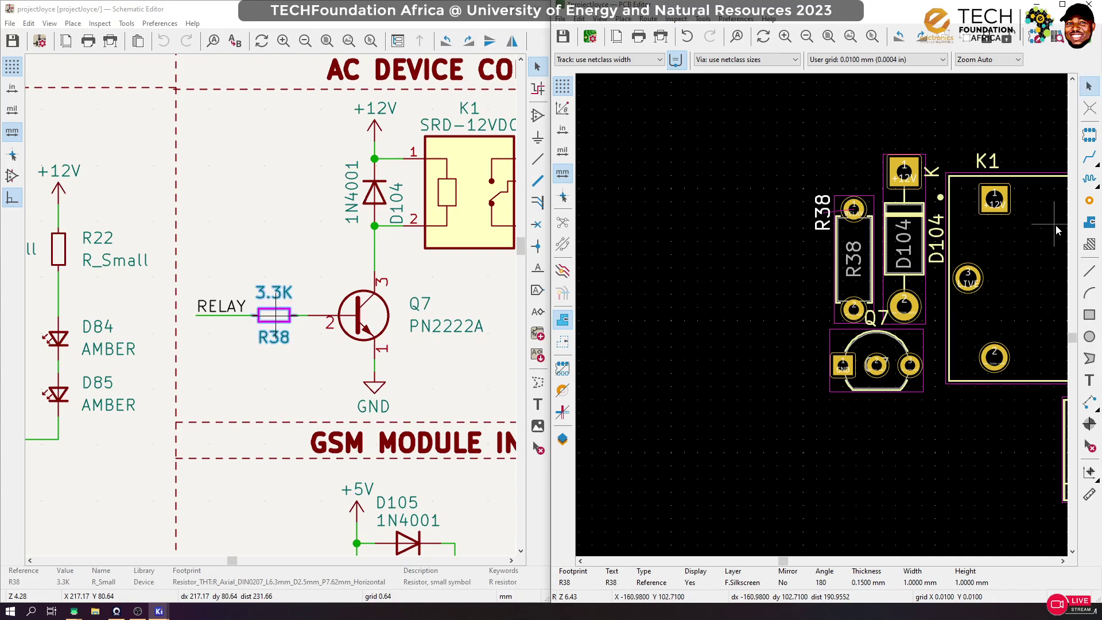
left_click(946, 240)
left_click_drag(946, 240, 869, 170)
left_click(939, 456)
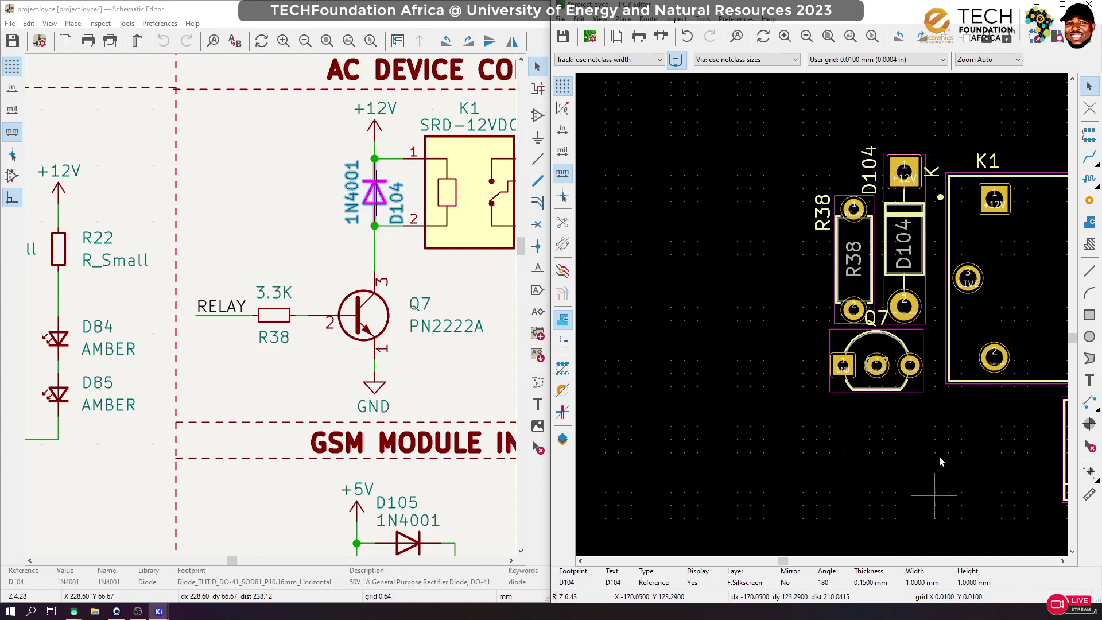
Move D104's K marking above its cathode pad and the Q7 reference label to the left of the transistor
left_click(939, 168)
left_click(947, 176)
key("m")
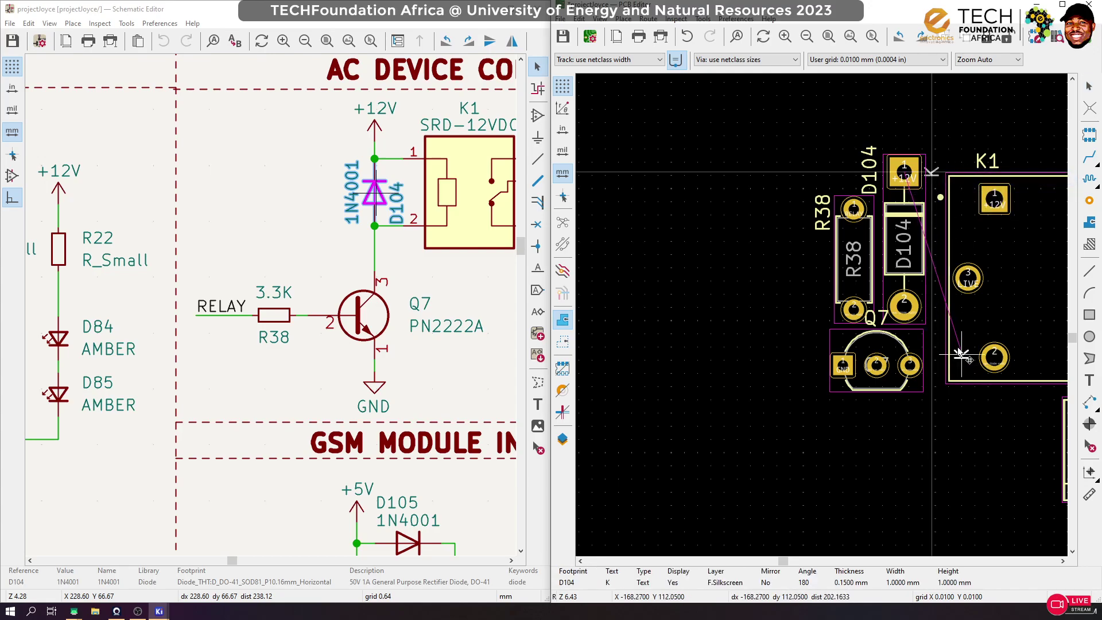
left_click(905, 142)
key("Escape")
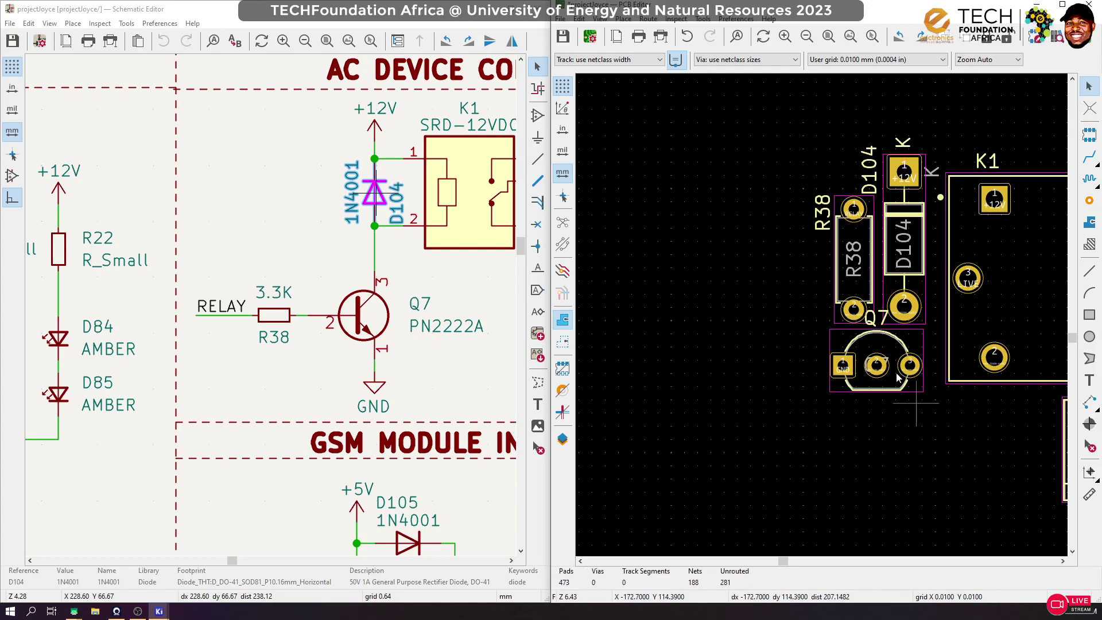
left_click(882, 316)
key("m")
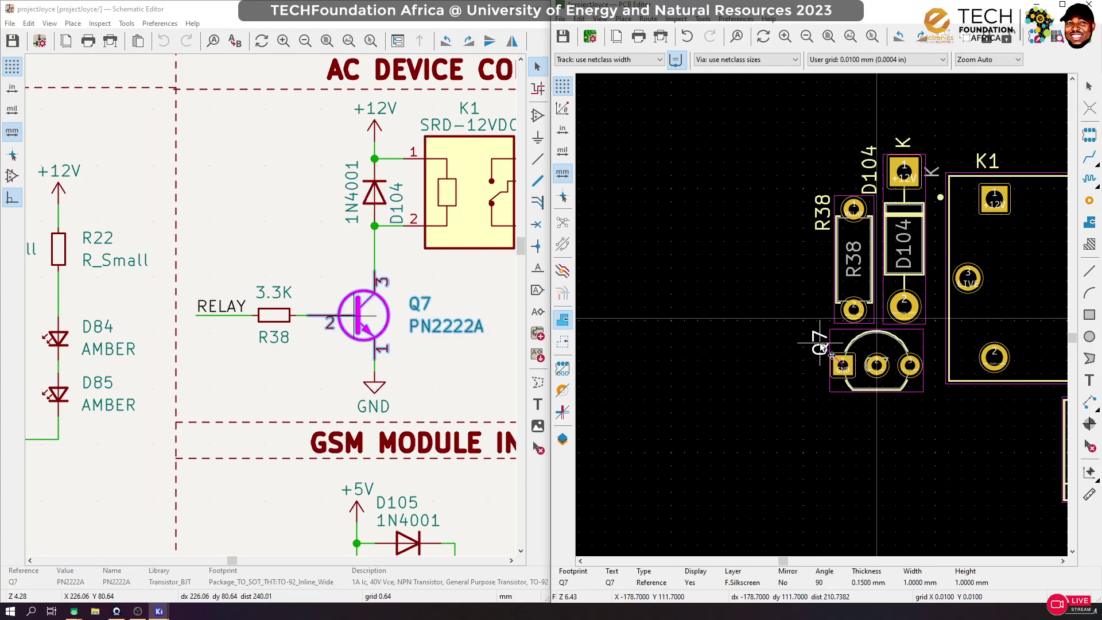
Group the relay circuit's six parts and place the group near the upper-right corner of the drawing sheet
scroll(822, 345, "down", 5)
left_click_drag(726, 240, 920, 356)
left_click(948, 36)
key("m")
scroll(832, 325, "down", 6)
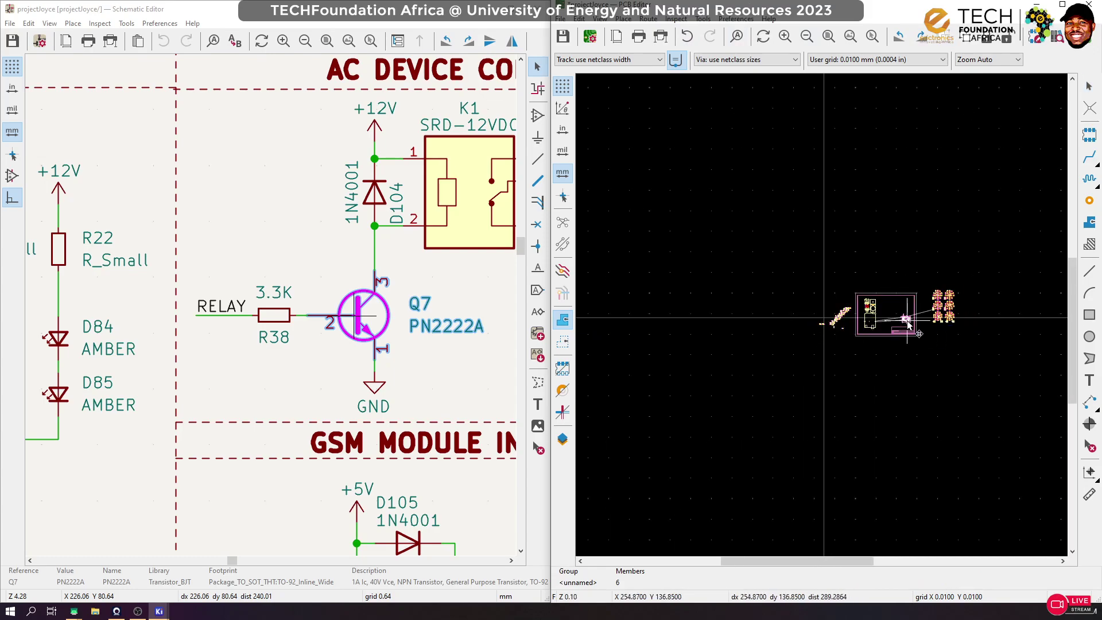
scroll(901, 308, "up", 4)
scroll(804, 319, "up", 3)
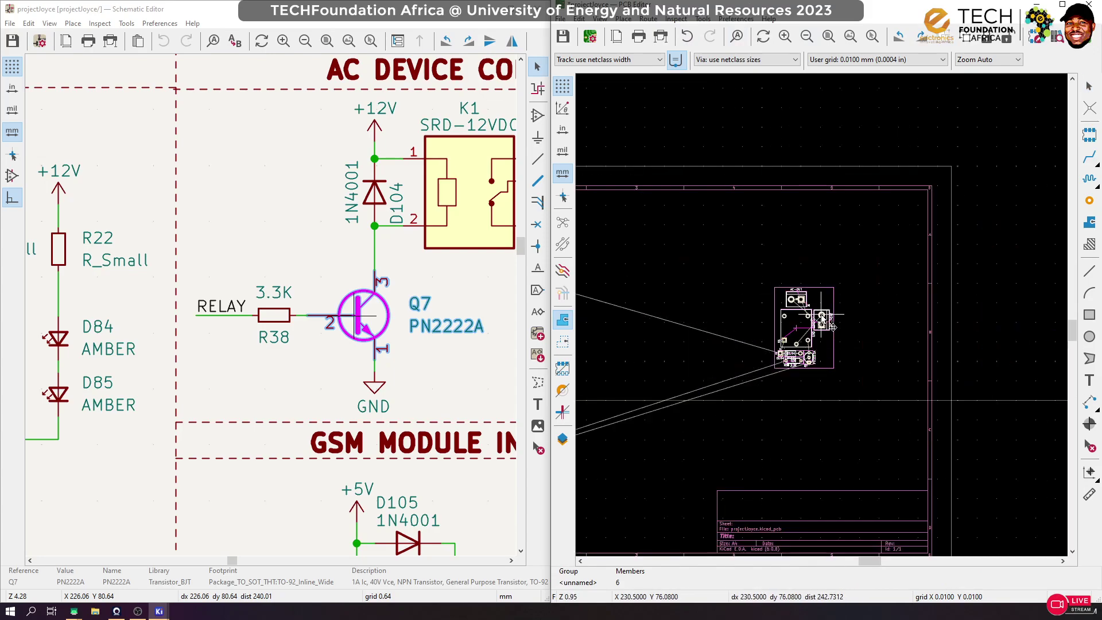
scroll(812, 326, "down", 6)
scroll(812, 326, "up", 3)
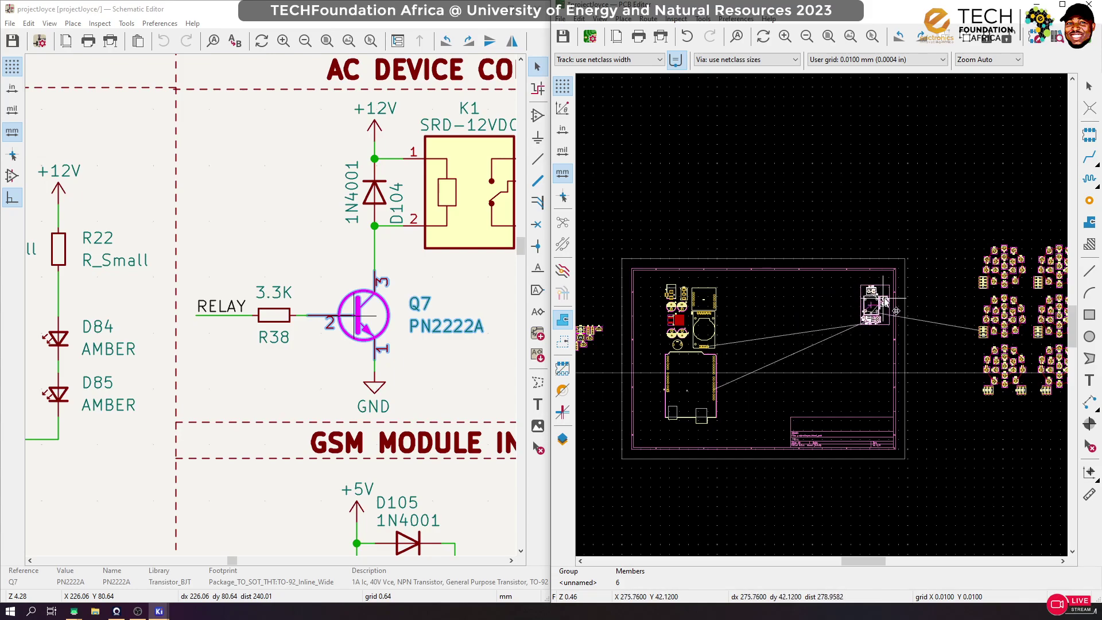
left_click(883, 306)
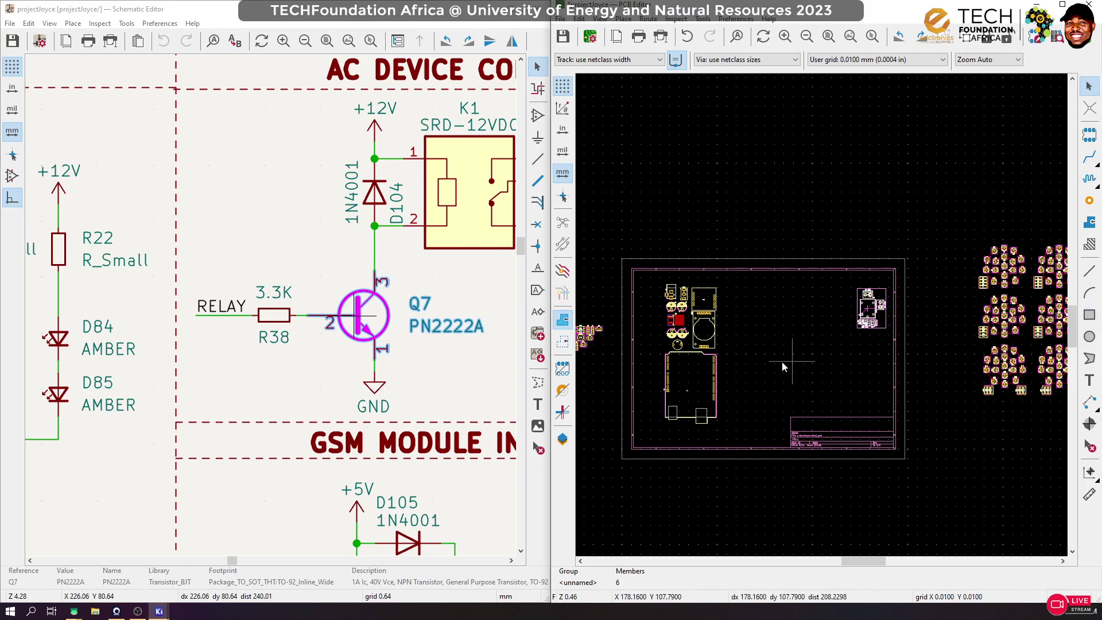
Look over the remaining unplaced parts and the schematic's circuit blocks, and examine the GSM Module Interface circuit
scroll(775, 337, "down", 1)
middle_click_drag(646, 370, 822, 317)
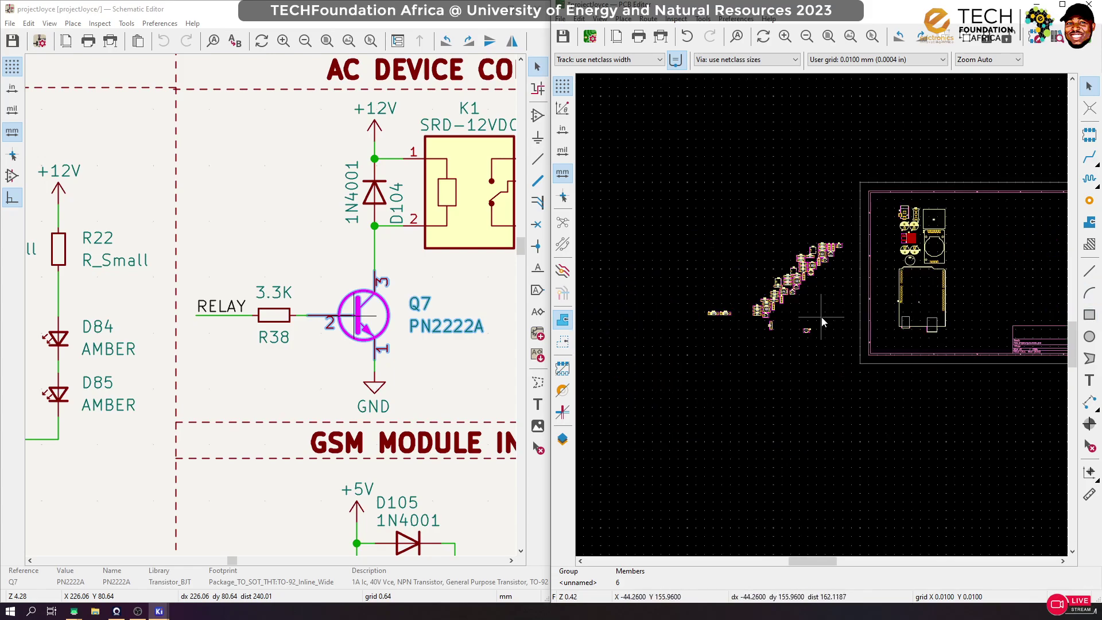
scroll(466, 314, "down", 6)
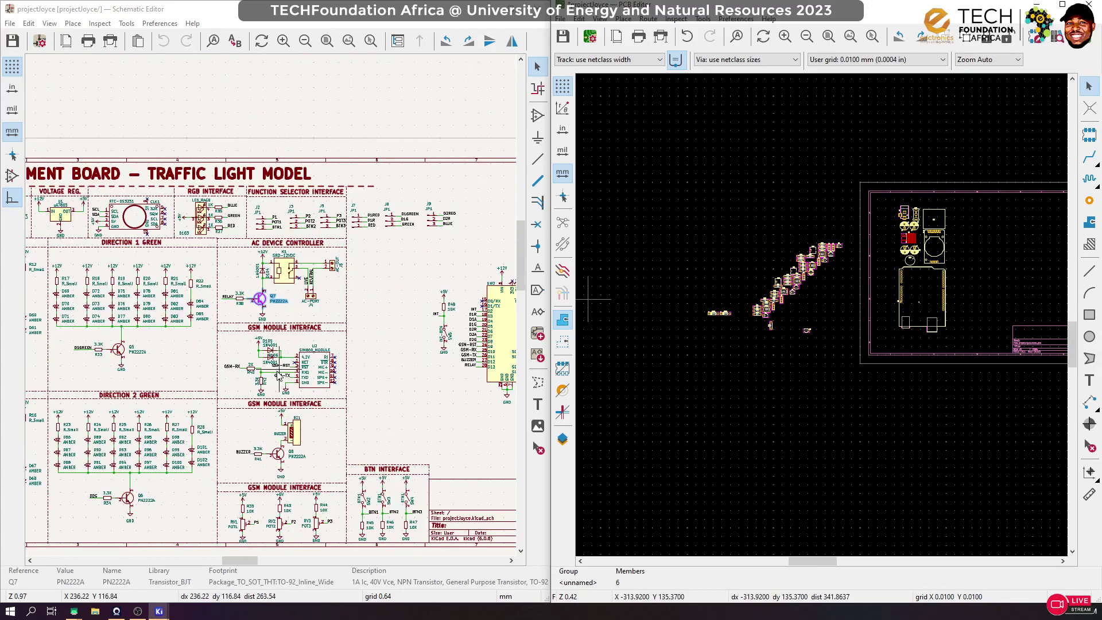
scroll(355, 299, "down", 2)
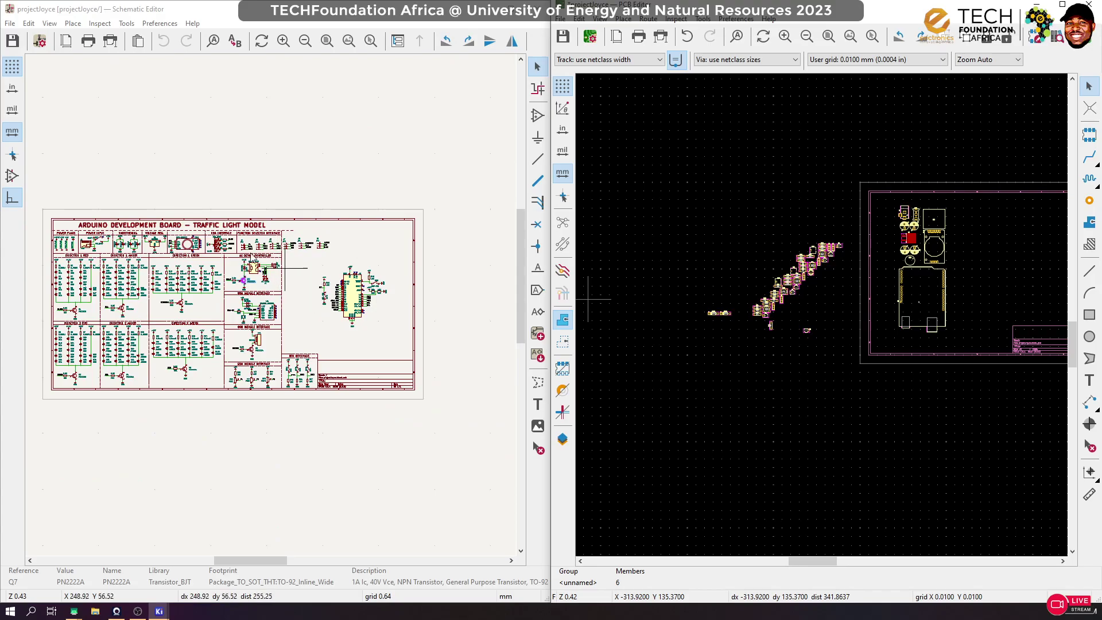
scroll(198, 245, "up", 4)
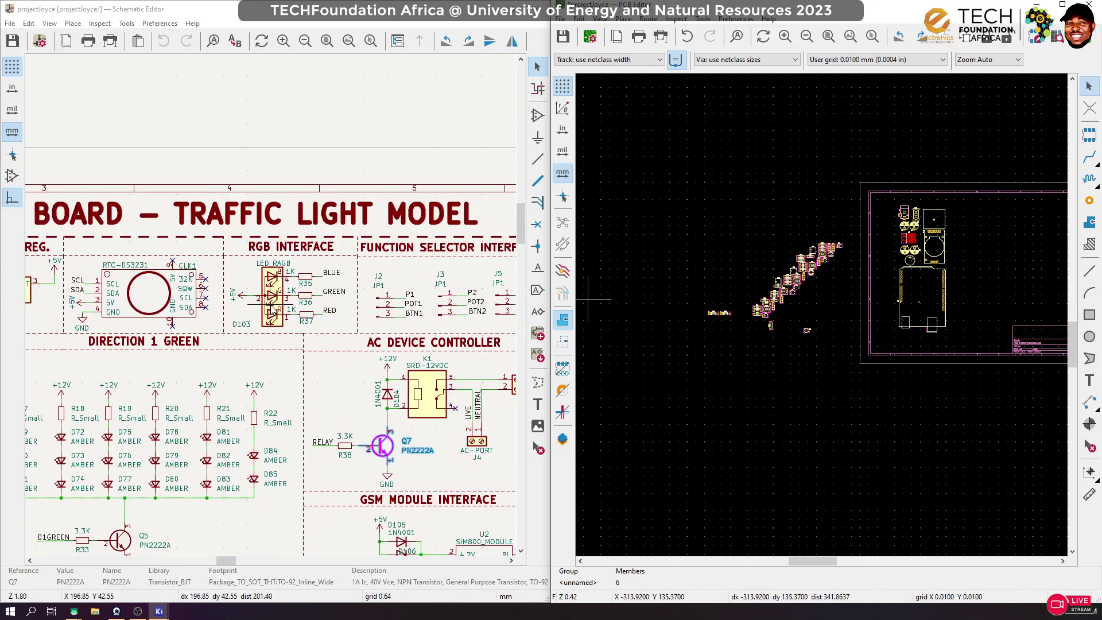
scroll(291, 309, "down", 2)
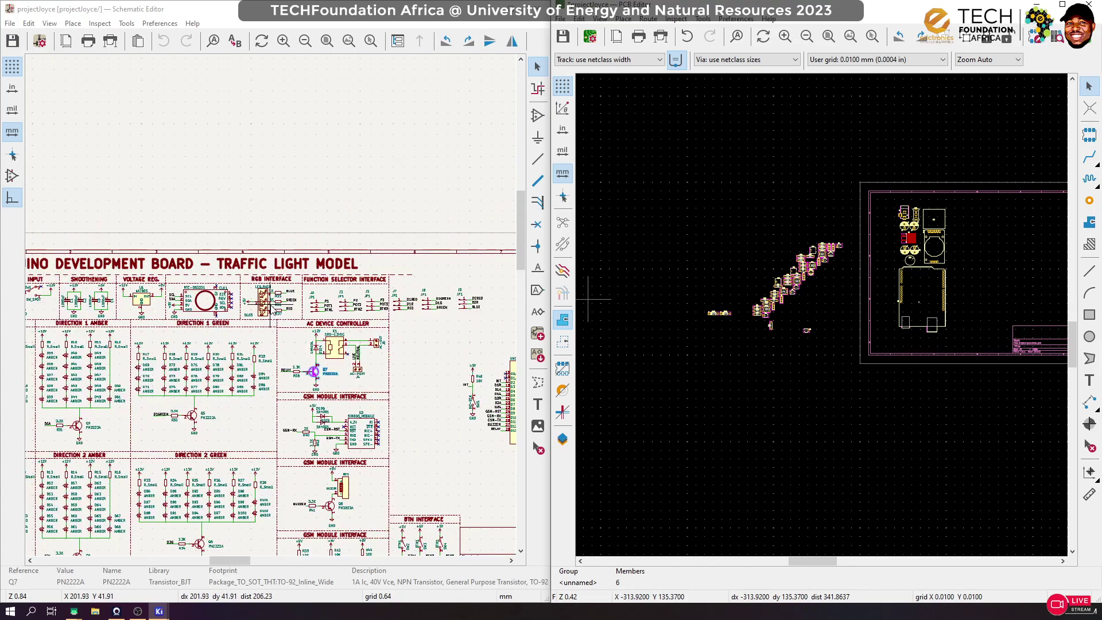
left_click_drag(343, 329, 348, 365)
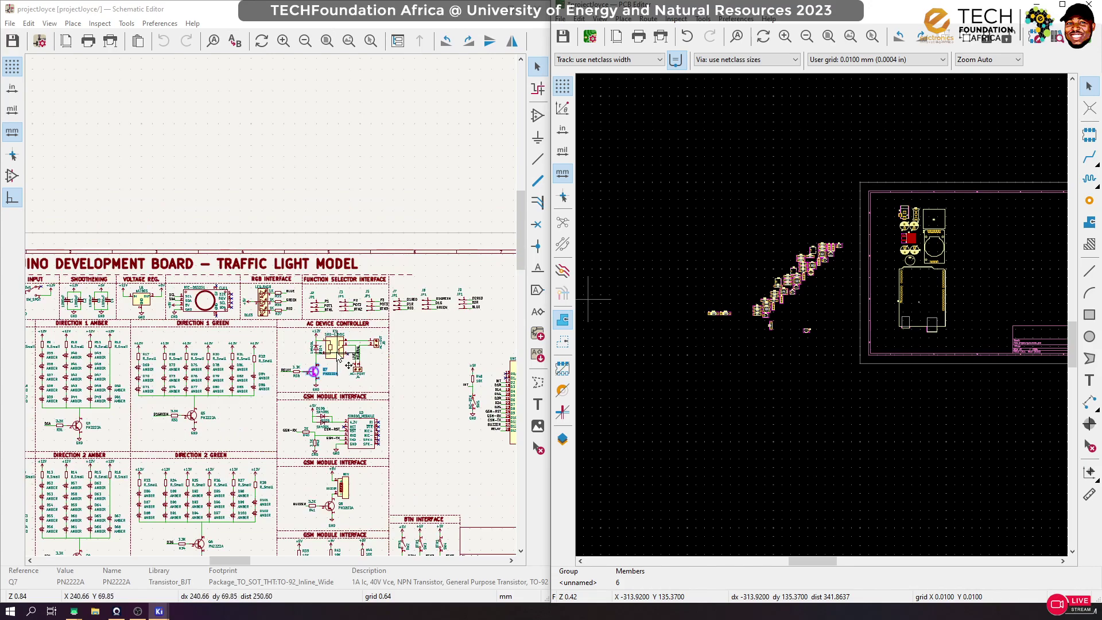
scroll(351, 428, "up", 4)
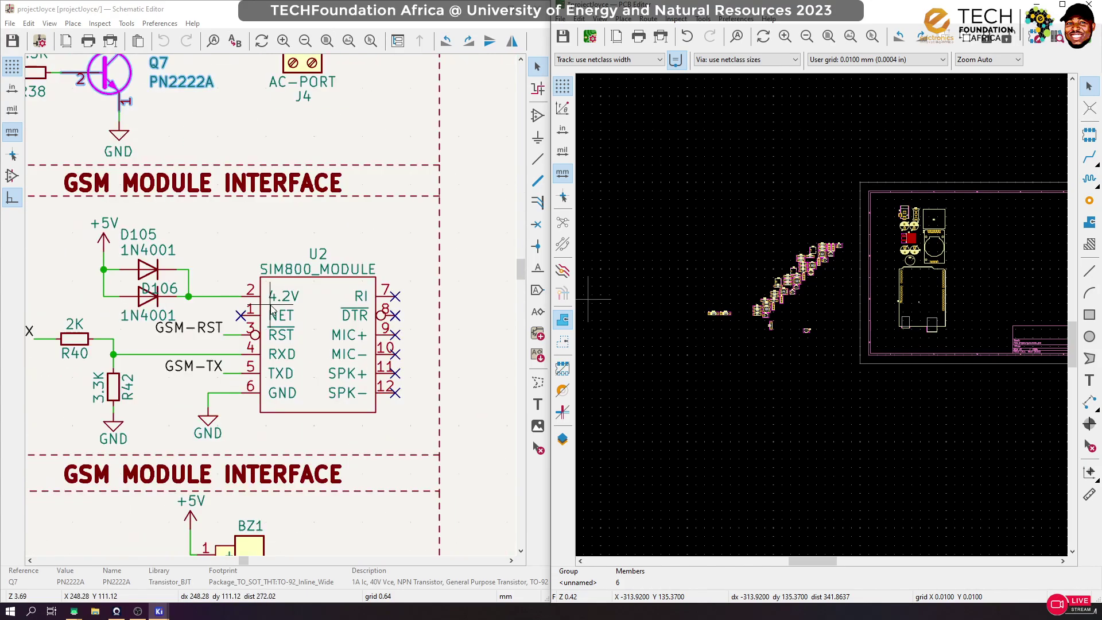
scroll(259, 315, "down", 1)
Find diode D105 from the GSM Module Interface schematic and place it at -90 degrees inside U2's outline, beside the six-pin row
left_click(167, 267)
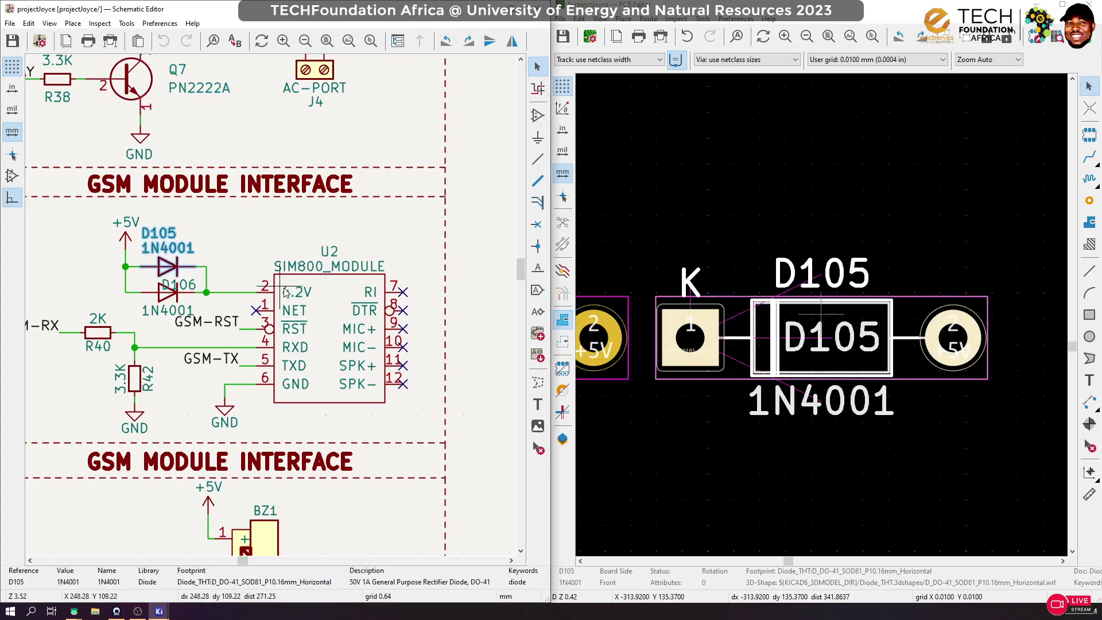
scroll(906, 345, "down", 10)
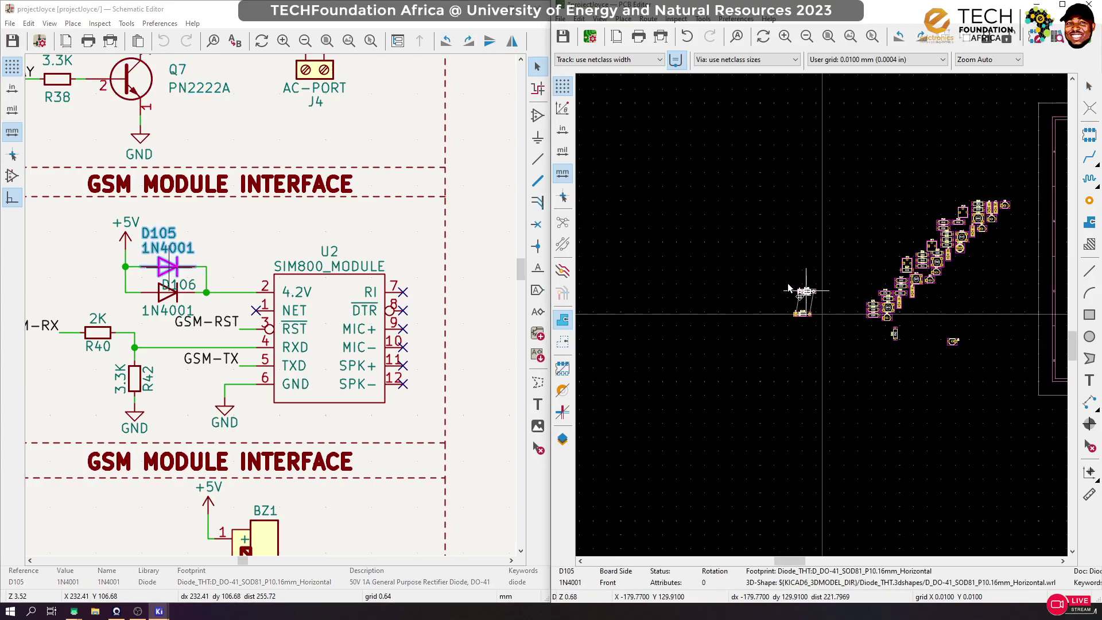
scroll(862, 310, "up", 8)
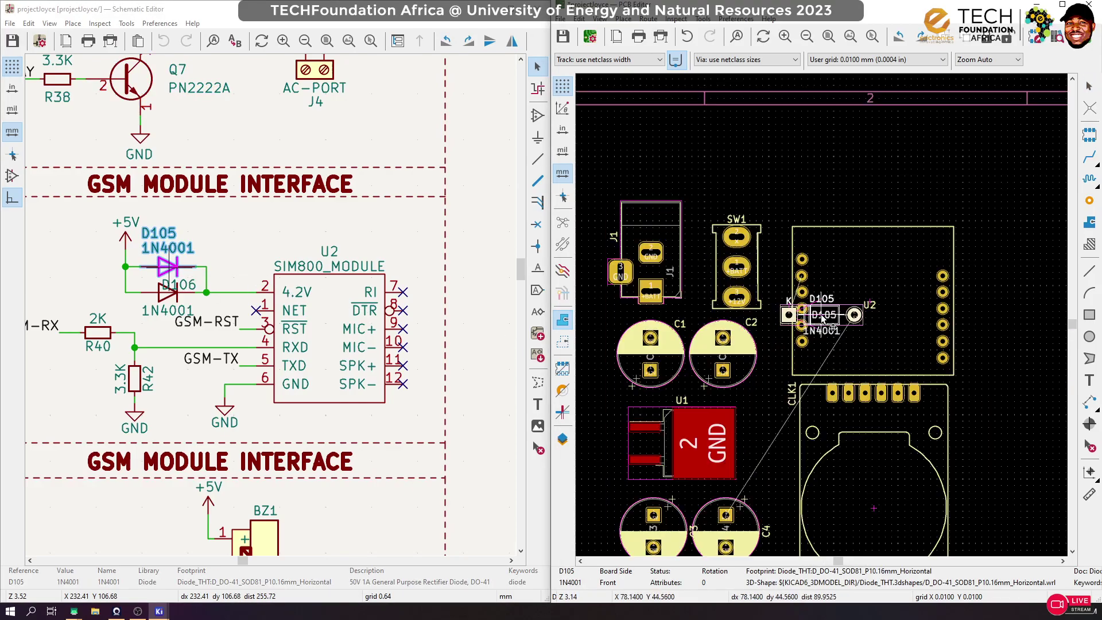
key("r")
key("r")
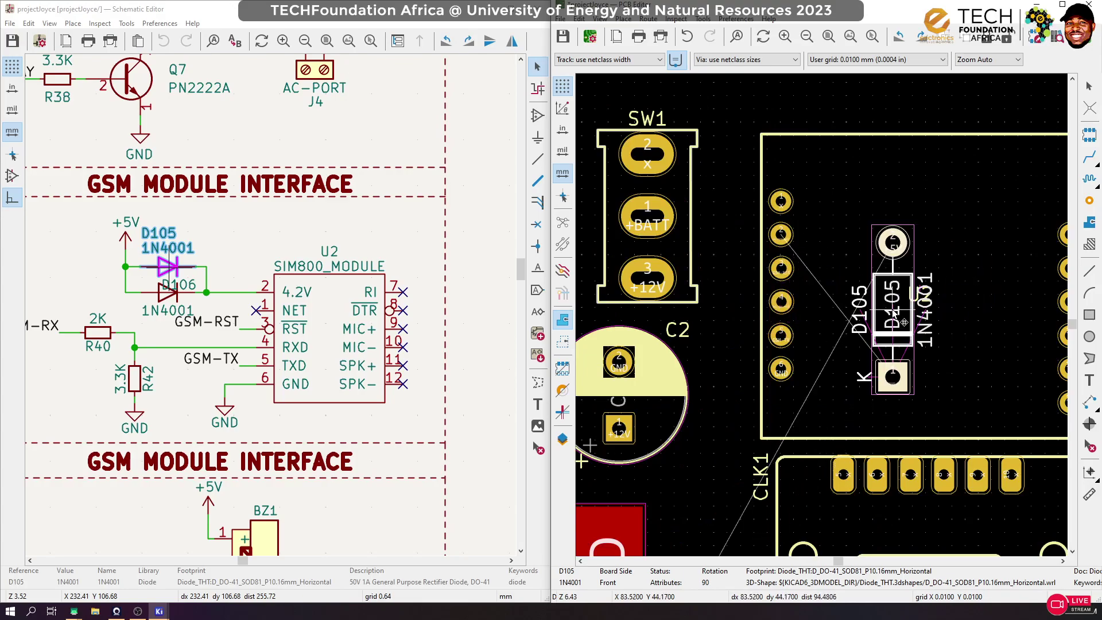
key("r")
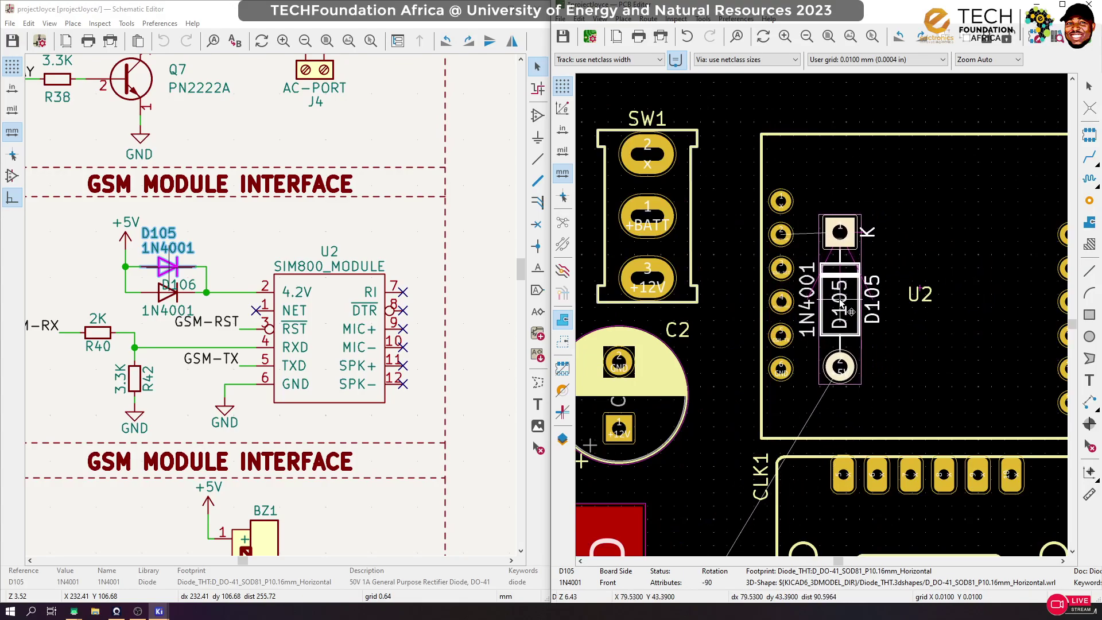
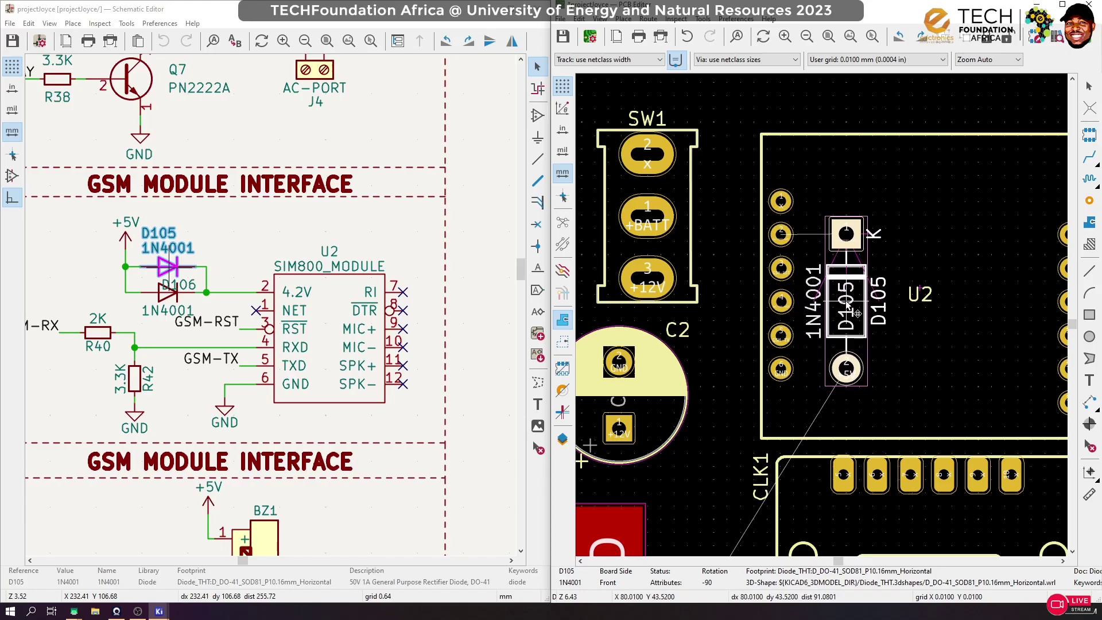
left_click(845, 309)
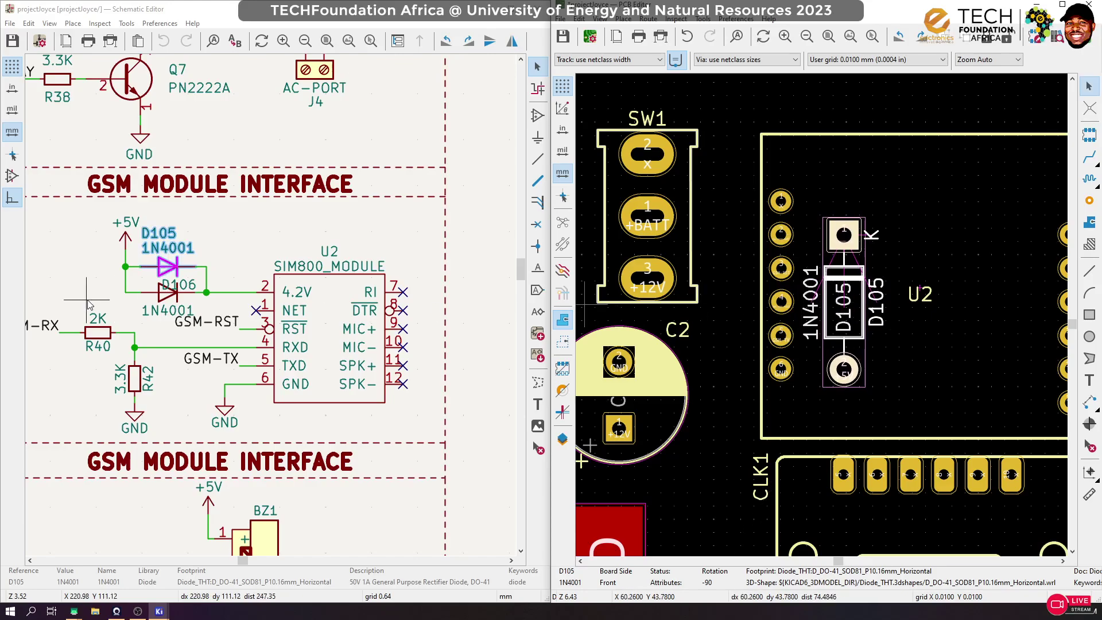
Find diode D106 from the schematic and place it at -90 degrees inside U2's outline, parallel to D105 on its right
left_click(161, 296)
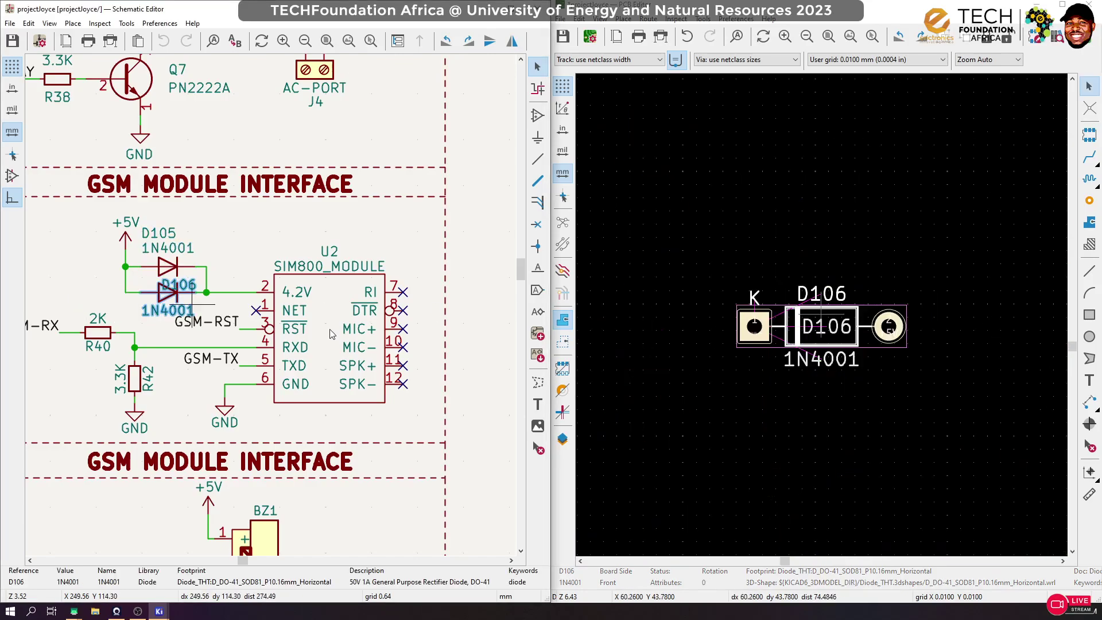
key("m")
scroll(814, 340, "down", 5)
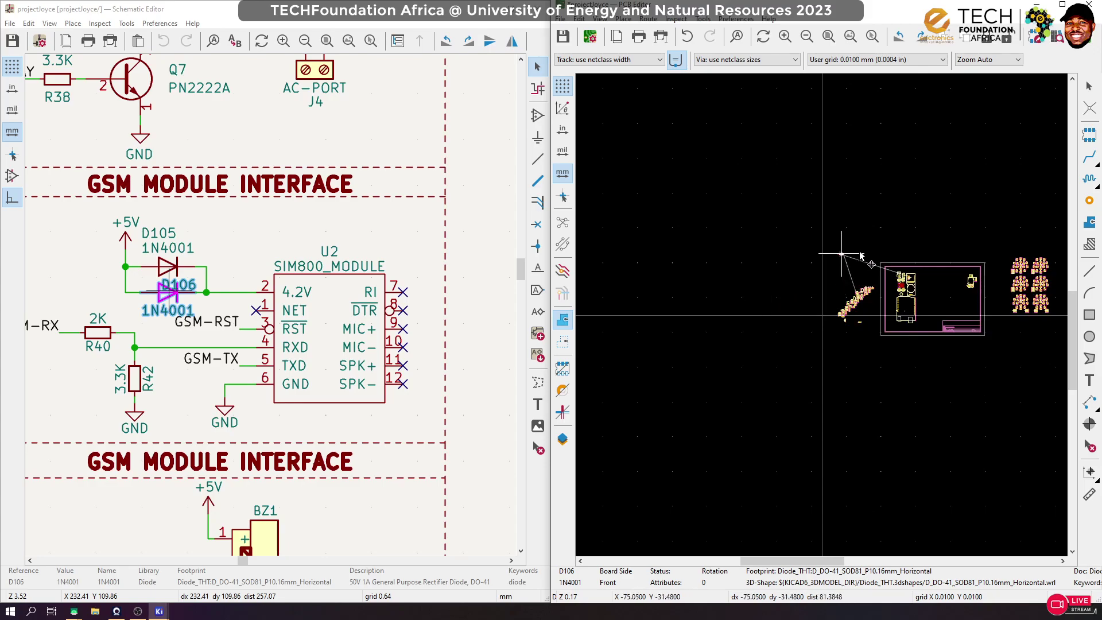
scroll(925, 333, "up", 5)
key("r")
key("r")
key("r")
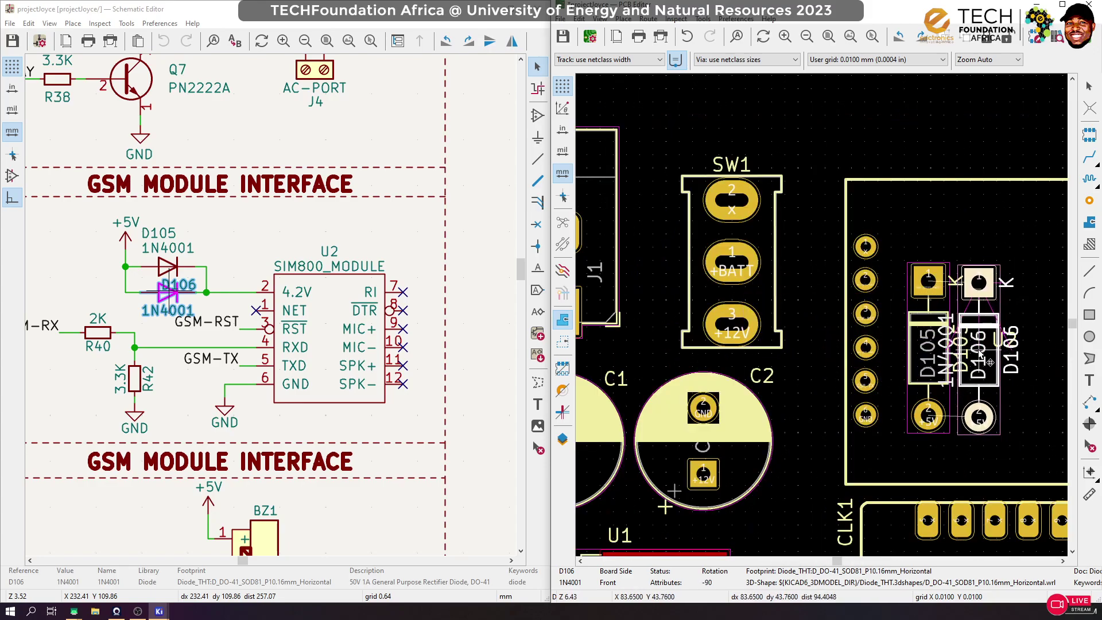
left_click(989, 360)
Move the D105 reference label out from between the two diodes to the left side of D105
scroll(976, 344, "up", 4)
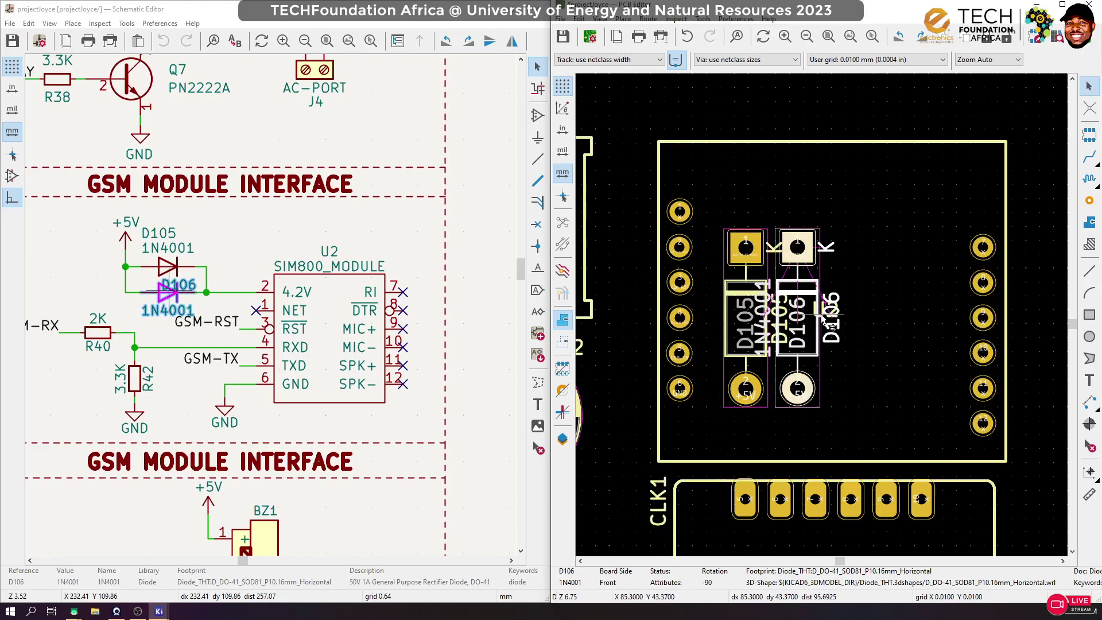
left_click(708, 326)
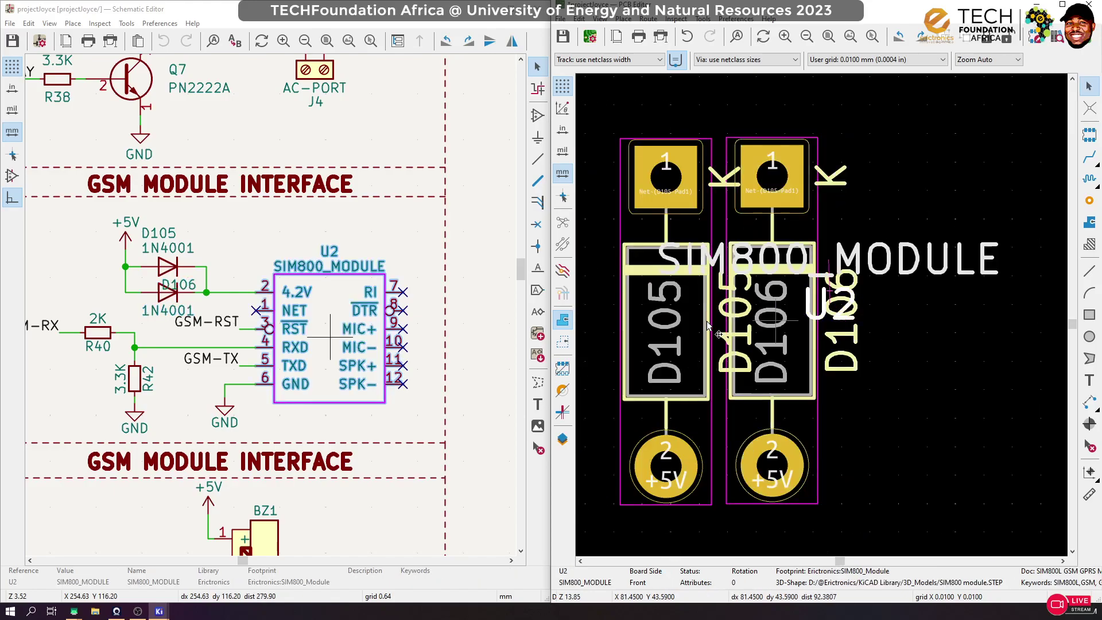
left_click(743, 338)
left_click_drag(745, 338, 607, 340)
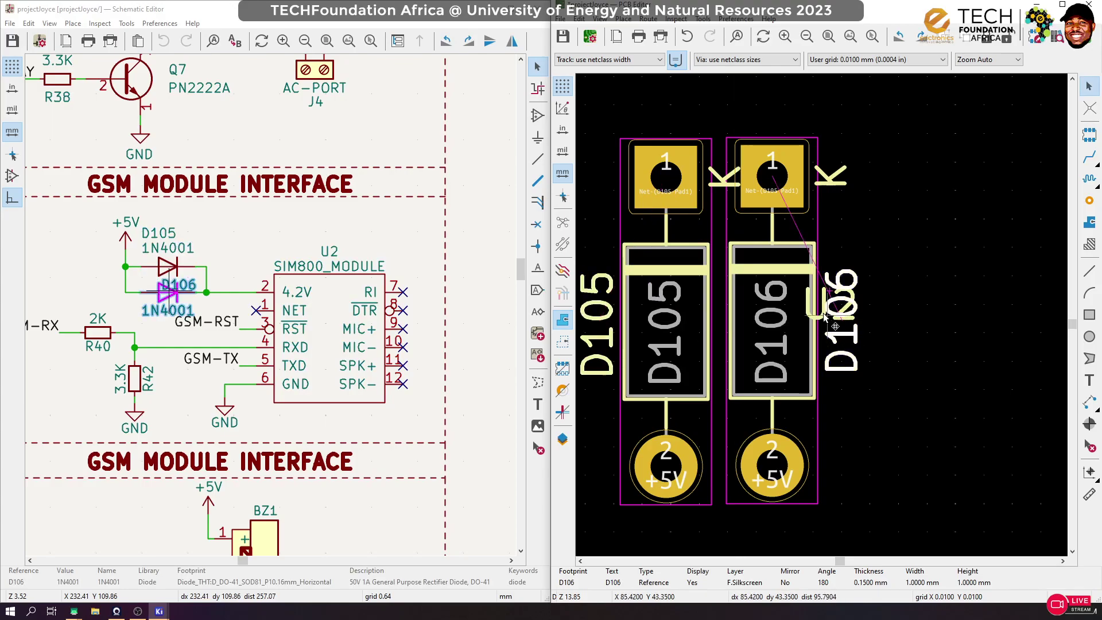
Place the D106 reference label upright along the right side of D106
left_click_drag(848, 313, 741, 262)
scroll(827, 315, "down", 6)
left_click(956, 368)
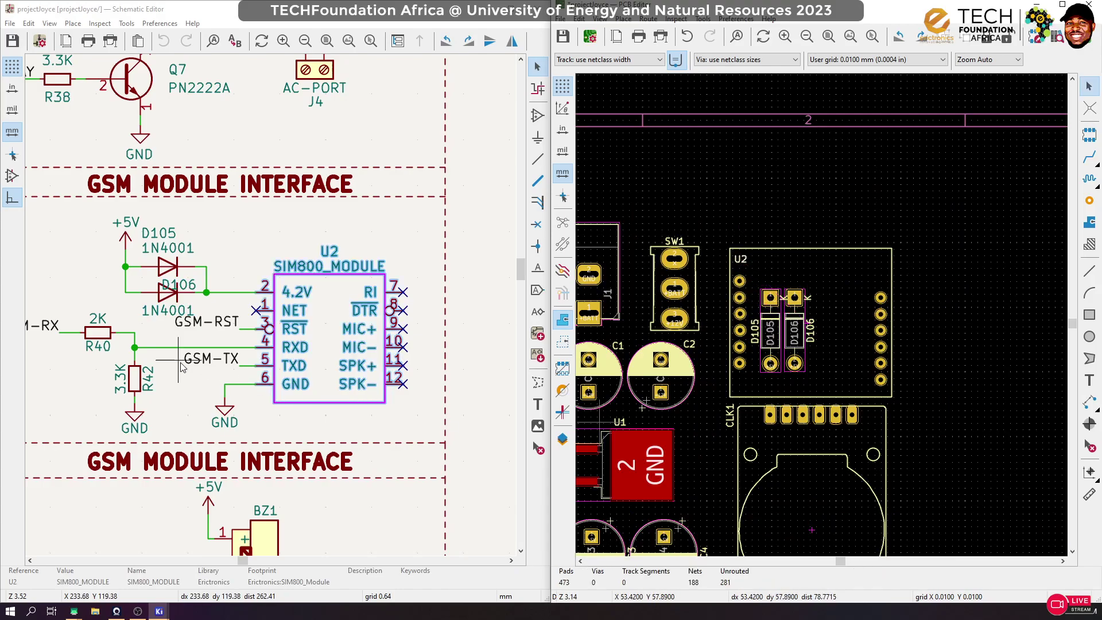
Find resistor R40 from the GSM Module Interface schematic and place it at 90 degrees inside U2's outline, right of D106
scroll(165, 361, "down", 1)
left_click(208, 303)
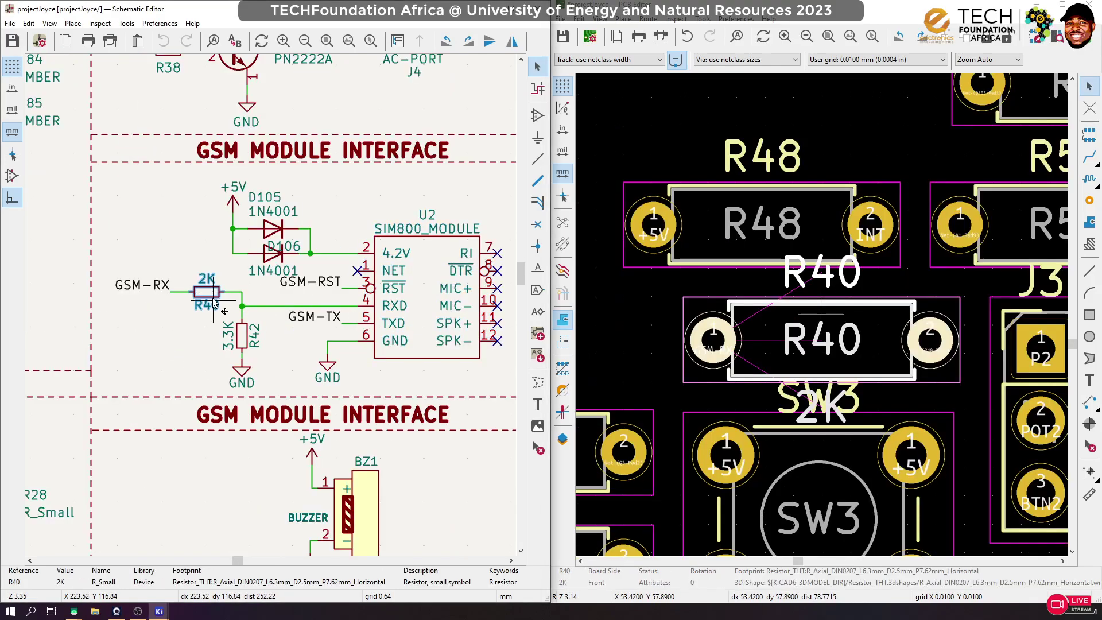
left_click(821, 319)
scroll(832, 326, "down", 6)
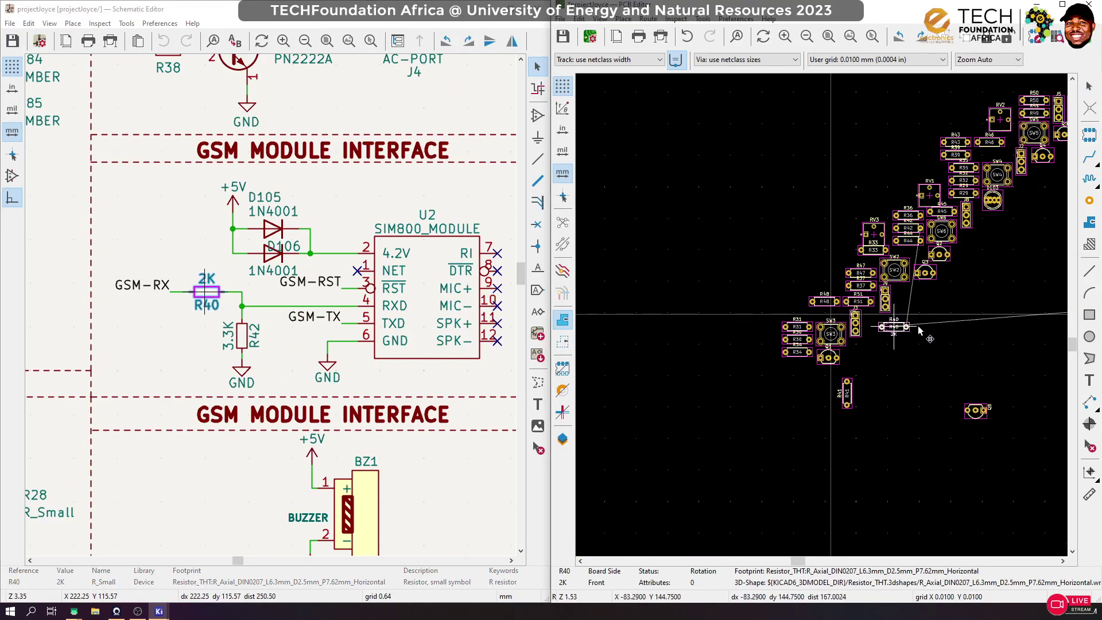
scroll(822, 318, "up", 4)
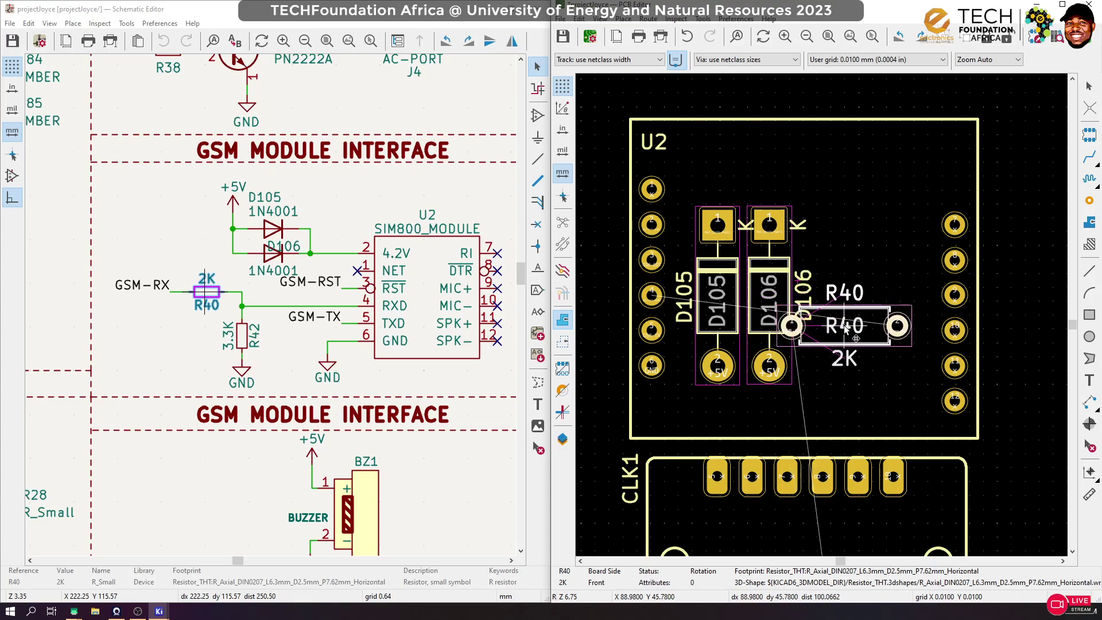
key("r")
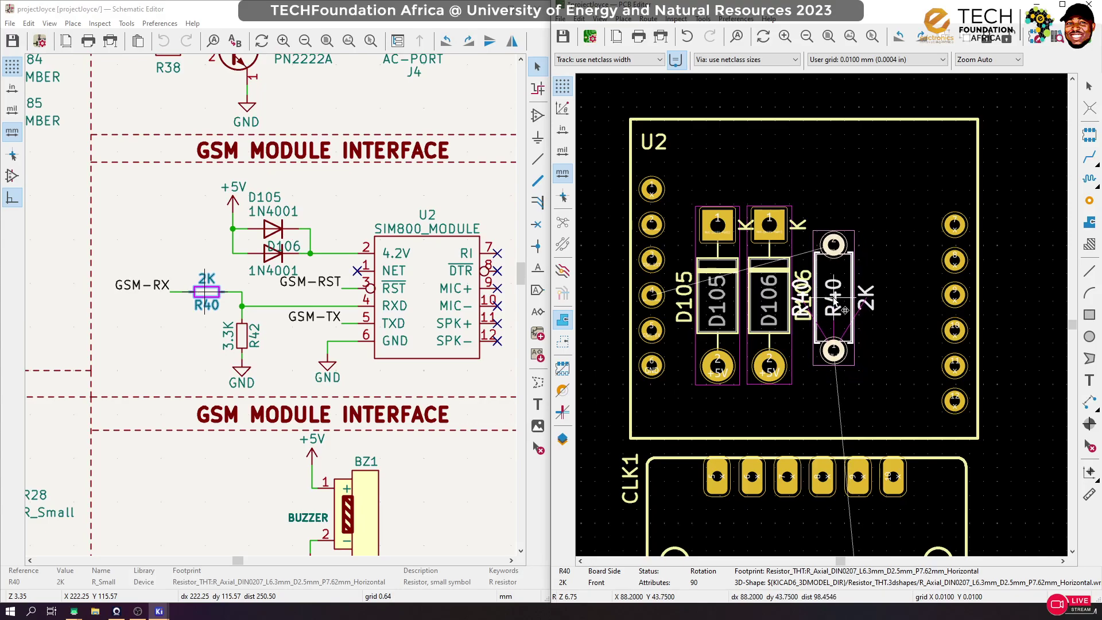
left_click(847, 307)
left_click(918, 298)
Move the R40 reference label off the D106 label to just below R40, turned to read horizontally
left_click(806, 311)
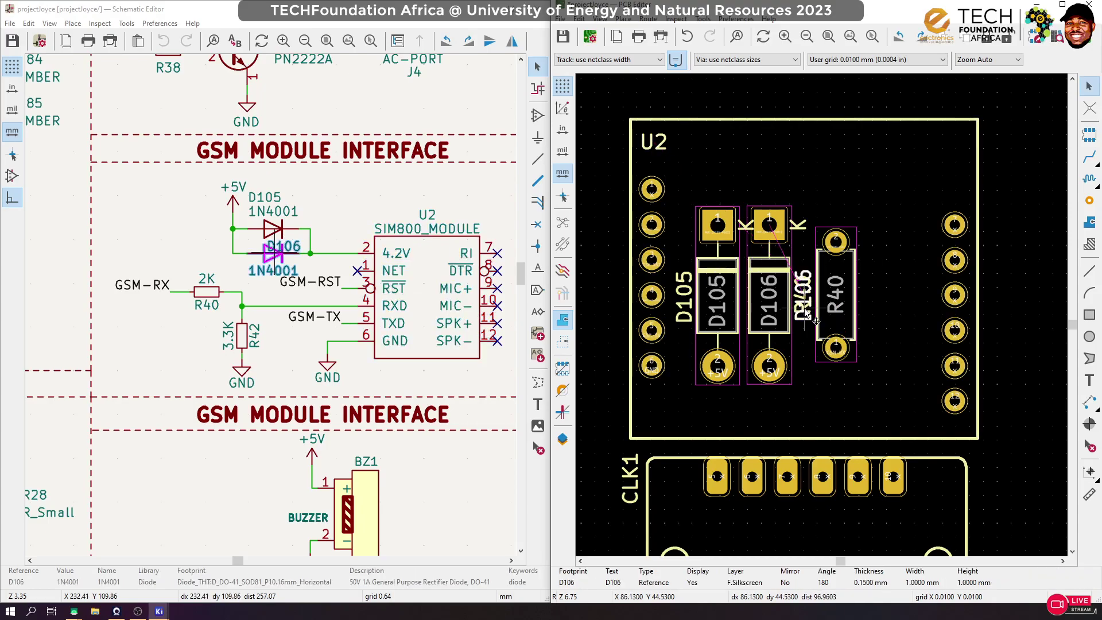
left_click(806, 302)
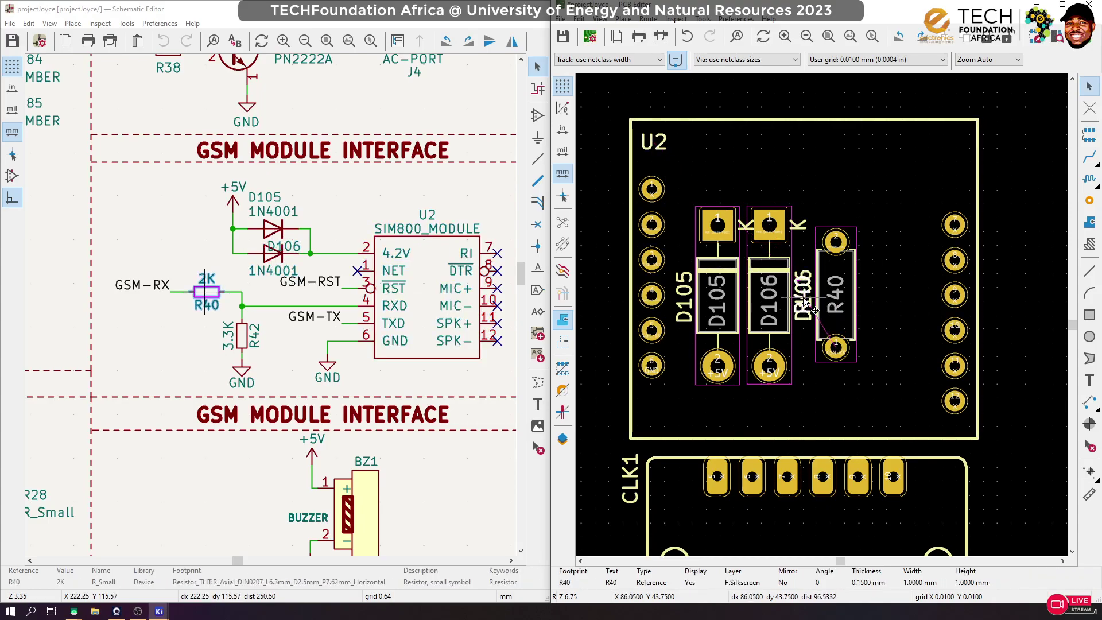
key("m")
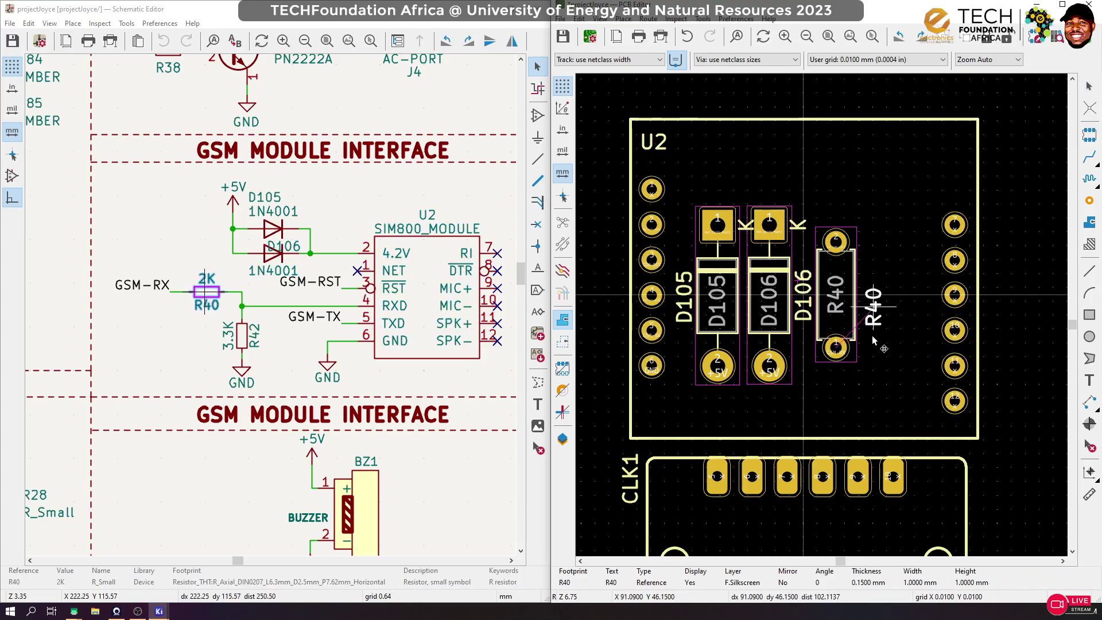
key("r")
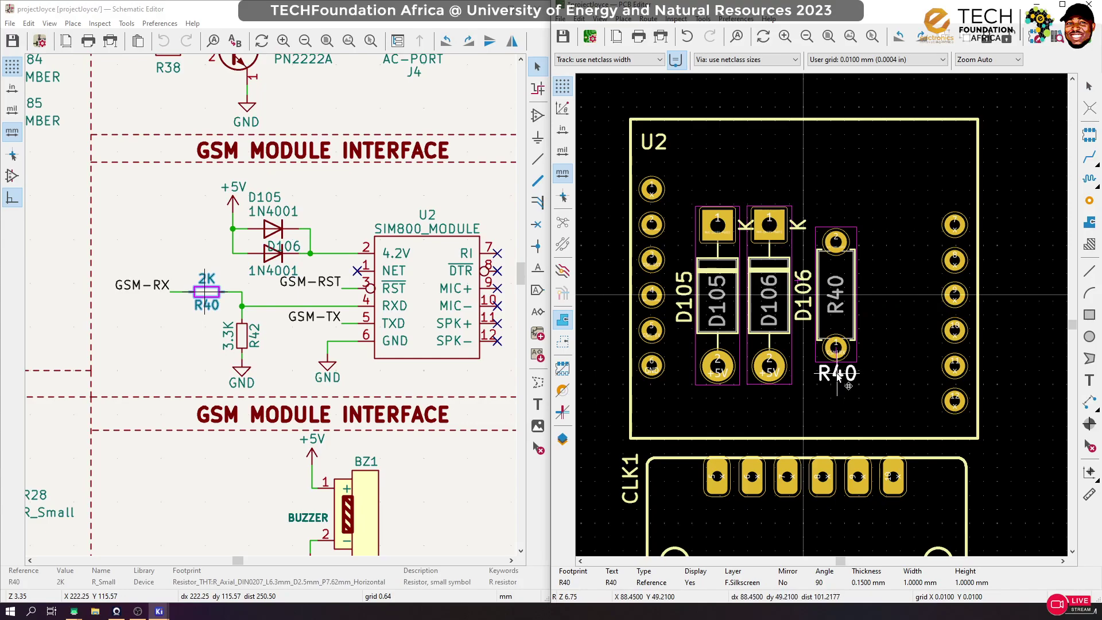
left_click(838, 374)
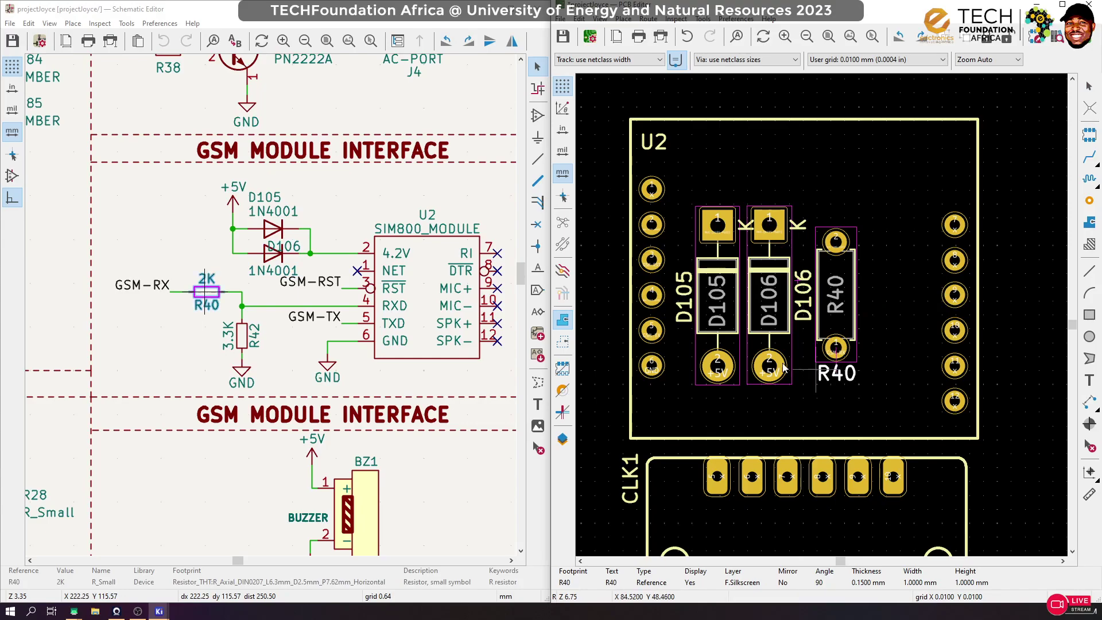
Find resistor R42 from the schematic and place it at 90 degrees inside U2's outline, parallel to R40 on its right
left_click(244, 336)
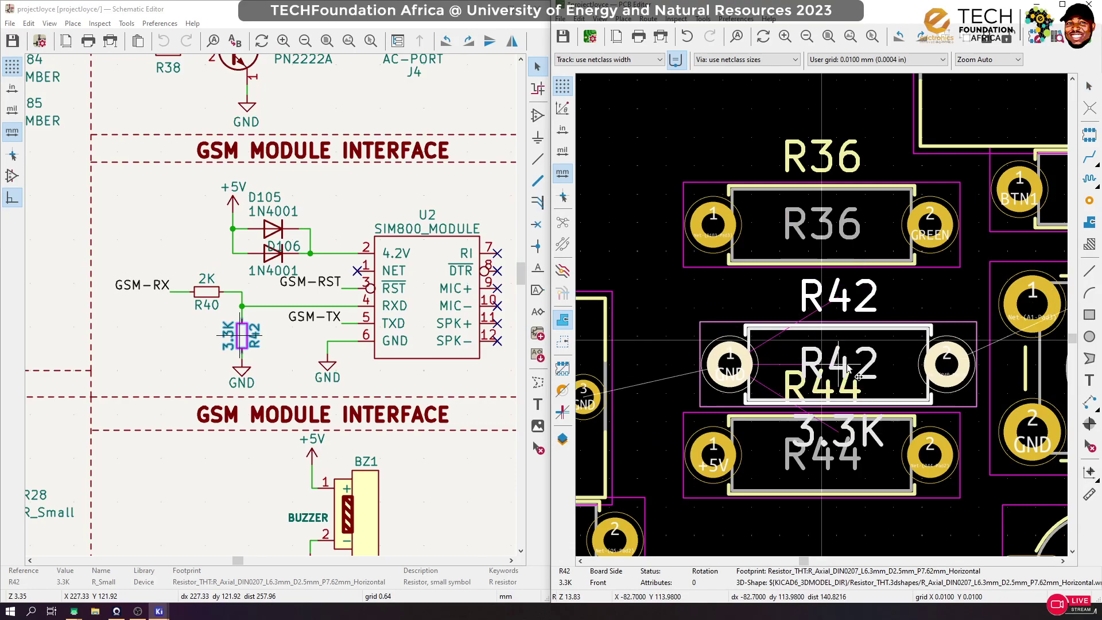
scroll(870, 310, "down", 10)
scroll(861, 305, "up", 3)
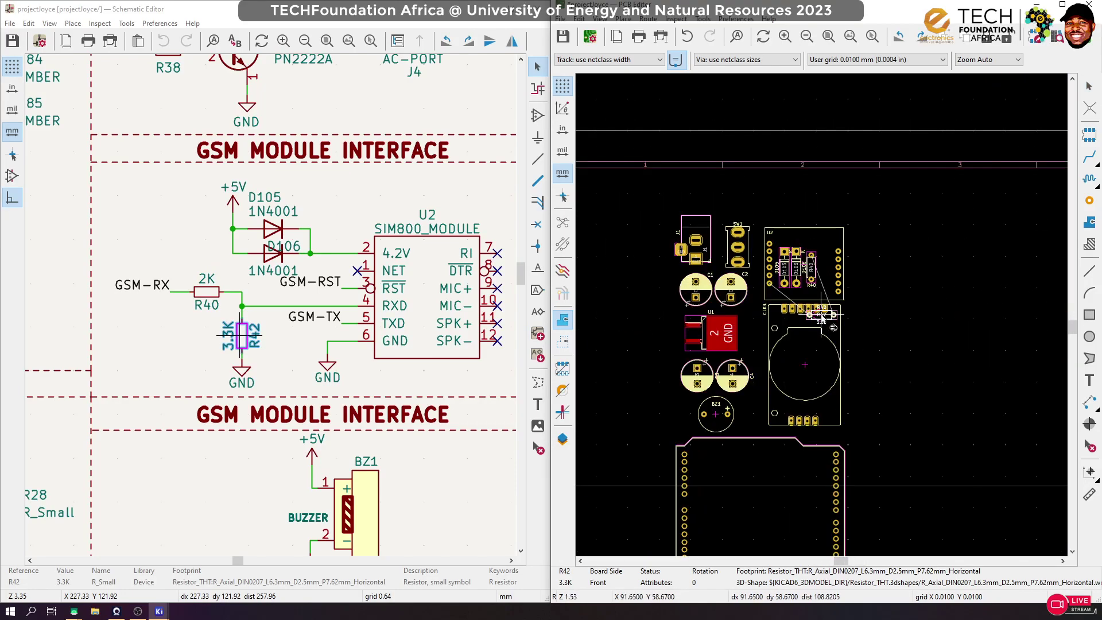
scroll(819, 264, "up", 3)
key("r")
scroll(822, 353, "up", 3)
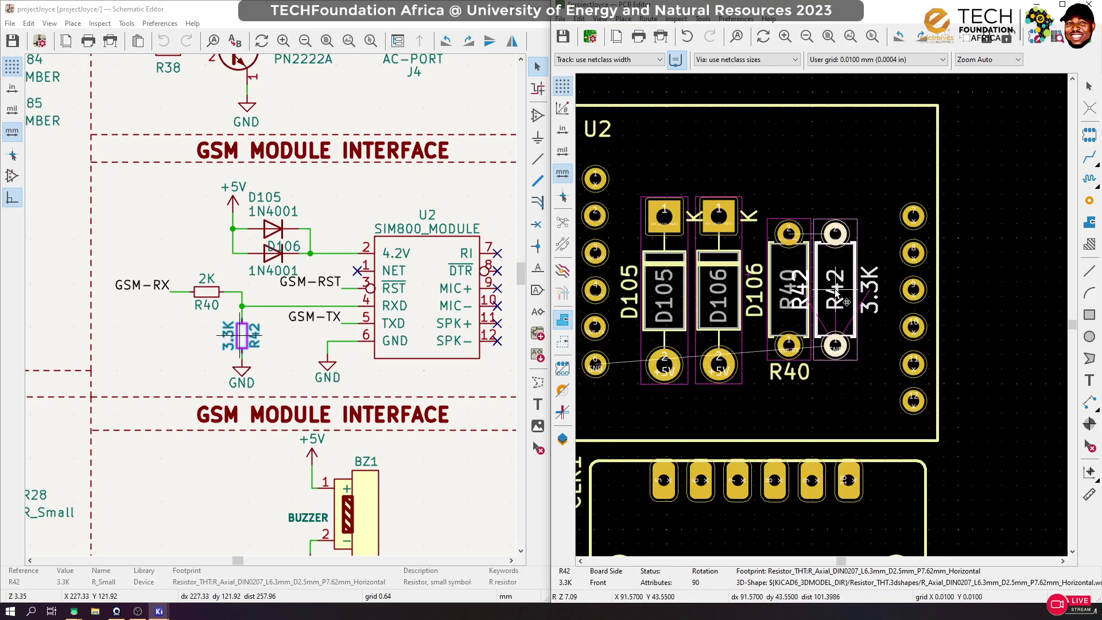
left_click(836, 291)
Move the R42 reference label off R40 to just below R42, turned to read horizontally beside the R40 label
left_click(813, 302)
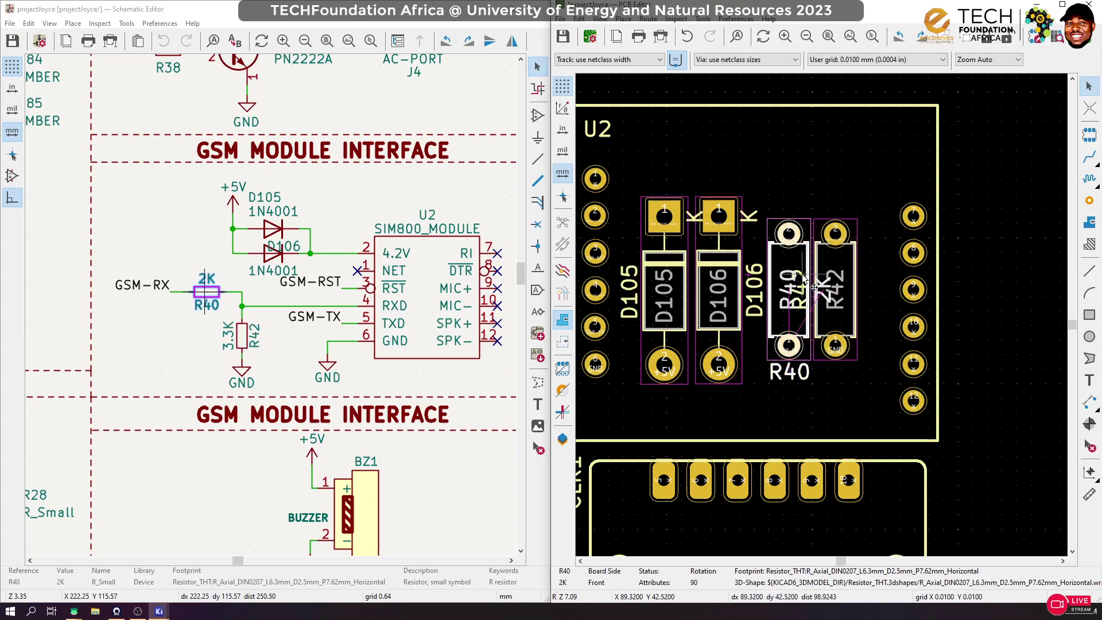
left_click(888, 307)
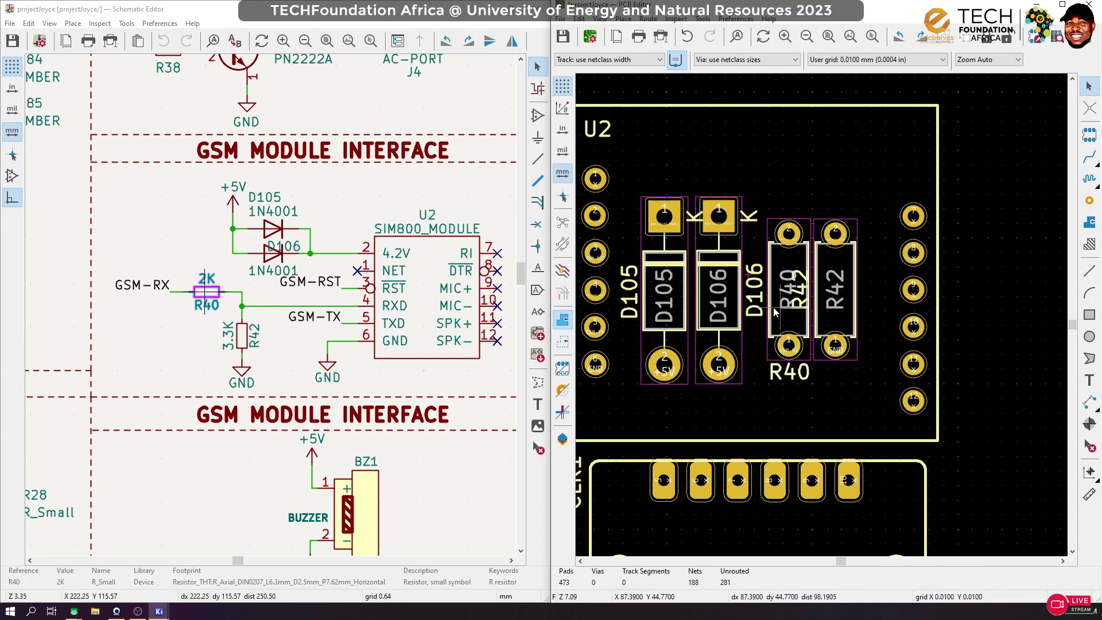
left_click(805, 304)
scroll(802, 304, "up", 8)
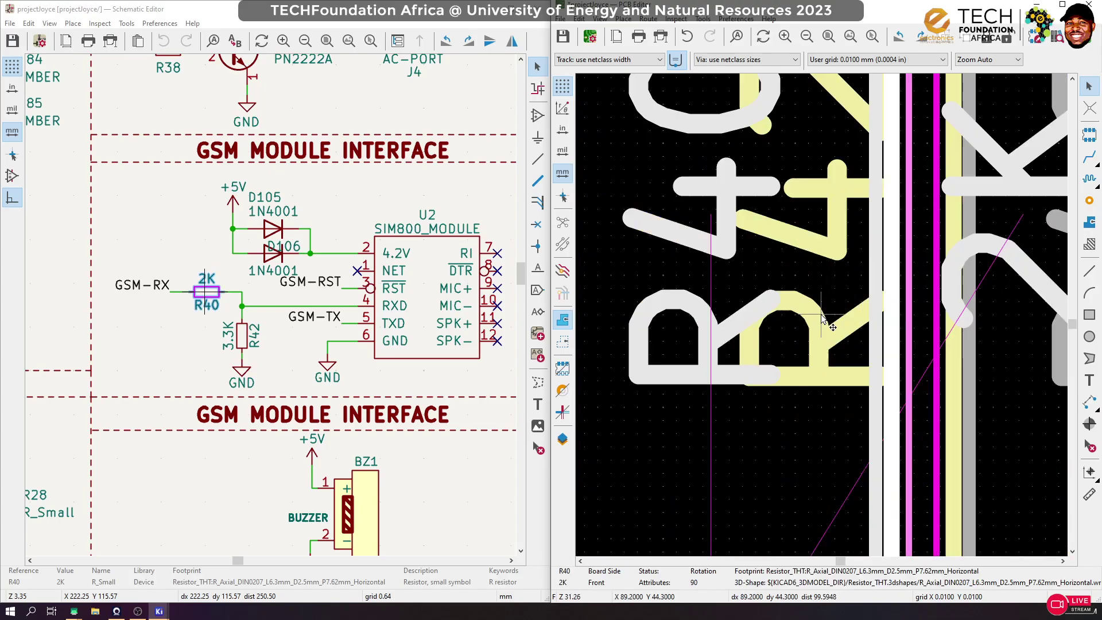
left_click(812, 316)
scroll(812, 316, "down", 5)
left_click_drag(812, 315, 892, 474)
key("r")
left_click(960, 456)
scroll(781, 277, "down", 6)
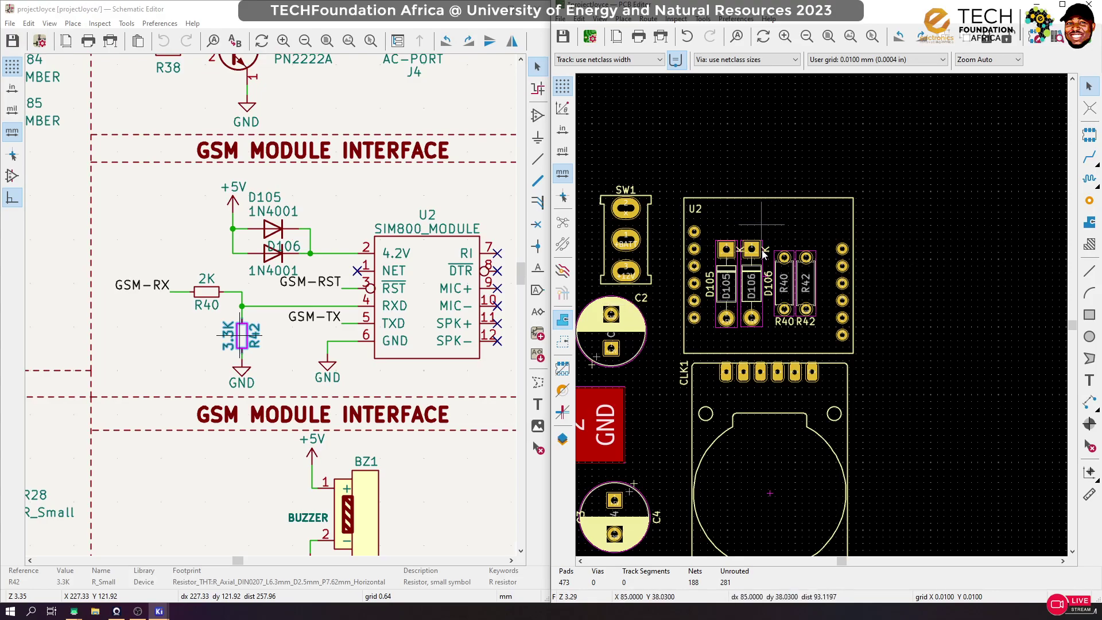
Move D105's silkscreen K cathode mark from between the two diodes to just above D105's pad 1
scroll(764, 246, "up", 3)
left_click(816, 307)
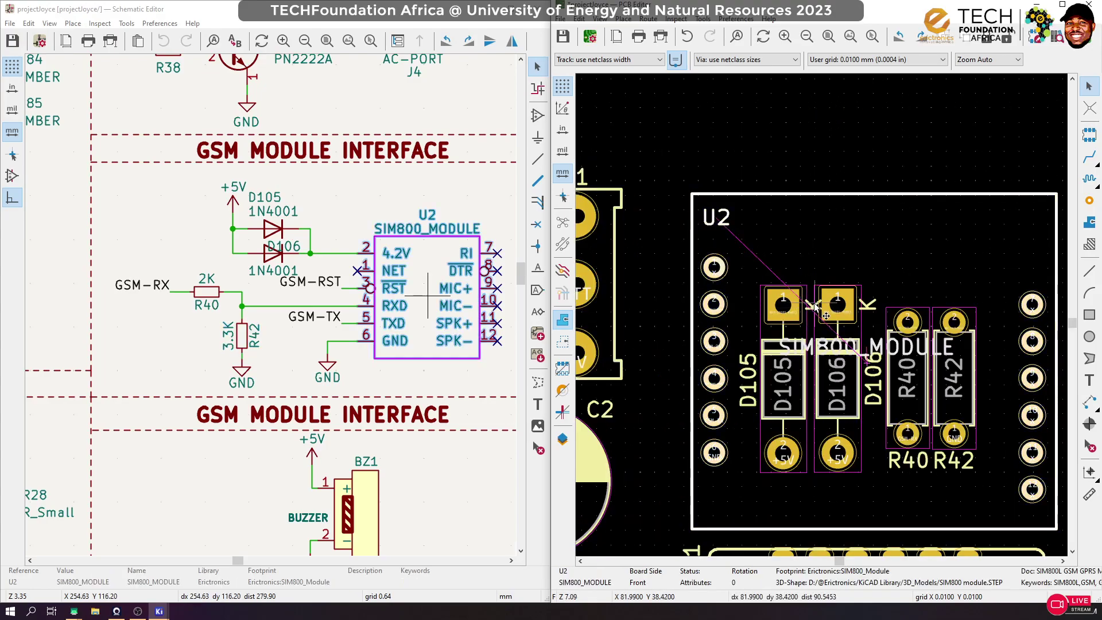
left_click(816, 307)
scroll(815, 310, "up", 6)
left_click(811, 332)
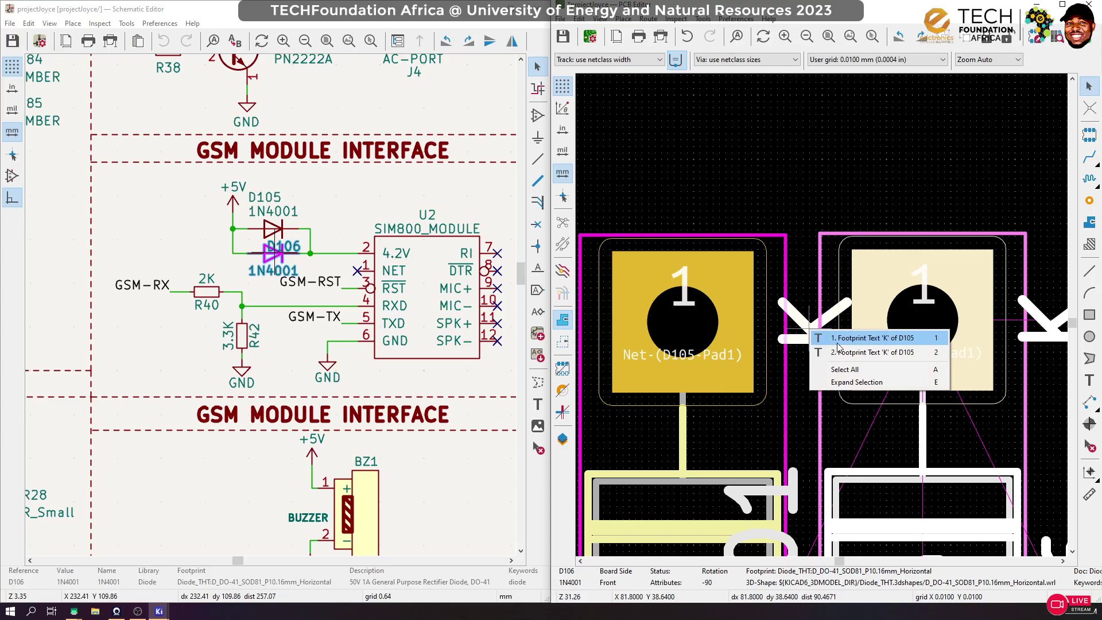
left_click(862, 338)
left_click_drag(838, 342, 685, 204)
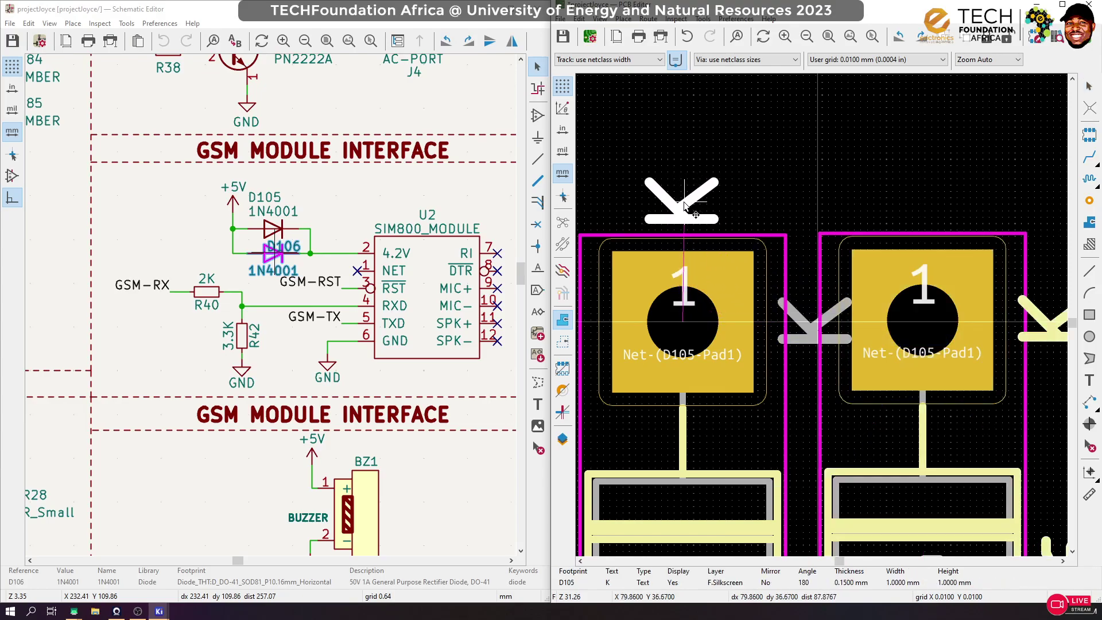
Move D106's silkscreen K cathode mark to just above D106's pad 1, level with D105's mark
scroll(824, 320, "down", 3)
left_click(957, 341)
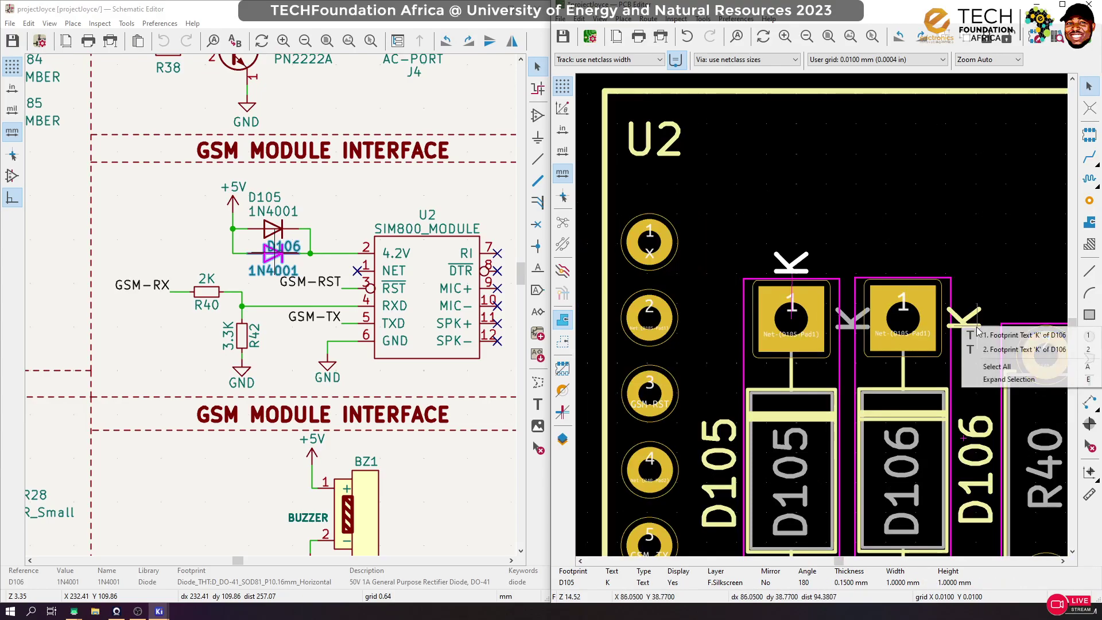
left_click(981, 348)
left_click_drag(965, 319, 904, 263)
Review the GSM module group on the board and look over the schematic's circuit blocks, examining the RGB Interface circuit
scroll(874, 402, "down", 8)
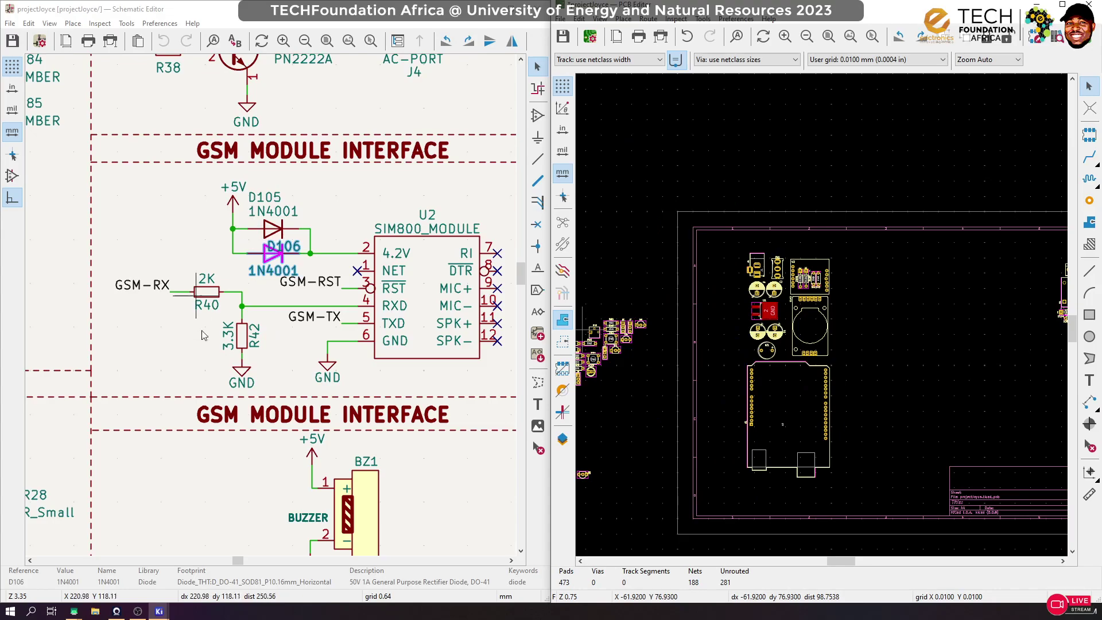
scroll(312, 357, "down", 3)
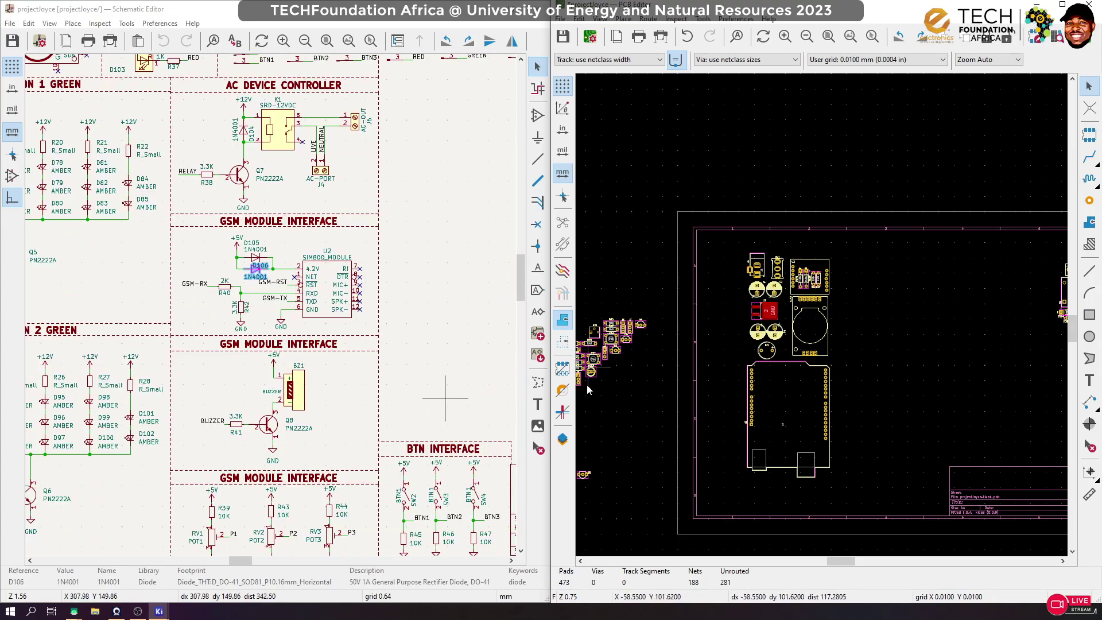
scroll(804, 270, "up", 4)
left_click_drag(821, 405, 738, 399)
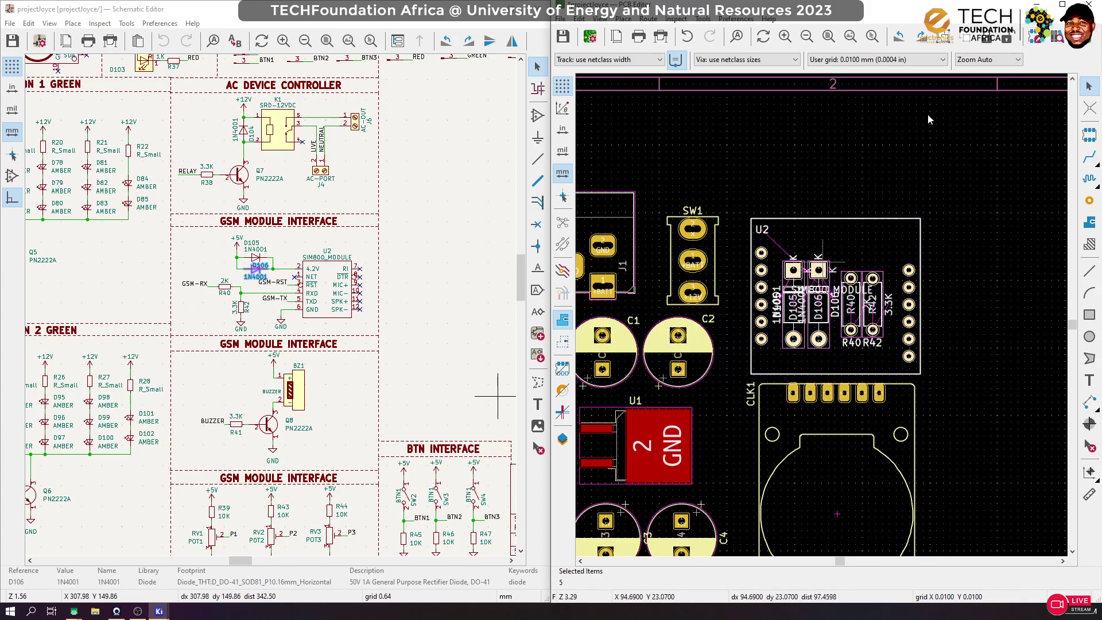
left_click(949, 87)
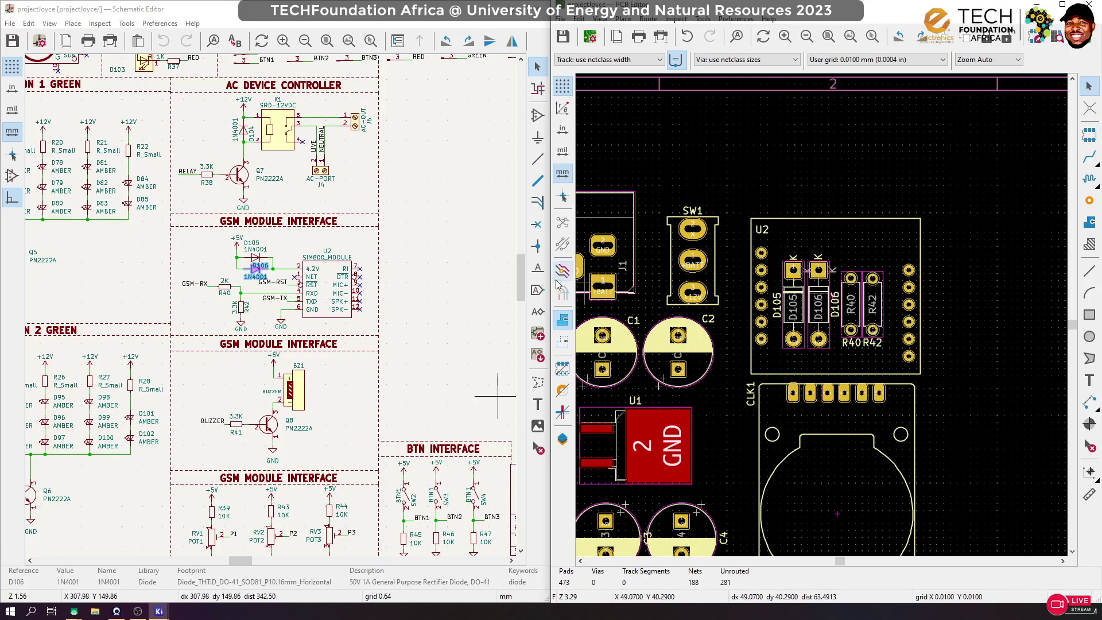
scroll(329, 281, "down", 5)
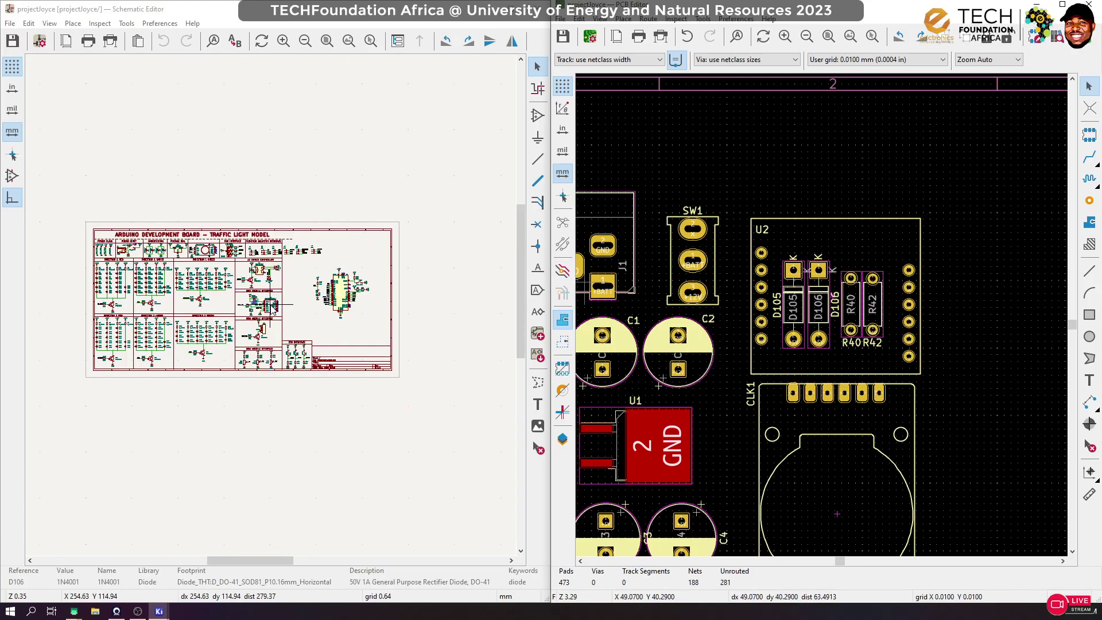
scroll(272, 310, "up", 4)
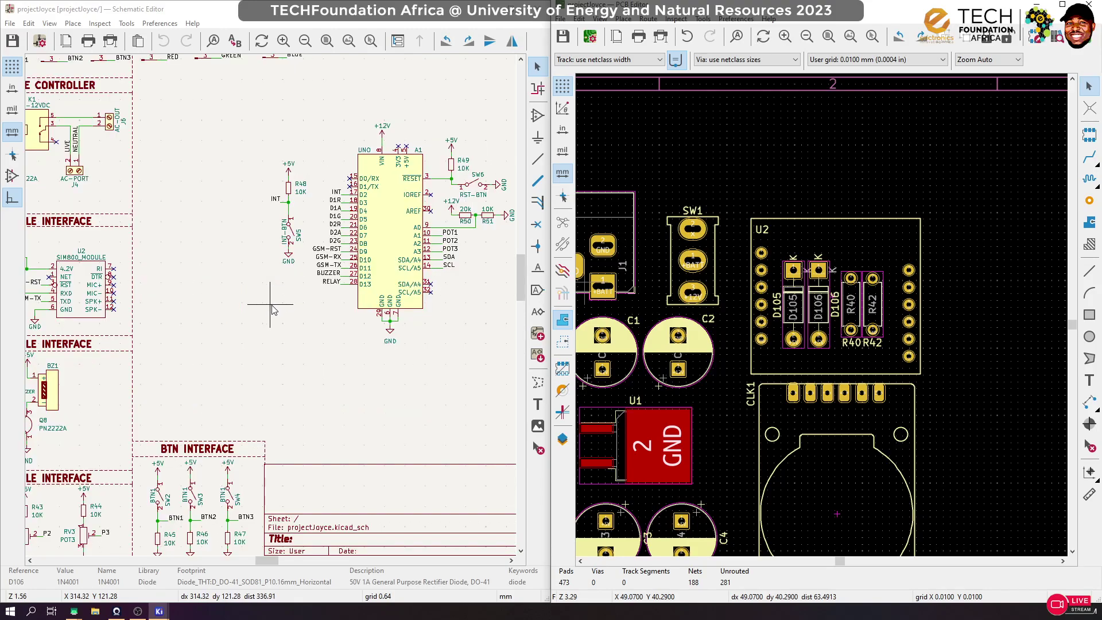
scroll(274, 310, "down", 4)
scroll(272, 310, "up", 5)
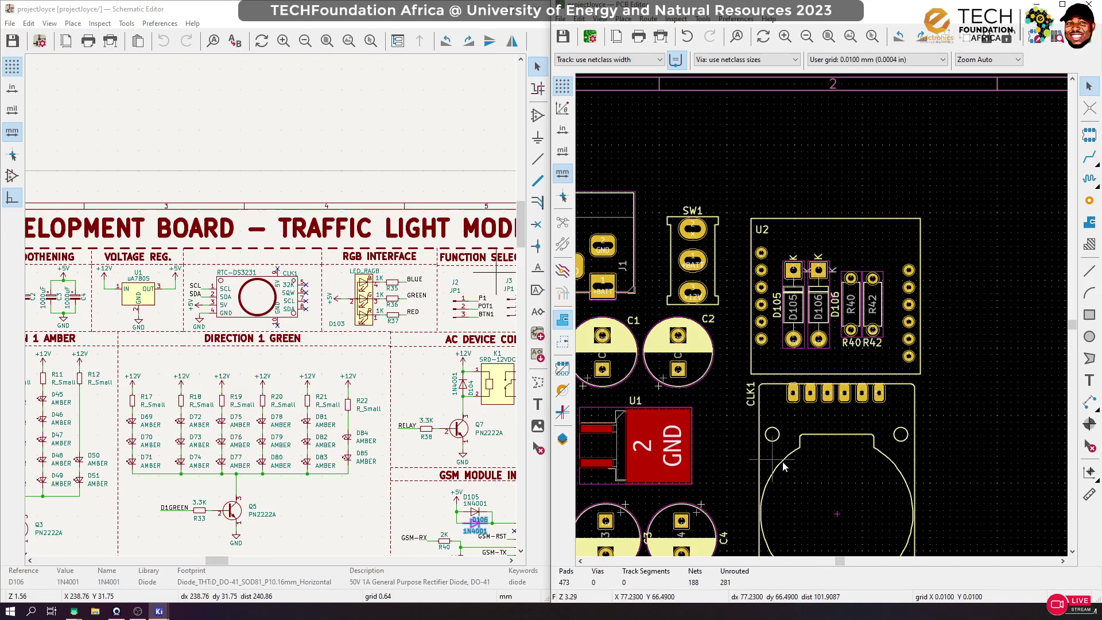
scroll(270, 307, "down", 3)
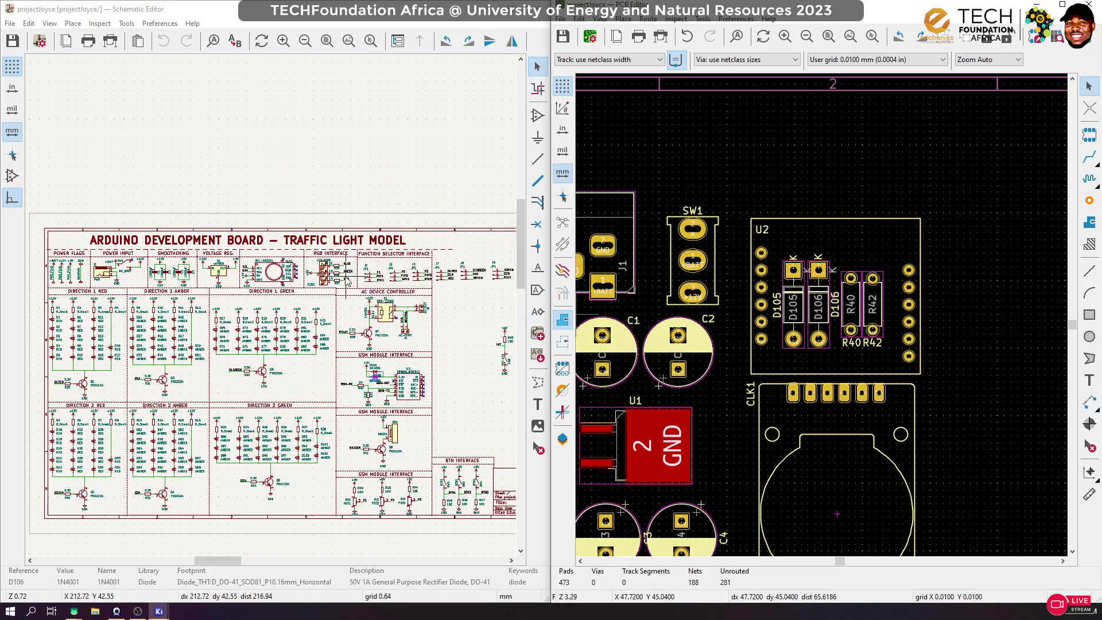
scroll(351, 270, "up", 3)
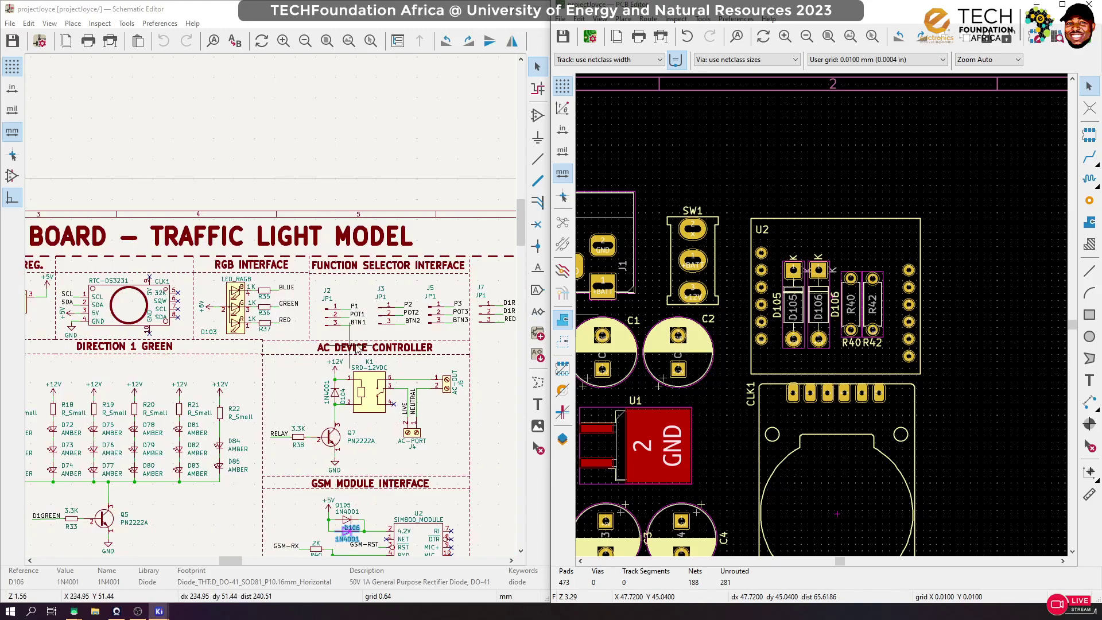
scroll(267, 312, "up", 3)
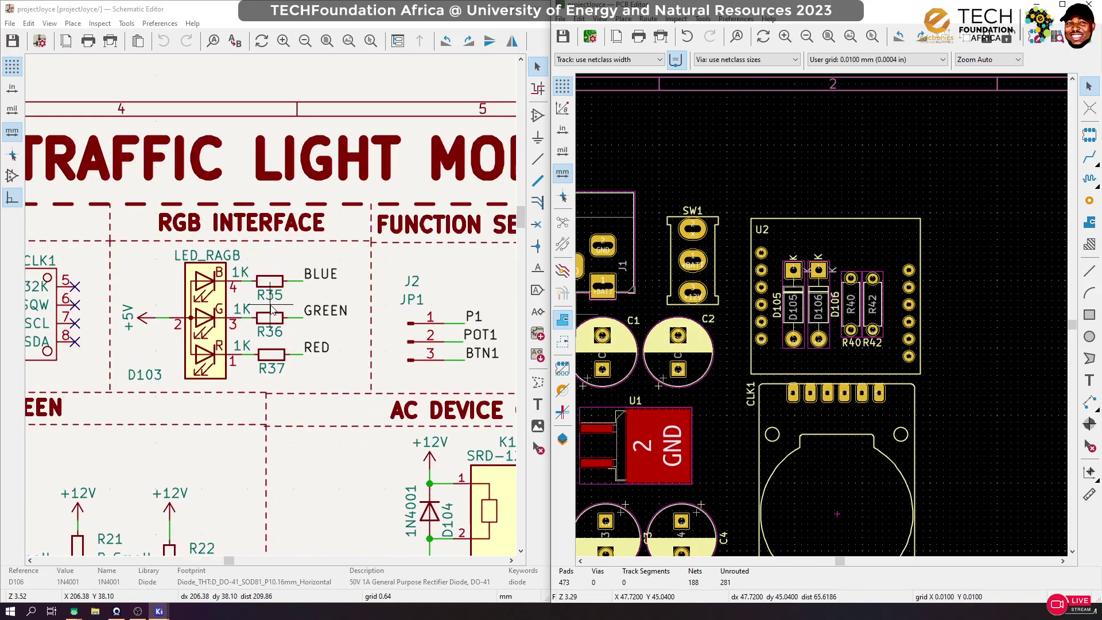
Open the footprint library browser for the RGB LED D103 from its schematic footprint field
left_click(221, 310)
left_click(864, 366)
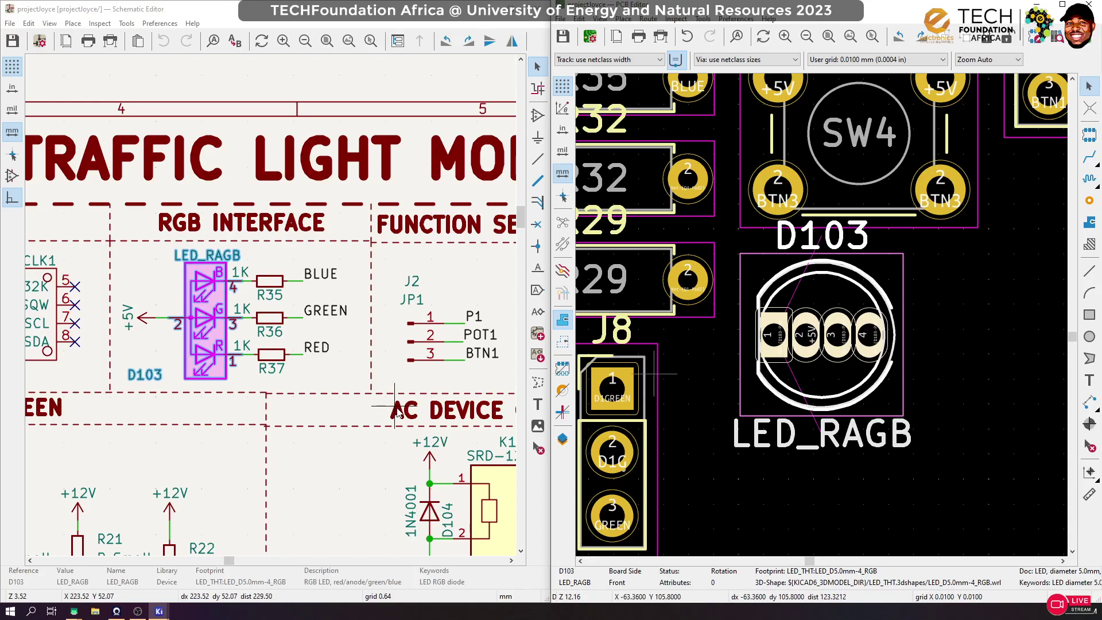
left_click(218, 340)
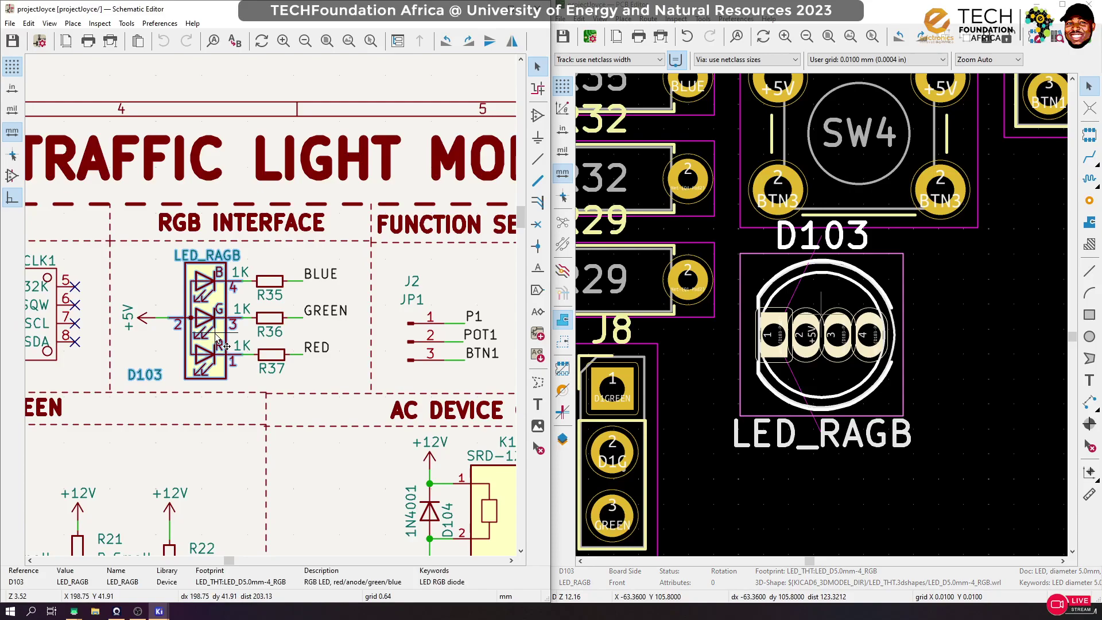
key("f")
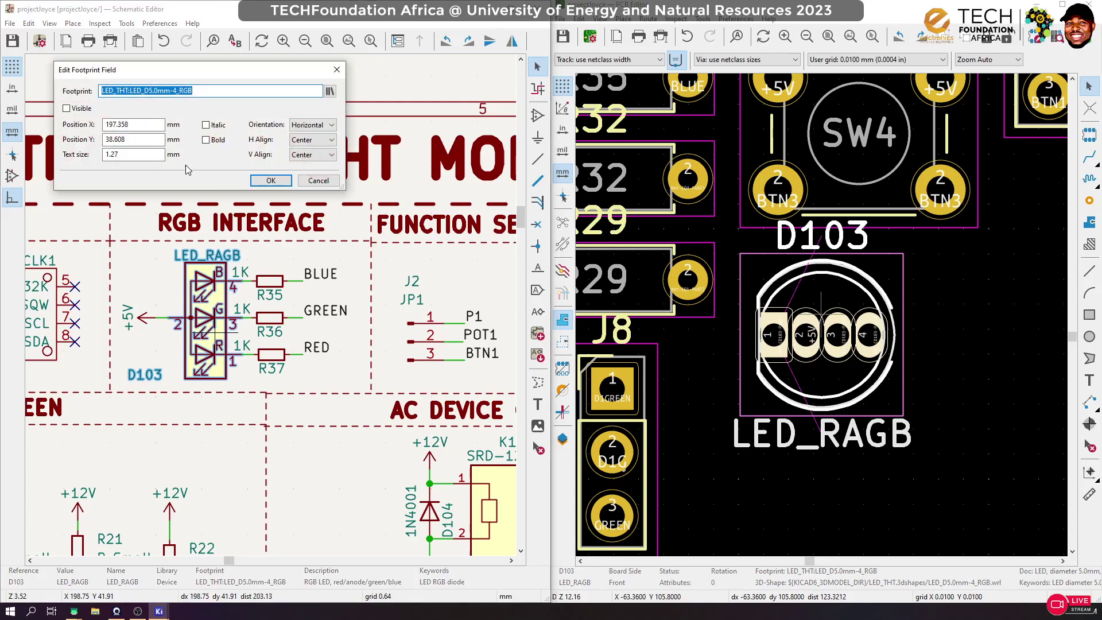
left_click(330, 94)
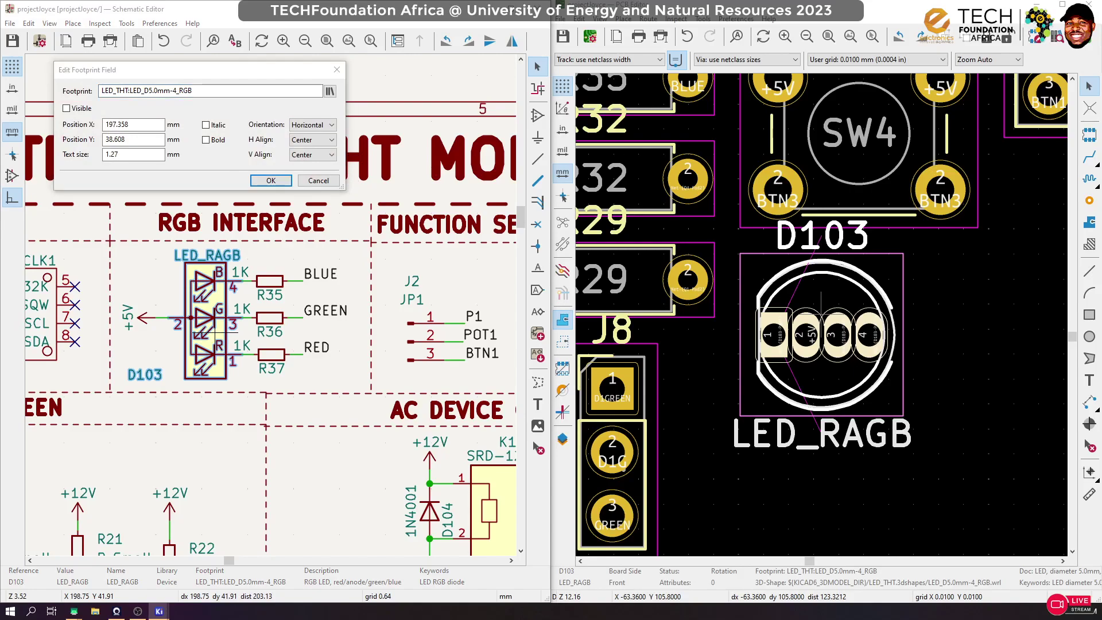
left_click_drag(1101, 129, 1, 34)
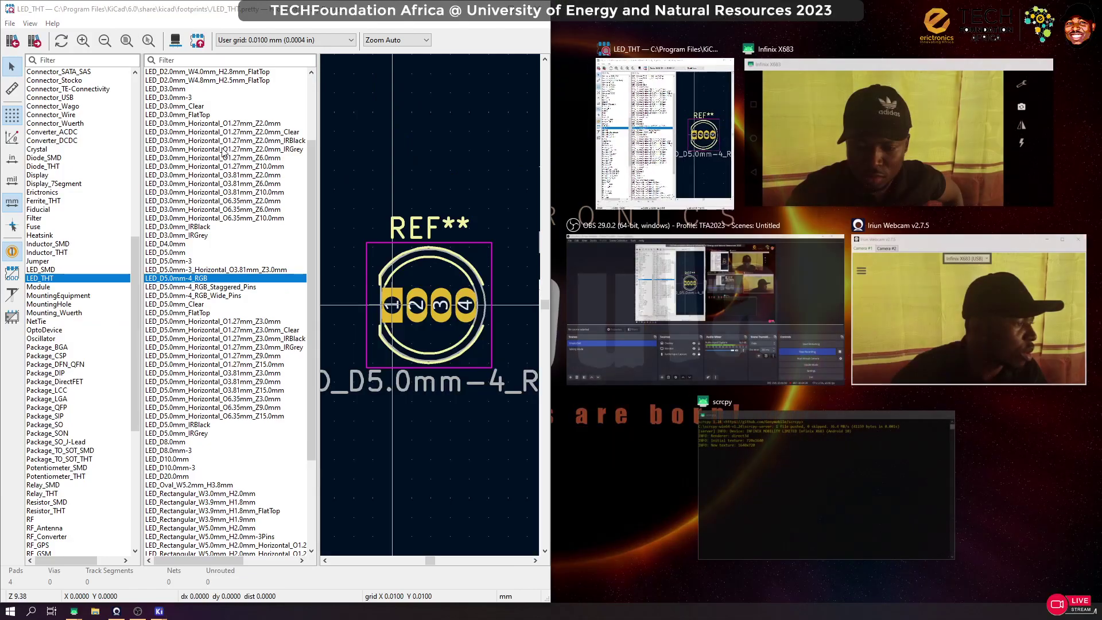
Preview the LED_D5.0mm_Clear and LED_D5.0mm-4_RGB_Wide_Pins footprints and open the footprint 3D viewer beside the library browser
left_click(197, 304)
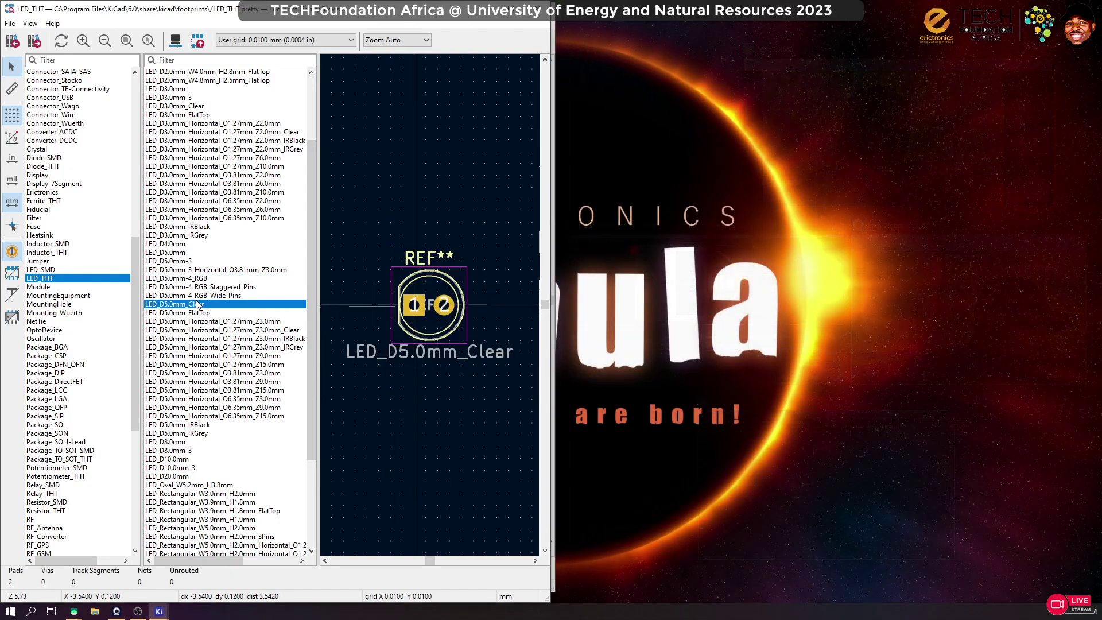
left_click(198, 296)
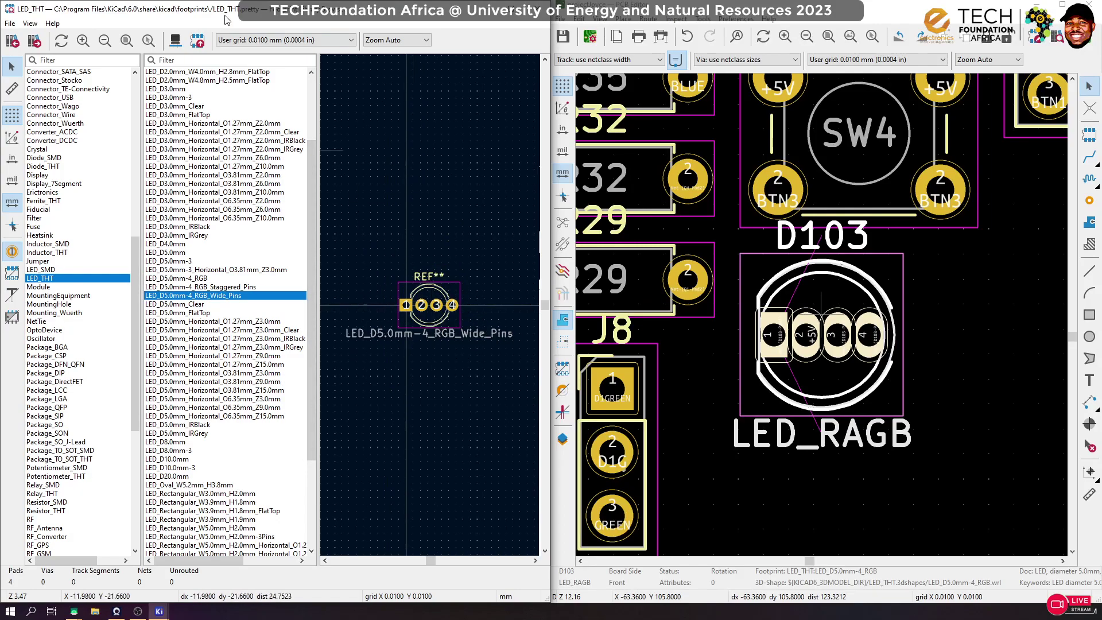
left_click(175, 41)
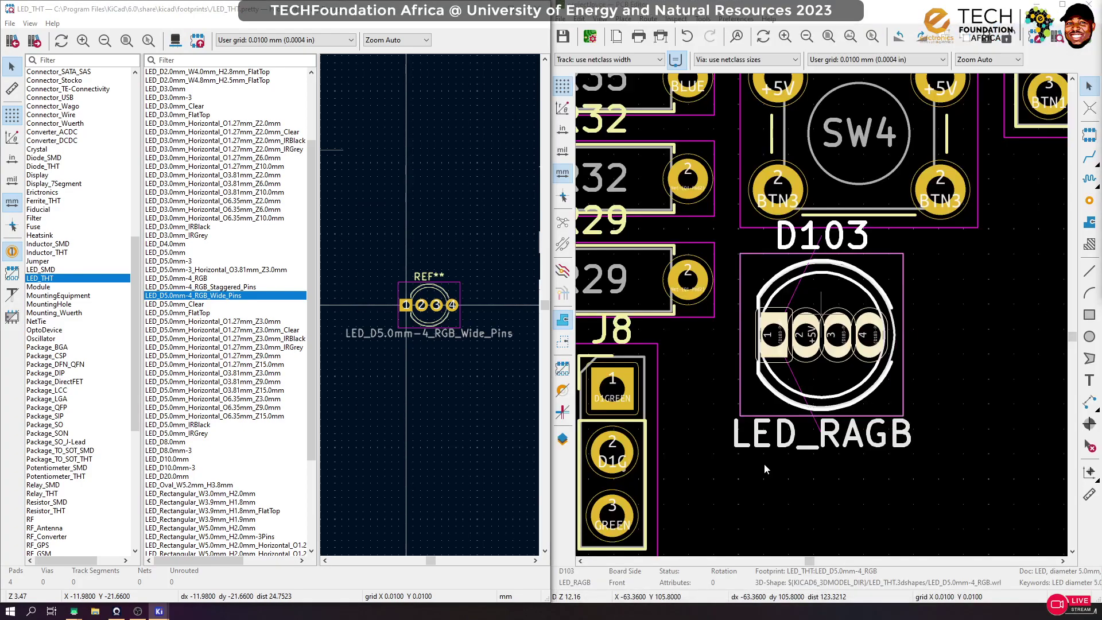
left_click_drag(1101, 1, 845, 4)
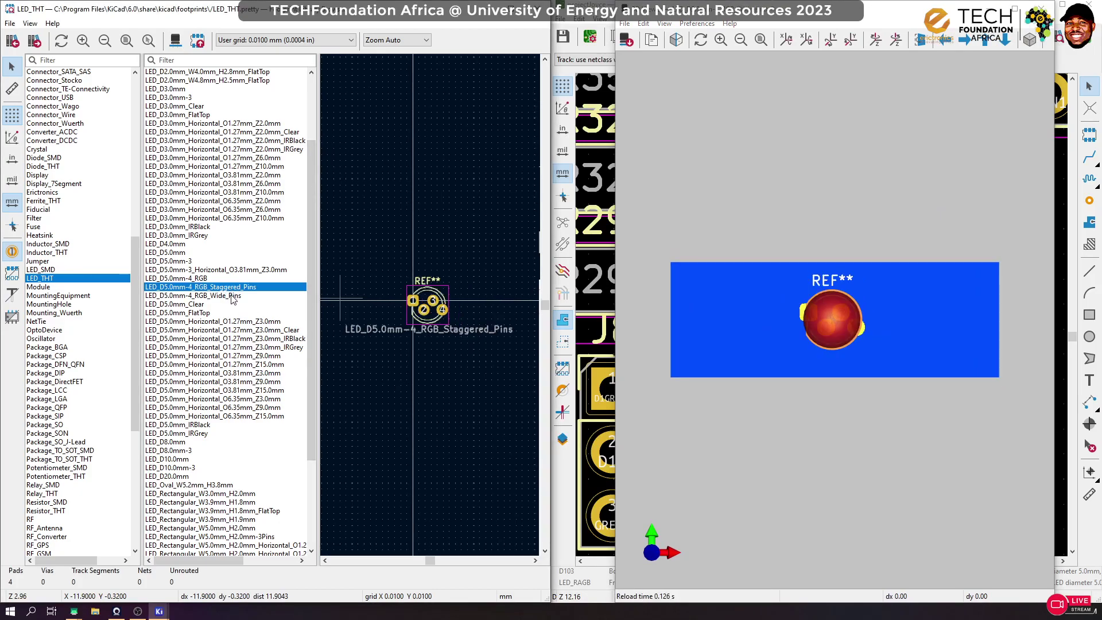
Compare the 5 mm LED footprints in 3D, examining LED_D5.0mm-4_RGB and the pad arrangement of LED_D5.0mm-4_RGB_Staggered_Pins
left_click(202, 279)
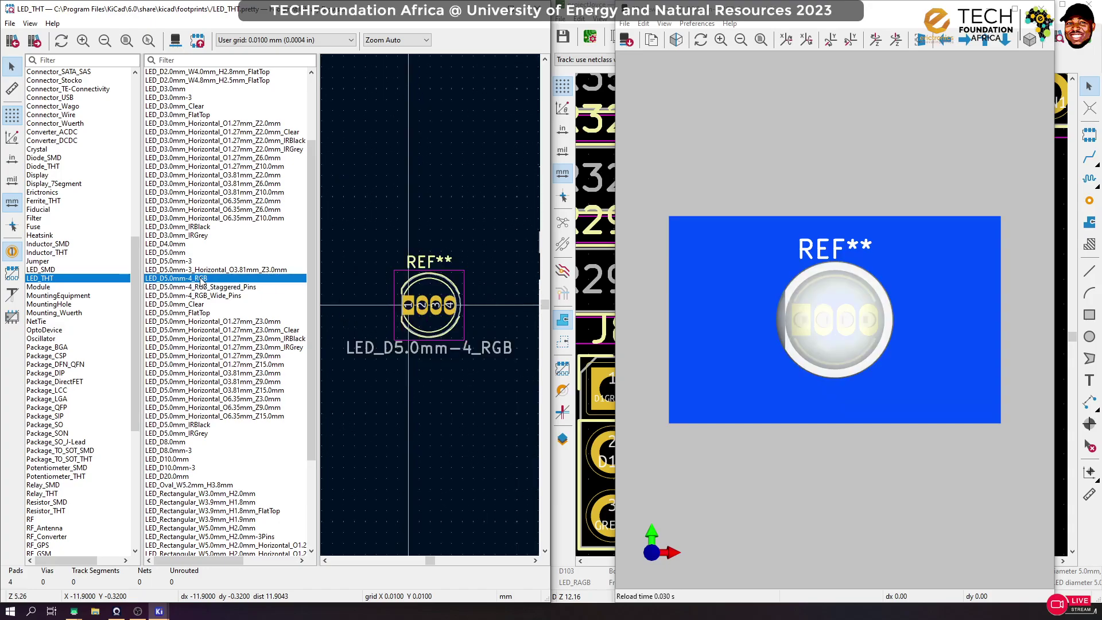
left_click_drag(793, 366, 843, 195)
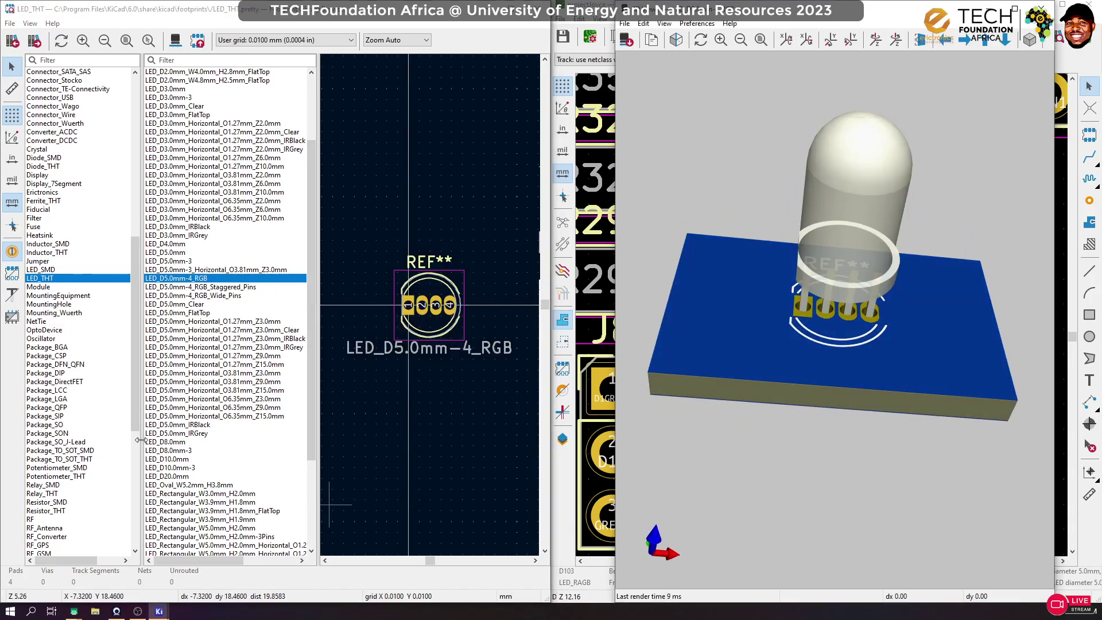
left_click(200, 296)
left_click(196, 304)
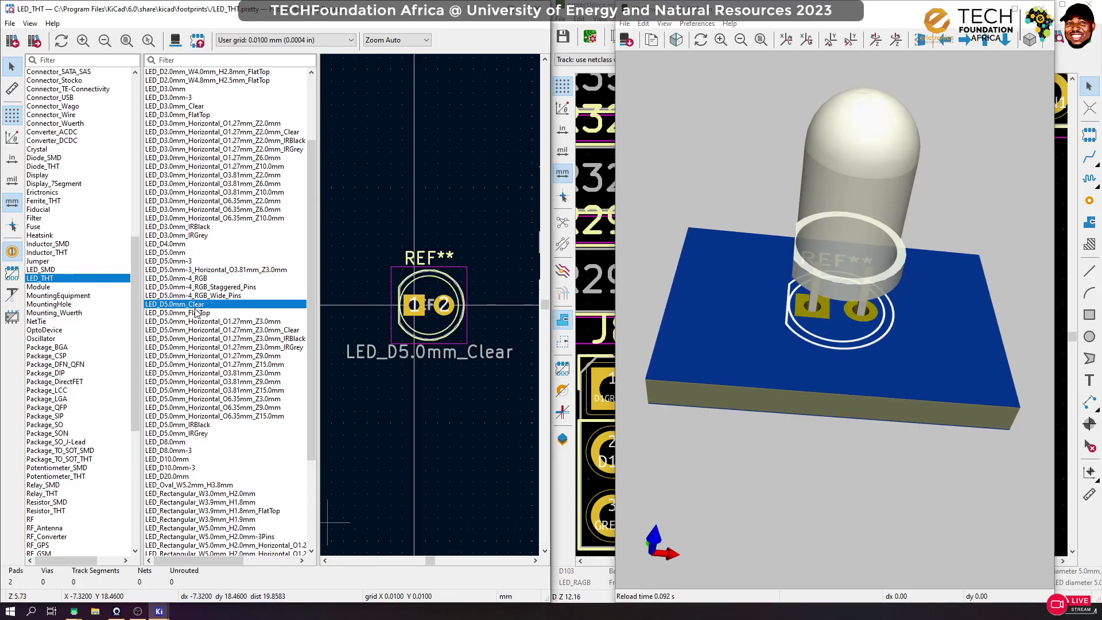
left_click(196, 314)
left_click(189, 279)
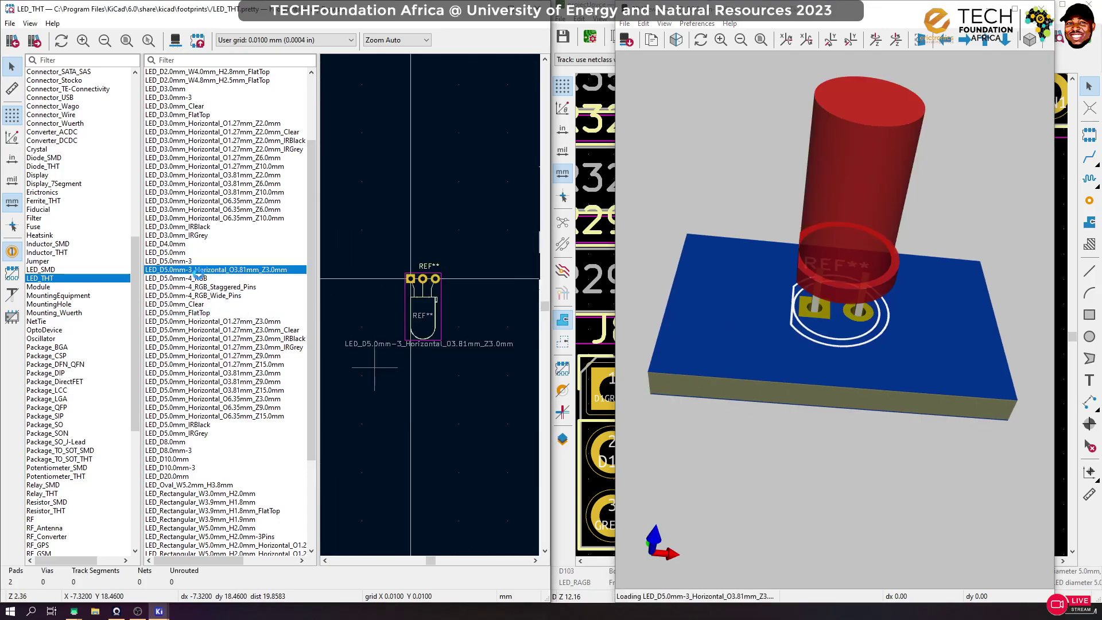
left_click(193, 288)
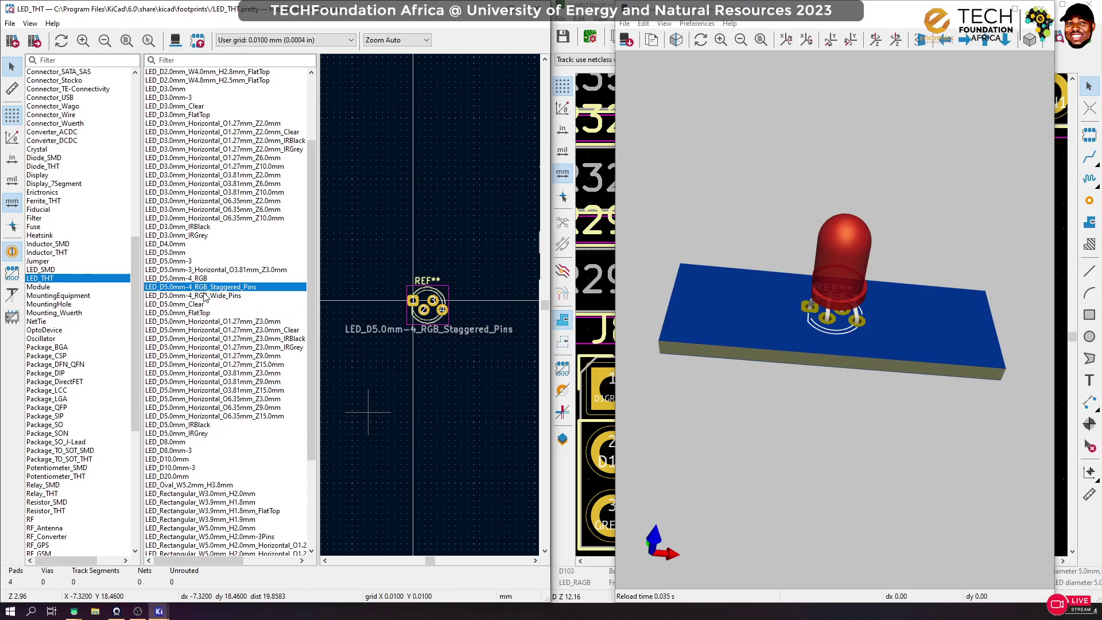
left_click_drag(849, 225, 840, 277)
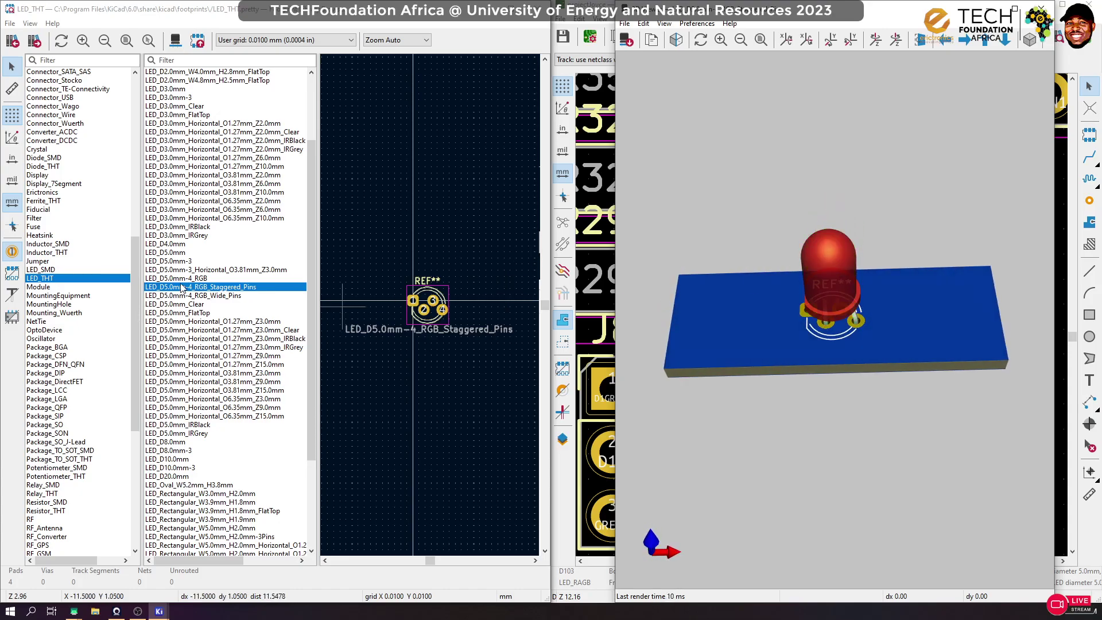
scroll(429, 305, "up", 5)
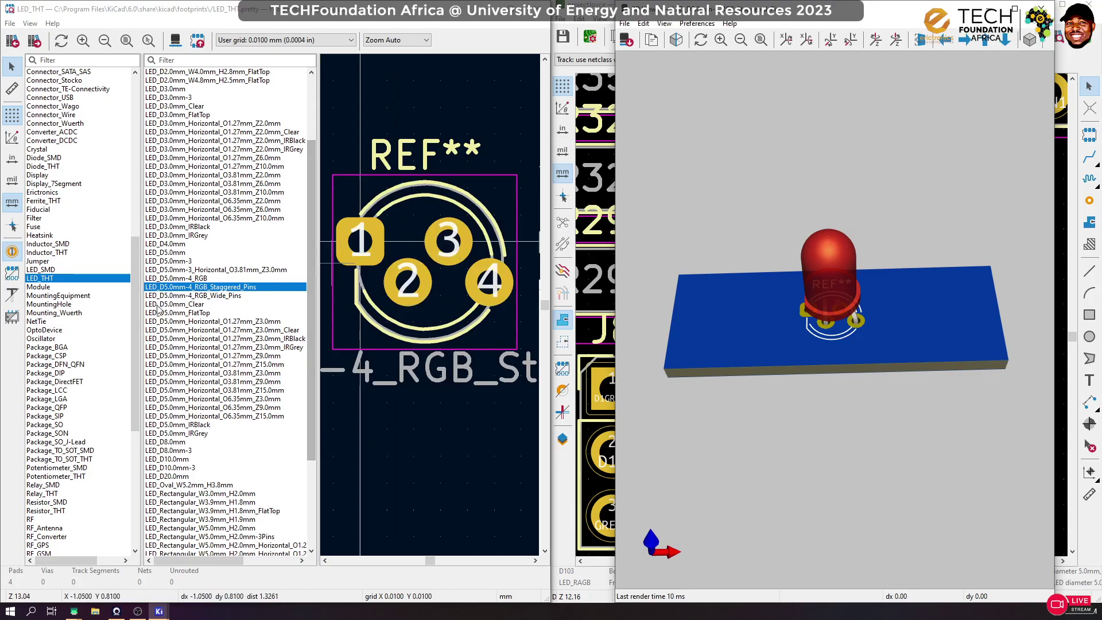
Assign the LED_D5.0mm-4_RGB_Staggered_Pins footprint to D103 and update the PCB from the schematic
double_click(182, 287)
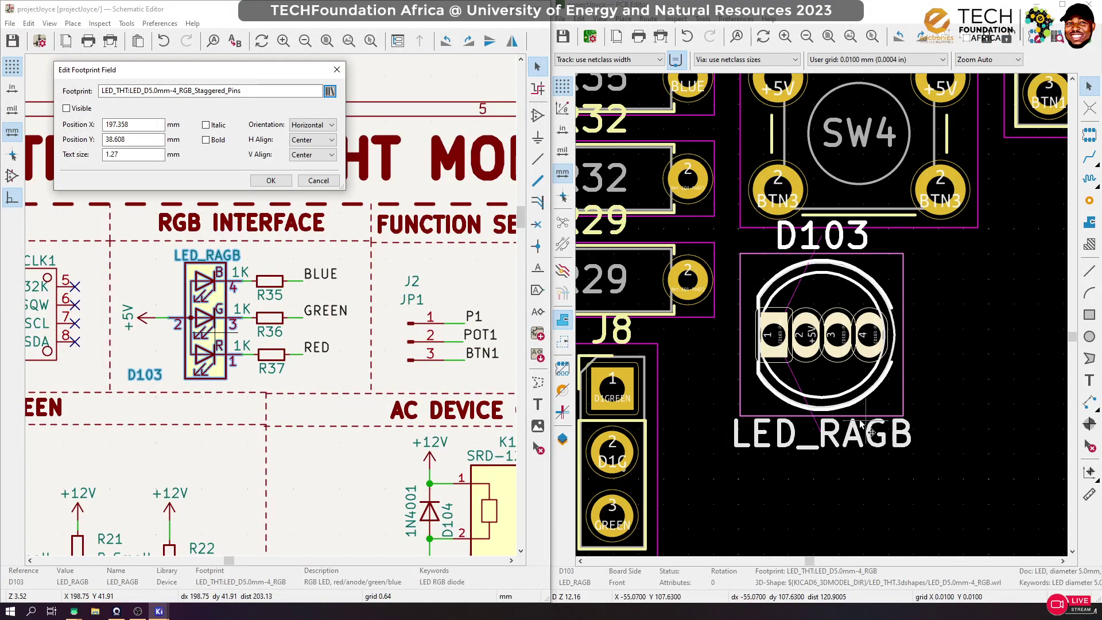
left_click(271, 180)
left_click(127, 23)
left_click(150, 40)
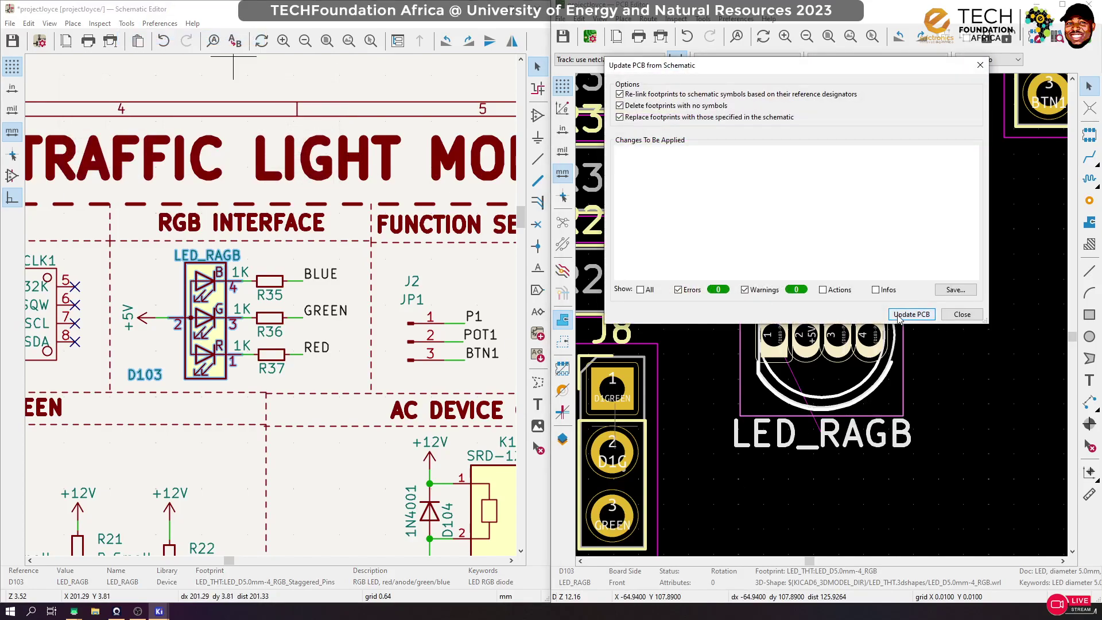
left_click(911, 315)
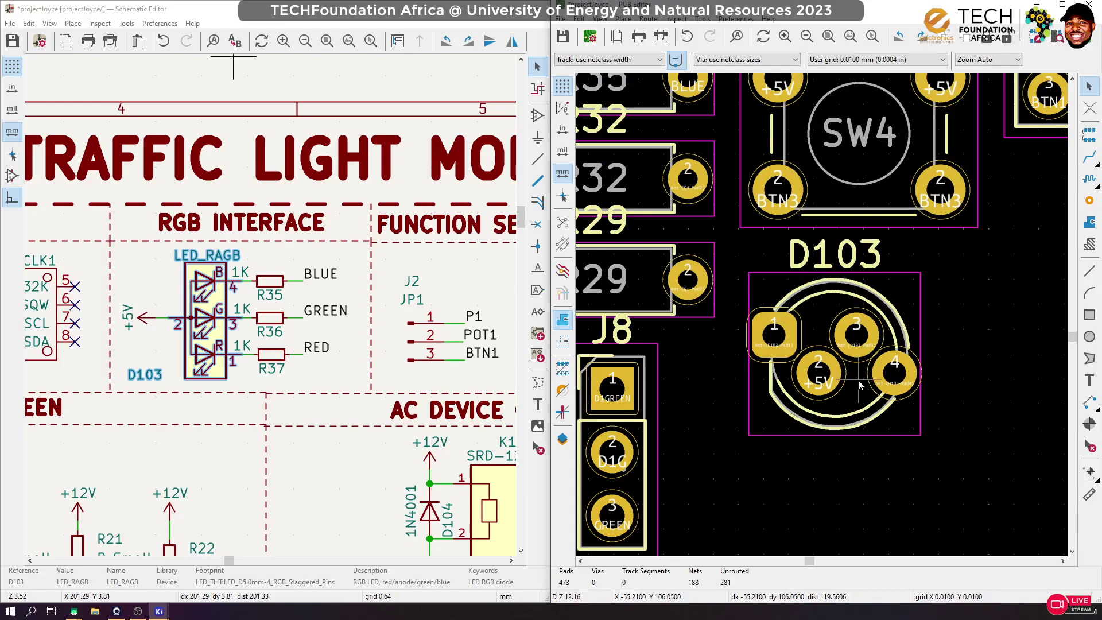
Move the RGB LED D103 from the unplaced parts to just outside the right edge of the large A1 module, near mid-height
scroll(853, 404, "down", 5)
left_click(816, 323)
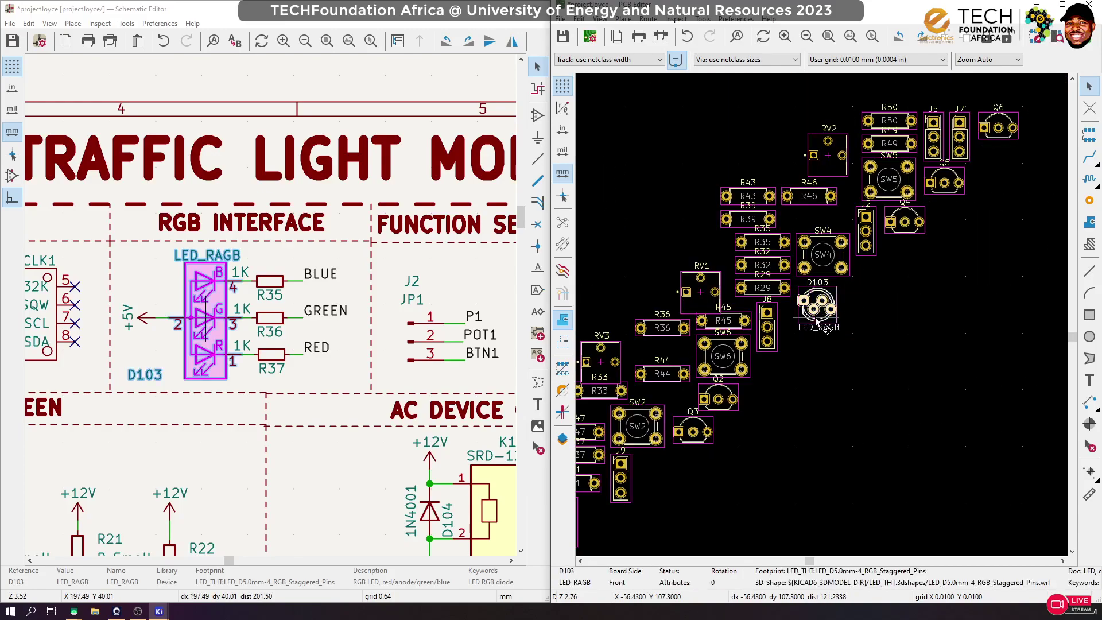
scroll(811, 310, "down", 5)
left_click_drag(821, 311, 823, 223)
scroll(1028, 373, "up", 2)
scroll(829, 297, "up", 2)
scroll(822, 185, "down", 3)
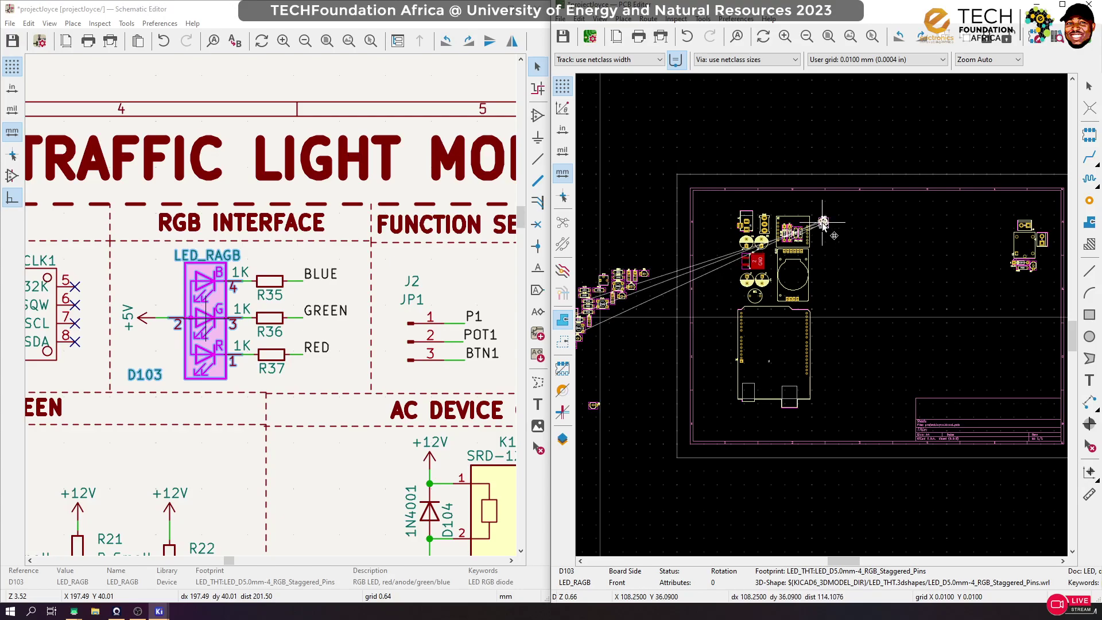
left_click_drag(822, 222, 830, 358)
scroll(822, 342, "up", 2)
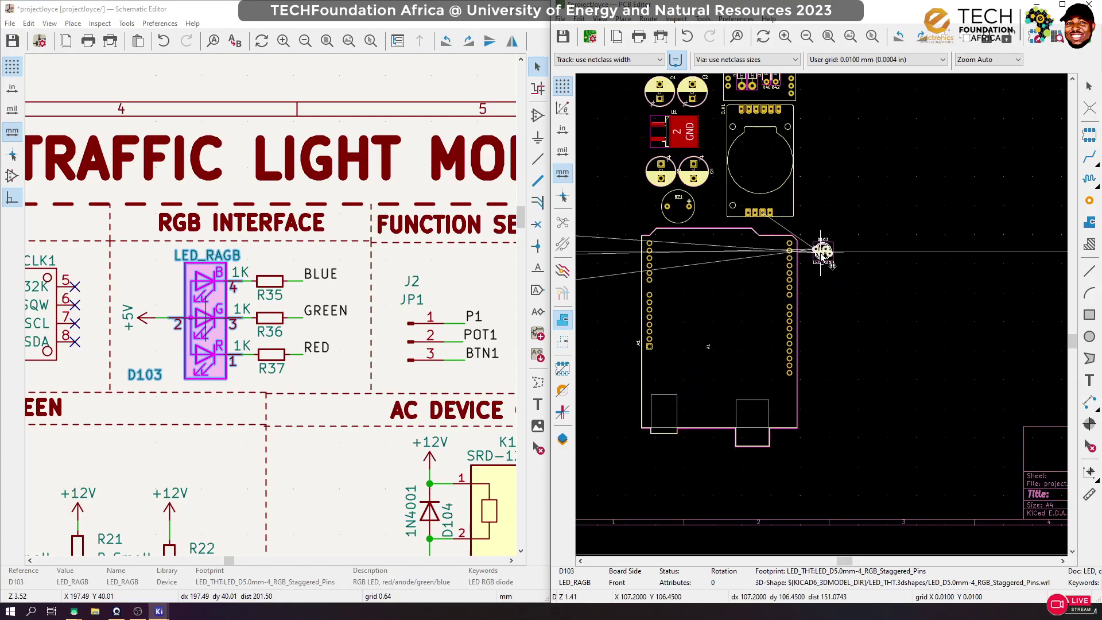
left_click_drag(820, 252, 819, 320)
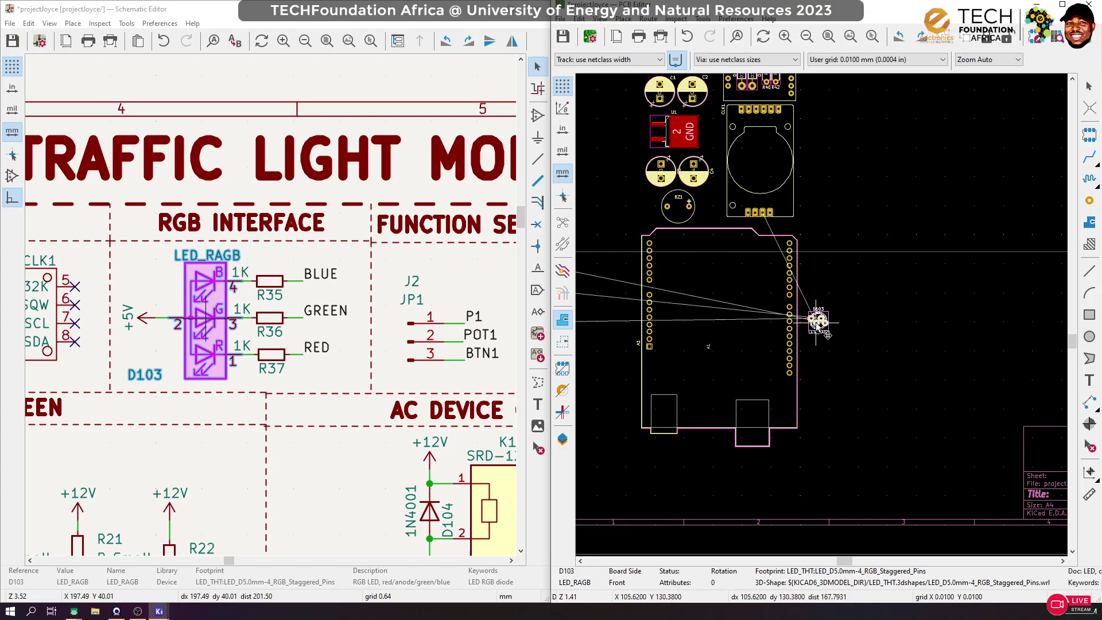
left_click(819, 318)
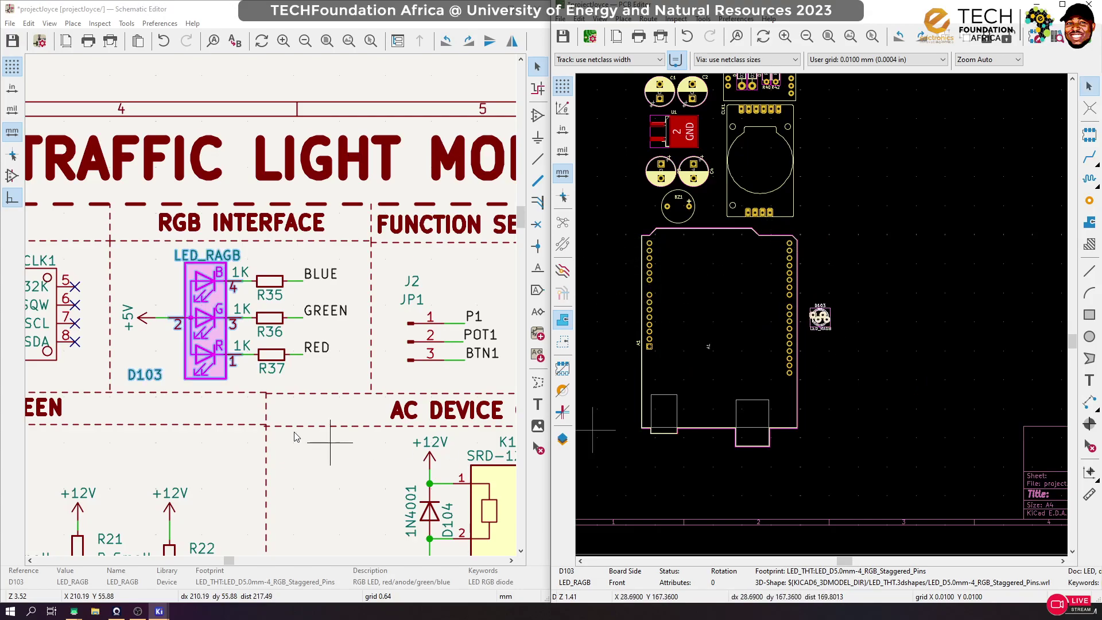
Look over the schematic's remaining circuit blocks, examine the BTN Interface circuit and locate switch SW2's footprint on the board
scroll(282, 366, "down", 5)
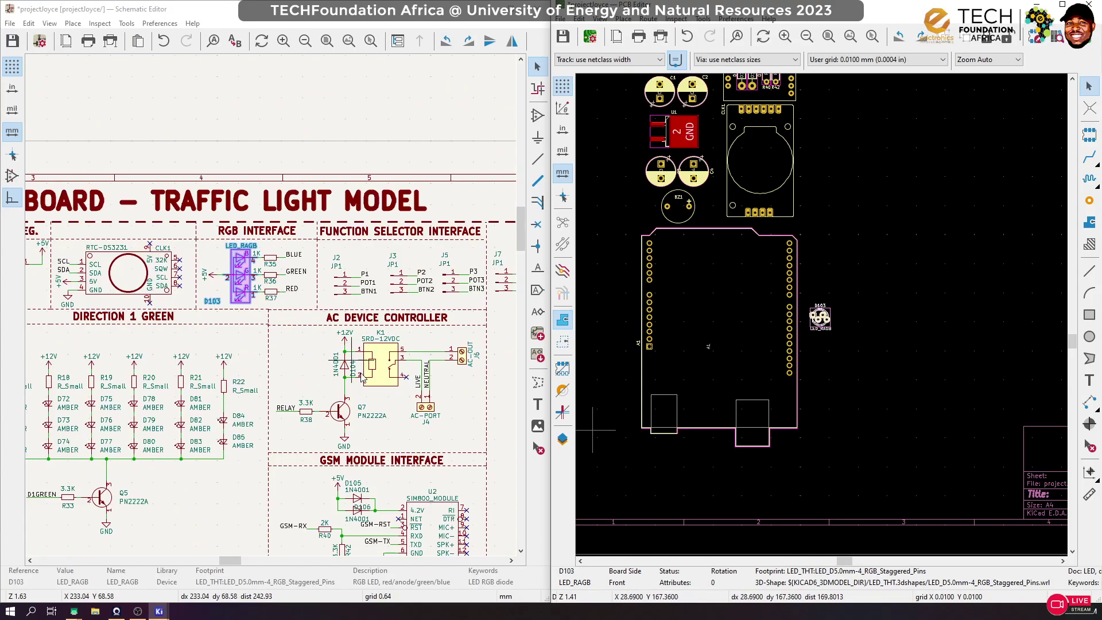
scroll(287, 304, "down", 1)
scroll(257, 454, "down", 4)
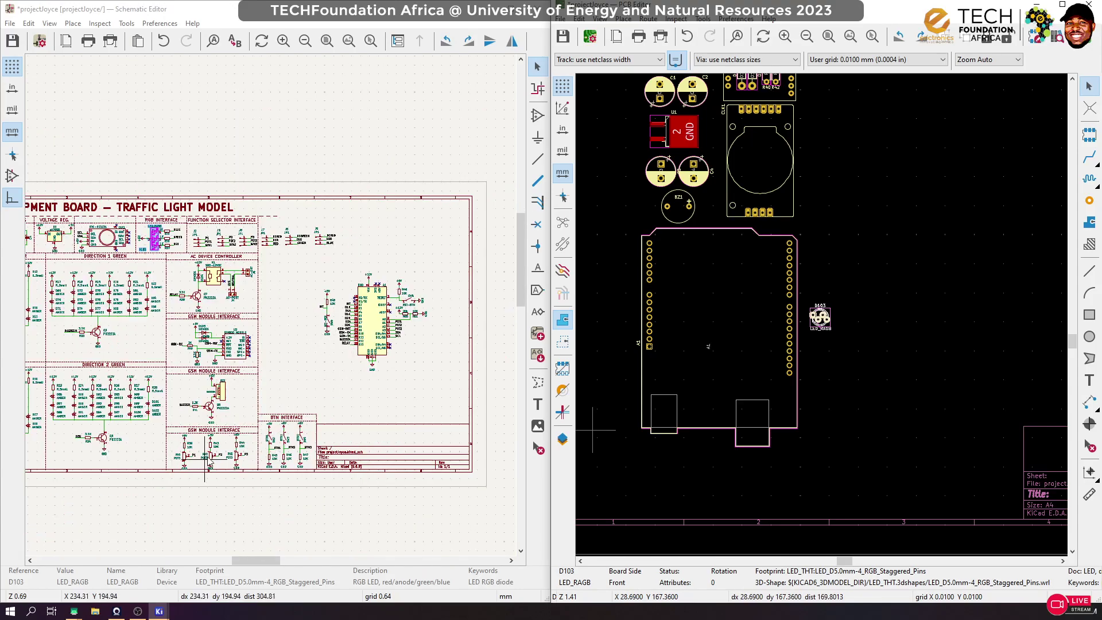
scroll(207, 456, "up", 4)
scroll(291, 303, "up", 1)
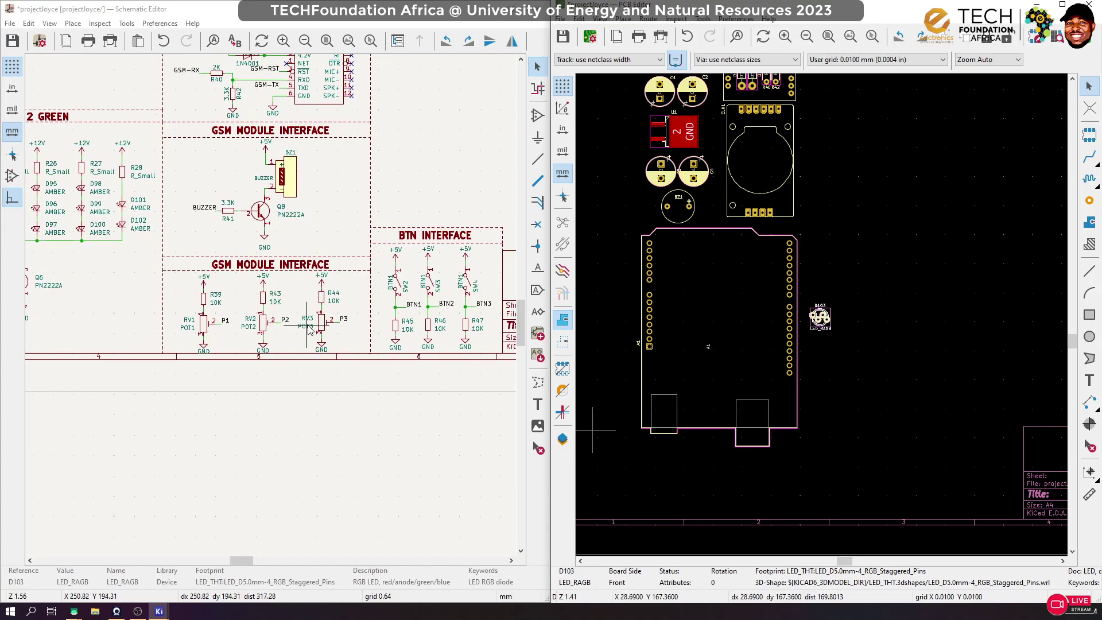
scroll(342, 348, "up", 1)
scroll(271, 310, "up", 2)
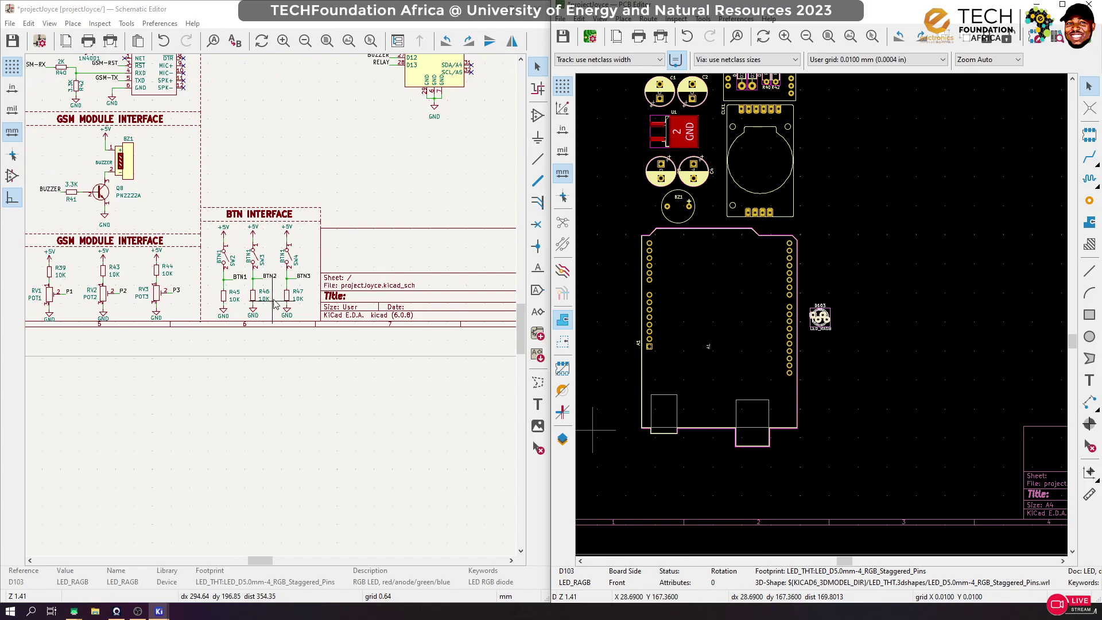
scroll(271, 310, "up", 1)
scroll(259, 304, "down", 1)
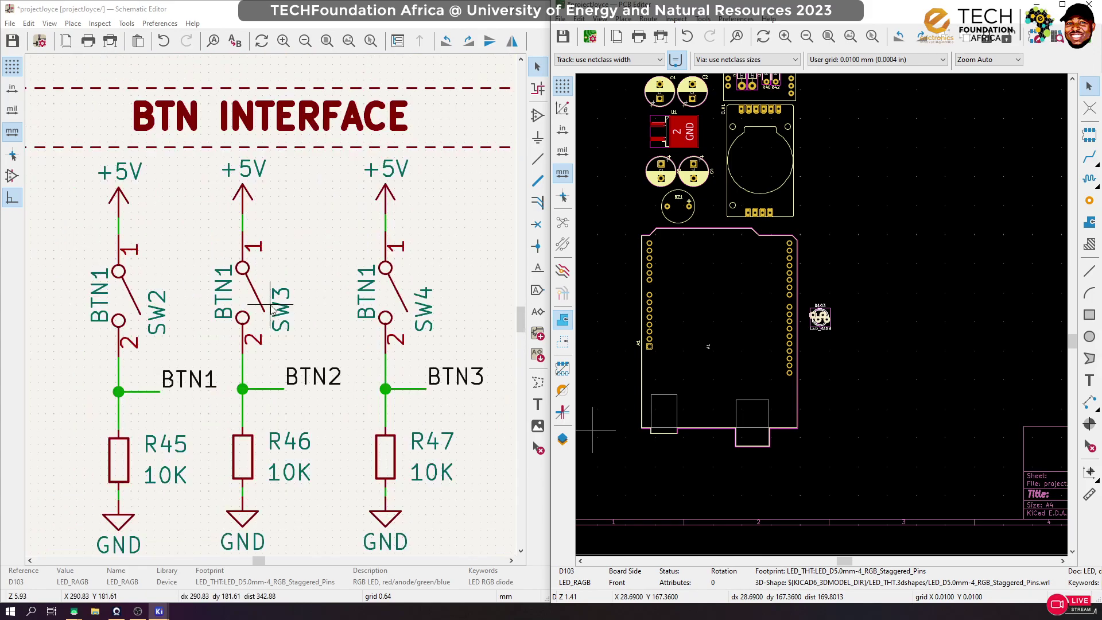
left_click(200, 290)
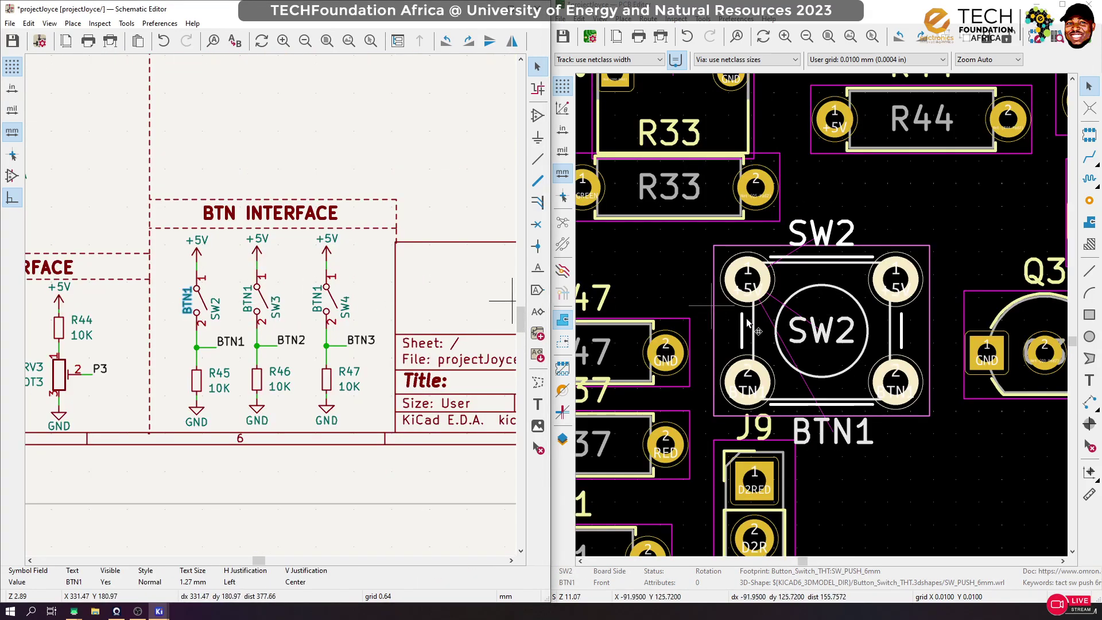
Move push button SW2 out of the component cluster to beside the A1 module outline, below D103
scroll(825, 340, "down", 5)
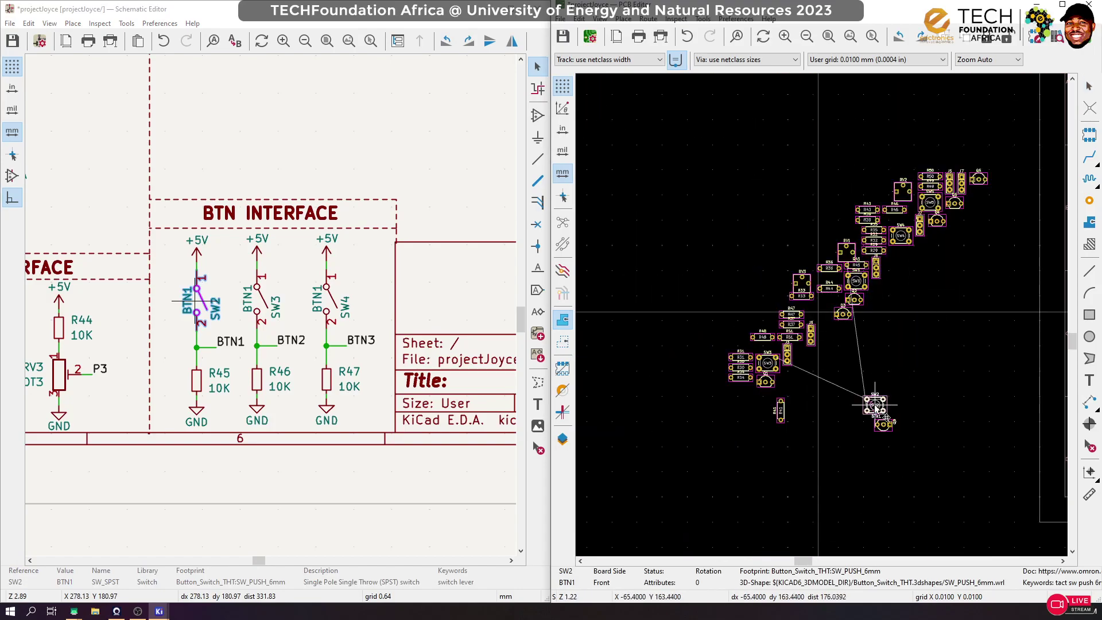
scroll(696, 335, "down", 2)
scroll(1023, 304, "up", 4)
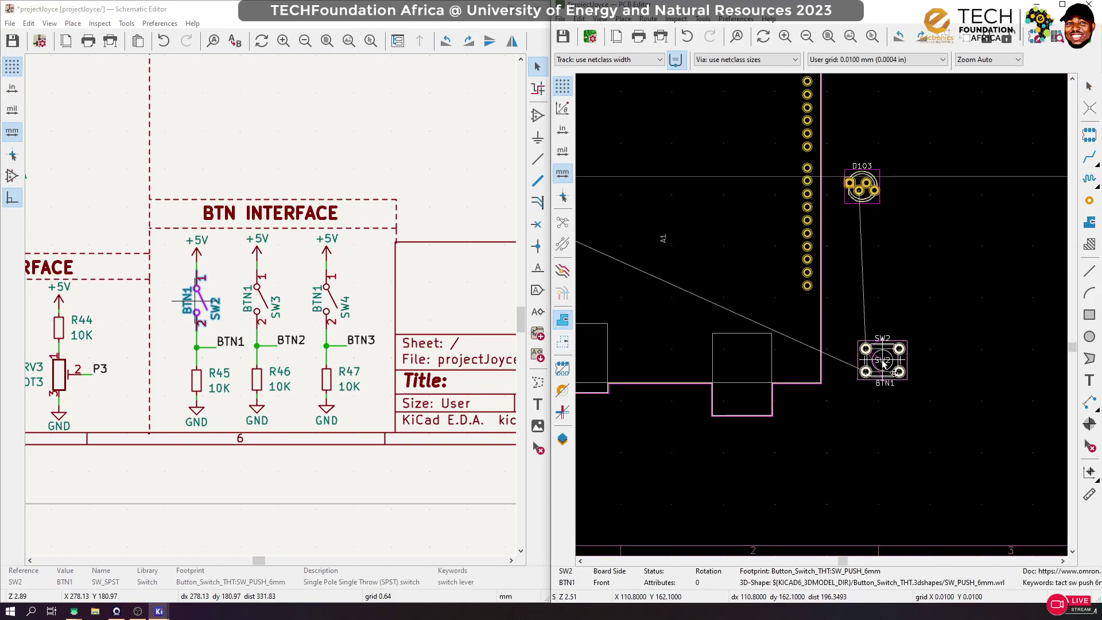
scroll(873, 364, "up", 1)
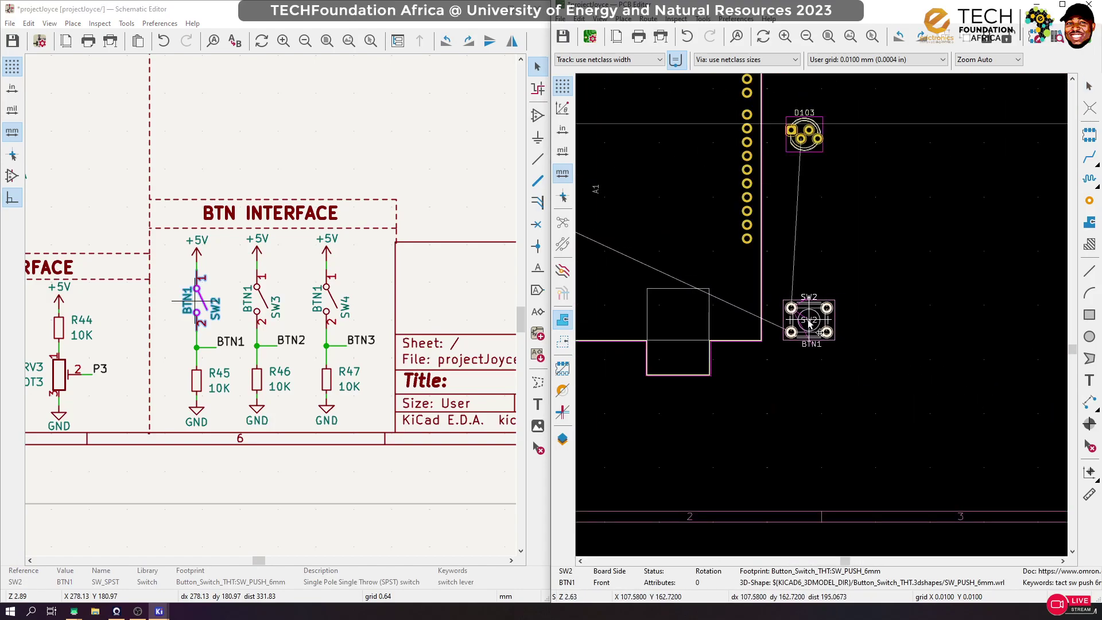
left_click(807, 322)
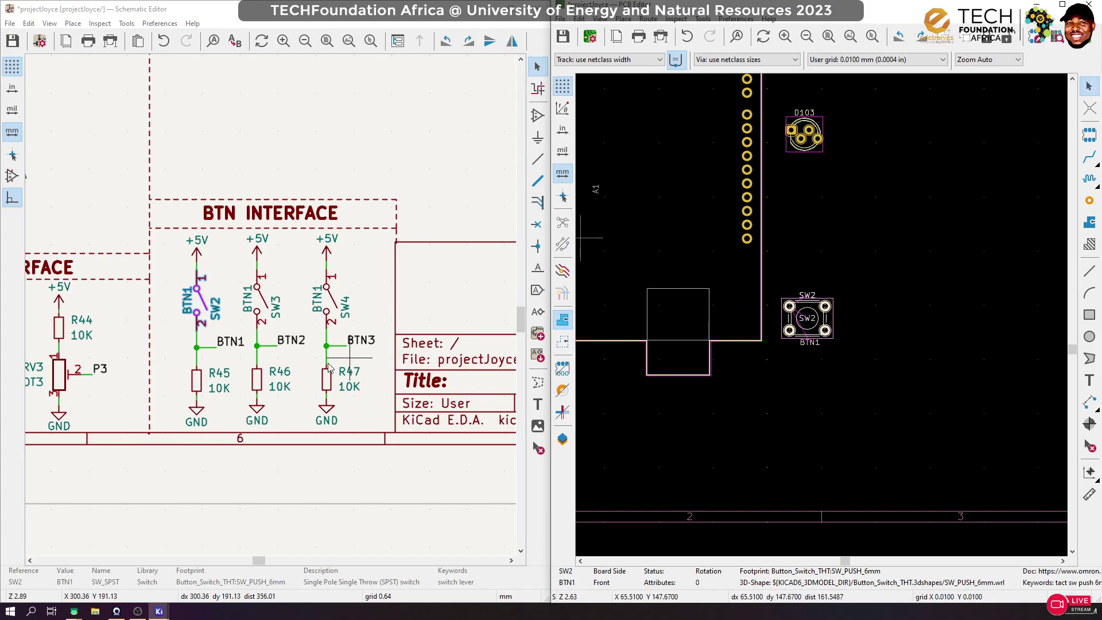
Locate push button SW3 from the BTN INTERFACE schematic and move its footprint beside SW2
left_click(262, 309)
left_click(769, 337)
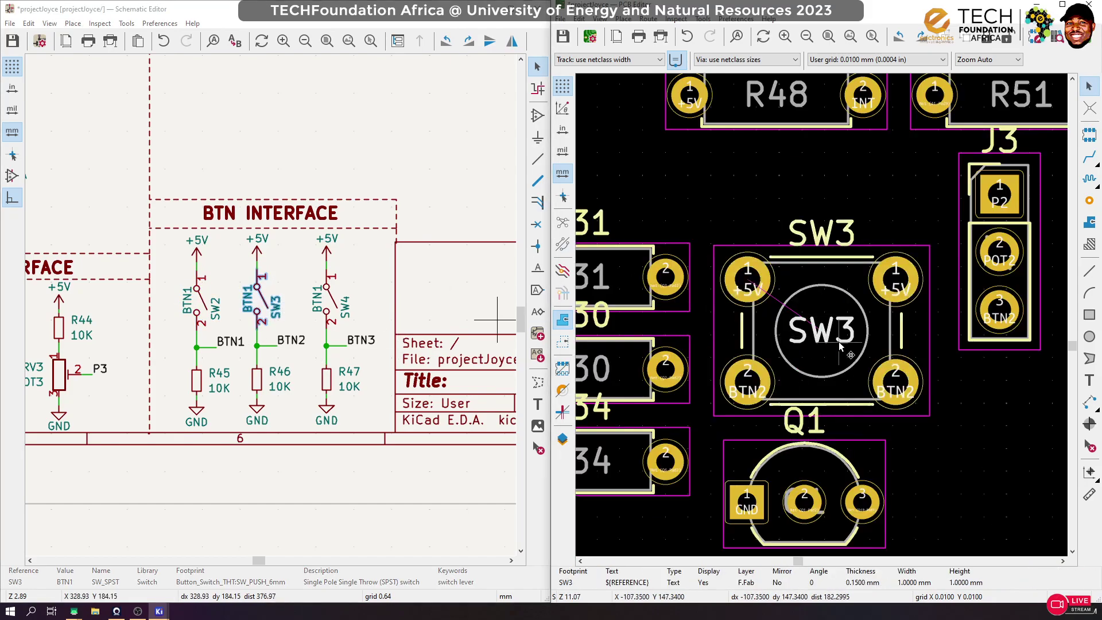
scroll(825, 315, "down", 10)
scroll(825, 315, "up", 12)
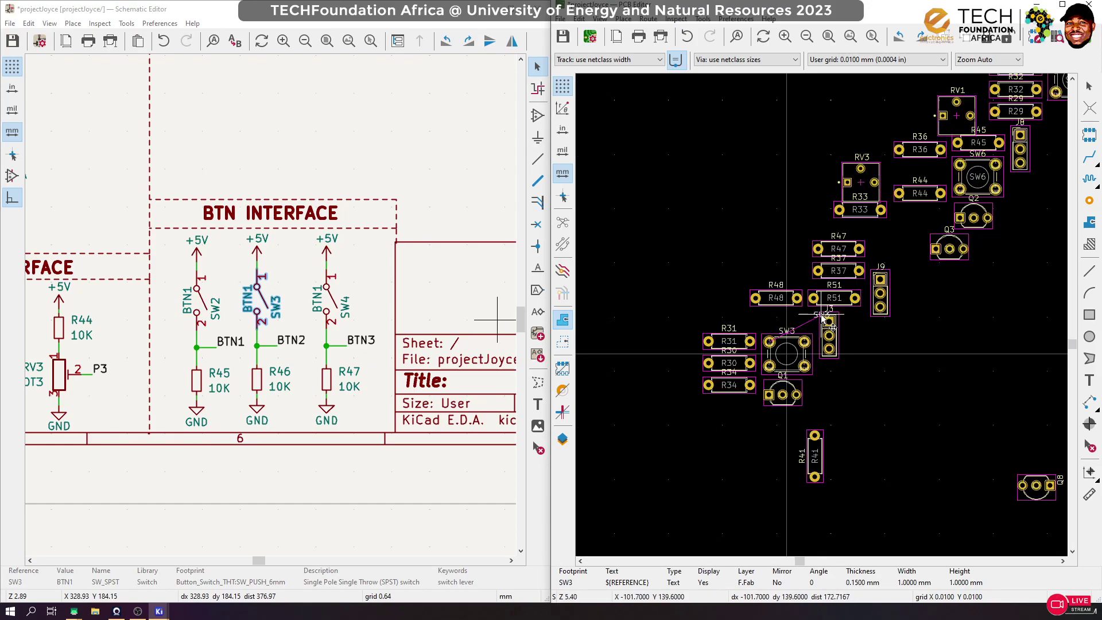
scroll(816, 337, "down", 6)
scroll(815, 337, "up", 6)
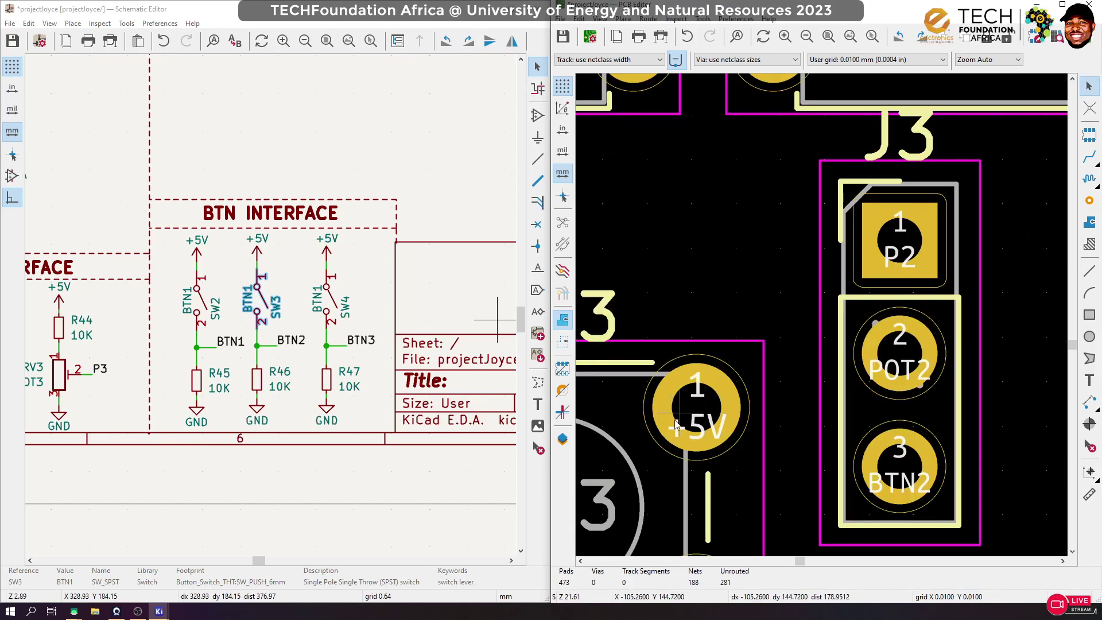
left_click(267, 321)
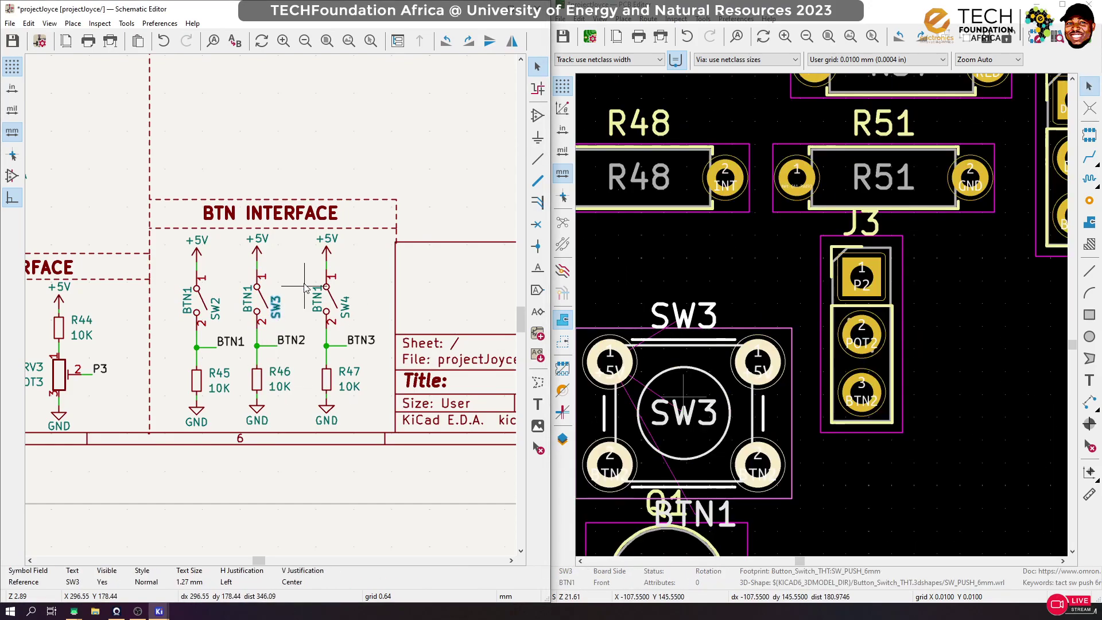
left_click(256, 300)
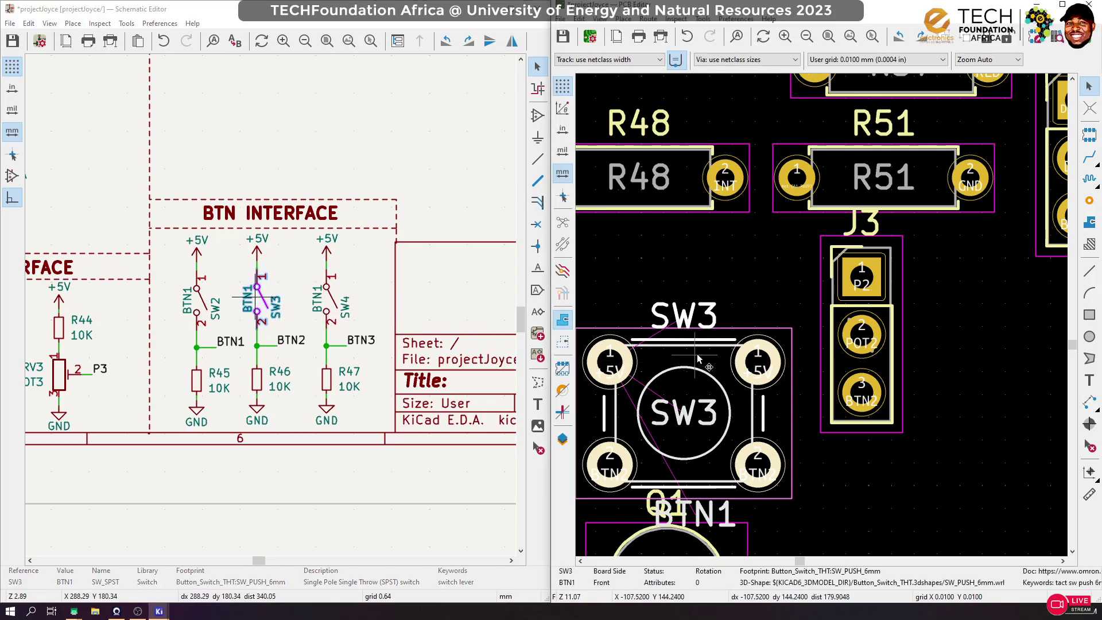
scroll(684, 425, "down", 10)
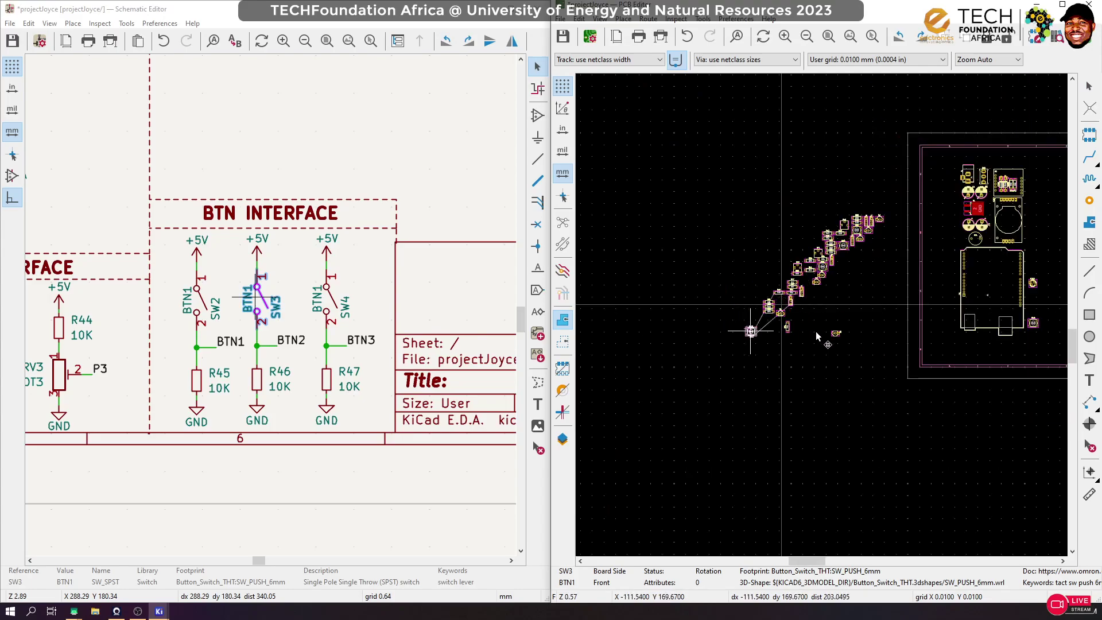
scroll(992, 323, "up", 9)
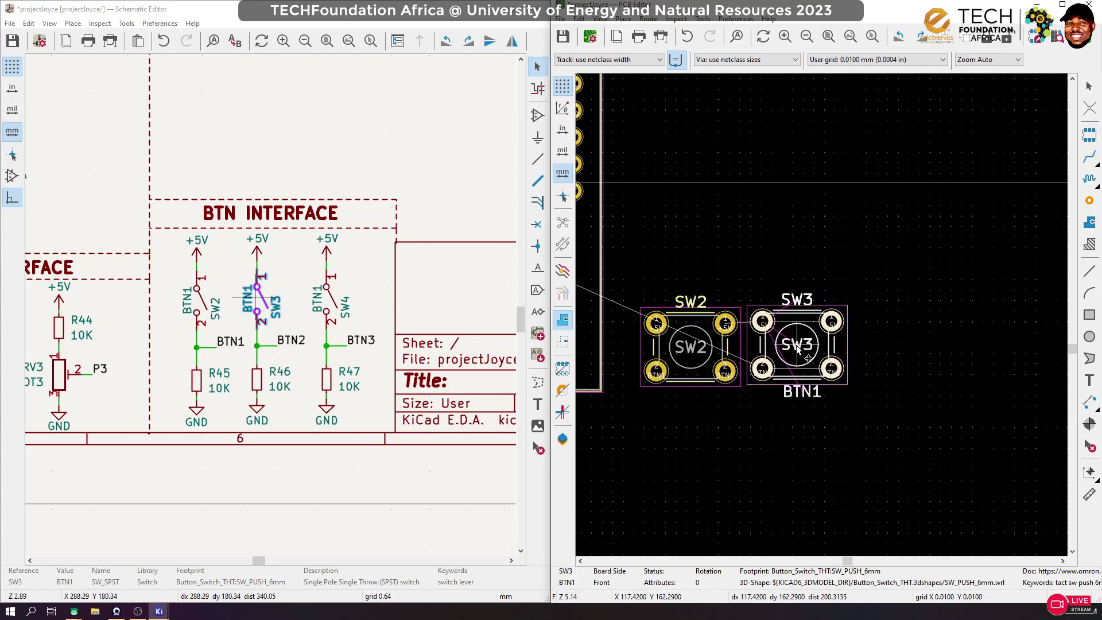
Pick SW4 in the BTN INTERFACE schematic and move its footprint beside SW3 to extend the button row
left_click(329, 308)
scroll(876, 371, "down", 15)
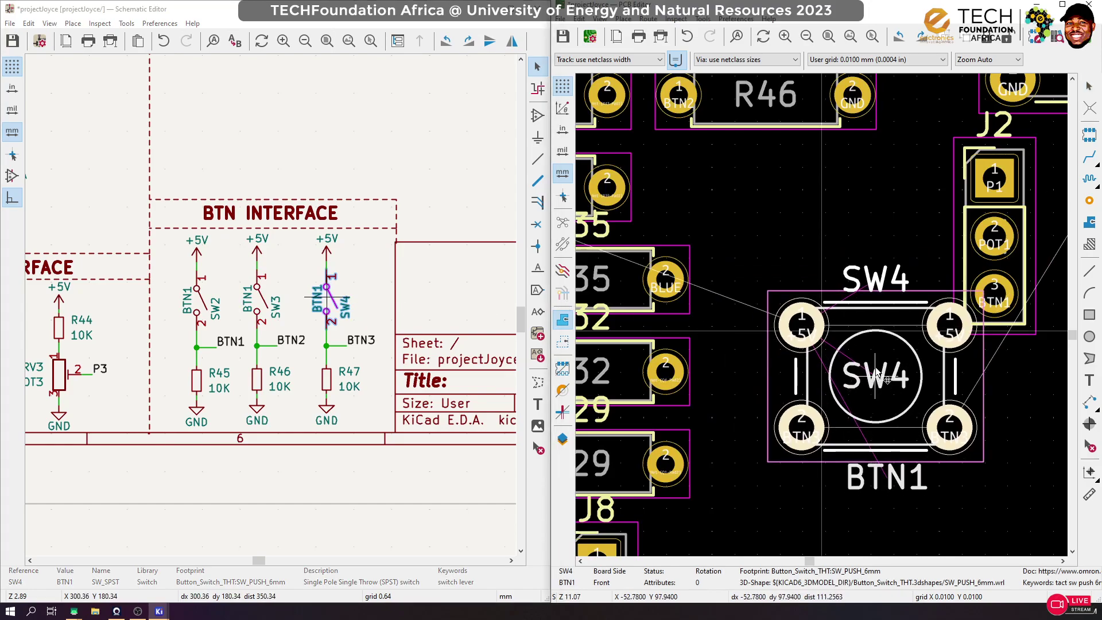
scroll(922, 353, "up", 14)
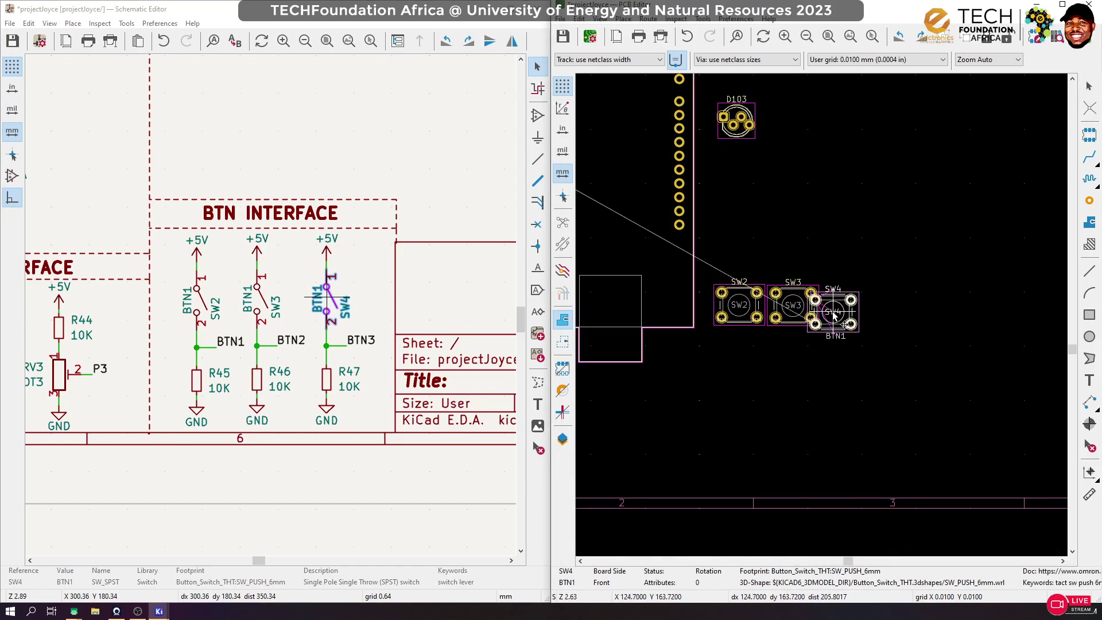
left_click_drag(842, 310, 845, 312)
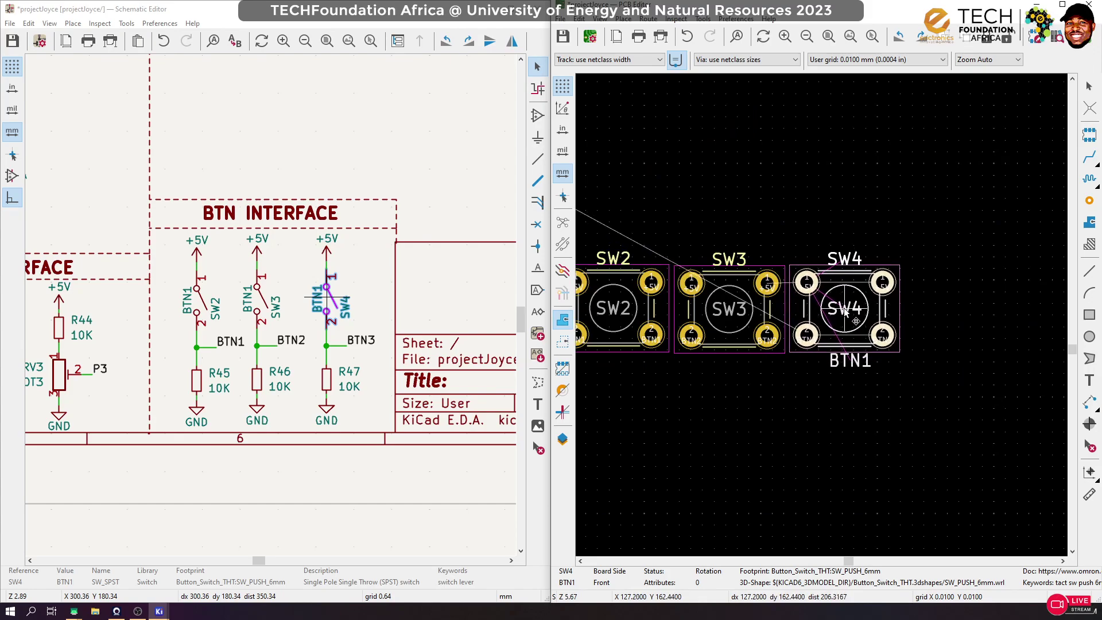
Align the three push buttons SW2, SW3 and SW4 to the top
left_click(980, 250)
left_click_drag(983, 244, 610, 397)
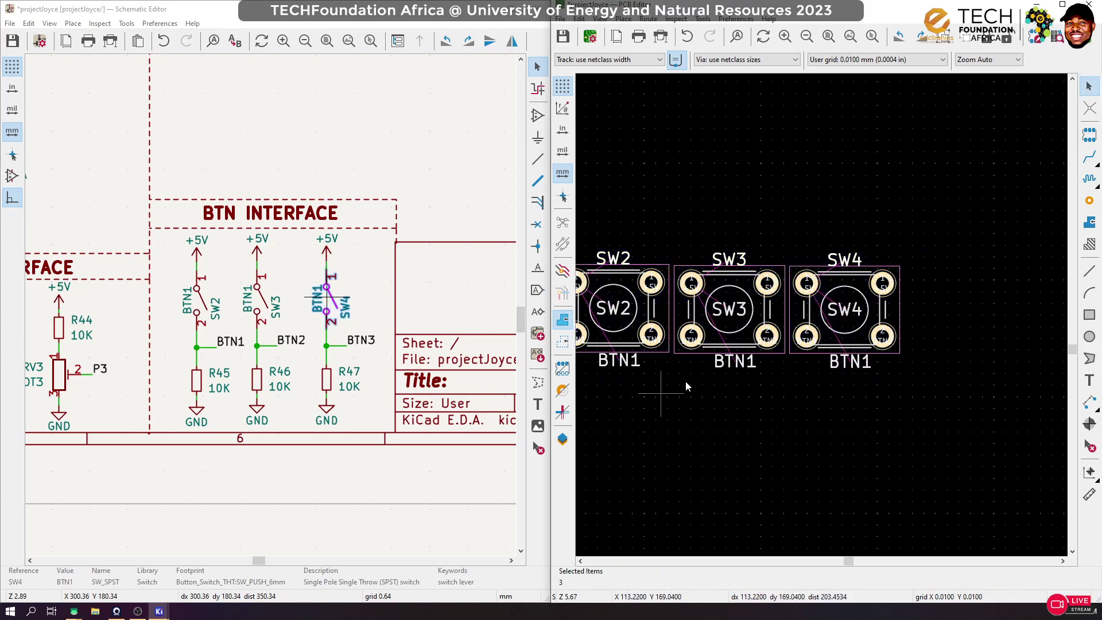
scroll(696, 368, "down", 1)
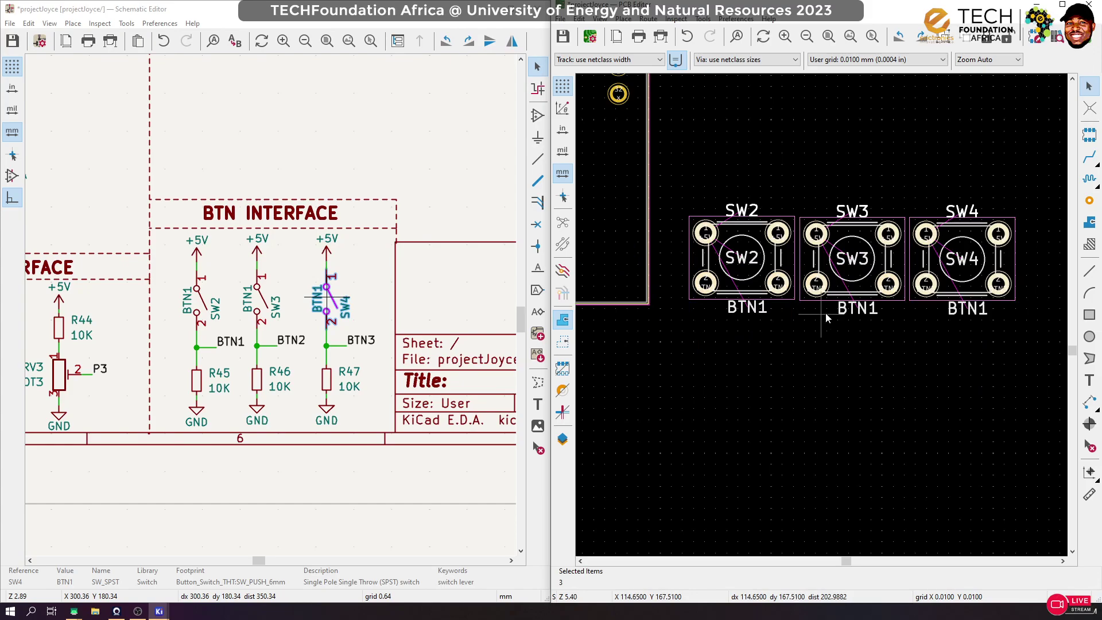
right_click(791, 260)
mouse_move(873, 345)
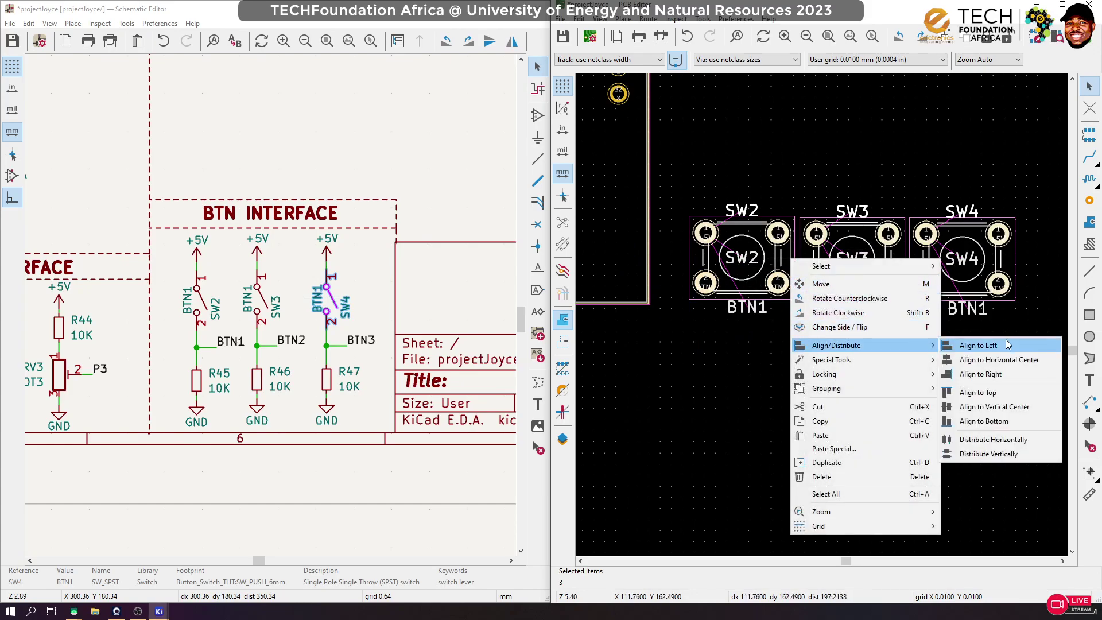
left_click(967, 391)
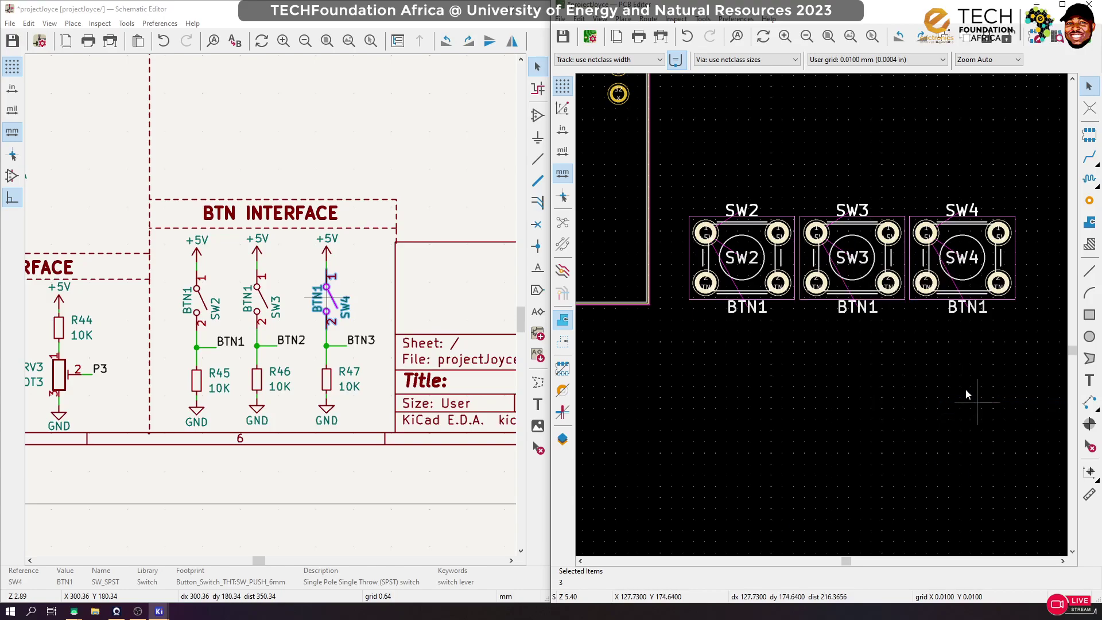
Distribute push buttons SW2, SW3 and SW4 horizontally
right_click(781, 263)
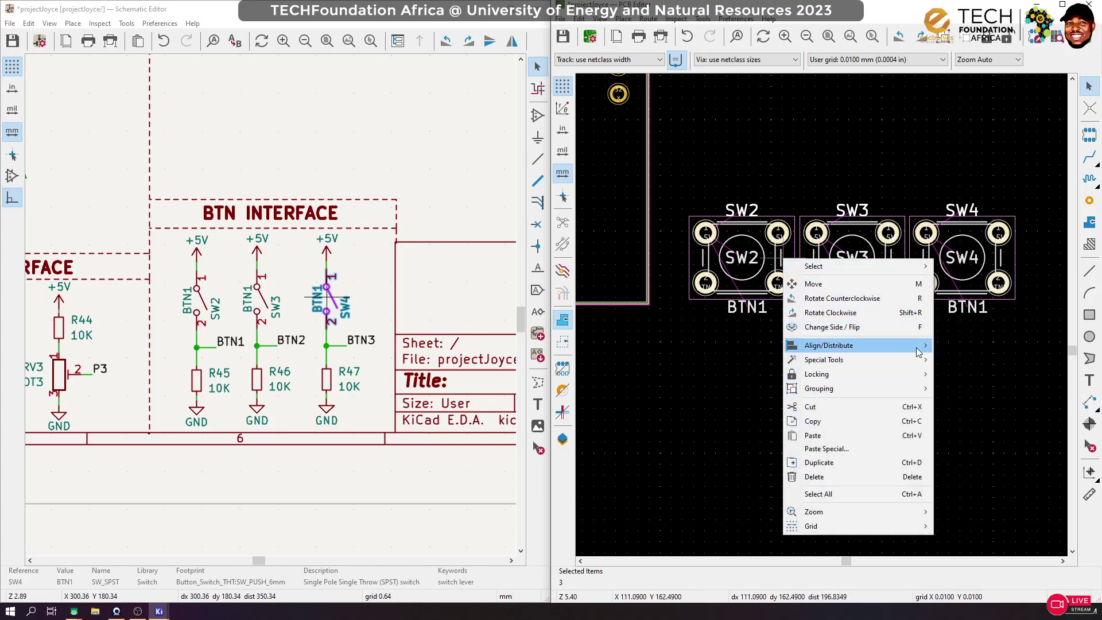
mouse_move(856, 345)
left_click(1008, 438)
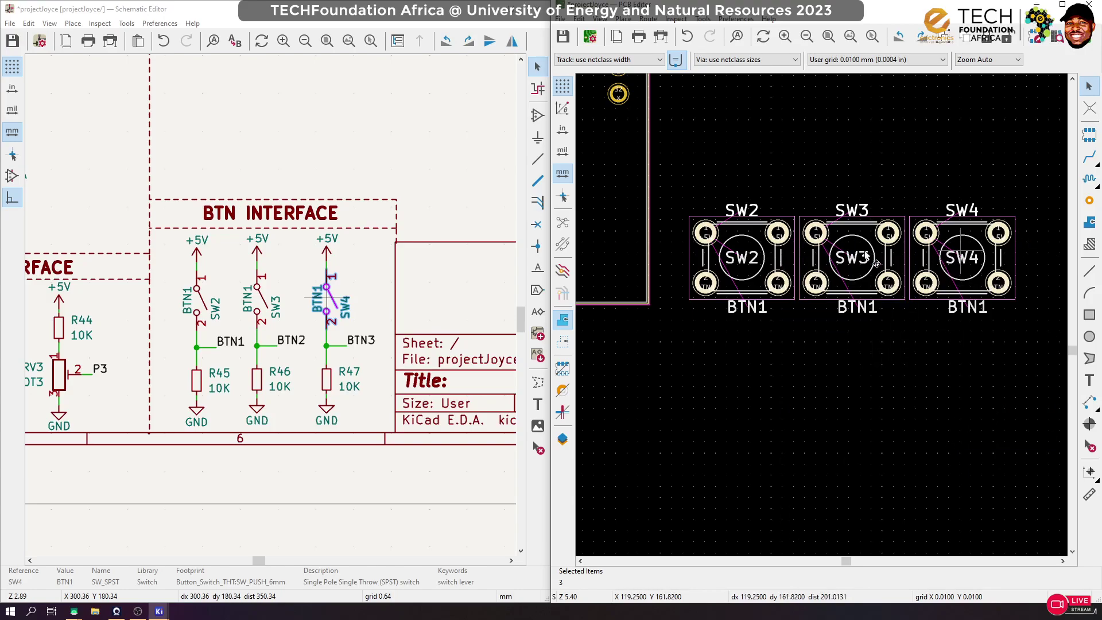
left_click(871, 336)
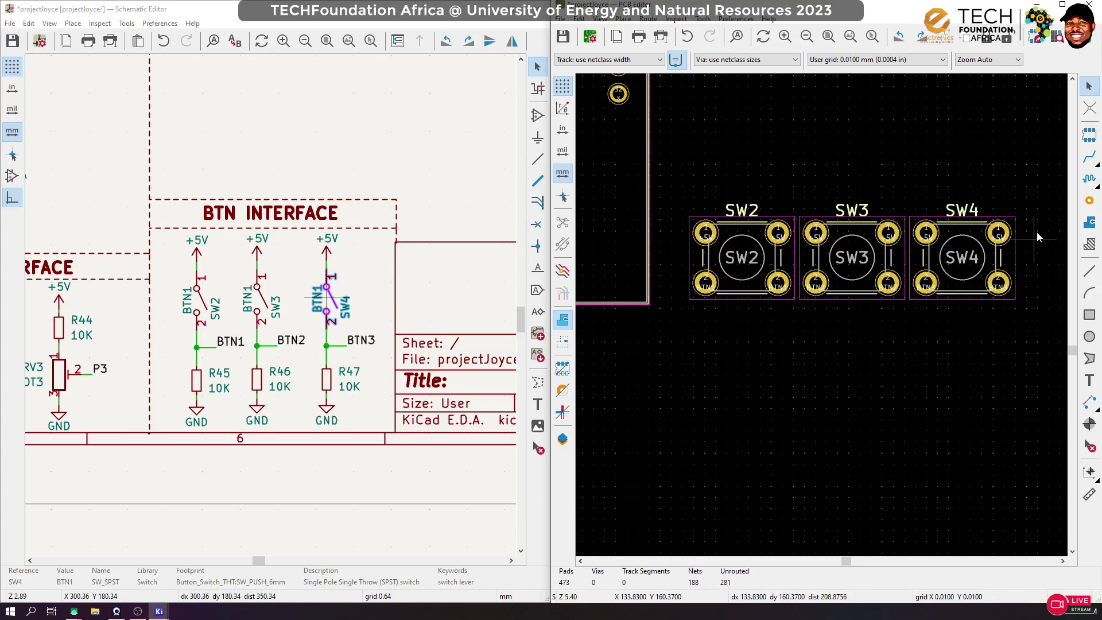
Move the row of SW2, SW3 and SW4 together slightly upward beside the A1 module
left_click_drag(1052, 187, 650, 352)
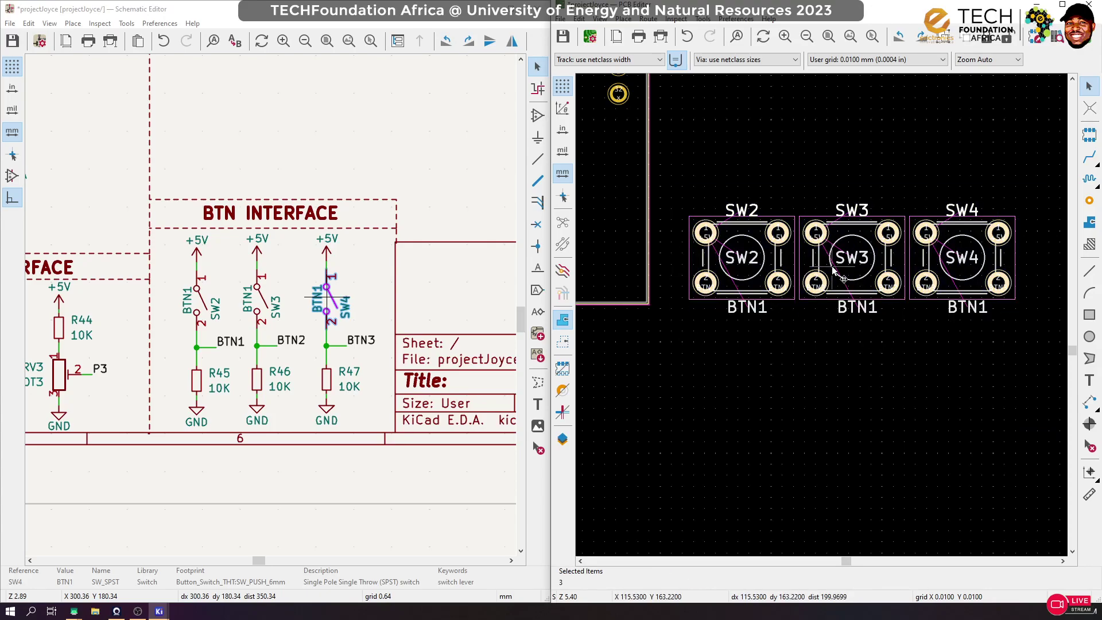
left_click_drag(834, 270, 848, 216)
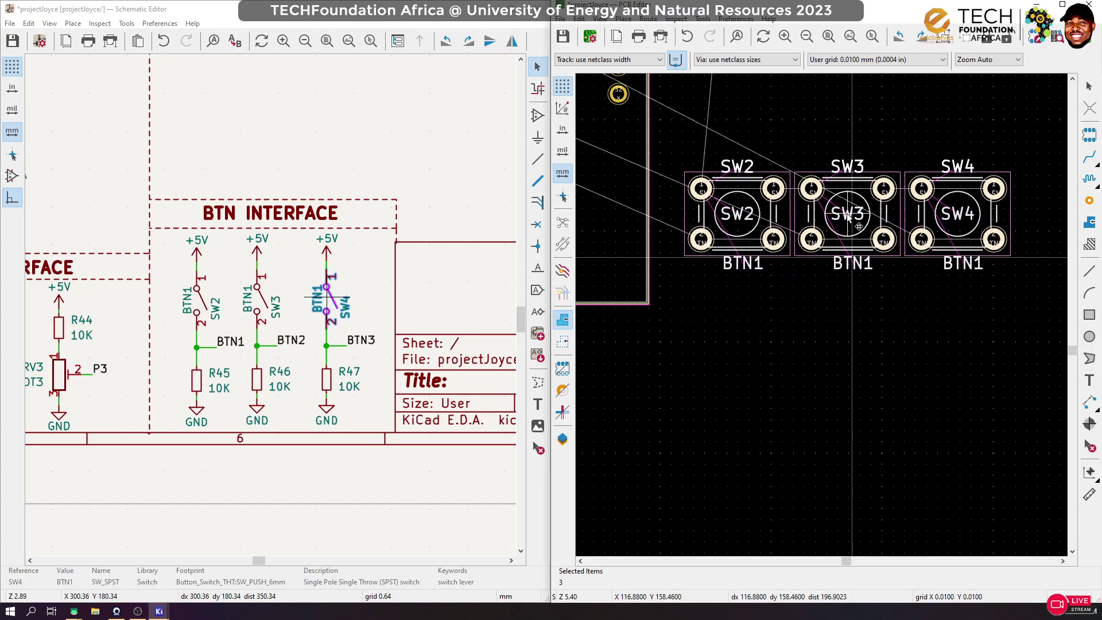
left_click(864, 297)
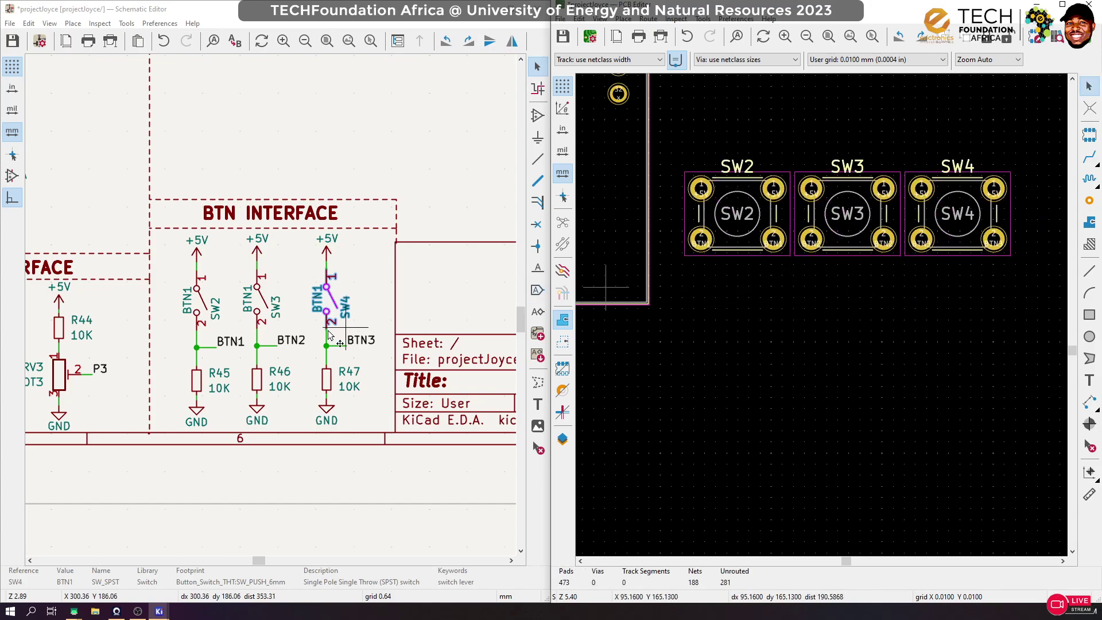
Pick resistor R45 in the BTN INTERFACE schematic and place its footprint directly above SW2
left_click(197, 382)
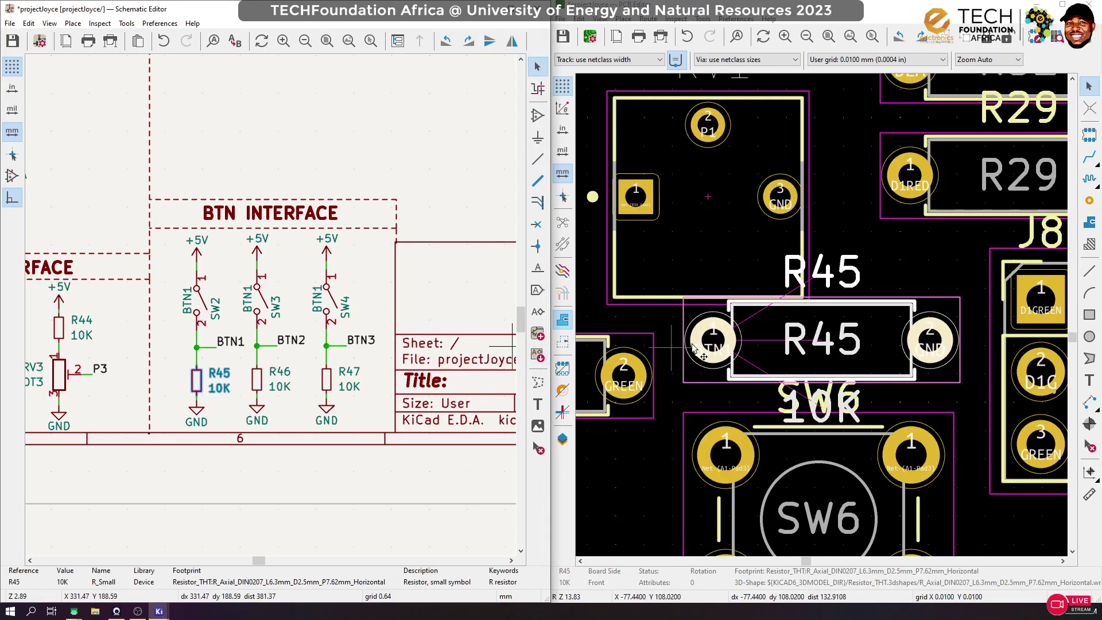
left_click(856, 339)
scroll(855, 339, "down", 10)
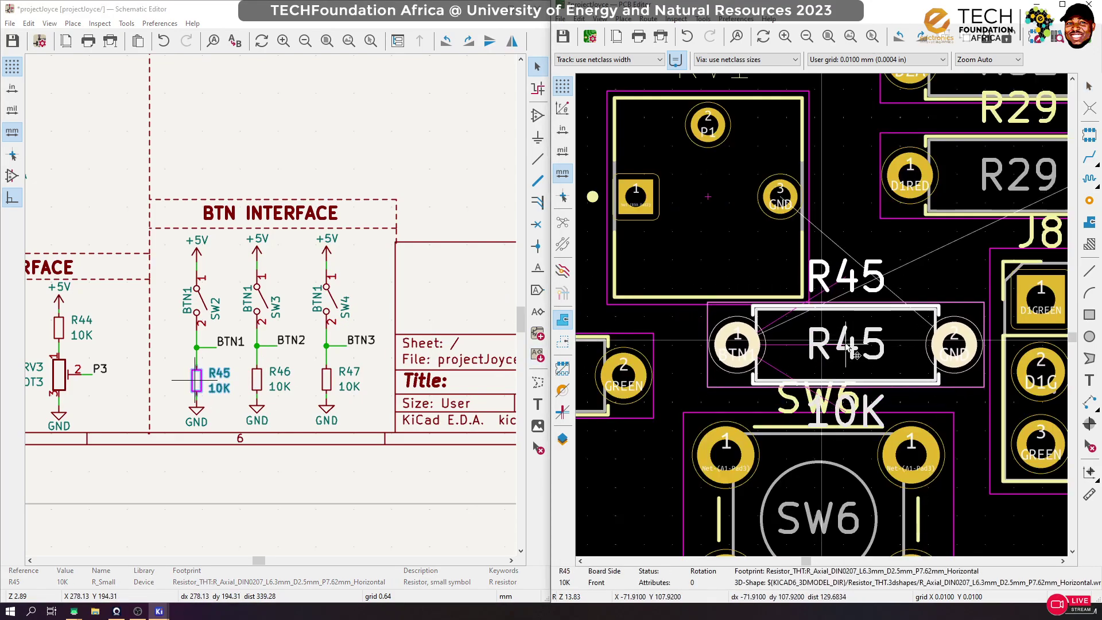
left_click_drag(822, 319, 710, 279)
scroll(711, 280, "up", 5)
left_click_drag(817, 318, 813, 316)
left_click(838, 433)
scroll(809, 349, "up", 5)
left_click(874, 209)
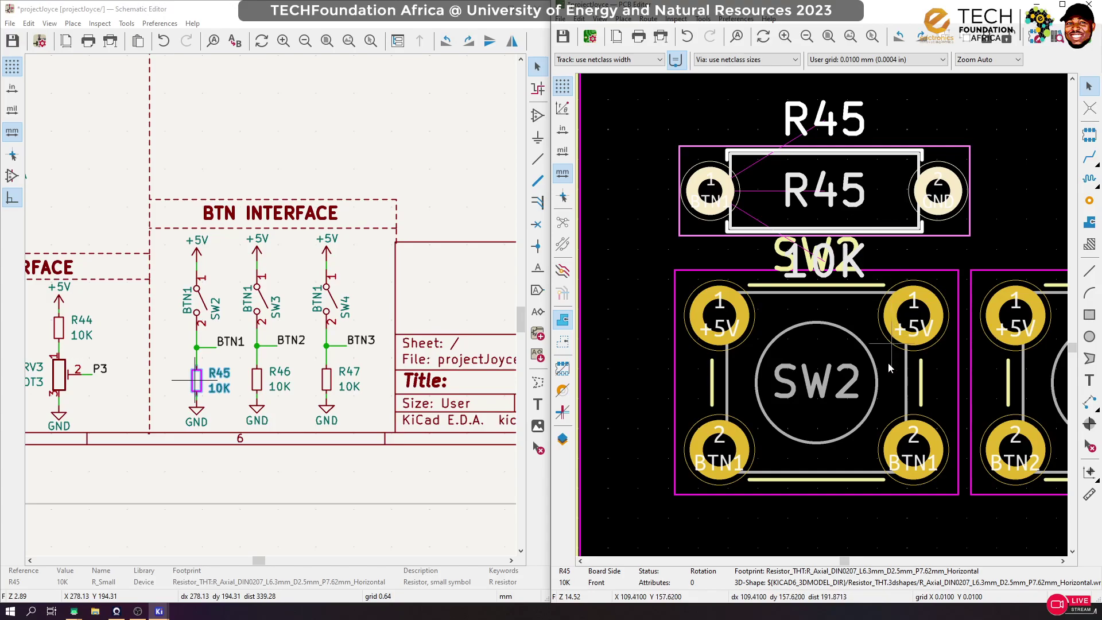
Rotate SW2 by 180 degrees so its BTN1 pads face R45, and position it just below the resistor
left_click(880, 393)
scroll(884, 380, "down", 2)
key("r")
key("r")
scroll(822, 314, "down", 4)
left_click_drag(795, 302, 840, 333)
scroll(873, 332, "up", 6)
Rotate SW3 and SW4 by 180 degrees and space them out in the row beside SW2
left_click(908, 333)
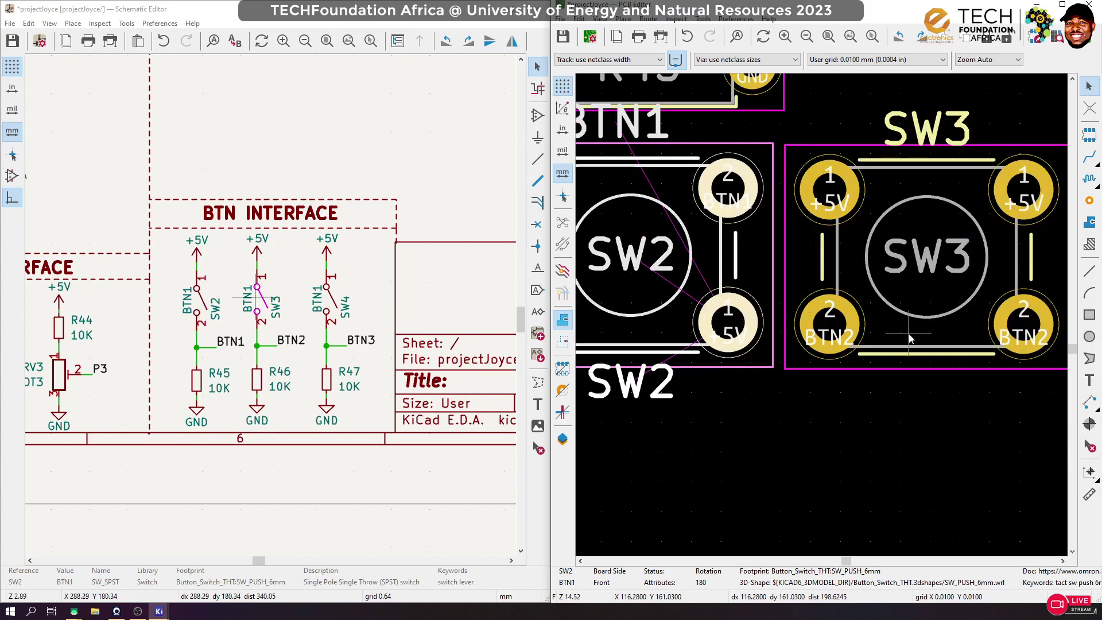
key("r")
key("r")
left_click_drag(776, 219, 1038, 324)
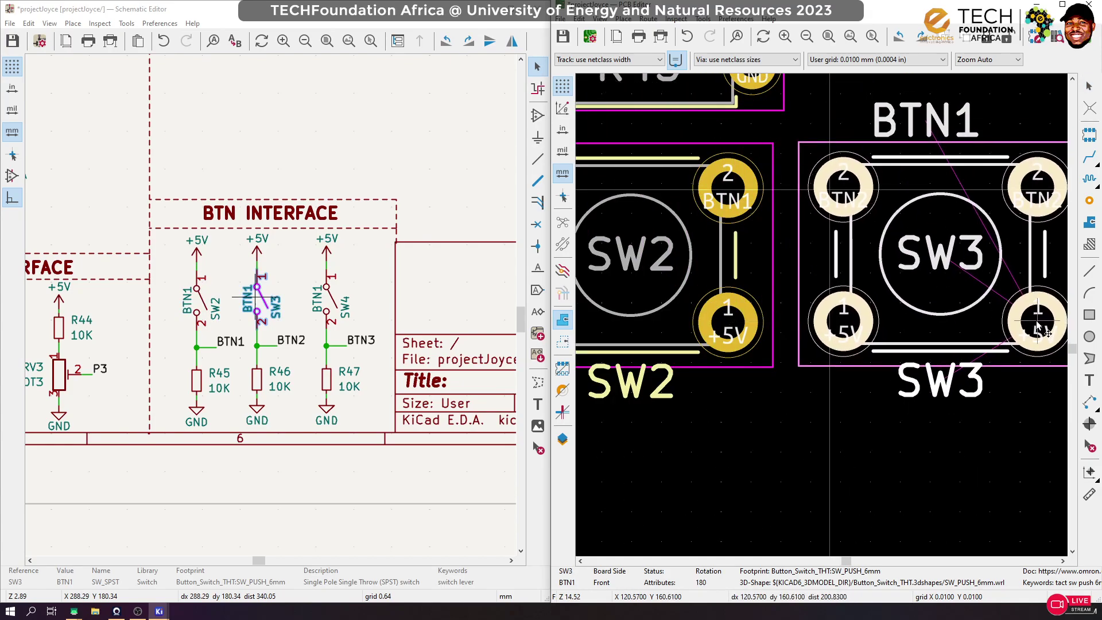
left_click(1038, 325)
scroll(976, 326, "down", 6)
left_click_drag(836, 320, 880, 319)
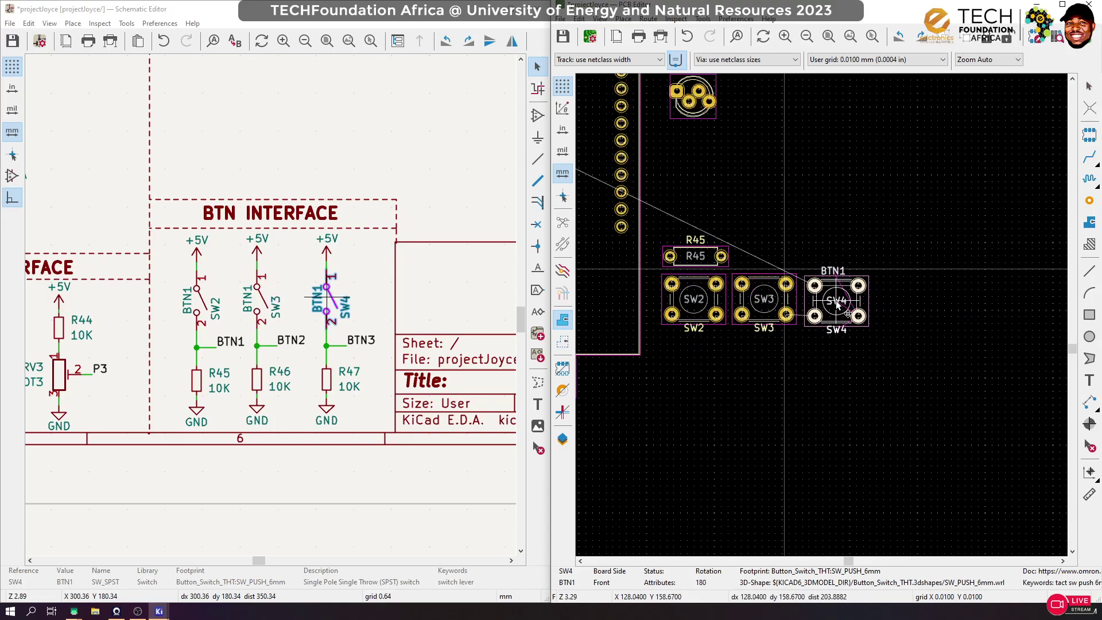
Align the rotated push buttons SW2, SW3 and SW4 to their vertical center
left_click_drag(930, 346, 660, 280)
right_click(718, 307)
mouse_move(843, 392)
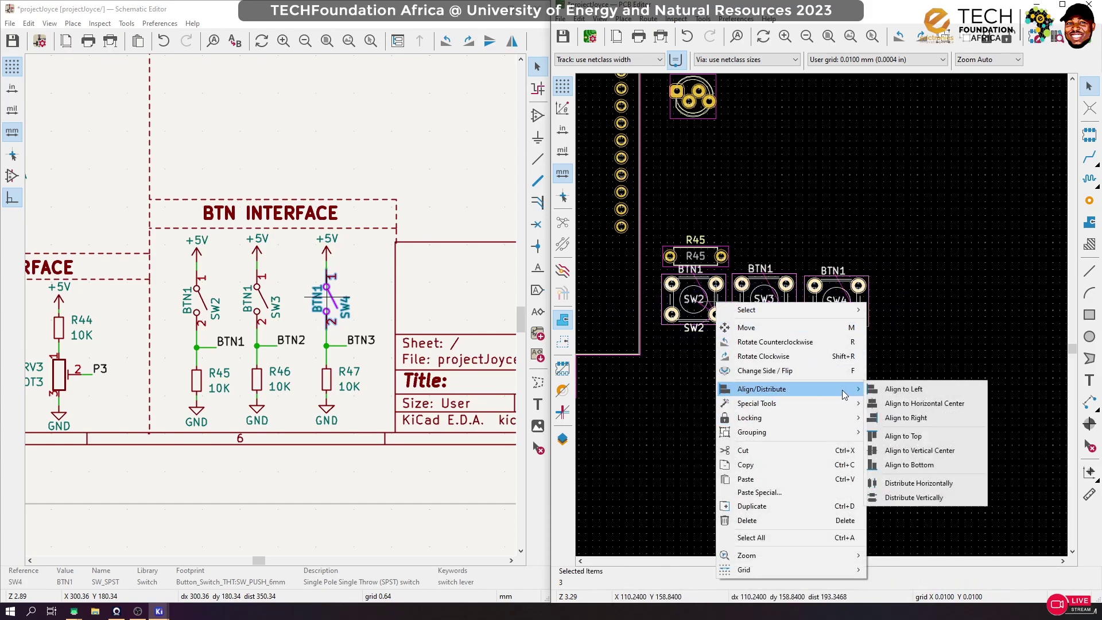
left_click(930, 450)
Distribute the rotated buttons SW2, SW3 and SW4 horizontally again, and clear the selection
right_click(721, 306)
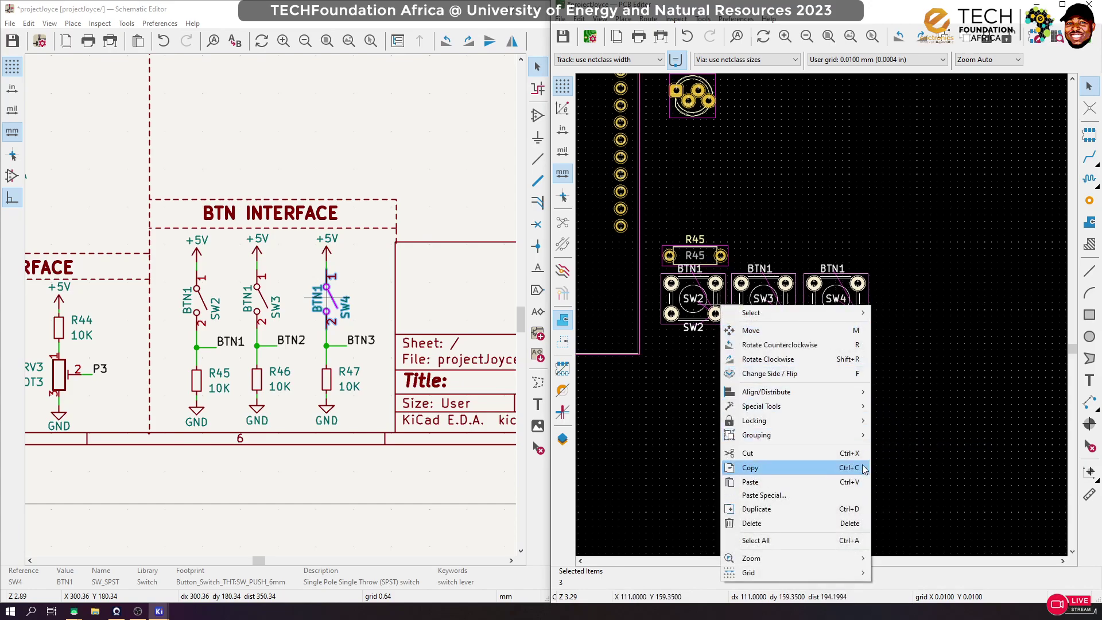
mouse_move(850, 393)
left_click(916, 486)
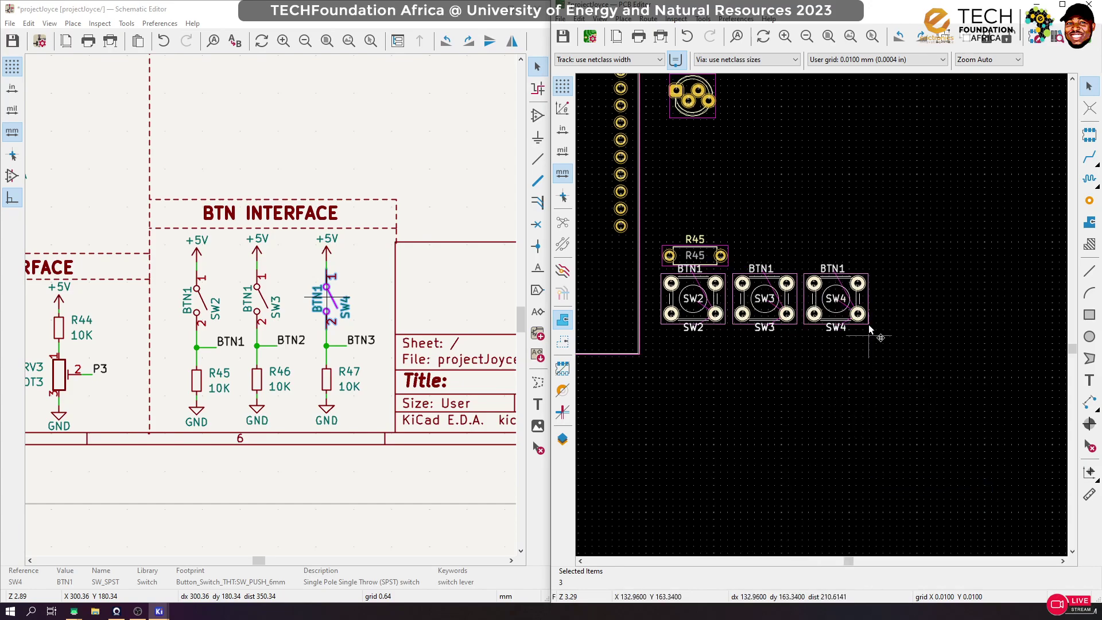
left_click(925, 268)
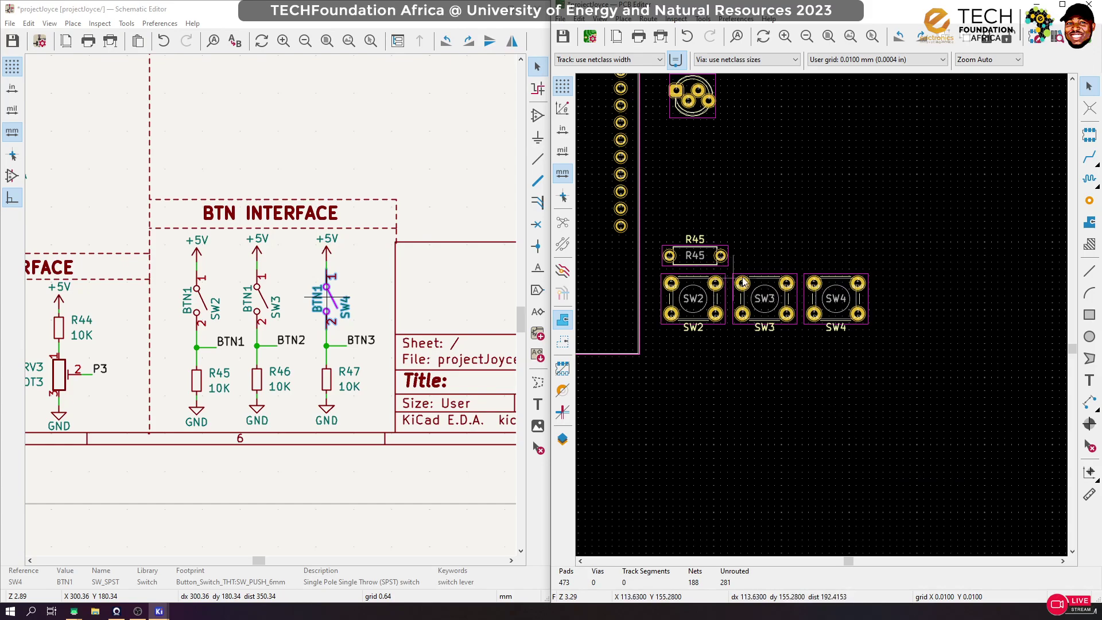
Shift SW3 and SW4 together farther away from SW2, and distribute the three push buttons horizontally
left_click_drag(956, 261, 729, 348)
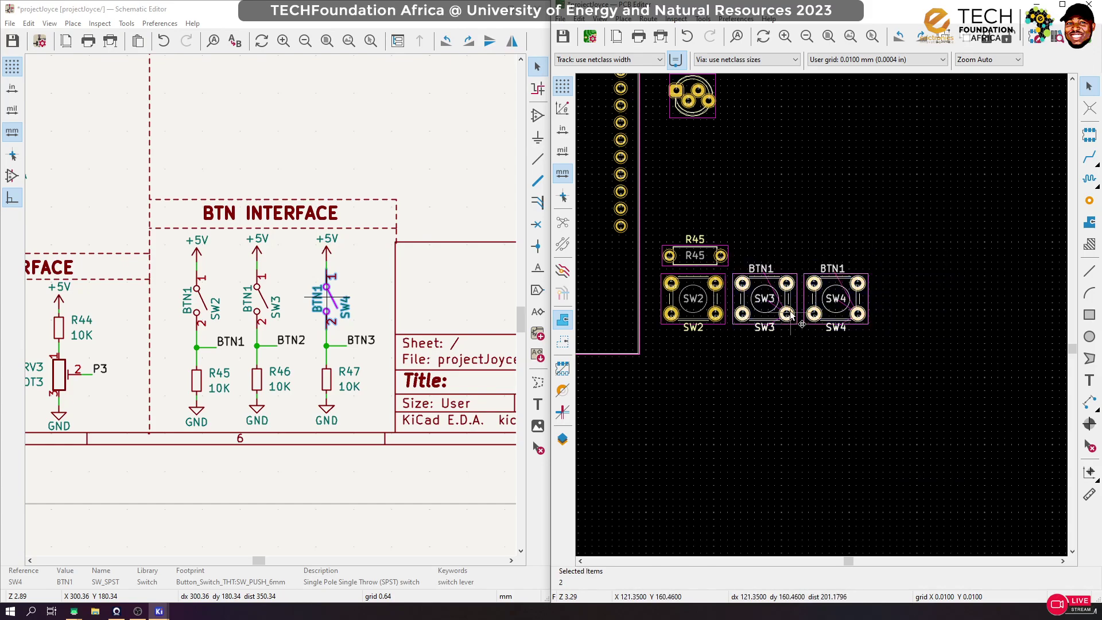
left_click_drag(792, 305, 811, 316)
left_click_drag(926, 363, 655, 293)
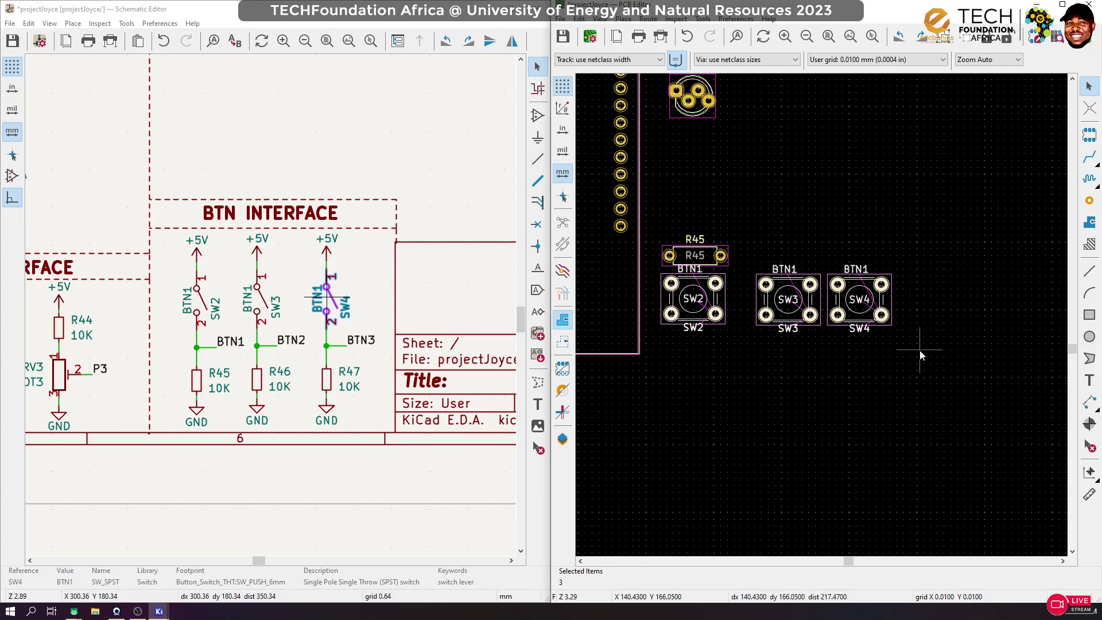
scroll(823, 320, "down", 5)
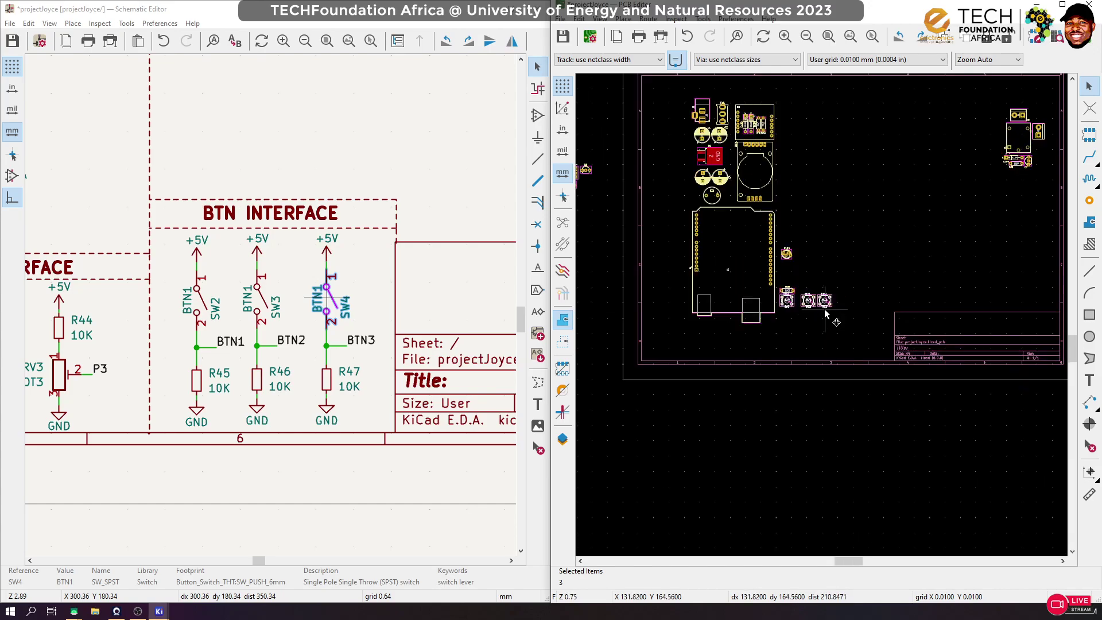
scroll(811, 304, "up", 5)
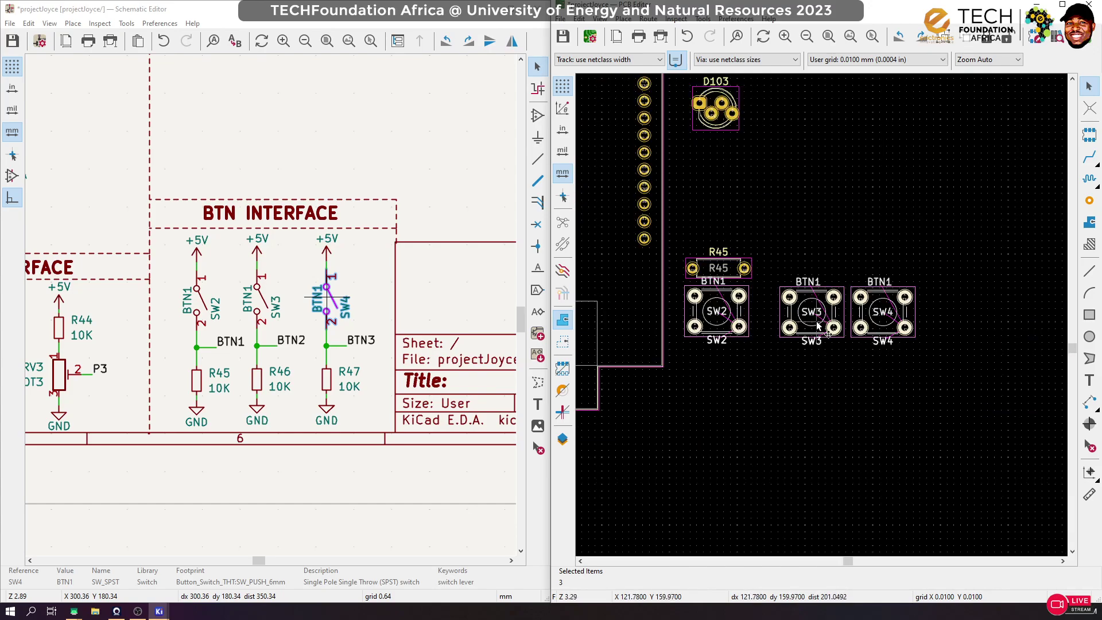
right_click(819, 321)
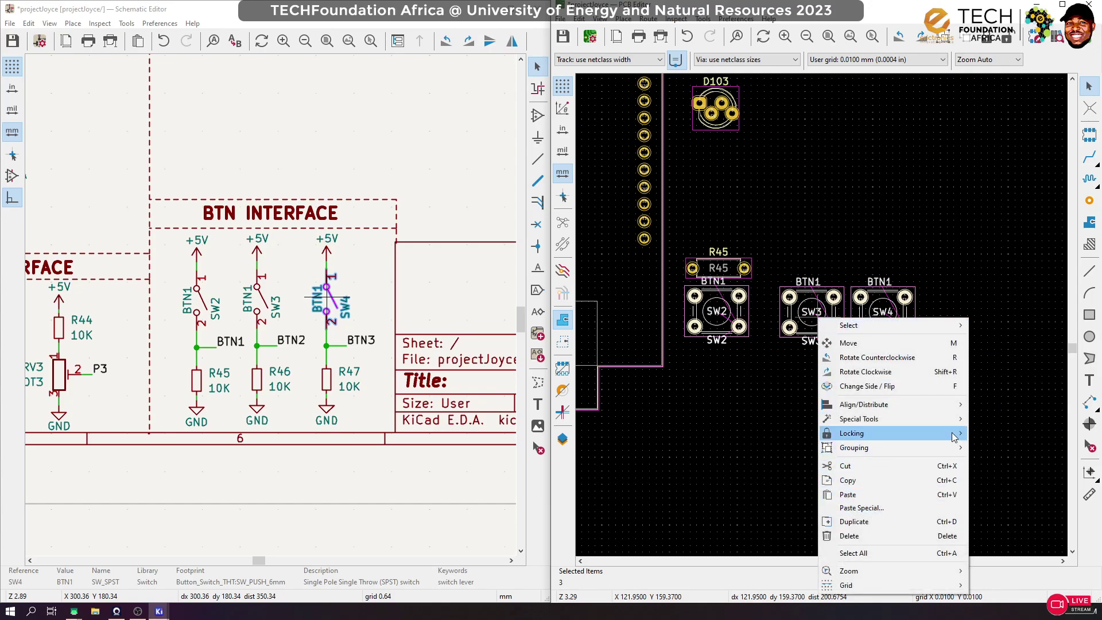
mouse_move(953, 406)
left_click(1022, 499)
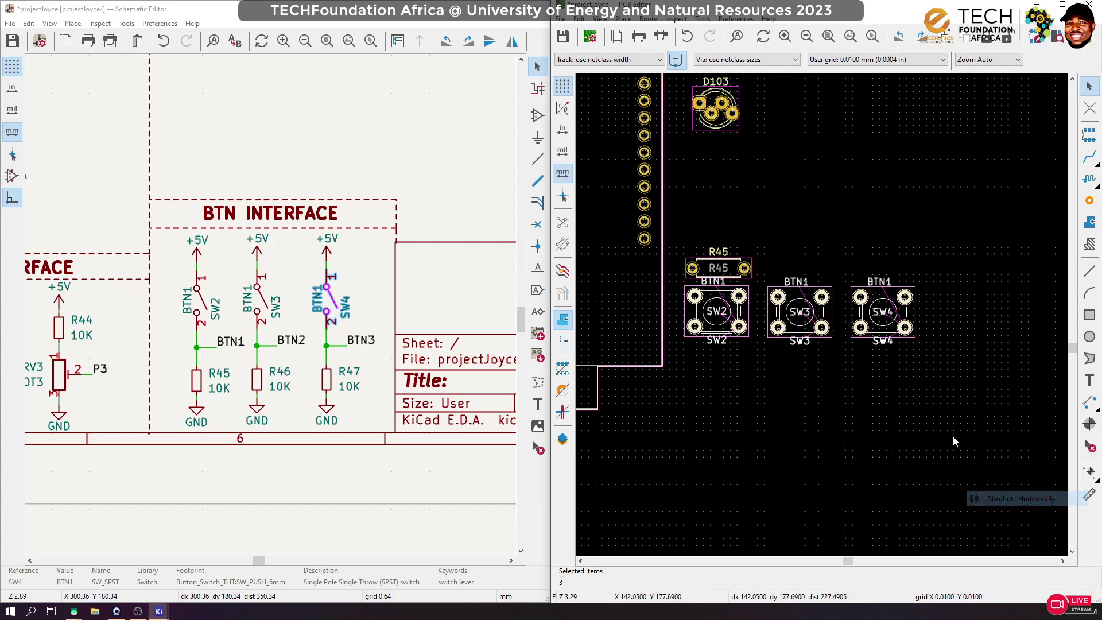
left_click(845, 386)
Align R45 and SW2 to their horizontal center
scroll(717, 312, "up", 3)
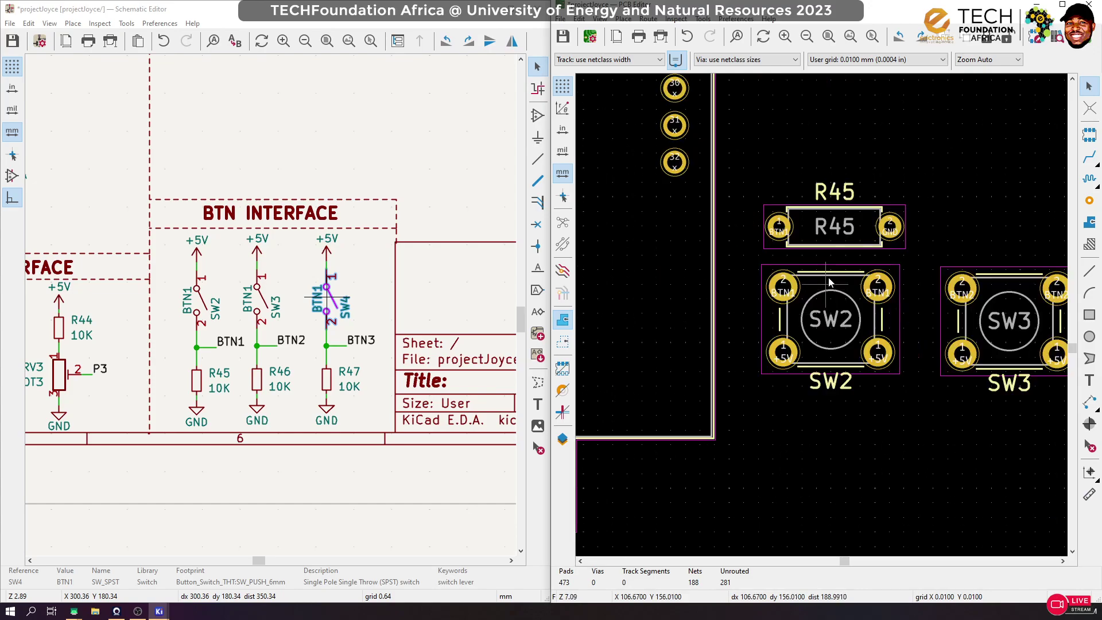
left_click(851, 241)
right_click(847, 285)
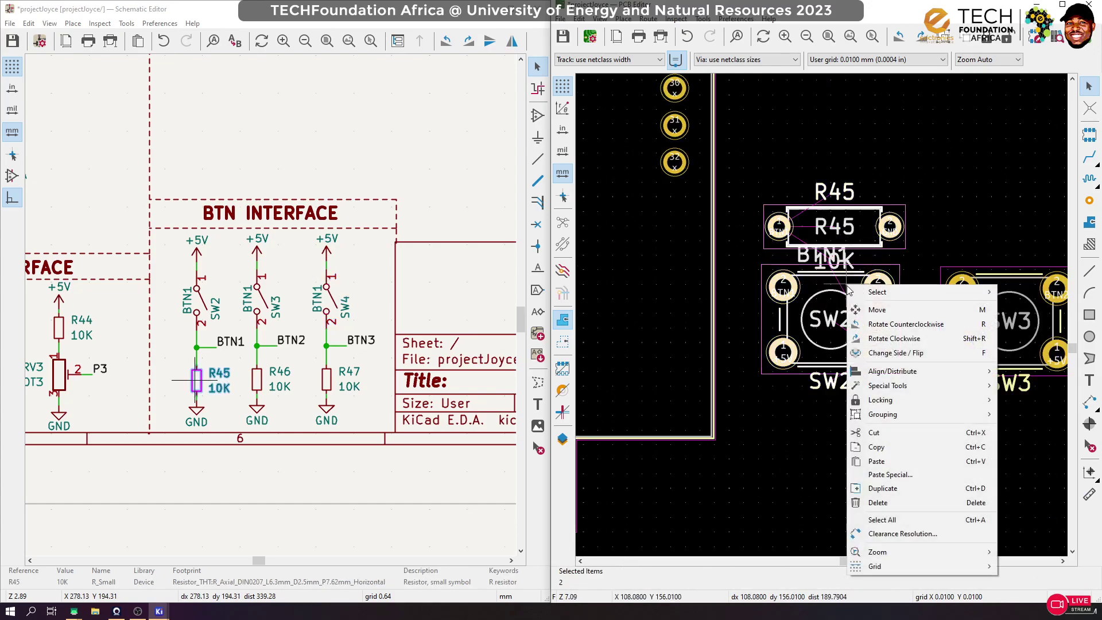
mouse_move(963, 370)
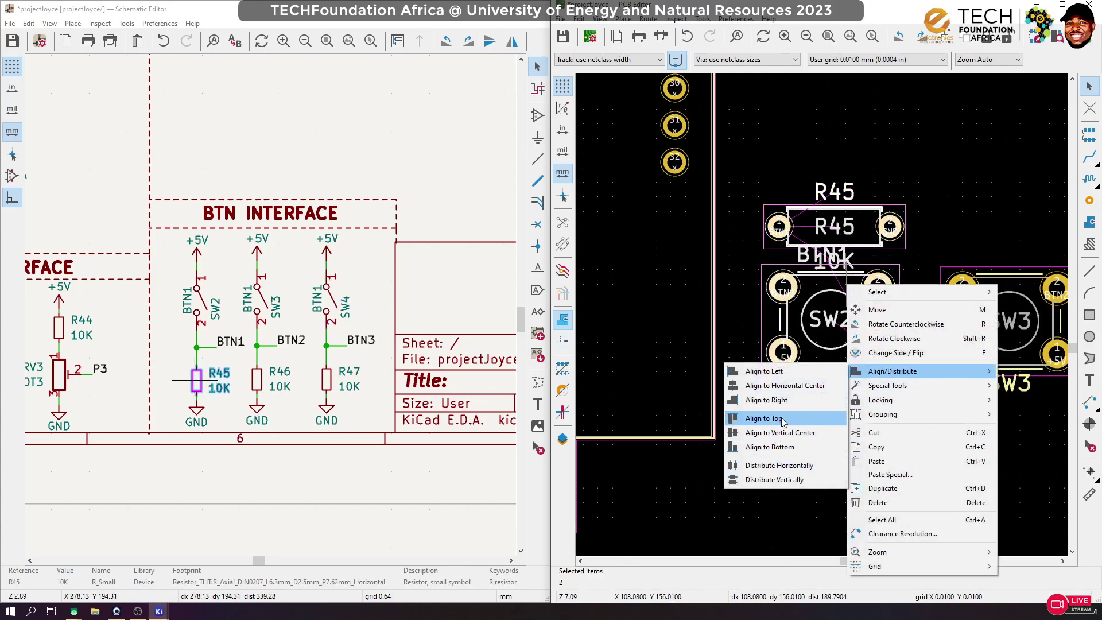
left_click(797, 386)
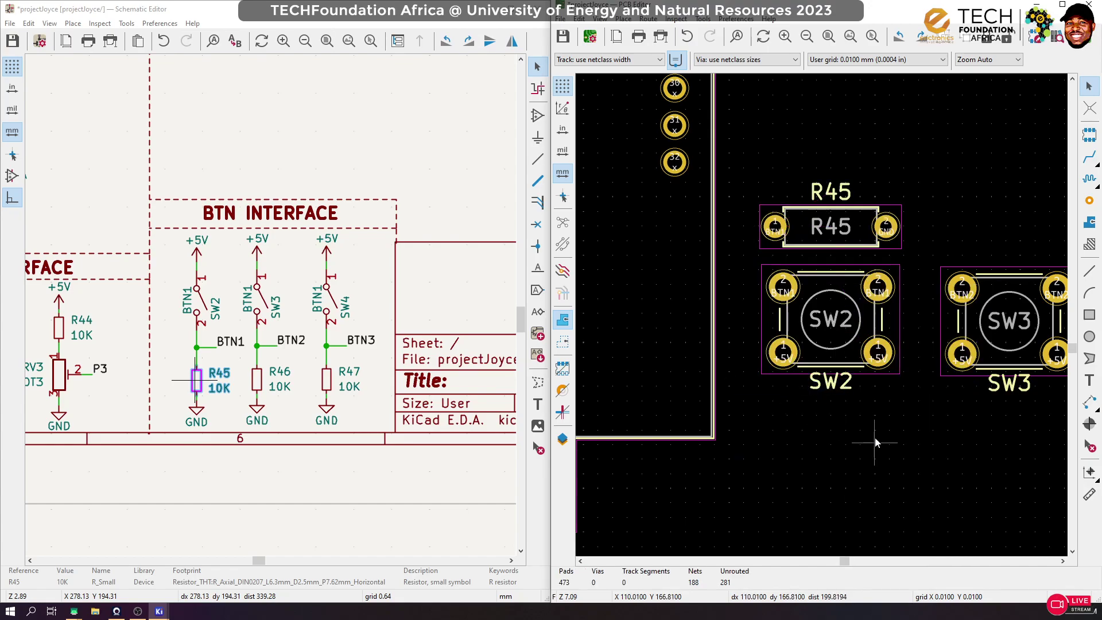
Locate R46 from the schematic, rotate its footprint by 180 degrees, and place it just above SW3, level with R45
scroll(826, 361, "down", 2)
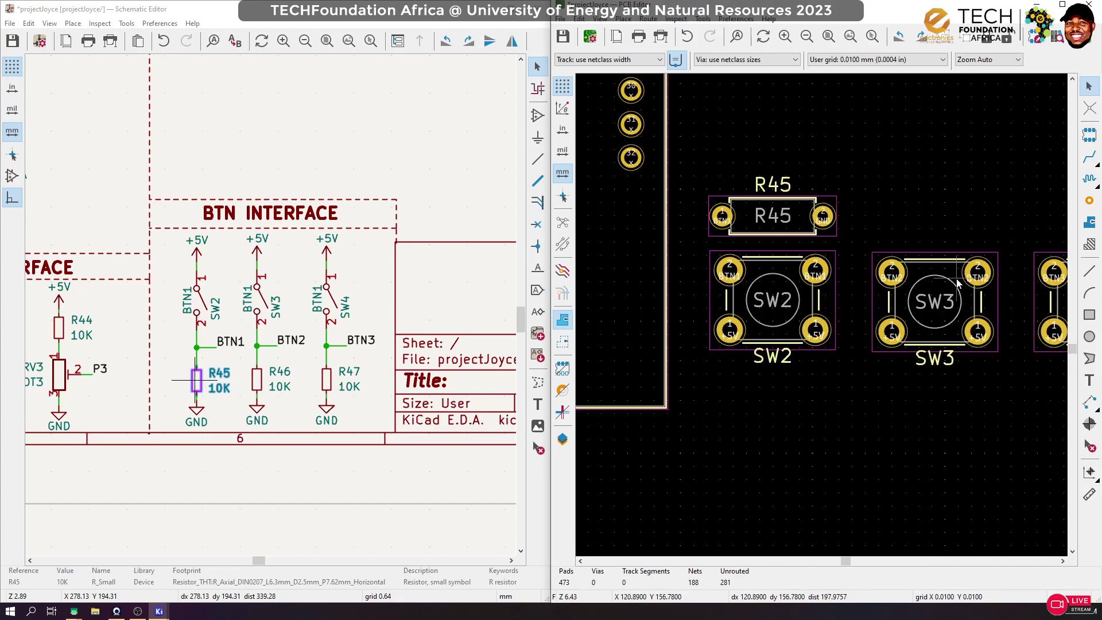
left_click(253, 307)
left_click(257, 379)
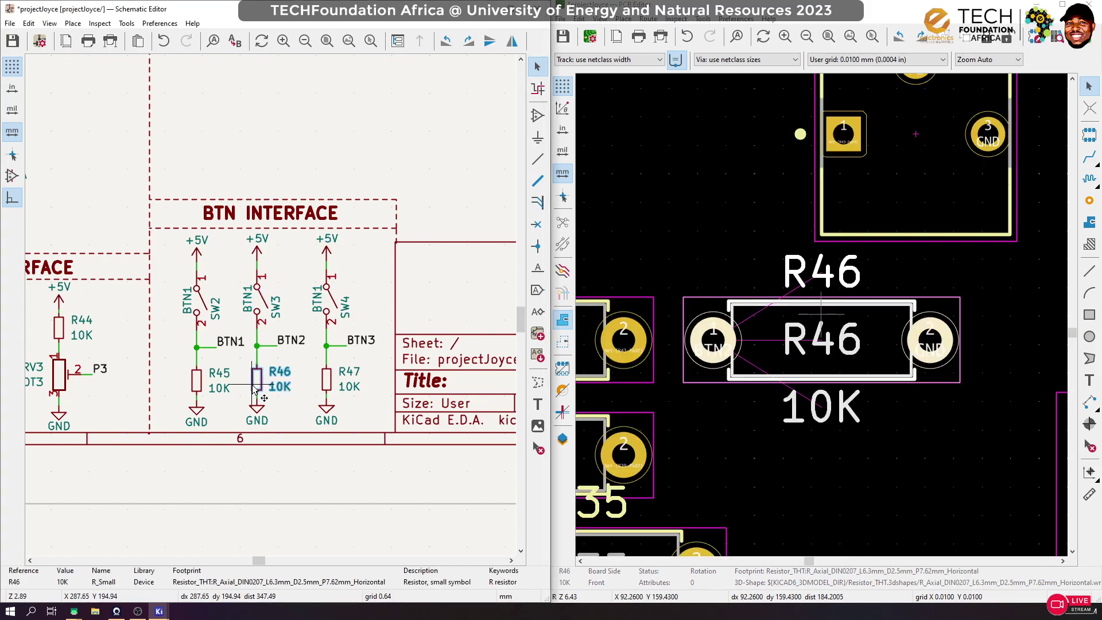
scroll(822, 344, "down", 6)
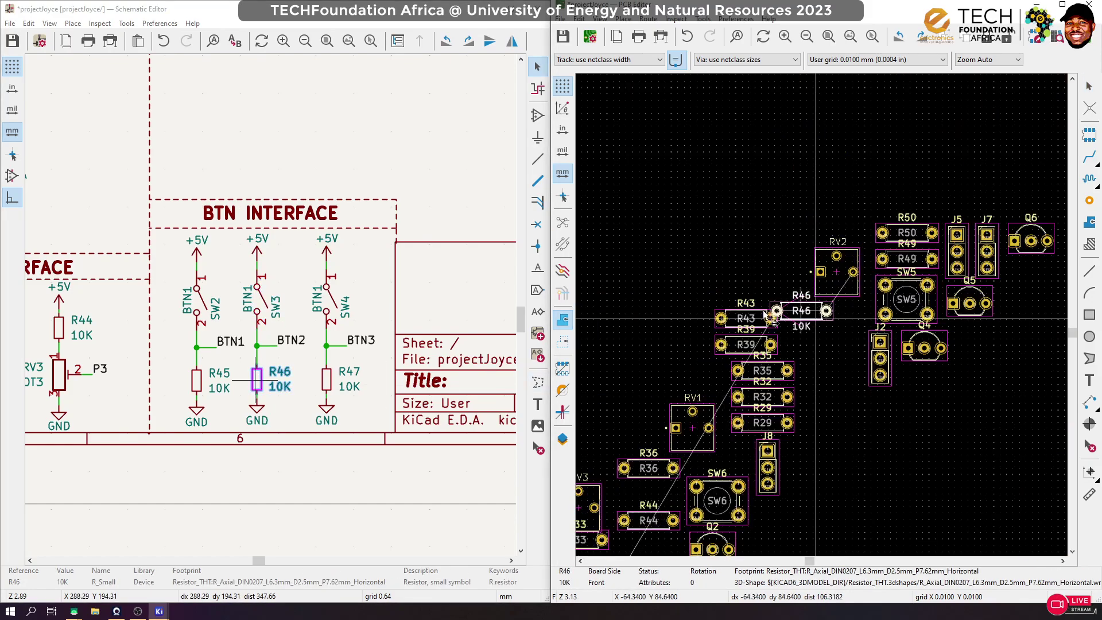
scroll(822, 319, "up", 3)
scroll(823, 319, "down", 2)
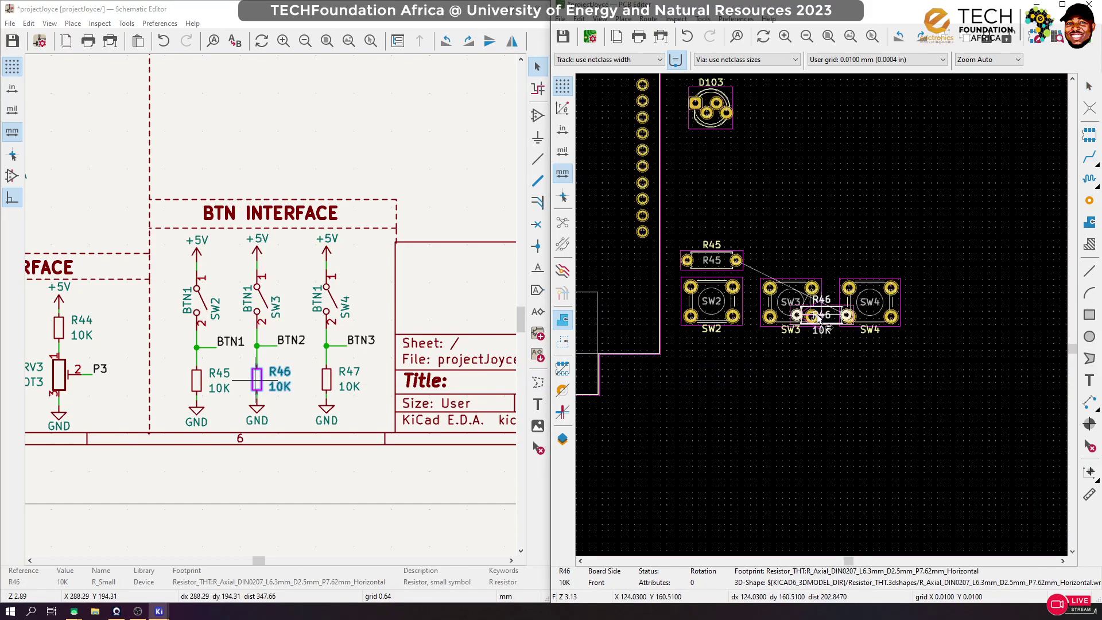
scroll(828, 253, "up", 4)
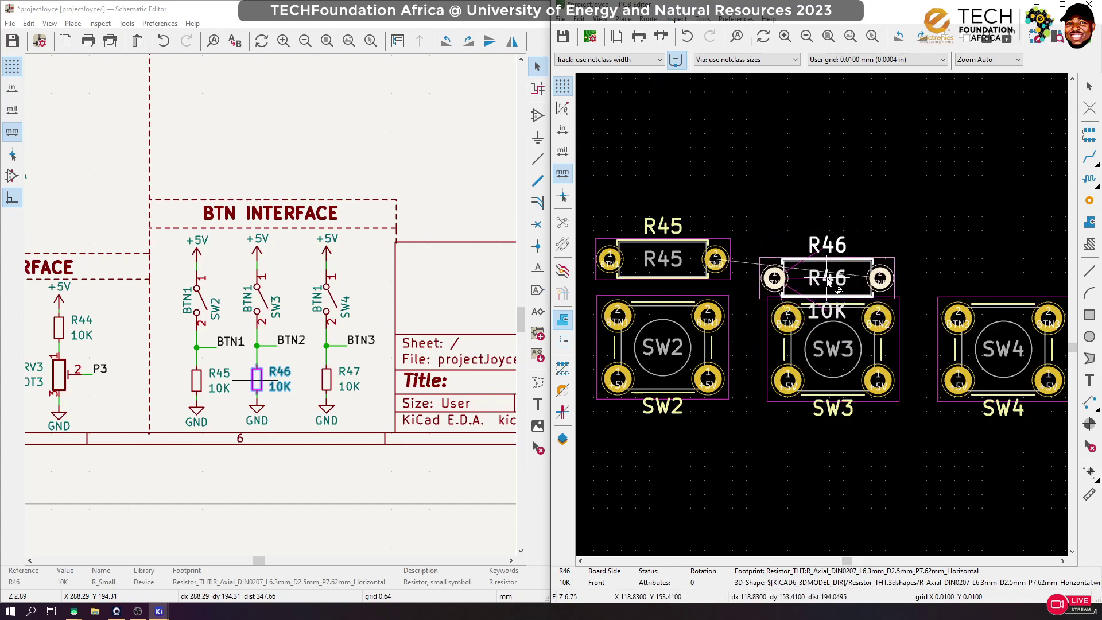
key("r")
key("r")
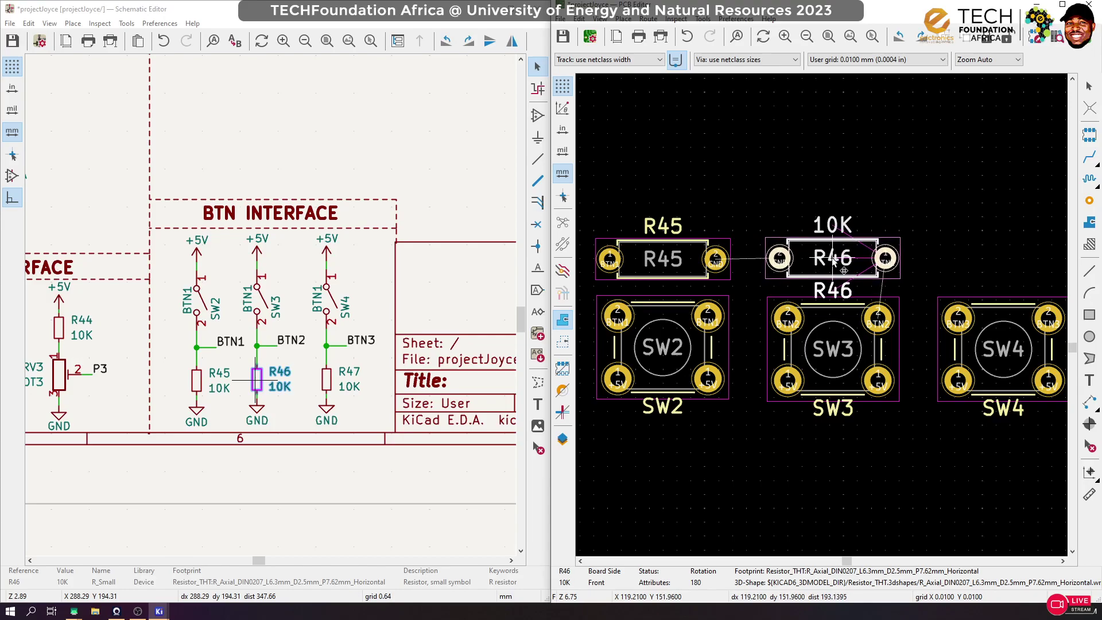
left_click(834, 262)
left_click(953, 193)
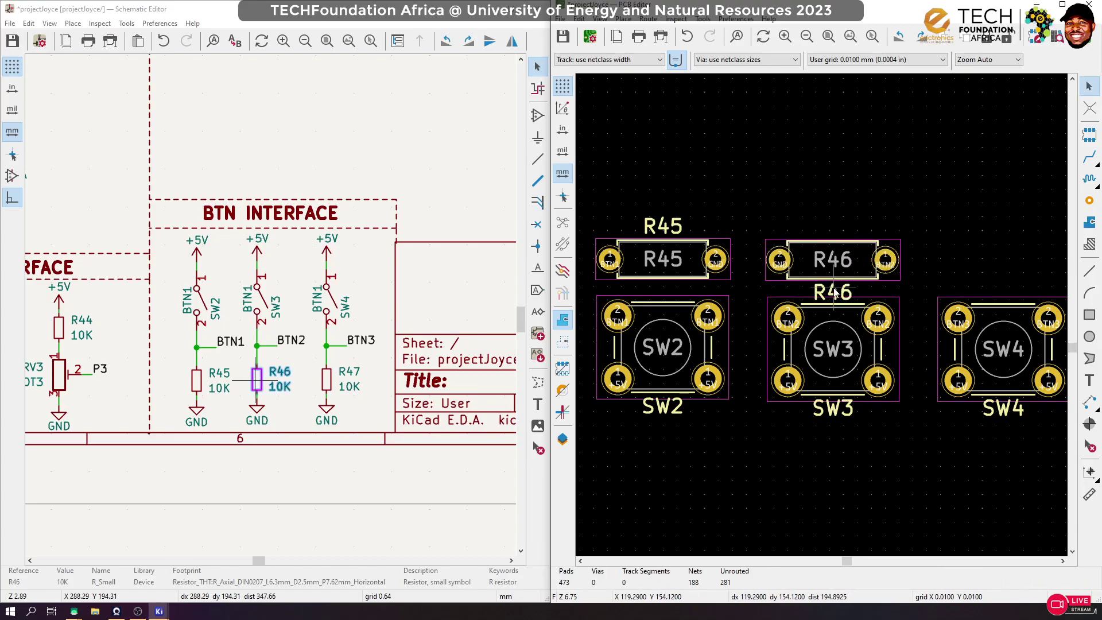
Rotate R46 by another 180 degrees so its BTN pad matches R45's orientation, and reposition it centered above SW3
left_click(852, 268)
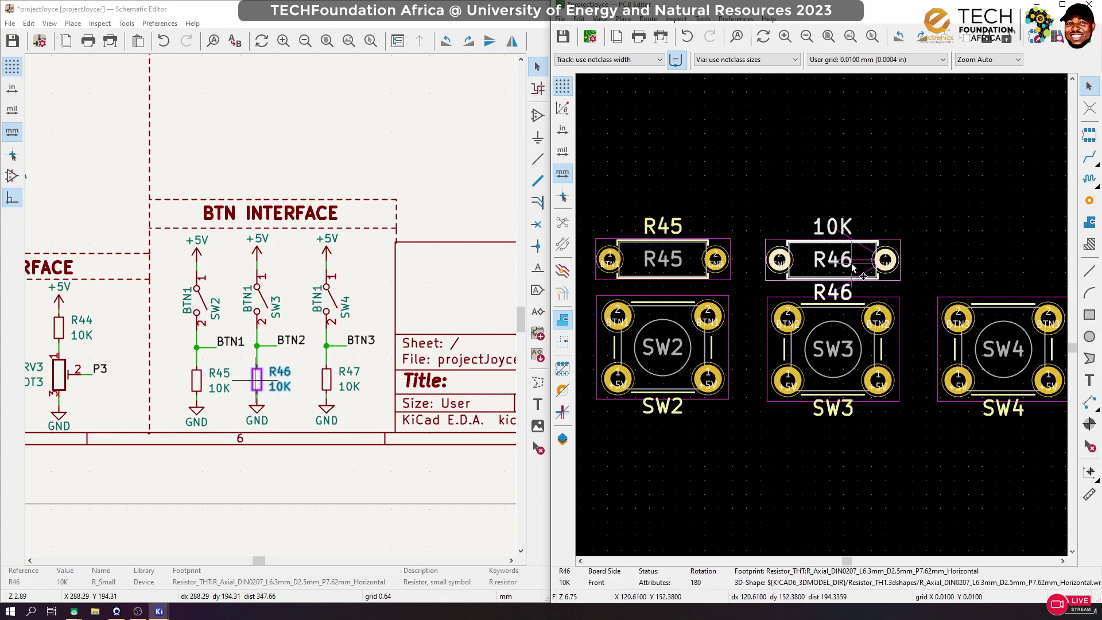
key("r")
key("r")
left_click_drag(1079, 270, 835, 262)
left_click(865, 195)
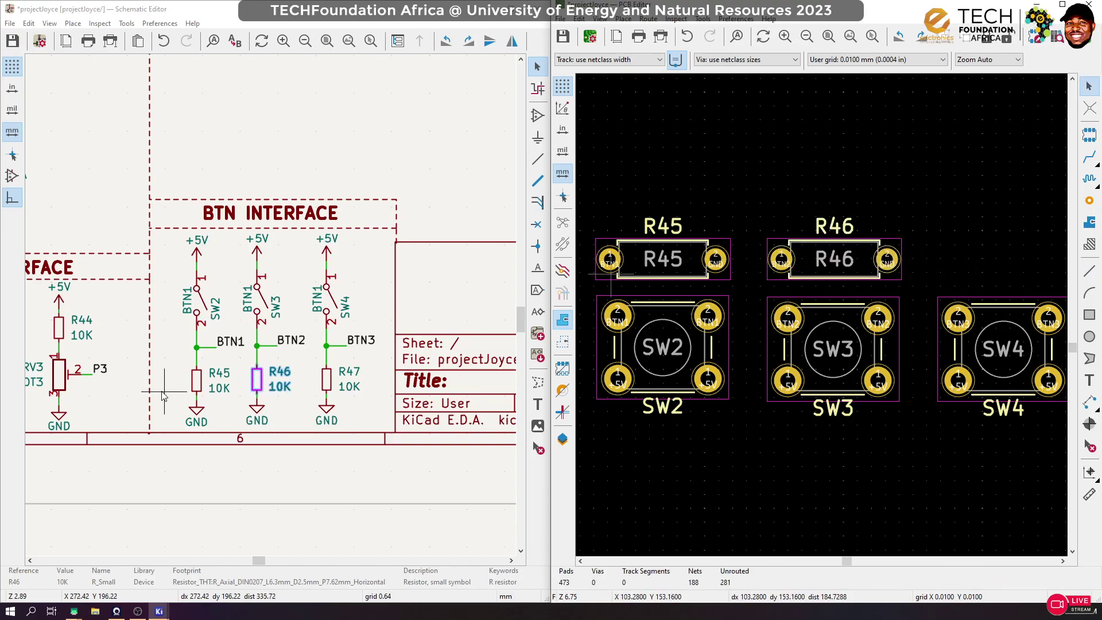
Locate R47 from the schematic and place its footprint just above SW4, level with R46
left_click(327, 379)
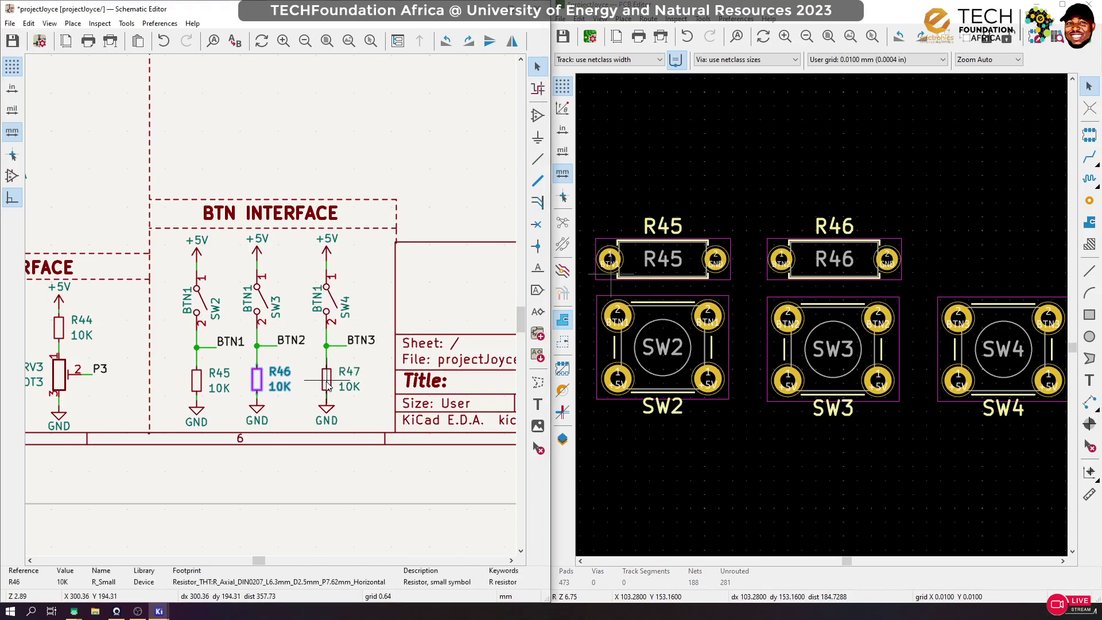
scroll(808, 359, "down", 6)
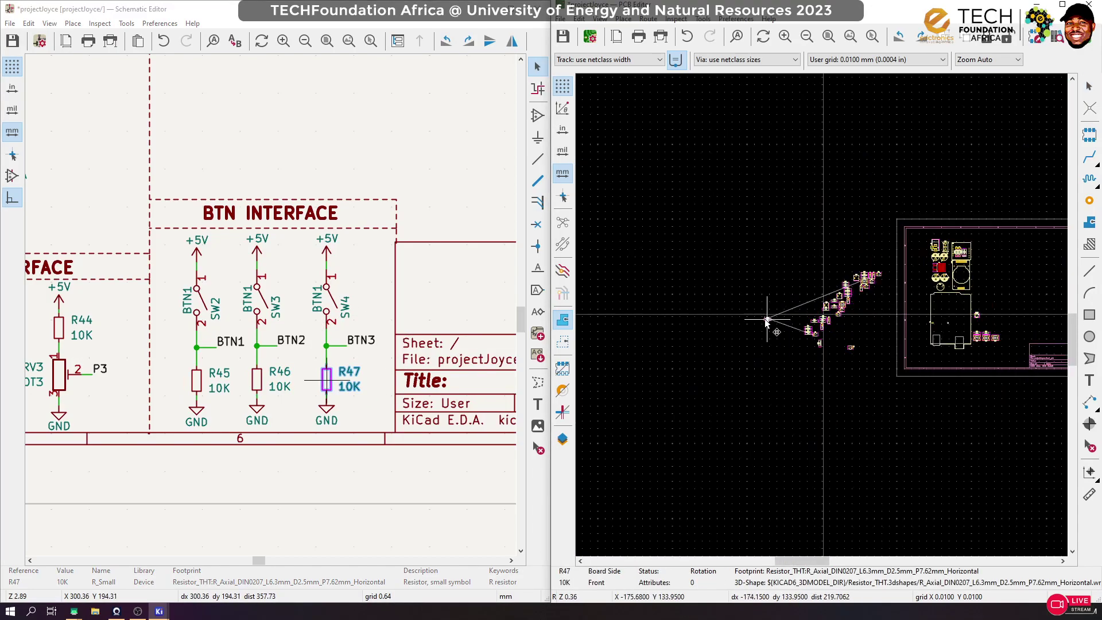
scroll(856, 418, "up", 2)
scroll(856, 417, "up", 7)
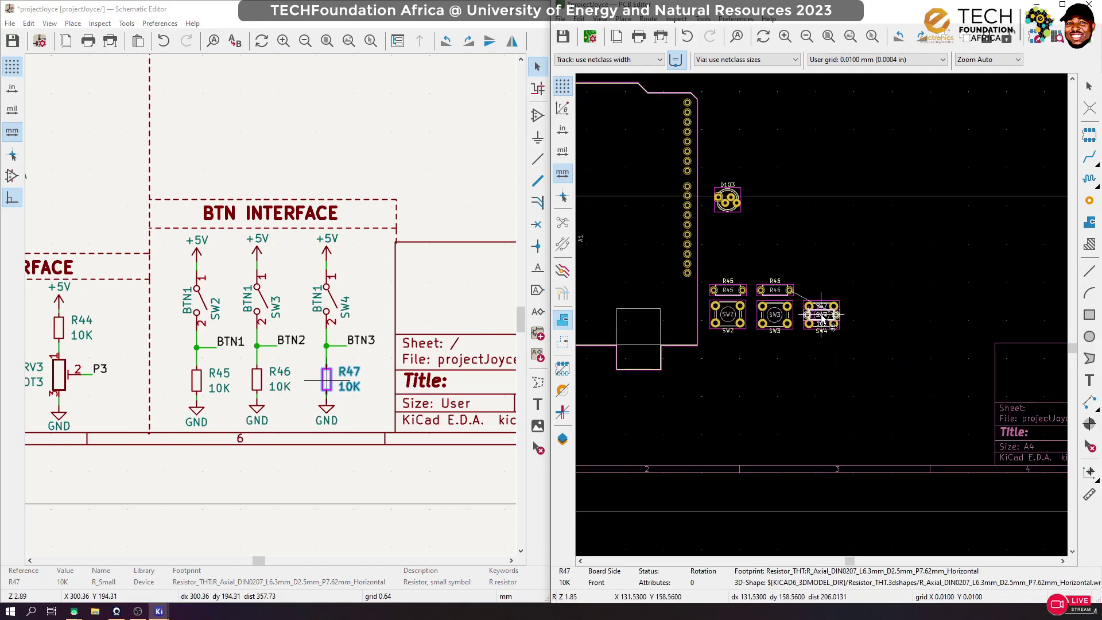
scroll(838, 190, "down", 2)
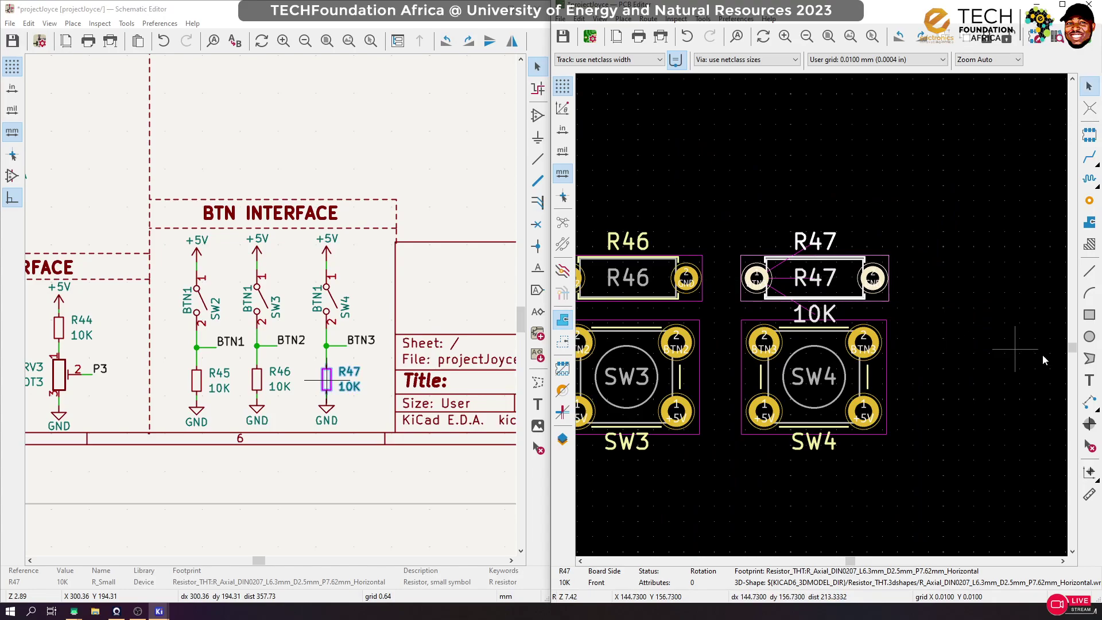
scroll(1028, 353, "down", 5)
scroll(823, 319, "up", 5)
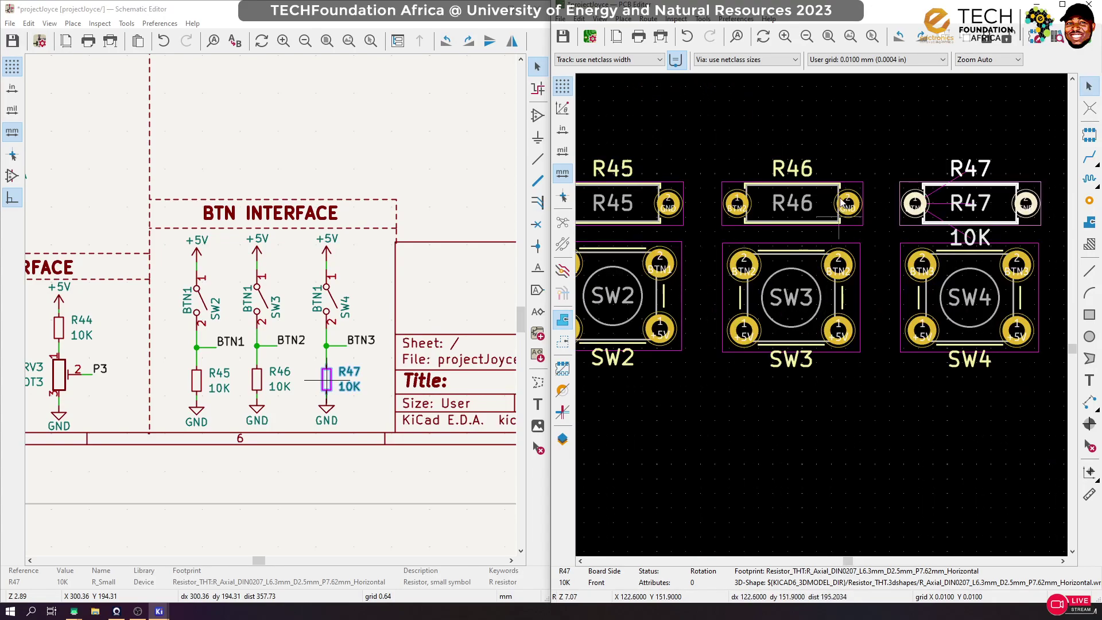
Group R46 with SW3, and group R47 with SW4
left_click_drag(867, 141, 730, 375)
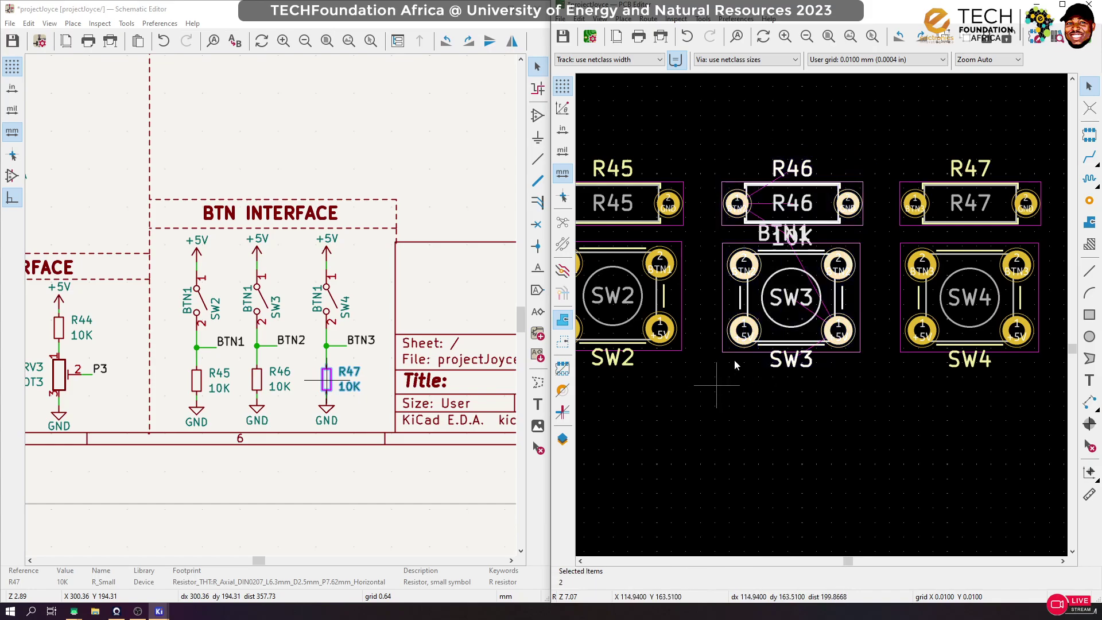
key("ctrl+g")
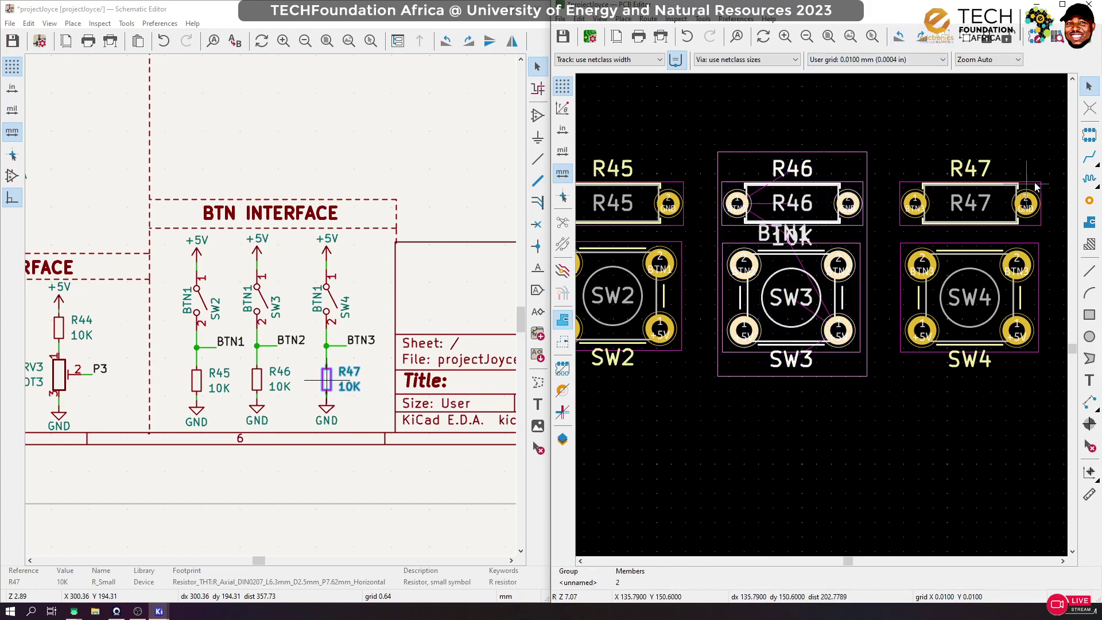
left_click(1053, 160)
left_click_drag(893, 141, 1072, 418)
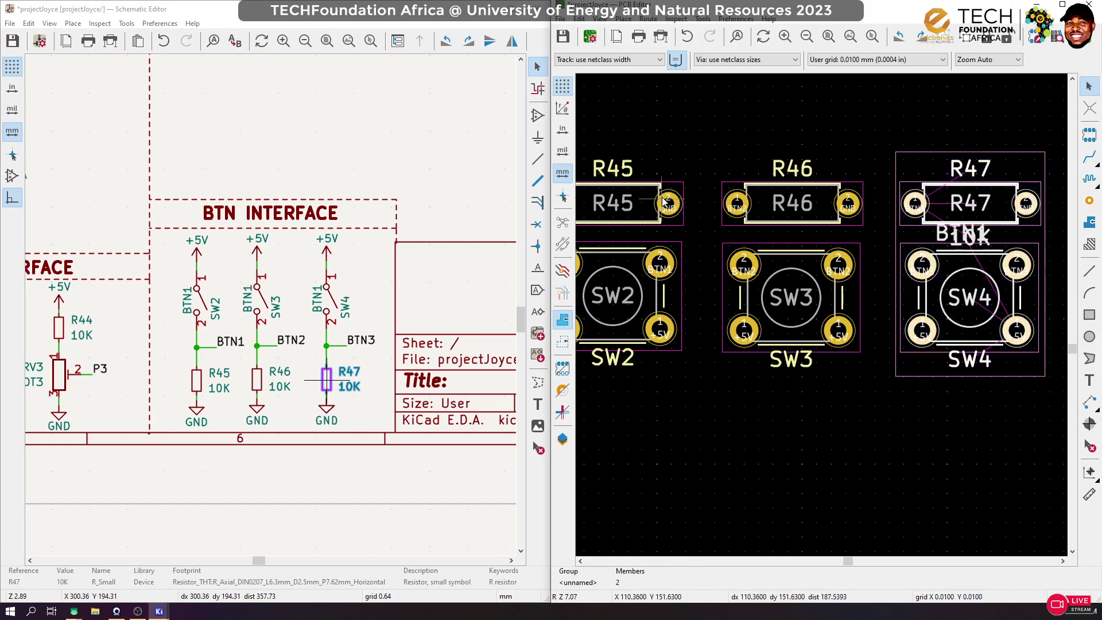
Select R45 together with SW2 and group the two footprints
left_click(687, 158)
left_click_drag(704, 145, 548, 381)
scroll(822, 315, "down", 4)
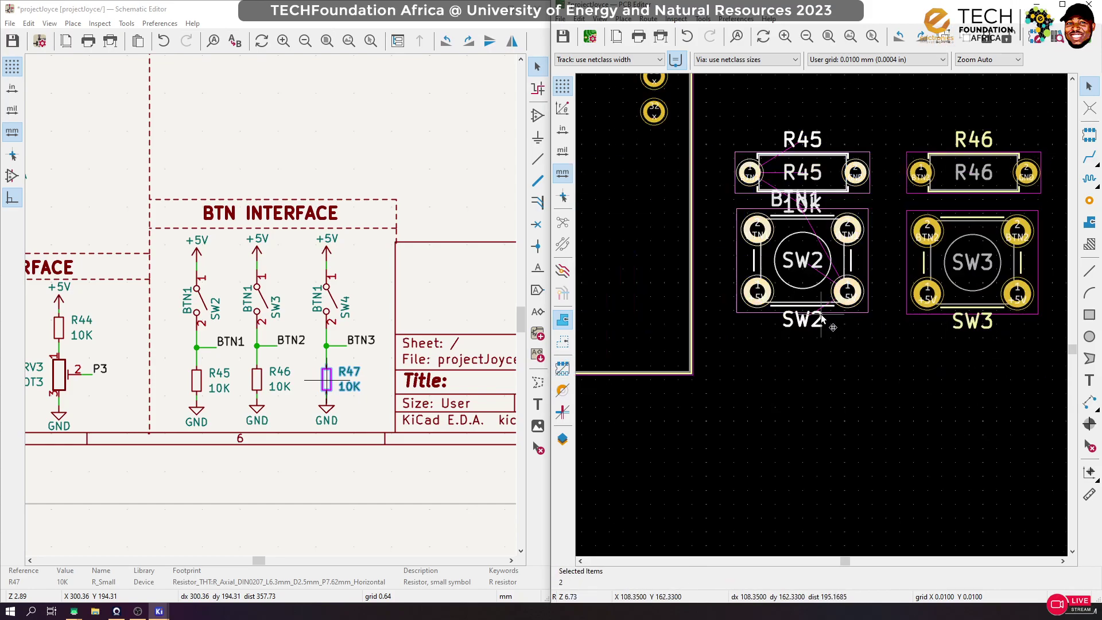
left_click(872, 195)
left_click_drag(856, 191, 783, 362)
left_click(801, 341)
left_click_drag(782, 205, 862, 347)
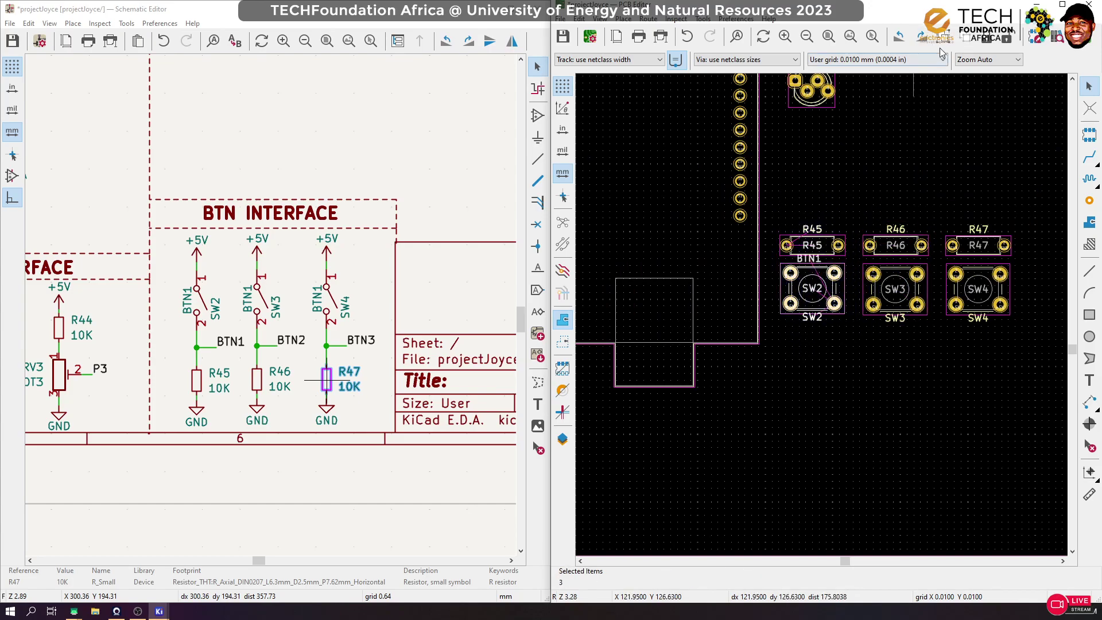
left_click(902, 191)
left_click_drag(858, 207, 774, 362)
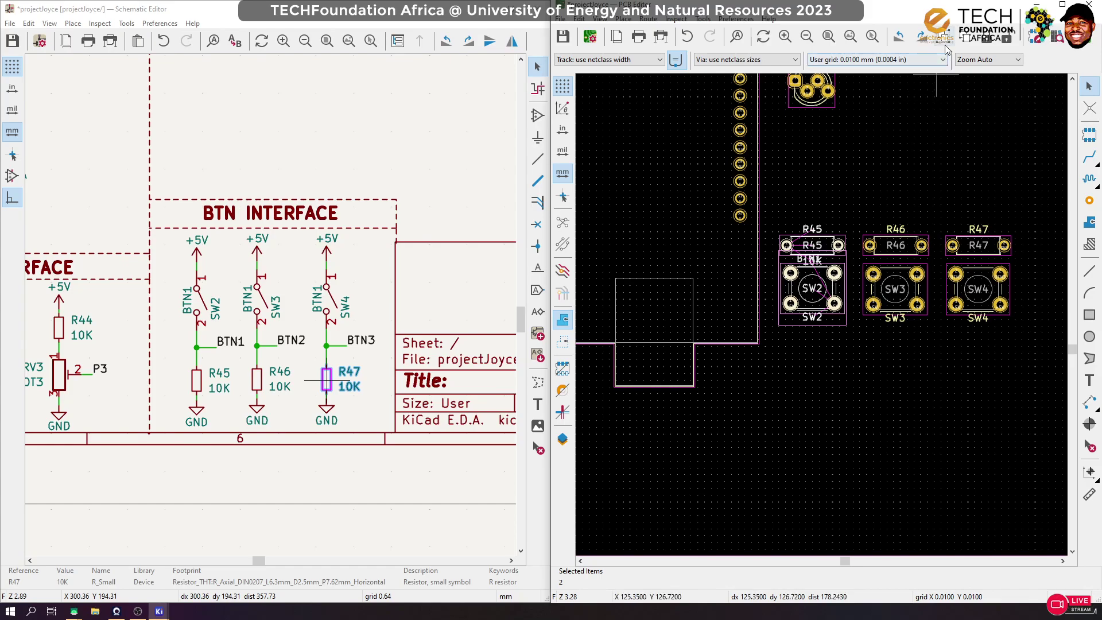
left_click(867, 159)
left_click_drag(847, 244, 746, 402)
left_click(945, 38)
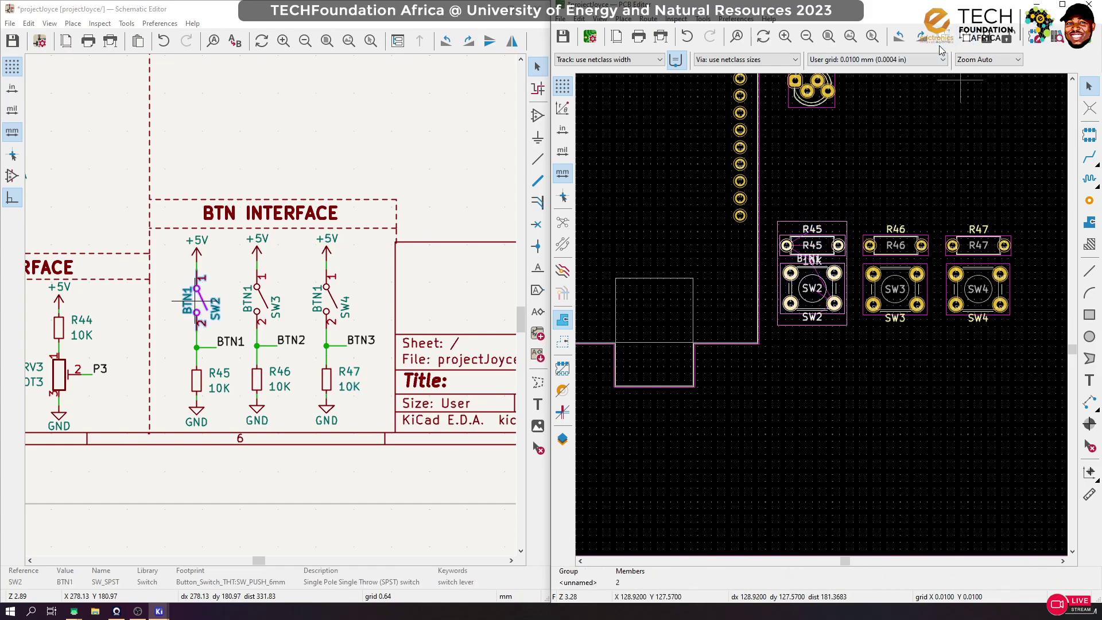
Move the R46 and SW3 group closer to the R45 and SW2 group, keeping it in the same row
left_click(891, 262)
left_click(891, 265)
key("m")
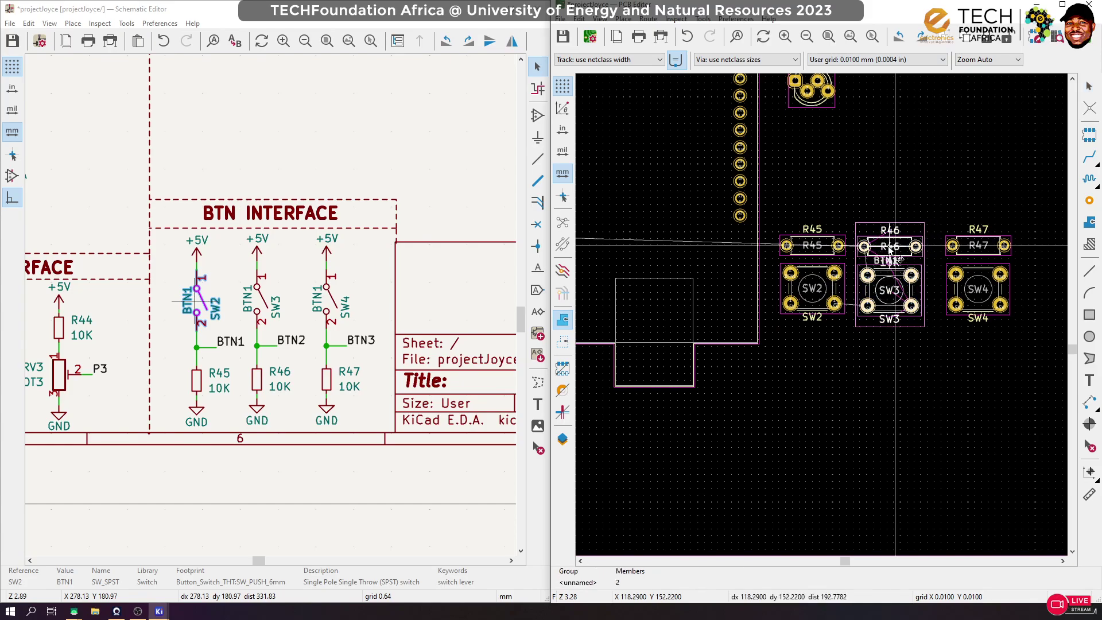
left_click(886, 248)
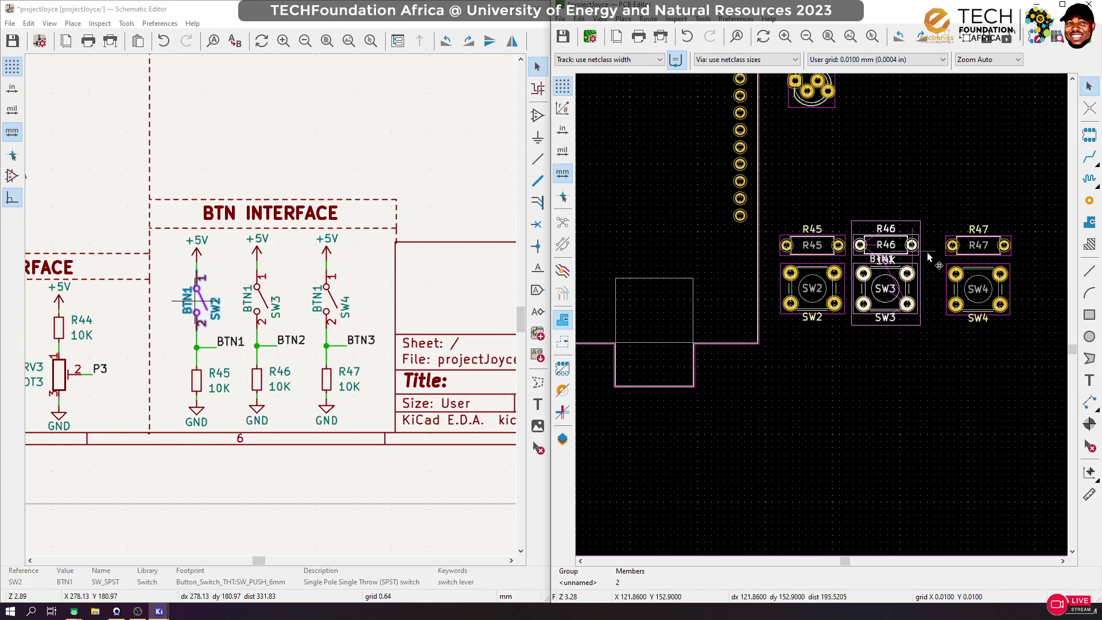
Move the R47 and SW4 group close beside the R46 and SW3 group in the same row
left_click(1000, 274)
key("m")
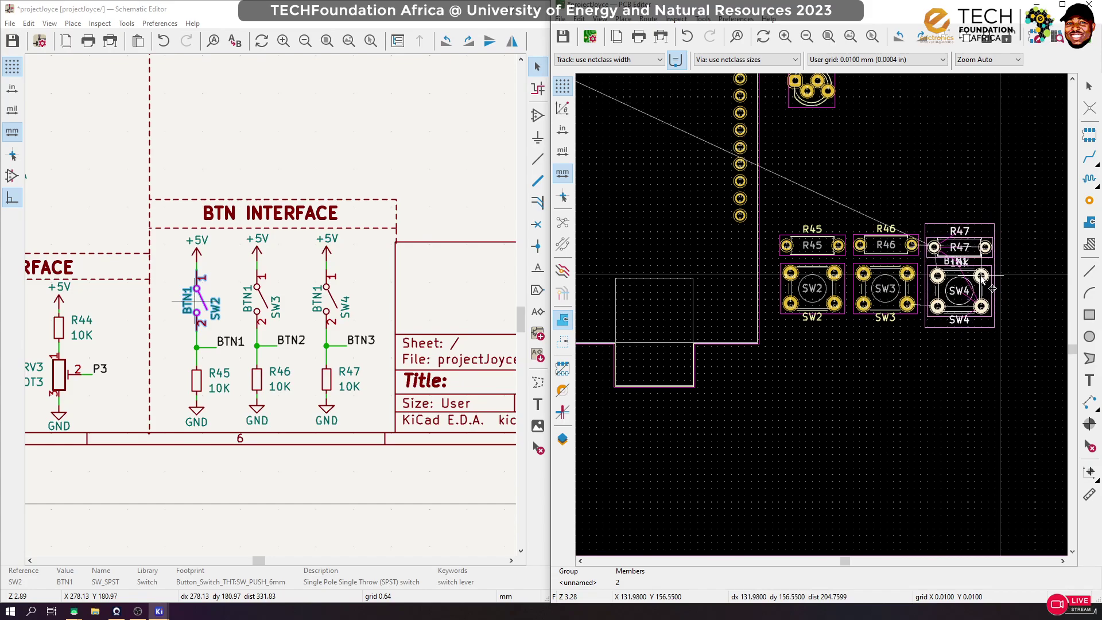
left_click(983, 272)
left_click(1030, 202)
left_click_drag(958, 287, 955, 287)
Select the three resistor-and-switch groups SW2, SW3 and SW4 and align them to their vertical center
left_click_drag(1016, 191, 771, 344)
right_click(808, 298)
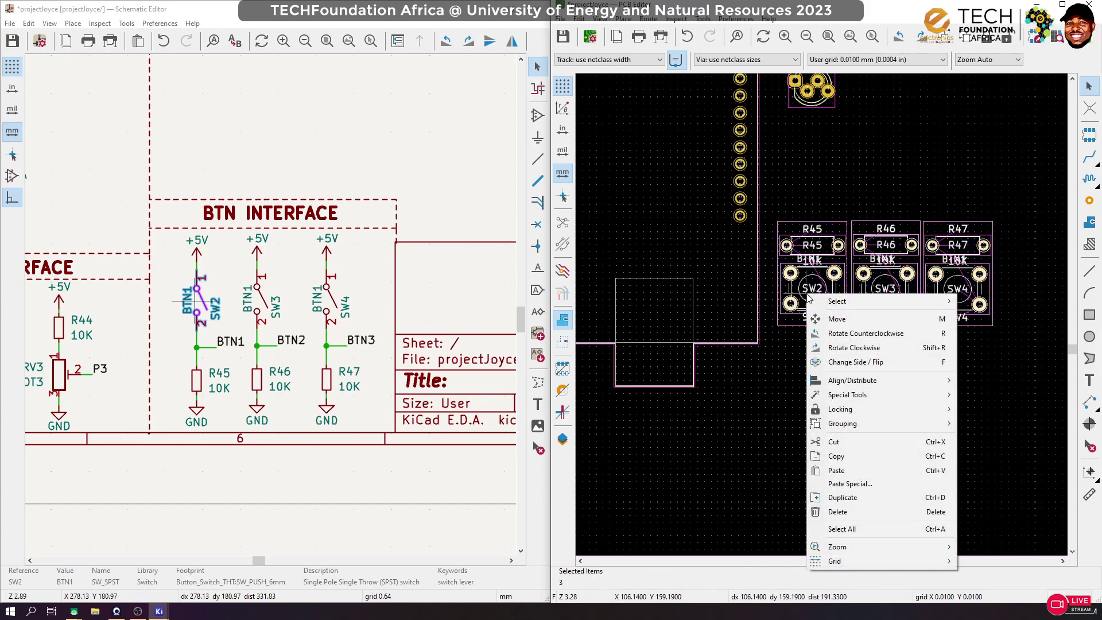
mouse_move(914, 380)
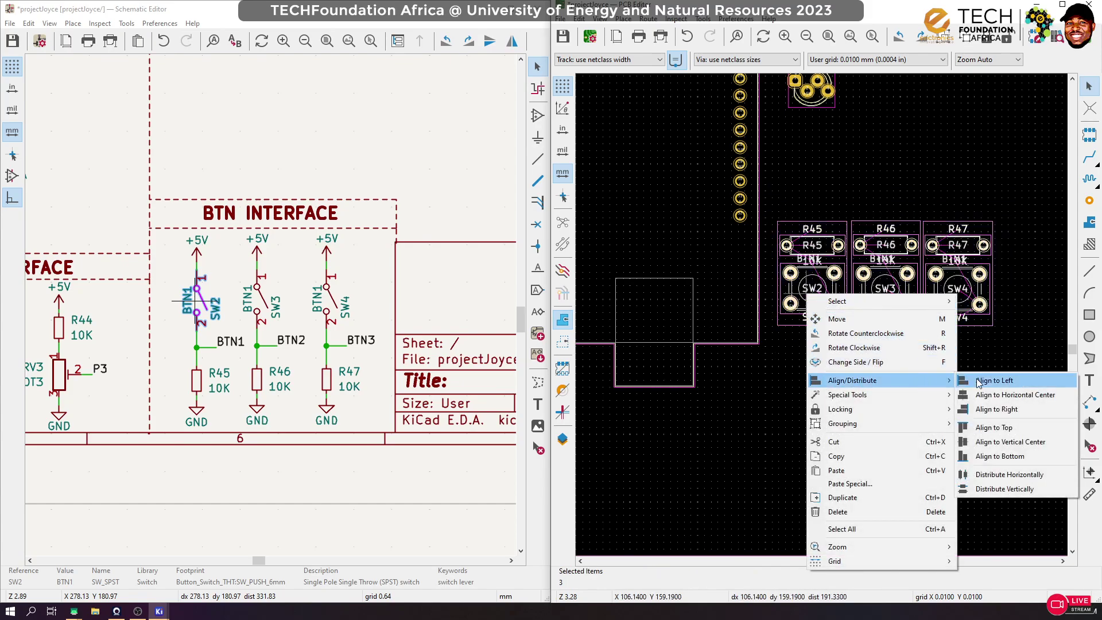
left_click(1020, 440)
left_click(930, 395)
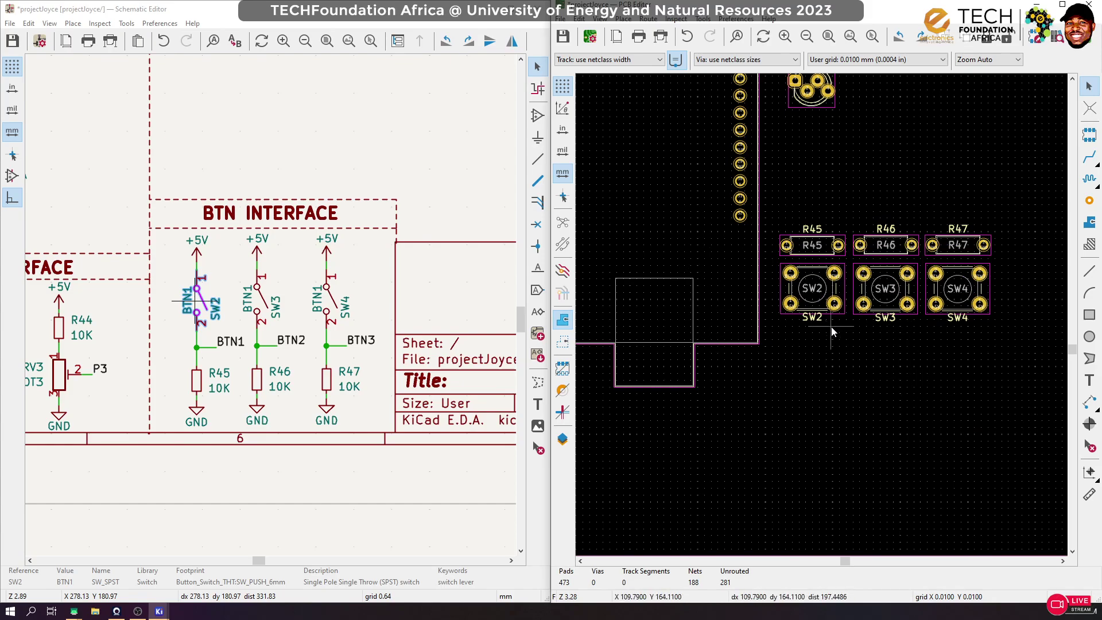
Locate the INT-BTN switch SW5 from the schematic and place its footprint above the R45–R47 row, near D103
scroll(832, 326, "down", 1)
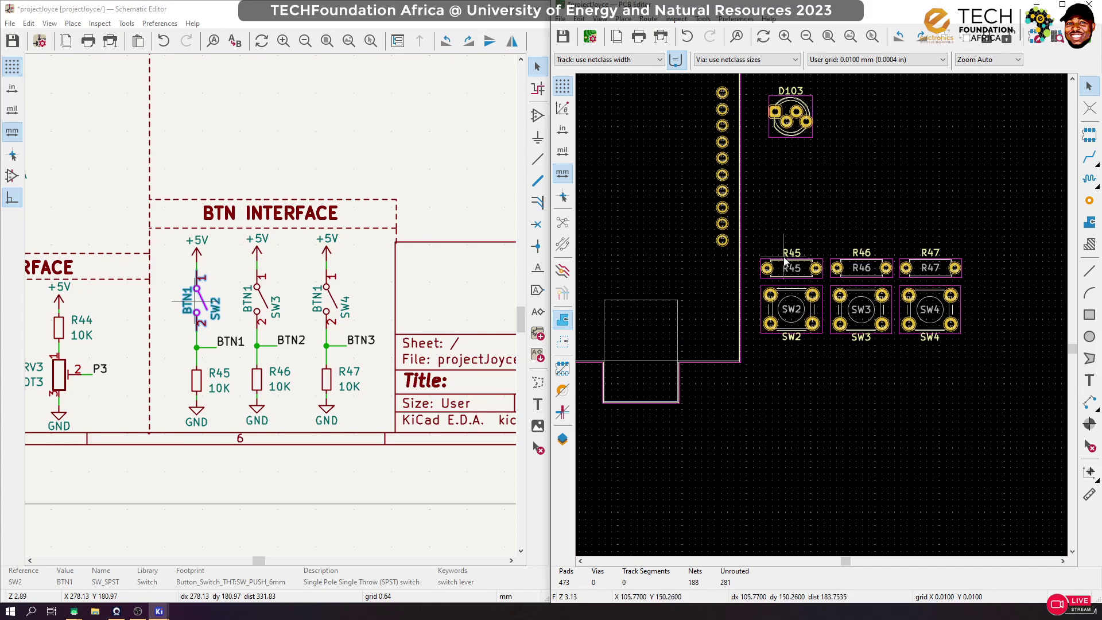
scroll(295, 238, "down", 8)
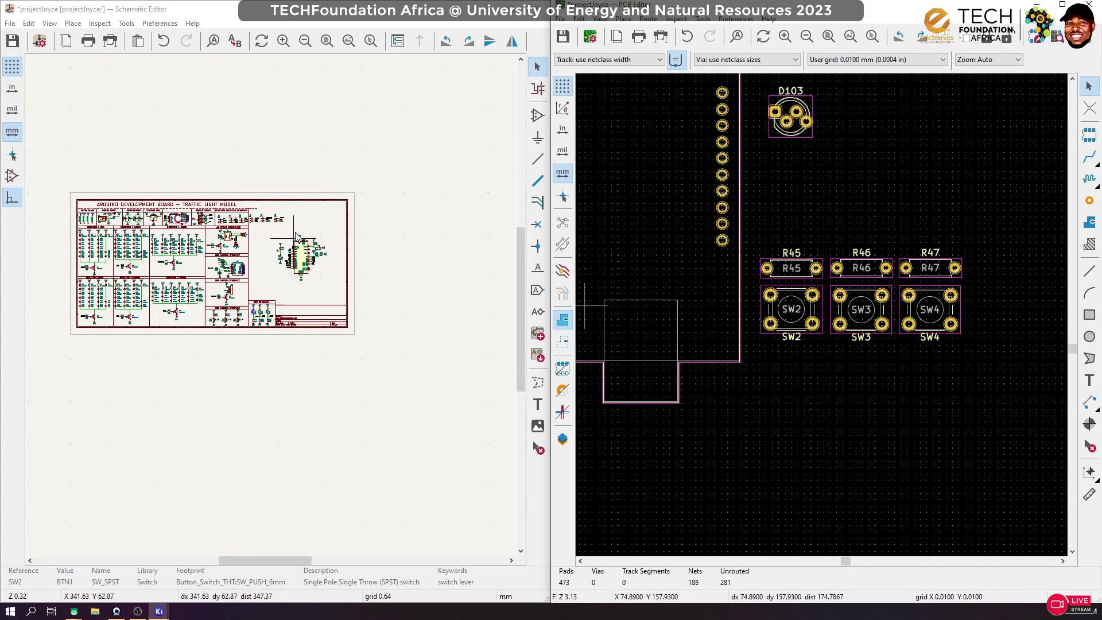
scroll(263, 220, "up", 3)
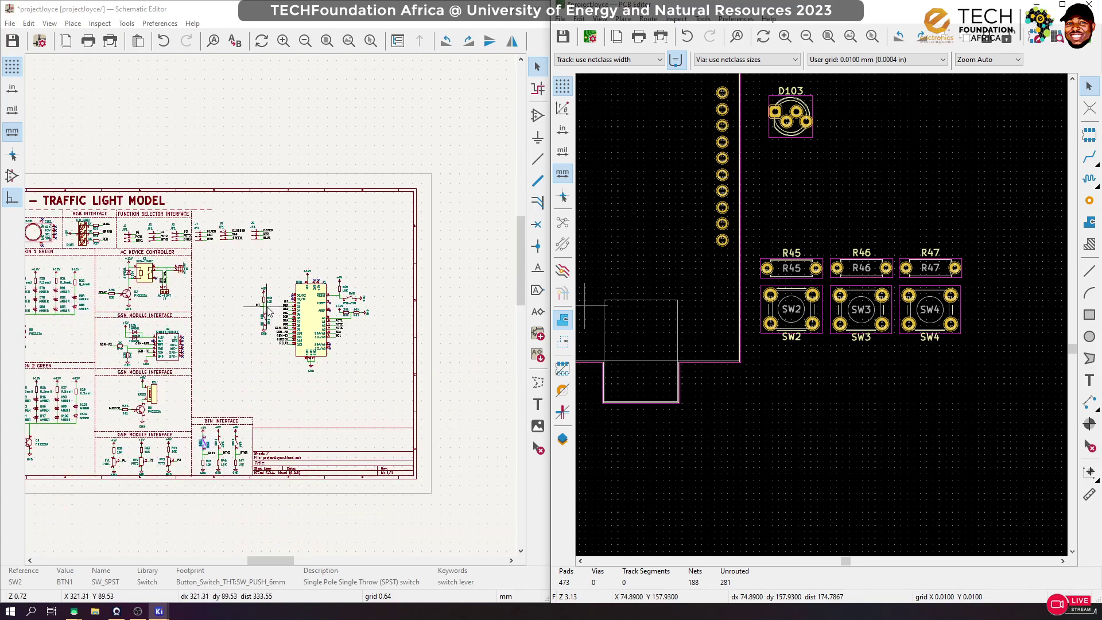
scroll(267, 312, "up", 5)
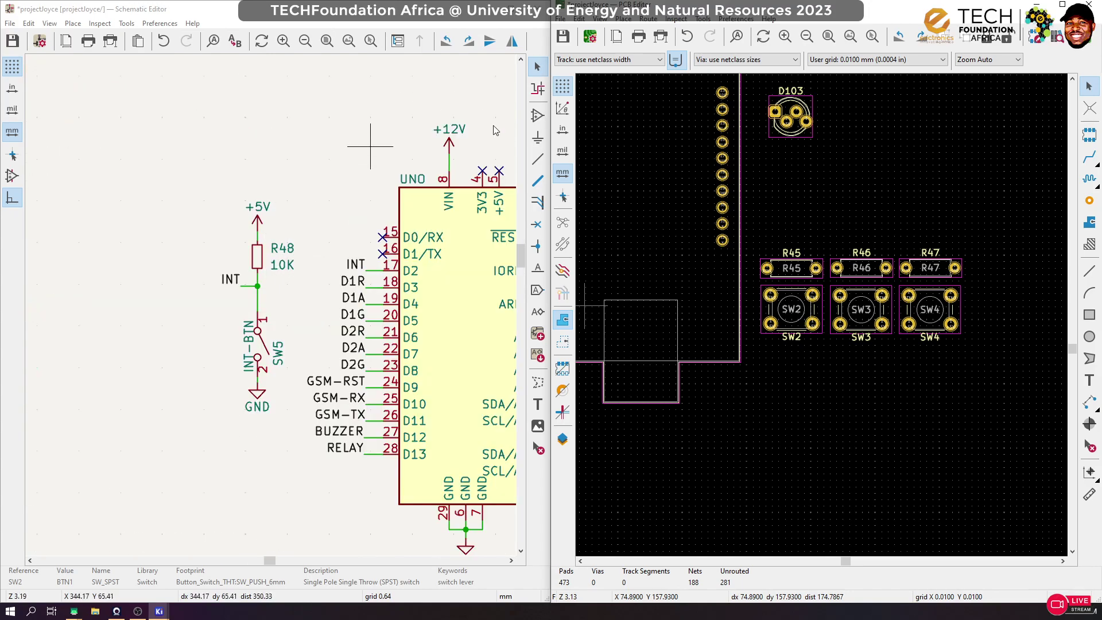
left_click(258, 344)
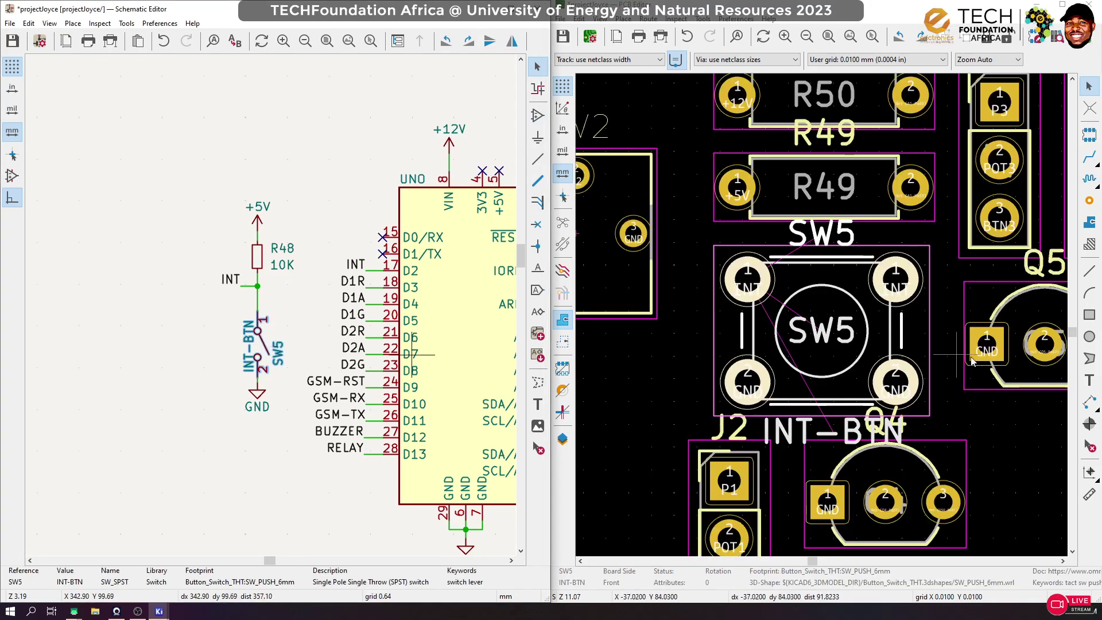
scroll(976, 379, "down", 10)
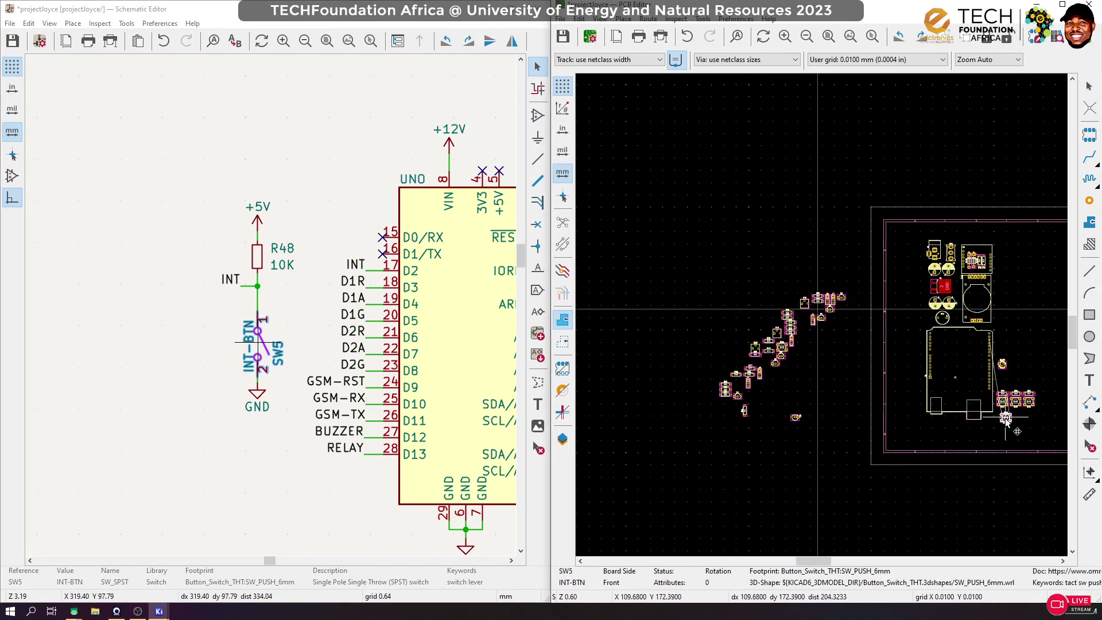
scroll(1006, 422, "up", 8)
left_click_drag(791, 290, 847, 284)
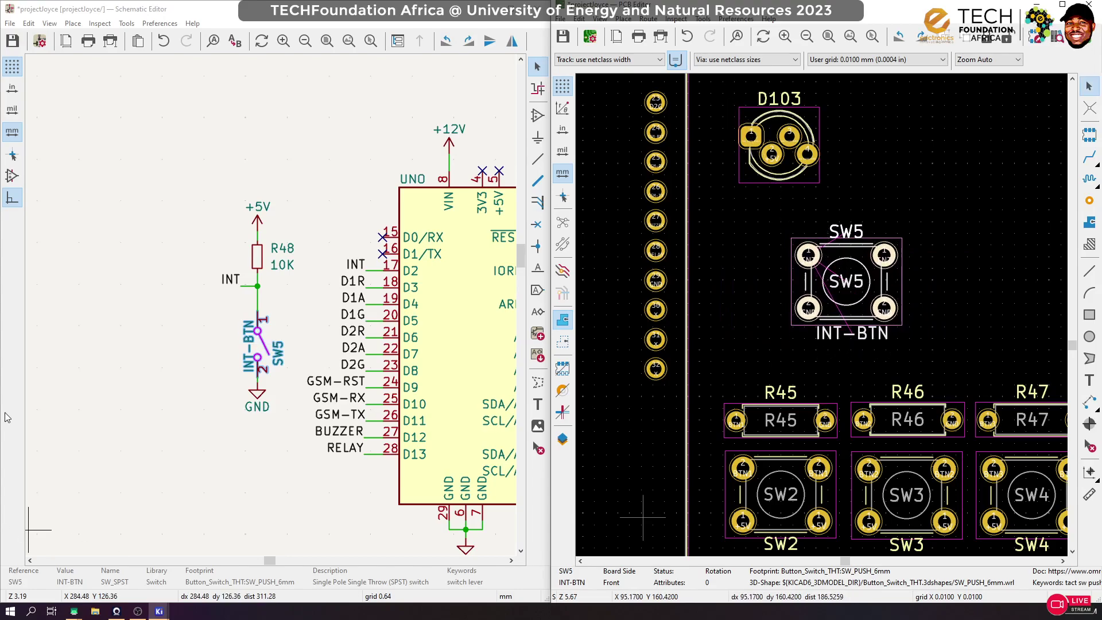
Locate R48 from the schematic, place it directly above SW5, and move SW5's reference text below its footprint
left_click(257, 264)
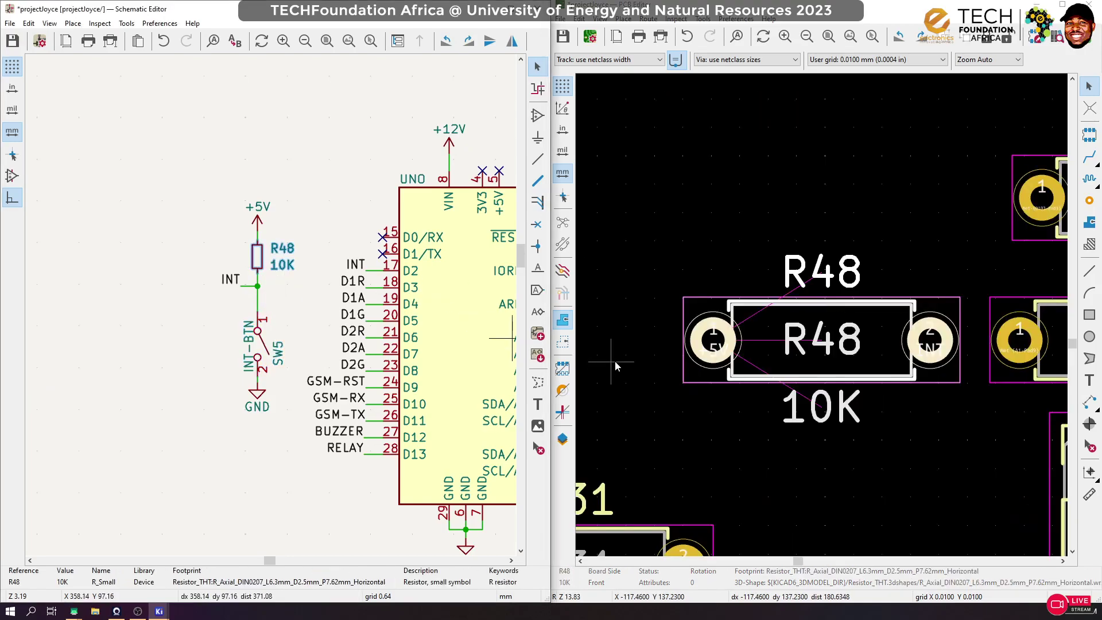
scroll(813, 364, "down", 5)
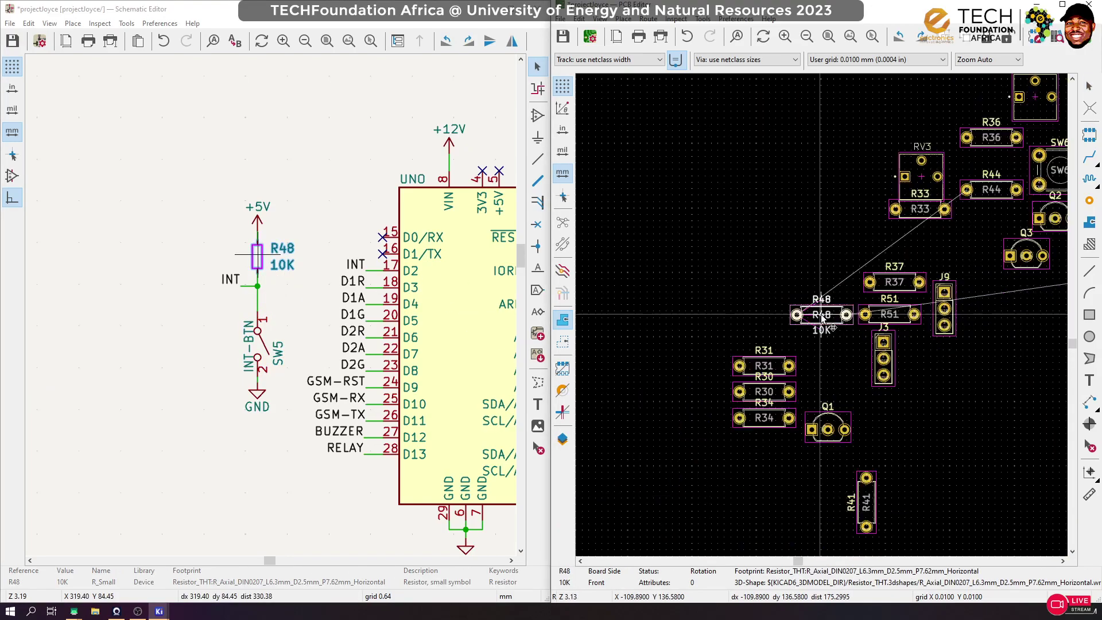
scroll(919, 348, "down", 6)
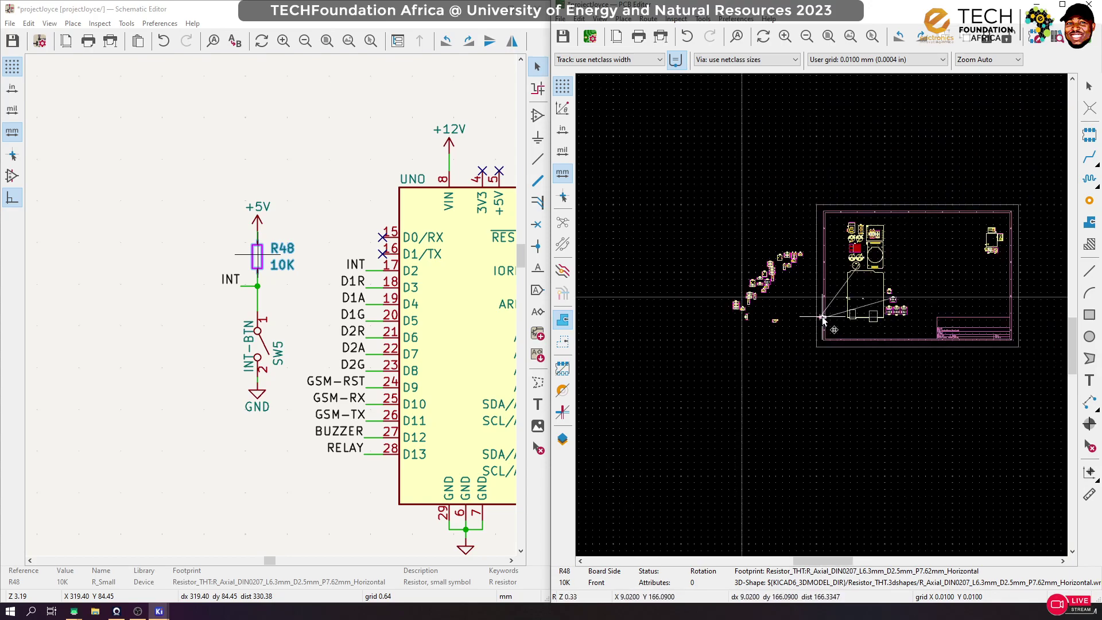
scroll(894, 299, "up", 8)
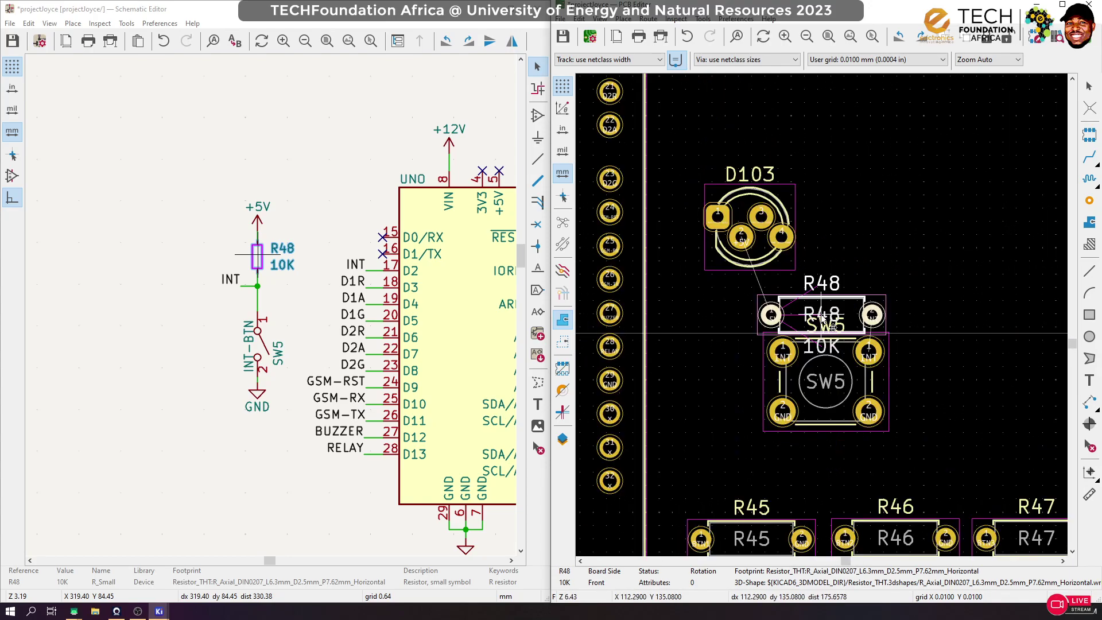
left_click_drag(825, 297, 827, 444)
left_click(838, 327)
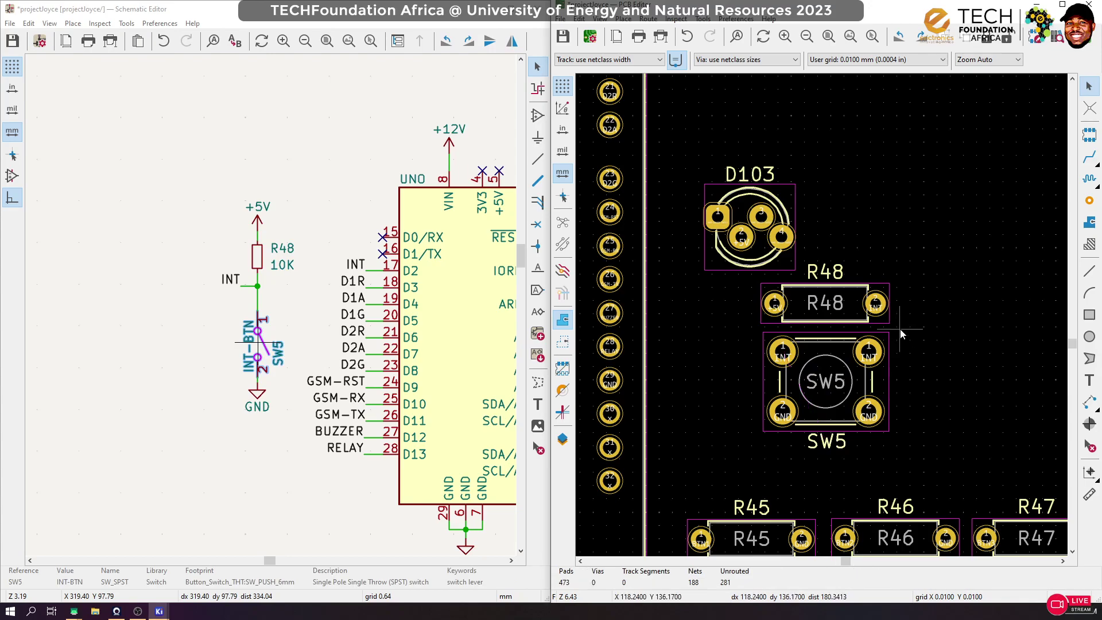
Move R48 slightly farther up from SW5 to widen the gap between the two footprints
scroll(900, 329, "down", 1)
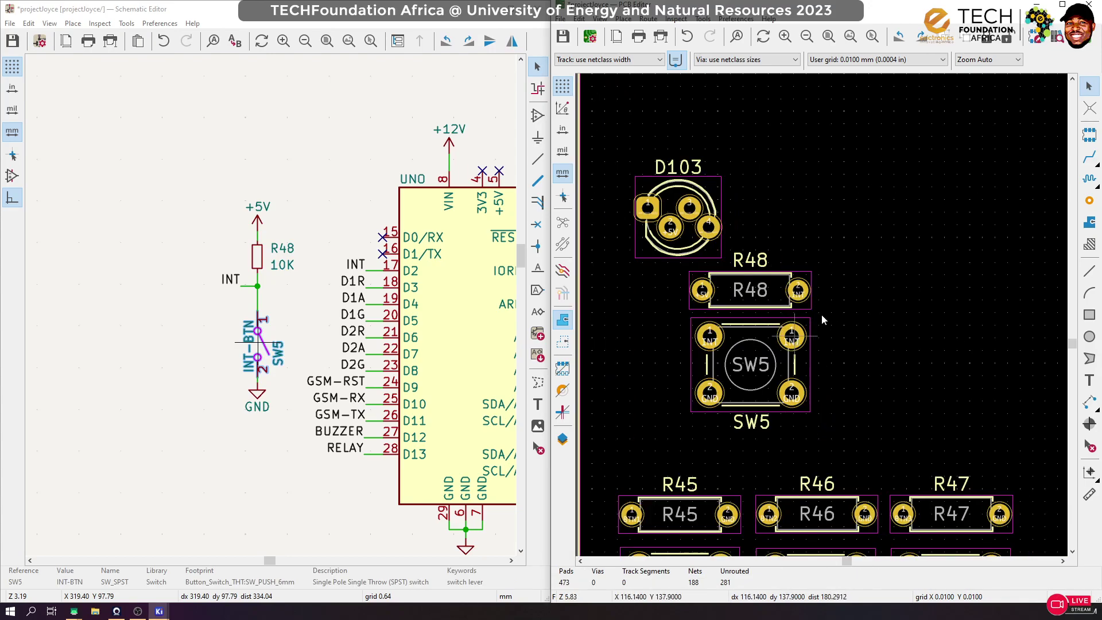
scroll(821, 315, "down", 2)
scroll(822, 314, "up", 3)
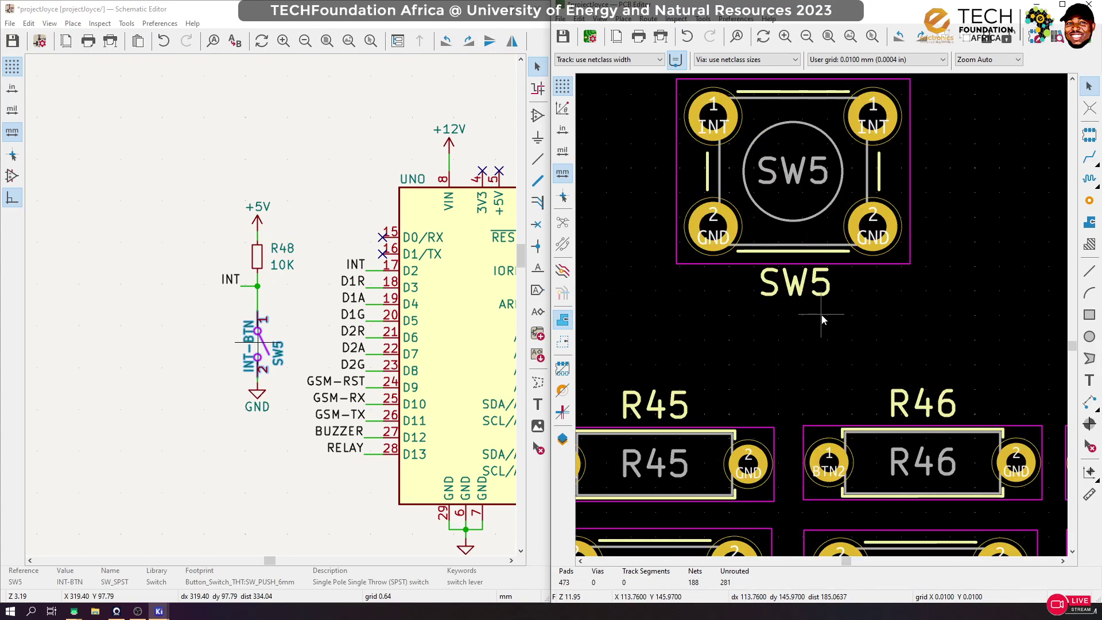
scroll(821, 315, "down", 2)
left_click(825, 191)
key("m")
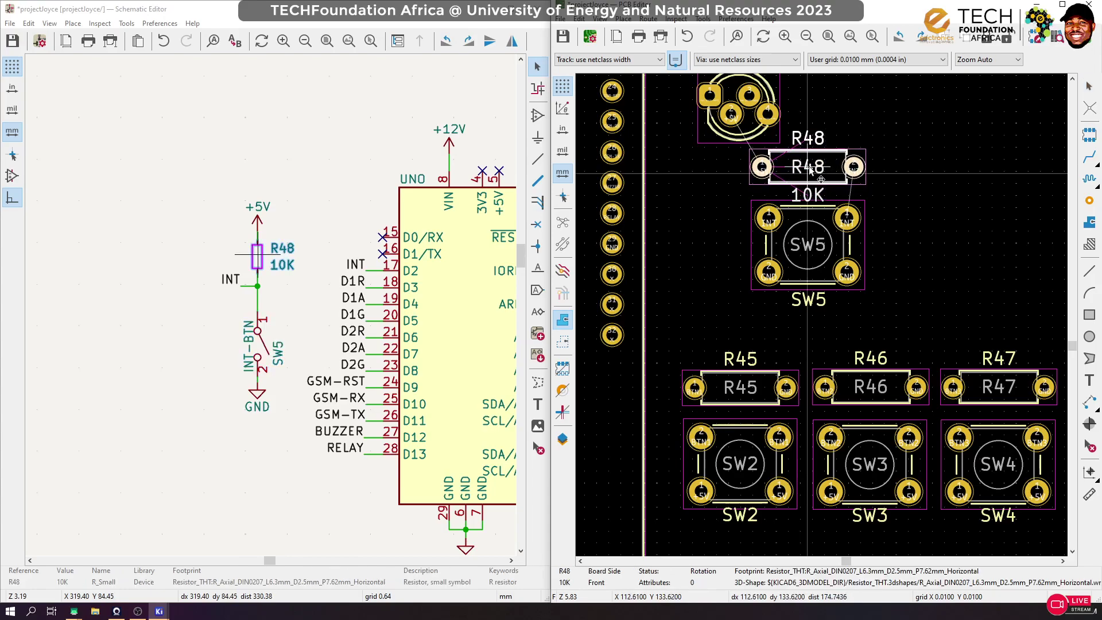
left_click(809, 169)
left_click(980, 245)
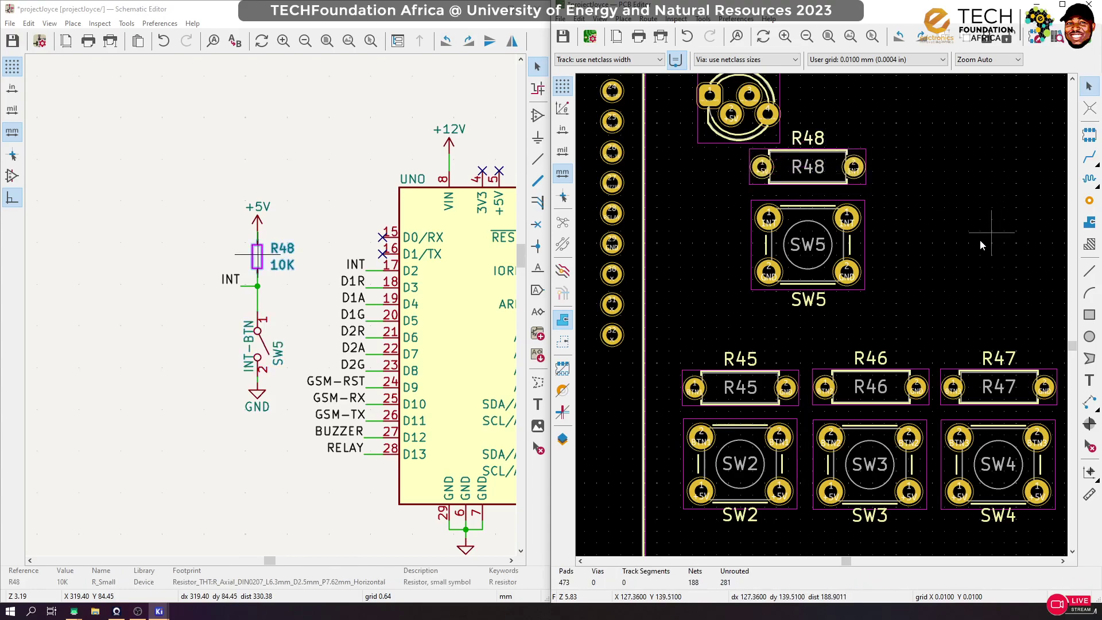
Move the RGB LED D103 up and toward the A1 module, away from R48
left_click(737, 123)
key("m")
left_click(746, 112)
left_click(947, 182)
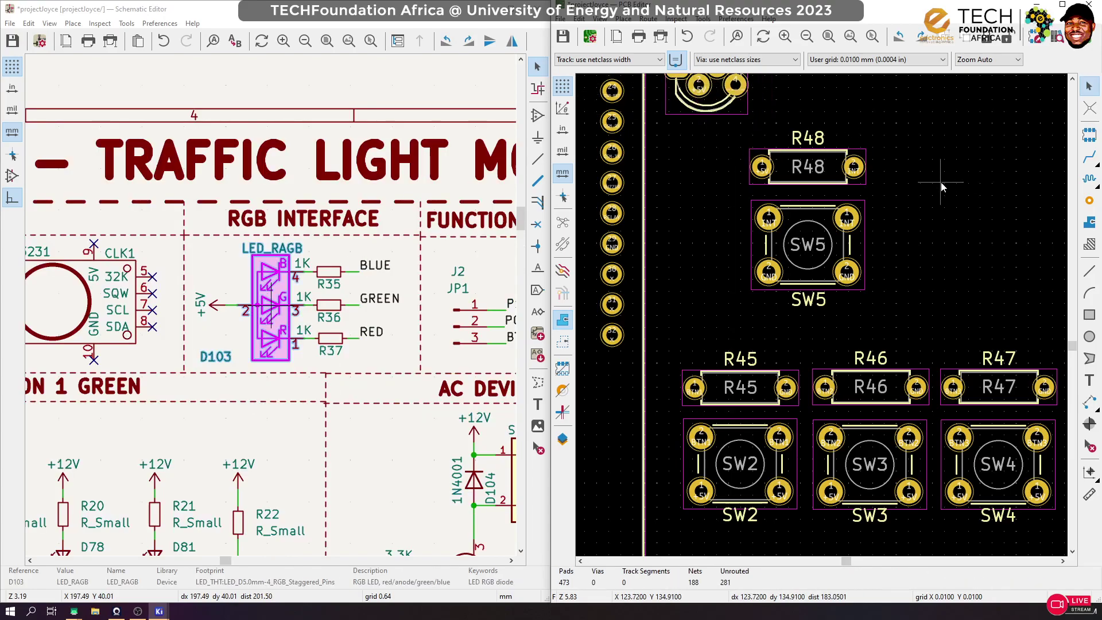
Select R48 and SW5 together and align them to their horizontal center
left_click_drag(892, 114, 706, 351)
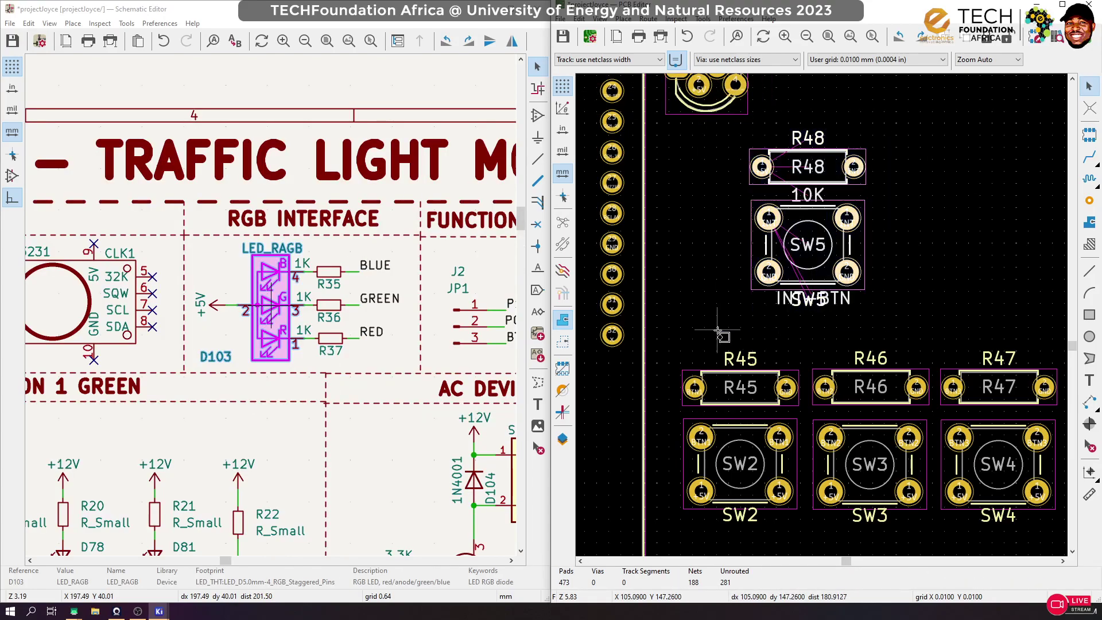
right_click(827, 203)
mouse_move(919, 287)
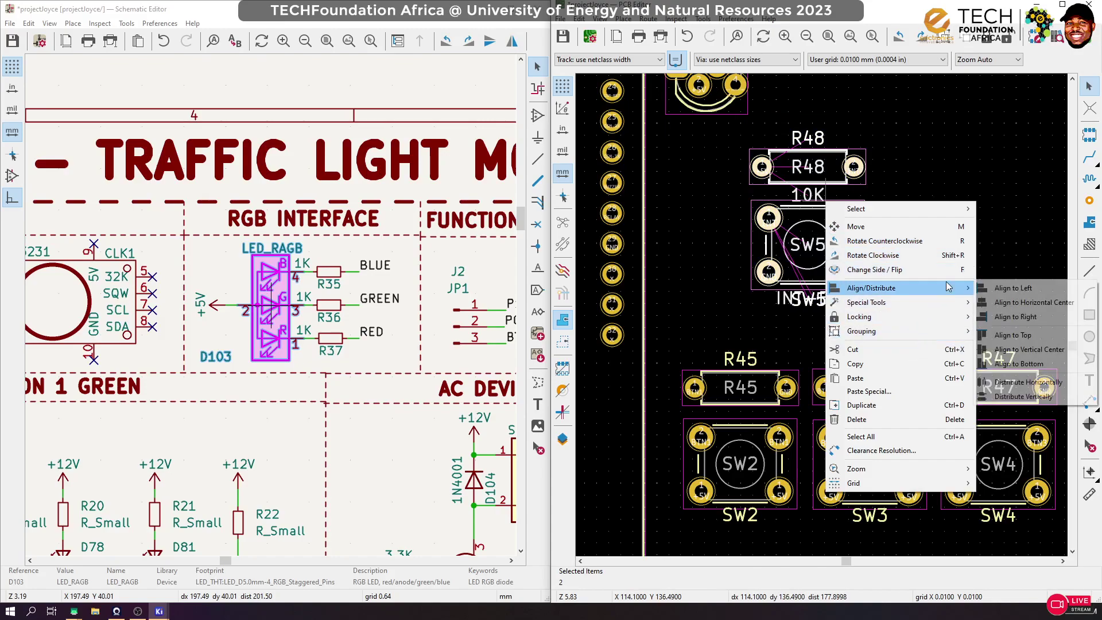
left_click(1006, 303)
right_click(807, 209)
key("Escape")
left_click(897, 191)
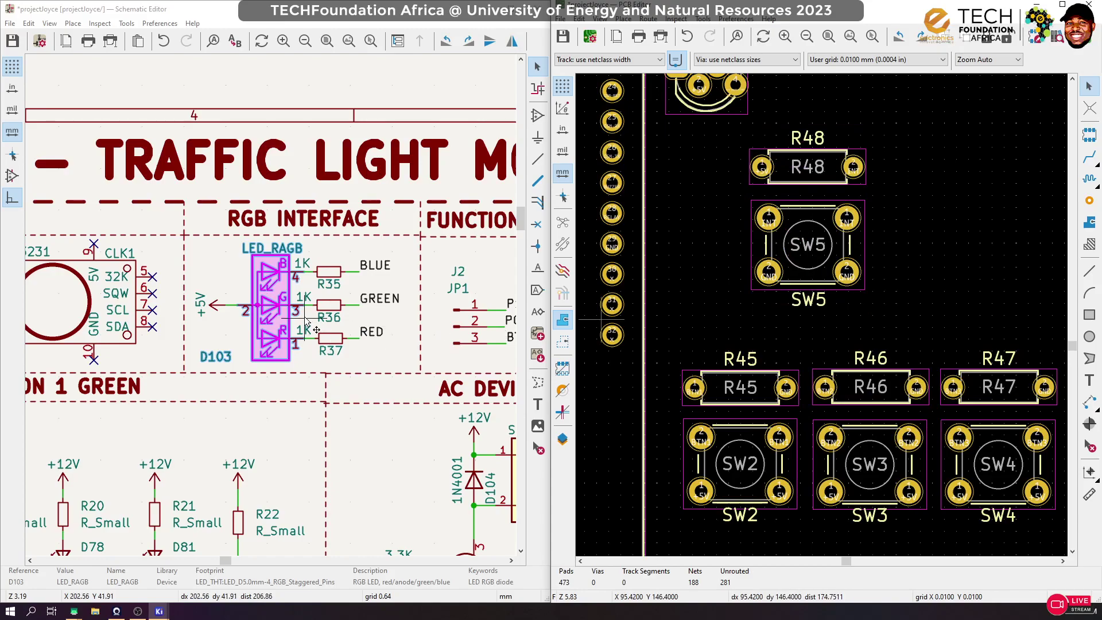
Locate the RST-BTN switch SW6 from the schematic and place its footprint beside SW5 in the same row
scroll(305, 323, "down", 5)
scroll(272, 310, "up", 2)
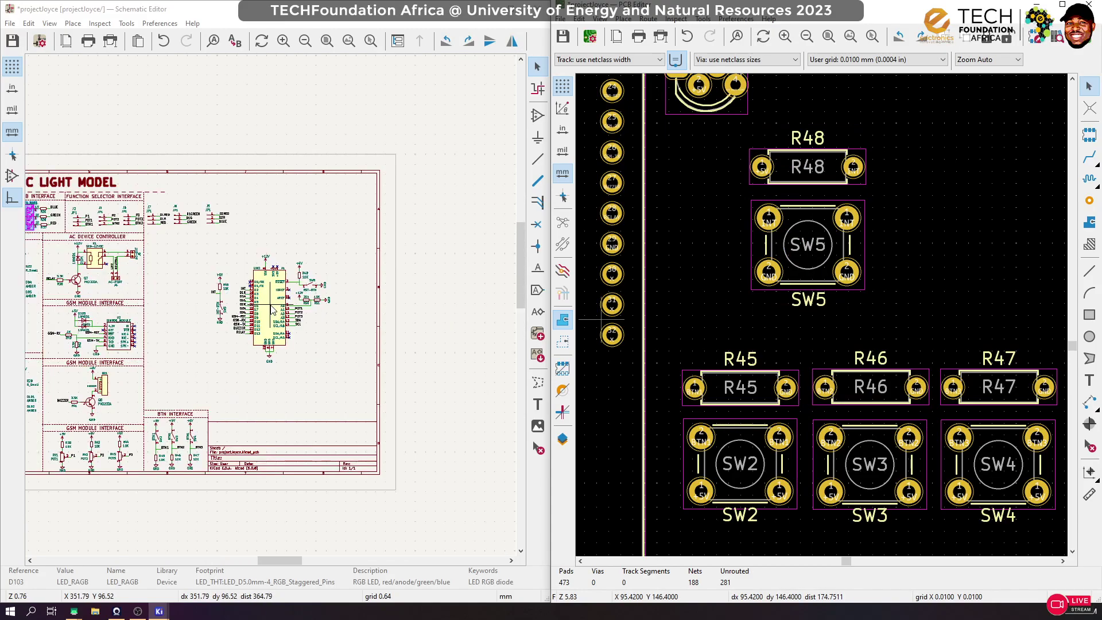
scroll(308, 286, "up", 5)
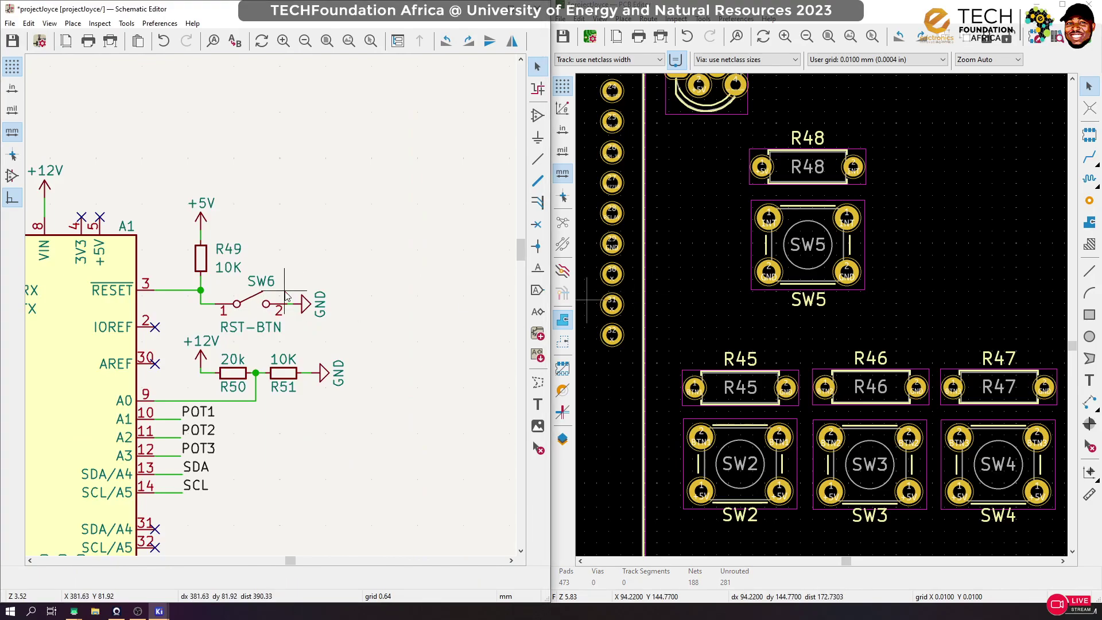
left_click(257, 312)
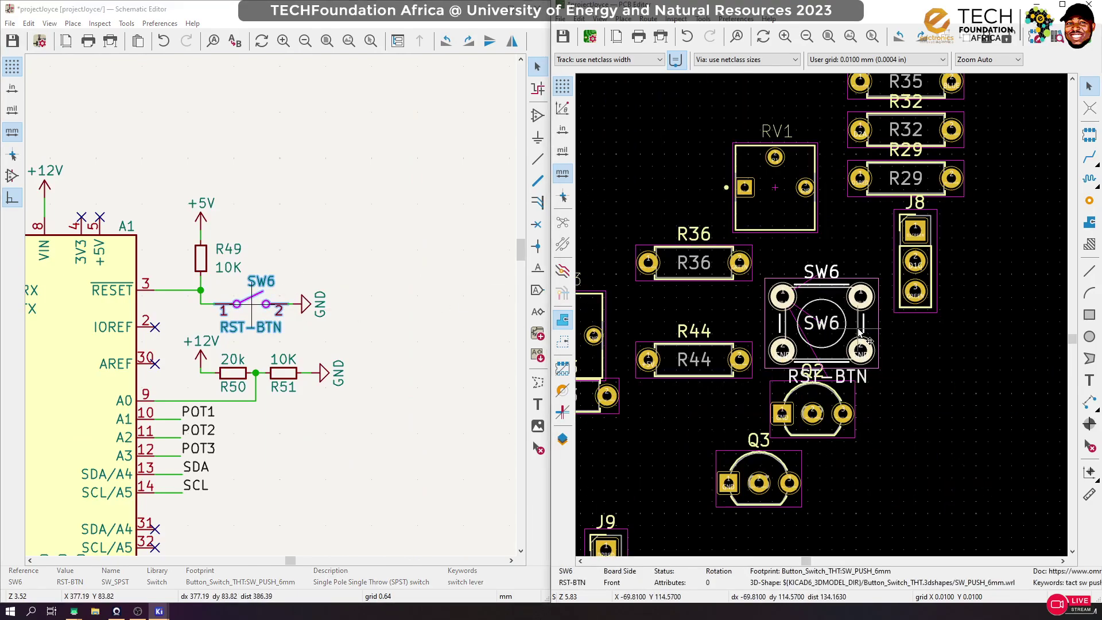
scroll(892, 324, "down", 12)
scroll(892, 325, "up", 12)
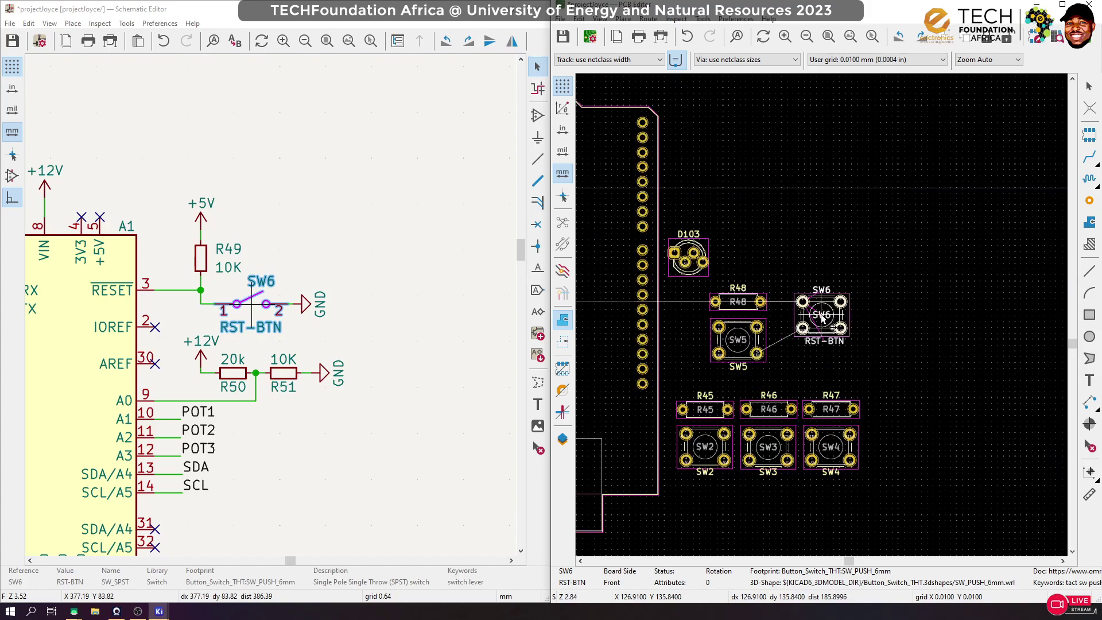
left_click_drag(822, 317, 818, 319)
left_click(818, 320)
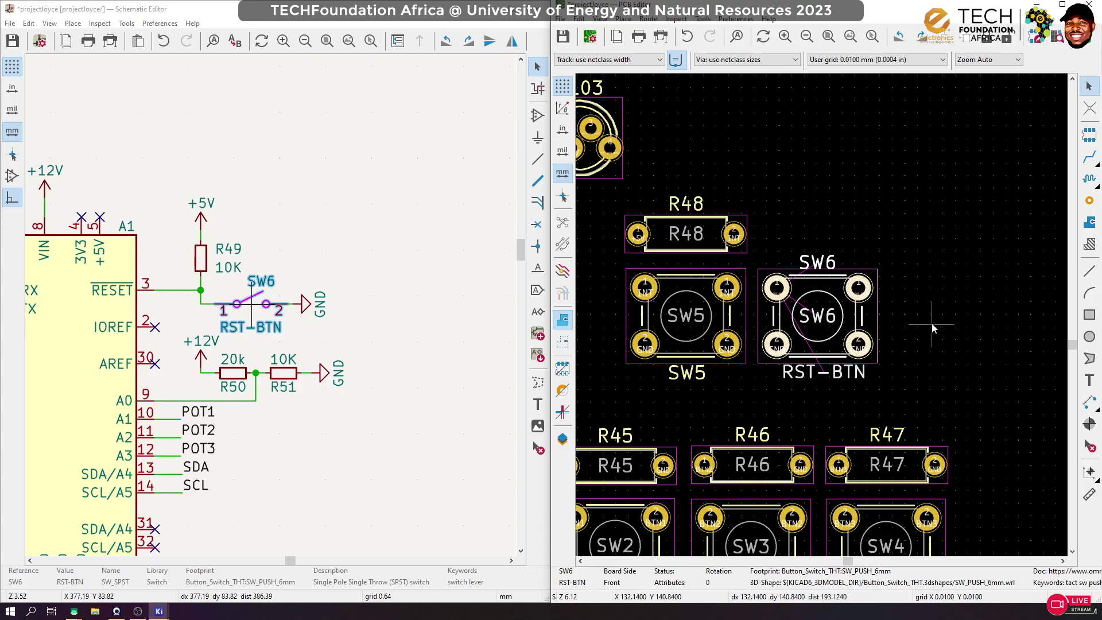
Locate R49 from the schematic and place it above SW6, in line with R48
left_click(201, 262)
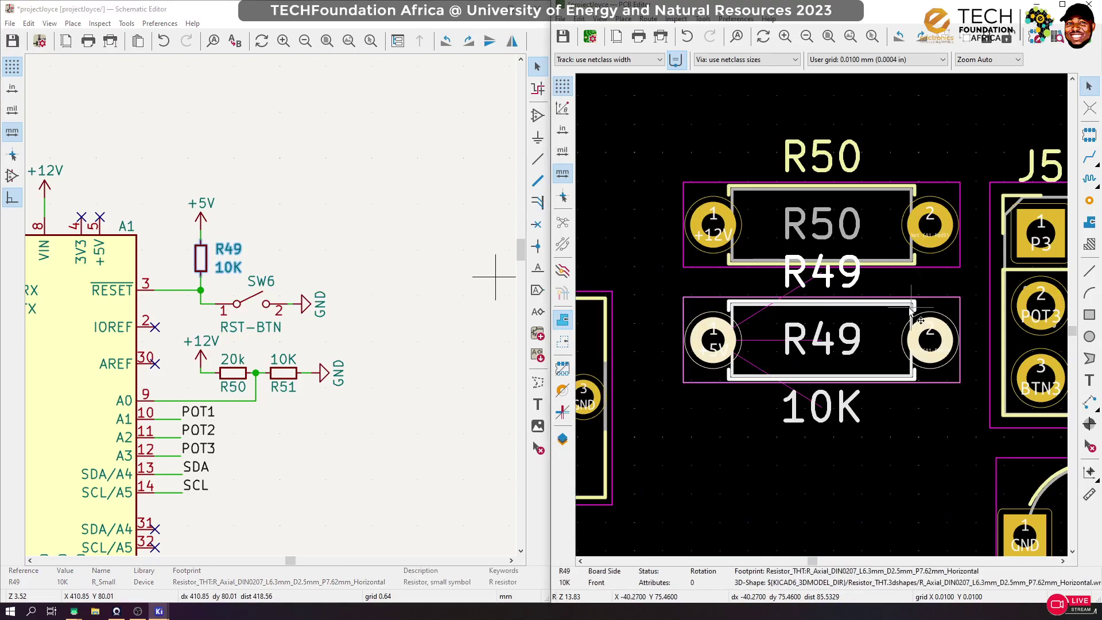
scroll(822, 320, "down", 5)
scroll(822, 320, "up", 5)
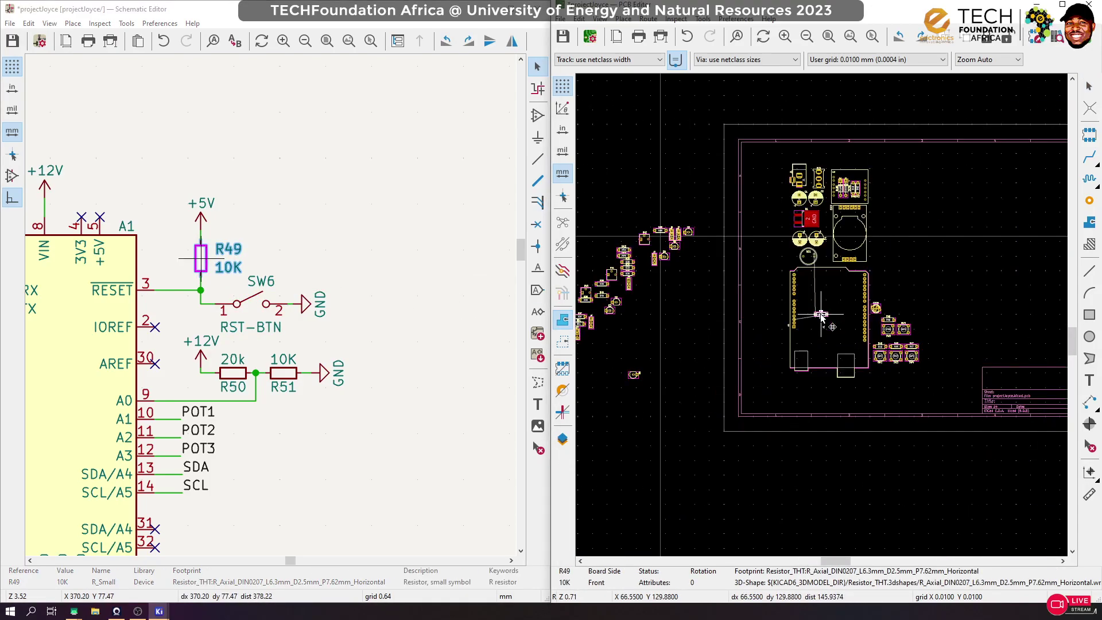
scroll(822, 320, "up", 3)
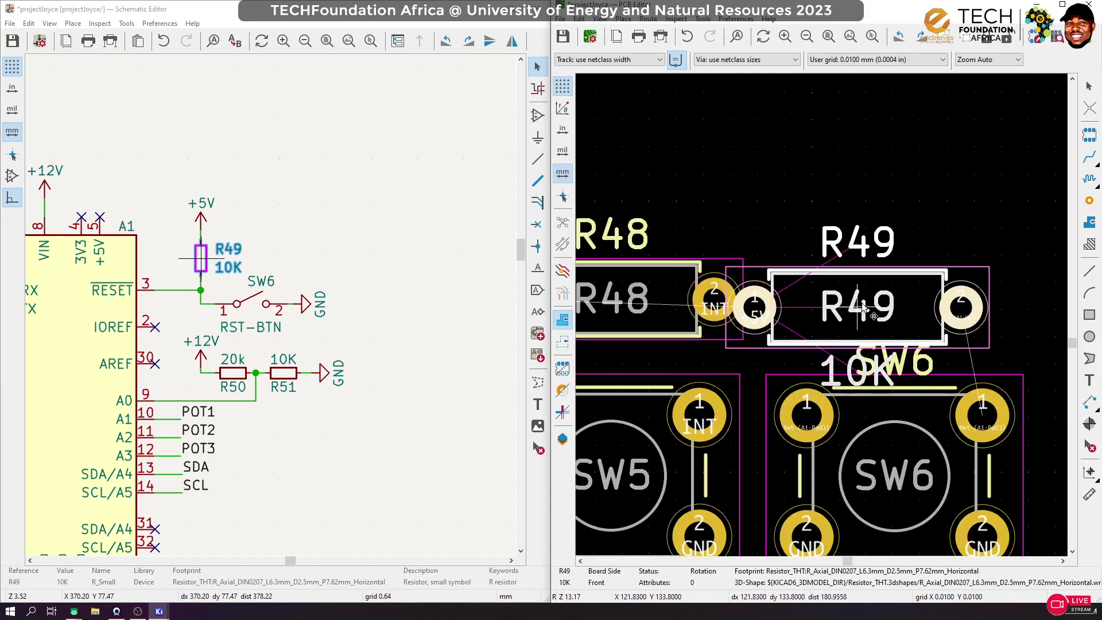
left_click(892, 305)
scroll(890, 298, "down", 3)
left_click(883, 263)
Move SW6's reference text from above the footprint to just below it
left_click(836, 346)
key("m")
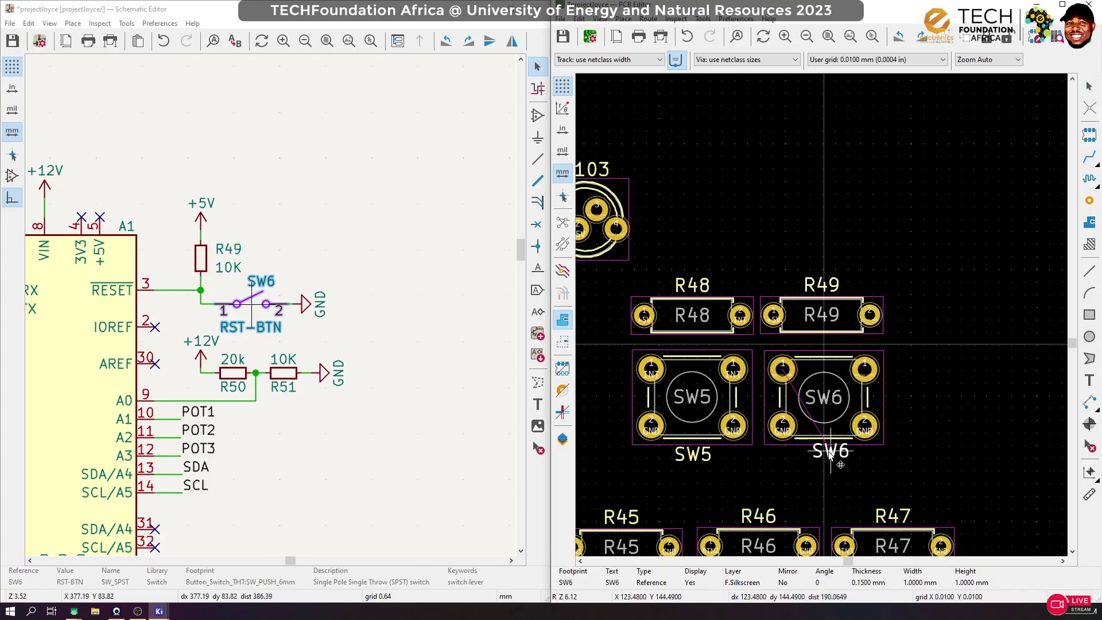
left_click(825, 456)
key("Escape")
Select R49 and SW6 together and align them to their horizontal center
left_click_drag(889, 391, 764, 488)
right_click(827, 383)
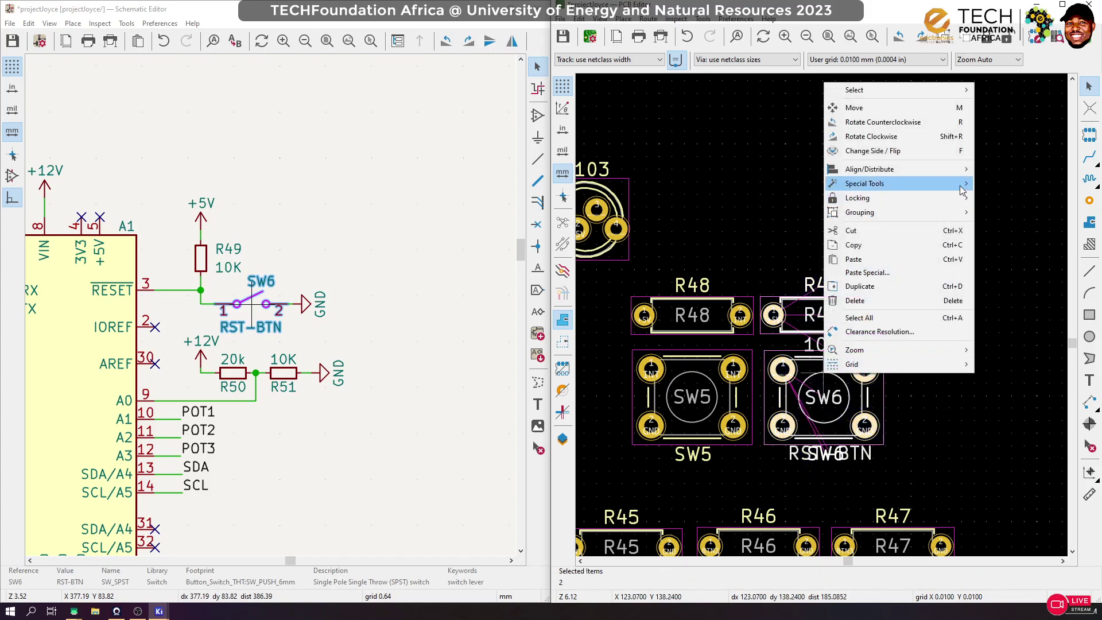
mouse_move(942, 169)
left_click(1014, 188)
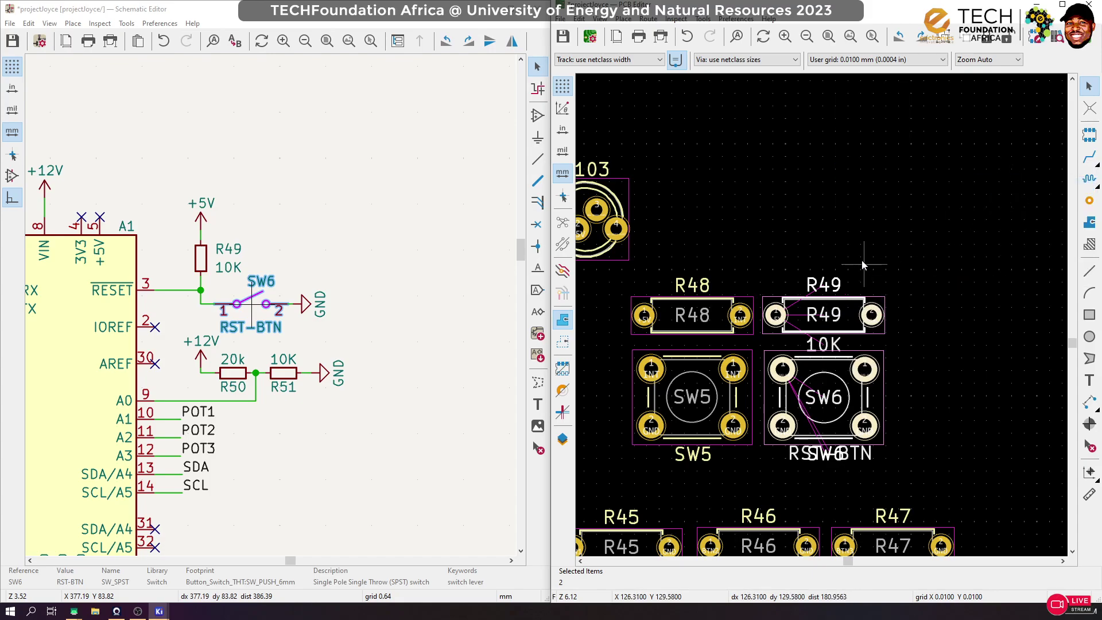
left_click(941, 275)
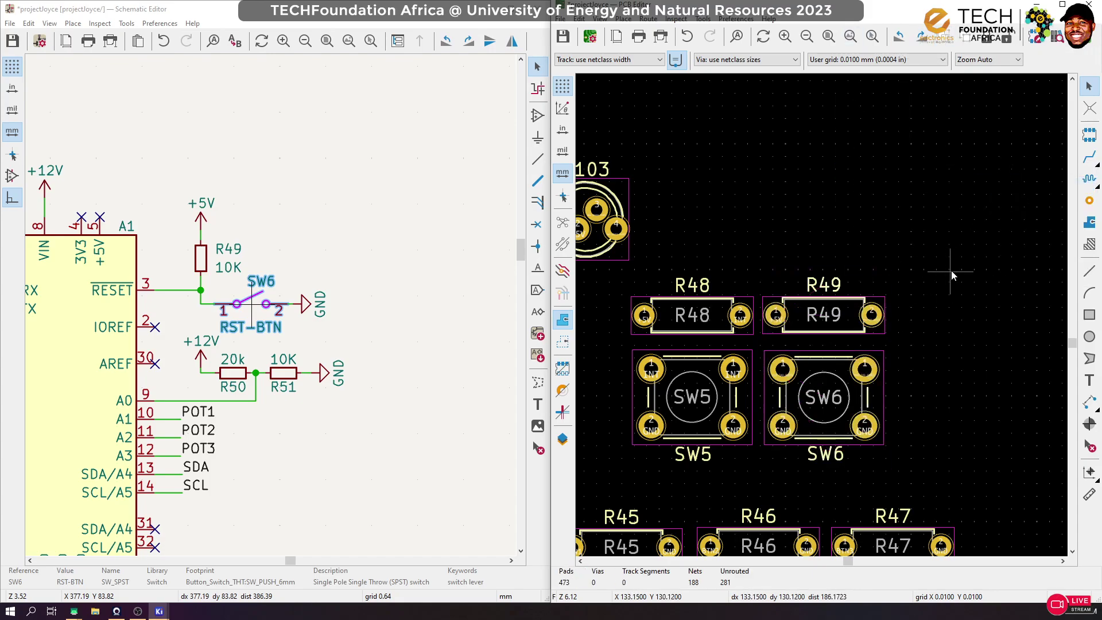
Select the R48/SW5 and R49/SW6 sets and combine them into one group
left_click_drag(966, 247, 576, 507)
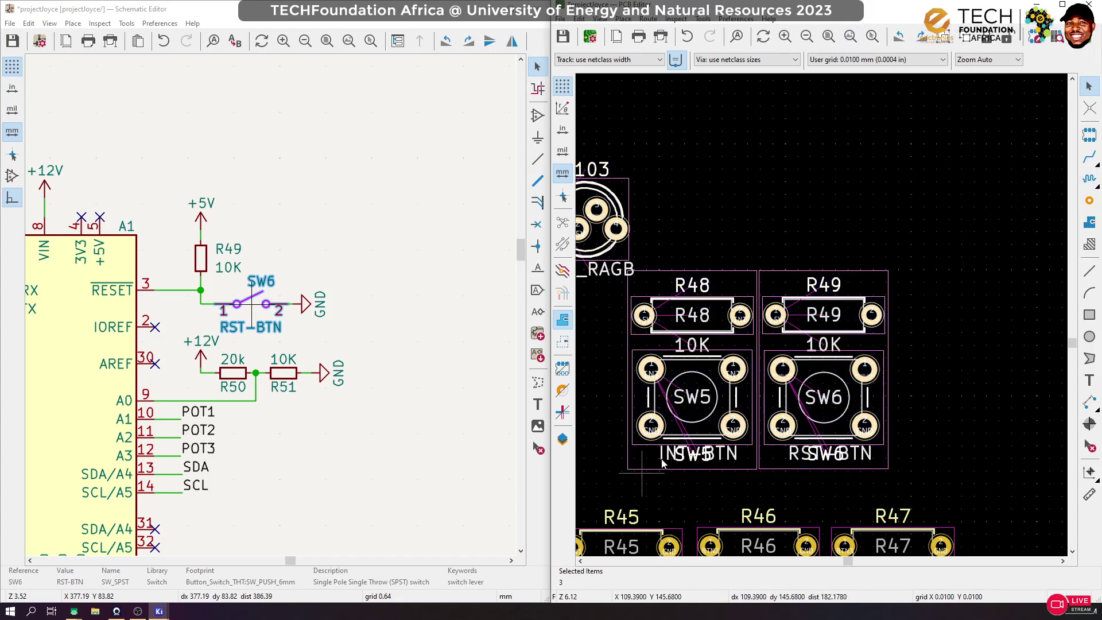
left_click(896, 318)
left_click_drag(593, 285, 889, 445)
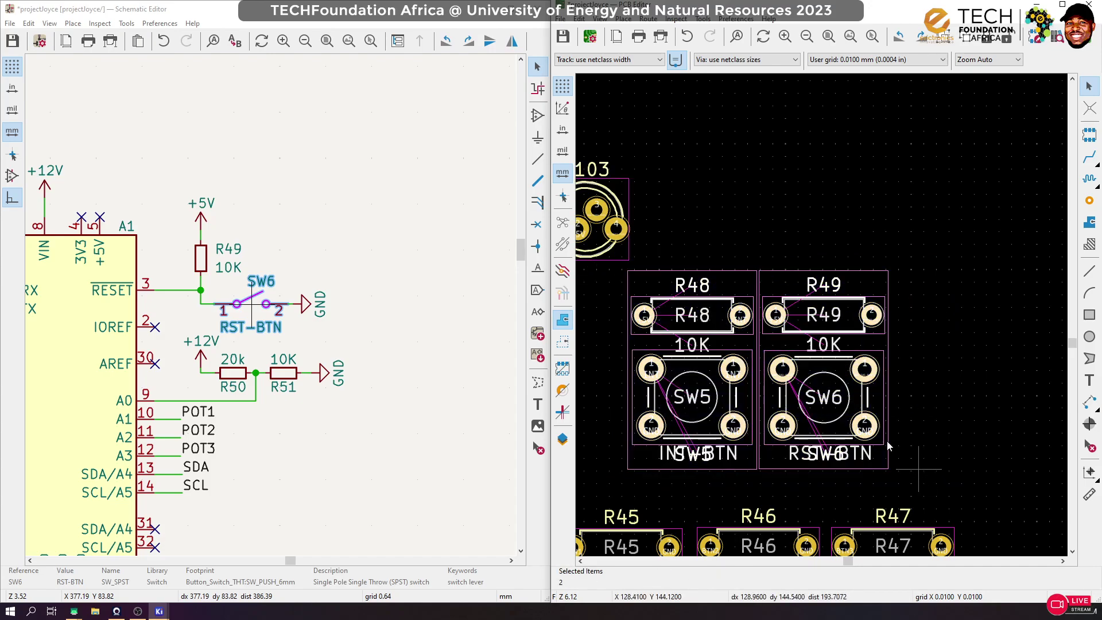
left_click(948, 43)
scroll(804, 310, "down", 3)
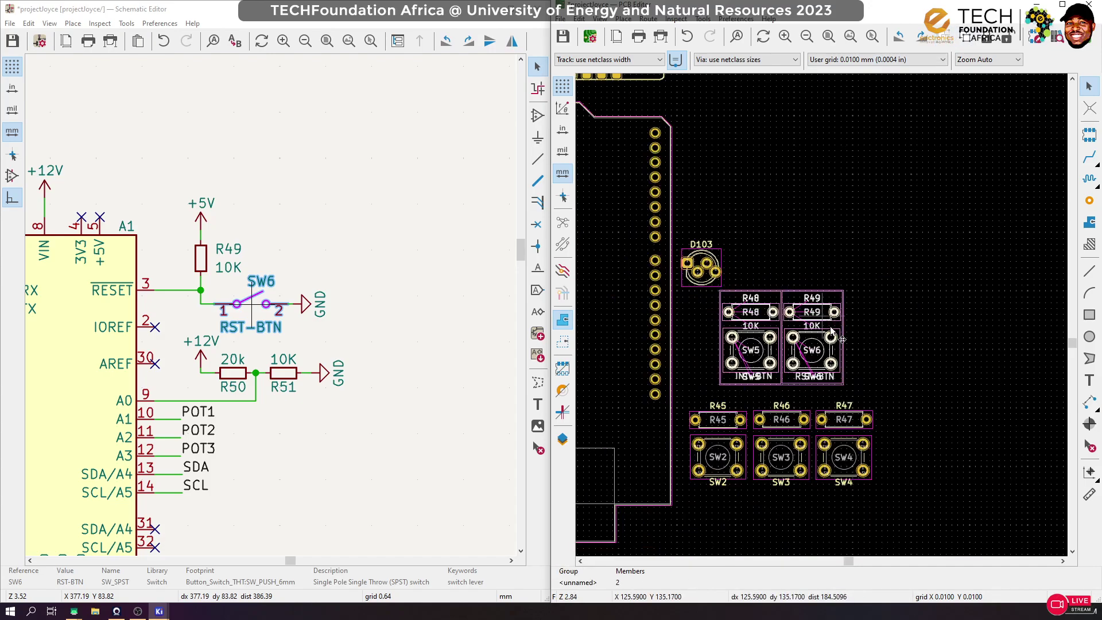
Select the R45/SW2, R46/SW3 and R47/SW4 sets and combine them into one group
left_click(914, 426)
left_click_drag(902, 396, 680, 539)
left_click(948, 43)
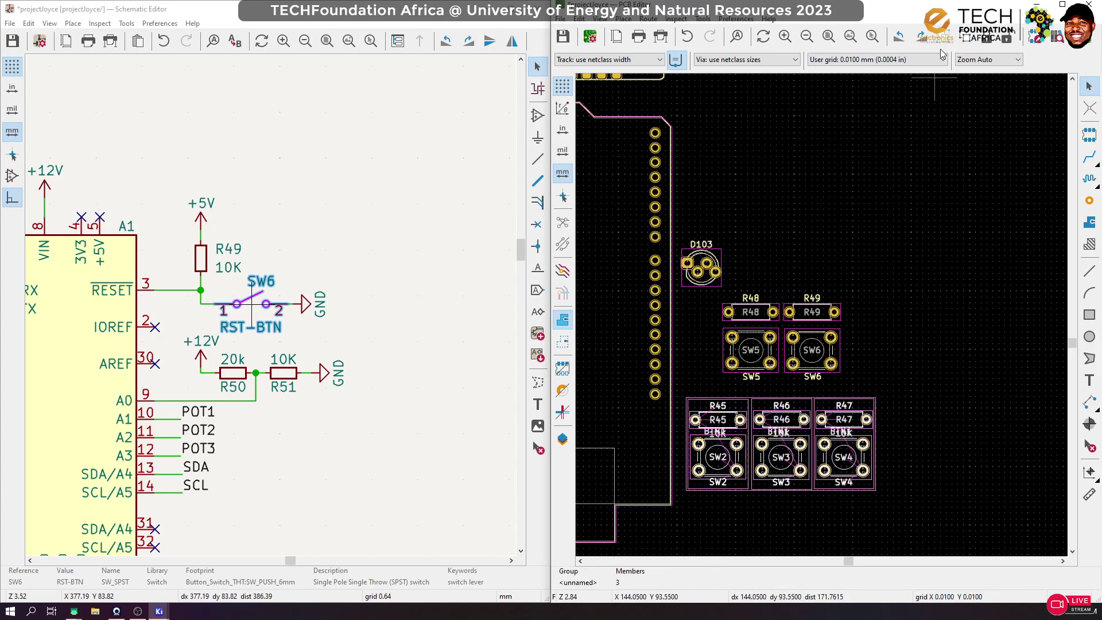
Align the SW5/SW6 group and the SW2/SW3/SW4 group to their horizontal center
left_click(814, 358)
right_click(816, 360)
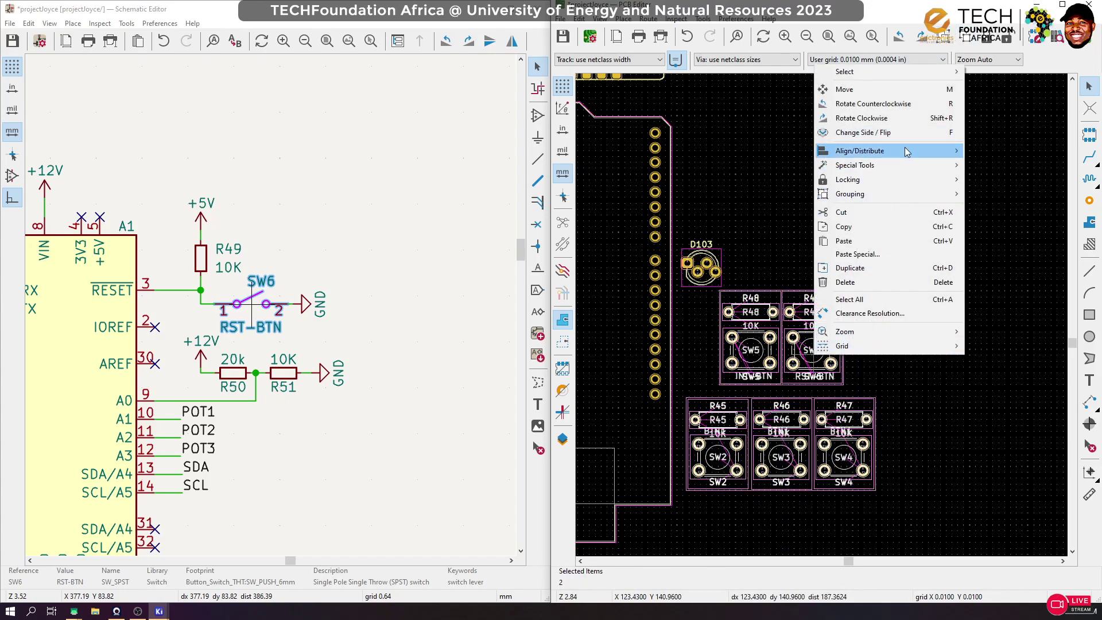
mouse_move(910, 151)
left_click(1024, 165)
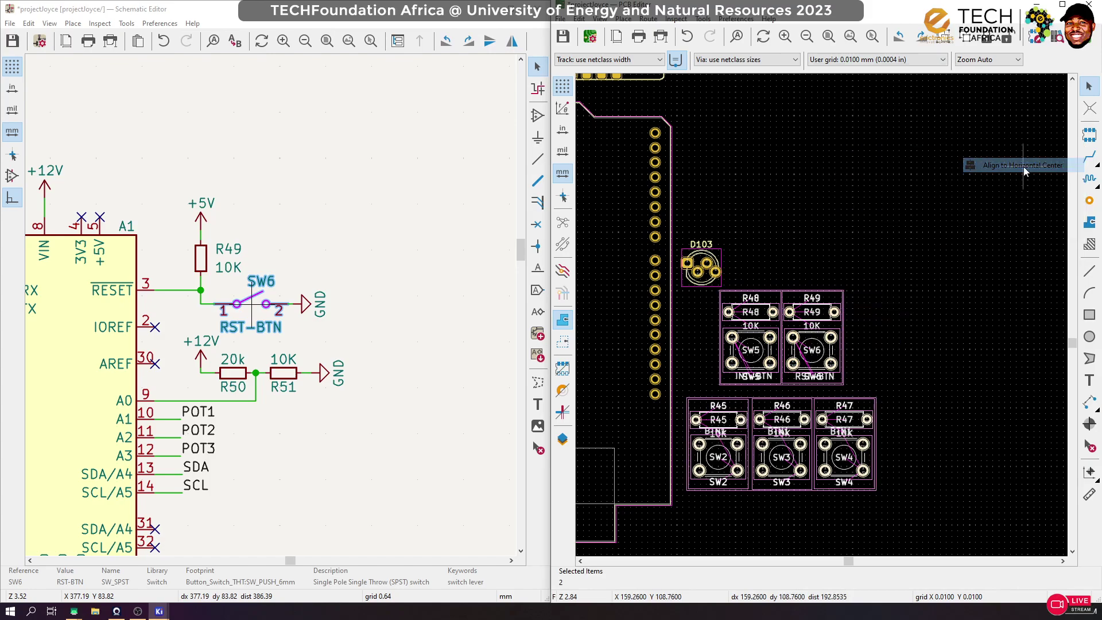
left_click(954, 286)
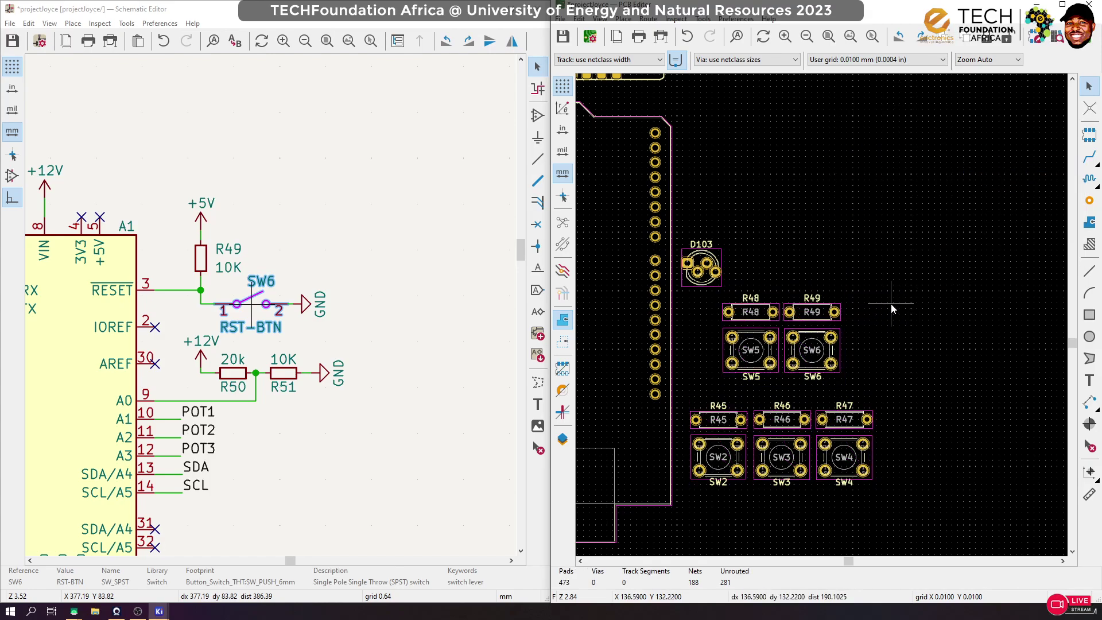
Move the SW5/SW6 group together with D103 so the switches sit close above SW2 and SW3
scroll(886, 336, "down", 1)
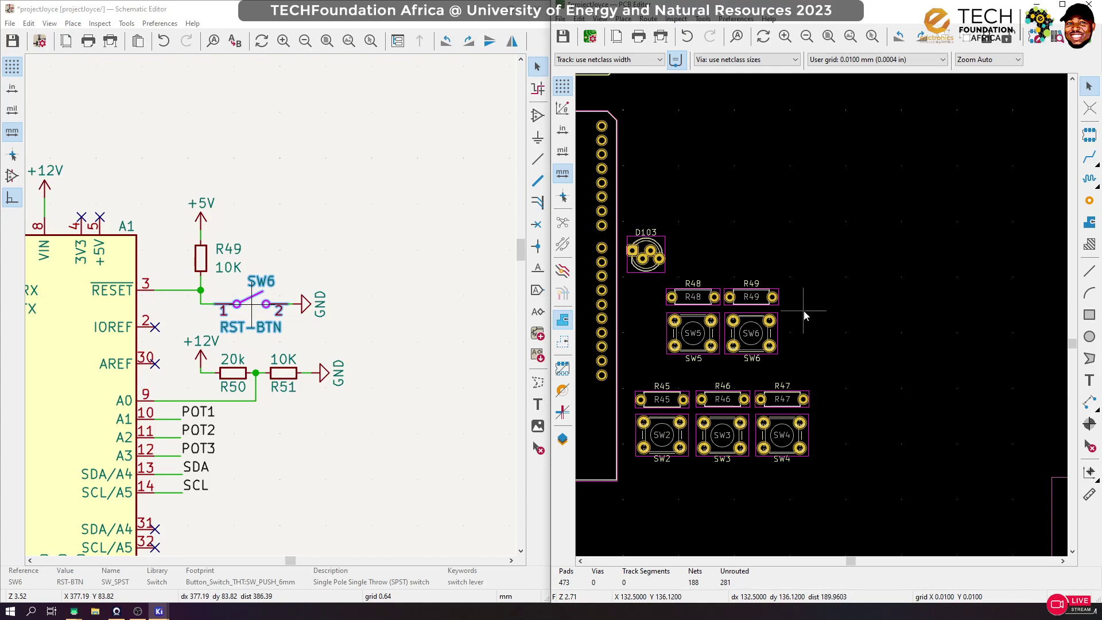
left_click(652, 257)
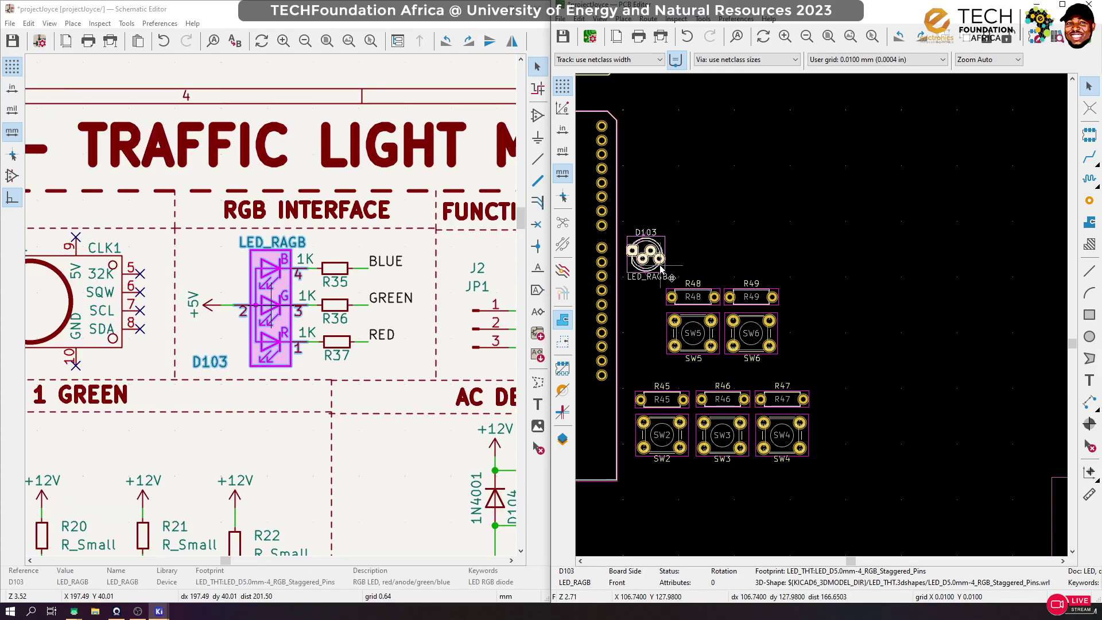
left_click_drag(821, 267, 724, 372)
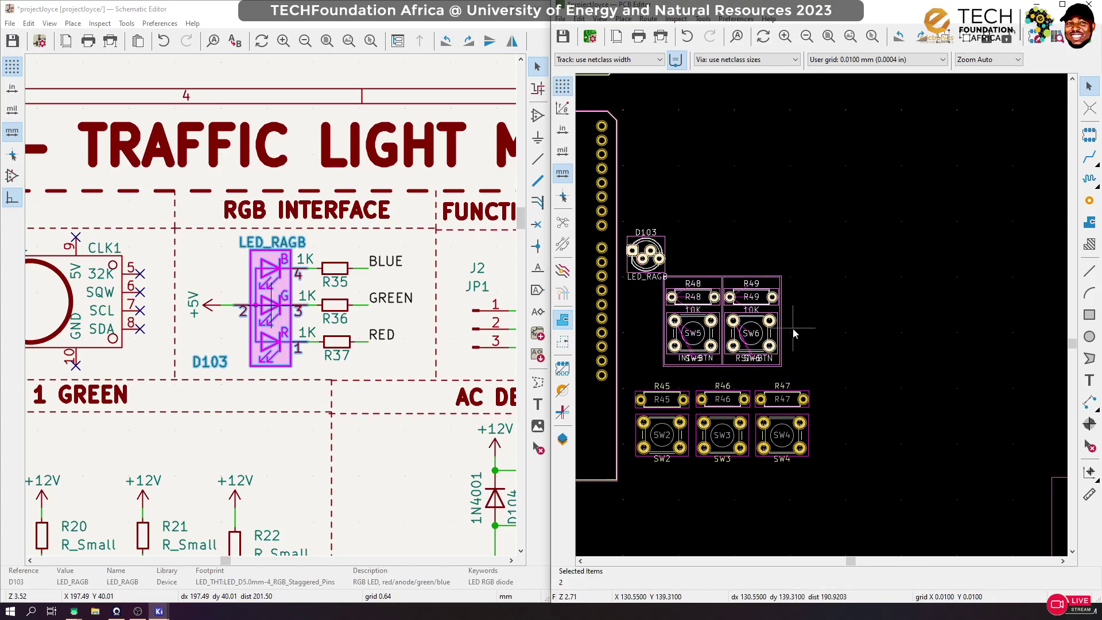
key("m")
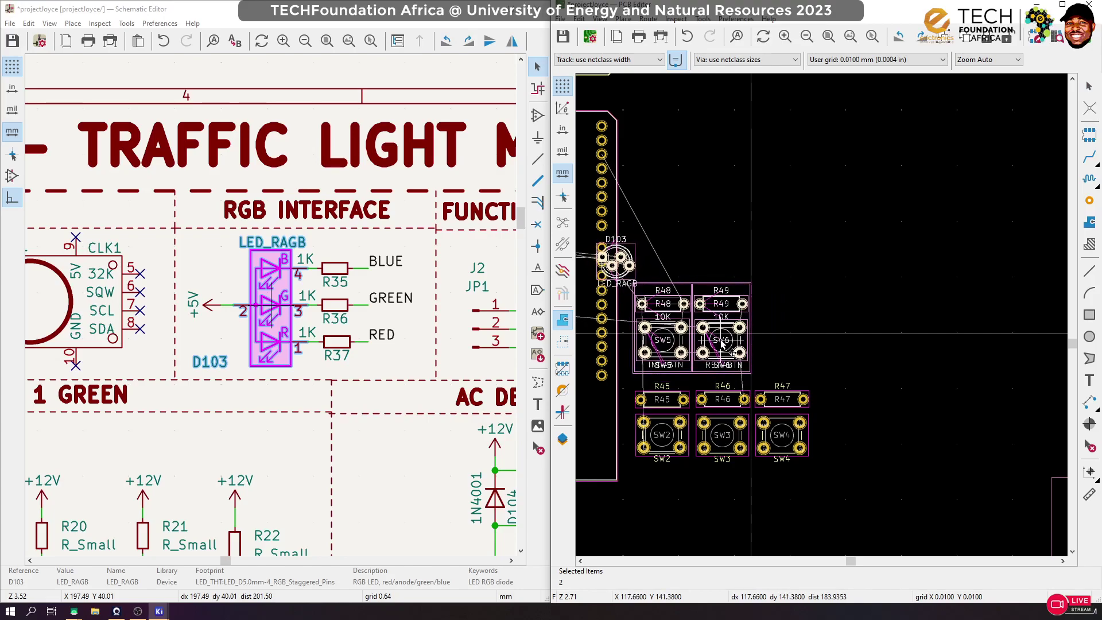
left_click(723, 343)
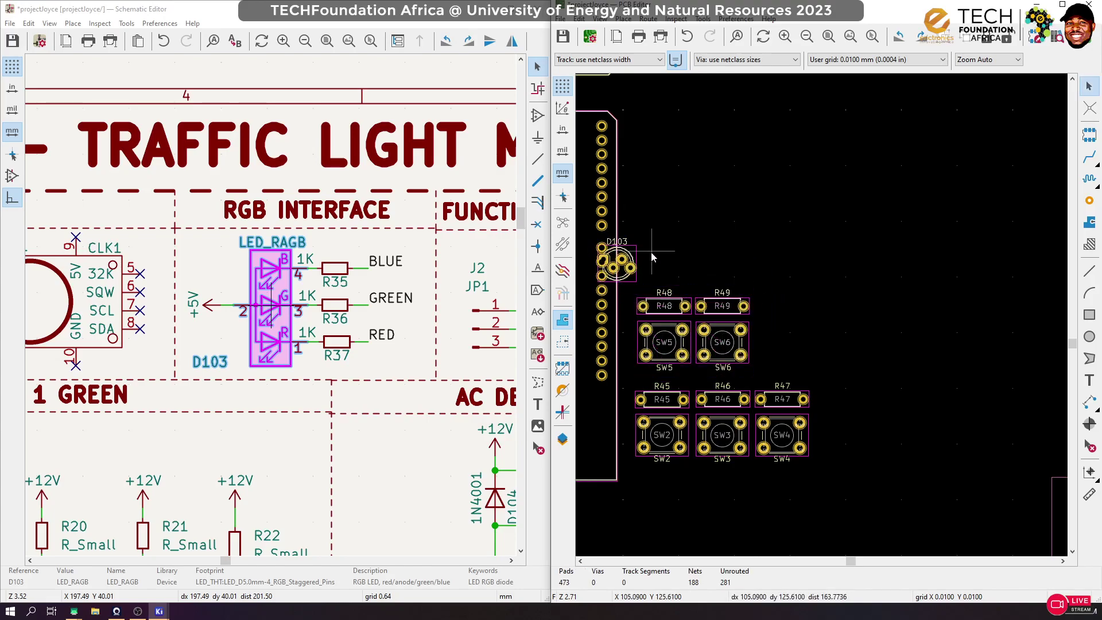
Move the RGB LED D103 off the edge of A1 to just above R49
left_click_drag(637, 261, 779, 354)
scroll(809, 323, "down", 1)
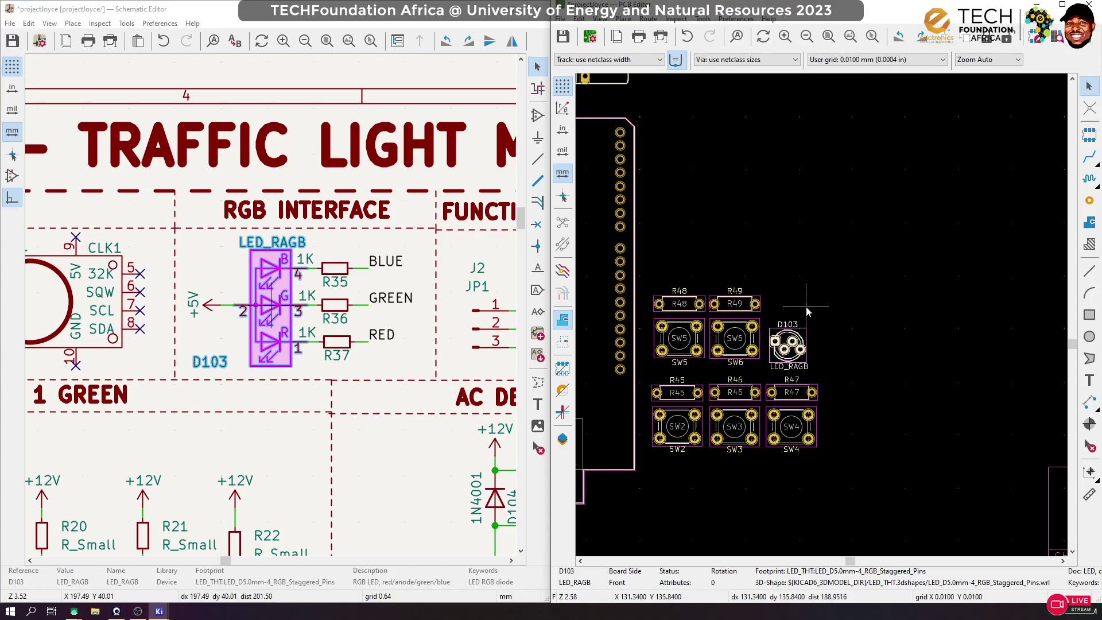
scroll(342, 280, "down", 3)
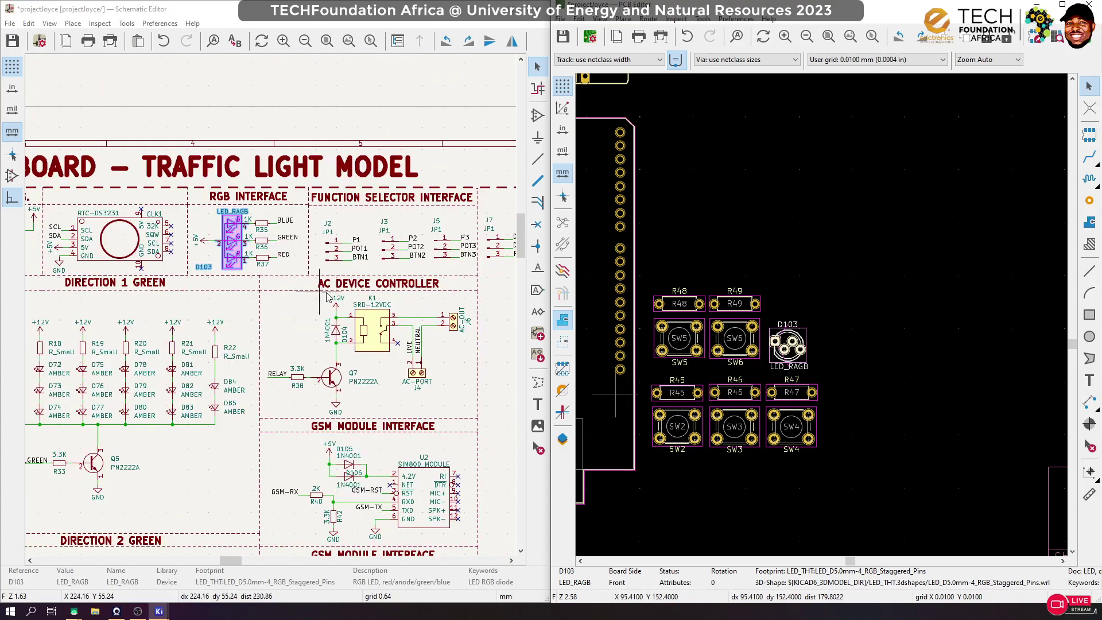
left_click(804, 336)
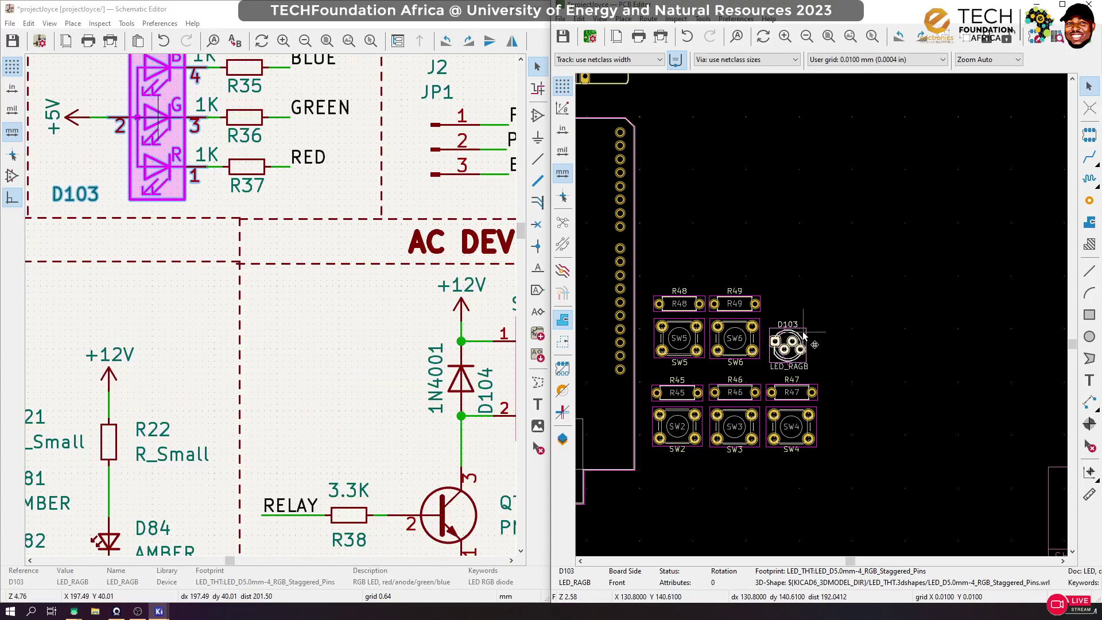
left_click_drag(804, 336, 742, 265)
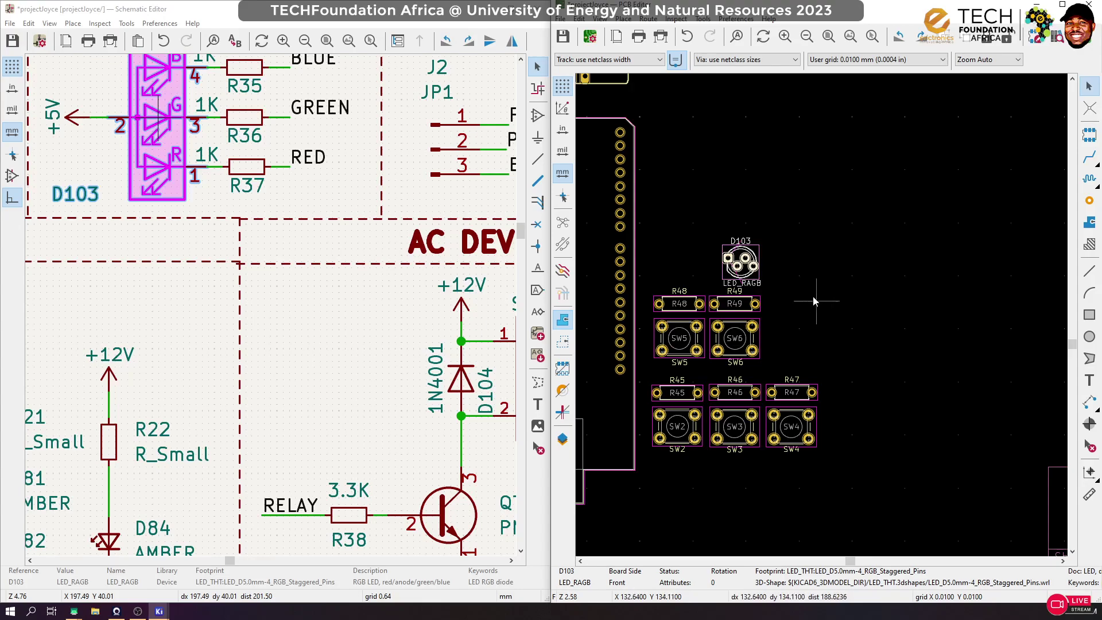
Rotate D103 counterclockwise by 90 degrees and place it slightly above R49
scroll(744, 263, "up", 3)
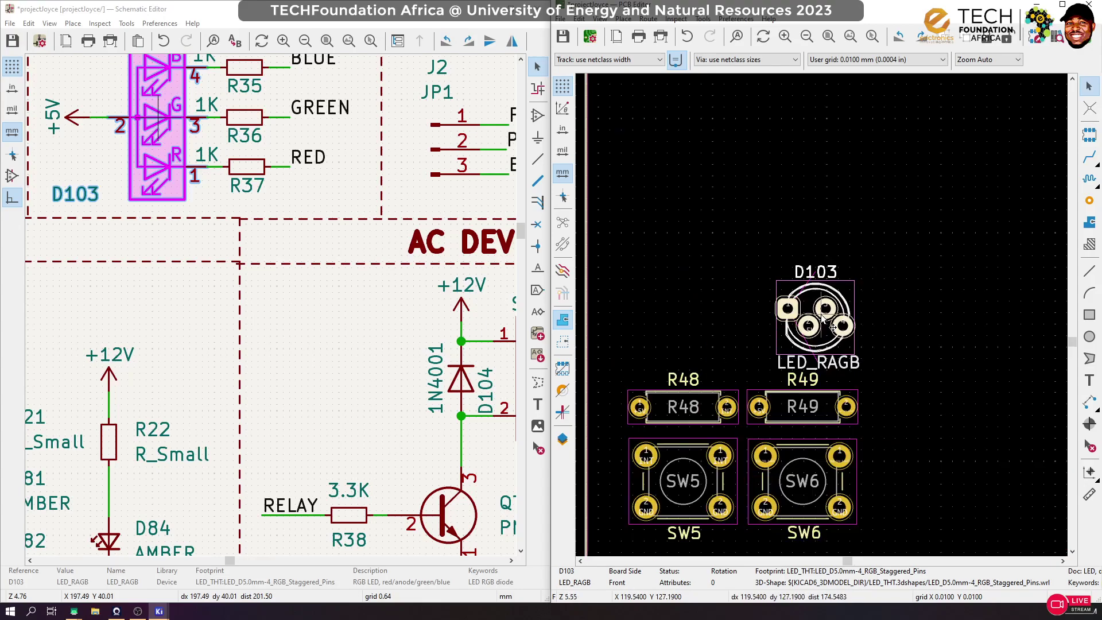
scroll(822, 317, "up", 6)
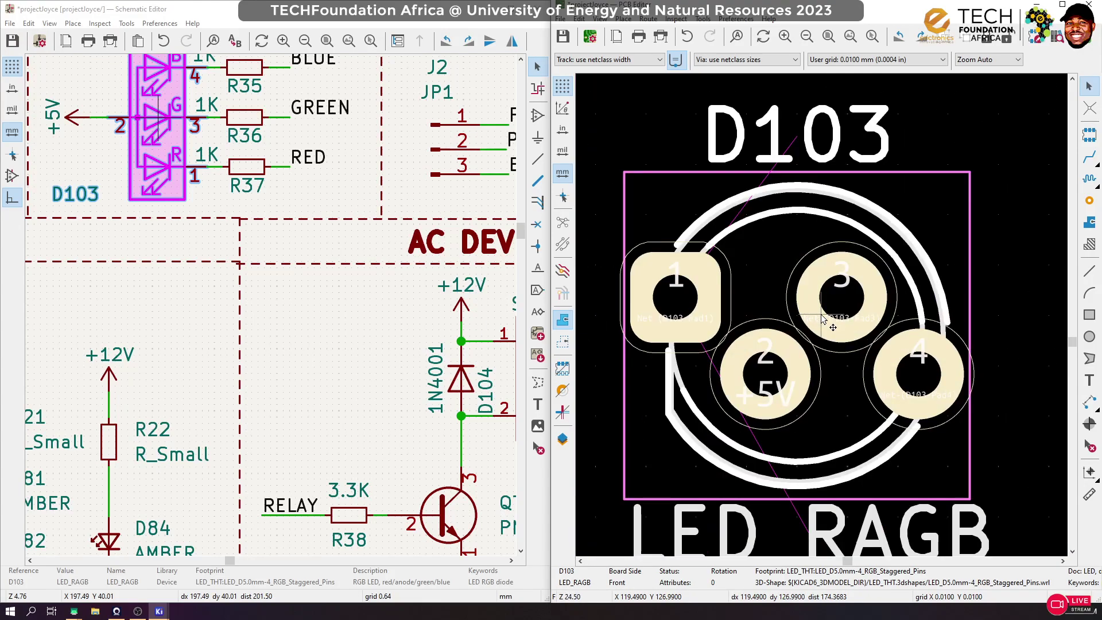
key("r")
scroll(822, 319, "down", 9)
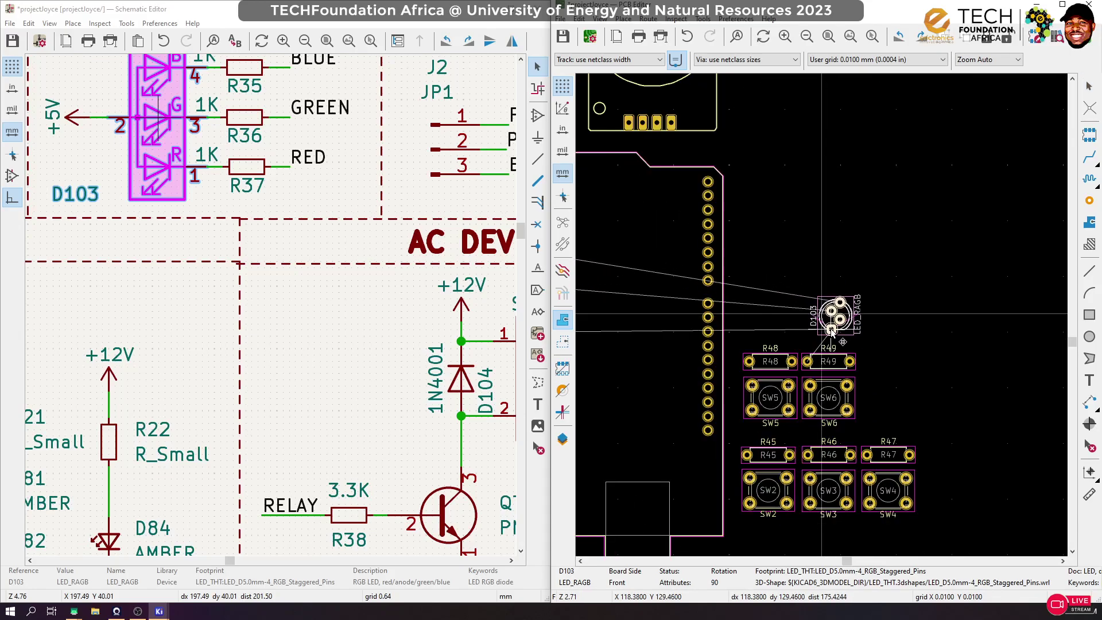
left_click(832, 332)
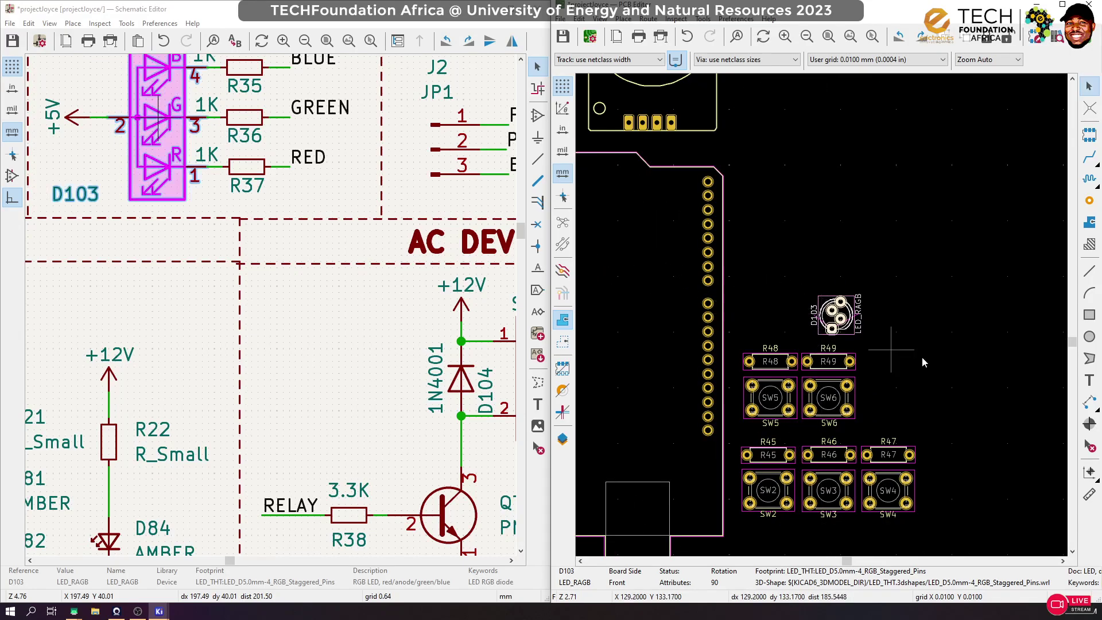
left_click(986, 371)
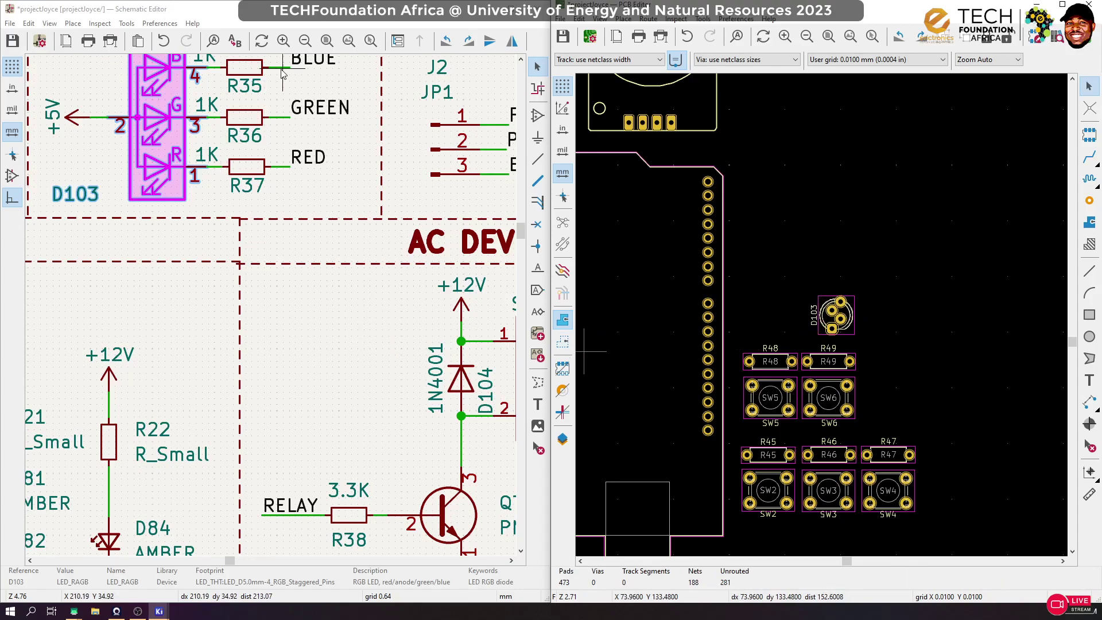
Locate the RED resistor R37 from the schematic, rotate it 180 degrees and place its footprint above R48, beside D103
left_click(246, 167)
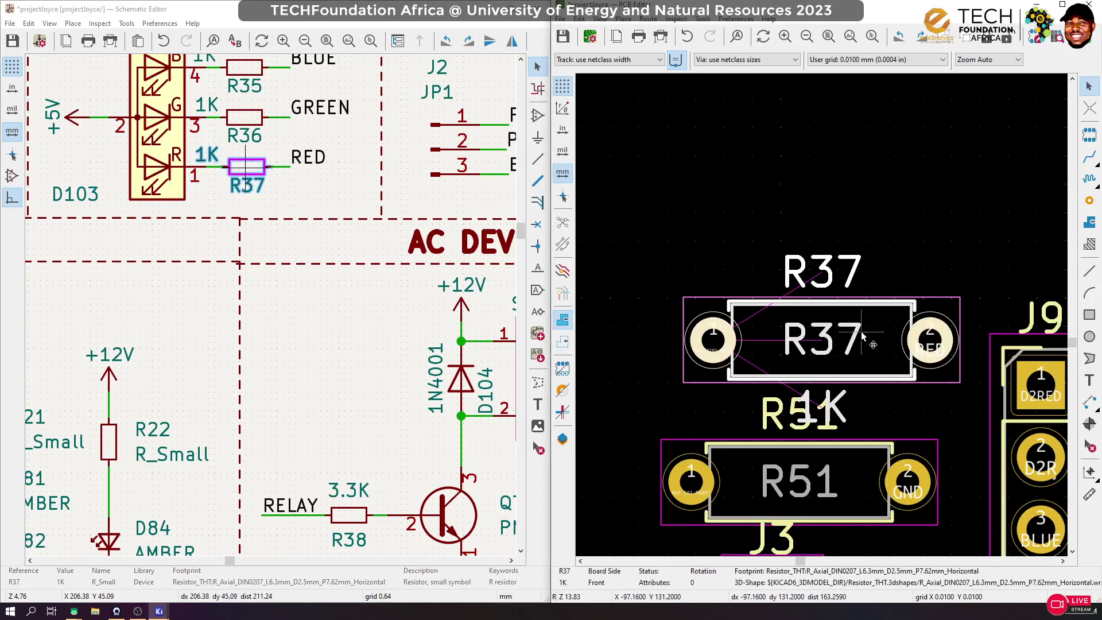
scroll(808, 315, "down", 8)
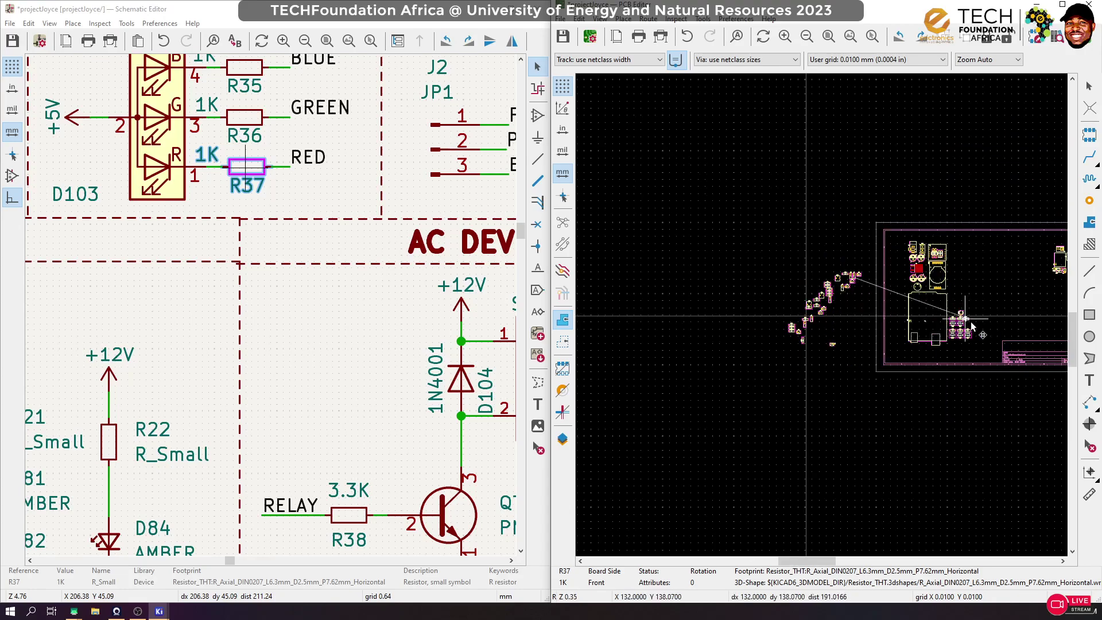
scroll(764, 245, "up", 3)
scroll(769, 246, "up", 5)
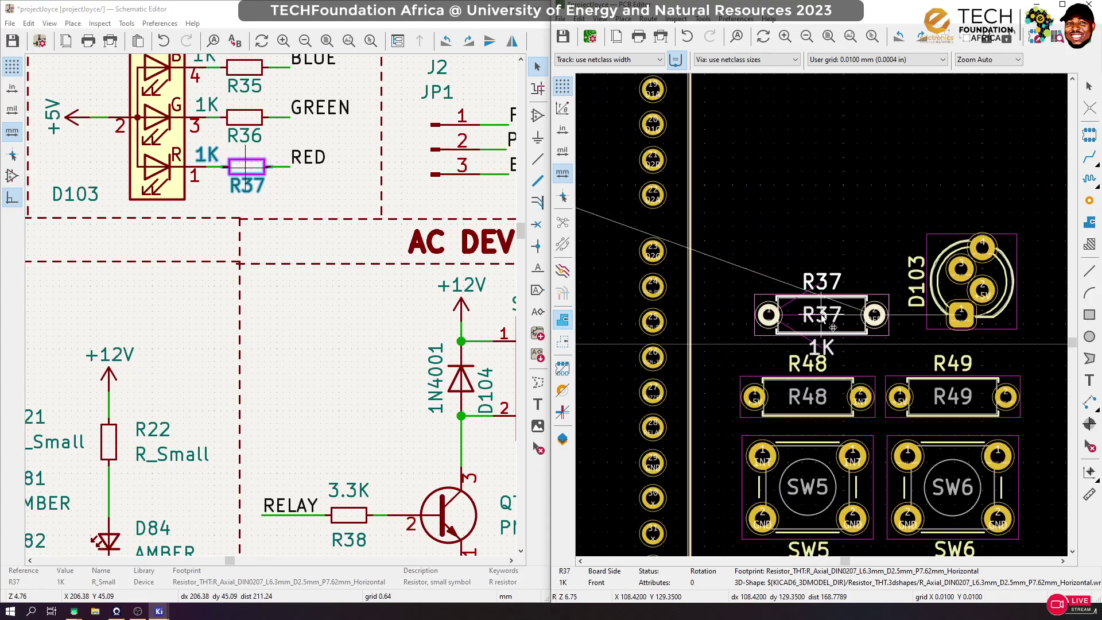
scroll(822, 315, "down", 3)
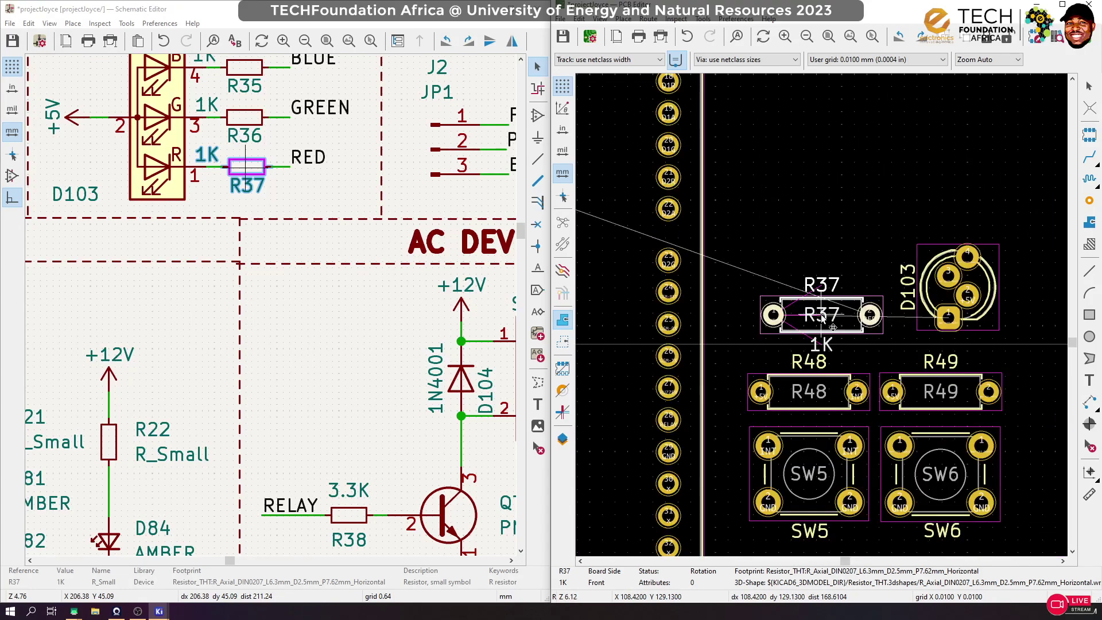
scroll(822, 315, "up", 3)
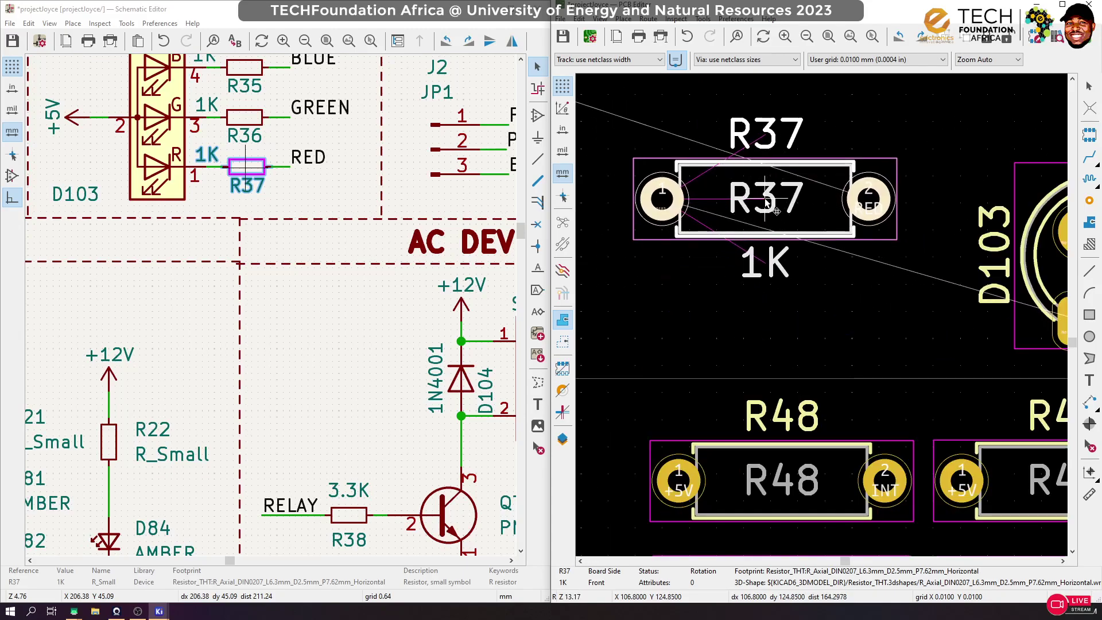
key("r")
scroll(825, 315, "down", 3)
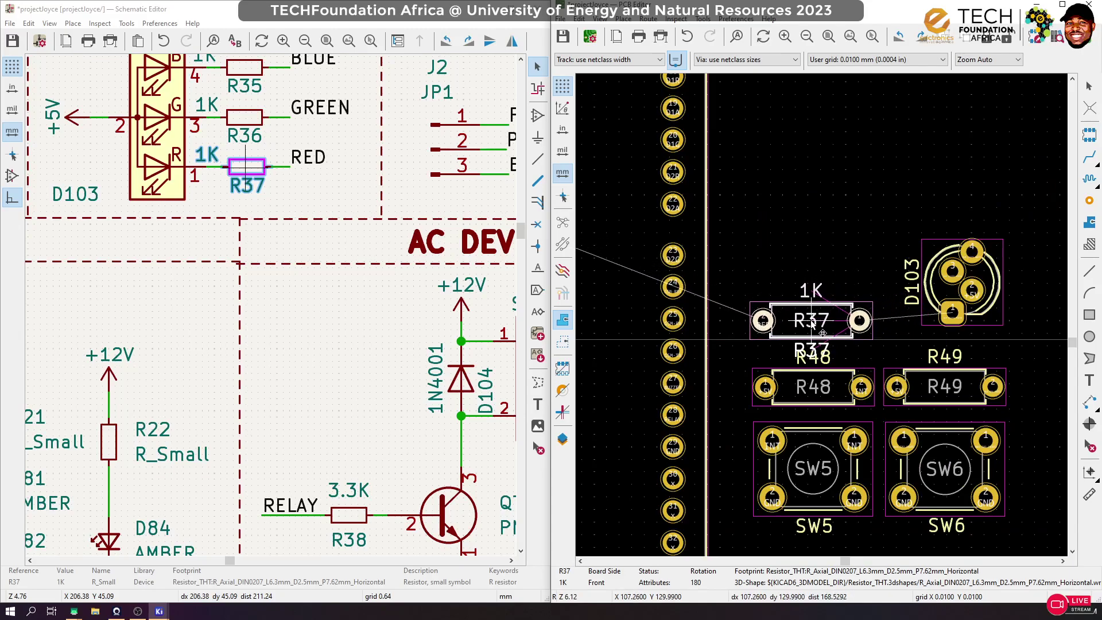
left_click(812, 324)
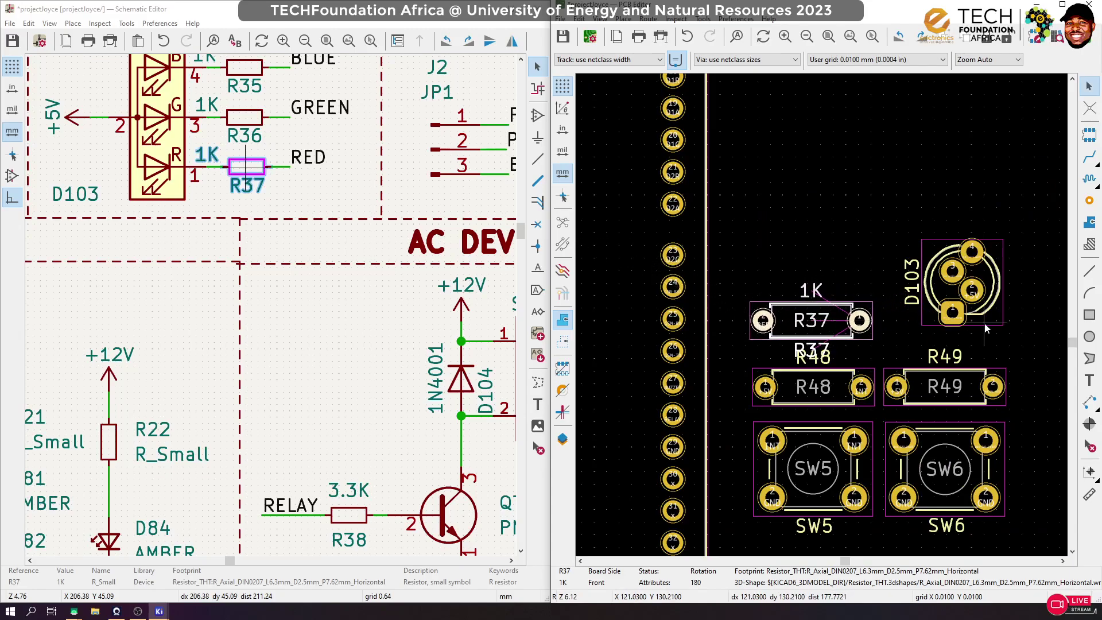
Move D103 slightly up and closer to R37
left_click(983, 323)
key("m")
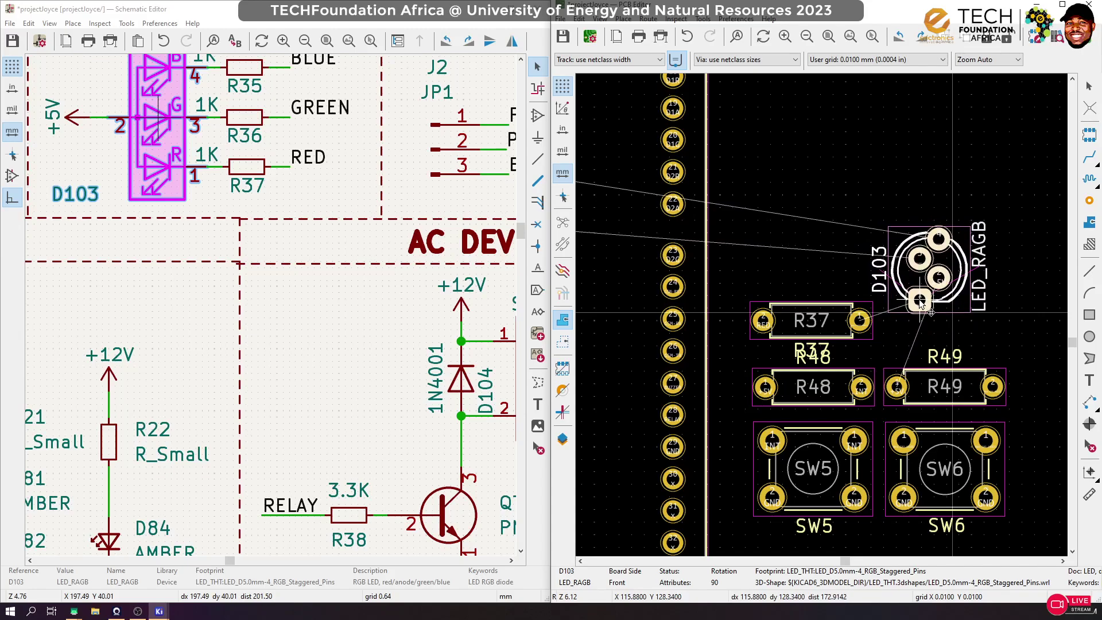
left_click(933, 305)
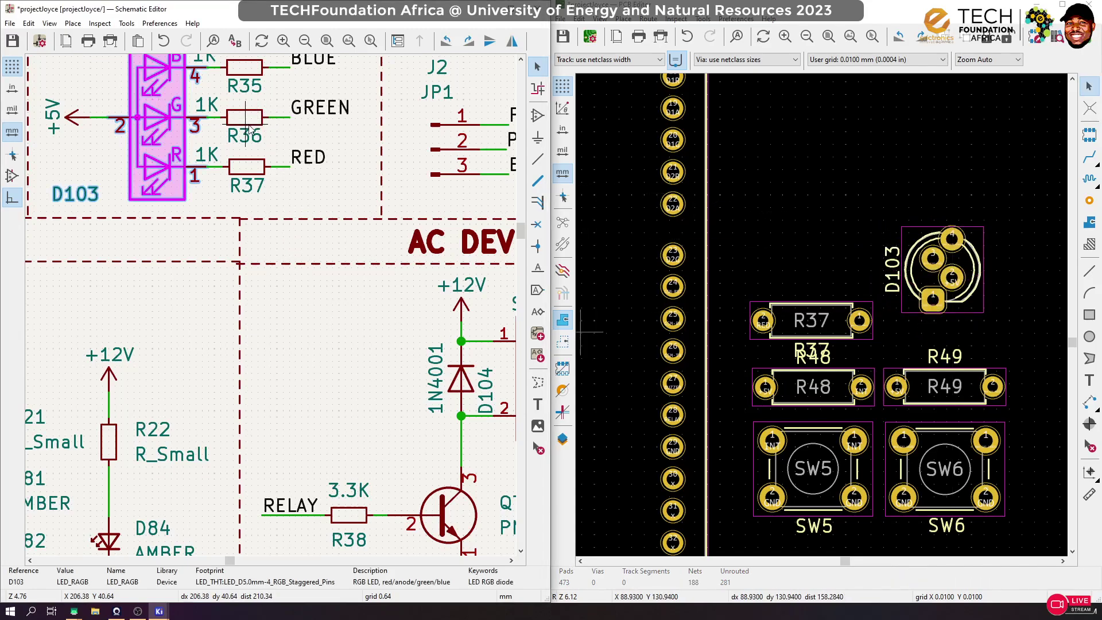
Locate the GREEN resistor R36 from the schematic, rotate it 180 degrees and place its footprint directly above R37
left_click(248, 128)
scroll(933, 332, "down", 10)
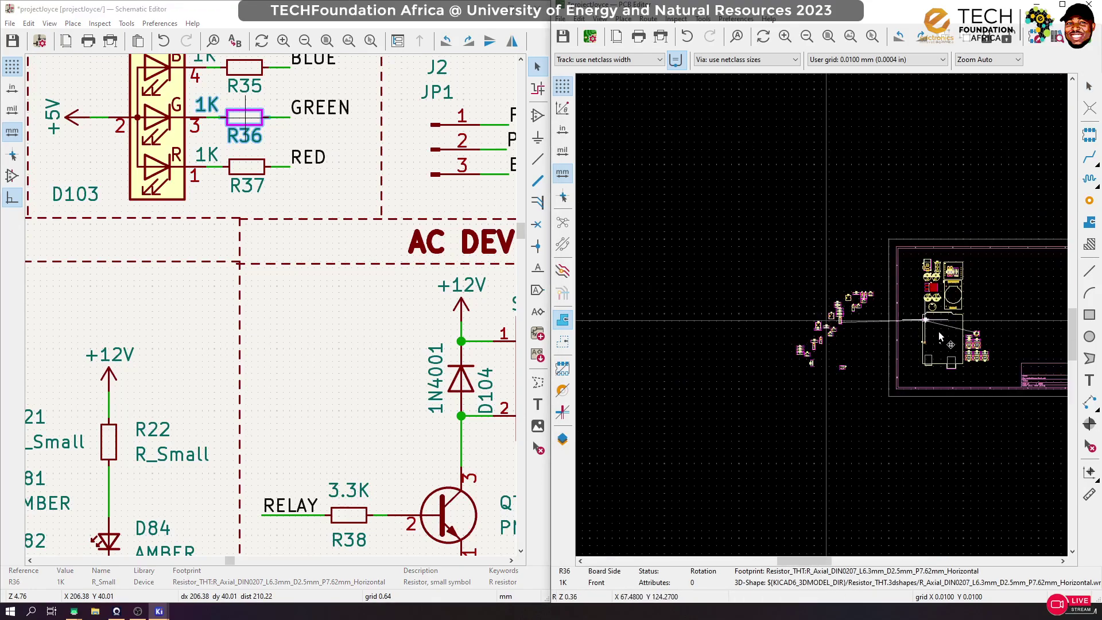
scroll(933, 332, "up", 10)
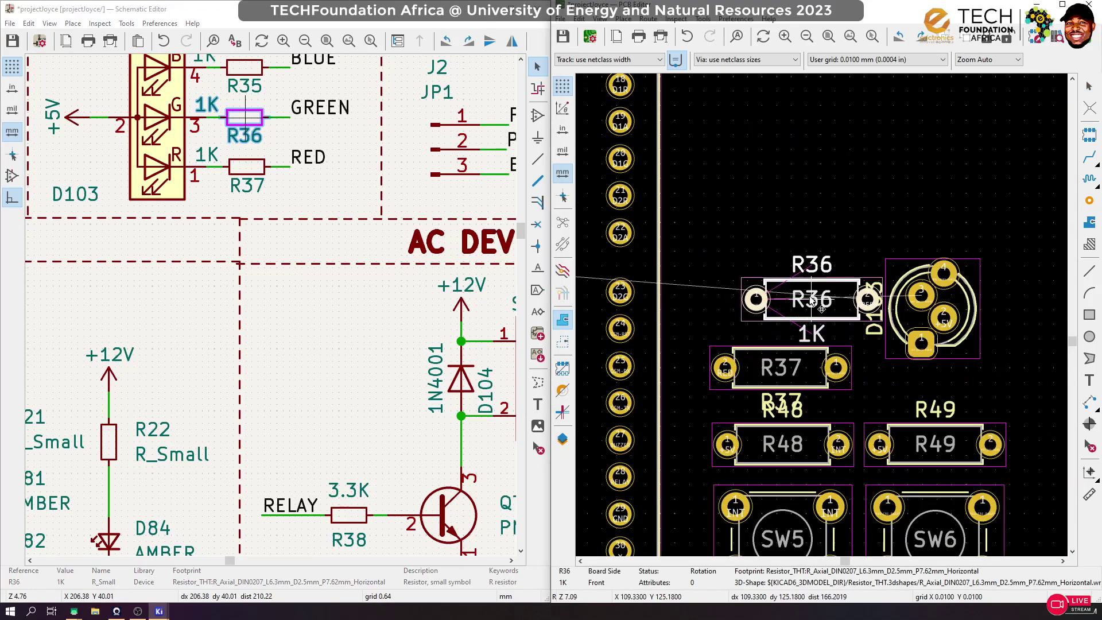
key("r")
key("r")
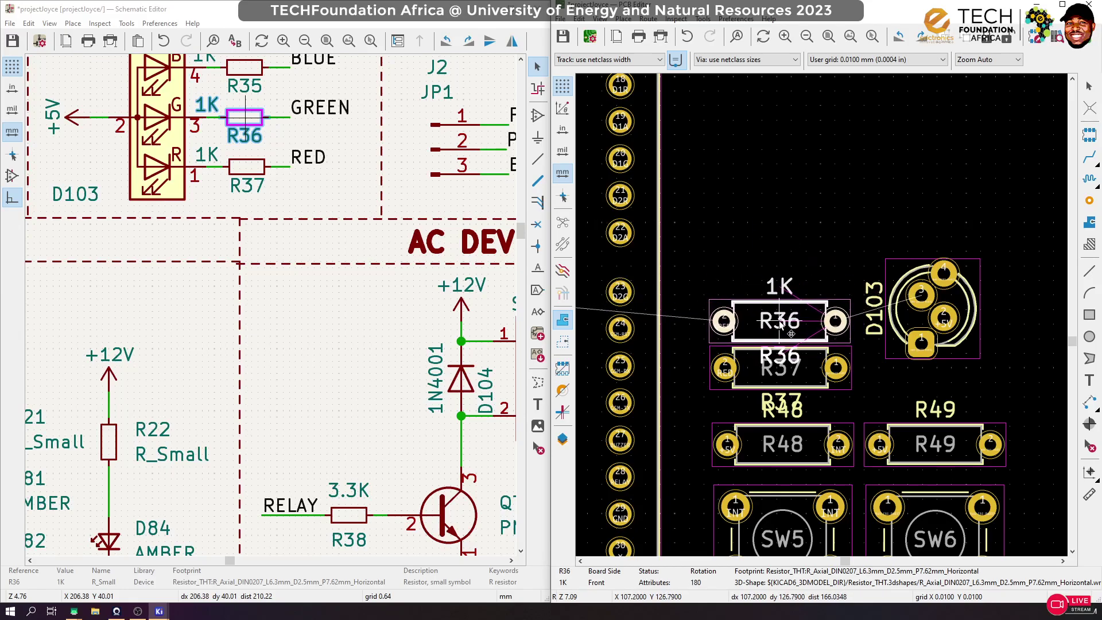
left_click(781, 325)
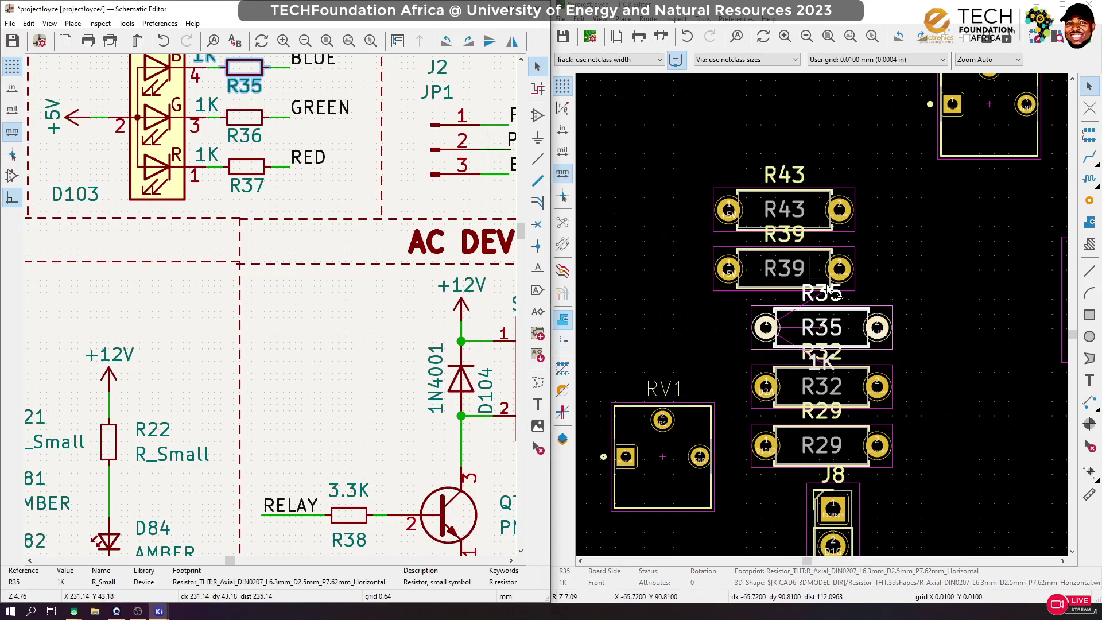
Bring the BLUE resistor R35 beside the A1 module, rotate it 180 degrees and place its footprint directly above R36
left_click(827, 326)
scroll(824, 316, "down", 10)
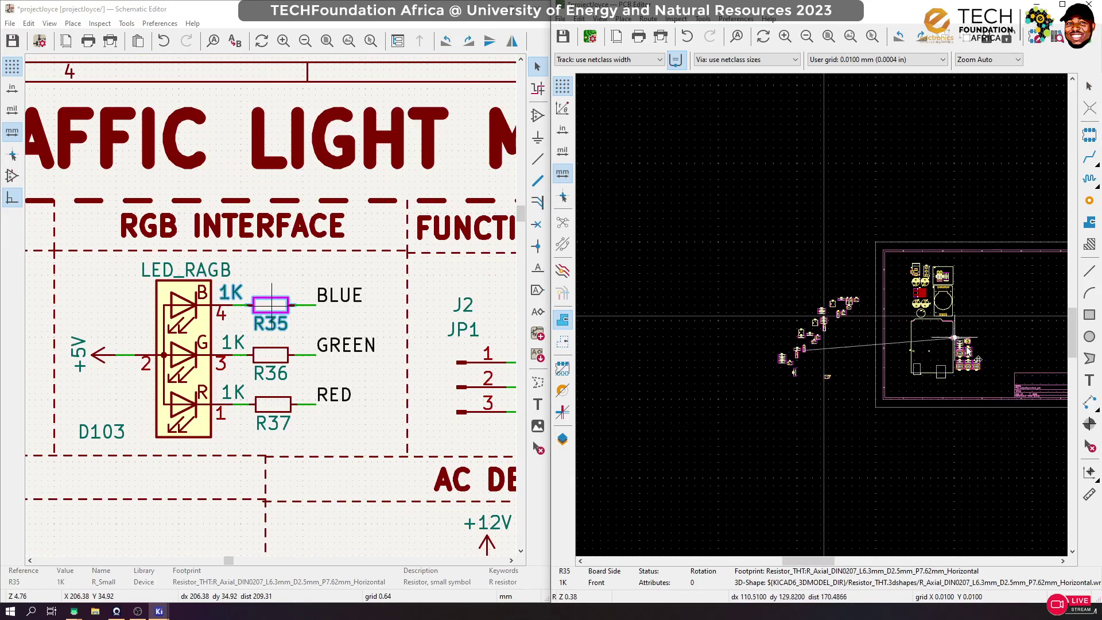
scroll(824, 316, "up", 10)
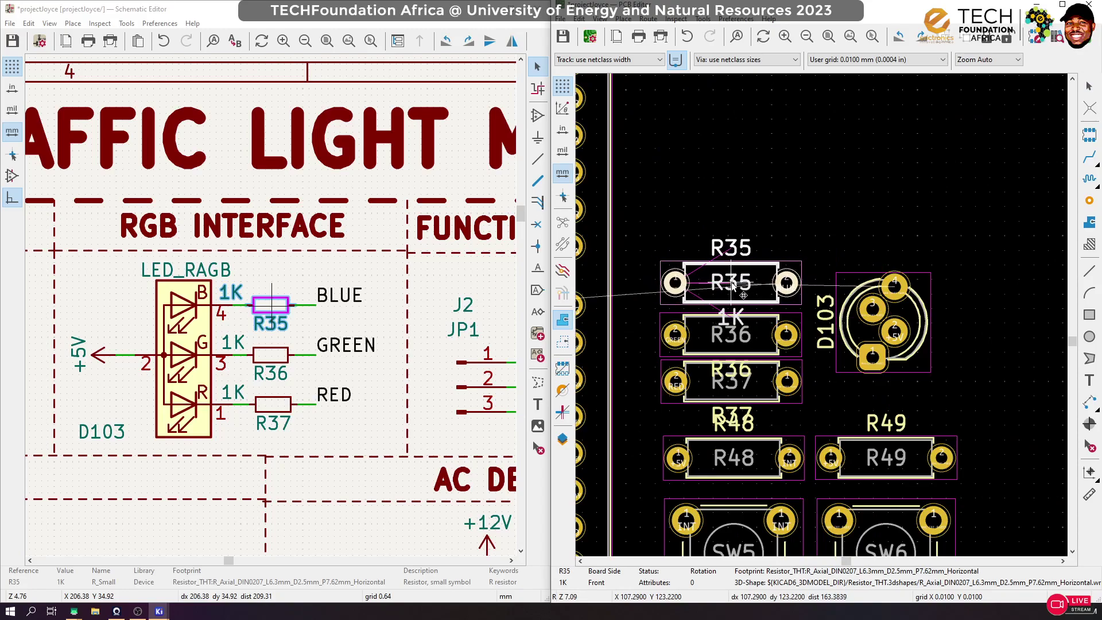
key("r")
key("r")
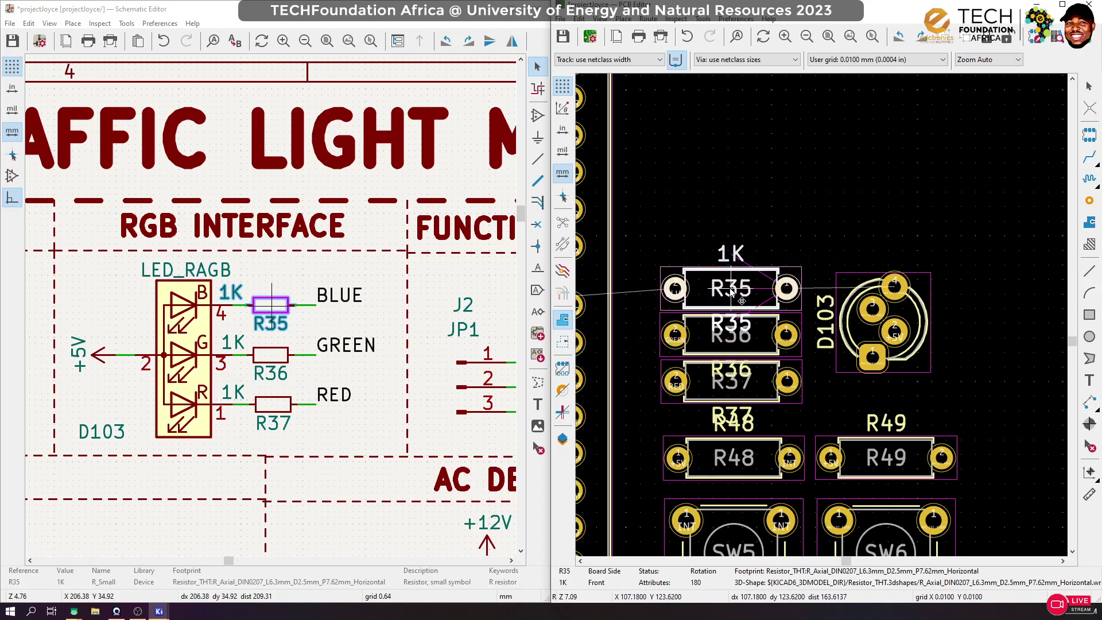
left_click(707, 239)
Align resistors R35, R36 and R37 to their horizontal center
left_click_drag(649, 232, 800, 374)
right_click(758, 303)
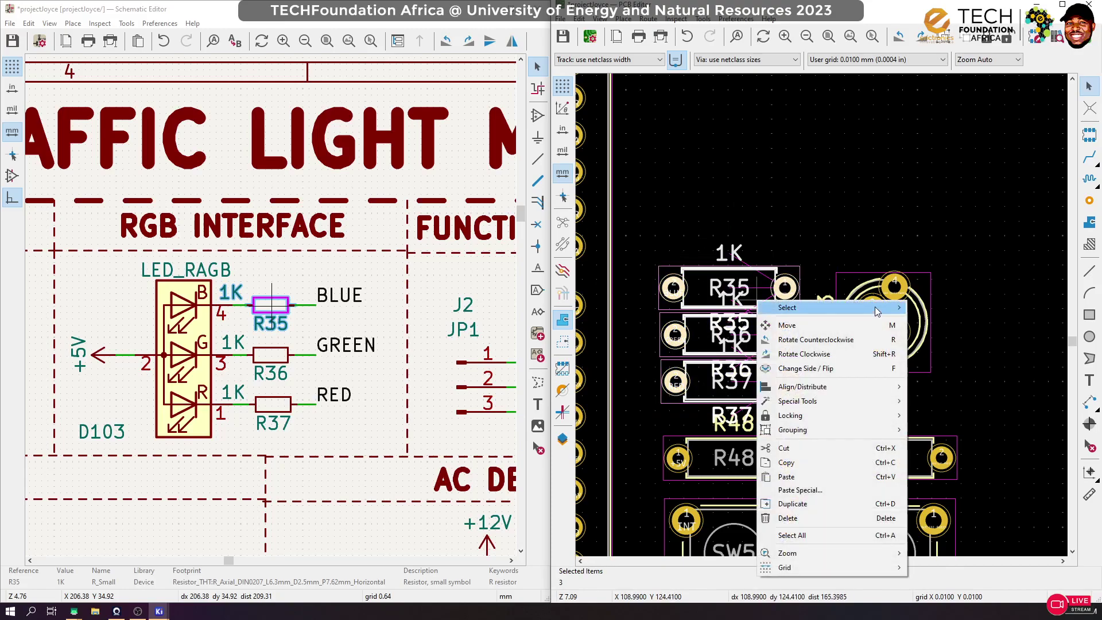
mouse_move(885, 386)
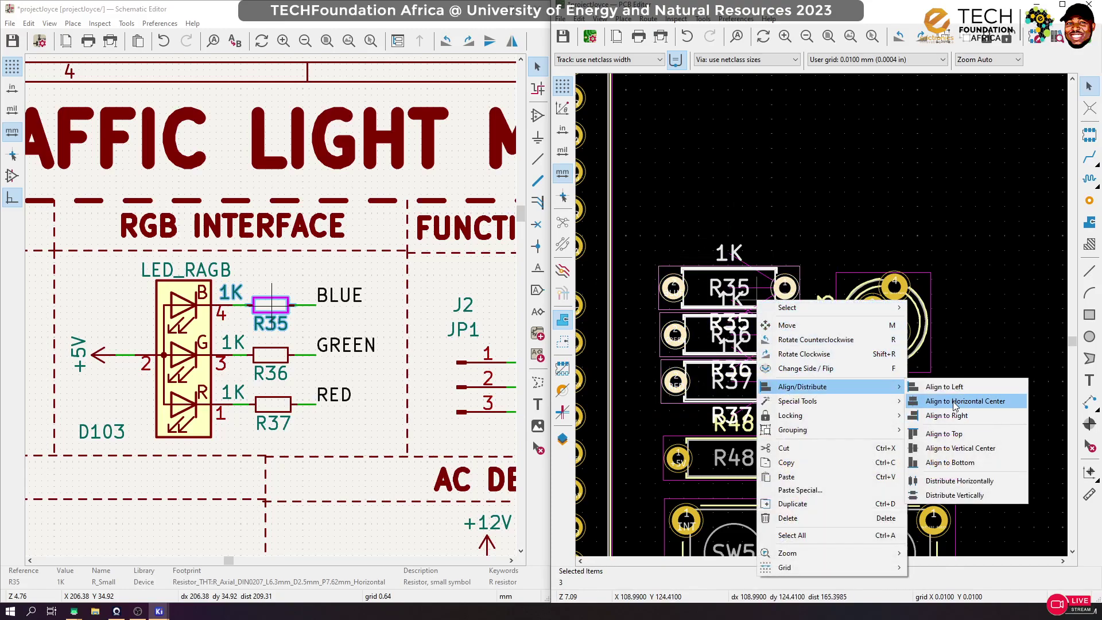
left_click(966, 401)
left_click(821, 399)
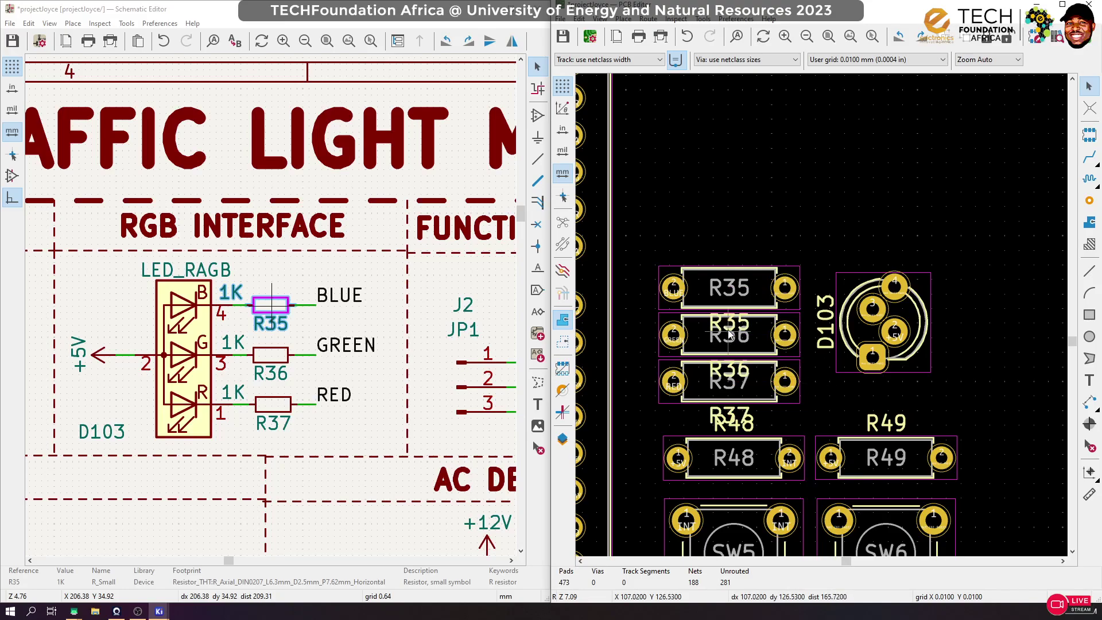
Rotate the R35 reference label by 90 degrees and place it vertically at the left end of its footprint
left_click(732, 326)
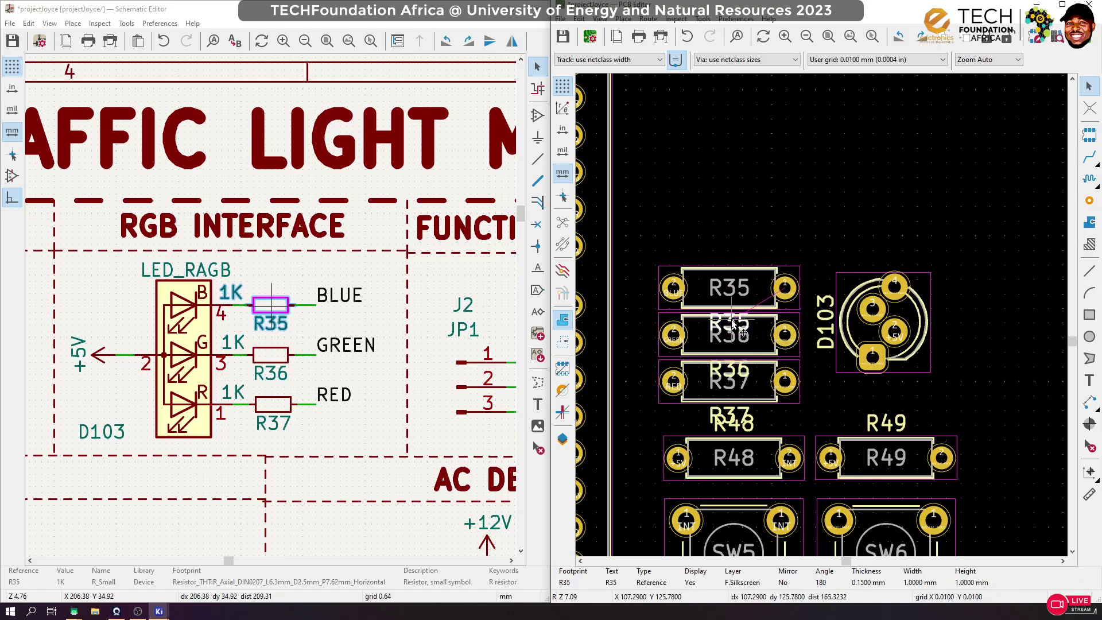
left_click_drag(731, 326, 723, 256)
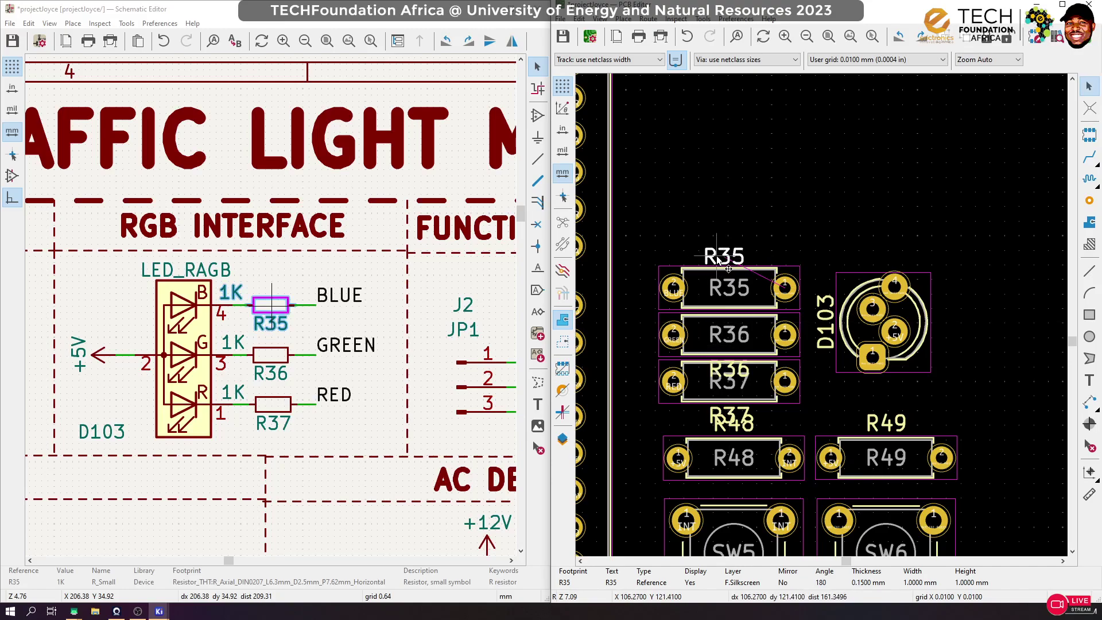
key("m")
key("r")
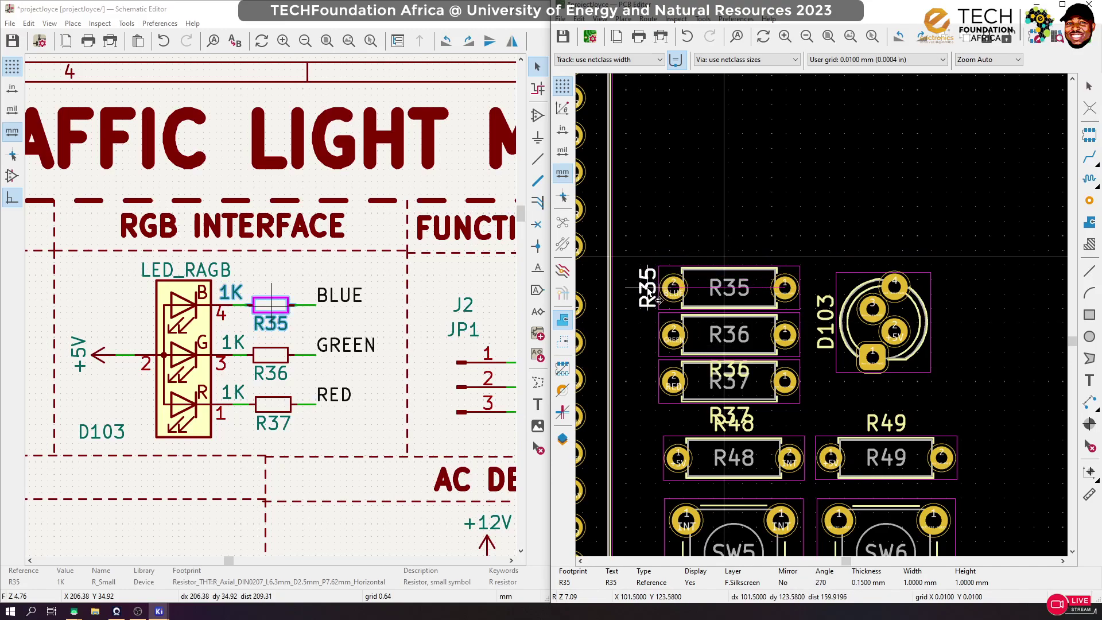
left_click(658, 300)
Rotate the R36 and R37 reference labels by 90 degrees and place each at the left end of its footprint
left_click(718, 370)
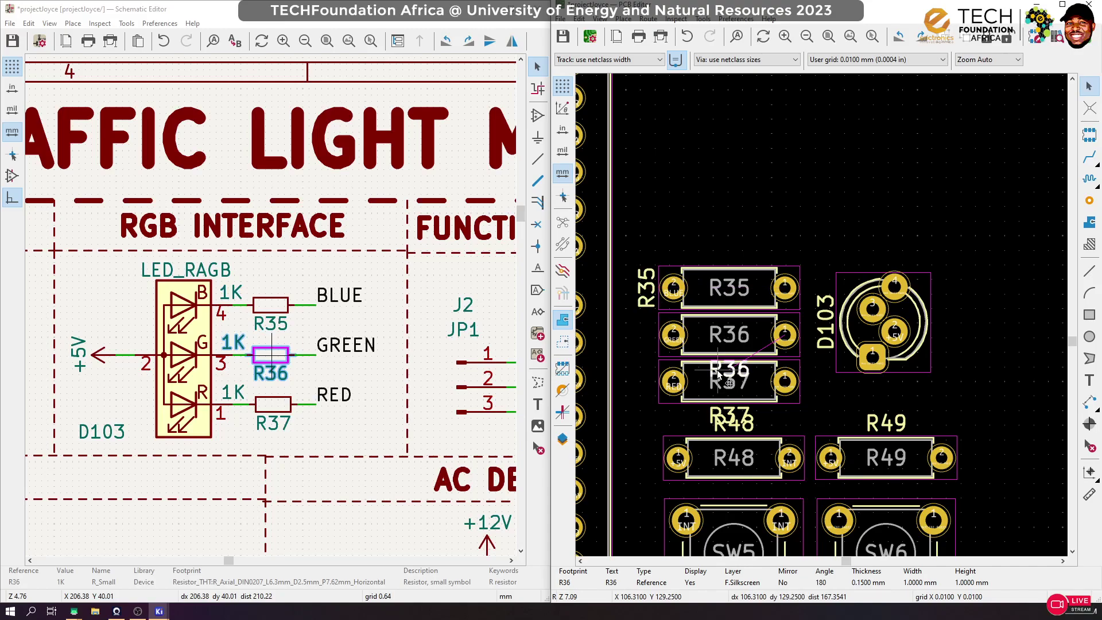
key("m")
key("r")
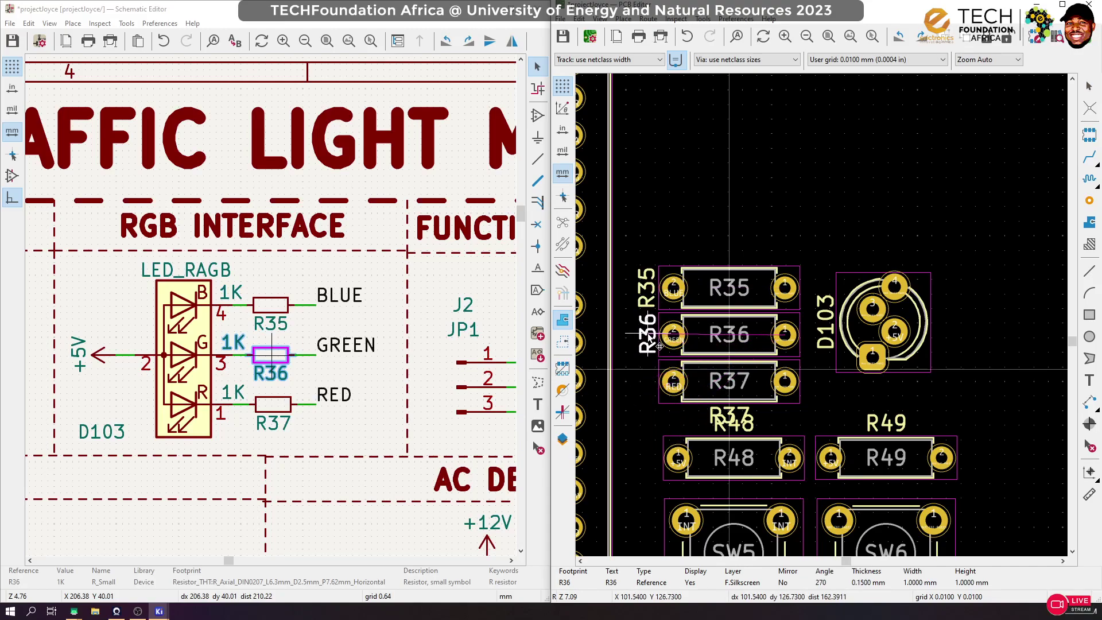
left_click(660, 346)
left_click(730, 414)
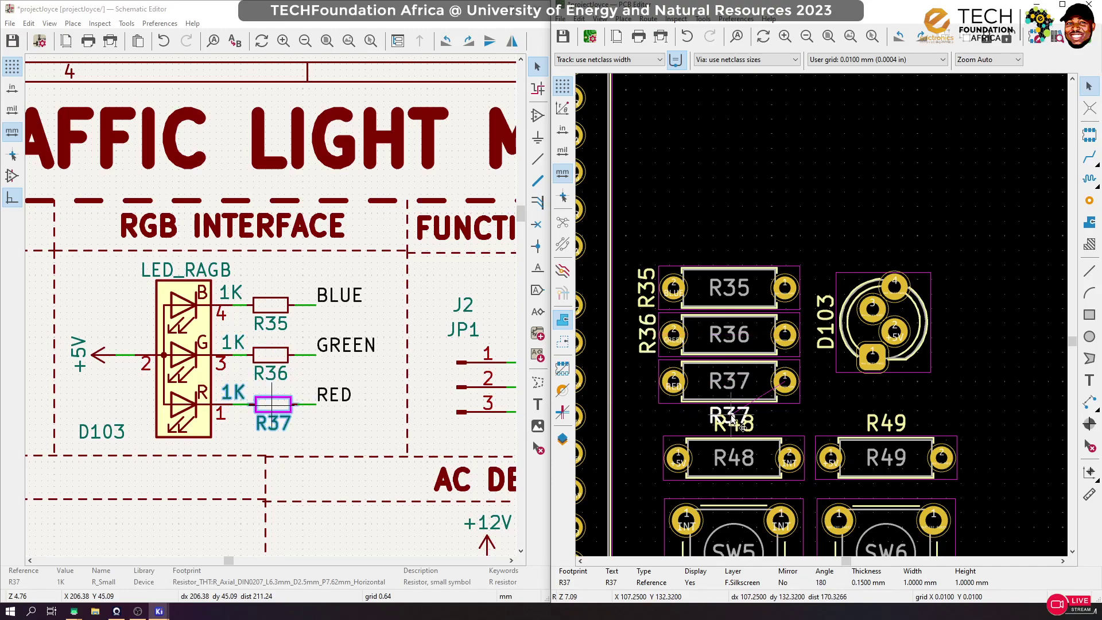
key("m")
key("r")
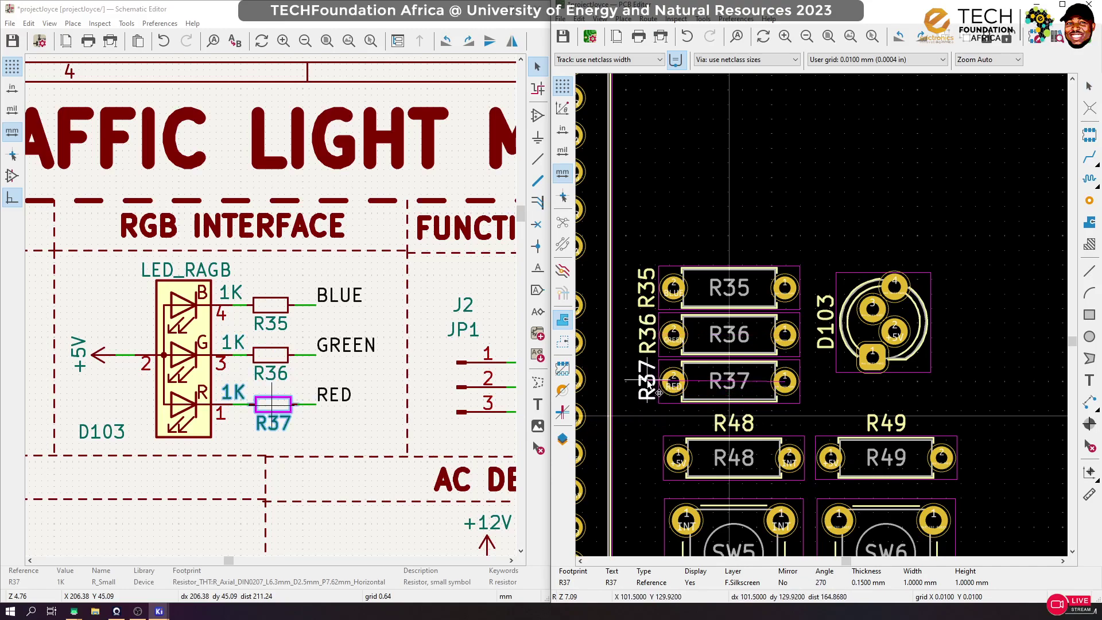
left_click(660, 392)
Group resistors R35, R36 and R37
left_click(953, 358)
left_click(900, 351)
left_click_drag(807, 215, 651, 424)
left_click_drag(819, 238, 679, 405)
left_click(945, 36)
Align the R35–R37 resistor group and D103 to their vertical center
left_click(924, 302)
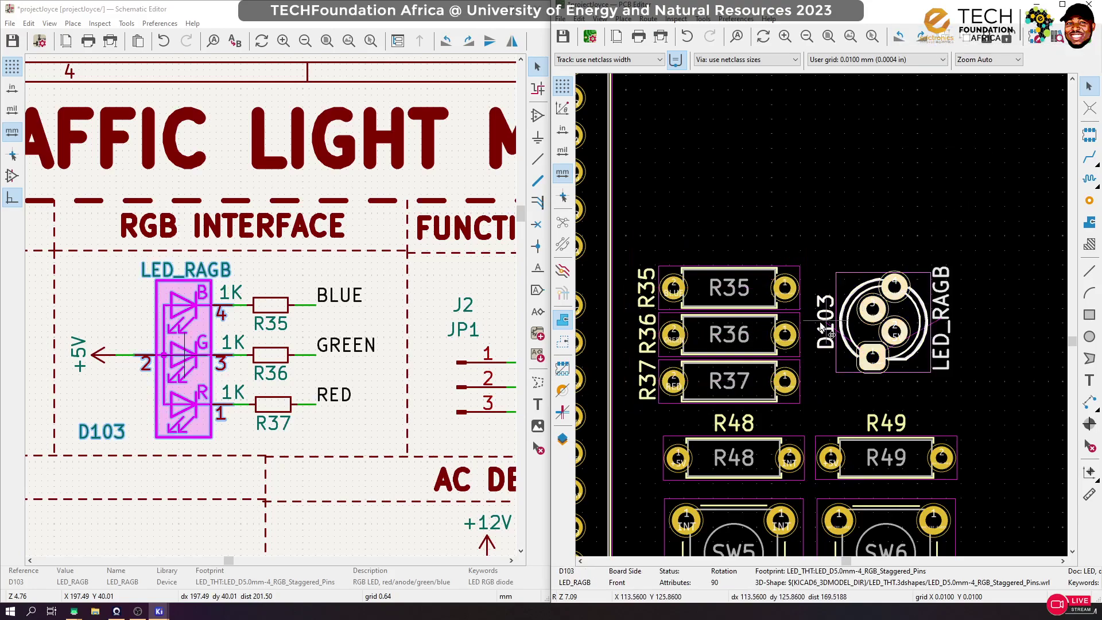
left_click(790, 350)
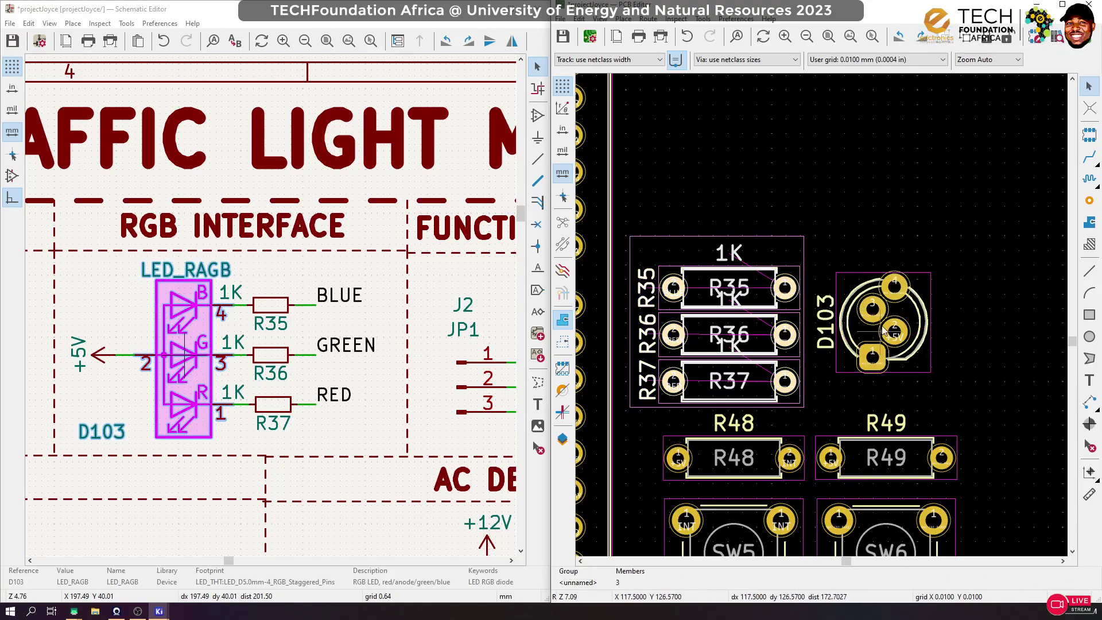
left_click(932, 340, "shift")
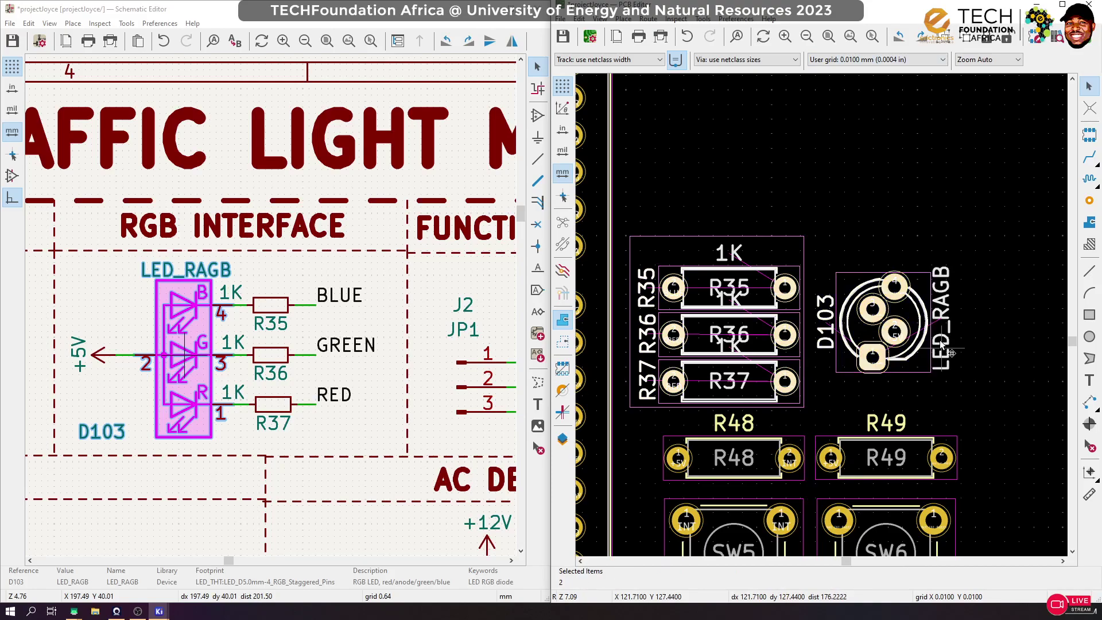
right_click(761, 324)
mouse_move(873, 117)
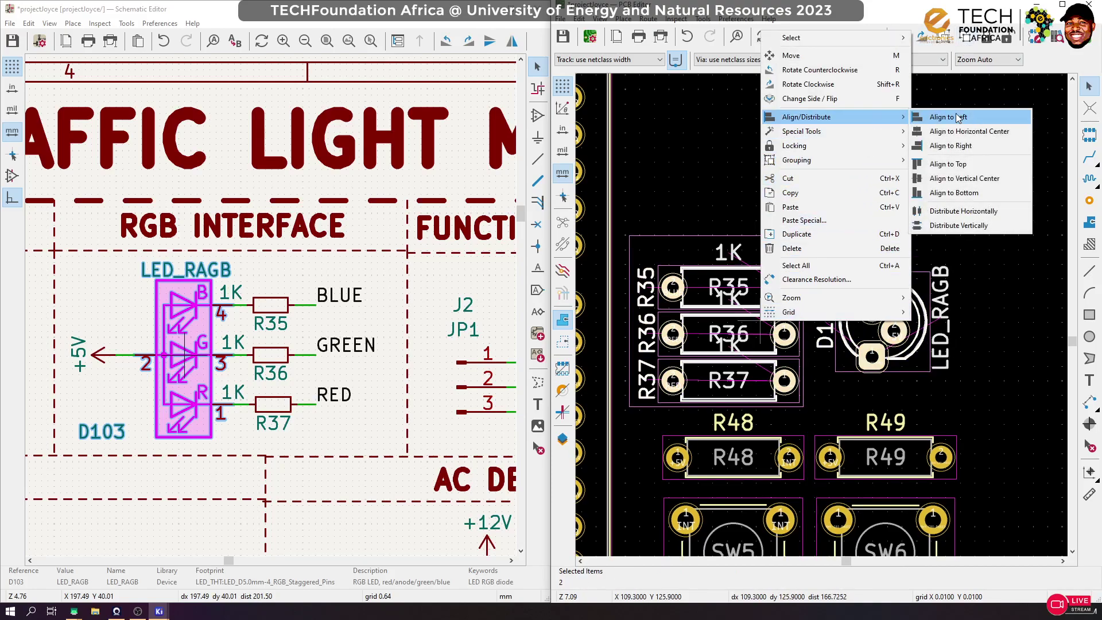
left_click(960, 178)
Move D103 slightly down so that it is centered beside R36
scroll(959, 287, "left", 5)
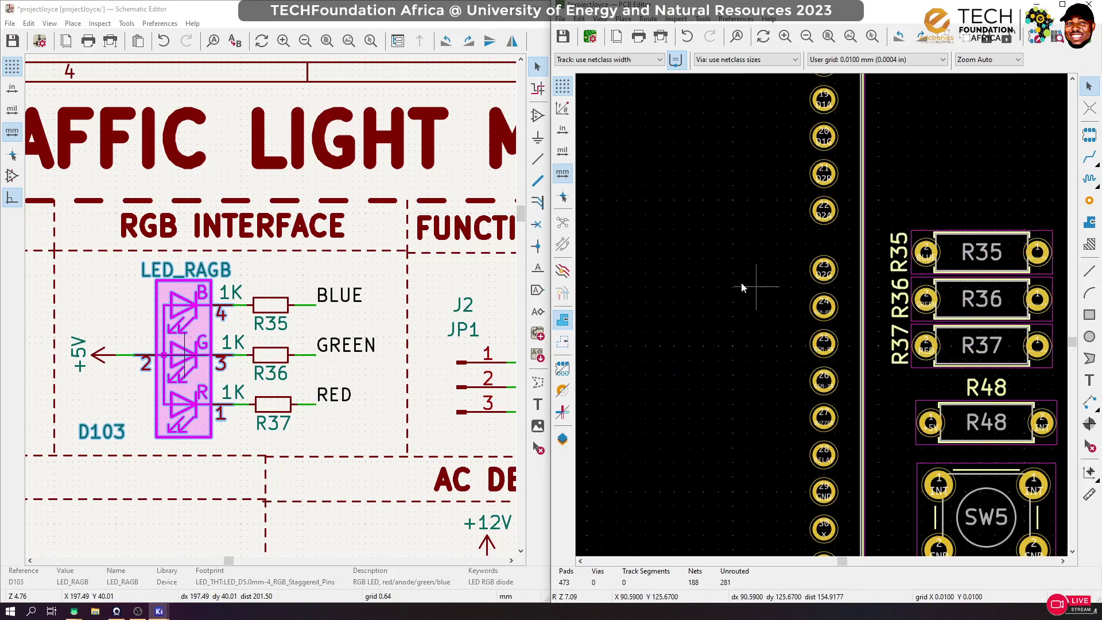
scroll(745, 281, "down", 10)
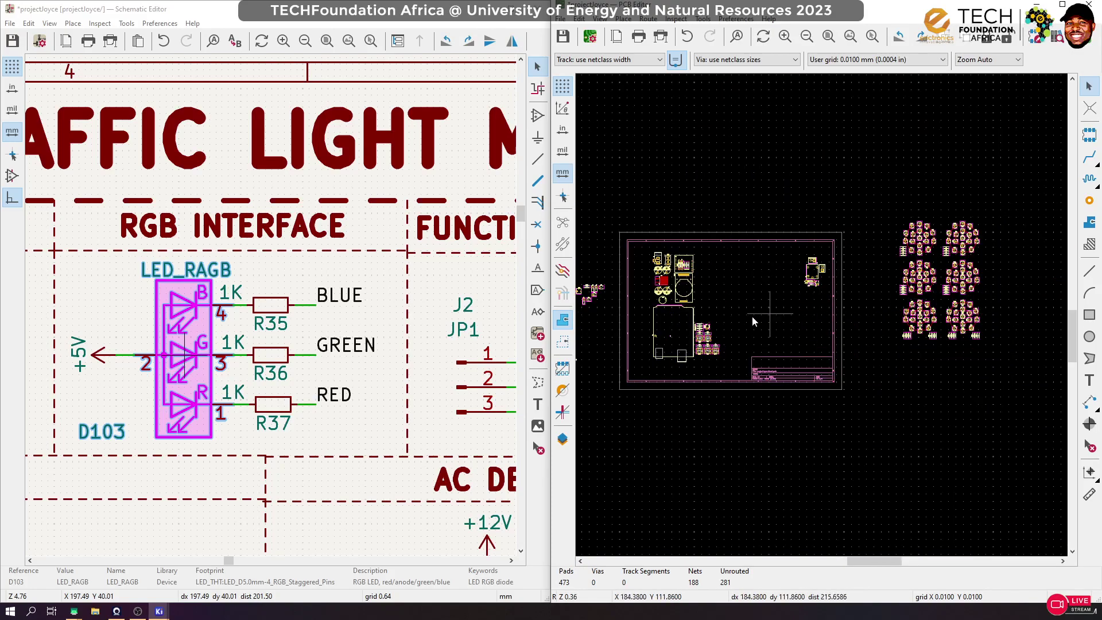
scroll(764, 320, "up", 3)
scroll(912, 306, "up", 3)
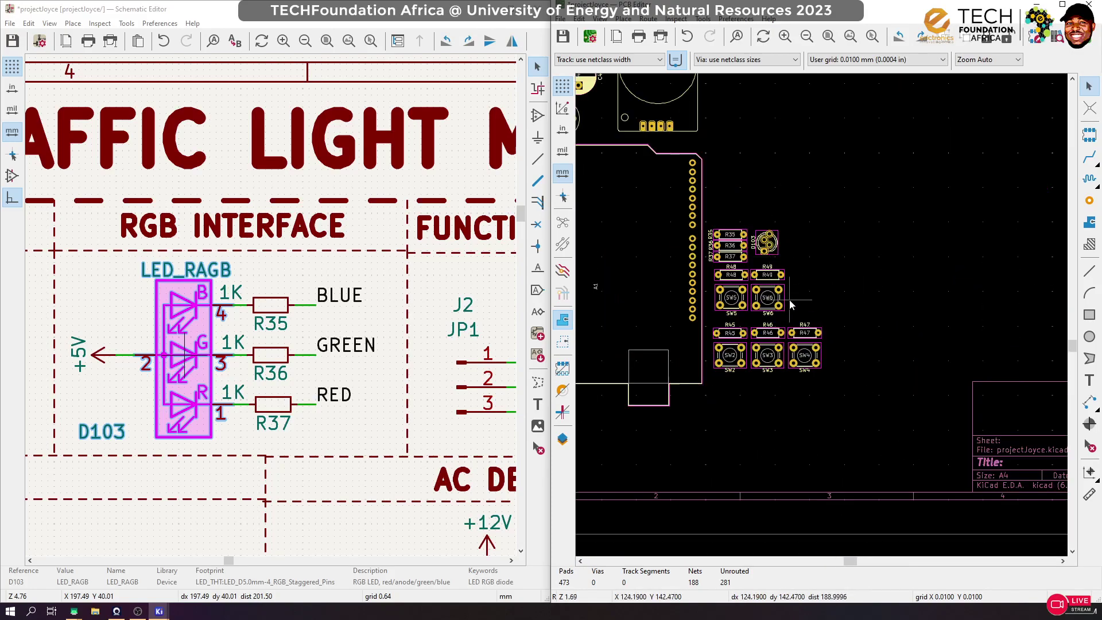
scroll(791, 304, "up", 3)
left_click_drag(935, 131, 725, 253)
left_click(940, 192)
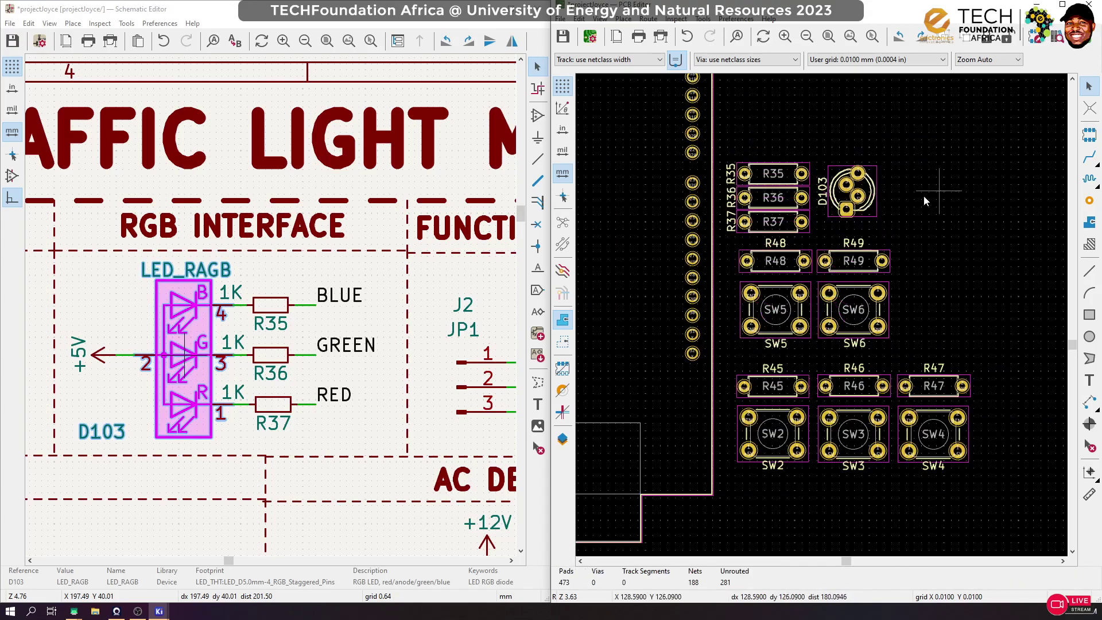
left_click(868, 214)
key("m")
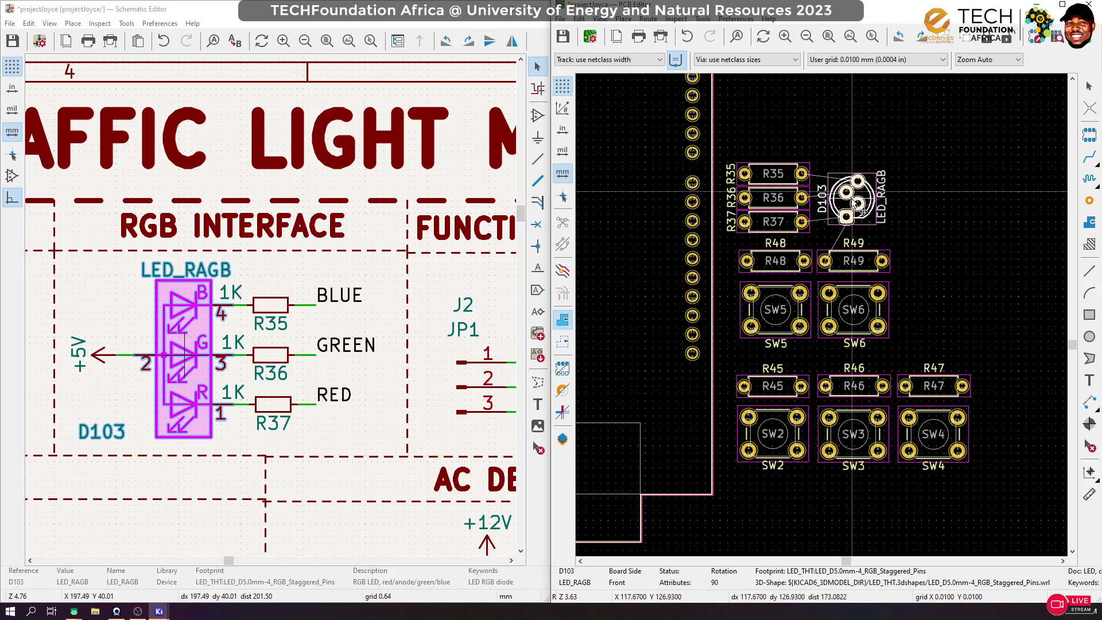
left_click(863, 211)
left_click(917, 191)
Regroup resistors R35, R36 and R37, and combine that group with D103 into one RGB interface group
left_click(845, 212)
left_click(802, 220)
left_click(856, 212, "shift")
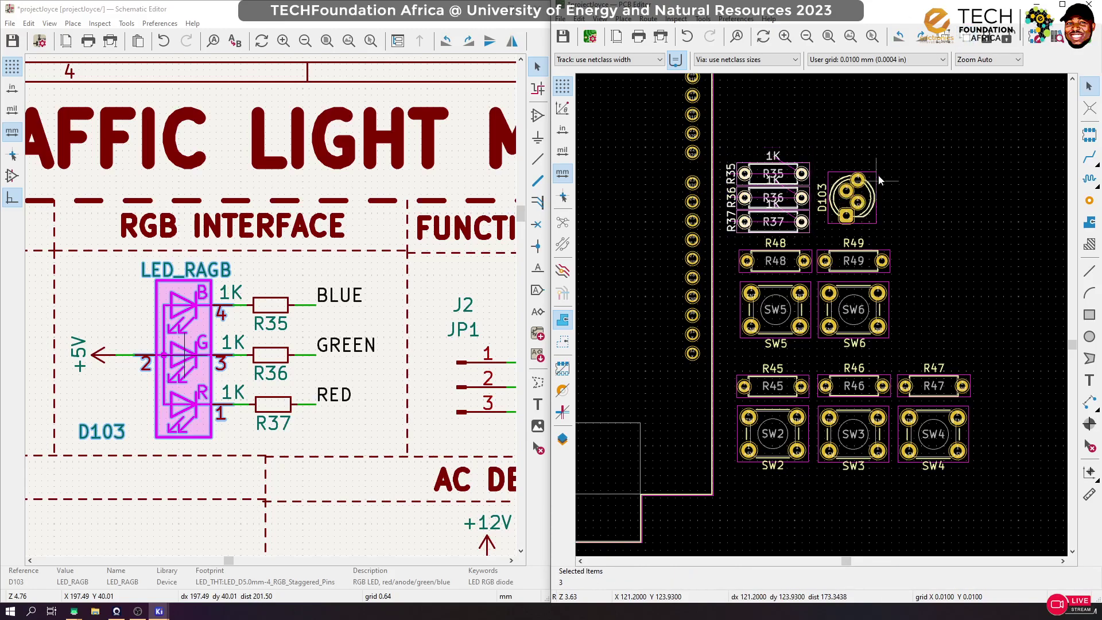
left_click(941, 36)
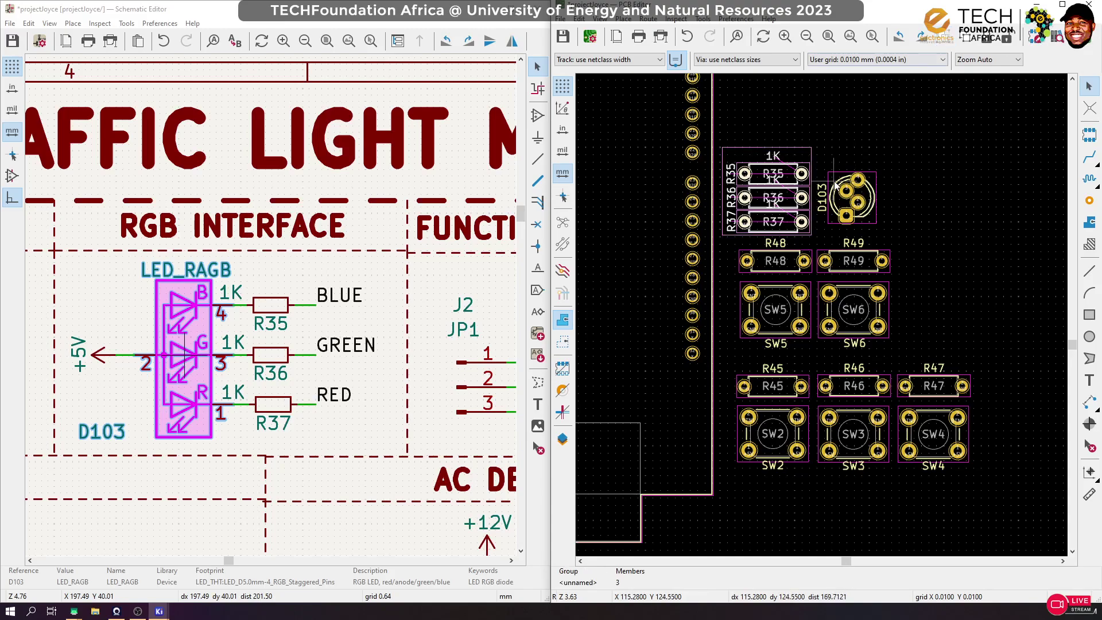
left_click(858, 202)
left_click(812, 205, "shift")
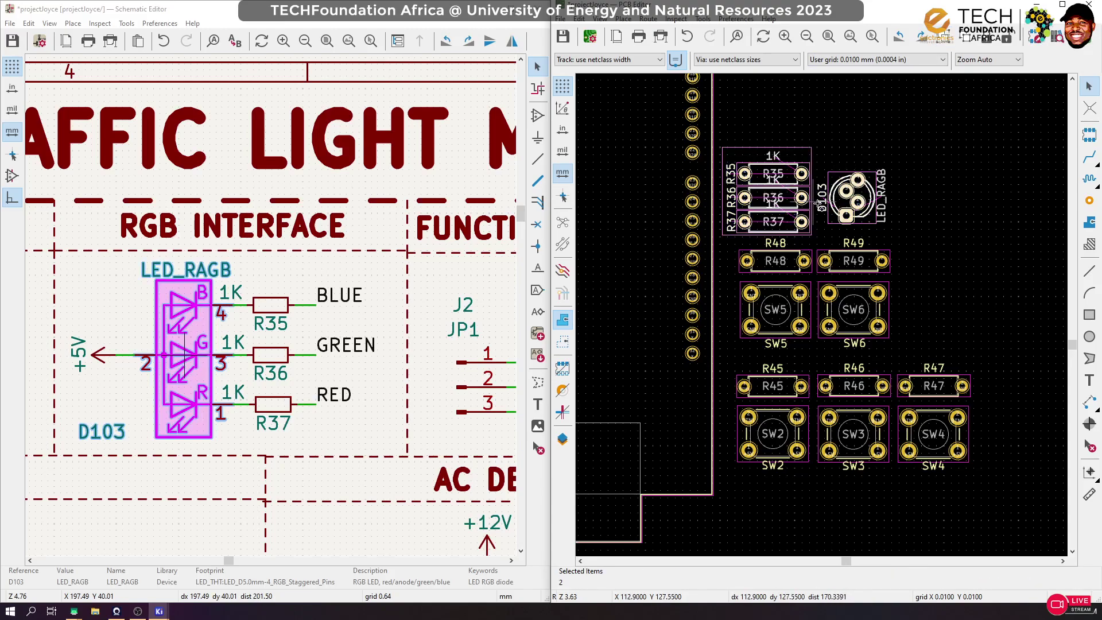
left_click(944, 38)
Move the RGB interface group slightly up, away from R48 and R49
key("m")
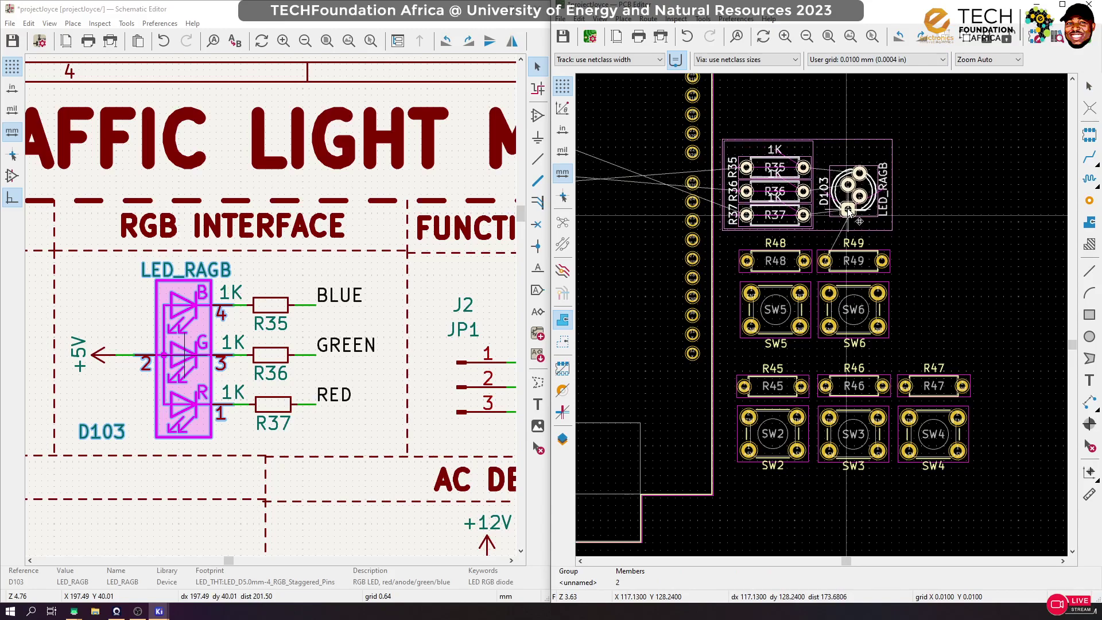
left_click(849, 209)
left_click(947, 216)
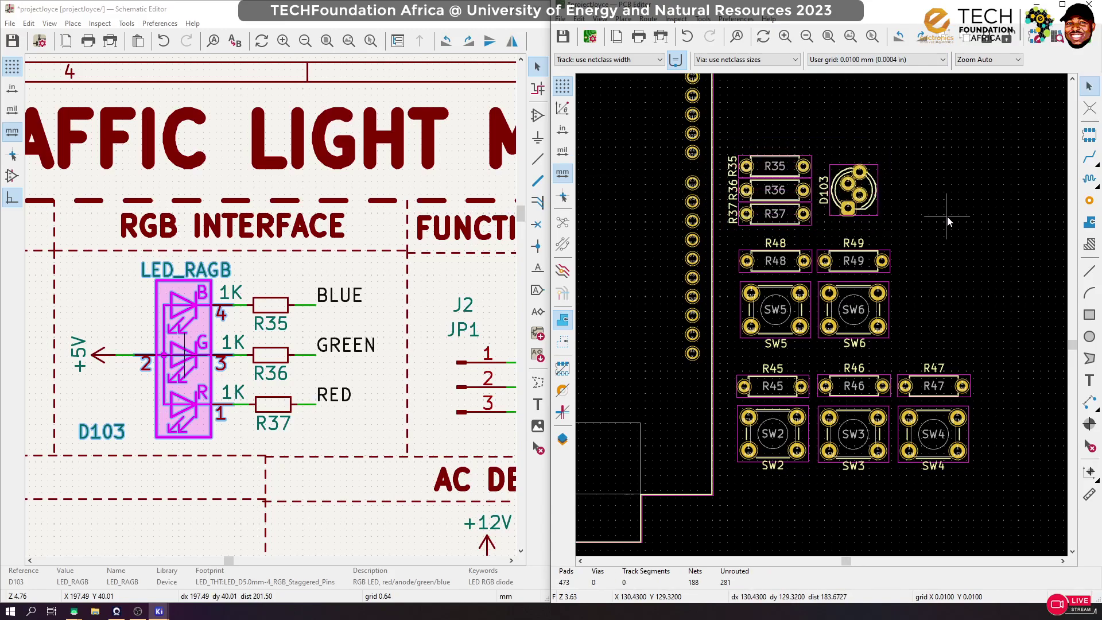
Locate potentiometer RV1 from the GSM module interface schematic, rotate it 90 degrees counterclockwise and place its footprint beside SW6, above R47
scroll(278, 305, "down", 8)
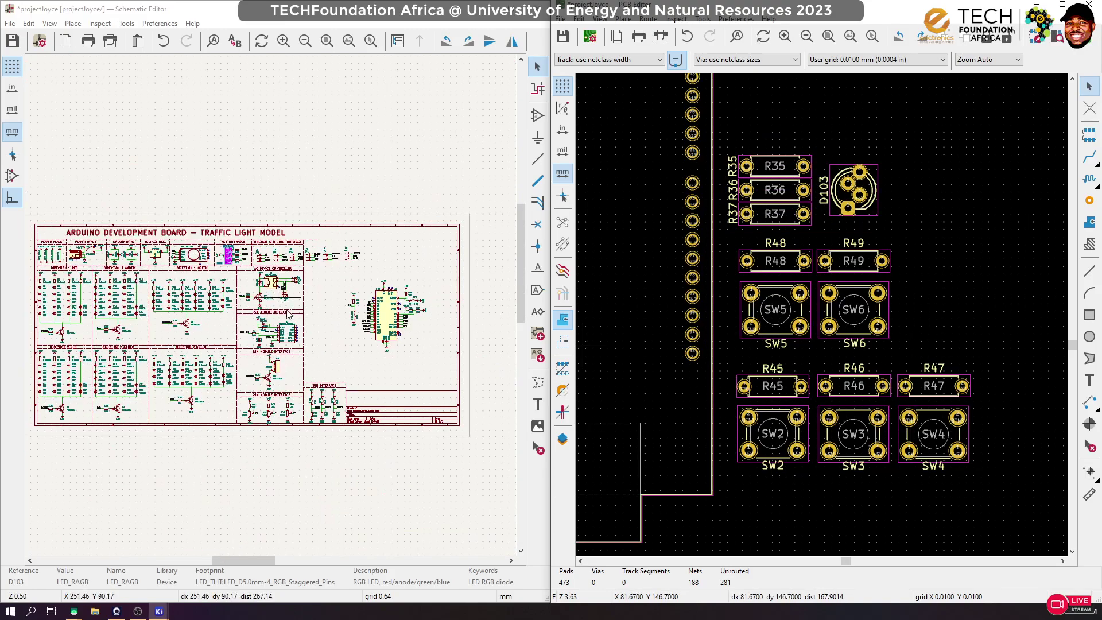
scroll(267, 419, "up", 6)
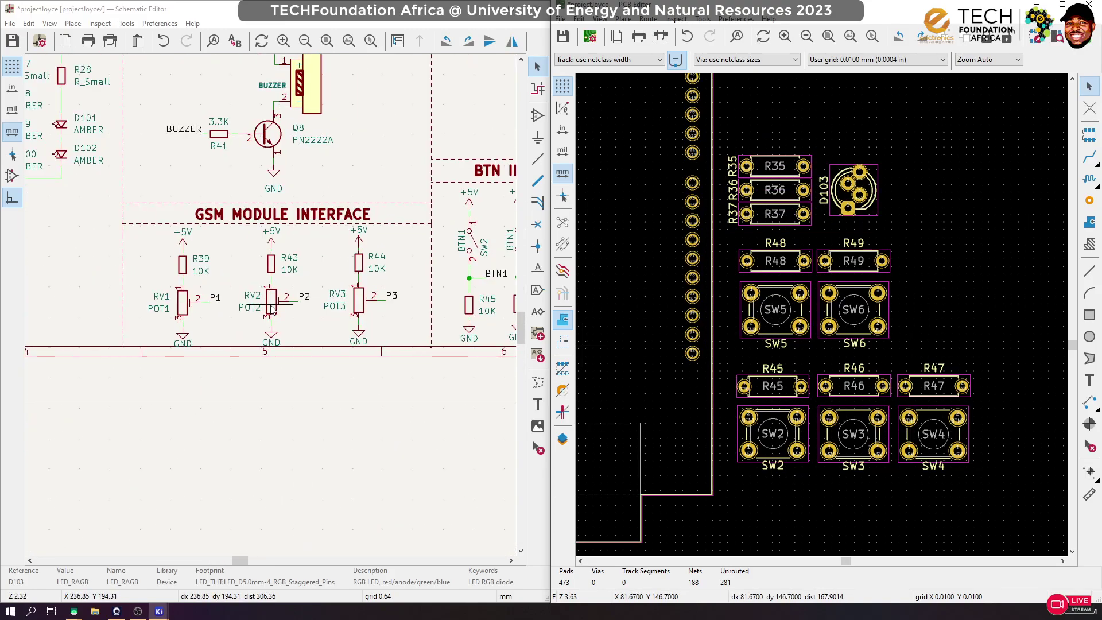
left_click(194, 311)
left_click(830, 359)
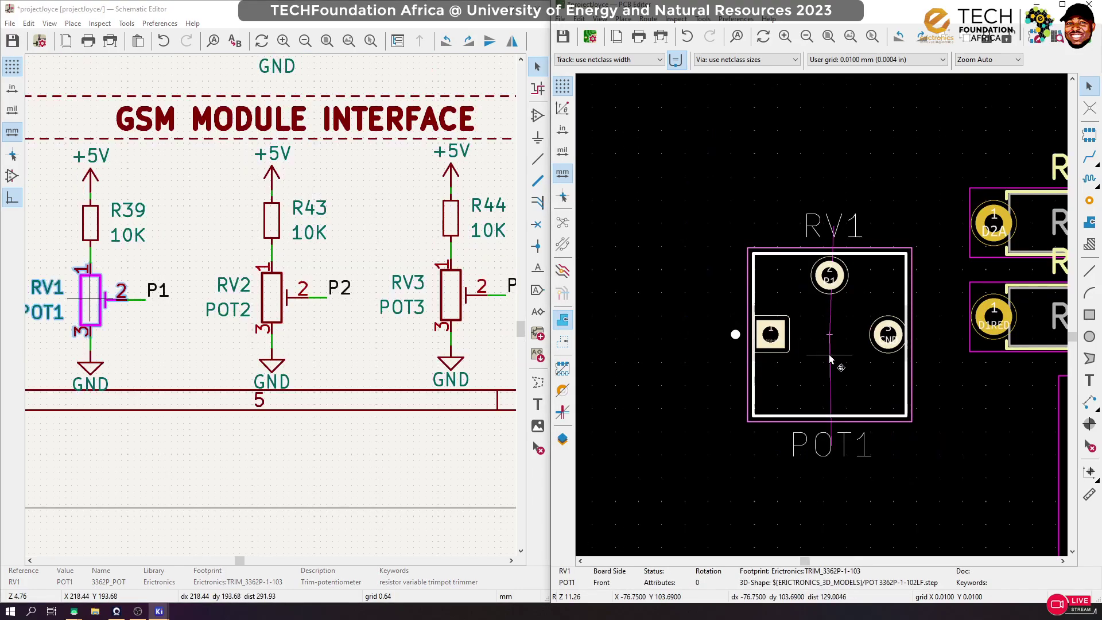
scroll(835, 357, "down", 8)
scroll(822, 316, "up", 2)
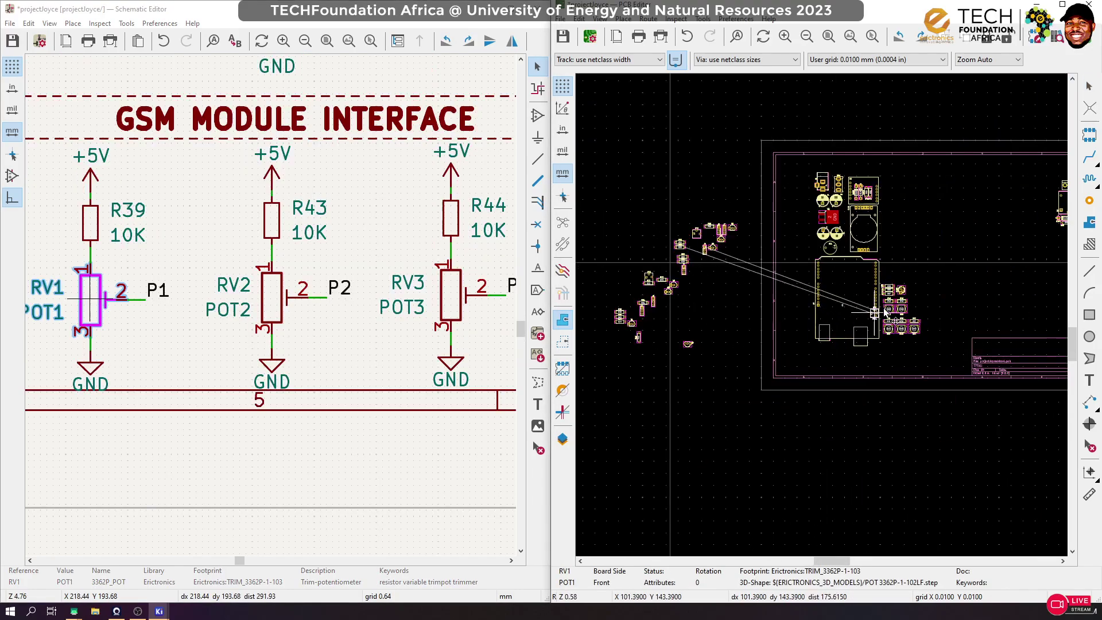
scroll(822, 316, "up", 6)
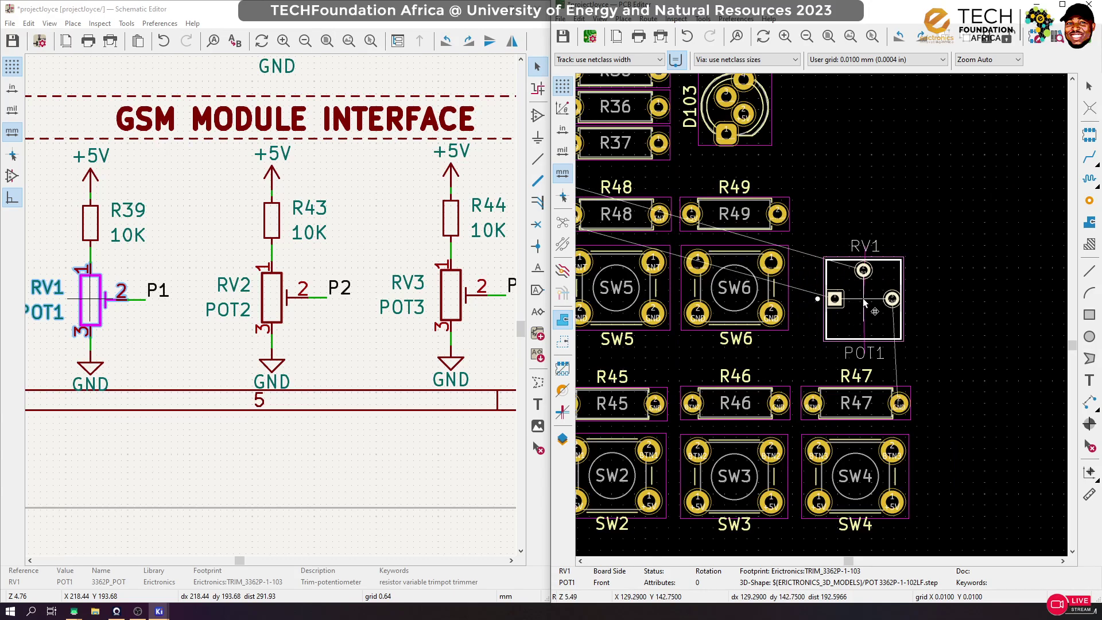
double_click(865, 303)
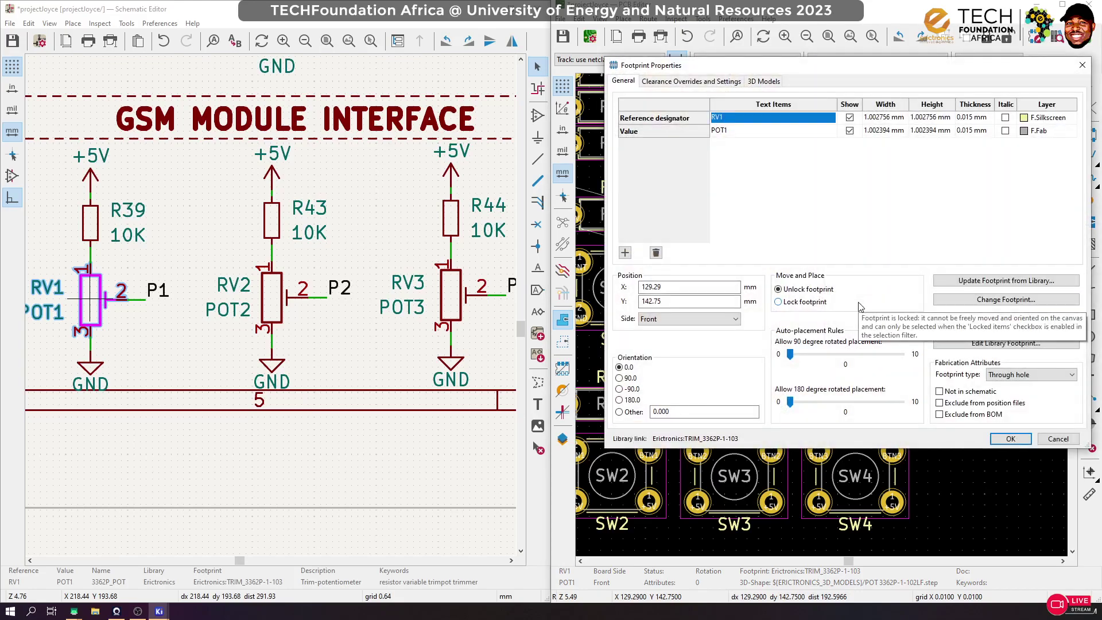
key("Escape")
key("r")
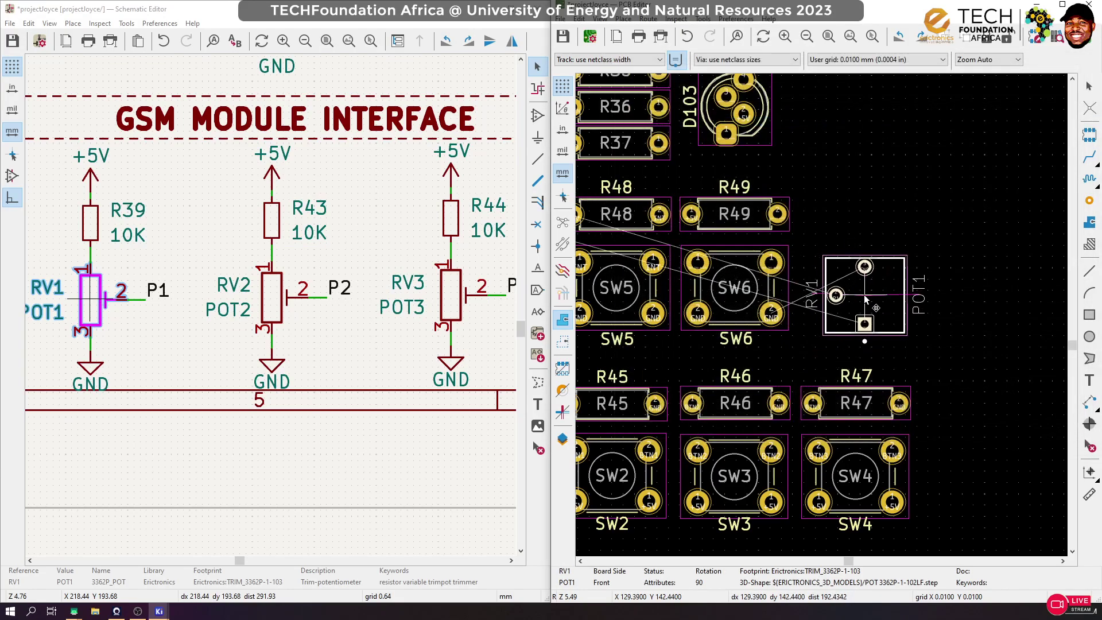
left_click_drag(865, 303, 850, 292)
Locate potentiometer RV2 from the schematic, rotate it 90 degrees counterclockwise and place its footprint directly above RV1
left_click(272, 298)
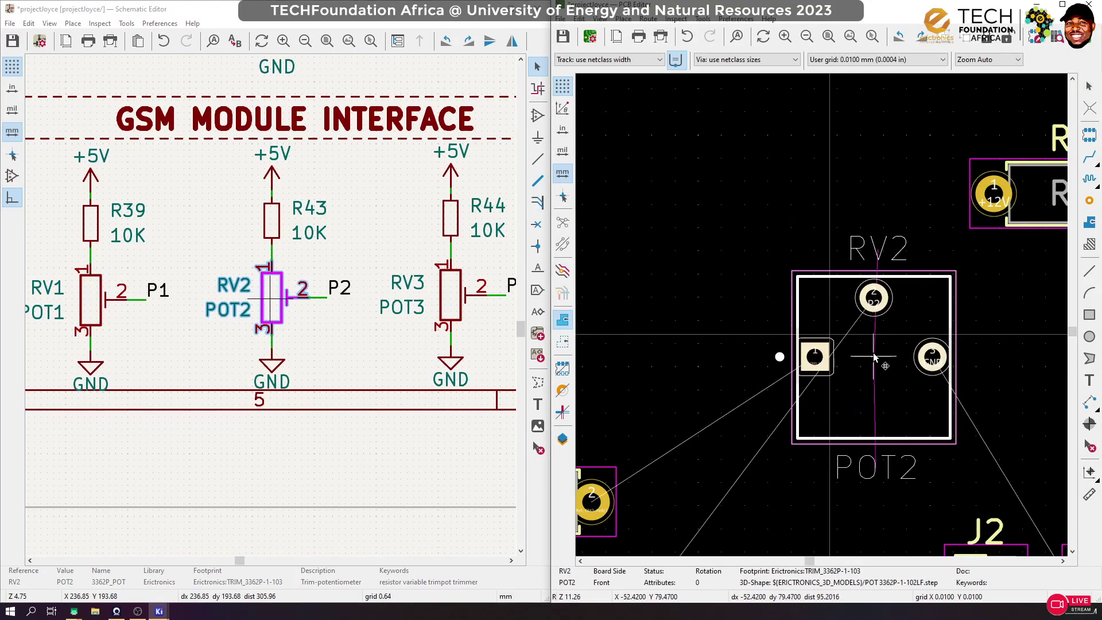
scroll(854, 296, "down", 5)
scroll(823, 318, "up", 3)
scroll(823, 319, "up", 2)
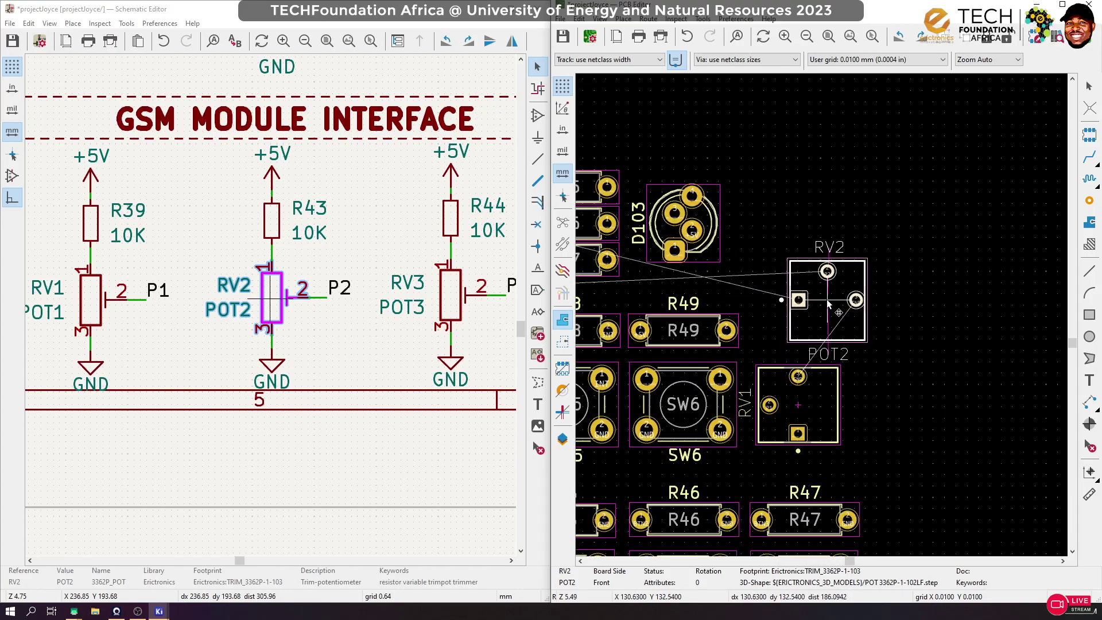
key("r")
left_click_drag(829, 304, 795, 316)
Locate potentiometer RV3 from the schematic, rotate it 90 degrees counterclockwise and place its footprint above RV2, beside D103
left_click(442, 298)
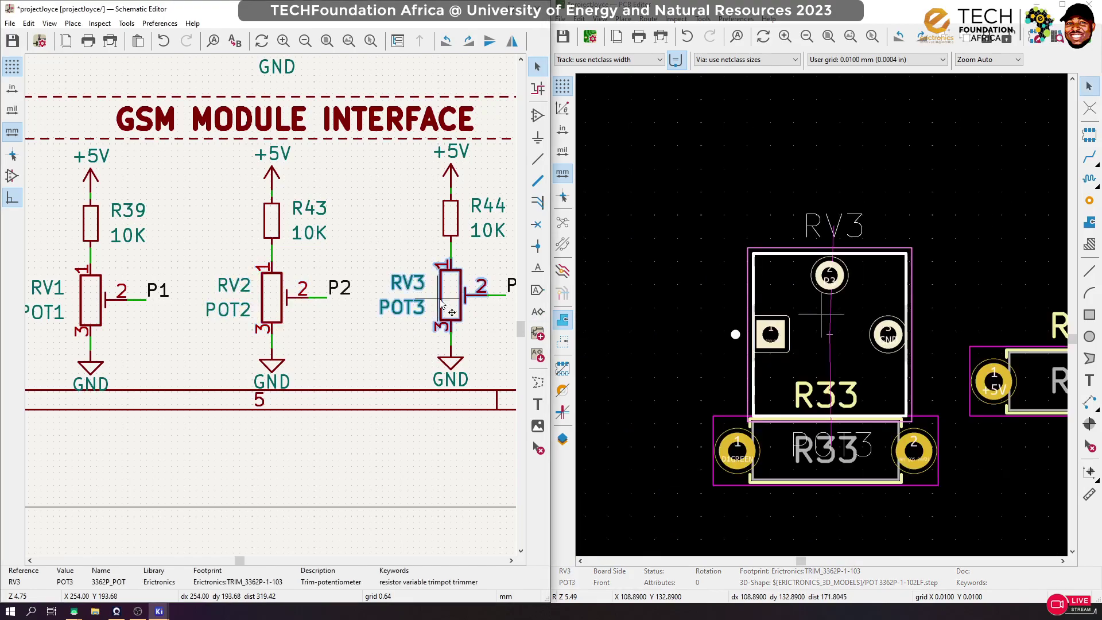
scroll(834, 345, "down", 8)
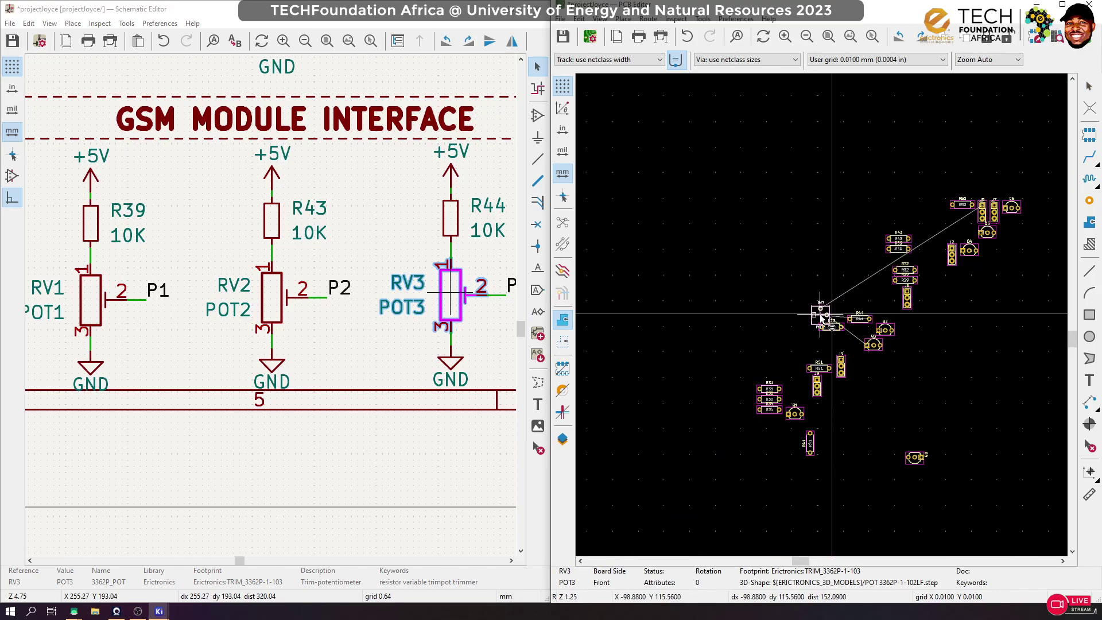
scroll(878, 299, "up", 2)
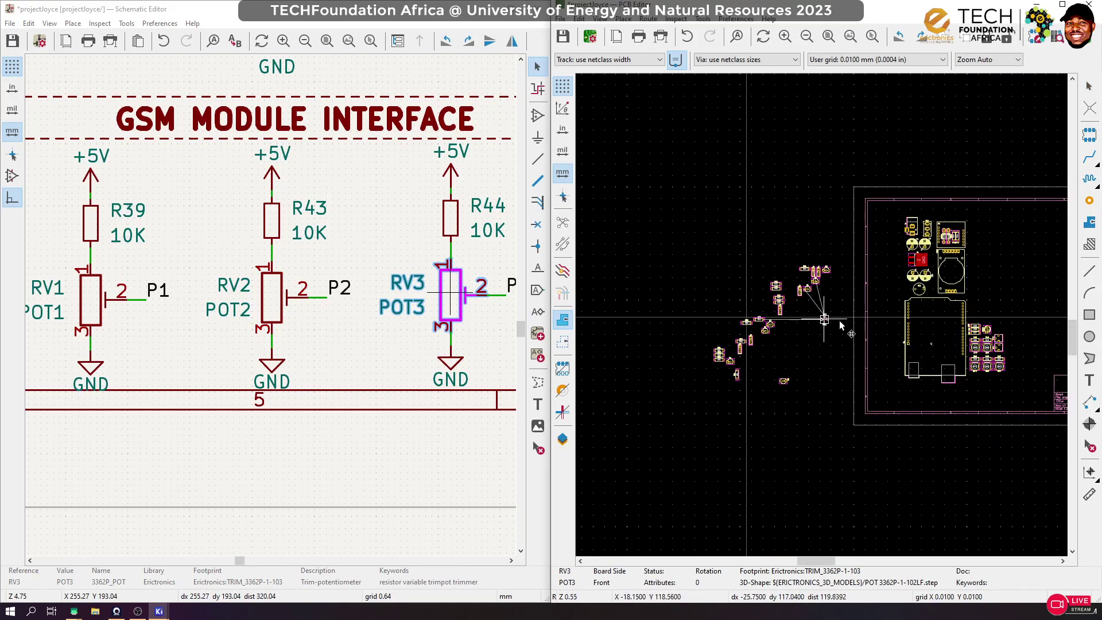
scroll(860, 299, "up", 2)
scroll(860, 299, "up", 4)
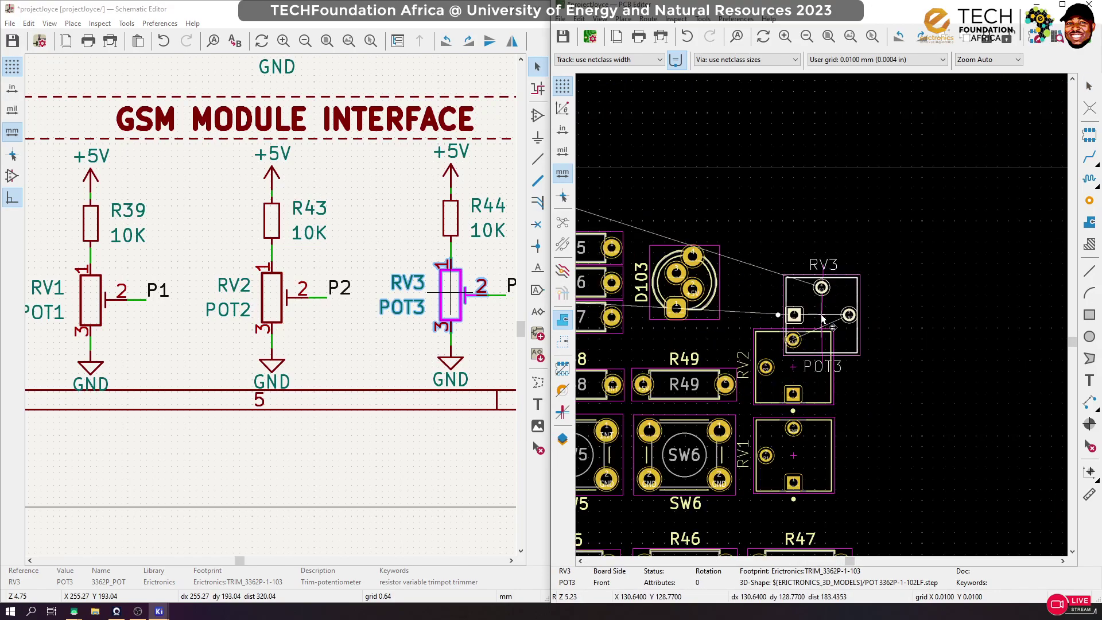
key("r")
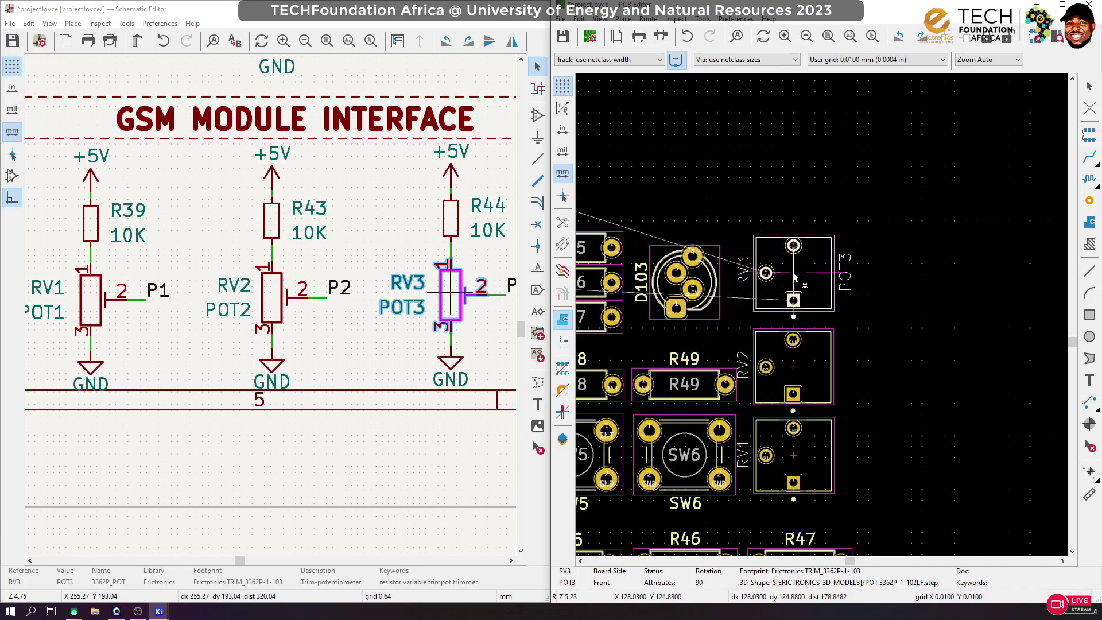
left_click(794, 278)
Align potentiometers RV1, RV2 and RV3 to their horizontal center and distribute them vertically
mouse_move(887, 195)
left_mouse_down()
mouse_move(770, 528)
mouse_move(764, 500)
left_mouse_up()
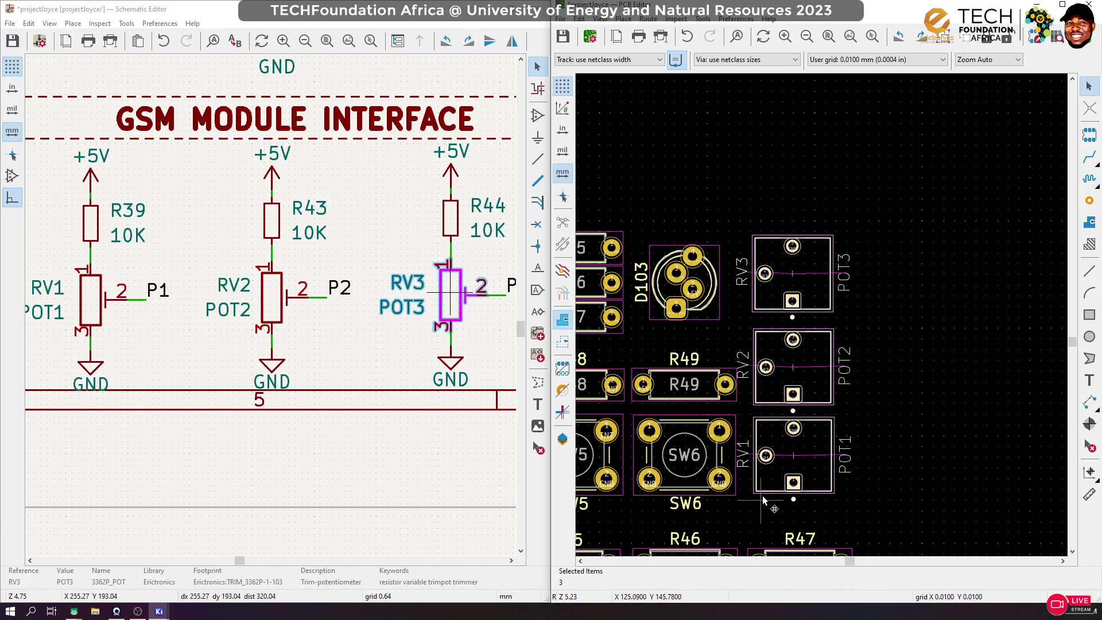
right_click(820, 445)
mouse_move(907, 249)
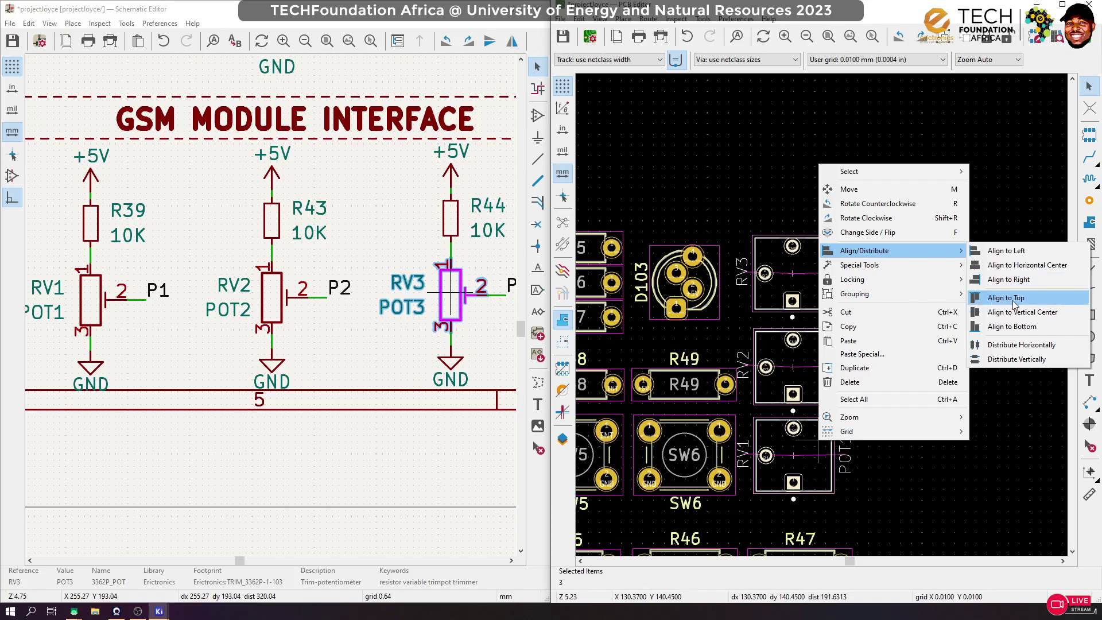
left_click(1001, 350)
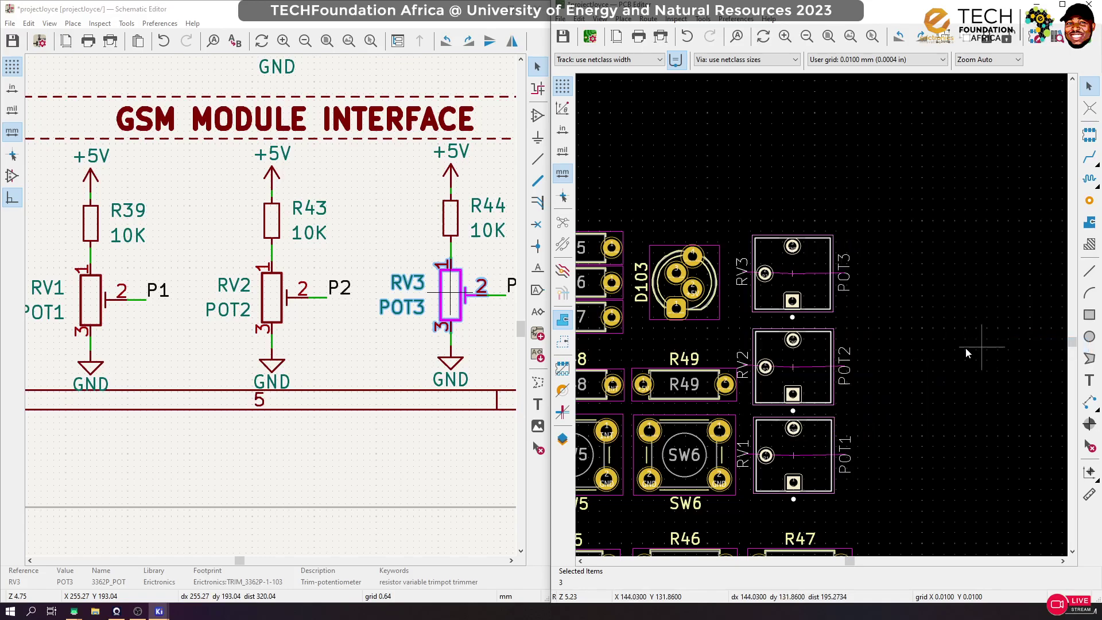
right_click(966, 352)
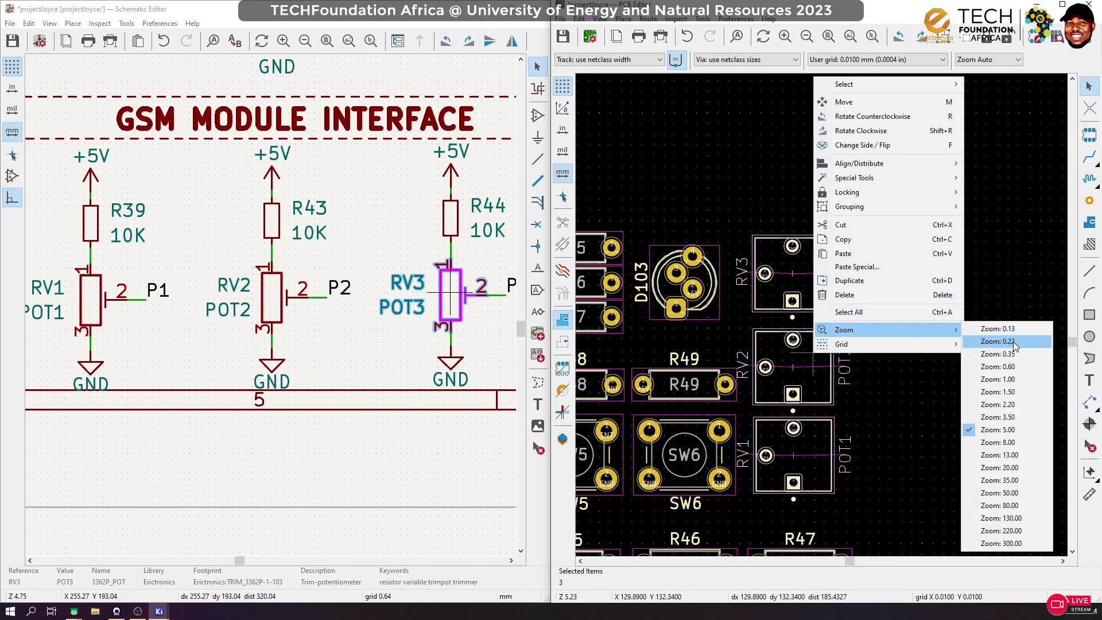
mouse_move(918, 166)
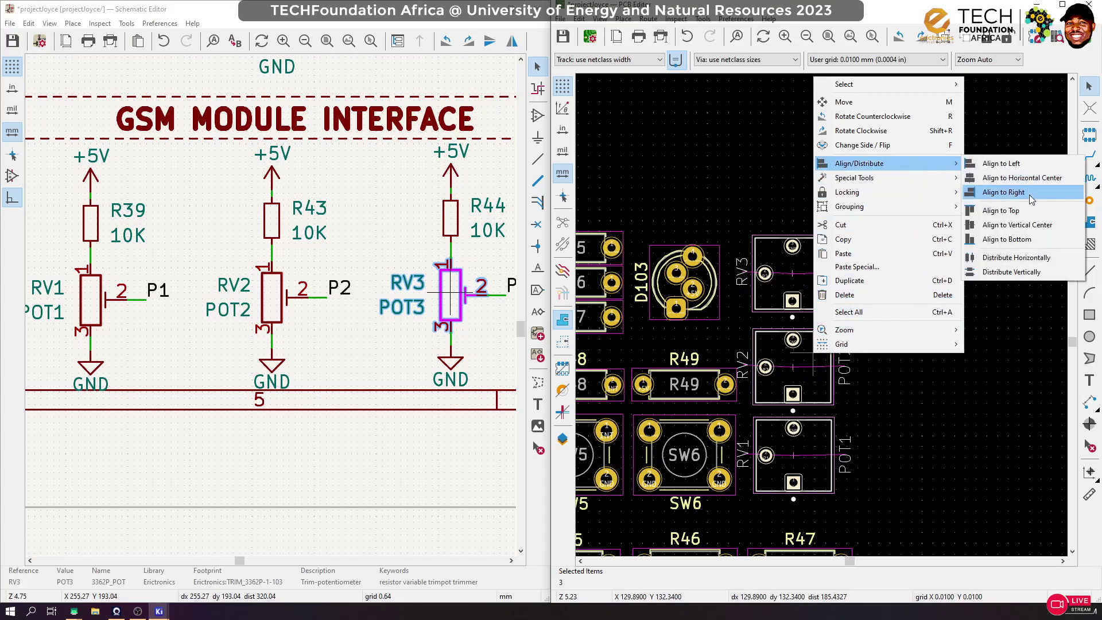
left_click(1010, 178)
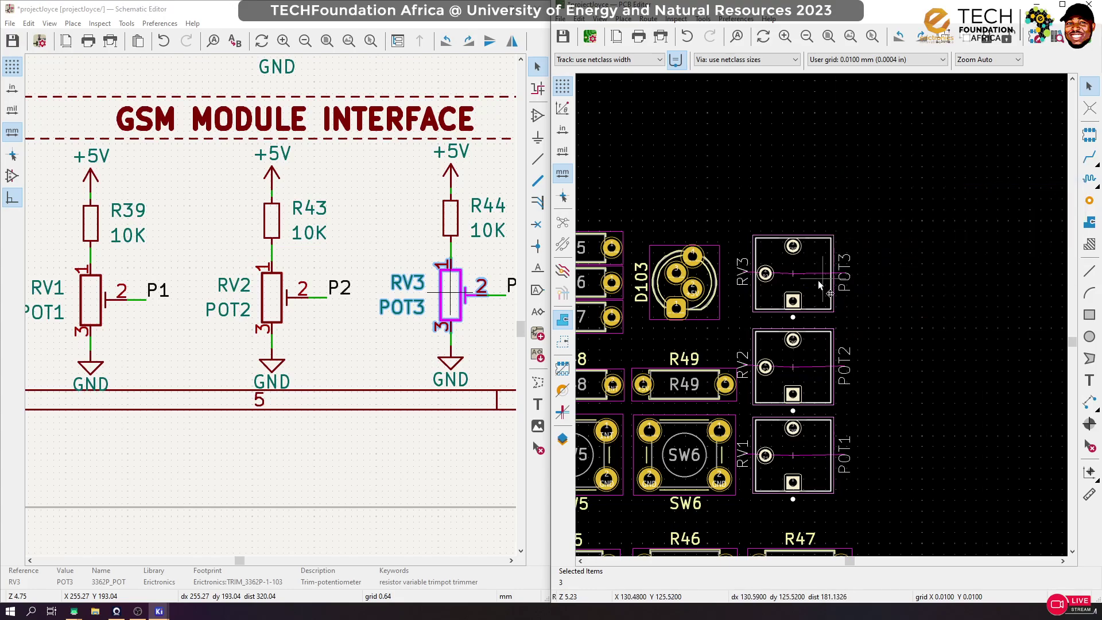
right_click(818, 281)
mouse_move(937, 368)
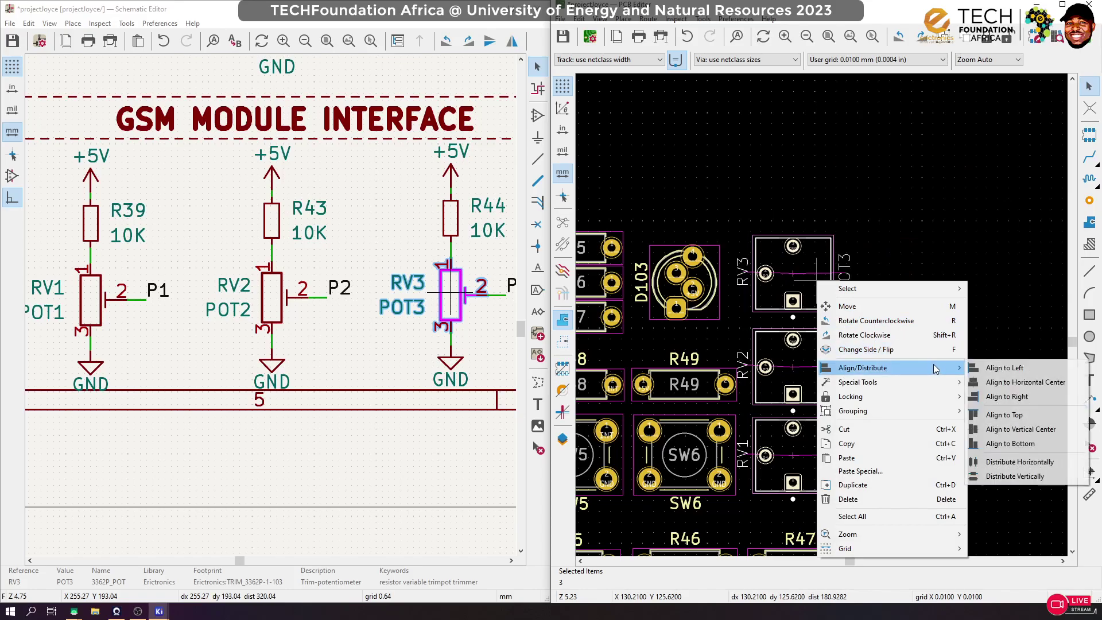
left_click(997, 476)
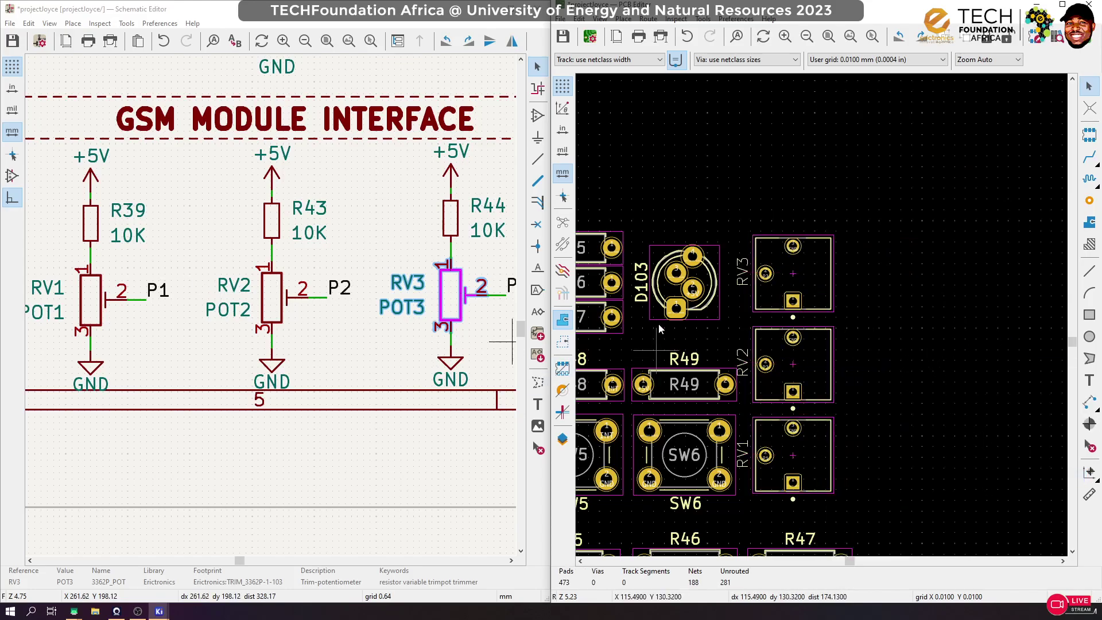
Locate resistor R39 from the GSM module interface schematic and place its footprint between RV1 and R47
left_click(127, 217)
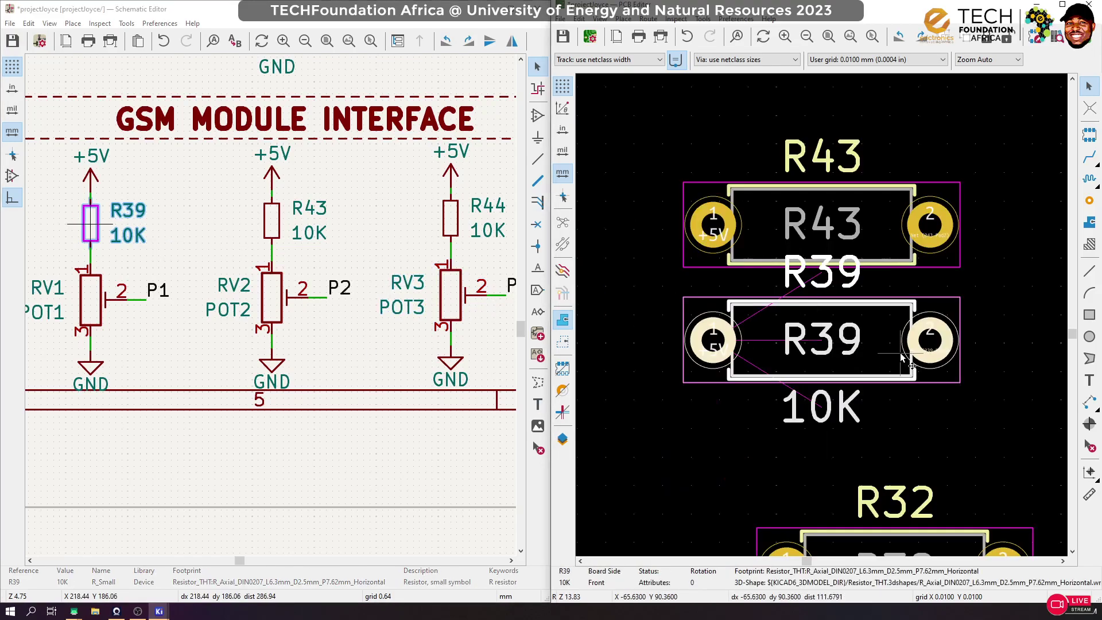
scroll(903, 357, "down", 10)
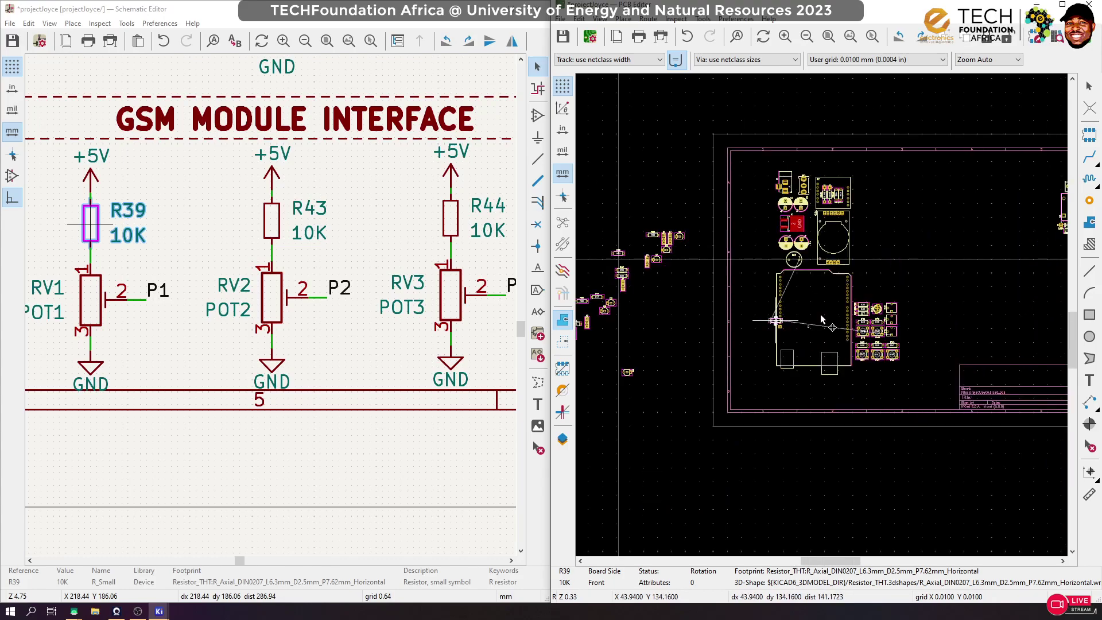
scroll(826, 322, "up", 8)
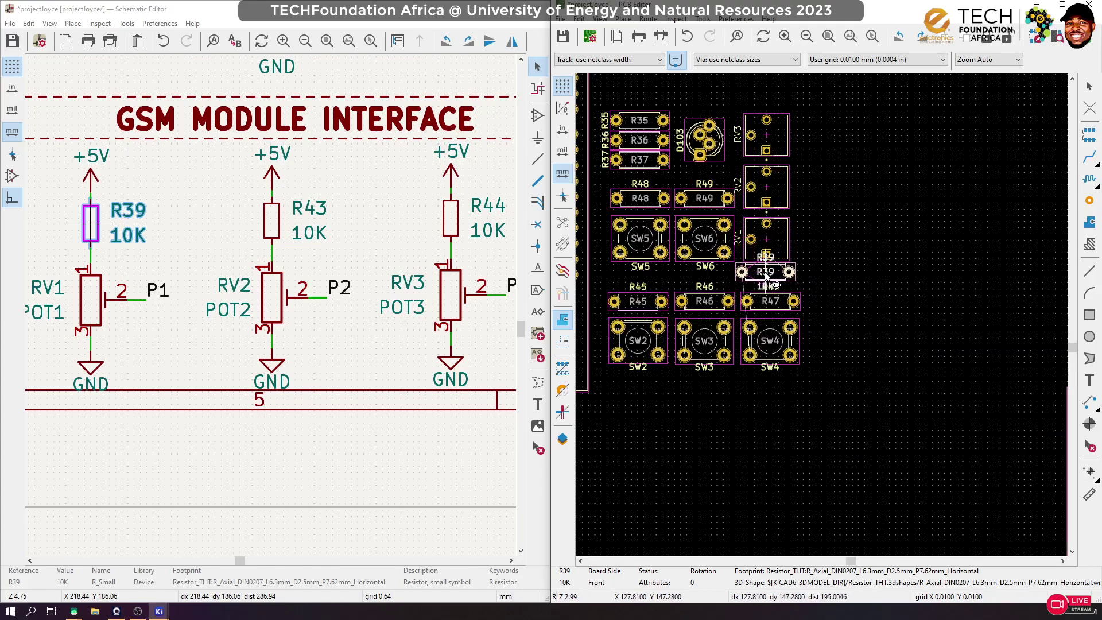
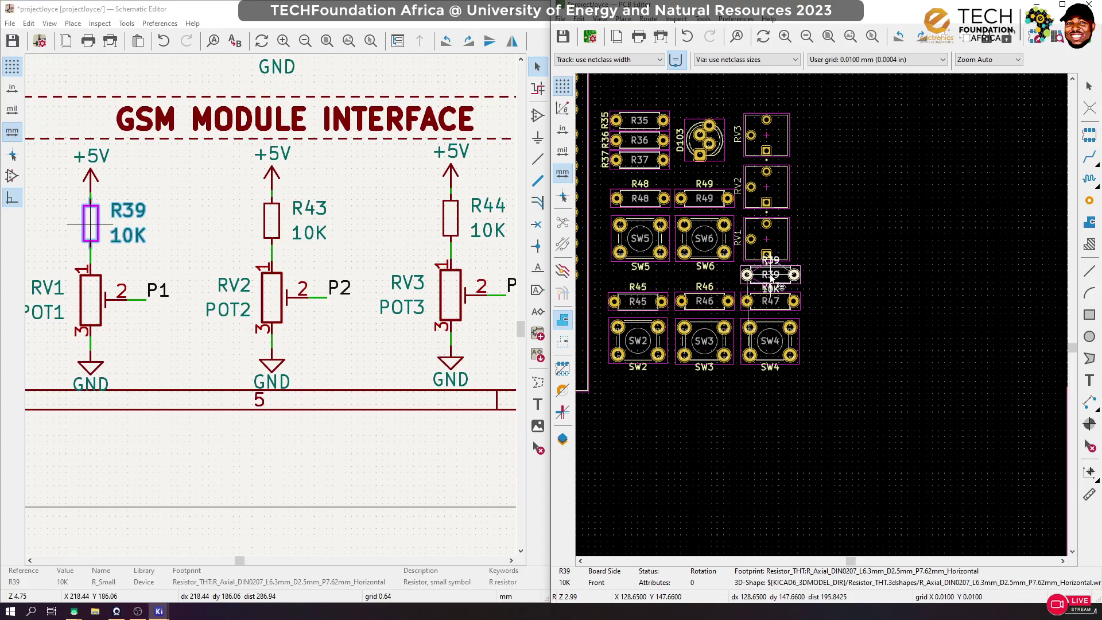
left_click(771, 278)
left_click(868, 258)
scroll(781, 282, "up", 3)
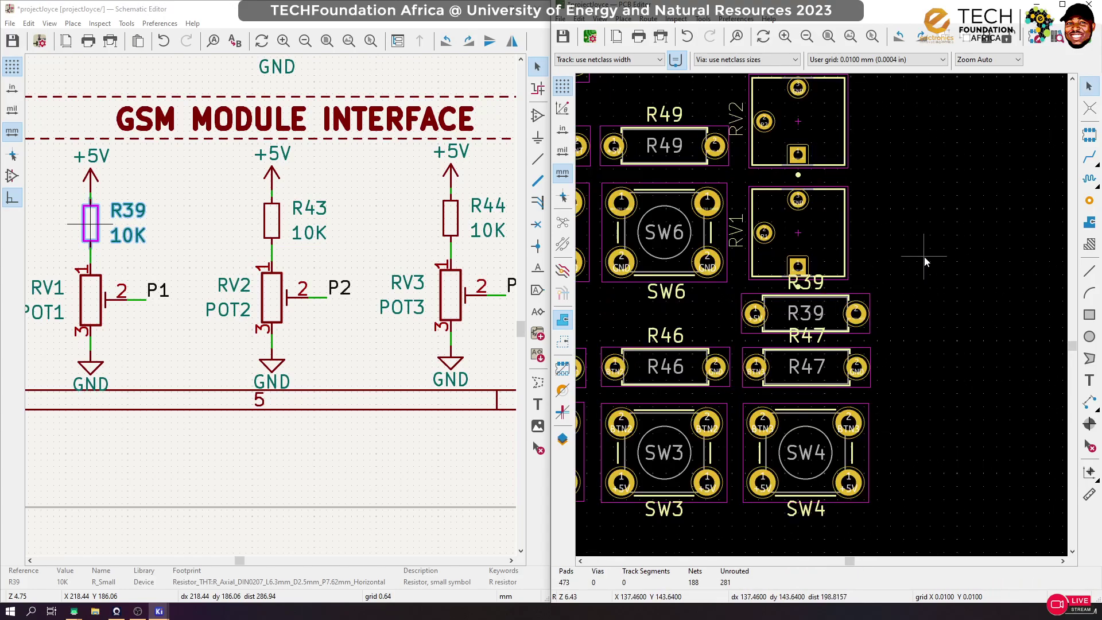
left_click(818, 340)
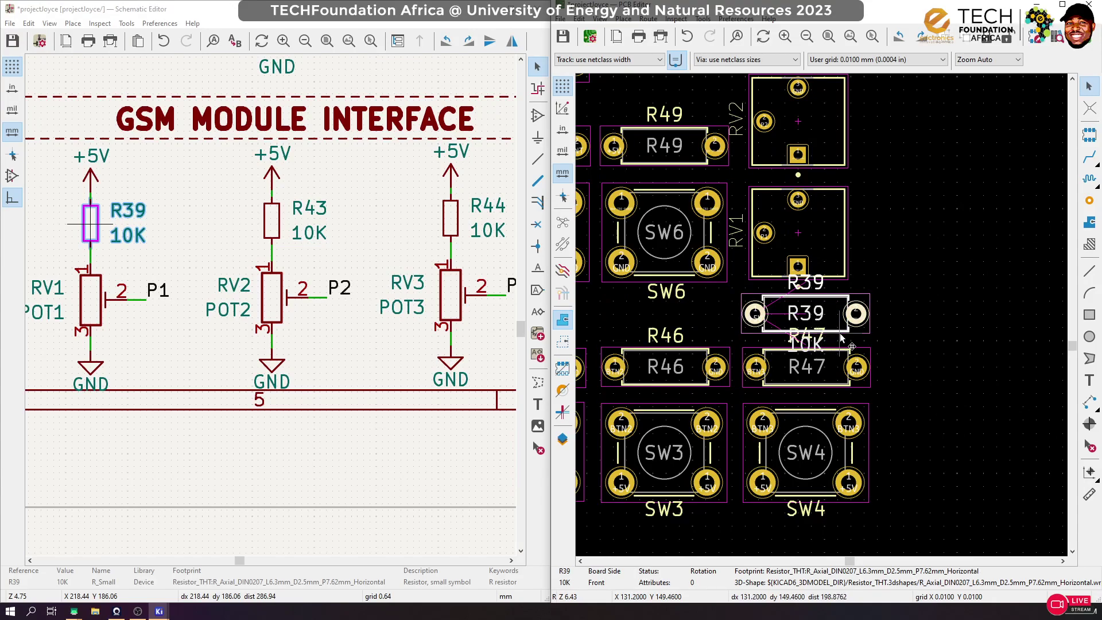
scroll(806, 349, "up", 5)
left_click(887, 265)
left_click(884, 263)
left_click(889, 223)
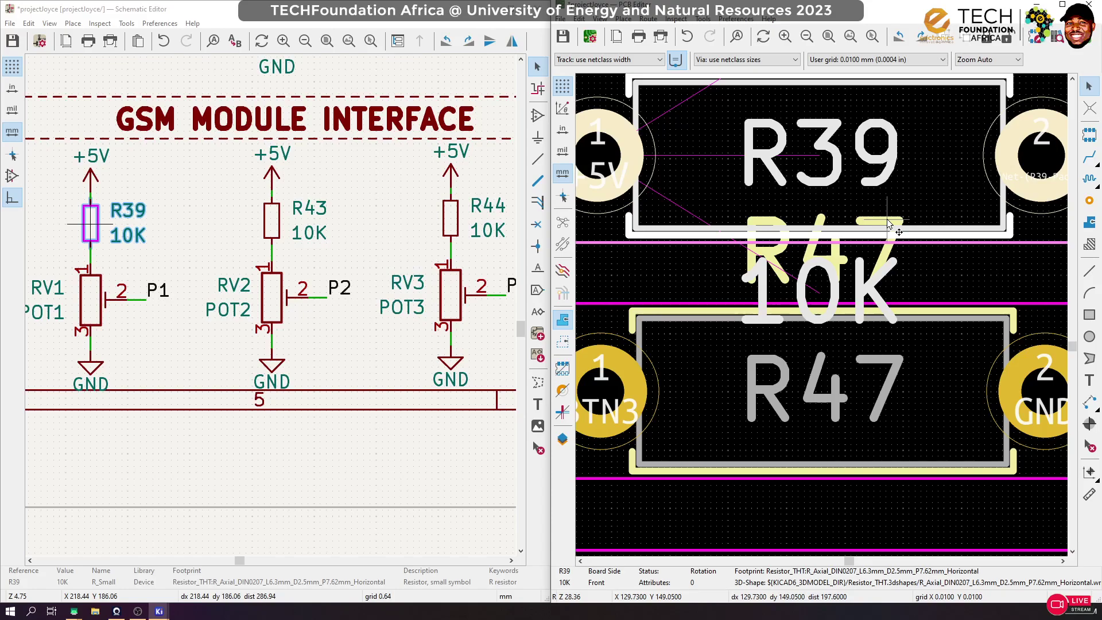
scroll(889, 223, "up", 5)
scroll(820, 320, "down", 2)
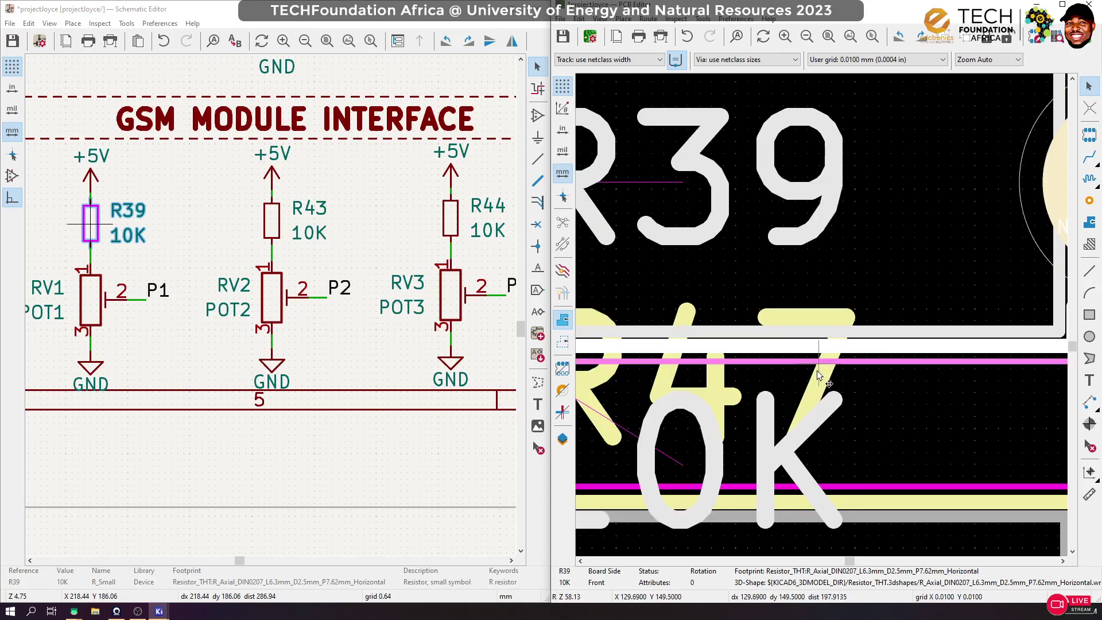
left_click(817, 378)
scroll(818, 377, "down", 4)
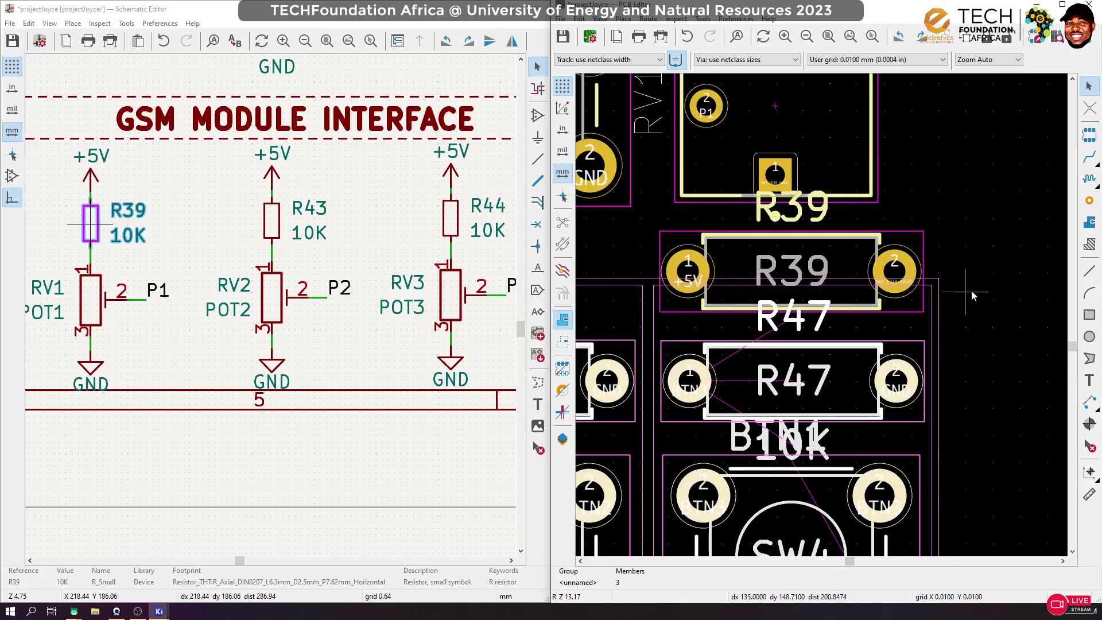
Rotate resistor R39 by 180 degrees and place it slightly higher between RV1 and R47
left_click(890, 247)
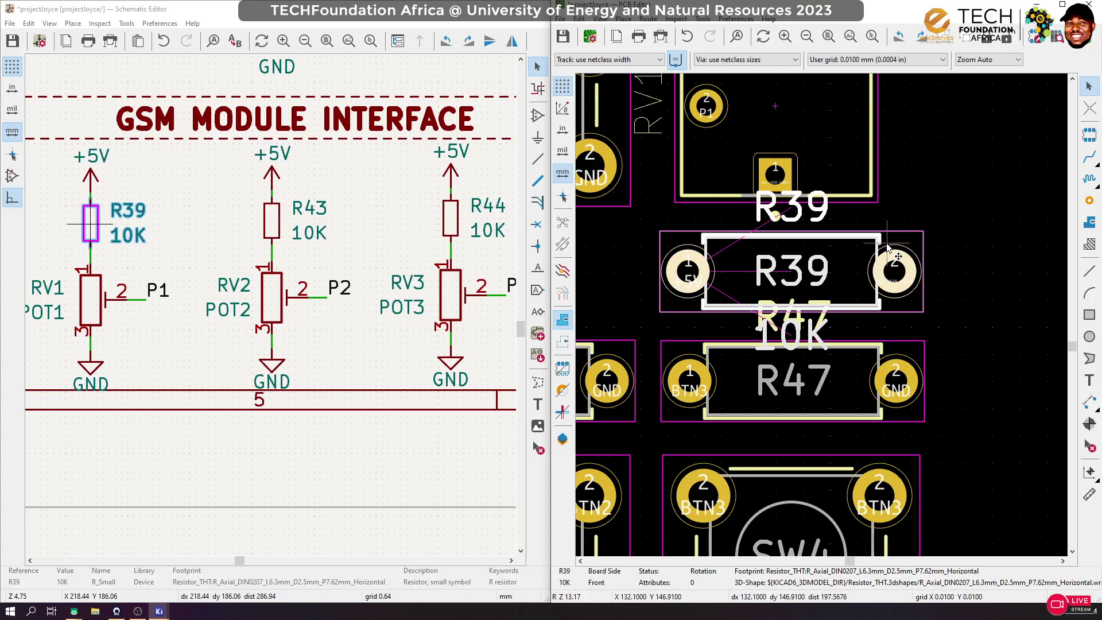
left_click_drag(888, 247, 791, 270)
key("r")
key("r")
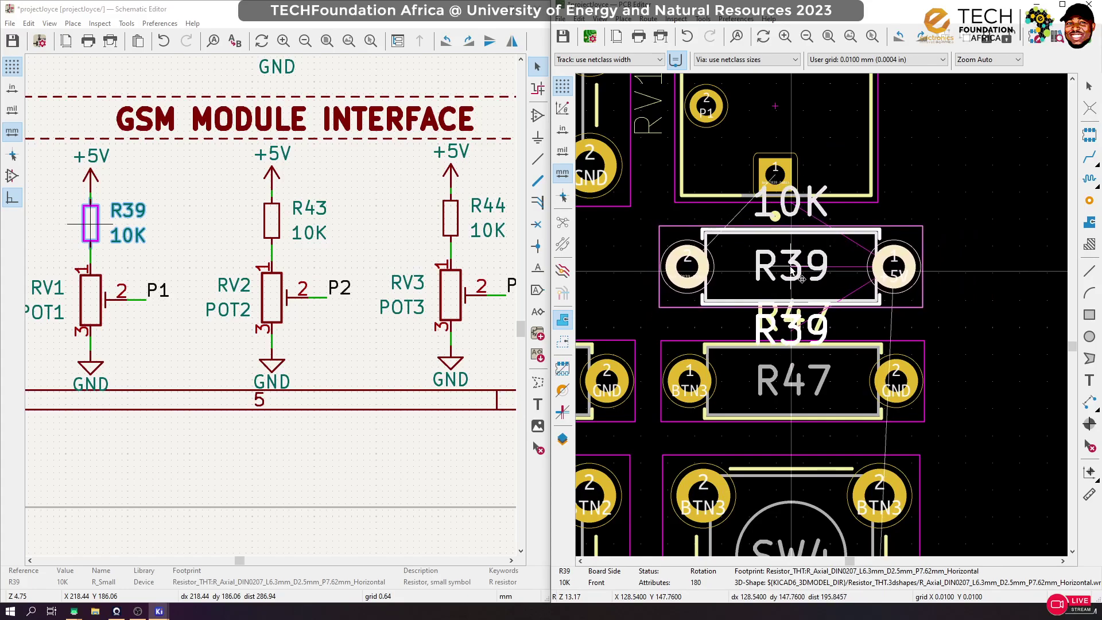
key("Escape")
Move R39's silkscreen reference to the outer side of its pad 1 and rotate it to read vertically
left_click(826, 332)
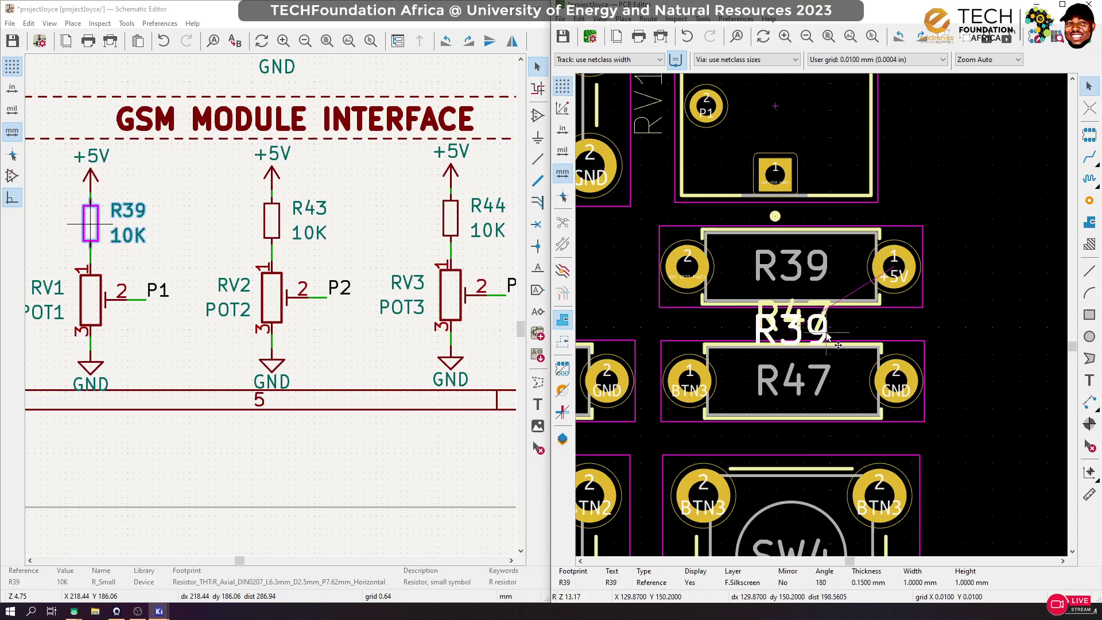
left_click_drag(828, 328, 947, 270)
key("r")
left_click(950, 276)
Try to enter the nested push-button groups to reach resistor R47
left_click(821, 328)
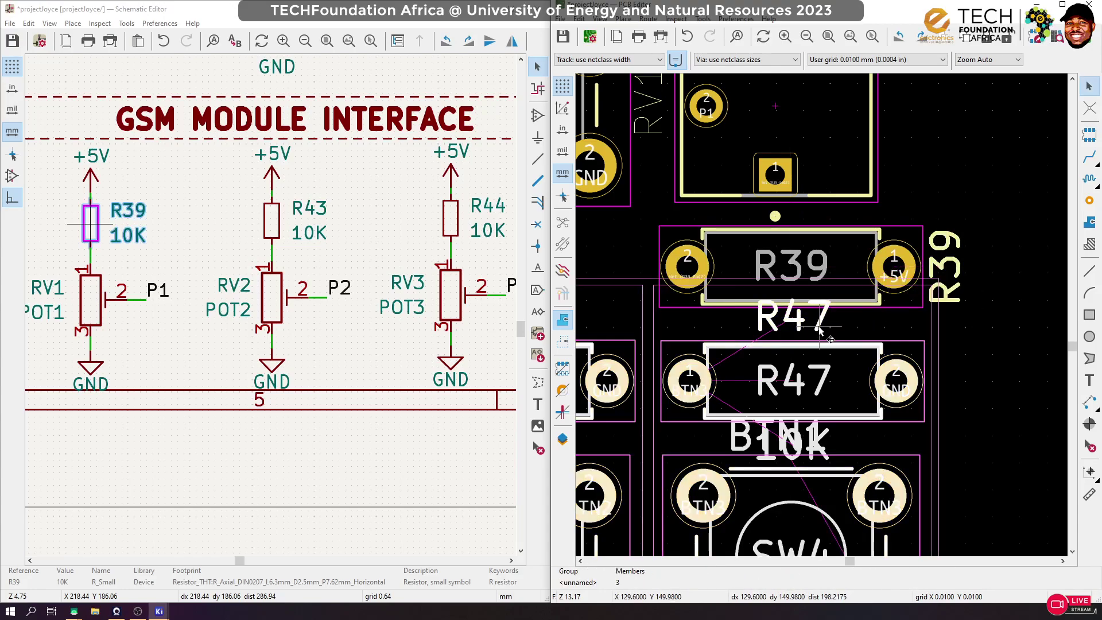
right_click(824, 321)
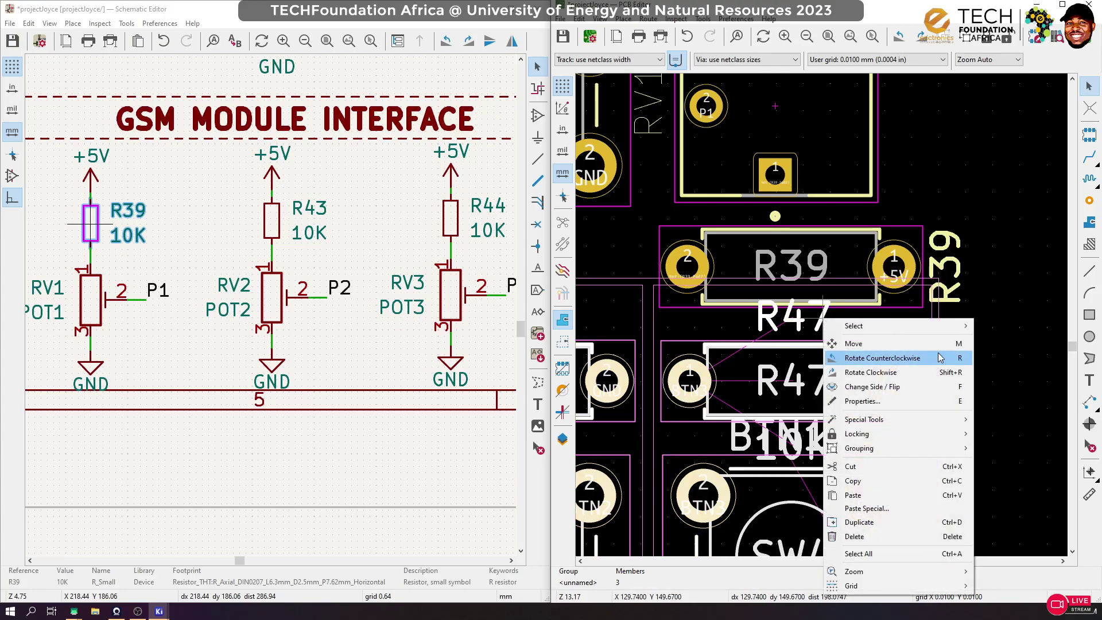
mouse_move(944, 449)
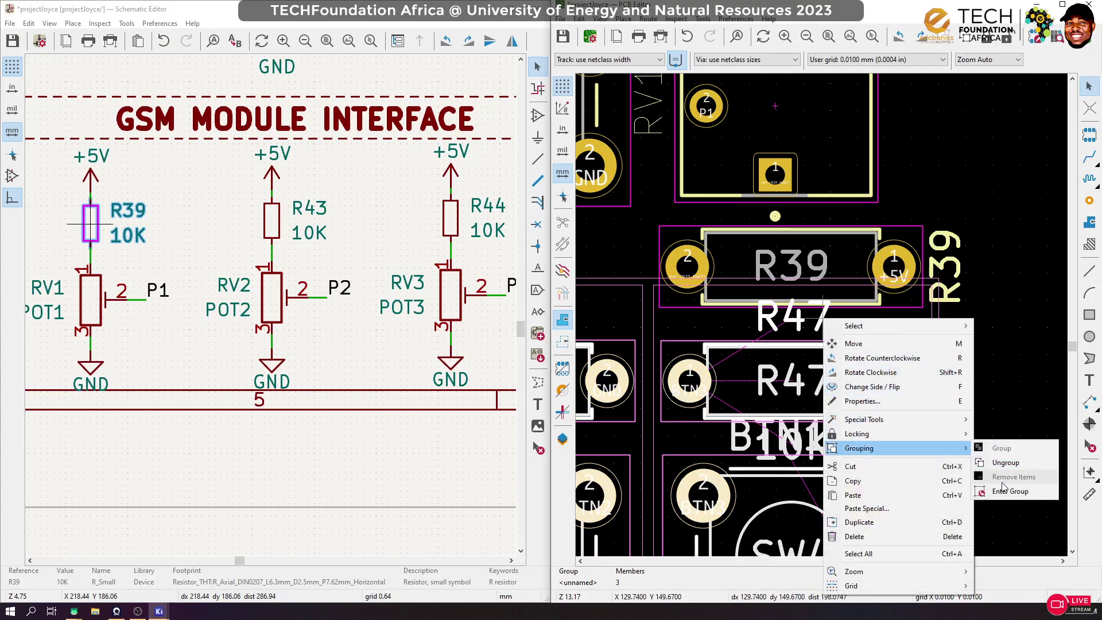
left_click(1008, 463)
left_click(820, 324)
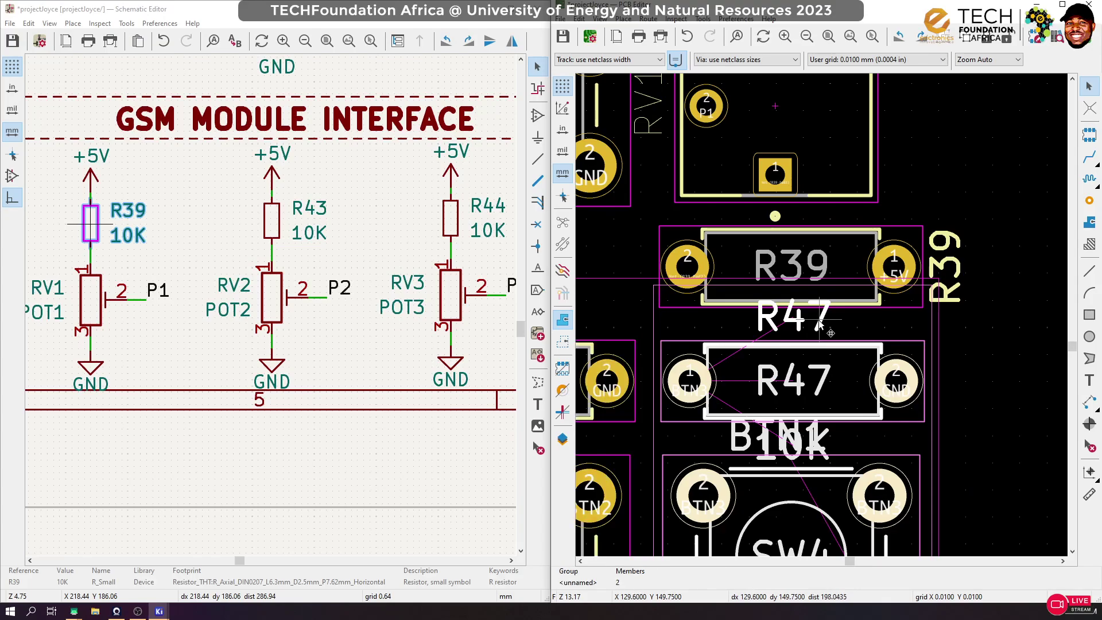
right_click(820, 328)
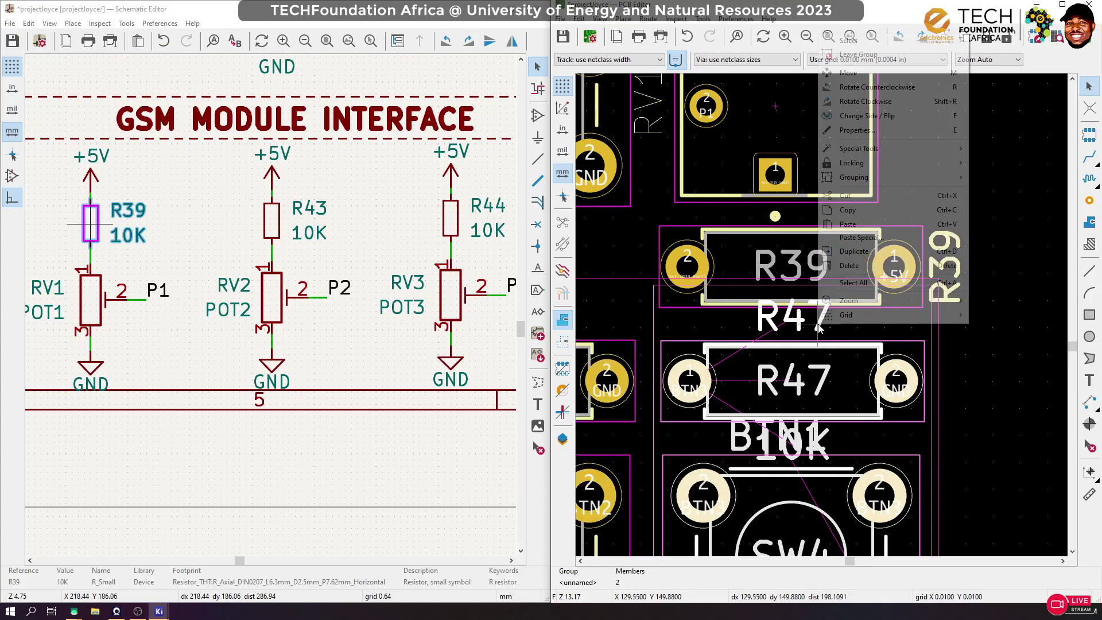
mouse_move(944, 178)
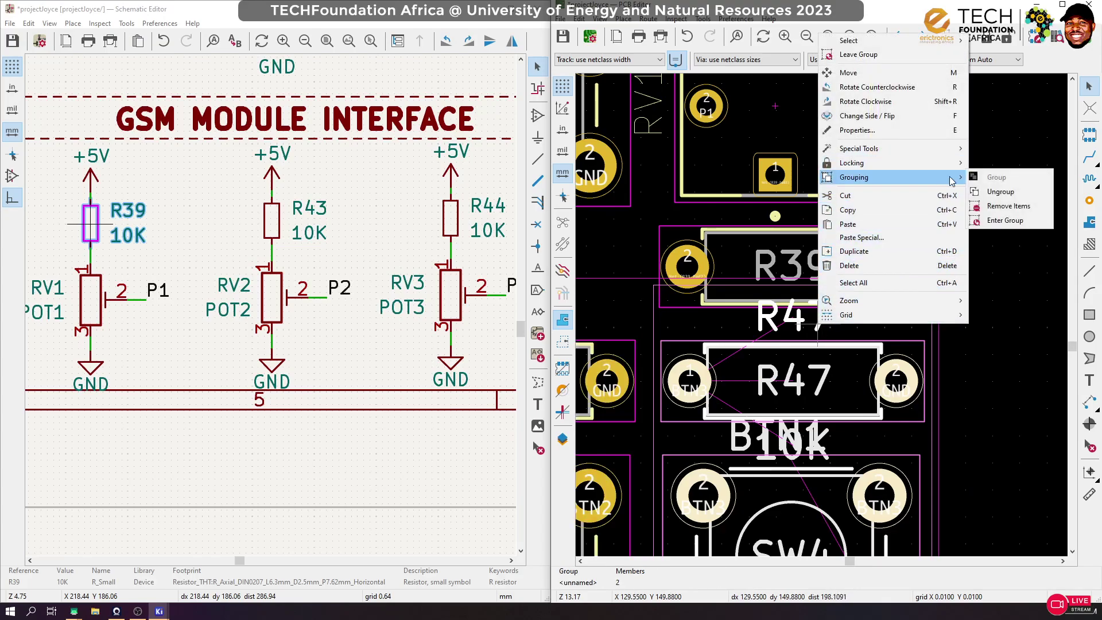
left_click(1004, 220)
left_click(821, 327)
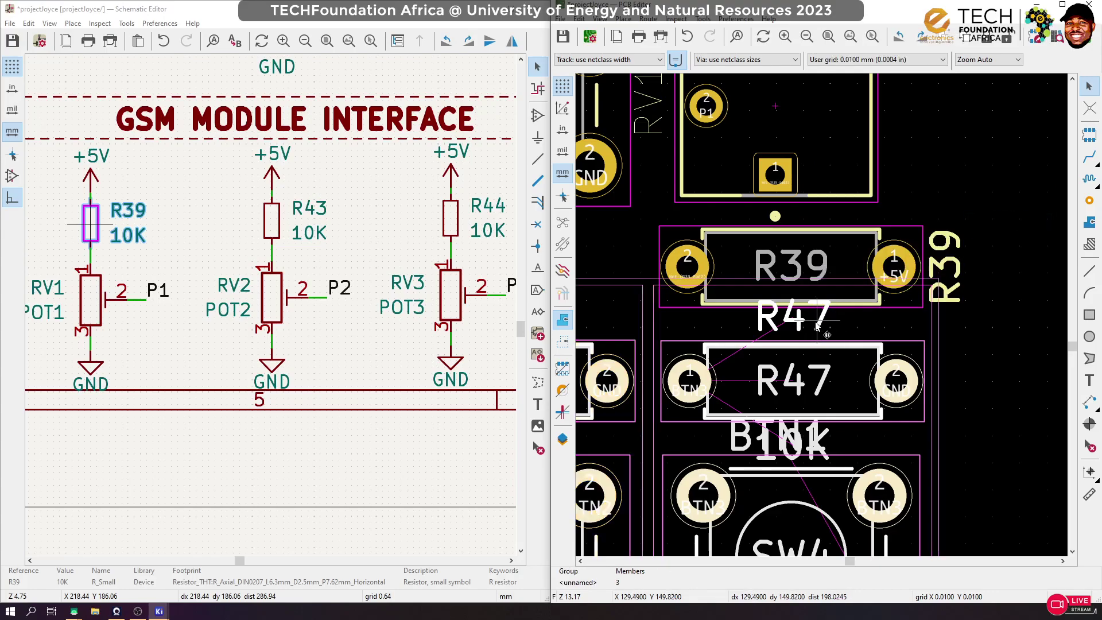
right_click(796, 324)
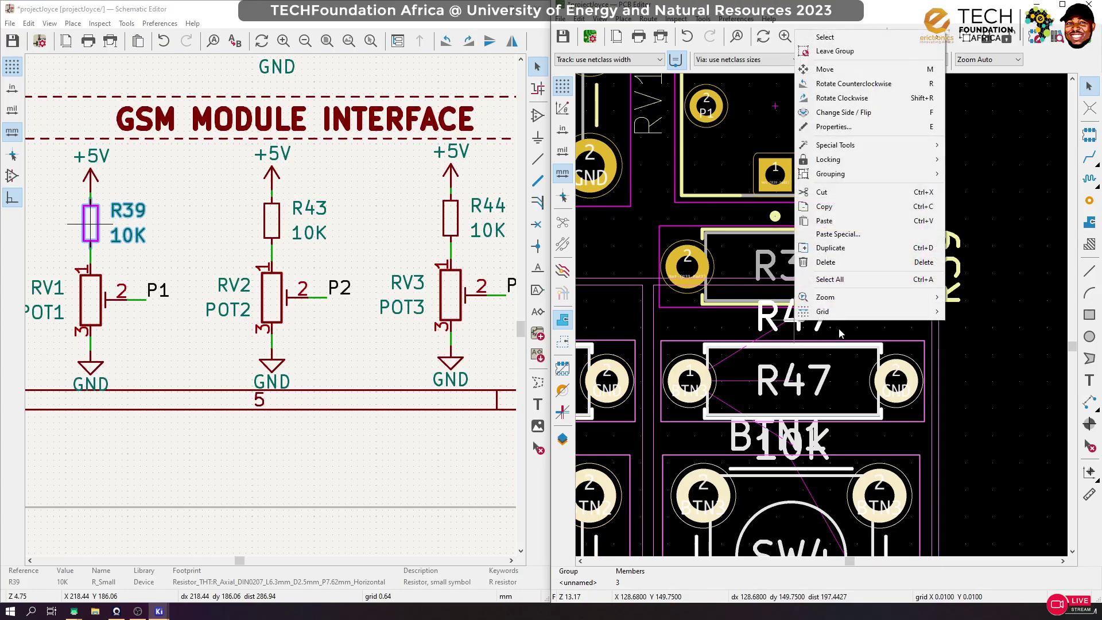
left_click(1019, 360)
Ungroup the outer push-button group and the nested group that contains R47
left_click(803, 325)
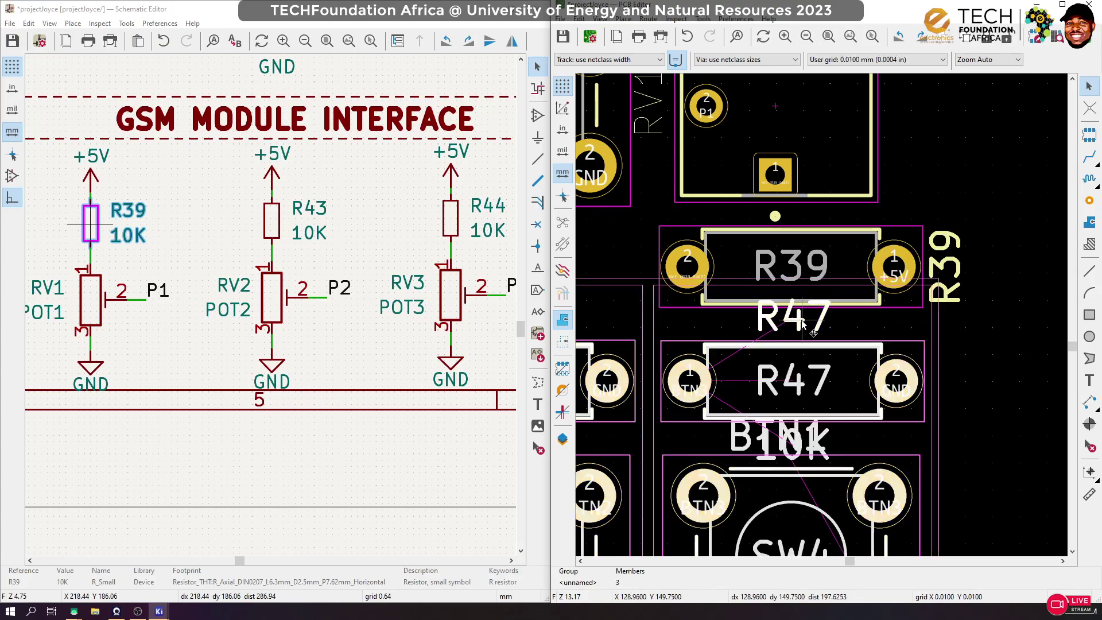
right_click(799, 323)
key("Escape")
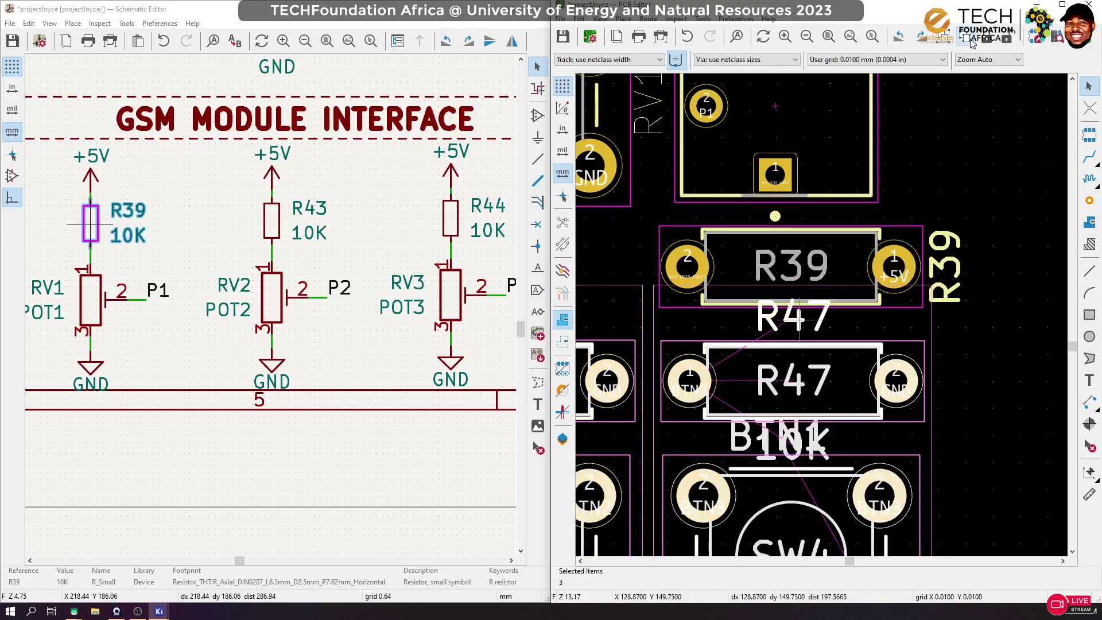
left_click(822, 324)
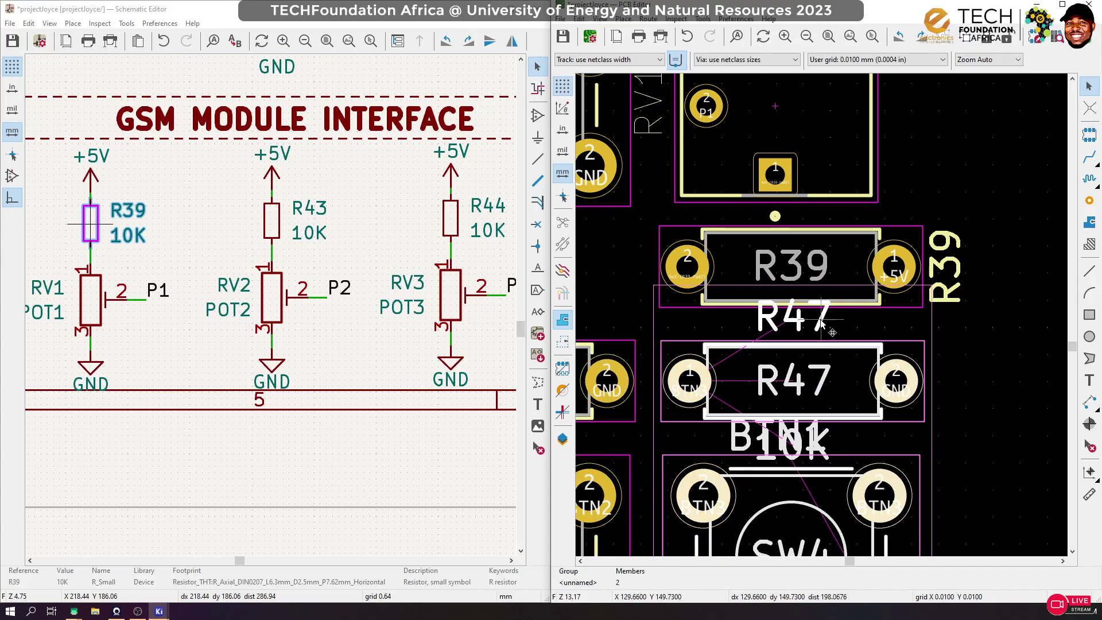
left_click(880, 332)
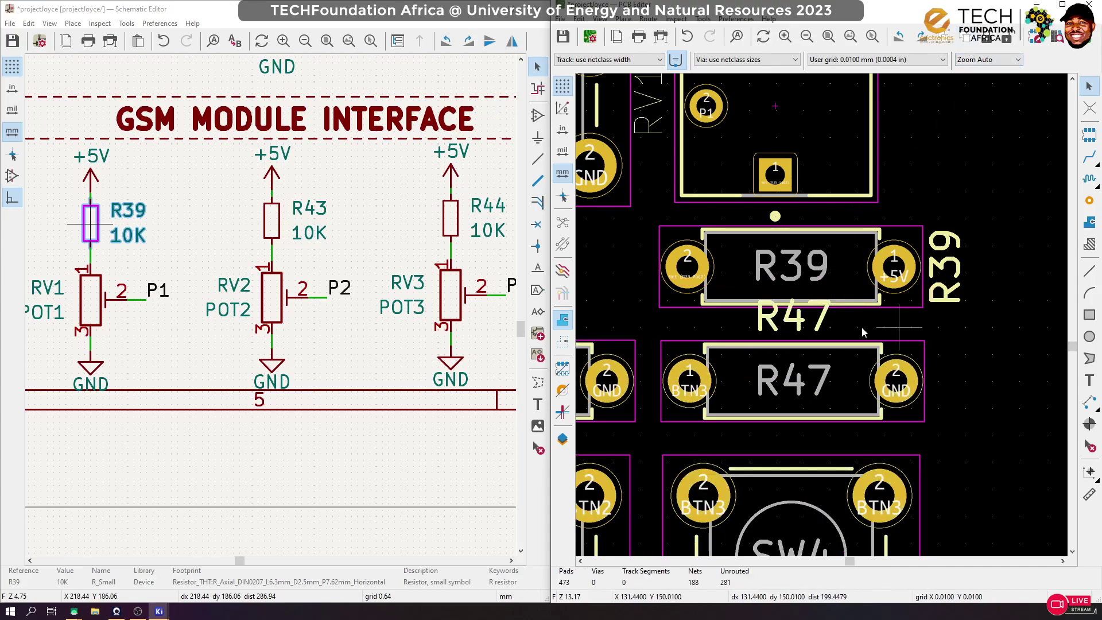
Move R47's silkscreen reference to the outer side of its pad 2 and rotate it to read vertically
left_click(823, 331)
key("m")
key("r")
left_click(952, 384)
left_click(974, 343)
Move potentiometers RV2 and RV3 upward together to open a gap above RV1
scroll(796, 229, "down", 5)
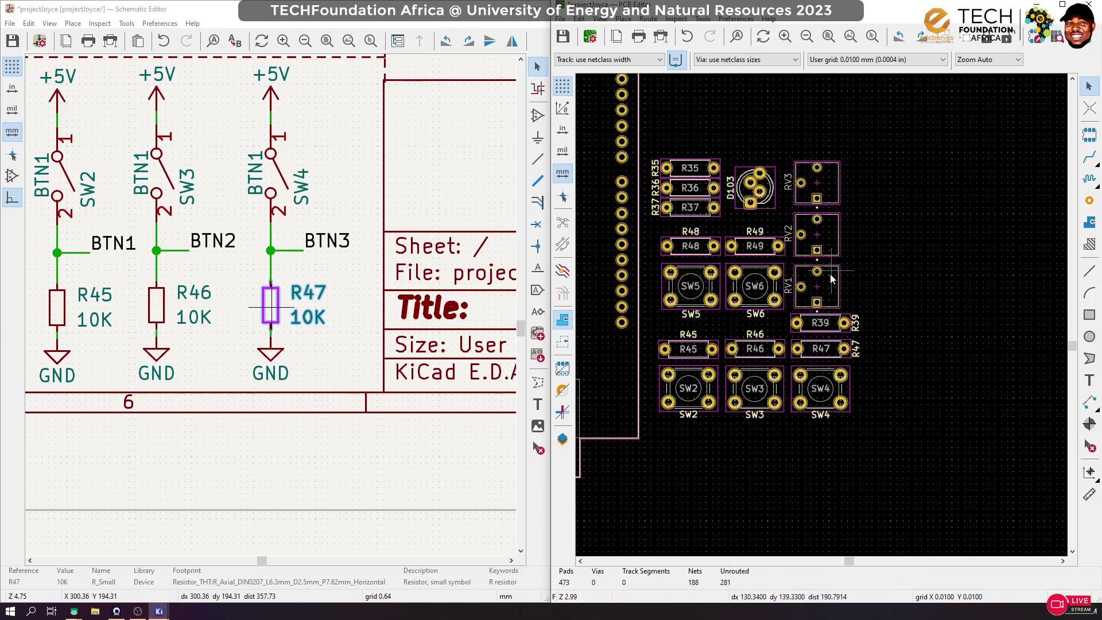
scroll(826, 262, "up", 1)
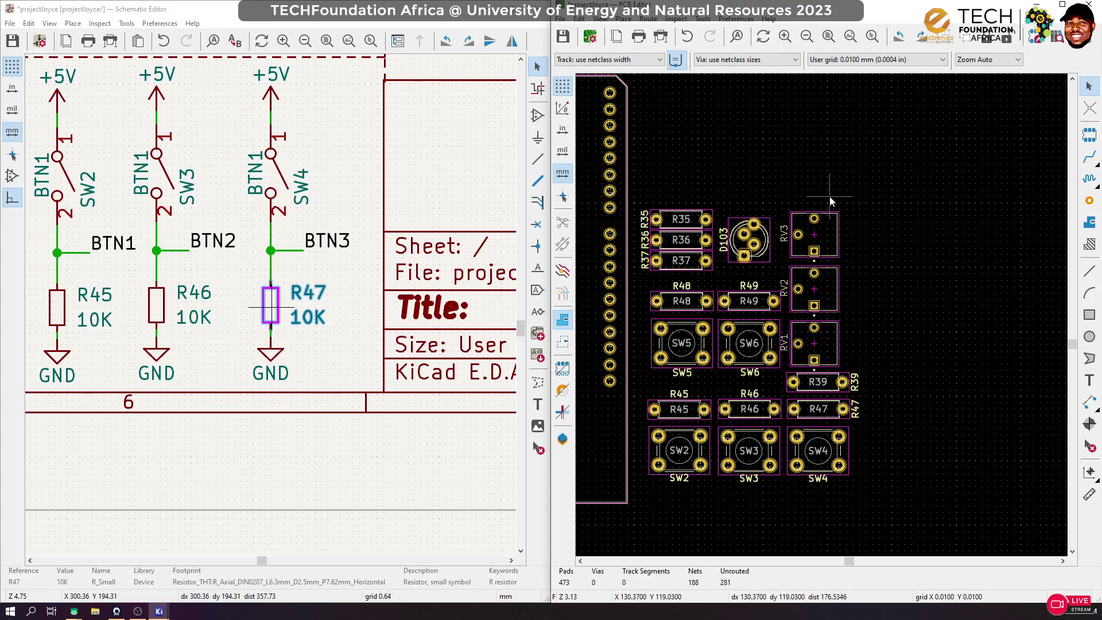
left_click_drag(883, 189, 822, 226)
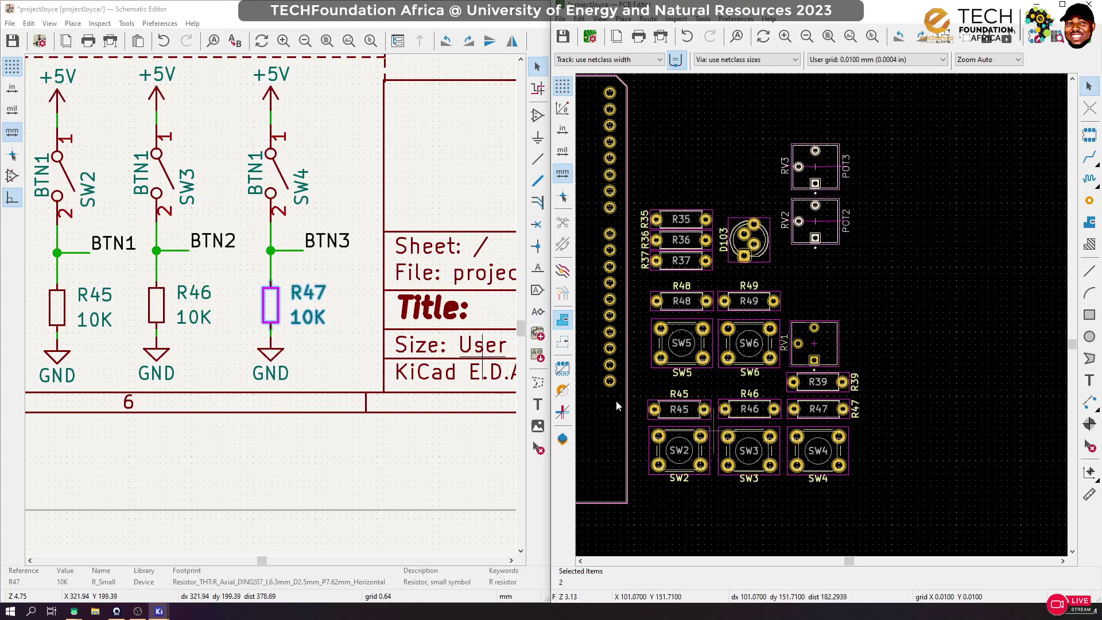
left_click(278, 307)
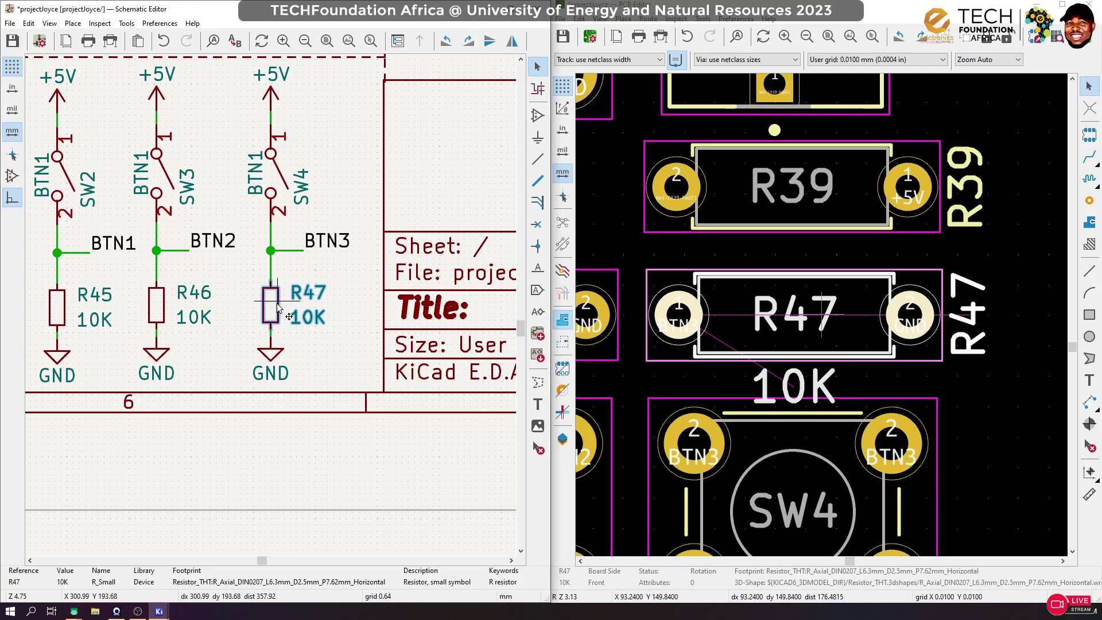
left_click(856, 334)
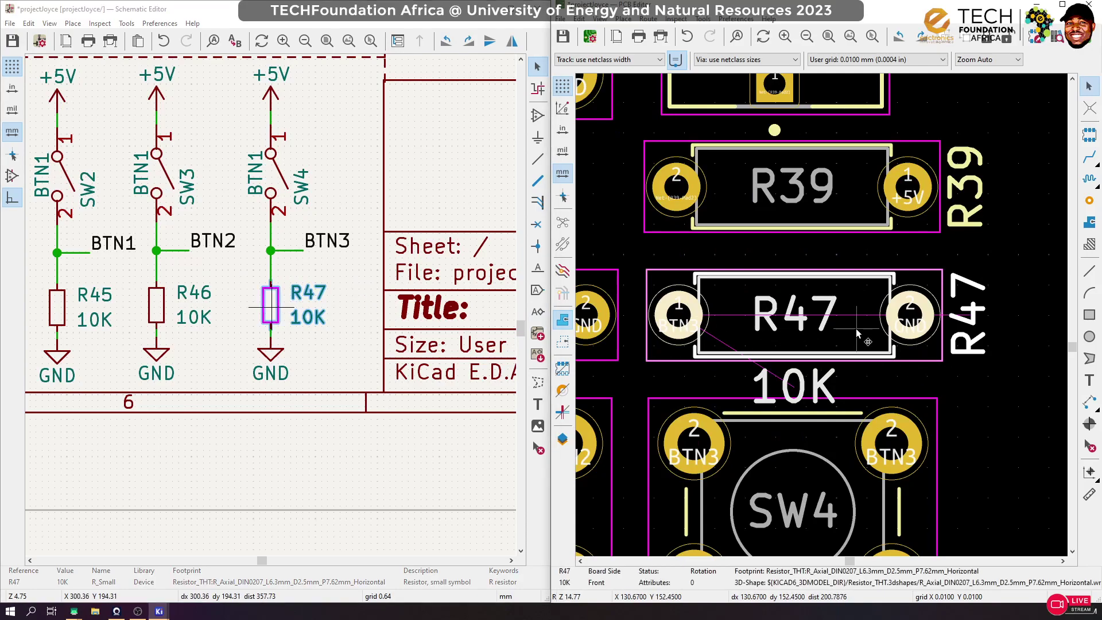
scroll(857, 333, "down", 5)
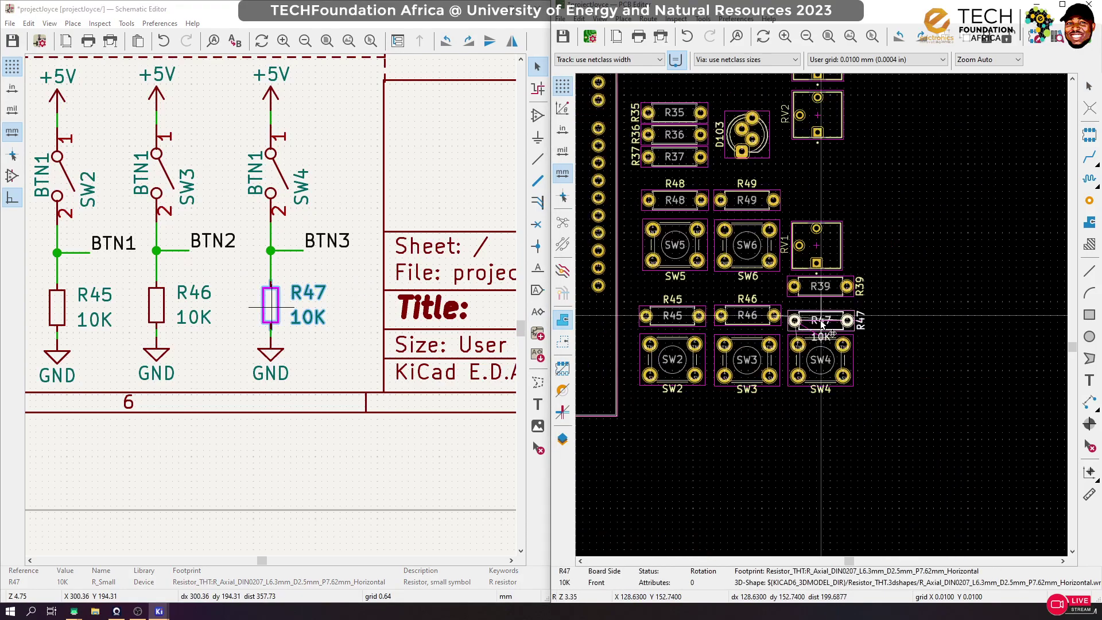
Locate resistor R43 from the GSM module interface schematic, place it directly above RV1, and move RV2 down just above it
scroll(270, 307, "down", 4)
middle_click_drag(143, 258, 267, 311)
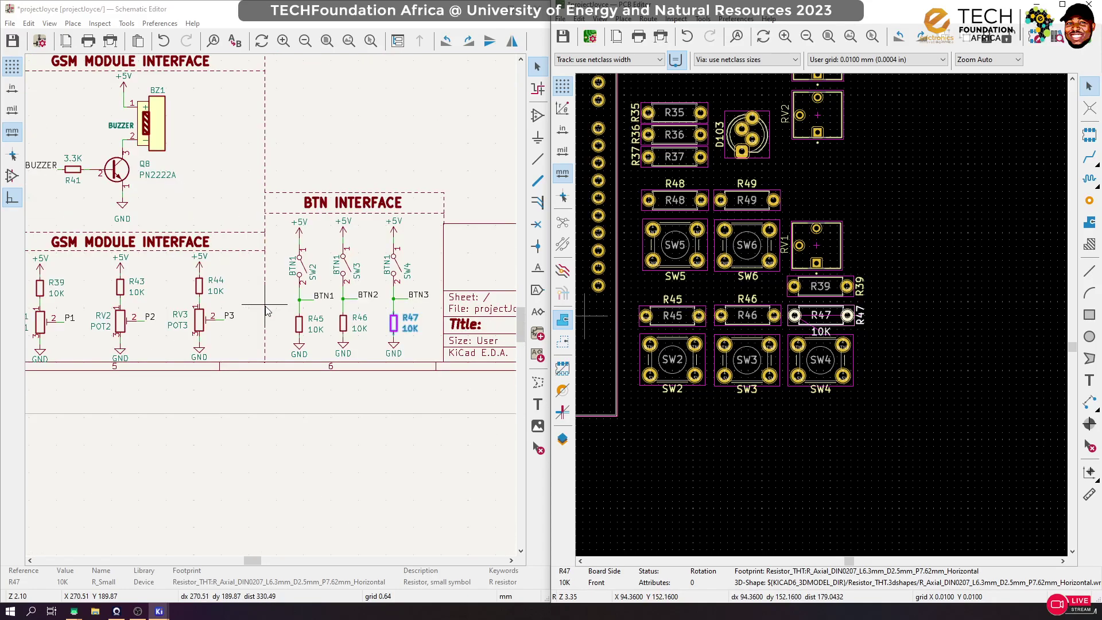
left_click(120, 290)
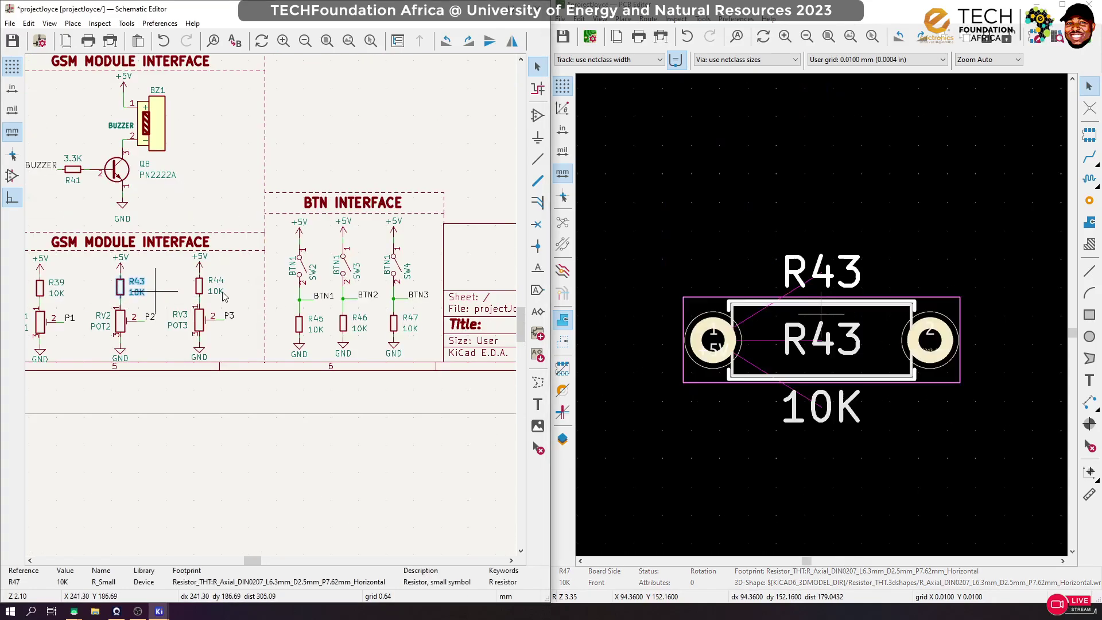
scroll(122, 298, "up", 4)
scroll(824, 315, "down", 5)
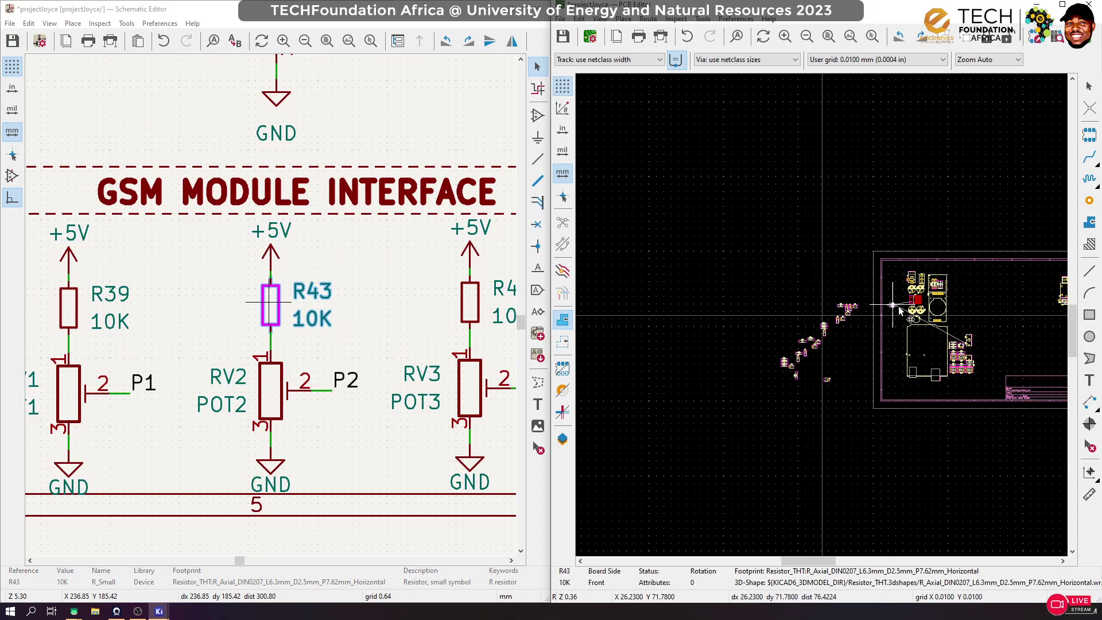
scroll(833, 323, "up", 5)
left_click_drag(834, 324, 848, 322)
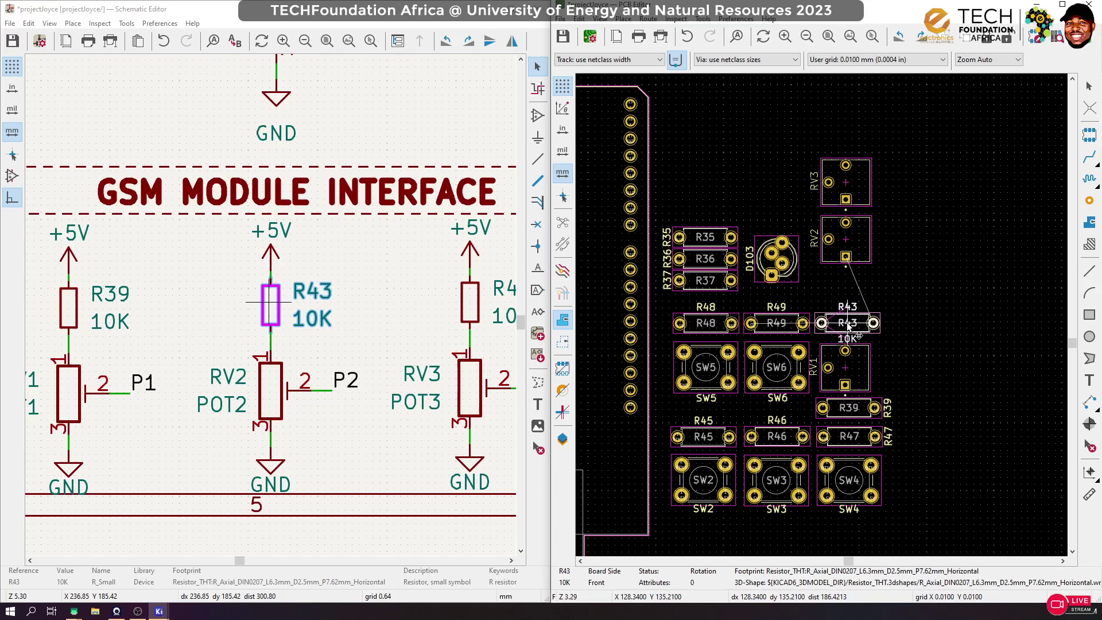
left_click(860, 246)
left_click_drag(861, 249, 846, 289)
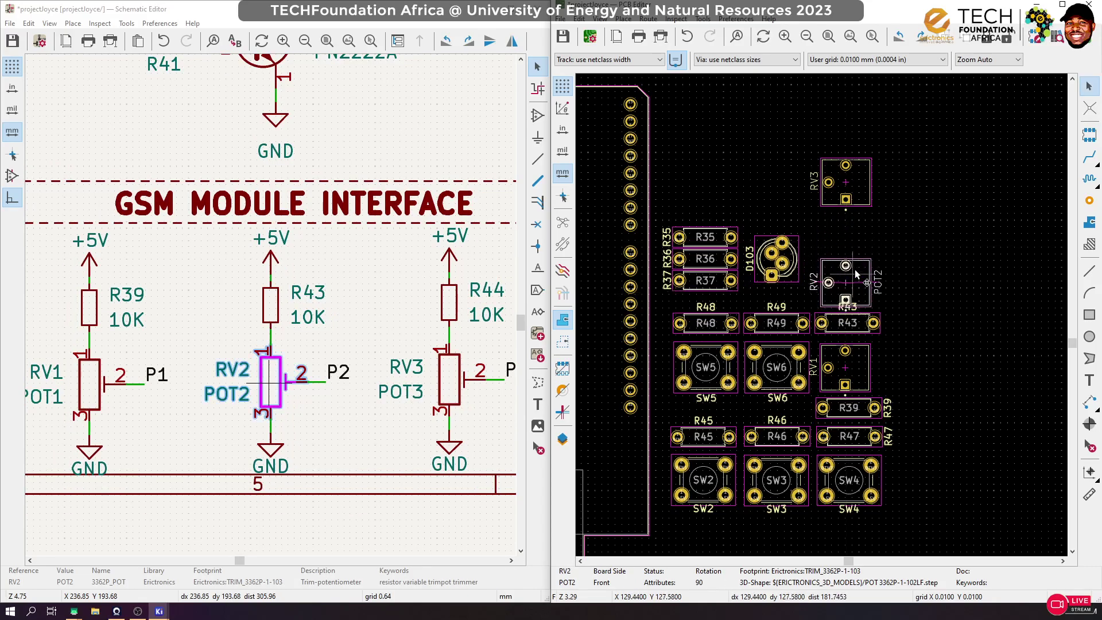
Locate resistor R44 from the schematic, place it between RV3 and RV2, and rotate it by 180 degrees
left_click(454, 313)
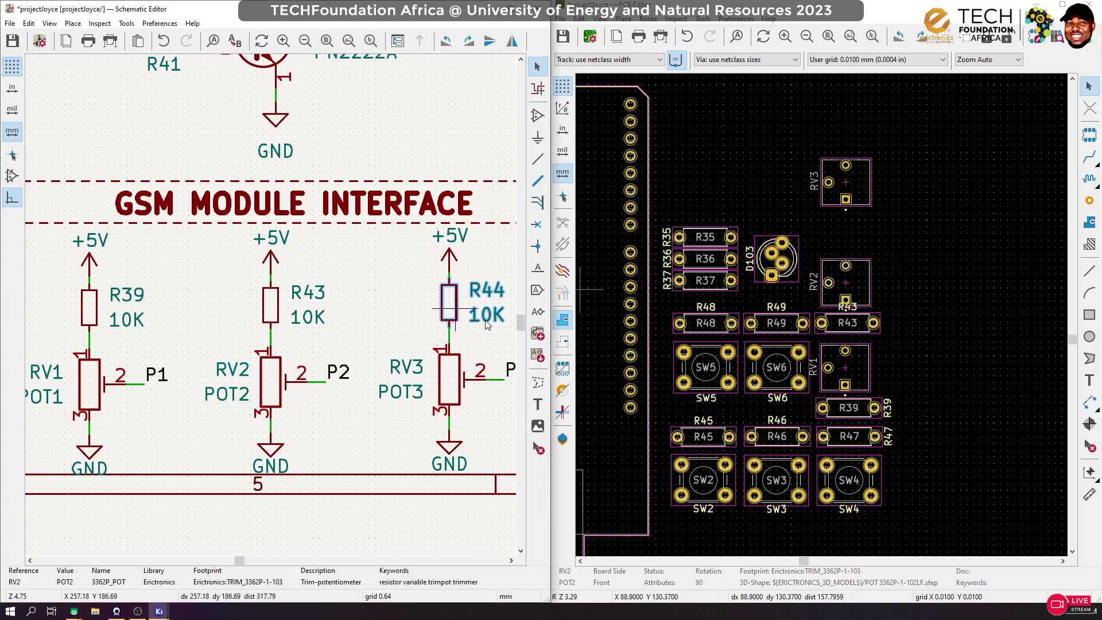
scroll(823, 319, "down", 5)
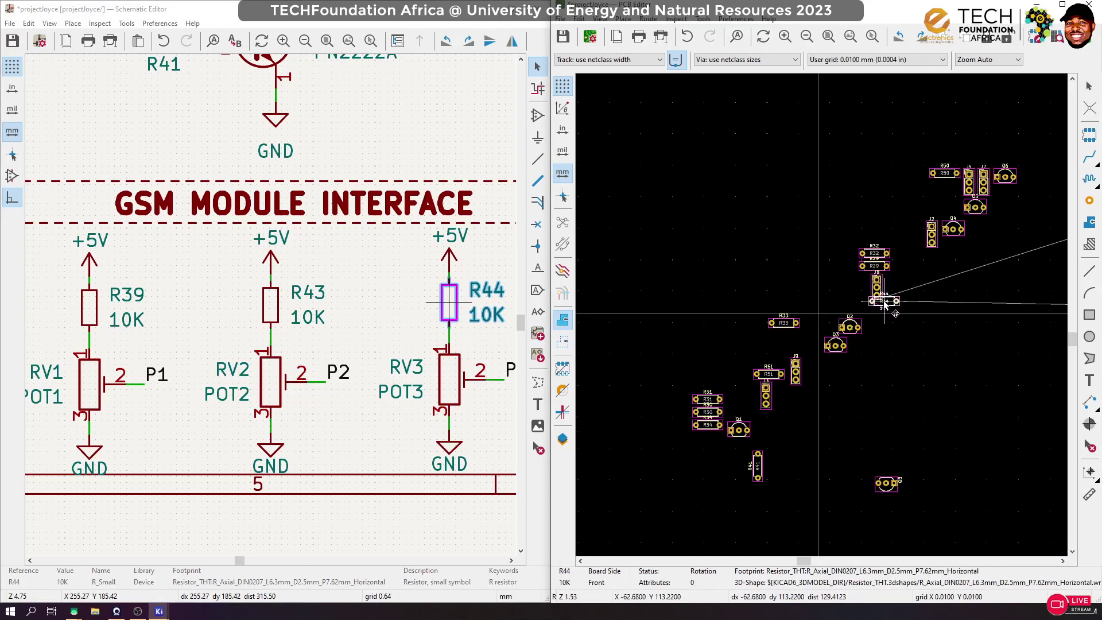
scroll(822, 319, "up", 2)
scroll(822, 321, "up", 1)
left_click_drag(822, 317, 940, 369)
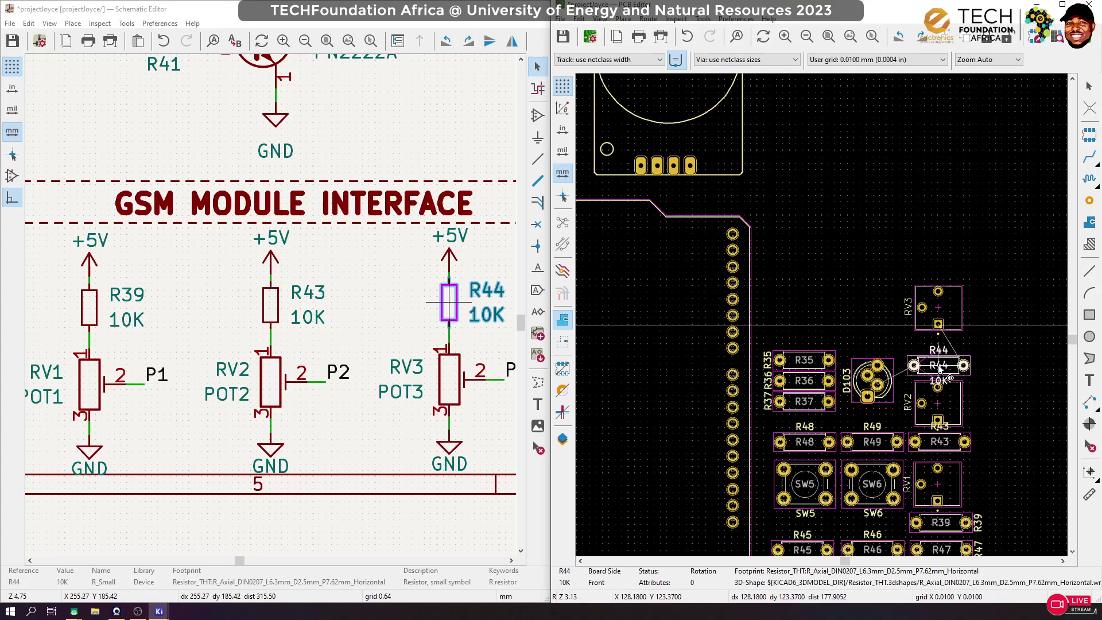
key("r")
key("r")
left_click(939, 365)
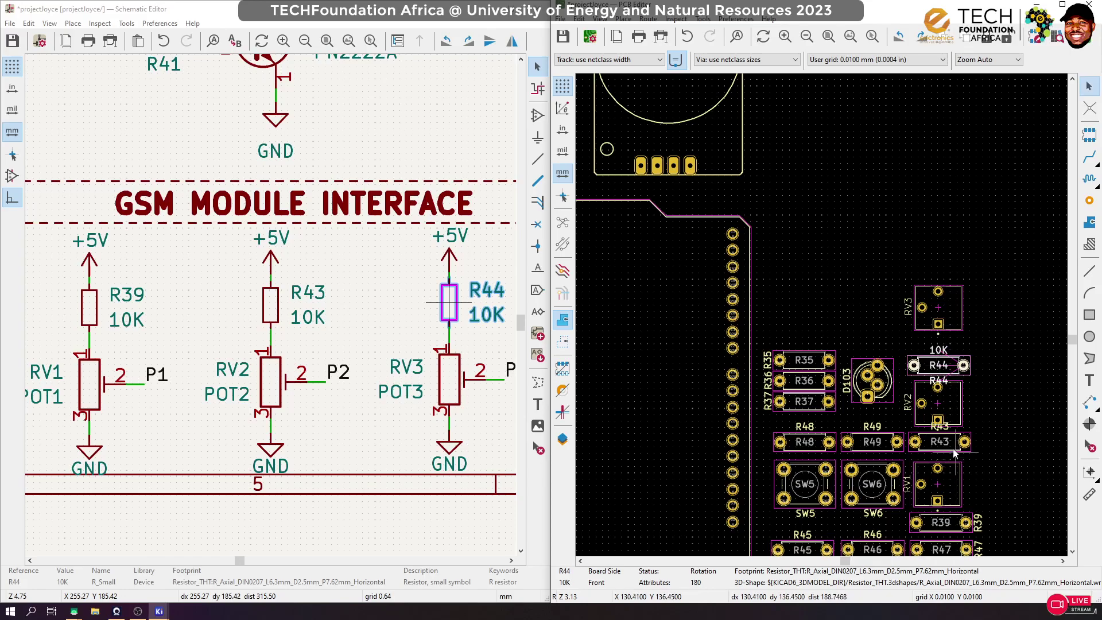
Rotate resistor R43 by 180 degrees and keep it between RV2 and RV1
left_click(953, 443)
key("m")
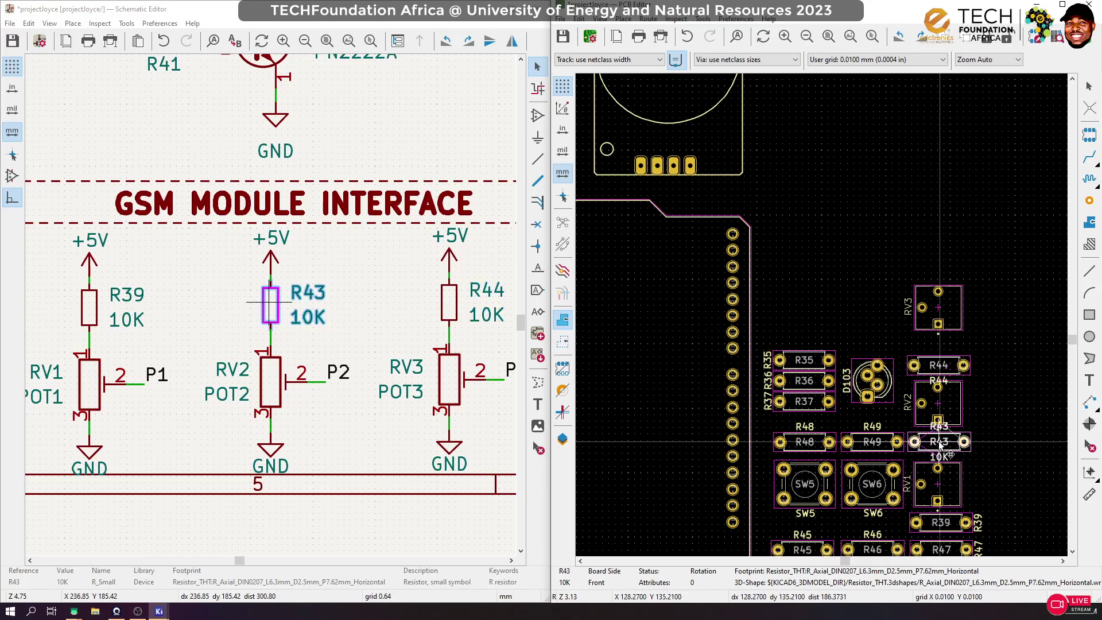
key("r")
key("r")
left_click(940, 445)
Move potentiometer RV3 down so it sits directly above R44
scroll(940, 445, "down", 3)
scroll(825, 320, "up", 3)
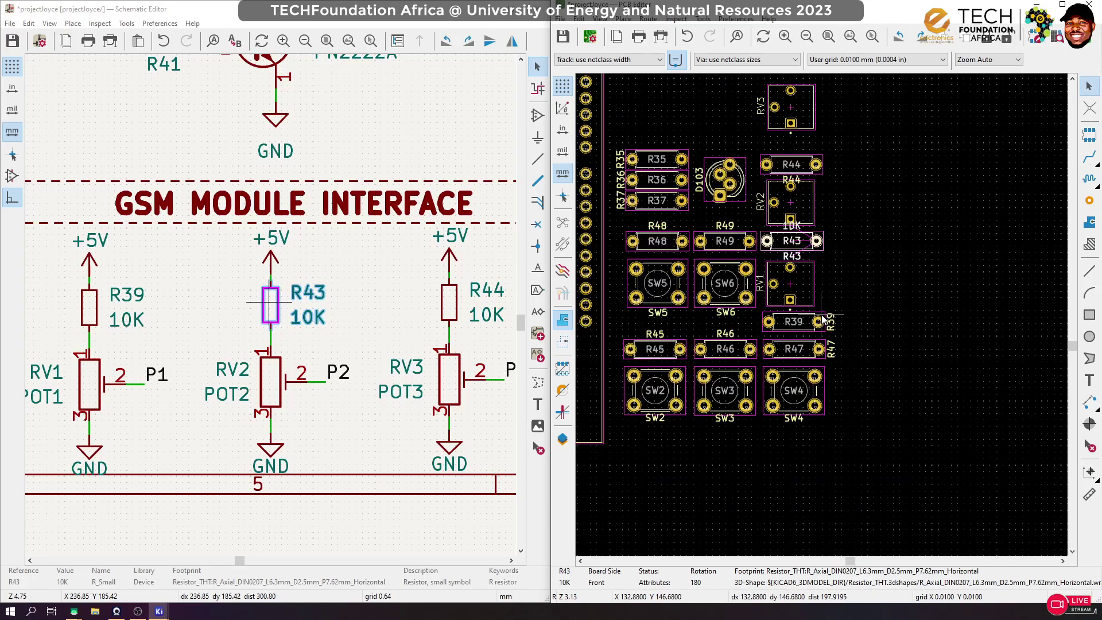
left_click(804, 114)
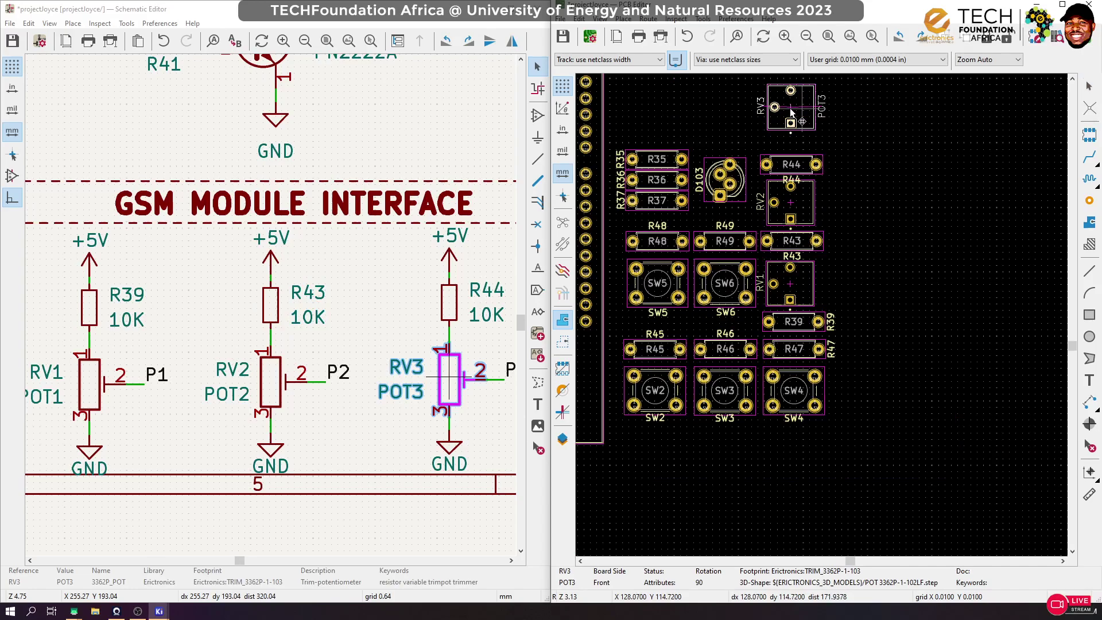
key("m")
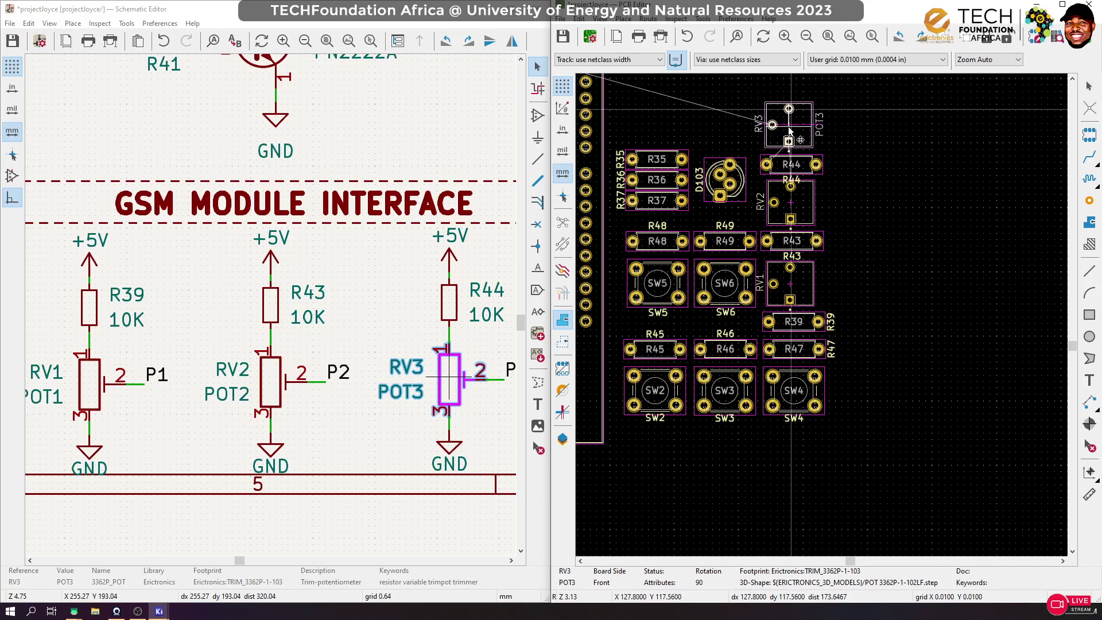
left_click(790, 131)
left_click(869, 137)
Align RV3, R44, RV2, R43, RV1 and R39 to their horizontal center
left_click_drag(844, 98, 743, 345)
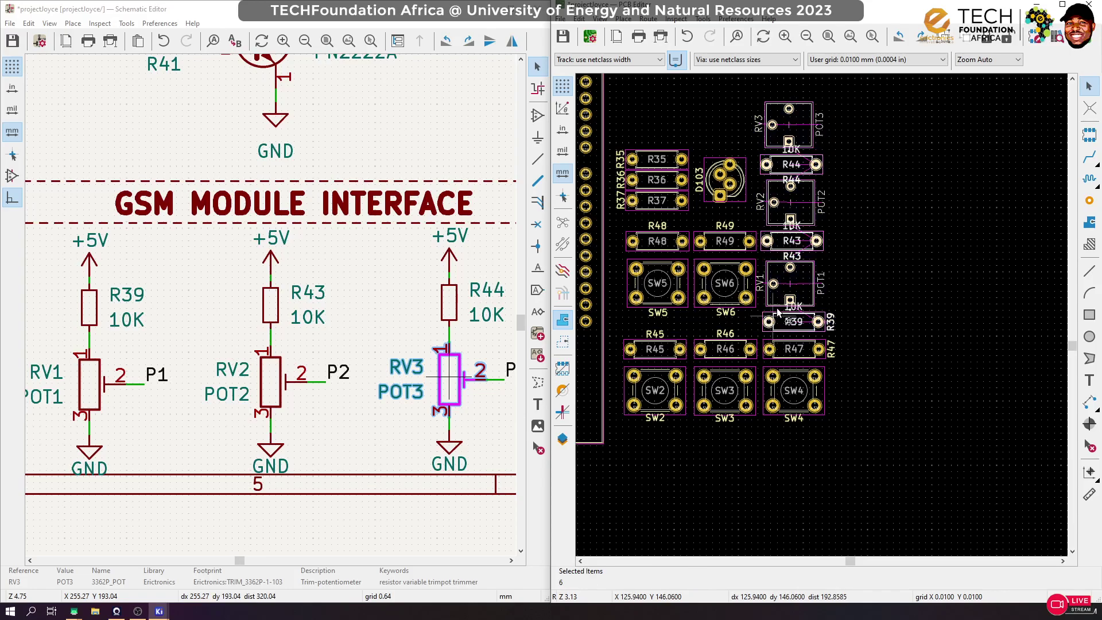
right_click(794, 212)
mouse_move(904, 296)
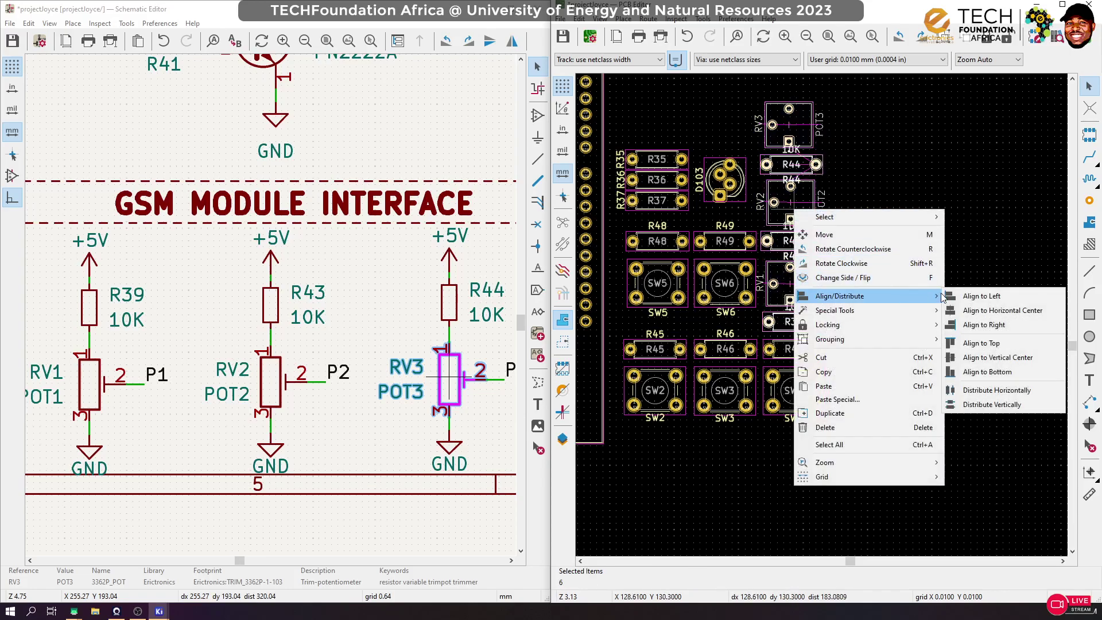
left_click(988, 310)
left_click(897, 243)
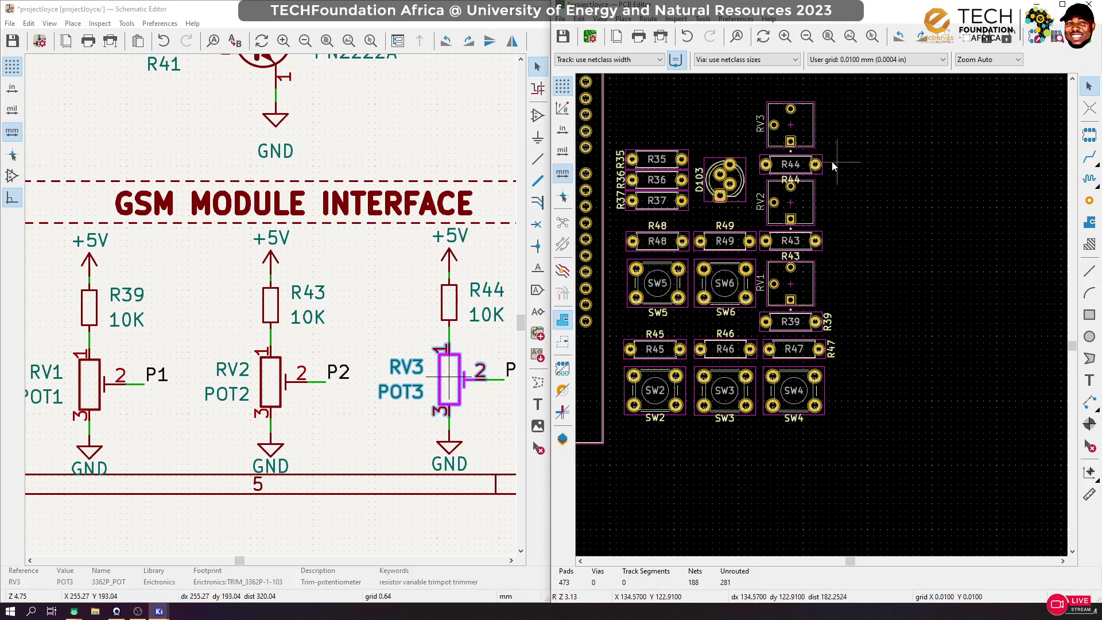
Rotate R44's silkscreen reference by 90 degrees and move it beside the right end of resistor R44
scroll(786, 143, "up", 3)
left_click(857, 384)
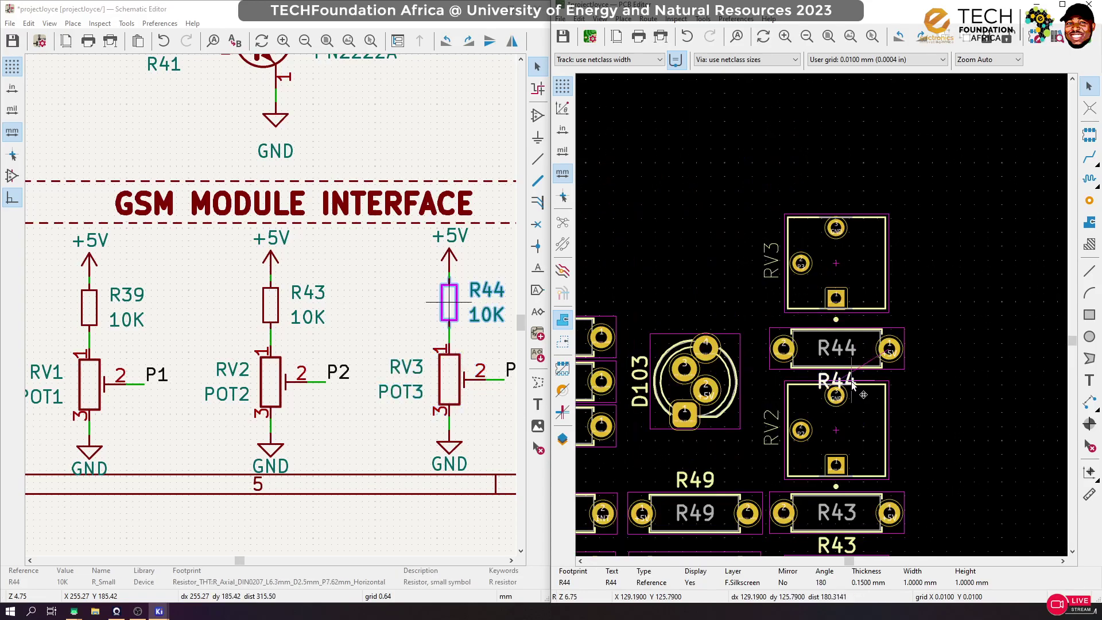
key("m")
key("r")
left_click(915, 348)
scroll(778, 391, "down", 3)
scroll(778, 391, "up", 1)
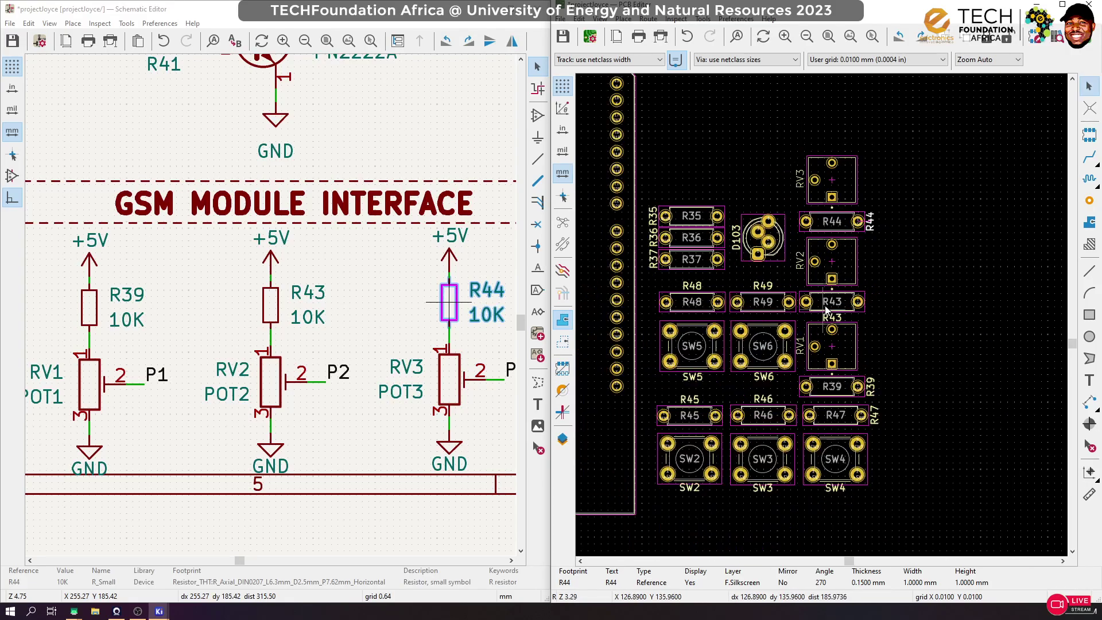
Rotate R43's silkscreen reference by 90 degrees and move it beside the right end of resistor R43
left_click(839, 318)
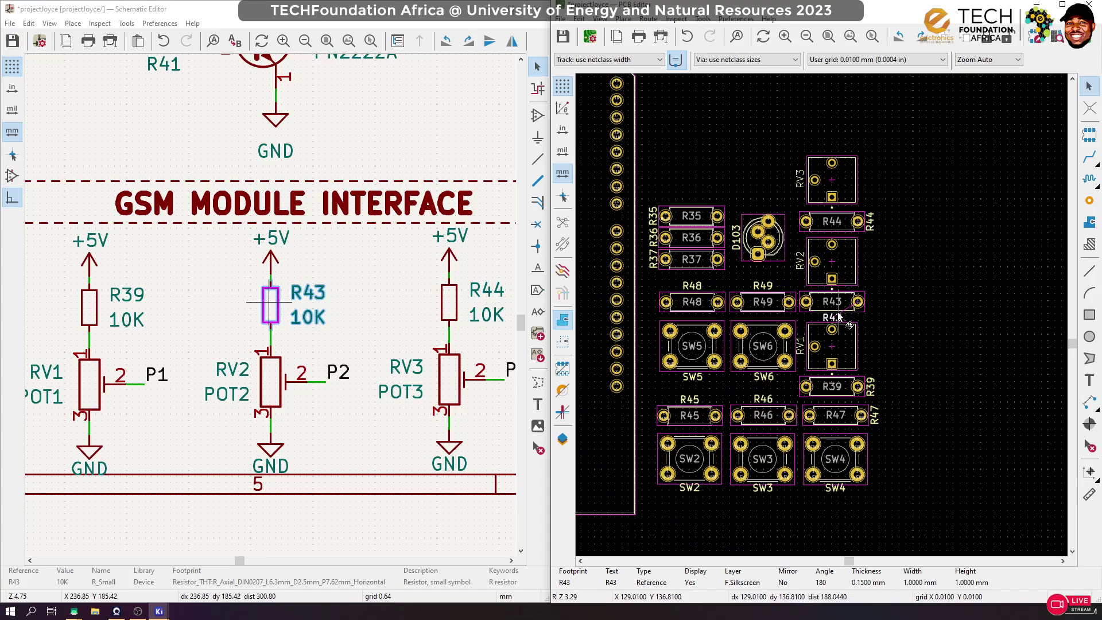
key("m")
key("r")
left_click(871, 305)
left_click(904, 363)
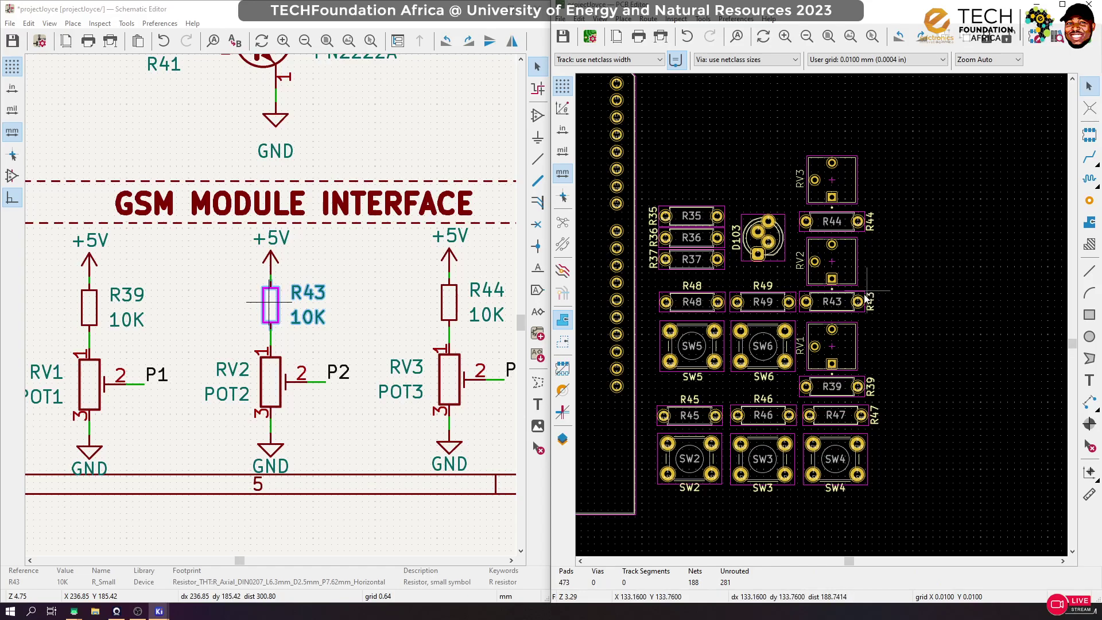
Locate header J2 from the schematic's Function Selector Interface and place it on the board above resistor R35, beside the A1 module
scroll(869, 296, "down", 1)
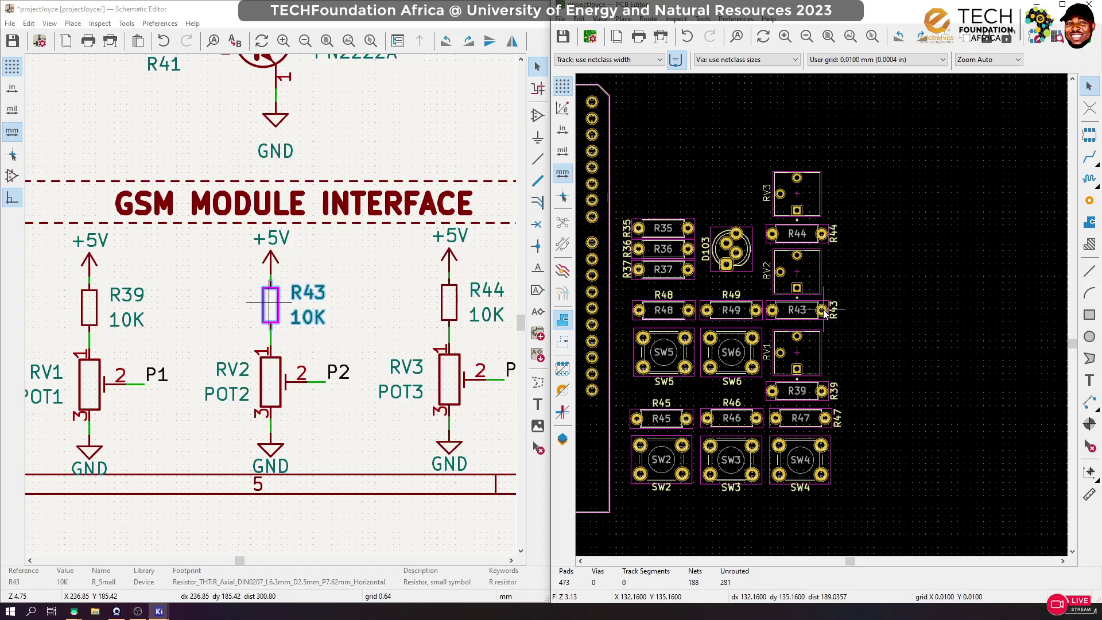
scroll(823, 314, "down", 8)
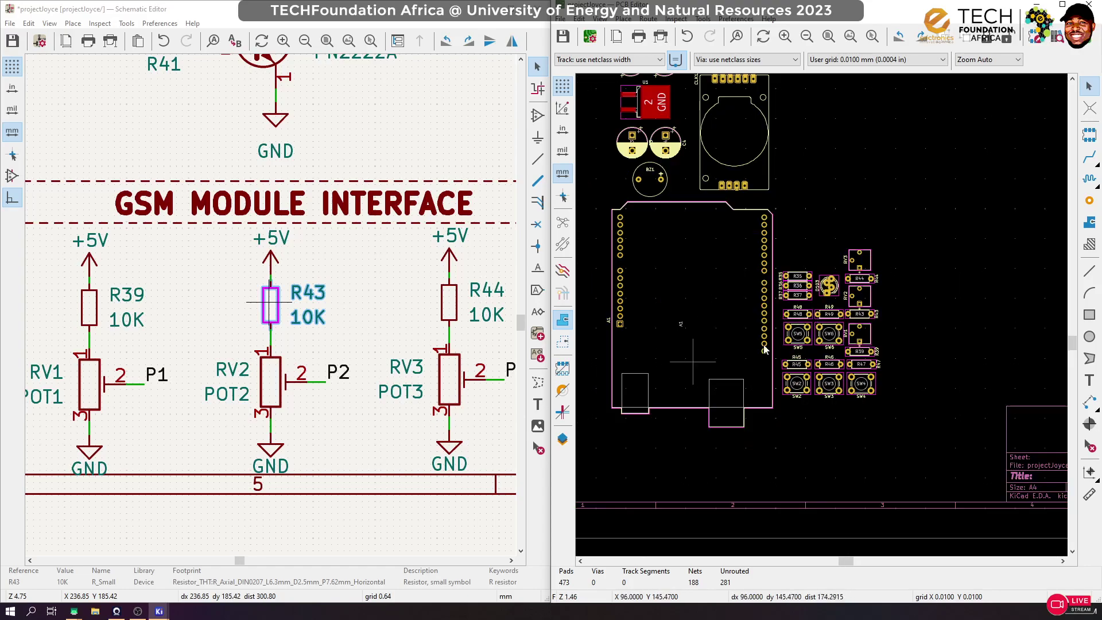
scroll(822, 320, "up", 5)
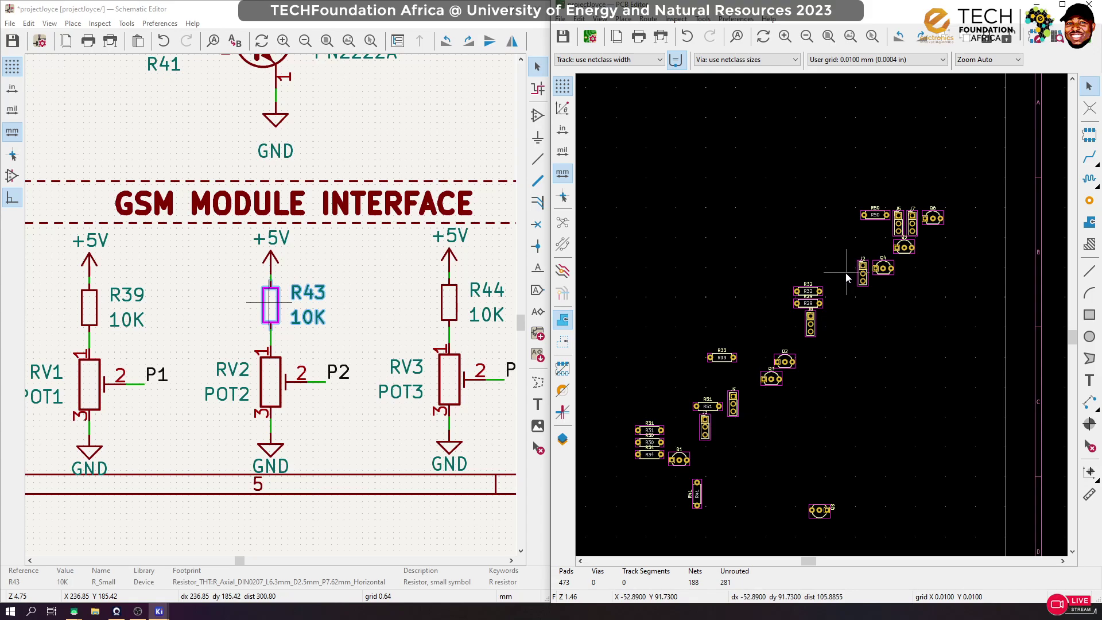
scroll(282, 321, "down", 10)
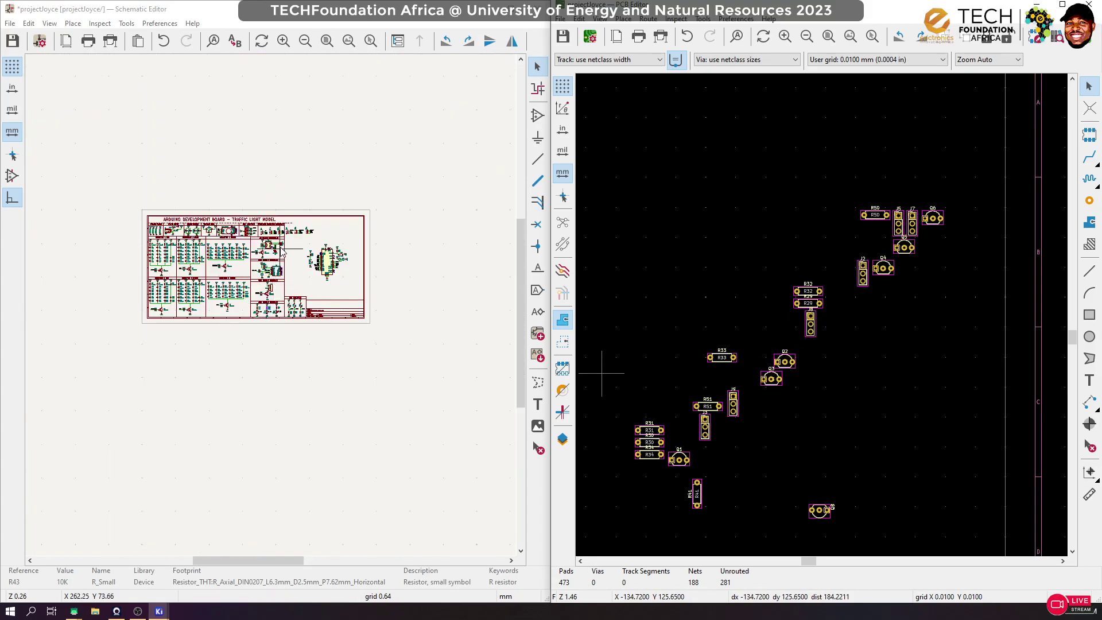
scroll(284, 311, "up", 5)
scroll(275, 310, "up", 3)
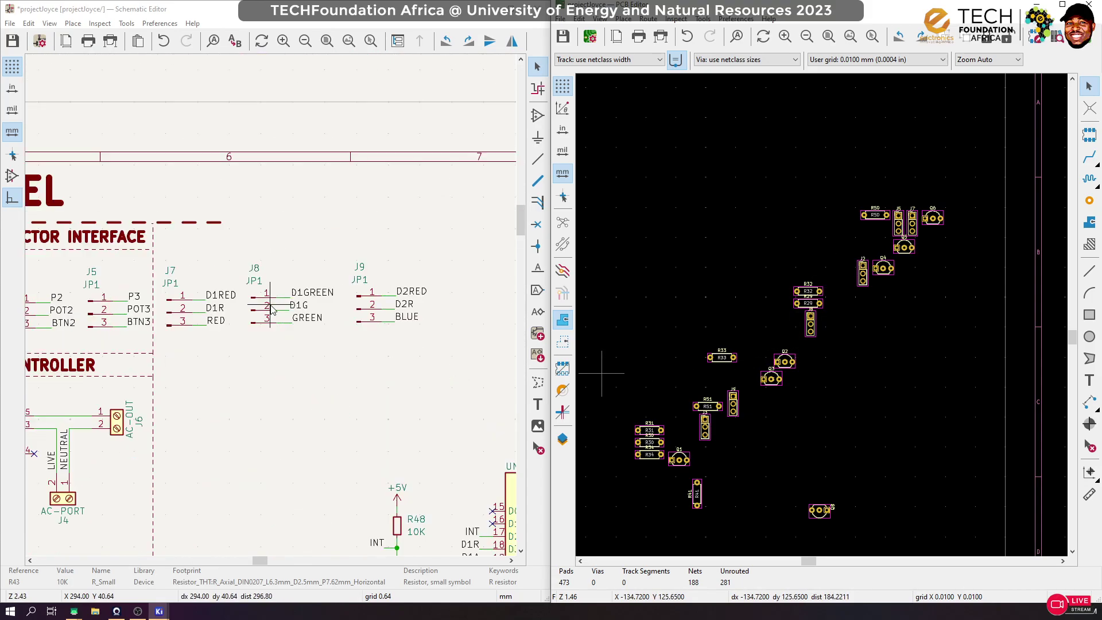
scroll(250, 326, "down", 5)
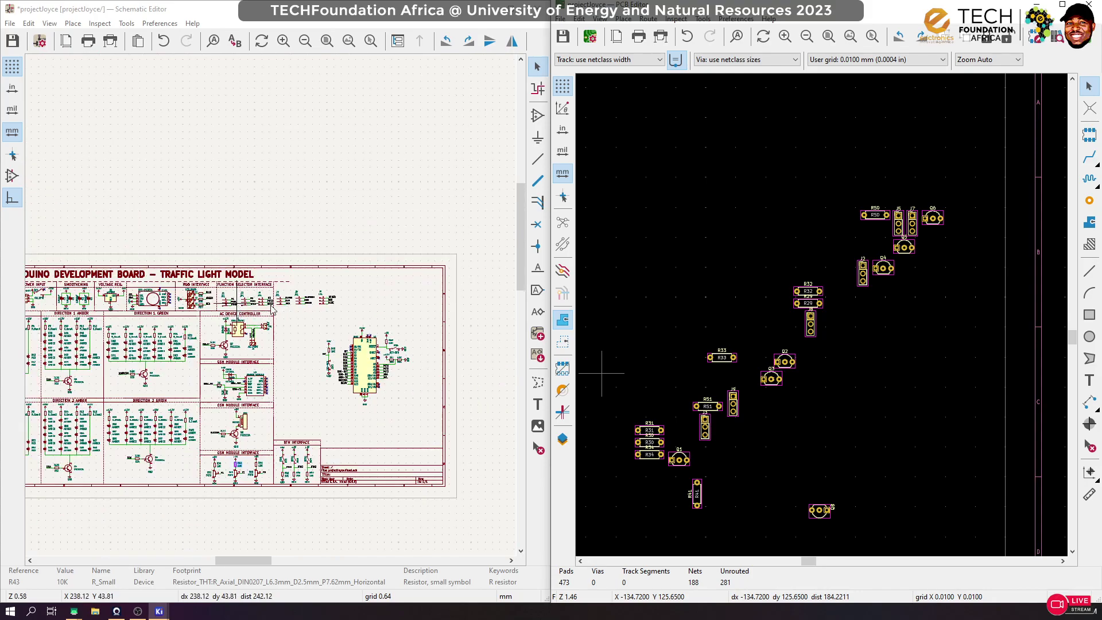
scroll(272, 309, "up", 5)
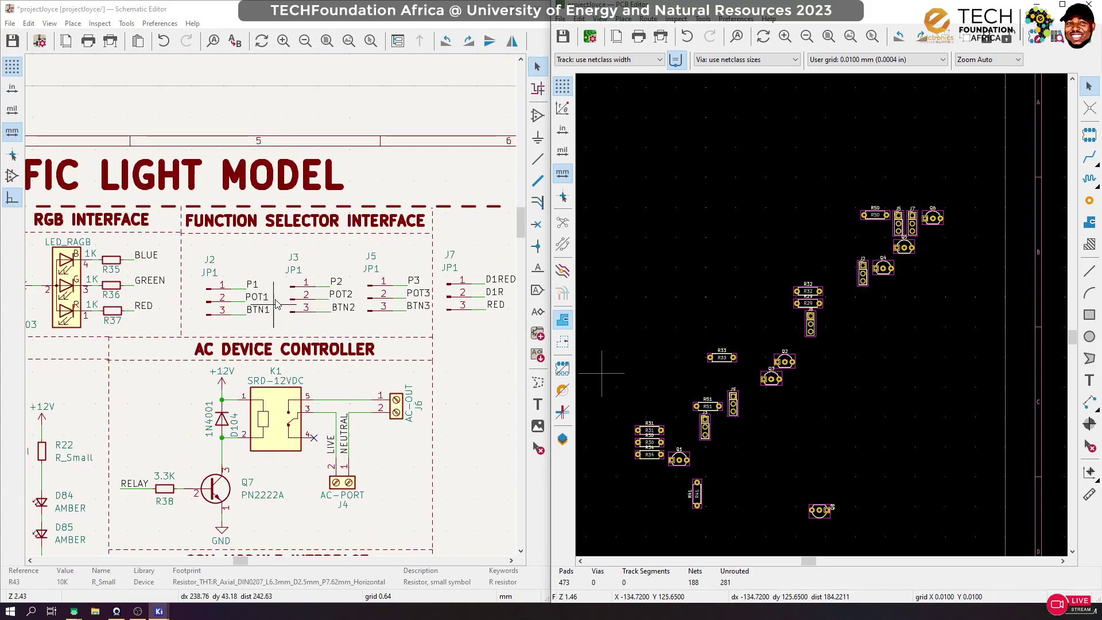
left_click(210, 303)
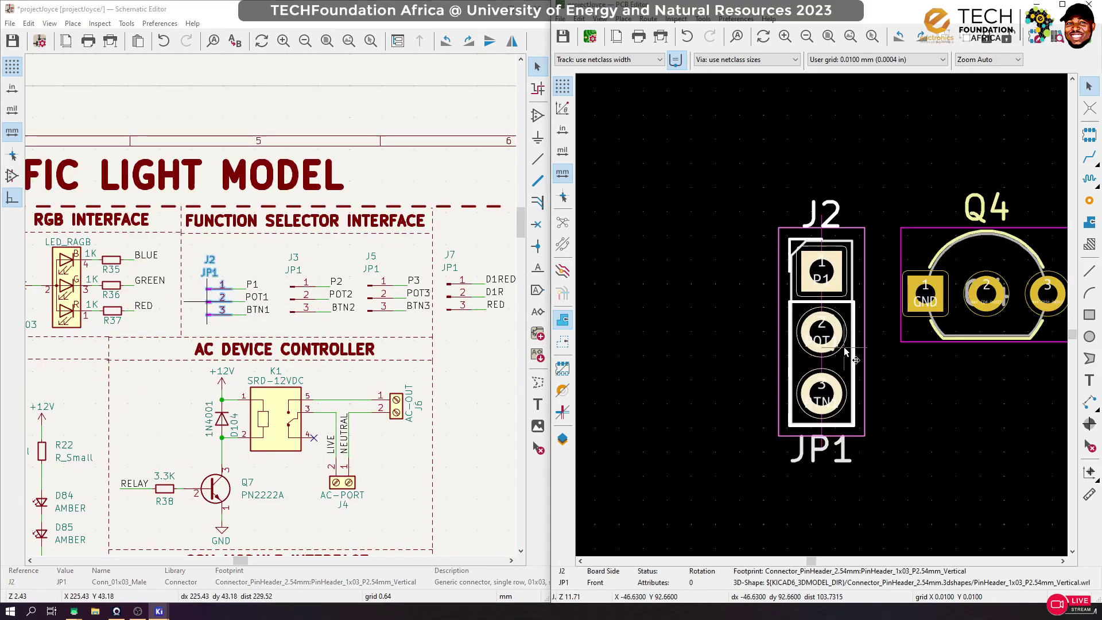
scroll(843, 346, "down", 10)
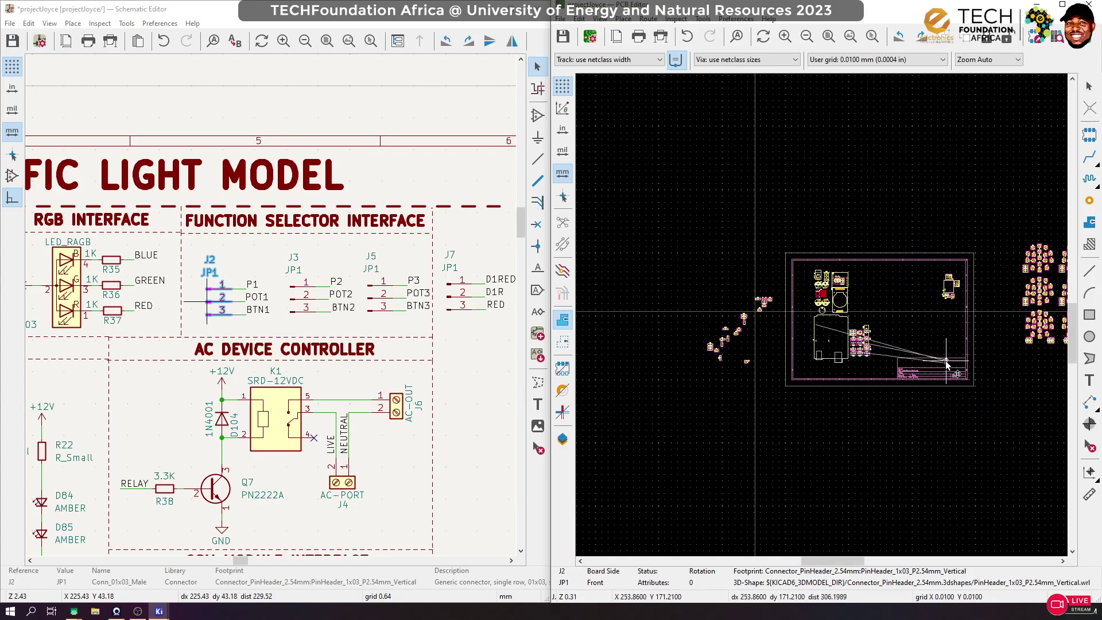
scroll(804, 247, "up", 3)
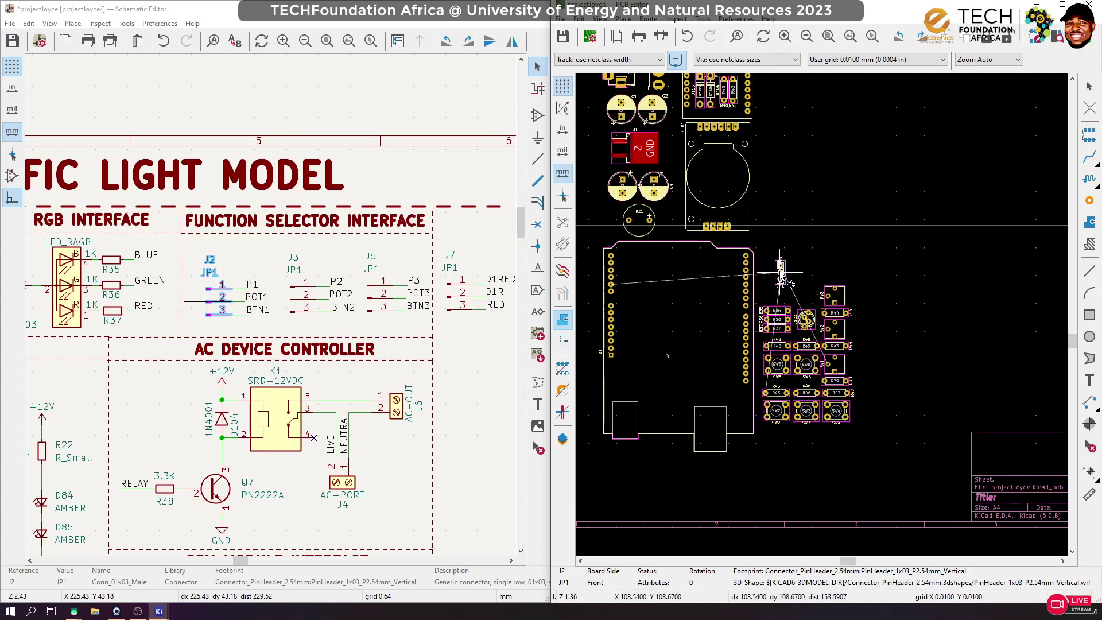
left_click(779, 275)
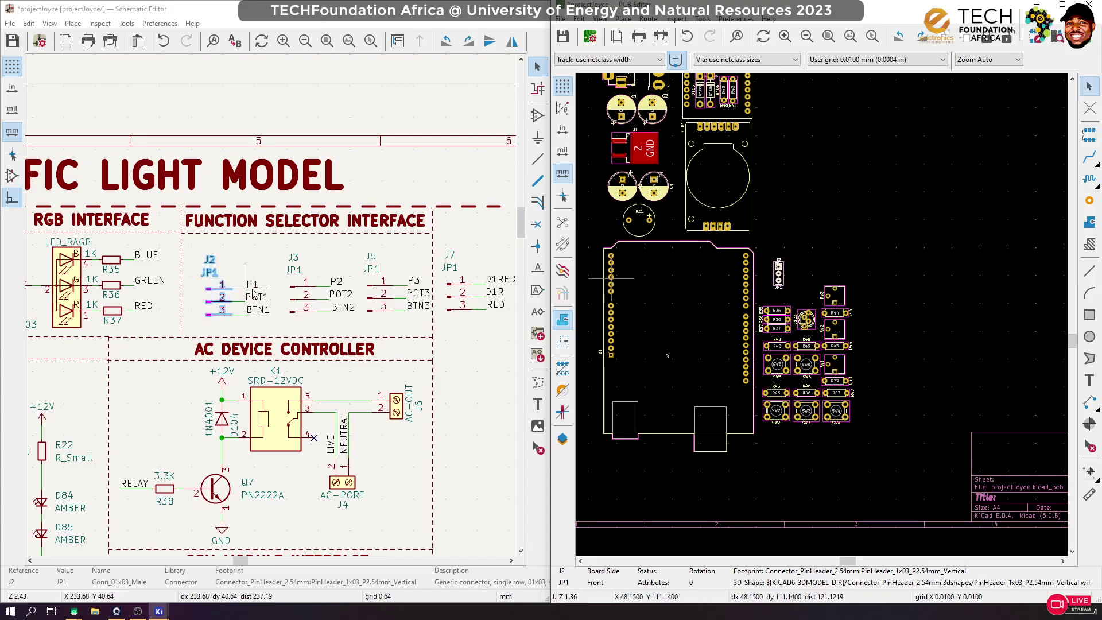
Locate header J3 from the schematic and place it directly to the right of J2, level with it
left_click(303, 301)
mouse_move(302, 304)
left_mouse_down()
mouse_move(416, 312)
mouse_move(491, 298)
mouse_move(491, 276)
mouse_move(290, 300)
left_mouse_up()
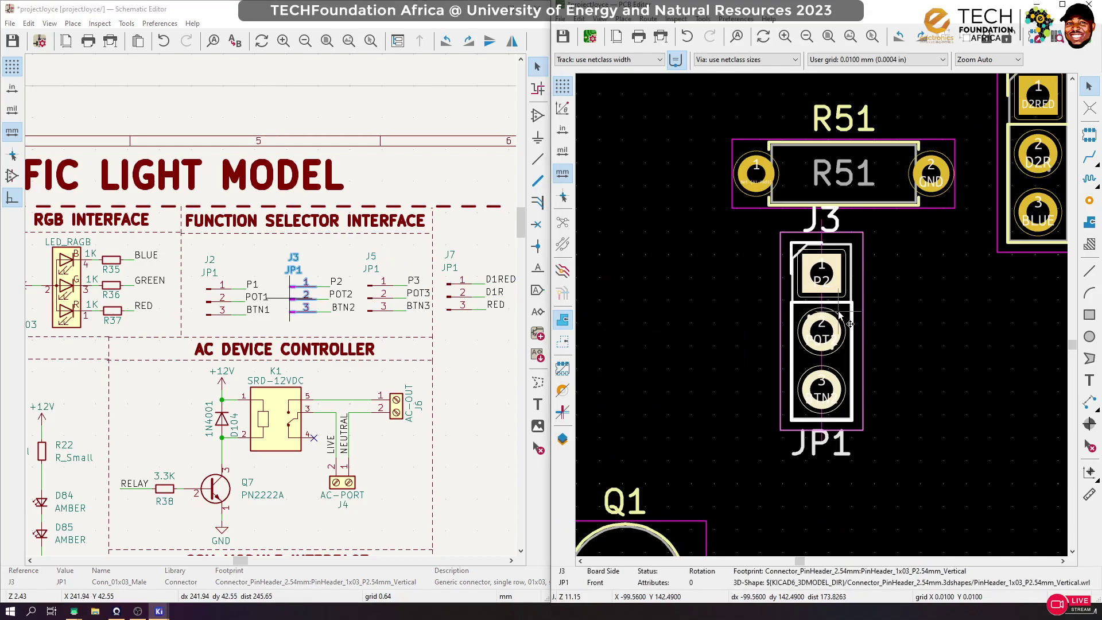
scroll(844, 315, "down", 12)
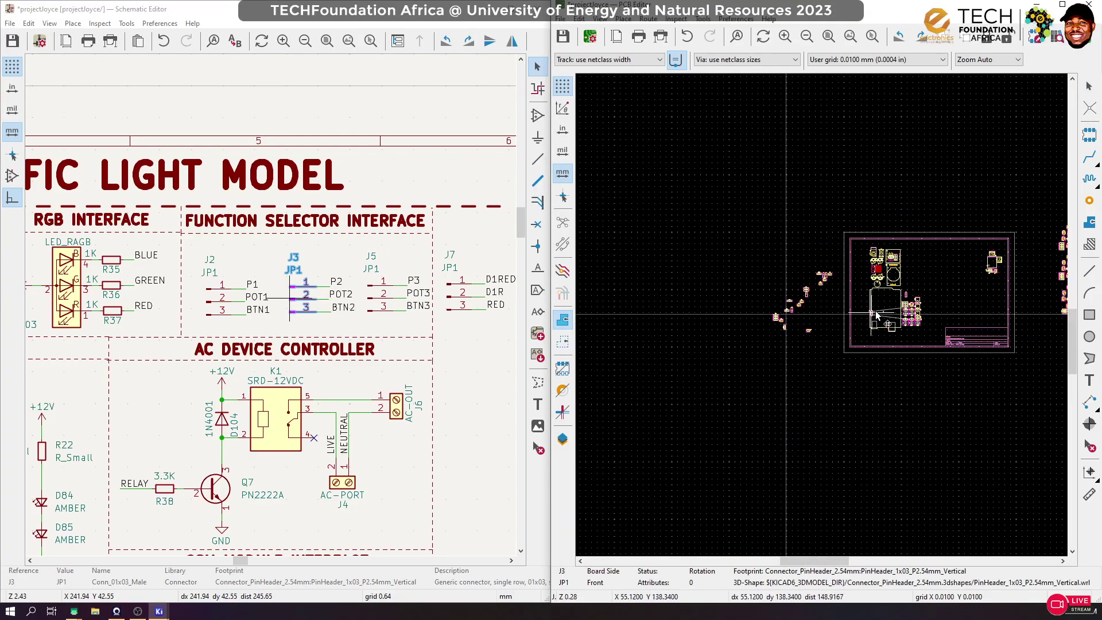
scroll(874, 315, "up", 12)
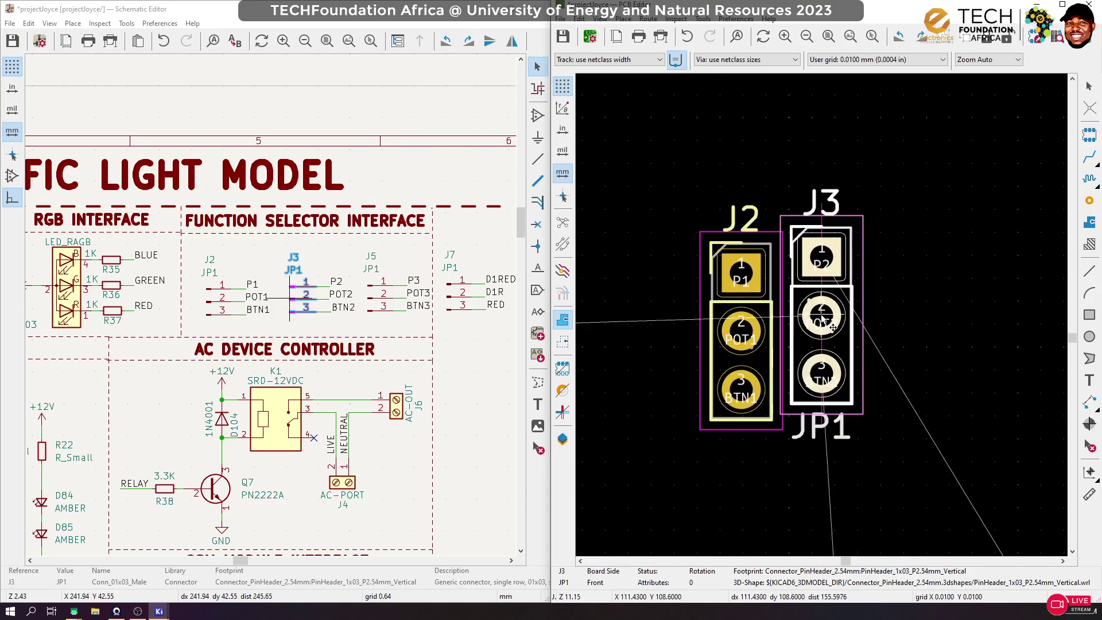
scroll(822, 318, "up", 3)
left_click_drag(830, 352, 831, 352)
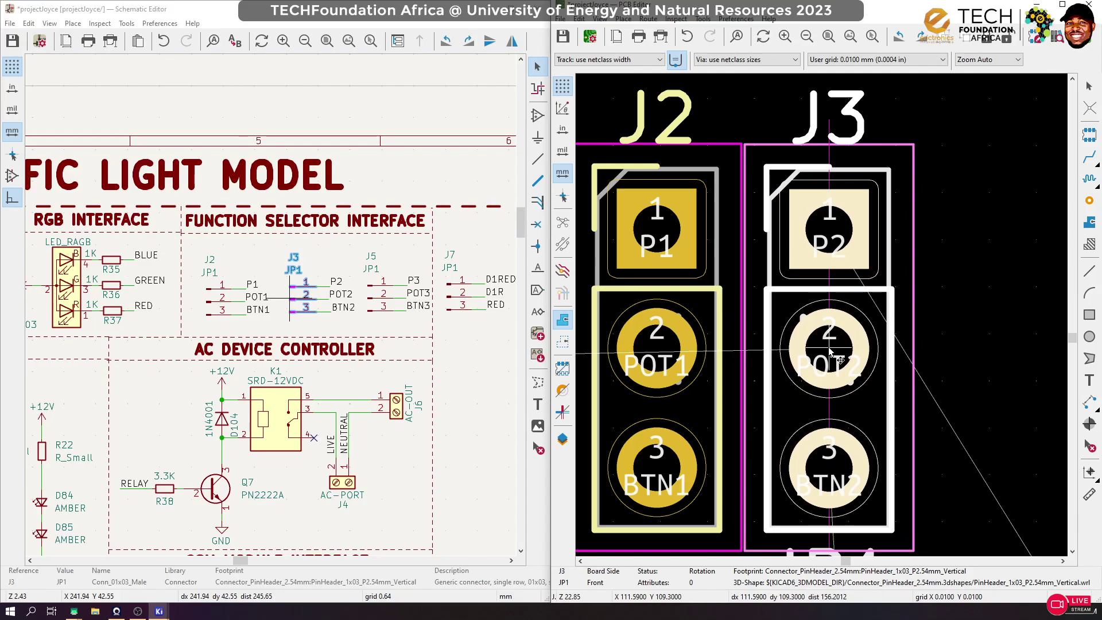
left_click(833, 352)
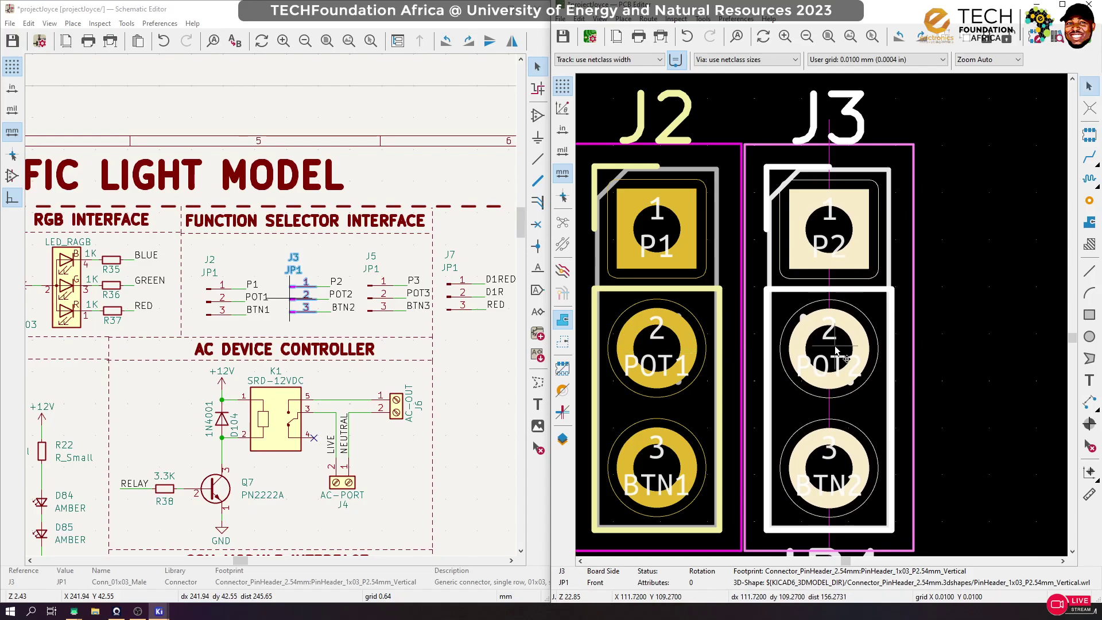
Rotate headers J2 and J3 together by 90 degrees and place them stacked above R35, beside the A1 module
scroll(823, 317, "down", 3)
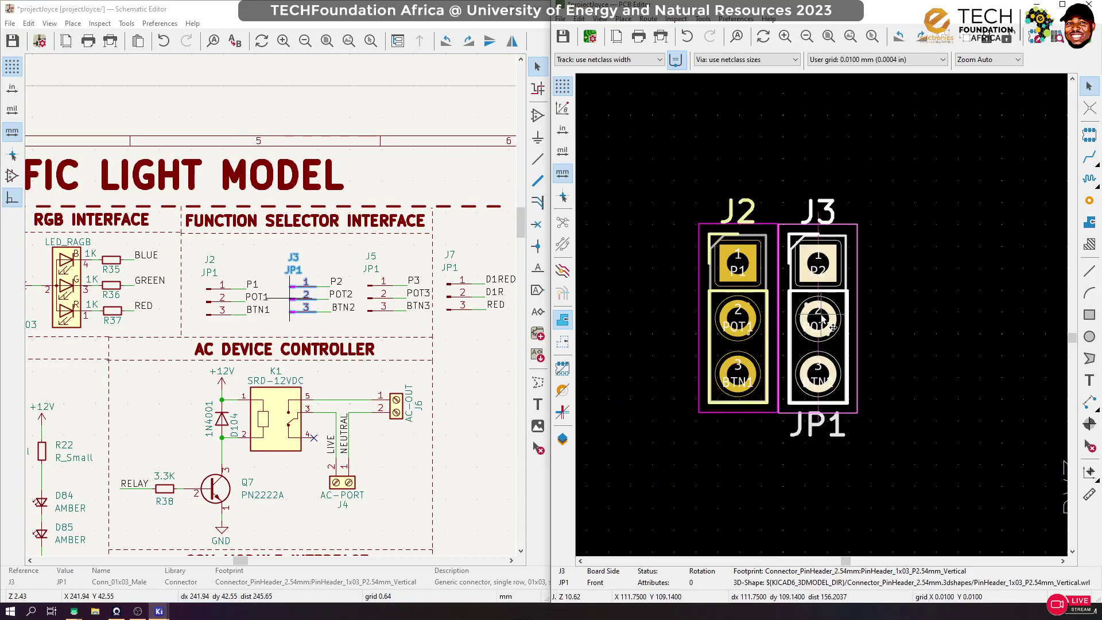
scroll(823, 319, "down", 3)
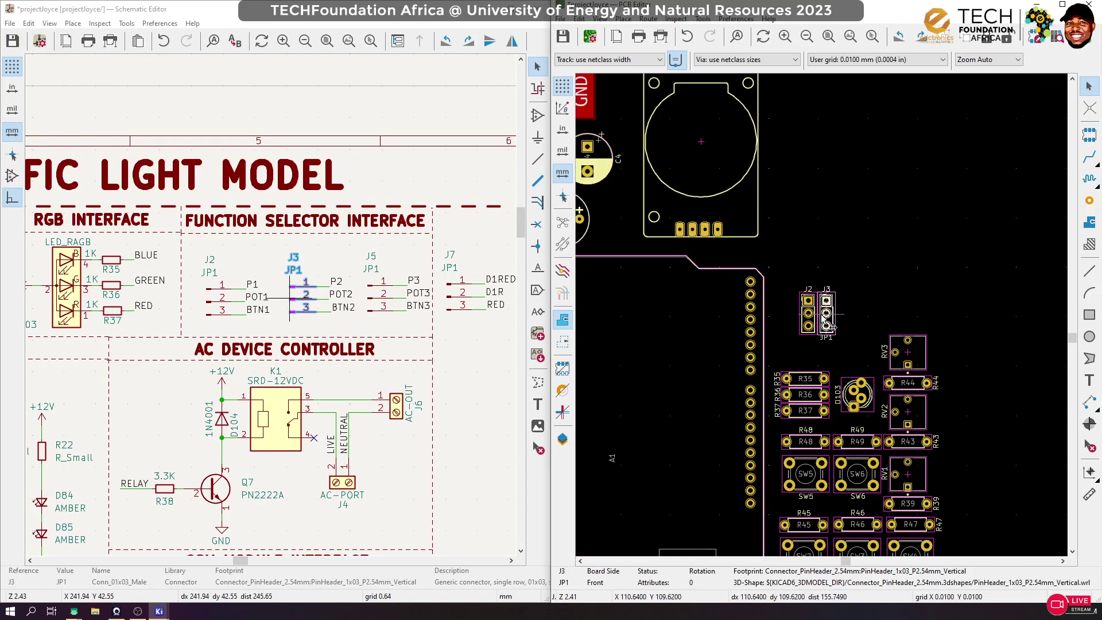
scroll(822, 319, "up", 3)
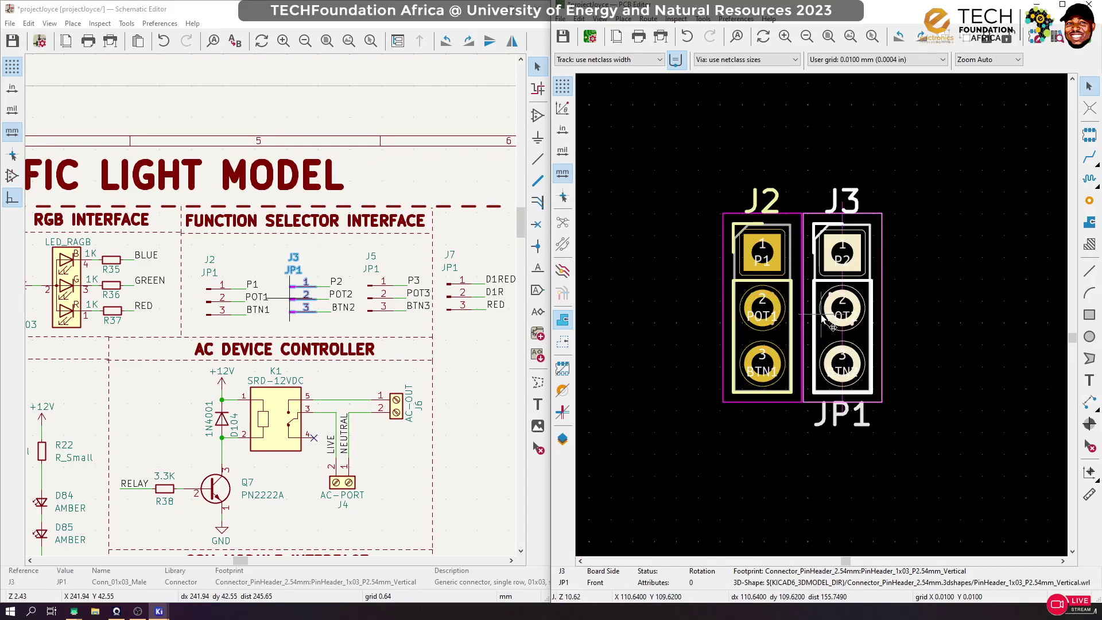
left_click_drag(915, 185, 709, 424)
key("m")
key("r")
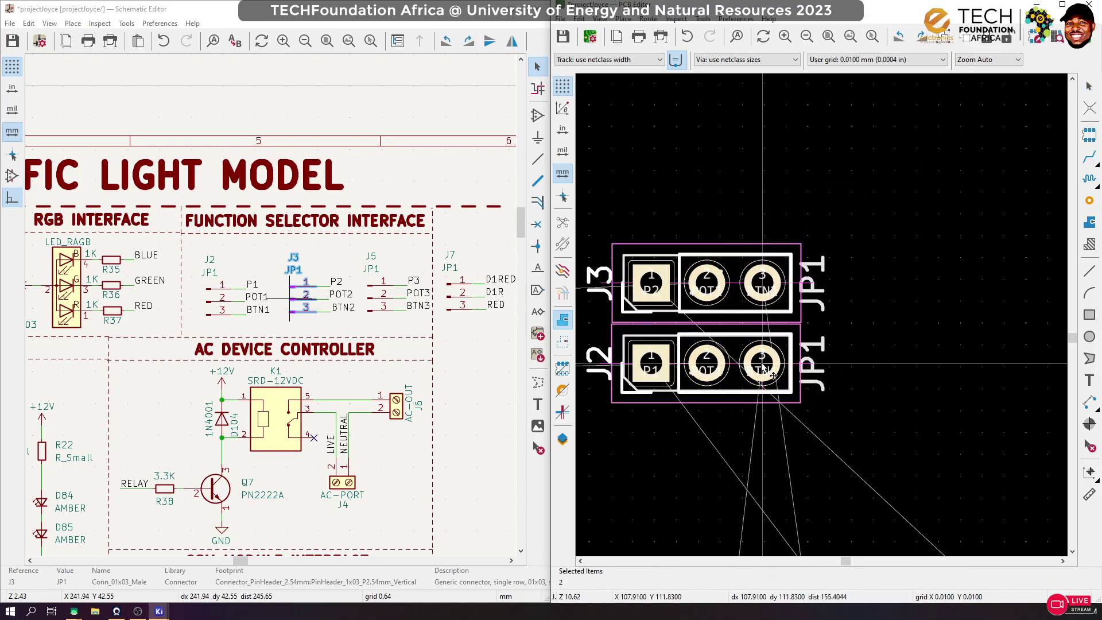
scroll(826, 313, "down", 6)
scroll(826, 313, "up", 6)
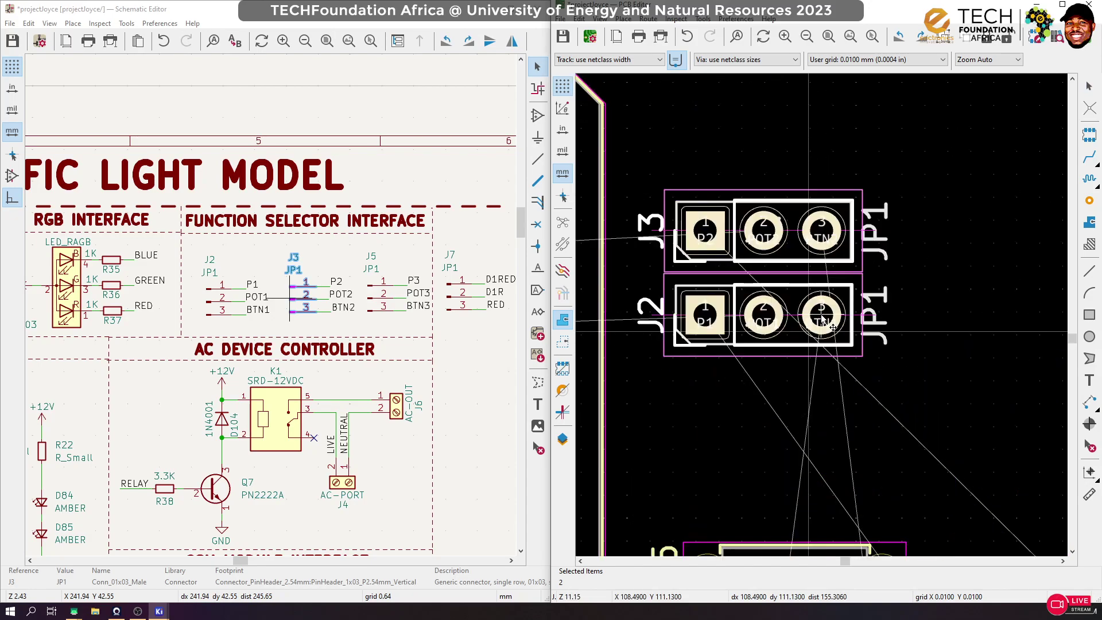
left_click(834, 328)
Move header J3 slightly up to leave a gap above J2, keeping their pins vertically in line
left_click(778, 261)
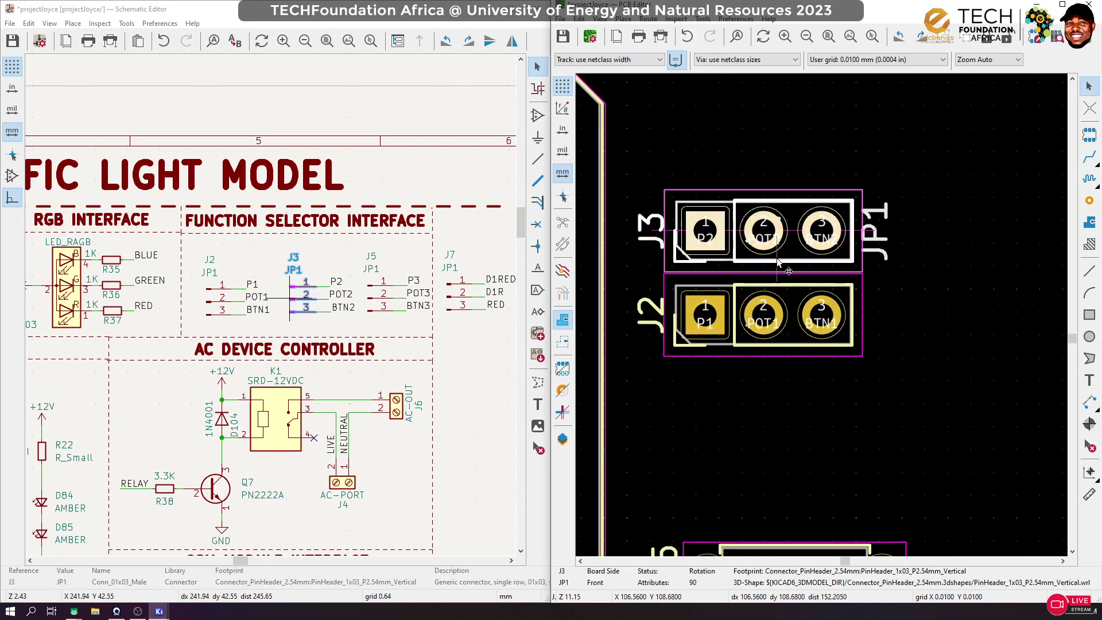
key("m")
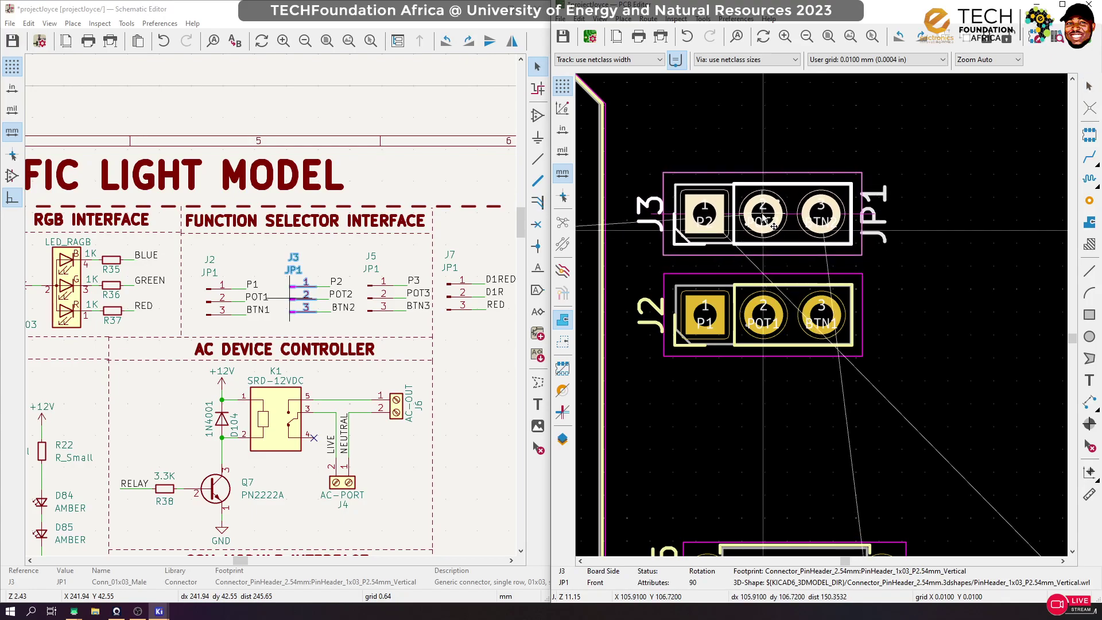
left_click(764, 216)
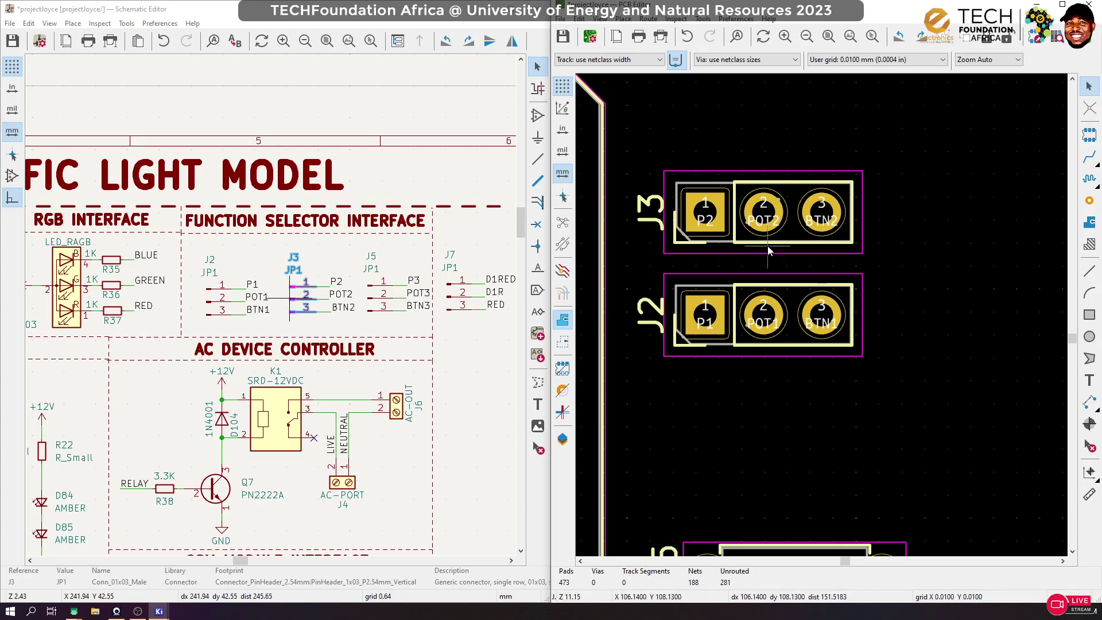
Locate header J5 from the schematic, rotate it by 90 degrees and place it below J2, in line with its pins
scroll(827, 276, "down", 3)
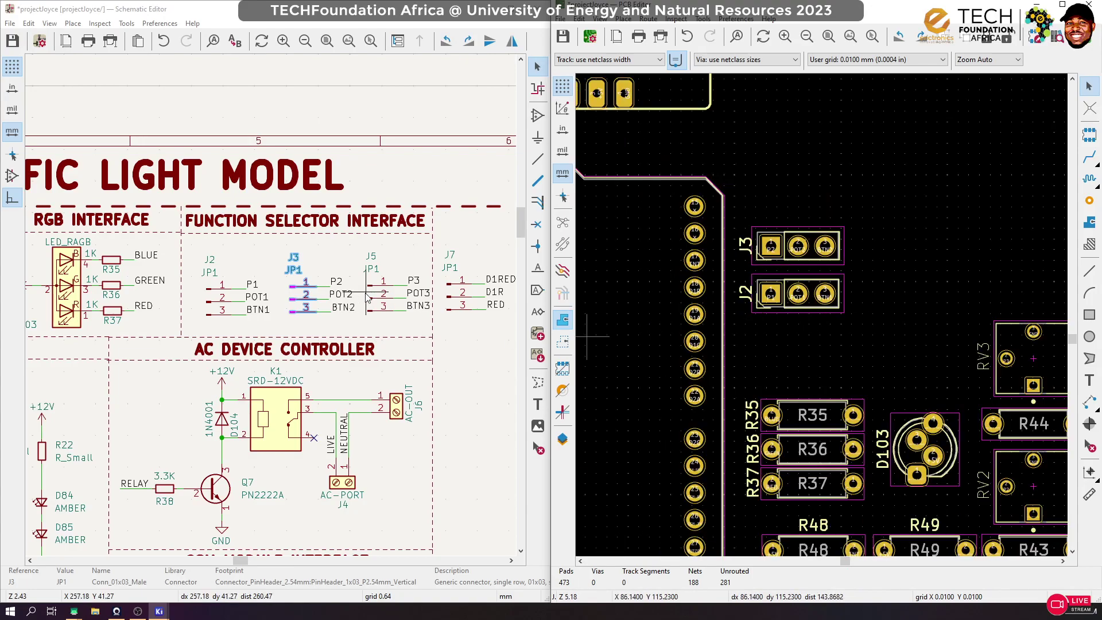
left_click(369, 295)
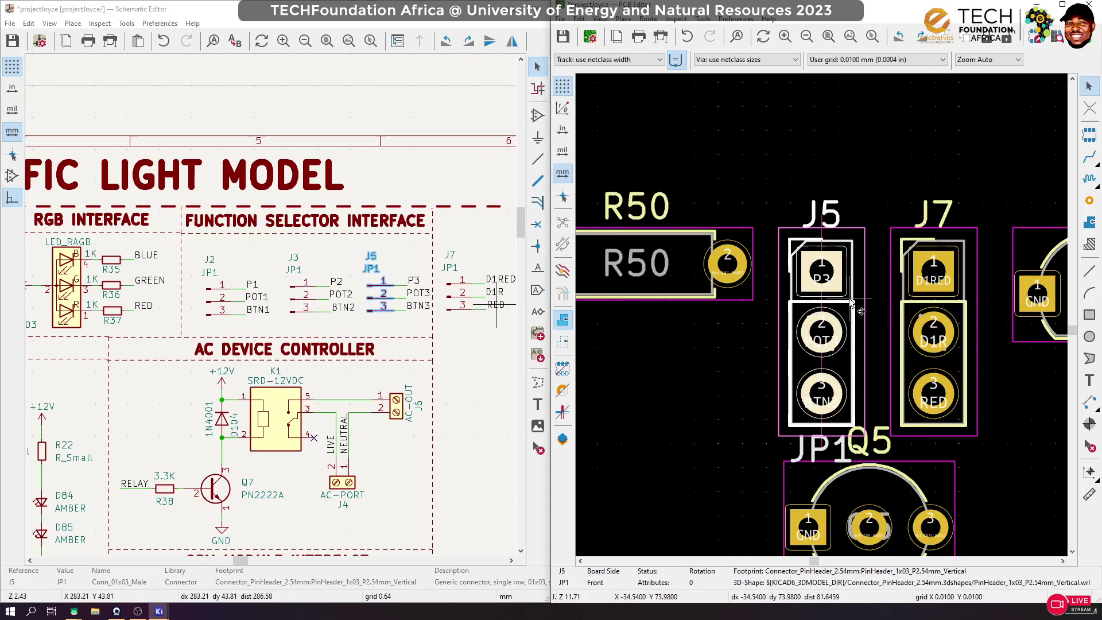
key("m")
scroll(830, 352, "down", 5)
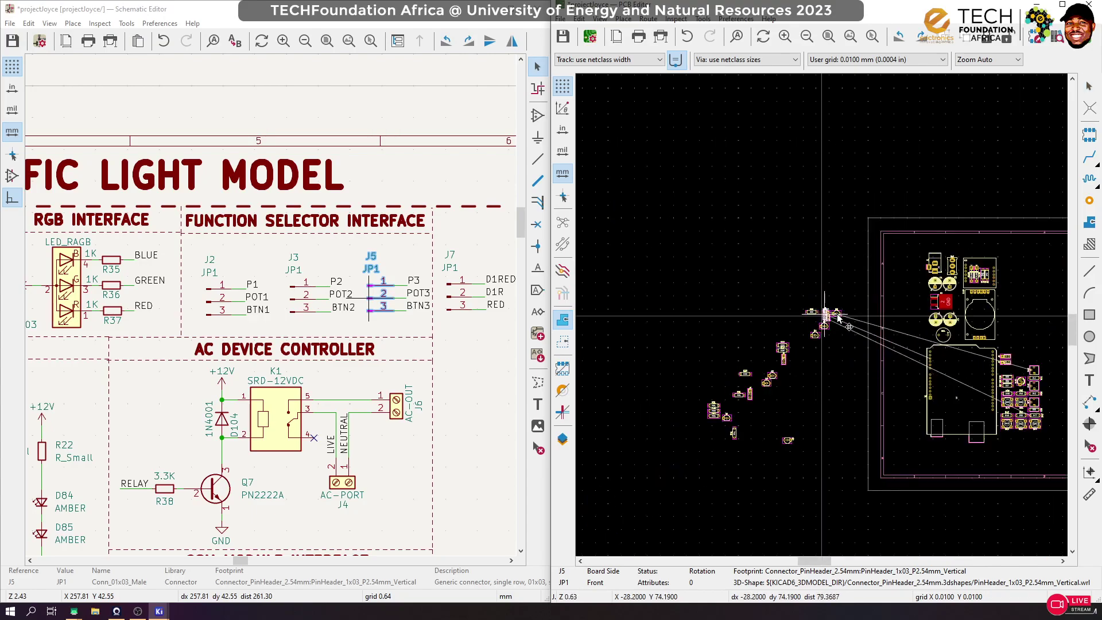
scroll(826, 325, "up", 3)
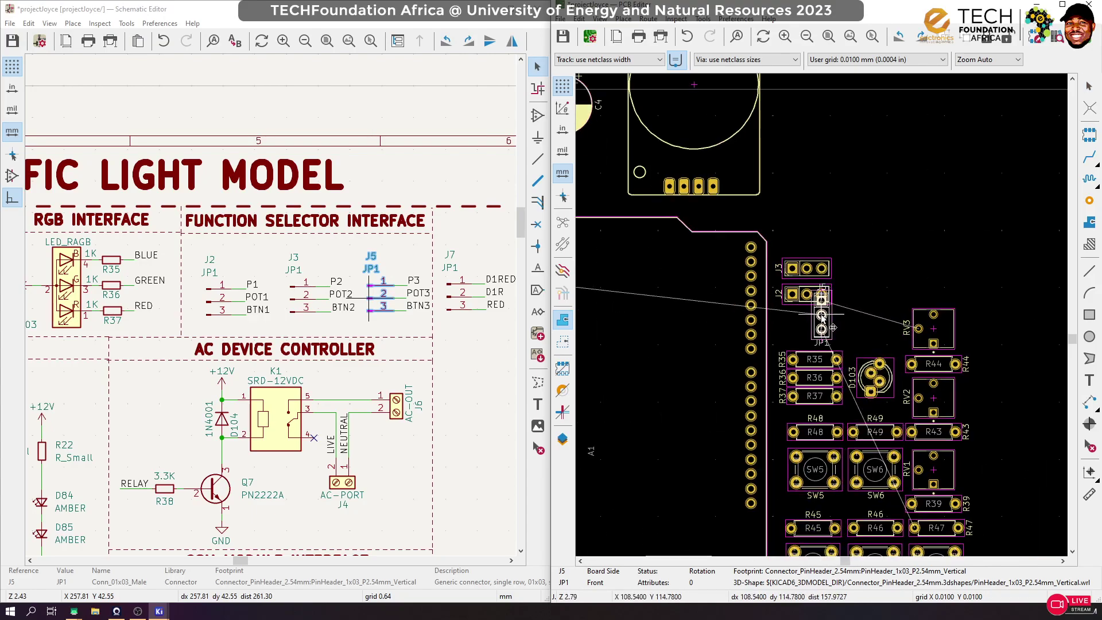
scroll(830, 326, "up", 3)
key("r")
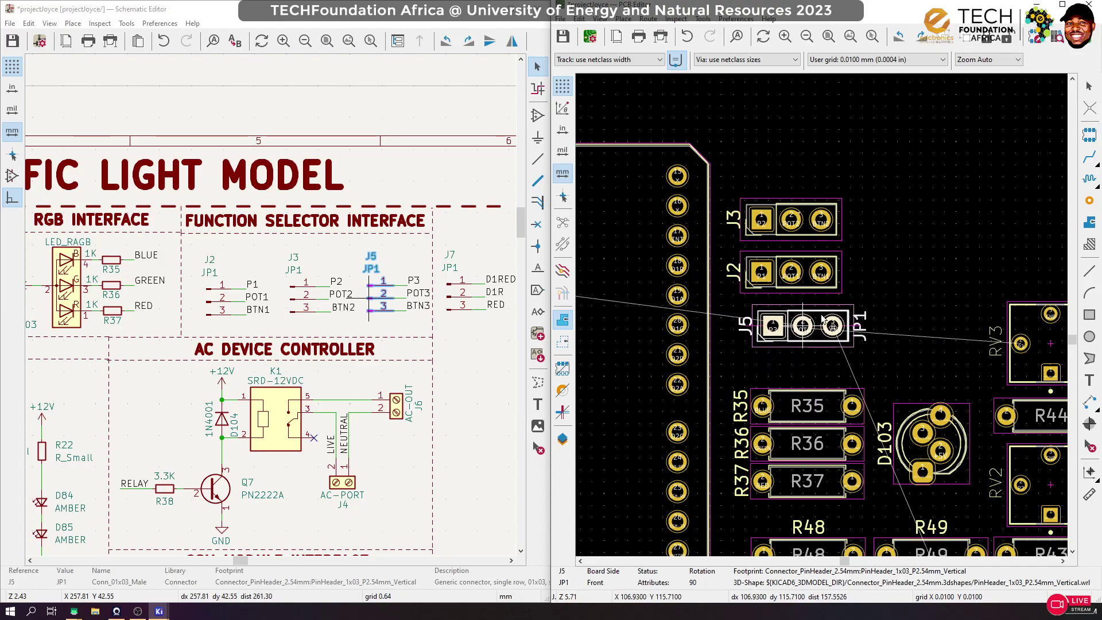
scroll(794, 361, "up", 3)
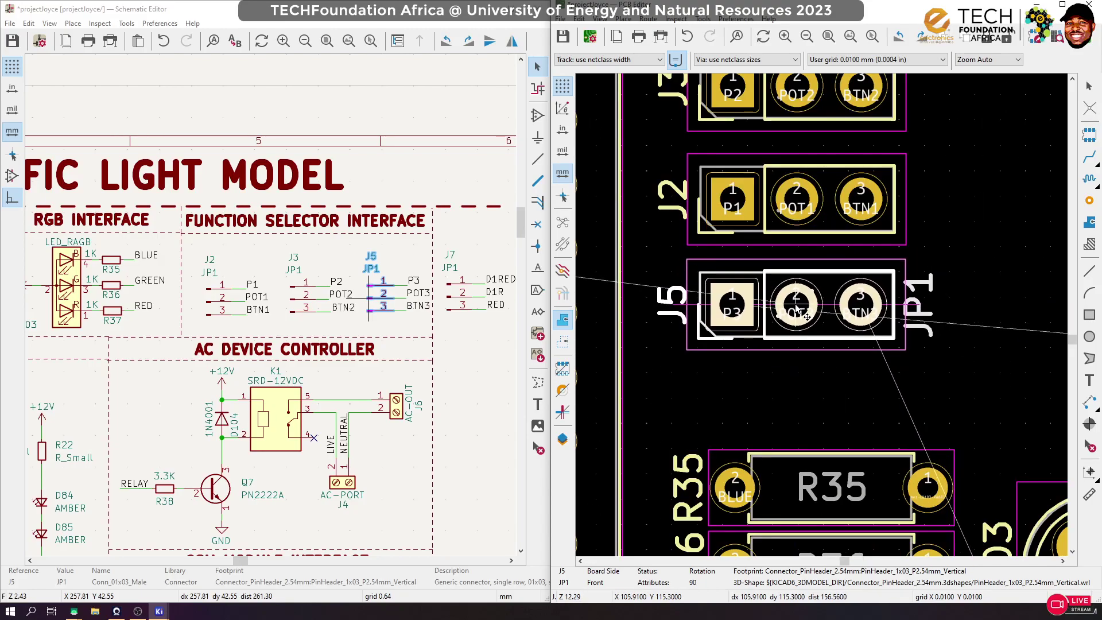
left_click(797, 314)
scroll(804, 259, "down", 1)
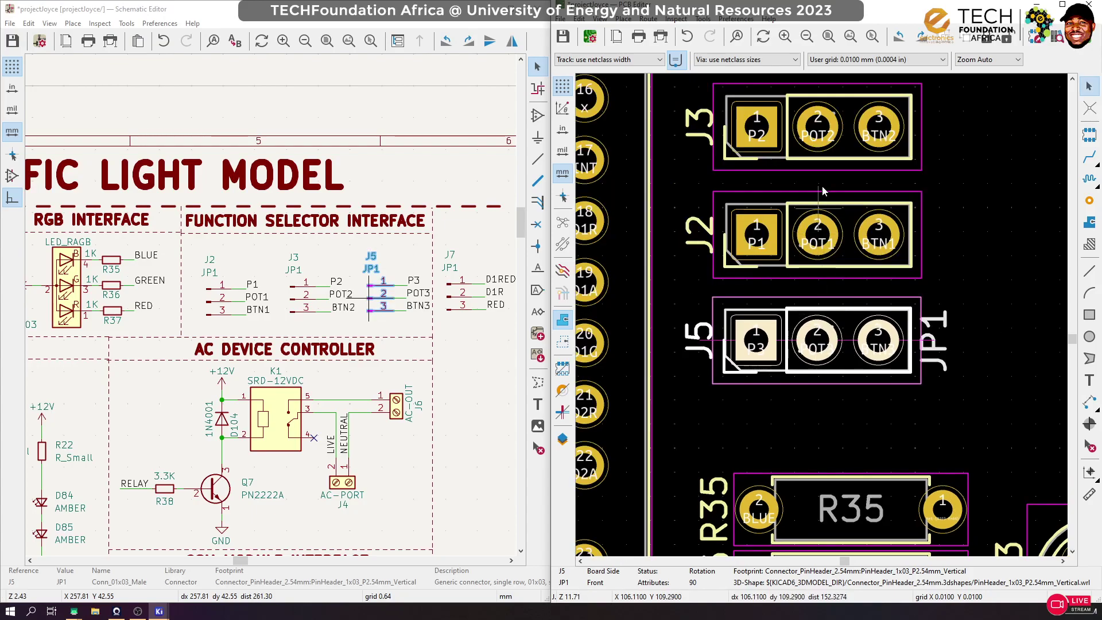
Reorder the header stack so J2 sits at the top, J3 in the middle and J5 at the bottom, pins vertically in line
left_click(827, 164)
left_click_drag(827, 164, 960, 197)
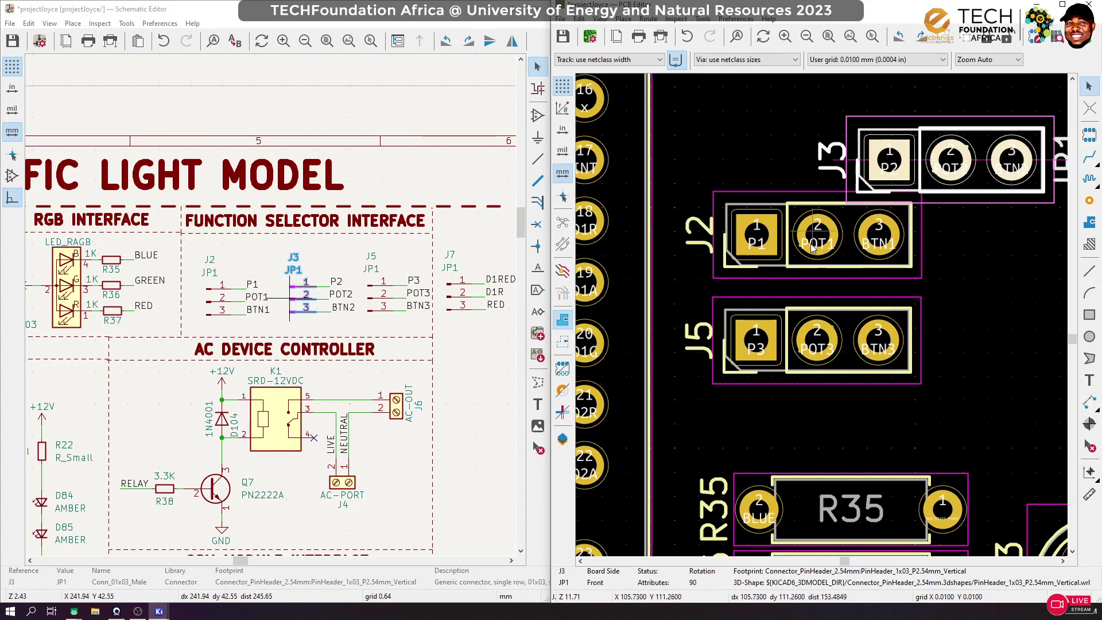
left_click_drag(818, 237, 808, 117)
left_click_drag(890, 164, 757, 253)
left_click_drag(805, 116, 816, 160)
left_click_drag(815, 332, 817, 345)
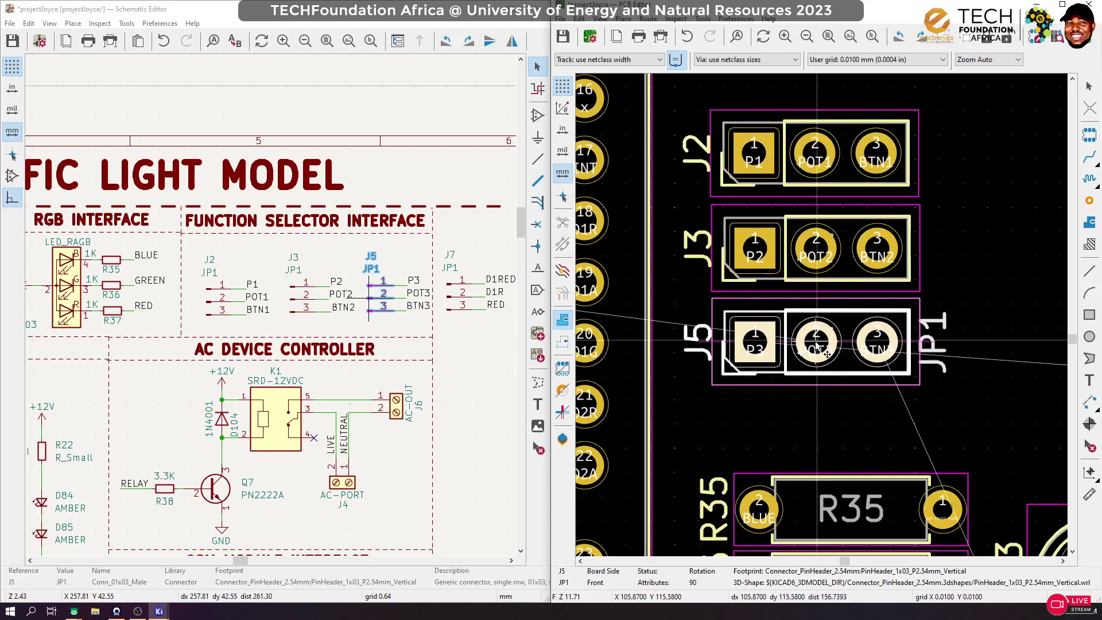
Align headers J2, J3 and J5 to their horizontal center and distribute them vertically
scroll(817, 345, "down", 3)
left_click_drag(907, 182, 778, 344)
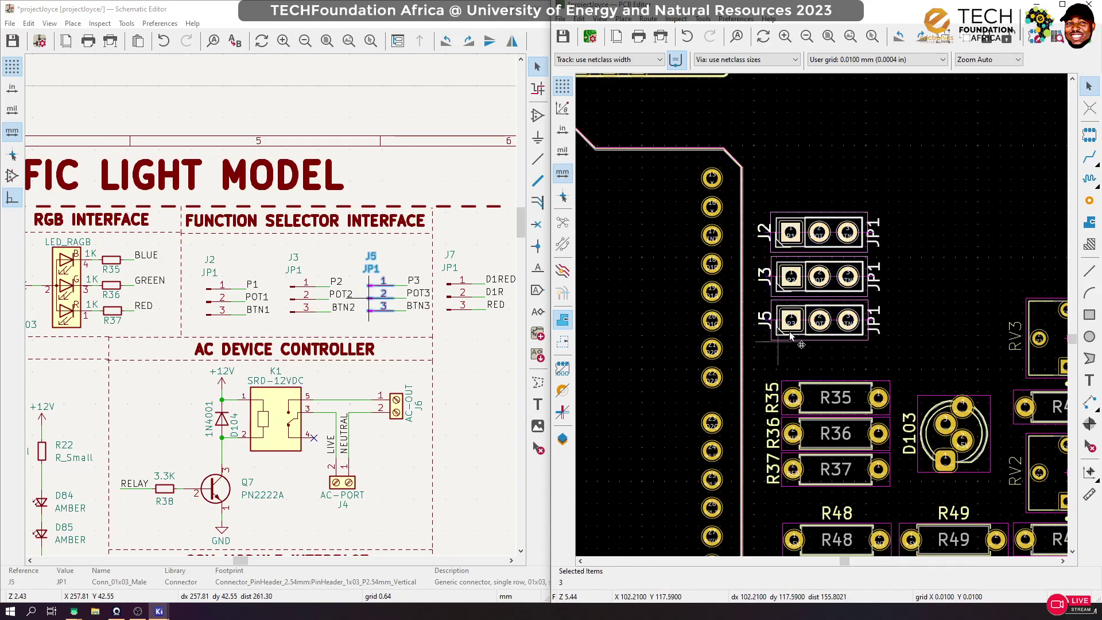
right_click(830, 279)
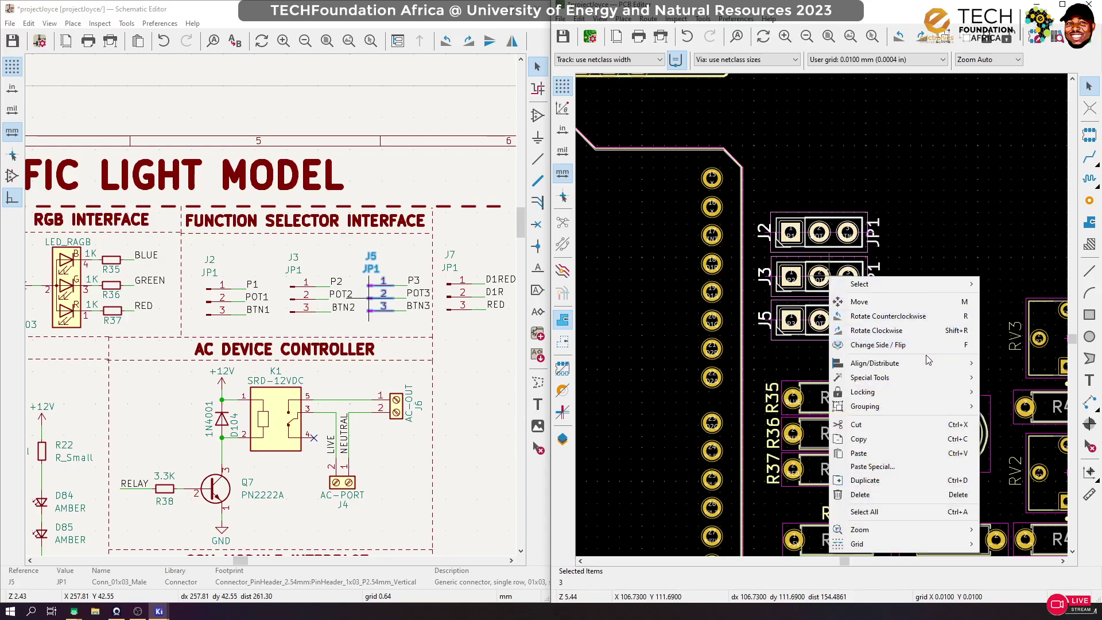
mouse_move(930, 363)
left_click(1016, 377)
right_click(822, 273)
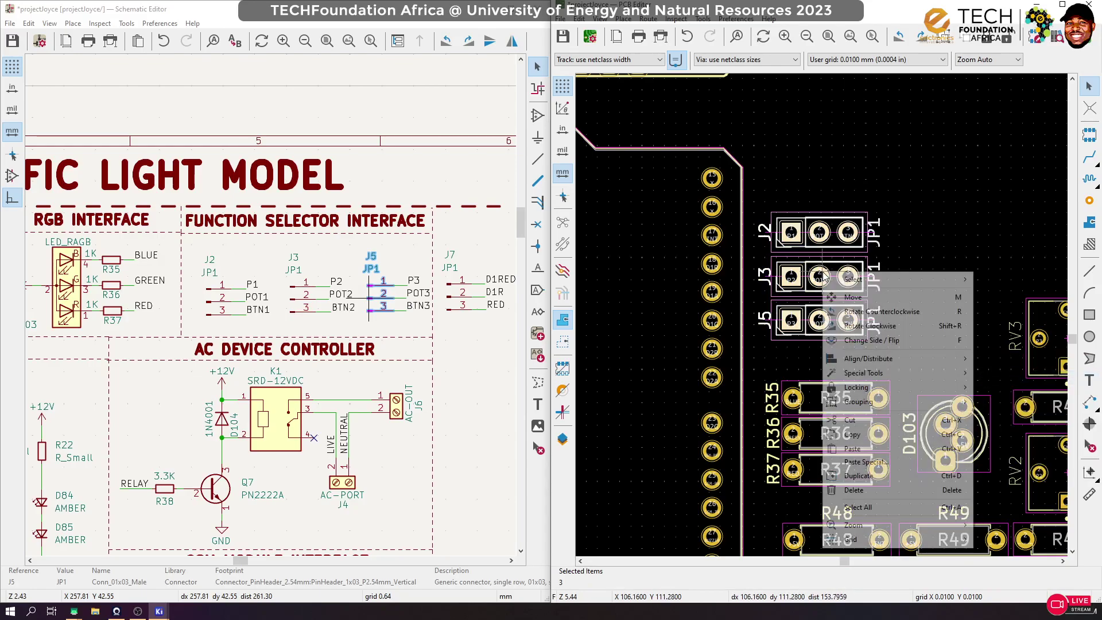
mouse_move(930, 359)
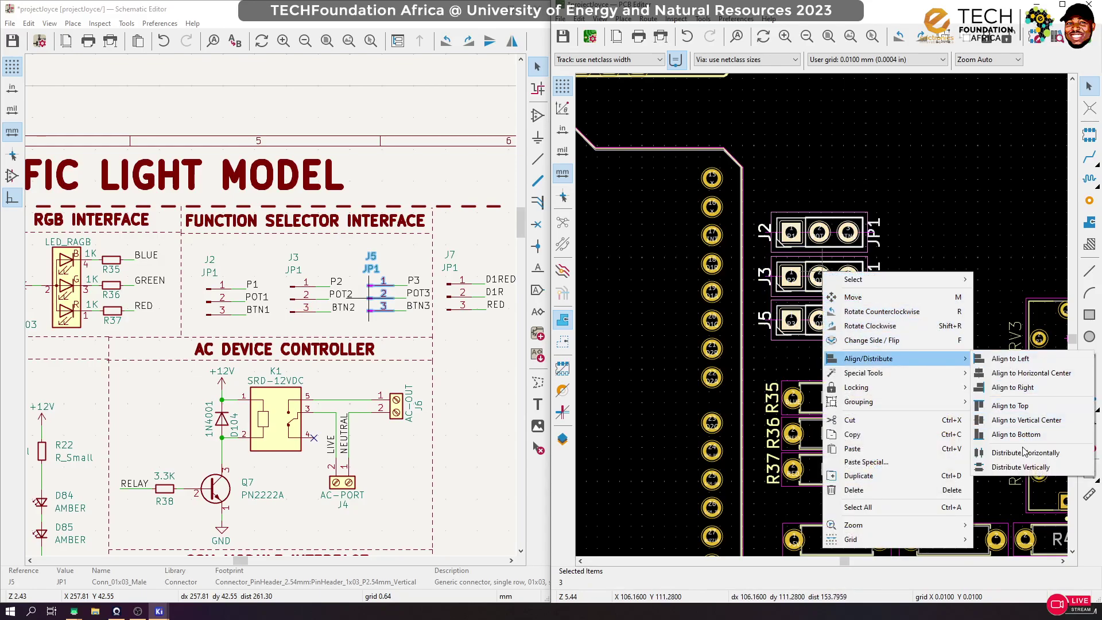
left_click(1013, 467)
Group headers J2, J3 and J5 so they are treated as a single item
right_click(827, 283)
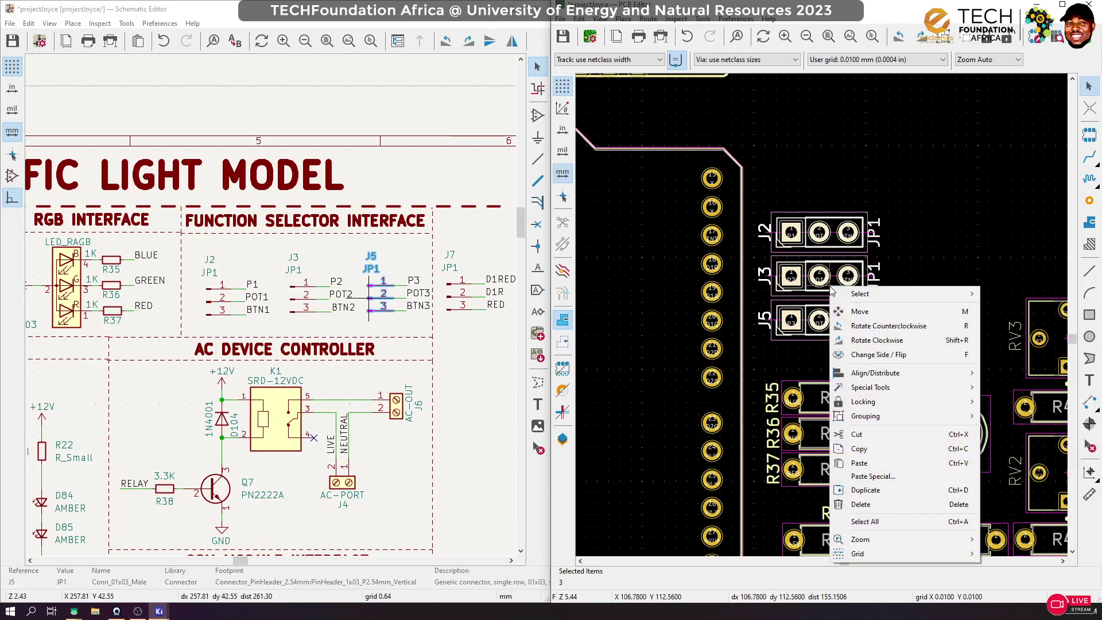
left_click(932, 43)
left_click(932, 43)
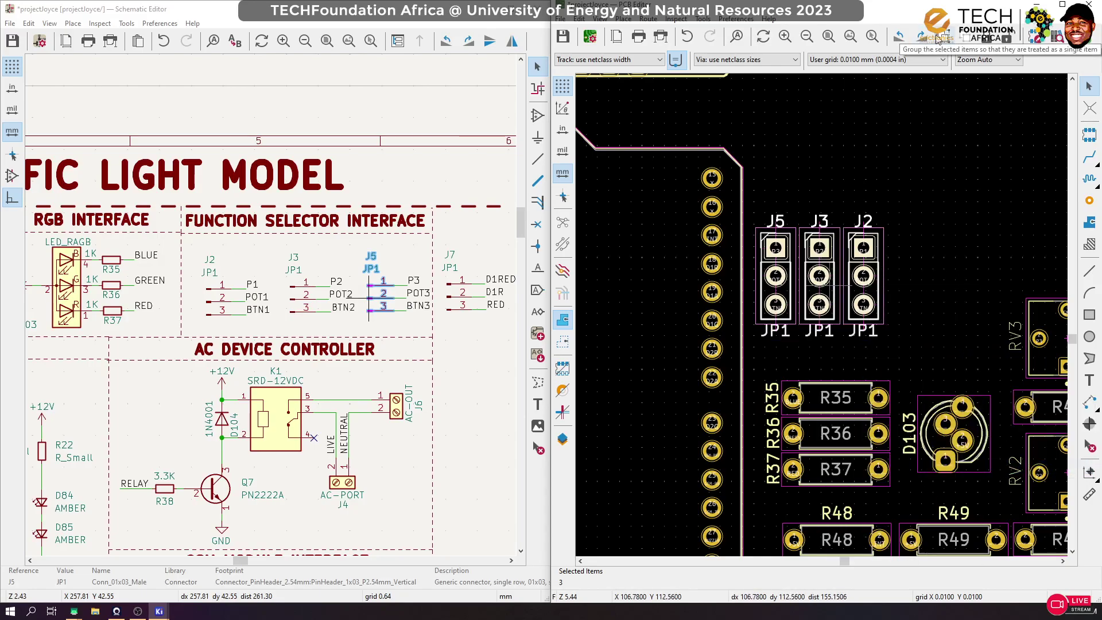
left_click(900, 39)
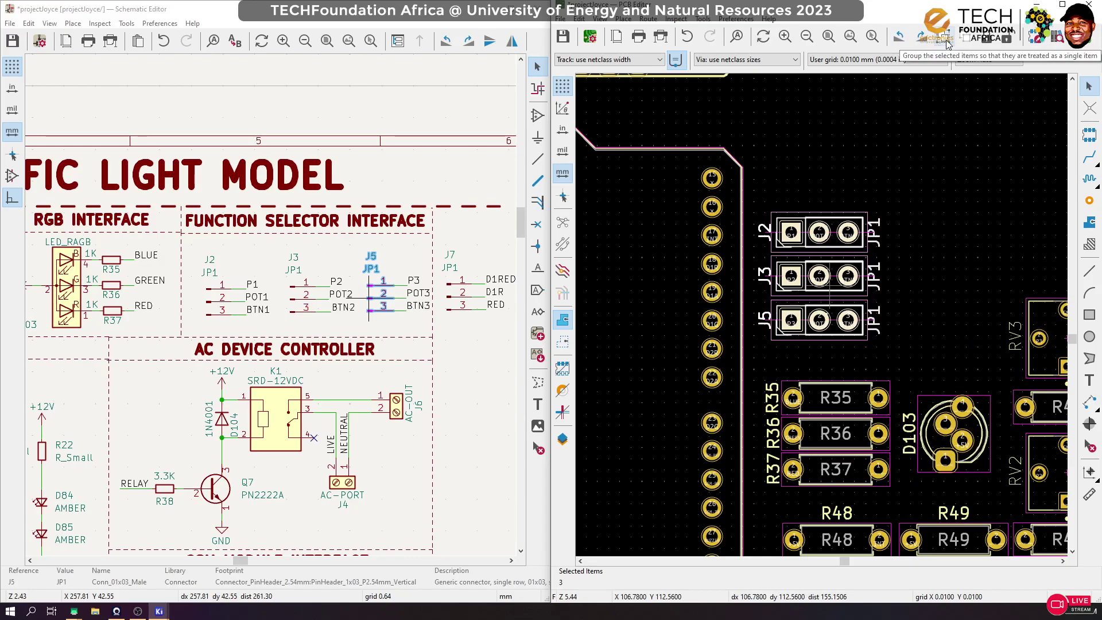
left_click(947, 41)
left_click(944, 254)
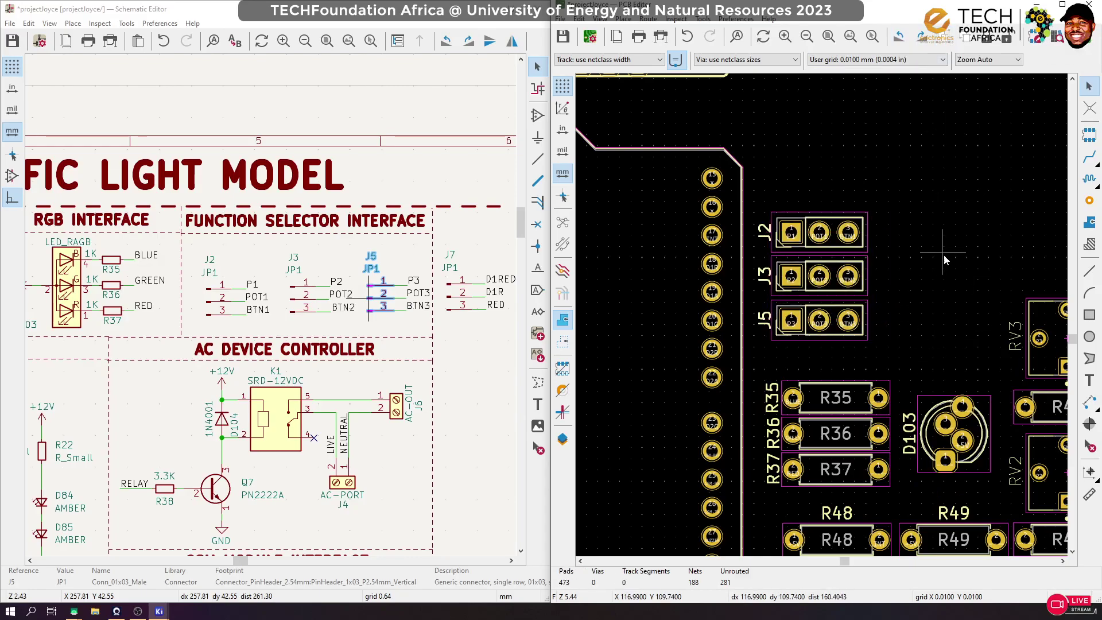
scroll(910, 267, "down", 2)
scroll(823, 312, "down", 1)
left_click(803, 248)
scroll(873, 325, "down", 1)
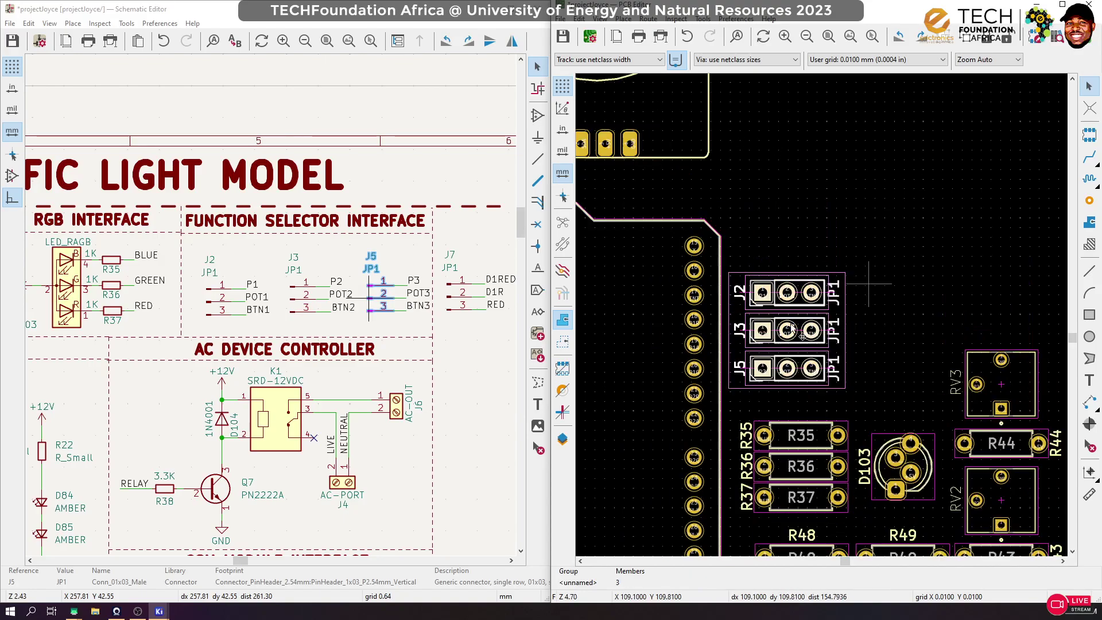
Locate header J7 from the schematic, rotate it to -90 degrees and place it to the right of J2, level with it
scroll(481, 392, "down", 1)
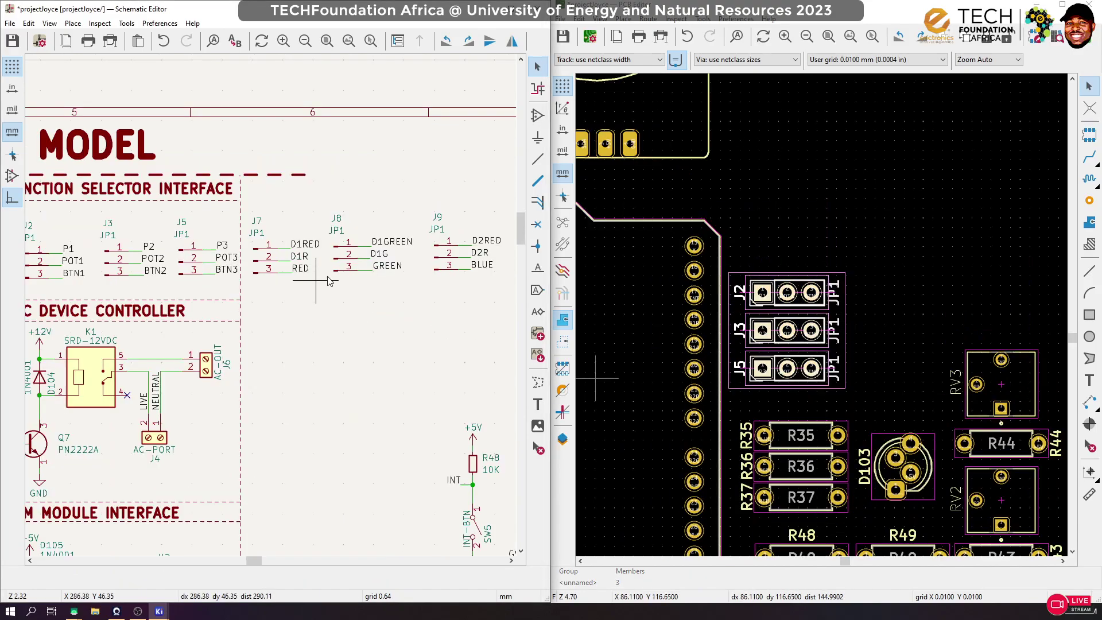
left_click(276, 264)
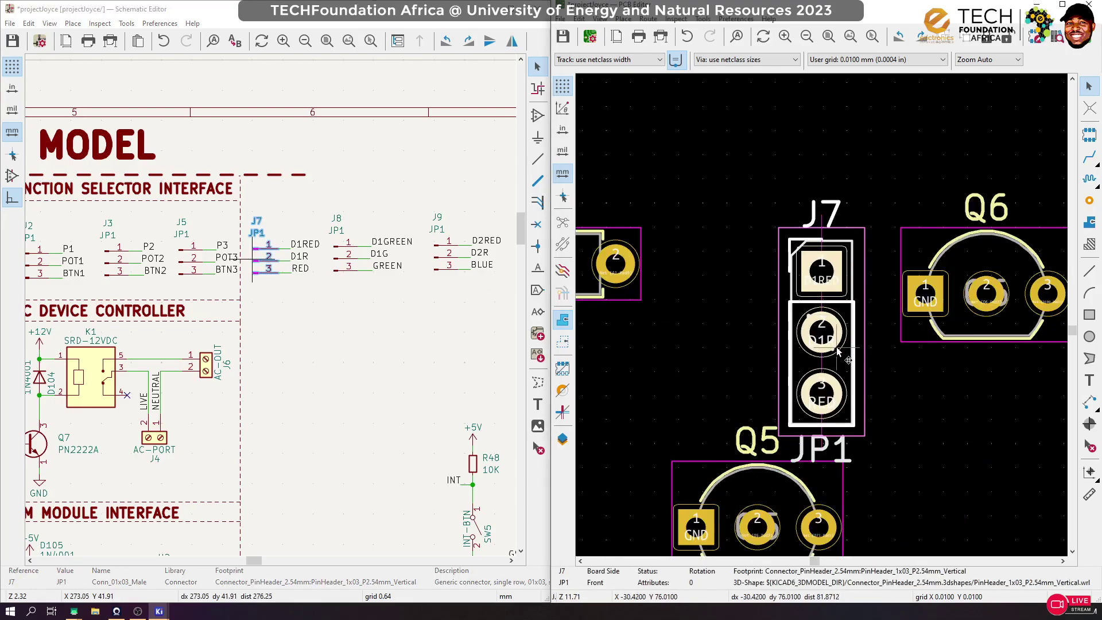
scroll(836, 347, "down", 10)
scroll(970, 352, "up", 9)
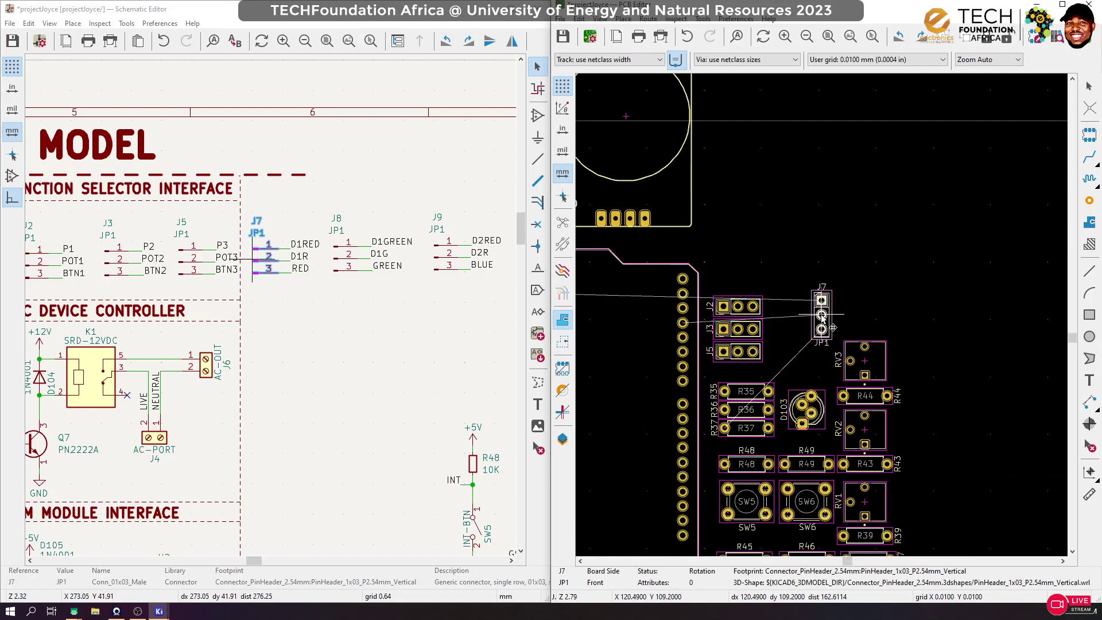
left_click_drag(832, 309, 827, 300)
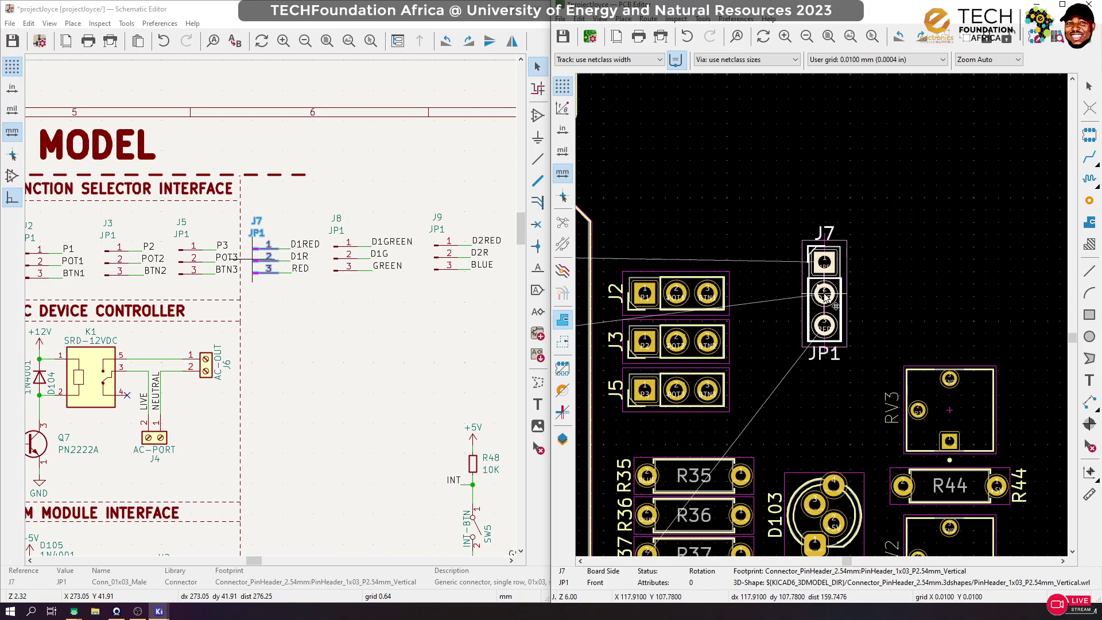
key("r")
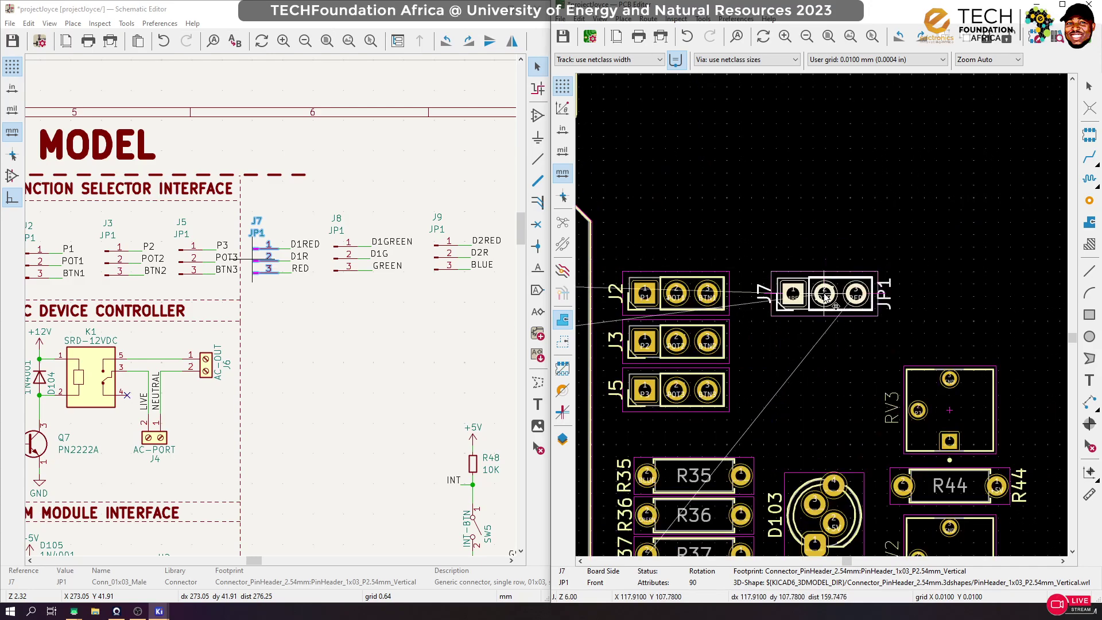
scroll(825, 296, "up", 3)
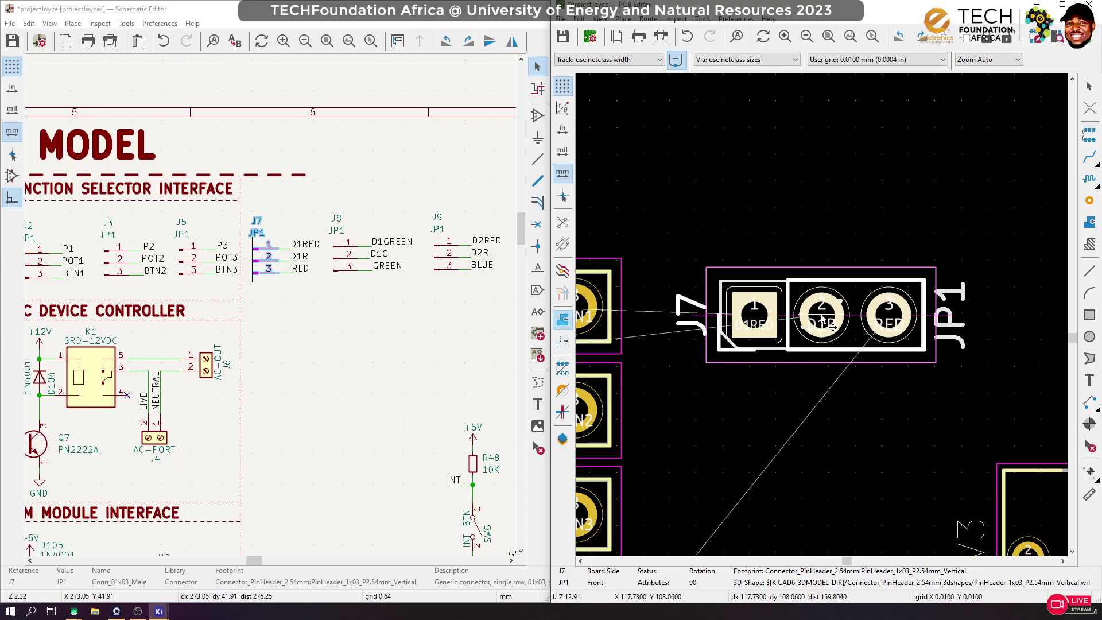
key("r")
key("r")
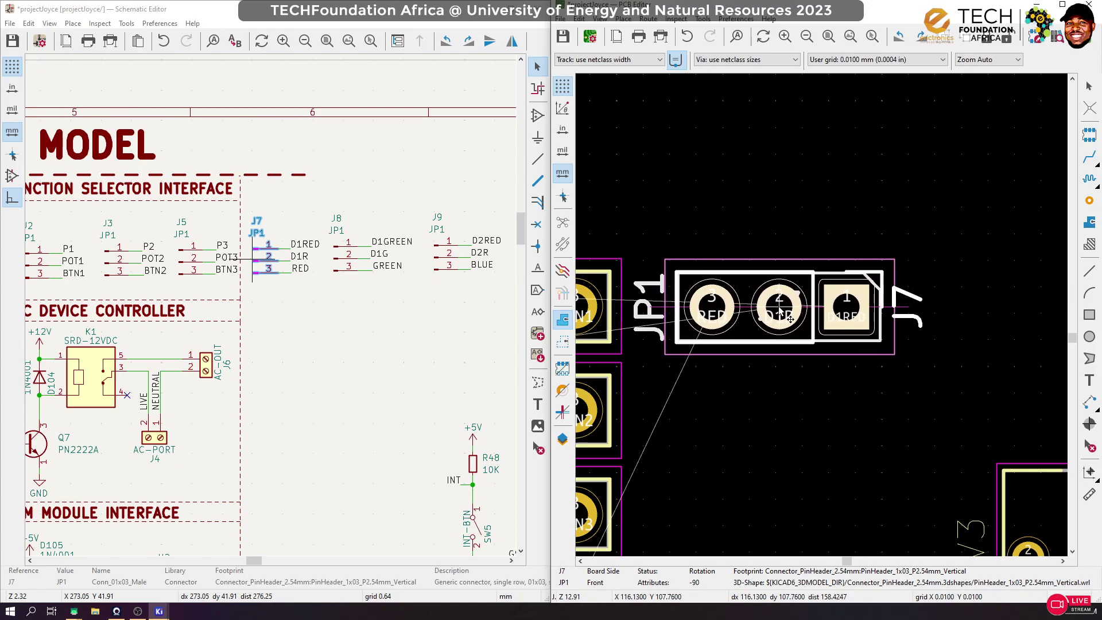
left_click(785, 310)
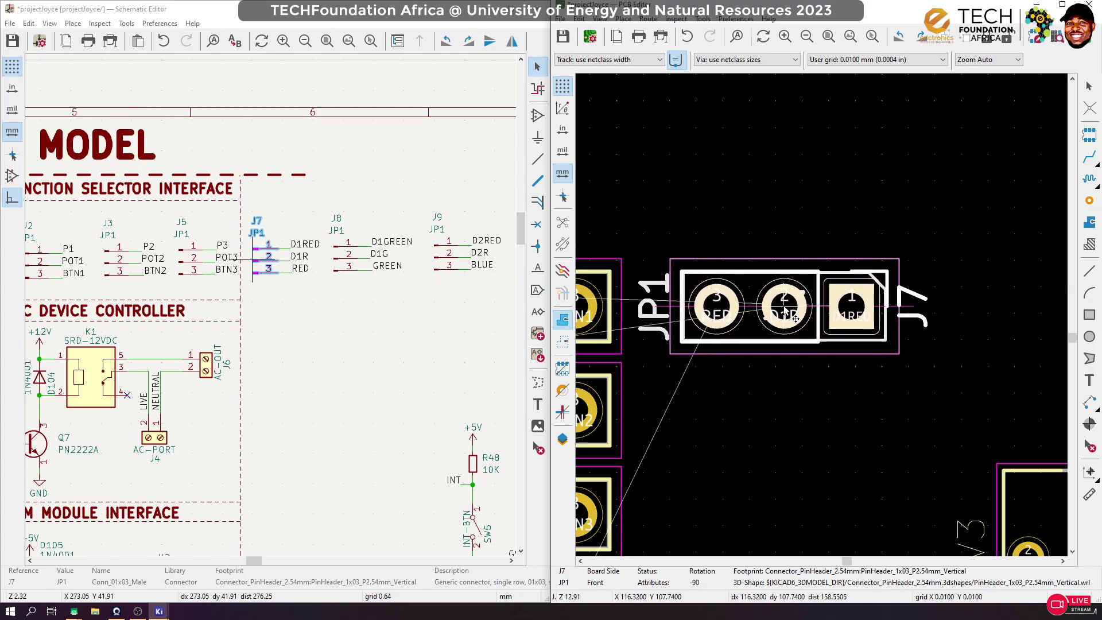
Locate header J8 from the schematic, rotate it to -90 degrees and place it directly below J7, in line with its pins
scroll(778, 373, "down", 1)
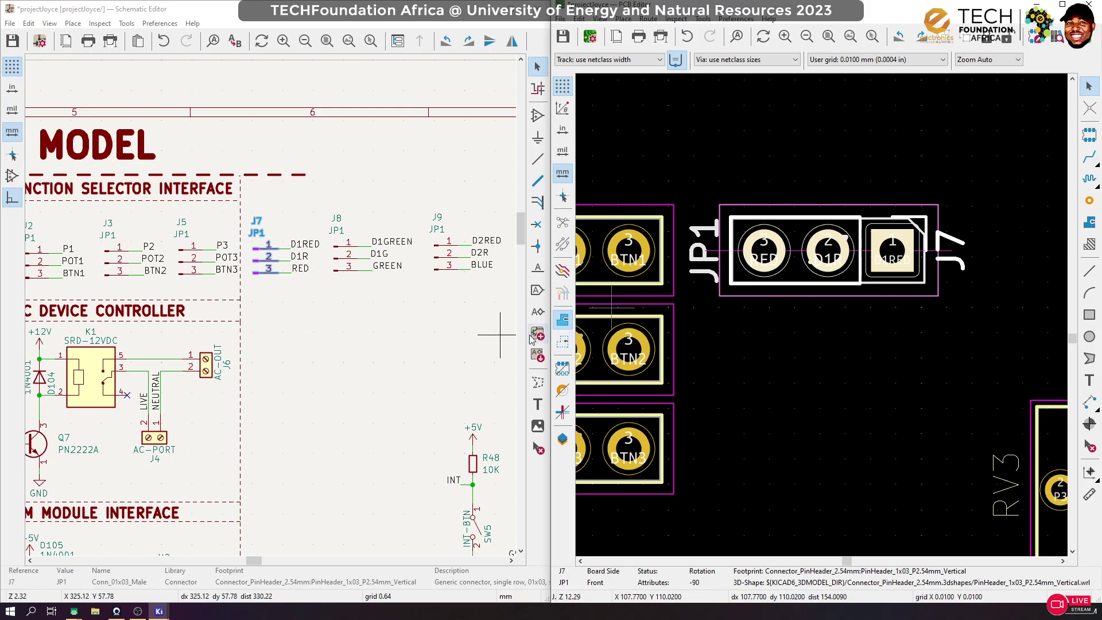
left_click(346, 269)
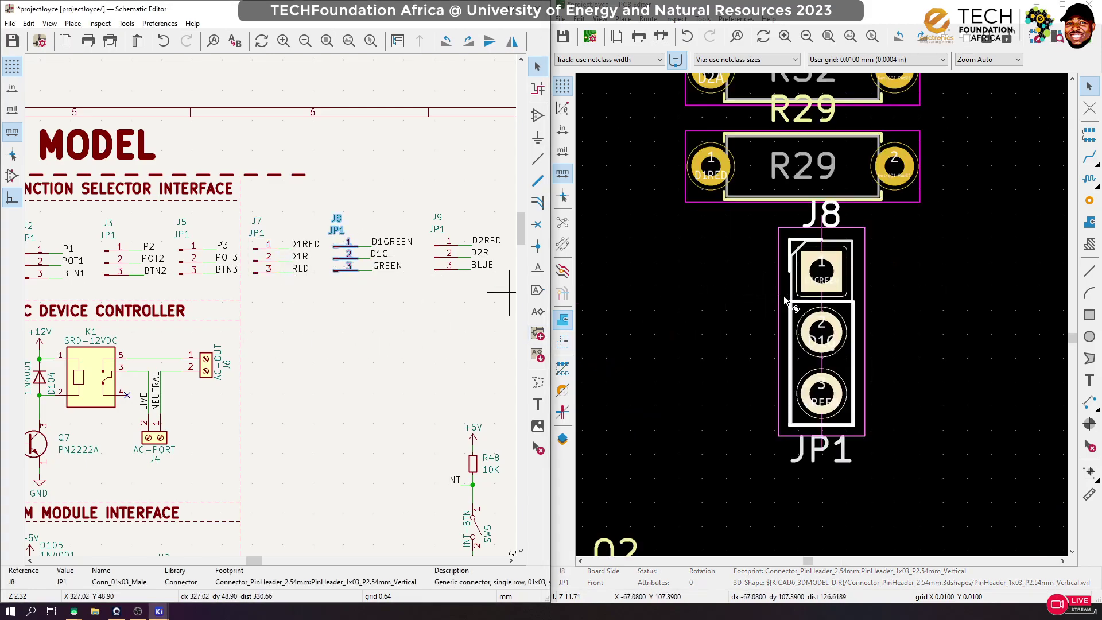
key("m")
scroll(823, 314, "down", 5)
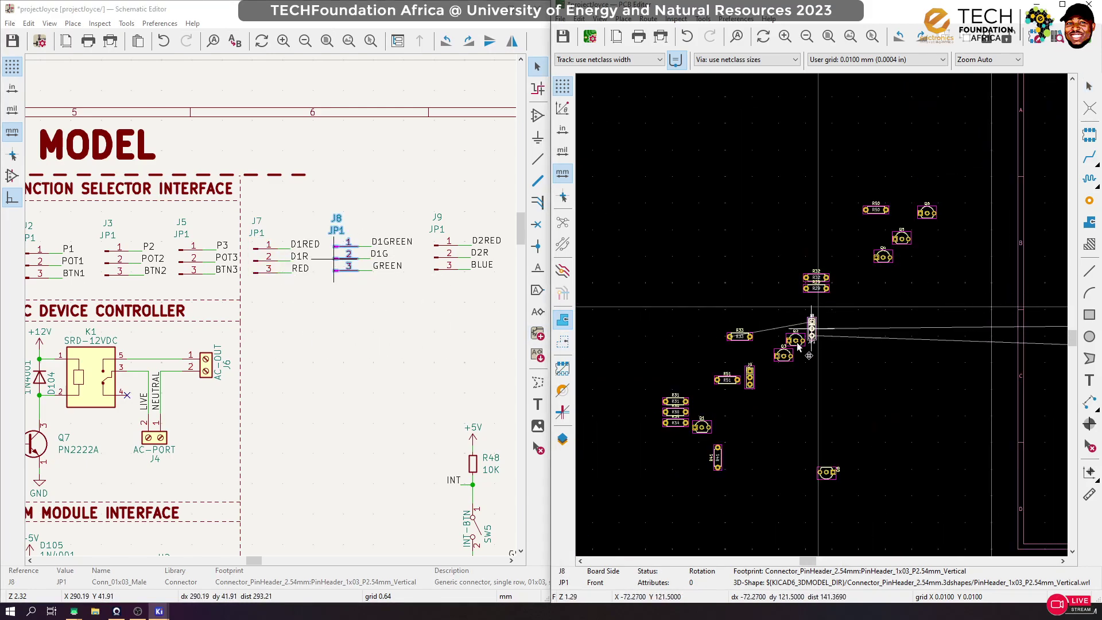
scroll(834, 314, "down", 2)
scroll(772, 316, "up", 5)
key("r")
scroll(782, 341, "up", 3)
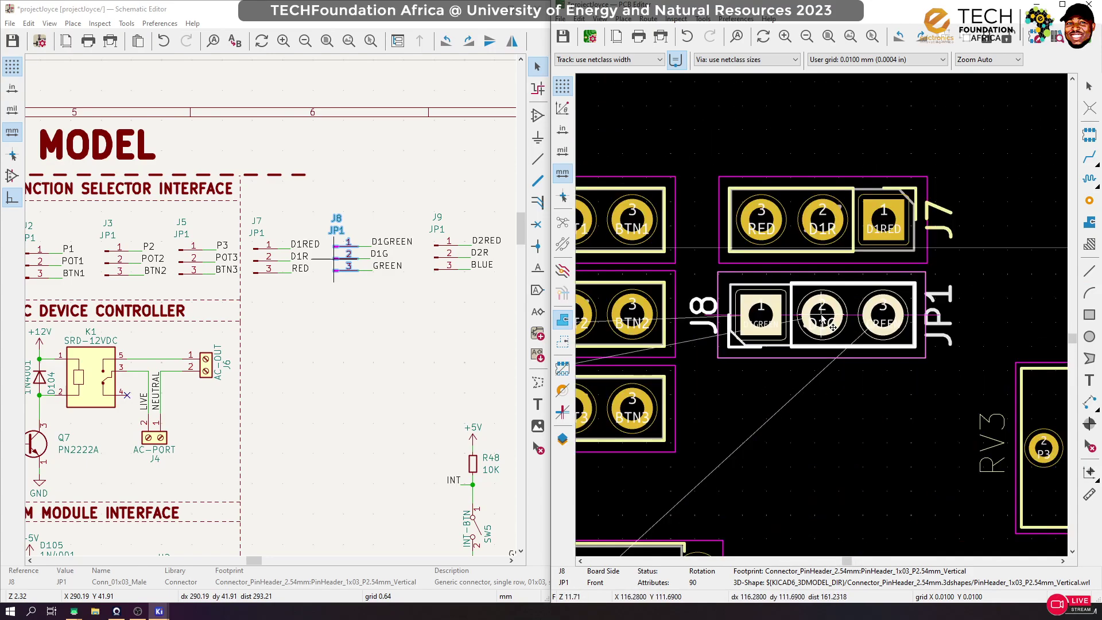
key("r")
key("r")
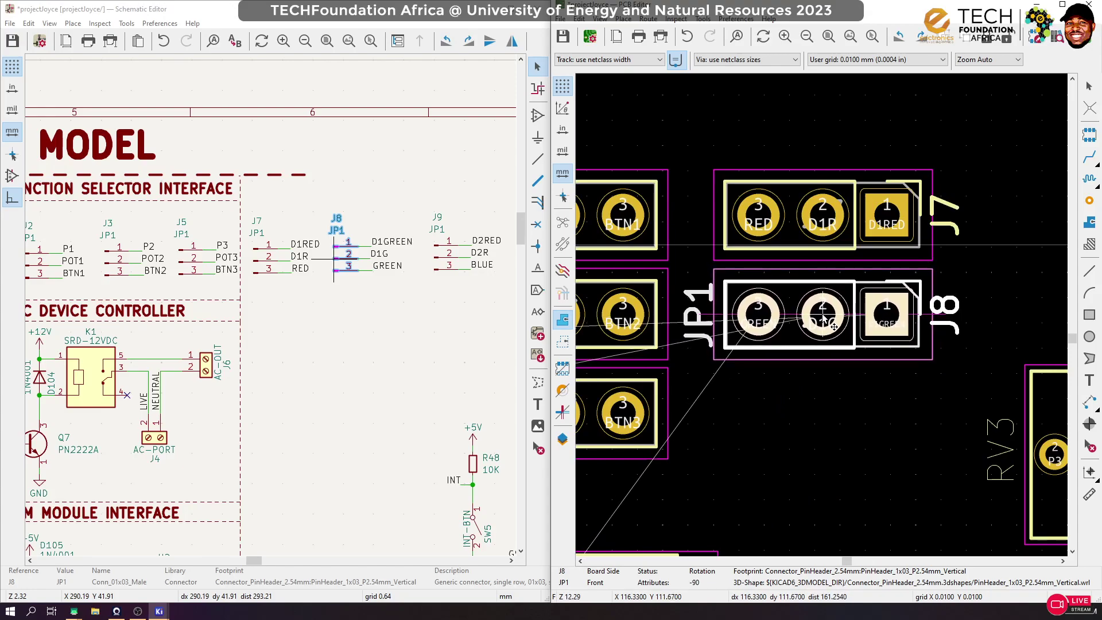
left_click(826, 317)
Locate header J9 from the schematic, rotate it to -90 degrees and place it below J8, level with J5
scroll(810, 310, "down", 3)
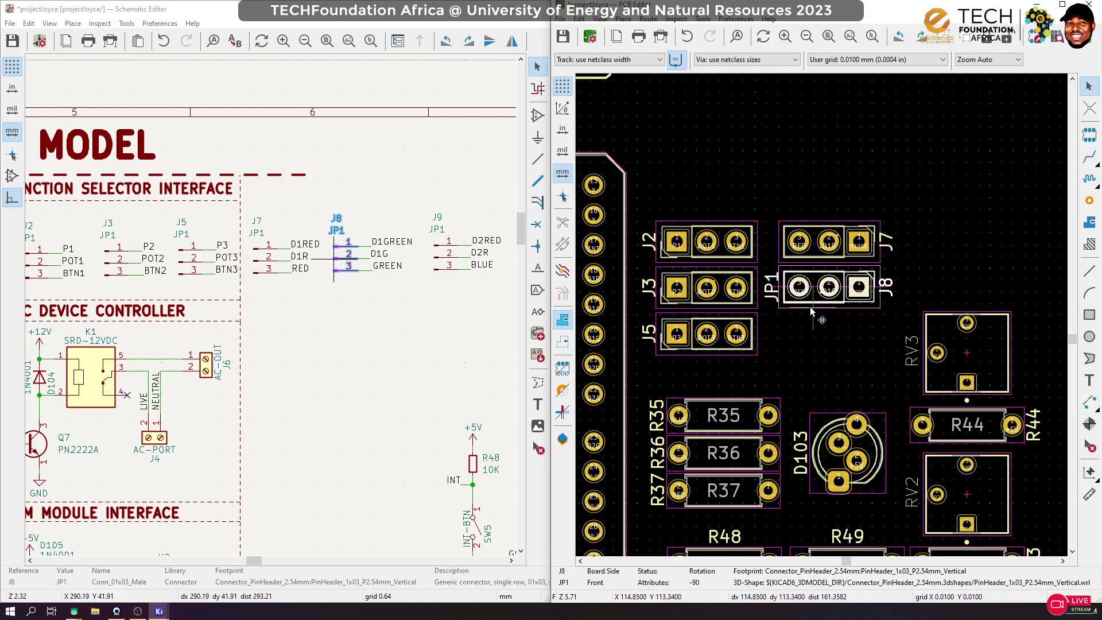
left_click(451, 269)
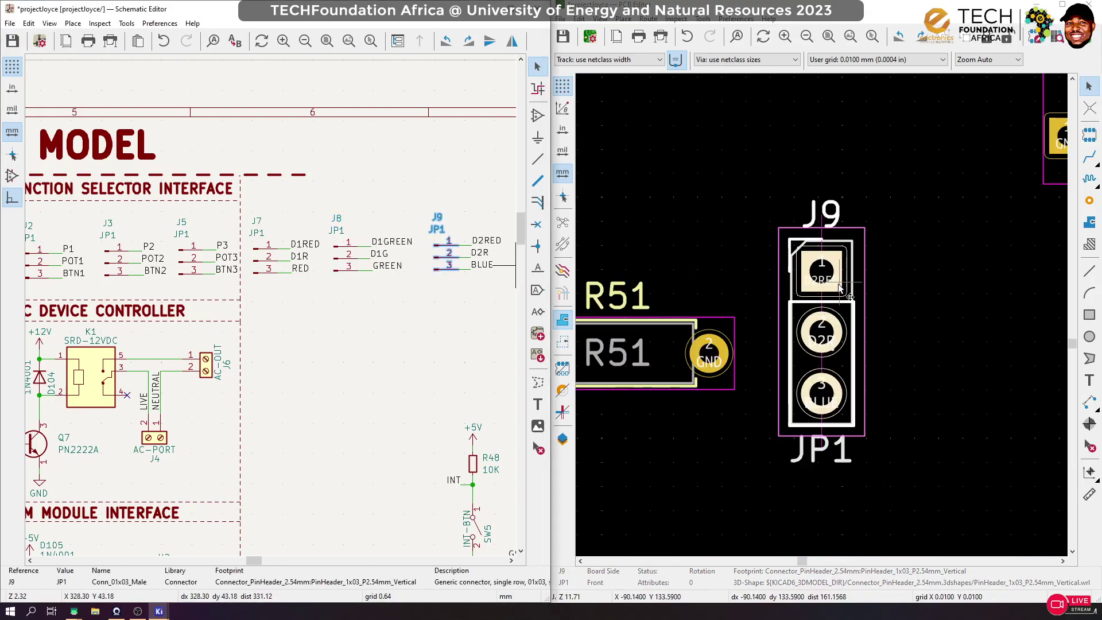
key("r")
scroll(942, 305, "down", 9)
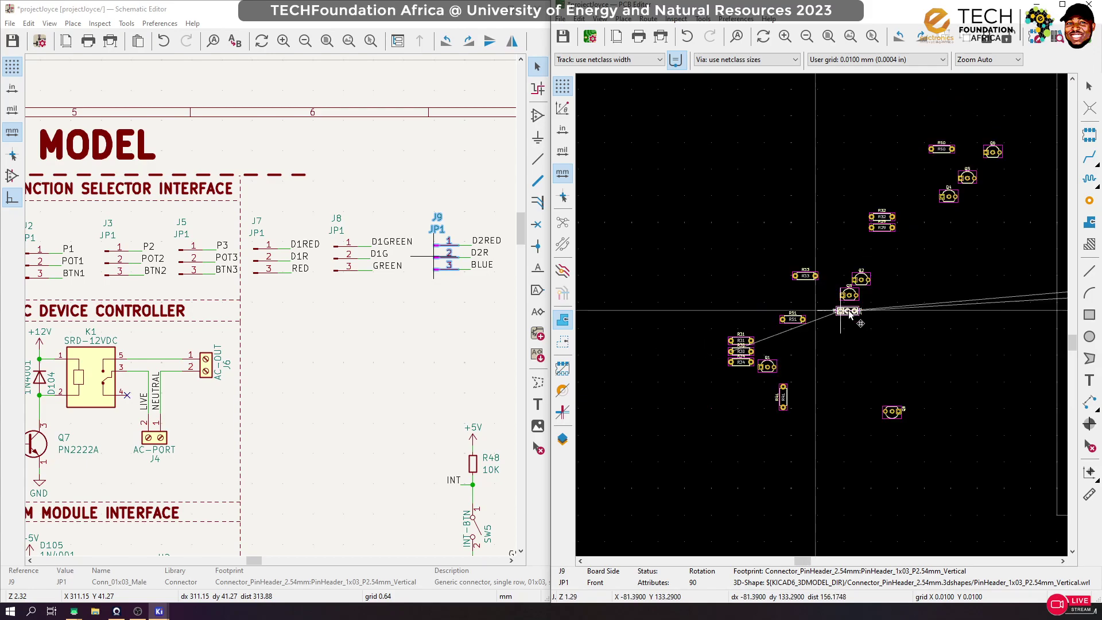
scroll(822, 320, "down", 2)
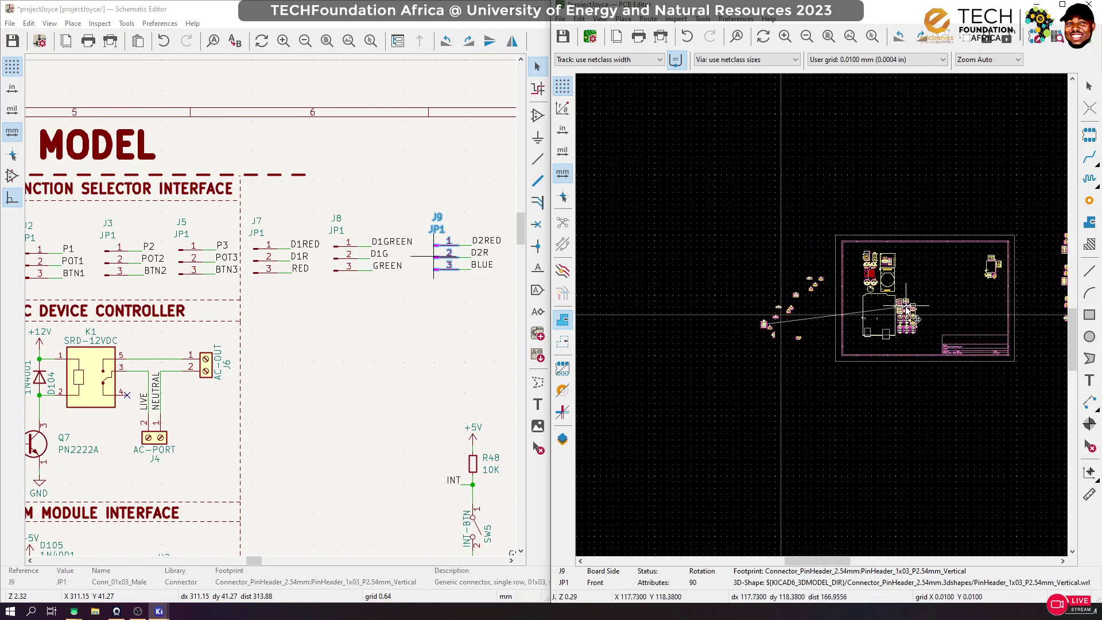
scroll(837, 314, "up", 2)
scroll(835, 314, "up", 7)
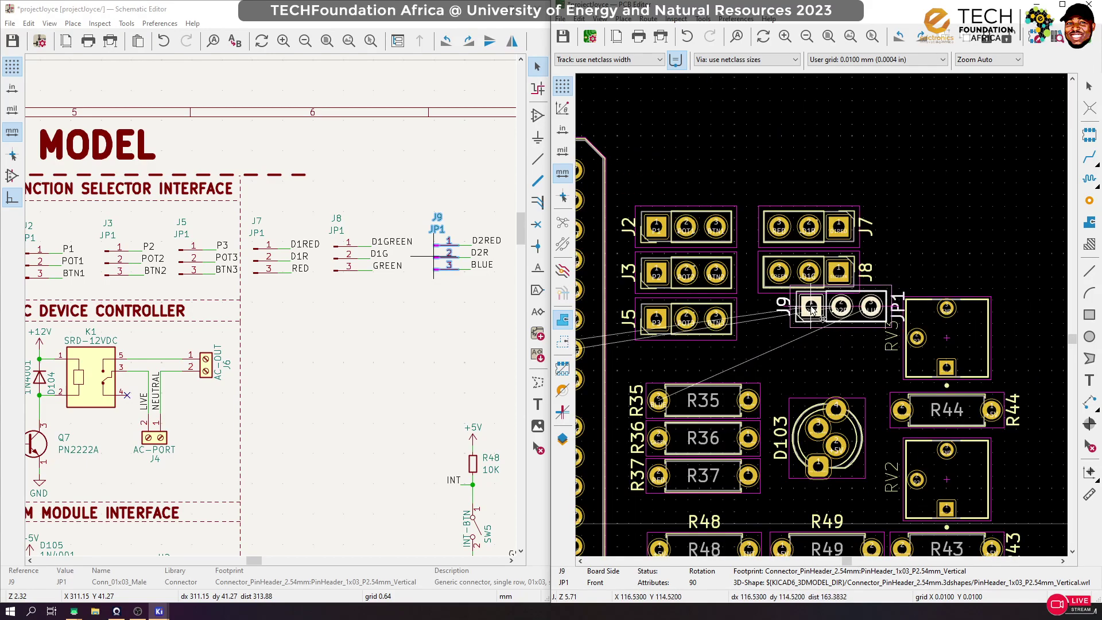
scroll(824, 319, "up", 2)
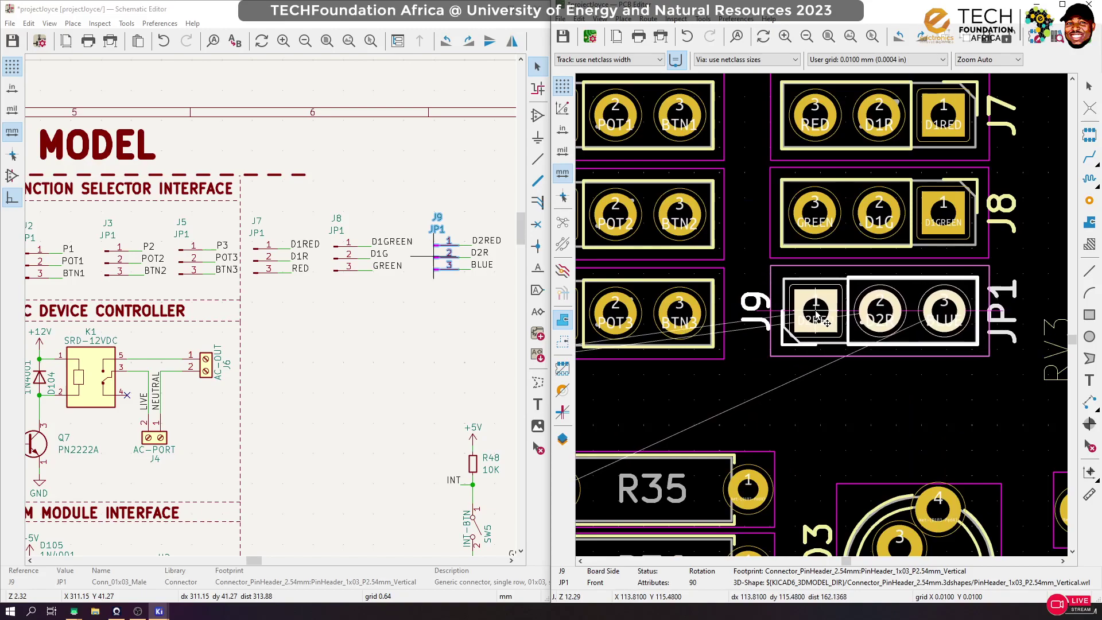
key("r")
key("r")
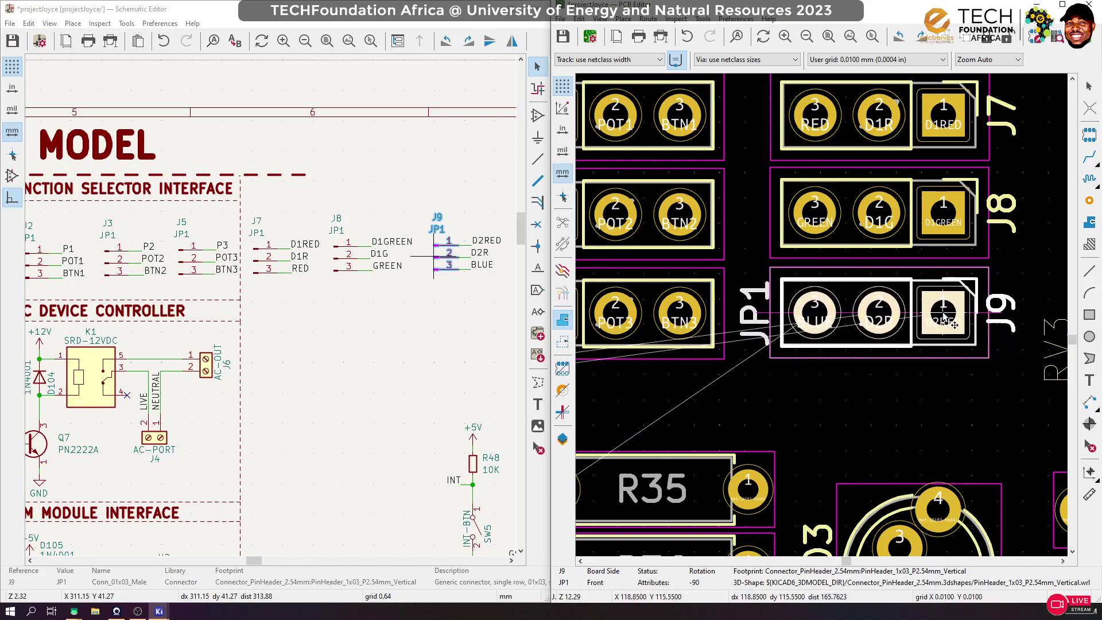
scroll(945, 316, "down", 1)
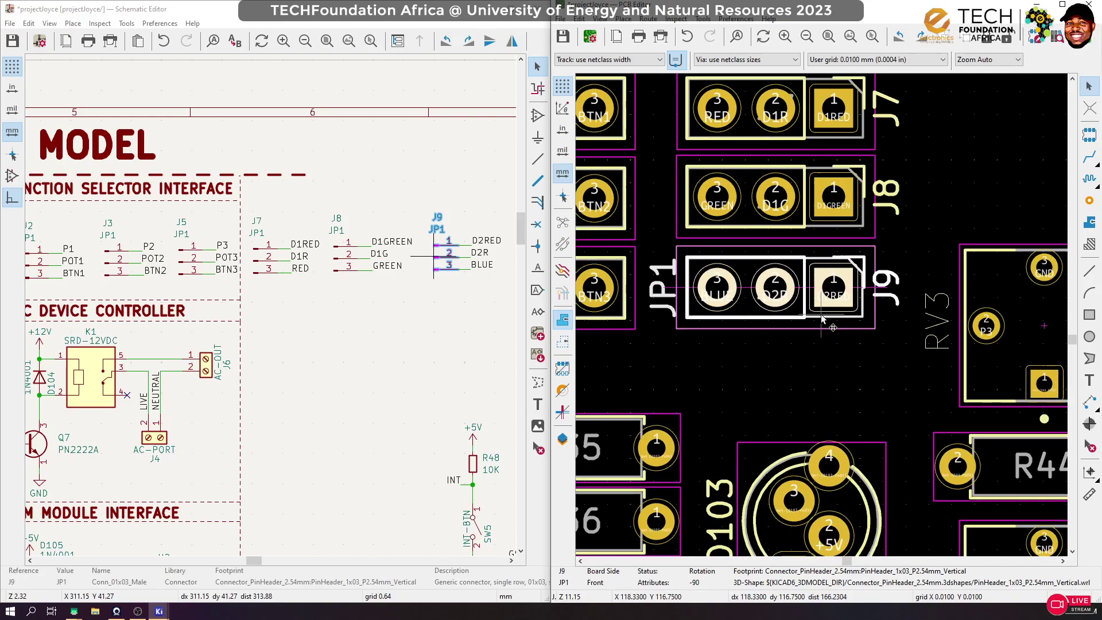
Align headers J7, J8 and J9 to the right so that their edges line up
scroll(822, 319, "down", 5)
left_click_drag(872, 177, 770, 329)
left_click_drag(773, 171, 827, 338)
left_click_drag(804, 198, 749, 199)
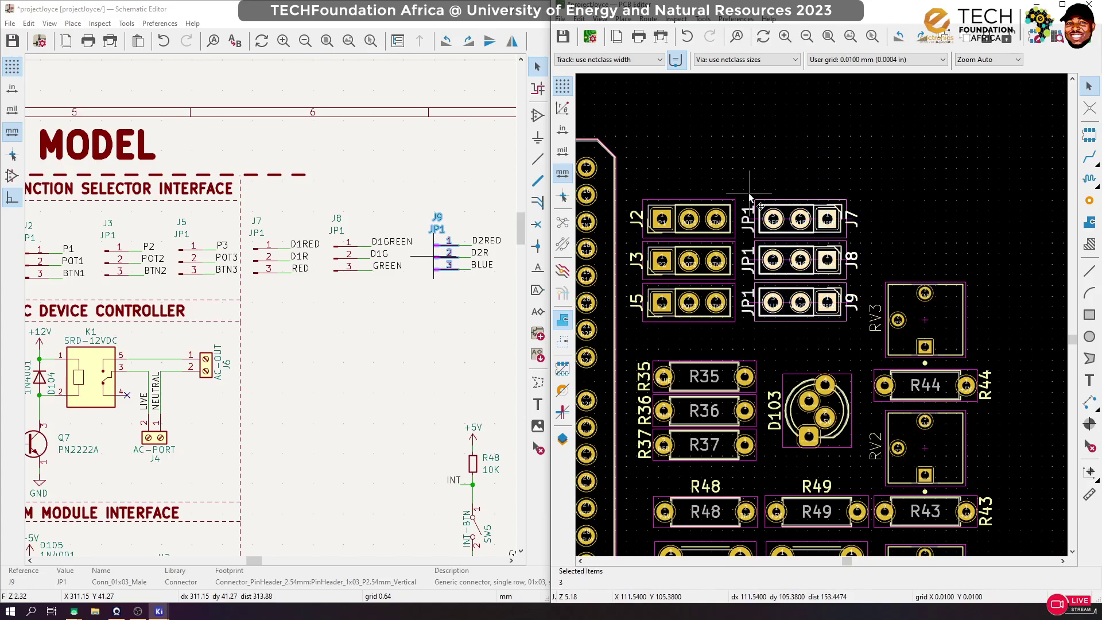
right_click(784, 218)
mouse_move(917, 306)
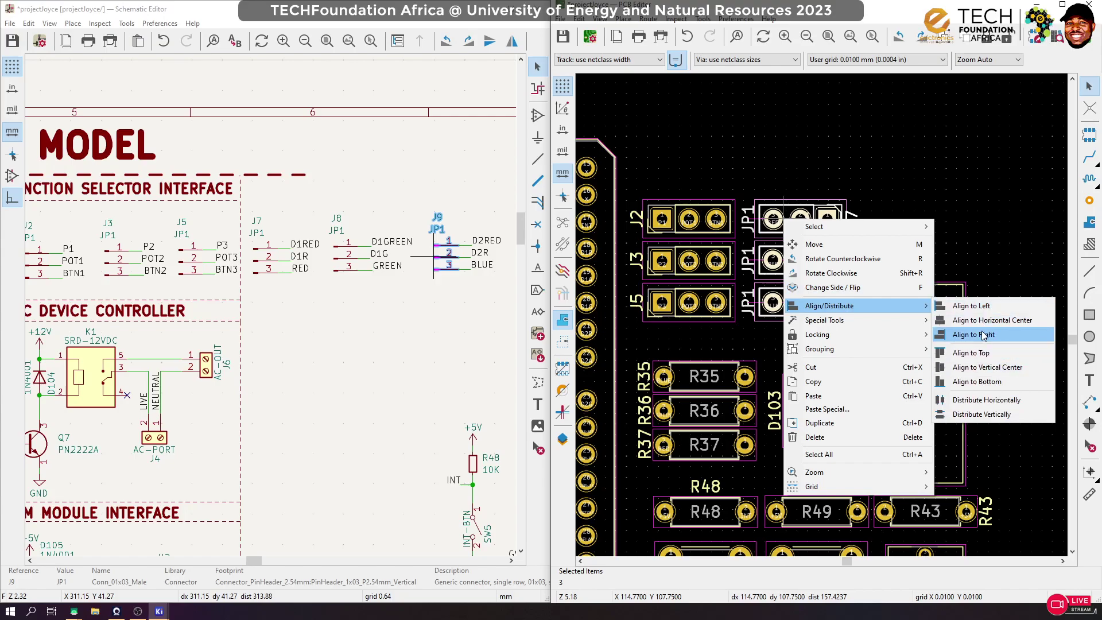
left_click(979, 335)
Distribute headers J7, J8 and J9 evenly in the vertical direction
right_click(801, 277)
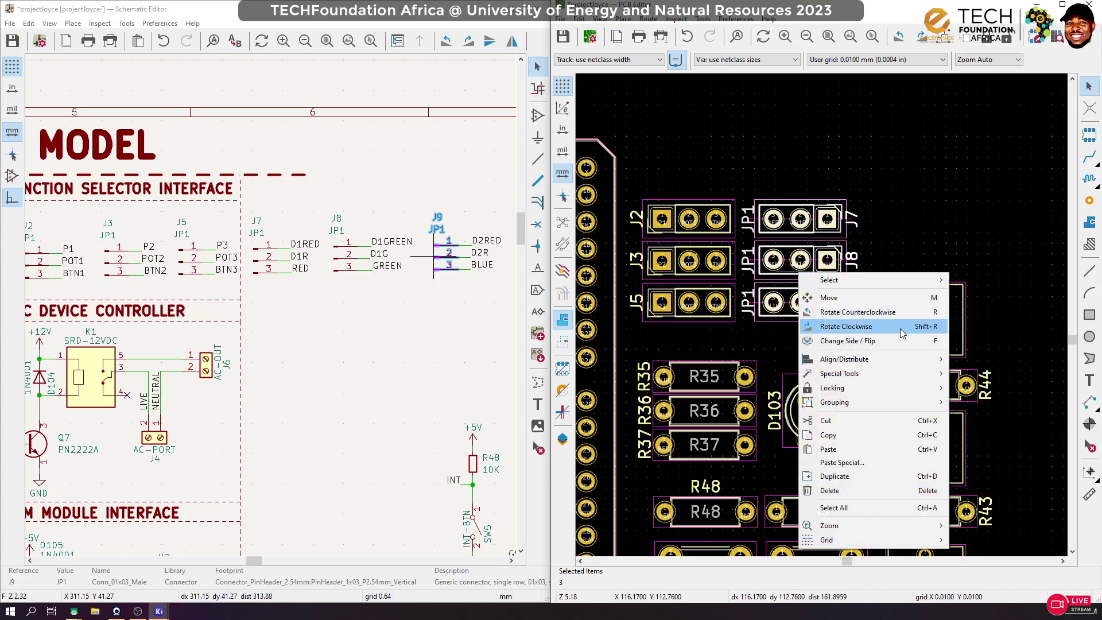
mouse_move(918, 359)
left_click(984, 459)
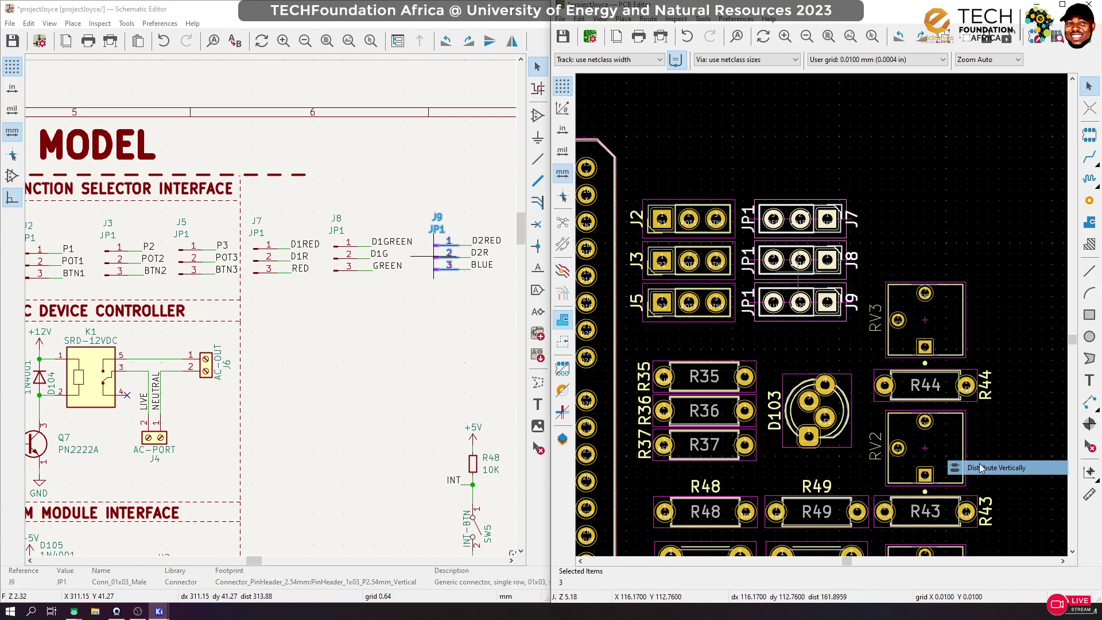
left_click(931, 216)
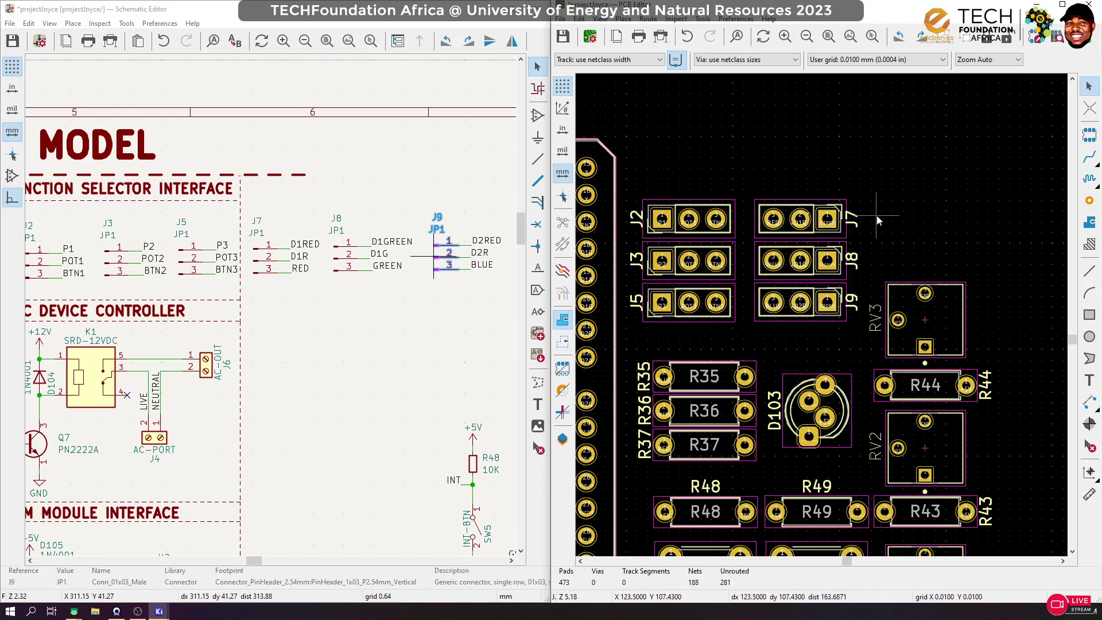
Group headers J7, J8 and J9 so they are treated as a single item
scroll(822, 319, "up", 3)
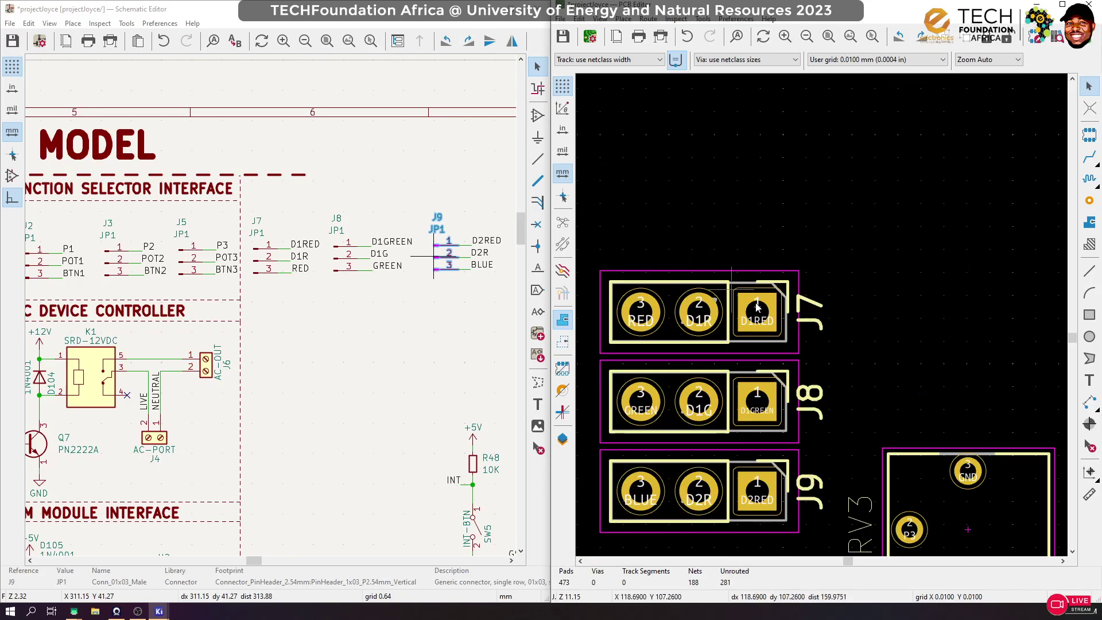
scroll(758, 307, "down", 3)
left_click_drag(745, 284, 877, 454)
left_click(953, 203)
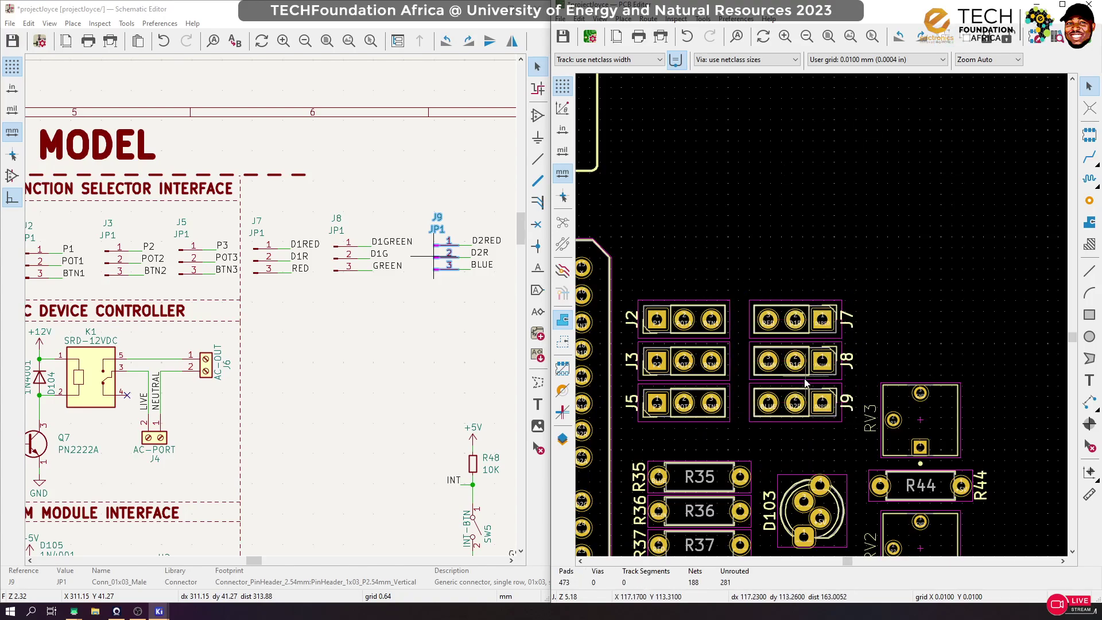
Move the J2–J3–J5 and J7–J8–J9 header groups together slightly down, closer to resistors R35 to R37
left_click(782, 390)
left_click(721, 402, "shift")
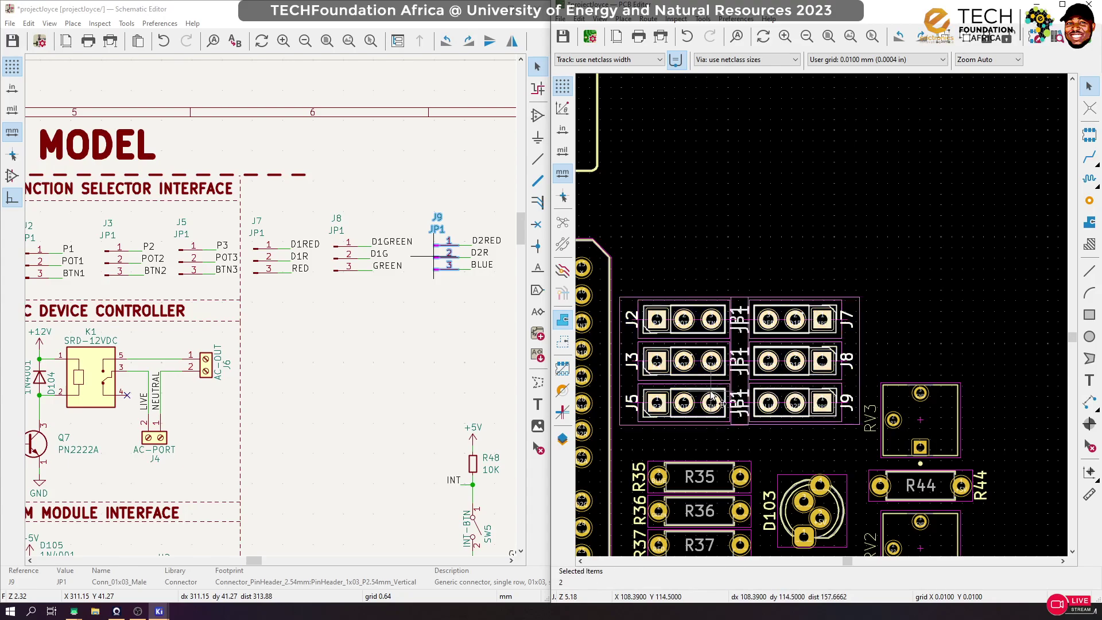
left_click_drag(712, 396, 687, 415)
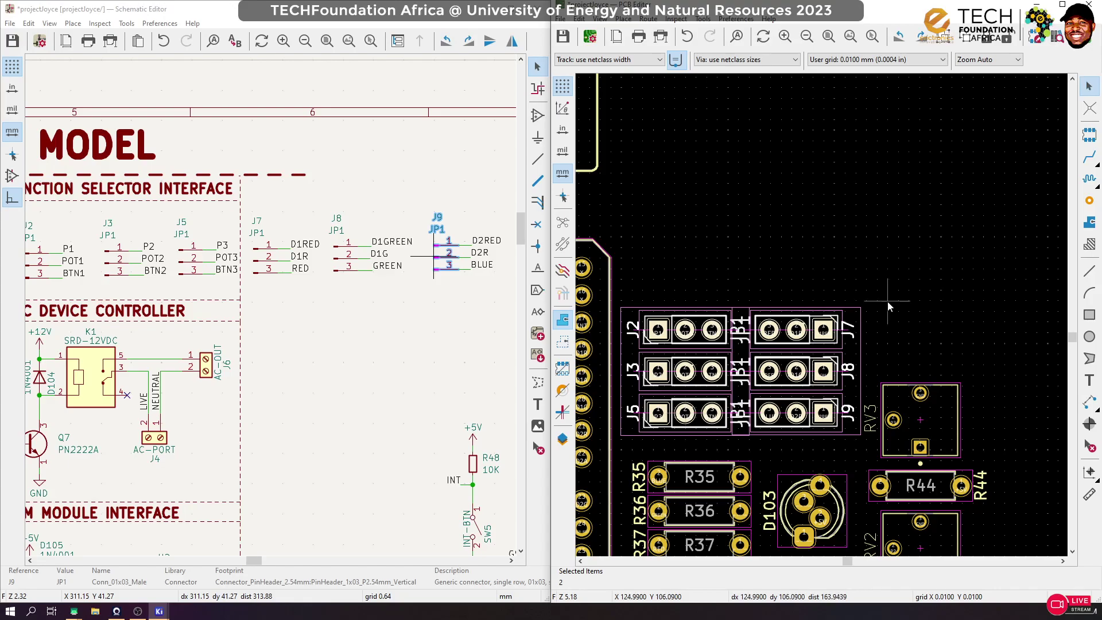
scroll(823, 319, "down", 3)
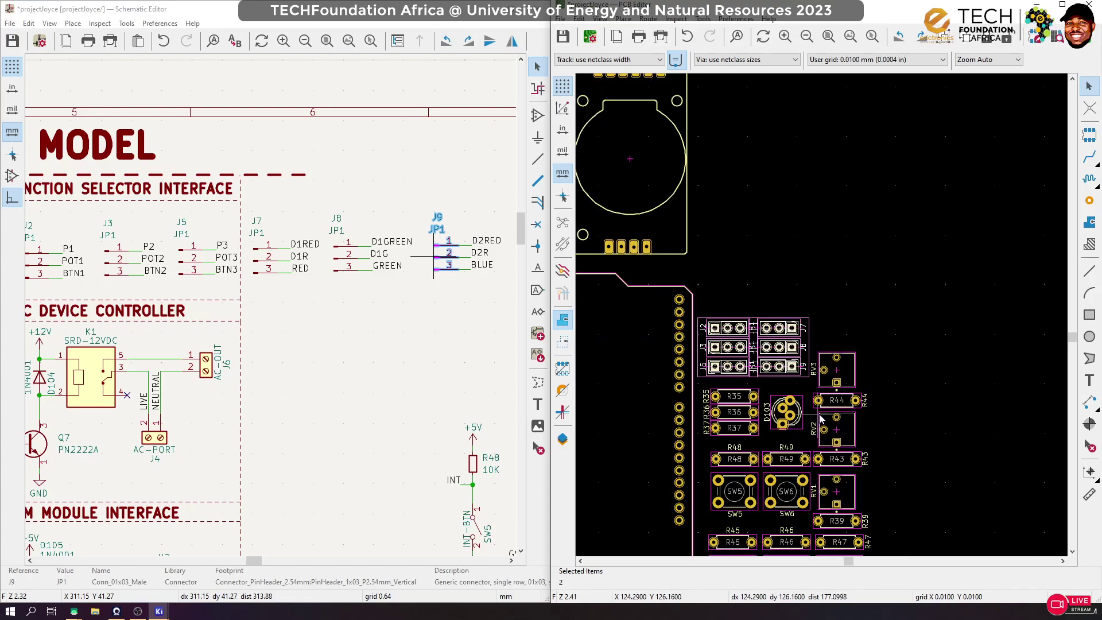
left_click(896, 358)
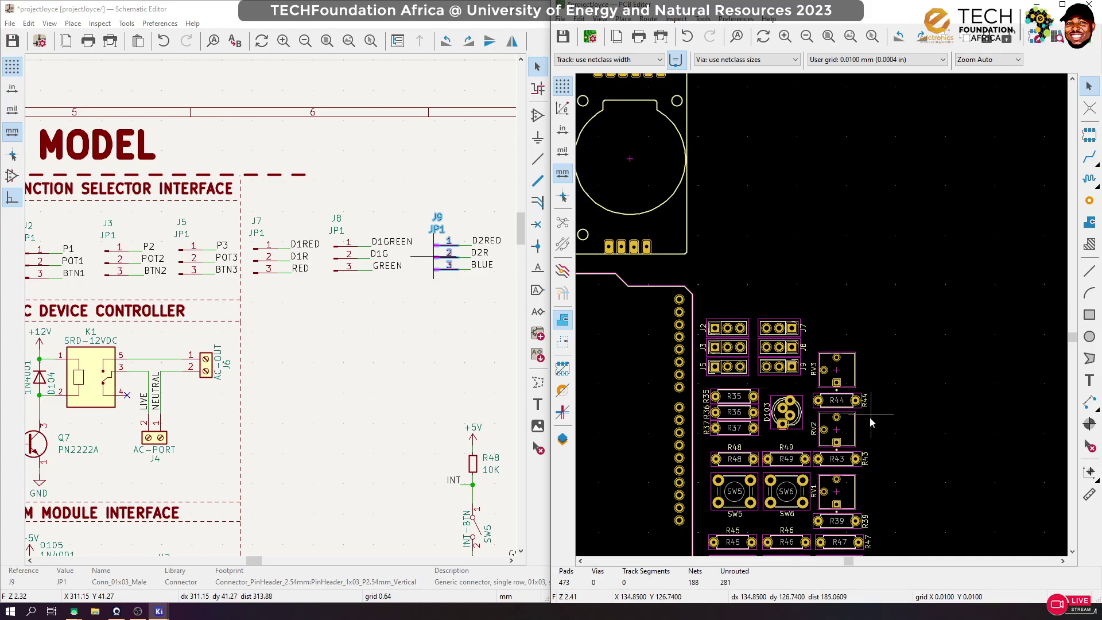
Look over the components outside the drawing sheet, including the scattered transistors and resistors and the traffic-light LED clusters
scroll(863, 428, "down", 3)
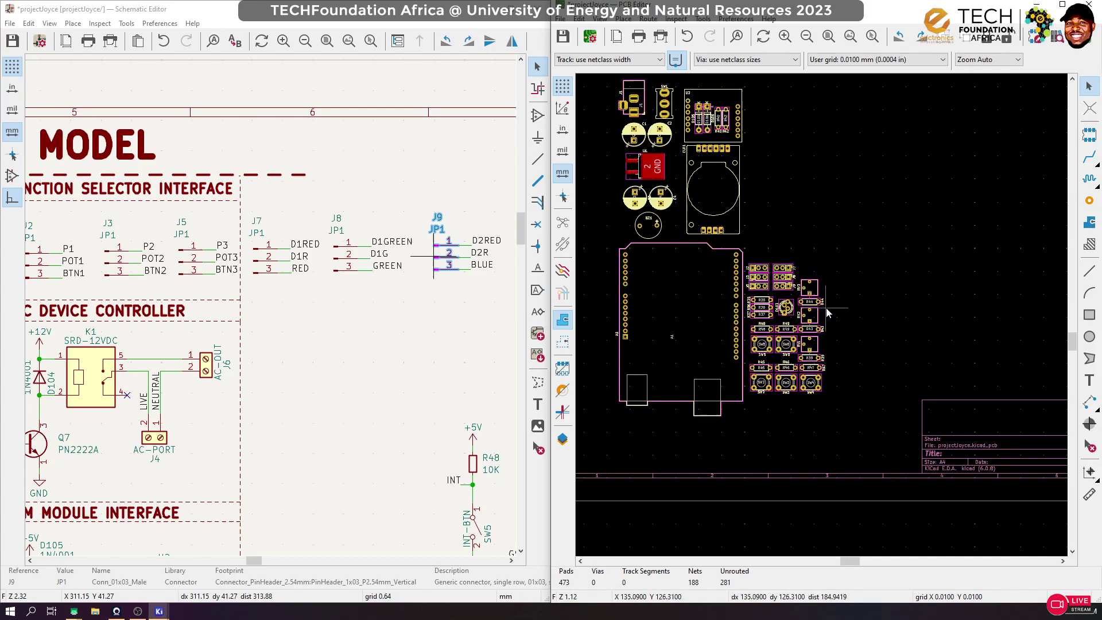
scroll(829, 285, "down", 3)
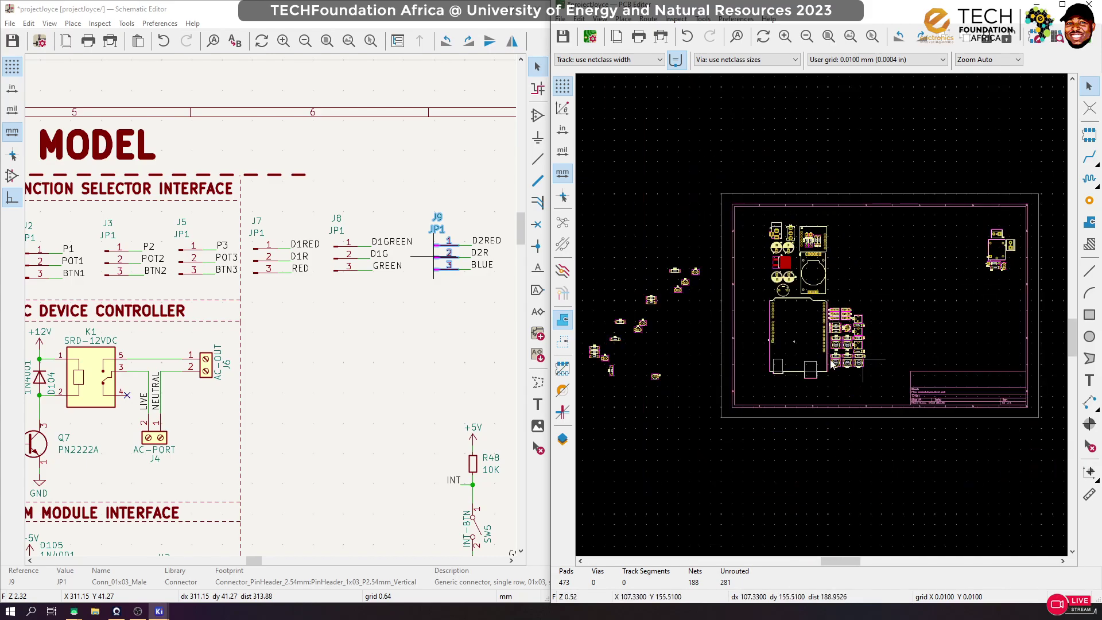
scroll(823, 320, "down", 3)
scroll(822, 319, "up", 3)
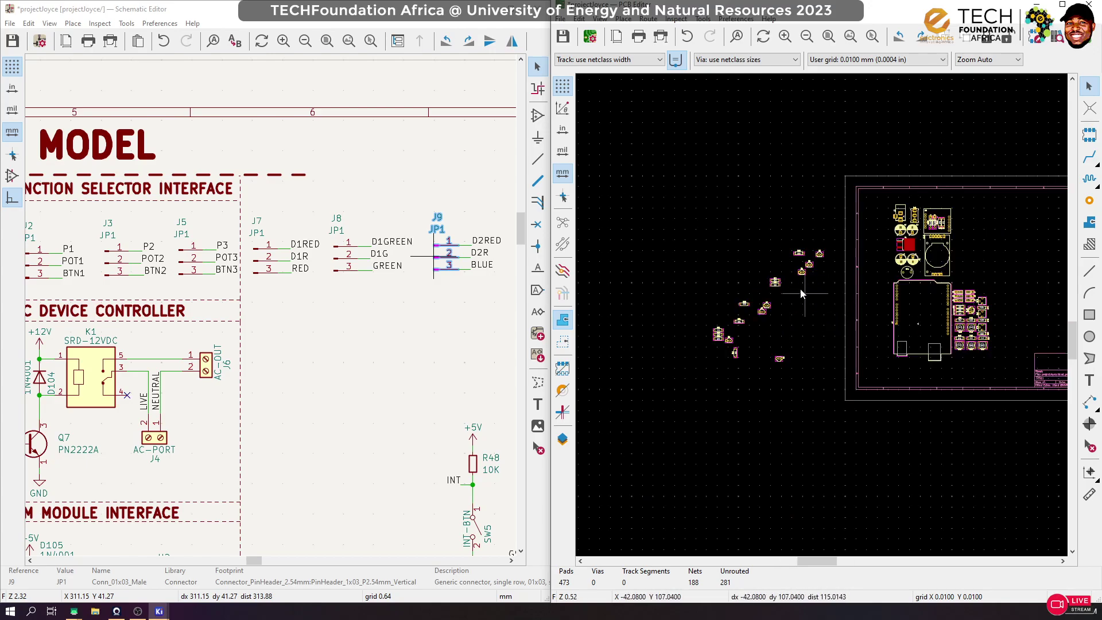
scroll(822, 317, "up", 5)
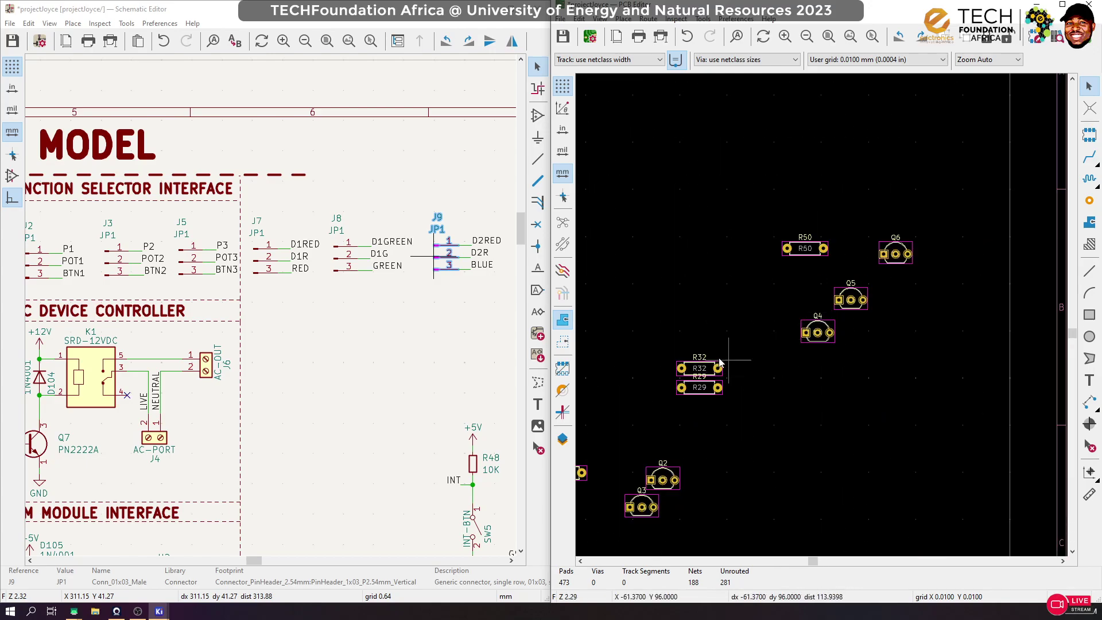
scroll(824, 318, "down", 6)
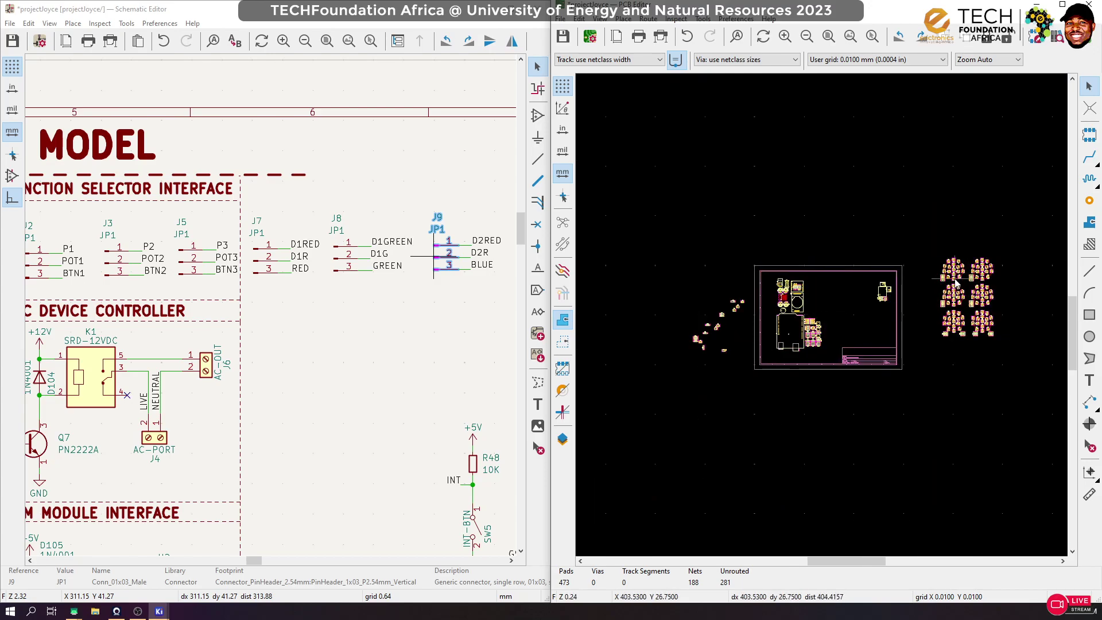
scroll(956, 284, "up", 6)
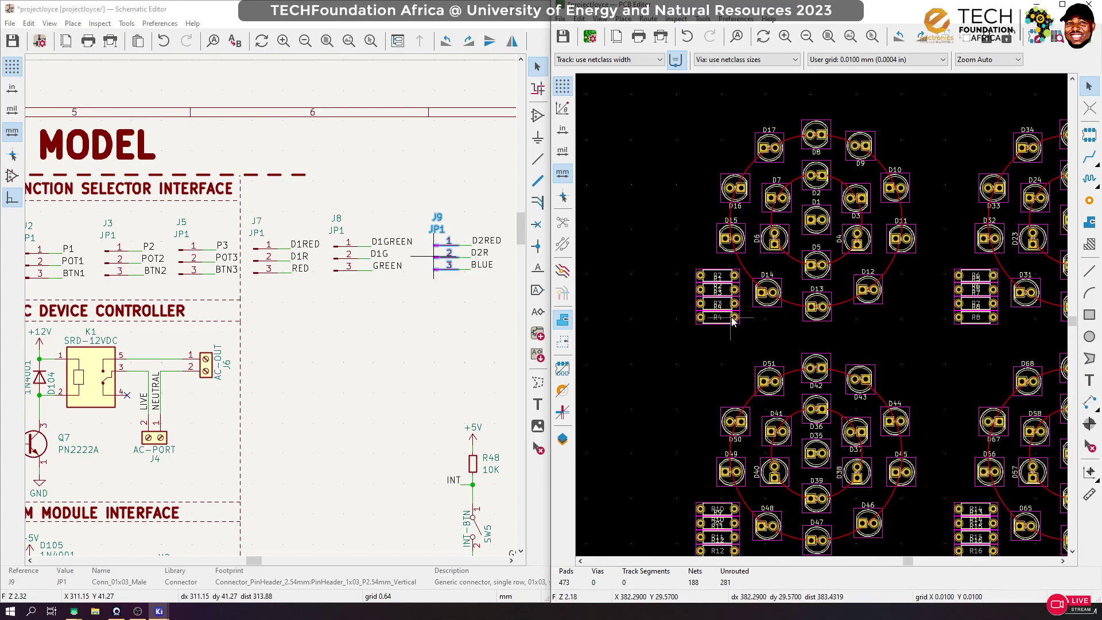
scroll(304, 313, "down", 5)
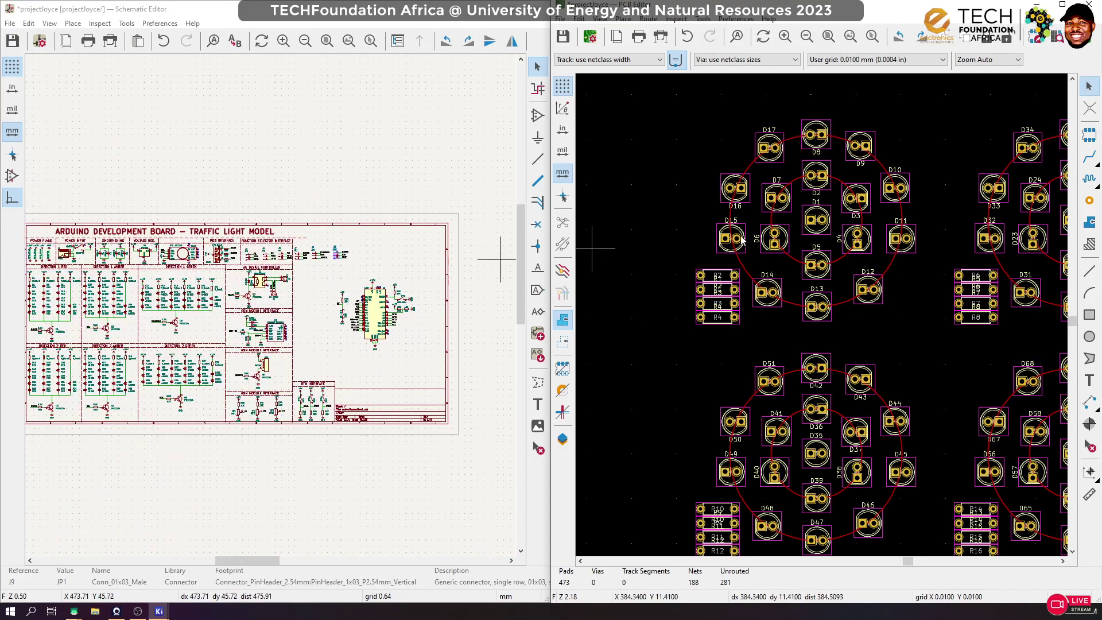
Enter the D1–D17 LED group and select D14 to locate its circuit in the schematic's Direction 1 Red block
left_click(840, 308)
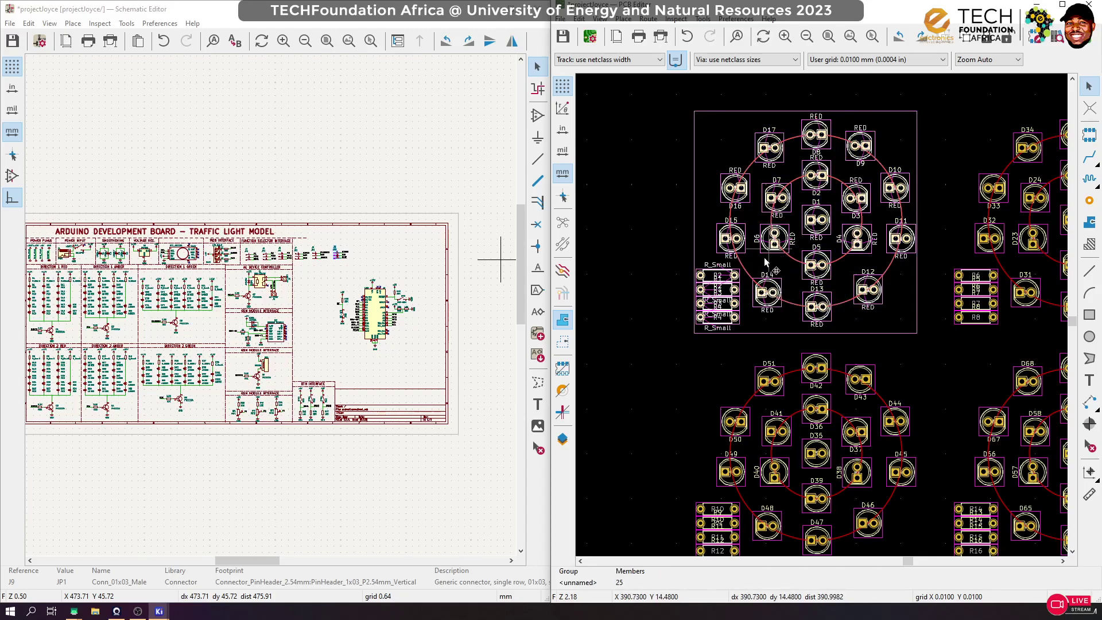
right_click(777, 293)
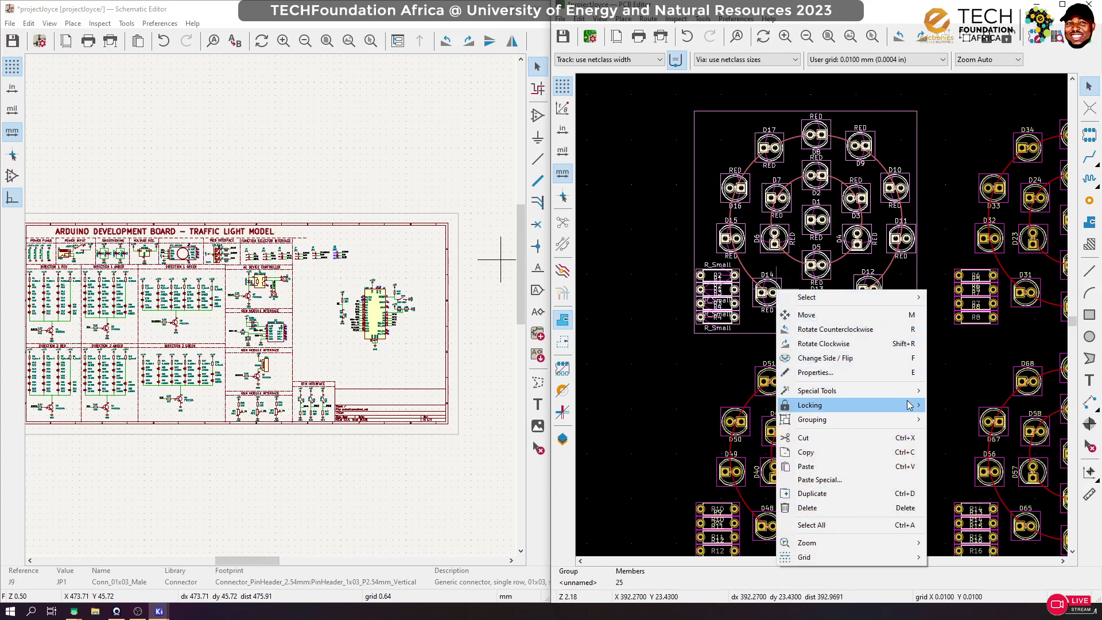
mouse_move(906, 424)
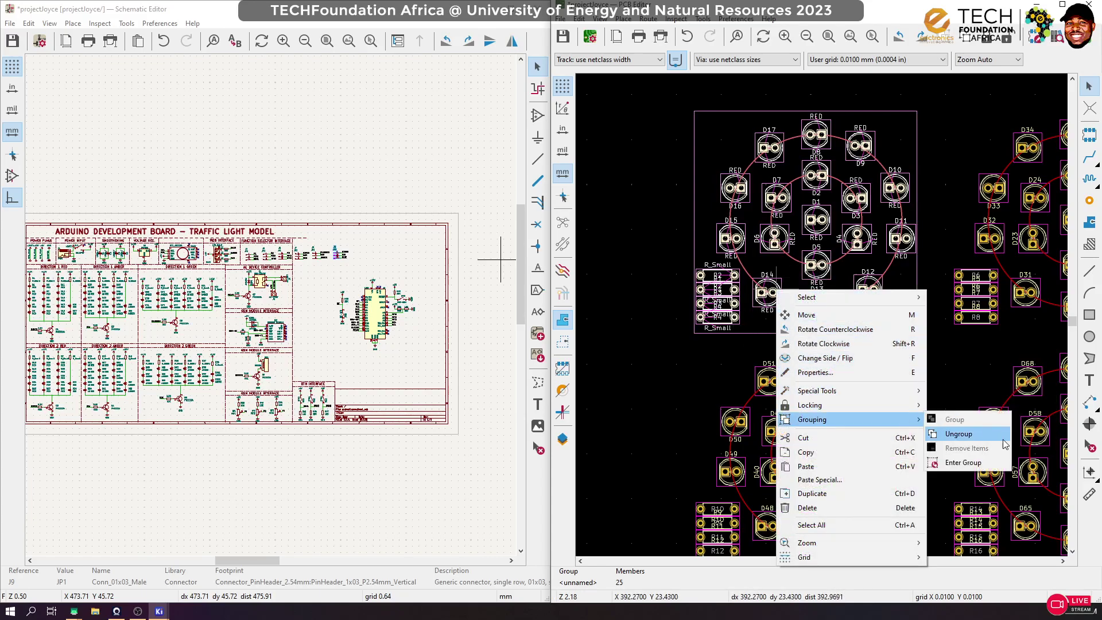
left_click(975, 435)
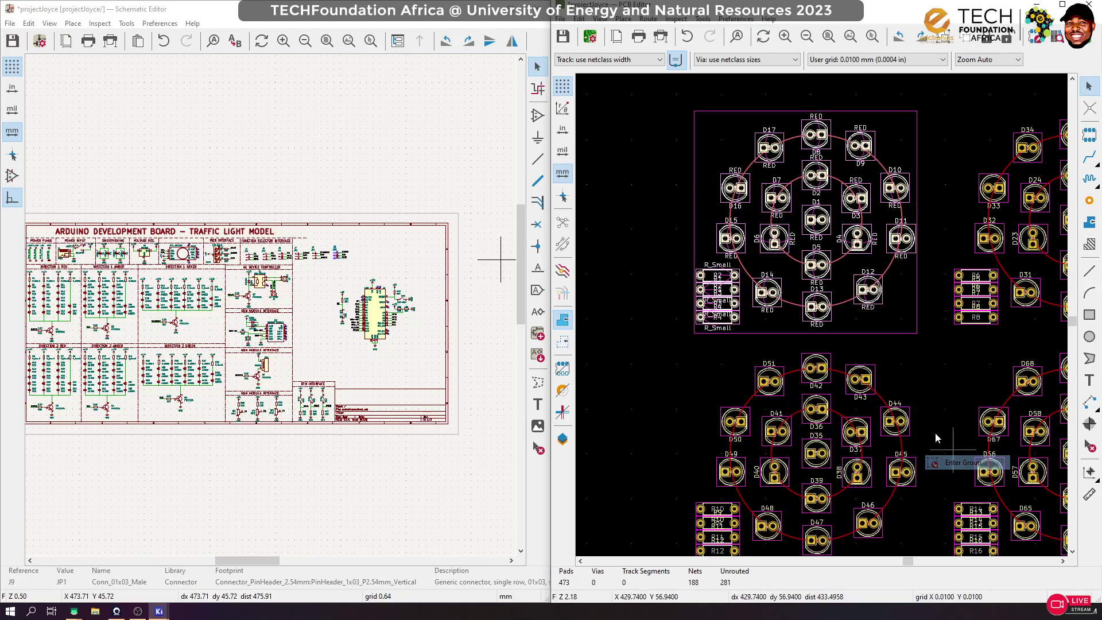
left_click(778, 308)
scroll(274, 310, "down", 5)
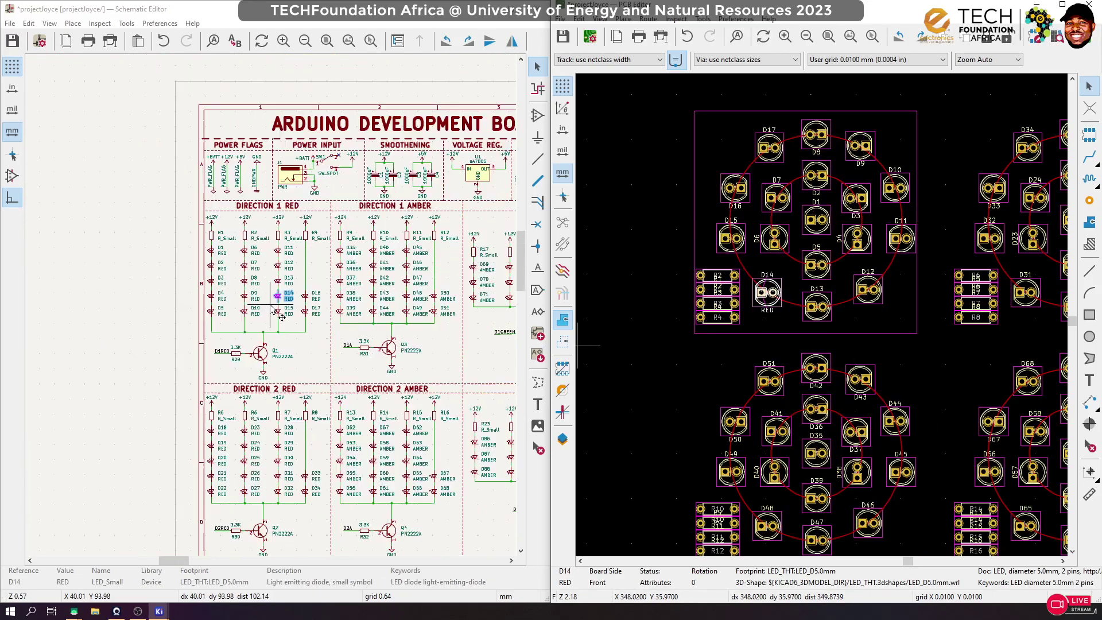
scroll(281, 317, "up", 5)
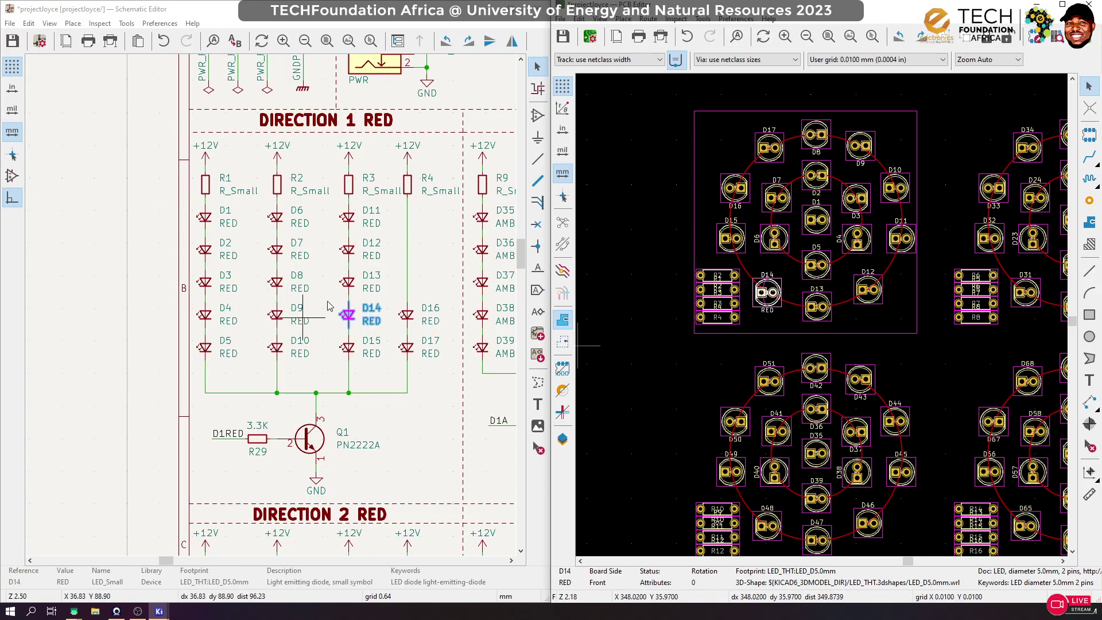
Leave the entered group and move the D1–D17 LED group with its resistors to the area above the drawing sheet
left_click(1089, 86)
scroll(799, 224, "down", 3)
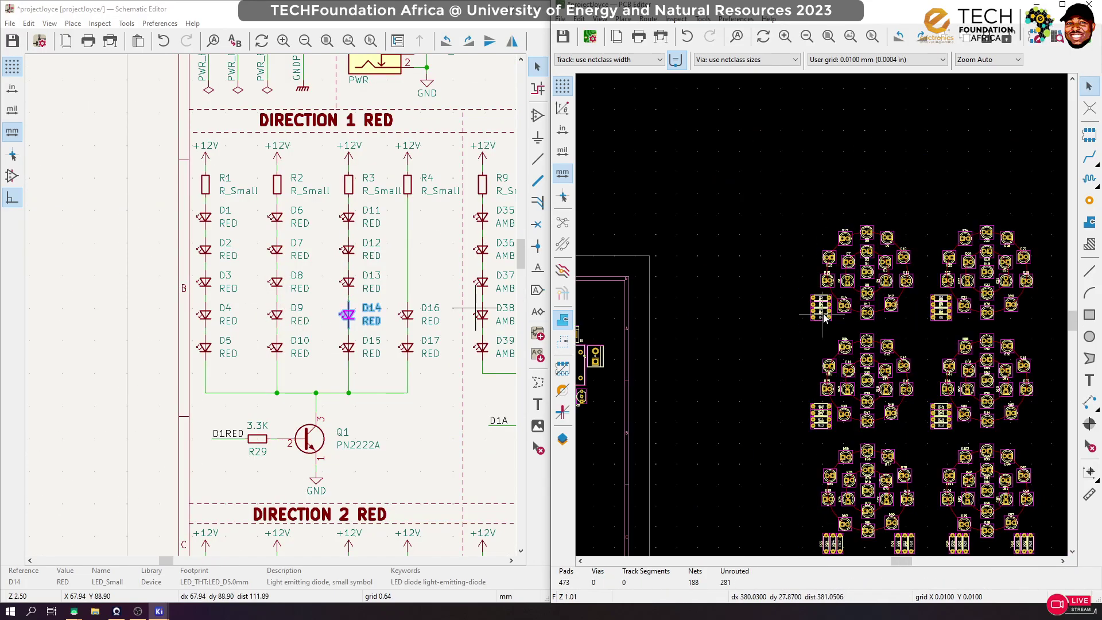
left_click_drag(799, 224, 774, 331)
scroll(826, 305, "down", 8)
scroll(773, 330, "up", 5)
key("Escape")
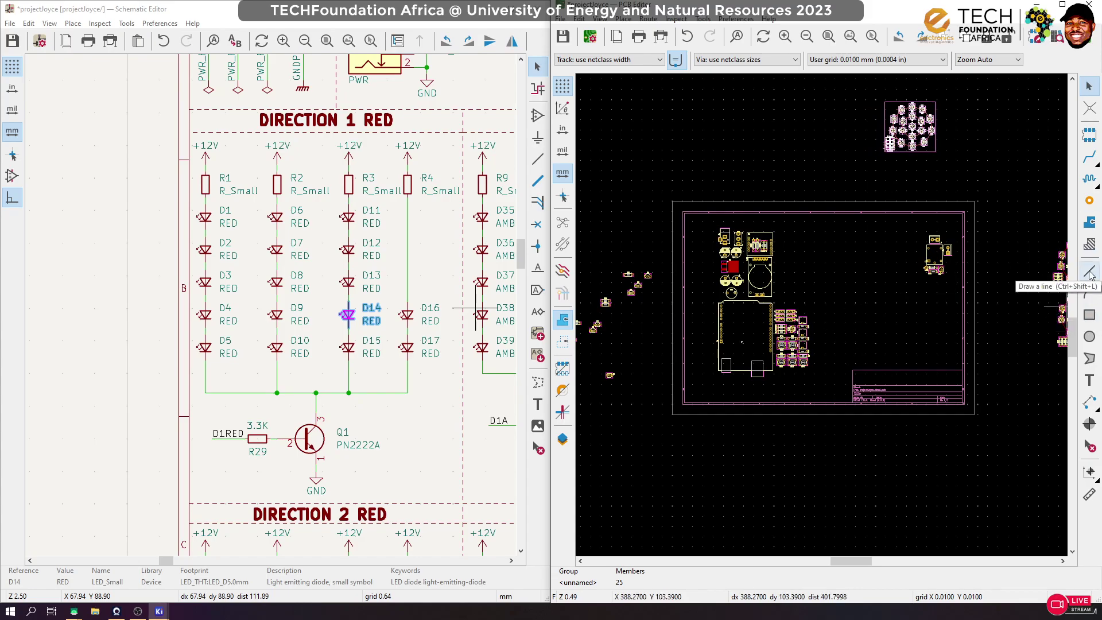
left_click(1090, 316)
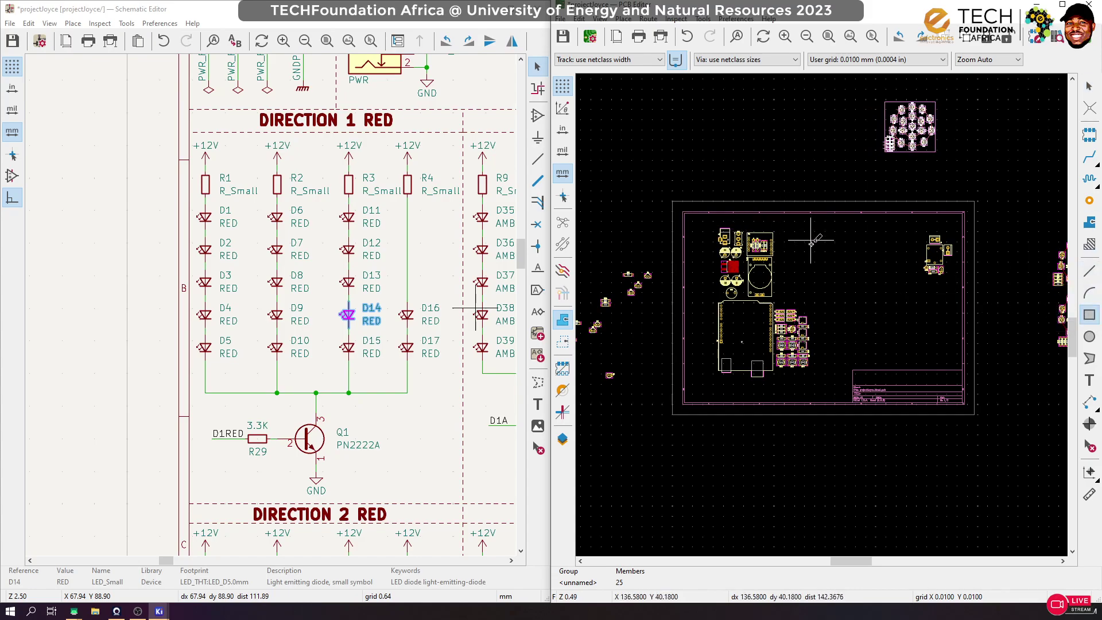
scroll(809, 336, "up", 3)
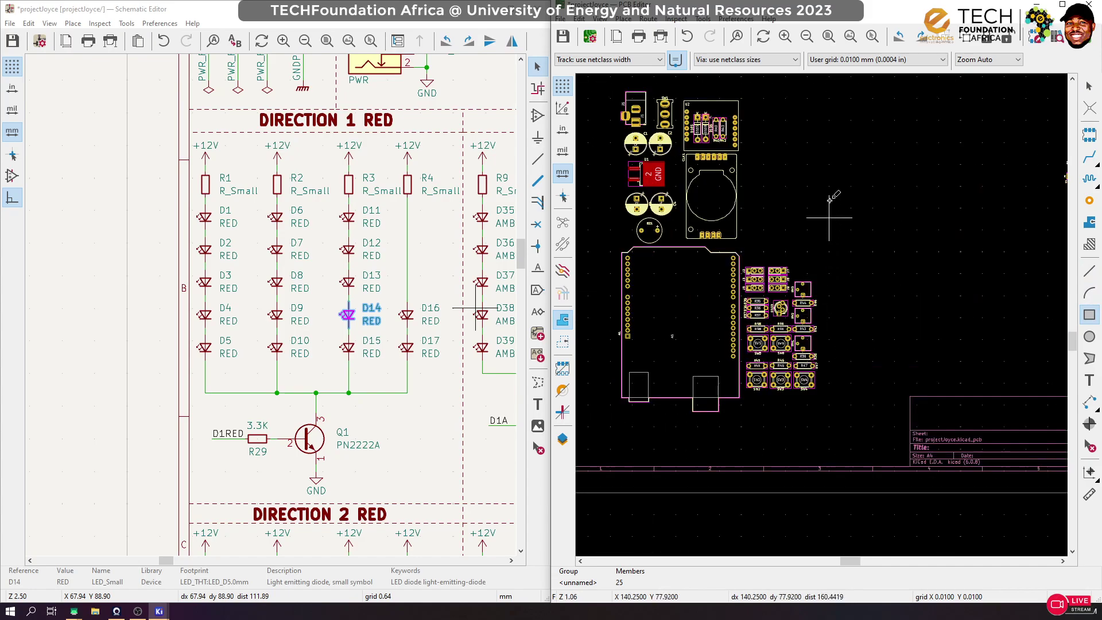
left_click(815, 93)
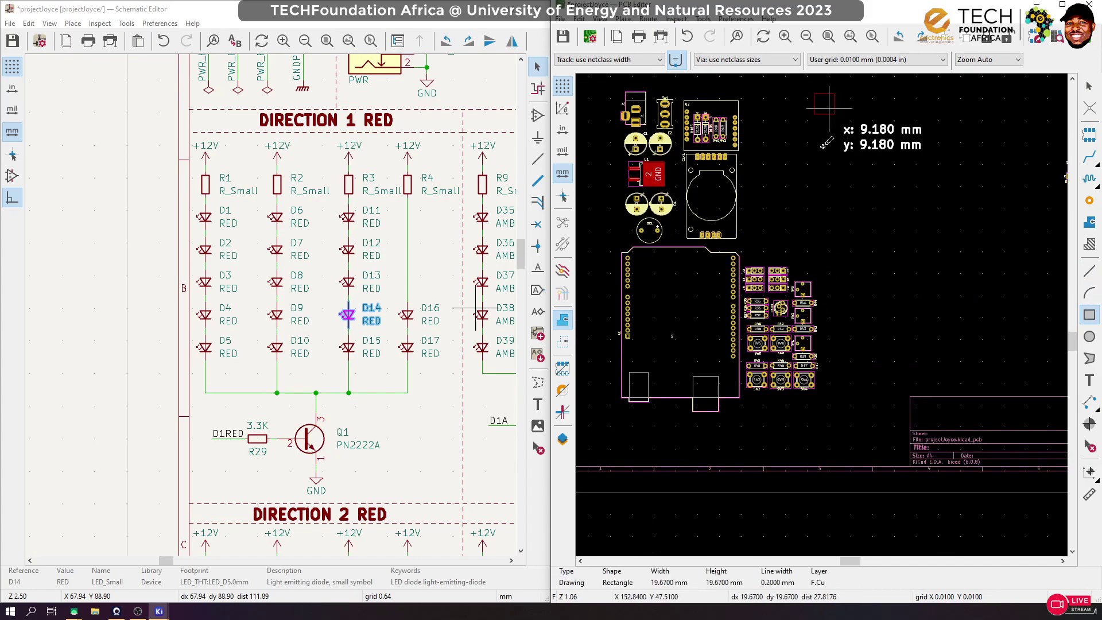
key("Escape")
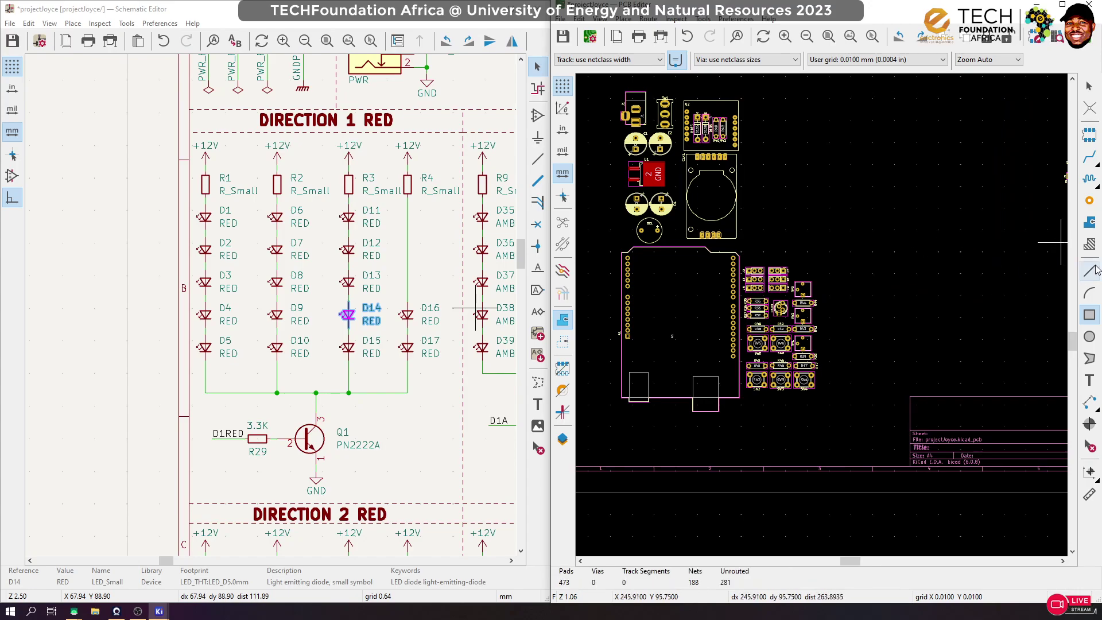
Start the Line tool for drawing graphic lines beside the placed modules
left_click(1092, 273)
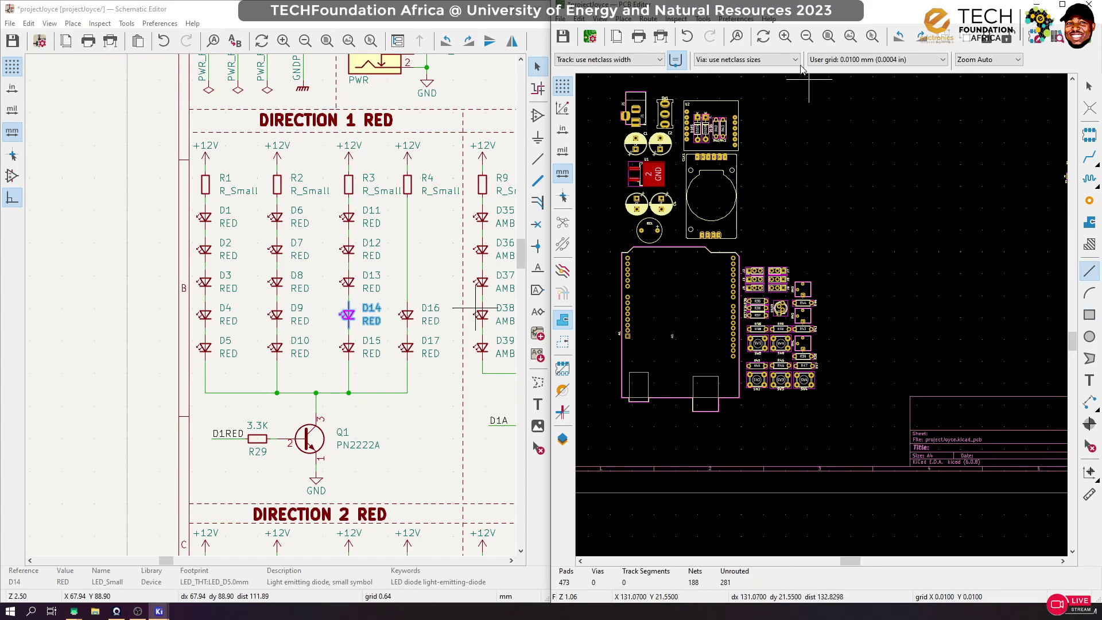
Draw a long vertical graphic line on the sheet, just beyond the Arduino outline and the switch and resistor block
left_click(830, 89)
double_click(855, 427)
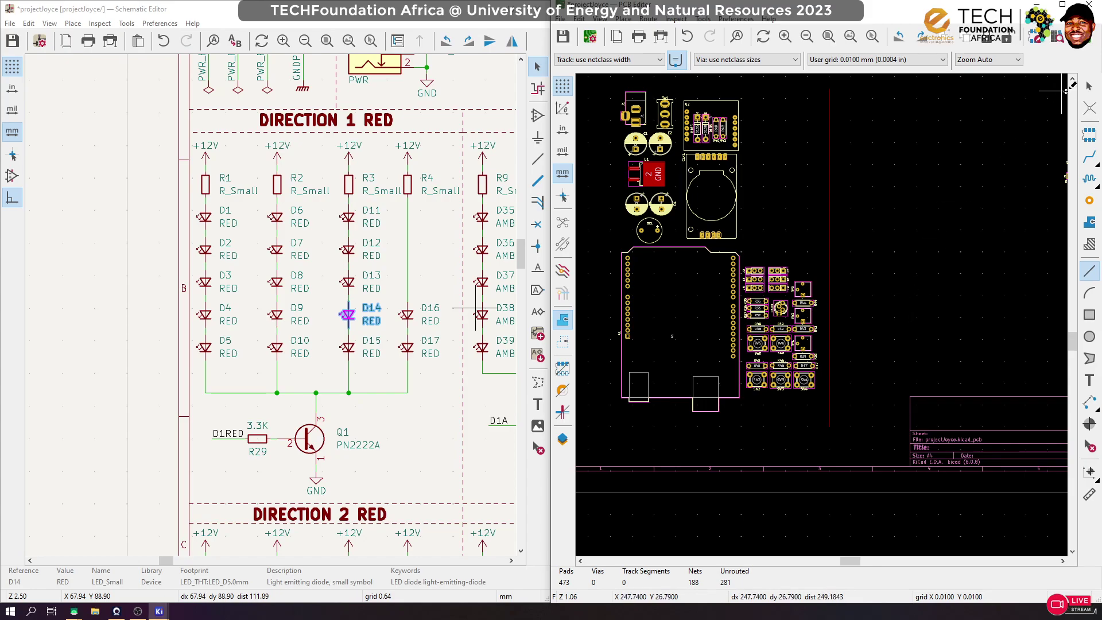
left_click(1090, 86)
Draw a rectangle about 48.5 by 48.5 mm on F.Cu around the separate LED cluster above the sheet
scroll(879, 259, "down", 3)
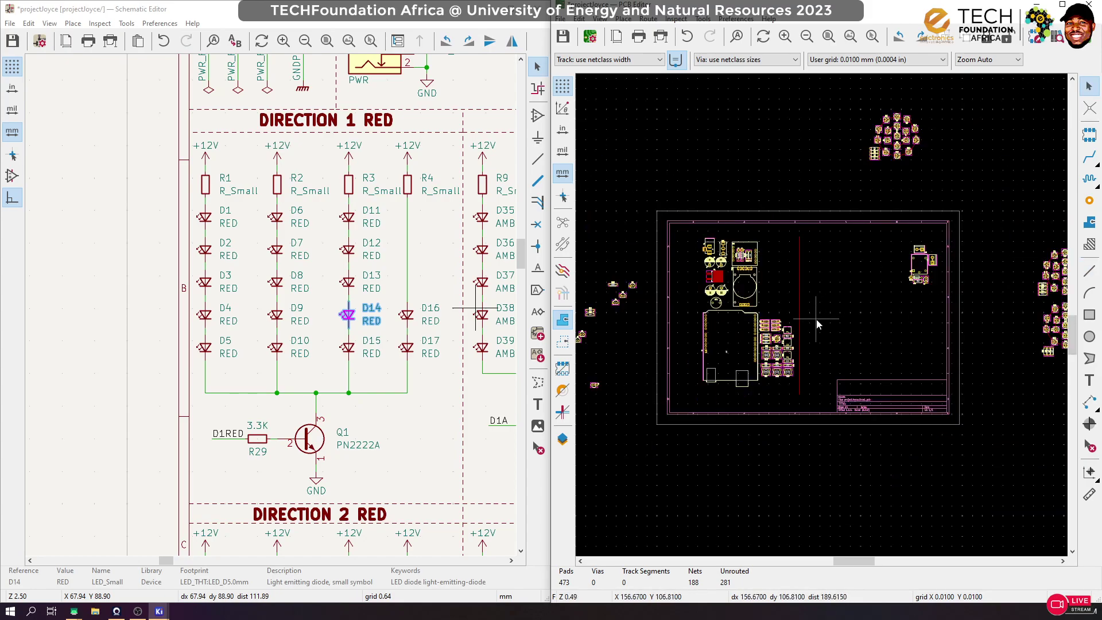
left_click(1090, 315)
scroll(903, 154, "up", 3)
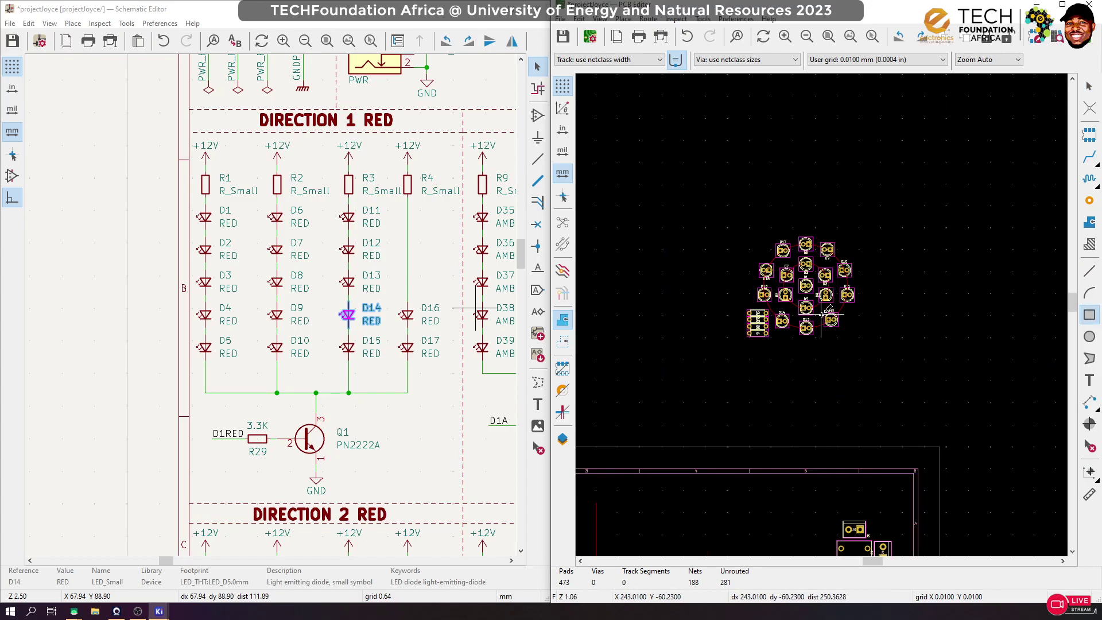
left_click(751, 232)
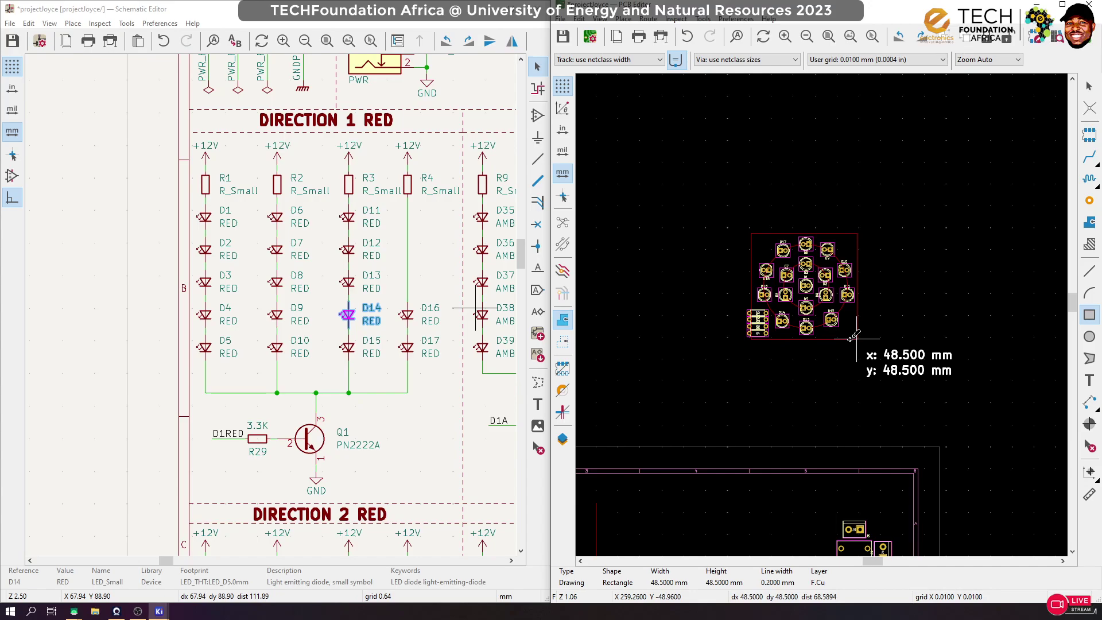
left_click(851, 339)
key("Escape")
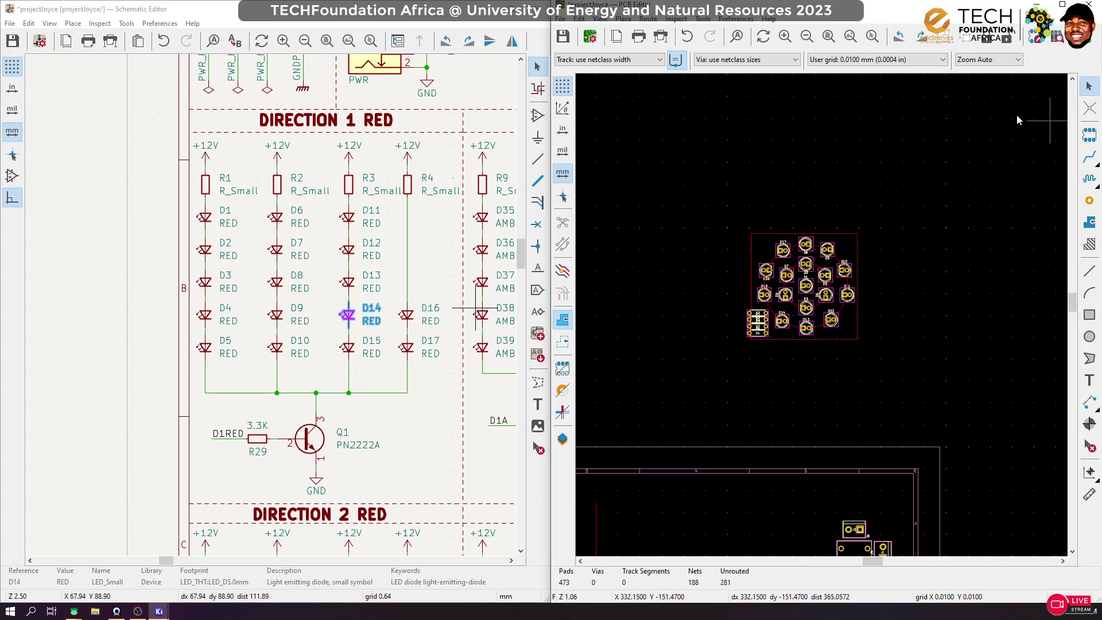
Resize the rectangle around the LED cluster to about 49.8 mm wide and 50.3 mm high
left_click(752, 235)
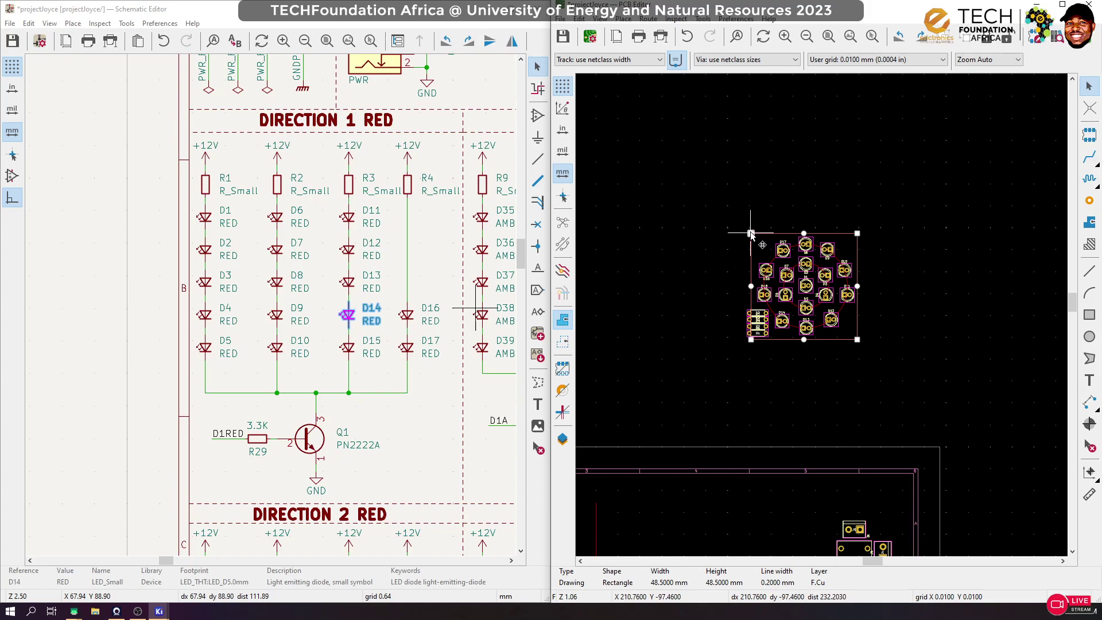
left_click_drag(751, 234, 746, 227)
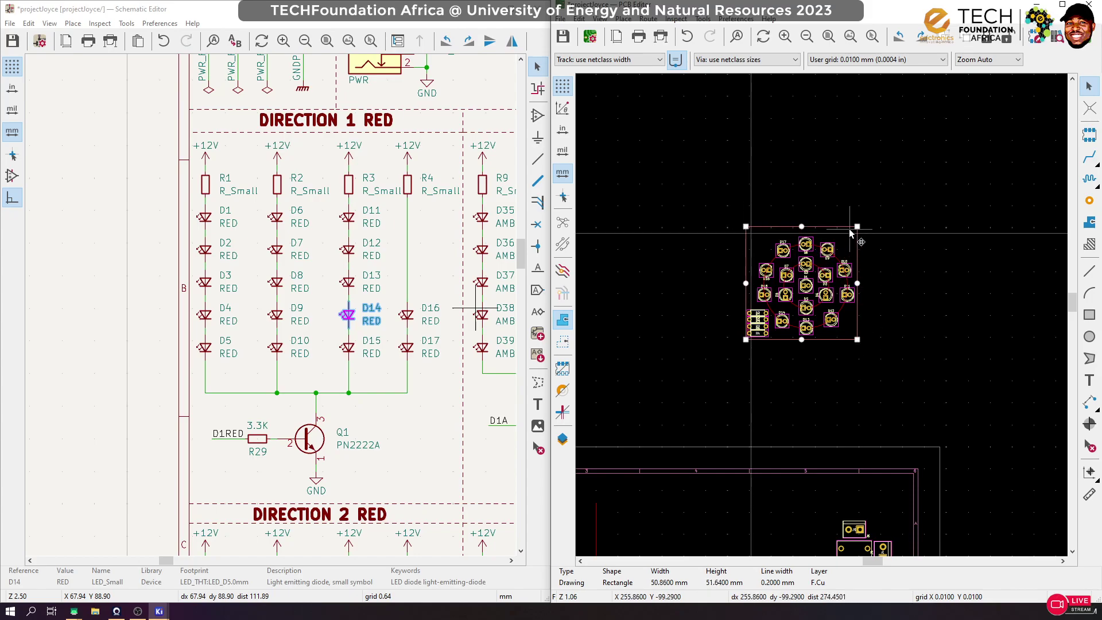
left_click_drag(857, 227, 855, 230)
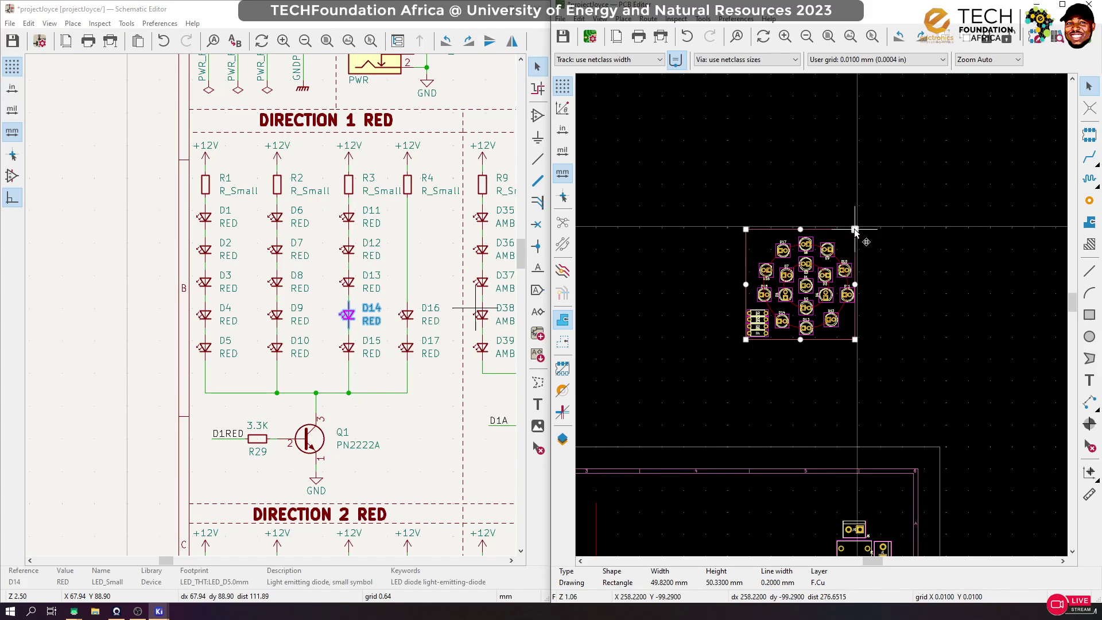
left_click(918, 241)
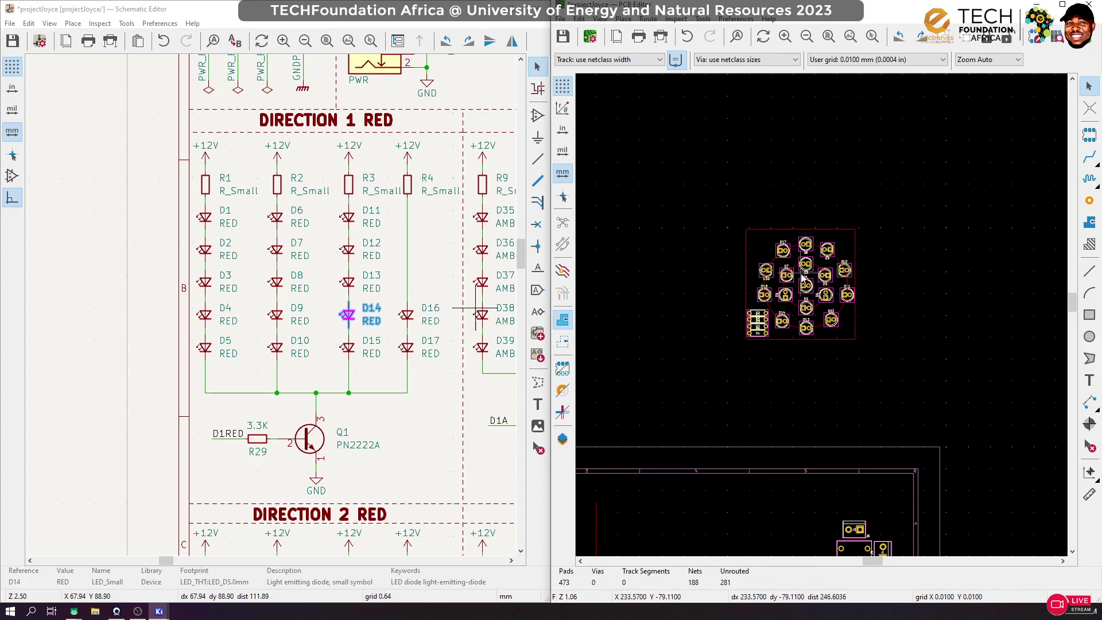
Move the grouped LEDs and resistors slightly upward so they fit inside the surrounding rectangle
left_click(802, 279)
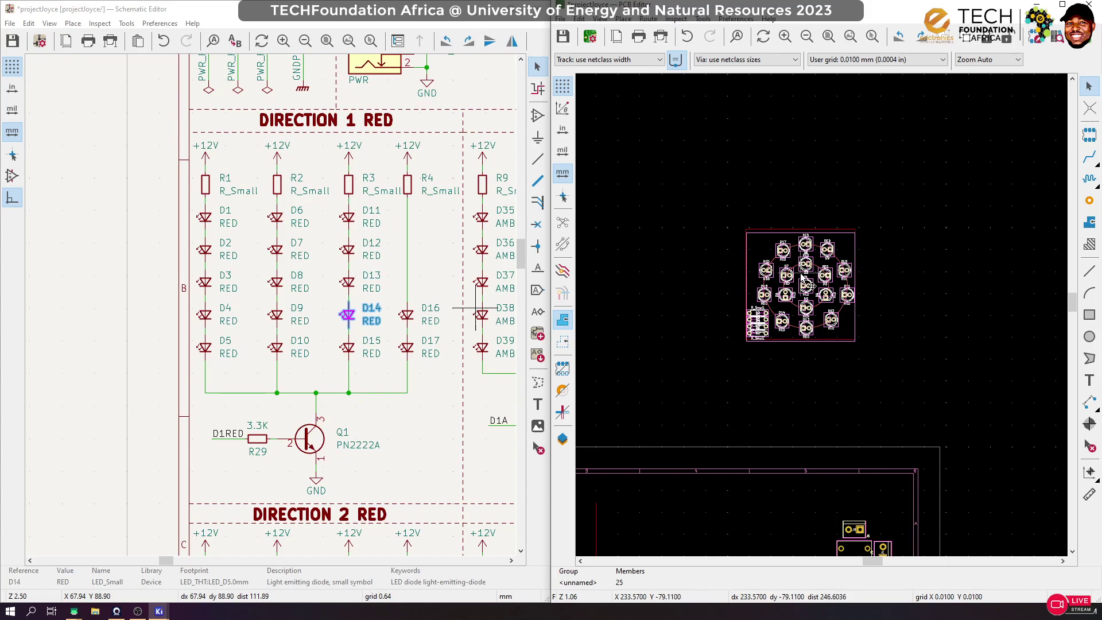
key("m")
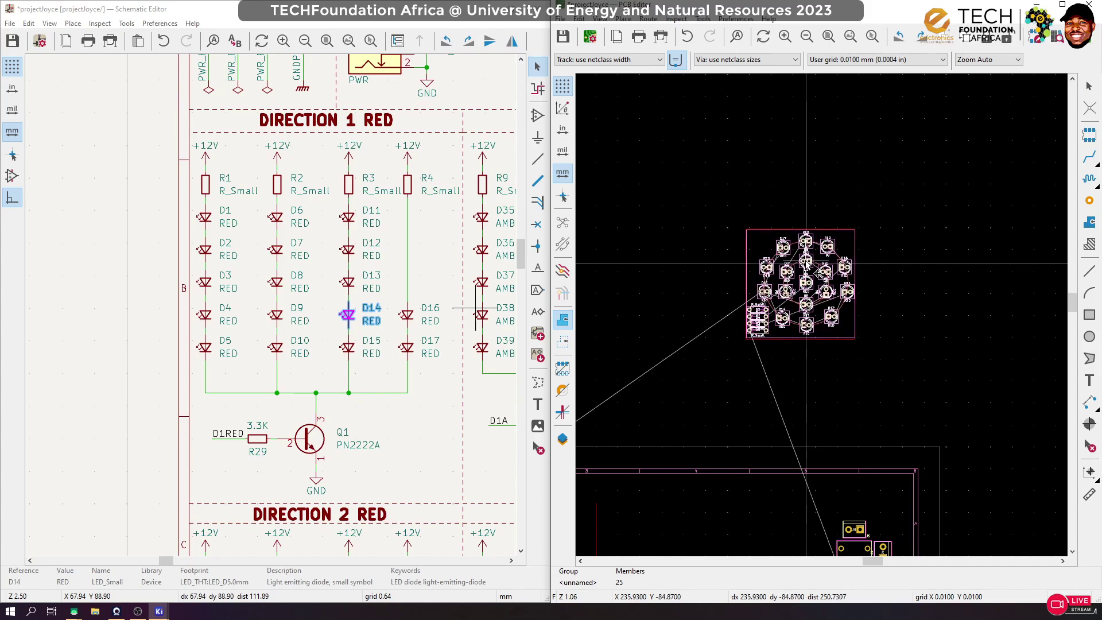
left_click(807, 264)
Move the rectangle and its LED group together onto the sheet, aligned against the upper end of the vertical line
left_click_drag(917, 198, 727, 393)
key("m")
scroll(769, 333, "down", 3)
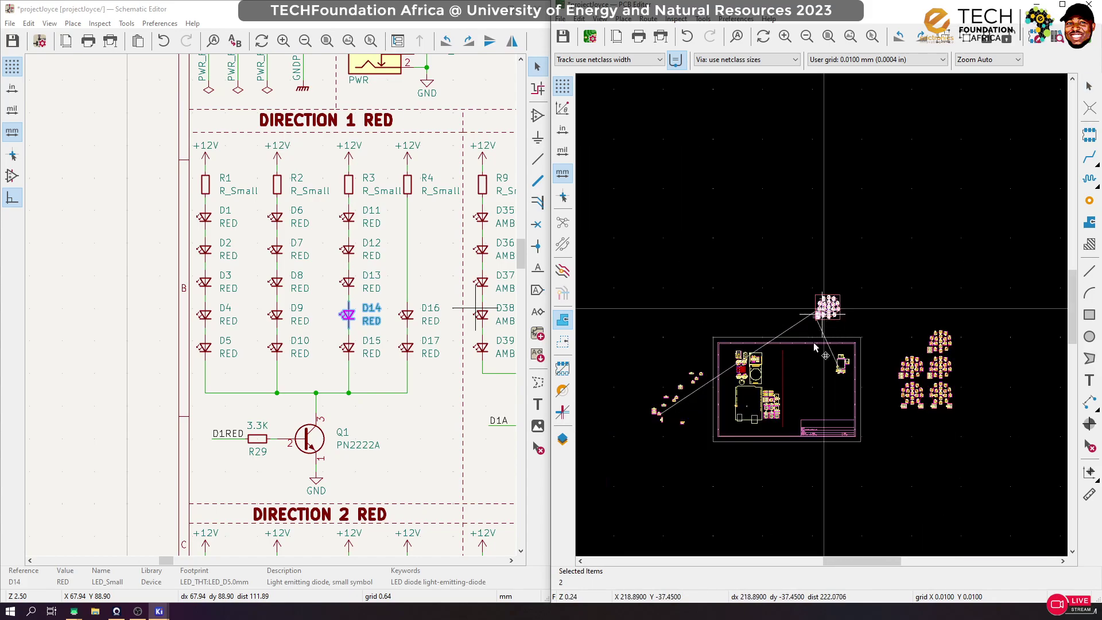
scroll(822, 316, "up", 3)
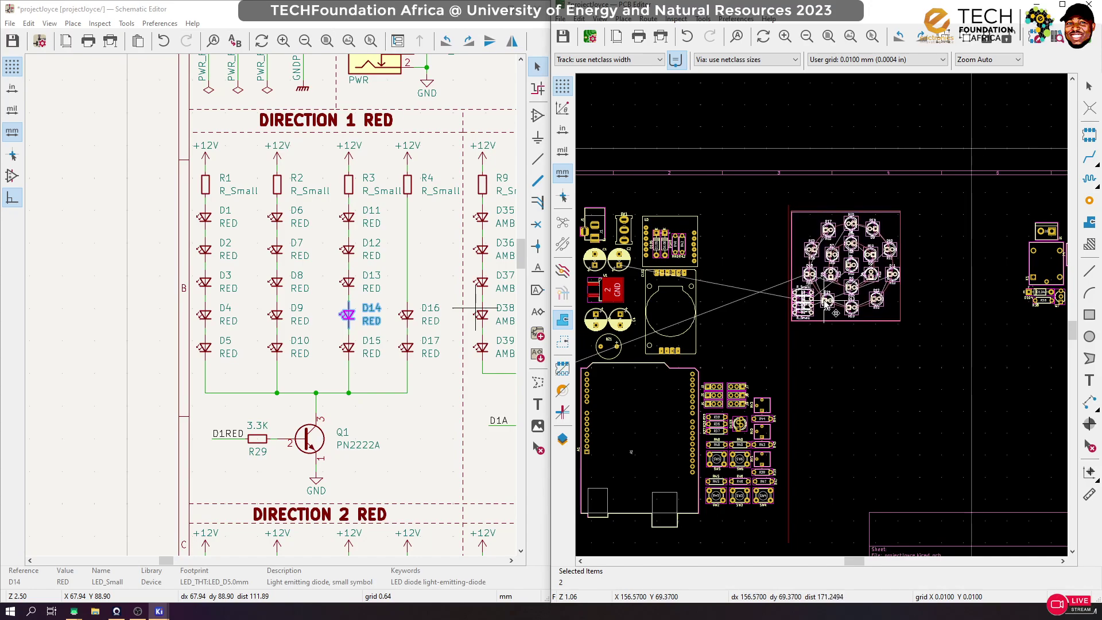
left_click(824, 303)
Duplicate the LED cluster's rectangle and place the copy directly below the original, edge to edge
scroll(815, 310, "down", 3)
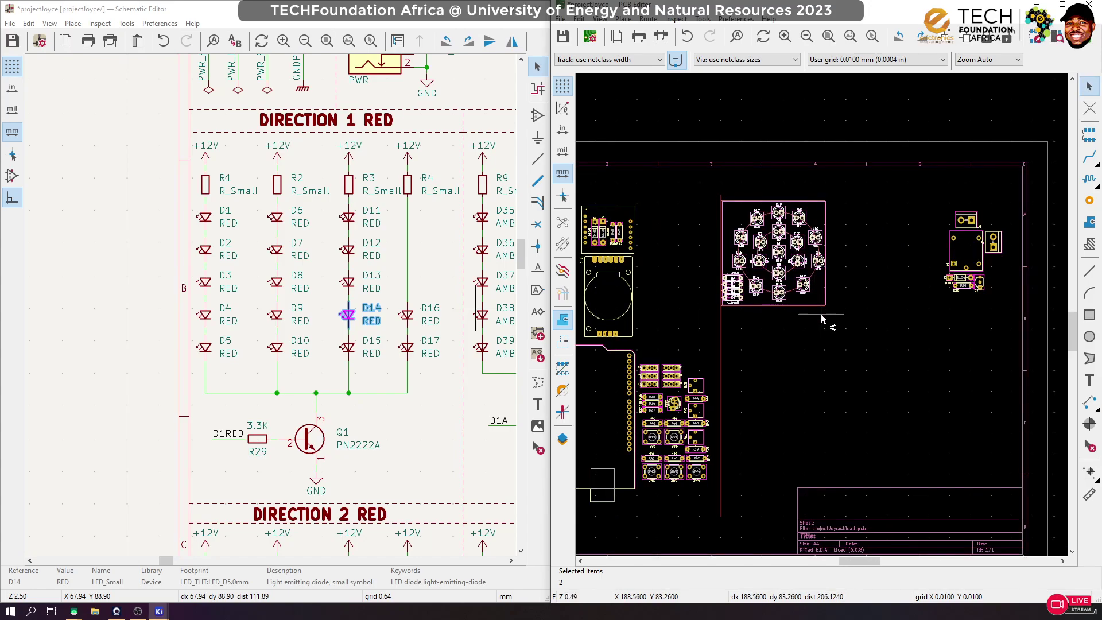
scroll(812, 313, "up", 6)
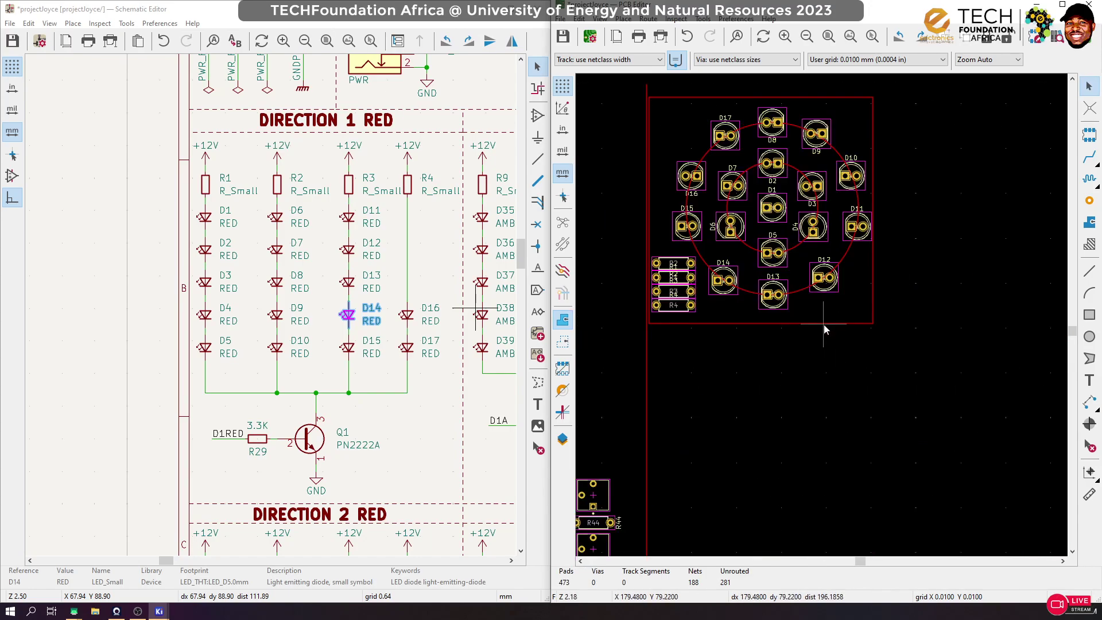
left_click(824, 325)
key("ctrl+d")
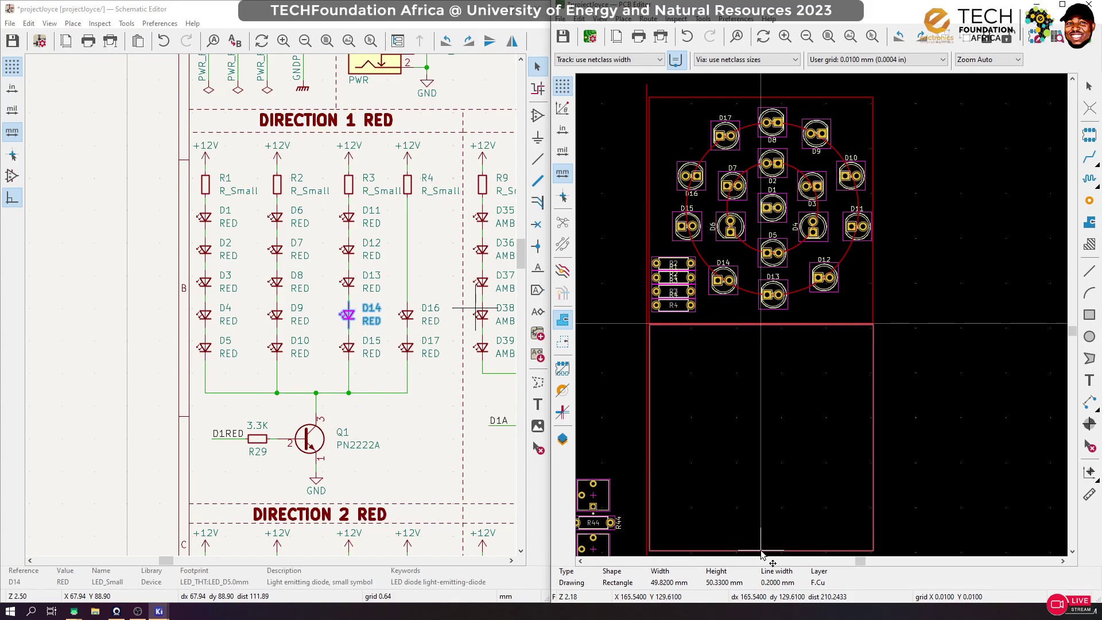
left_click(762, 553)
Move the amber LED group containing D35 to D51 from outside the sheet into the empty second rectangle
scroll(752, 325, "down", 5)
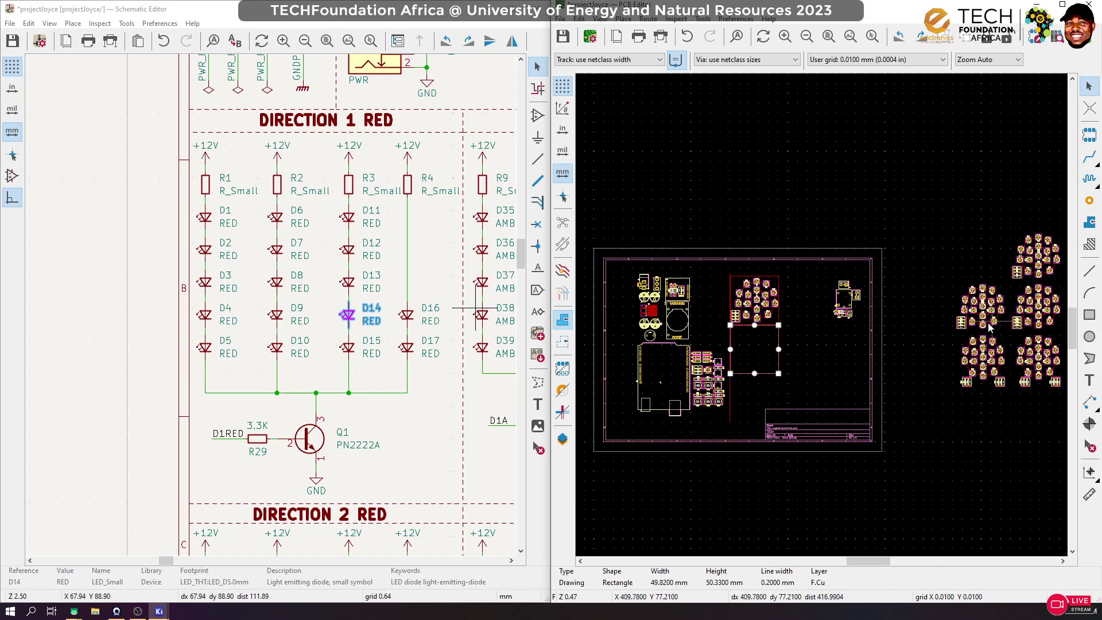
scroll(993, 327, "up", 3)
left_click(823, 312)
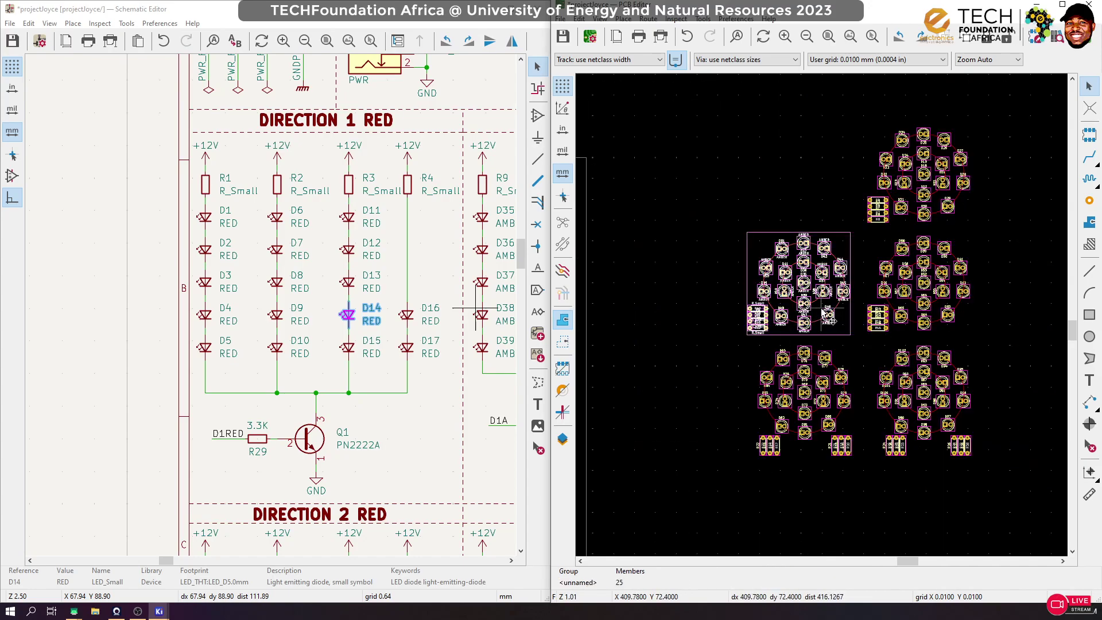
key("m")
scroll(718, 310, "down", 4)
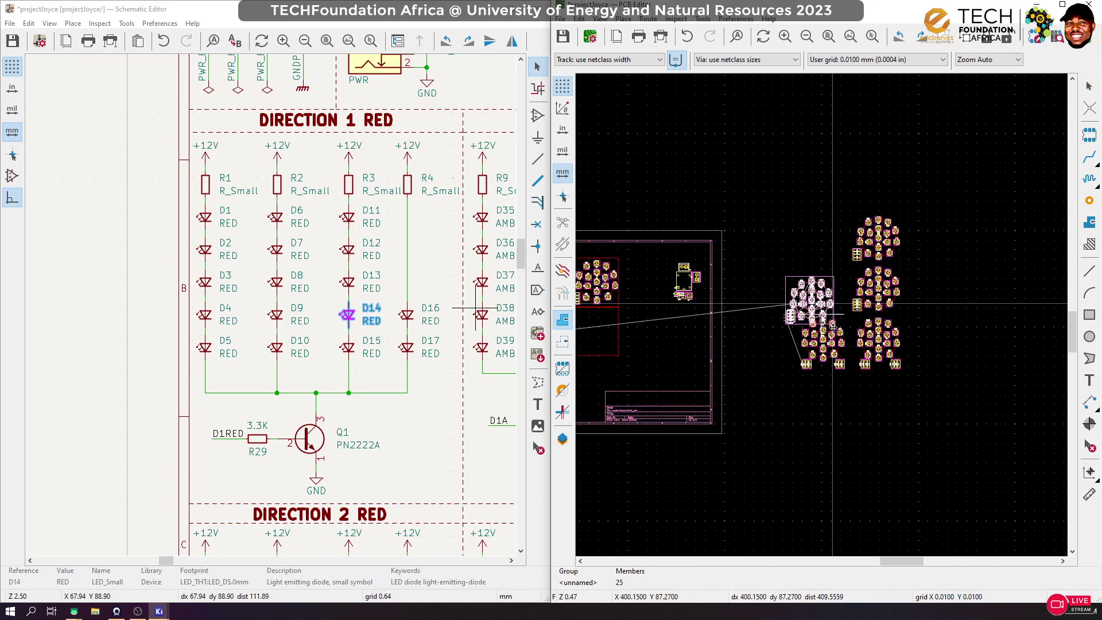
scroll(730, 319, "up", 1)
scroll(822, 318, "up", 6)
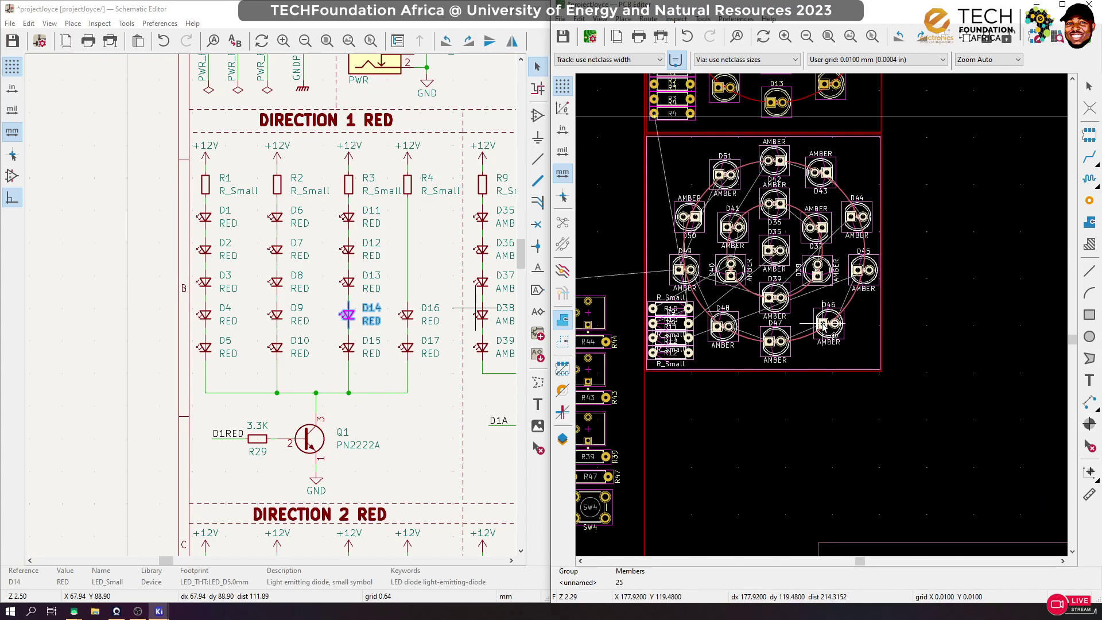
left_click(823, 324)
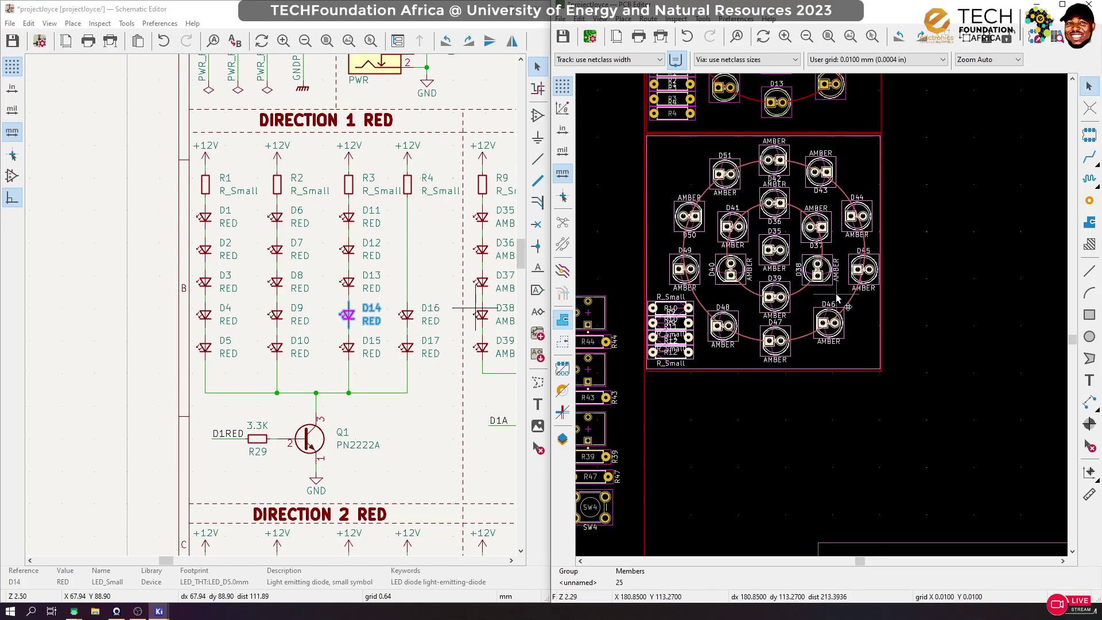
Duplicate the second rectangle and place the copy directly beneath it, making a column of three frames
scroll(822, 320, "down", 8)
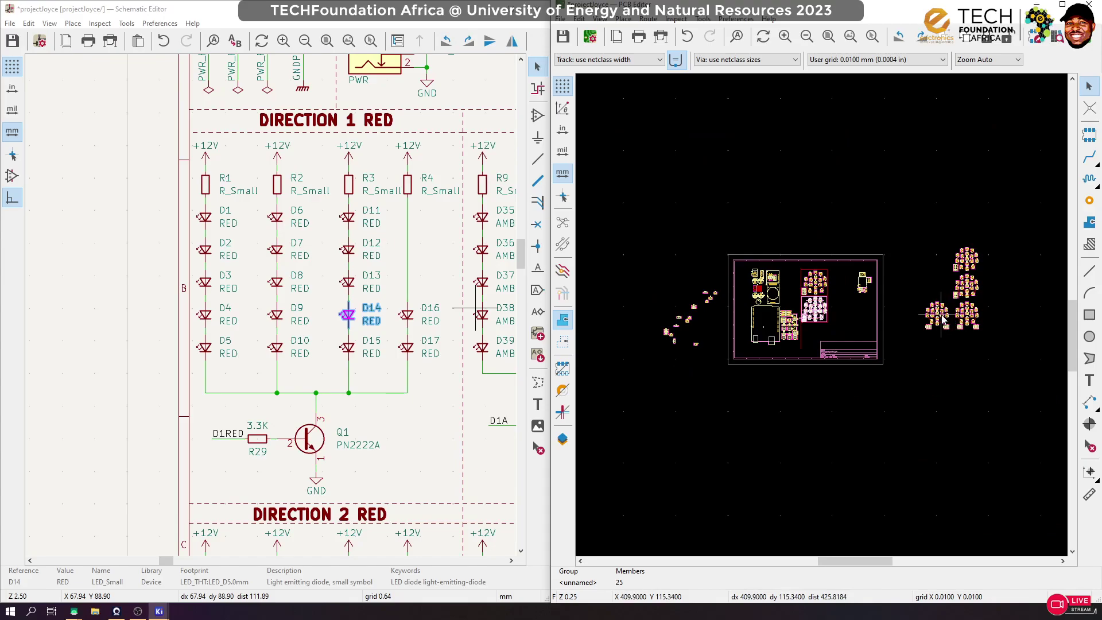
scroll(822, 319, "up", 8)
left_click(851, 353)
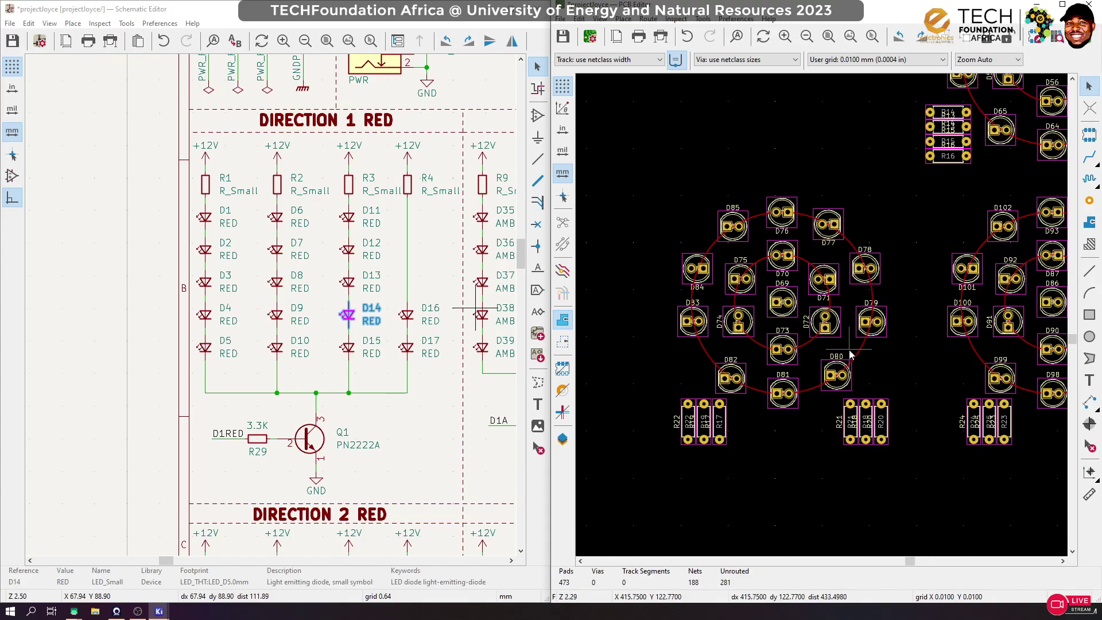
scroll(804, 319, "down", 10)
scroll(767, 314, "up", 8)
left_click(830, 340)
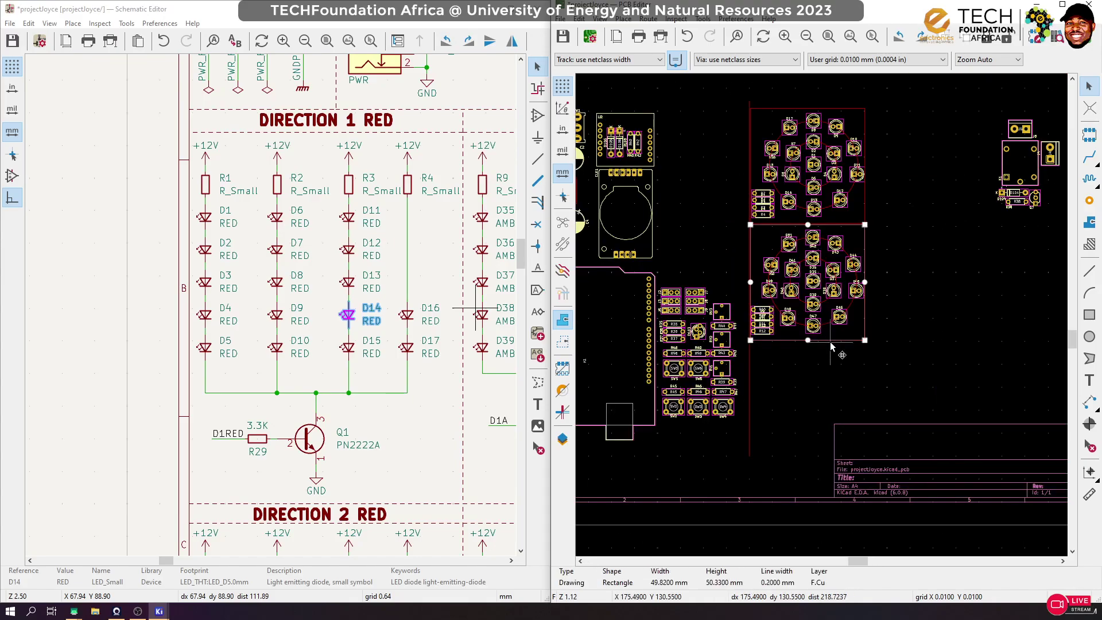
left_click_drag(865, 340, 867, 460)
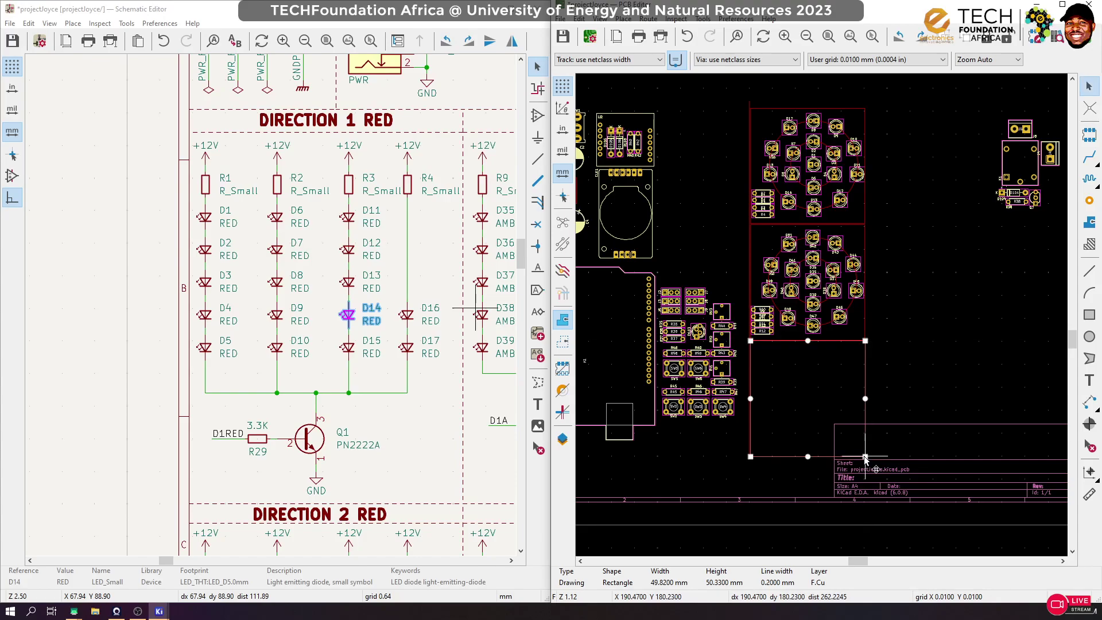
Move the LED group containing D69 to D85 and its two resistor rows into the third rectangle
scroll(865, 456, "down", 4)
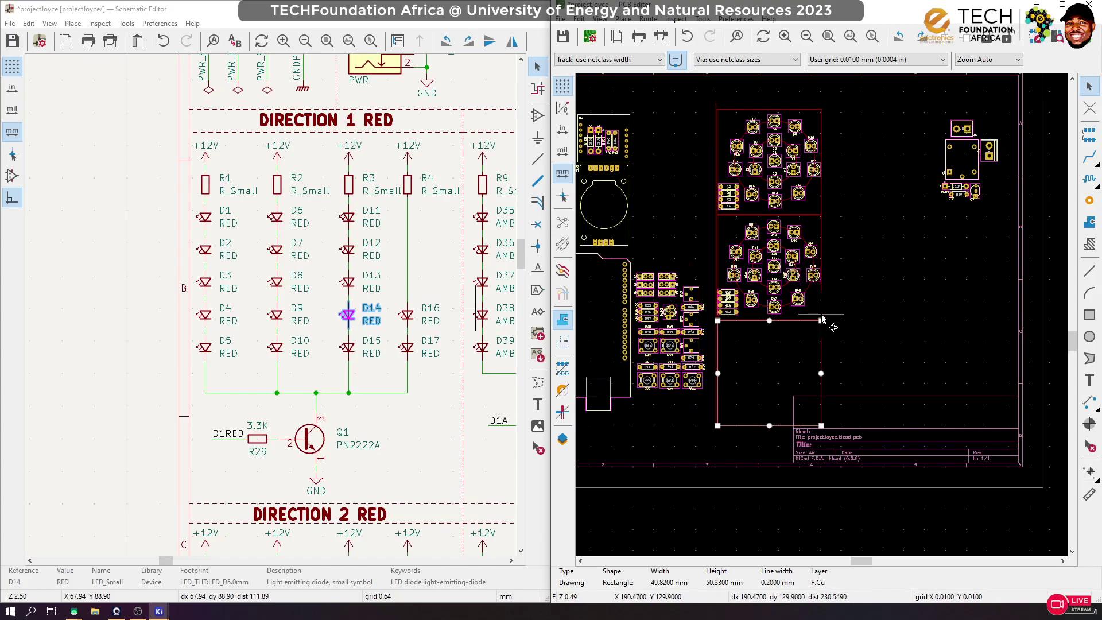
left_click(826, 326)
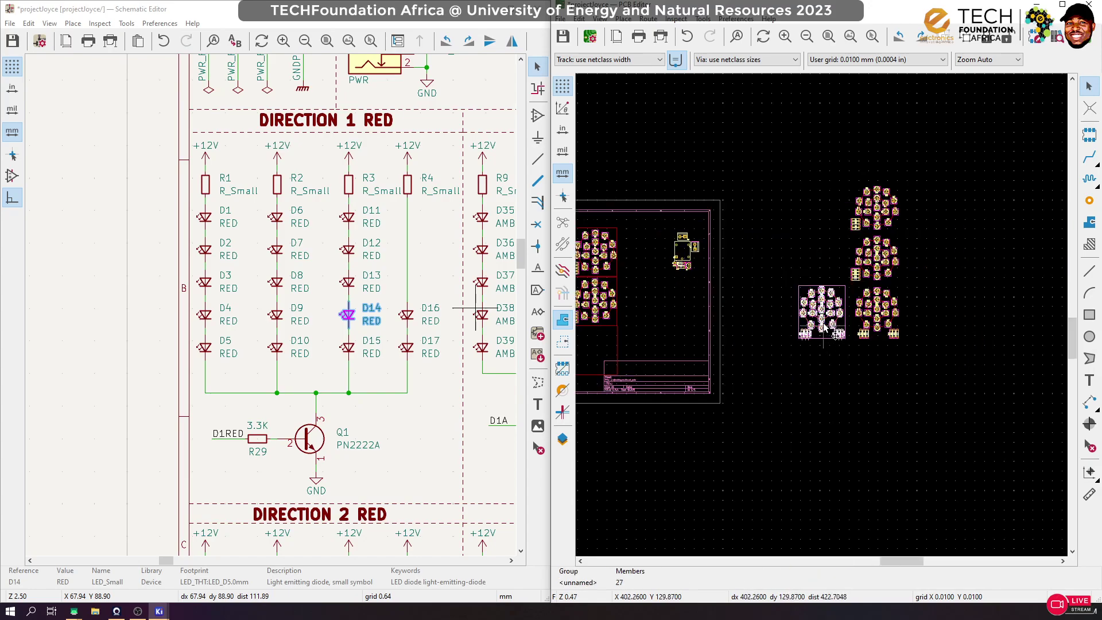
key("m")
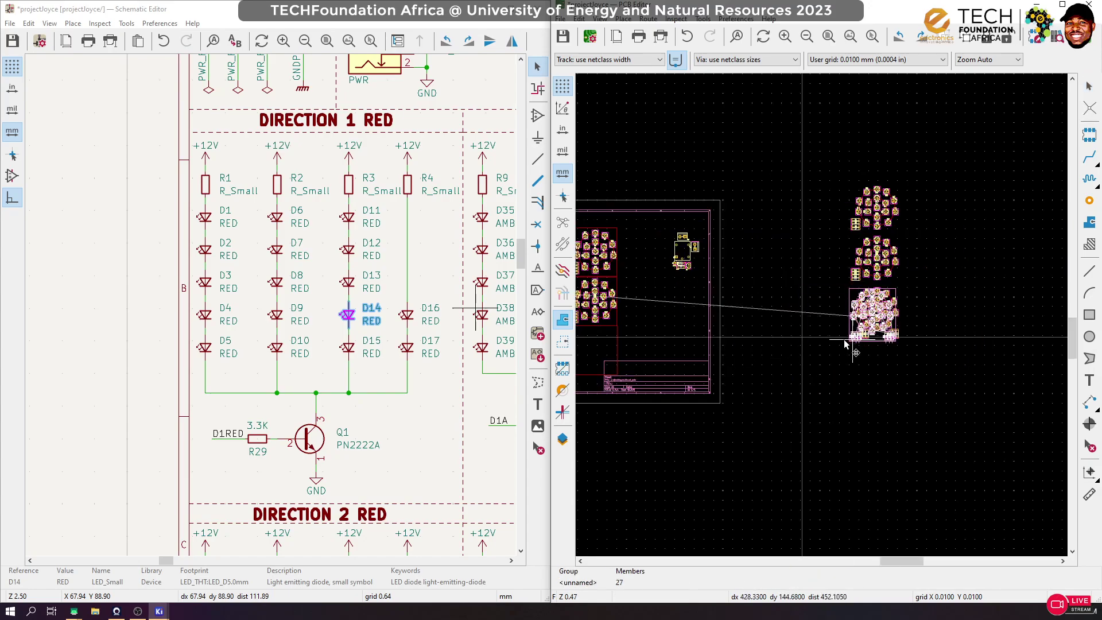
scroll(823, 317, "up", 4)
scroll(821, 314, "up", 4)
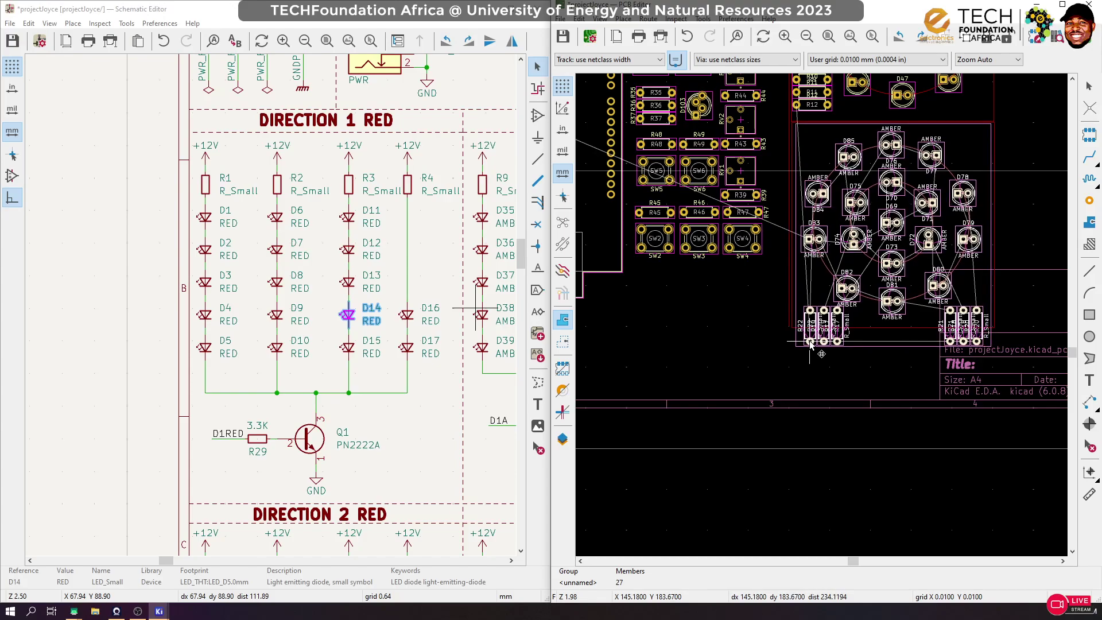
left_click(811, 343)
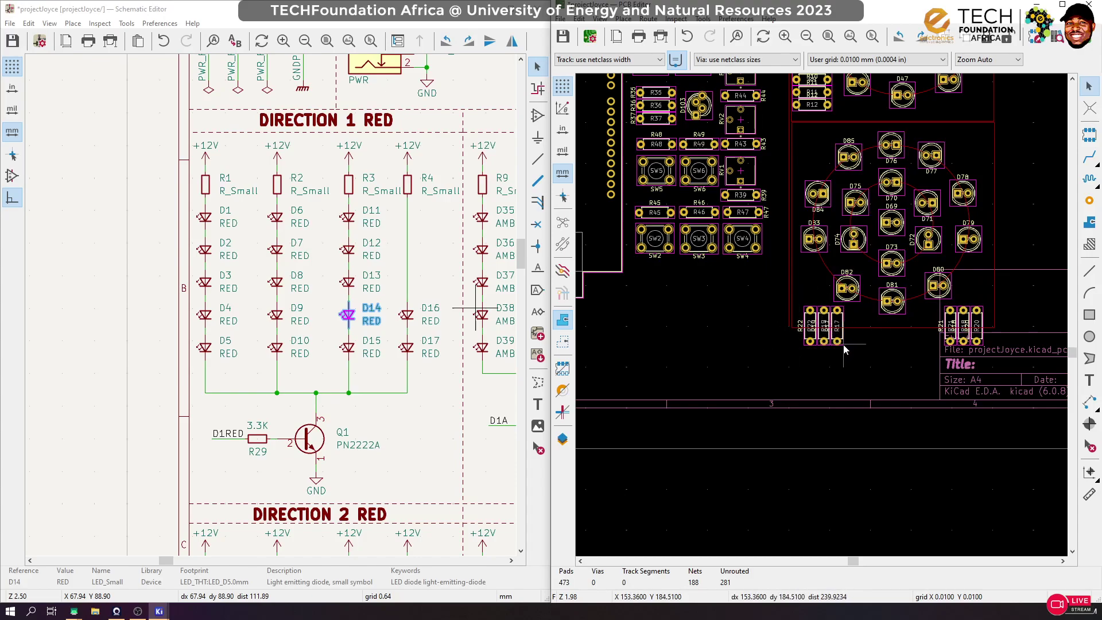
Duplicate the topmost rectangle and place the copy beside it, sharing its edge on the side facing the separate connector module
scroll(878, 336, "down", 5)
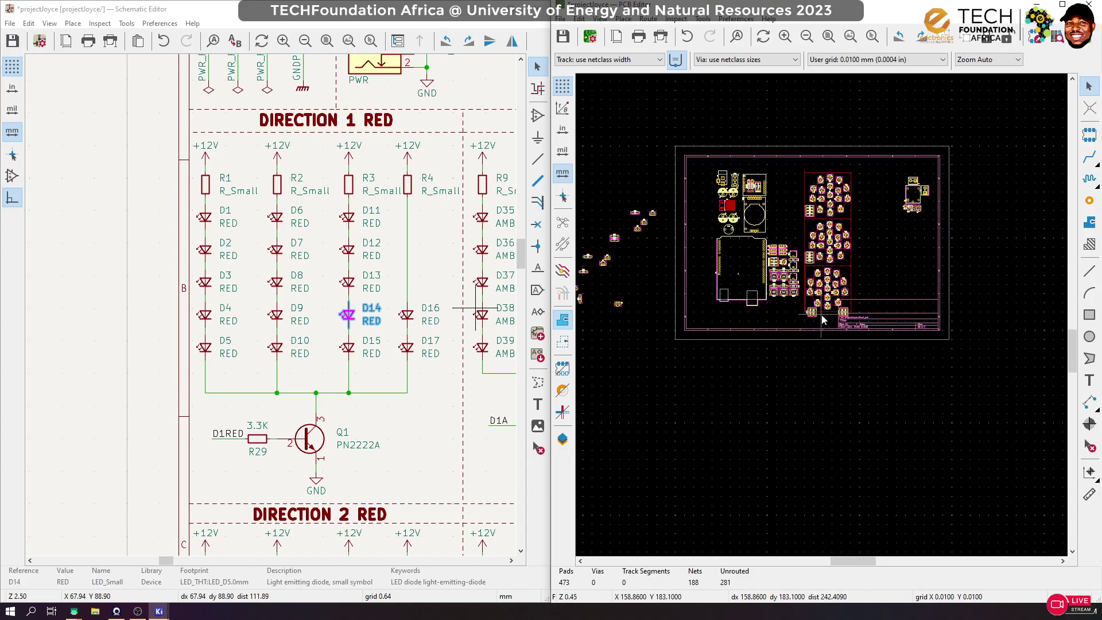
scroll(821, 314, "up", 3)
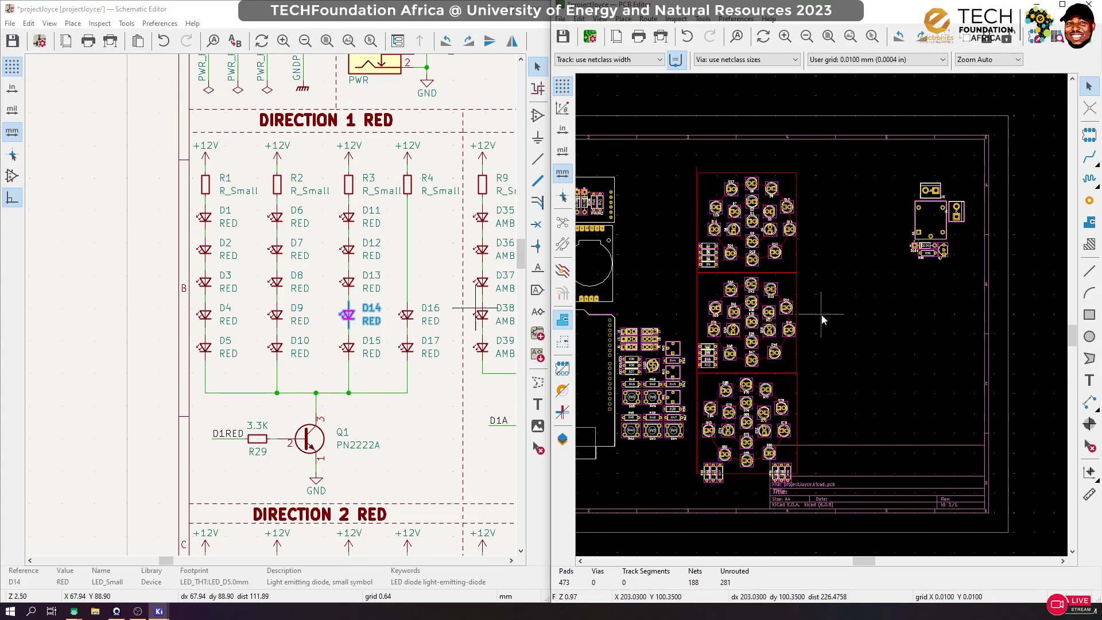
left_click(798, 242)
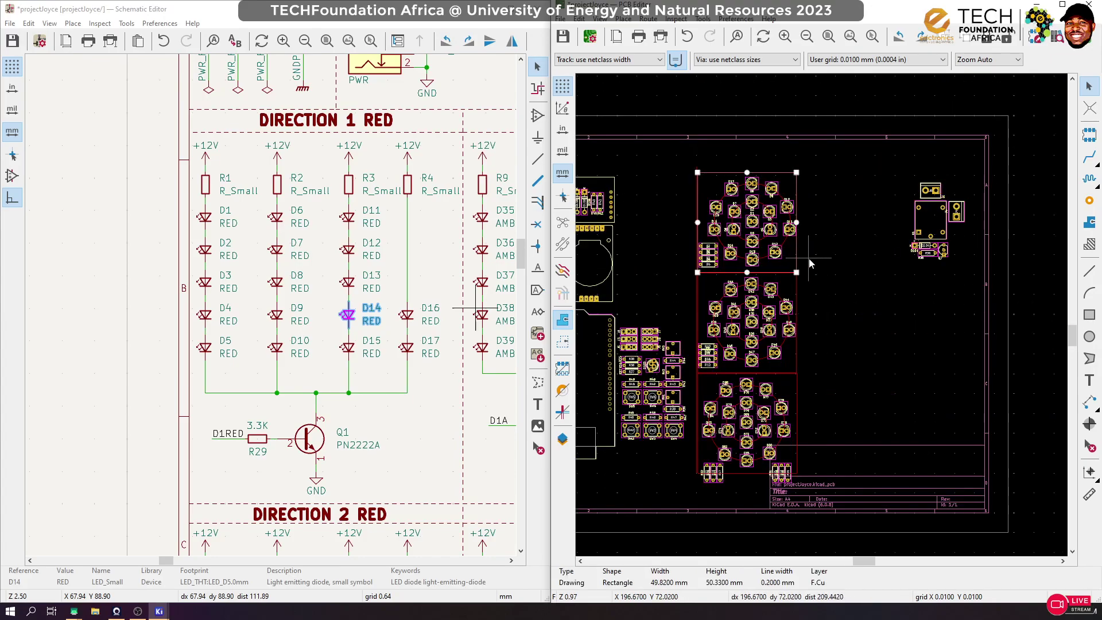
key("m")
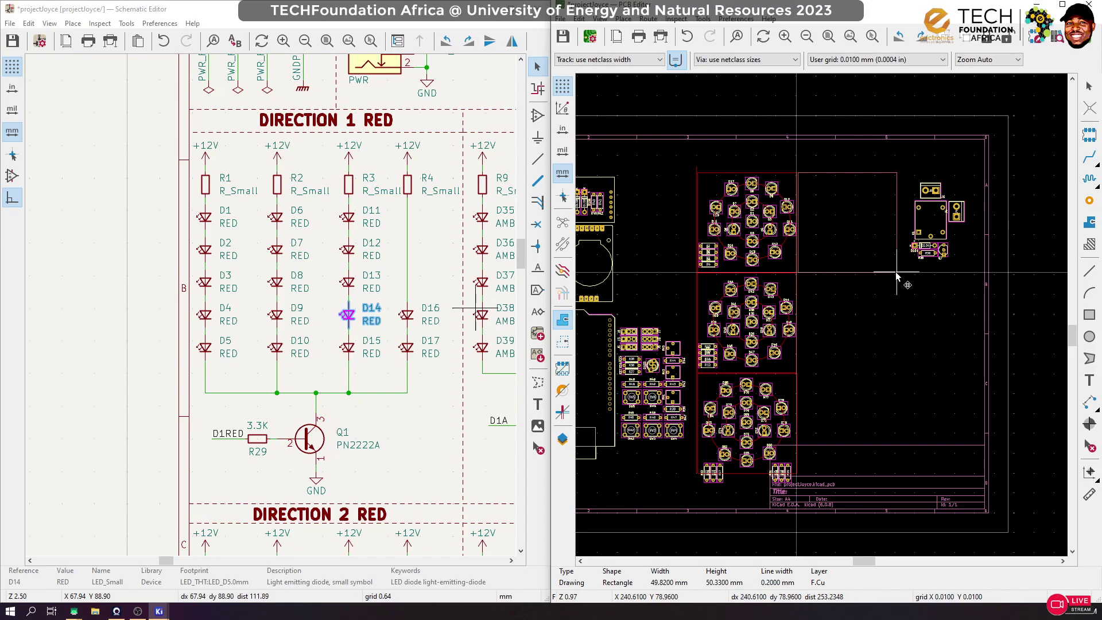
left_click(896, 275)
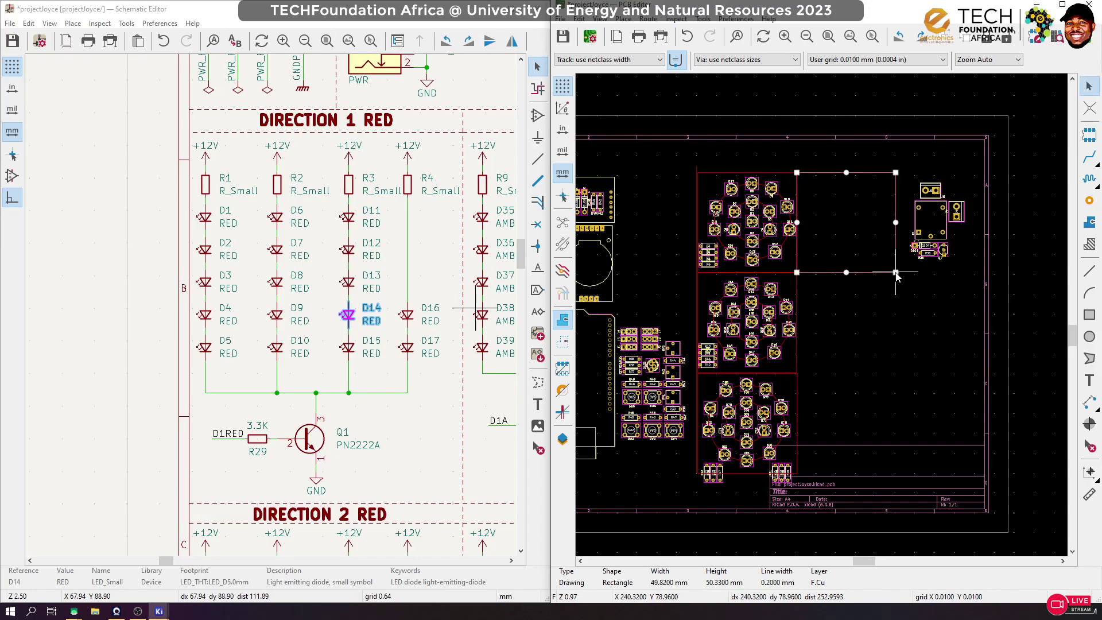
Duplicate the second column's top rectangle twice, stacking the copies directly beneath it to complete a column of three frames
key("m")
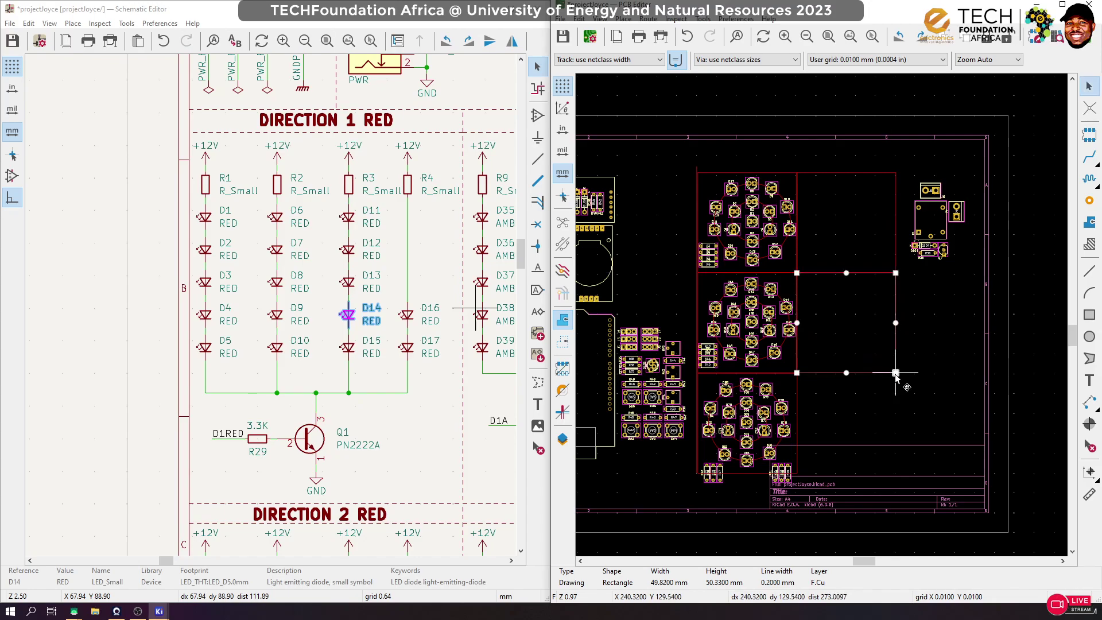
left_click(897, 476)
left_click(945, 367)
Move the red LED group containing D34 and its resistors from outside the sheet into the second column's top rectangle
scroll(887, 353, "down", 3)
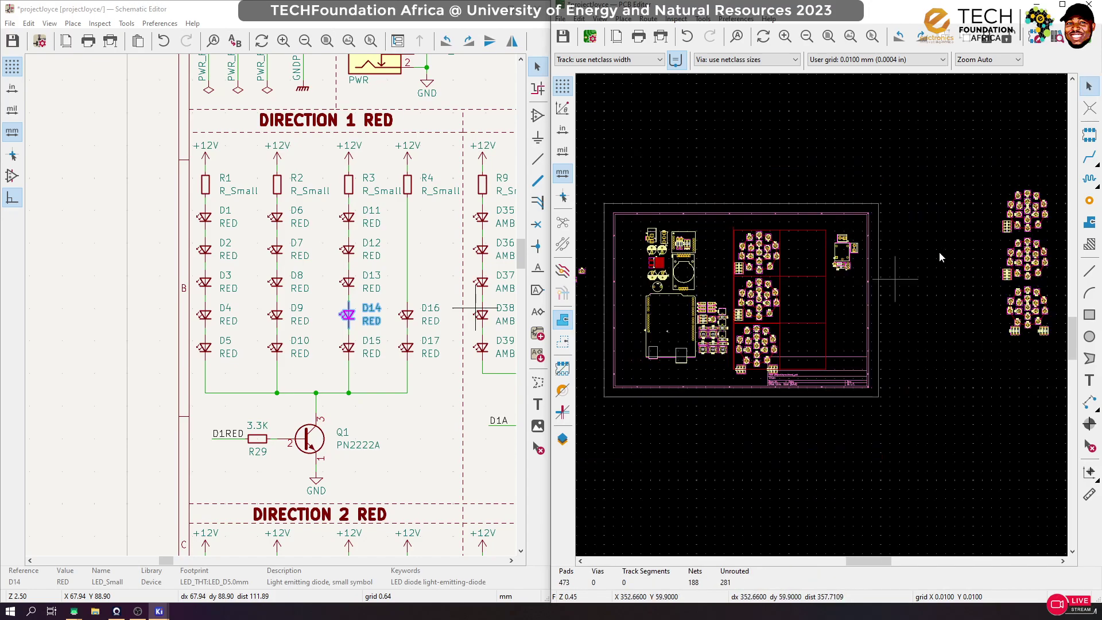
left_click(1036, 210)
scroll(858, 322, "up", 6)
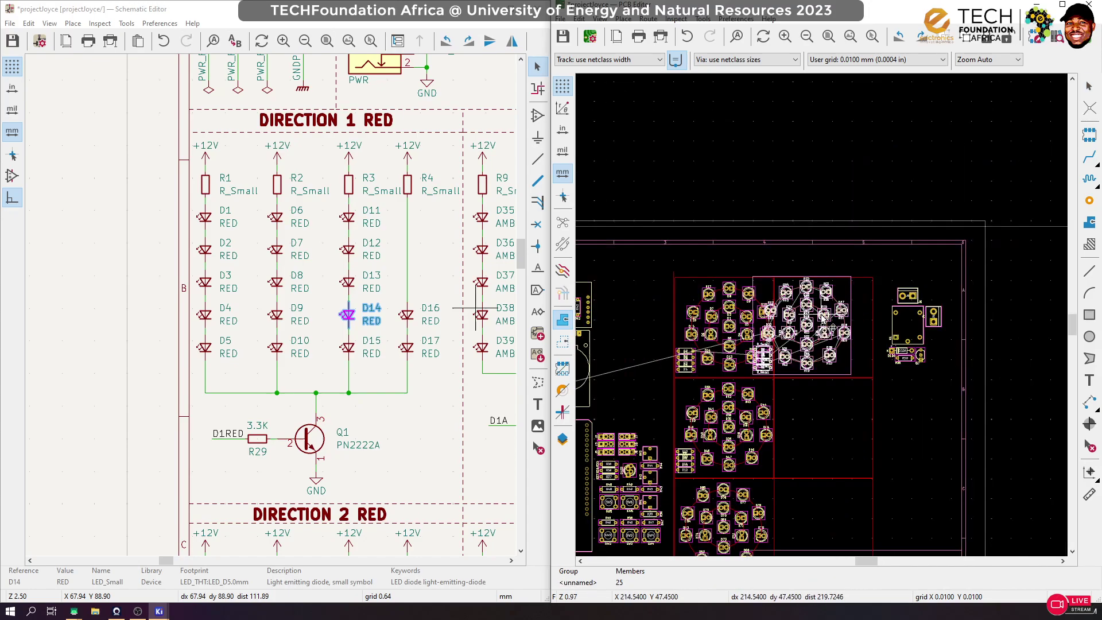
left_click_drag(857, 321, 867, 323)
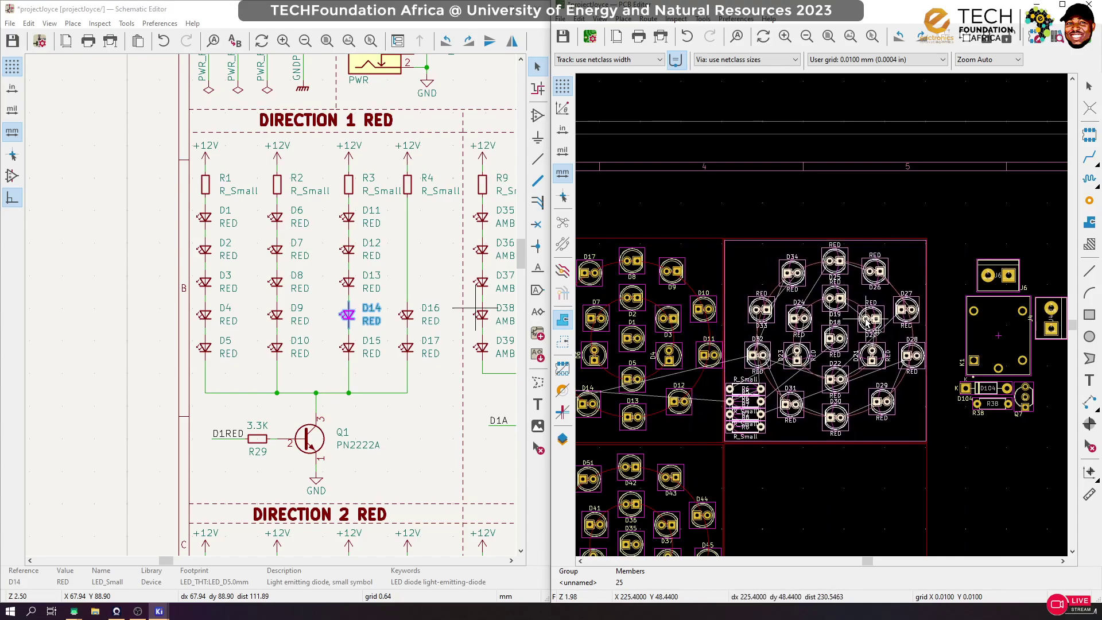
Move the amber LED group containing D60 to D68 and its resistors into the second column's middle rectangle
scroll(868, 344, "down", 6)
scroll(907, 351, "down", 1)
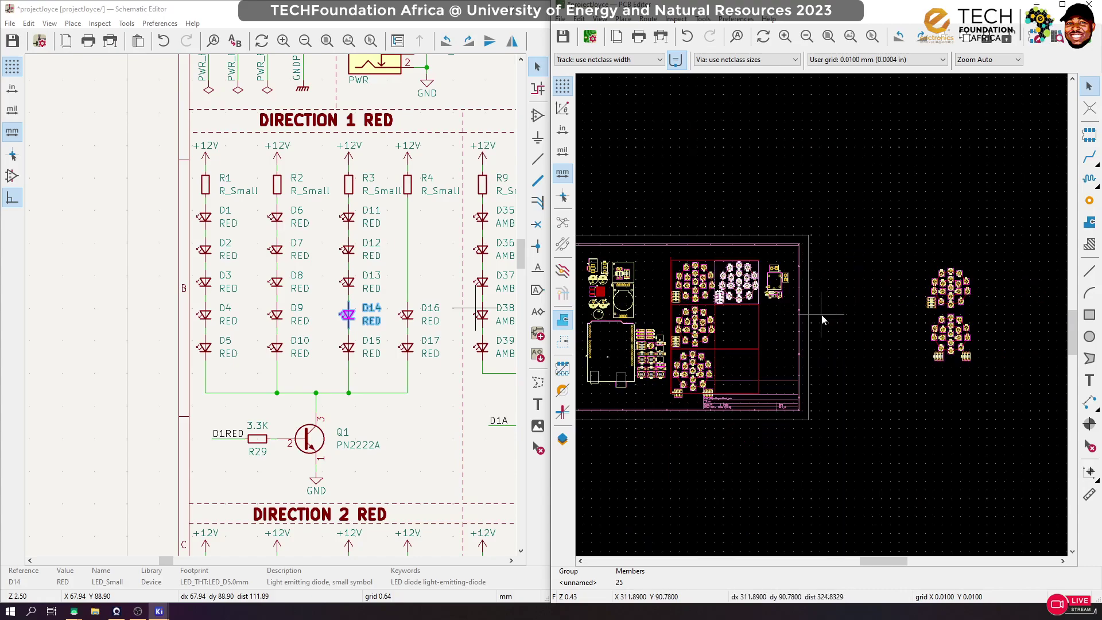
left_click_drag(971, 313, 745, 356)
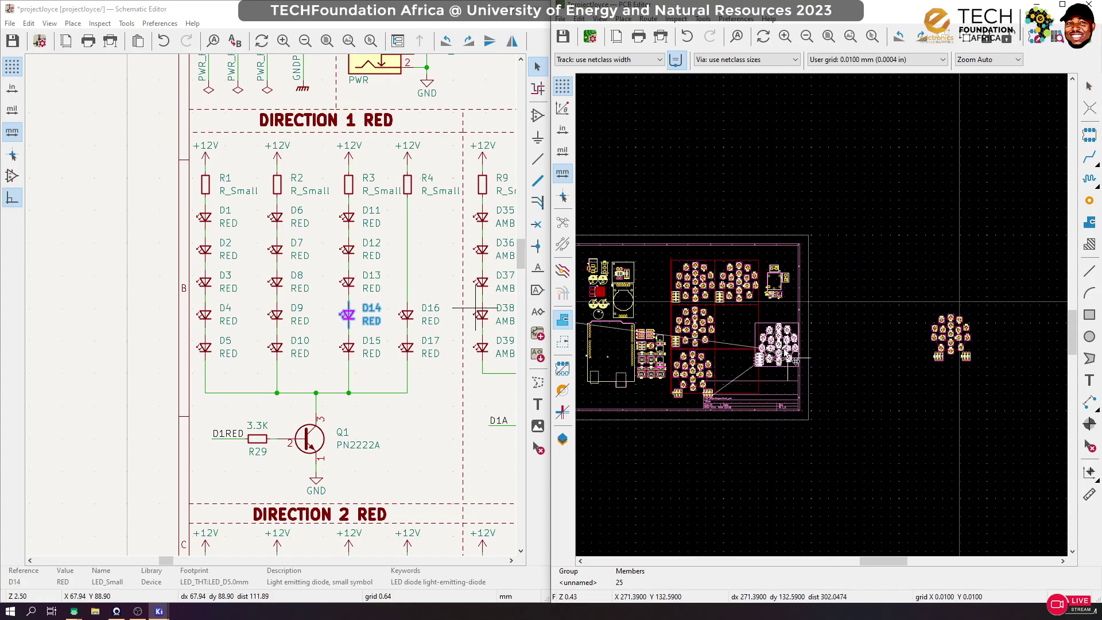
scroll(746, 355, "up", 5)
left_click_drag(837, 344, 844, 344)
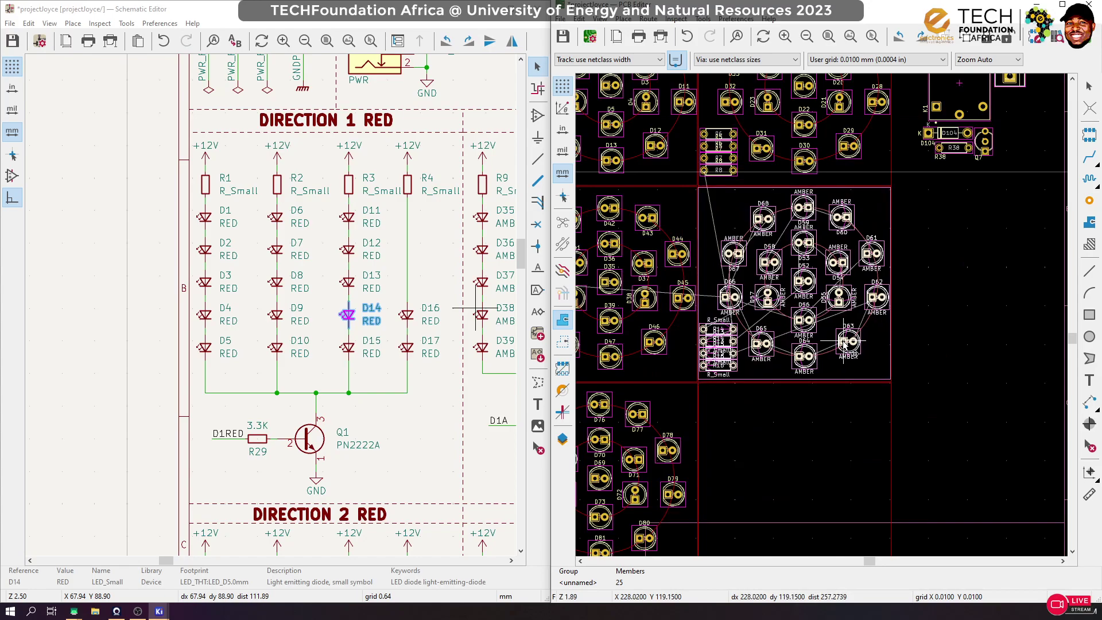
scroll(844, 344, "down", 6)
scroll(822, 319, "up", 6)
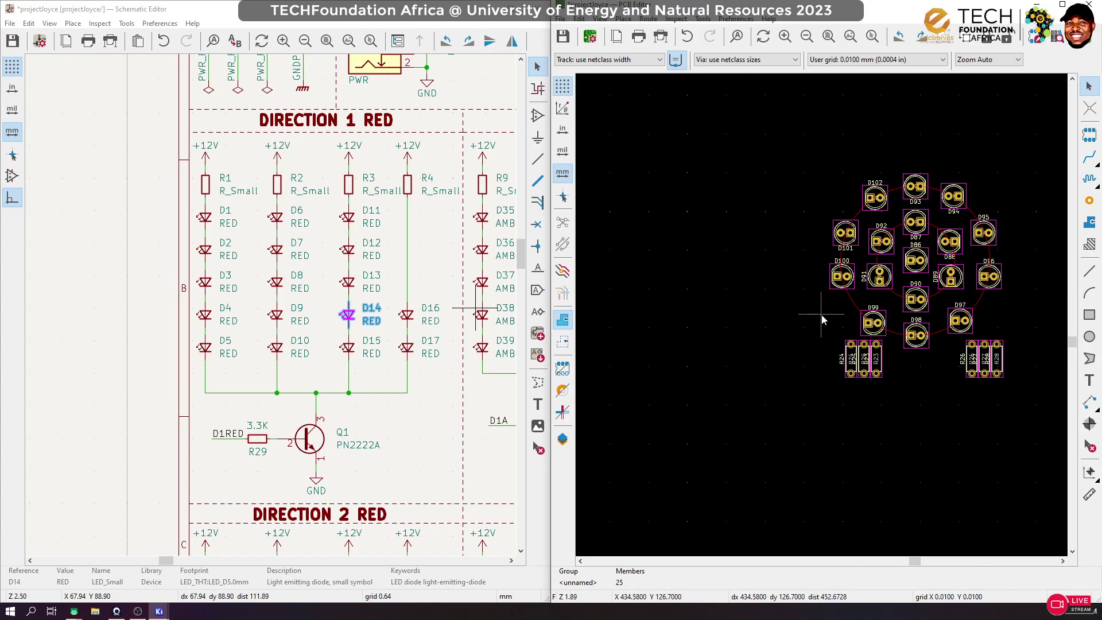
left_click(906, 315)
scroll(885, 320, "down", 6)
left_click_drag(822, 314, 635, 319)
scroll(635, 319, "up", 3)
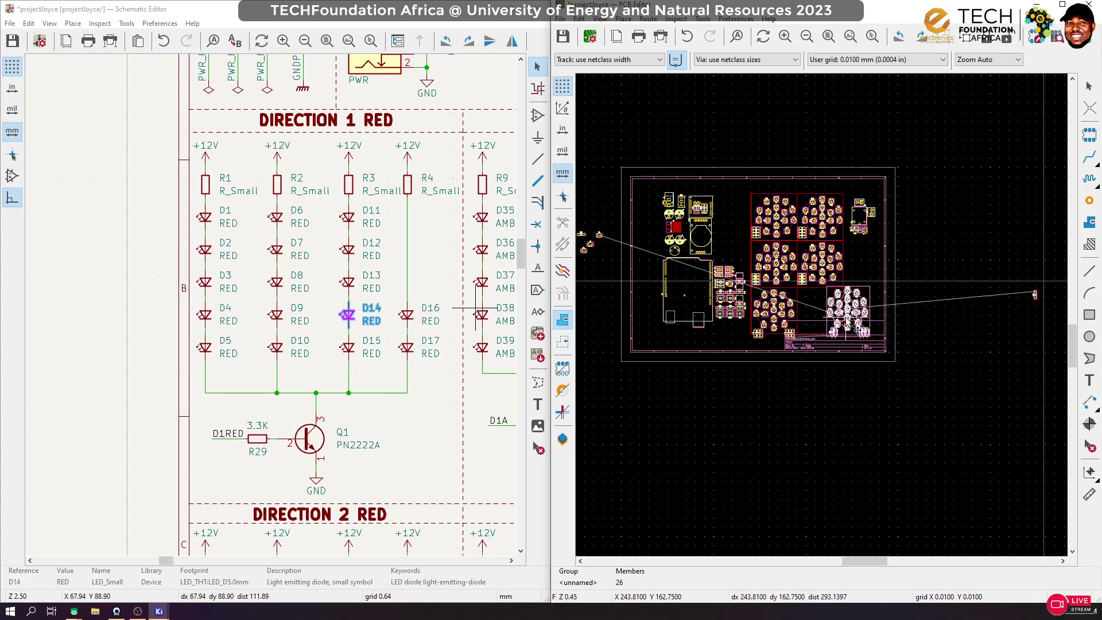
left_click_drag(833, 327, 1056, 291)
Combine the LED group containing D86 to D102 and its separate leftover footprint into one group
scroll(1002, 316, "down", 3)
left_click_drag(812, 271, 867, 320)
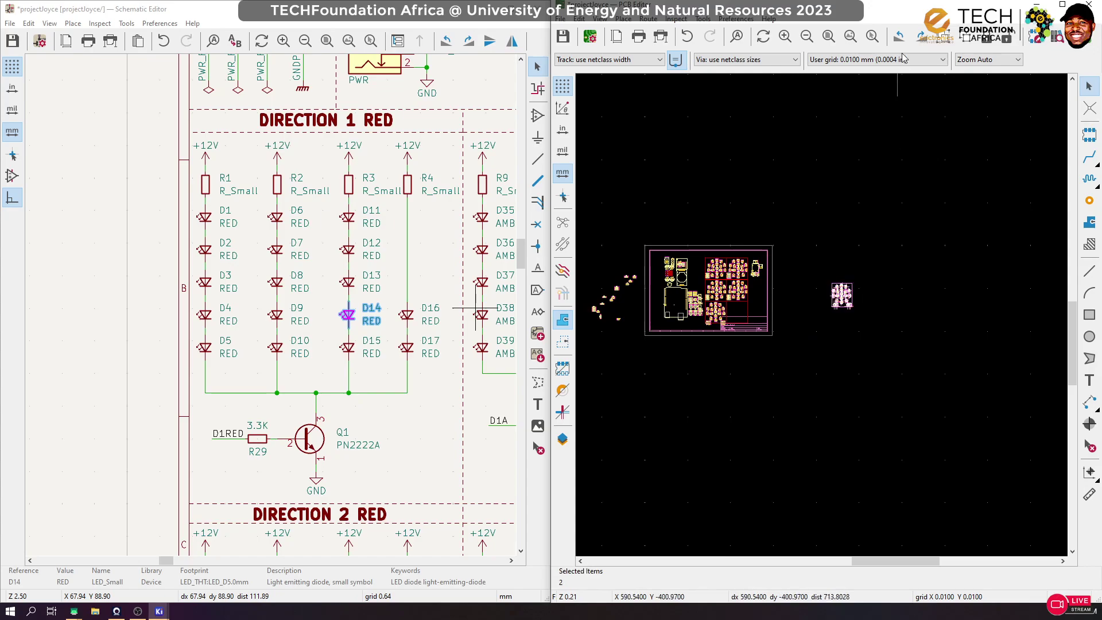
left_click(886, 318)
Move the combined group containing D86 to D102 and its two resistor rows into the second column's bottom rectangle
left_click(850, 304)
left_click_drag(850, 302, 765, 349)
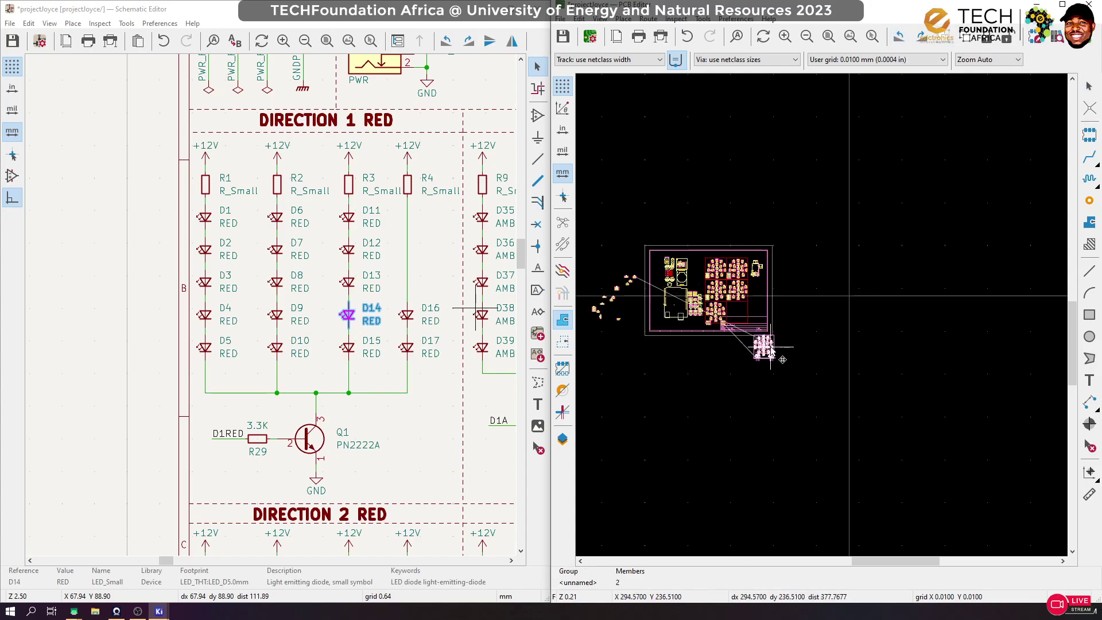
scroll(865, 291, "up", 8)
left_click_drag(865, 293, 875, 291)
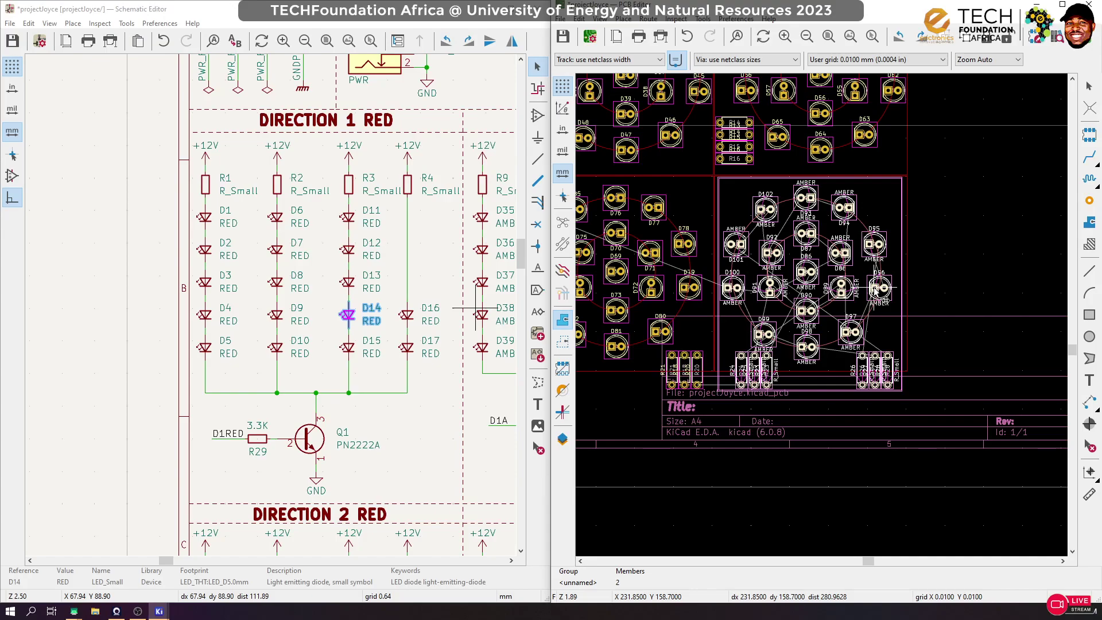
left_click_drag(875, 291, 875, 291)
left_click(980, 251)
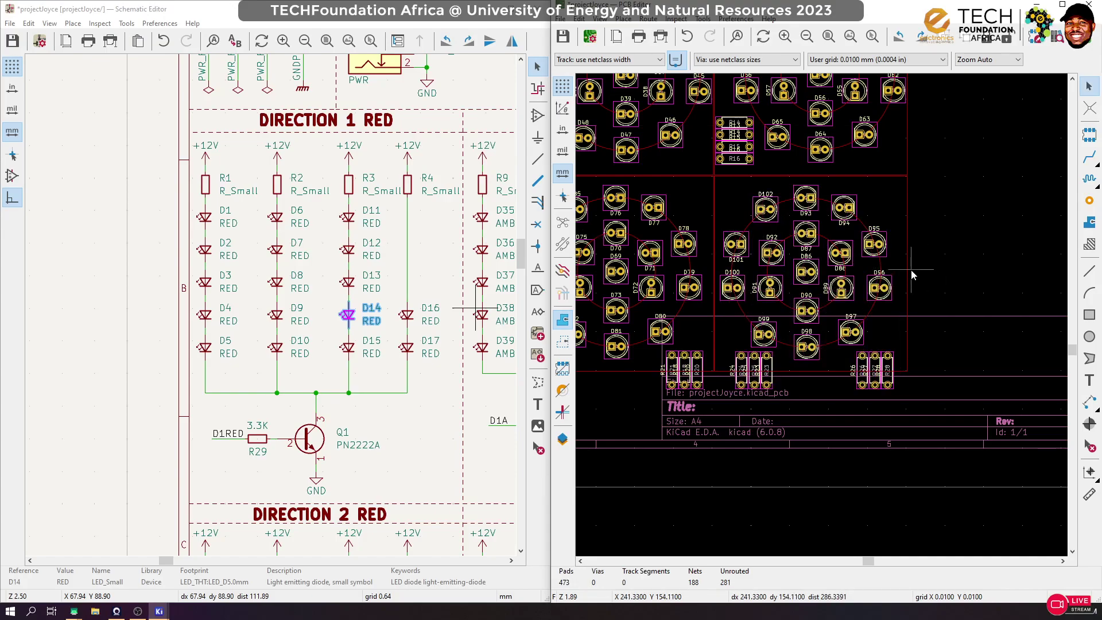
Move the AC relay circuit group with K1, J4 and J6 into the empty space between module U2 and the LED frames
scroll(919, 278, "down", 5)
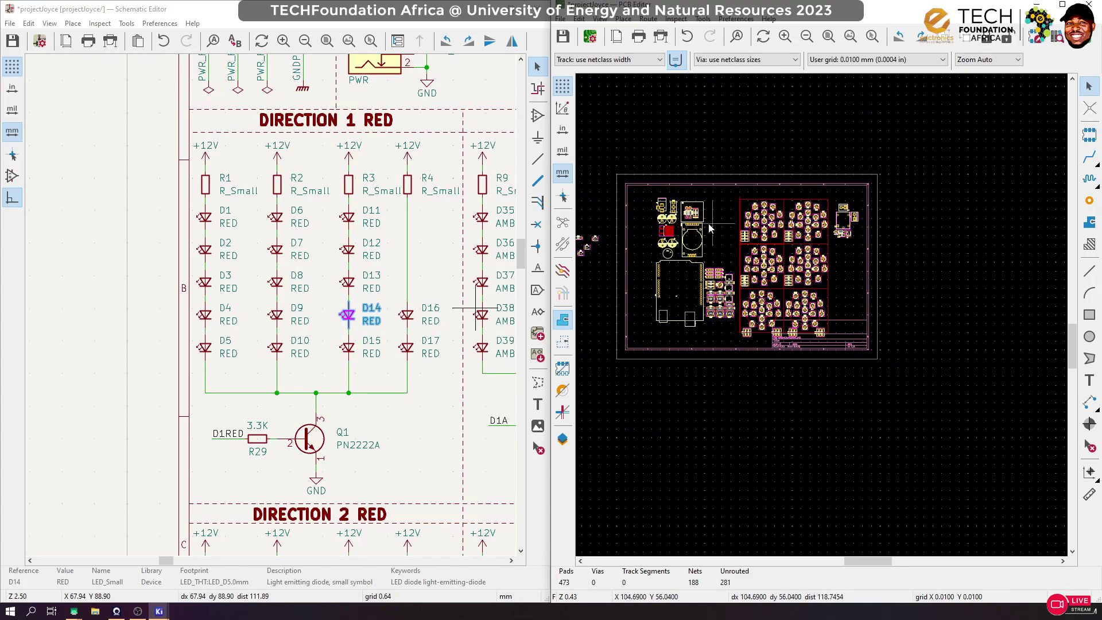
scroll(803, 261, "up", 3)
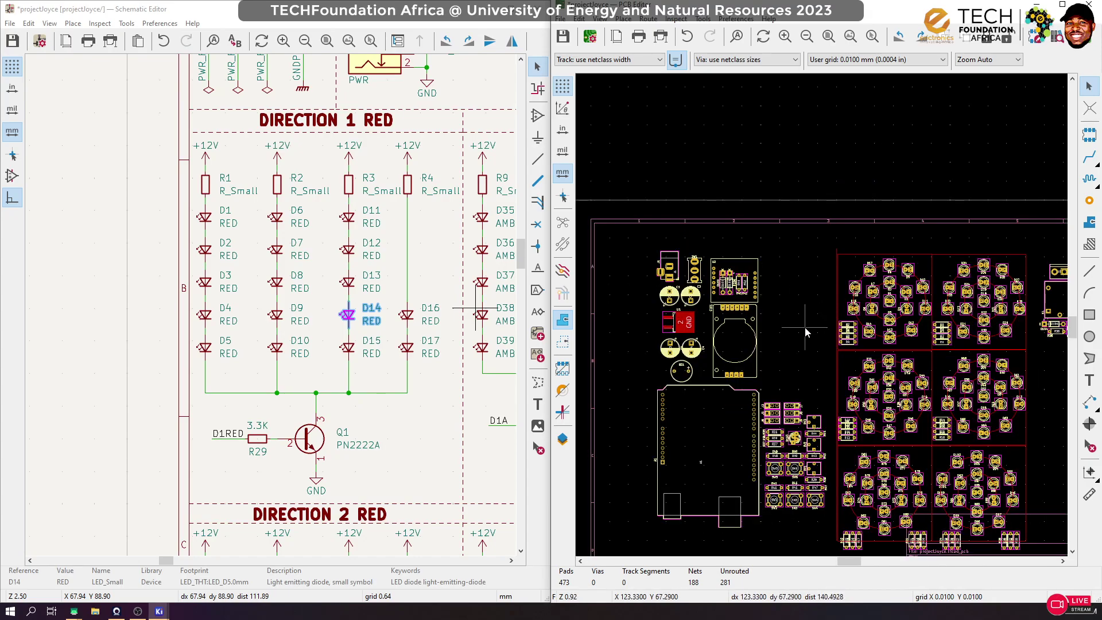
key("Home")
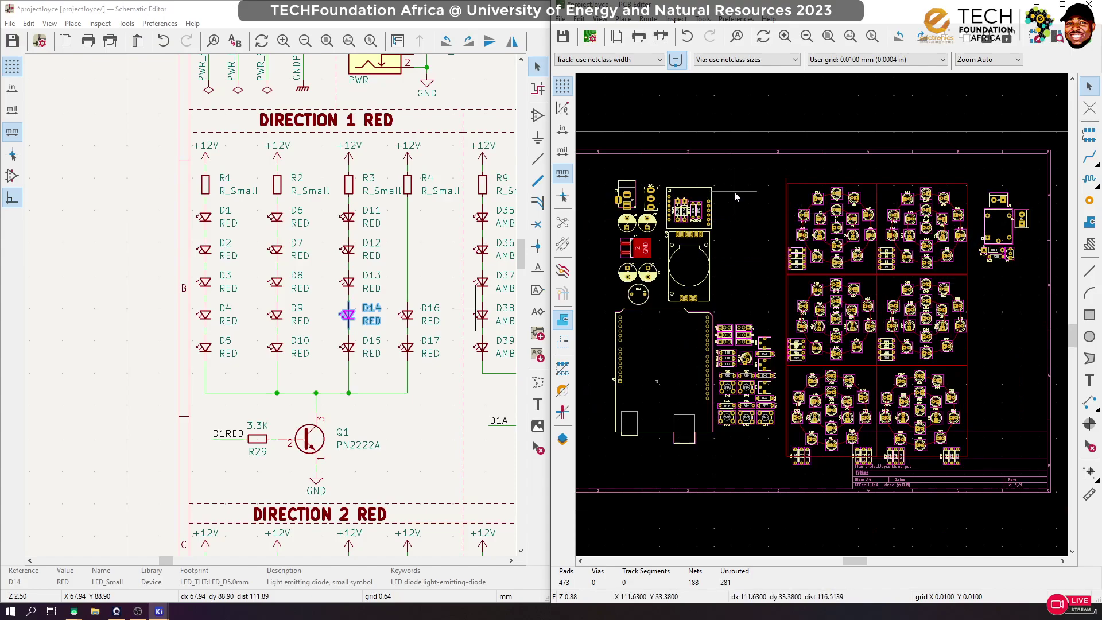
left_click(1009, 233)
left_click_drag(1012, 232, 741, 228)
Ungroup the AC relay circuit and move the AC-OUT terminal J6 away from relay K1
scroll(753, 201, "up", 5)
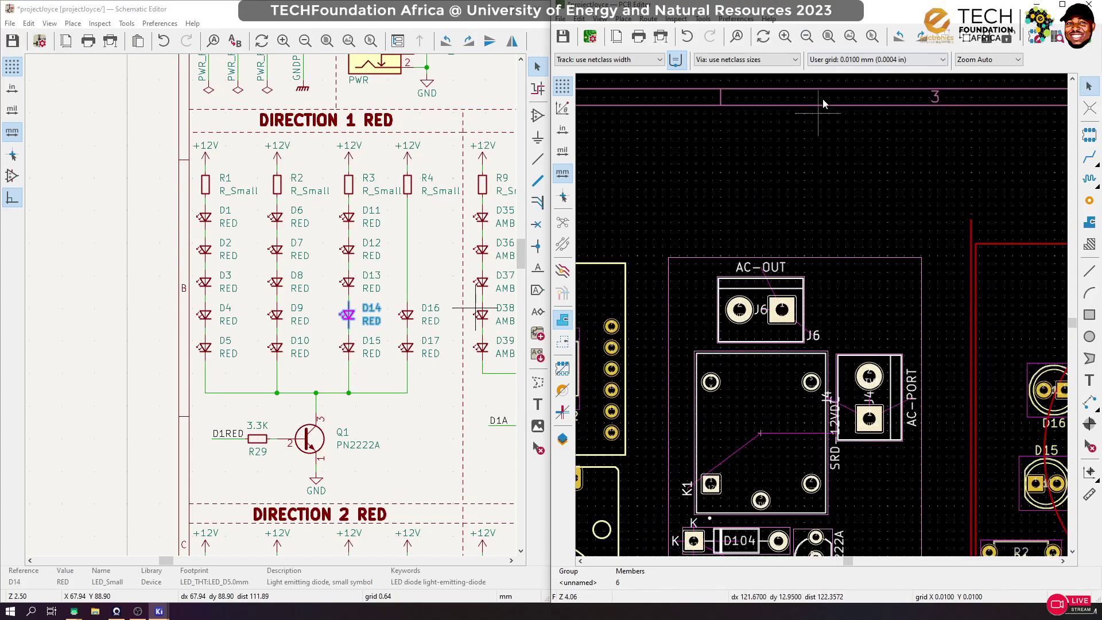
left_click(974, 43)
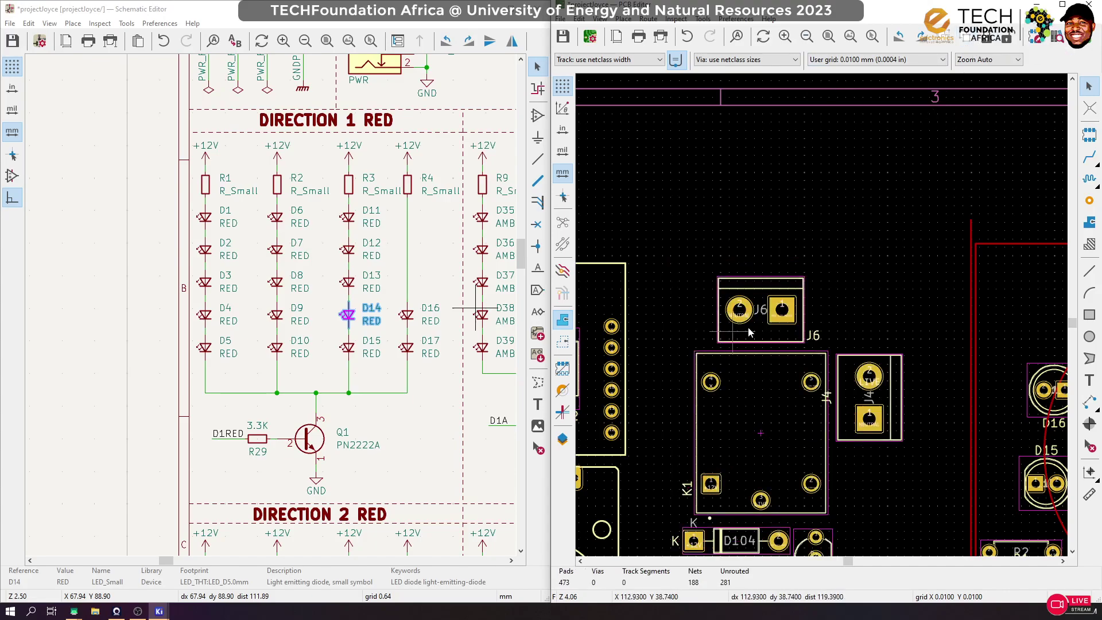
left_click(780, 296)
left_click_drag(779, 297, 881, 235)
Rotate the AC-PORT terminal J4 to match J6 and place the two terminals side by side above relay K1
left_click(869, 396)
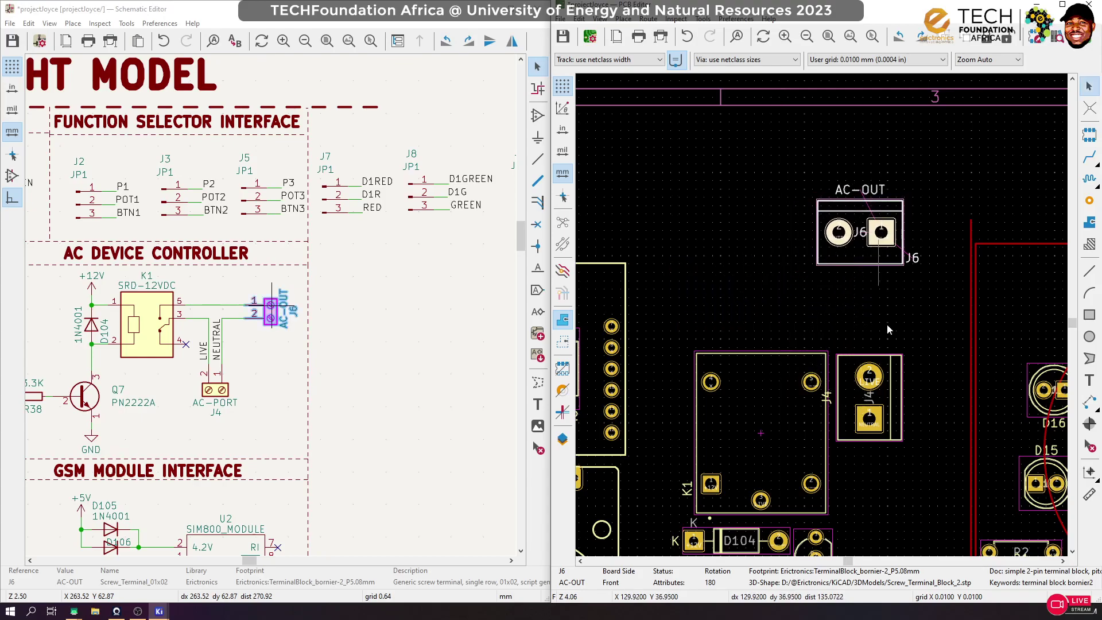
key("r")
left_click_drag(864, 395, 718, 296)
key("r")
left_click(862, 265)
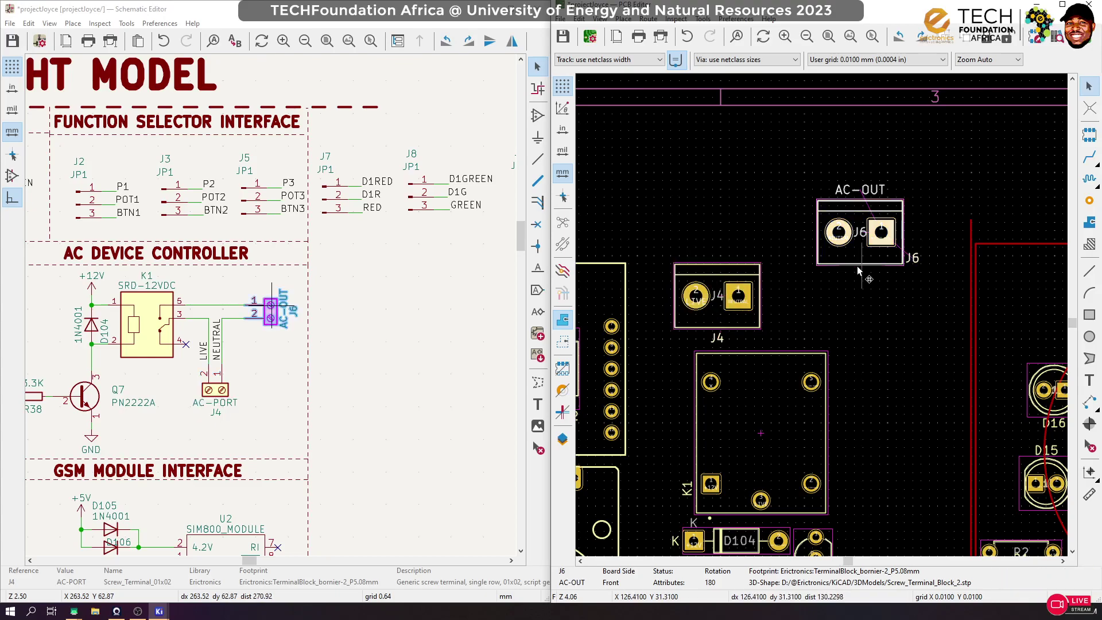
left_click_drag(863, 265, 811, 297)
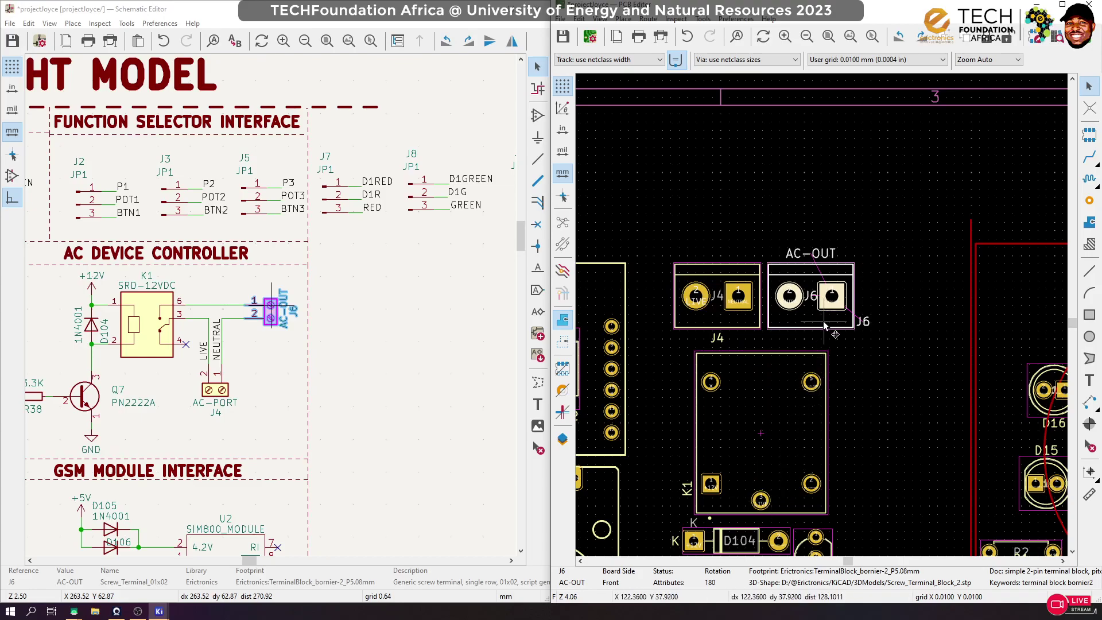
Try rotating relay K1 to a horizontal orientation directly beneath terminals J4 and J6
left_click(804, 430)
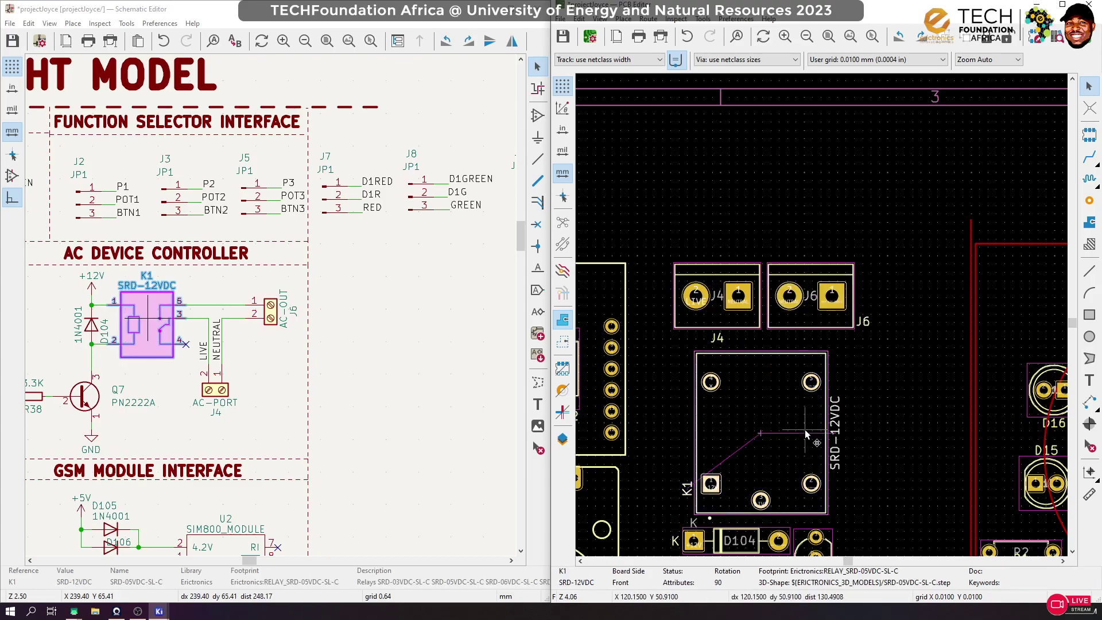
key("m")
key("r")
key("r")
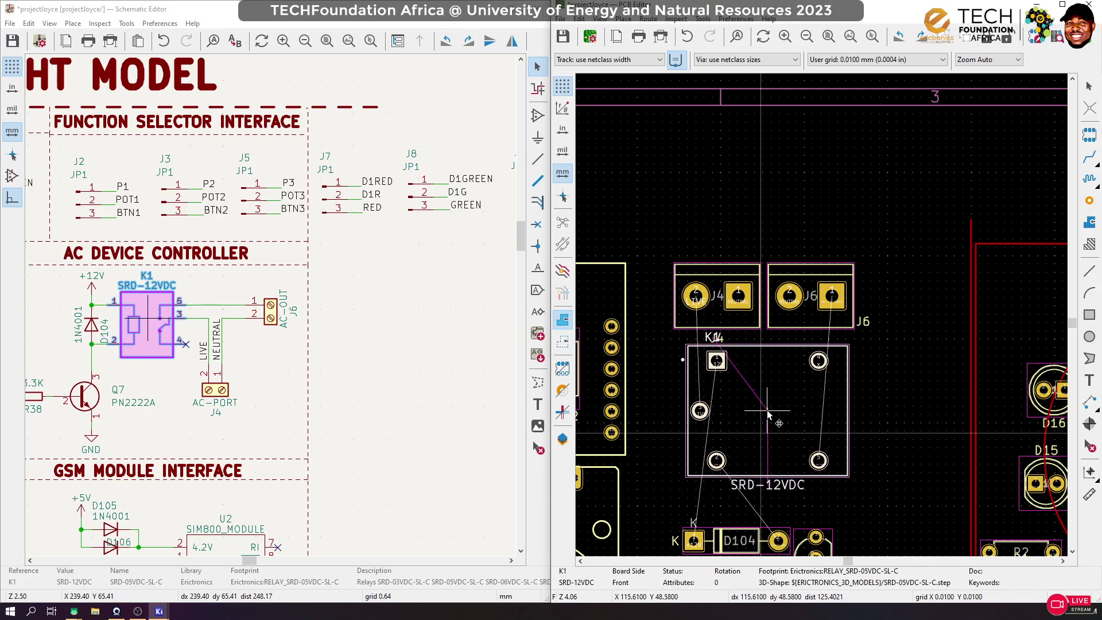
left_click(768, 412)
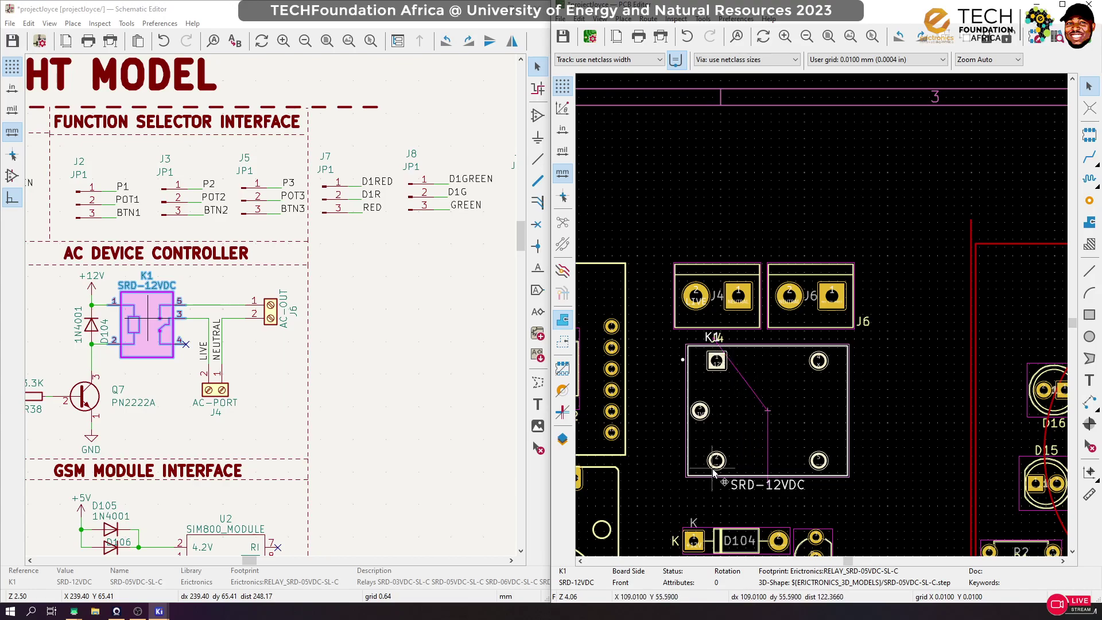
Undo the rotation and move of relay K1, keeping terminals J4 and J6 side by side
scroll(717, 361, "down", 3)
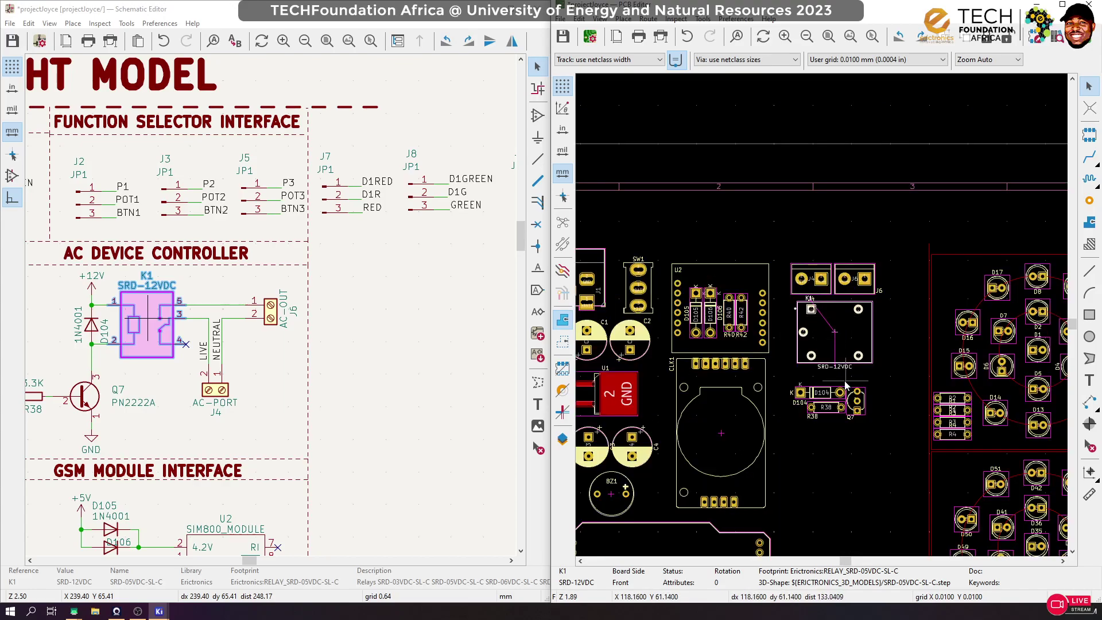
scroll(846, 386, "up", 1)
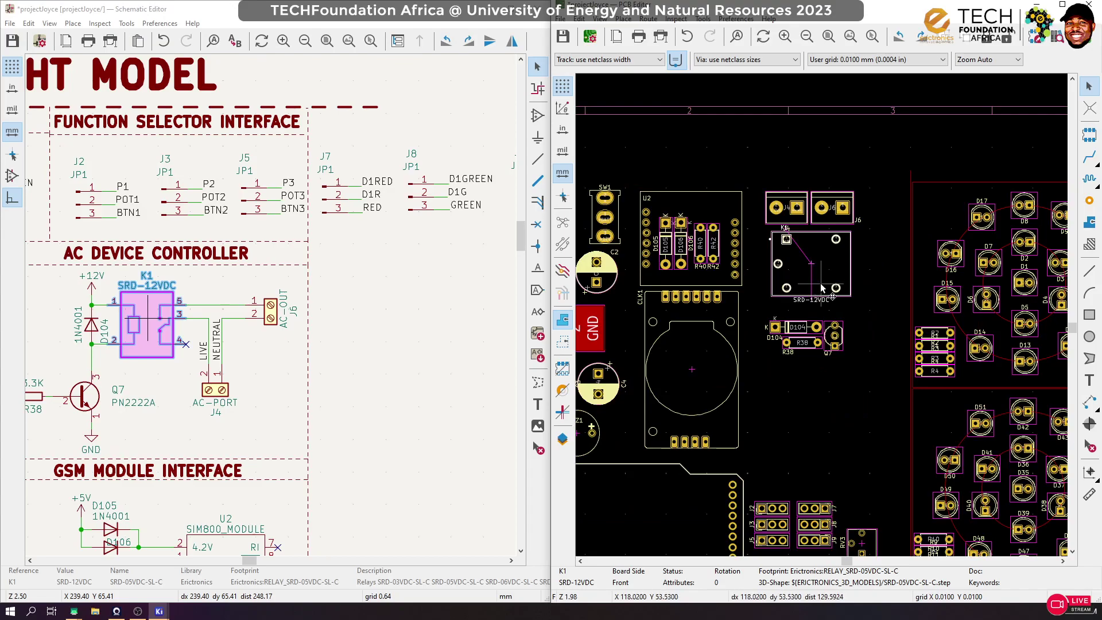
key("ctrl+z")
key("ctrl+z")
key("ctrl+z")
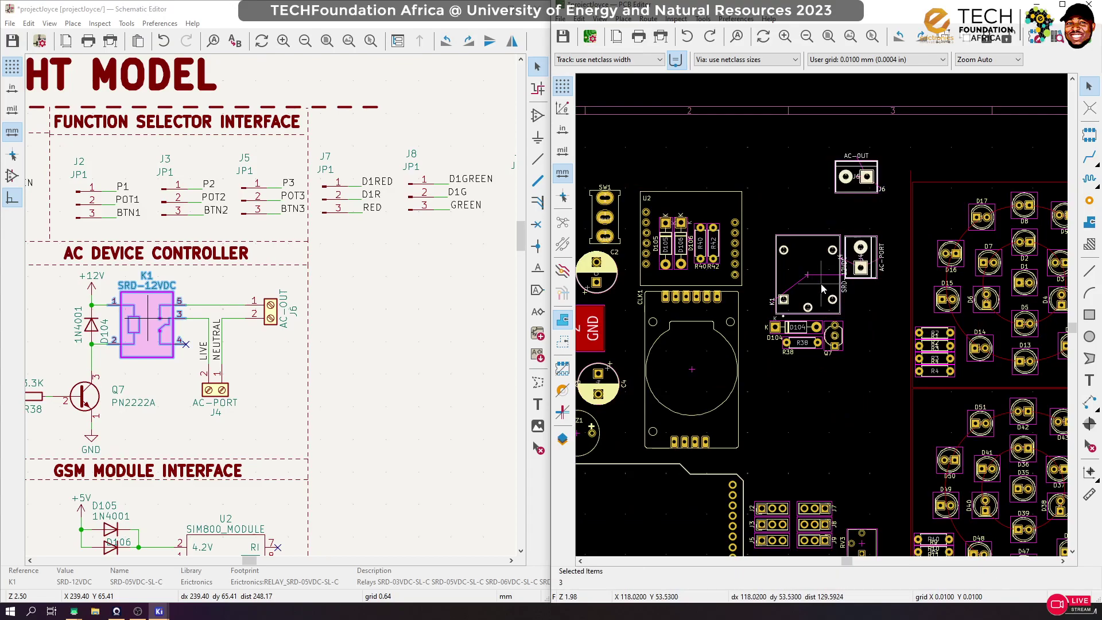
key("ctrl+z")
Move relay K1 up close beneath terminals J4 and J6, keeping it upright
scroll(822, 289, "up", 3)
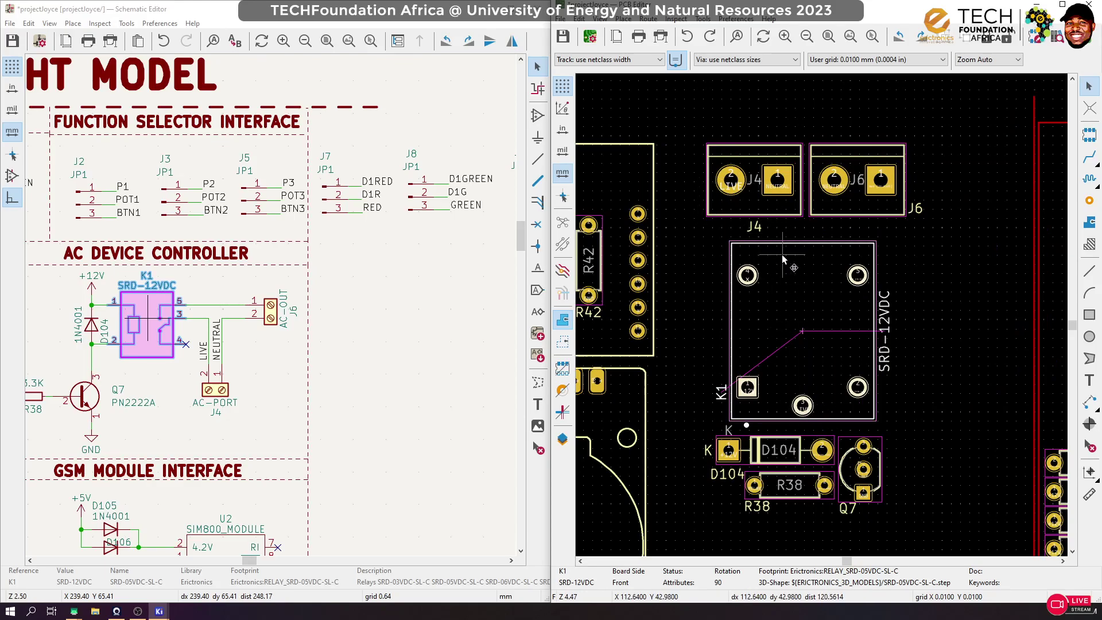
key("m")
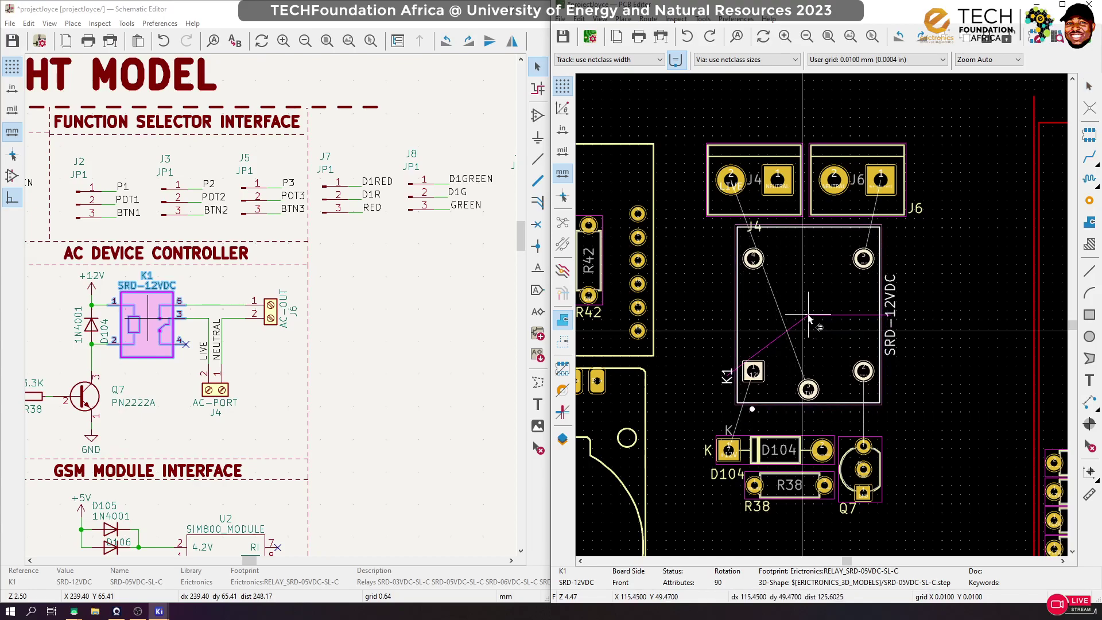
left_click(808, 317)
Group diode D104, resistor R38 and transistor Q7, and move the group up close beneath relay K1
left_click(850, 450)
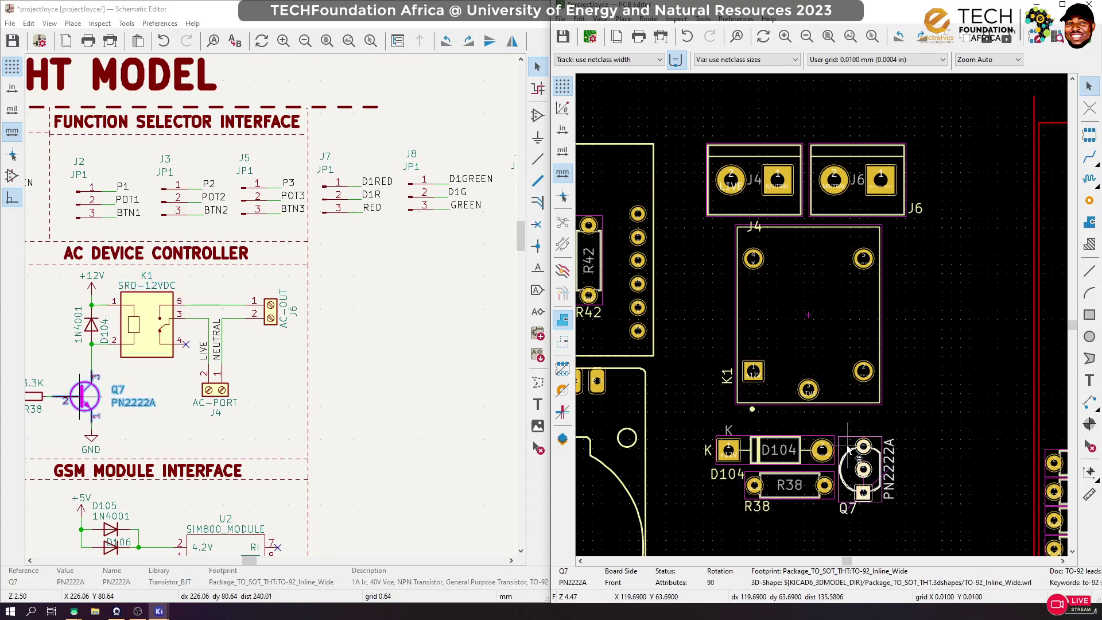
left_click_drag(945, 429, 692, 525)
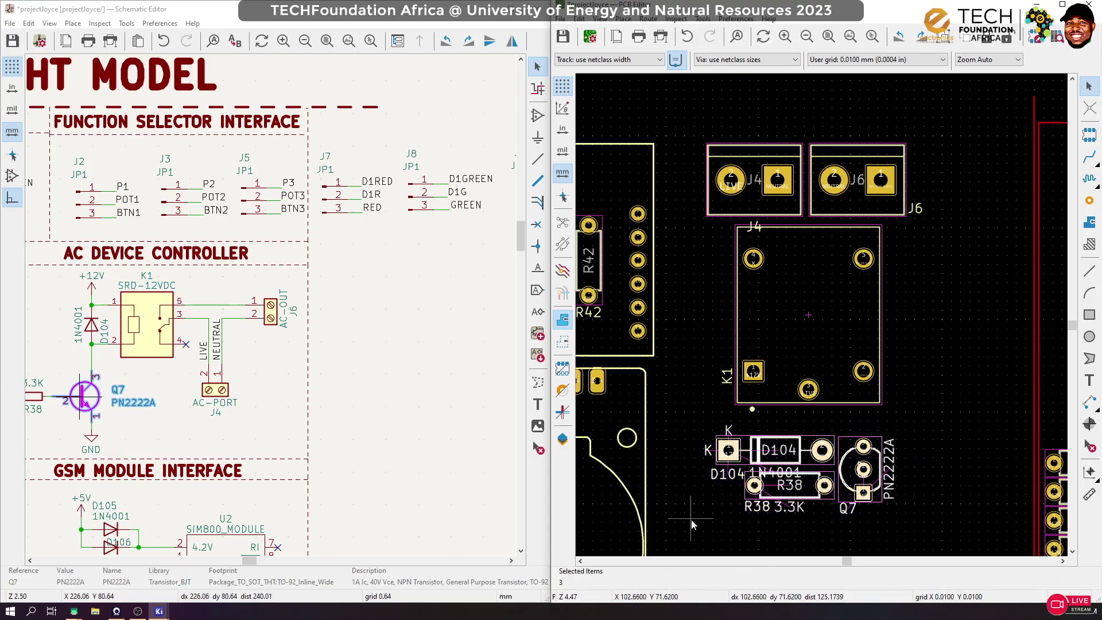
left_click(950, 36)
key("m")
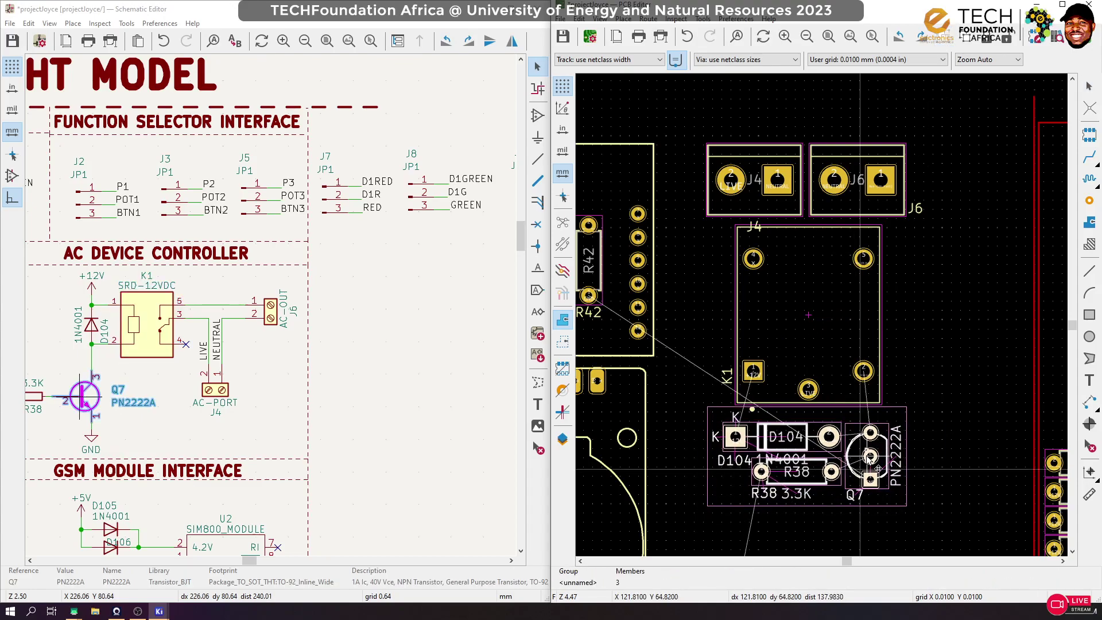
left_click(867, 458)
left_click(918, 391)
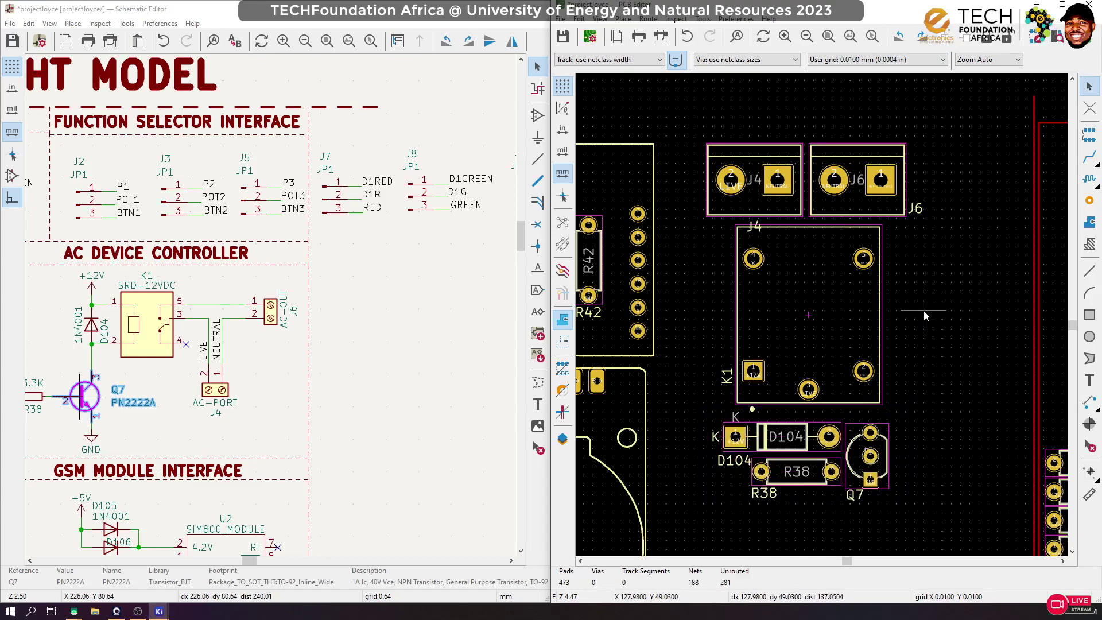
Move the whole AC relay circuit (J4, J6, K1 and the D104 group) slightly closer to the traffic-light LED frames
scroll(924, 310, "down", 1)
scroll(820, 339, "down", 3)
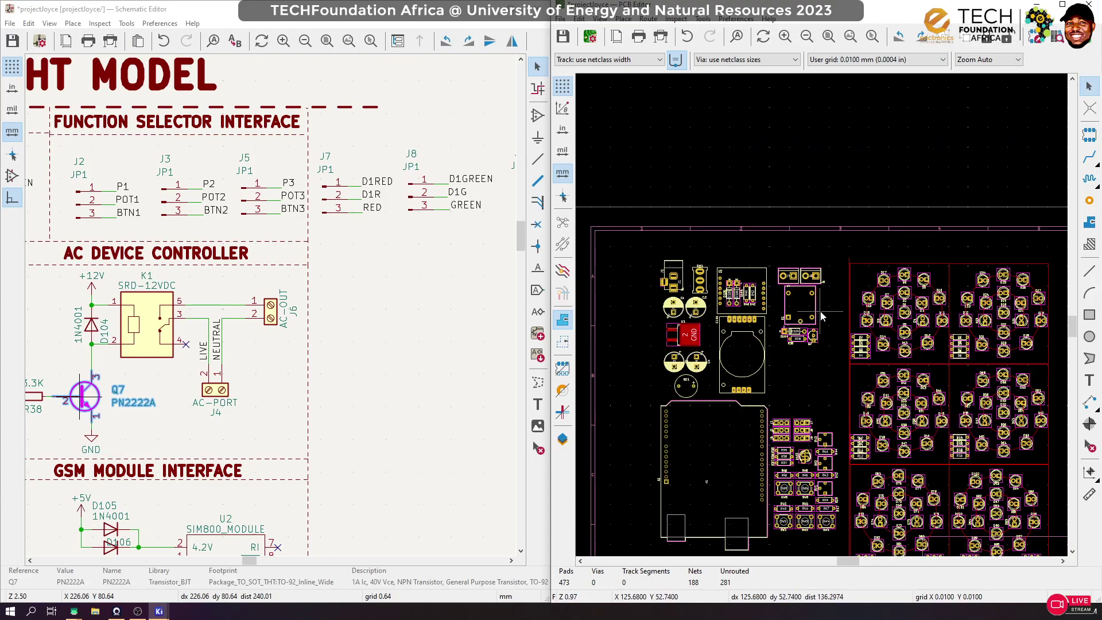
scroll(835, 288, "up", 3)
left_click_drag(865, 184, 718, 427)
key("m")
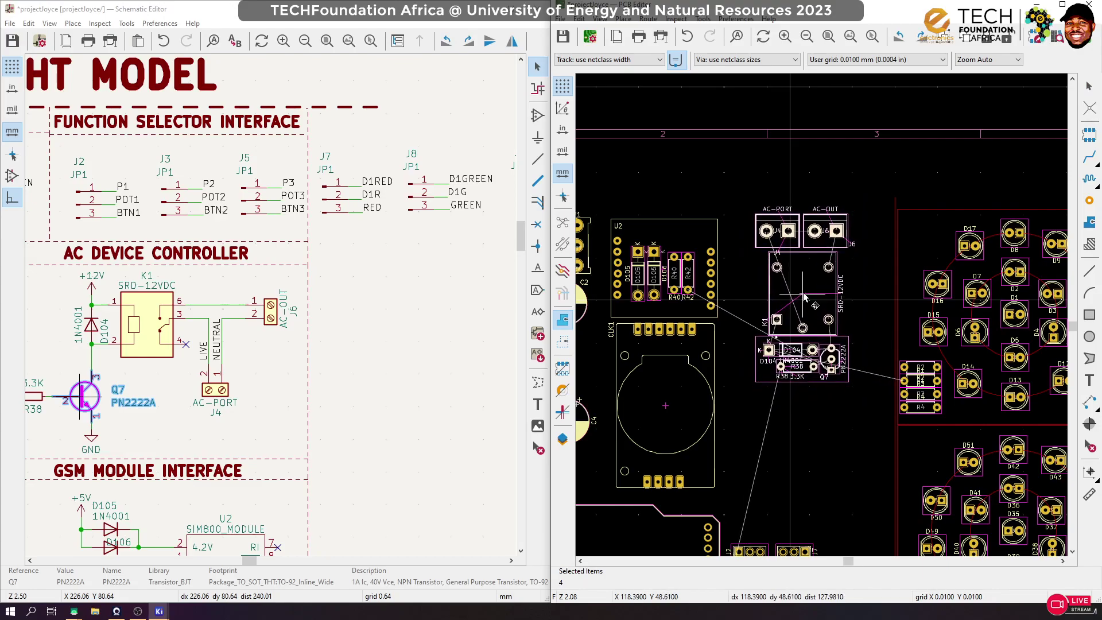
left_click(807, 294)
scroll(822, 380, "down", 1)
scroll(822, 319, "down", 3)
left_click(818, 350)
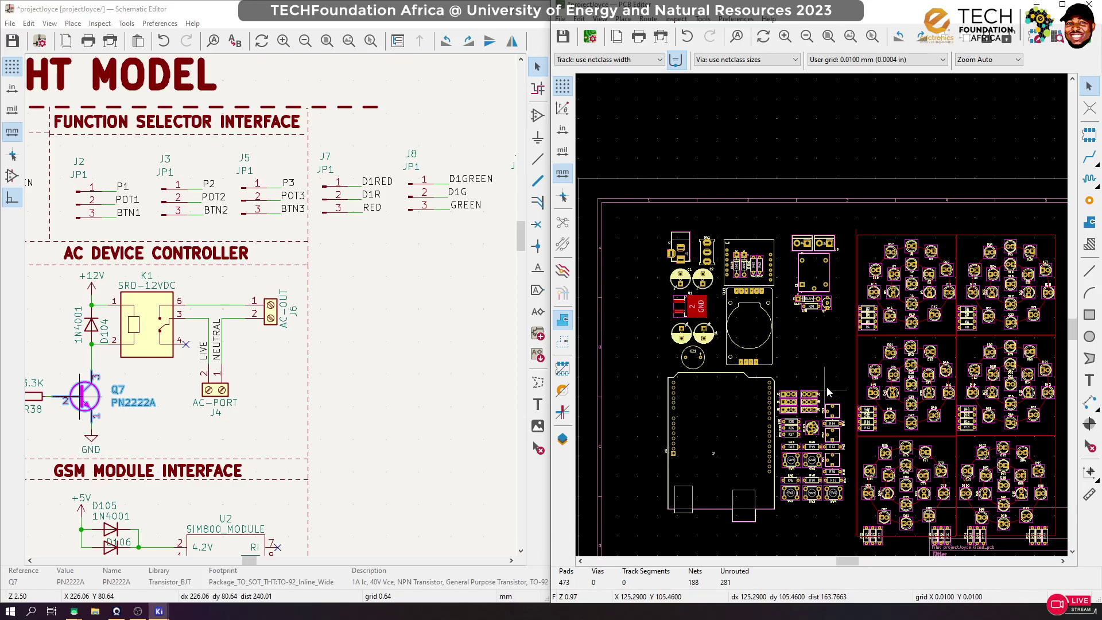
Show the ratsnest and move the Direction 1 Red driver transistor Q1 into clear space outside the sheet
scroll(834, 382, "down", 3)
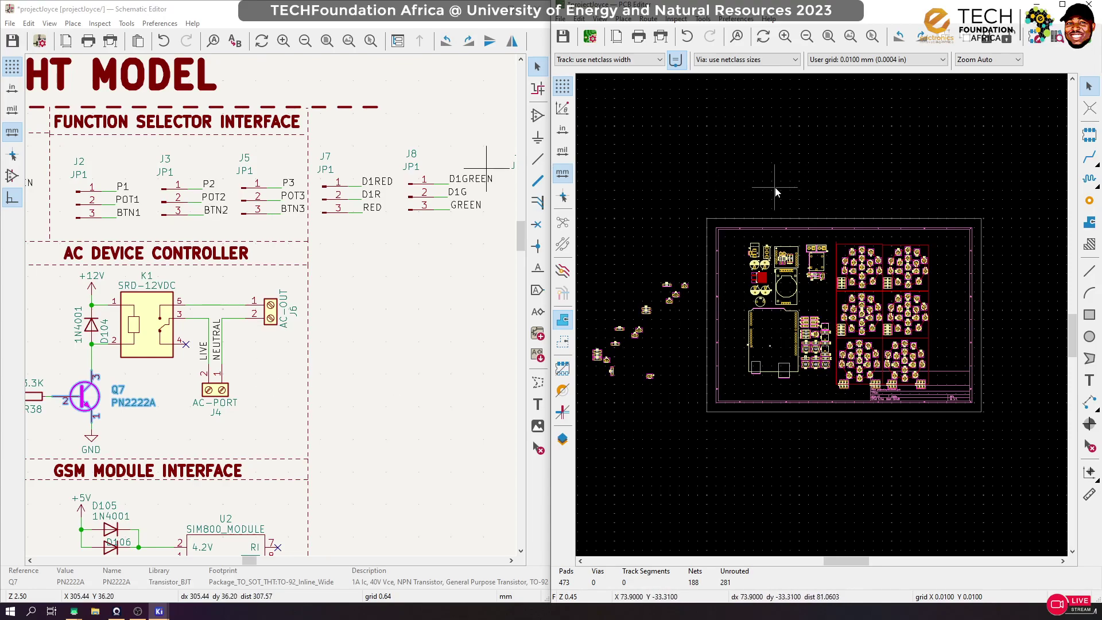
left_click(563, 223)
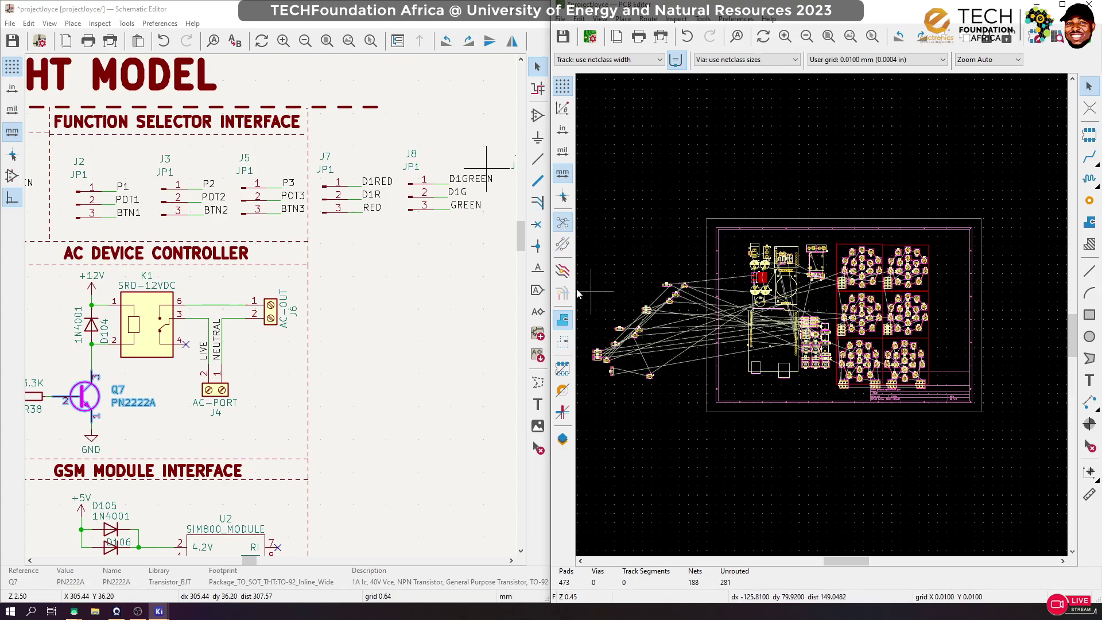
scroll(219, 308, "down", 5)
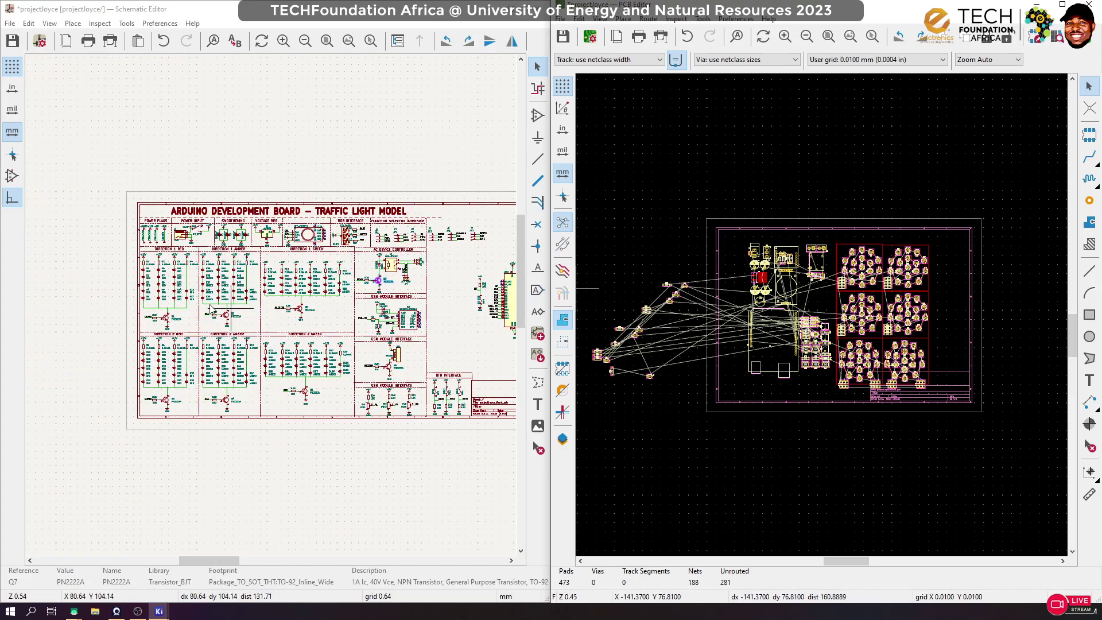
scroll(272, 310, "up", 5)
scroll(377, 331, "up", 1)
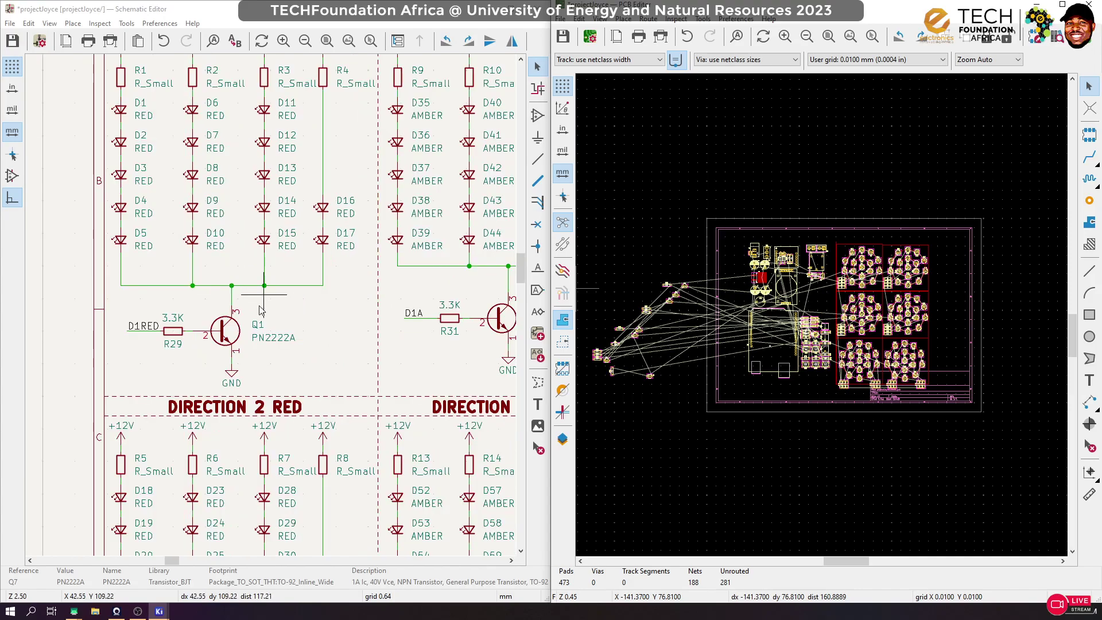
left_click(223, 332)
left_click(858, 327)
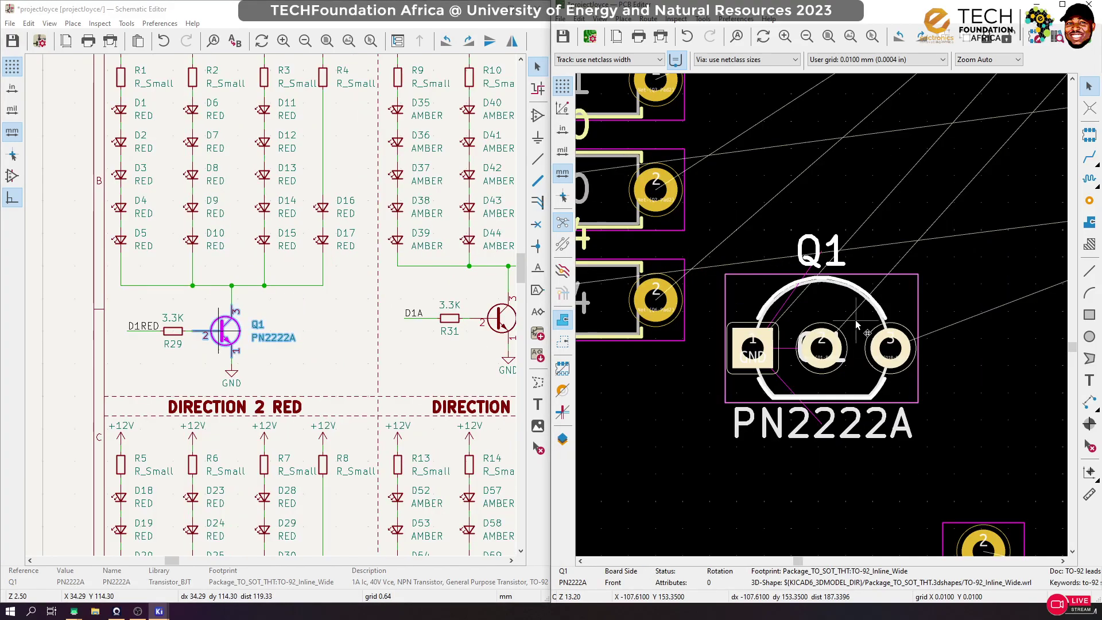
scroll(844, 351, "down", 6)
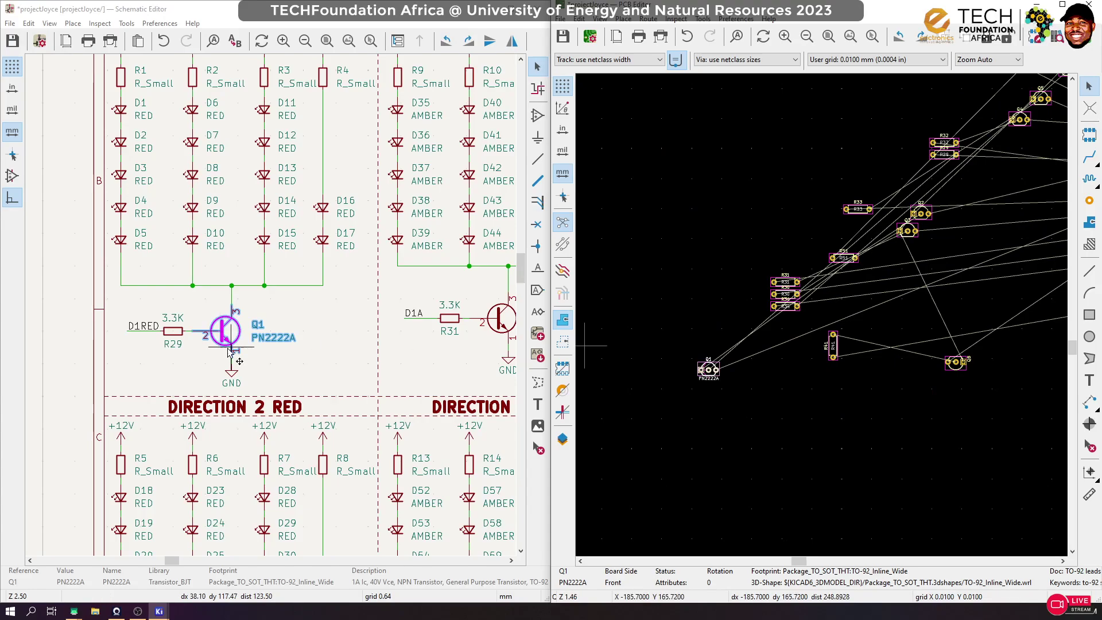
Place the Direction 1 Red base resistor R29 directly beneath transistor Q1, rotated by 180°
left_click(179, 332)
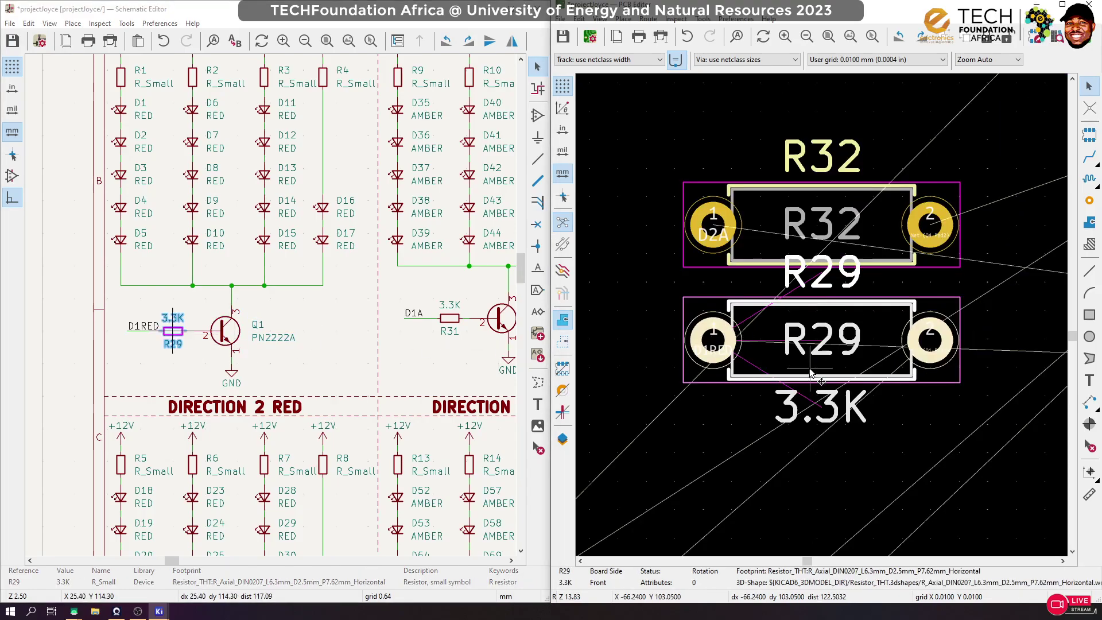
scroll(821, 442, "down", 8)
scroll(822, 342, "up", 3)
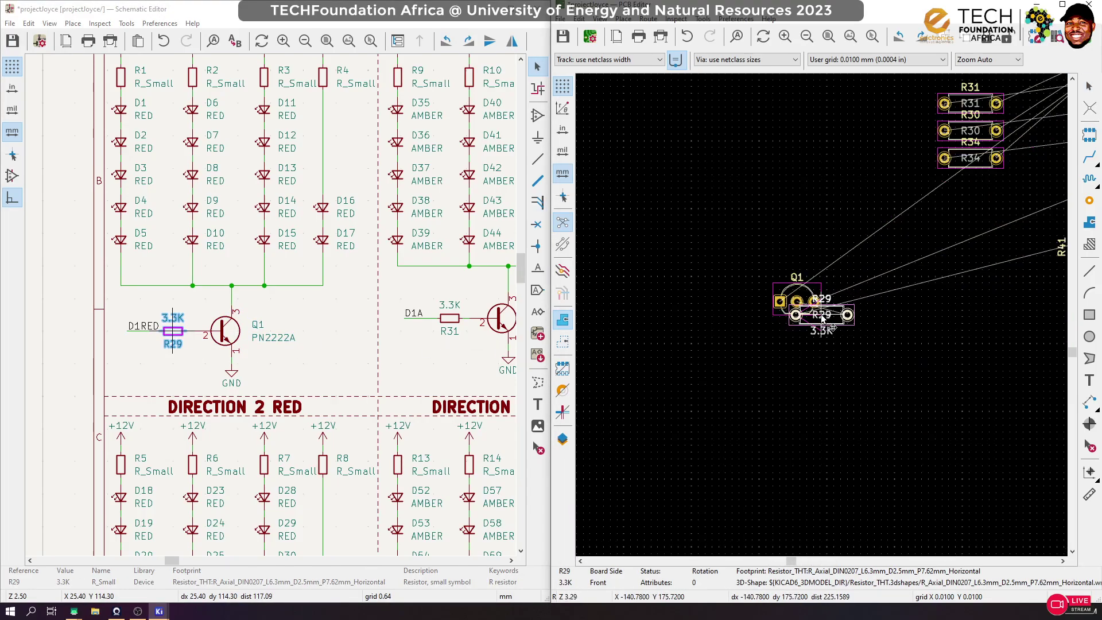
scroll(821, 341, "up", 4)
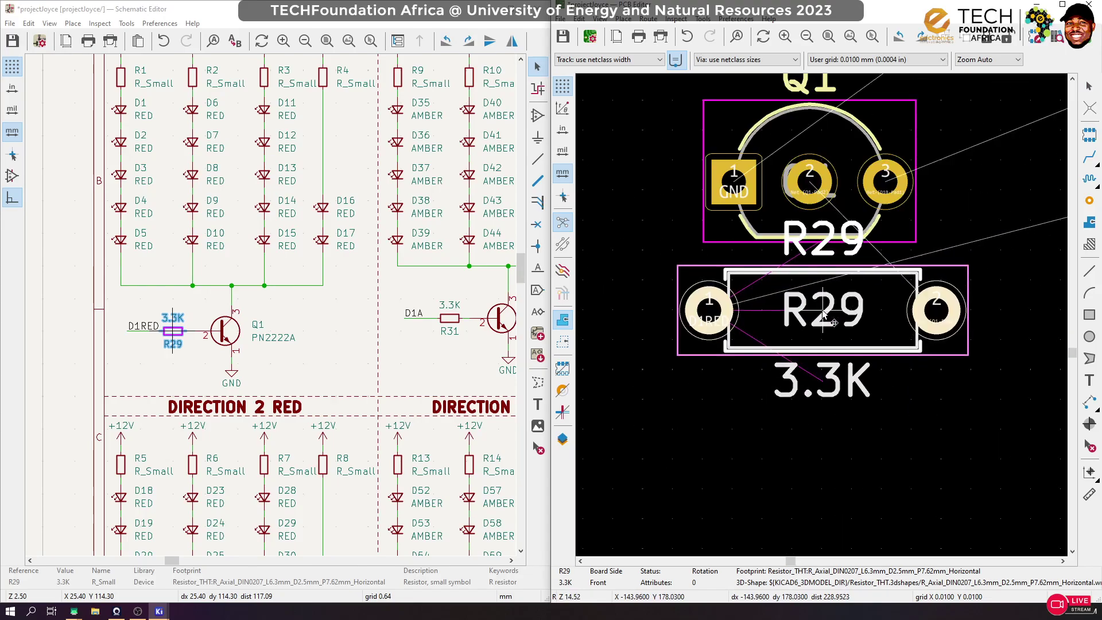
key("r")
key("r")
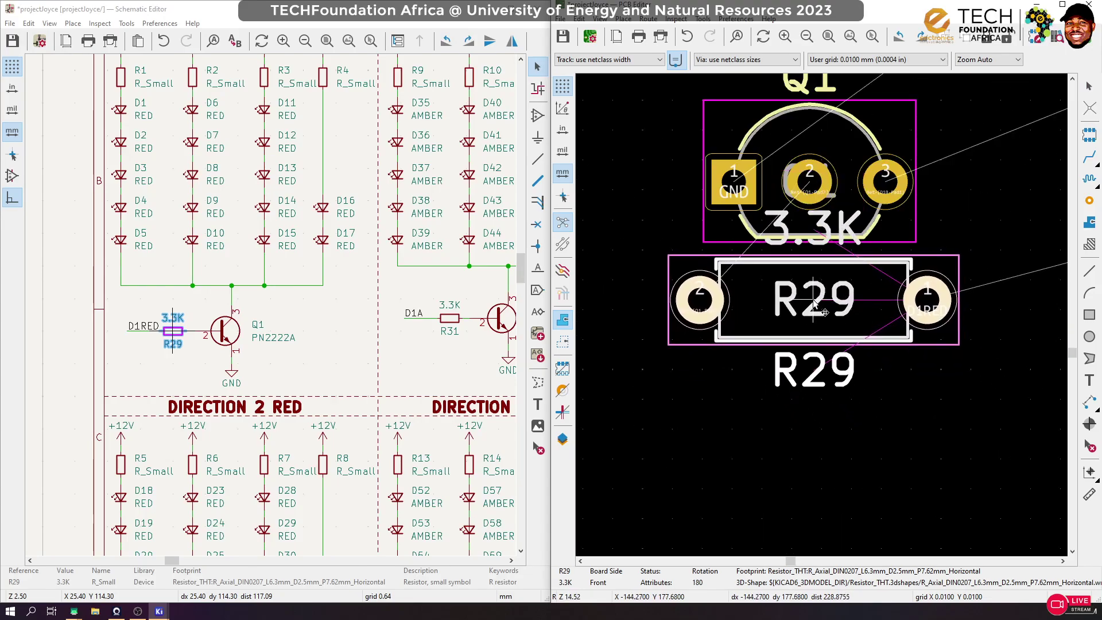
left_click(898, 416)
scroll(796, 281, "down", 1)
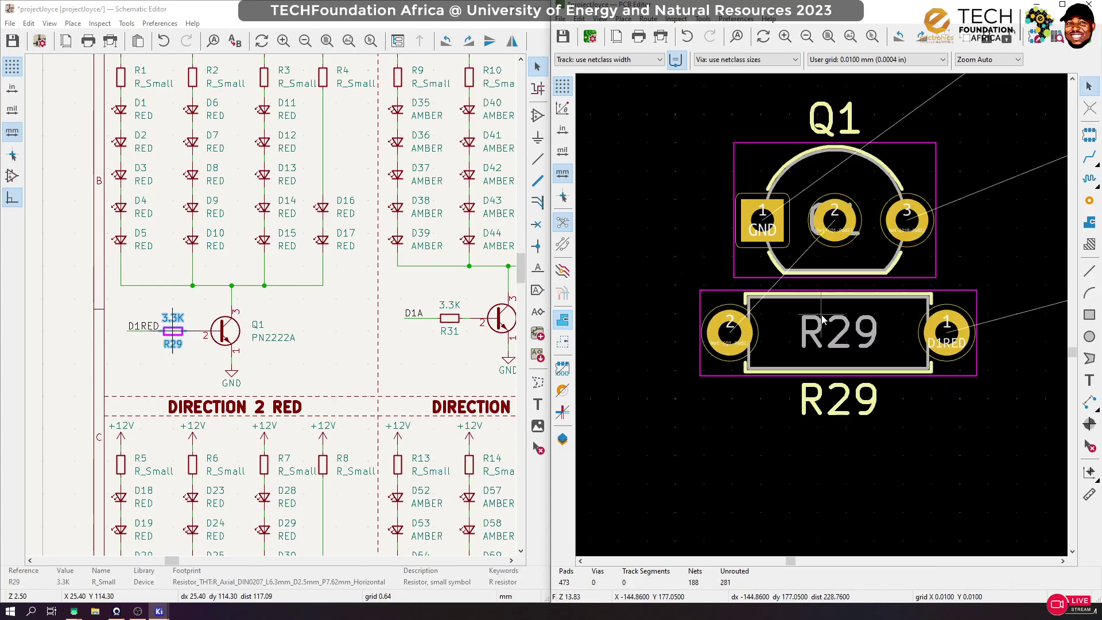
Group transistor Q1 with resistor R29 and place the group directly beneath resistors R1 to R4 of the first red LED cluster
left_click_drag(690, 119, 1006, 393)
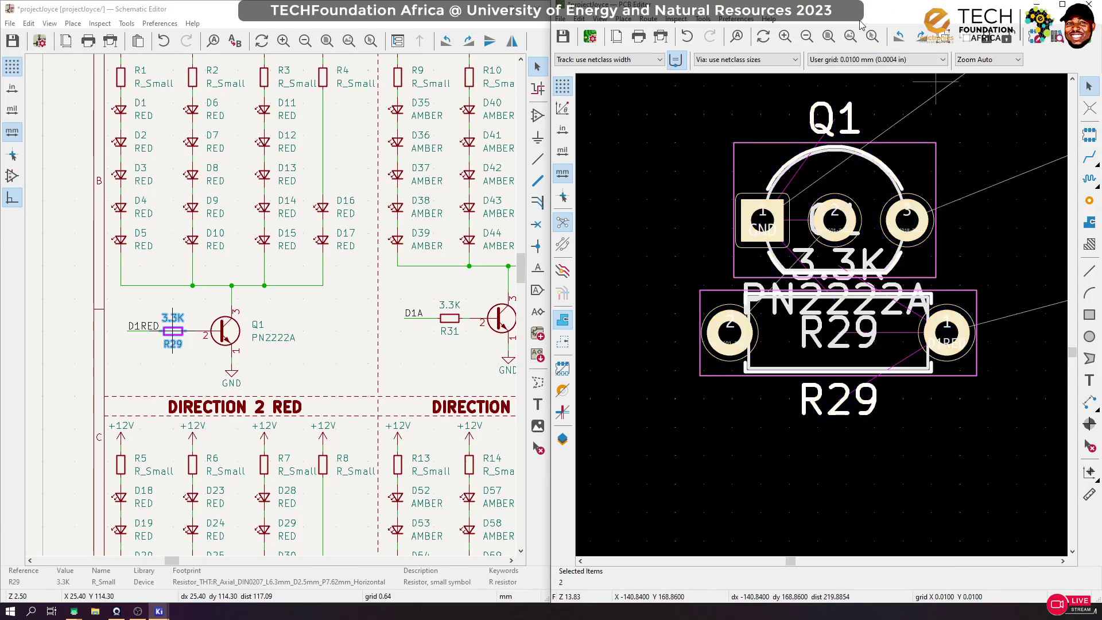
left_click(944, 39)
scroll(803, 281, "down", 10)
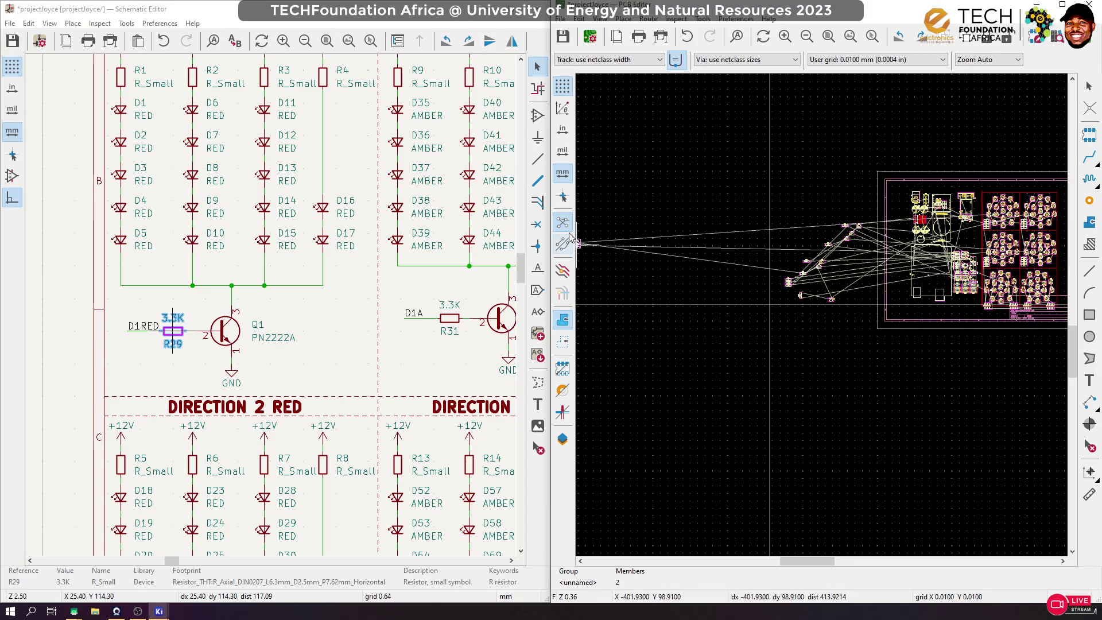
scroll(823, 316, "up", 4)
scroll(823, 315, "up", 4)
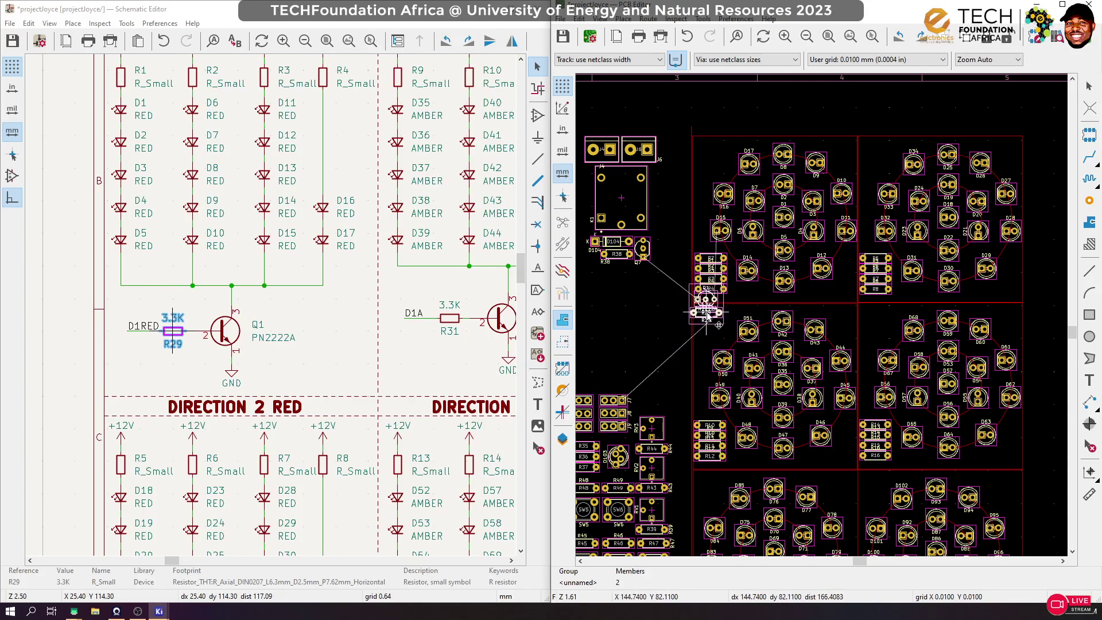
scroll(706, 314, "up", 4)
scroll(824, 321, "down", 4)
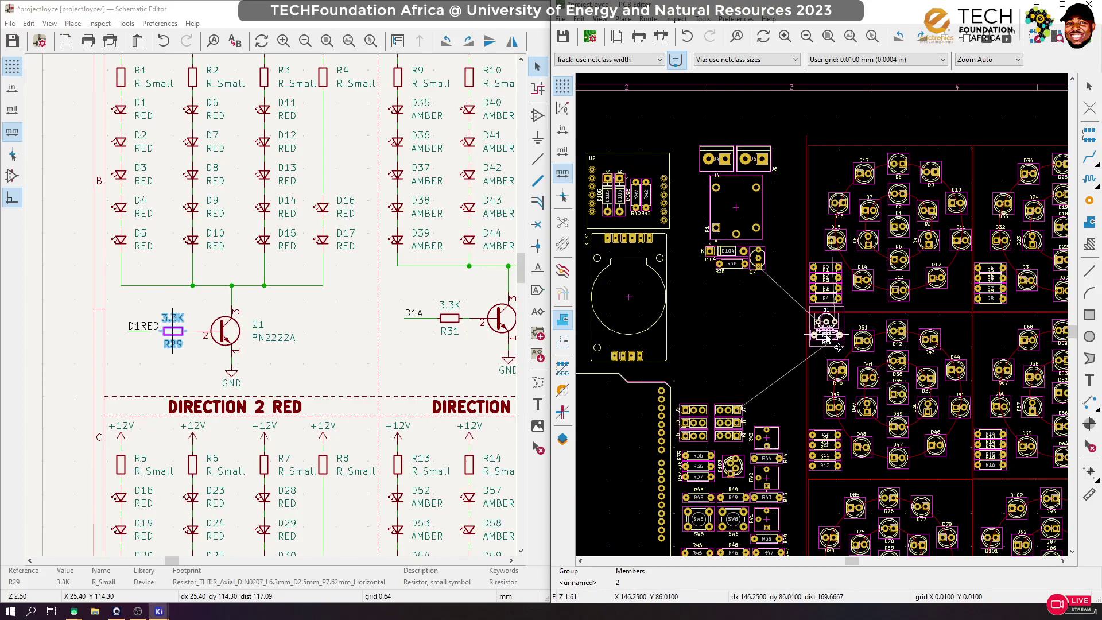
scroll(827, 336, "up", 1)
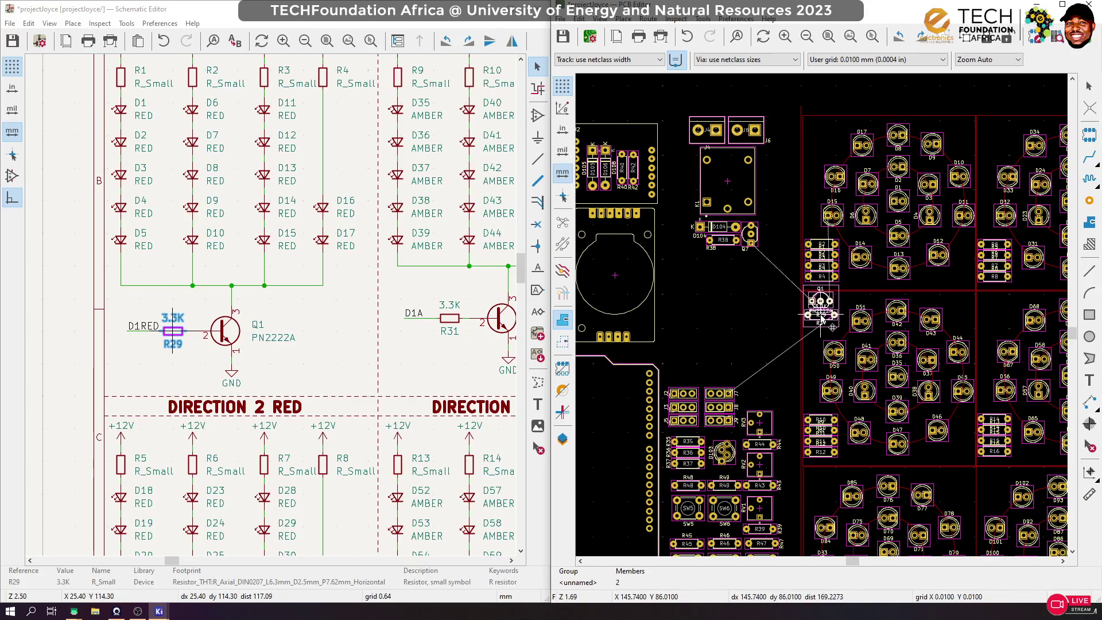
left_click(822, 315)
left_click(749, 311)
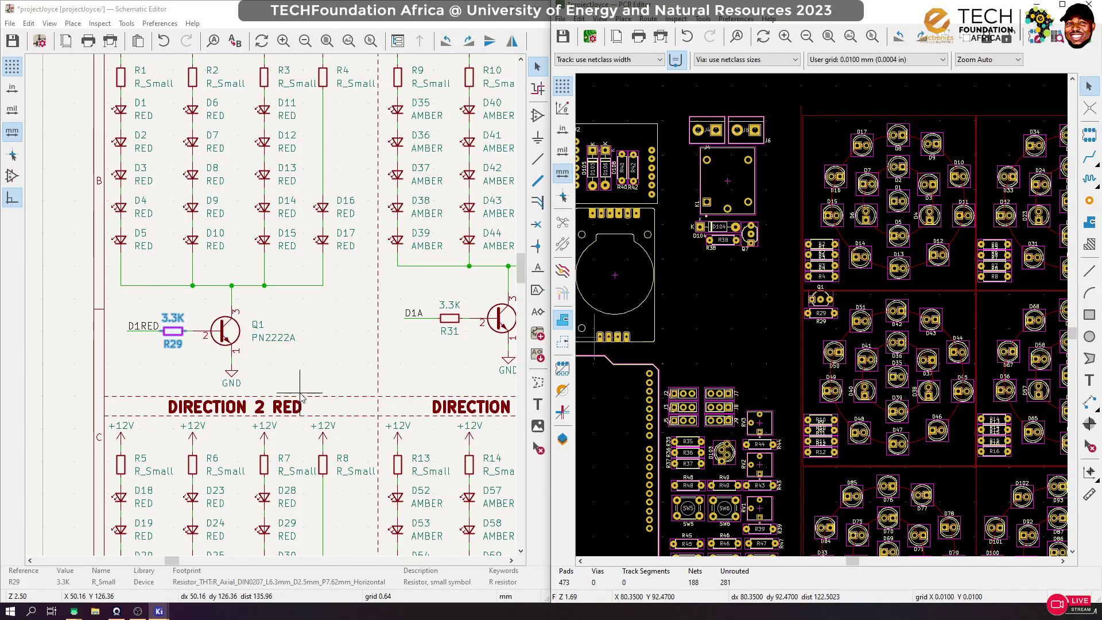
Find the Direction 1 Amber driver transistor Q3 through the schematic and move its footprint into clear space outside the sheet
scroll(300, 396, "down", 4)
scroll(271, 305, "up", 4)
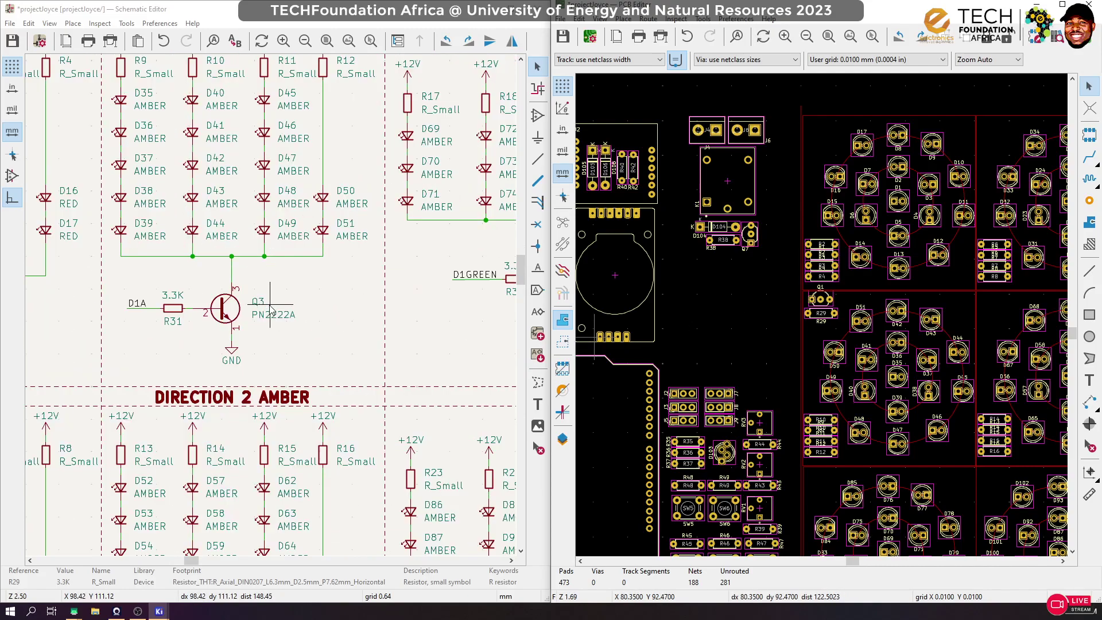
scroll(271, 309, "down", 4)
left_click(249, 300)
left_click(832, 313)
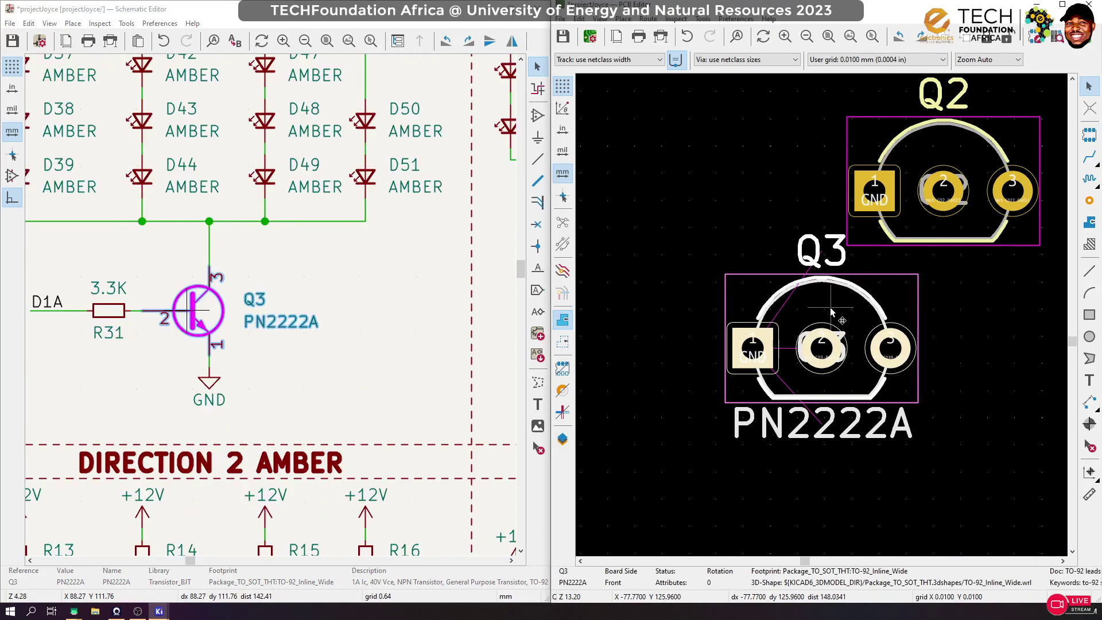
scroll(844, 344, "down", 5)
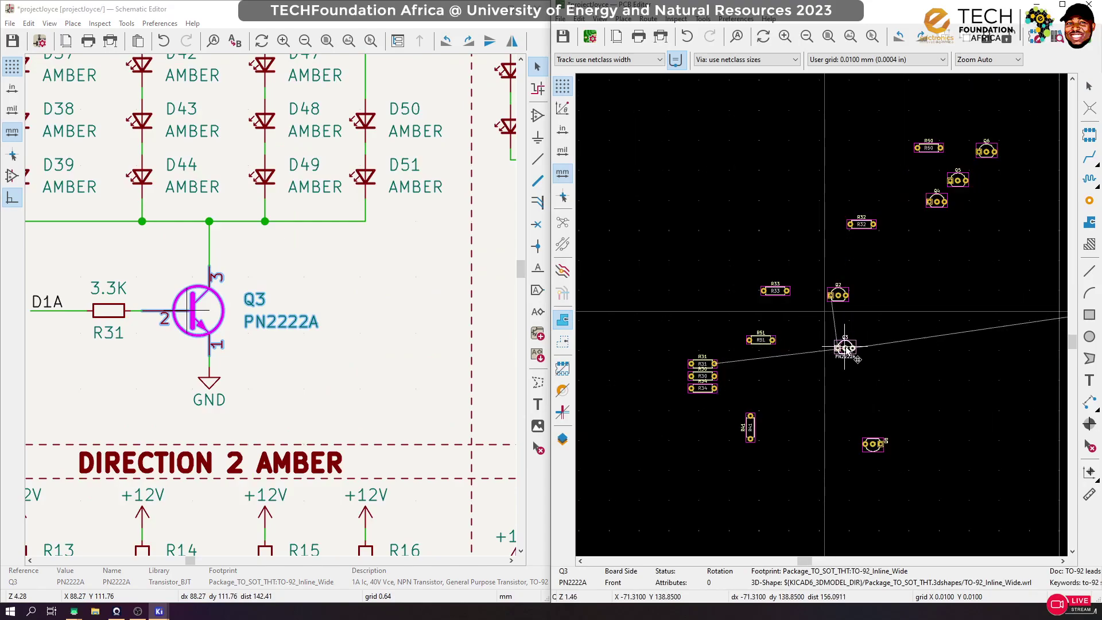
Bring the Direction 1 Amber base resistor R31 over to transistor Q3
left_click(103, 308)
scroll(815, 330, "down", 6)
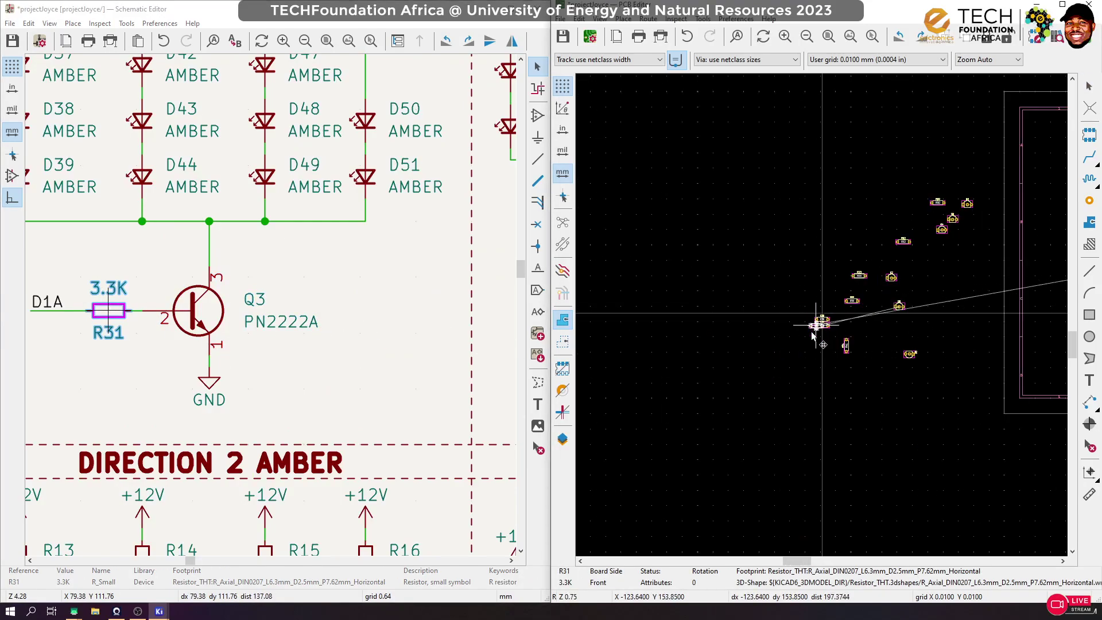
scroll(821, 318, "up", 7)
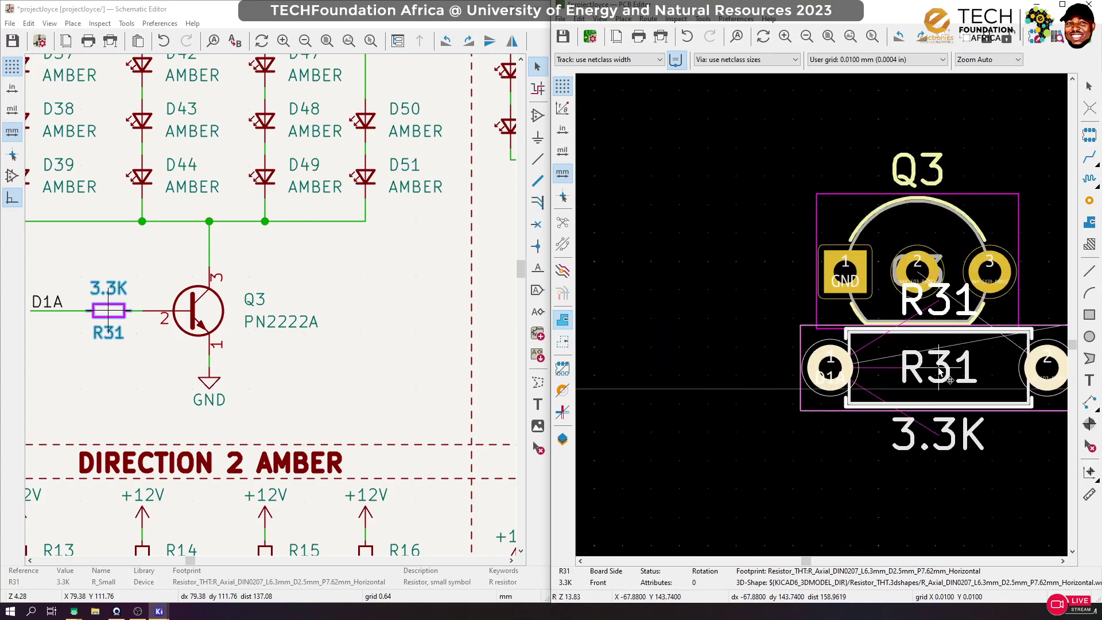
Try rotating resistor R31 by 180° beneath transistor Q3, and return it to its original orientation
key("r")
key("r")
scroll(938, 367, "up", 1)
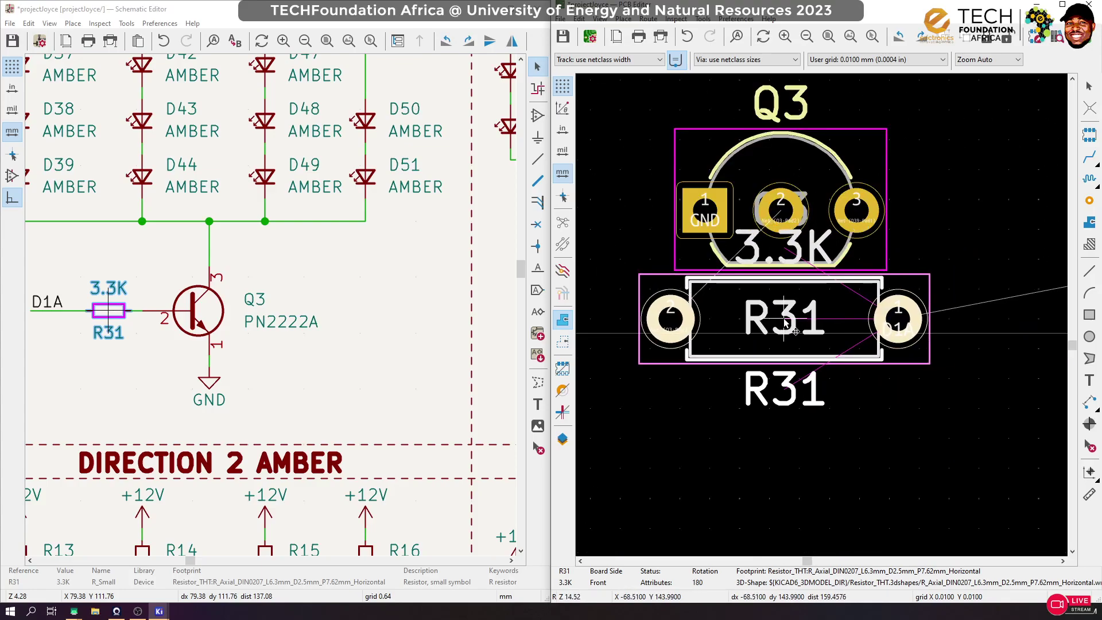
key("r")
key("r")
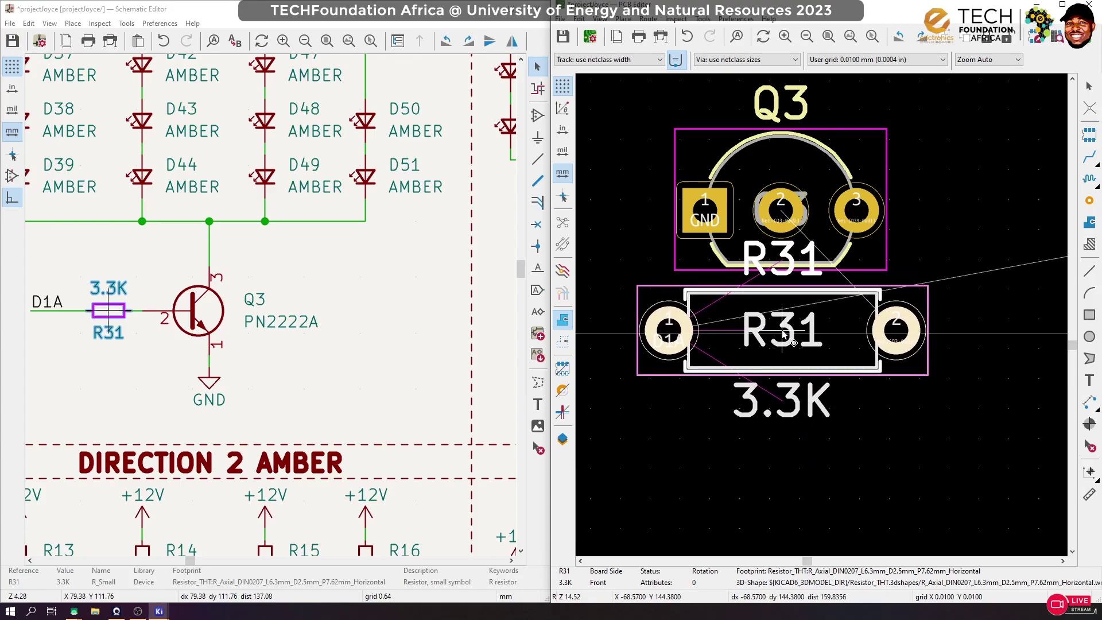
Place resistor R31 just beneath transistor Q3 and move its reference label below the resistor body
left_click(784, 332)
left_click(877, 400)
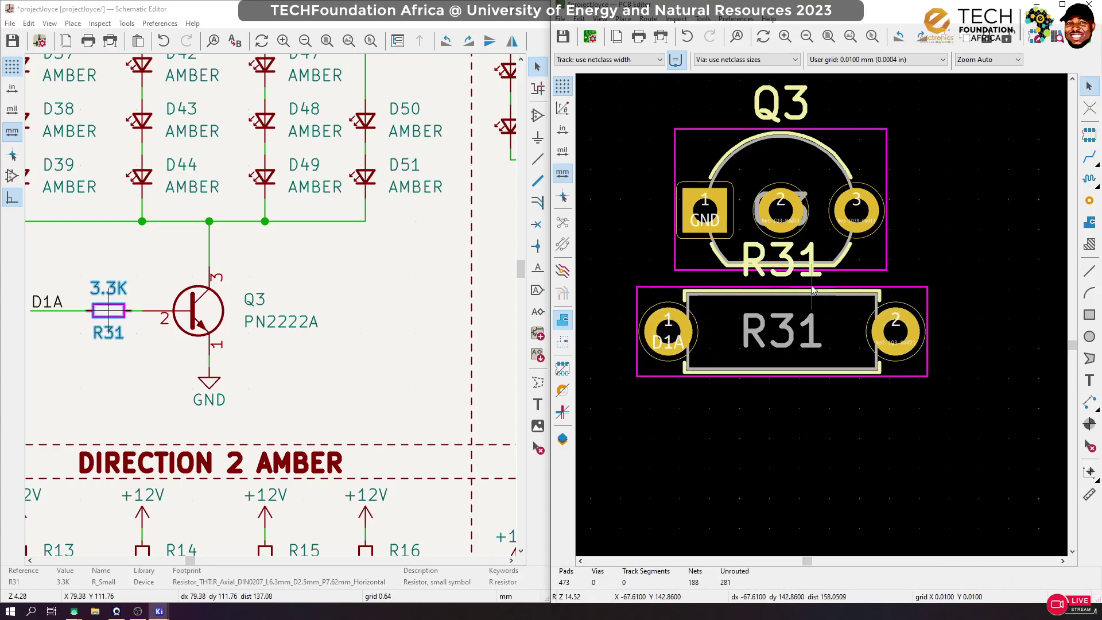
left_click_drag(807, 271, 787, 404)
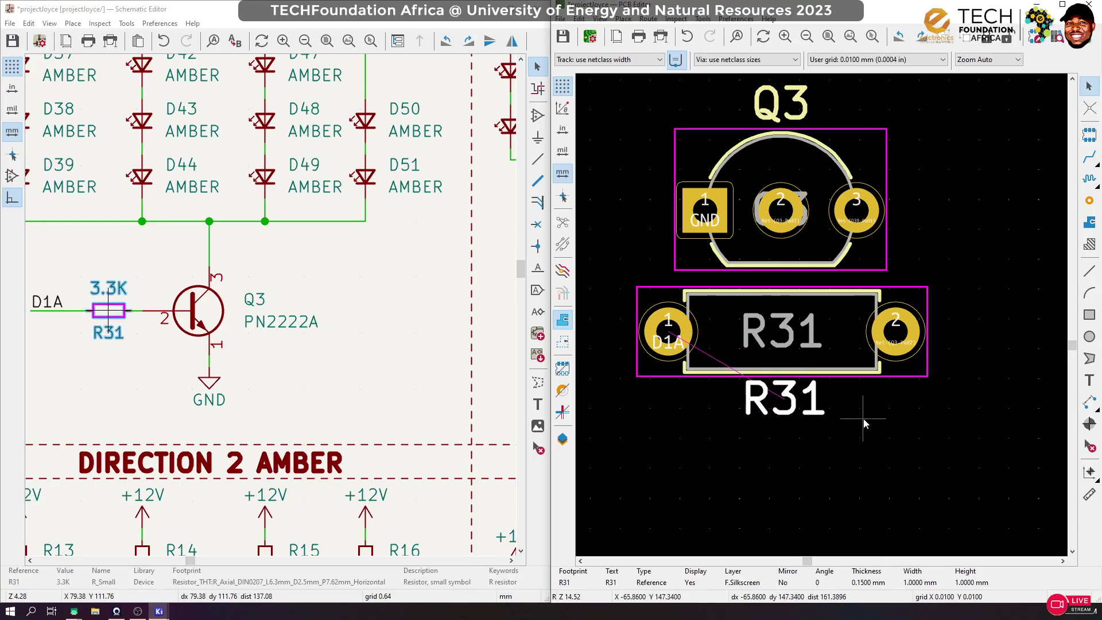
Group transistor Q3 with resistor R31 and place the group directly beneath resistors R9 to R12 of the first amber LED cluster
scroll(908, 194, "down", 1)
left_click_drag(982, 171, 581, 568)
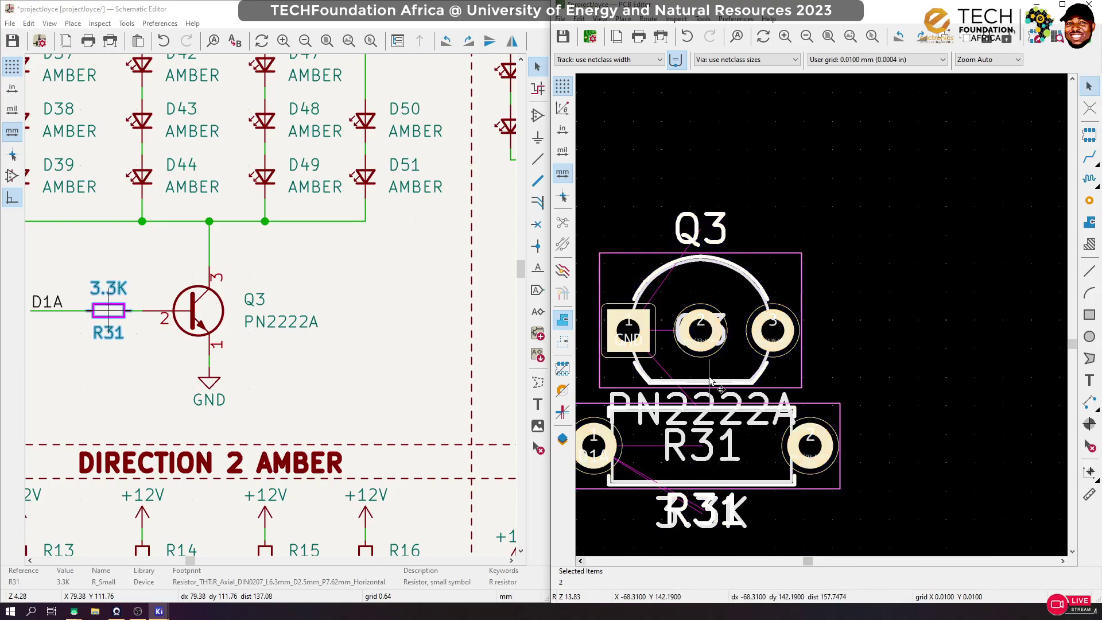
scroll(823, 317, "down", 4)
key("ctrl+g")
key("m")
scroll(819, 316, "down", 5)
scroll(958, 296, "up", 4)
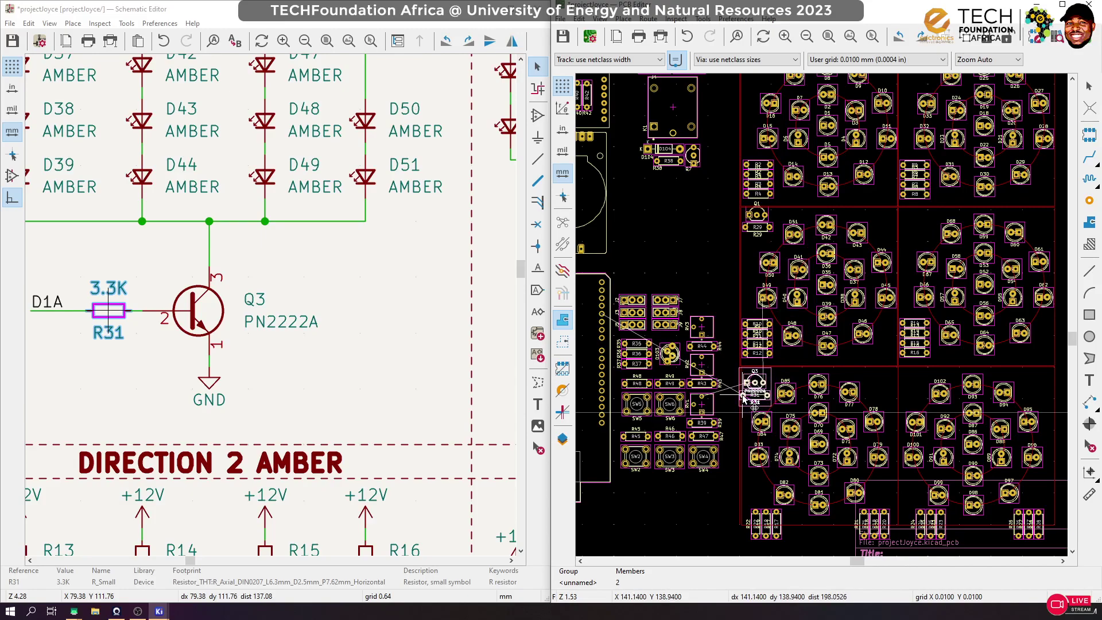
left_click(745, 383)
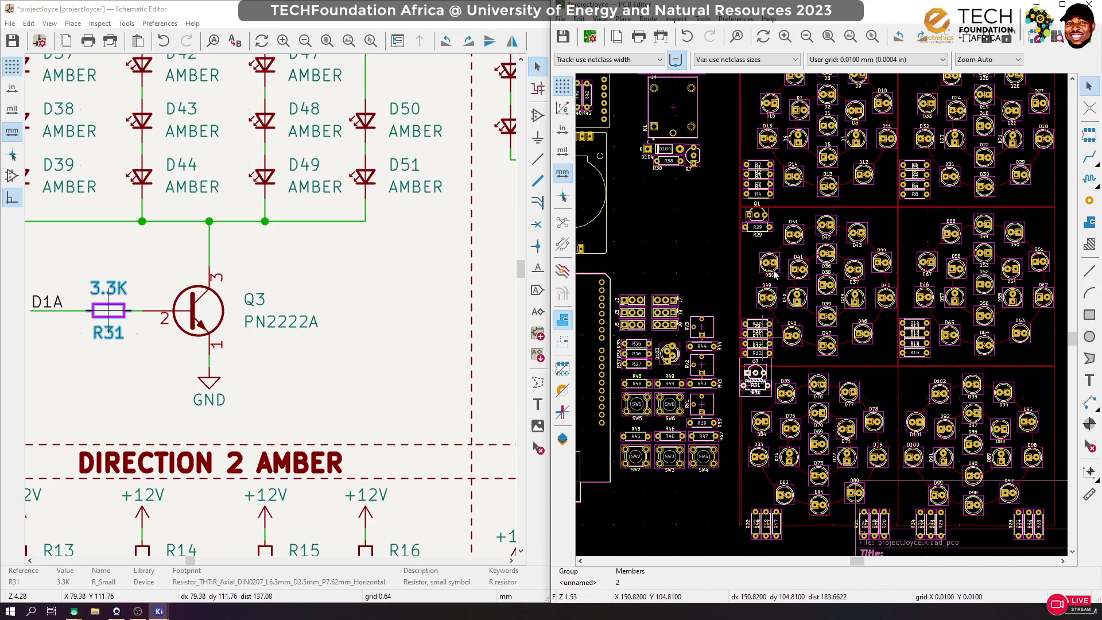
Shift the Q1 and R29 group up slightly so it sits closer beneath resistor R4
scroll(767, 215, "up", 3)
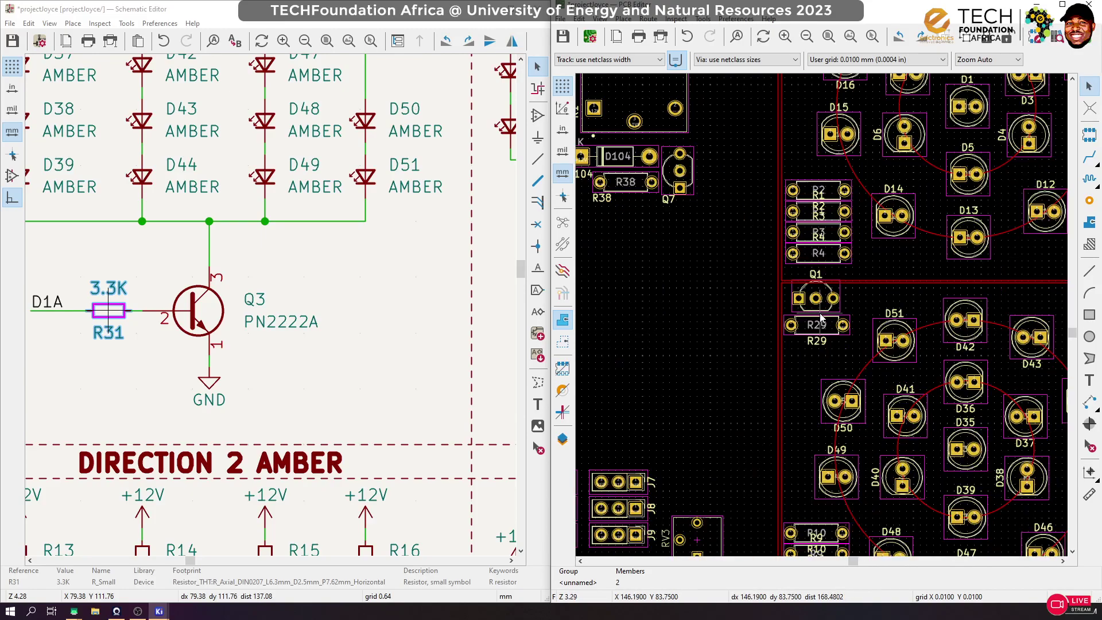
left_click(821, 313)
key("m")
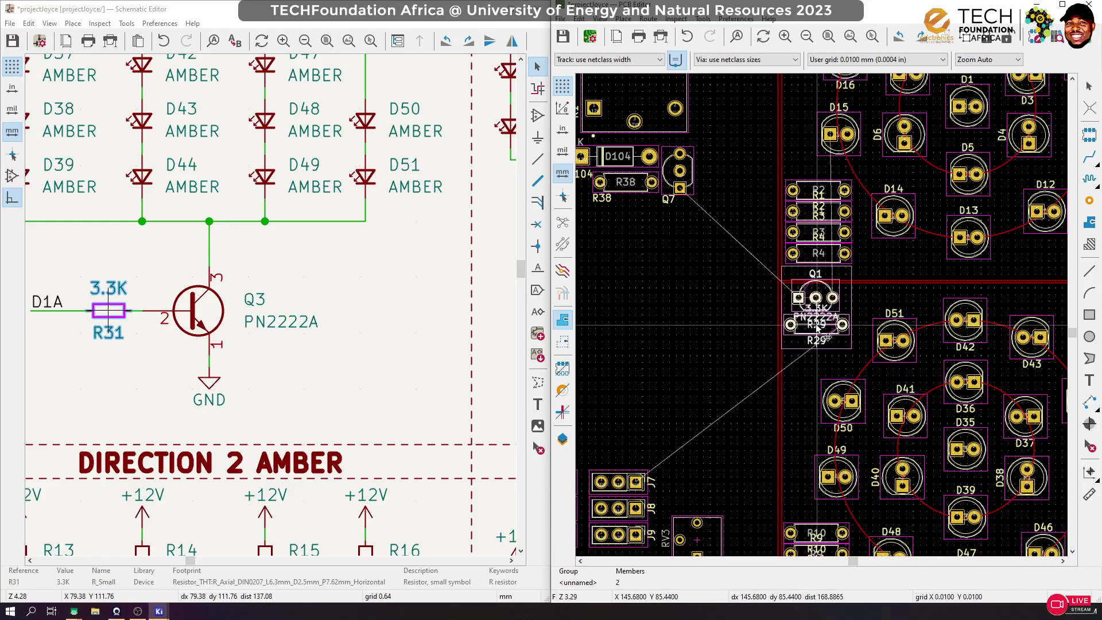
left_click(819, 325)
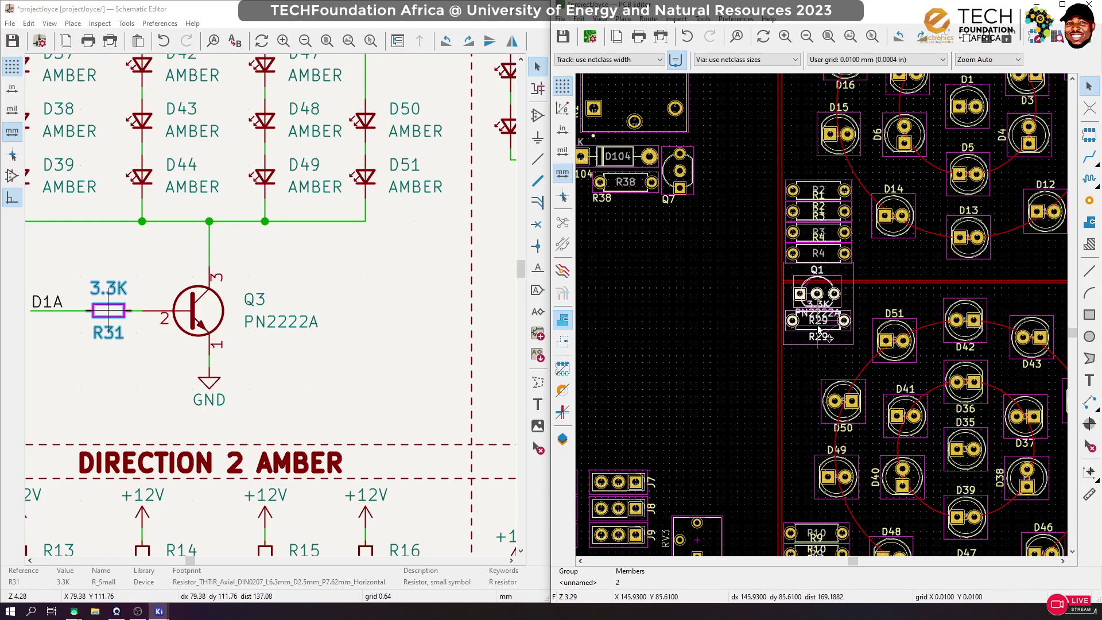
Enter the Q1 and R29 group, rotate resistor R29 by 180°, and place it directly beneath transistor Q1
right_click(818, 327)
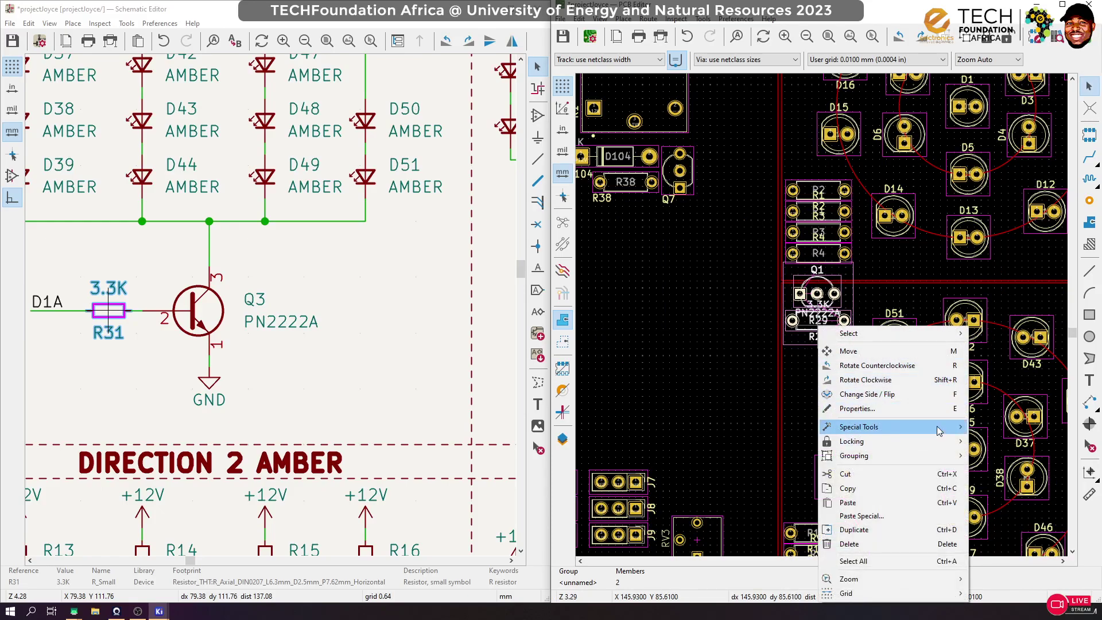
mouse_move(949, 456)
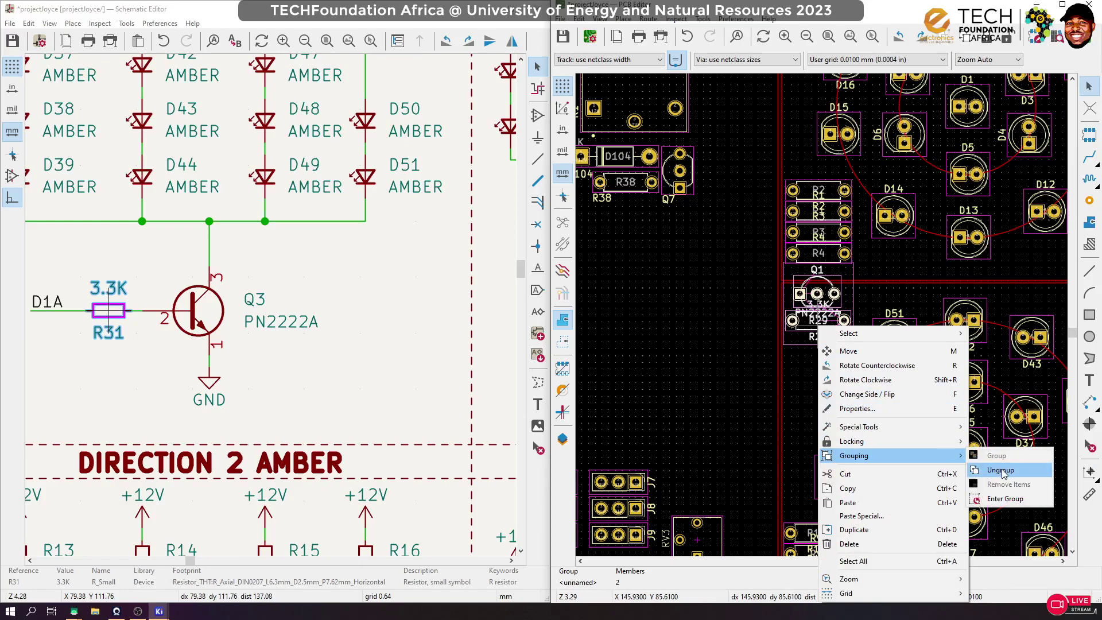
left_click(1003, 501)
scroll(818, 326, "up", 5)
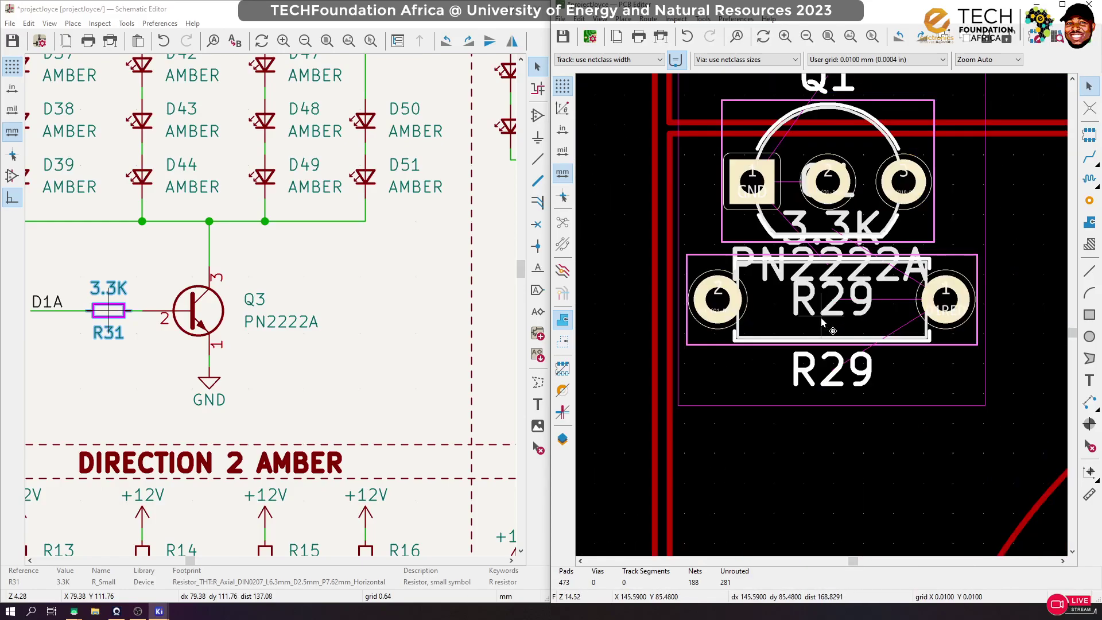
left_click(827, 341)
key("r")
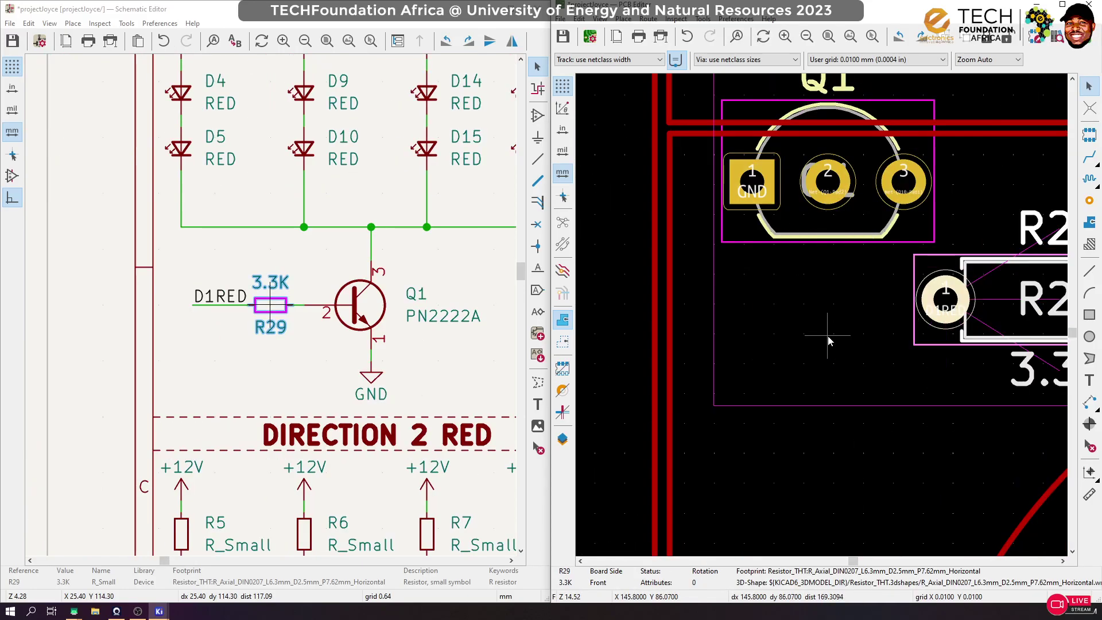
key("m")
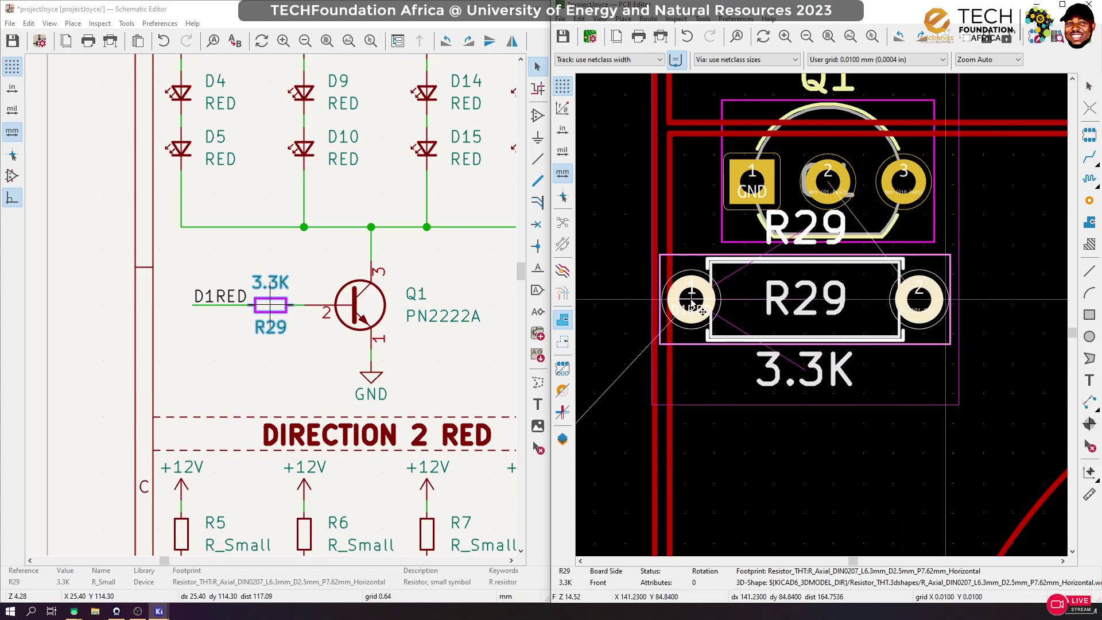
left_click(708, 310)
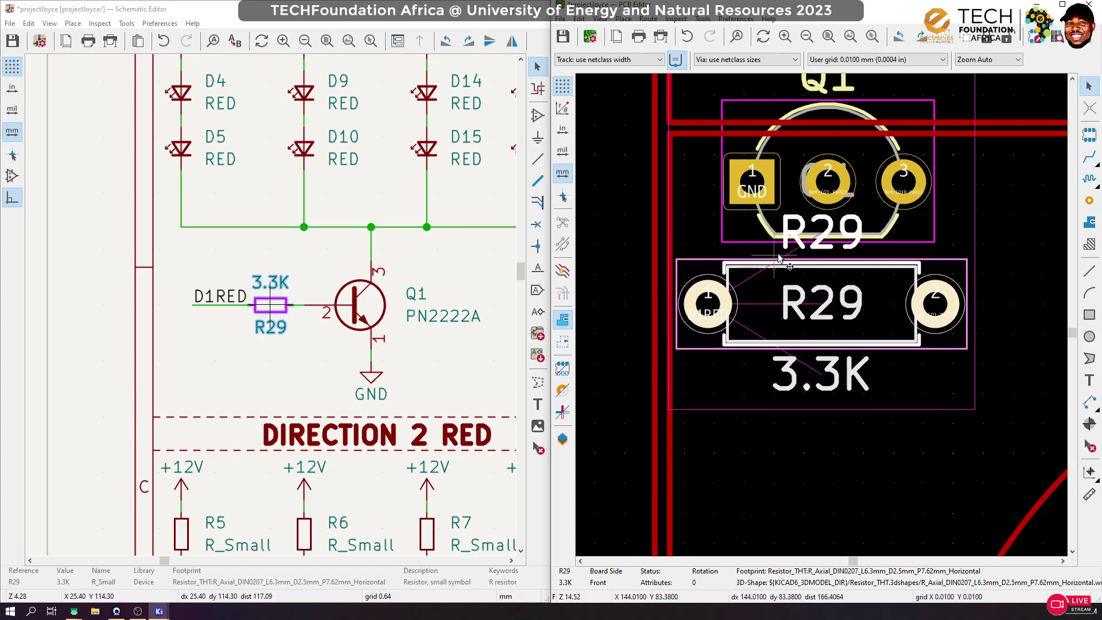
Move R29's reference label from above the resistor to just below its body
left_click(809, 251)
left_click_drag(833, 251, 855, 401)
left_click(591, 328)
scroll(642, 361, "down", 6)
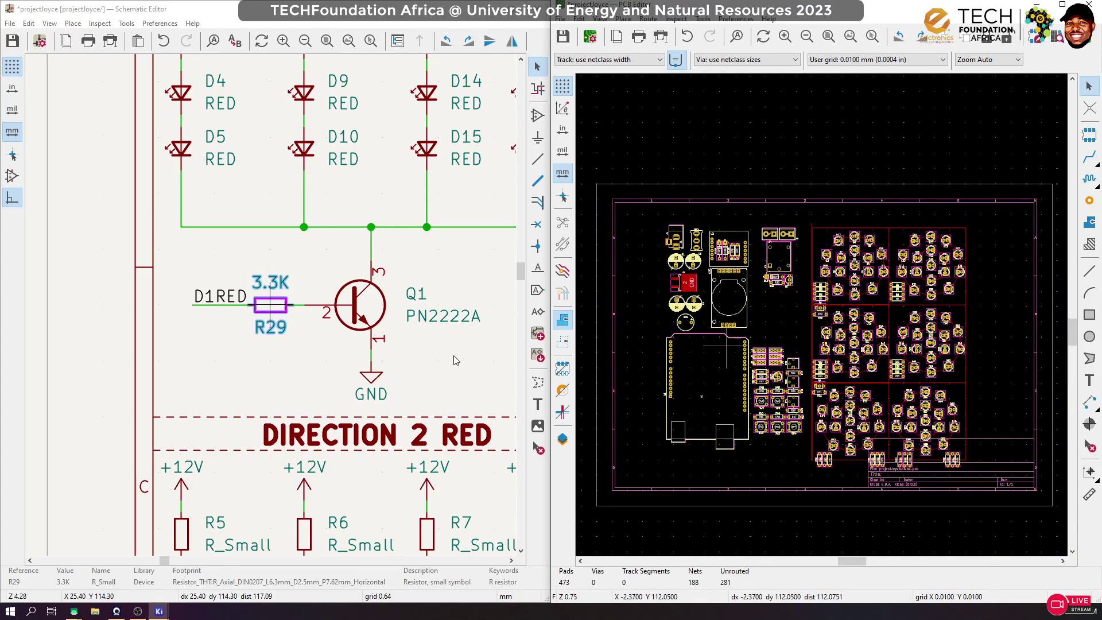
Locate transistor Q5 through the Direction 1 Green schematic and move it to open space beside the sheet frame
scroll(271, 308, "down", 6)
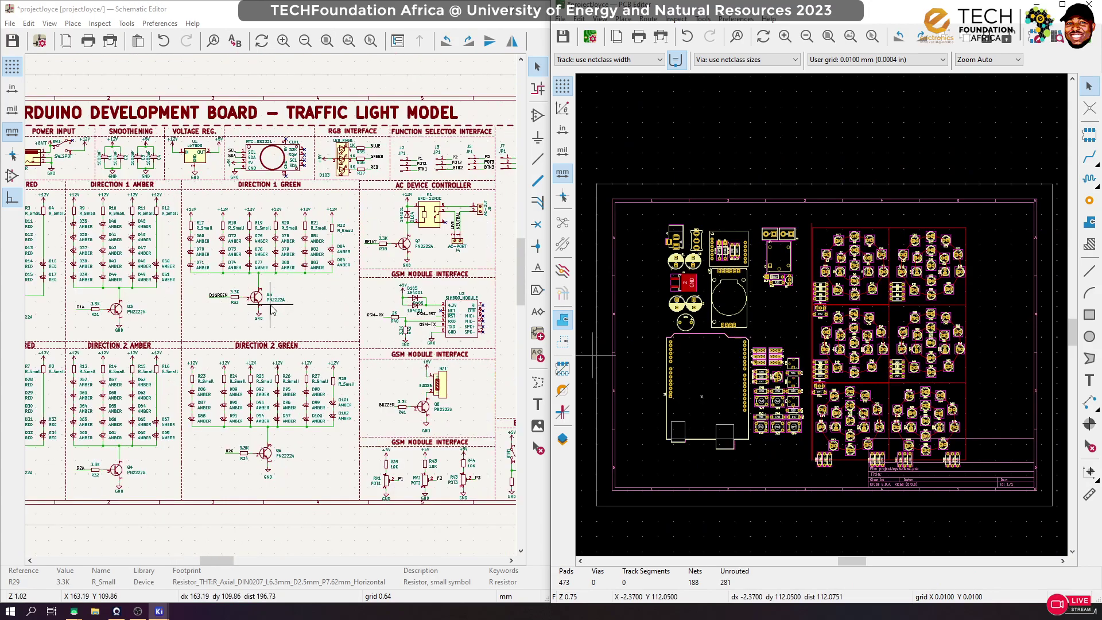
scroll(271, 310, "up", 3)
left_click(233, 287)
left_click(814, 311)
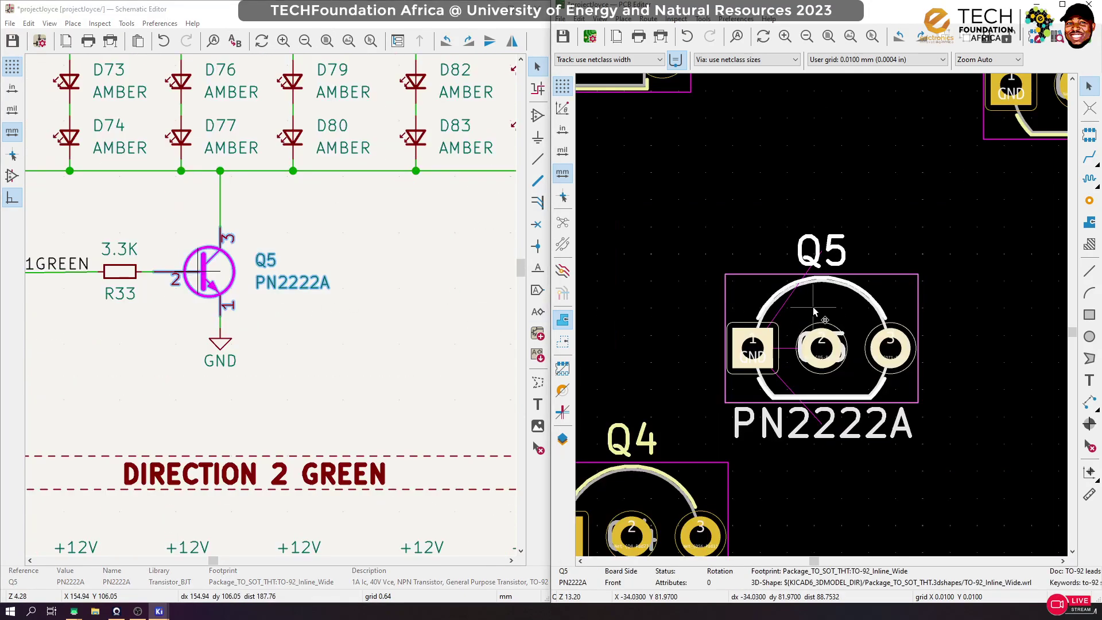
scroll(814, 312, "down", 8)
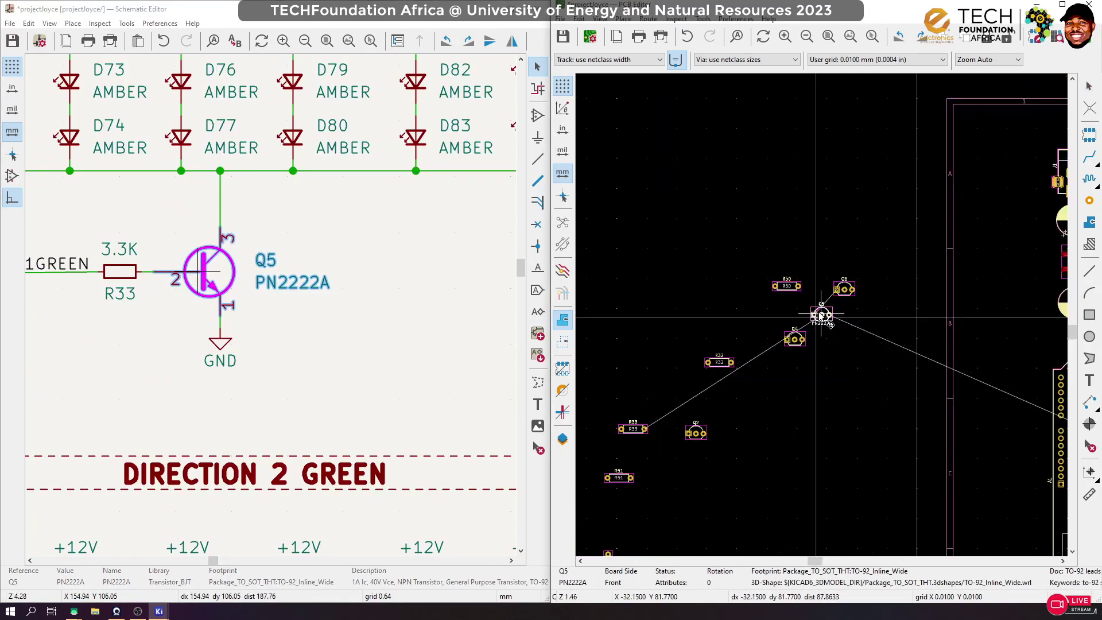
Place resistor R33 directly beneath transistor Q5 and move its reference label below the resistor body
left_click(123, 284)
scroll(886, 372, "down", 8)
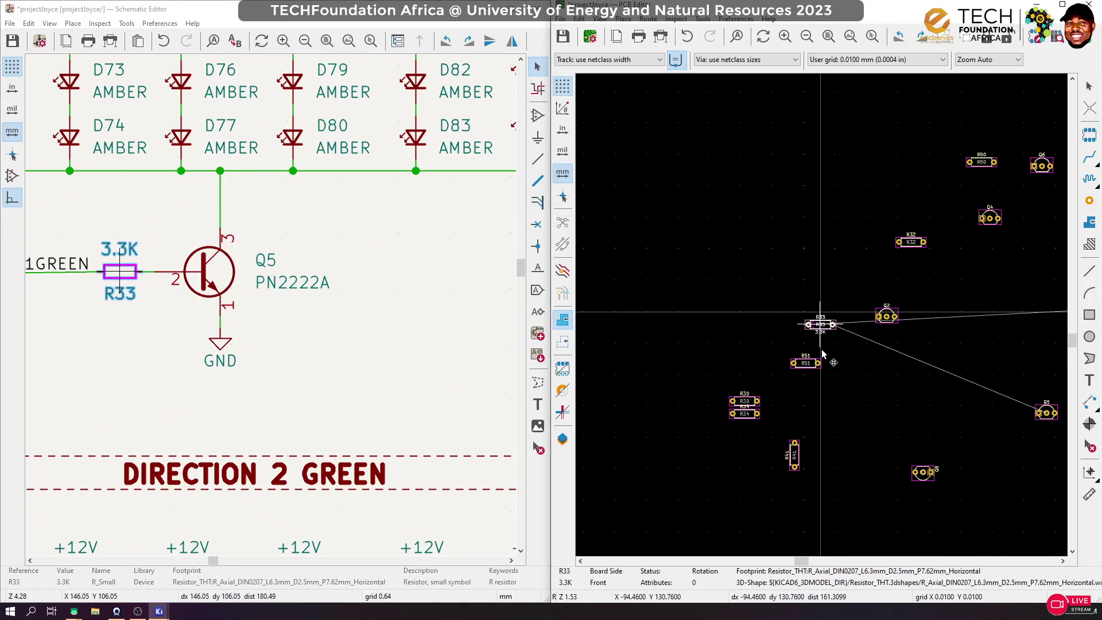
scroll(821, 316, "up", 11)
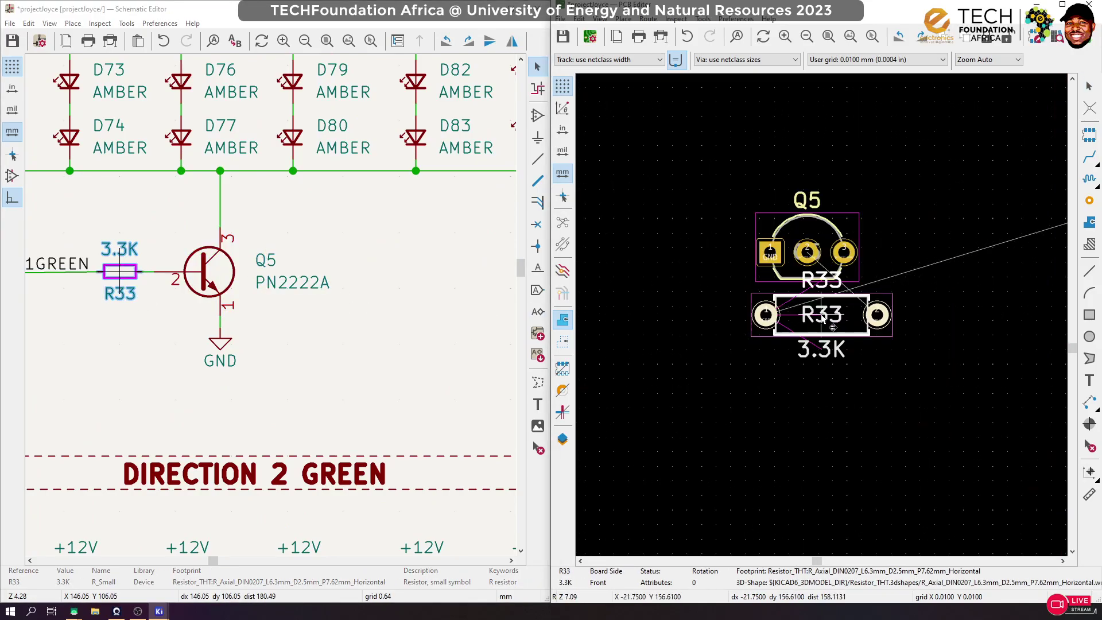
scroll(787, 323, "down", 3)
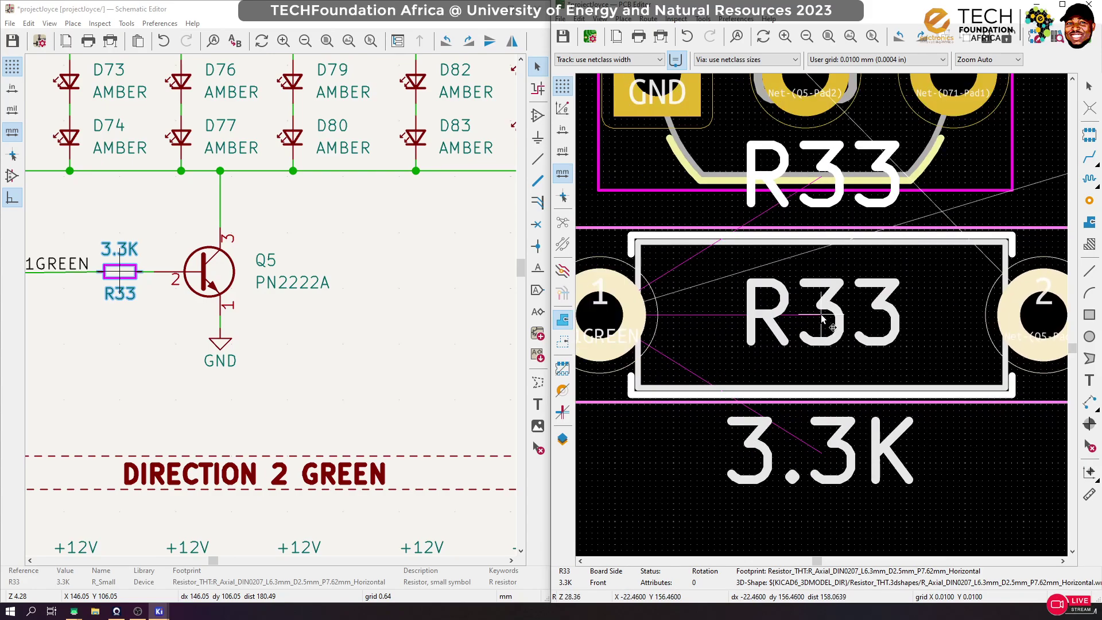
left_click_drag(823, 318, 825, 332)
left_click_drag(813, 261, 818, 384)
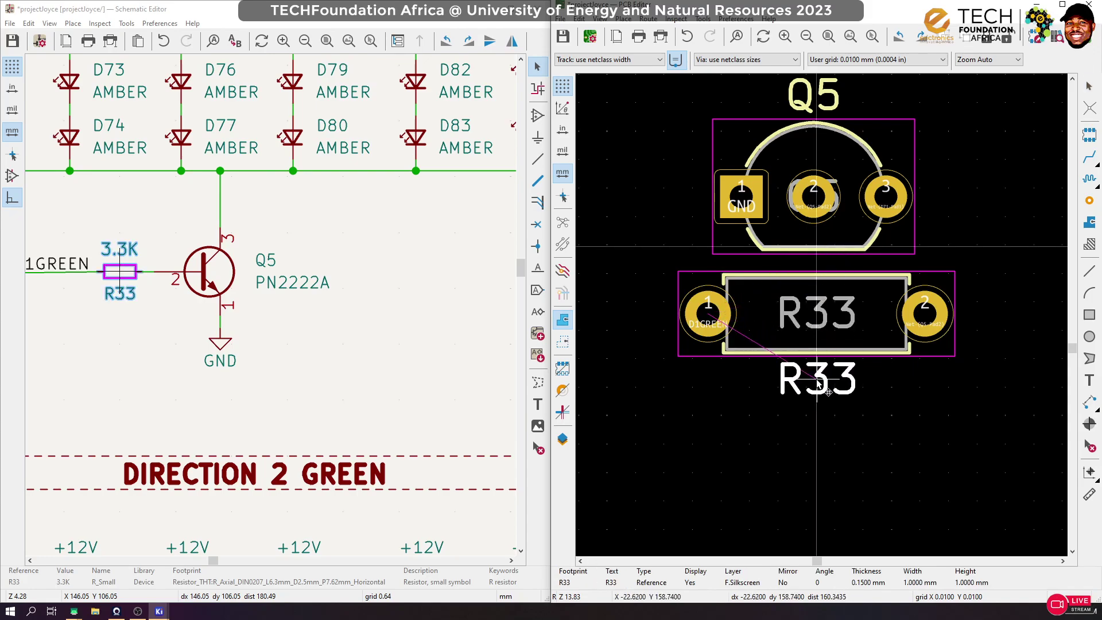
Group transistor Q5 with resistor R33 and place the group just below the first green LED cluster
scroll(803, 251, "down", 3)
left_click_drag(726, 163, 961, 321)
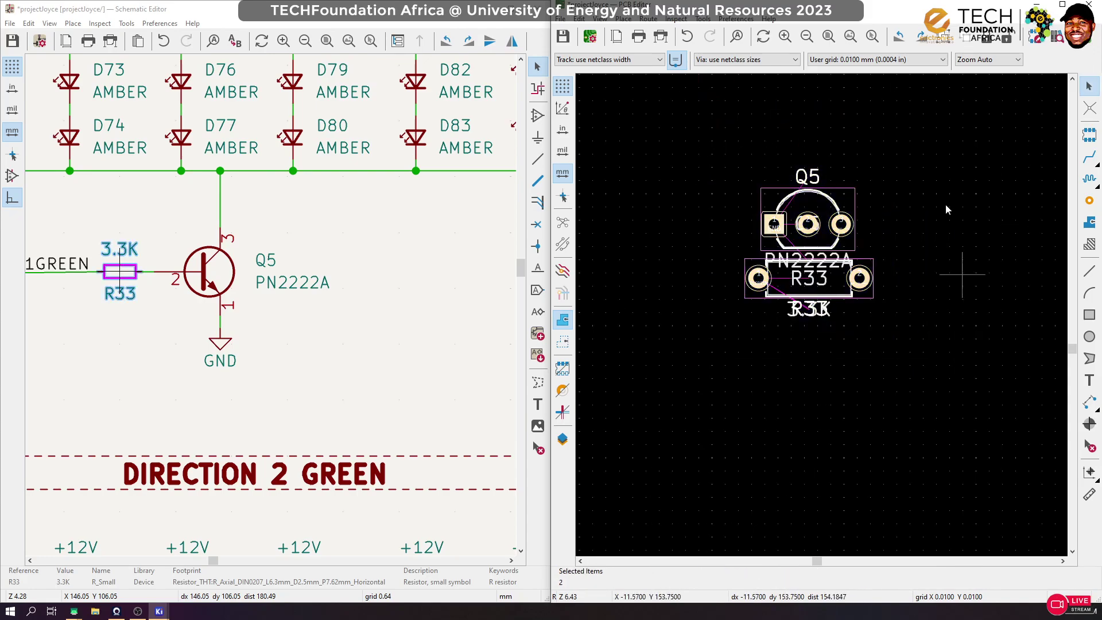
left_click(930, 39)
key("m")
scroll(827, 310, "down", 10)
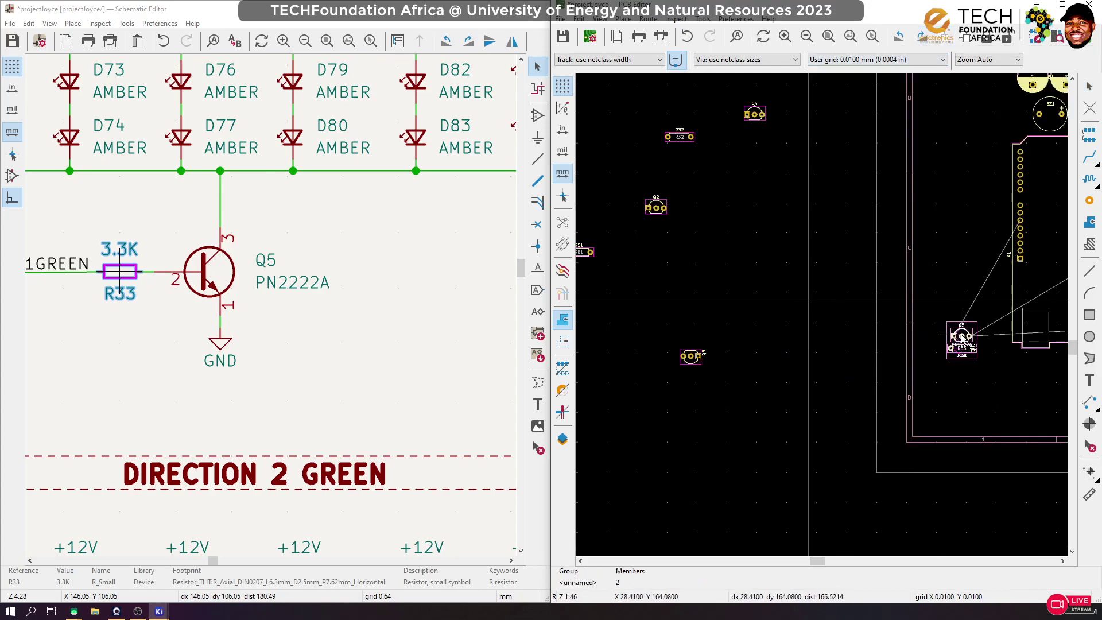
scroll(907, 316, "up", 6)
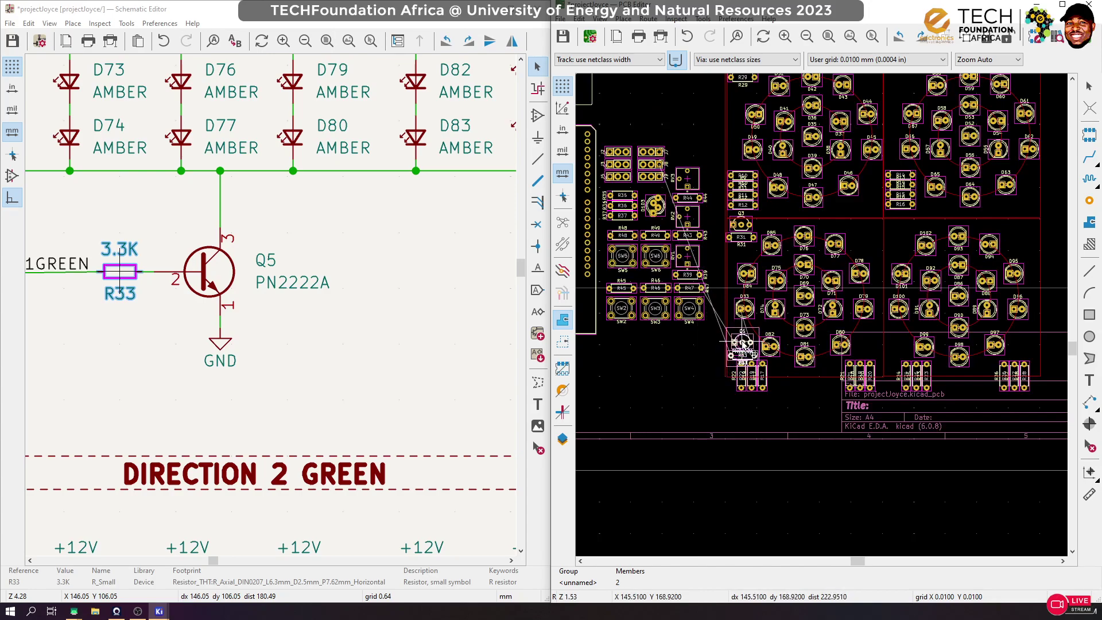
left_click(820, 402)
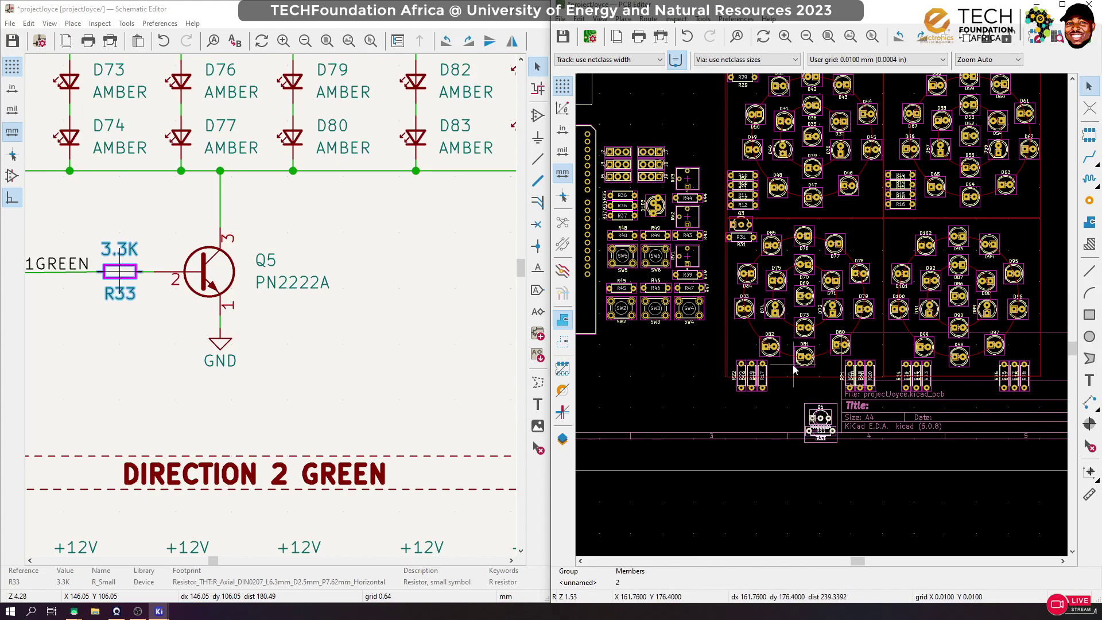
Ungroup the first green LED cluster so its resistors can be moved separately
scroll(786, 353, "up", 3)
left_click(794, 327)
left_click(770, 331)
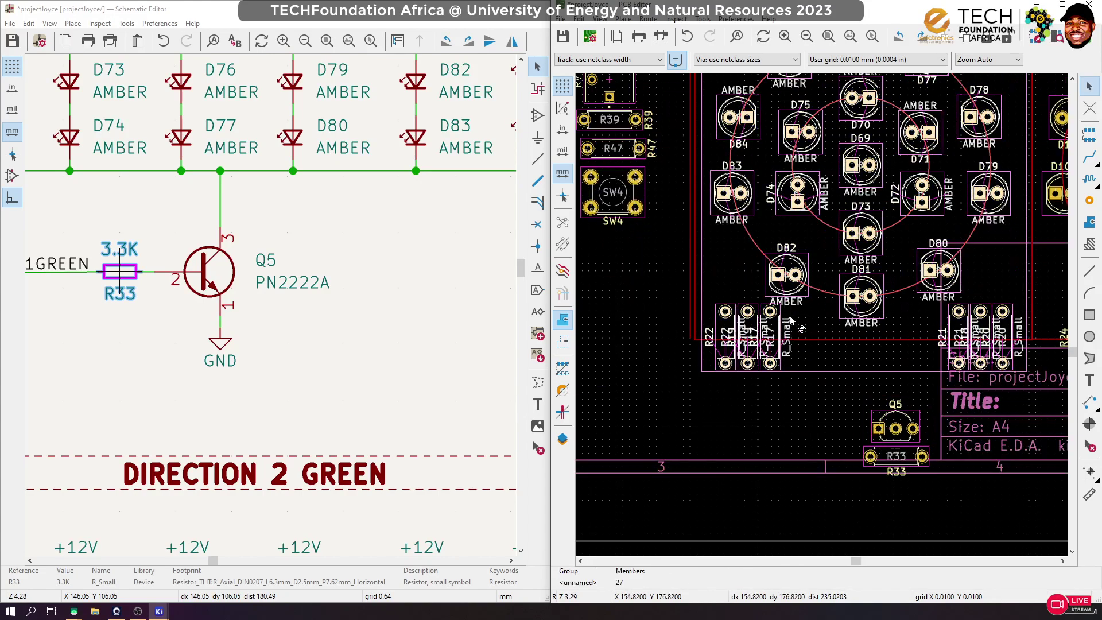
right_click(785, 318)
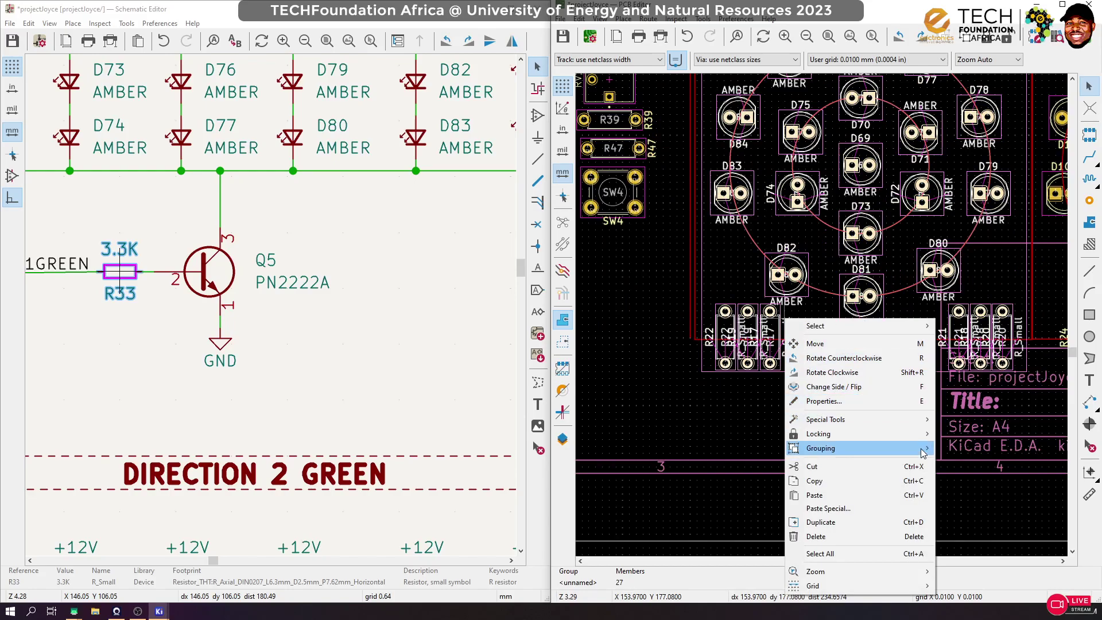
mouse_move(921, 448)
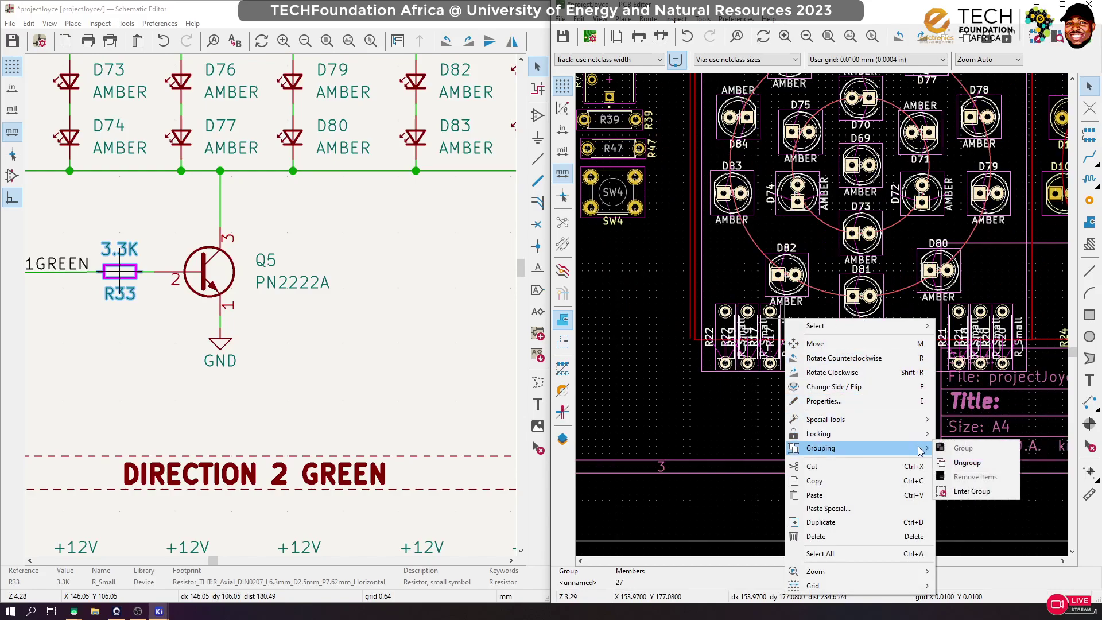
left_click(998, 463)
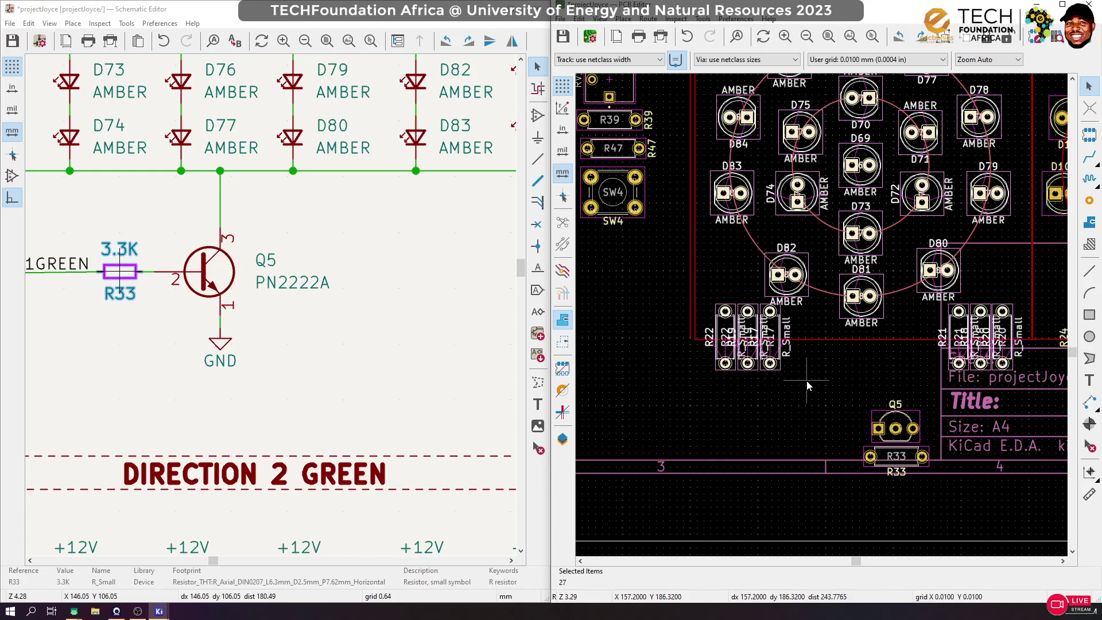
Move resistors R22, R19 and R17 up together into the lower-left corner of the first green cluster's outline
left_click(723, 327)
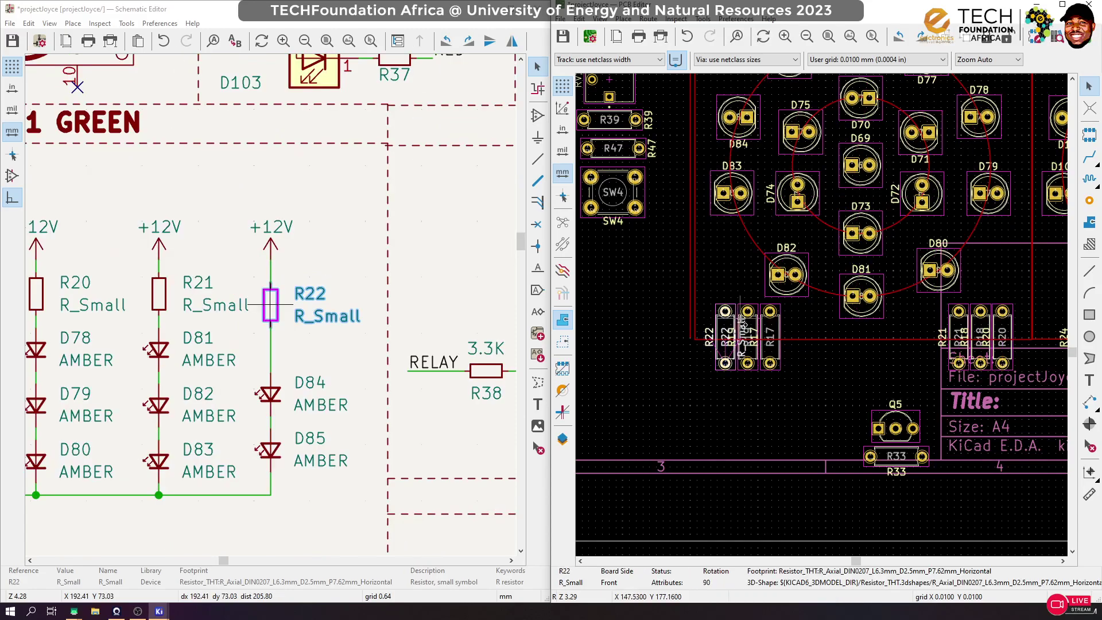
left_click(750, 324, "shift")
left_click(772, 329, "shift")
left_click_drag(772, 340, 740, 287)
left_click(741, 289)
Move resistors R21, R18 and R20 up together into the lower-right corner of the first green cluster's outline
scroll(757, 356, "down", 3)
scroll(822, 314, "up", 3)
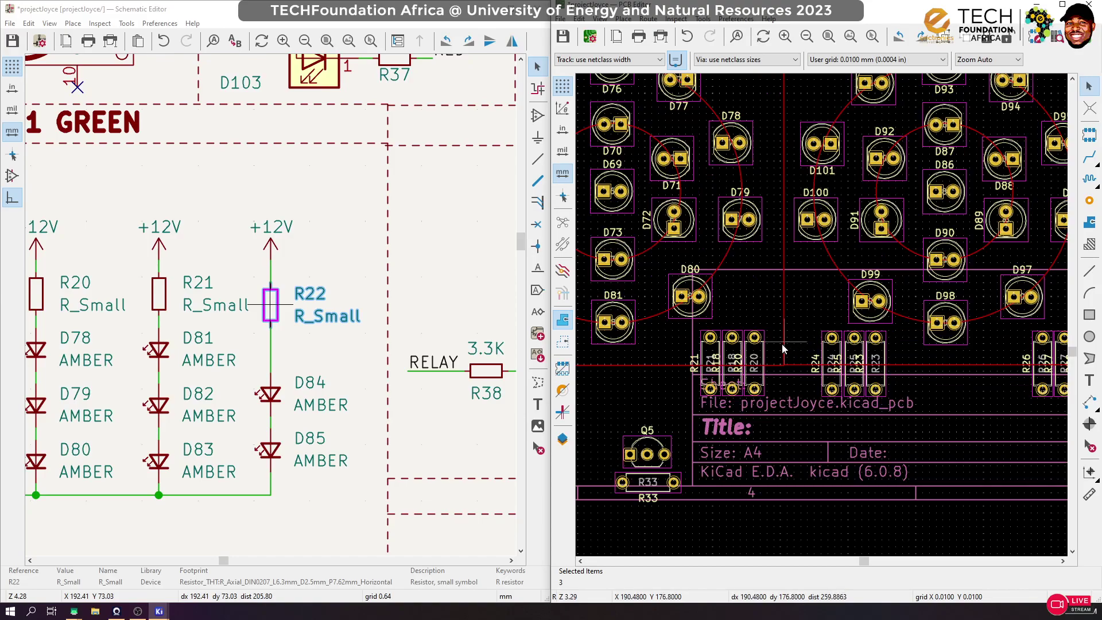
left_click(735, 354)
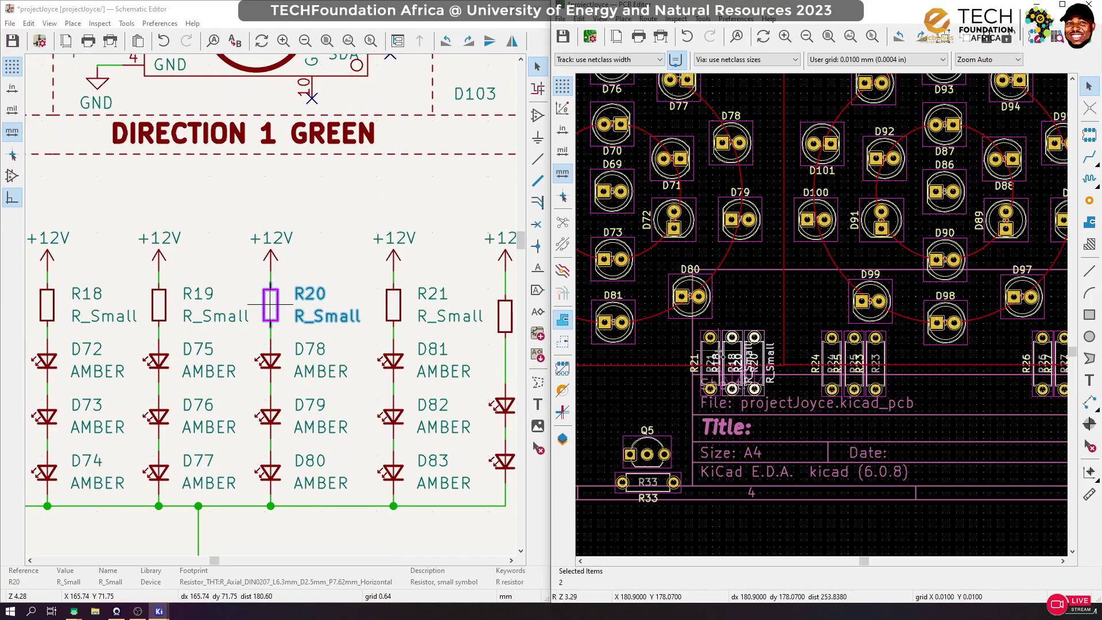
key("m")
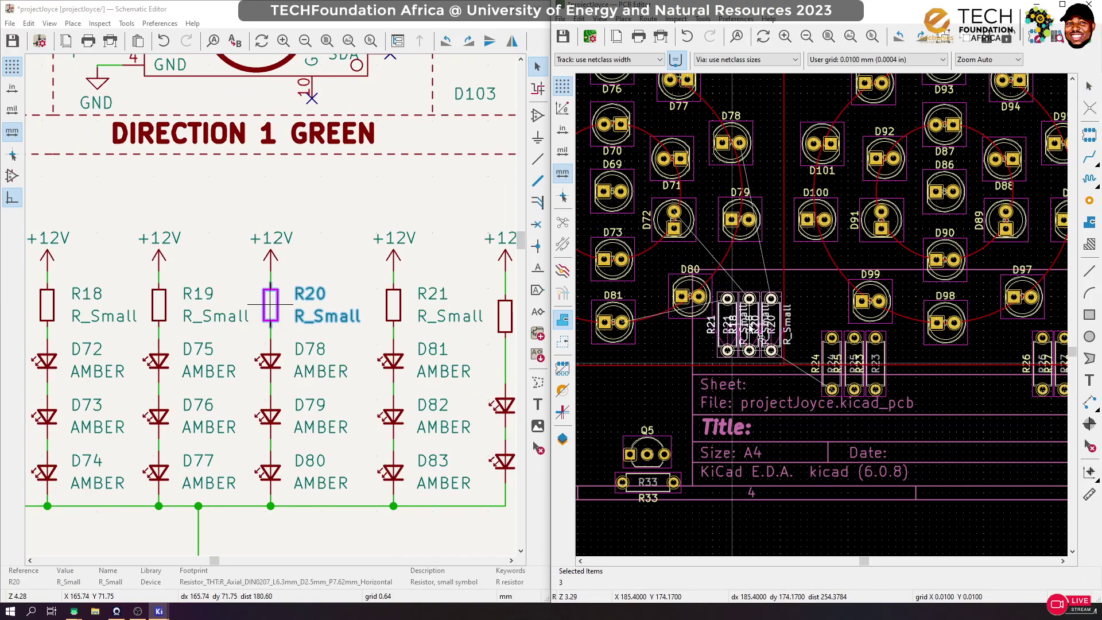
left_click(762, 335)
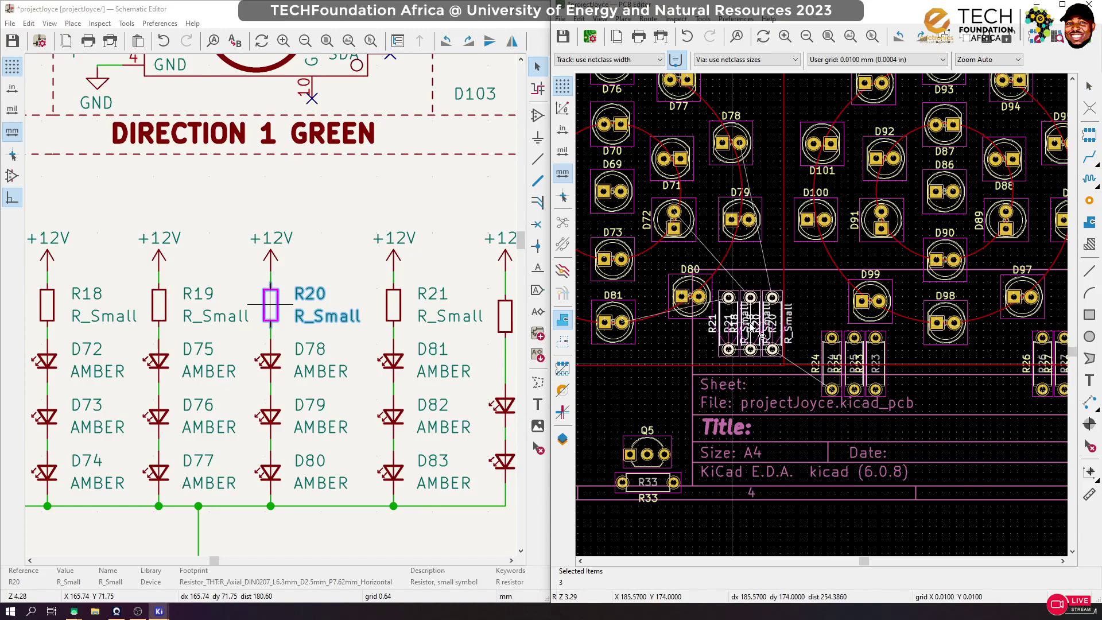
Ungroup the outer group containing the second green LED cluster and its resistors
right_click(833, 352)
mouse_move(972, 179)
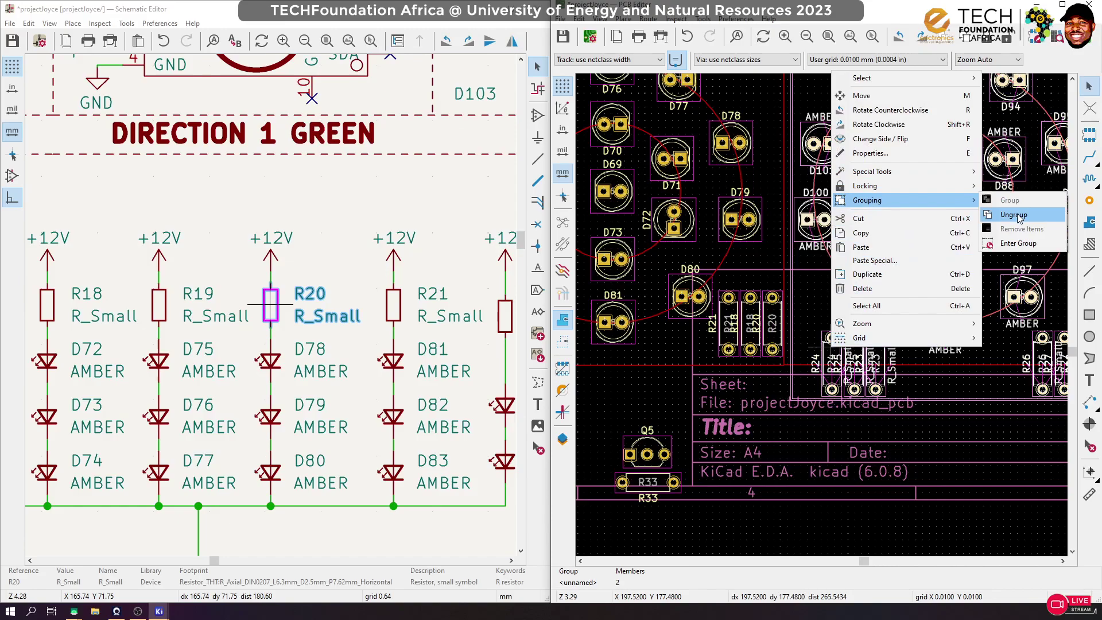
left_click(1023, 215)
left_click(829, 348)
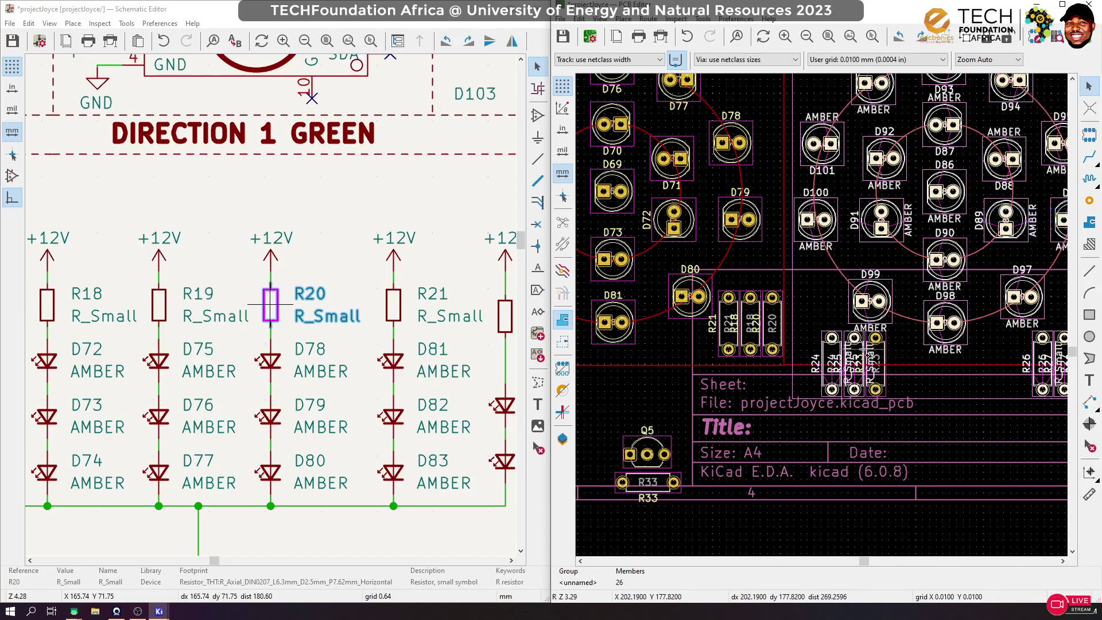
left_click_drag(876, 356, 819, 345)
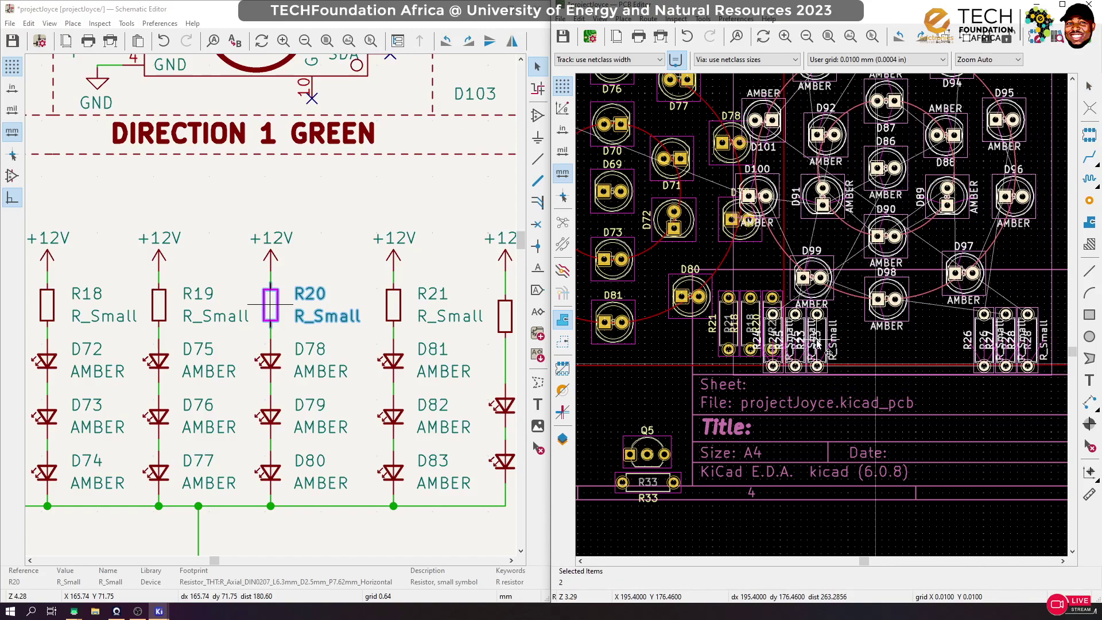
key("Escape")
left_click(838, 345)
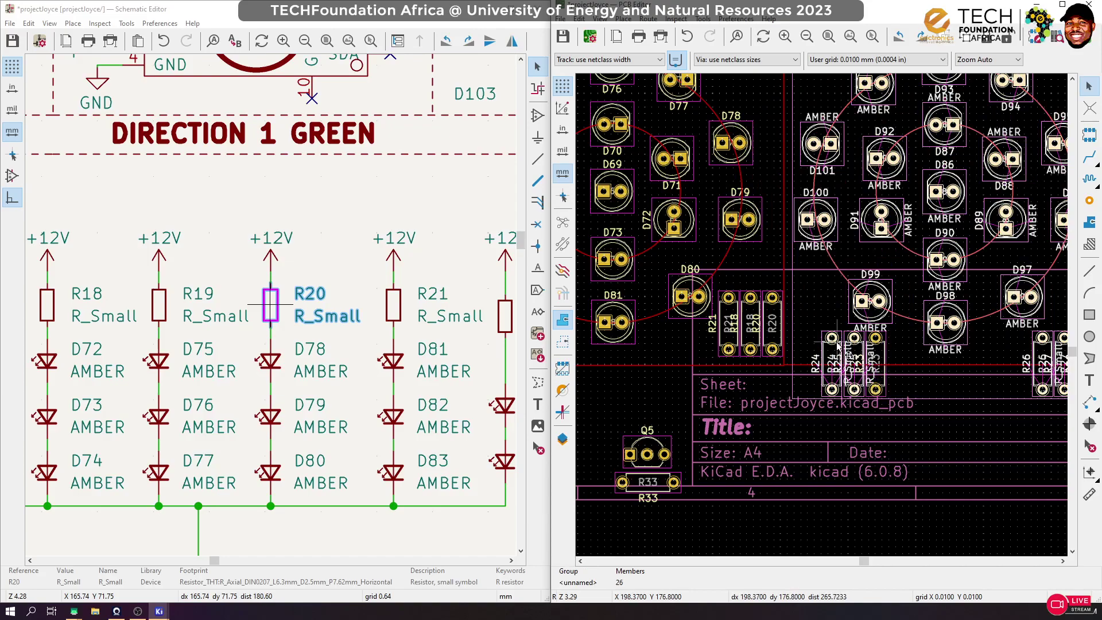
left_click(910, 361)
Ungroup the remaining inner group that ties the second green cluster's LEDs to its resistors beside R23
left_click(882, 352)
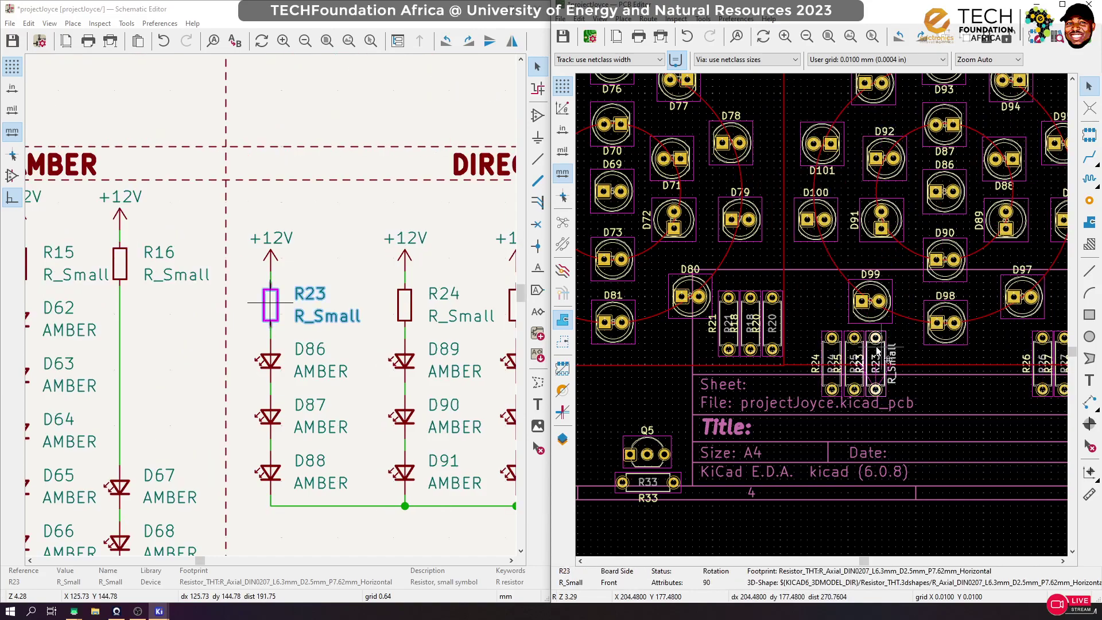
left_click(854, 349)
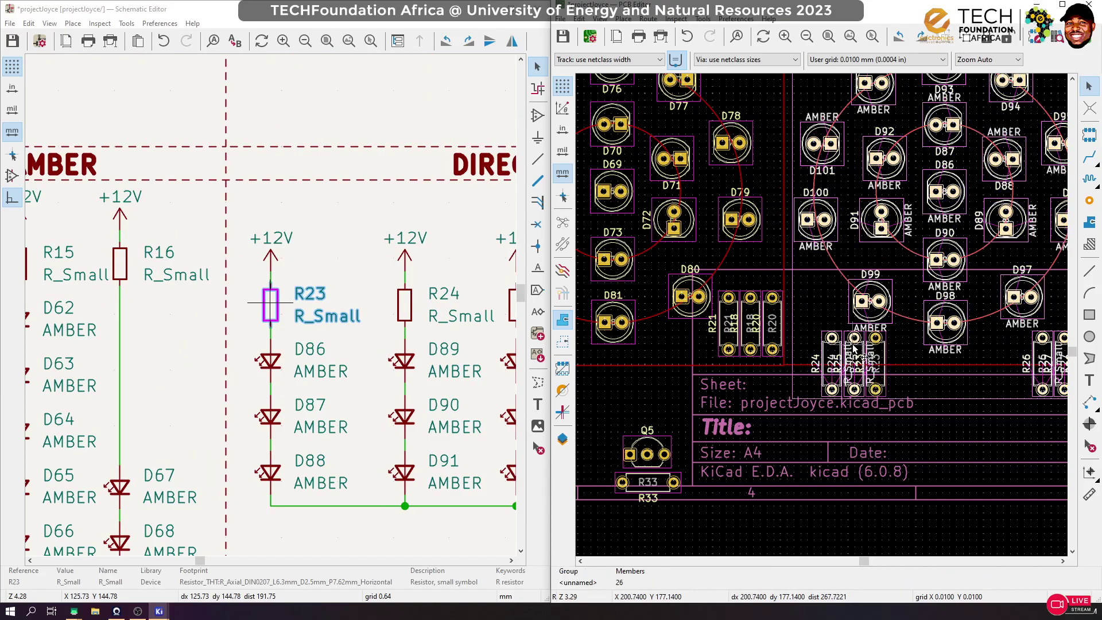
right_click(840, 349)
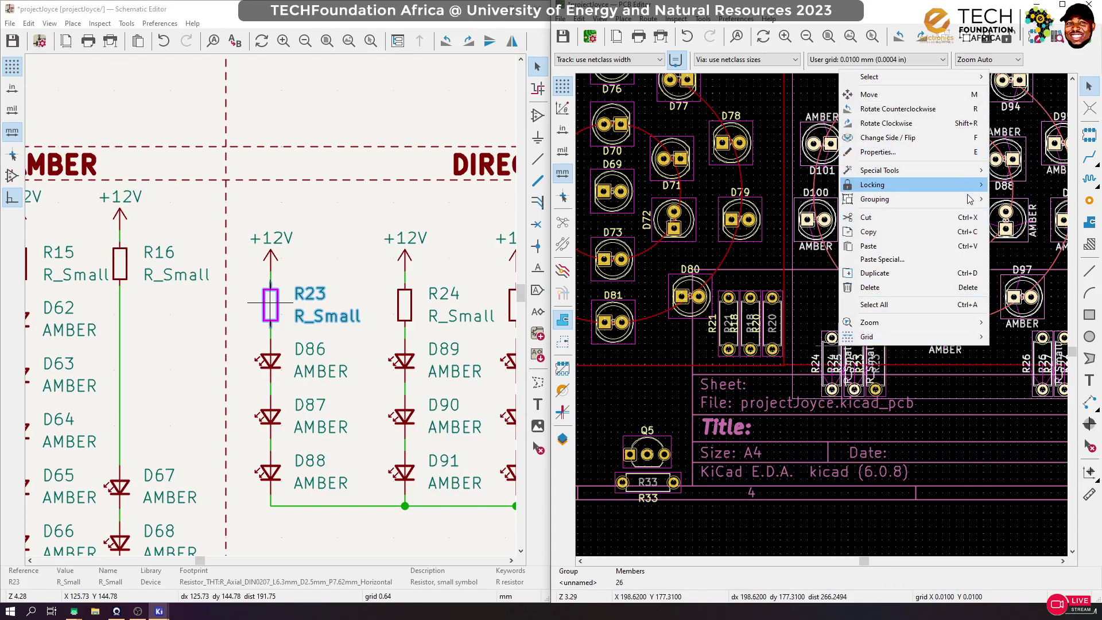
mouse_move(948, 199)
left_click(1021, 213)
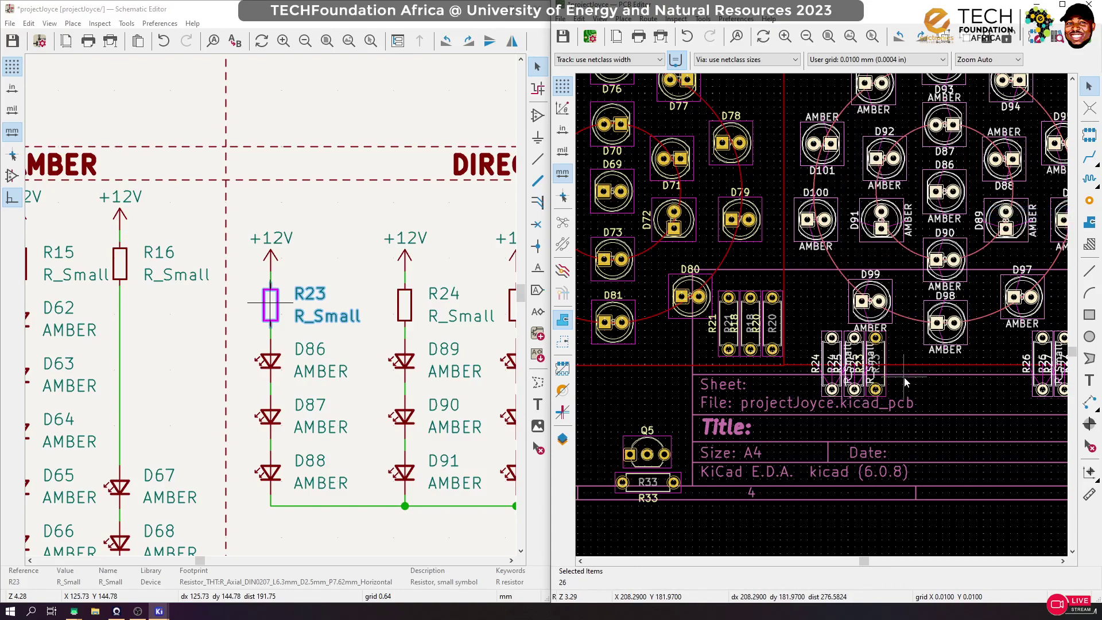
Move resistors R24, R25 and R23 up together so they extend the row of R21, R18 and R20 between the green clusters
left_click(871, 361)
left_click(854, 350, "shift")
left_click(832, 368, "shift")
left_click_drag(843, 374, 807, 333)
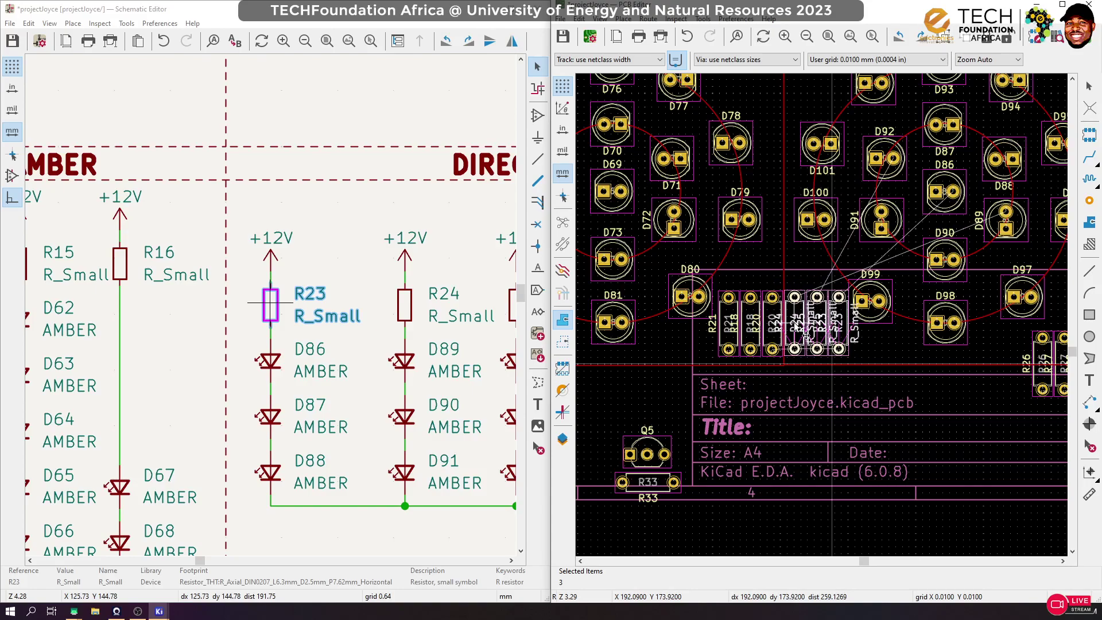
left_click_drag(807, 336, 806, 336)
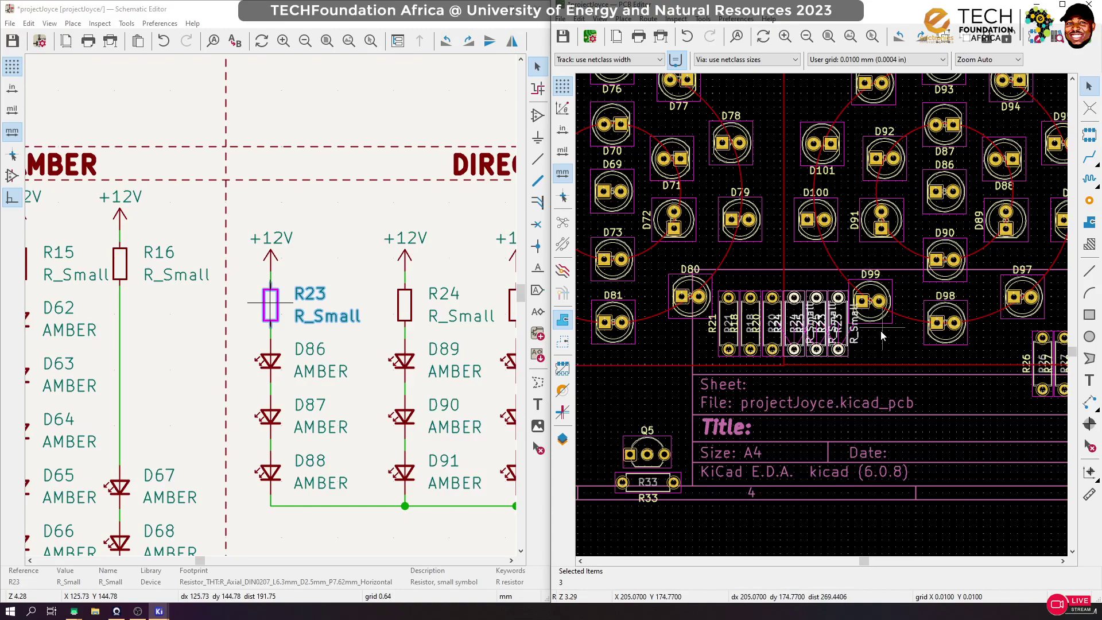
Shift the row of six resistors between the green clusters down slightly as one selection, toward the outline's lower edge
left_click(768, 321, "shift")
left_click(746, 343, "shift")
left_click(728, 341, "shift")
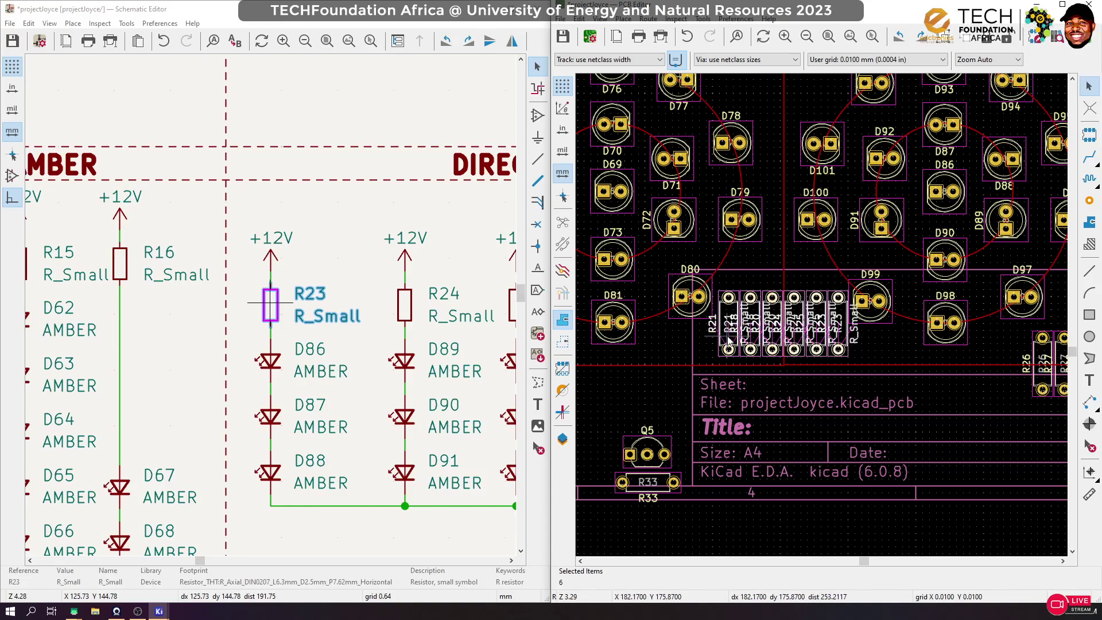
key("m")
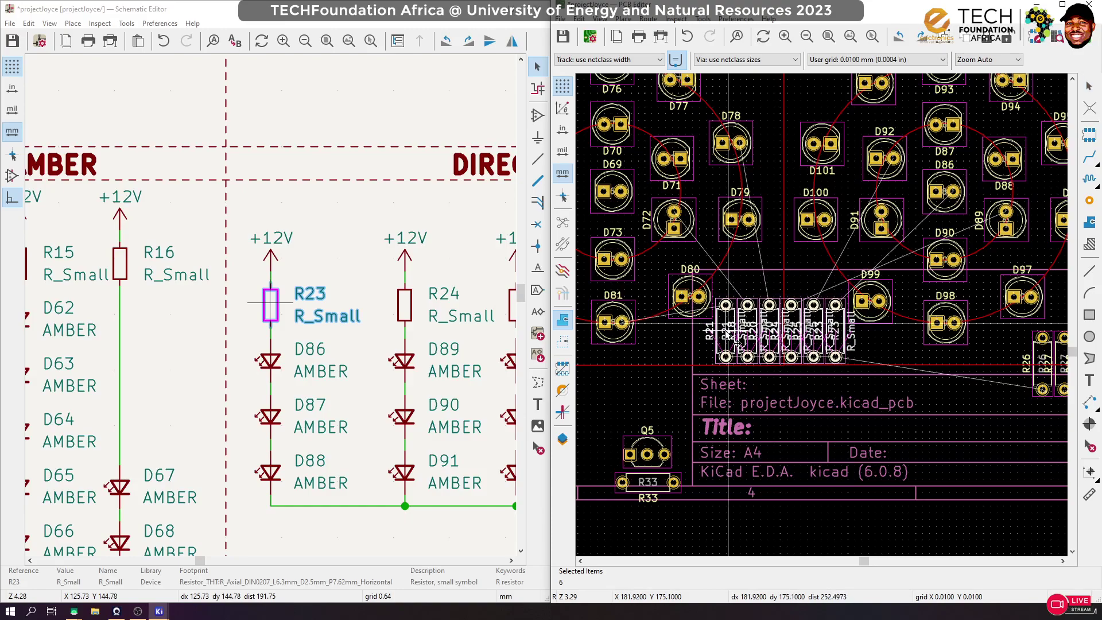
left_click(737, 343)
Shift resistors R22, R19 and R17 down slightly, closer to the lower-left corner of the first green cluster's outline
scroll(734, 333, "down", 3)
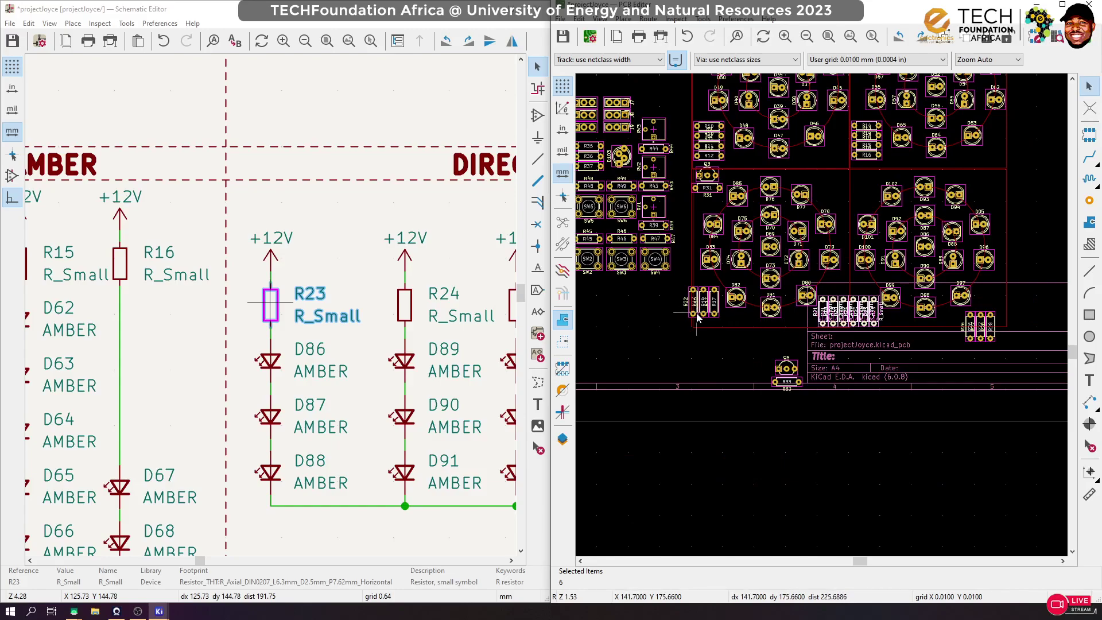
scroll(698, 319, "up", 1)
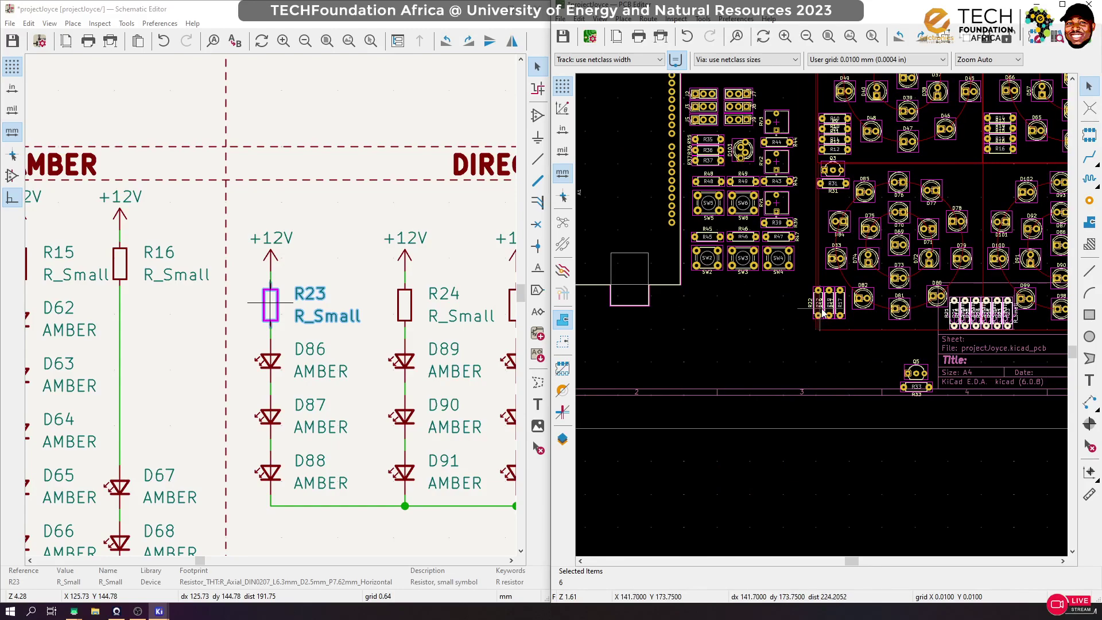
left_click(823, 311)
left_click(839, 315, "shift")
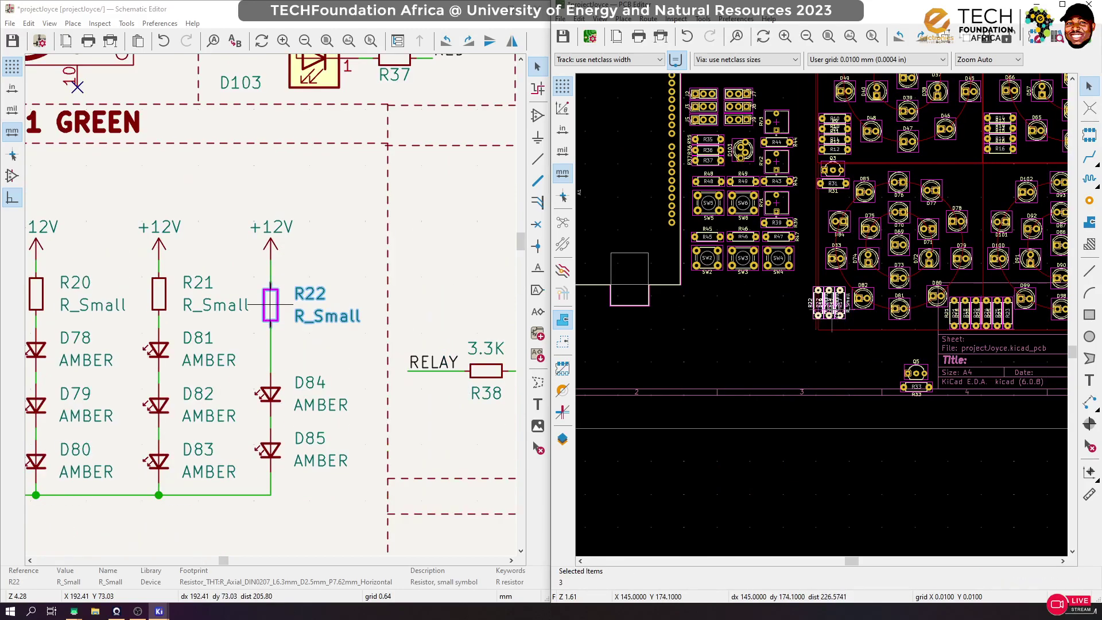
left_click_drag(836, 312, 844, 329)
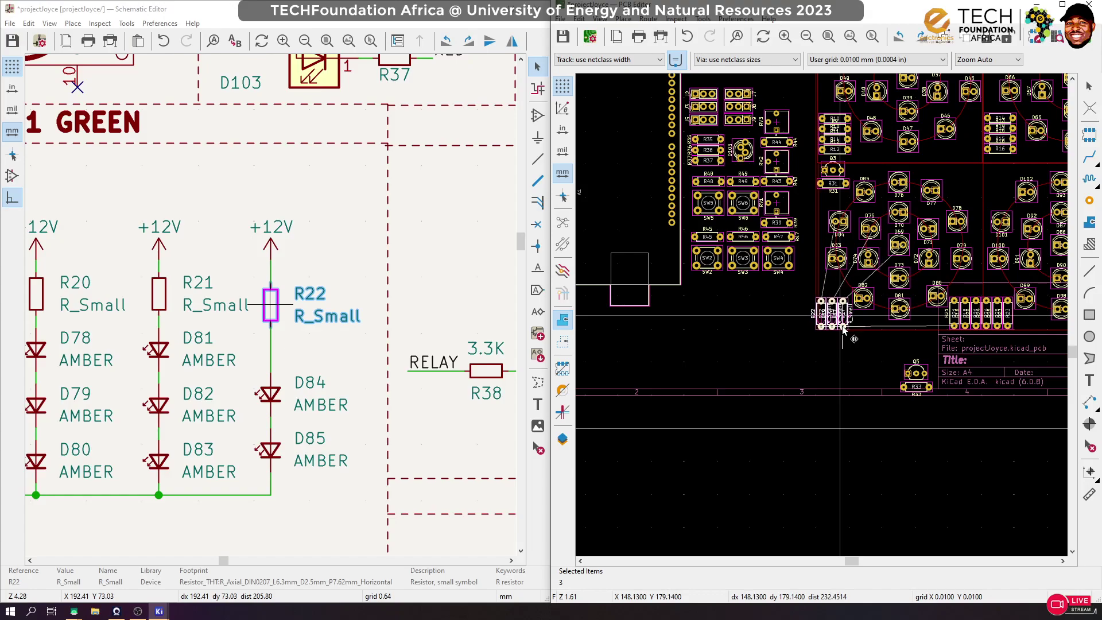
Move R26 and the two resistors beside it up together into the lower-right corner of the second green cluster's outline
scroll(844, 328, "down", 3)
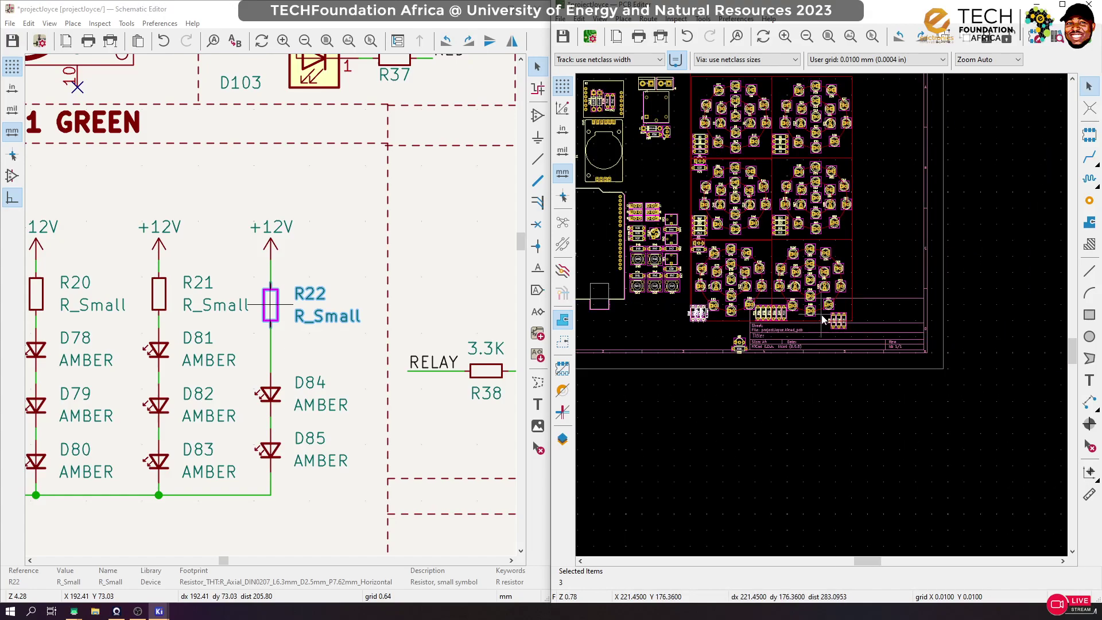
scroll(824, 315, "up", 5)
left_click(868, 326)
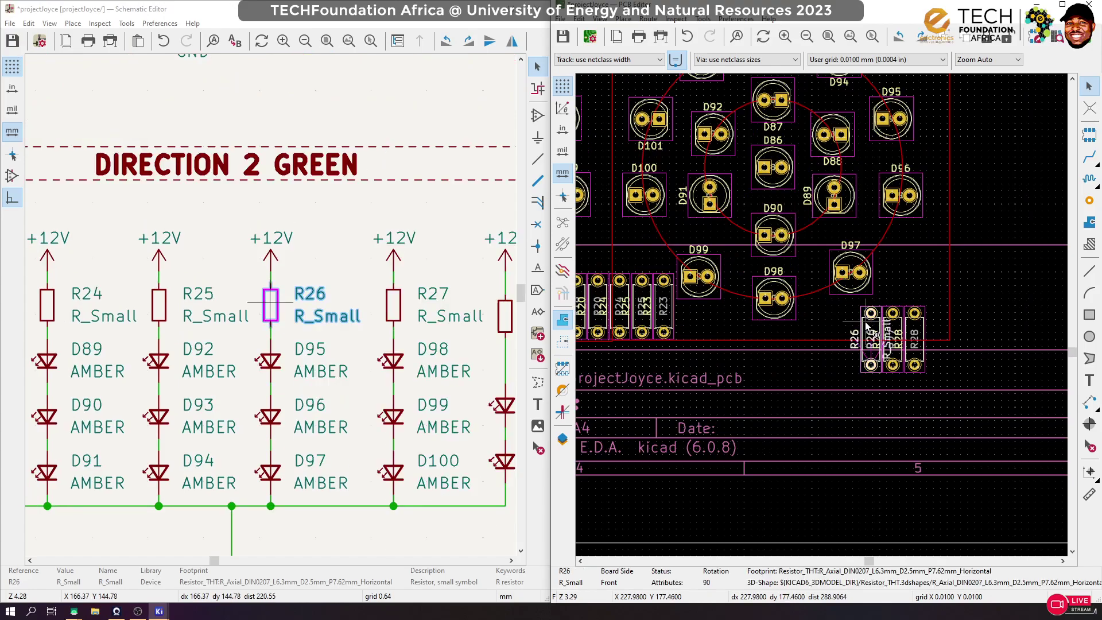
left_click(895, 324, "shift")
left_click(916, 325, "shift")
left_click_drag(912, 323, 941, 303)
left_click(1010, 287)
Move the Q5 and R33 group up below R16 at the border between the green clusters, and rotate it 180 degrees
scroll(919, 304, "down", 5)
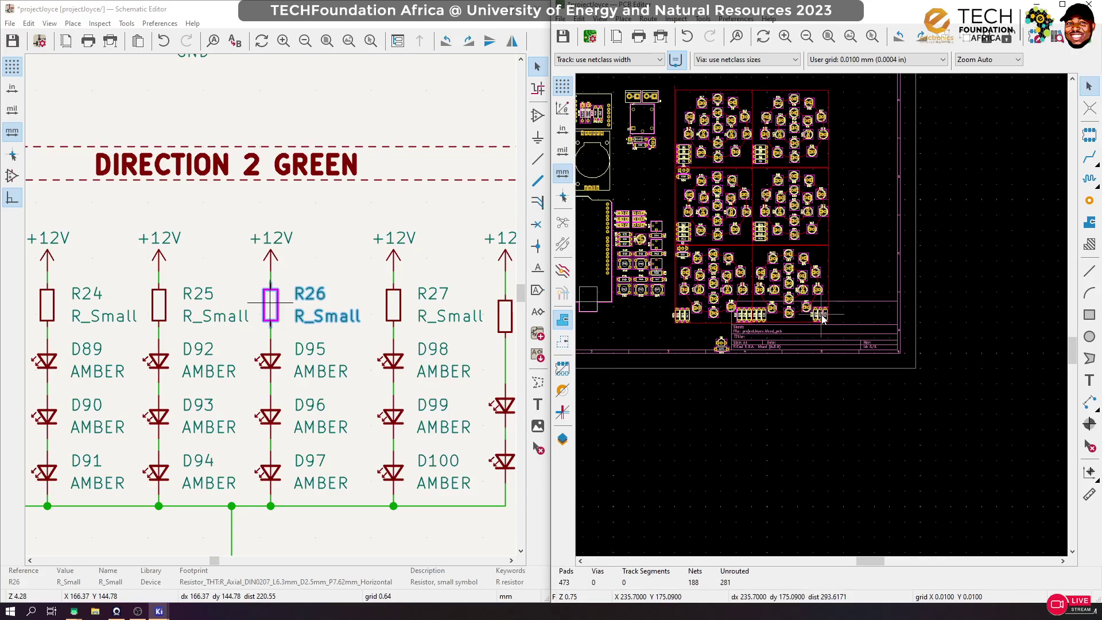
scroll(821, 315, "down", 2)
scroll(822, 315, "up", 5)
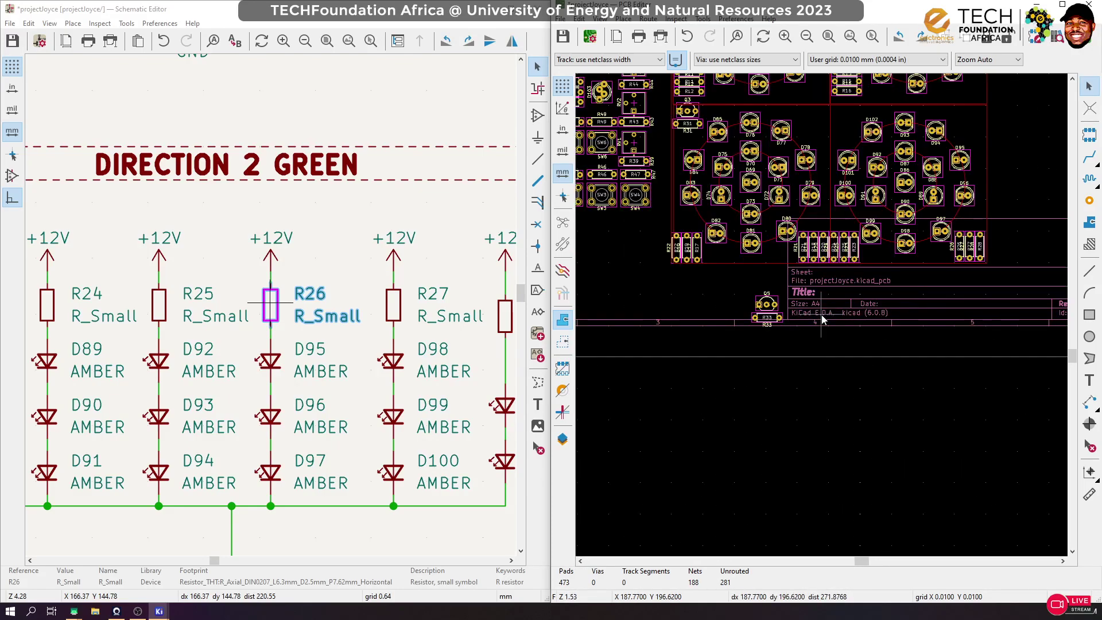
left_click(780, 308)
left_click_drag(767, 306, 834, 329)
scroll(823, 317, "up", 3)
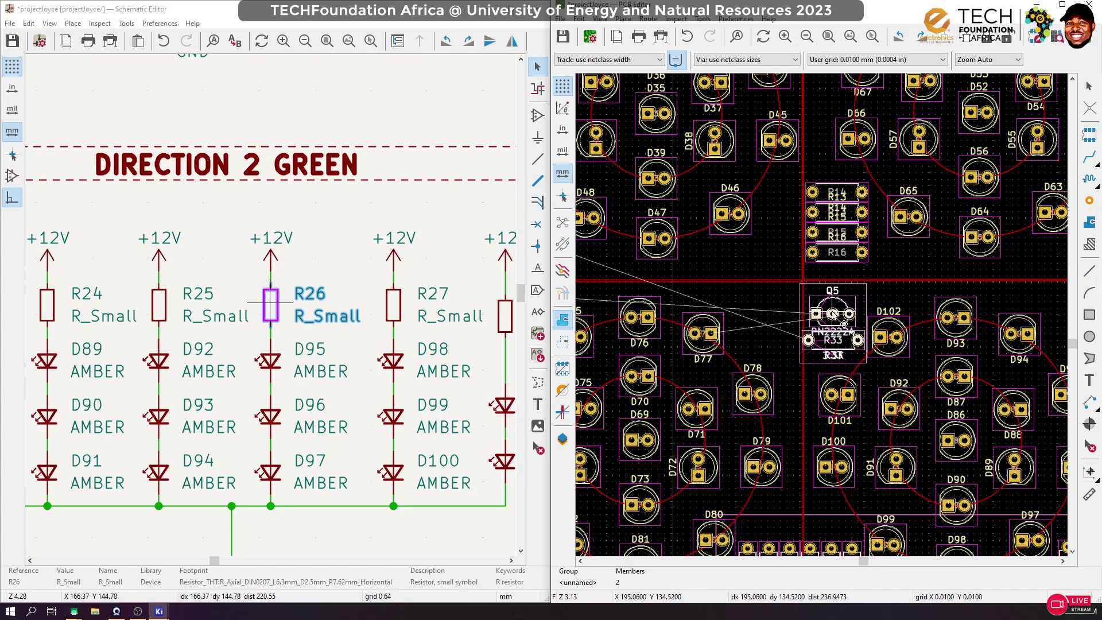
scroll(833, 327, "up", 6)
key("r")
key("r")
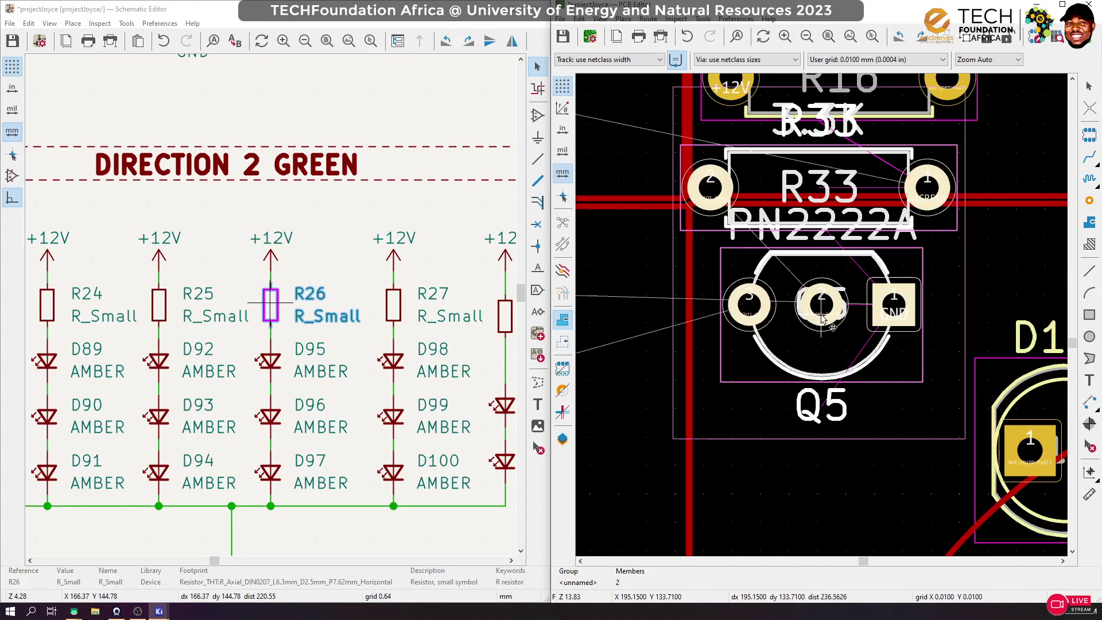
scroll(832, 327, "down", 3)
left_click(830, 338)
Move the Q5 and R33 group into the upper-right corner of the first green cluster's outline
scroll(831, 338, "down", 6)
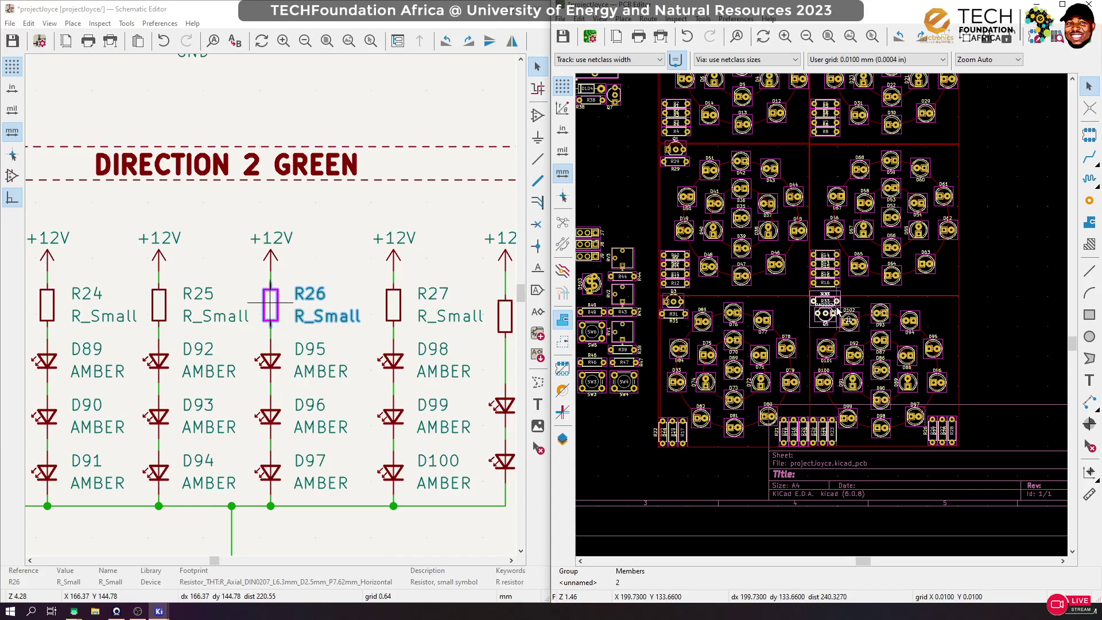
key("m")
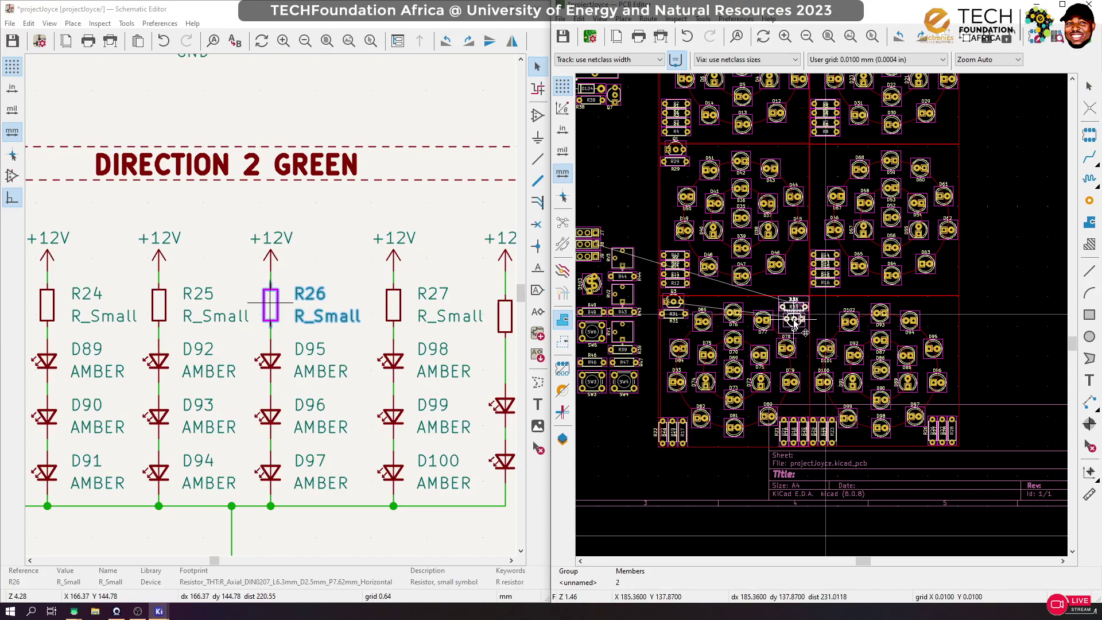
left_click(798, 326)
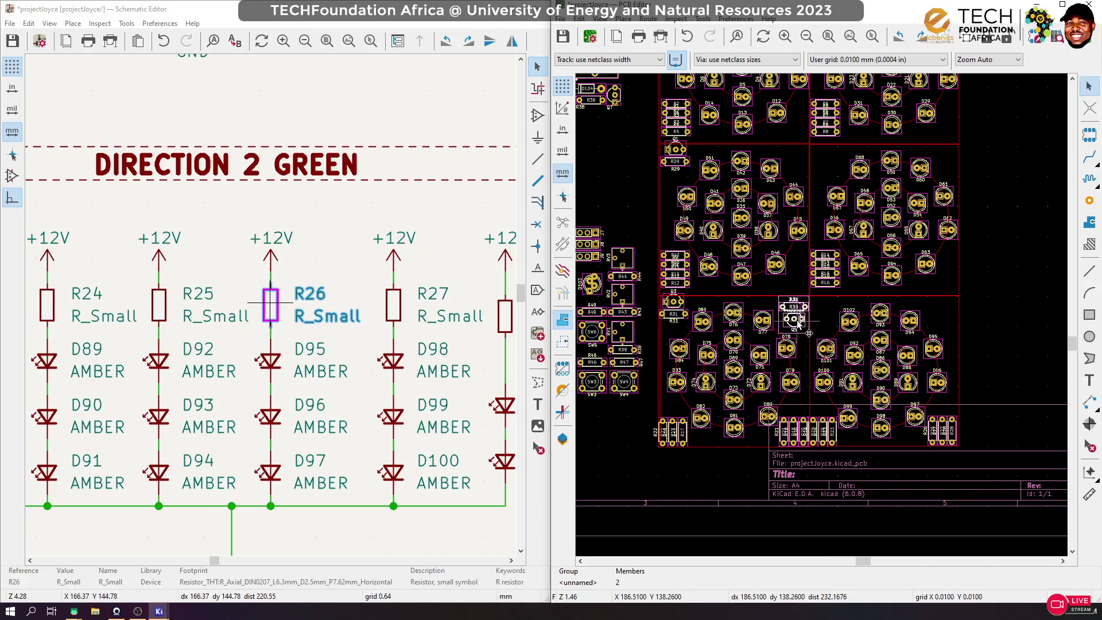
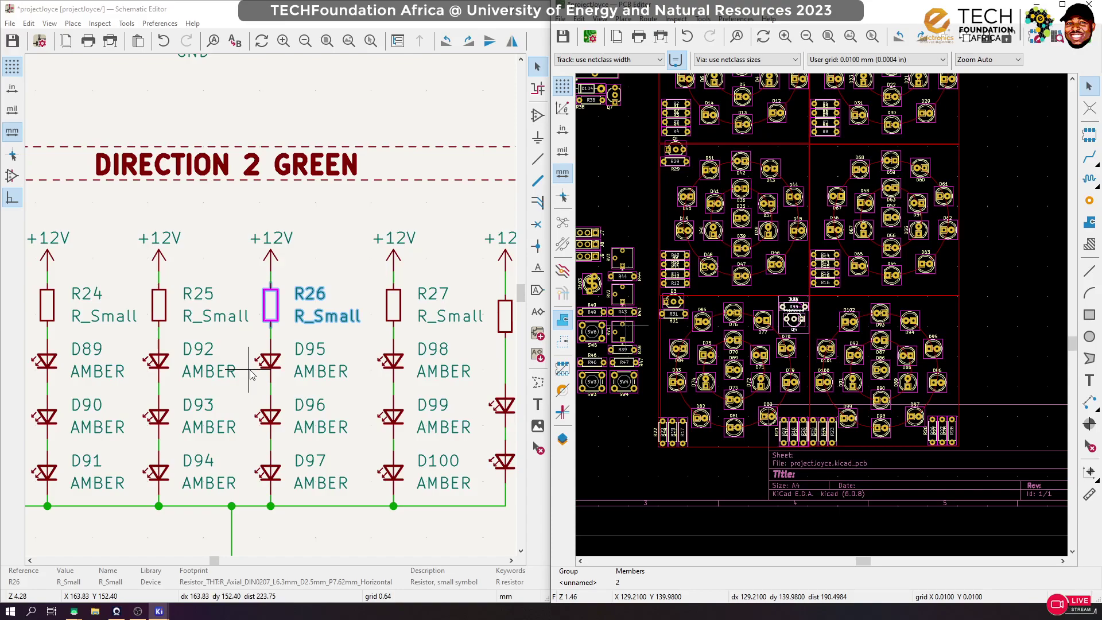
Locate transistor Q6 from the Direction 2 Green schematic section and move its footprint to free space outside the board
scroll(791, 328, "down", 4)
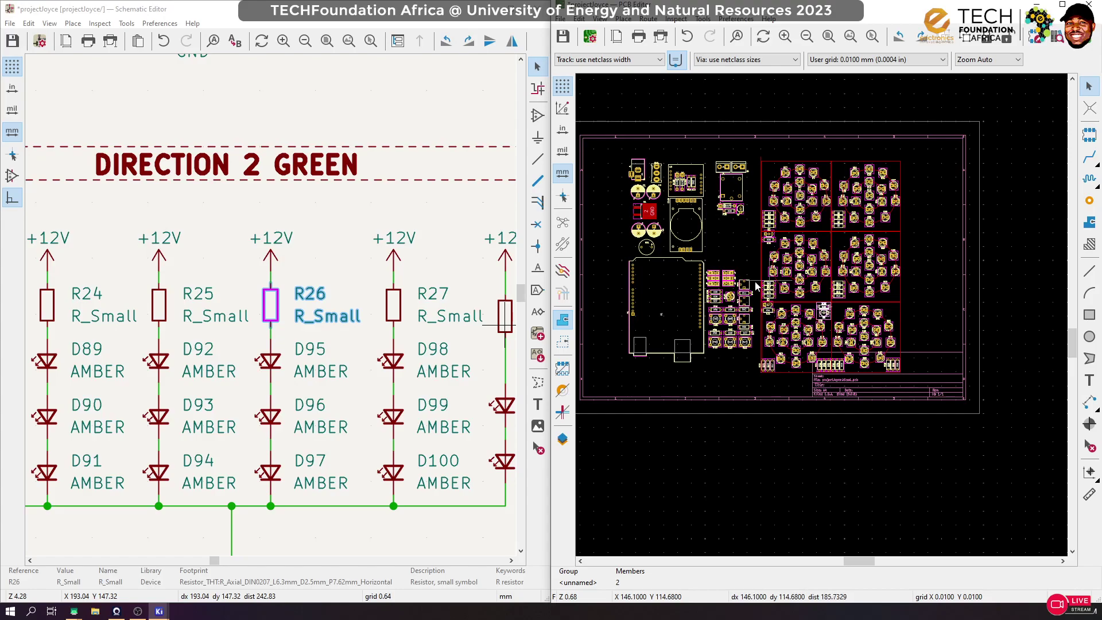
scroll(270, 304, "down", 10)
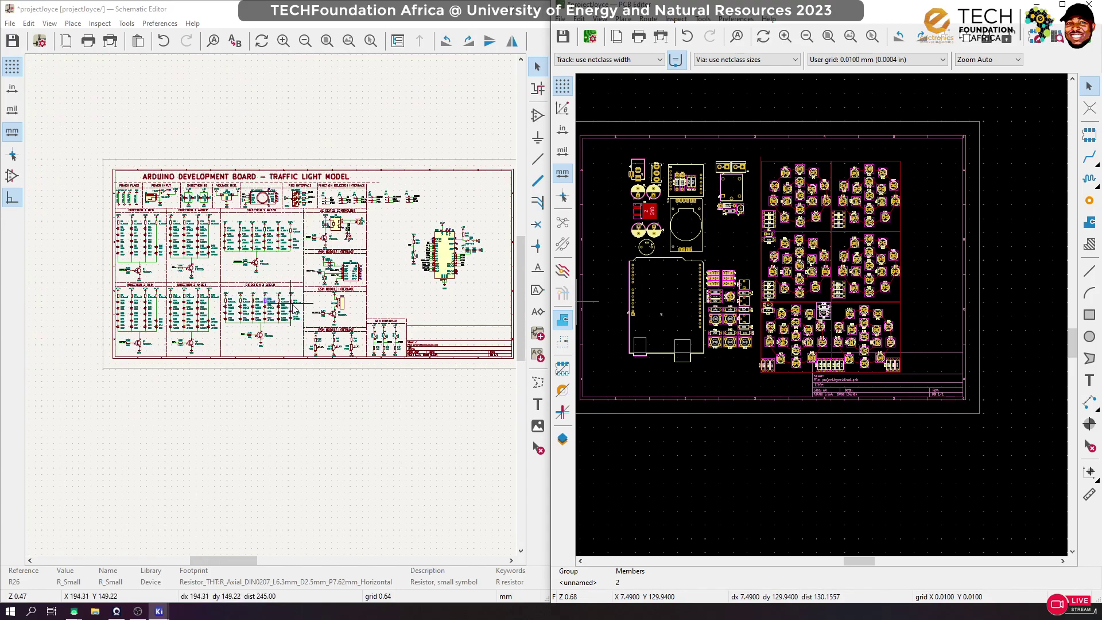
left_click(256, 263)
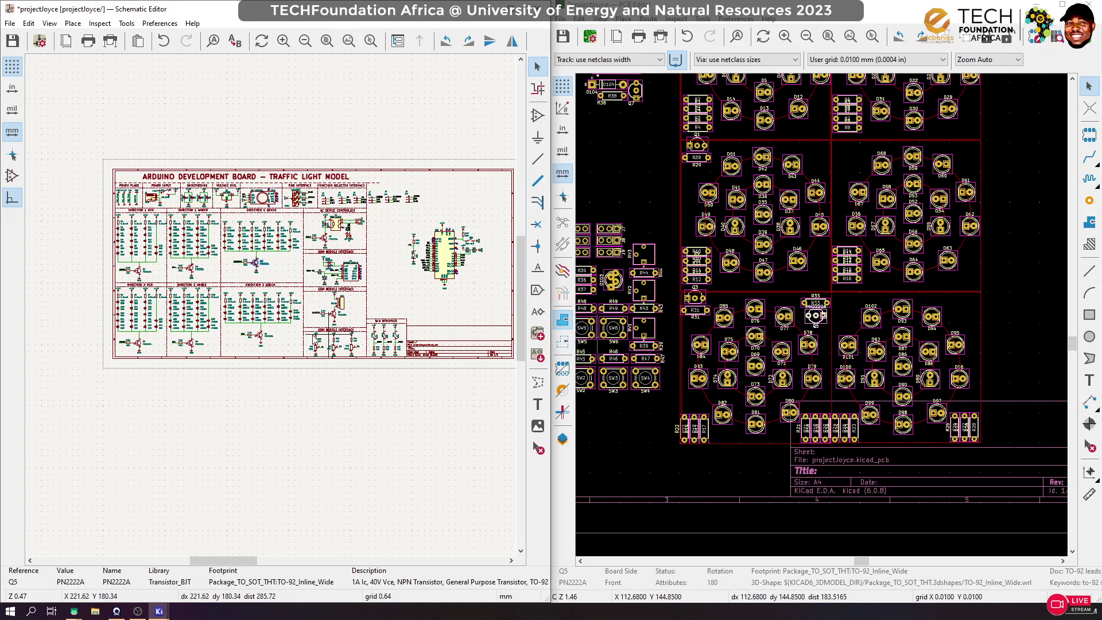
scroll(216, 304, "up", 5)
left_click(416, 436)
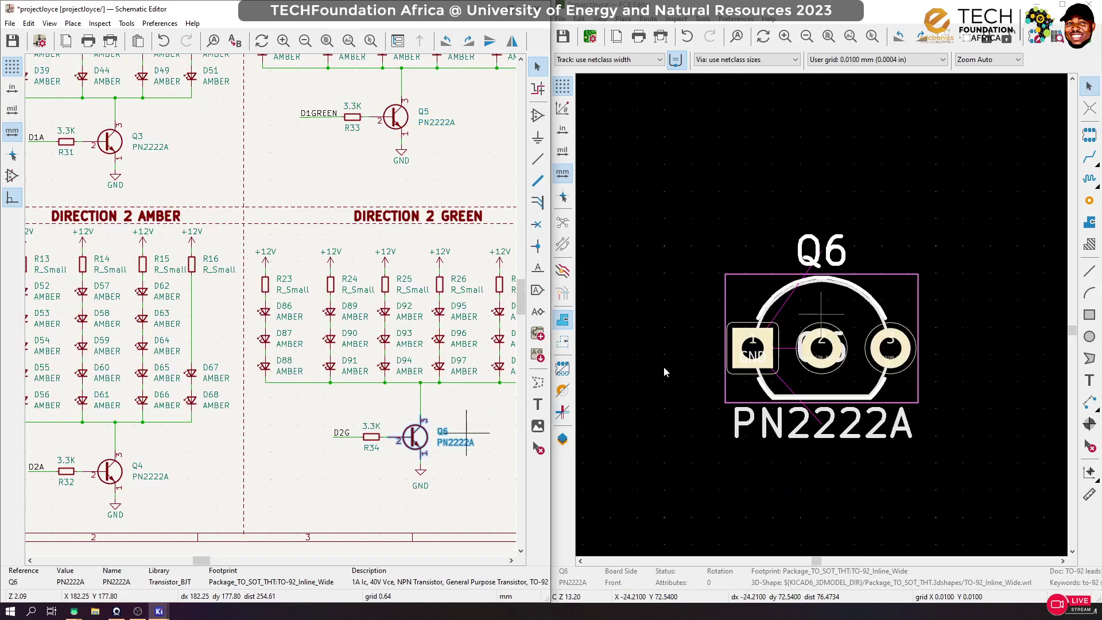
left_click(801, 326)
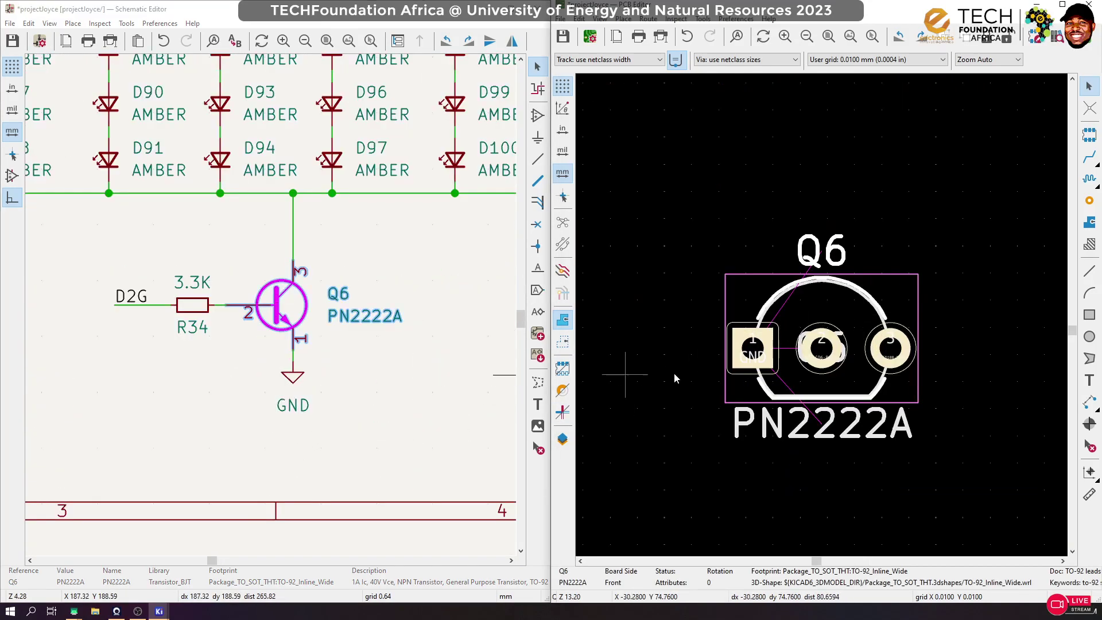
key("m")
scroll(816, 361, "down", 12)
left_click(771, 415)
Locate base resistor R34 from the schematic and place its footprint directly below Q6
left_click(193, 305)
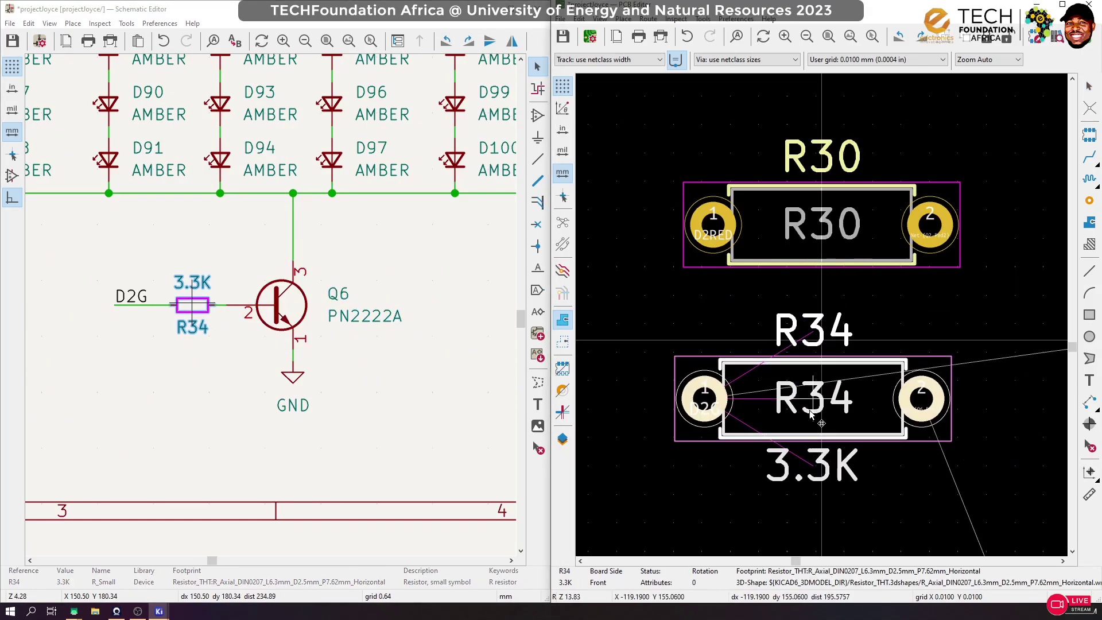
key("m")
scroll(866, 361, "down", 6)
scroll(920, 525, "up", 6)
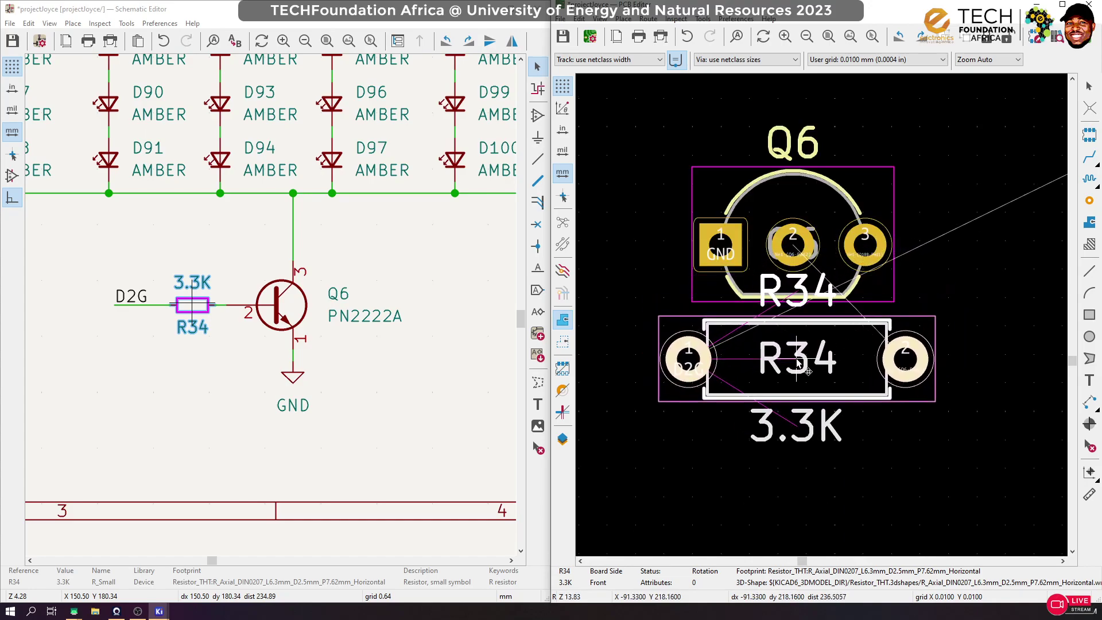
left_click(792, 360)
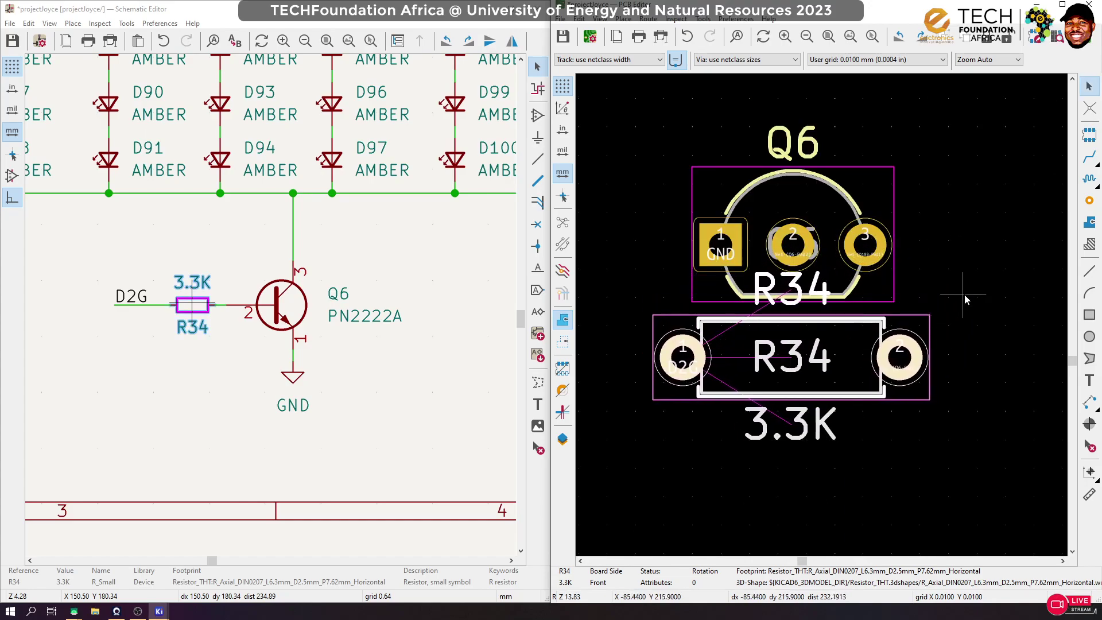
Move R34's reference label below the resistor and group R34 with transistor Q6
left_click_drag(784, 296, 815, 430)
left_click_drag(954, 81, 664, 455)
left_click(948, 38)
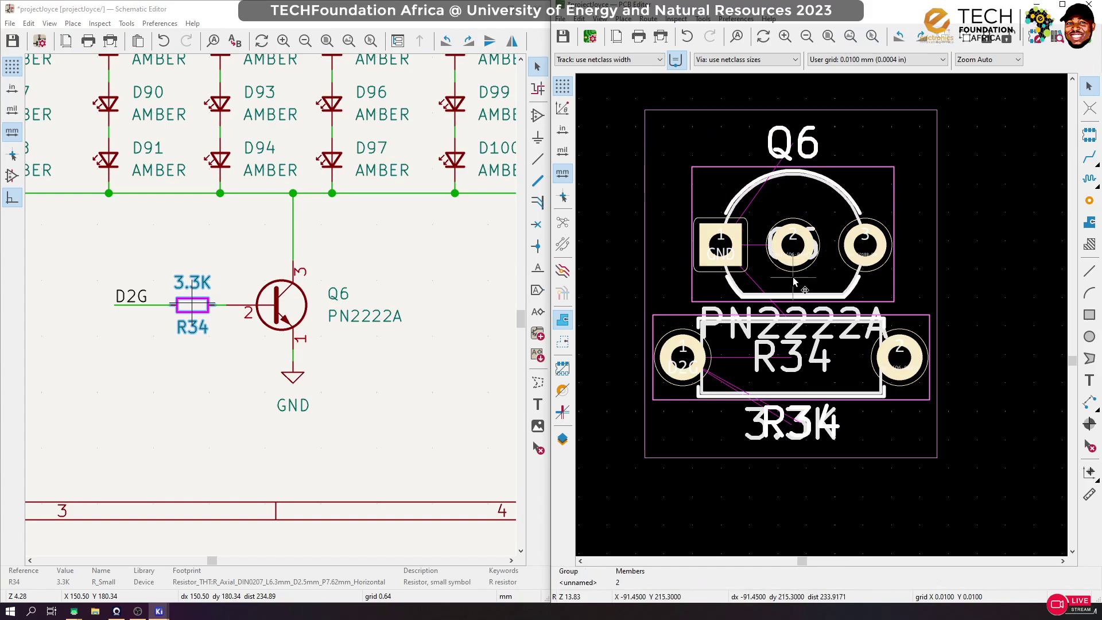
Move the Q6 and R34 group into the upper-right corner of the second green cluster's outline, rotated 180 degrees
scroll(793, 242, "down", 10)
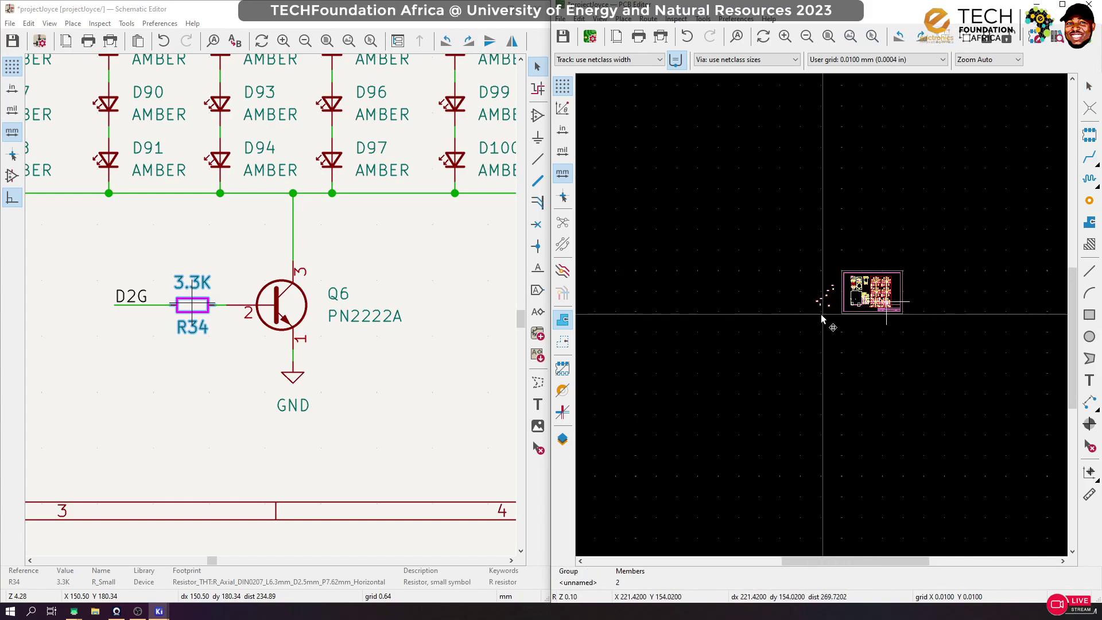
left_click_drag(818, 283, 836, 328)
scroll(784, 293, "up", 1)
scroll(888, 312, "up", 2)
key("r")
key("r")
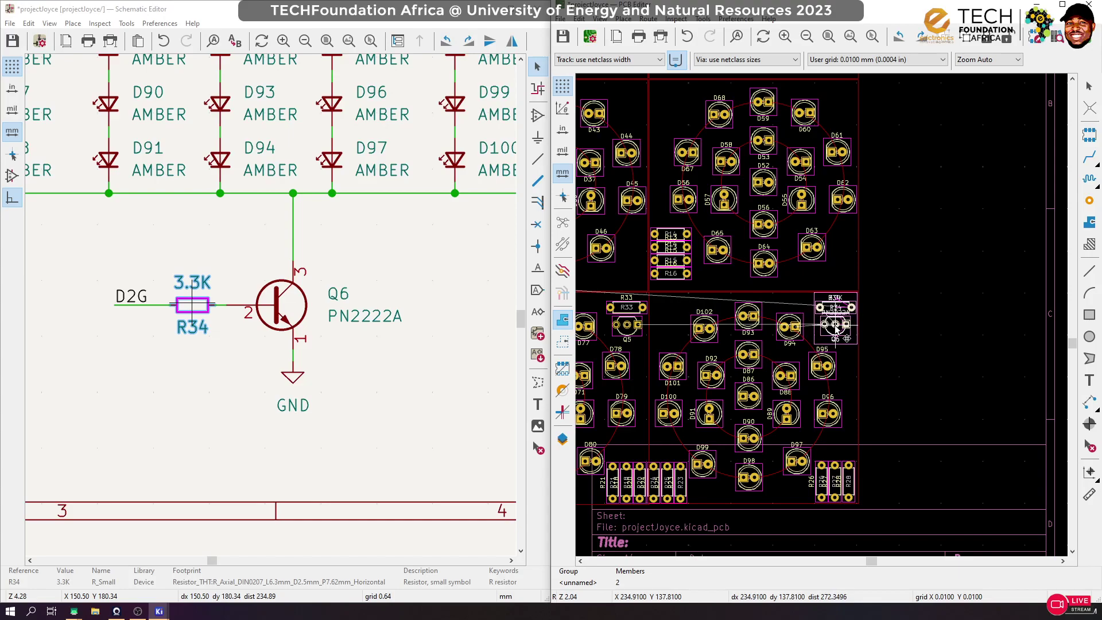
left_click(836, 329)
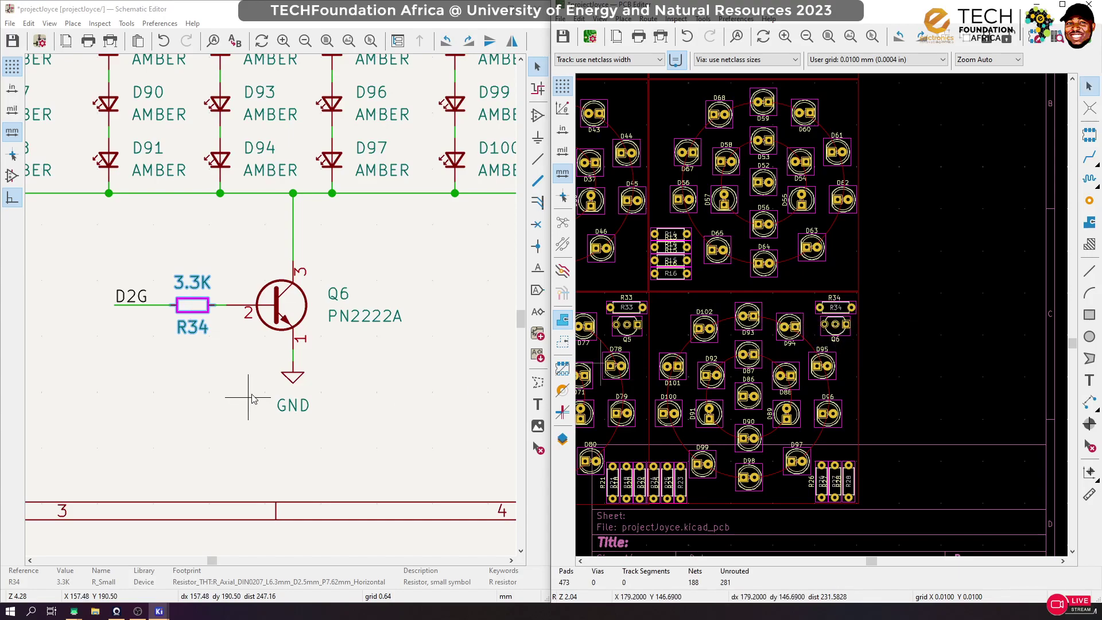
Locate transistor Q4 and base resistor R32 from the Direction 2 Amber schematic section and place R32's footprint directly below Q4
scroll(275, 381, "down", 3)
scroll(272, 313, "down", 5)
scroll(308, 315, "up", 7)
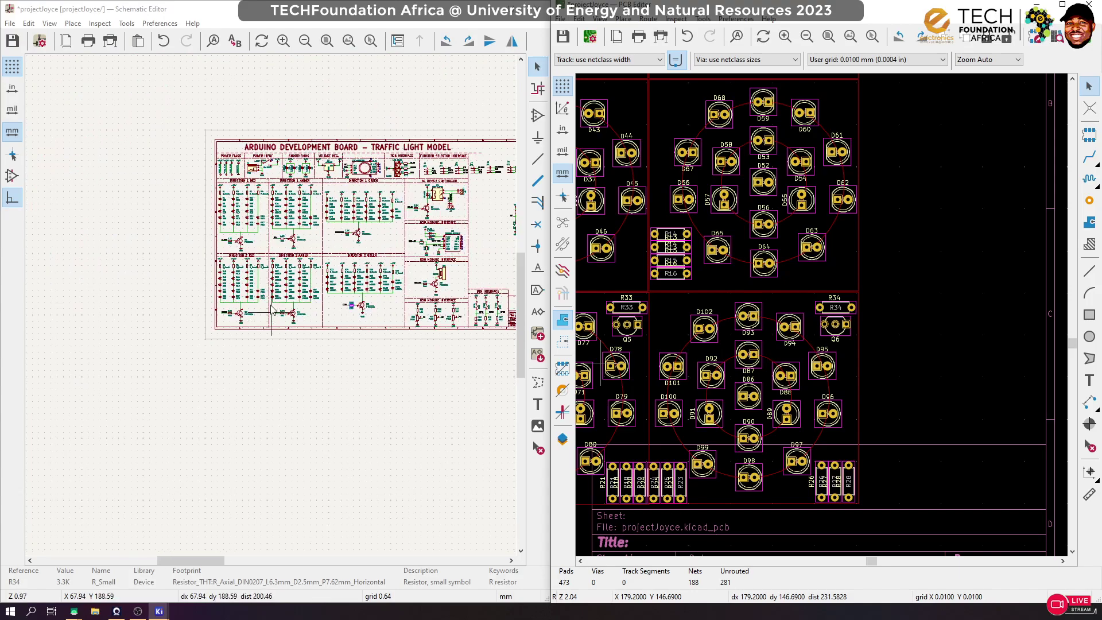
left_click(451, 304)
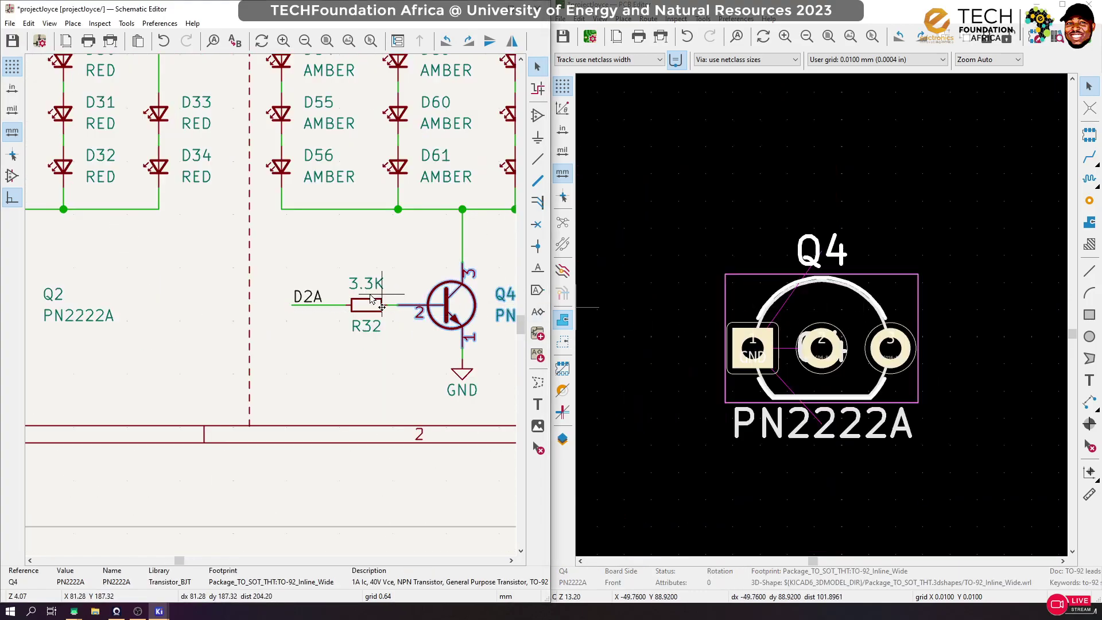
left_click(367, 304)
left_click(881, 255)
key("m")
scroll(861, 333, "down", 10)
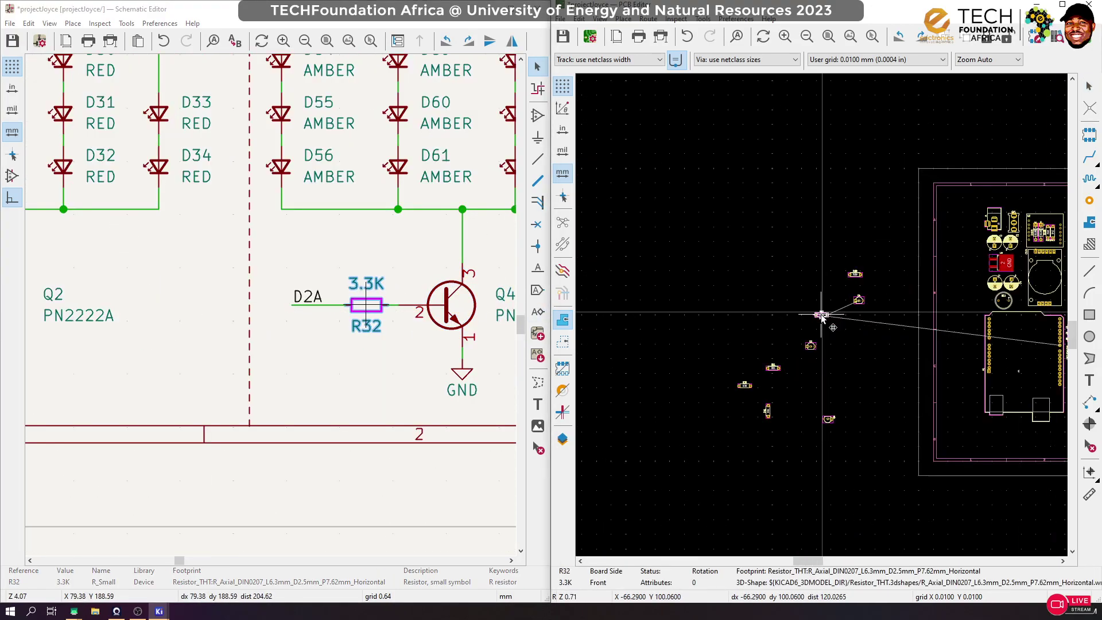
scroll(849, 322, "up", 6)
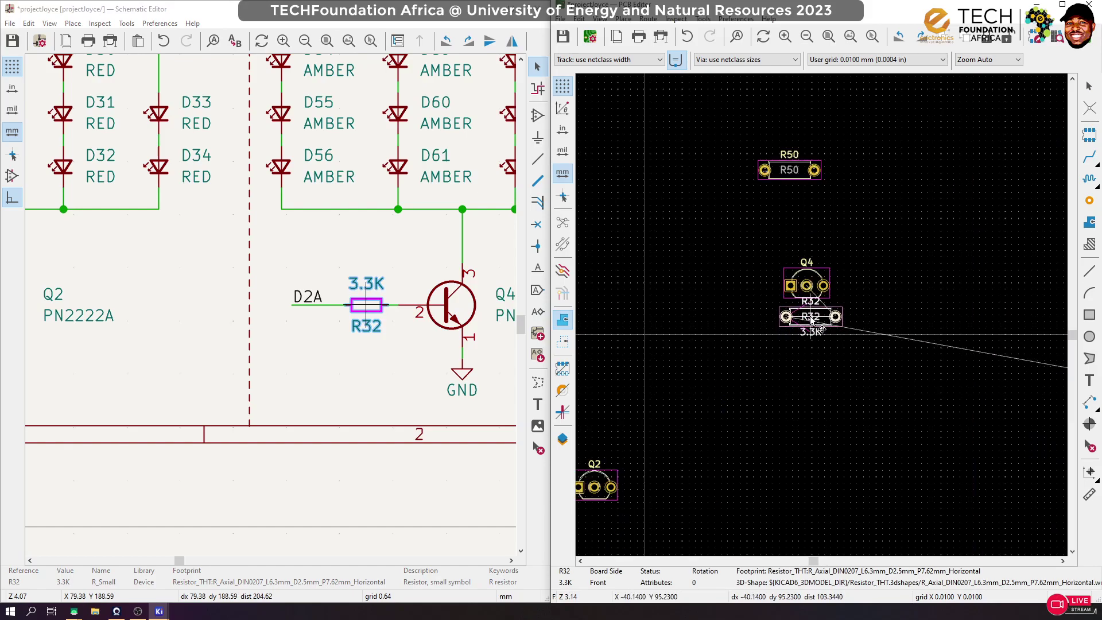
scroll(833, 326, "up", 5)
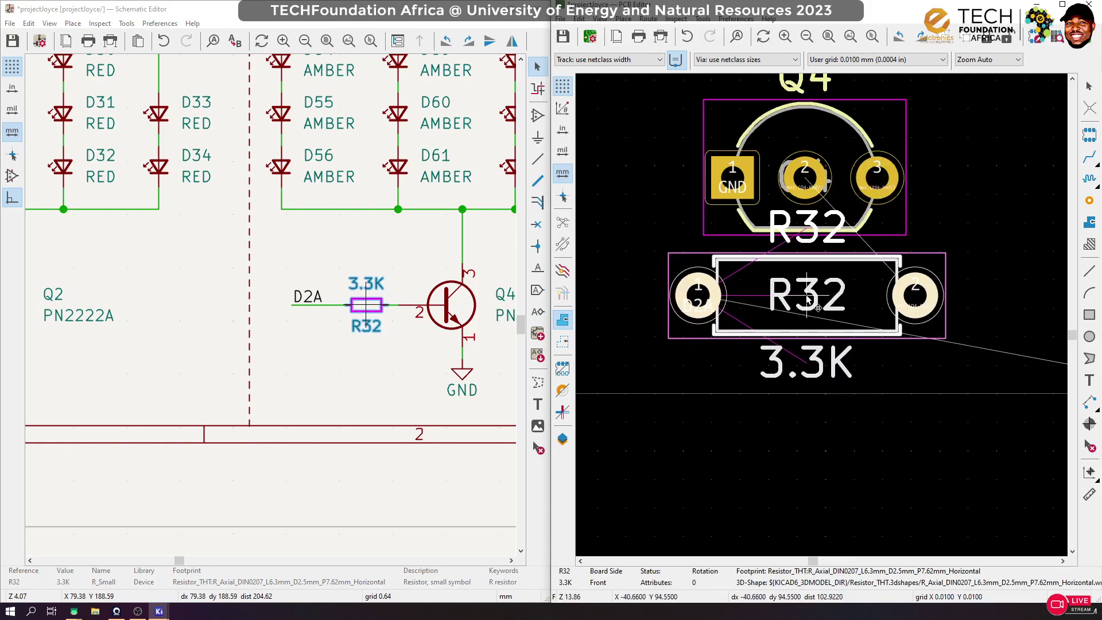
left_click(819, 308)
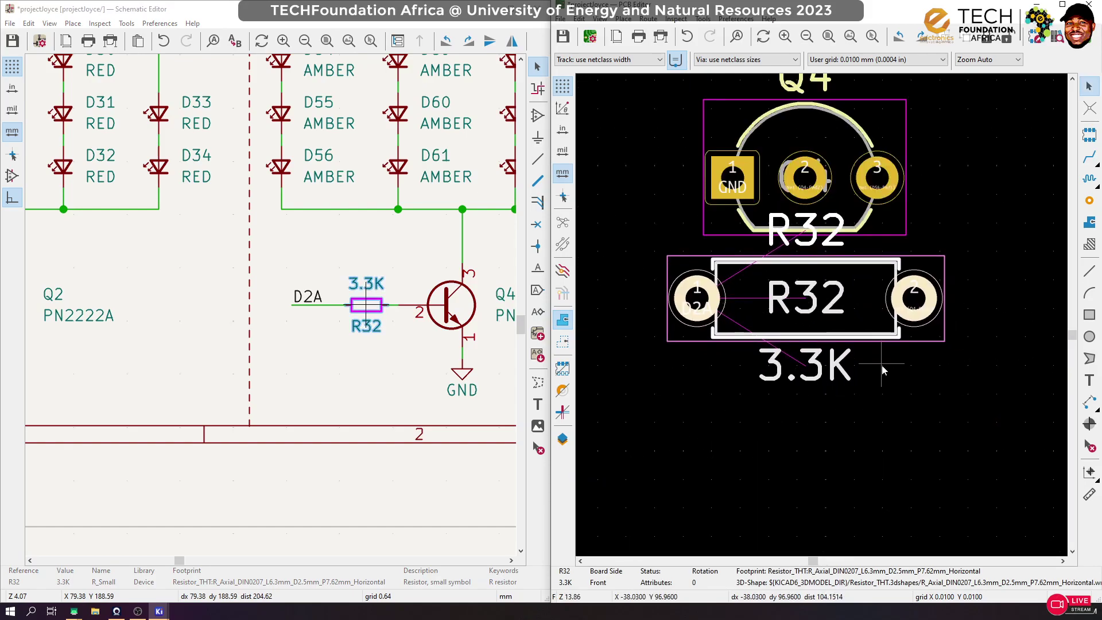
left_click(820, 245)
key("m")
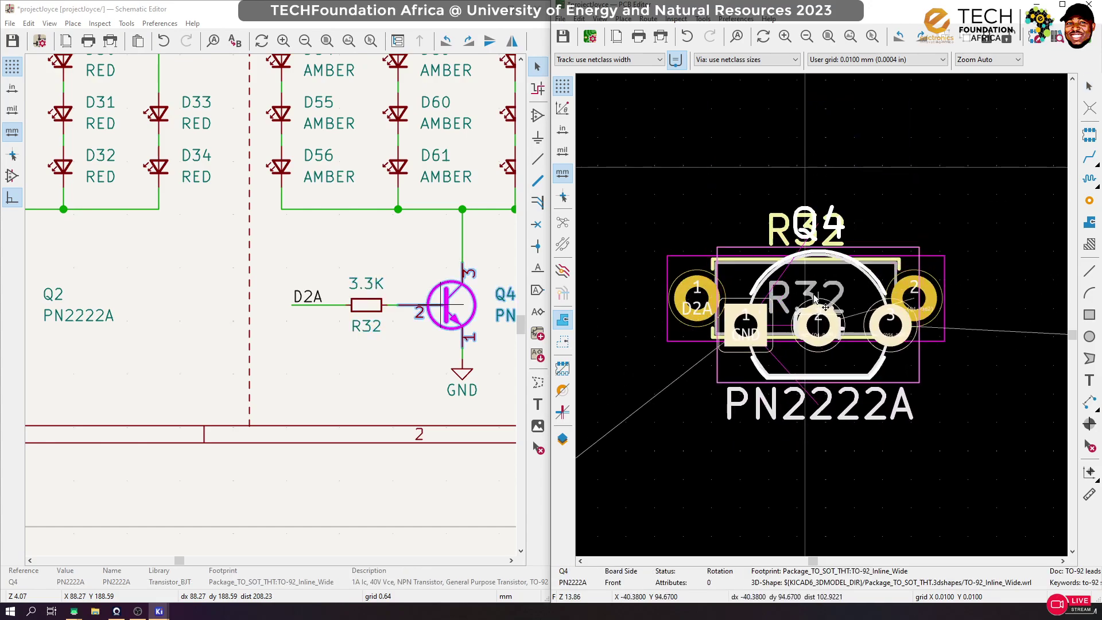
left_click(804, 172)
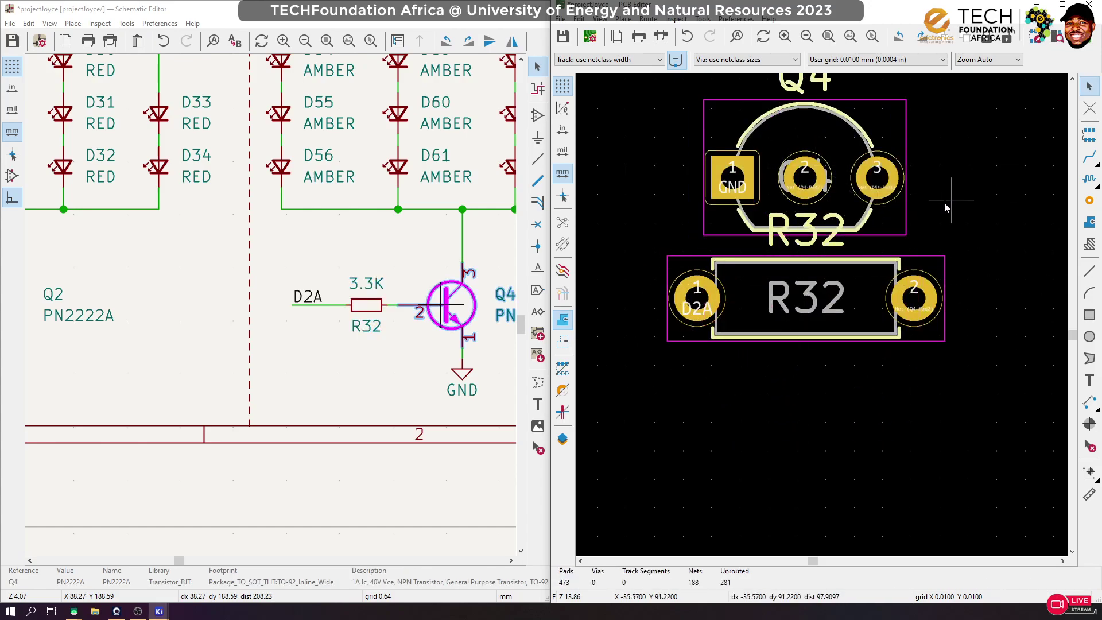
Move R32's reference label below the resistor and group R32 with transistor Q4
left_click(824, 247)
key("m")
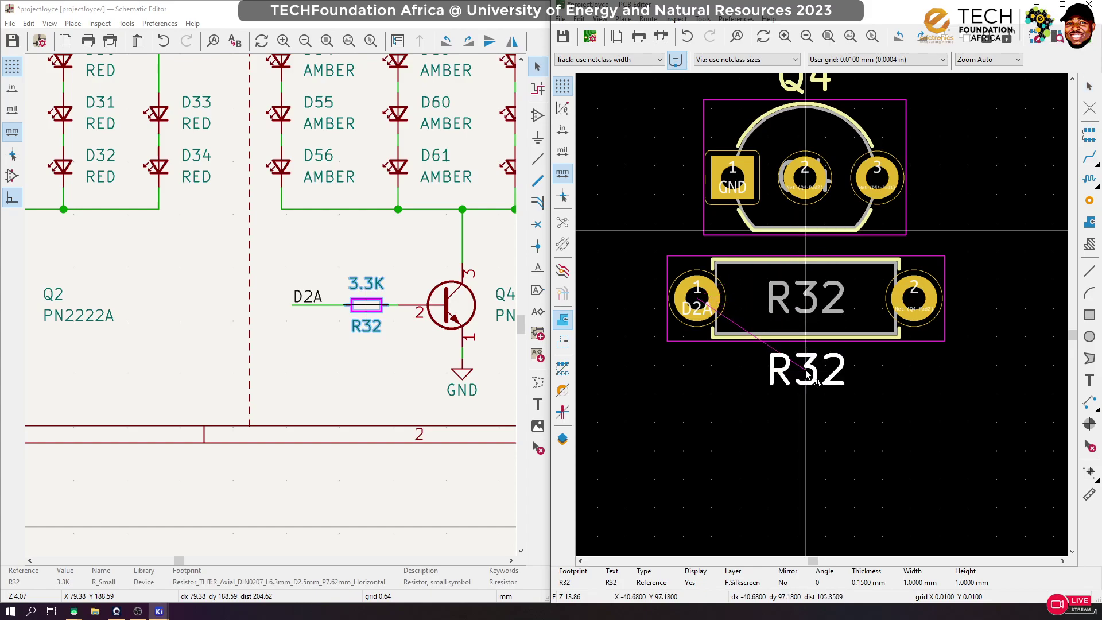
left_click(818, 379)
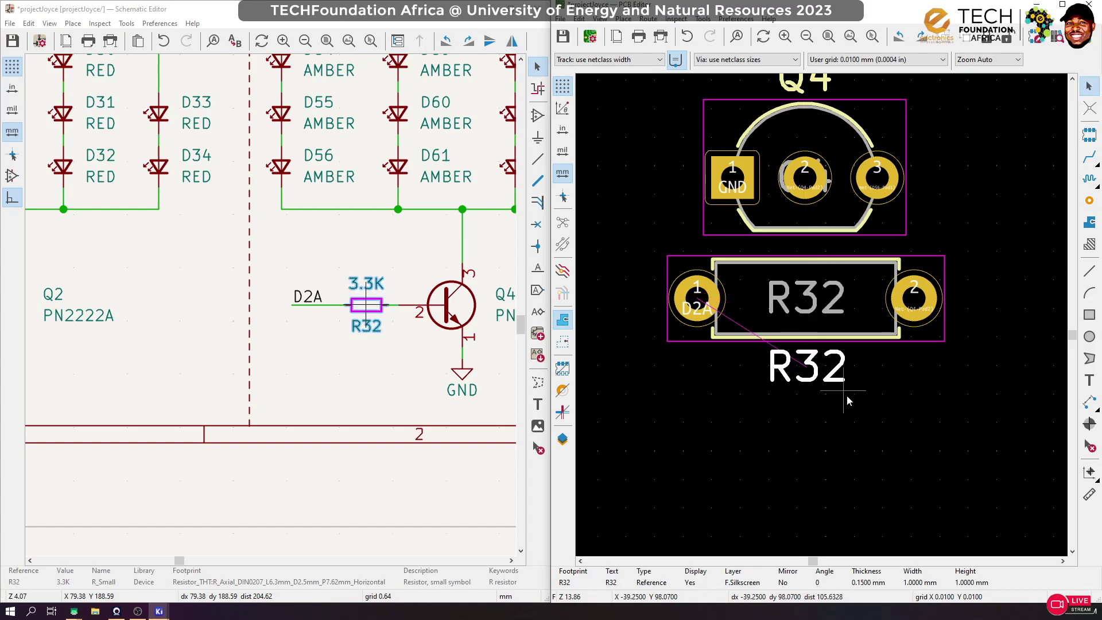
scroll(872, 349, "down", 2)
left_click_drag(833, 268, 628, 488)
key("ctrl+g")
Move the Q4 and R32 group into the upper-left corner of the second green cluster's outline
scroll(627, 488, "down", 8)
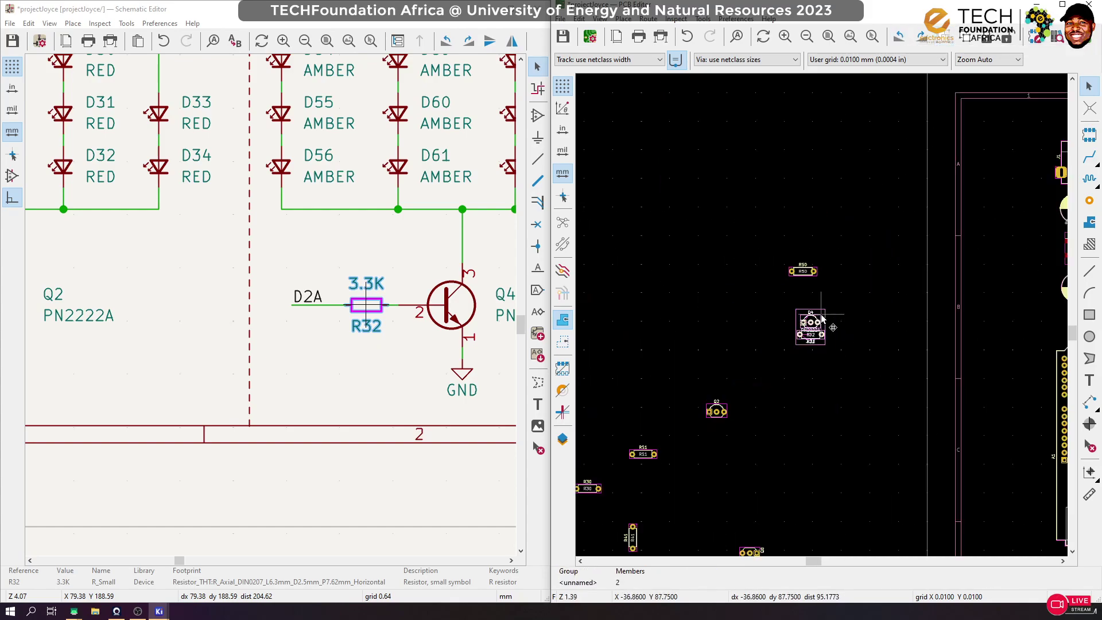
scroll(812, 313, "down", 3)
left_click_drag(831, 345, 818, 316)
scroll(890, 295, "down", 3)
scroll(889, 308, "up", 5)
scroll(824, 313, "up", 2)
scroll(824, 317, "down", 3)
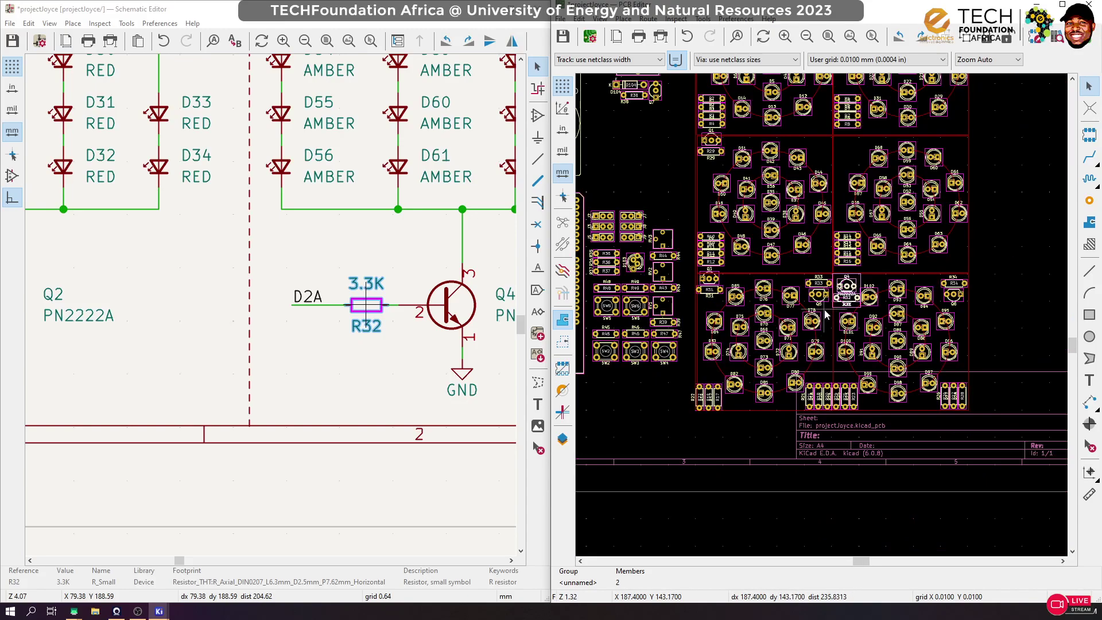
Locate transistor Q2 and base resistor R30 from the Direction 2 Red schematic section and place R30's footprint directly below Q2
scroll(234, 332, "down", 3)
scroll(263, 307, "up", 3)
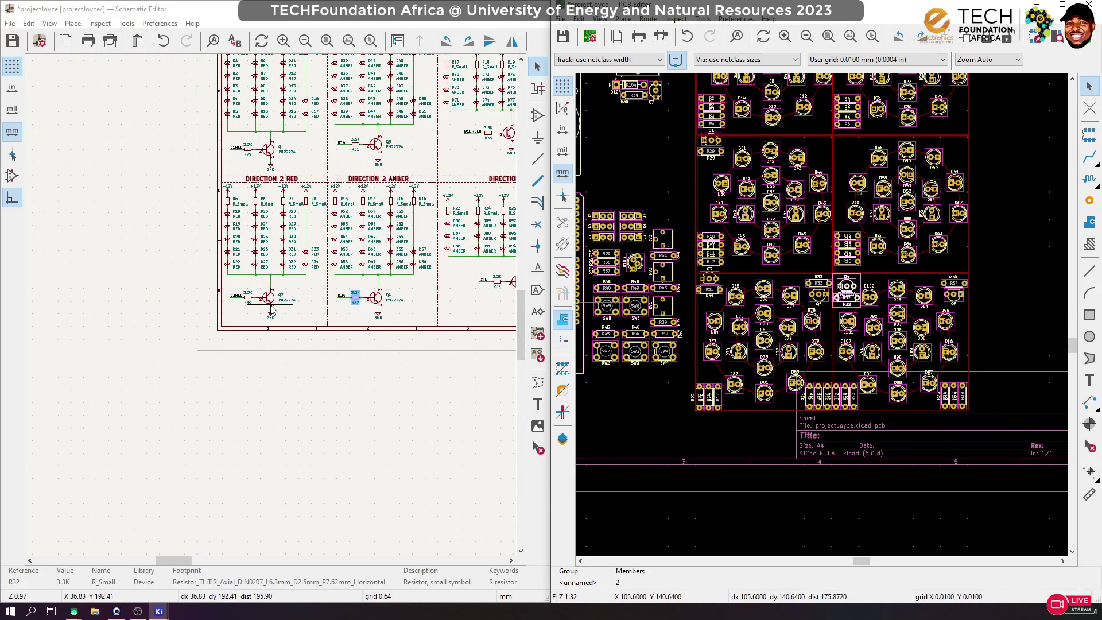
left_click(243, 273)
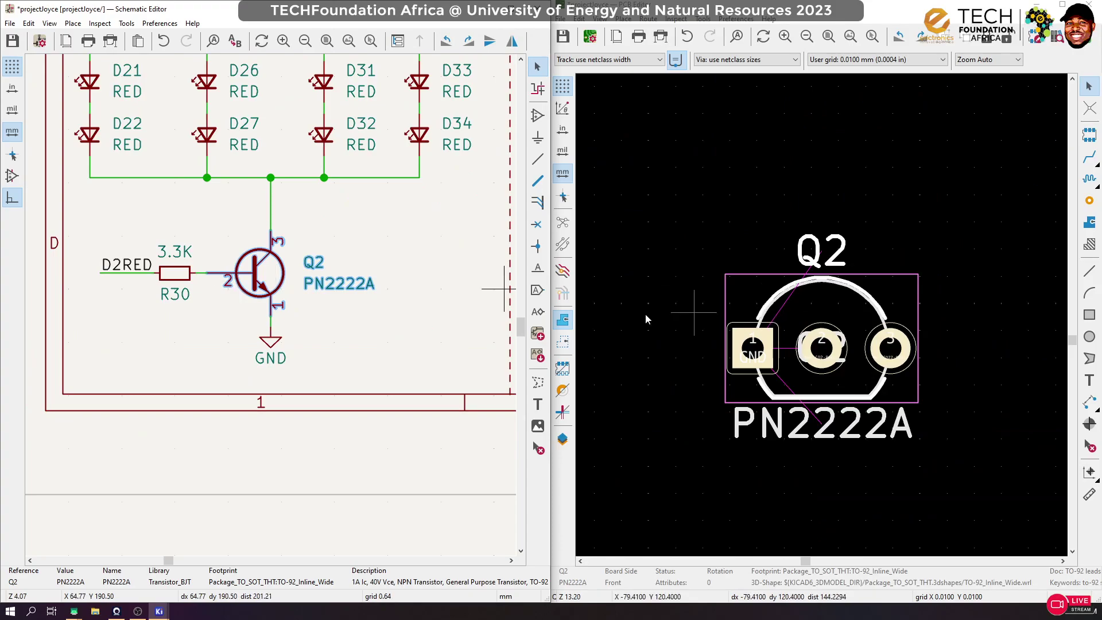
left_click(191, 274)
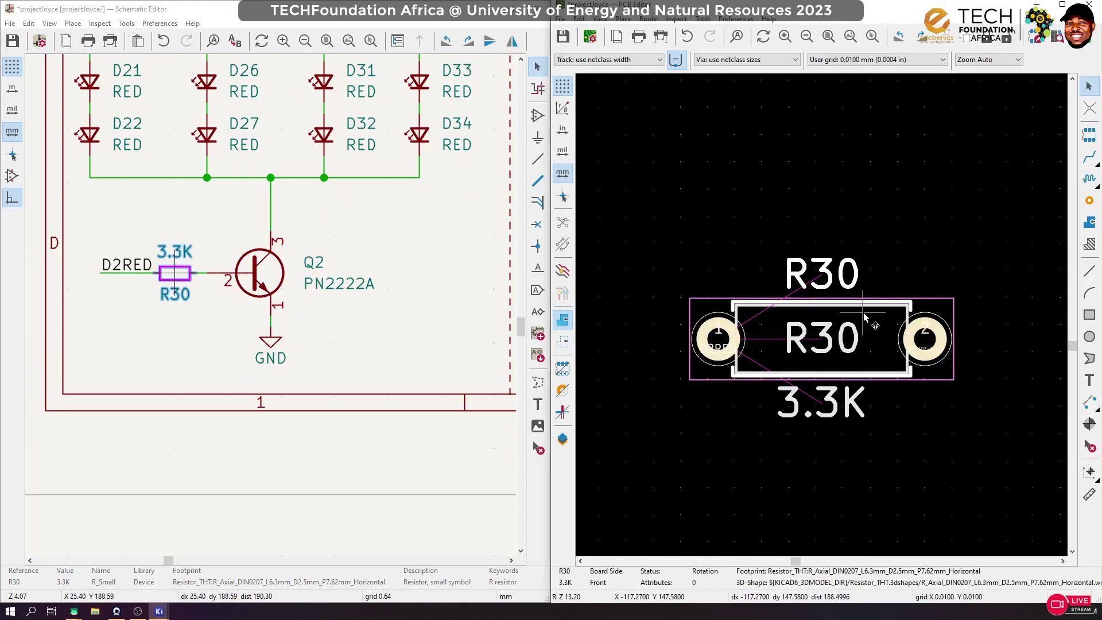
scroll(894, 332, "down", 10)
scroll(899, 275, "up", 10)
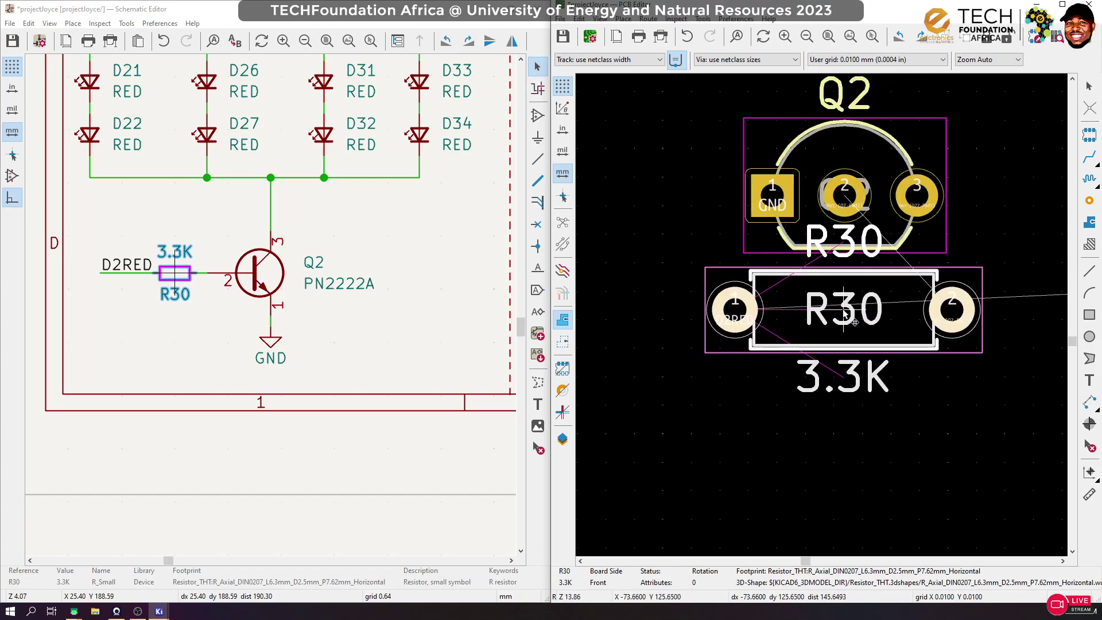
left_click(844, 312)
key("Escape")
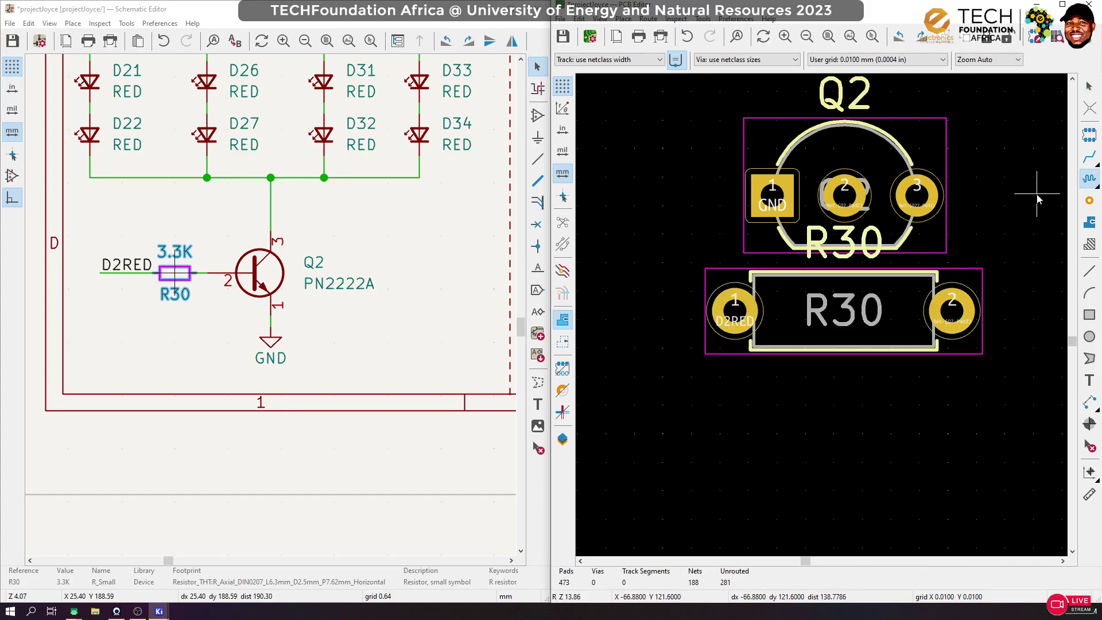
Move R30's reference label below the resistor and group R30 with transistor Q2
left_click(903, 278)
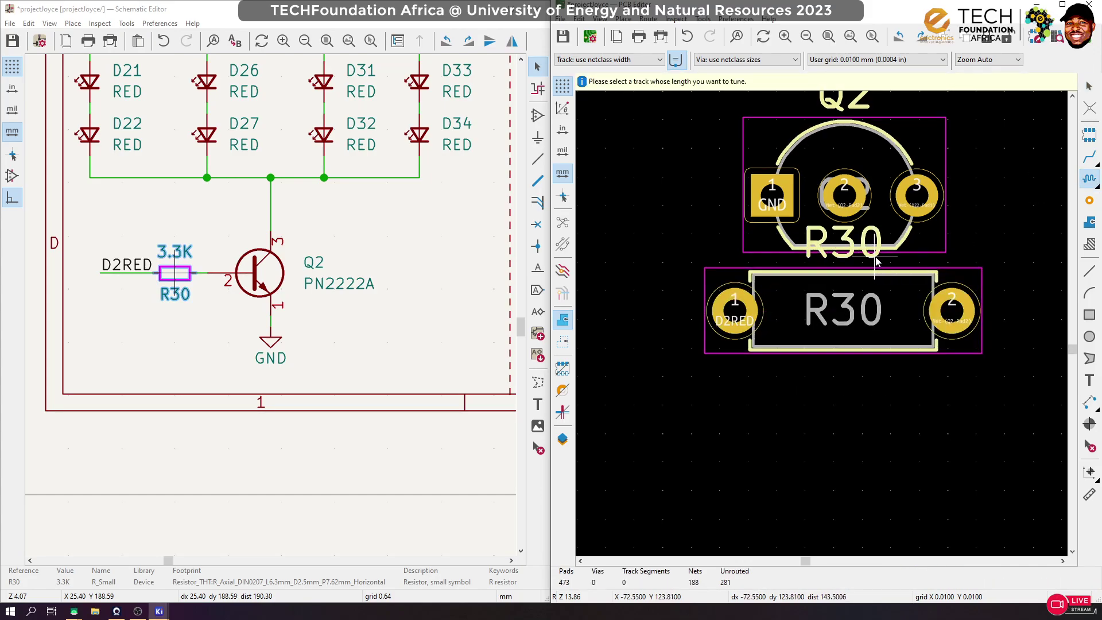
key("Escape")
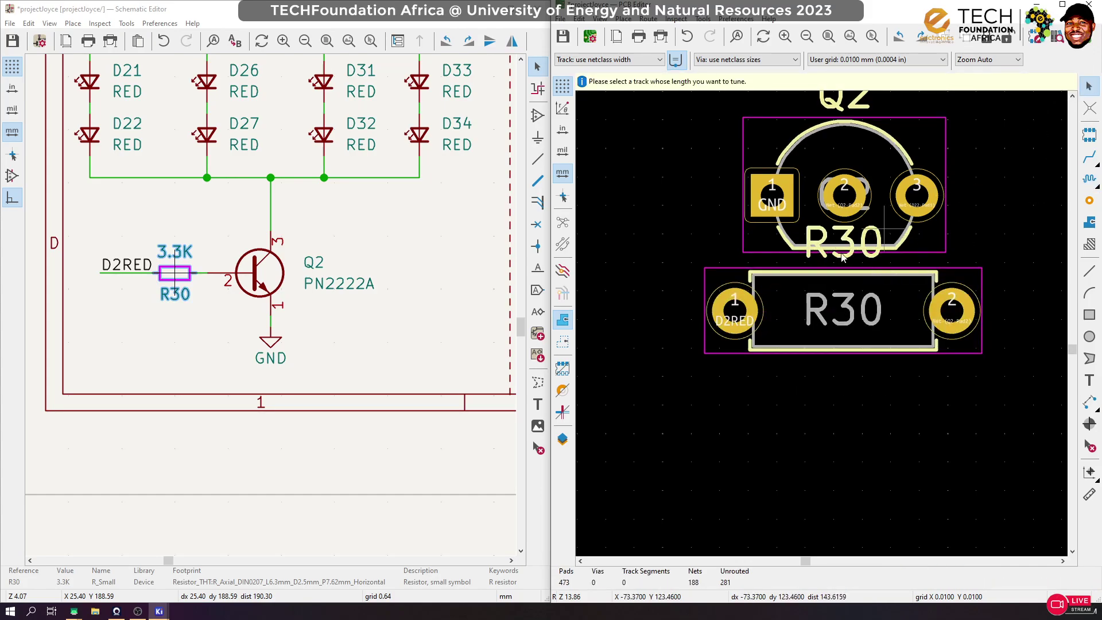
left_click_drag(866, 260, 845, 380)
scroll(832, 291, "down", 3)
left_click_drag(860, 211, 711, 381)
key("ctrl+g")
Move the Q2 and R30 group into the upper-left corner of the second amber cluster's outline
scroll(820, 315, "down", 5)
left_click_drag(820, 315, 968, 287)
scroll(997, 303, "down", 2)
scroll(833, 325, "up", 4)
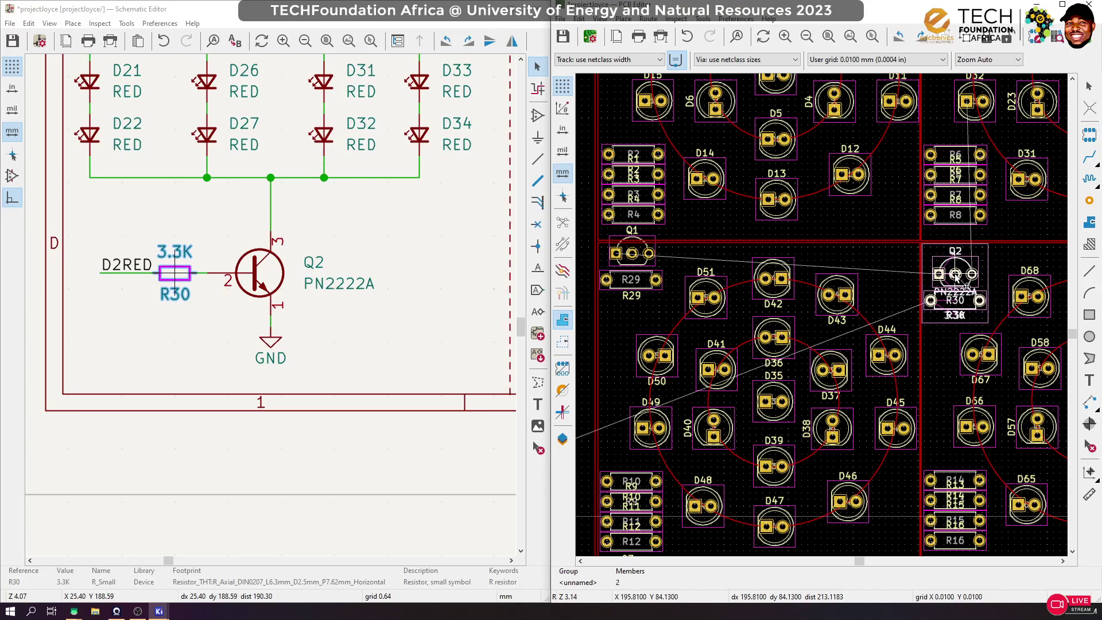
scroll(822, 315, "down", 5)
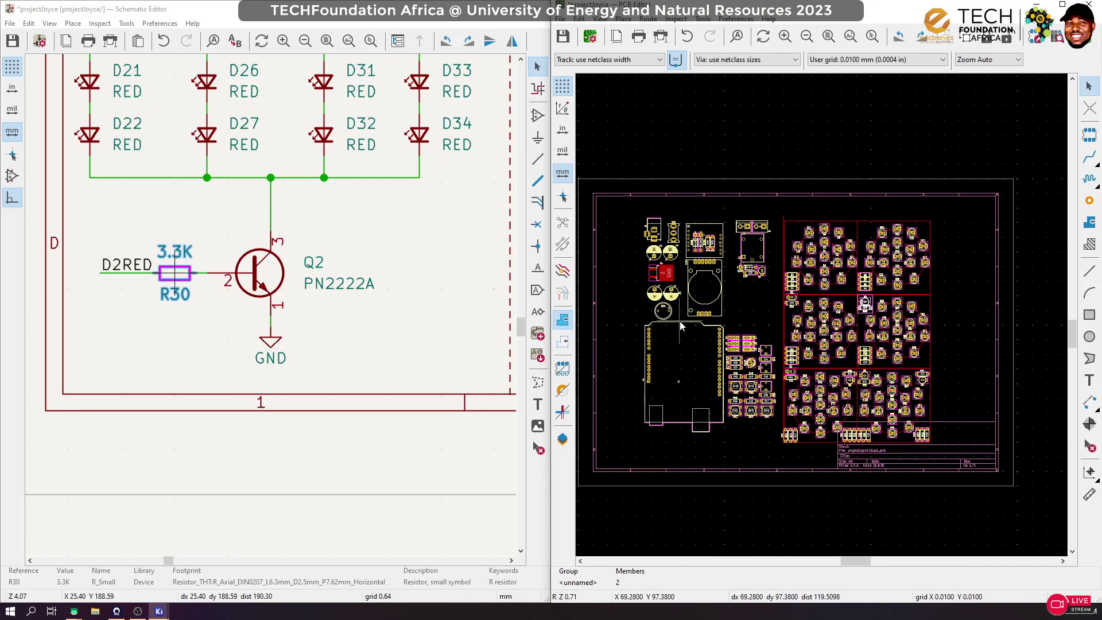
Bring resistor R50 into the free space left of buzzer BZ1 and shift BZ1 directly below capacitor C4
scroll(734, 343, "down", 3)
scroll(822, 315, "up", 7)
left_click(795, 142)
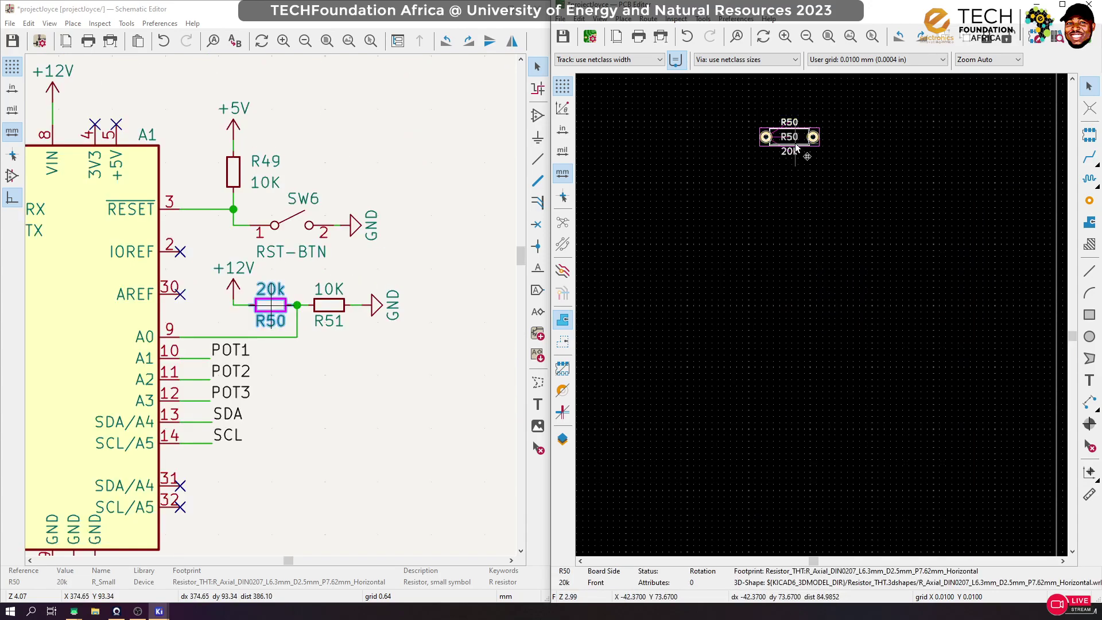
left_click_drag(796, 148, 722, 236)
scroll(787, 345, "down", 4)
scroll(783, 357, "up", 4)
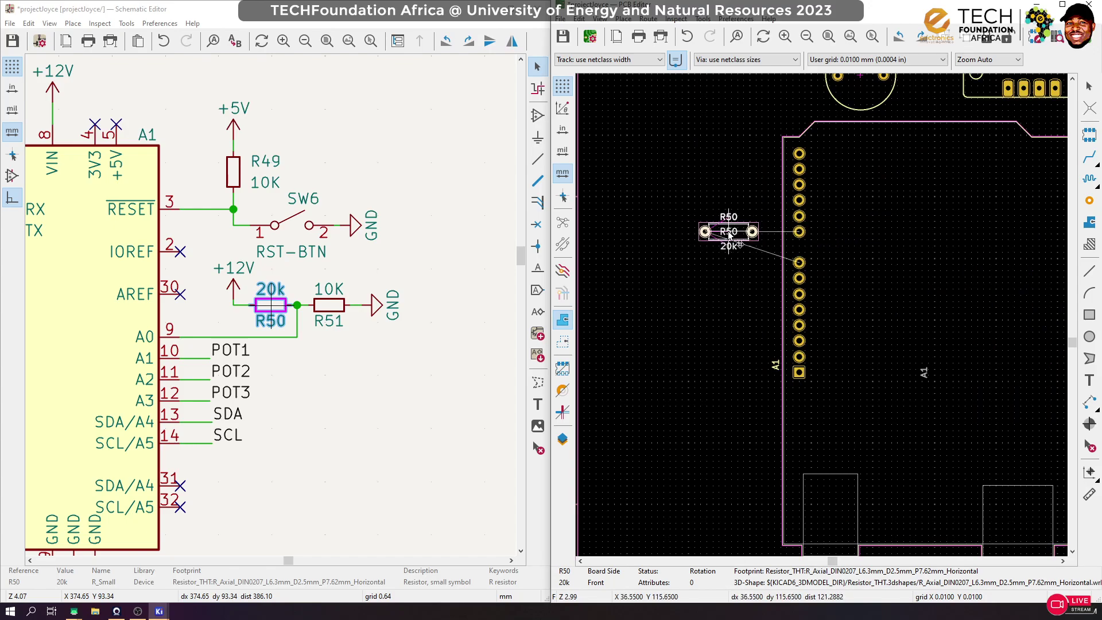
scroll(723, 237, "down", 3)
scroll(823, 319, "up", 3)
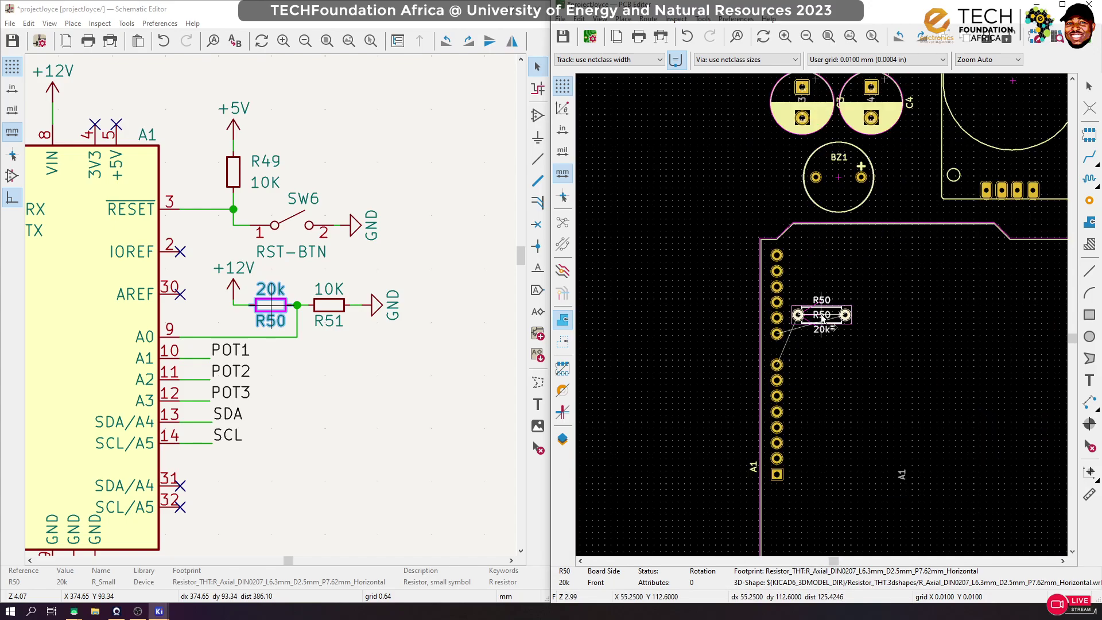
scroll(822, 316, "down", 3)
scroll(809, 247, "up", 3)
left_click(740, 319)
left_click_drag(855, 336, 901, 322)
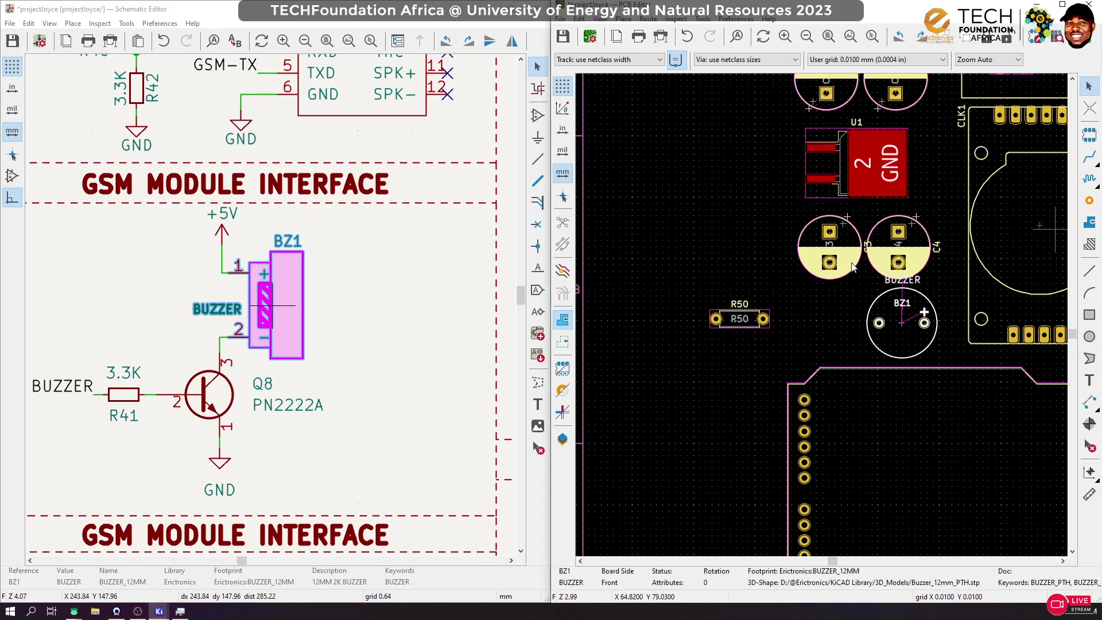
Move R50 between buzzer BZ1 and the board's left edge, just above Arduino A1's pin header, rotated to -90 degrees
left_click(737, 323)
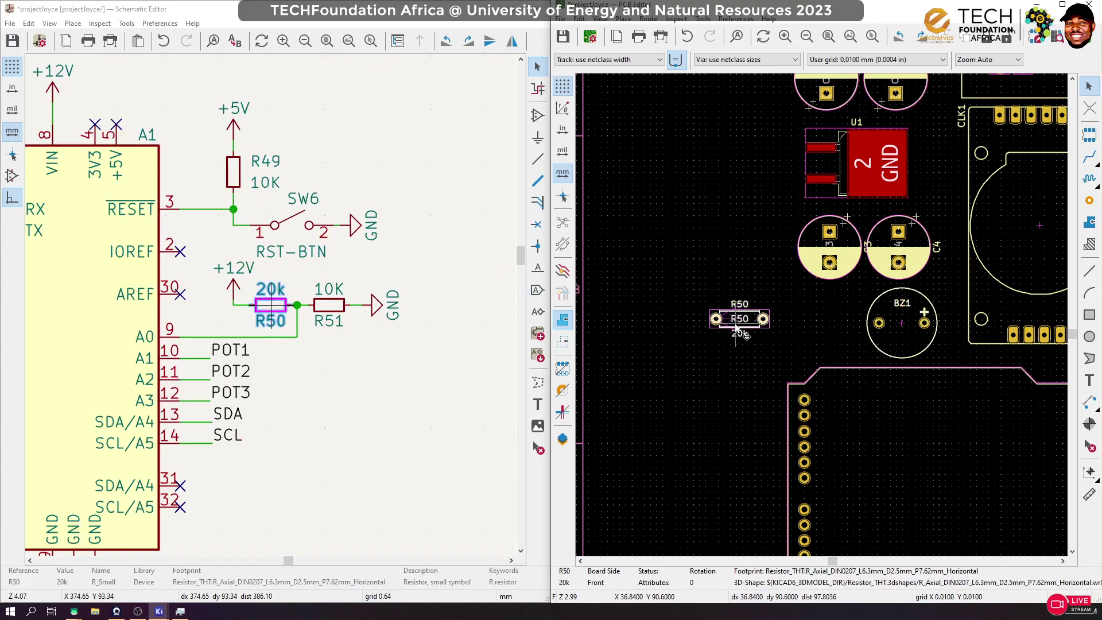
key("m")
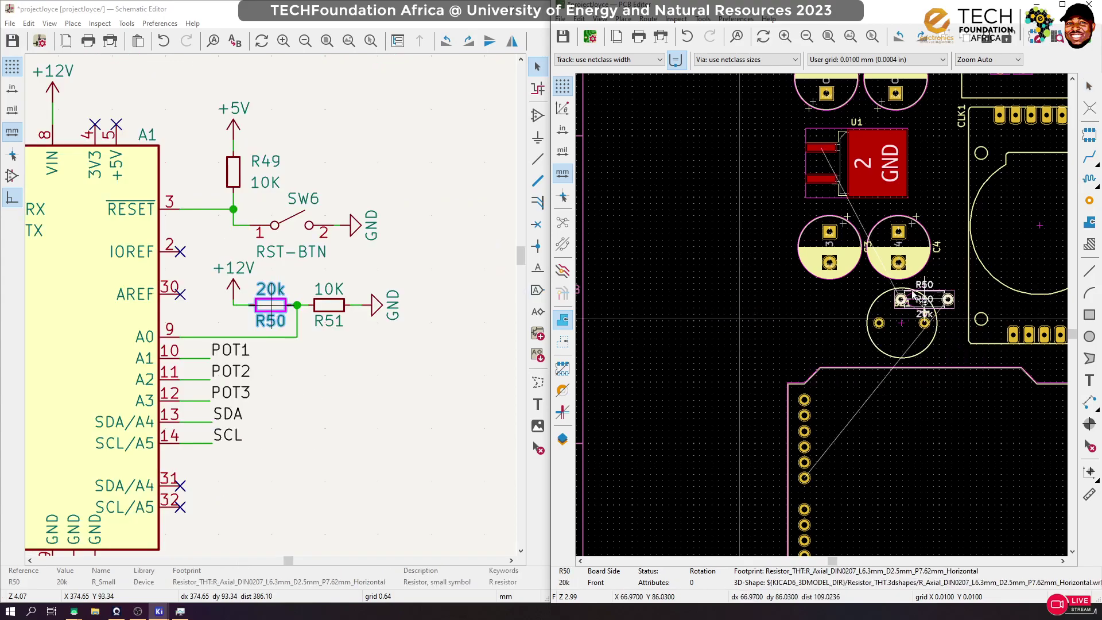
scroll(750, 320, "down", 3)
scroll(821, 321, "up", 3)
scroll(821, 317, "down", 3)
scroll(821, 316, "up", 3)
scroll(804, 298, "up", 2)
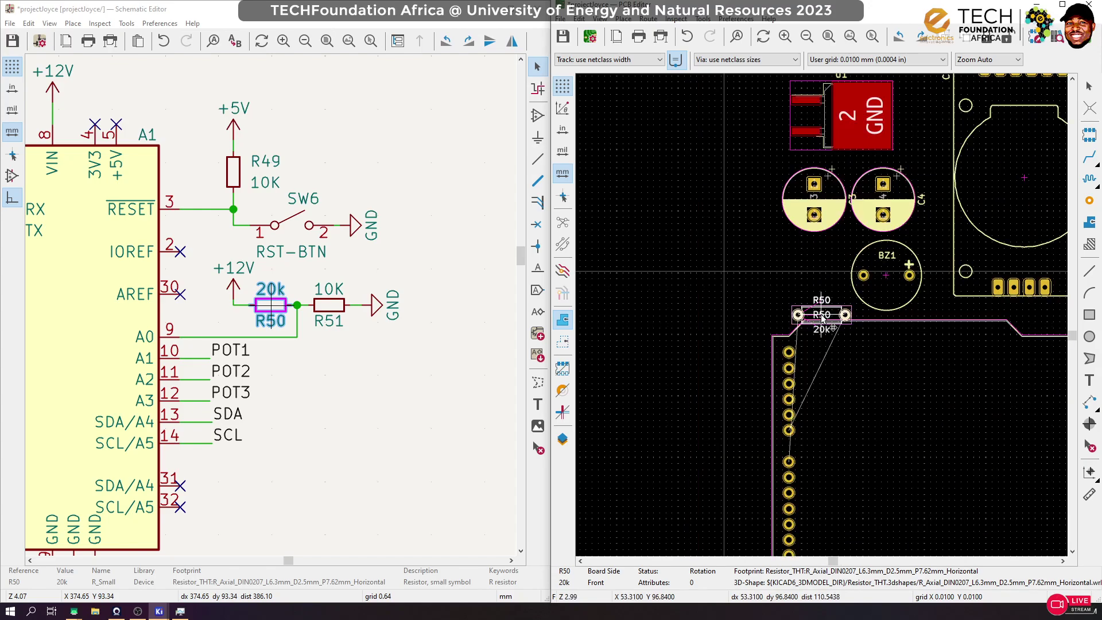
scroll(767, 312, "up", 1)
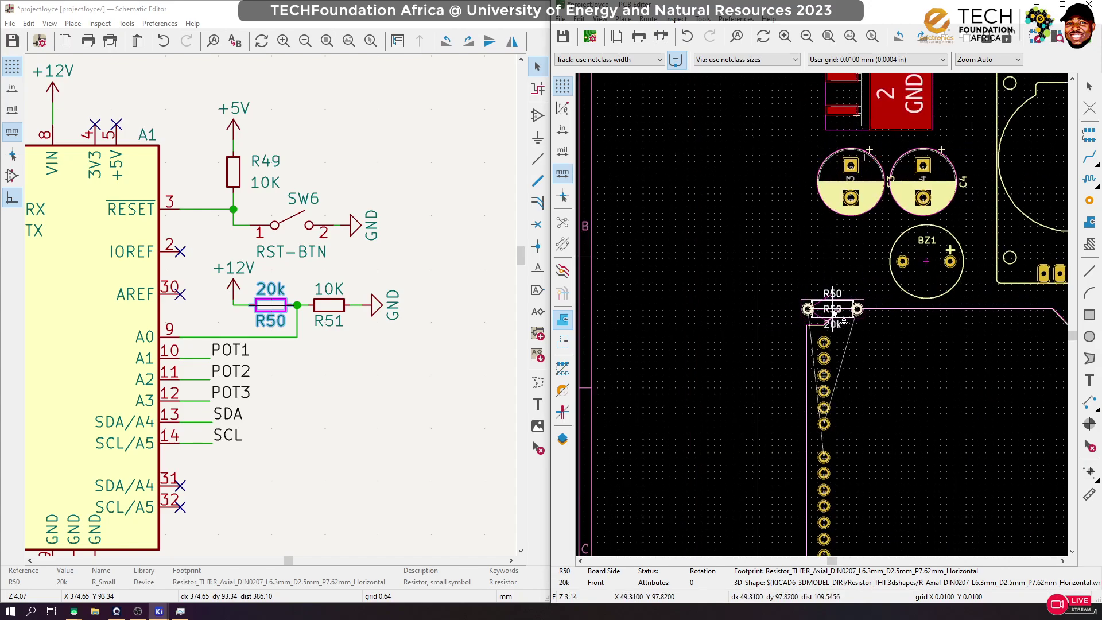
key("r")
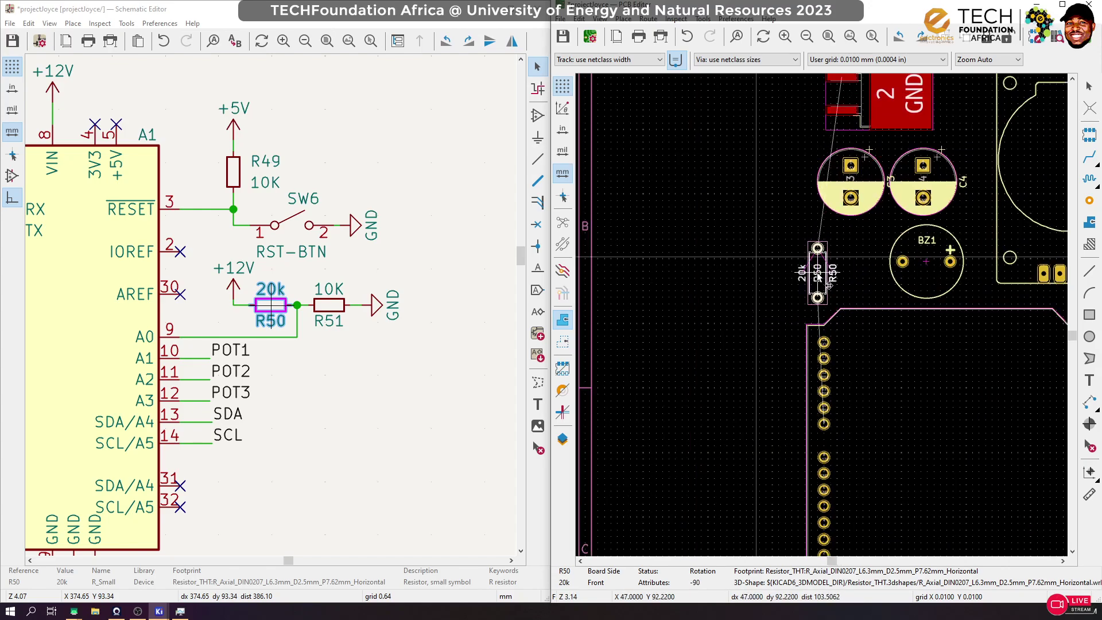
left_click(830, 278)
Locate resistor R51 from the schematic and place its footprint vertically, rotated 90 degrees, directly beside R50 on the buzzer side
left_click(329, 305)
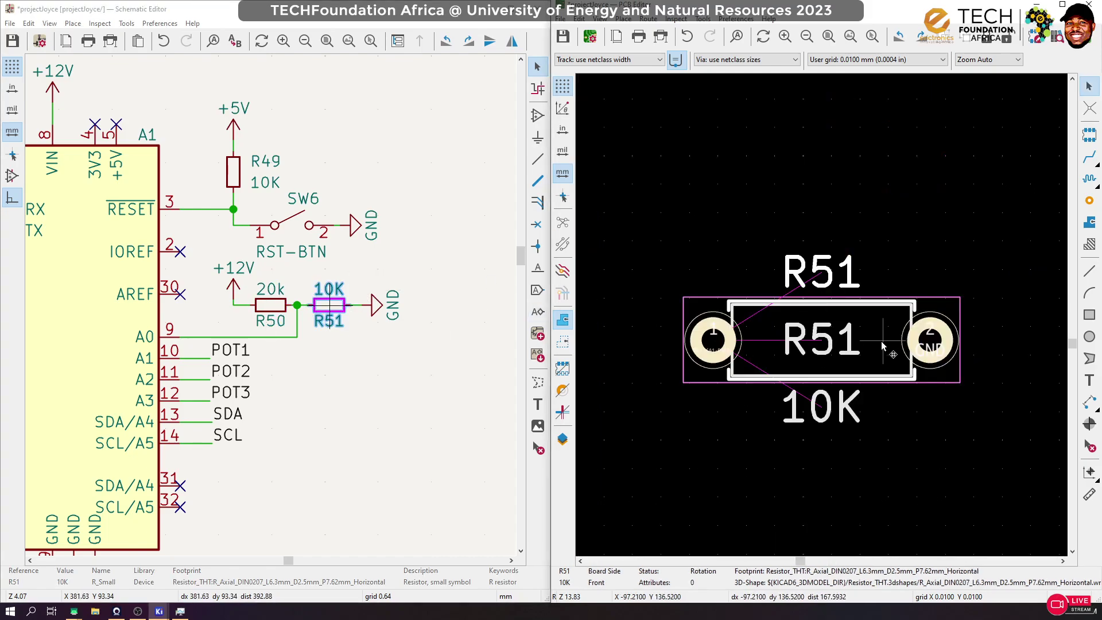
scroll(884, 344, "down", 10)
scroll(822, 319, "up", 5)
key("m")
key("r")
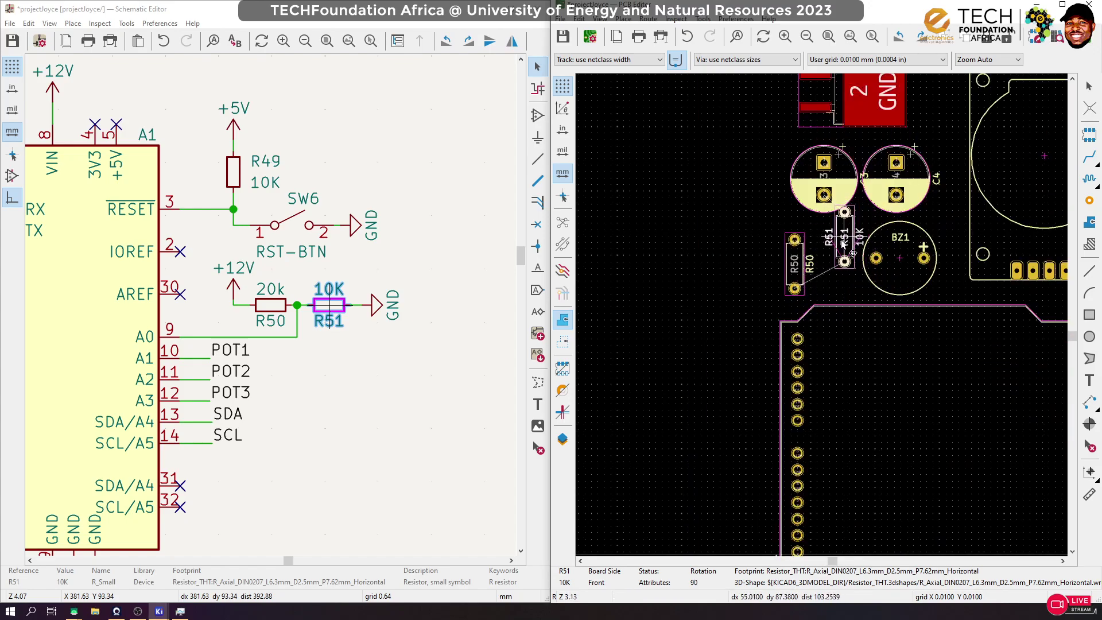
scroll(810, 216, "up", 3)
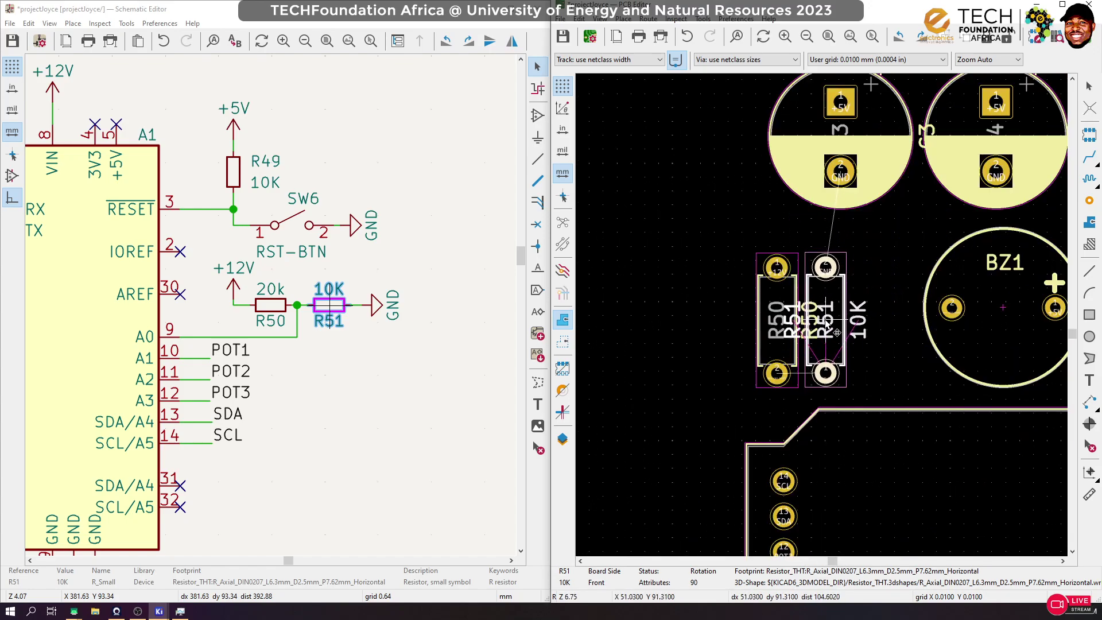
left_click(824, 326)
Move the R51 reference text below its footprint and rotate it to read horizontally
left_click(881, 351)
scroll(836, 311, "up", 3)
left_click(835, 311)
key("m")
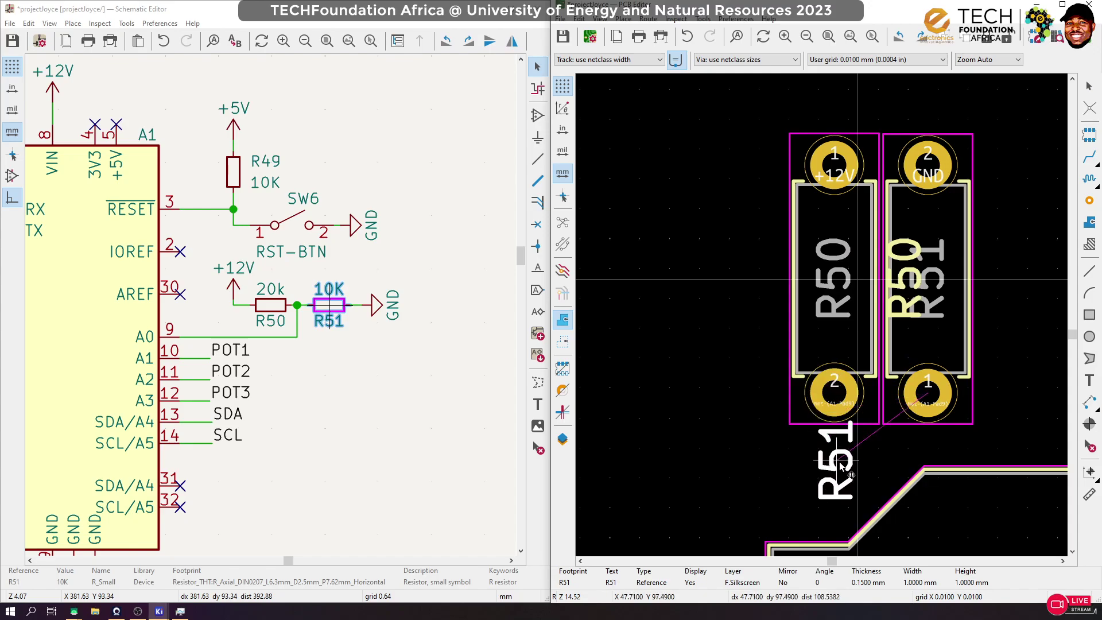
key("r")
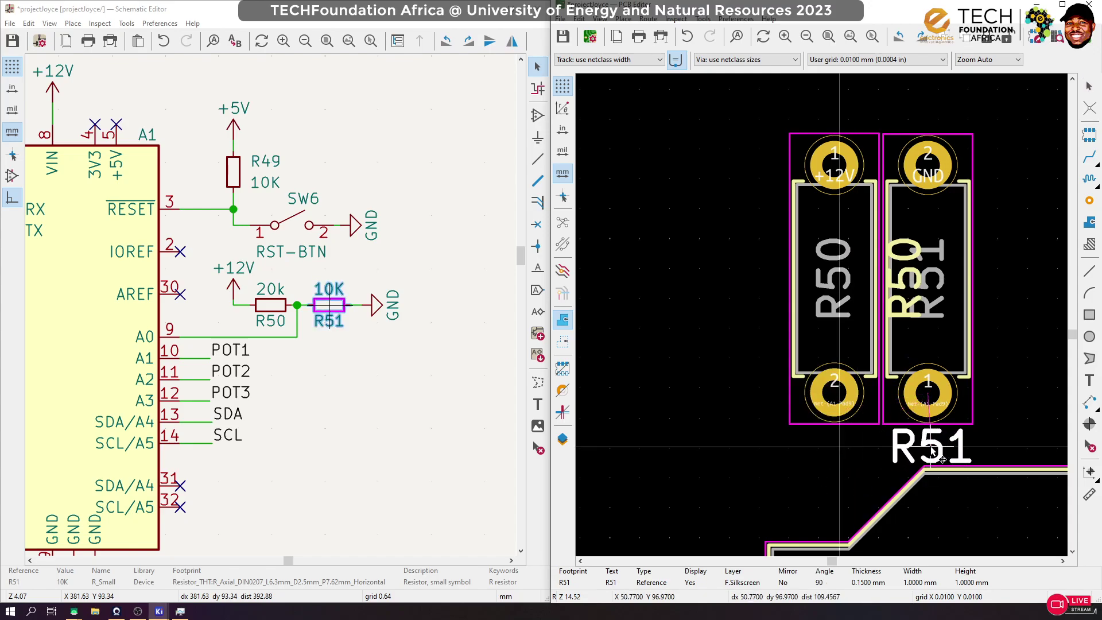
left_click(931, 446)
Place the R50 reference text horizontally below the R50 footprint, level with the R51 text
left_click(920, 313)
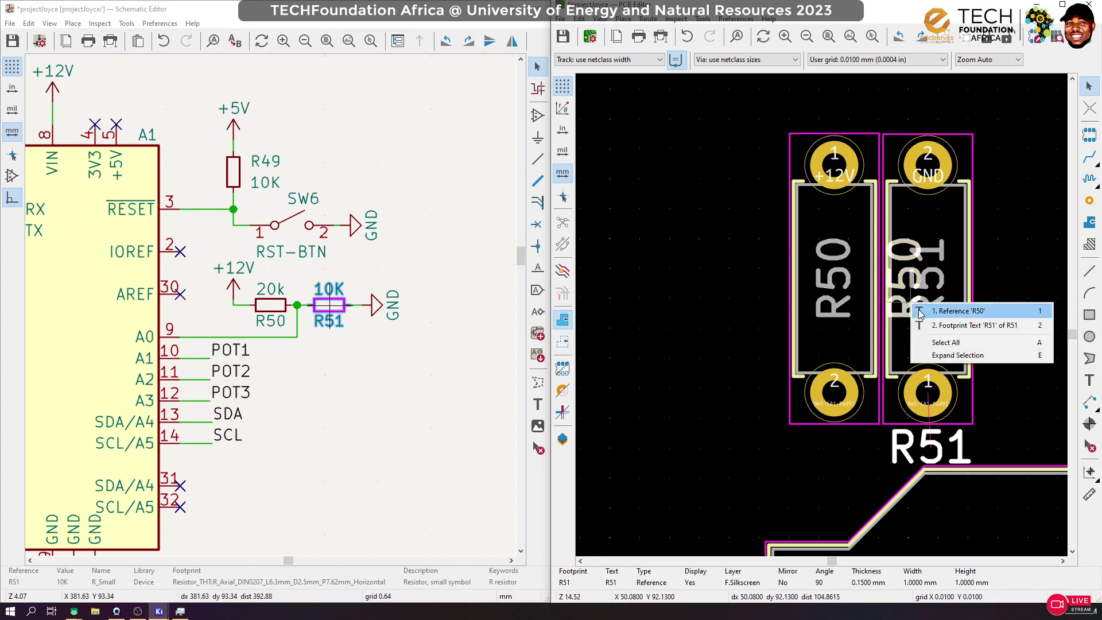
left_click(953, 310)
key("m")
key("r")
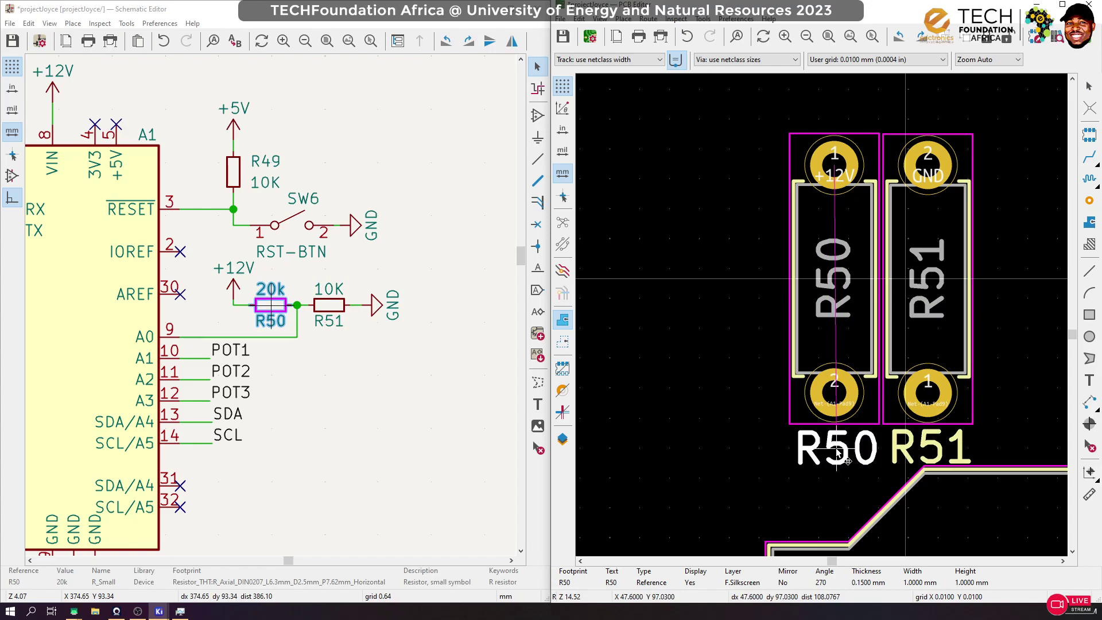
left_click(837, 453)
left_click(691, 406)
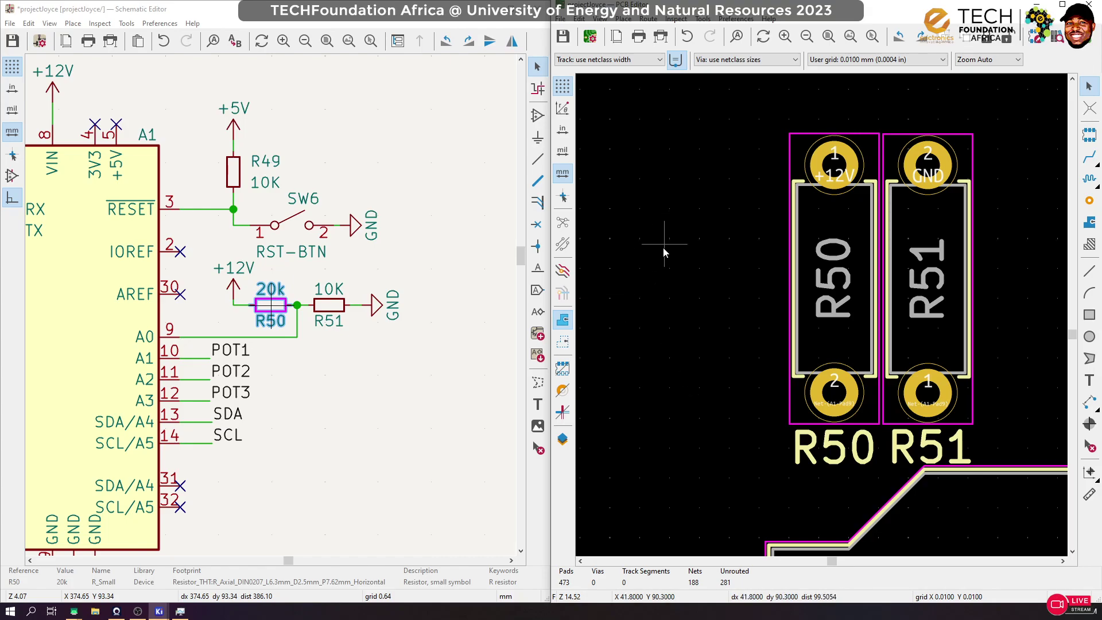
Shift resistors R50 and R51 together slightly up and left, farther from the Arduino outline
scroll(719, 273, "down", 1)
scroll(822, 325, "down", 2)
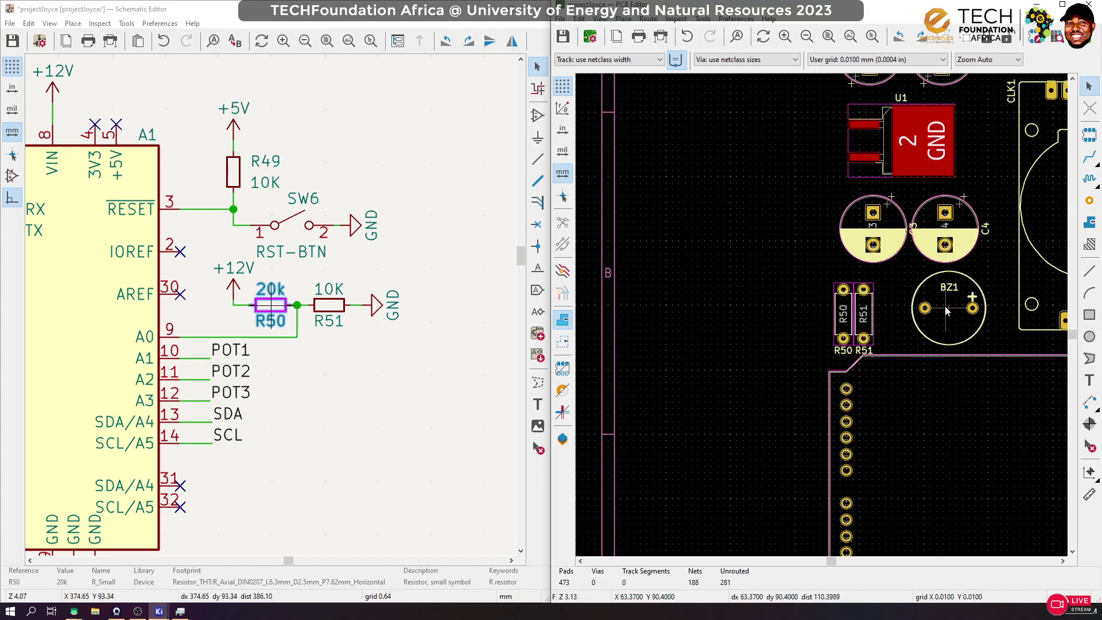
scroll(824, 320, "up", 1)
left_click(826, 310)
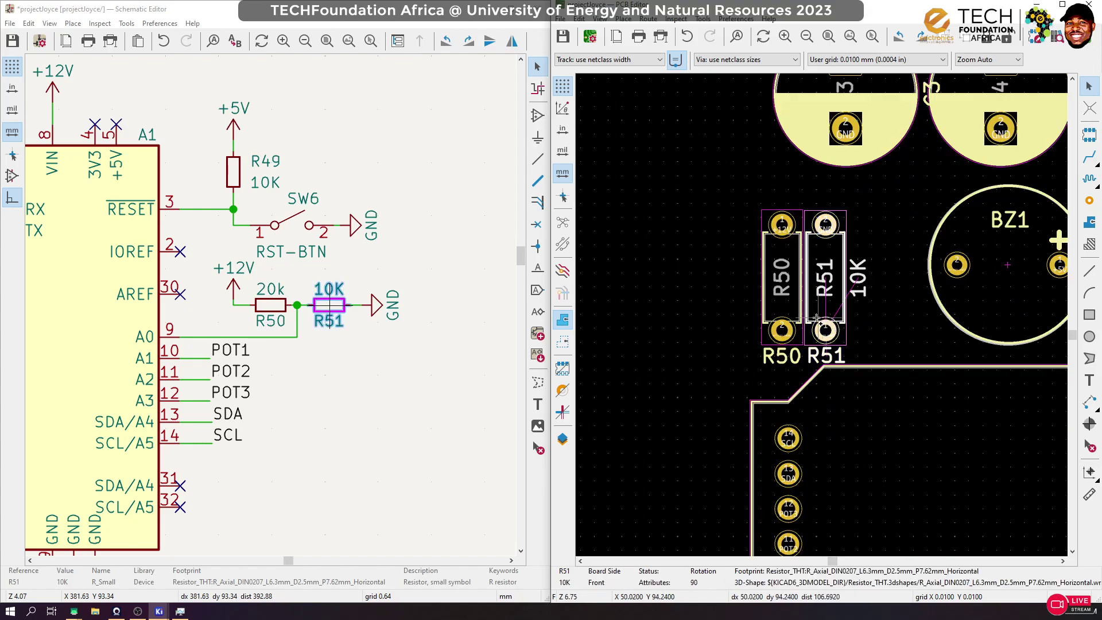
left_click(781, 281, "shift")
left_click_drag(782, 281, 776, 270)
left_click(664, 335)
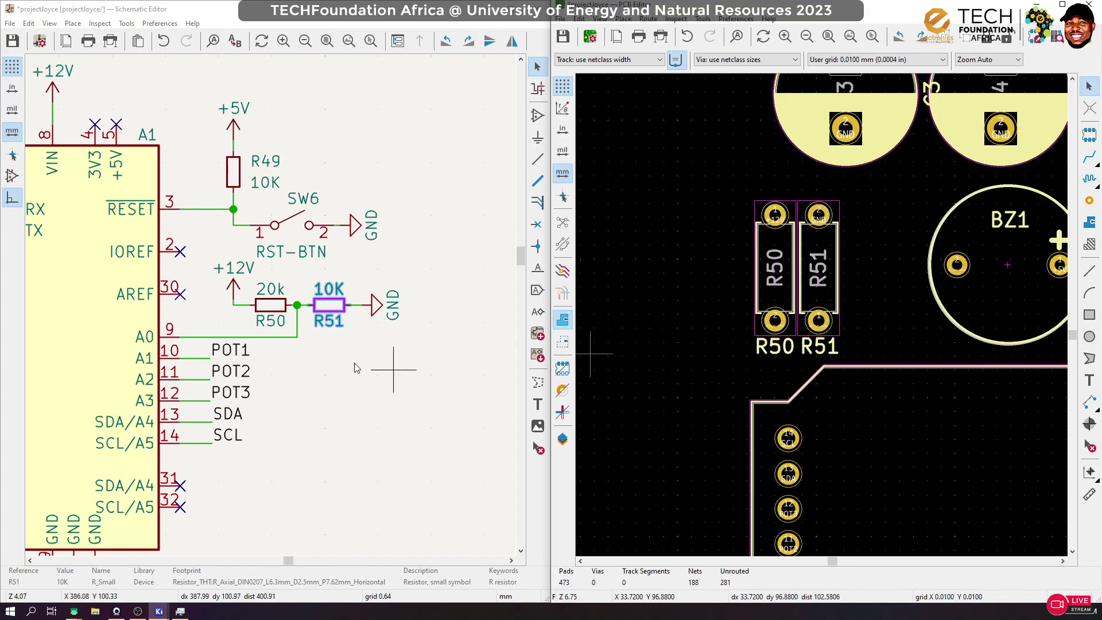
Bring transistor Q8 from outside the board to the right of buzzer BZ1, at the lower-left corner of CLK1
scroll(867, 317, "down", 5)
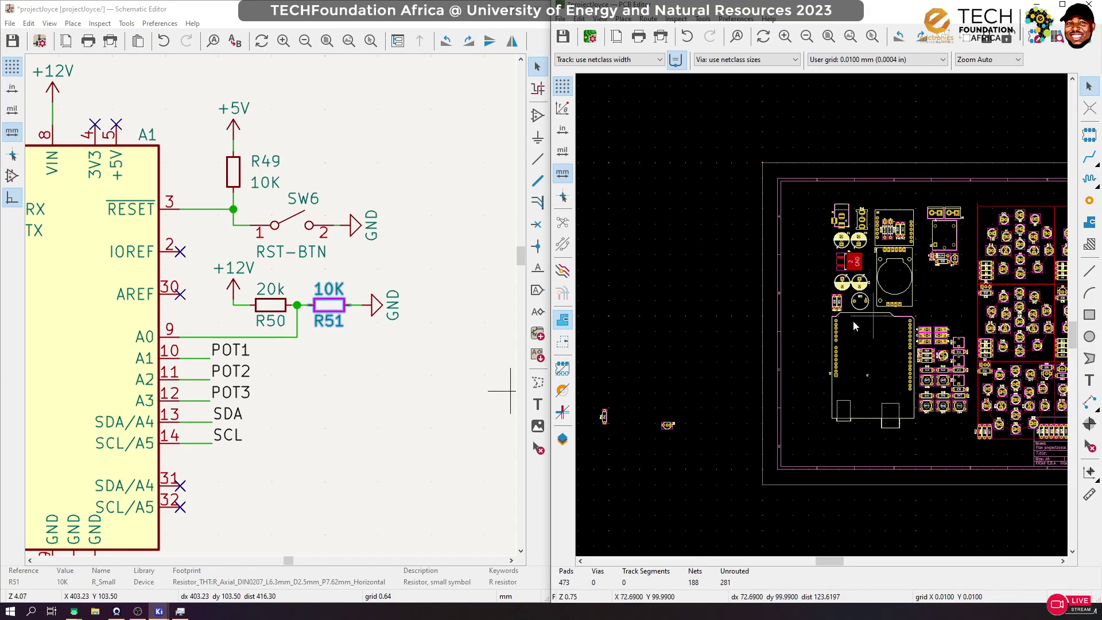
scroll(784, 316, "up", 3)
scroll(822, 320, "up", 3)
left_click(1017, 331)
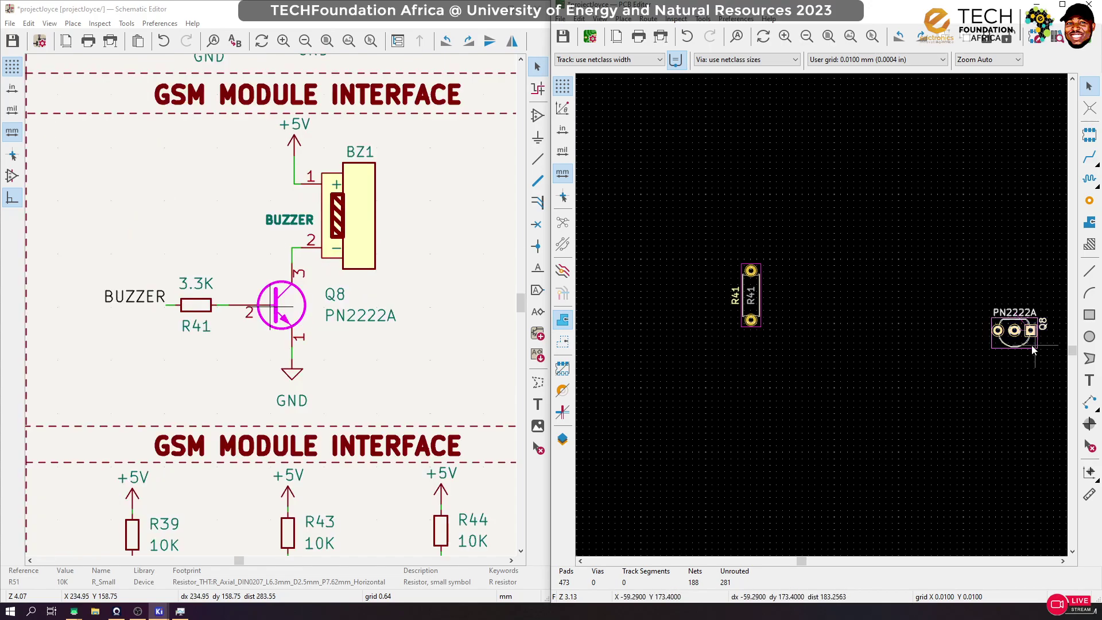
key("m")
scroll(1013, 333, "down", 5)
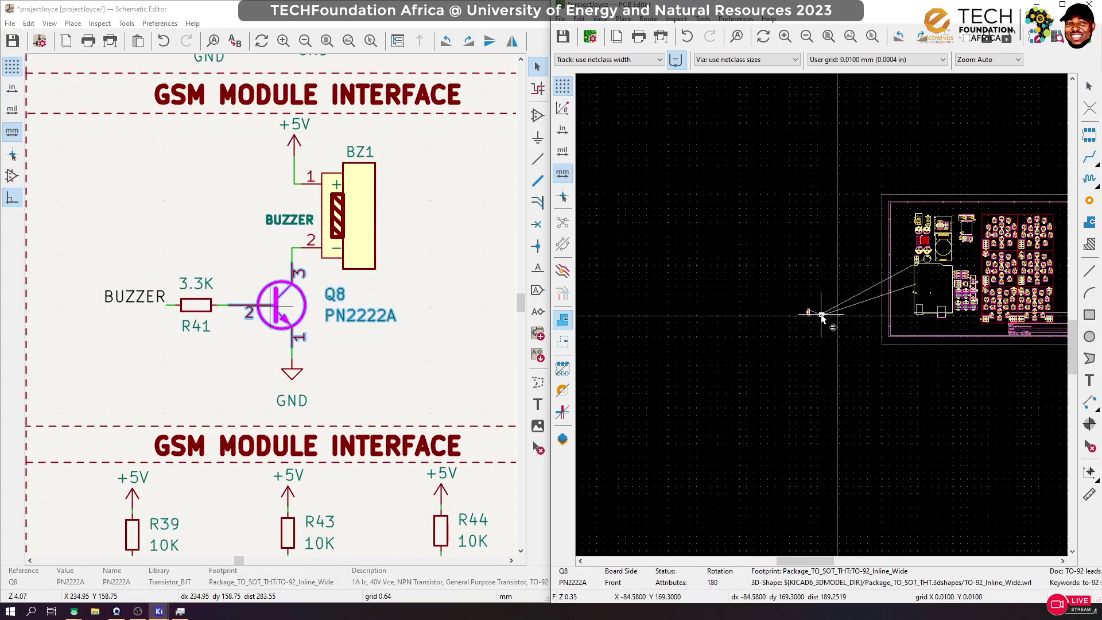
scroll(947, 260, "up", 6)
scroll(689, 319, "down", 1)
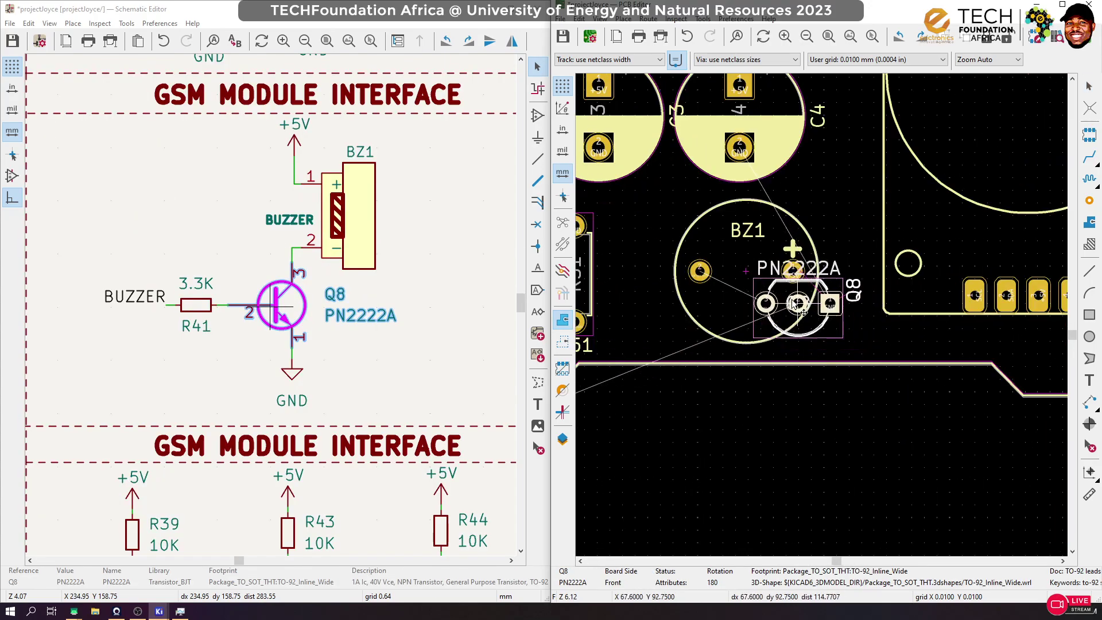
scroll(747, 293, "down", 1)
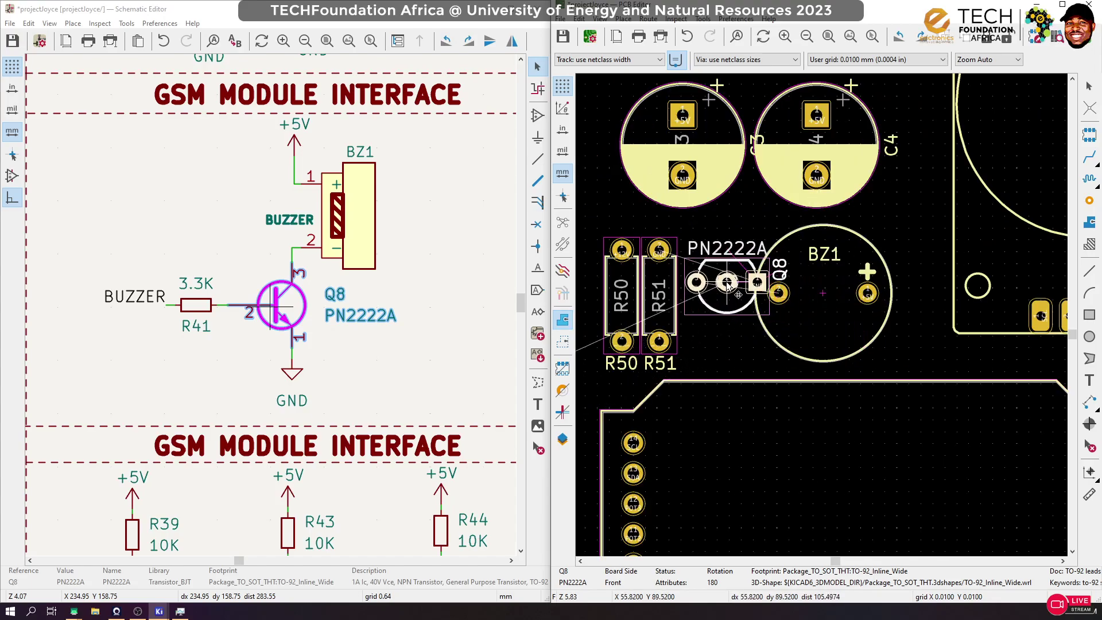
left_click(953, 344)
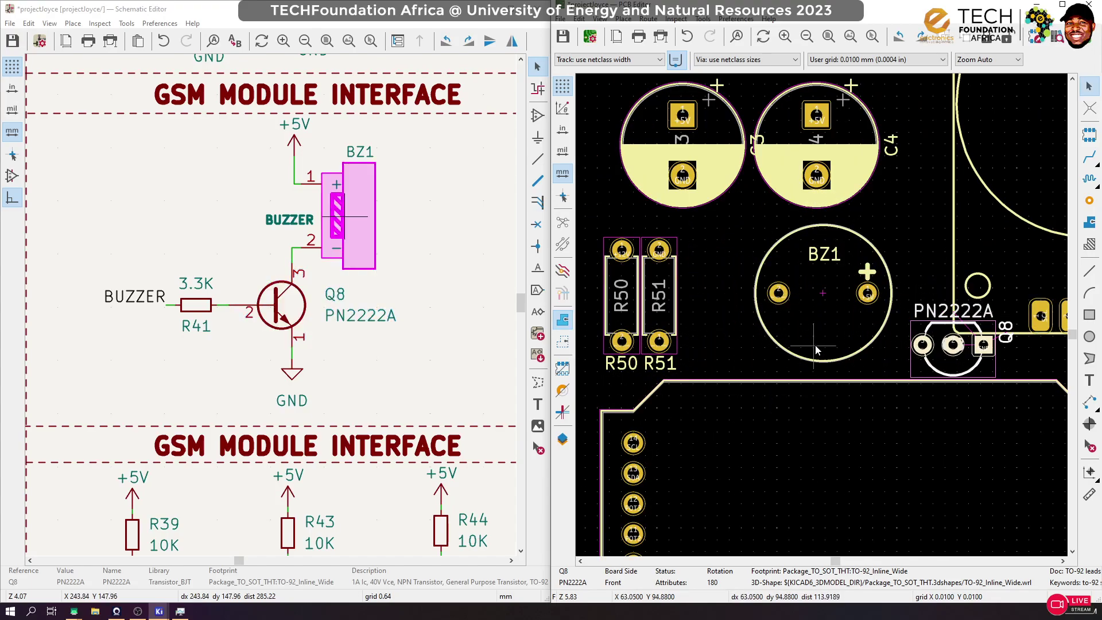
Move buzzer BZ1 left so it sits directly beside R51, beneath capacitors C3 and C4
left_click(839, 336)
key("m")
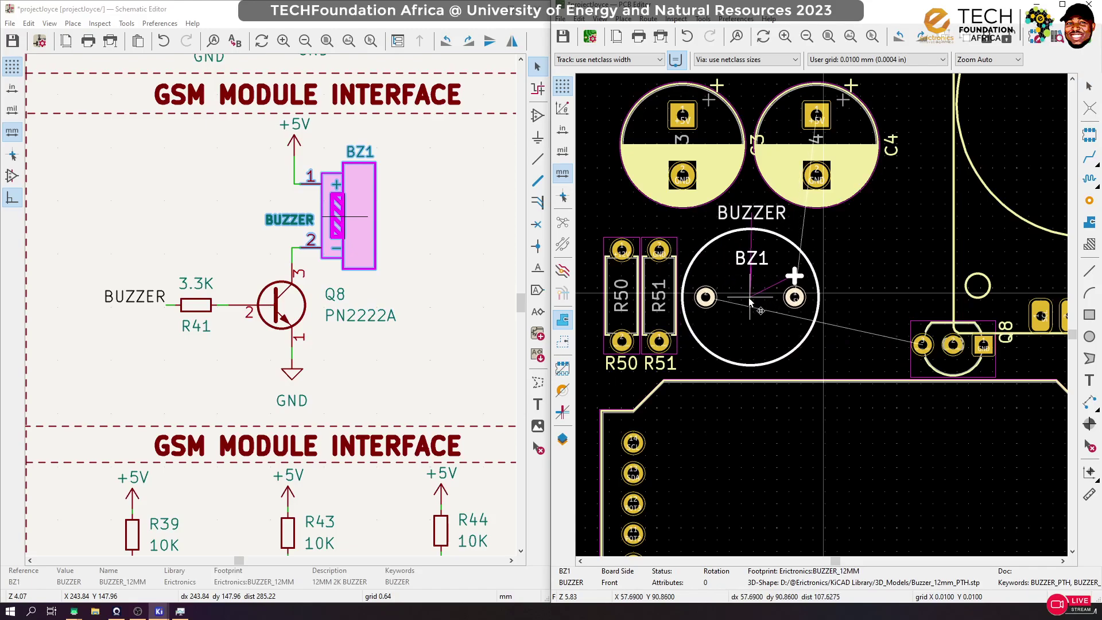
left_click(752, 297)
scroll(752, 298, "down", 3)
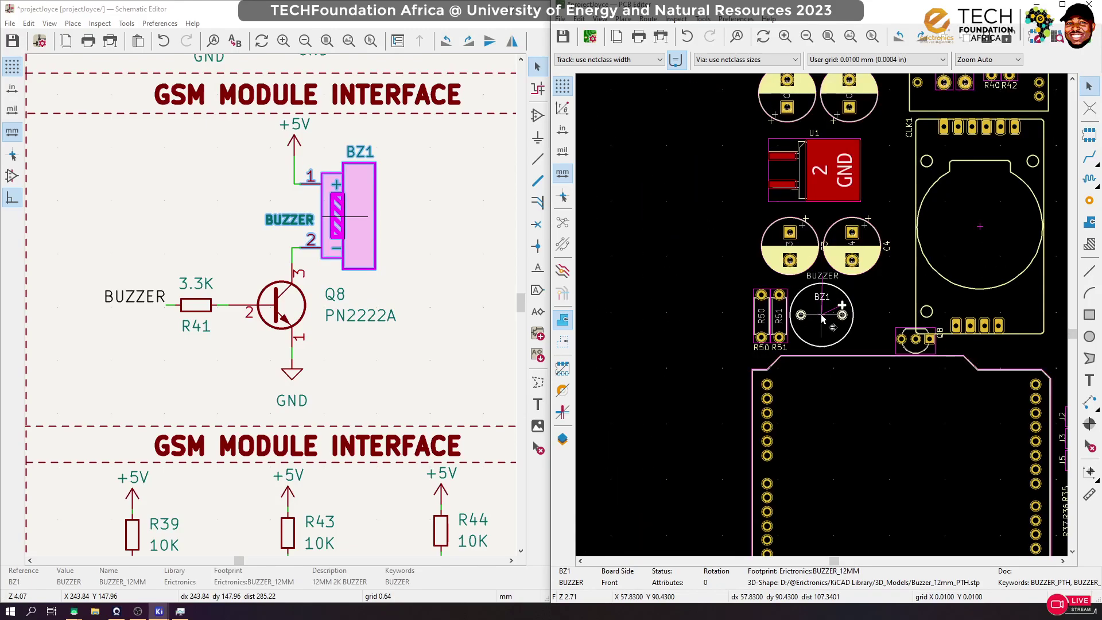
scroll(850, 230, "down", 1)
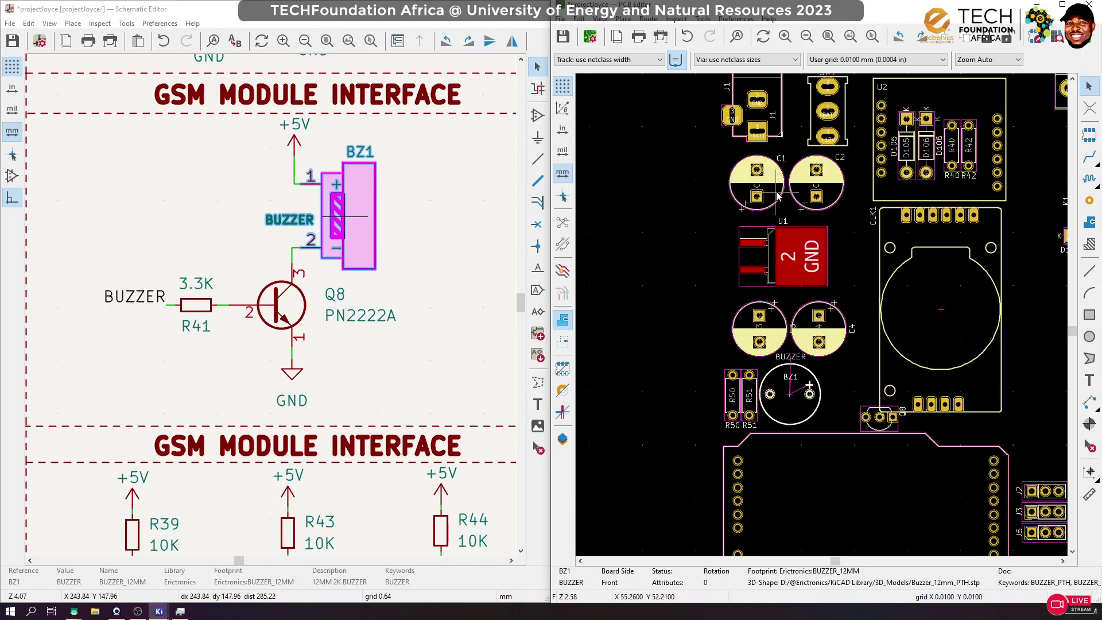
Shift capacitors C1, C2, C3 and C4 together slightly to the right, toward modules U2 and CLK1
left_click(796, 191)
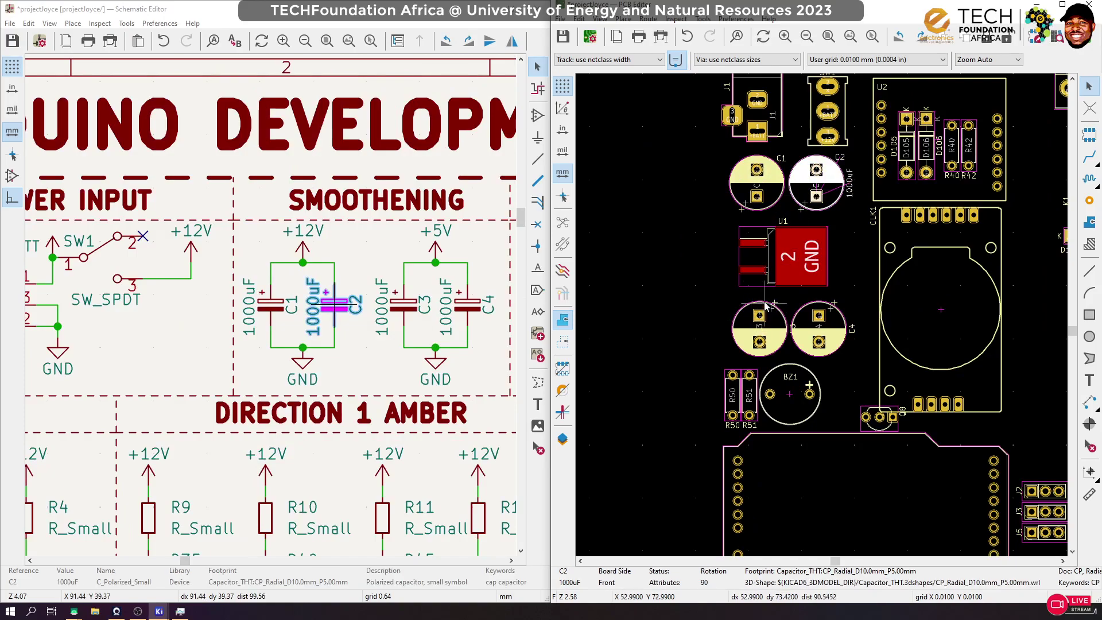
left_click(758, 186, "shift")
left_click(772, 329, "shift")
left_click(810, 332, "shift")
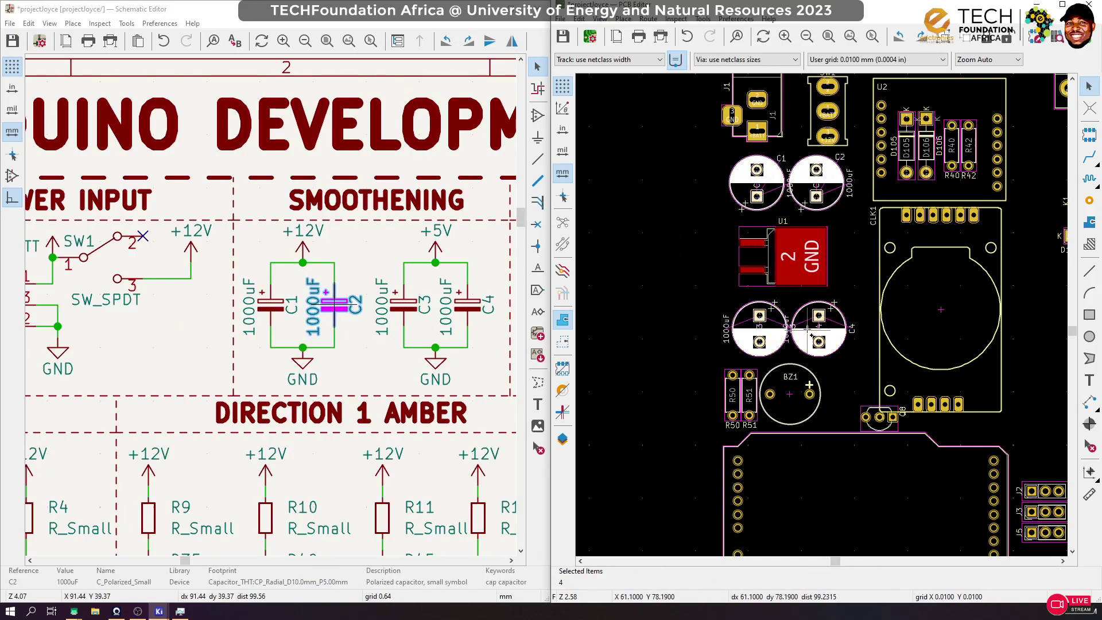
left_click_drag(808, 331, 832, 330)
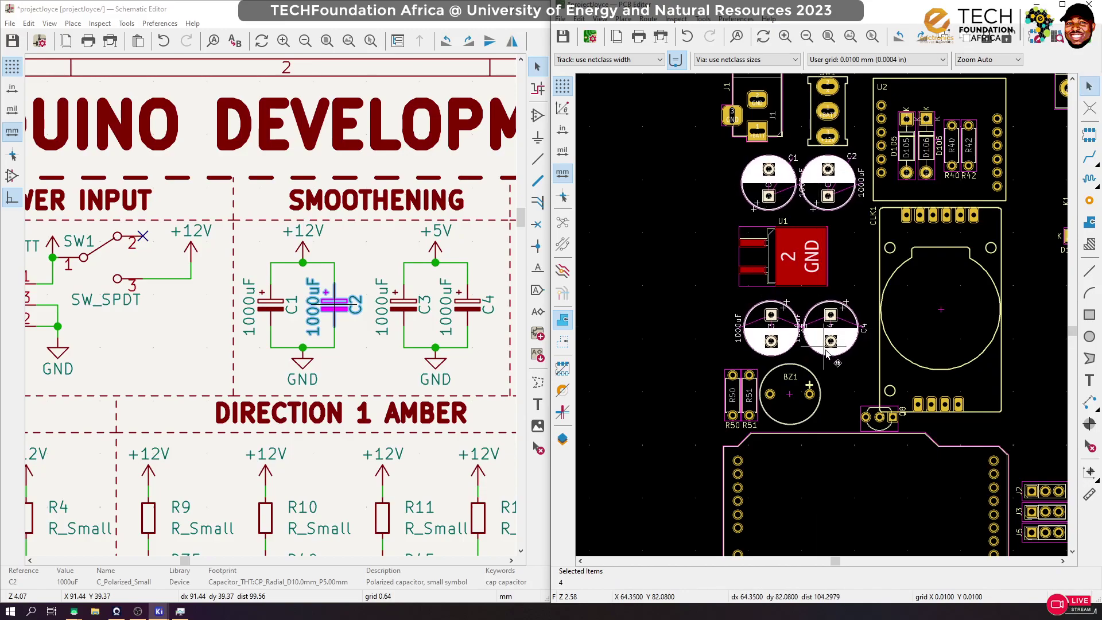
left_click(843, 367)
Nudge buzzer BZ1 slightly right and place transistor Q8, rotated to -90 degrees, between BZ1 and CLK1
left_click(794, 397)
left_click_drag(794, 396, 802, 397)
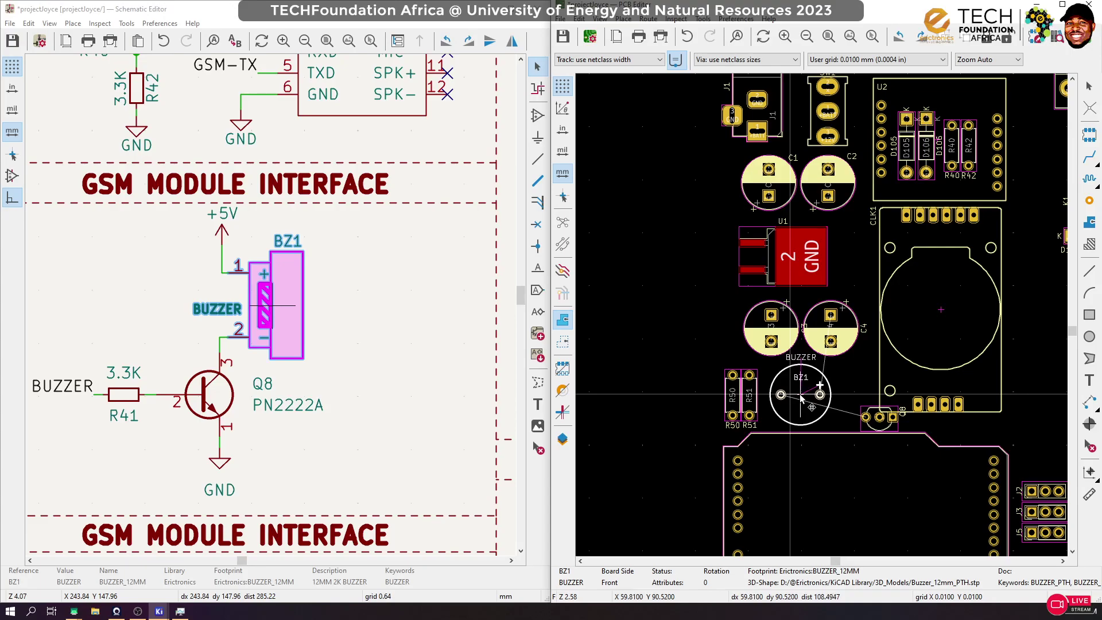
left_click(802, 398)
left_click(869, 425)
key("m")
key("r")
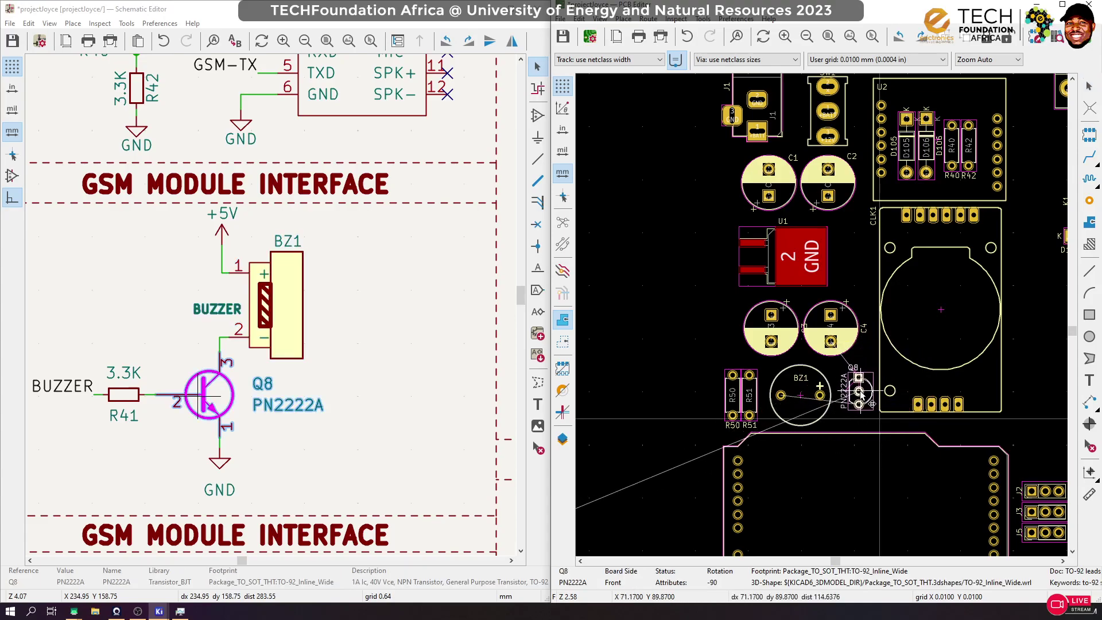
left_click(872, 409)
Locate resistor R41 from the schematic, place it vertically between BZ1 and Q8, and shift R41 and Q8 together slightly toward CLK1
left_click(124, 395)
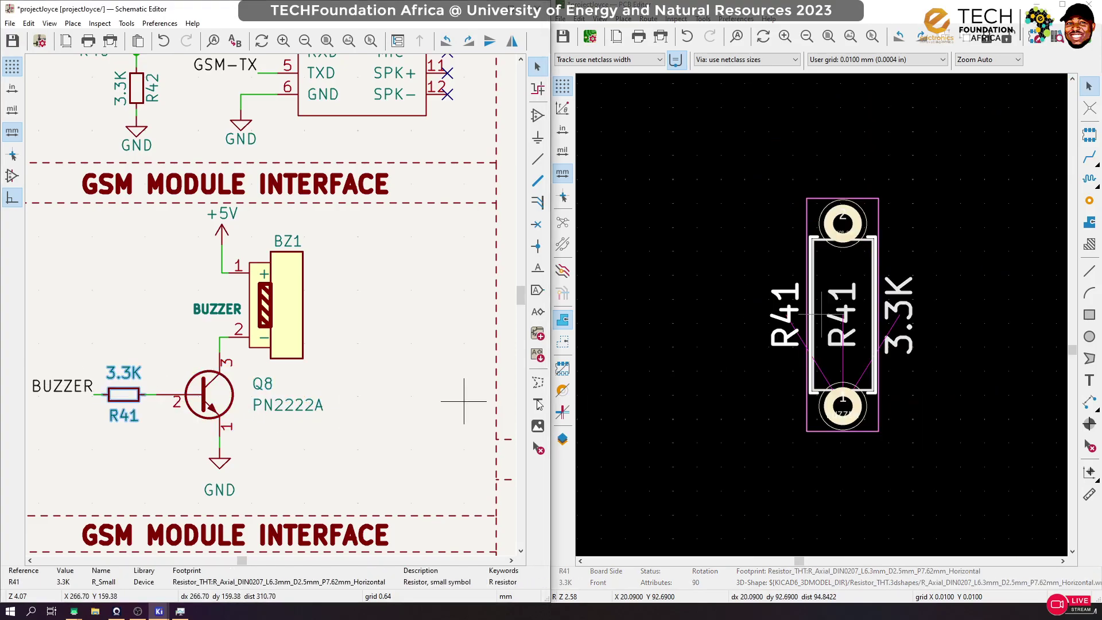
key("m")
scroll(841, 263, "down", 5)
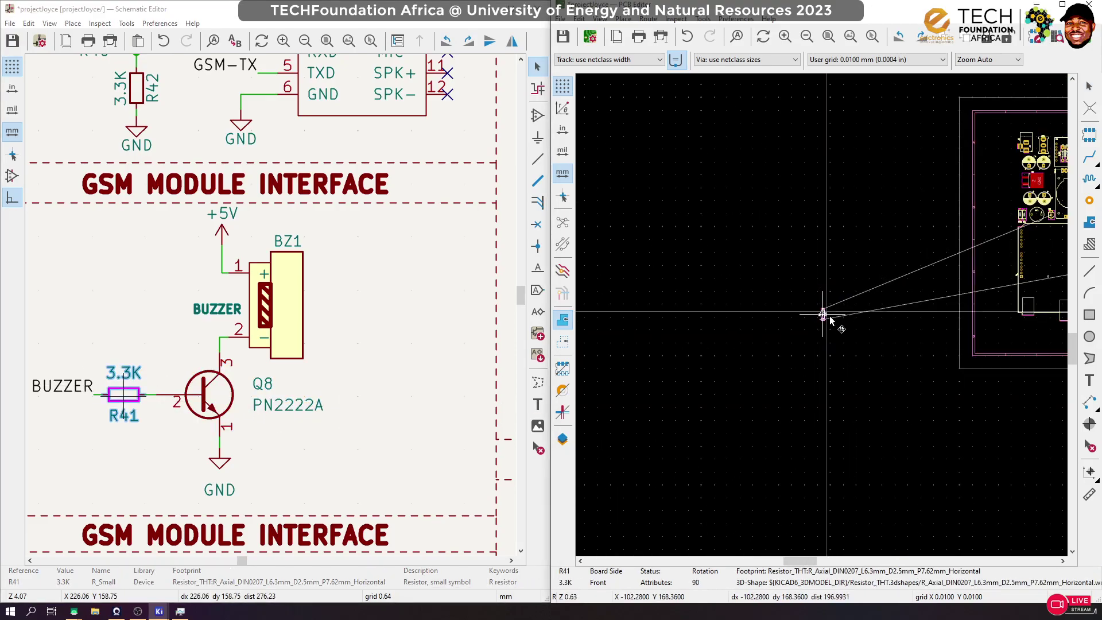
scroll(827, 319, "up", 3)
scroll(820, 324, "up", 5)
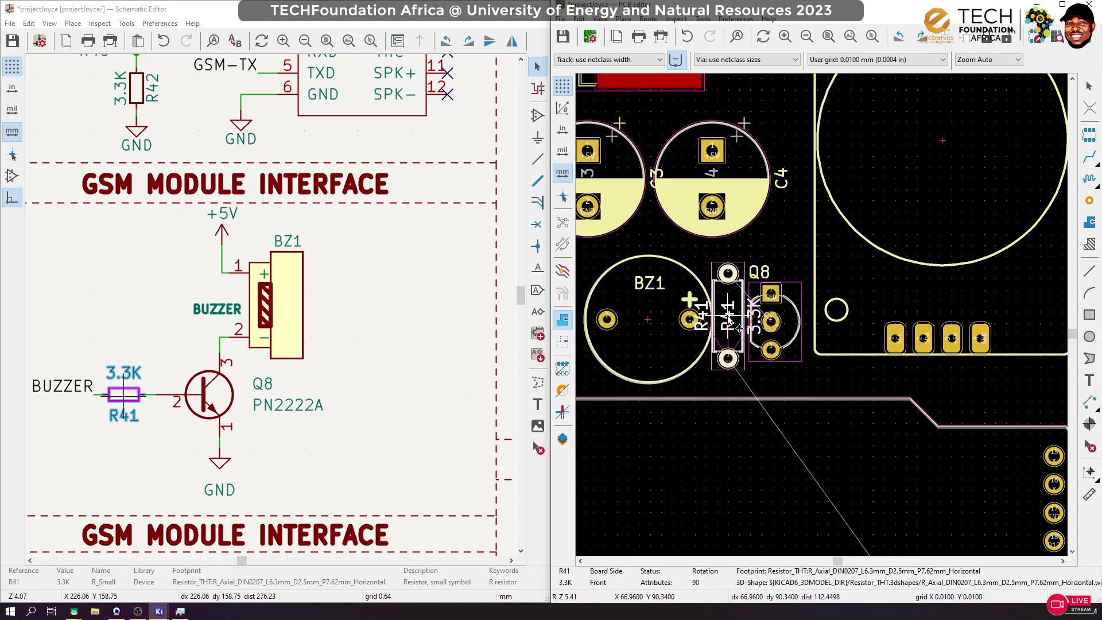
left_click(741, 331)
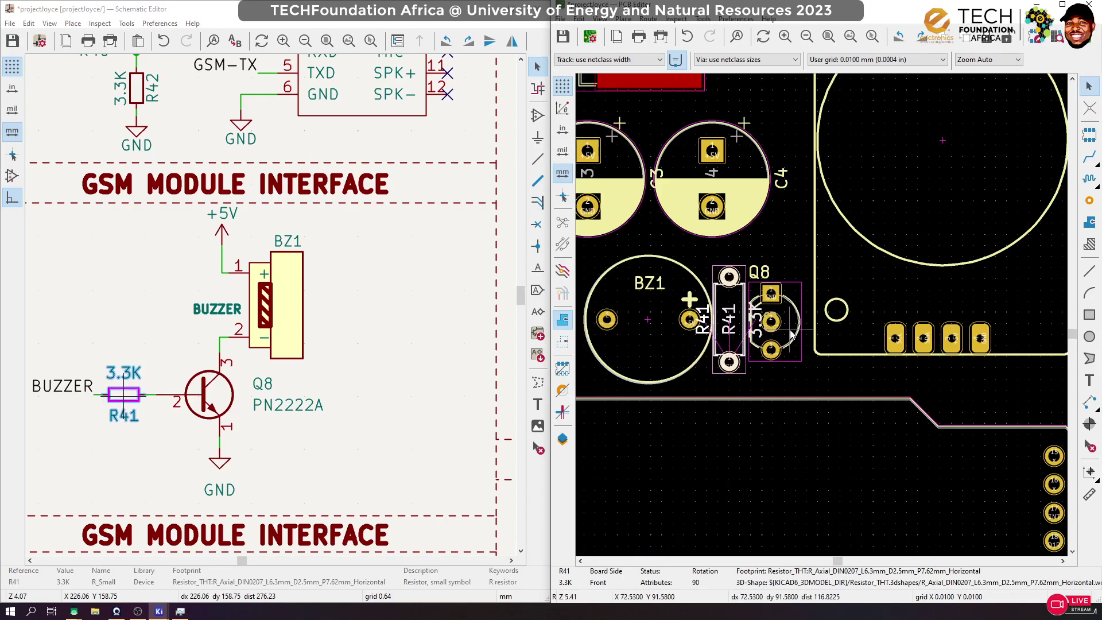
left_click(787, 335)
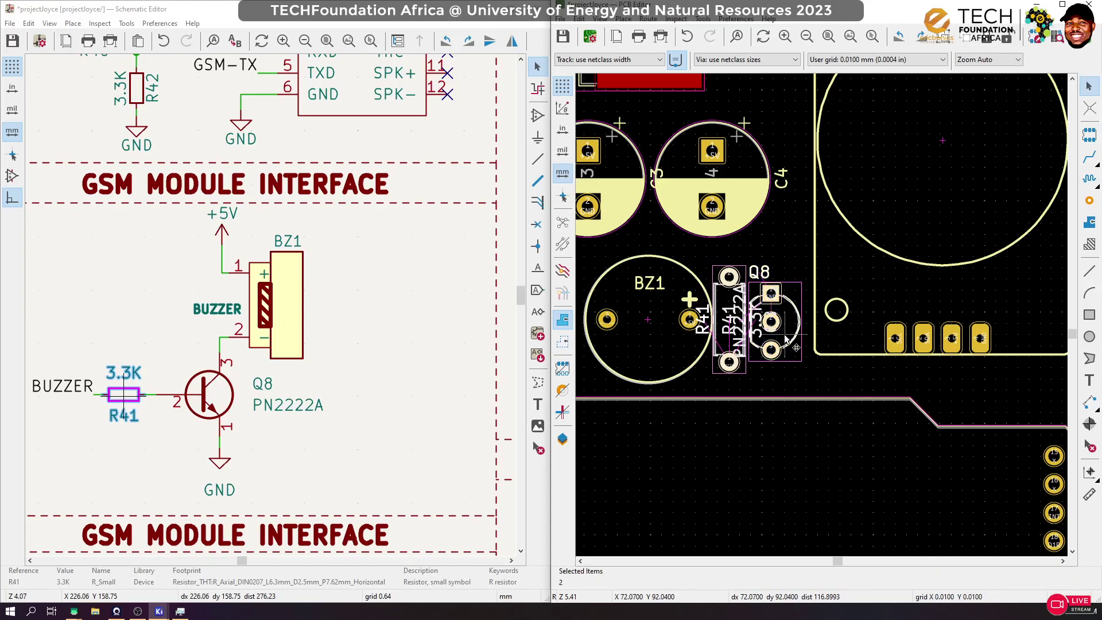
key("m")
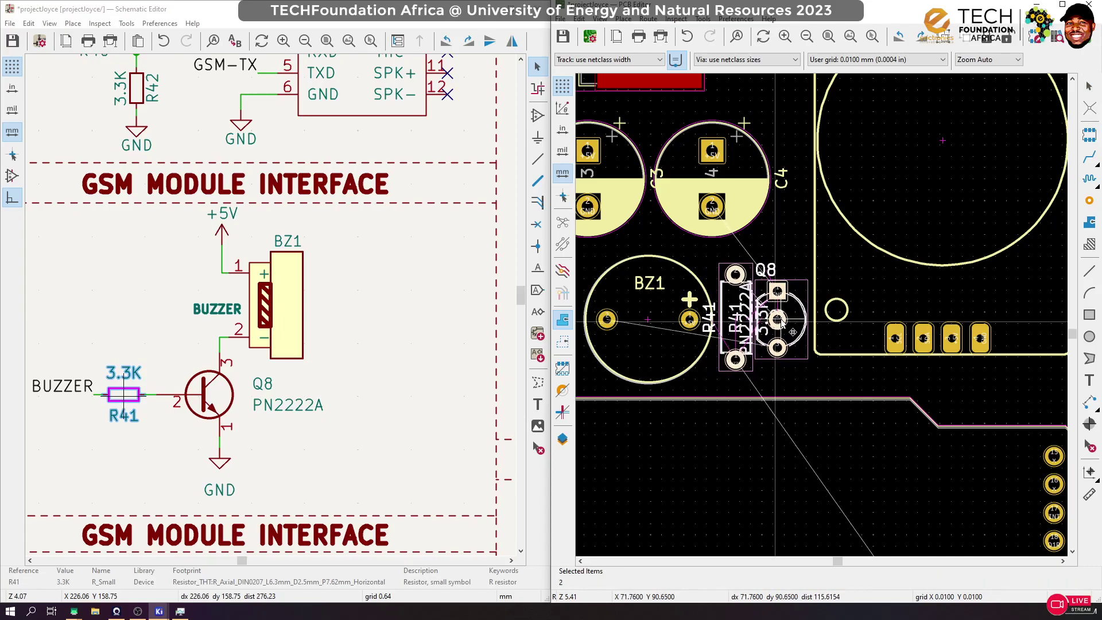
Maximize the PCB editor window and bring the whole board layout into view
scroll(781, 320, "down", 10)
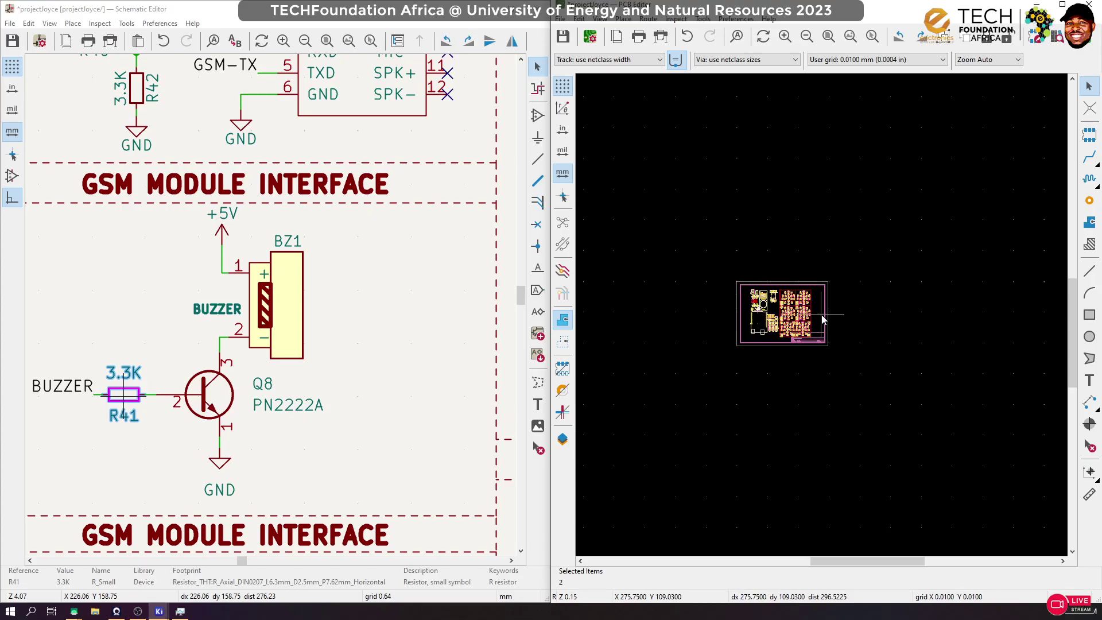
scroll(822, 314, "up", 2)
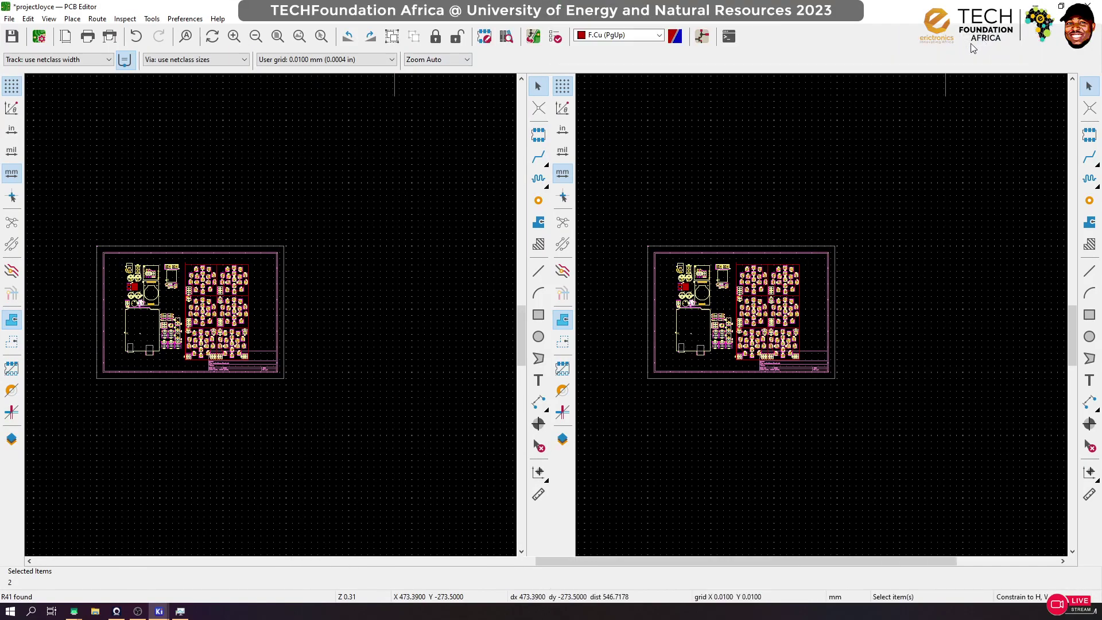
left_click(1064, 4)
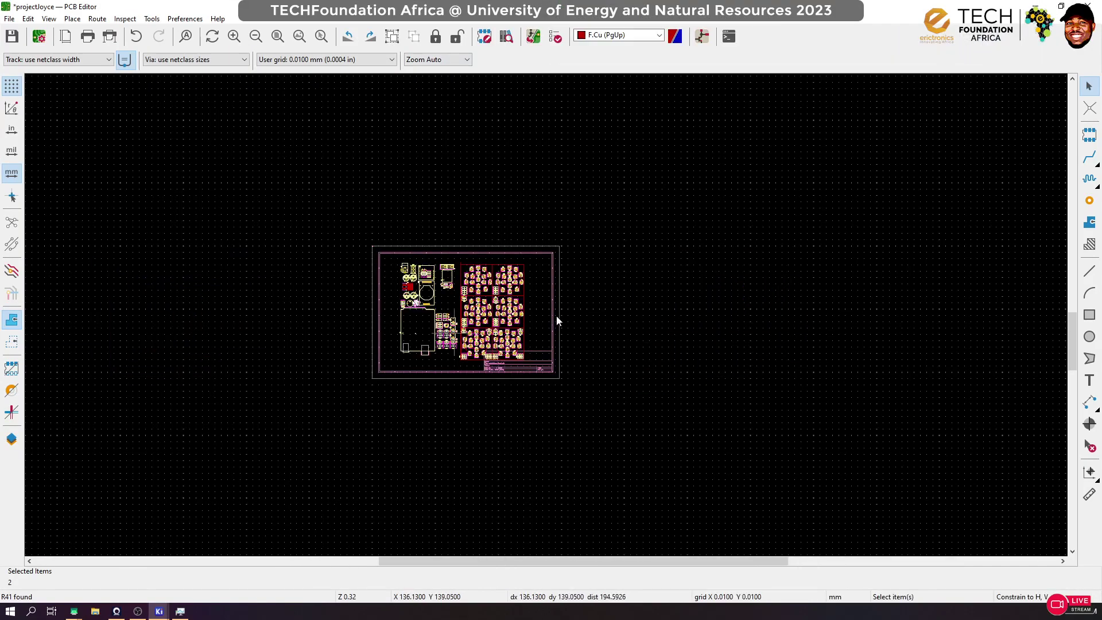
scroll(553, 317, "up", 5)
scroll(548, 317, "down", 3)
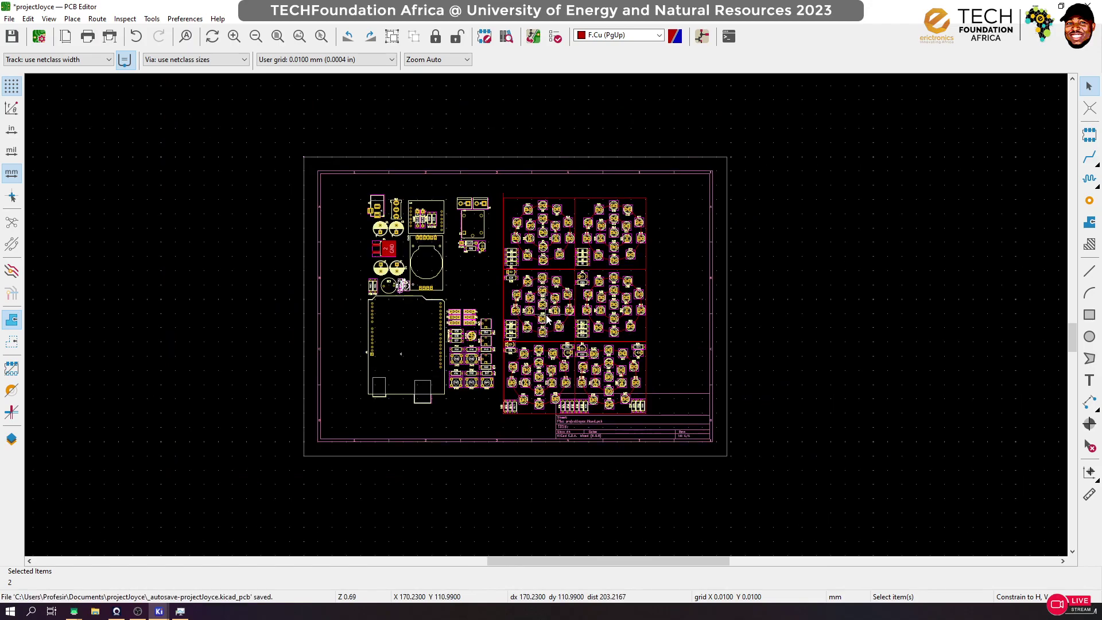
scroll(547, 320, "up", 1)
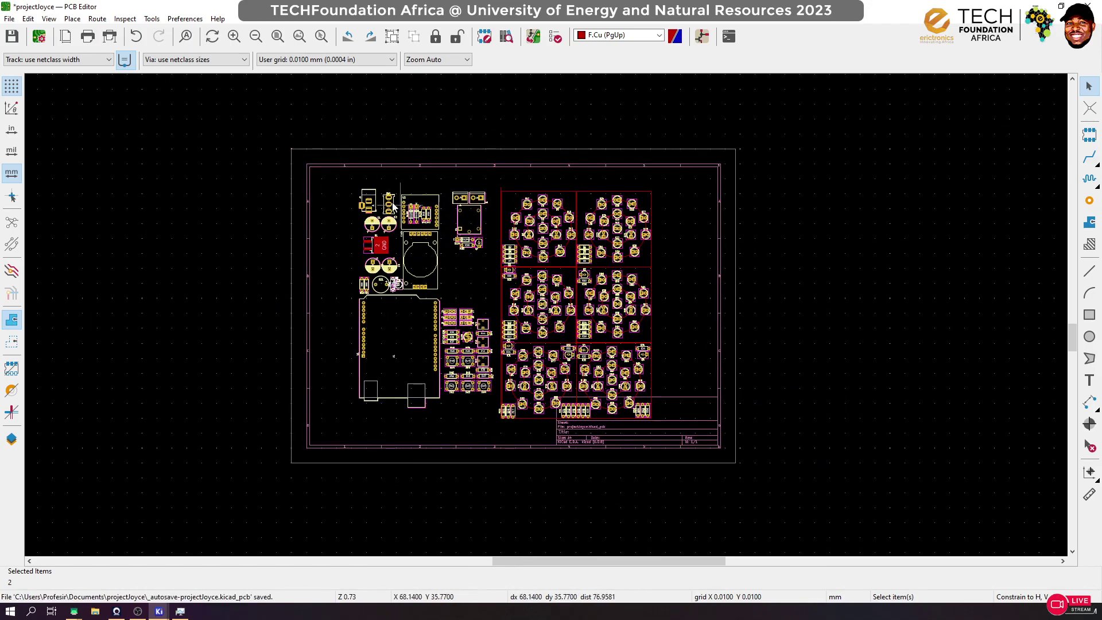
left_click_drag(329, 180, 494, 432)
left_click_drag(473, 381, 483, 383)
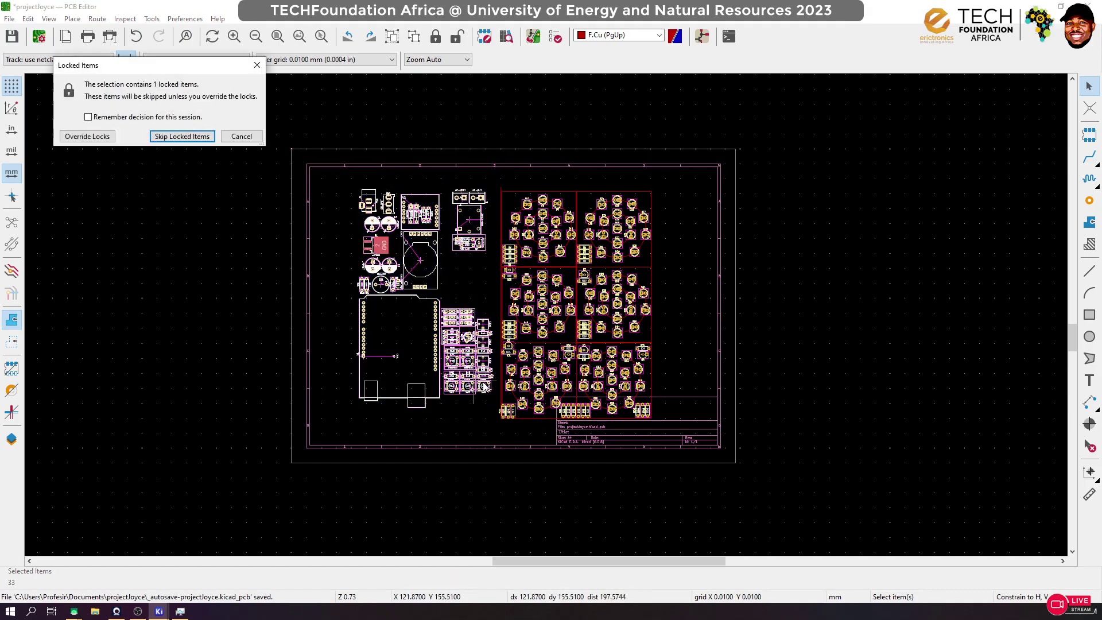
left_click(244, 140)
Move the whole LED cluster block slightly left, closer to the control circuitry
left_click_drag(751, 127, 495, 482)
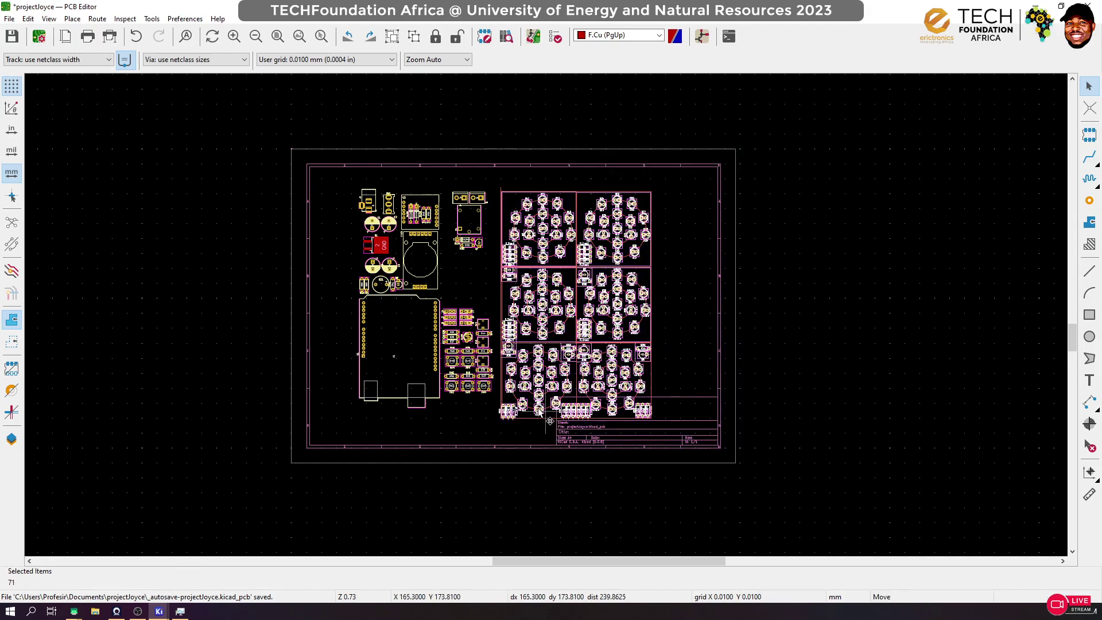
key("m")
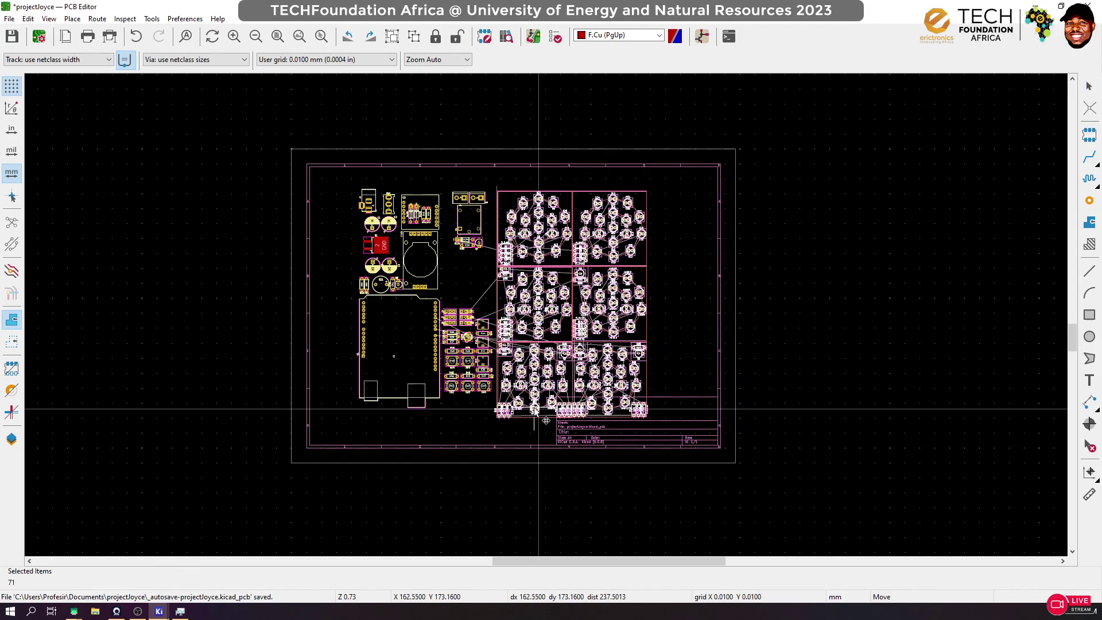
left_click(535, 409)
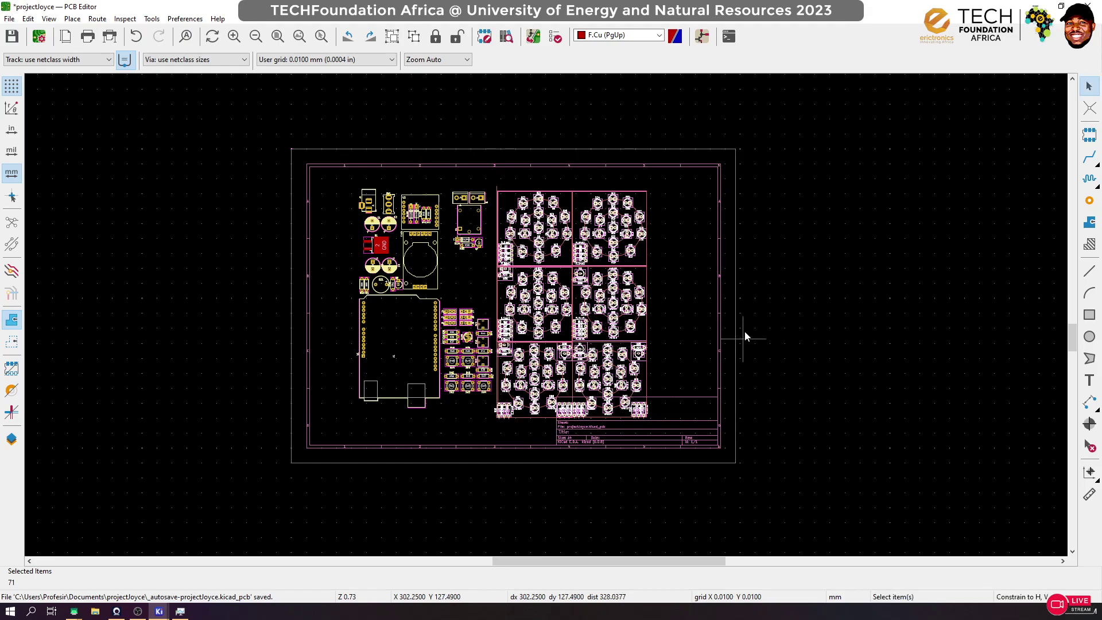
left_click(715, 384)
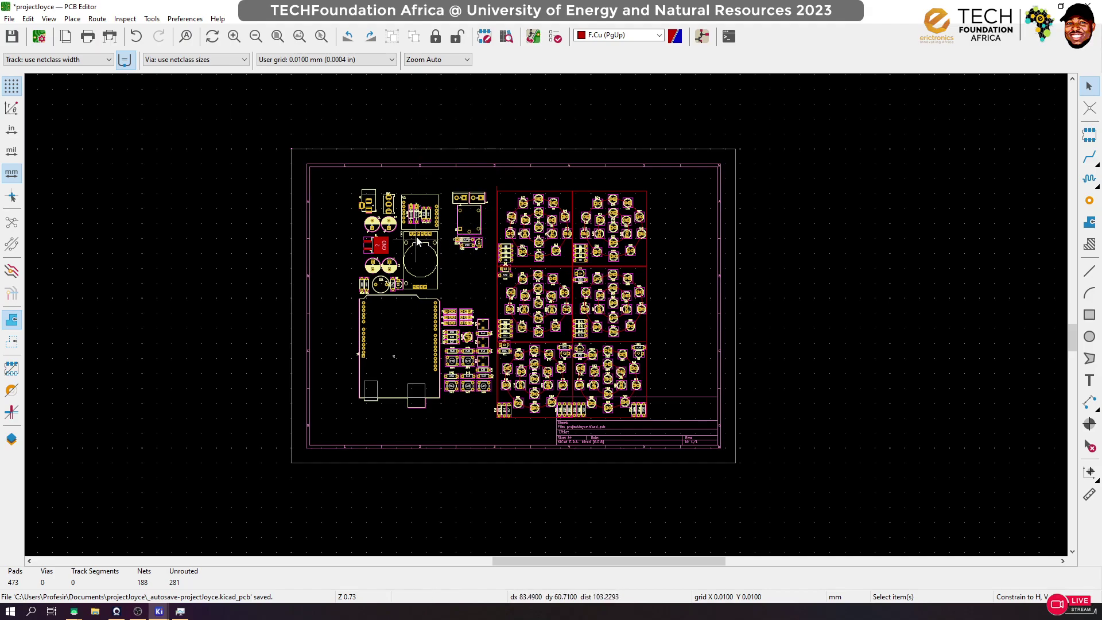
Examine the net assignments on clock module CLK1's two pad rows and its placement around the neighbouring parts
scroll(408, 218, "up", 5)
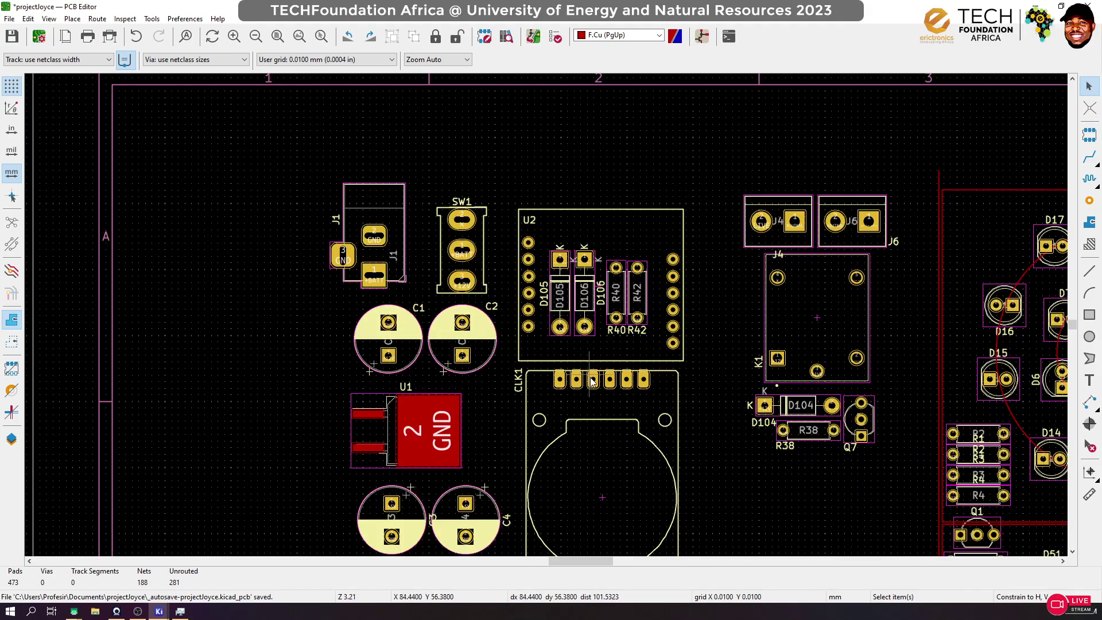
scroll(547, 320, "down", 3)
scroll(553, 436, "up", 5)
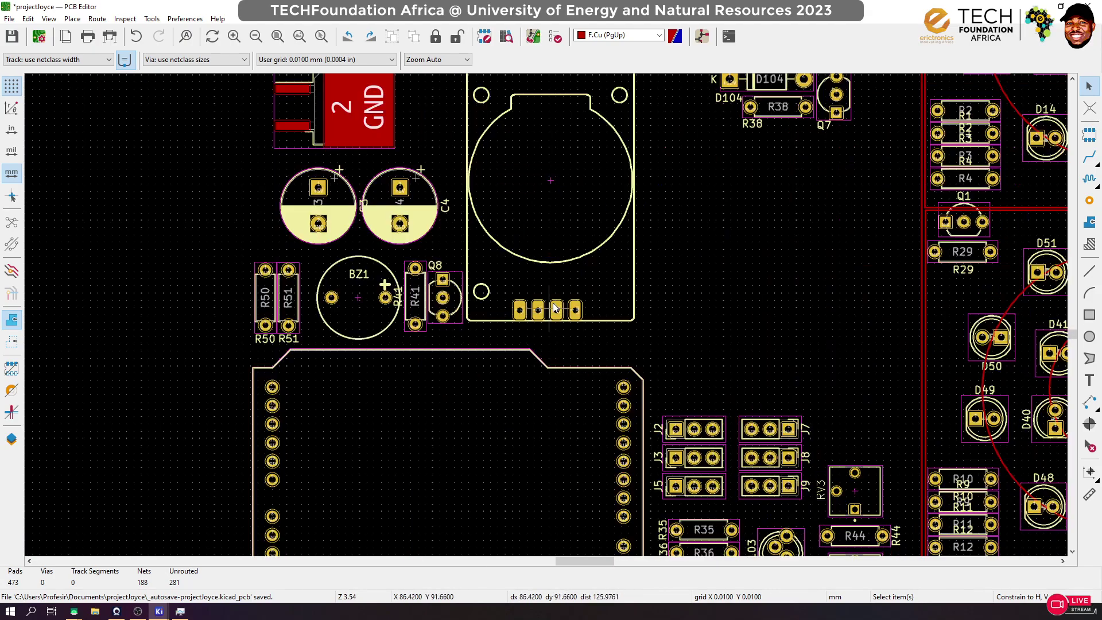
scroll(551, 304, "up", 3)
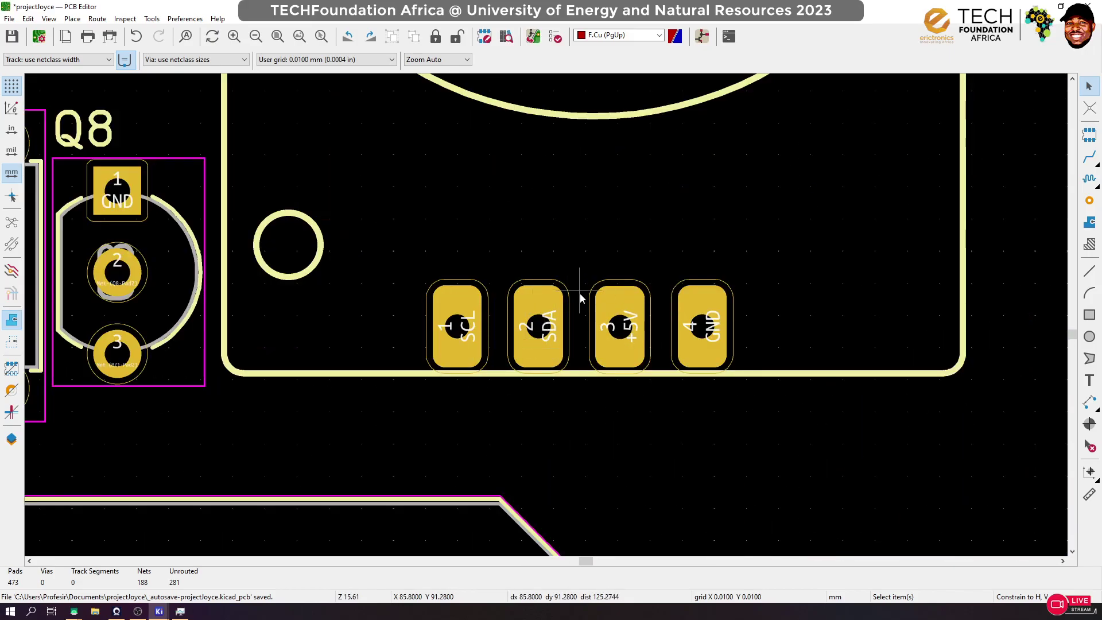
scroll(553, 293, "down", 8)
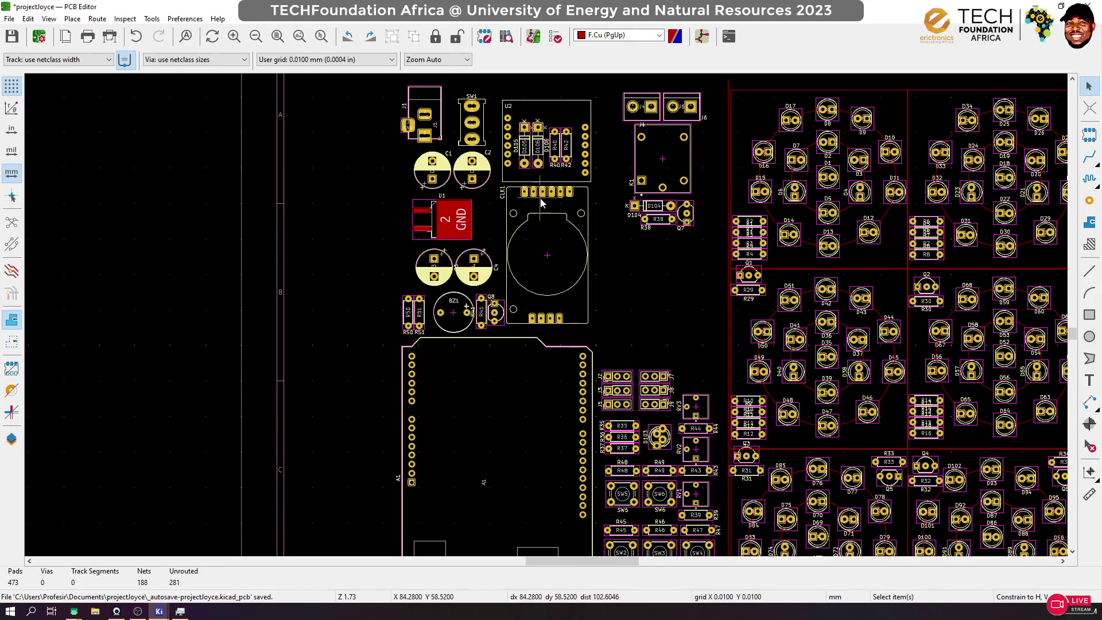
scroll(553, 193, "up", 5)
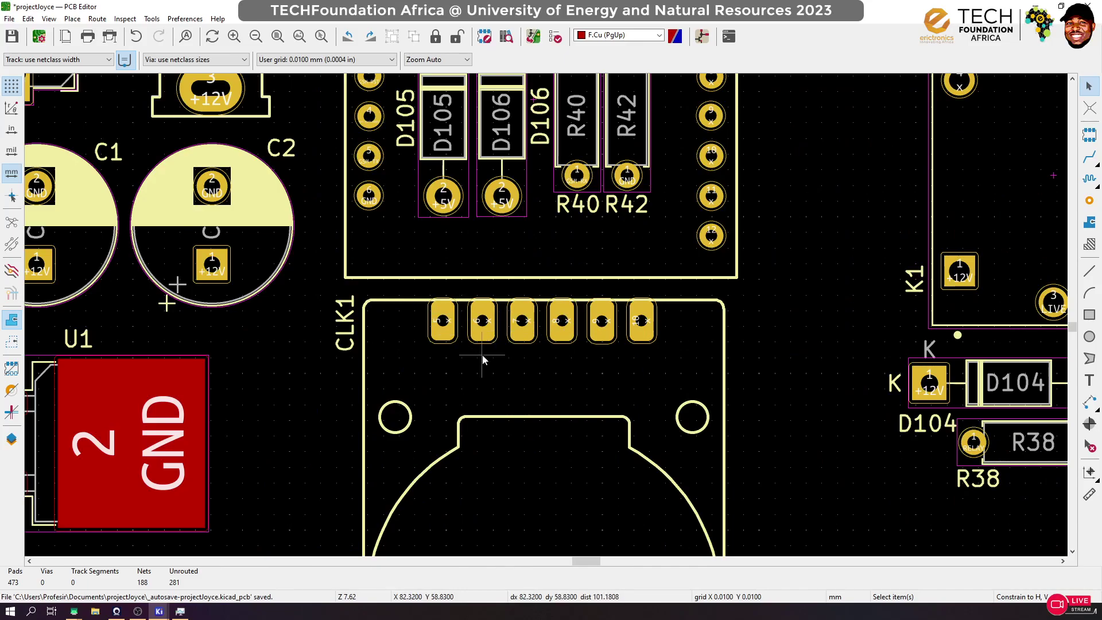
scroll(482, 356, "down", 1)
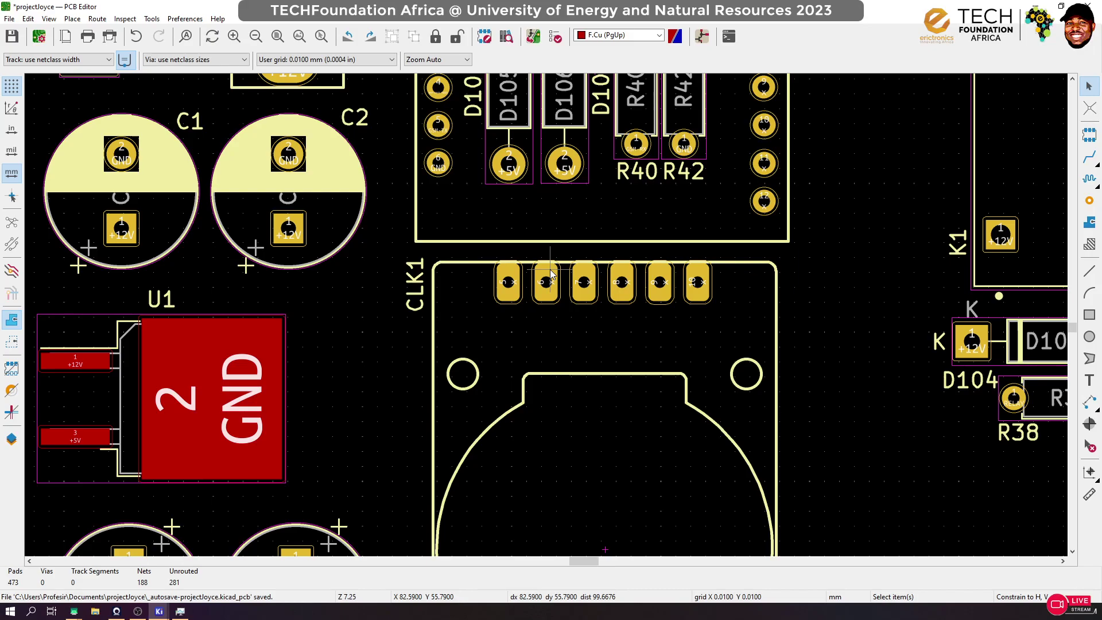
scroll(550, 275, "down", 10)
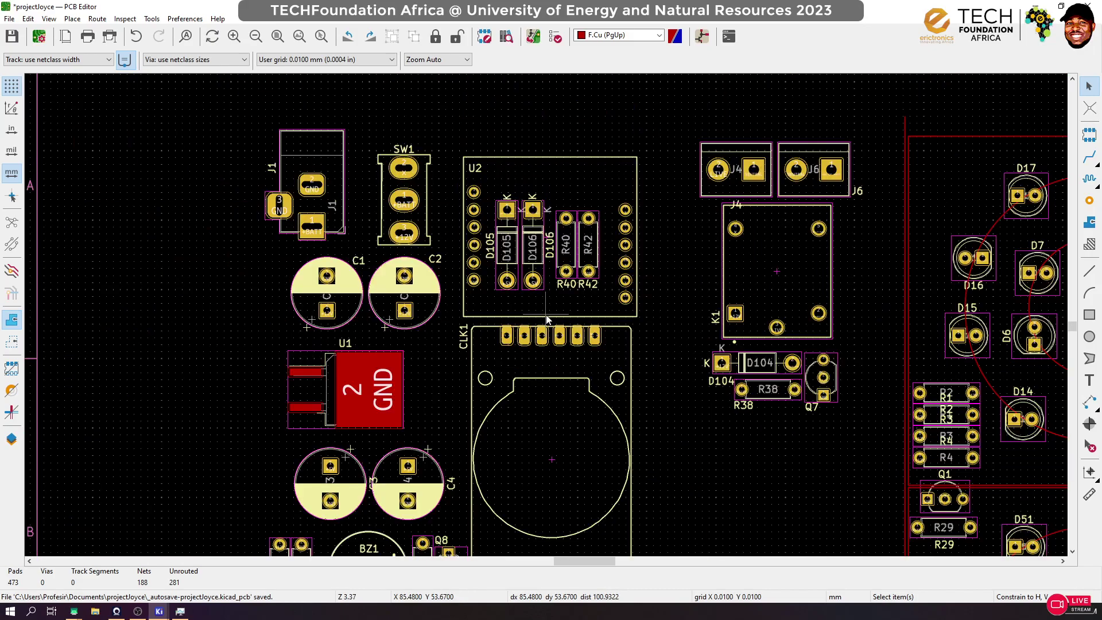
scroll(534, 360, "up", 10)
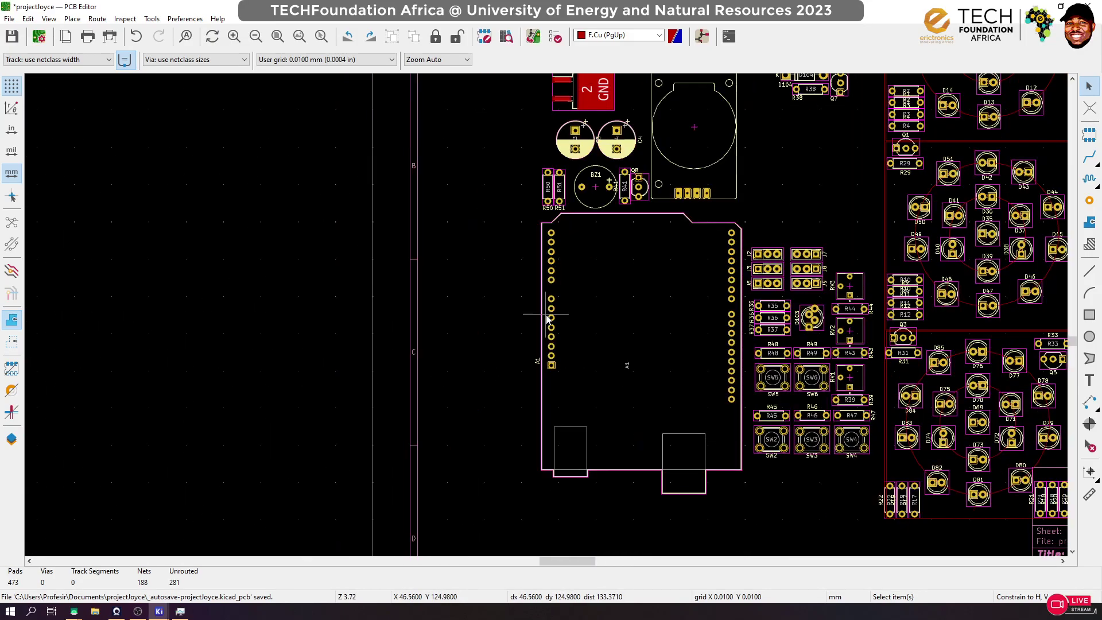
Inspect the power pads of Arduino A1 and the surrounding buzzer, capacitor and U2 circuitry
scroll(568, 248, "up", 5)
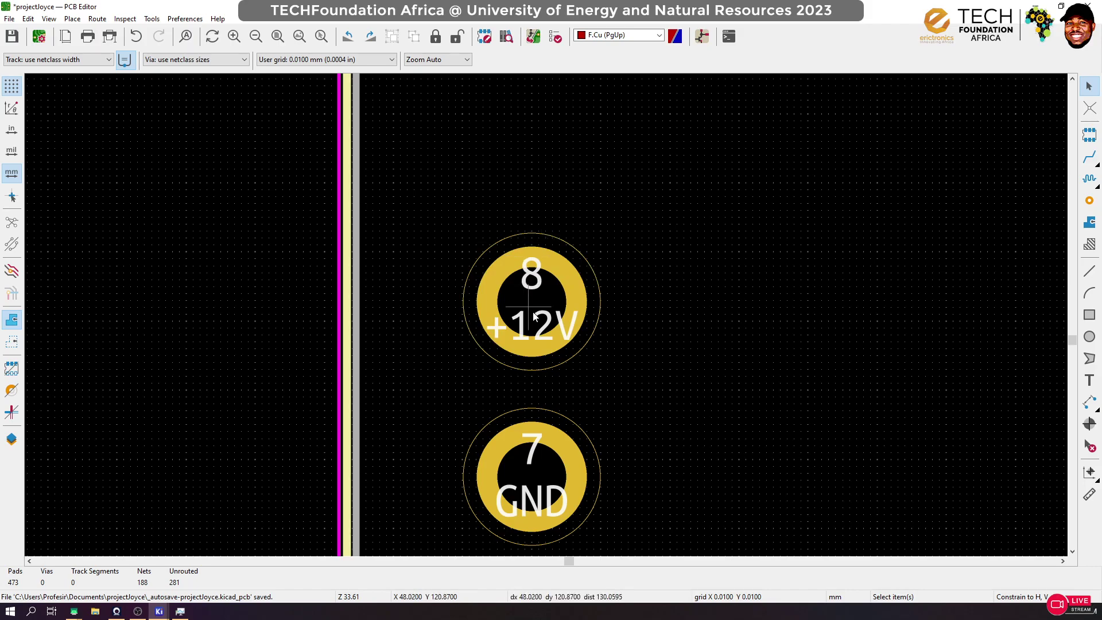
scroll(546, 314, "down", 8)
scroll(546, 315, "down", 1)
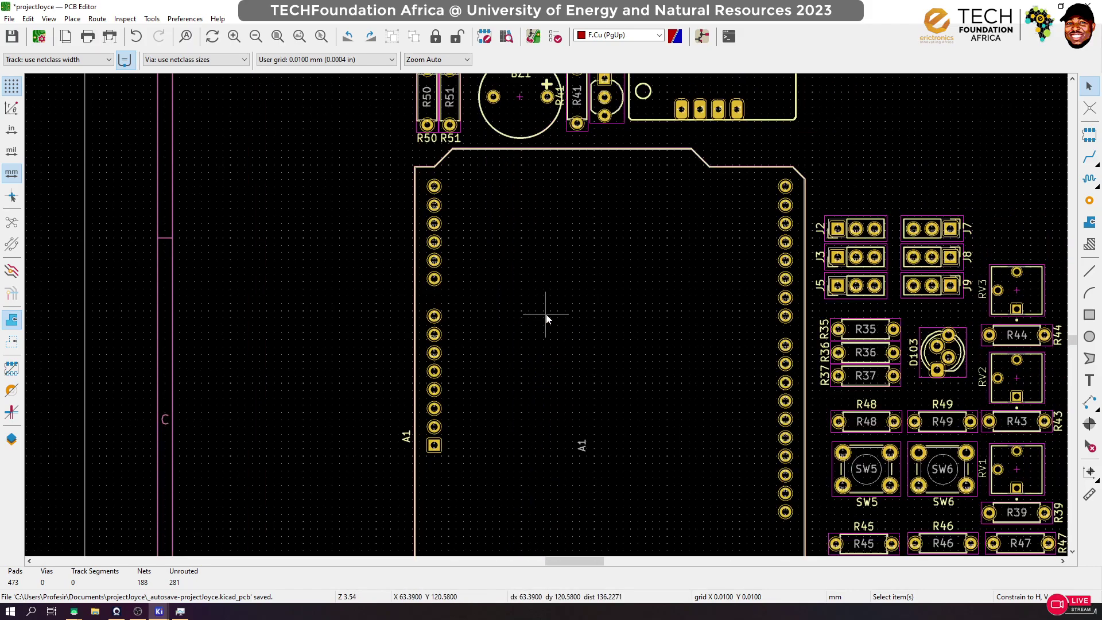
scroll(546, 314, "up", 3)
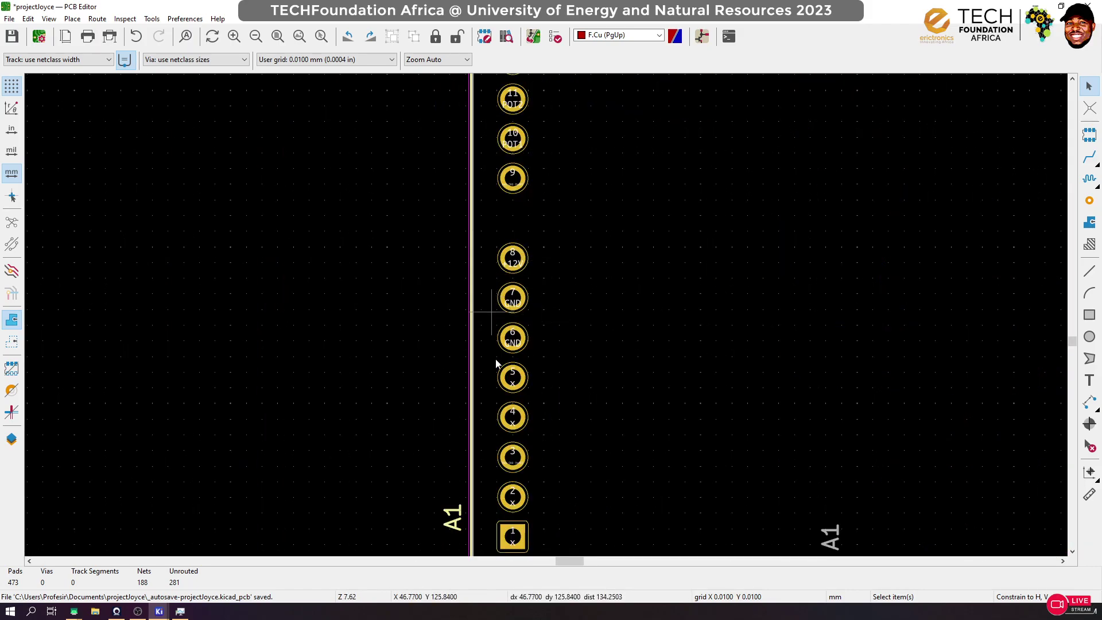
scroll(546, 315, "down", 8)
scroll(546, 315, "up", 5)
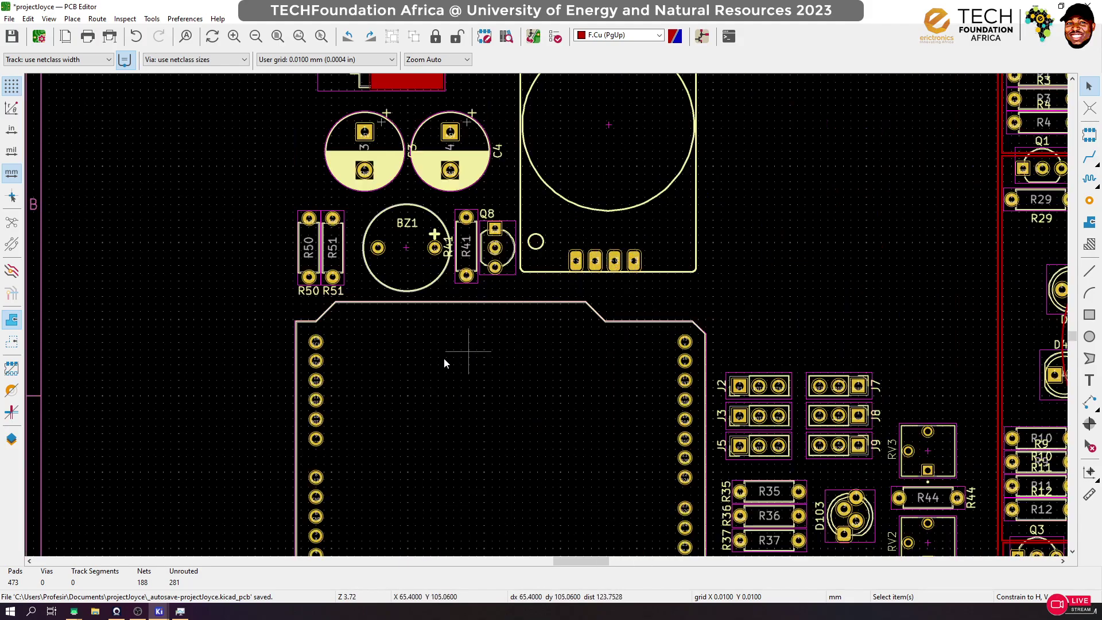
scroll(284, 463, "down", 8)
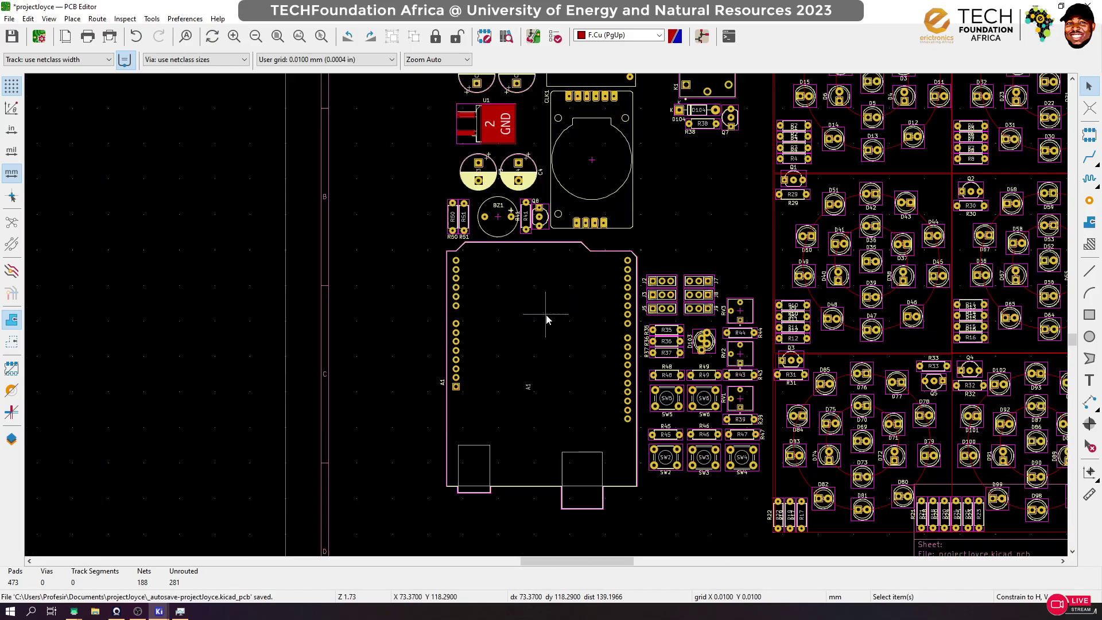
scroll(497, 278, "up", 5)
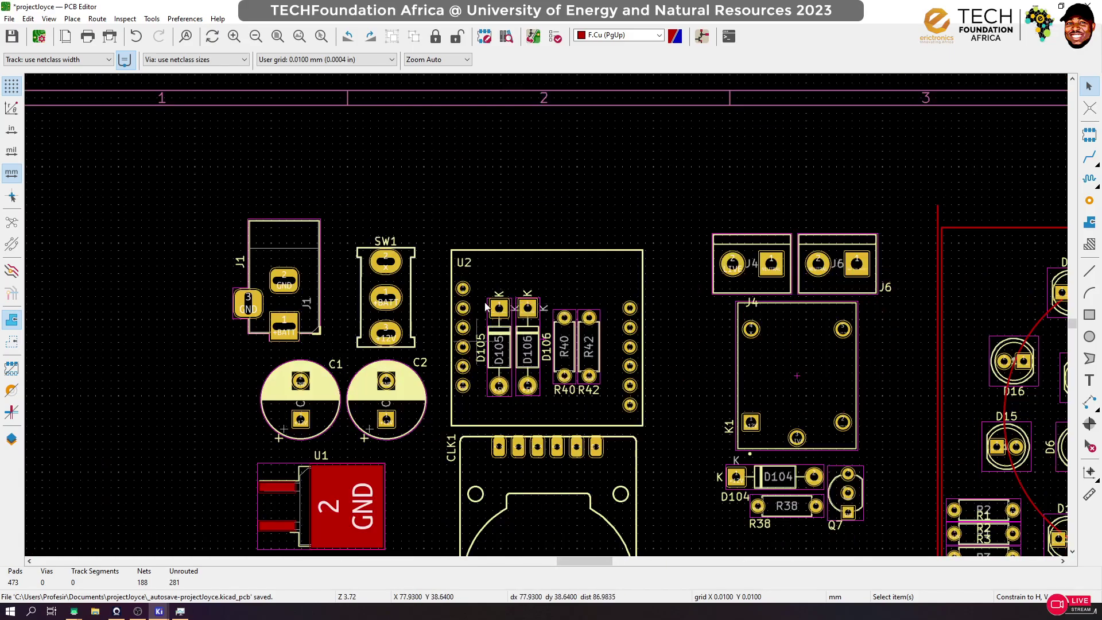
Save the board with the whole layout in view
scroll(667, 398, "down", 3)
scroll(603, 357, "down", 5)
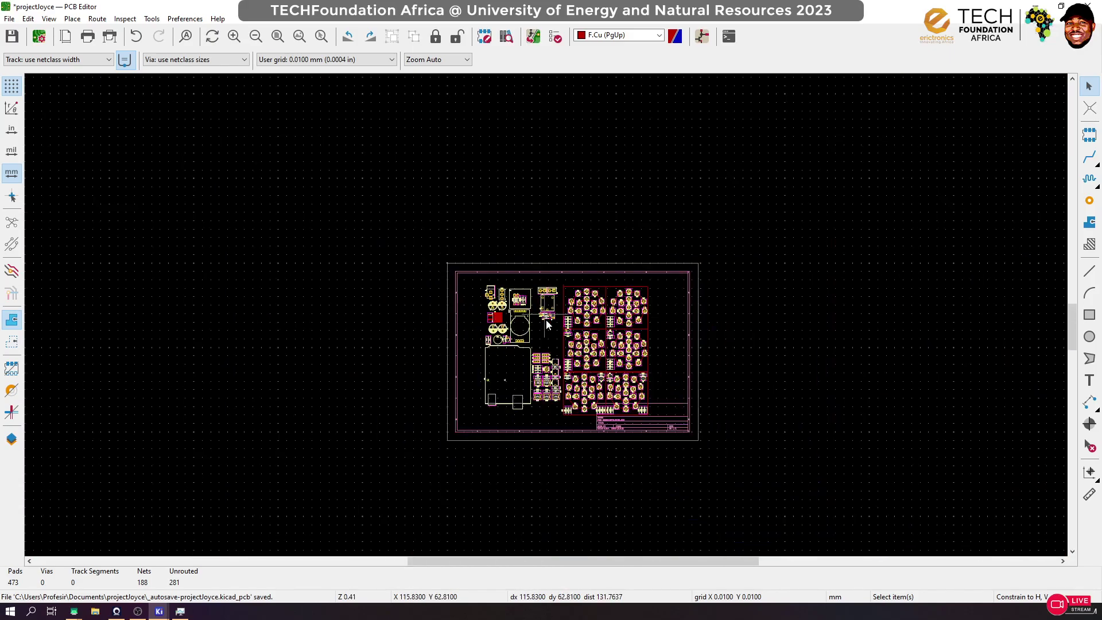
scroll(632, 251, "up", 3)
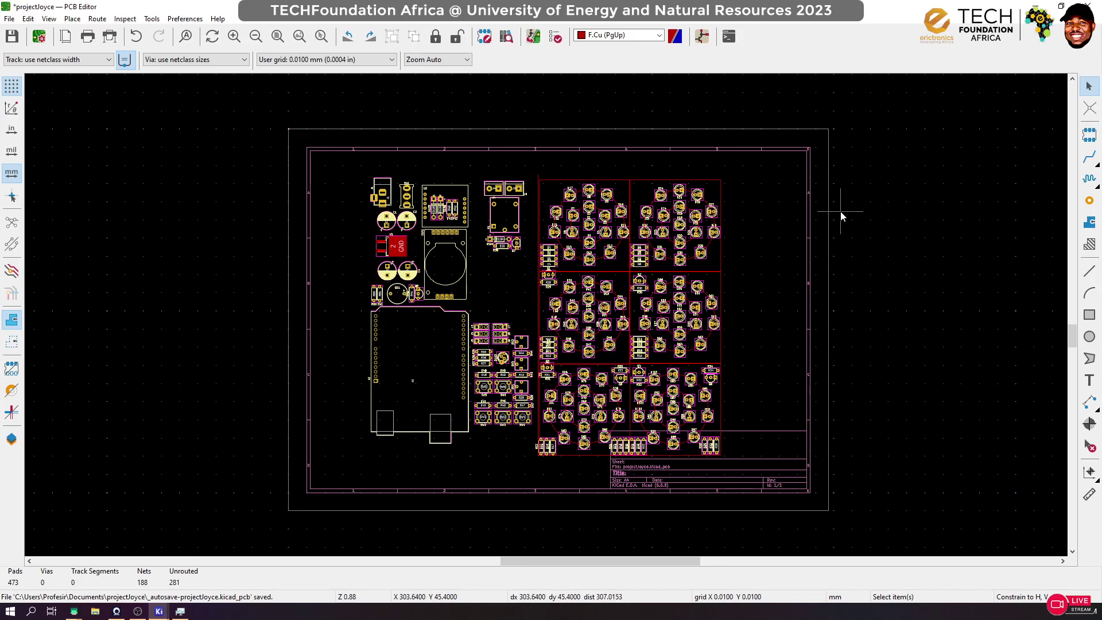
key("ctrl+s")
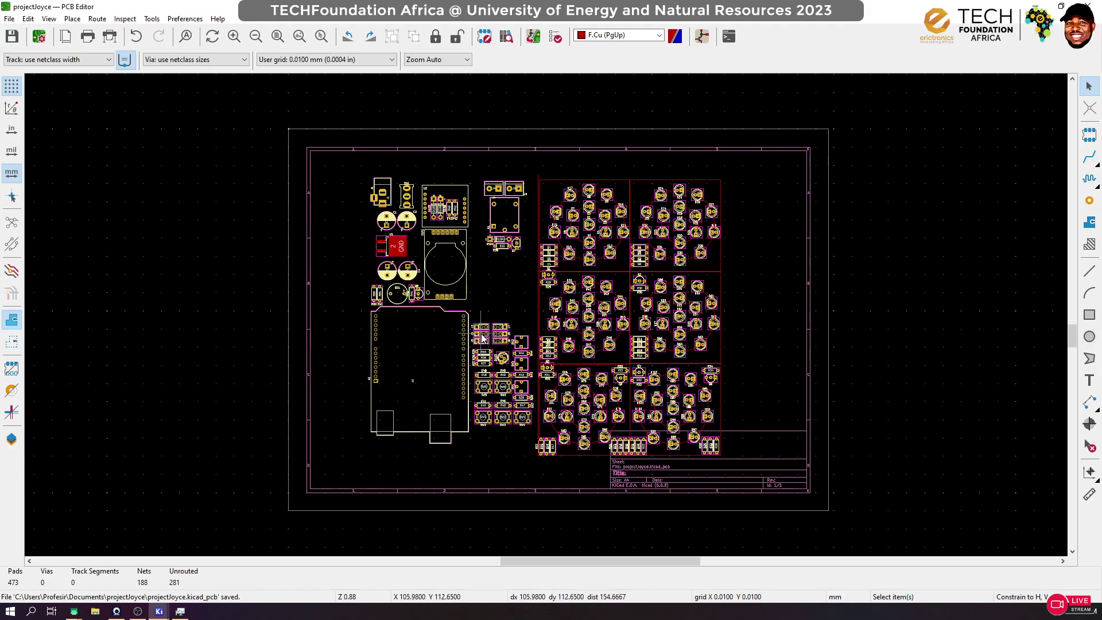
Start adding a footprint to the board and search the library for CONN, replacing that search with HEADER PIN
left_click(1090, 135)
left_click(646, 208)
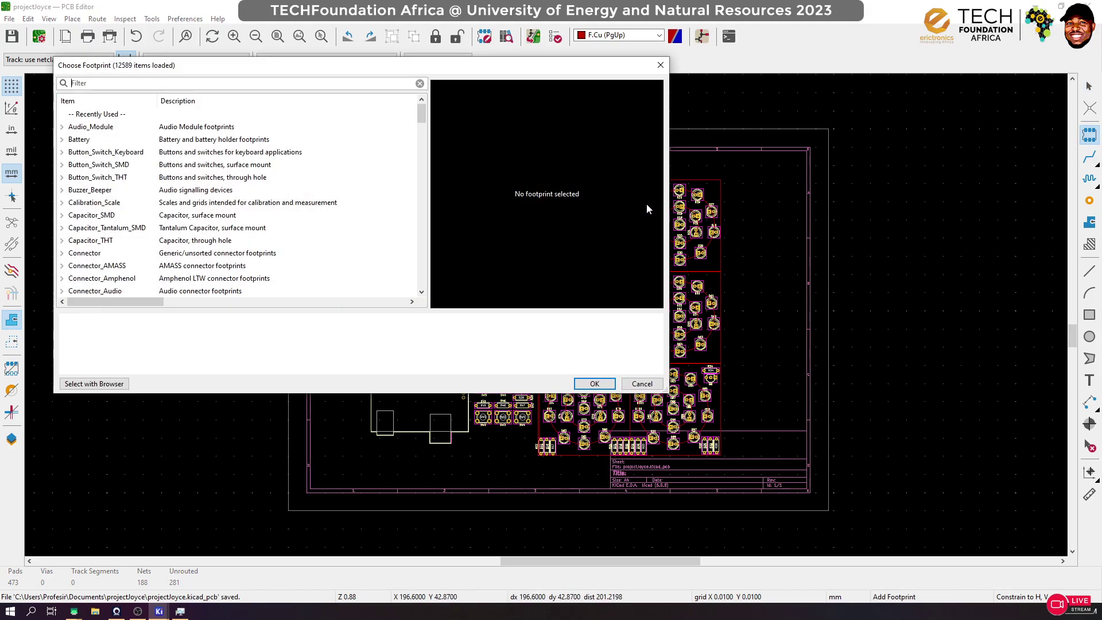
left_click(147, 82)
type("CONN")
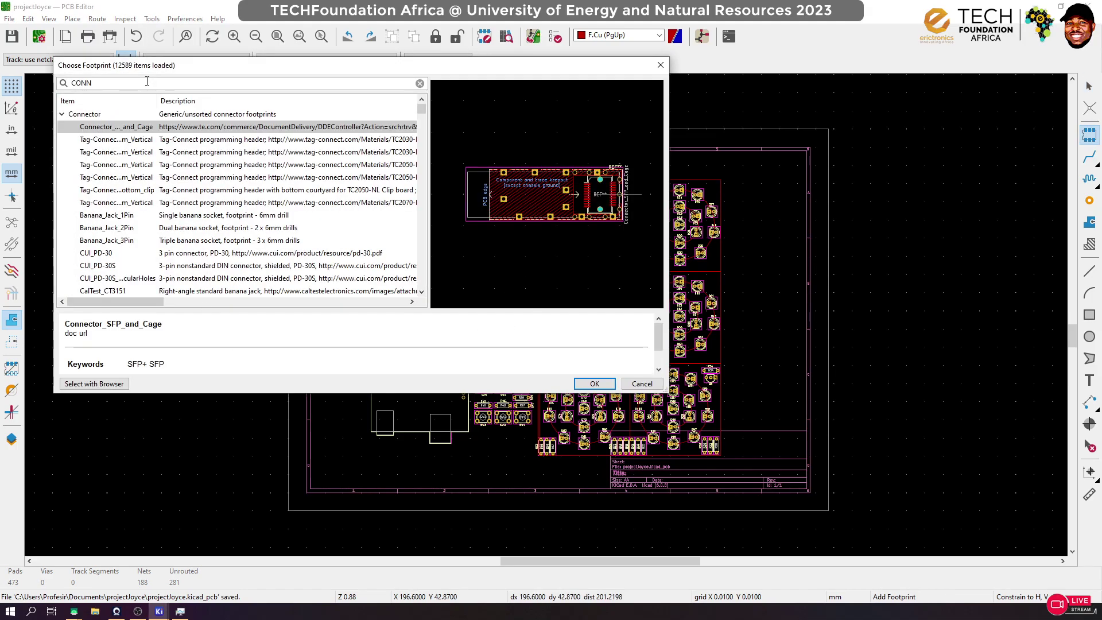
scroll(74, 205, "down", 15)
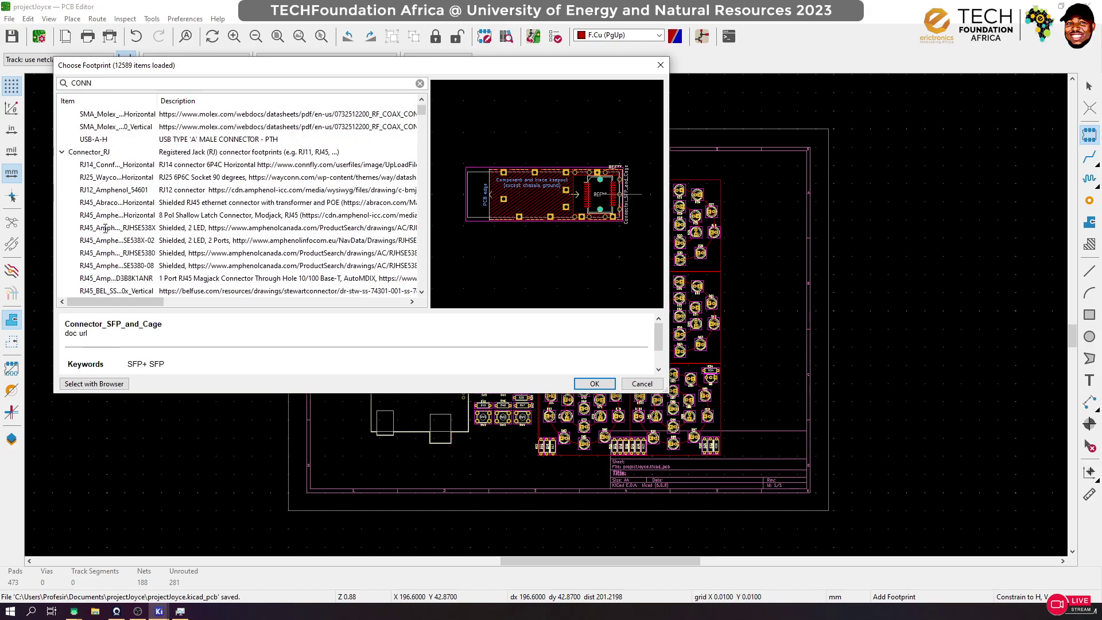
key("ctrl+a")
type("HEADER PIN")
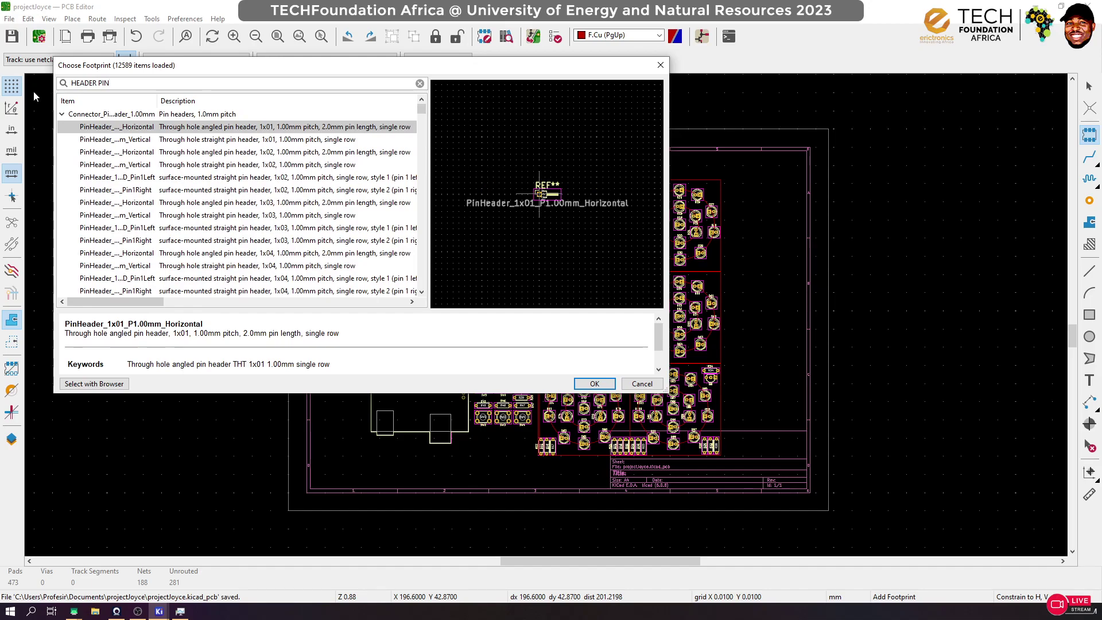
Widen the footprint name column and select PinHeader_1x09_P2.54mm_Vertical from the header results
left_click_drag(157, 104, 336, 104)
scroll(135, 253, "down", 20)
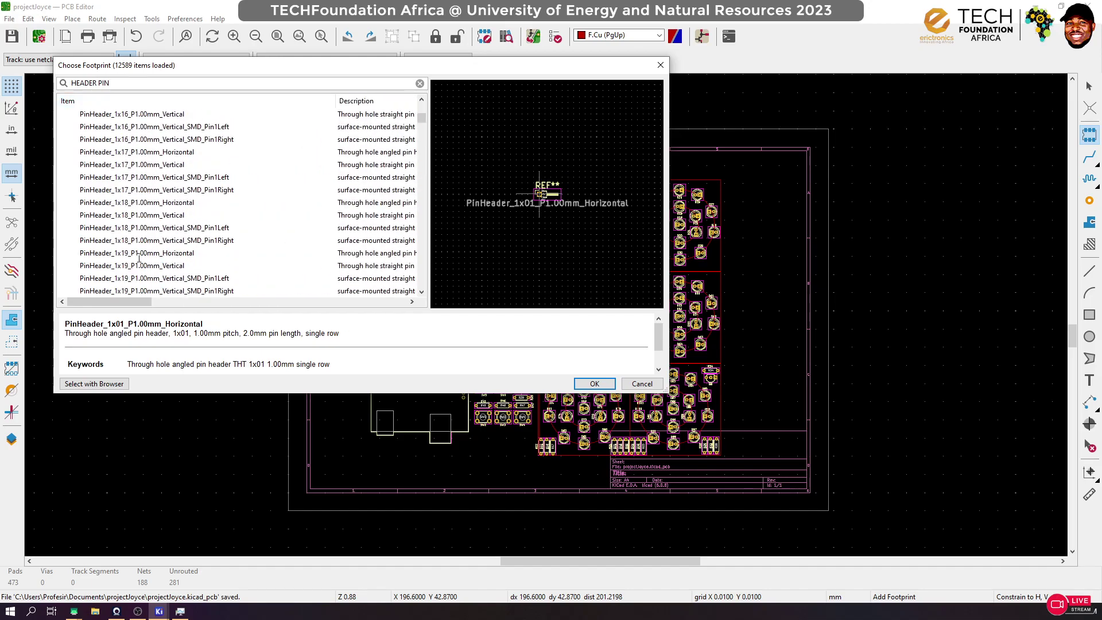
scroll(135, 253, "down", 20)
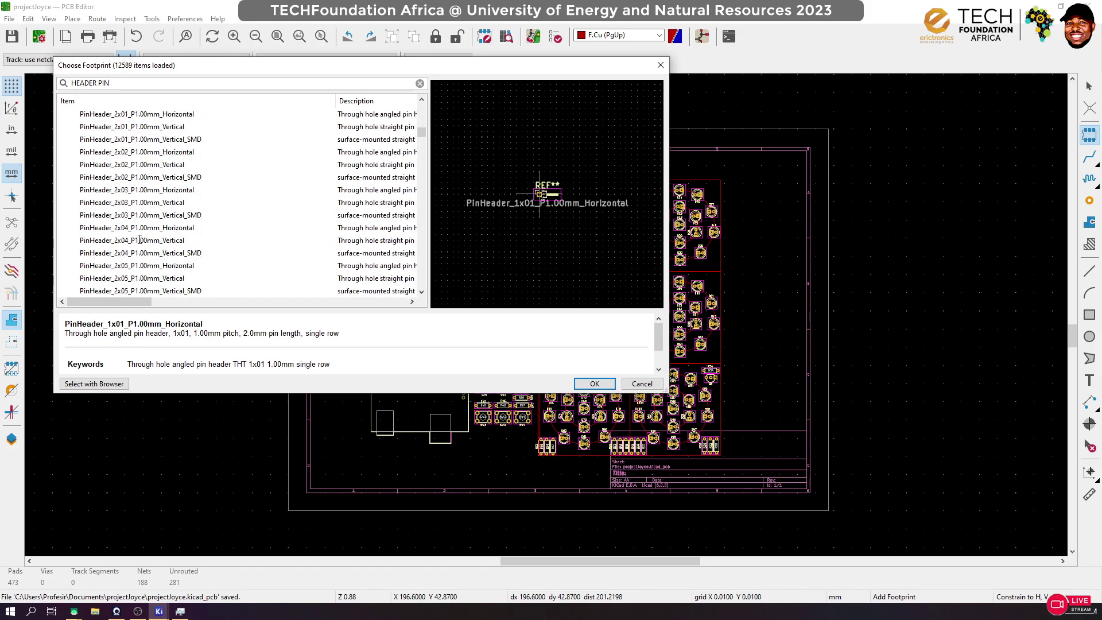
scroll(140, 240, "down", 20)
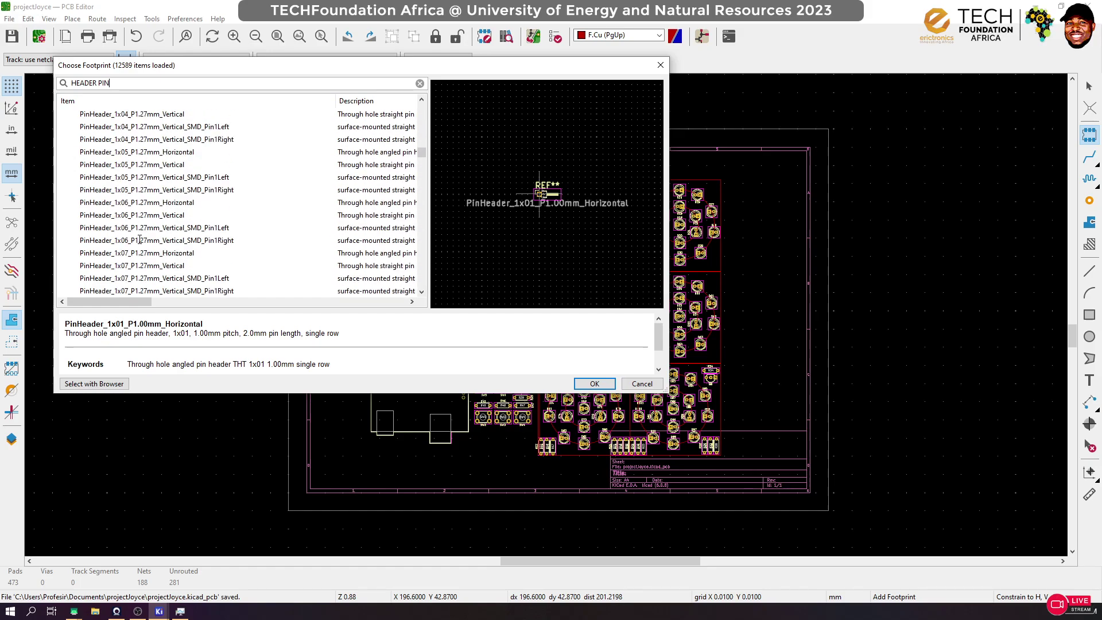
scroll(142, 240, "down", 20)
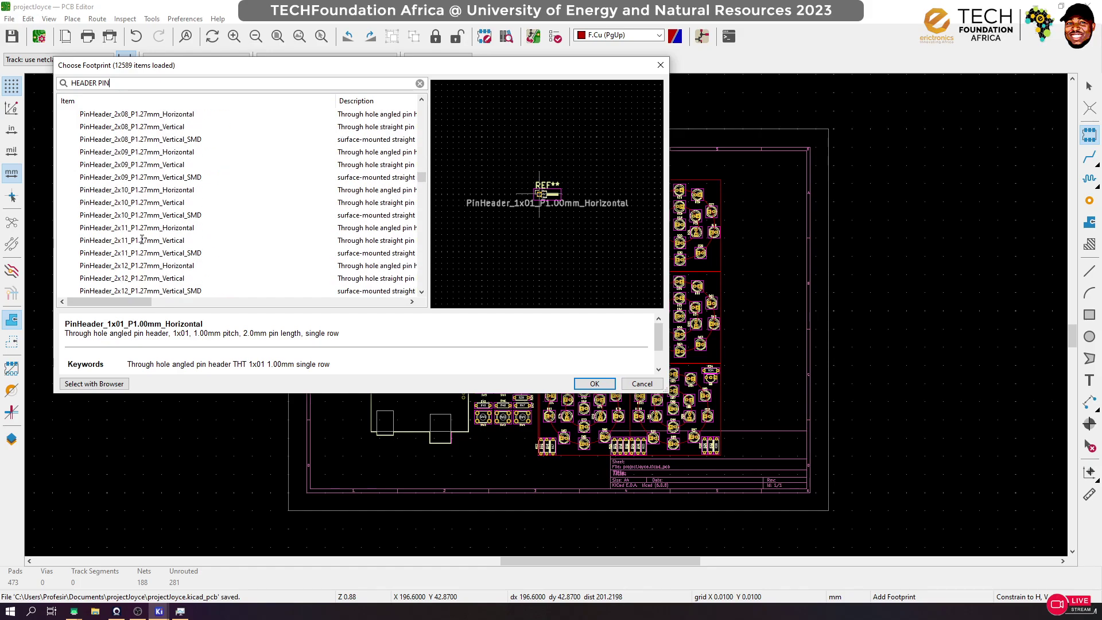
scroll(141, 240, "down", 20)
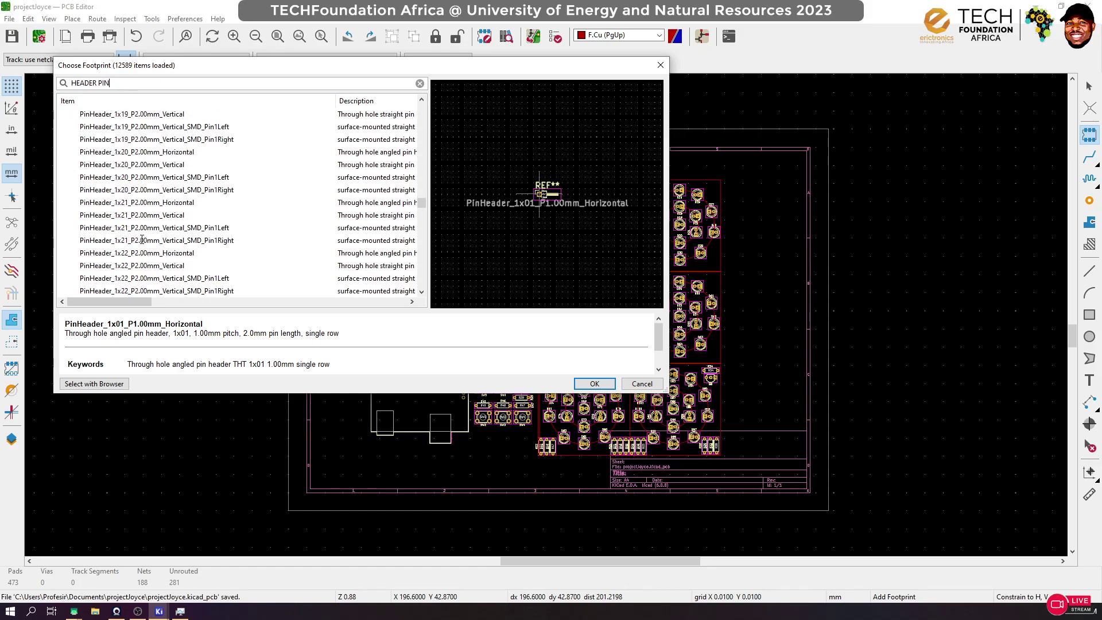
scroll(142, 240, "down", 20)
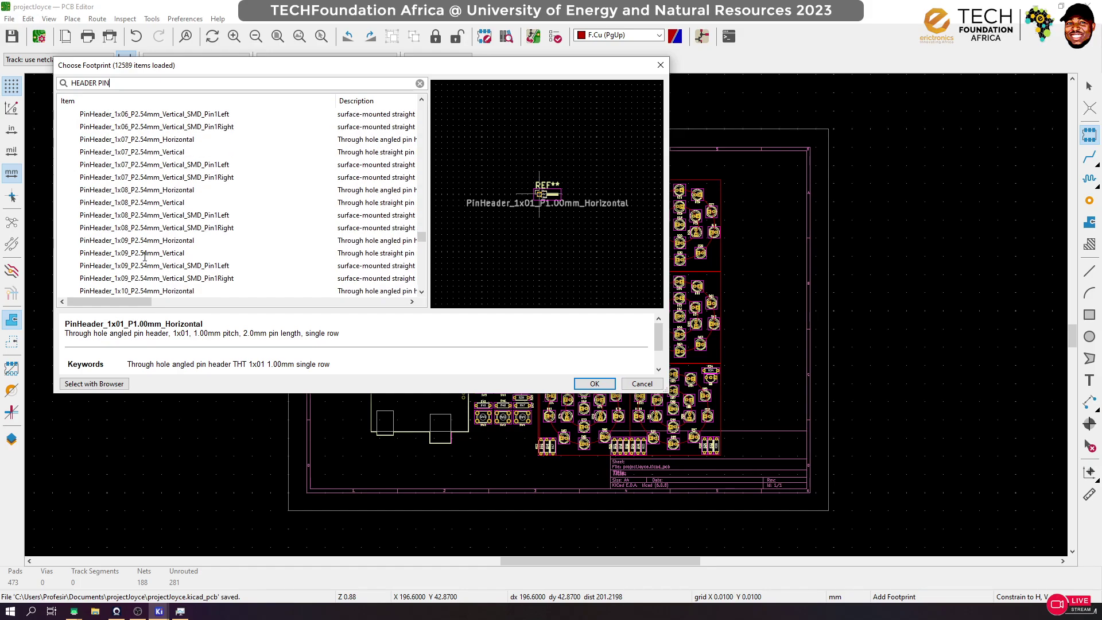
left_click(145, 256)
Browse the 2.54 mm header results from the single-row 1x09 sizes through the double-row sizes, previewing PinHeader_1x32_P2.54mm_Vertical_SMD_Pin1Left
scroll(201, 254, "down", 1)
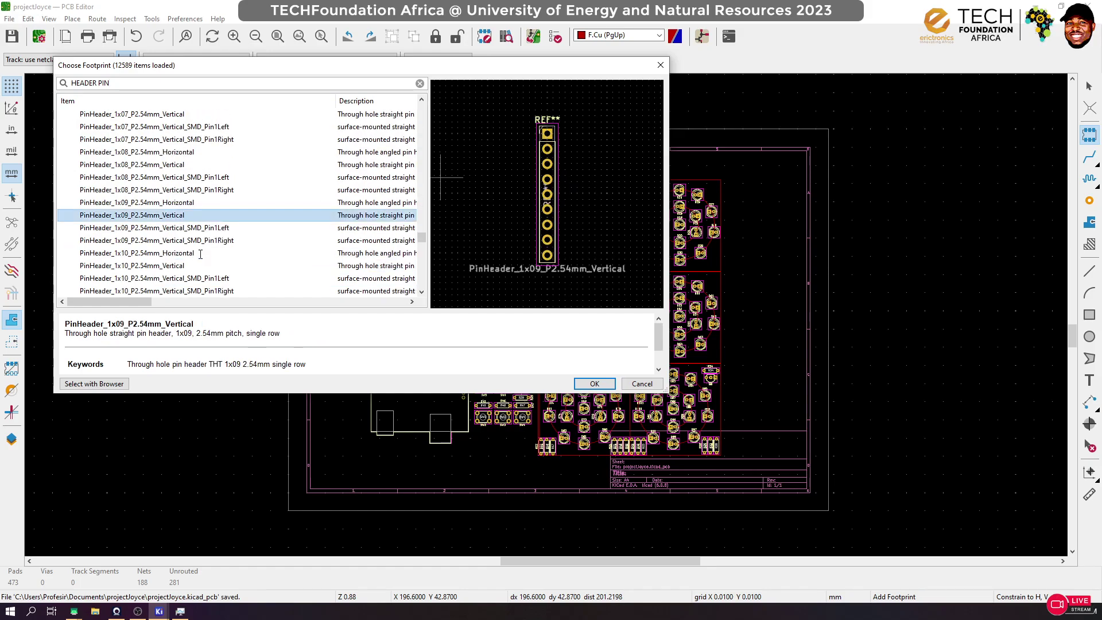
scroll(174, 253, "down", 5)
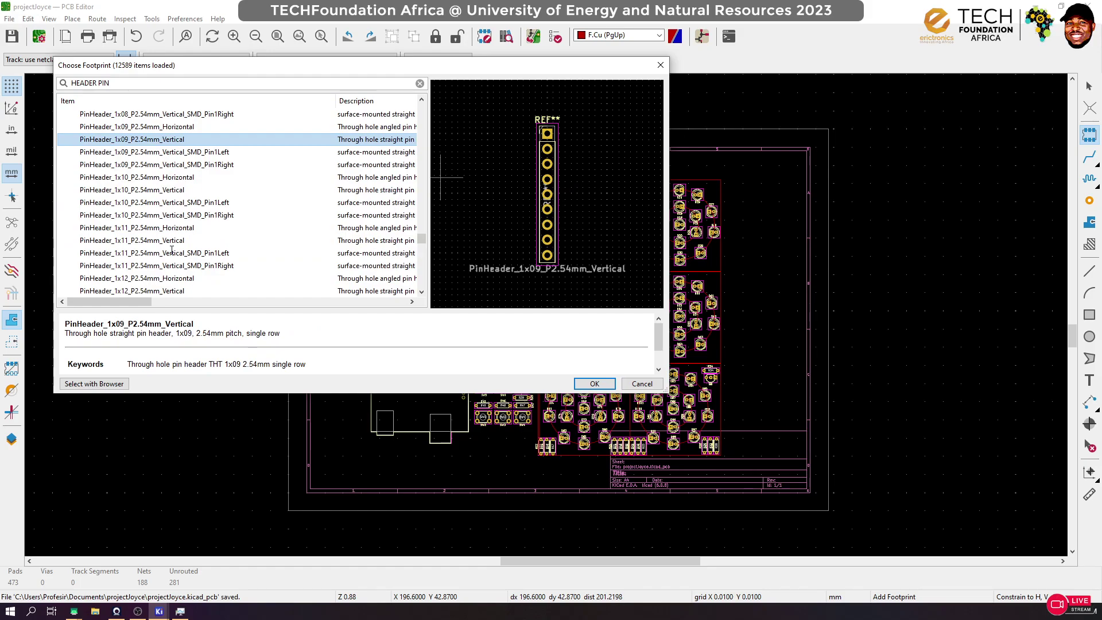
scroll(171, 254, "down", 4)
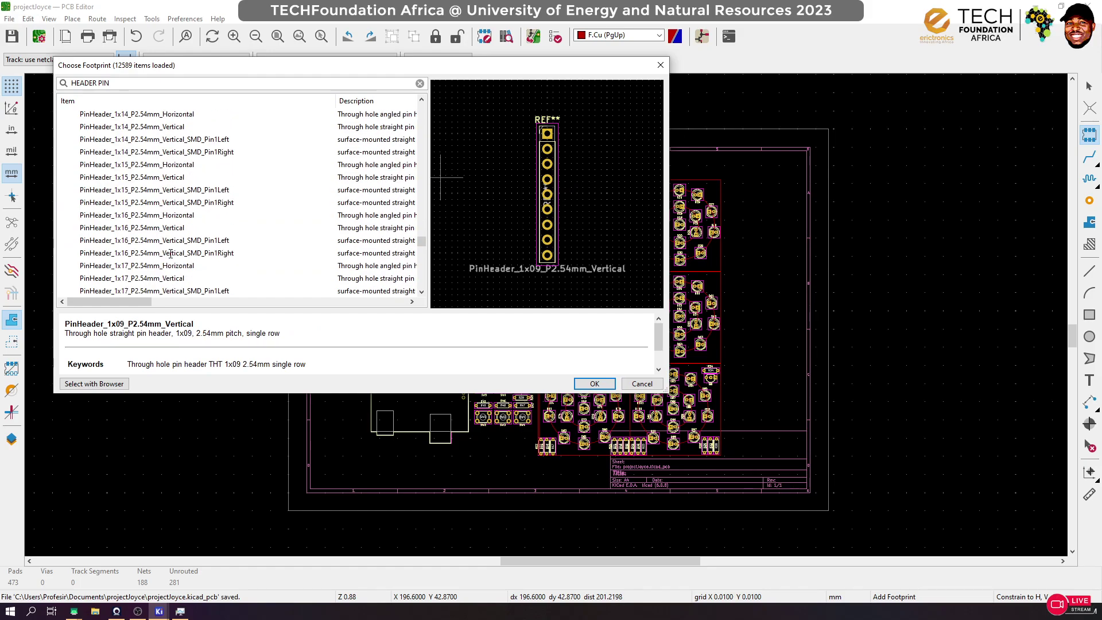
scroll(170, 254, "down", 6)
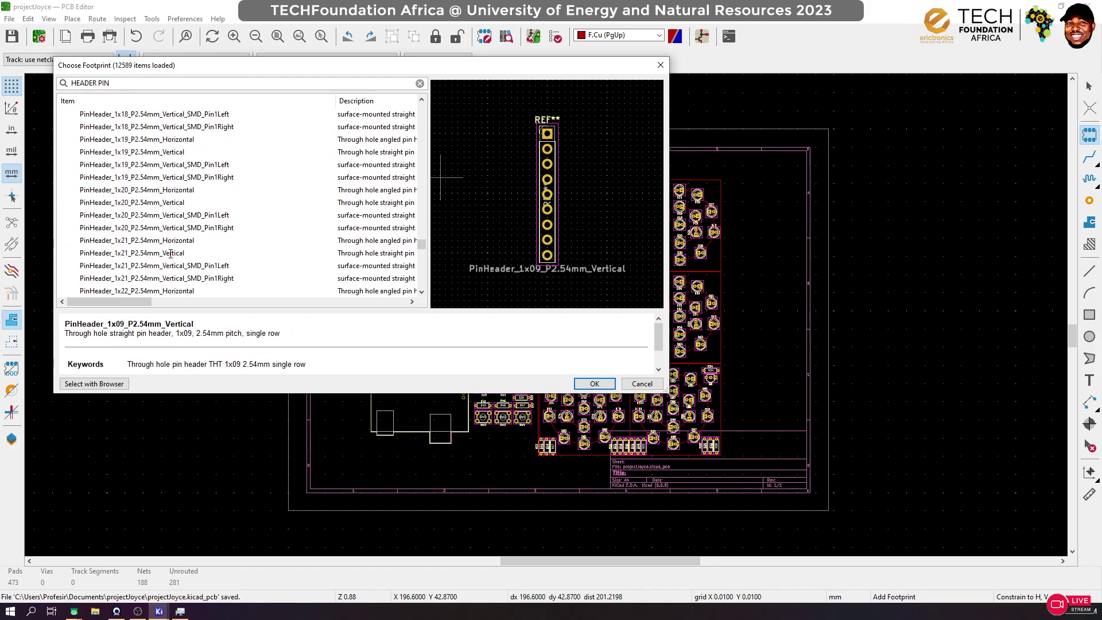
scroll(170, 253, "down", 13)
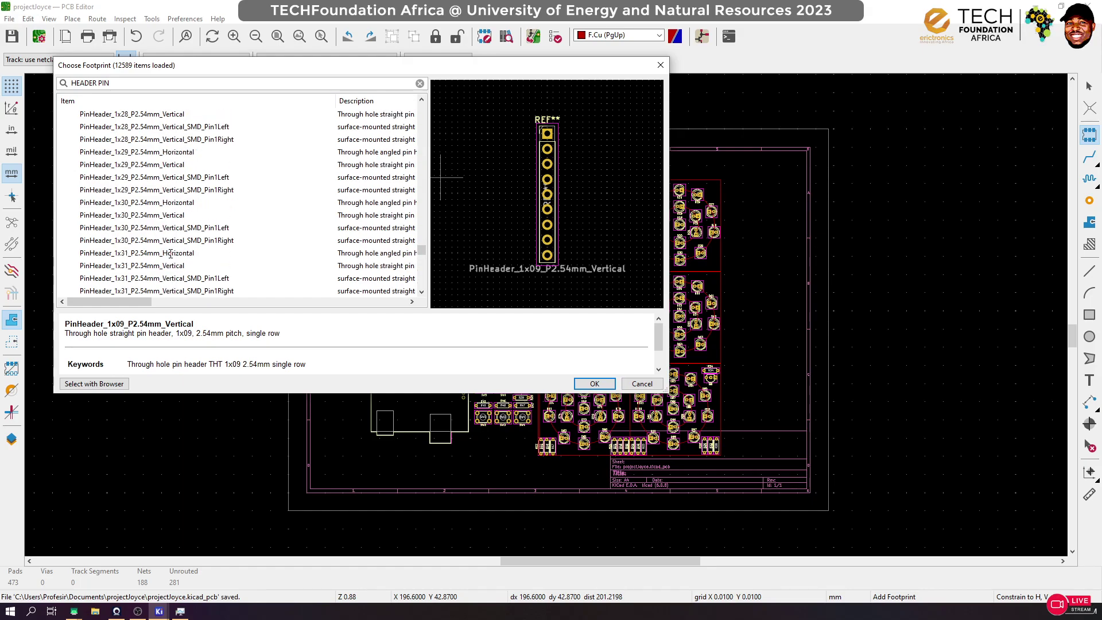
scroll(171, 253, "down", 2)
left_click(171, 253)
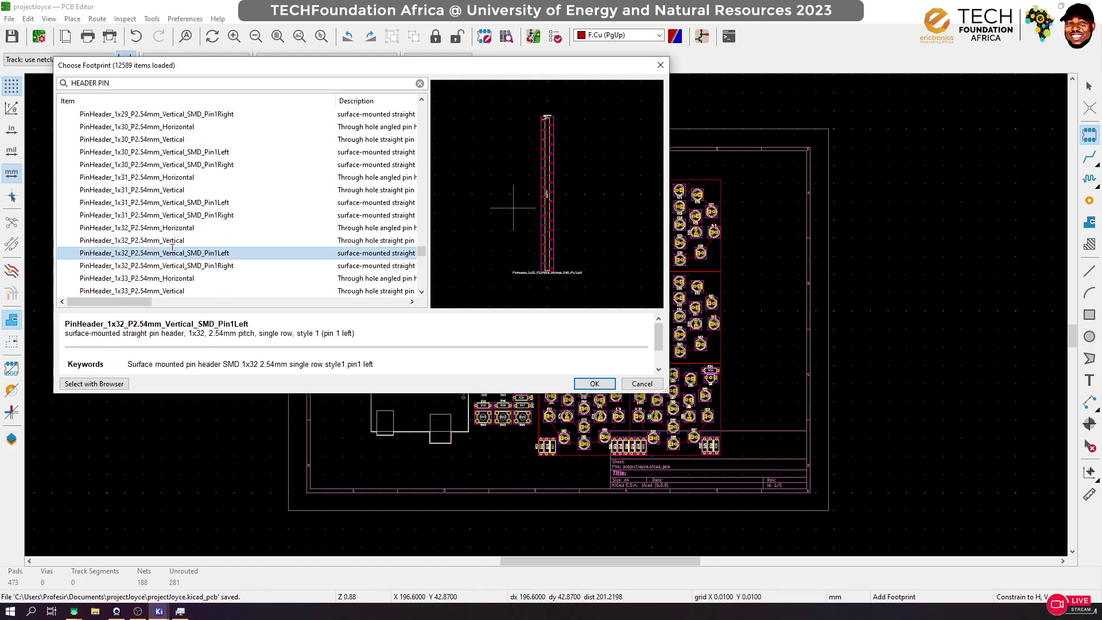
scroll(172, 245, "down", 17)
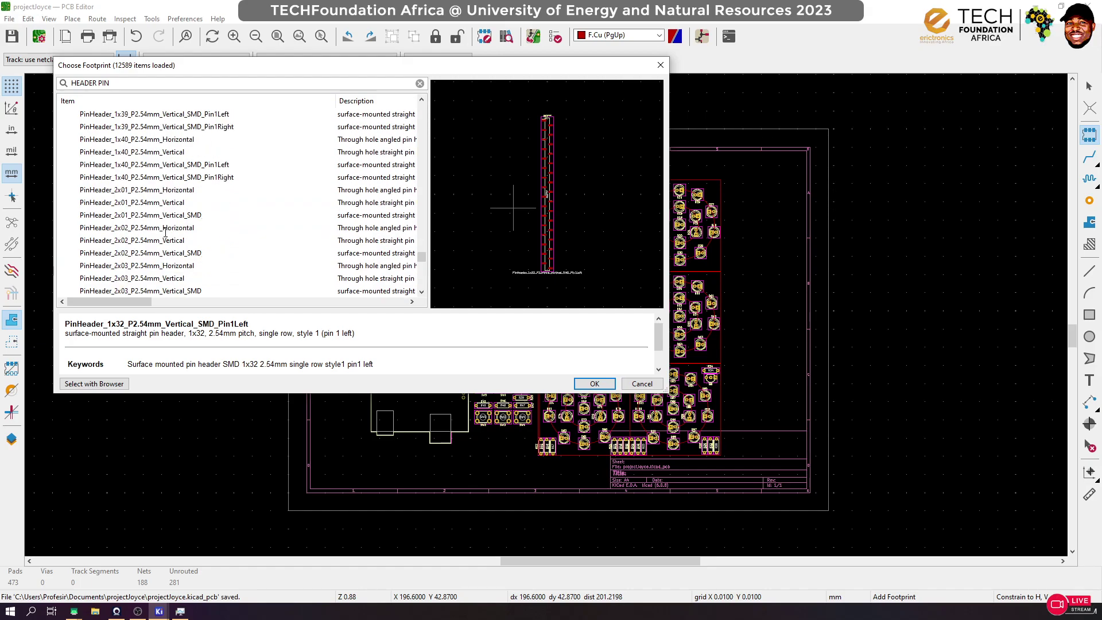
scroll(166, 232, "down", 16)
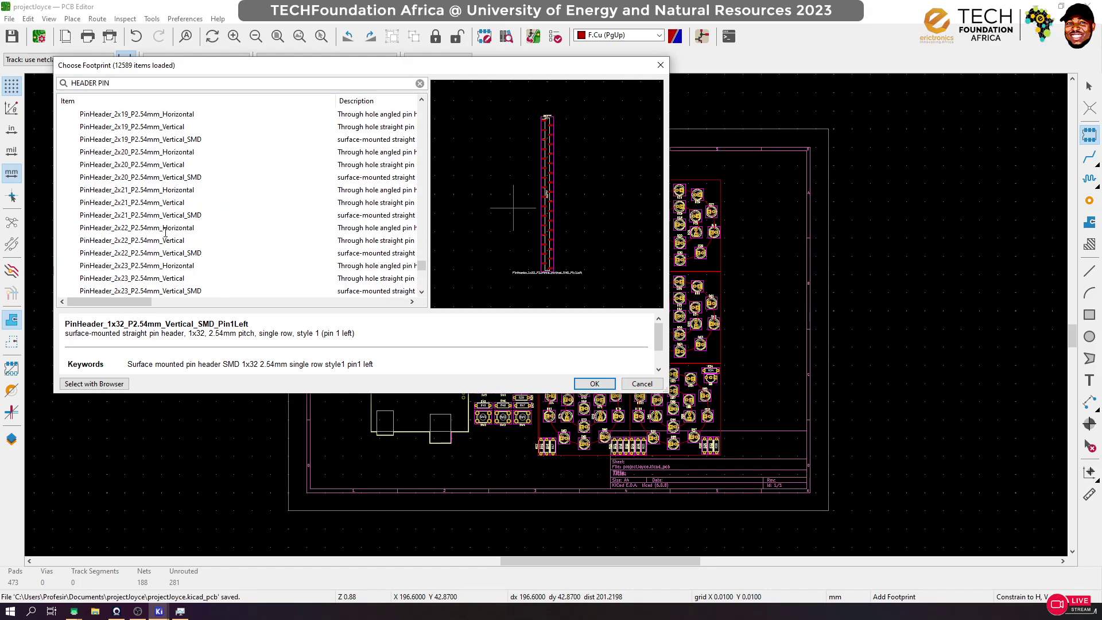
scroll(166, 233, "down", 16)
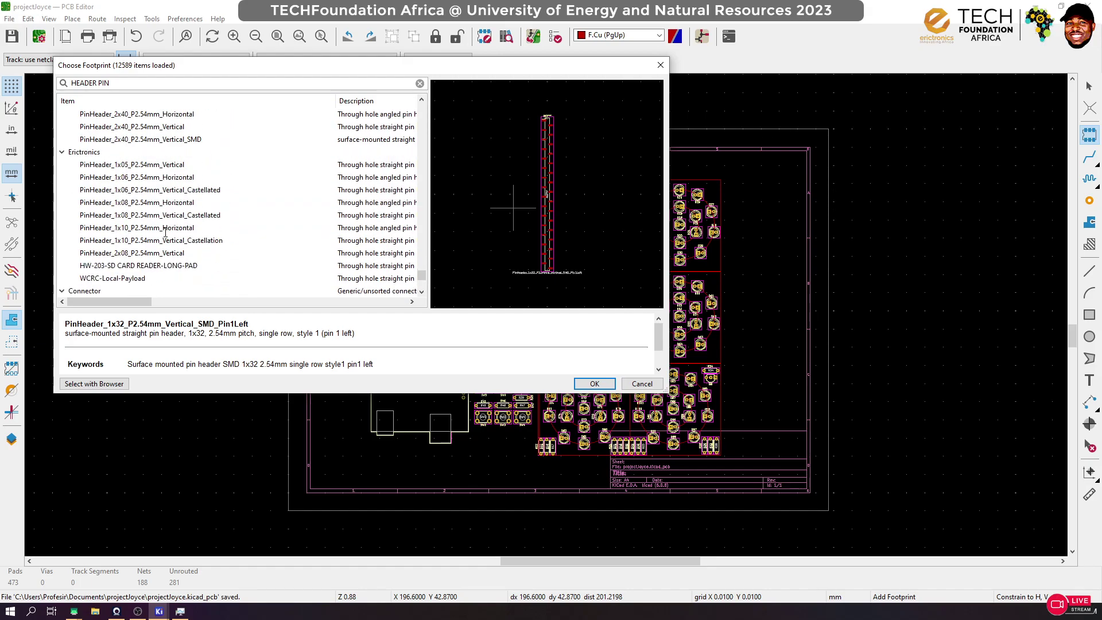
Preview the Erictronics library footprints, from HW-203-SD CARD READER-LONG-PAD to PinHeader_1x05_P2.54mm_Vertical and back to PinHeader_1x08_P2.54mm_Horizontal
left_click(160, 266)
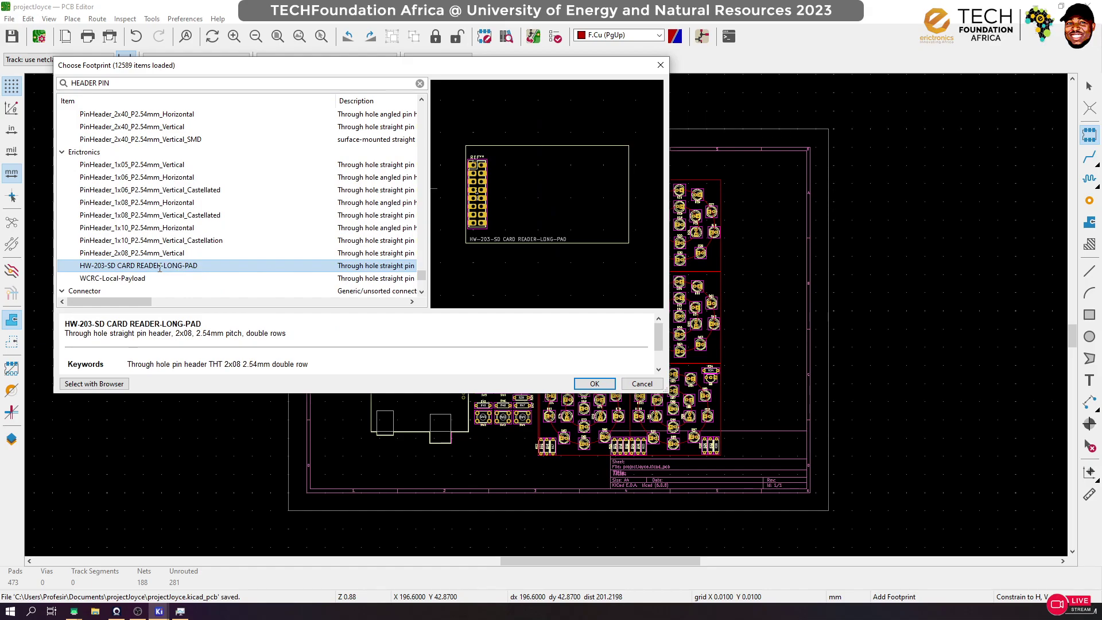
left_click(163, 254)
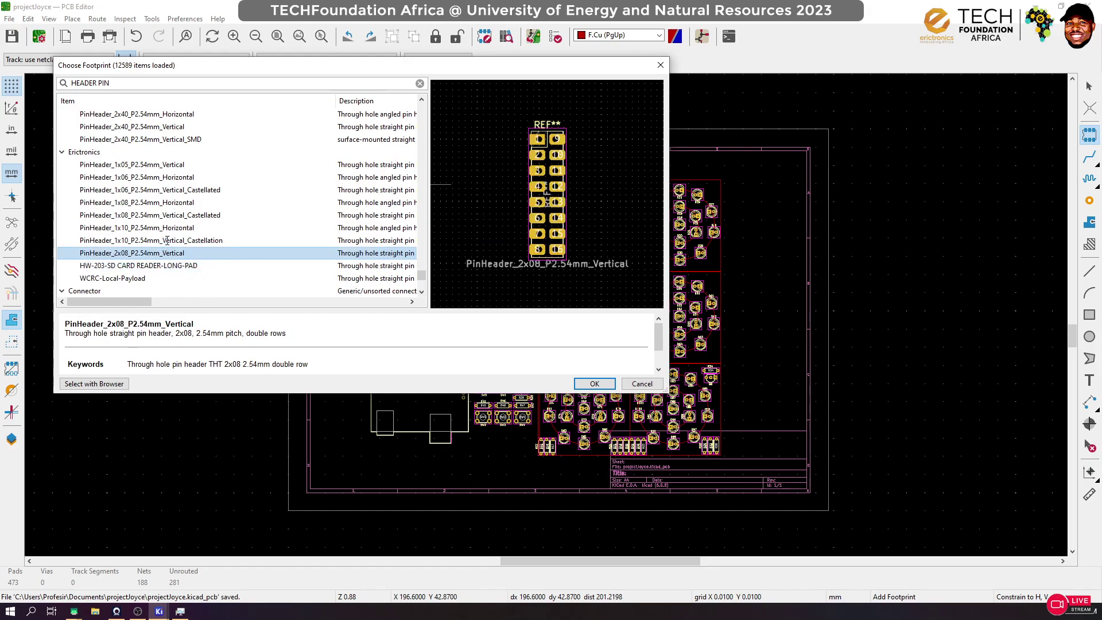
left_click(167, 241)
left_click(167, 228)
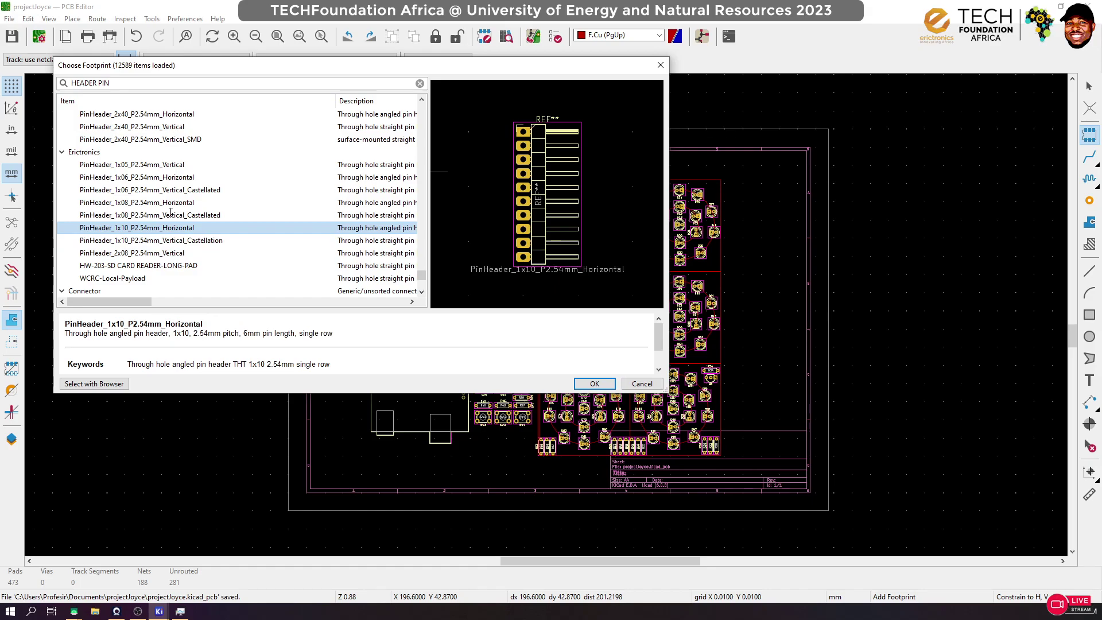
left_click(171, 216)
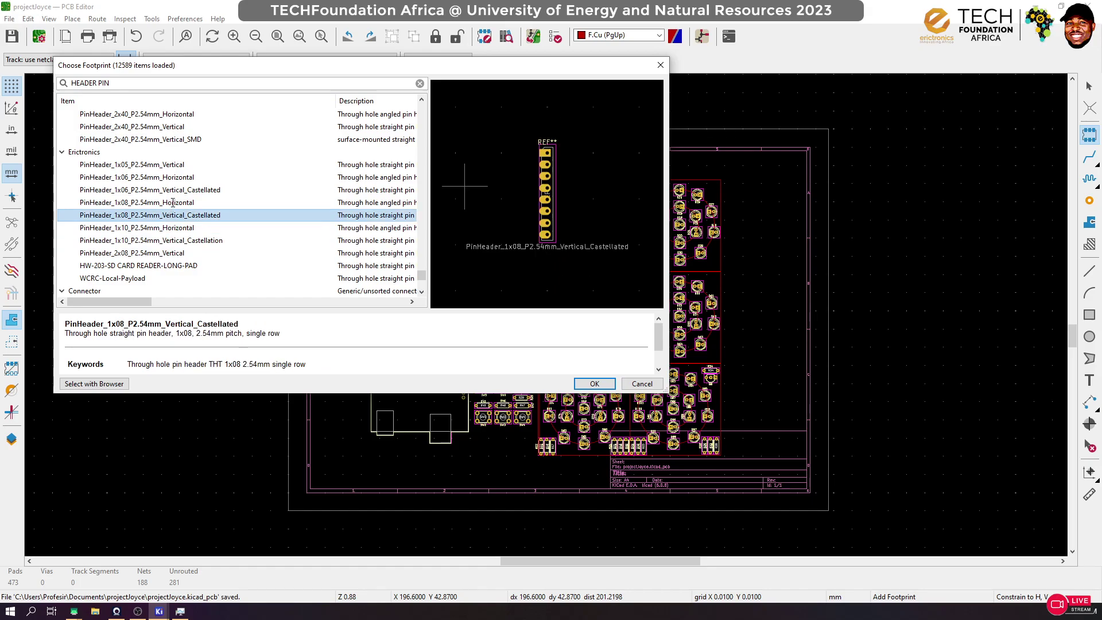
left_click(173, 202)
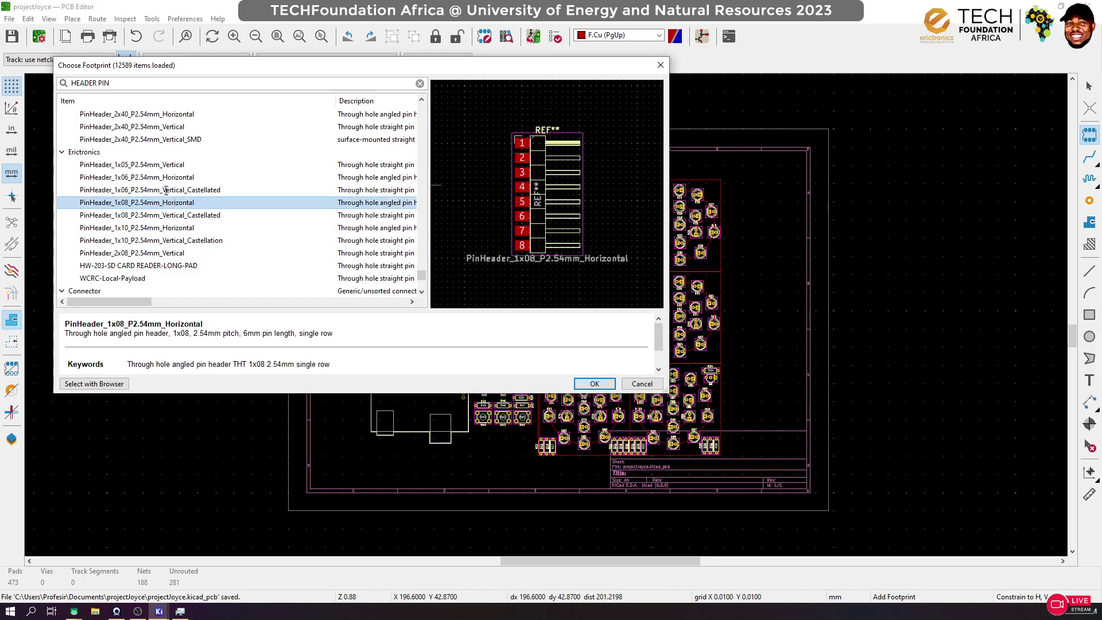
left_click(169, 189)
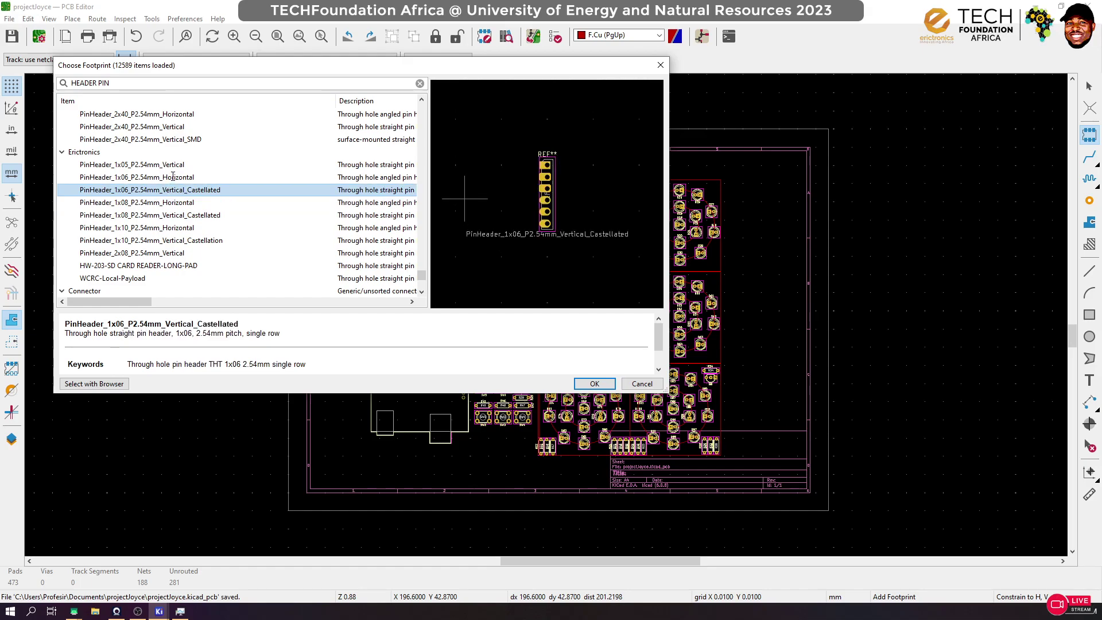
left_click(173, 177)
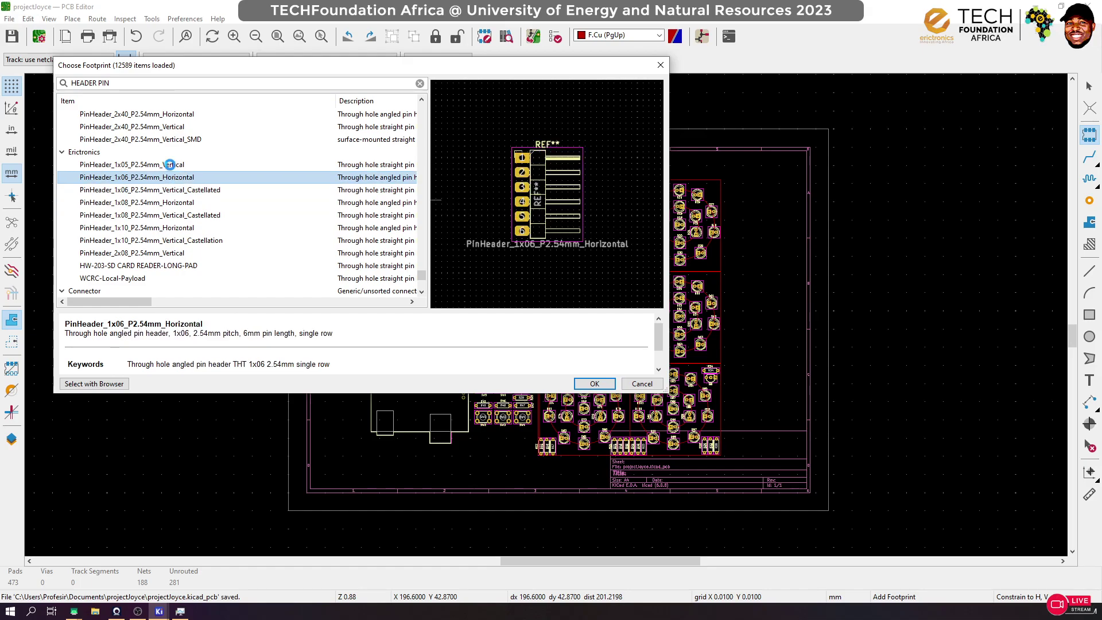
left_click(171, 165)
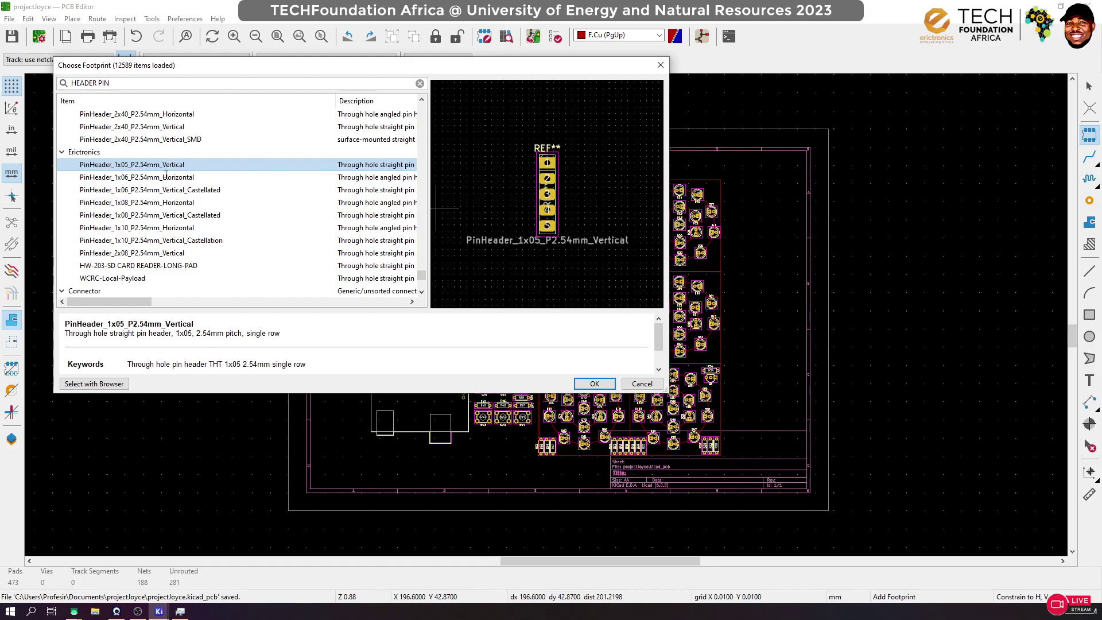
left_click(163, 178)
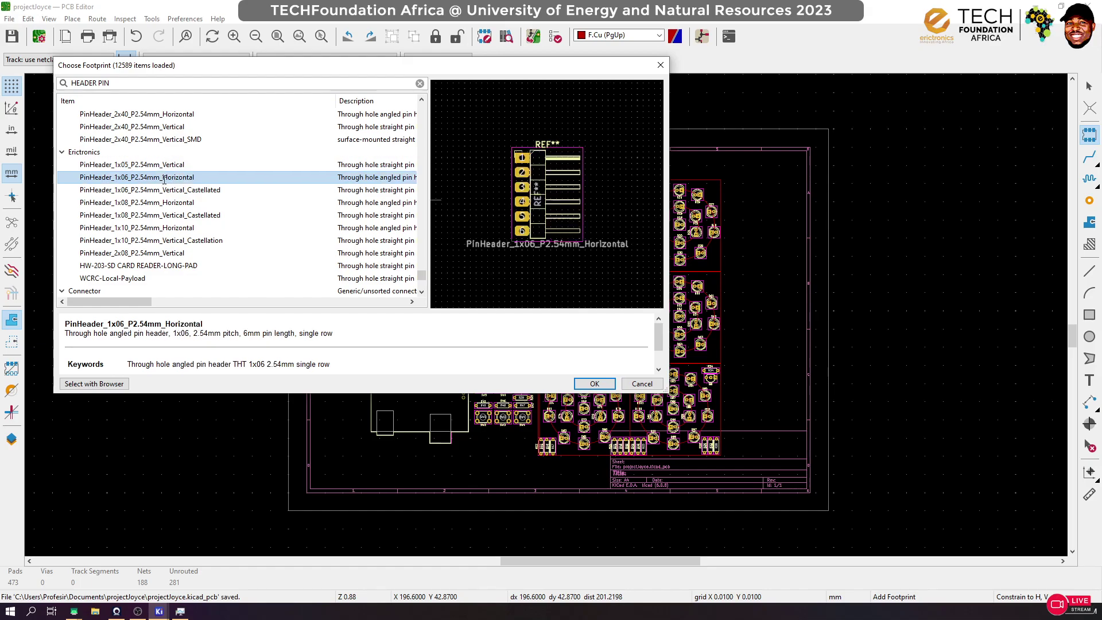
left_click(156, 193)
left_click(152, 203)
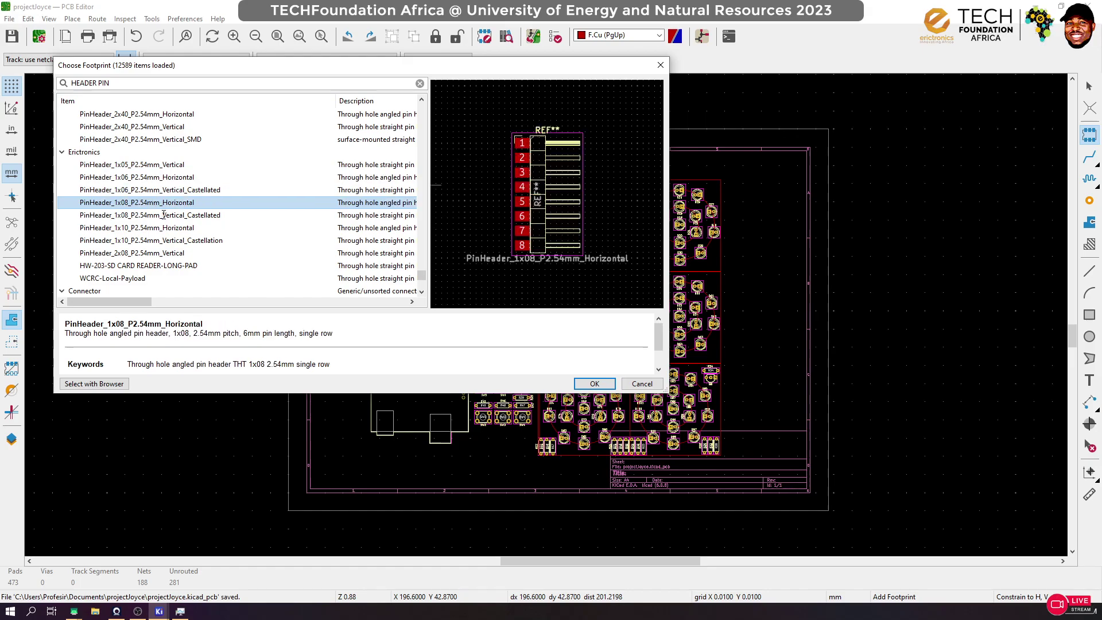
Compare the 2x40 2.54 mm header variants with the Erictronics SD card reader, WCRC-Local-Payload and 1x10 castellation footprints
left_click(153, 115)
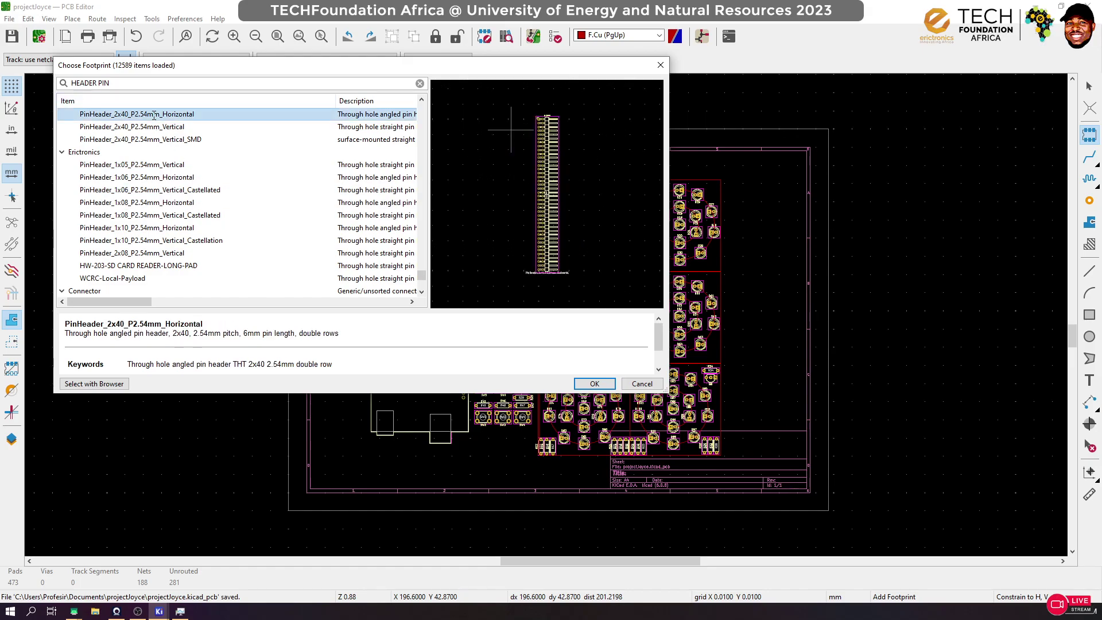
left_click(150, 132)
left_click(164, 139)
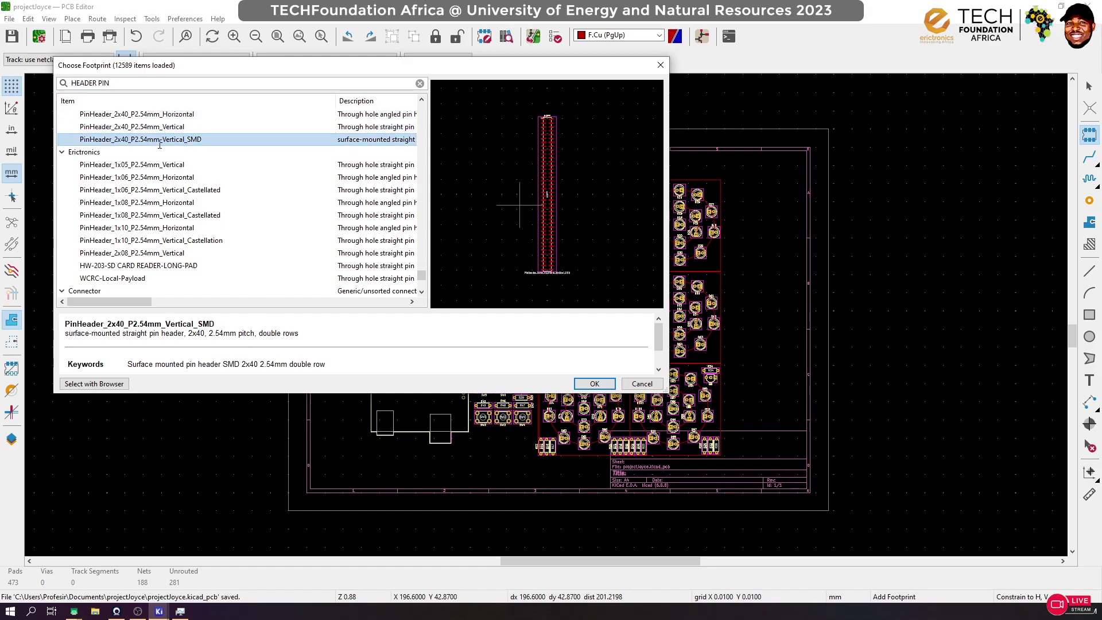
left_click(142, 266)
left_click(145, 241)
left_click(145, 279)
left_click(149, 266)
left_click(152, 241)
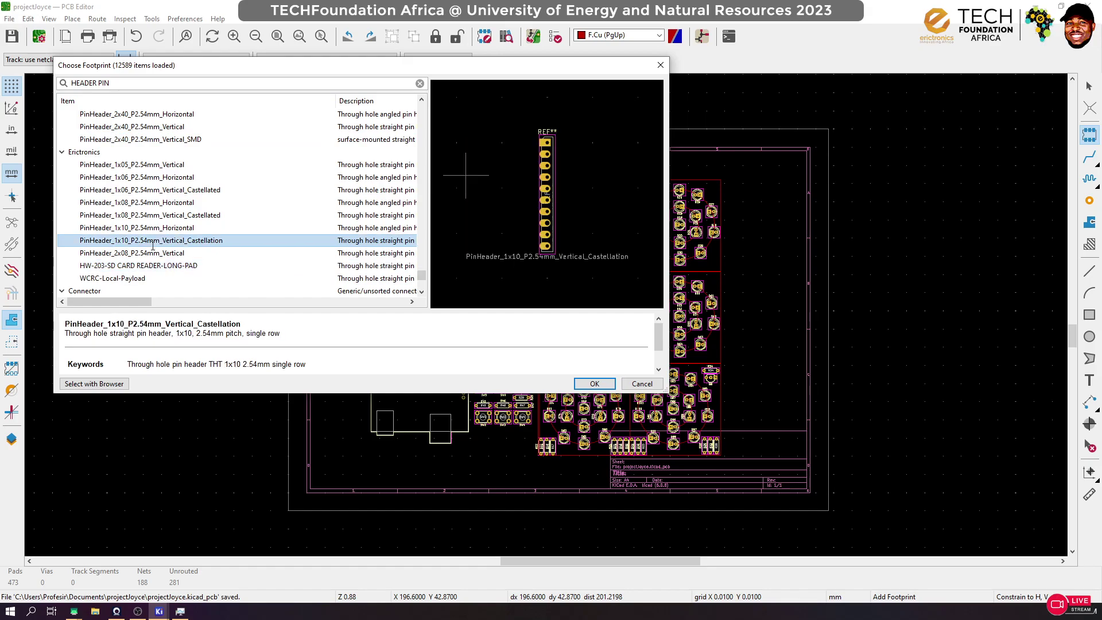
left_click(149, 197)
Look back through the larger double-row and single-row 2.54 mm headers, previewing several including PinHeader_1x37_P2.54mm_Vertical
scroll(172, 195, "up", 20)
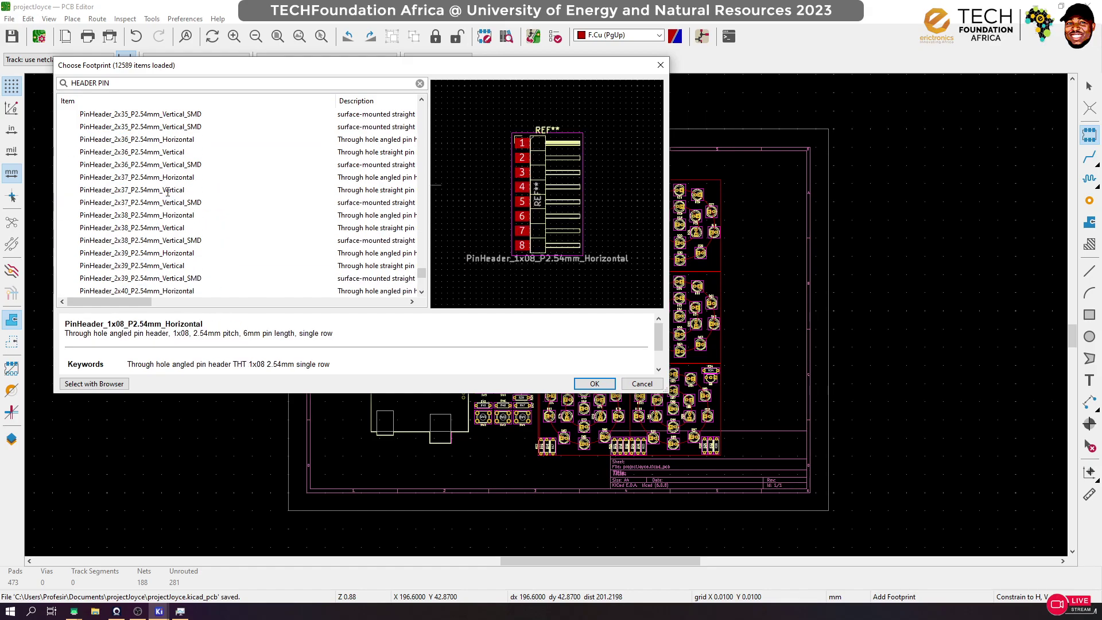
left_click(176, 192)
left_click(175, 202)
scroll(173, 190, "up", 11)
scroll(168, 184, "up", 1)
left_click(167, 165)
scroll(165, 195, "up", 15)
left_click(166, 178)
left_click(163, 190)
scroll(166, 184, "up", 17)
scroll(169, 180, "up", 20)
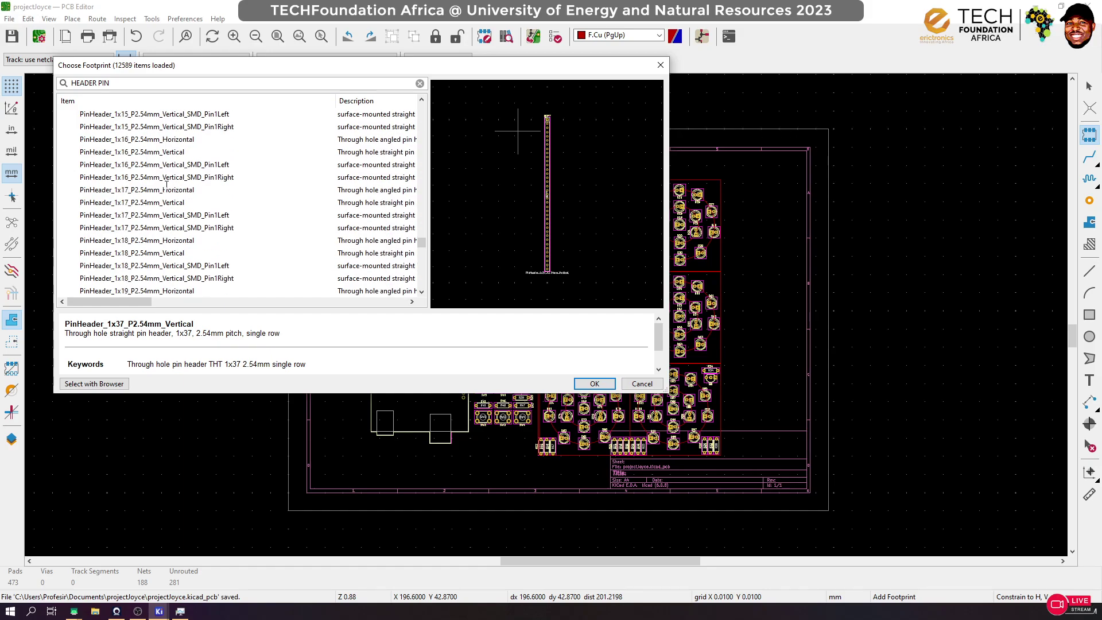
Preview the single-row 2.54 mm pin headers from PinHeader_1x01_P2.54mm_Horizontal through PinHeader_1x40_P2.54mm_Vertical_SMD_Pin1Right
scroll(164, 193, "down", 1)
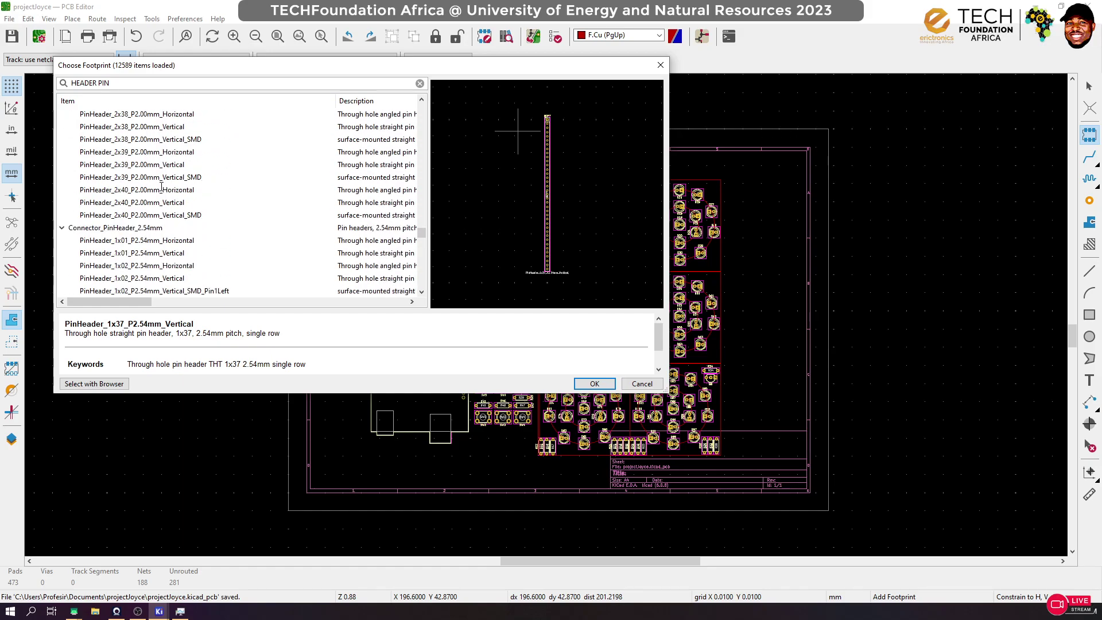
left_click(146, 203)
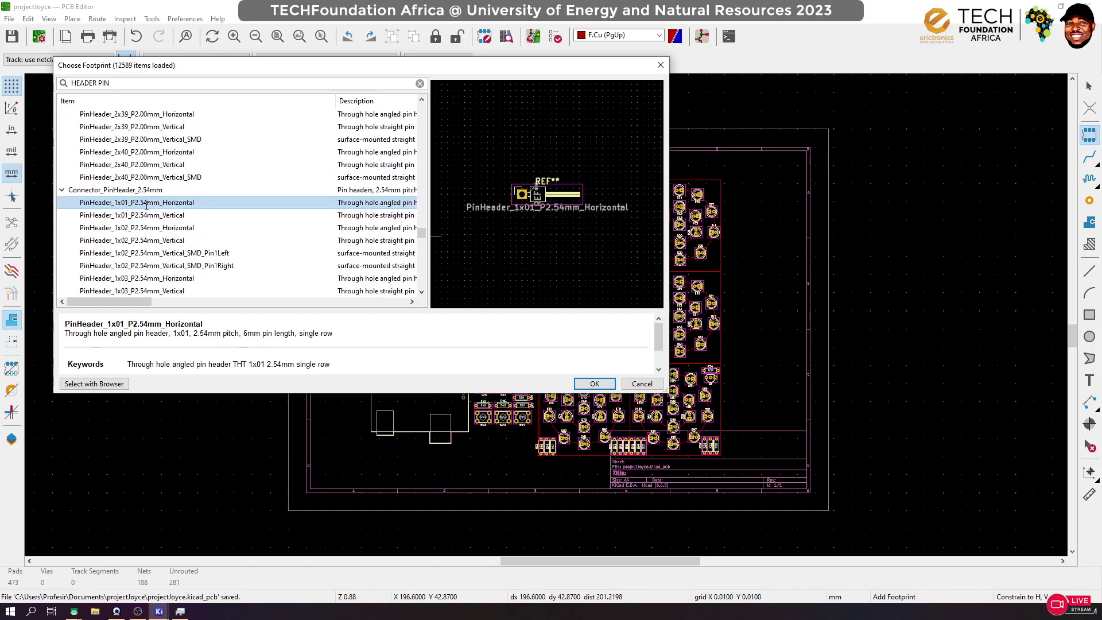
key("Down")
key("Down")
key("Down")
key("Down")
key("Down")
key("Down")
key("Down")
key("Down")
key("Down")
key("Down")
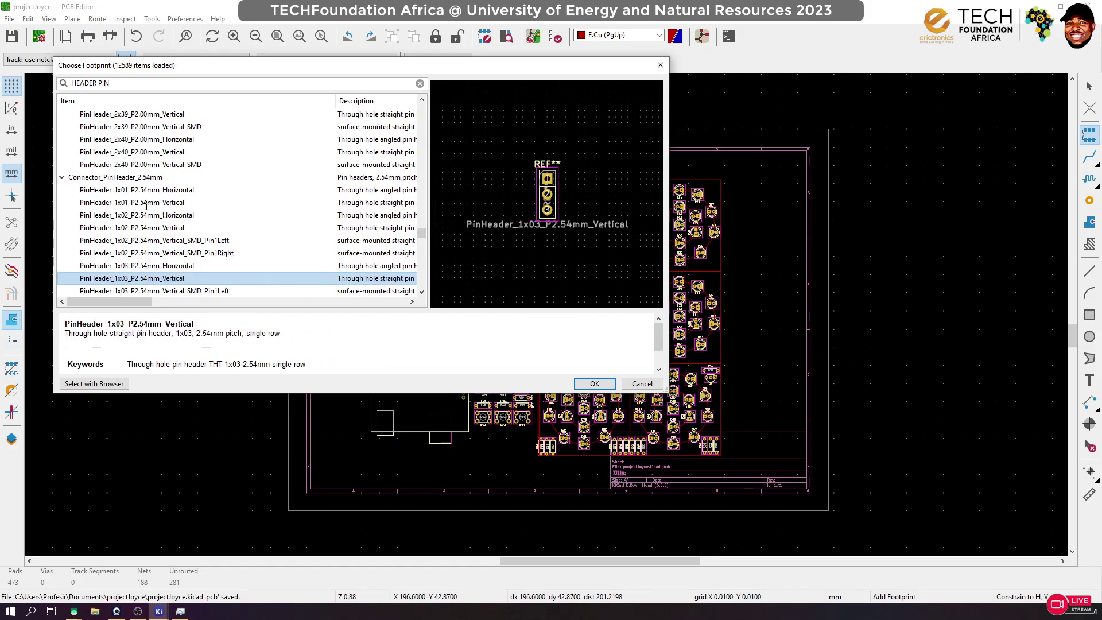
key("Down")
key("Down")
key("Down")
key("Down")
key("Down")
key("Down")
key("Down")
key("Down")
key("Down")
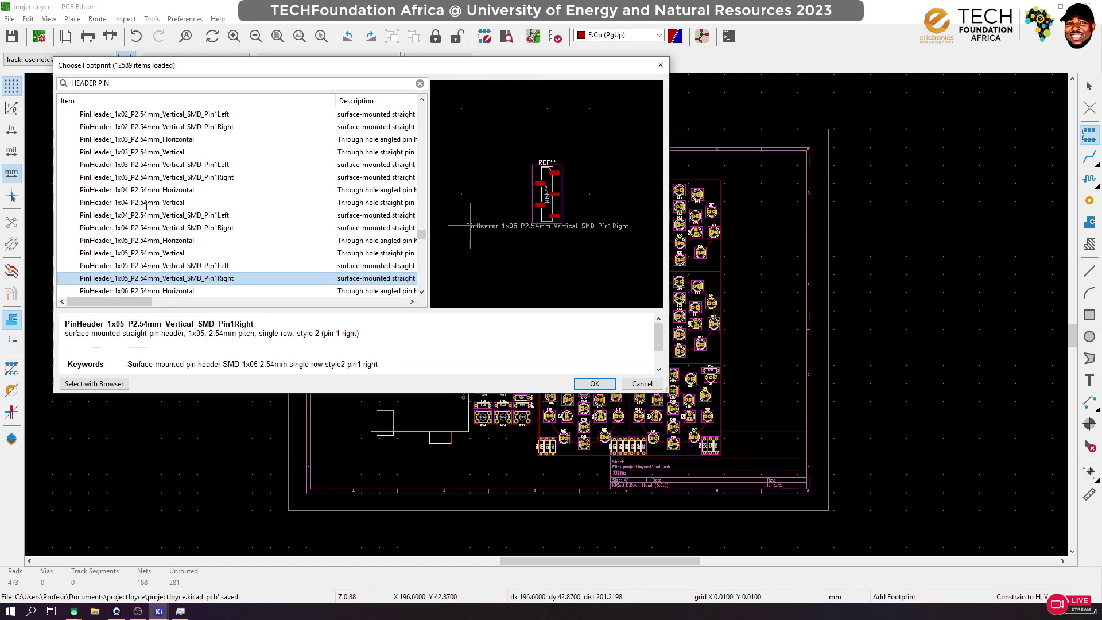
key("Down")
key("Down")
key("Down")
key("Down")
key("Down")
key("Down")
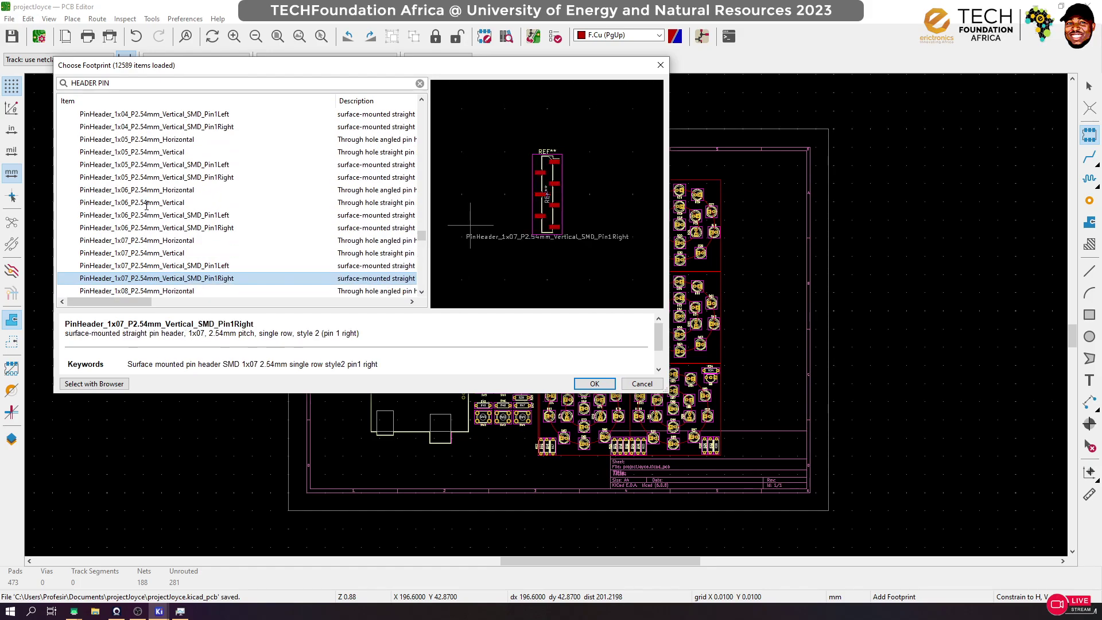
key("Down")
key("Down")
key("Down")
key("Down")
key("Down")
key("Down")
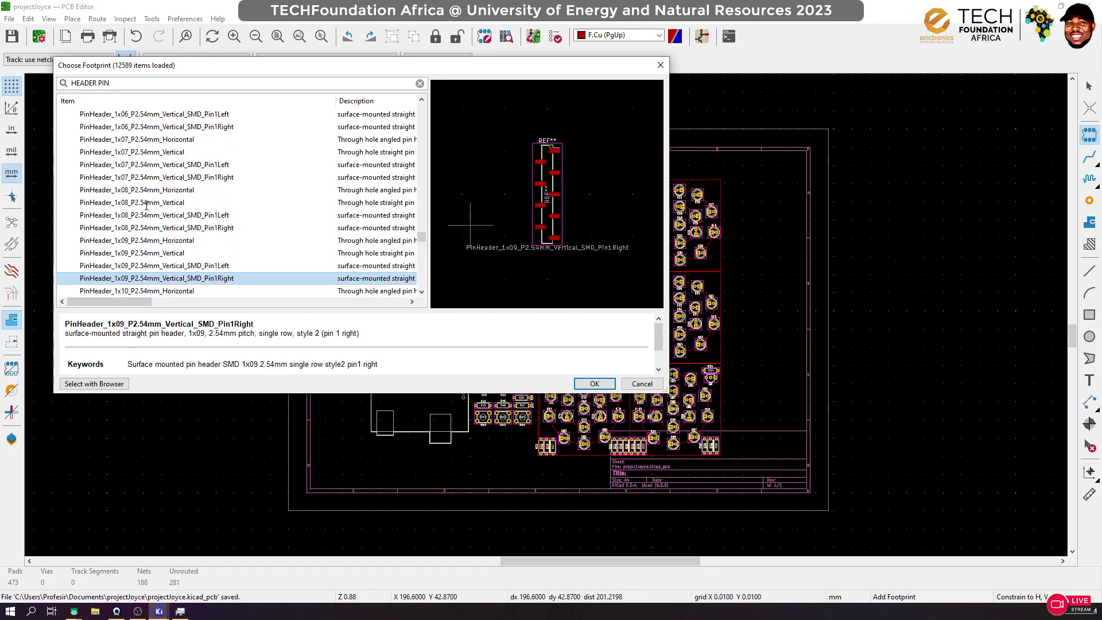
key("Down")
key("Down")
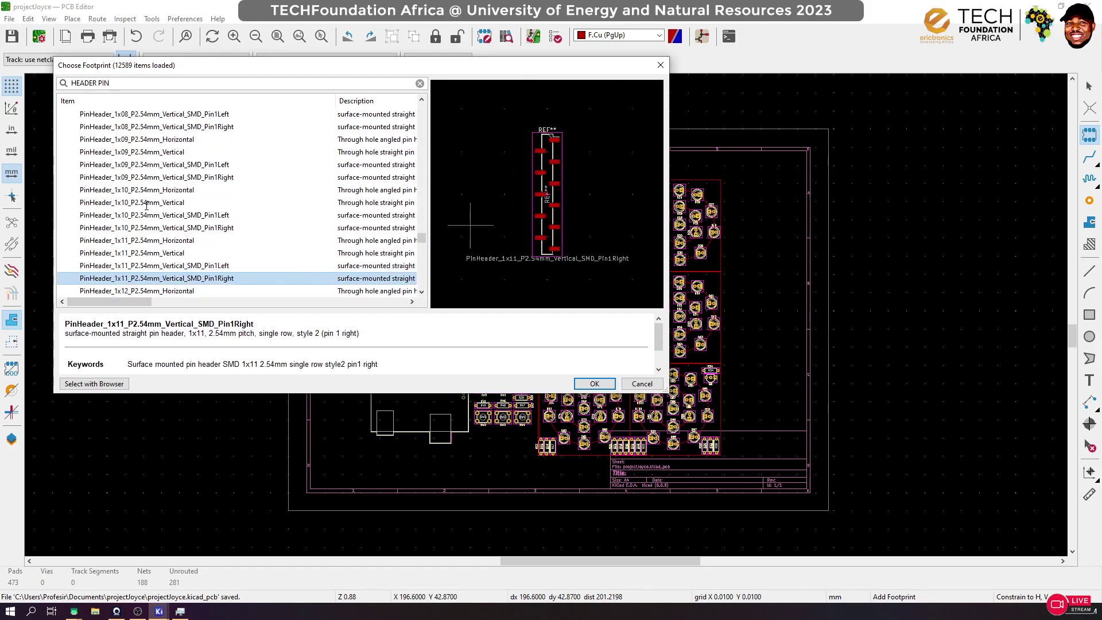
key("Down")
key("Down")
key("Down")
key("Down")
key("Down")
key("Down")
key("Down")
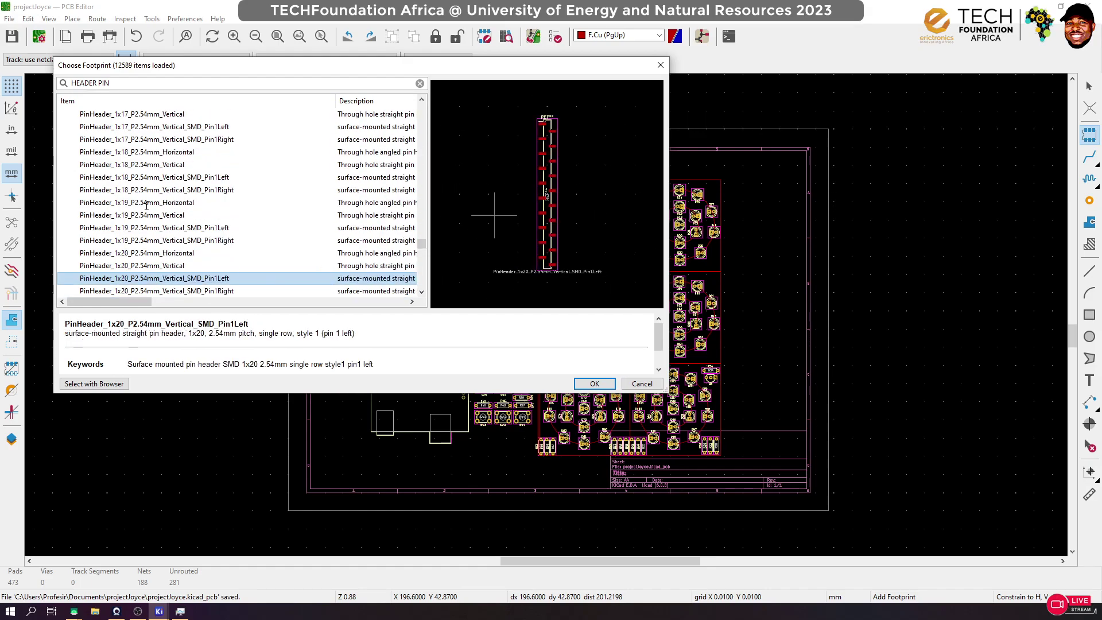
key("Down")
key("Down")
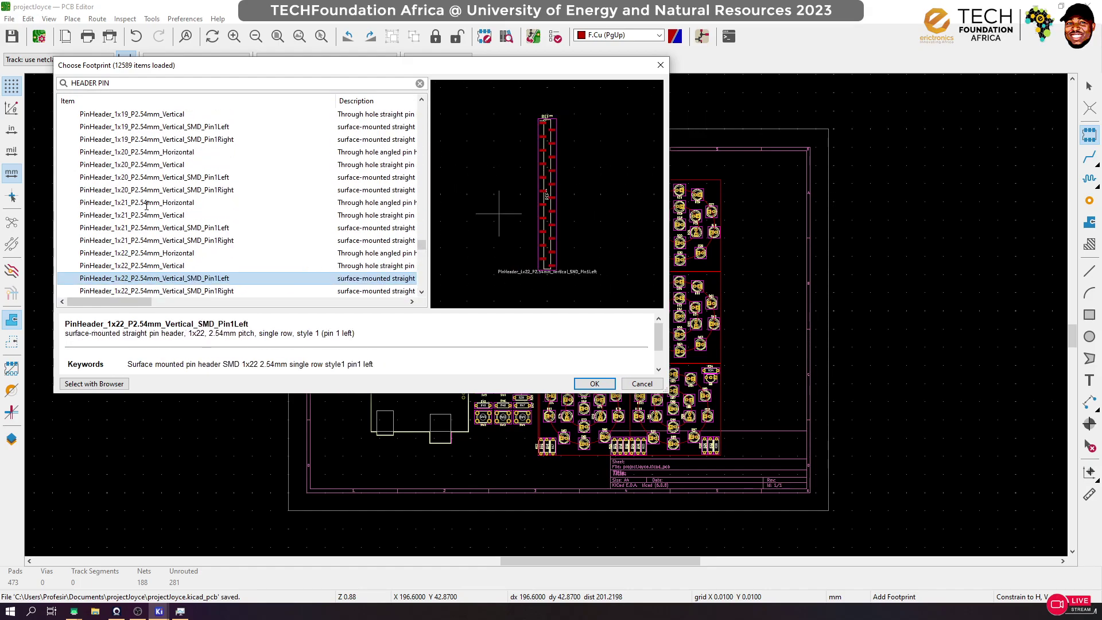
key("Down")
key("Down")
key("Down")
key("Down")
key("Down")
key("Down")
key("Down")
key("Down")
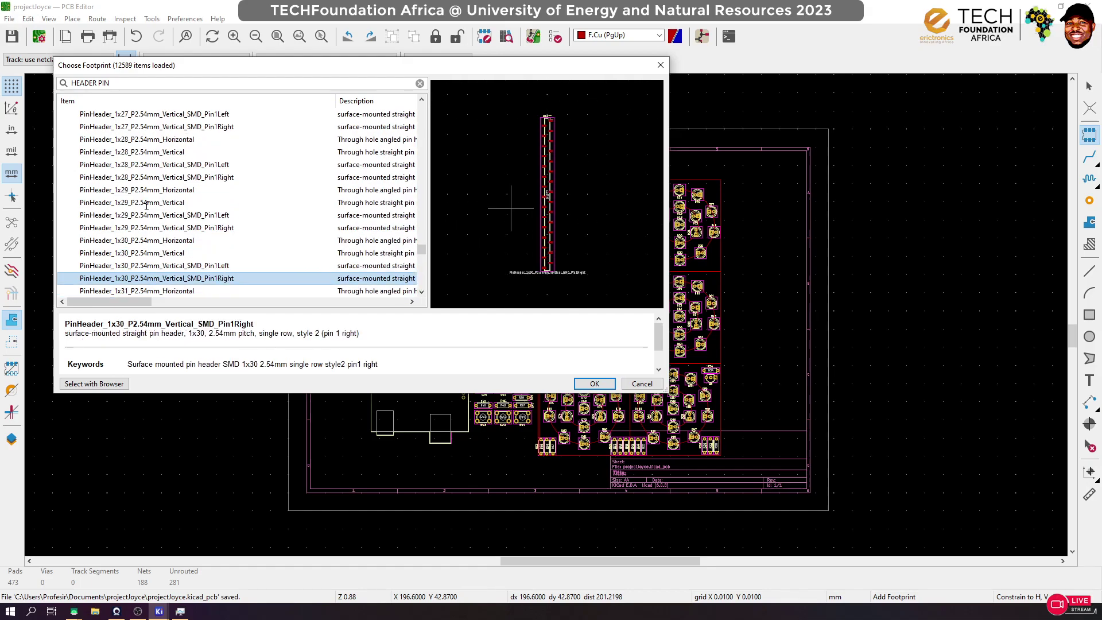
key("Down")
key("Down")
key("Down")
key("Down")
key("Down")
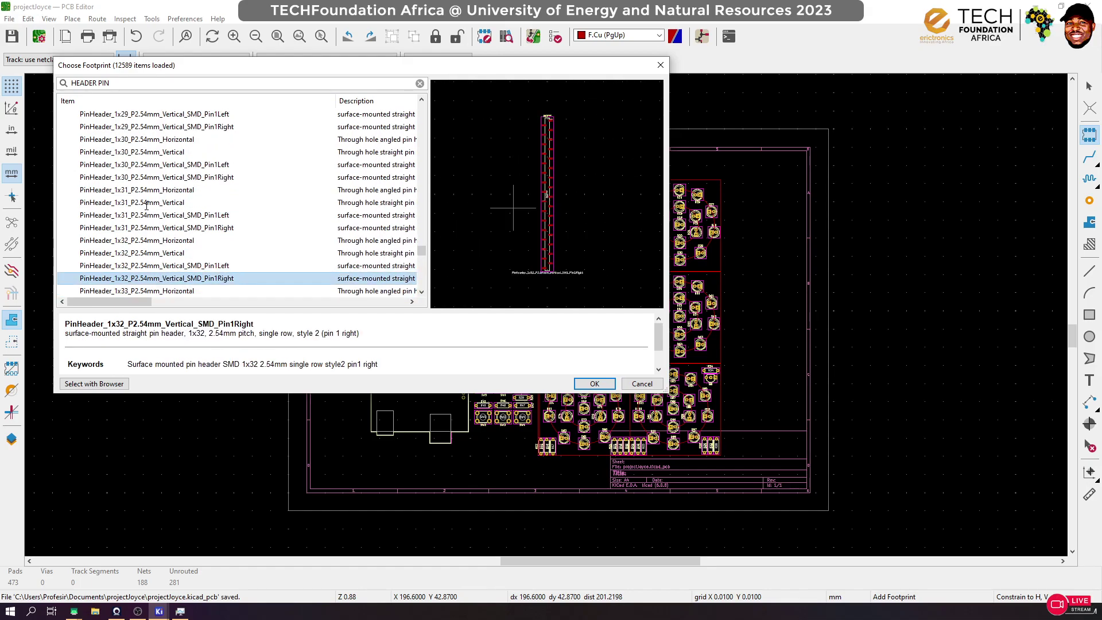
key("Down")
key("Down")
key("Down")
key("Down")
key("Down")
key("Down")
key("Down")
key("Down")
key("Down")
key("Down")
key("Down")
key("Down")
key("Down")
key("Down")
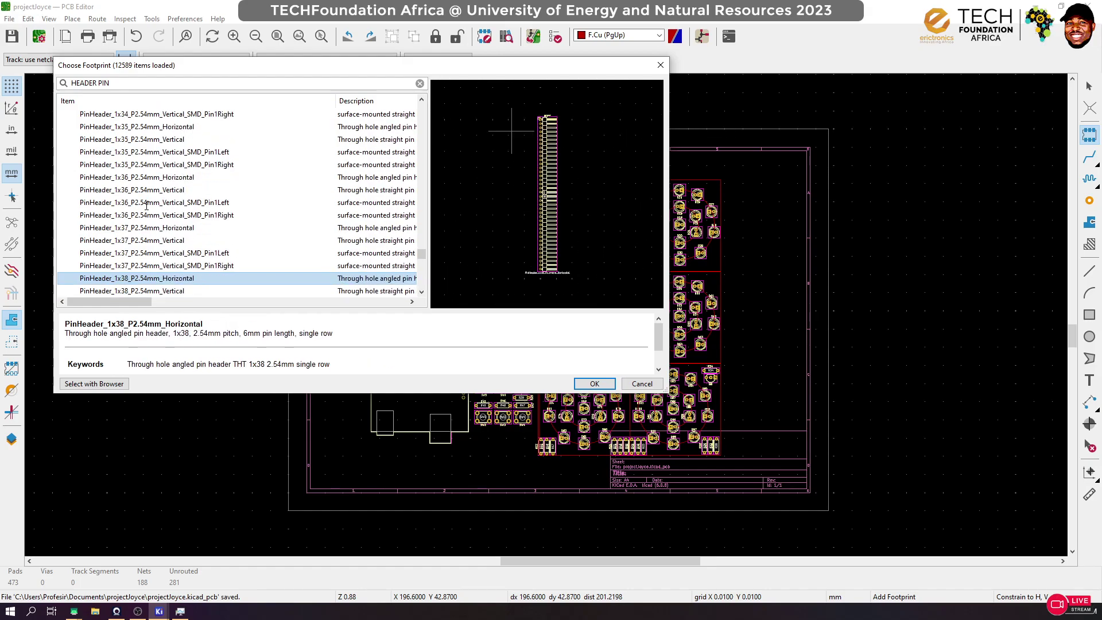
key("Down")
key("Down")
key("Down")
key("Down")
key("Down")
key("Down")
key("Down")
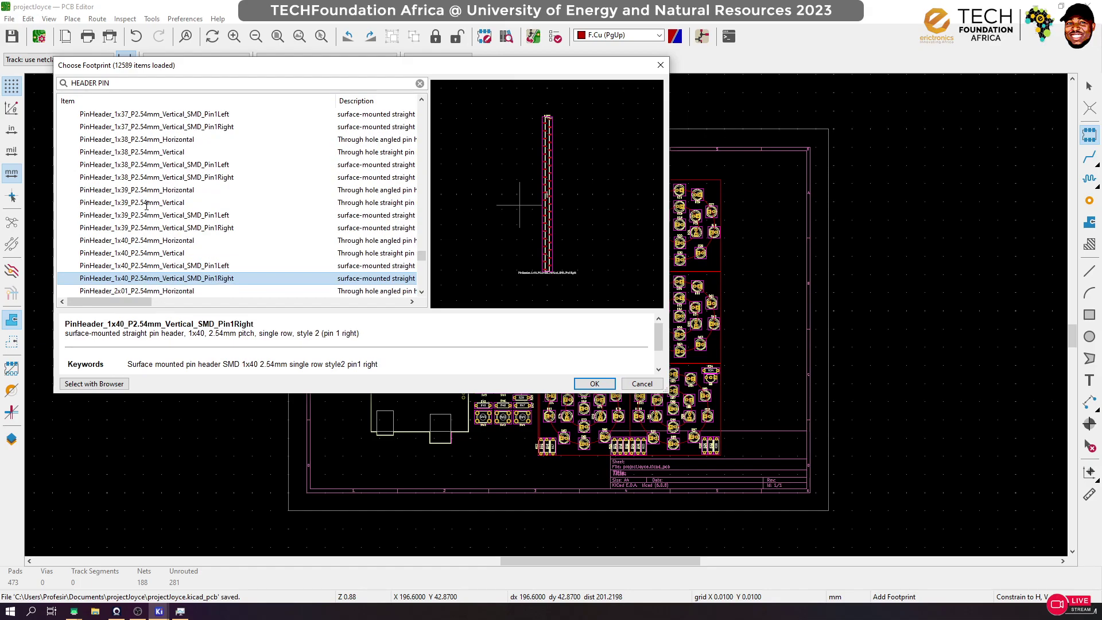
Look through the double-row 2.54 mm pin headers from the 2x01 size through the 2x40 size, previewing the horizontal, vertical and SMD variants
key("Down")
key("Up")
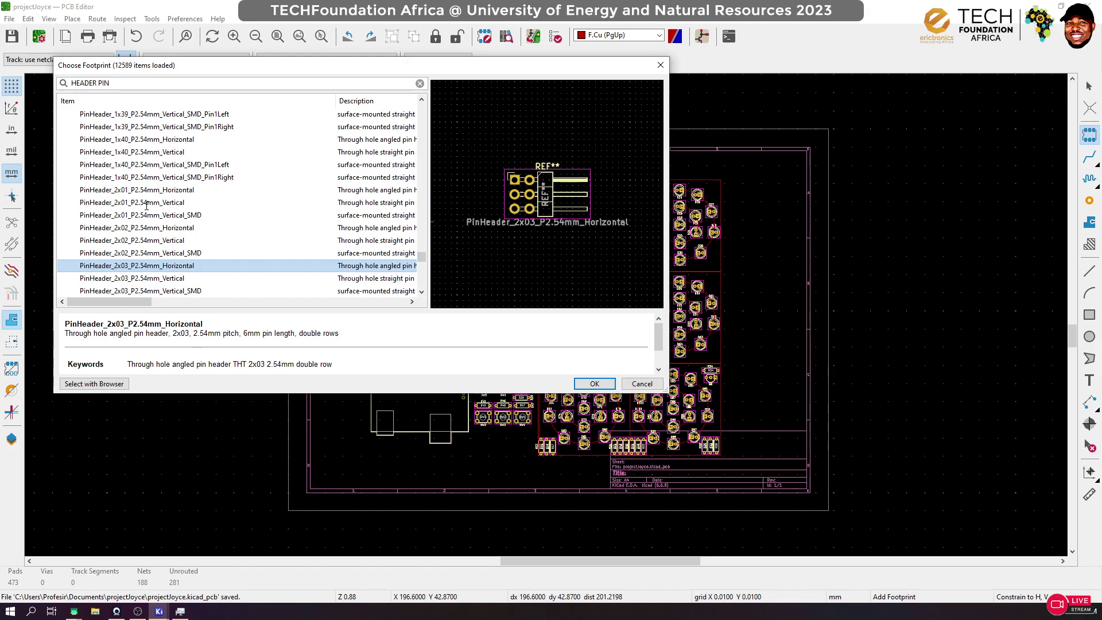
key("Down")
key("Down")
key("Down")
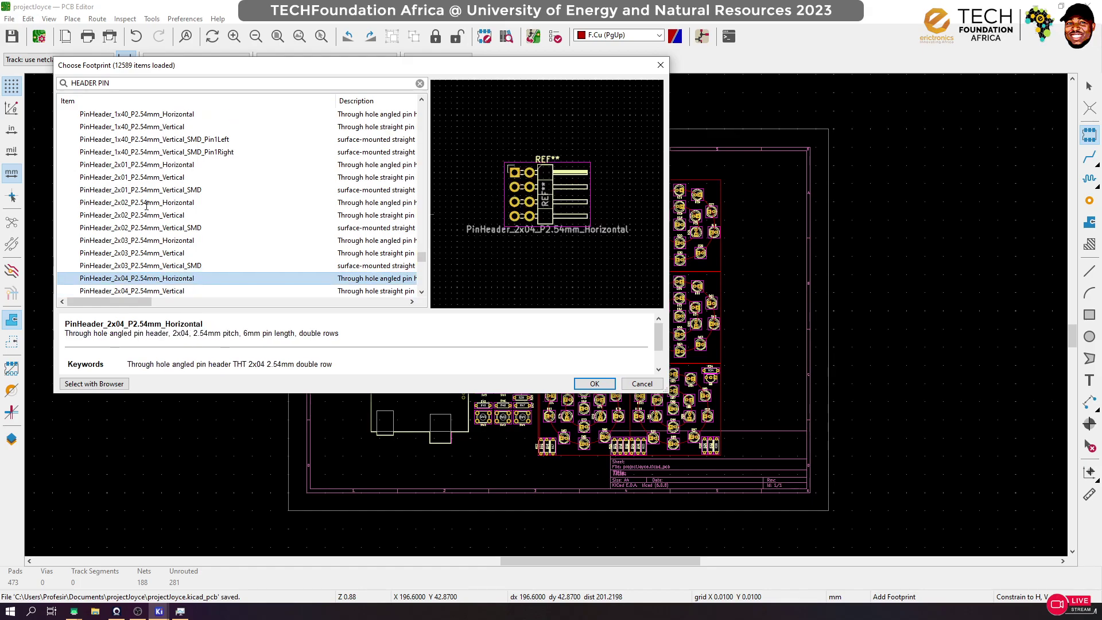
key("Down")
key("Down")
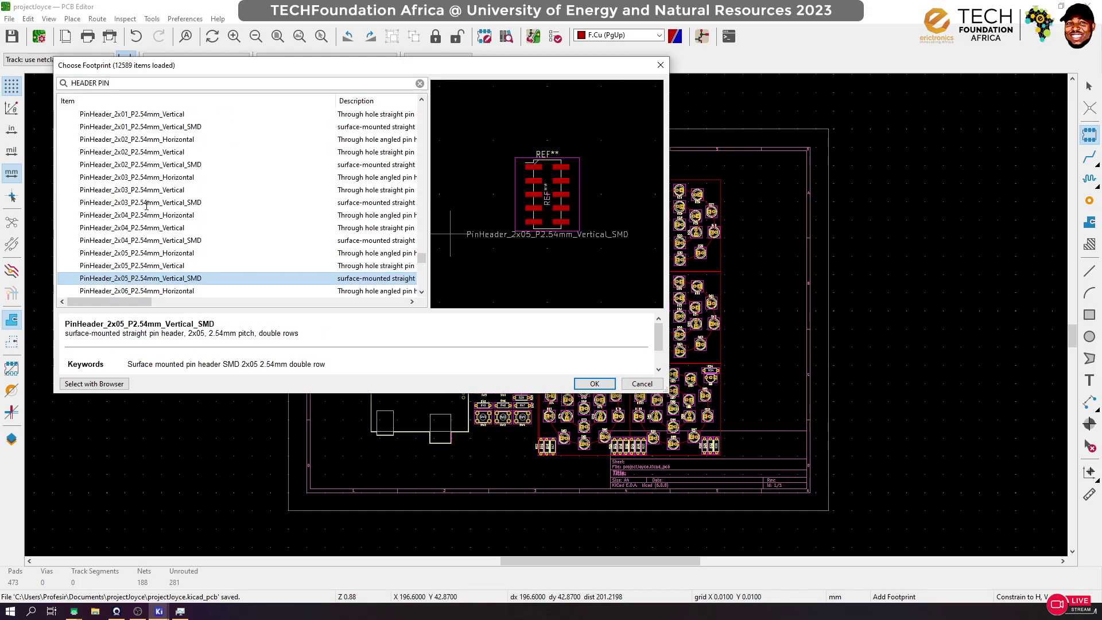
key("Down")
key("Down")
key("Down")
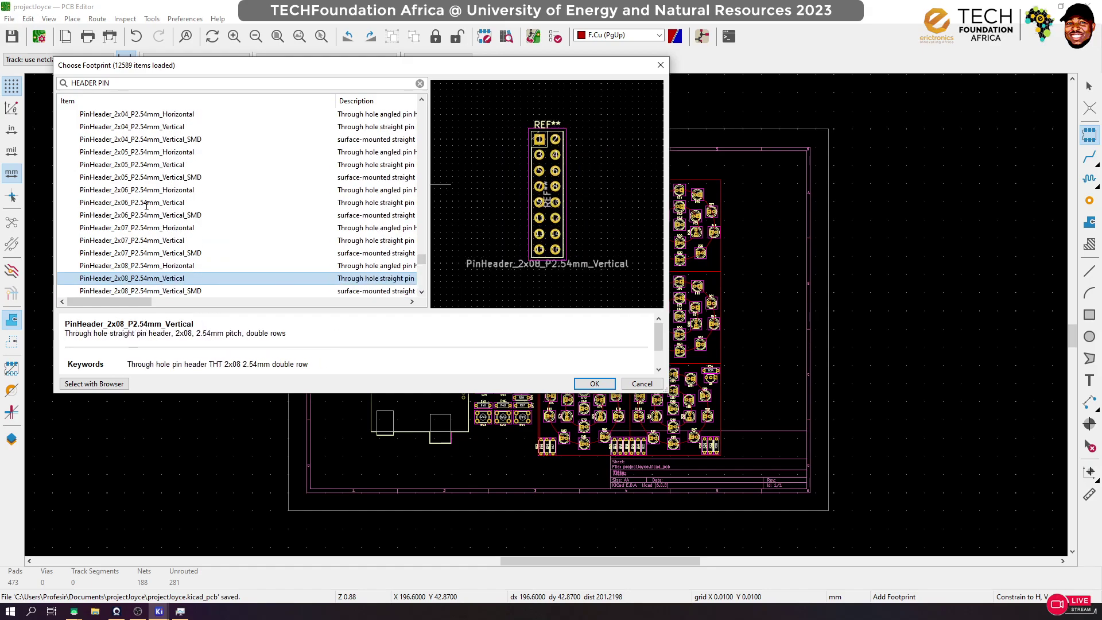
key("Down")
key("Down")
key("Down")
key("Down")
key("Down")
key("Down")
key("Down")
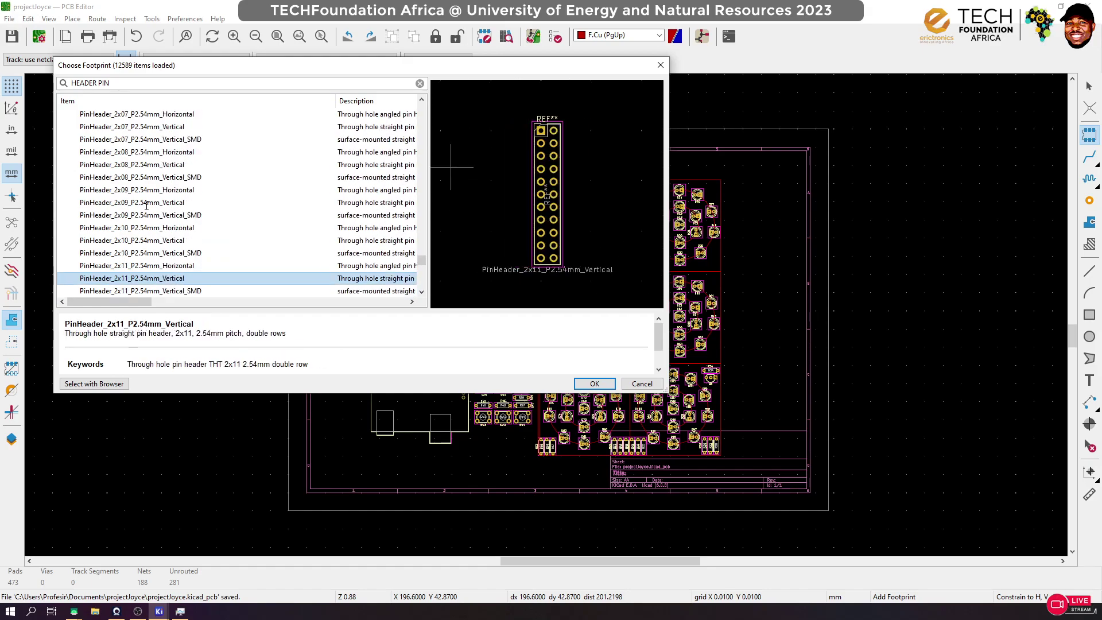
key("Down")
key("Down")
key("Down")
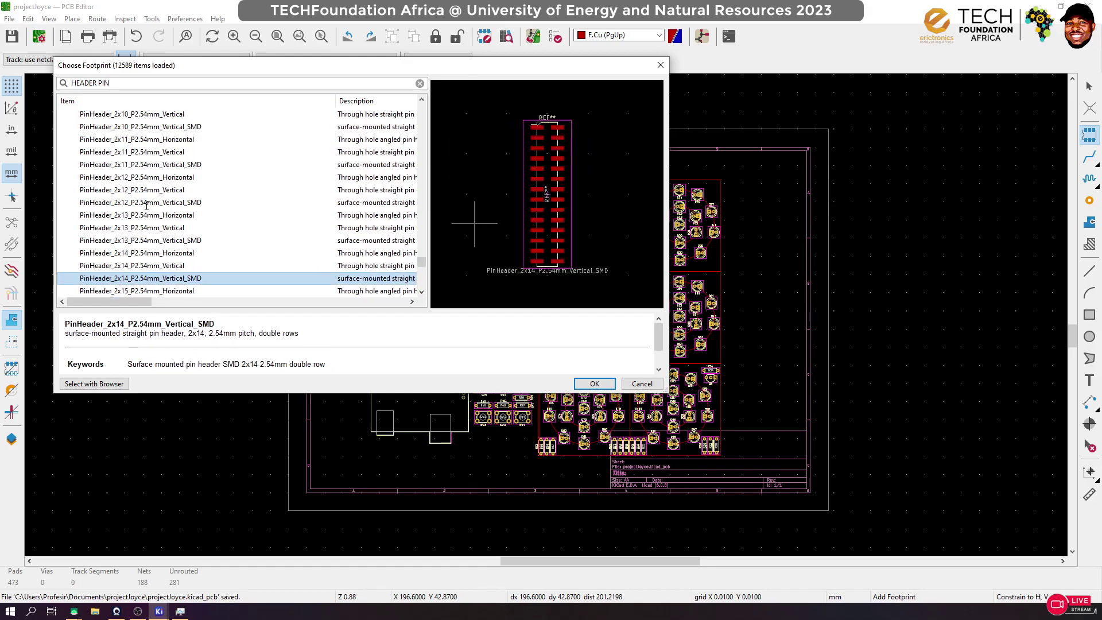
key("Down")
key("Down")
key("Down")
key("Down")
key("Down")
key("Down")
key("Down")
key("Down")
key("Down")
key("Down")
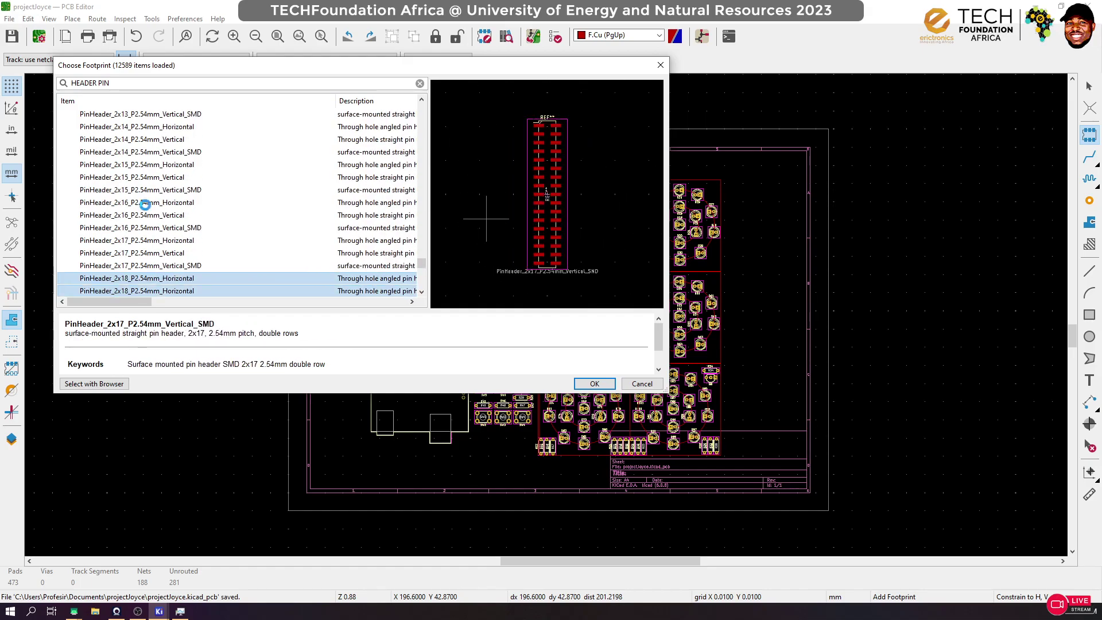
key("Down")
key("Down")
key("Down")
key("Down")
key("Down")
key("Down")
key("Down")
key("Down")
key("Down")
key("Down")
key("Down")
key("Down")
key("Down")
key("Down")
key("Down")
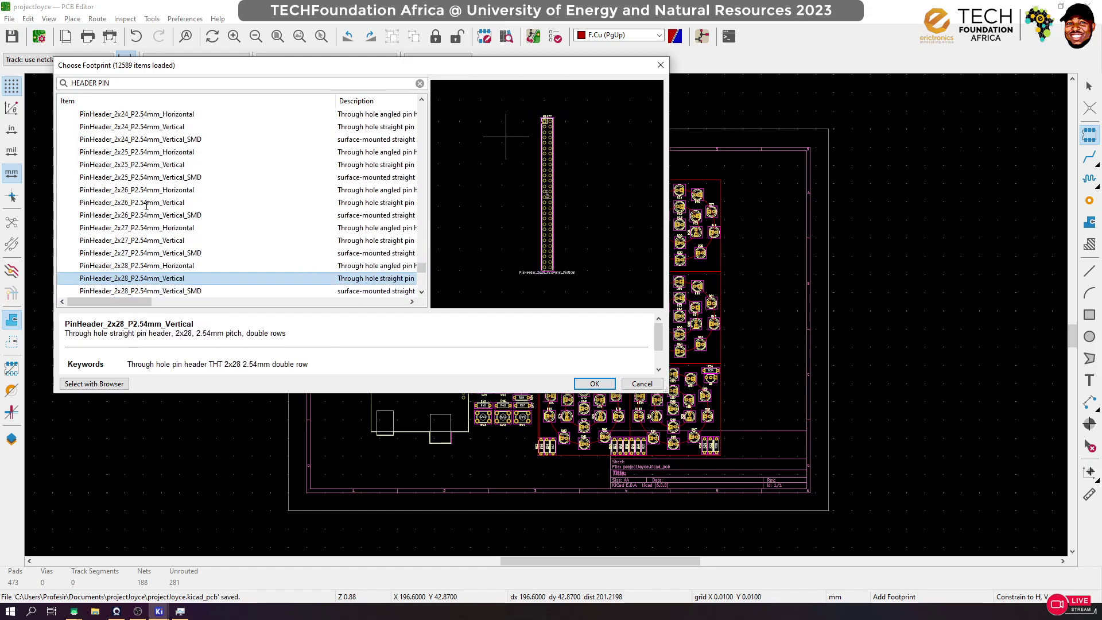
key("Down")
key("Down")
key("Down")
key("Down")
key("Down")
key("Down")
key("Down")
key("Down")
key("Down")
key("Down")
key("Down")
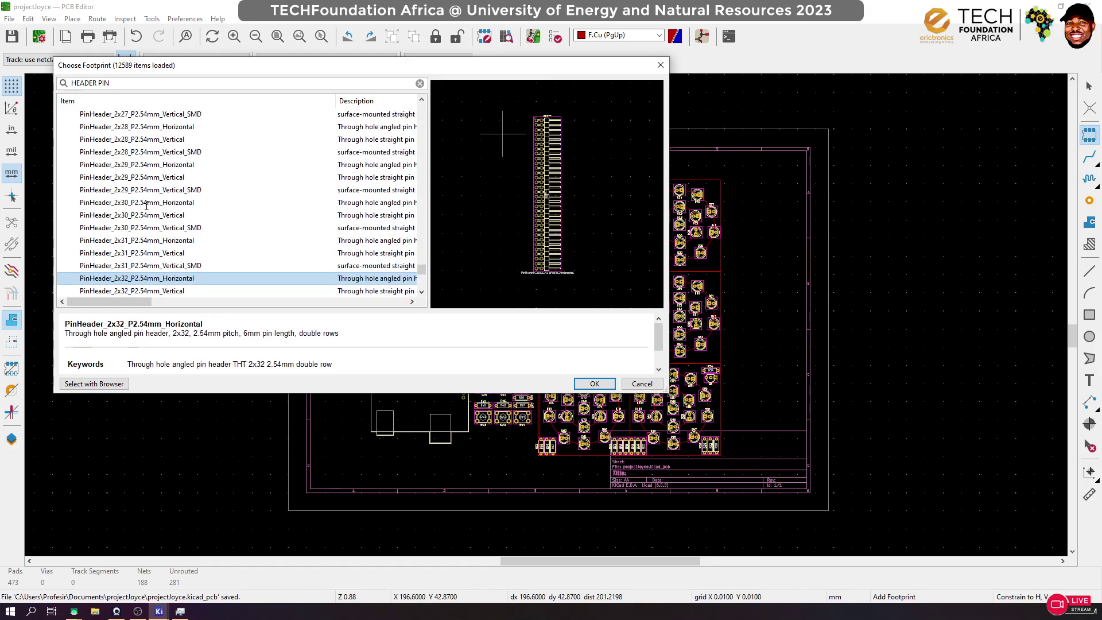
key("Down")
key("Down")
key("Down")
key("Down")
key("Down")
key("Down")
key("Down")
key("Down")
key("Down")
key("Down")
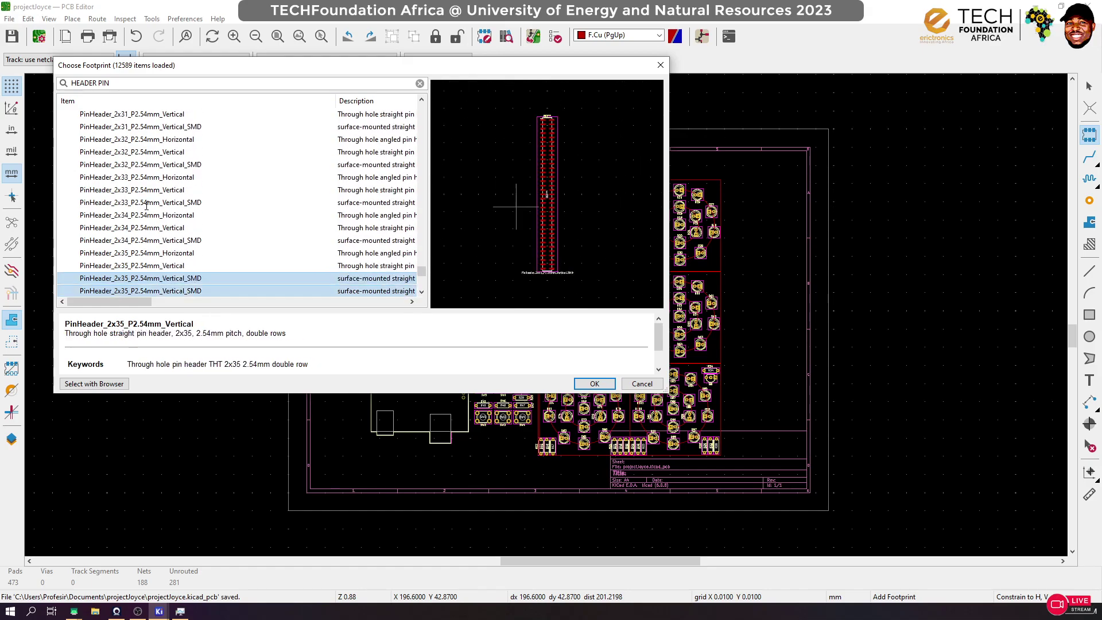
key("Down")
key("Down")
key("Down")
key("Down")
key("Down")
Preview the Erictronics PinHeader_1x06_P2.54mm_Horizontal and PinHeader_1x05_P2.54mm_Vertical footprints, and Wago_734-140_1x10_P3.50mm_Vertical in the Connector_Wago library
key("Down")
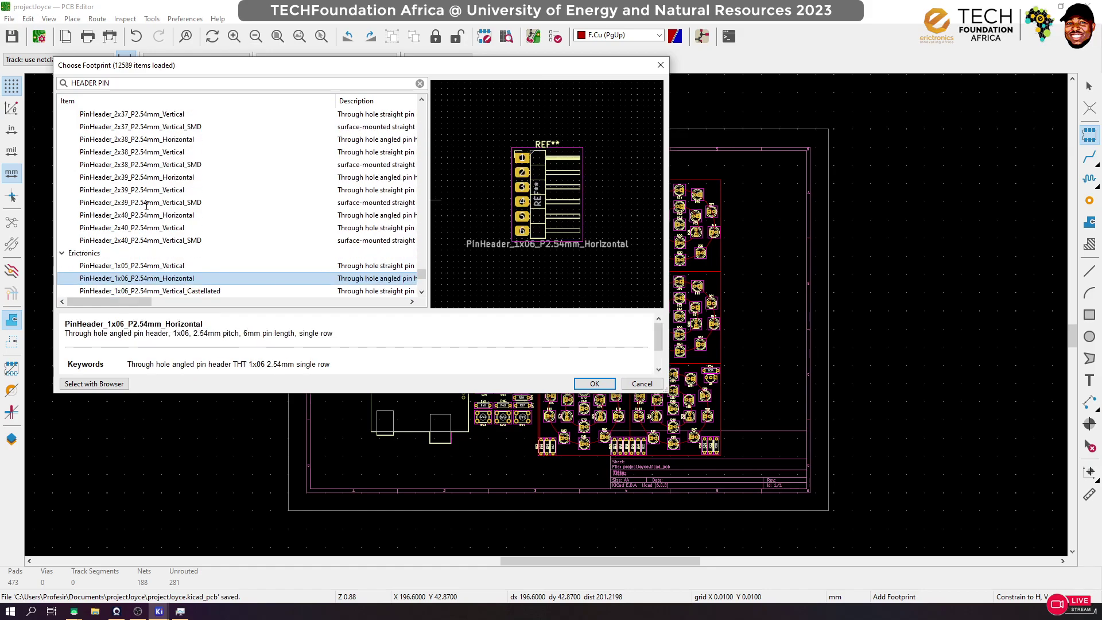
key("Up")
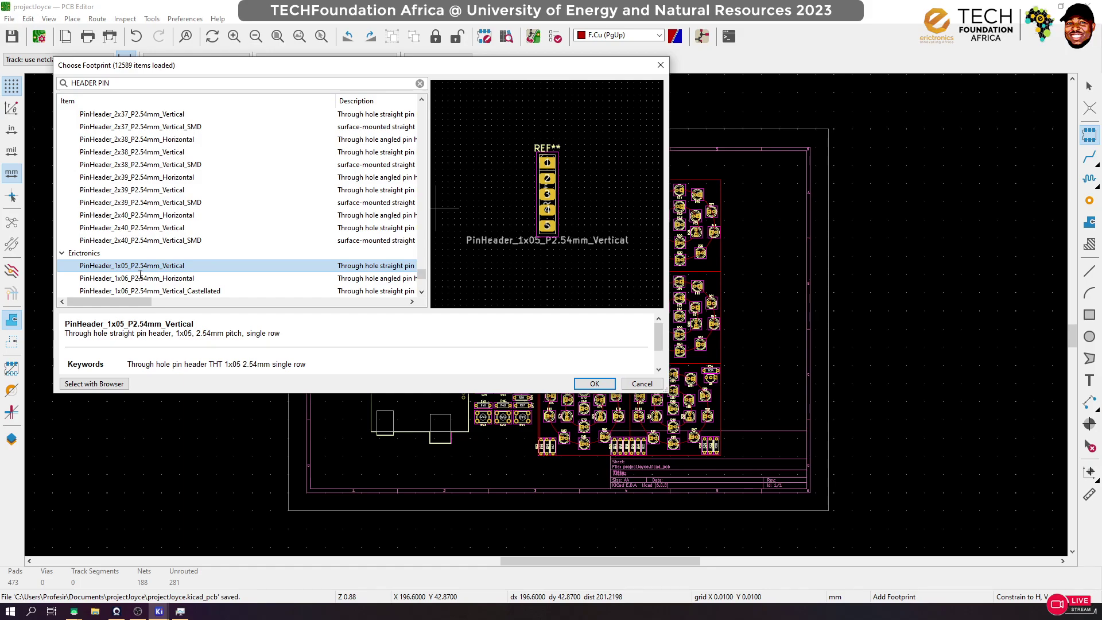
scroll(132, 278, "down", 3)
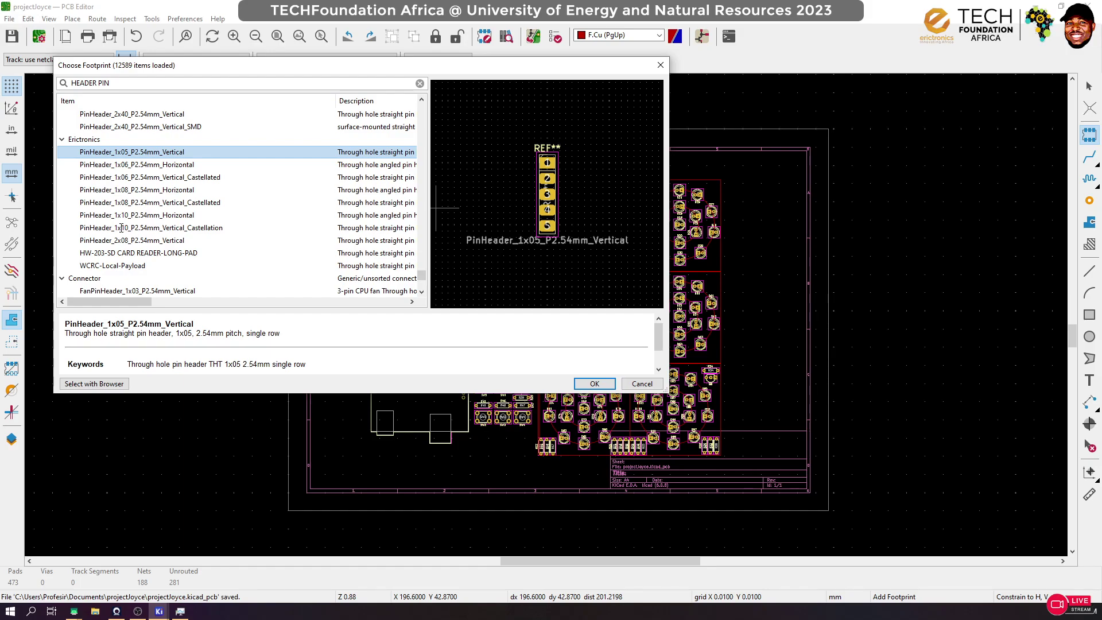
scroll(137, 233, "down", 6)
left_click(130, 242)
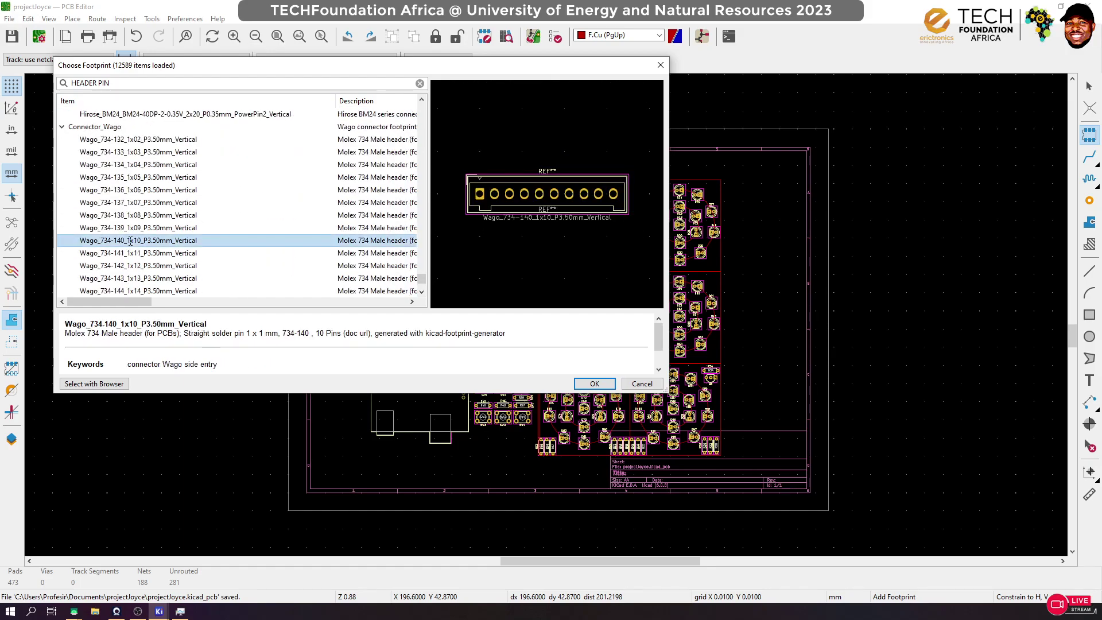
Look through the remaining Wago 734 headers down to Wago_734-184_1x24_P3.50mm_Horizontal, and leave footprint placement without adding one
key("Down")
key("Down")
key("Down")
key("Down")
key("Down")
key("Down")
key("Down")
key("Down")
key("Down")
key("Down")
key("Down")
key("Down")
key("Down")
key("Down")
key("Down")
key("Down")
key("Down")
key("Down")
key("Down")
key("Down")
key("Down")
key("Down")
key("Down")
key("Down")
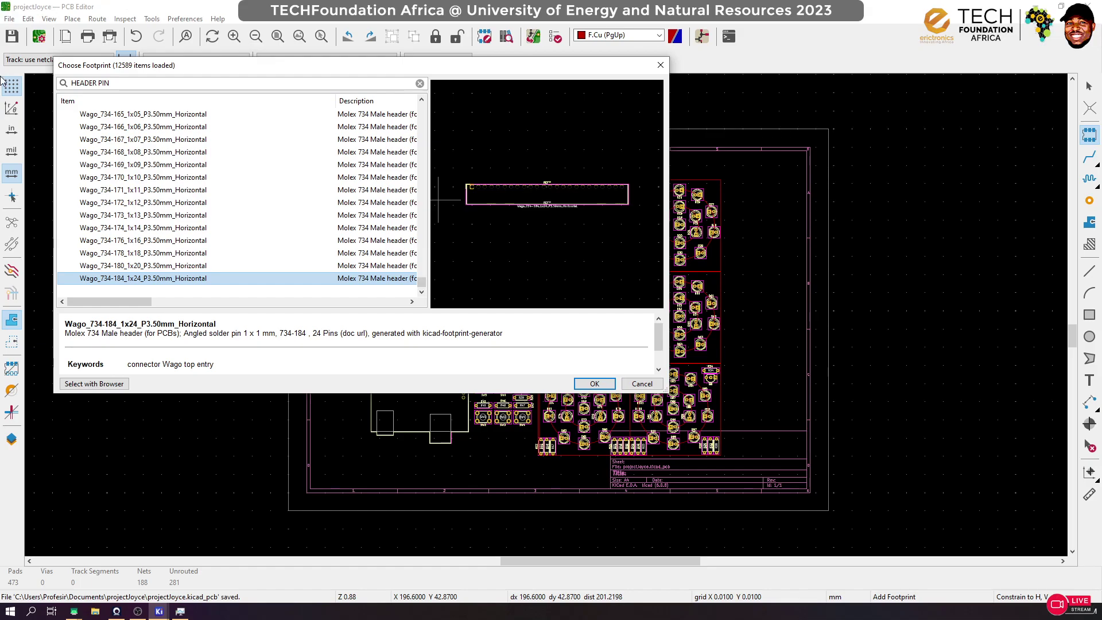
left_click(661, 64)
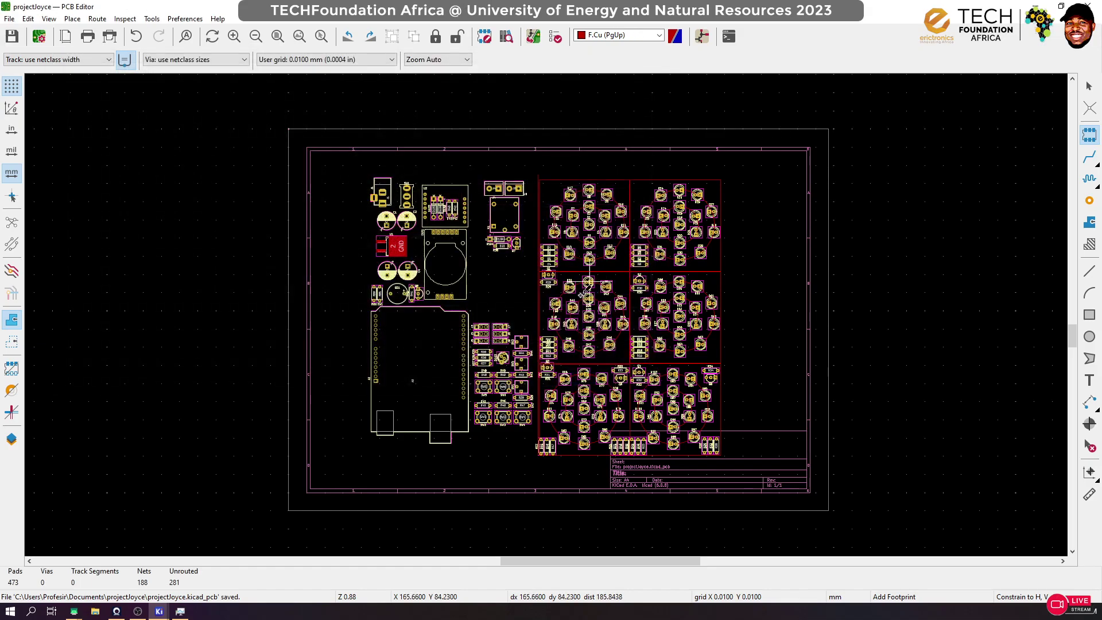
left_click(1089, 86)
Select the Arduino UNO footprint A1 on the board and check its footprint library and name
scroll(424, 355, "up", 8)
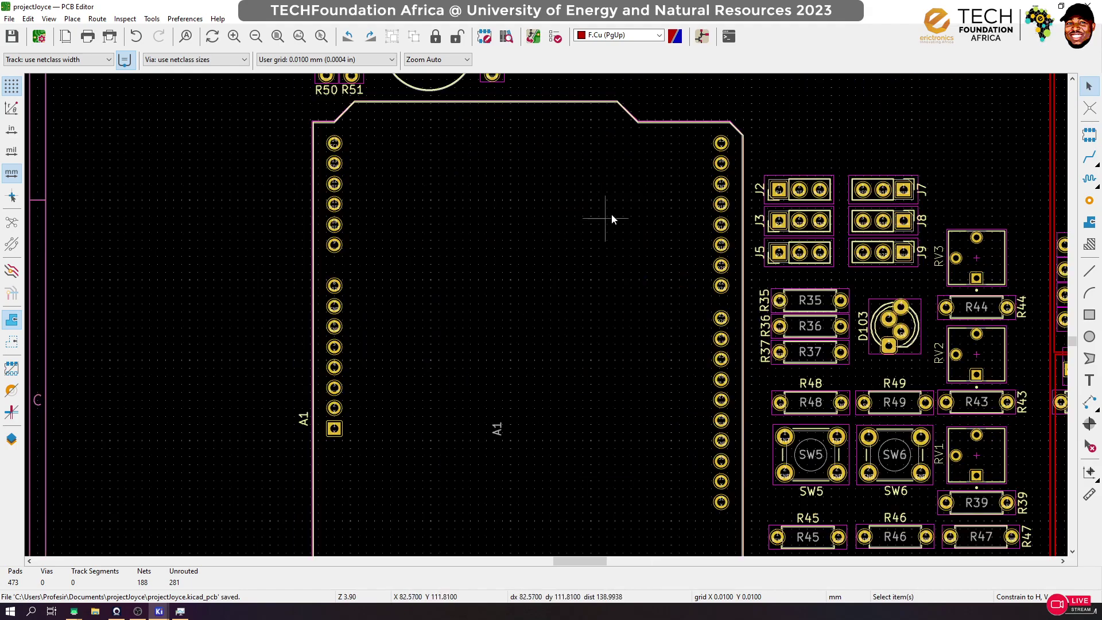
left_click(610, 215)
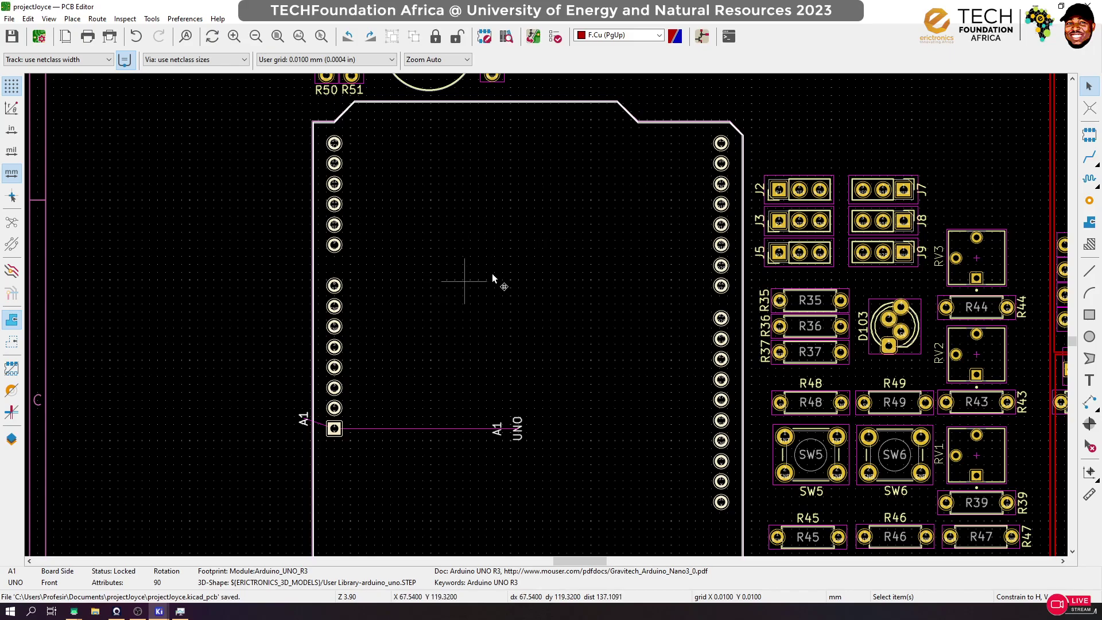
scroll(547, 319, "down", 4)
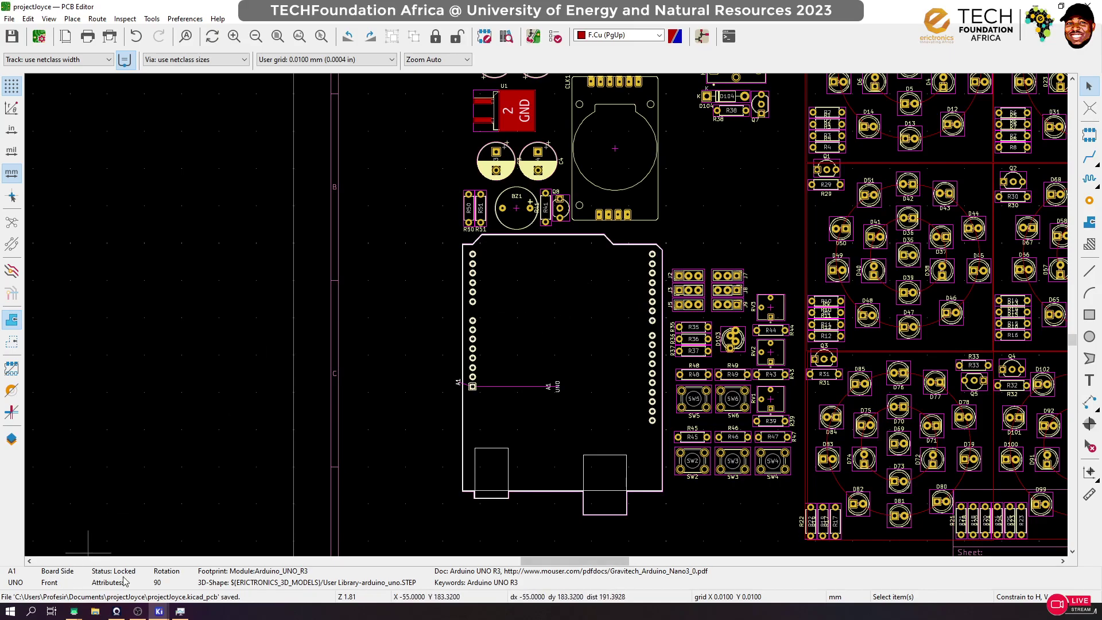
Open the Footprint Editor from the KiCad project window and maximize it
mouse_move(160, 611)
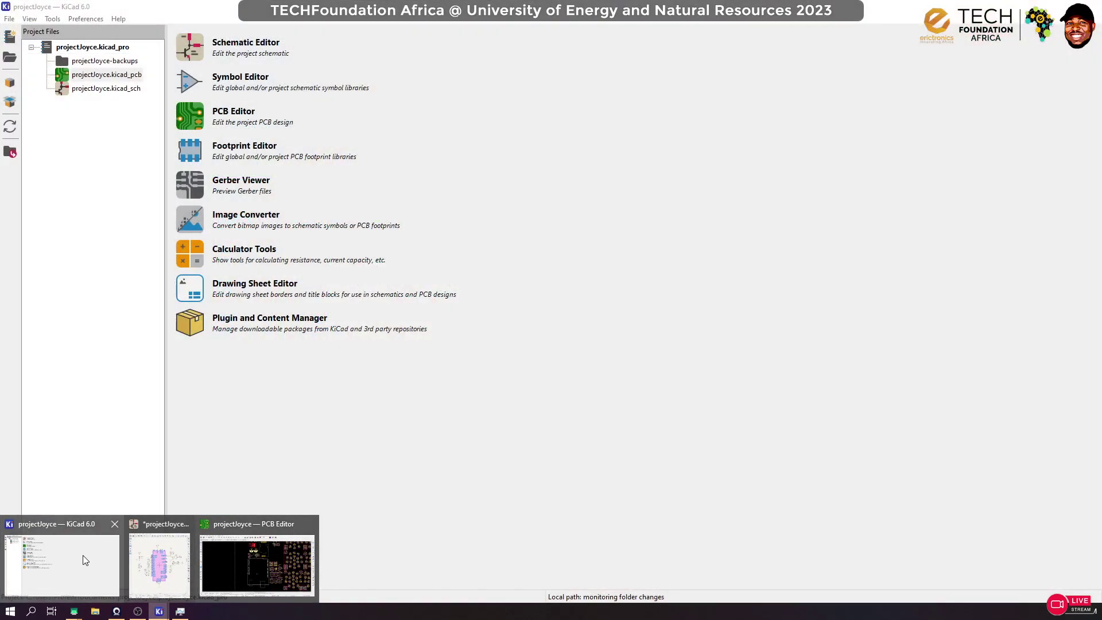
left_click(75, 564)
left_click(190, 149)
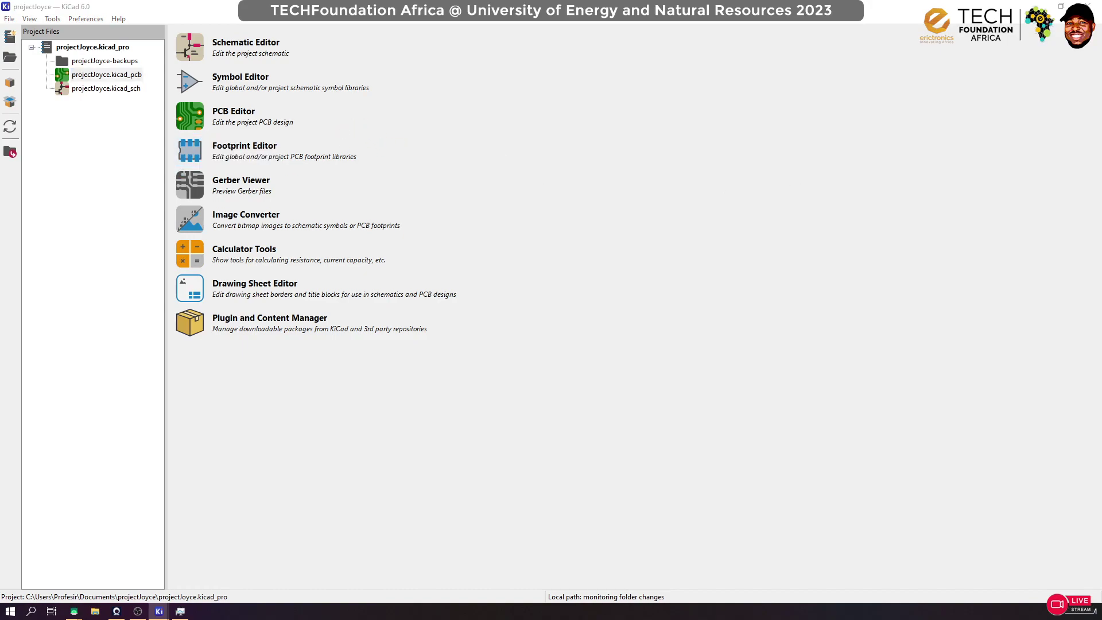
left_click_drag(956, 286, 255, 27)
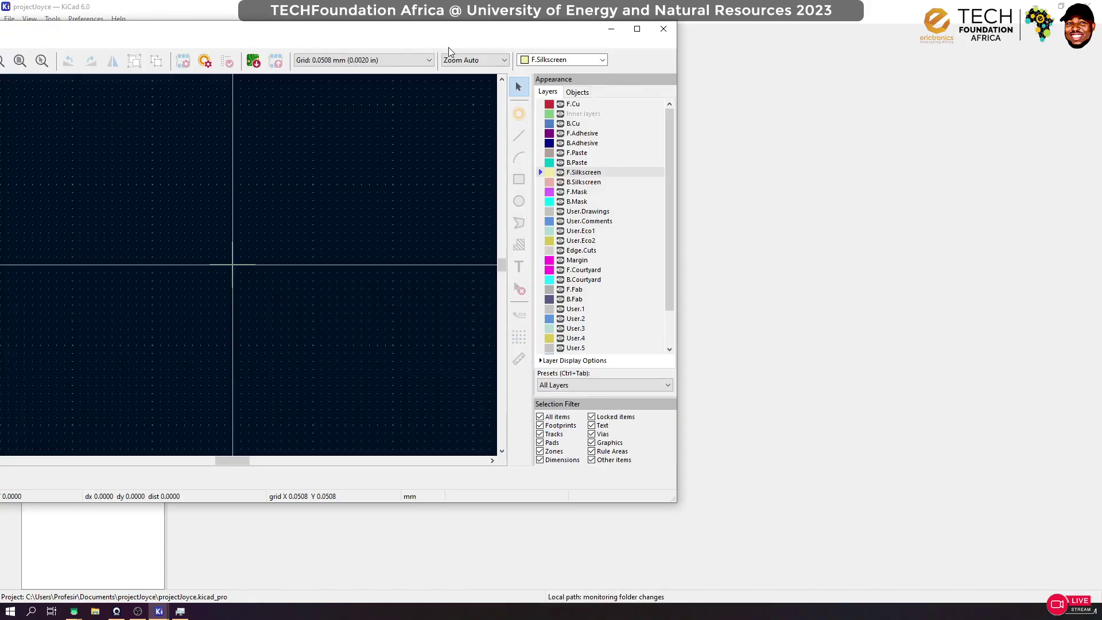
left_click(638, 28)
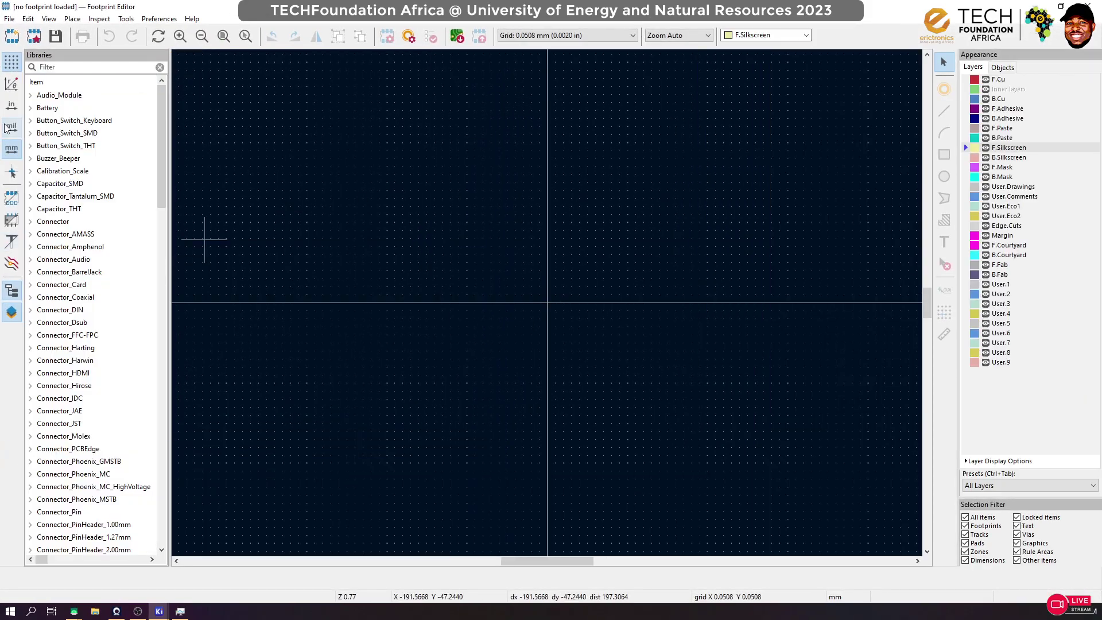
Filter the footprint libraries for ARDUINO and open Arduino_UNO_R3 from the Module library
left_click(64, 68)
type("ARDUINO")
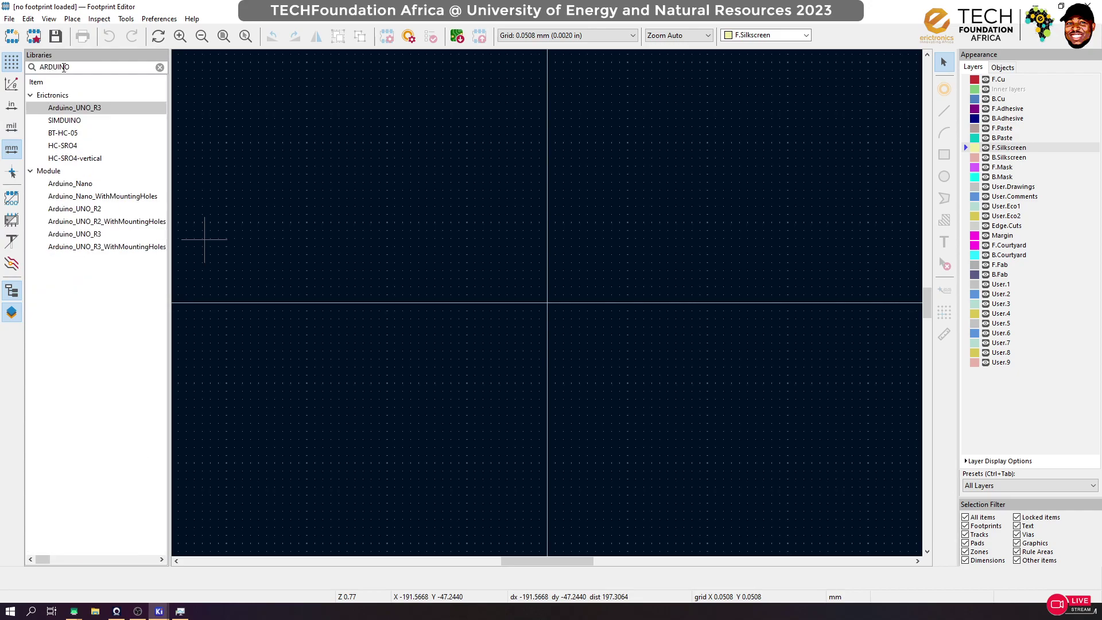
left_click(78, 234)
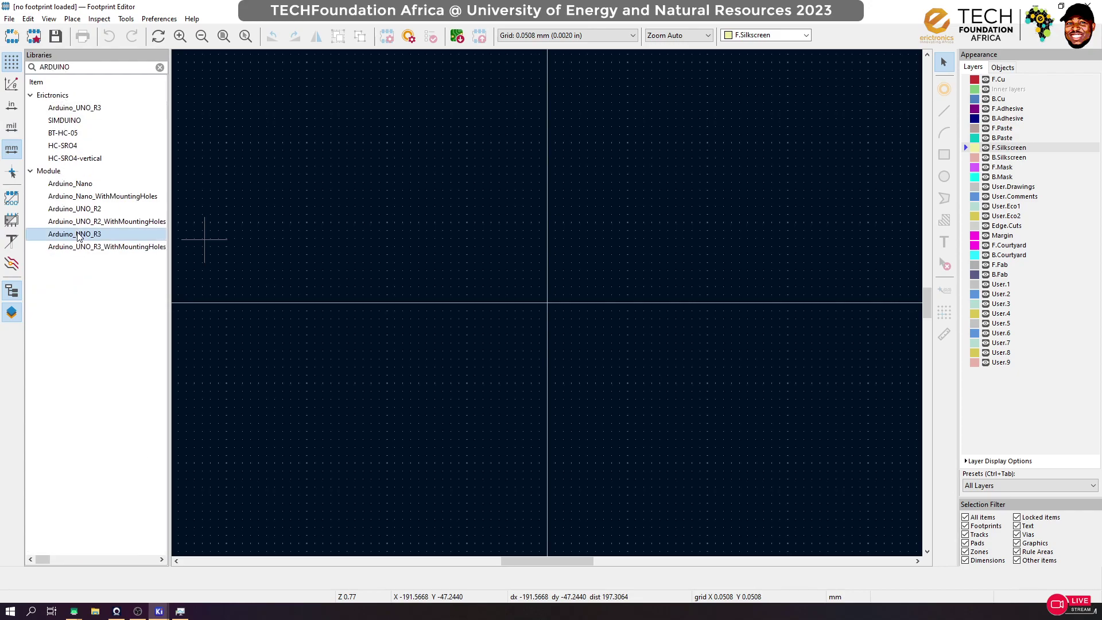
double_click(78, 235)
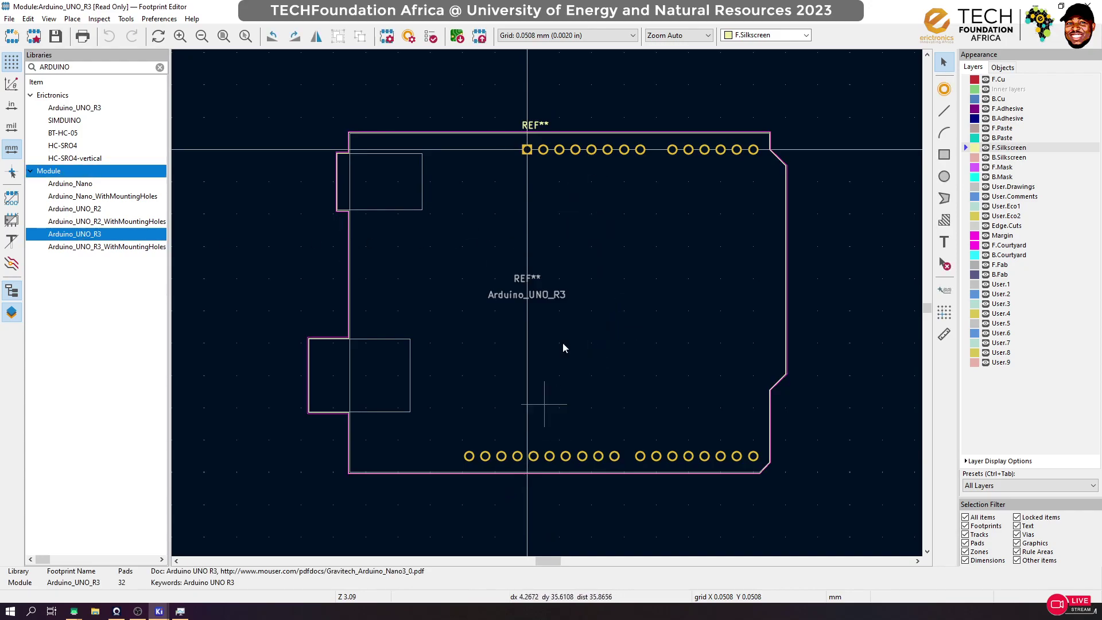
Inspect pads 1 to 4 of the Arduino_UNO_R3 footprint one after another, starting at the square pad
left_click(527, 151)
left_click(544, 150)
left_click(560, 151)
left_click(577, 153)
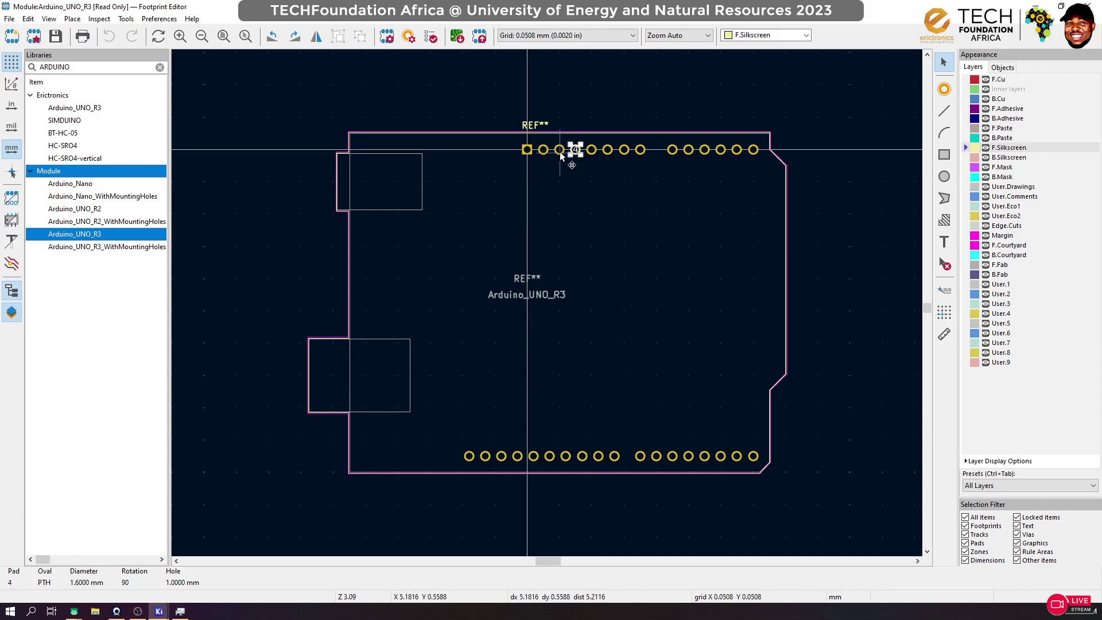
Measure the centre-to-centre distance between pads 1 and 2 in the upper pad row
scroll(560, 152, "up", 6)
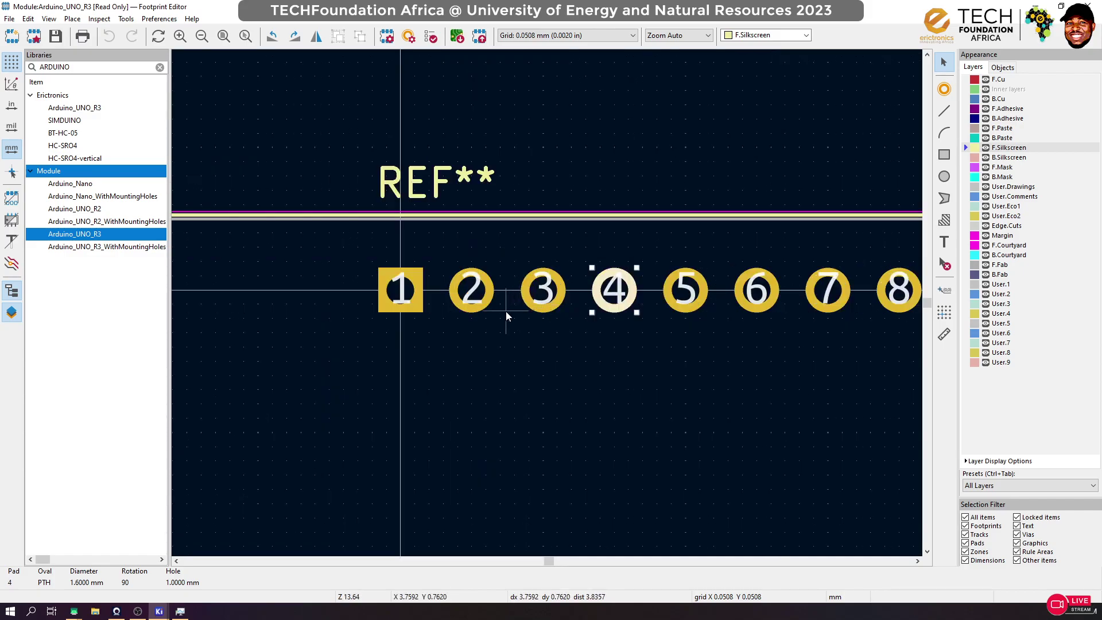
scroll(547, 305, "down", 8)
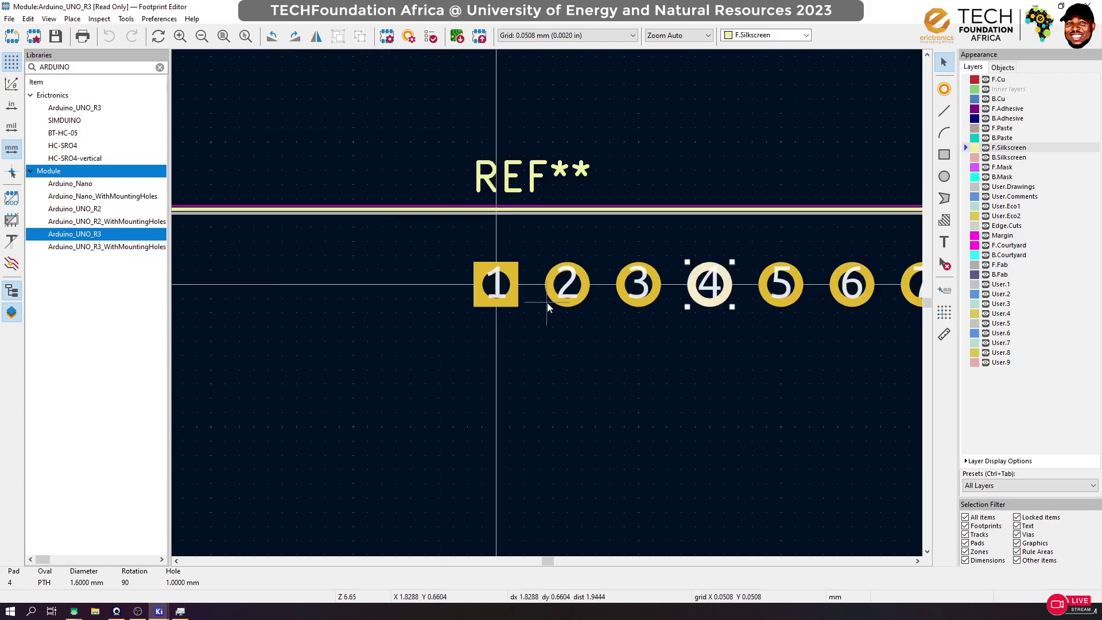
scroll(548, 305, "up", 4)
scroll(548, 305, "up", 2)
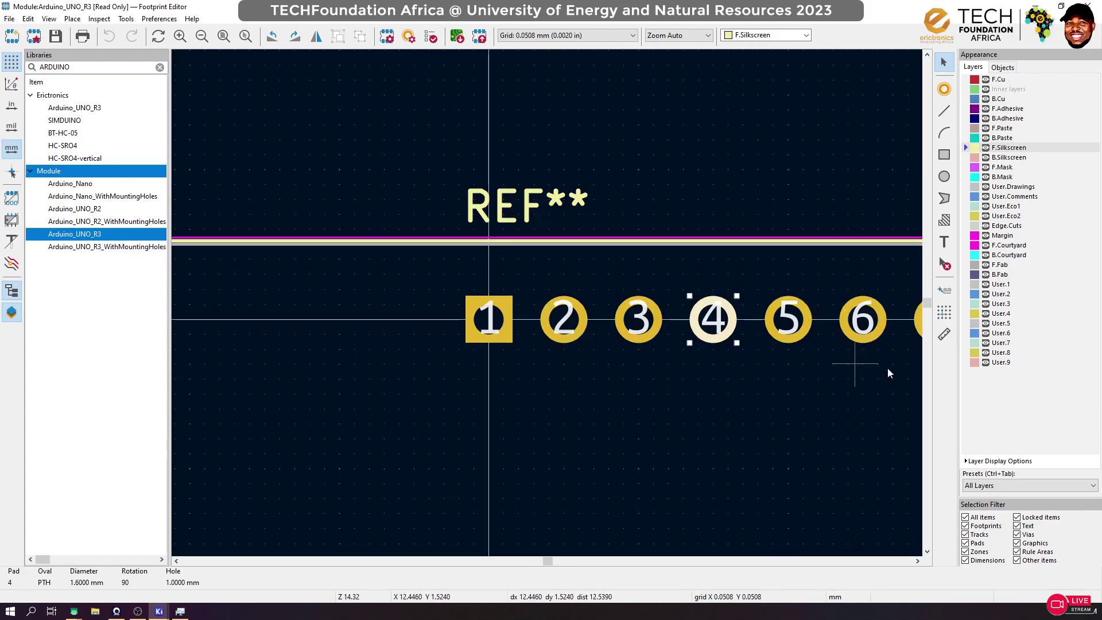
left_click(944, 333)
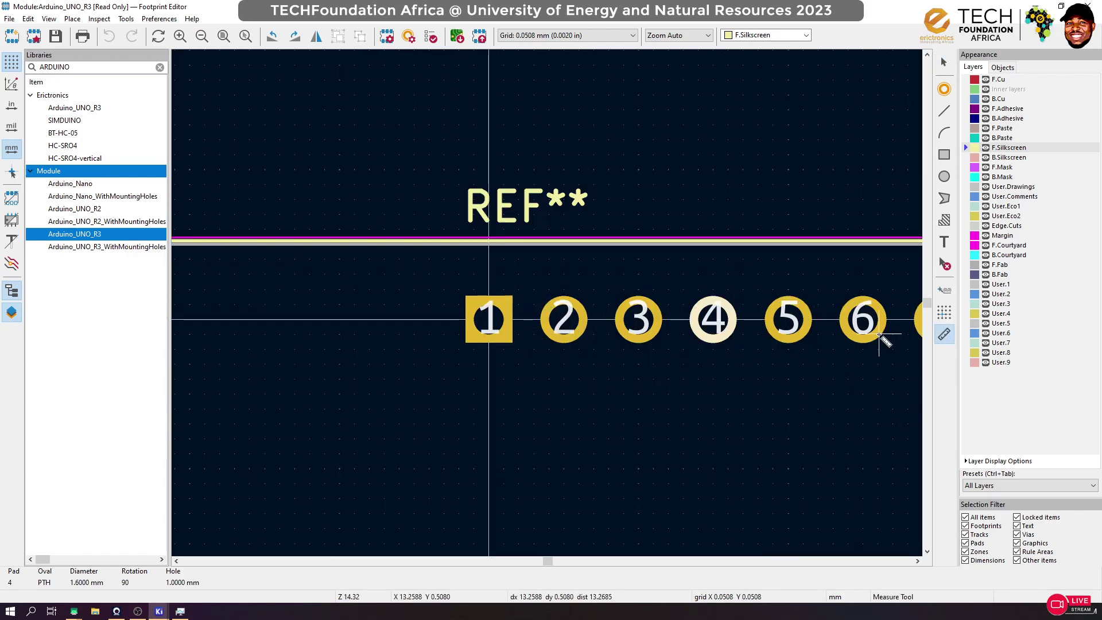
left_click(490, 320)
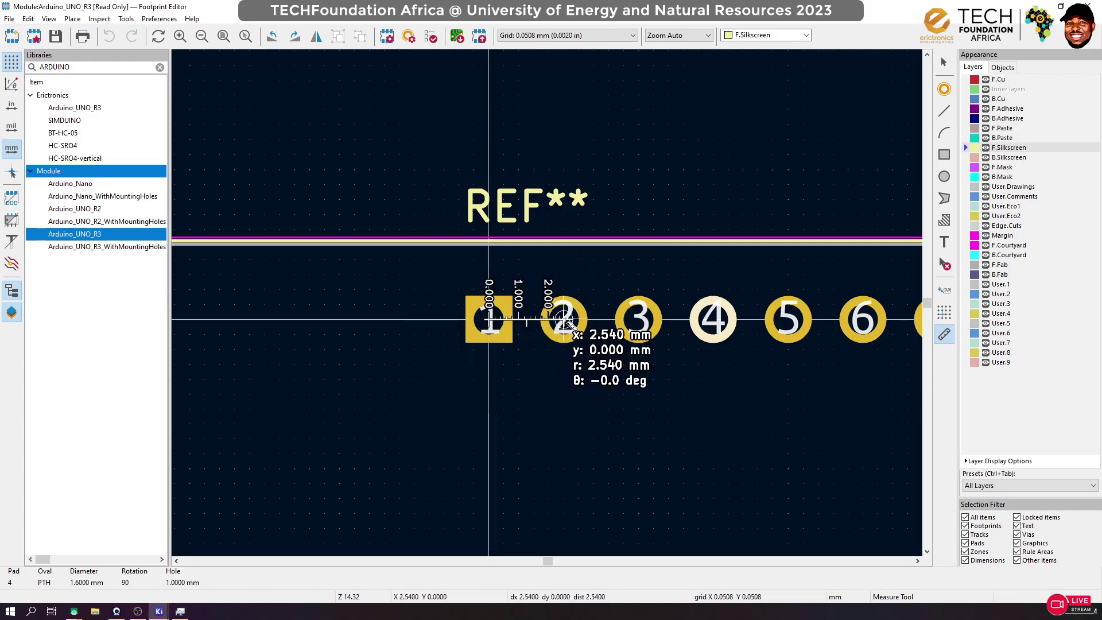
key("Escape")
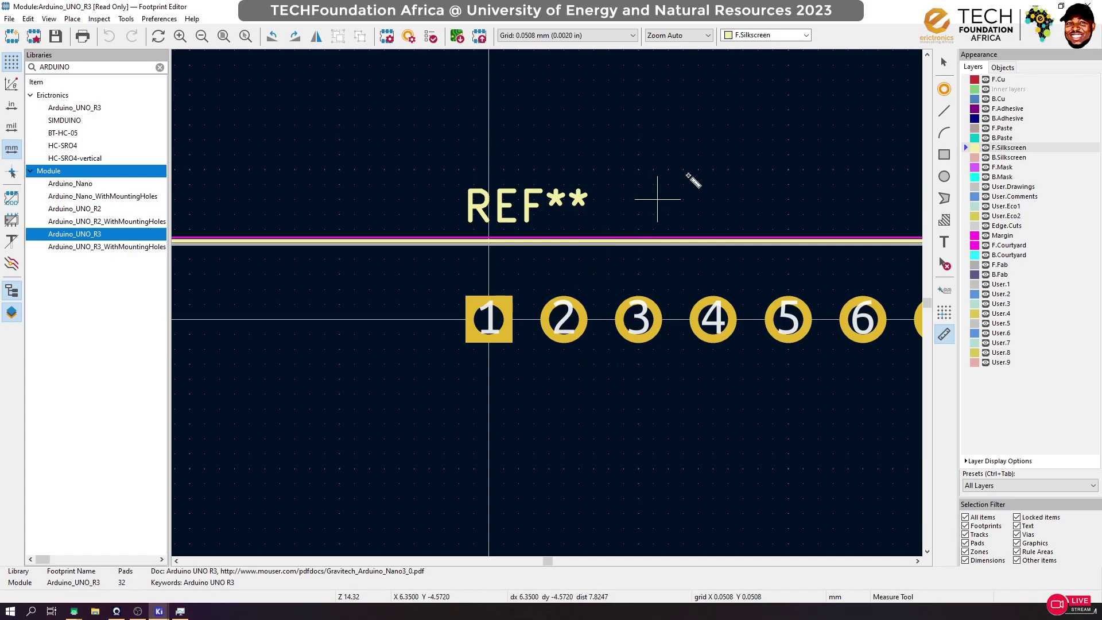
left_click(945, 61)
scroll(574, 293, "down", 4)
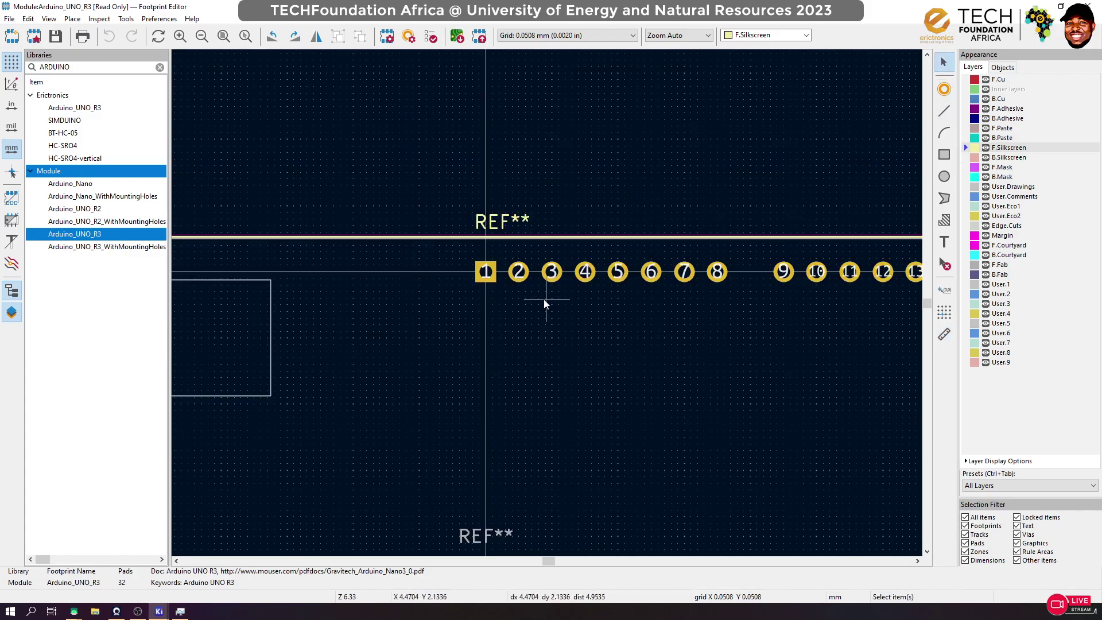
left_click_drag(731, 283, 547, 254)
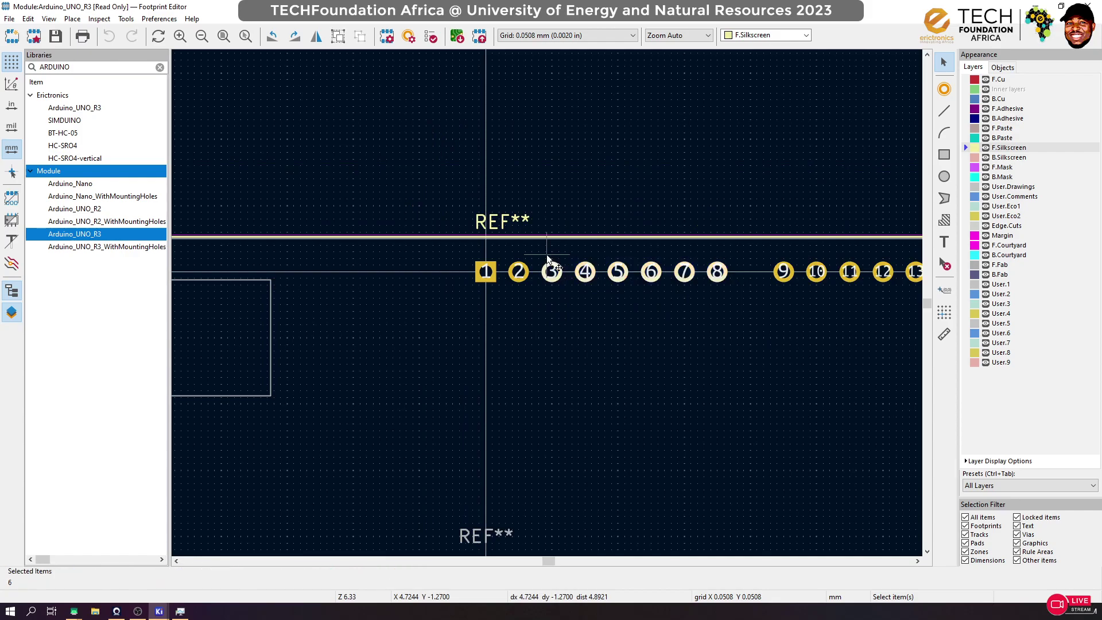
left_click(549, 299)
Open the pad properties of rectangular pad 1
left_click(479, 274)
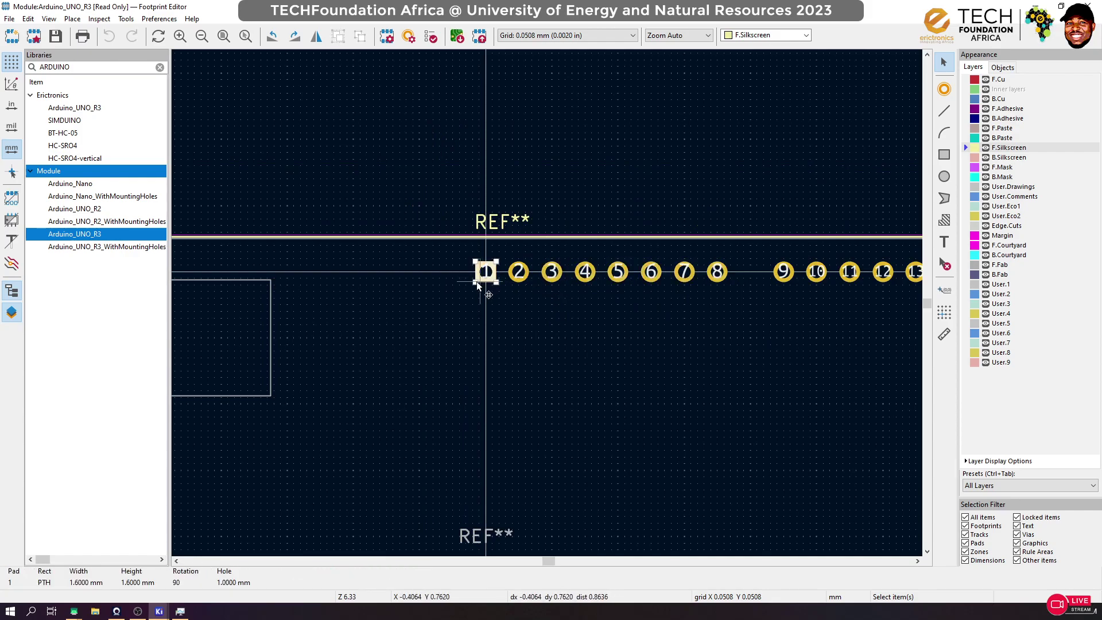
key("e")
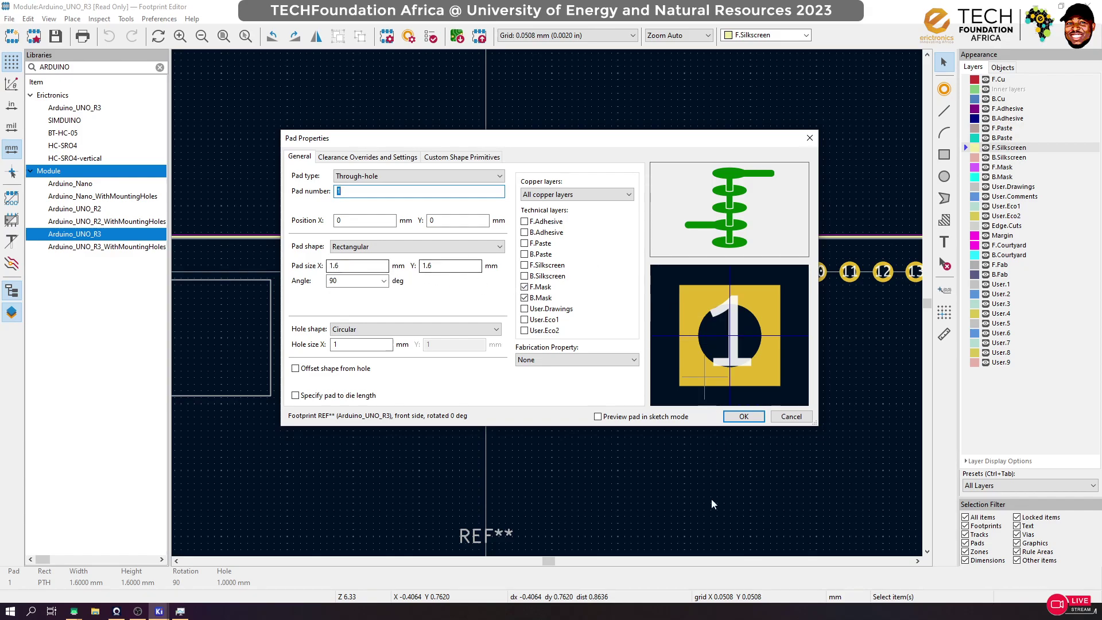
key("alt+Tab")
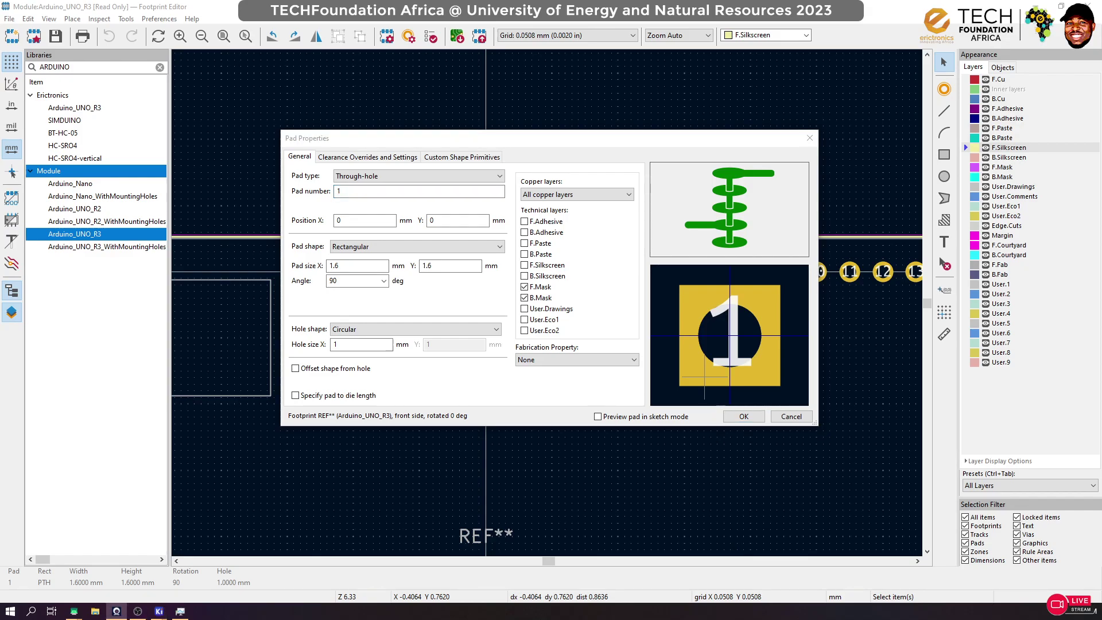
key("alt+Tab")
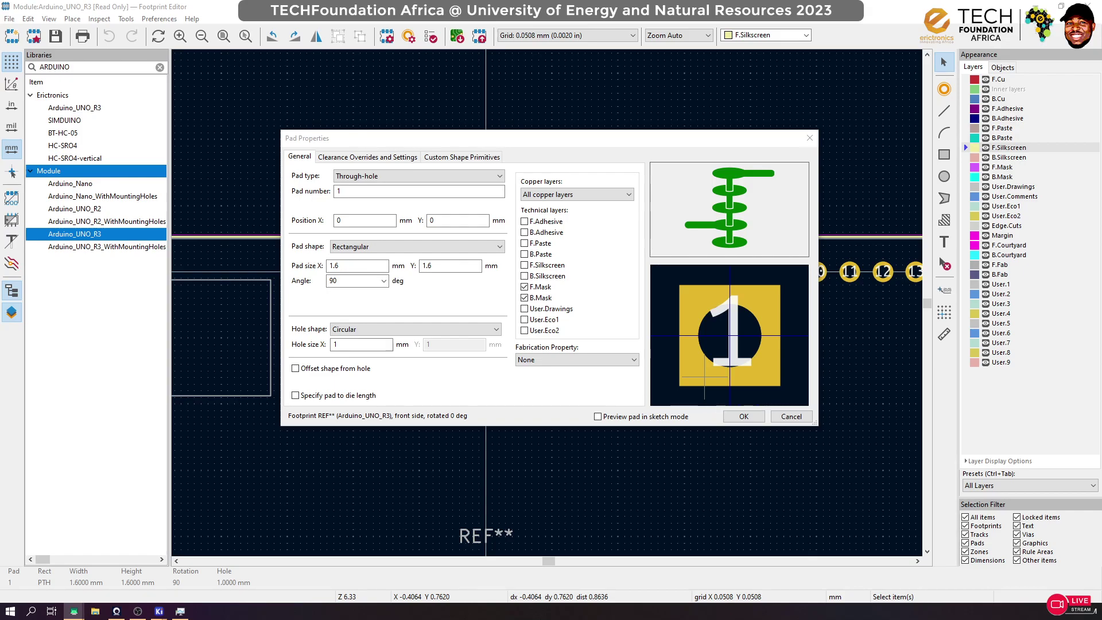
key("alt+Tab")
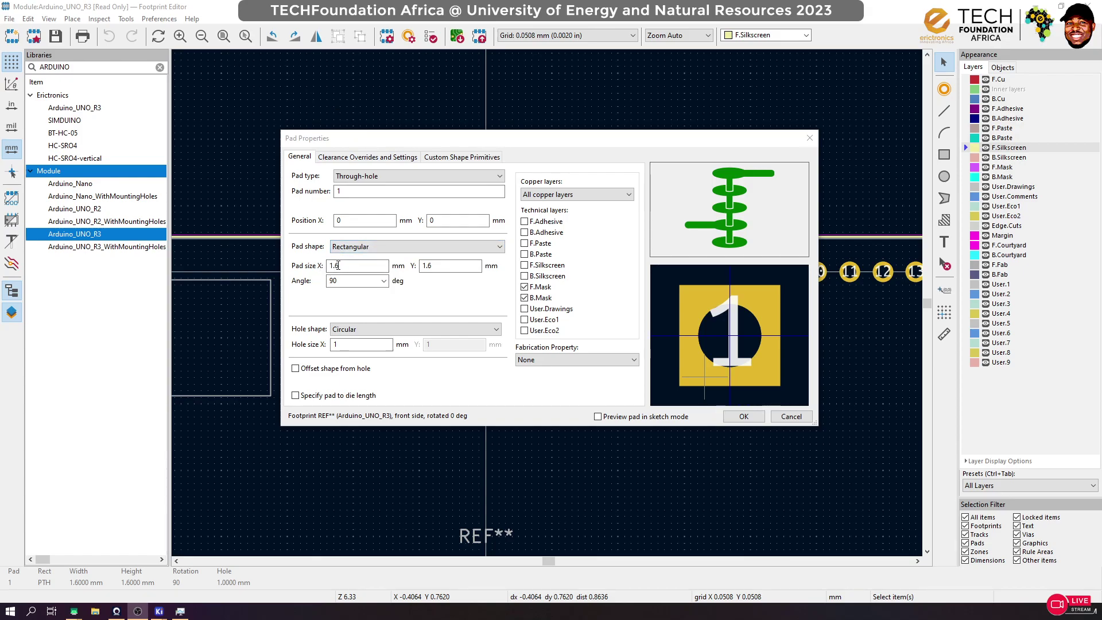
left_click_drag(586, 147, 636, 65)
Try a pad size Y of 2.54 mm for pad 1, and set it back to 1.6 mm
key("Tab")
key("Tab")
key("Tab")
key("Tab")
key("Tab")
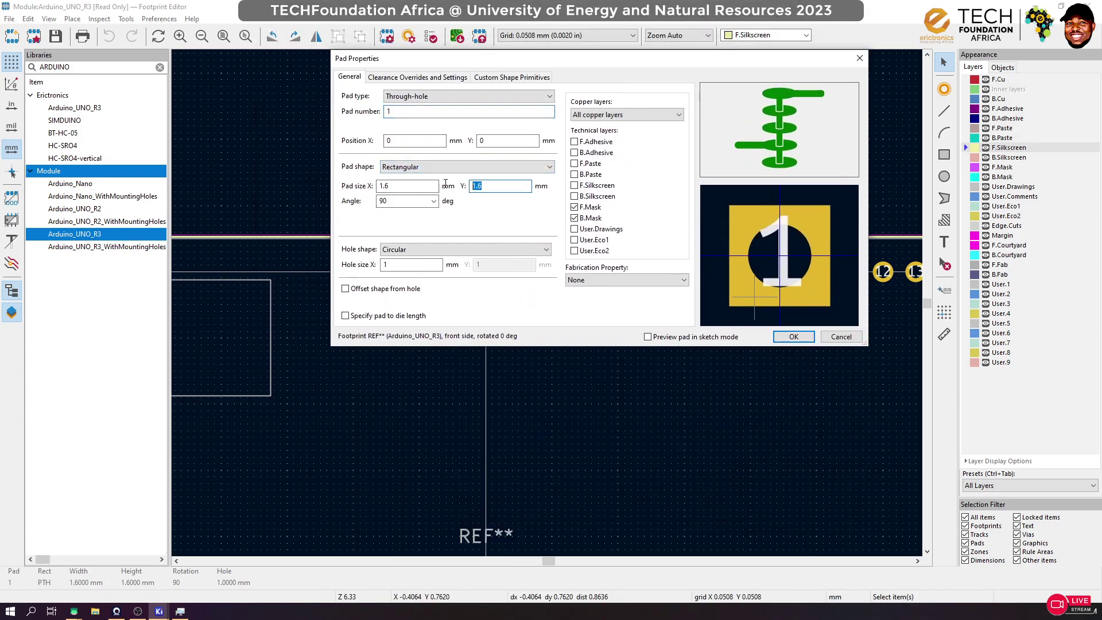
type("2.54")
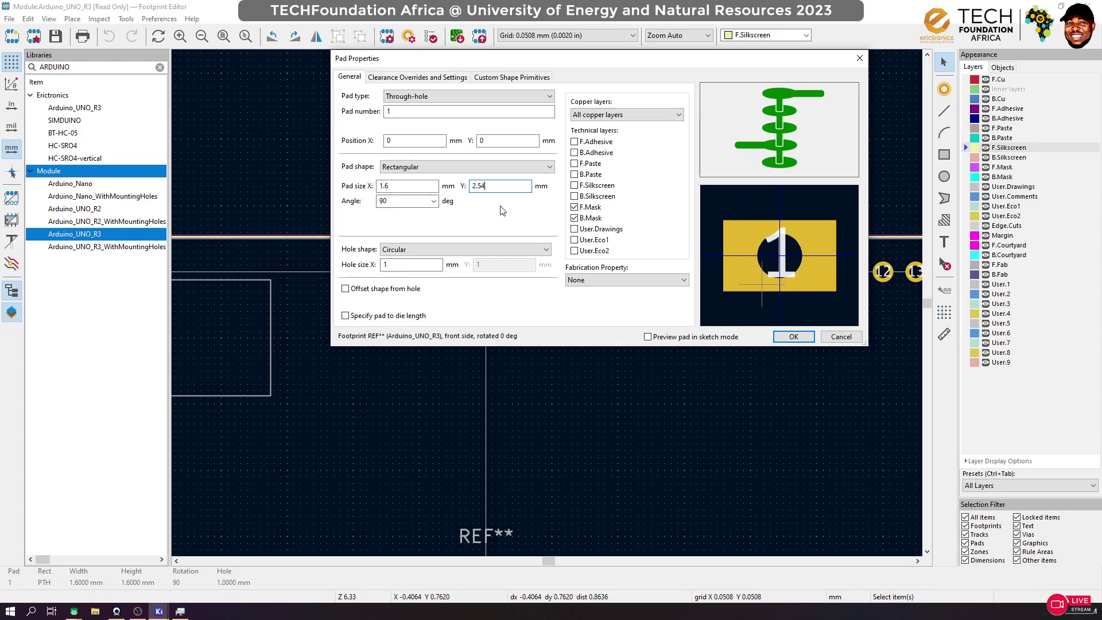
left_click_drag(465, 186, 443, 190)
type("1")
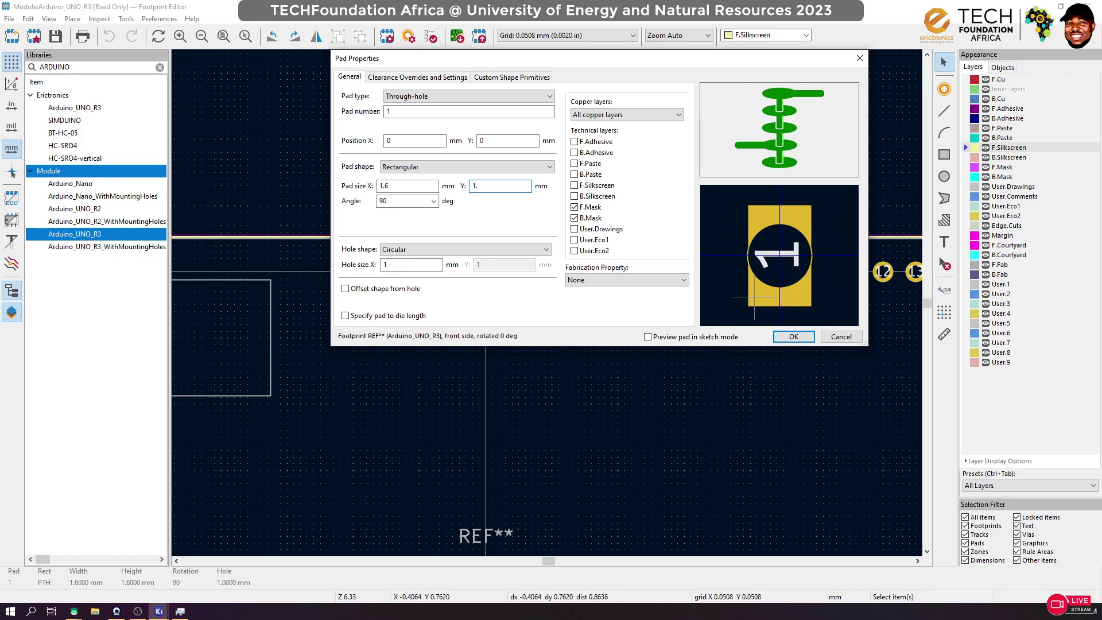
type(".6")
Set pad 1's size X to 2.54 mm and apply the change
key("shift+Tab")
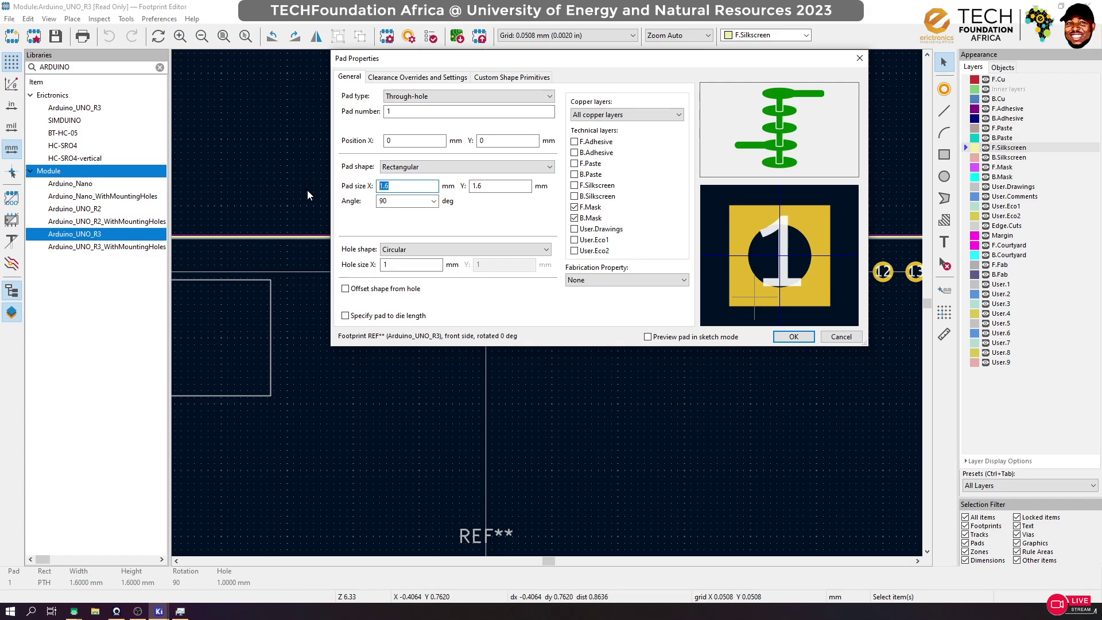
type("2.")
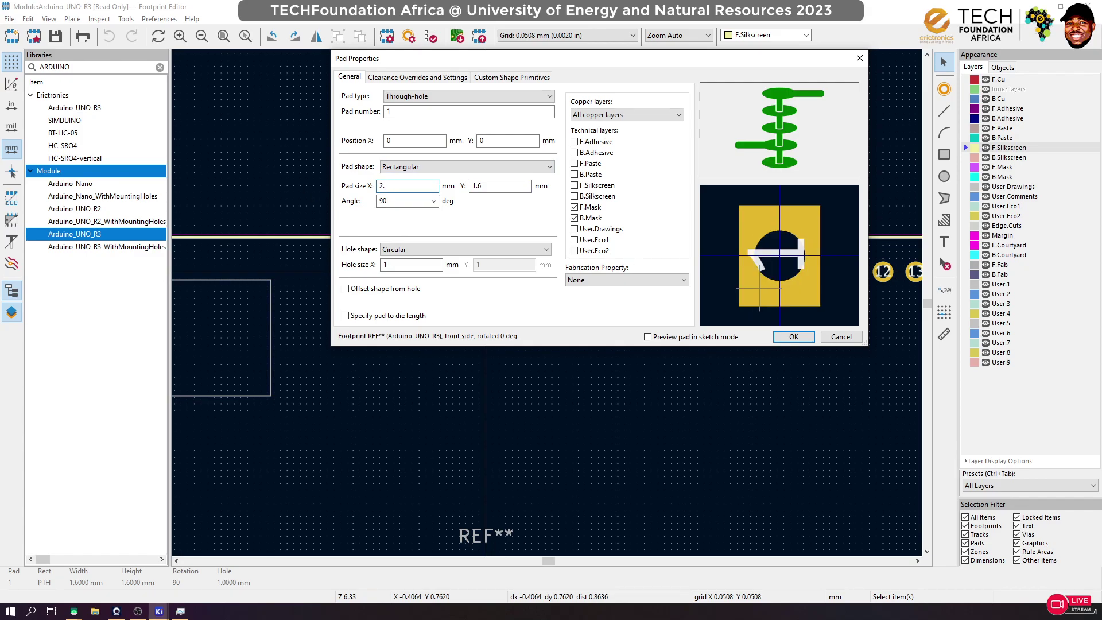
type("54")
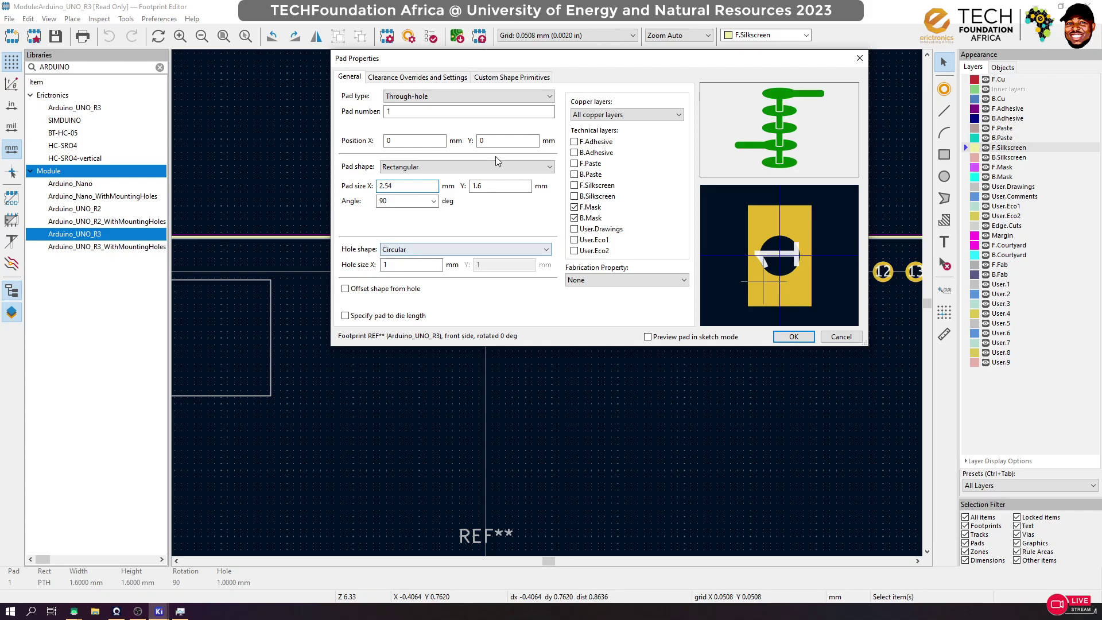
left_click(791, 336)
left_click(533, 246)
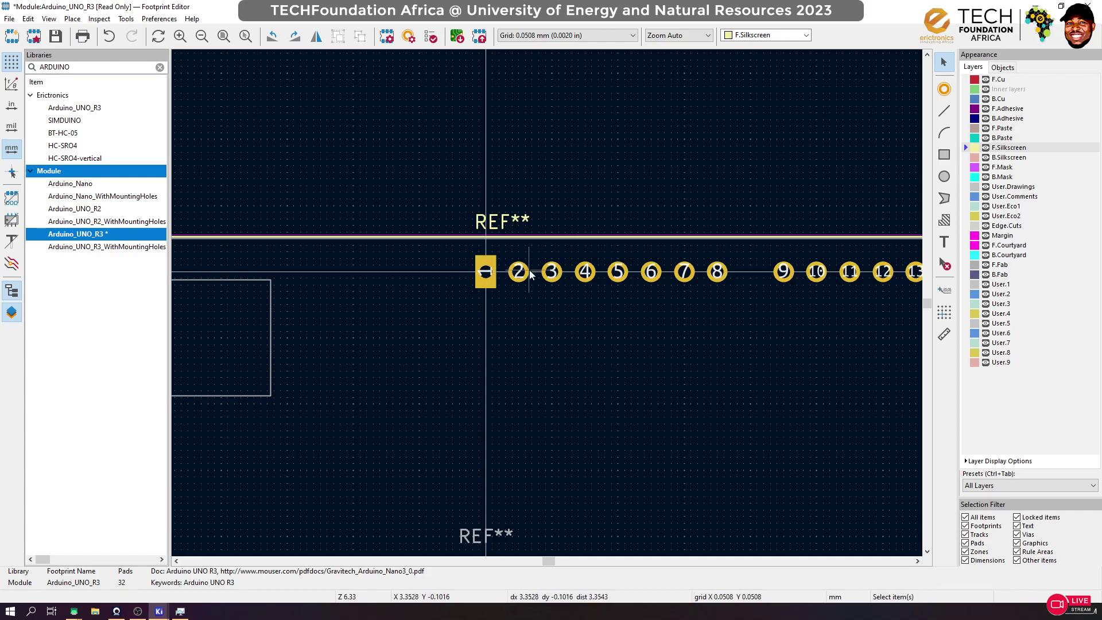
Check the hole size in pad 1's properties
left_click(493, 282)
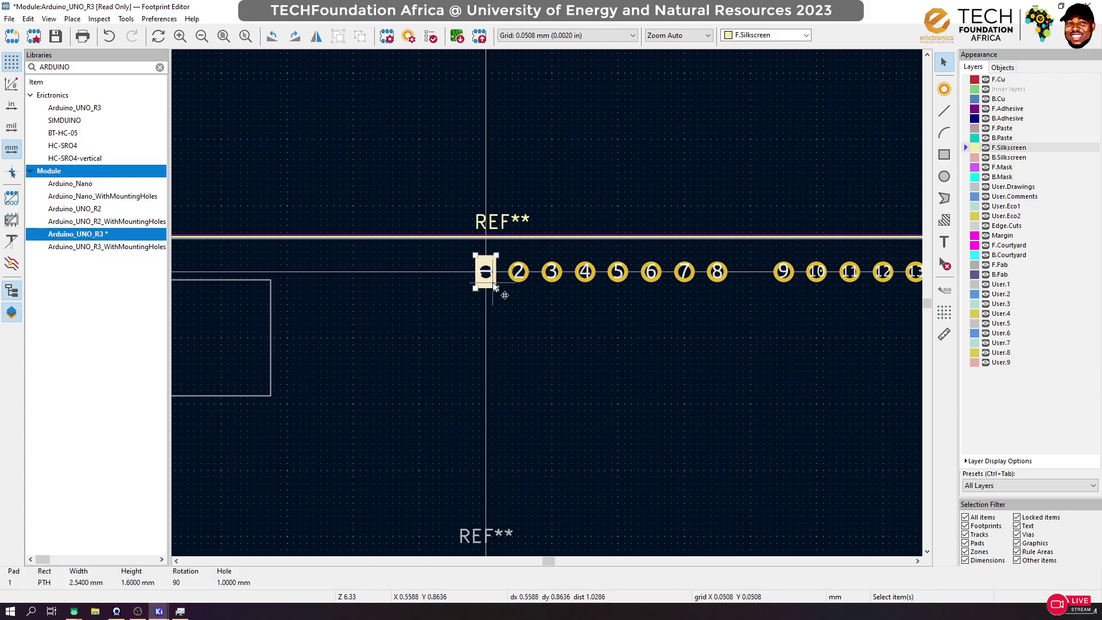
double_click(497, 278)
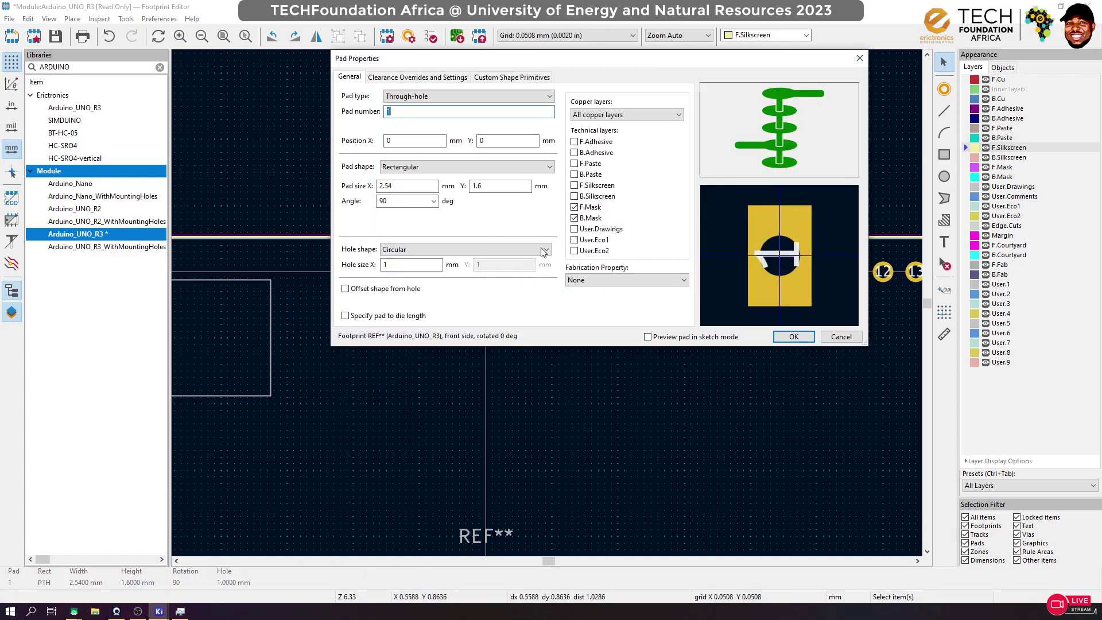
double_click(383, 265)
left_click(794, 336)
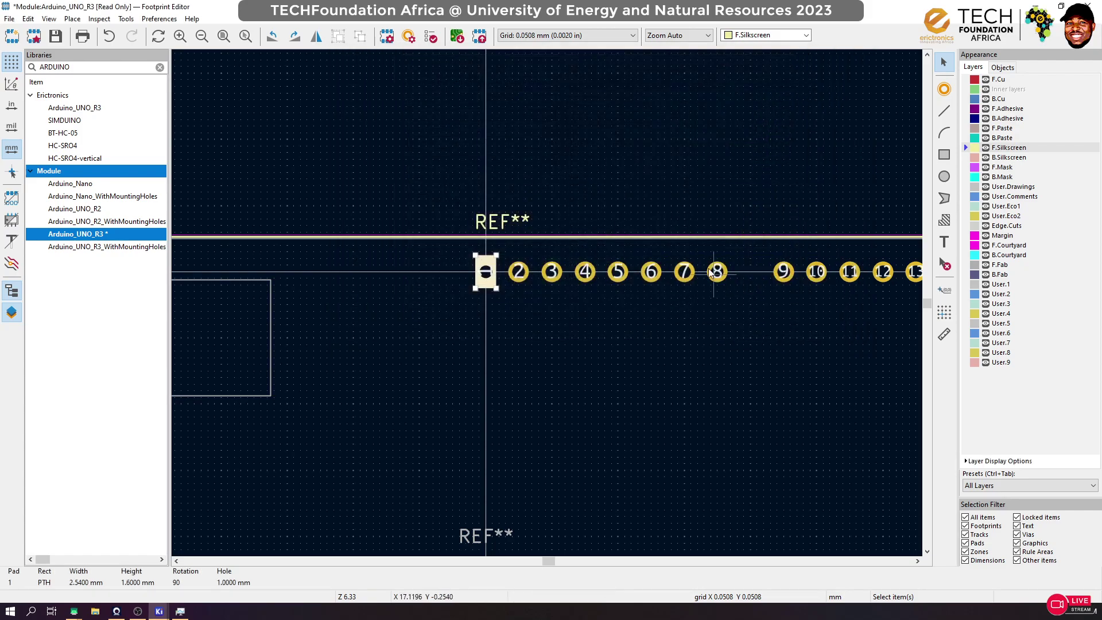
Set the size X of oval pad 2 to 2.54 mm and apply the change
left_click(520, 281)
left_click(524, 279)
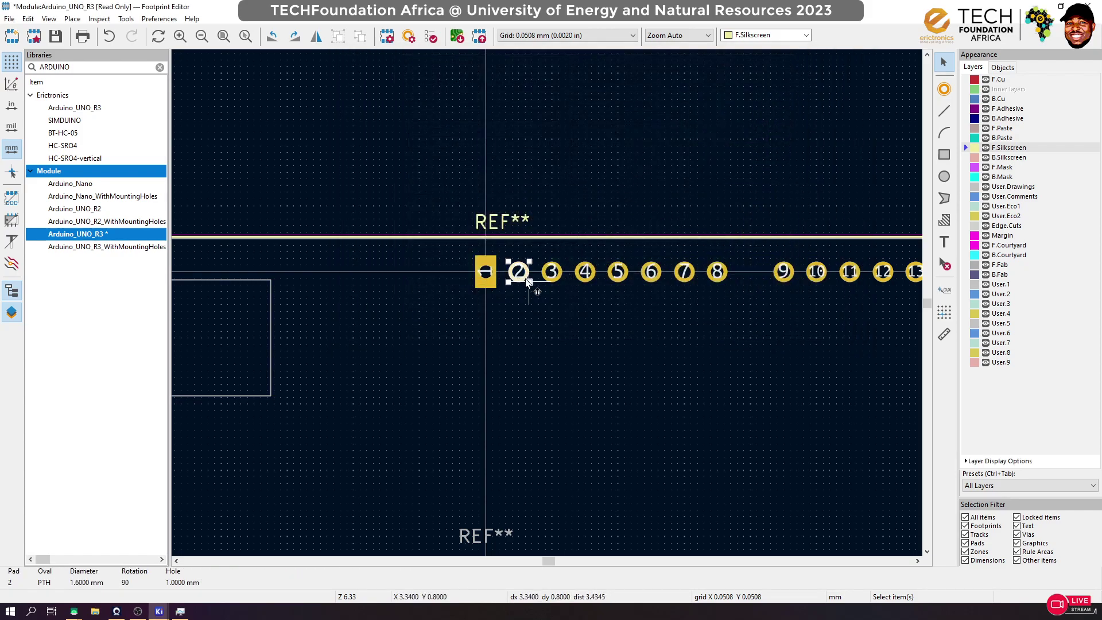
double_click(527, 281)
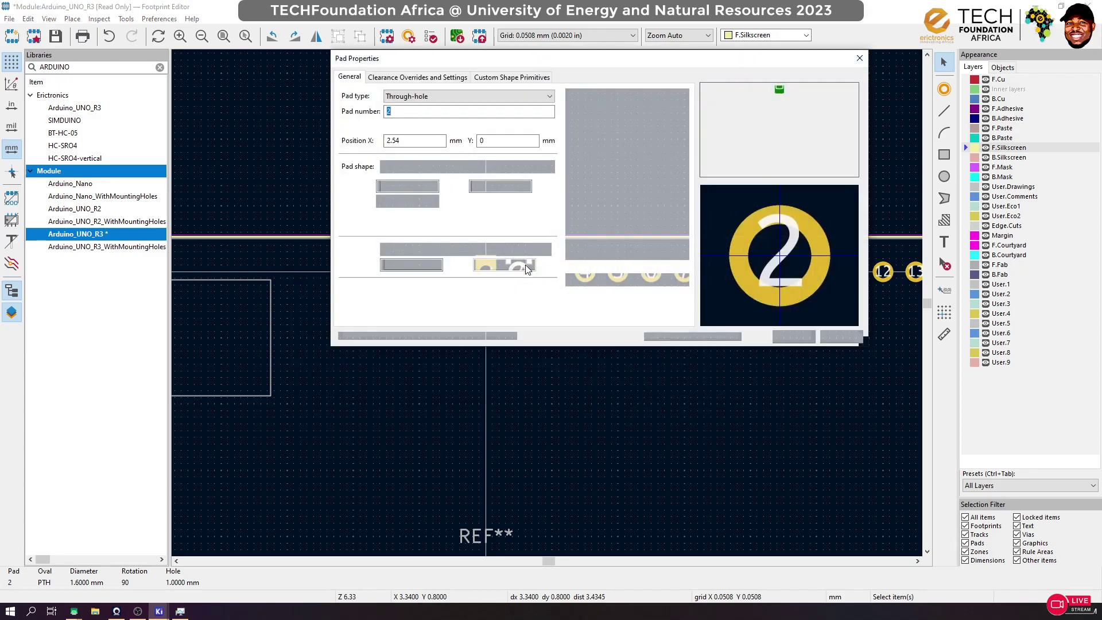
left_click_drag(485, 186, 323, 183)
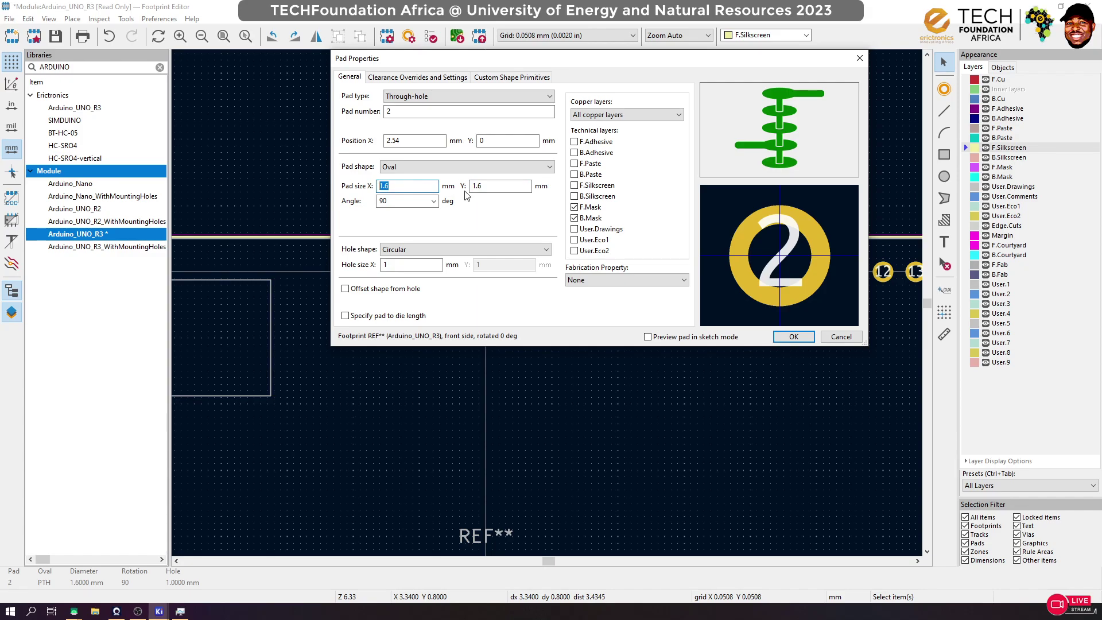
type("2.54")
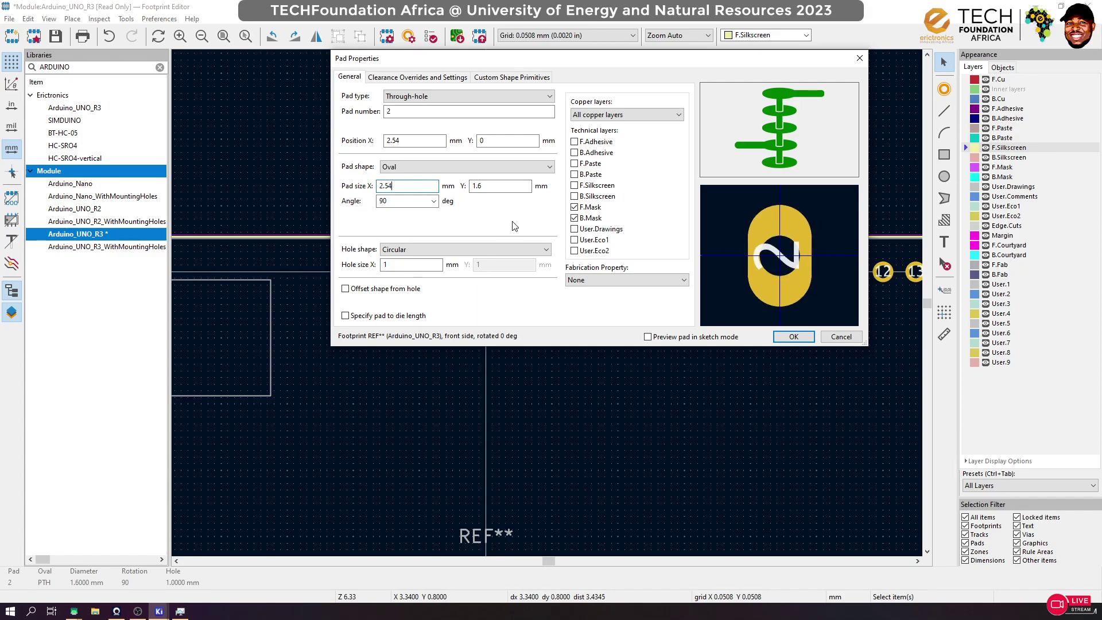
left_click(794, 337)
left_click(527, 312)
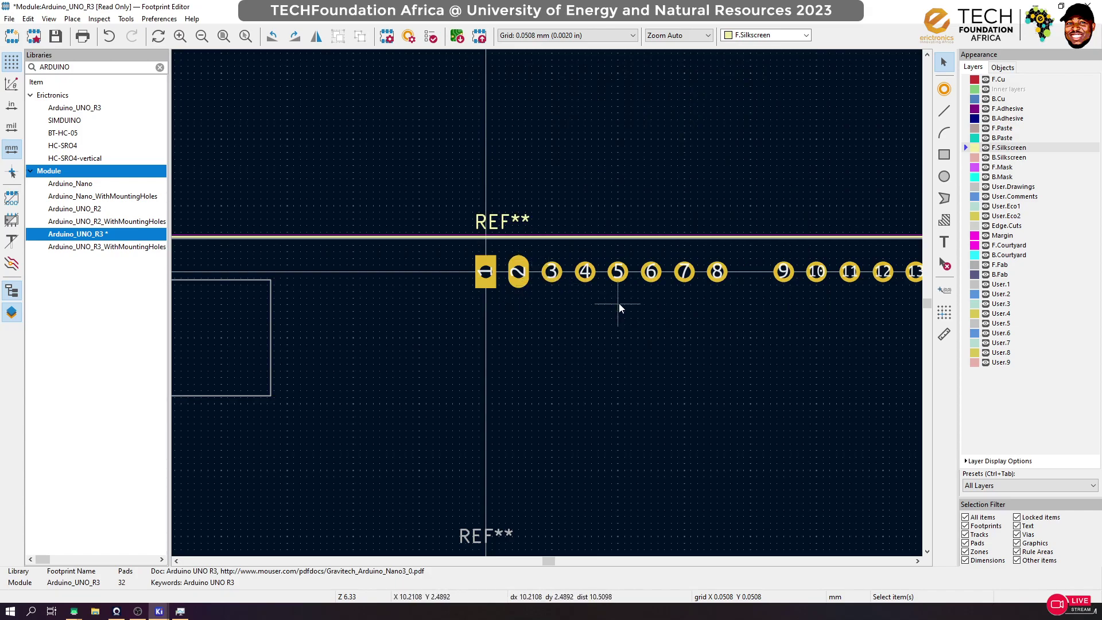
Delete pads 3 through 8 from the upper pad row
scroll(547, 302, "down", 3)
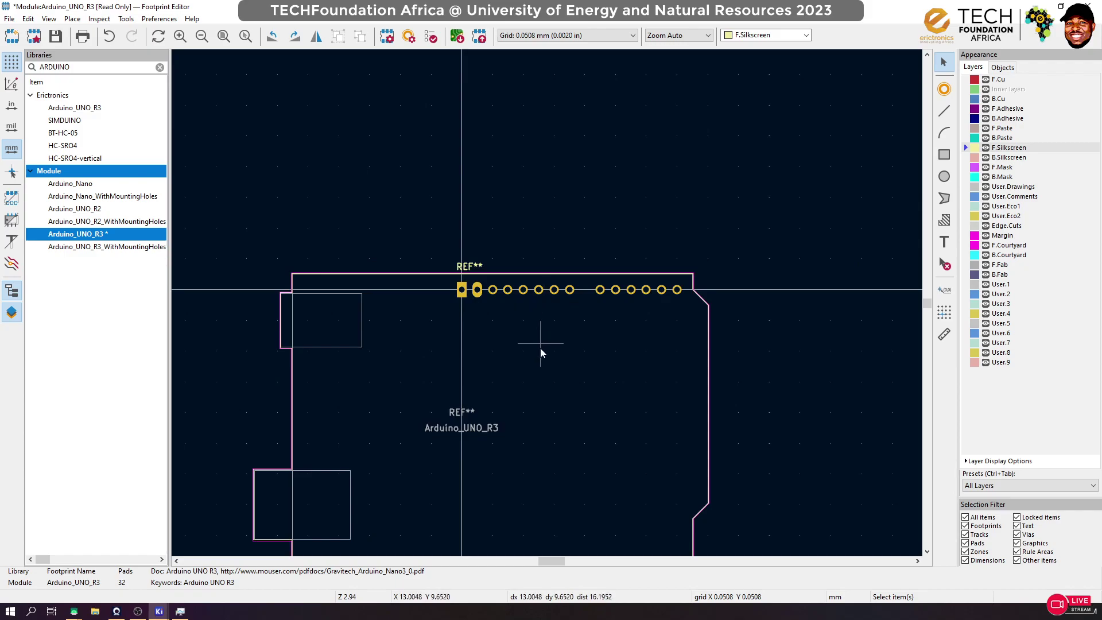
scroll(547, 304, "up", 5)
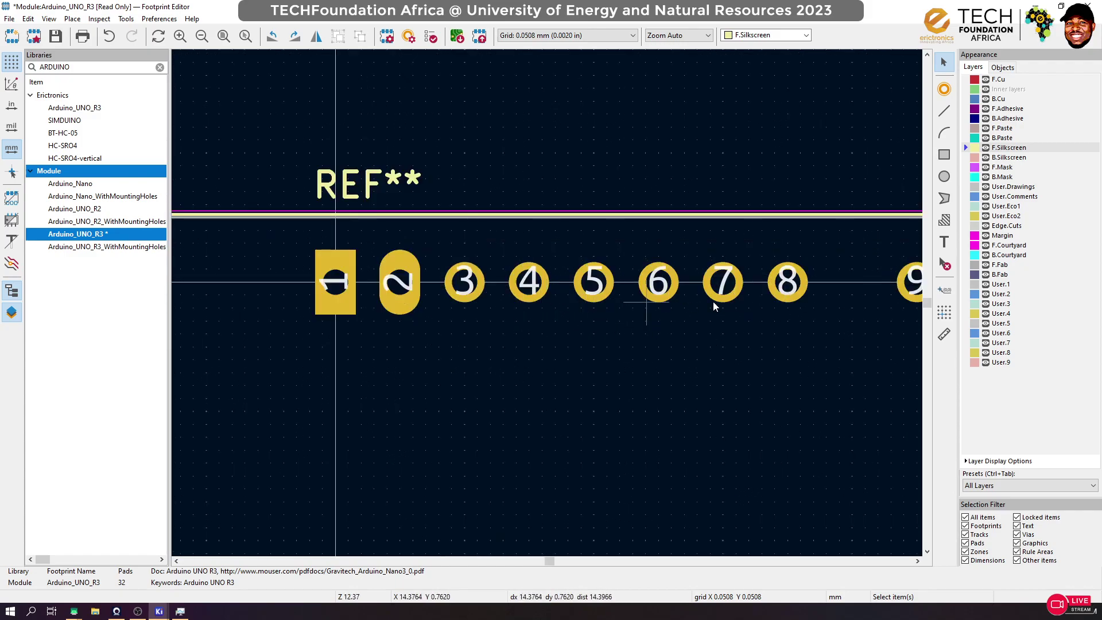
left_click_drag(837, 311, 458, 259)
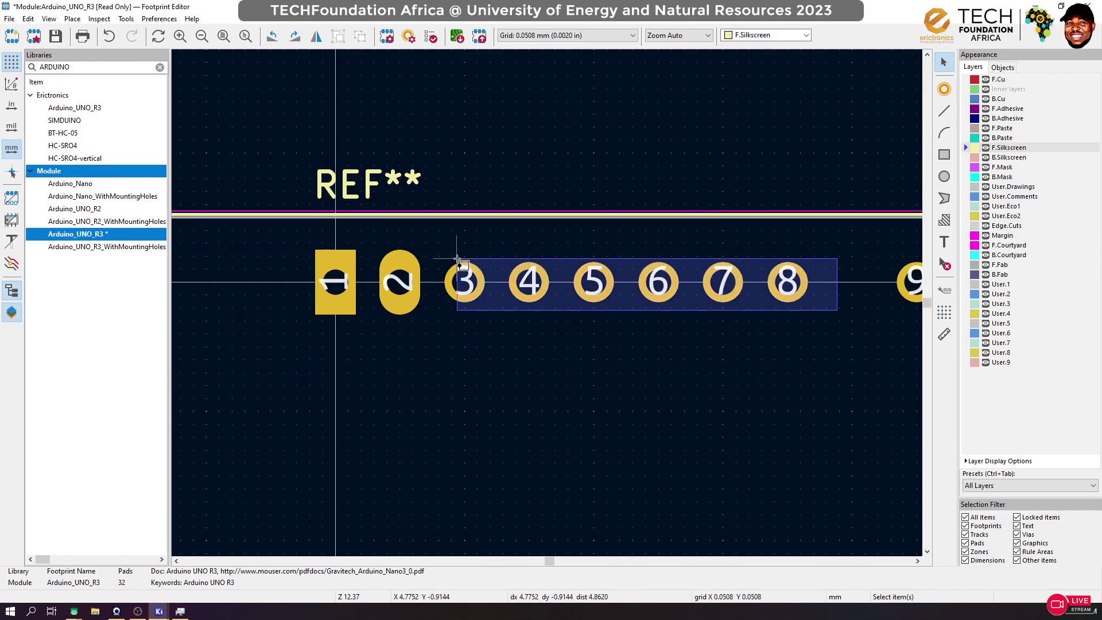
left_click_drag(457, 258, 458, 262)
key("Delete")
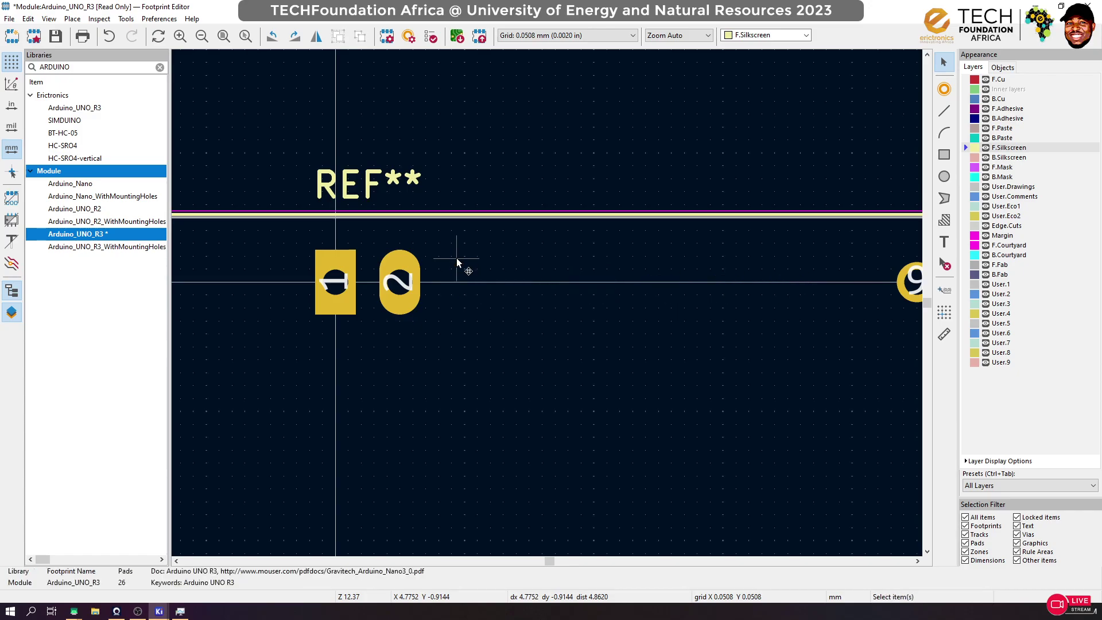
Open Create Array for pad 2 and set the grid array's horizontal count to 7 and vertical count to 1
left_click(395, 309)
right_click(395, 309)
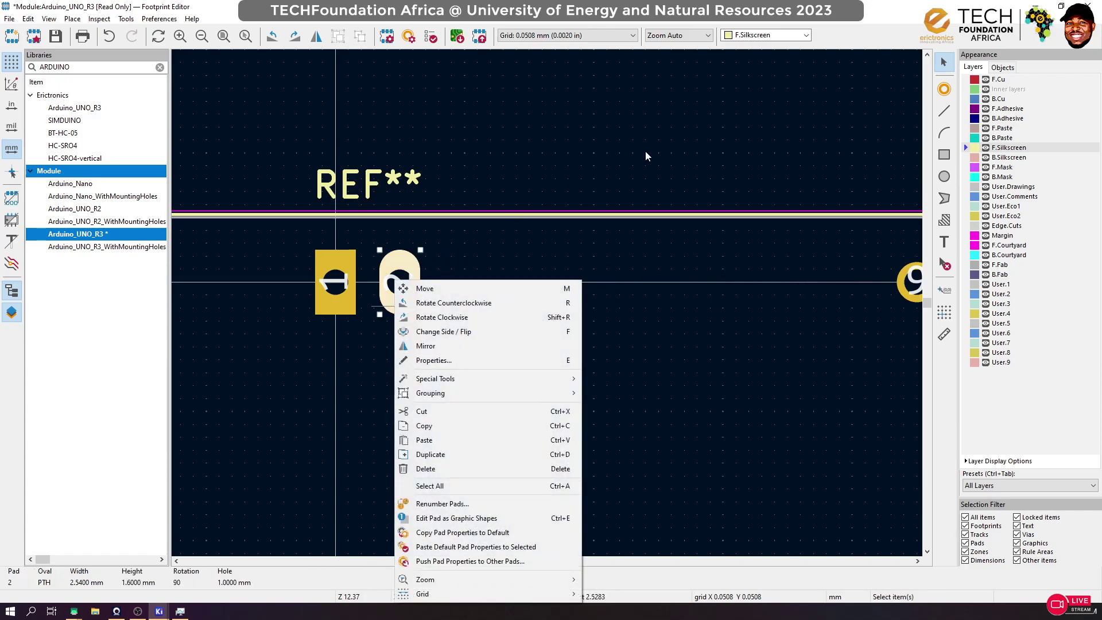
mouse_move(559, 396)
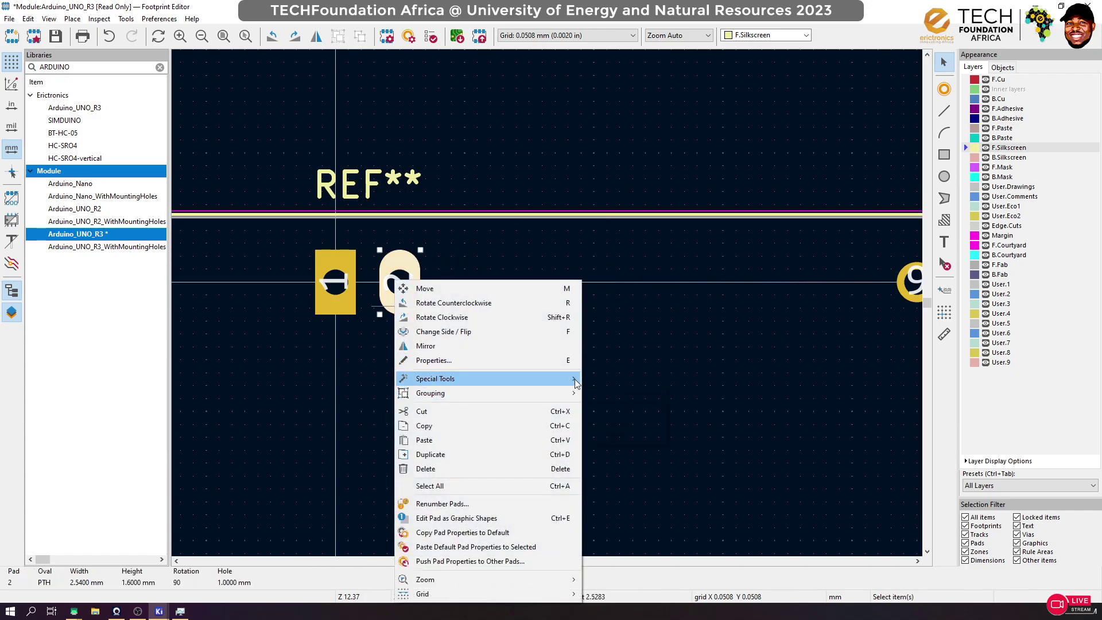
left_click(647, 419)
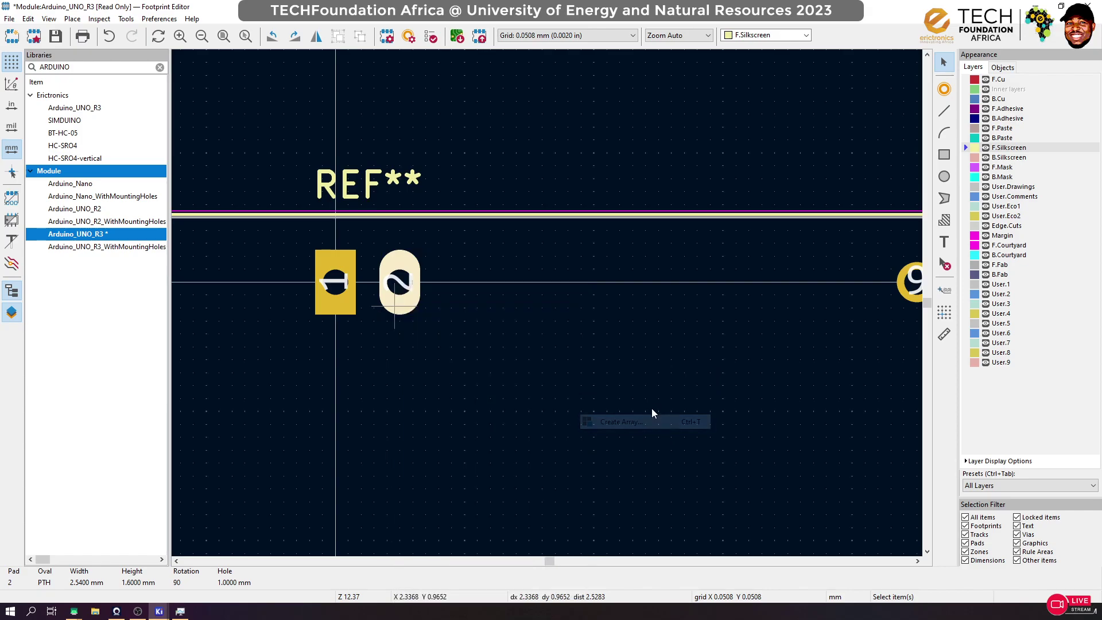
left_click_drag(234, 69, 623, 54)
left_click(544, 88)
left_click(543, 88)
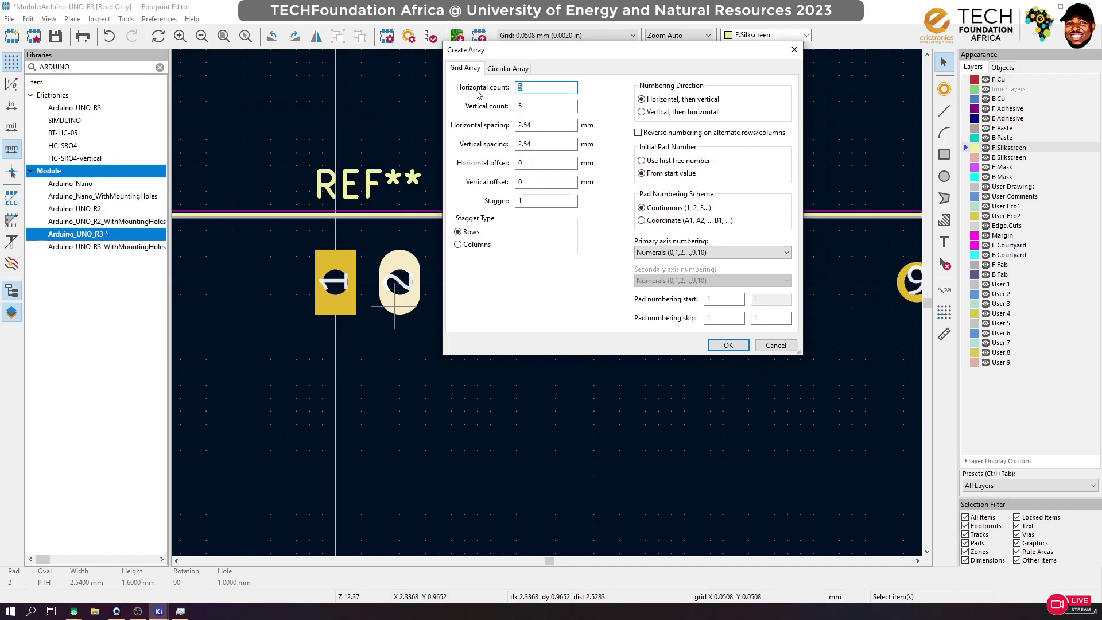
type("7")
key("Tab")
type("1")
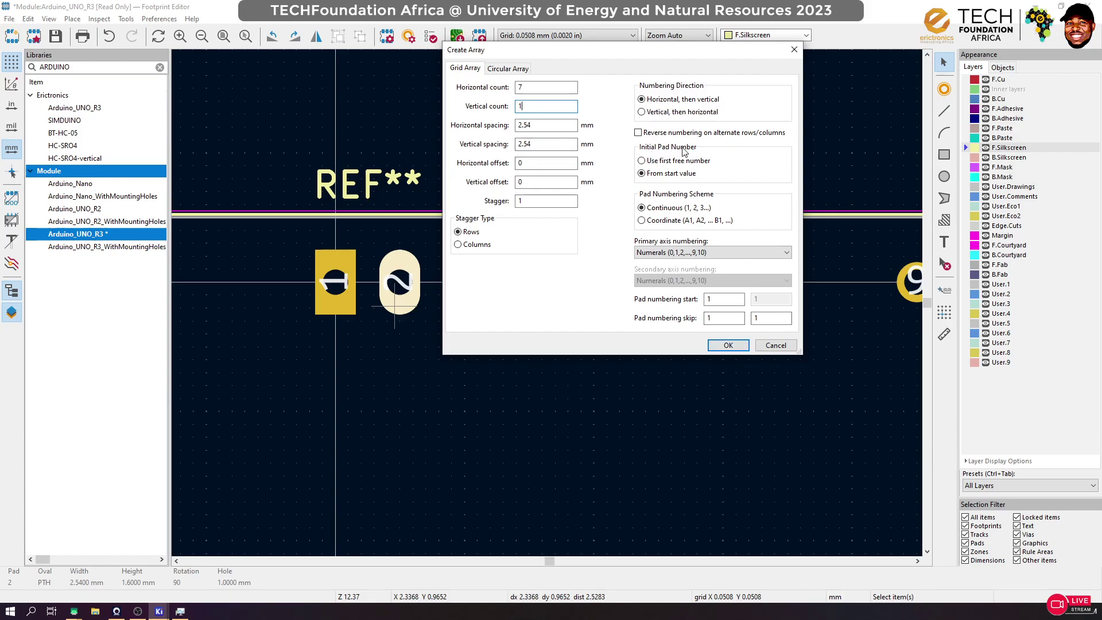
Number the array pads from a start value of 2 and create the array
left_click(658, 166)
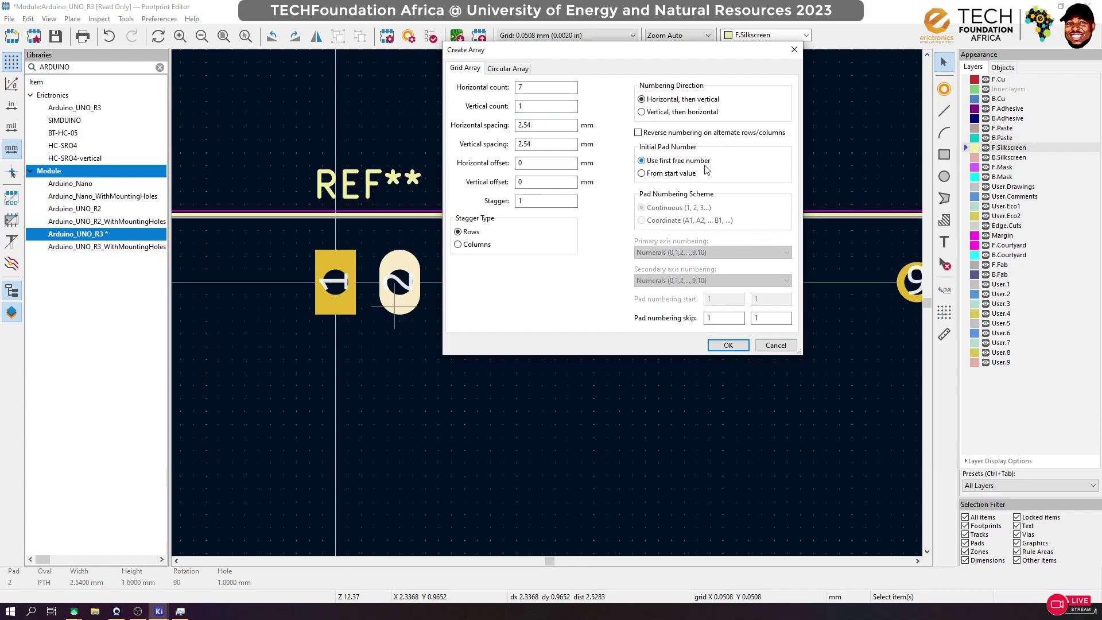
left_click(676, 175)
left_click(725, 299)
type("2")
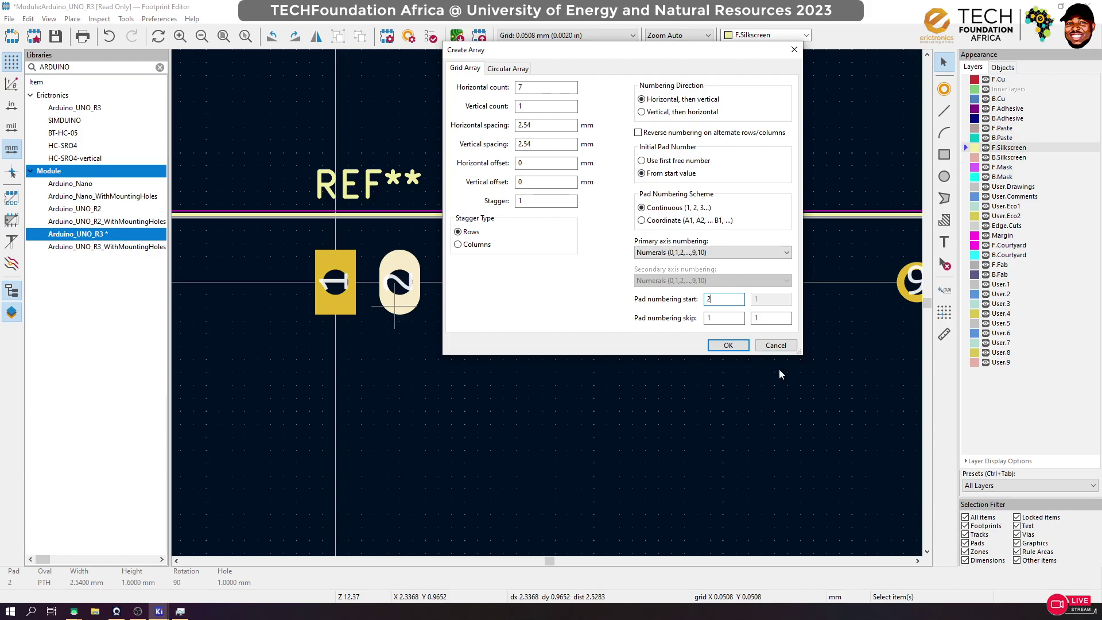
left_click(728, 345)
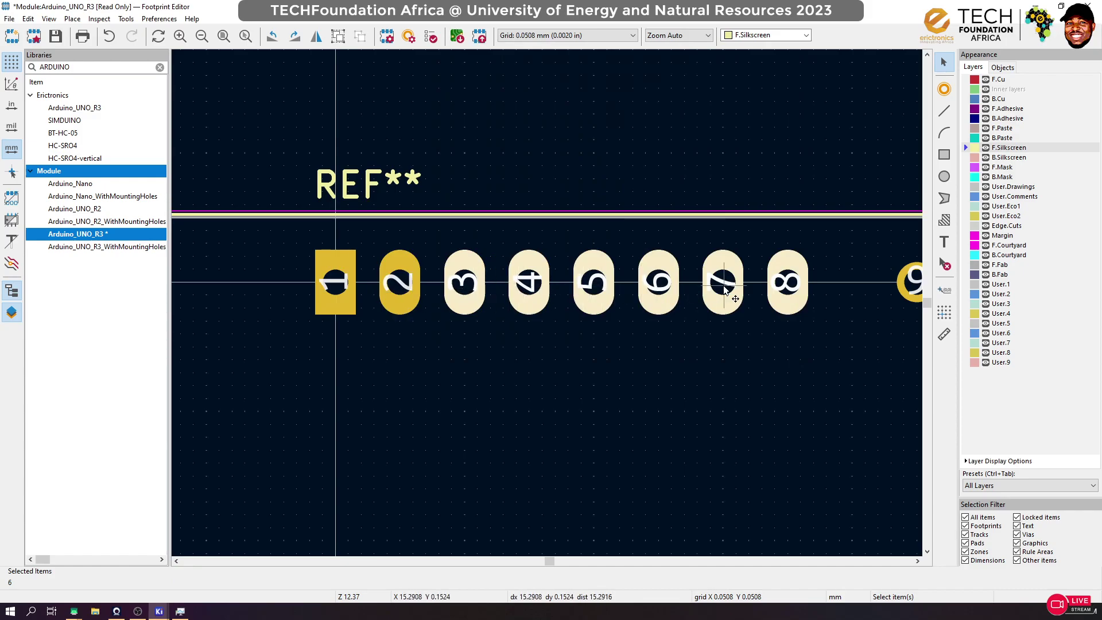
scroll(490, 324, "down", 3)
left_click(556, 234)
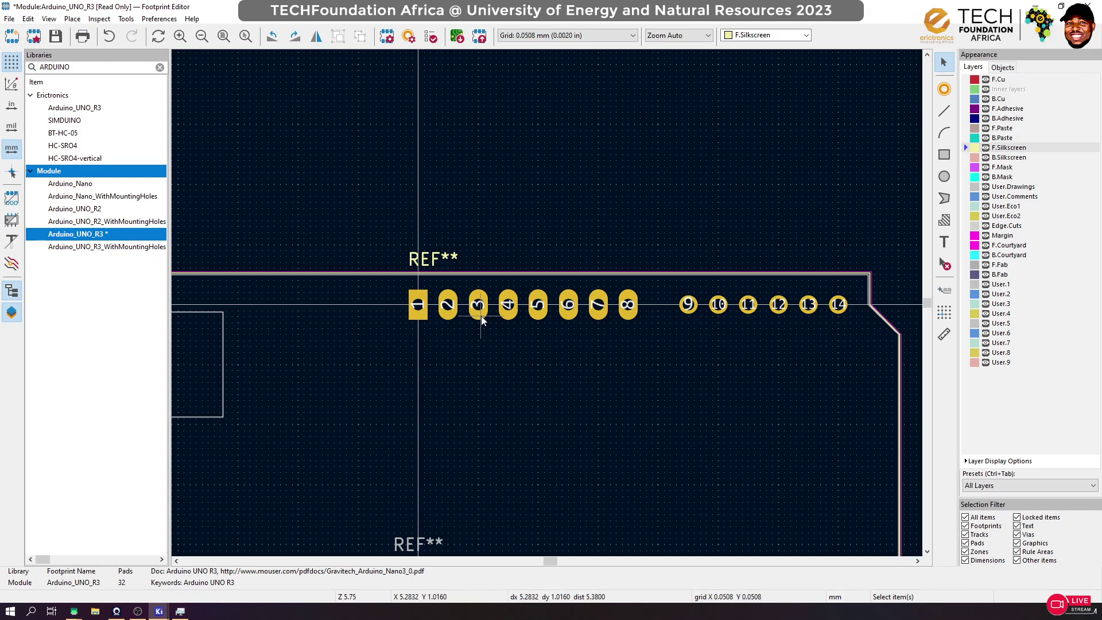
Undo and redo the new pad array with the preceding pad deletion, and try to save the footprint
key("ctrl+z")
key("ctrl+z")
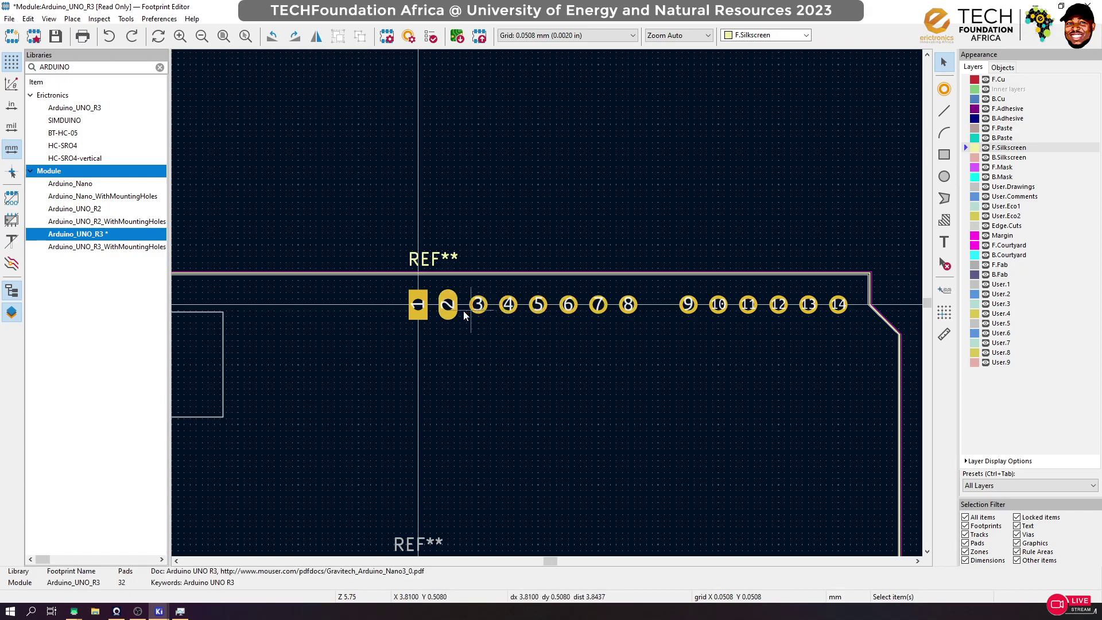
key("ctrl+y")
key("ctrl+y")
key("ctrl+s")
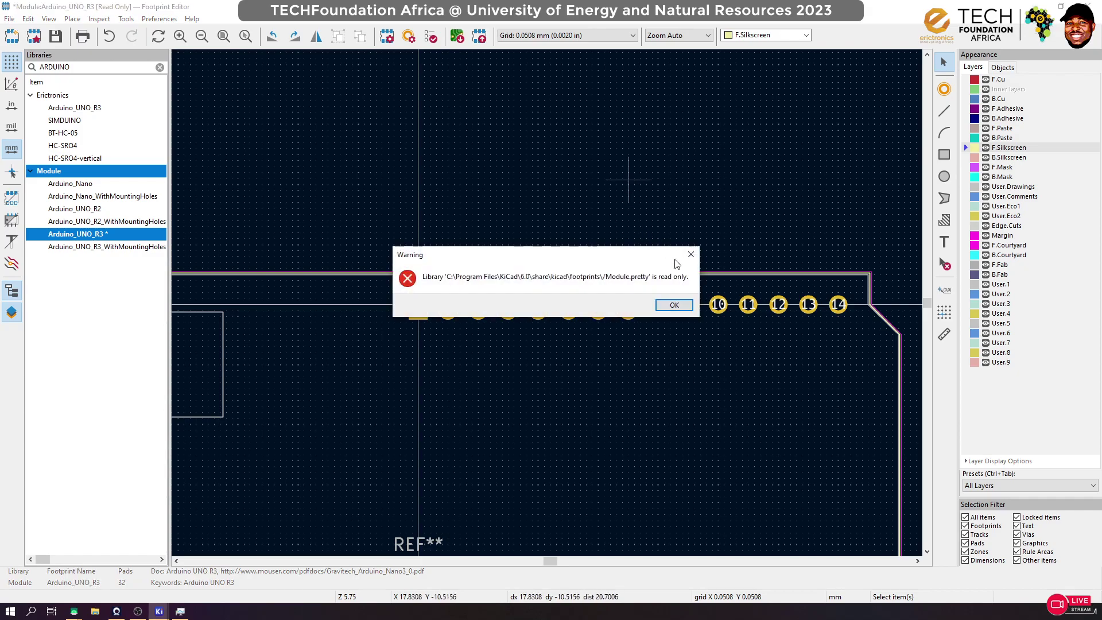
left_click(678, 305)
Delete pads 10 through 14 from the upper pad row
middle_click_drag(722, 287, 547, 302)
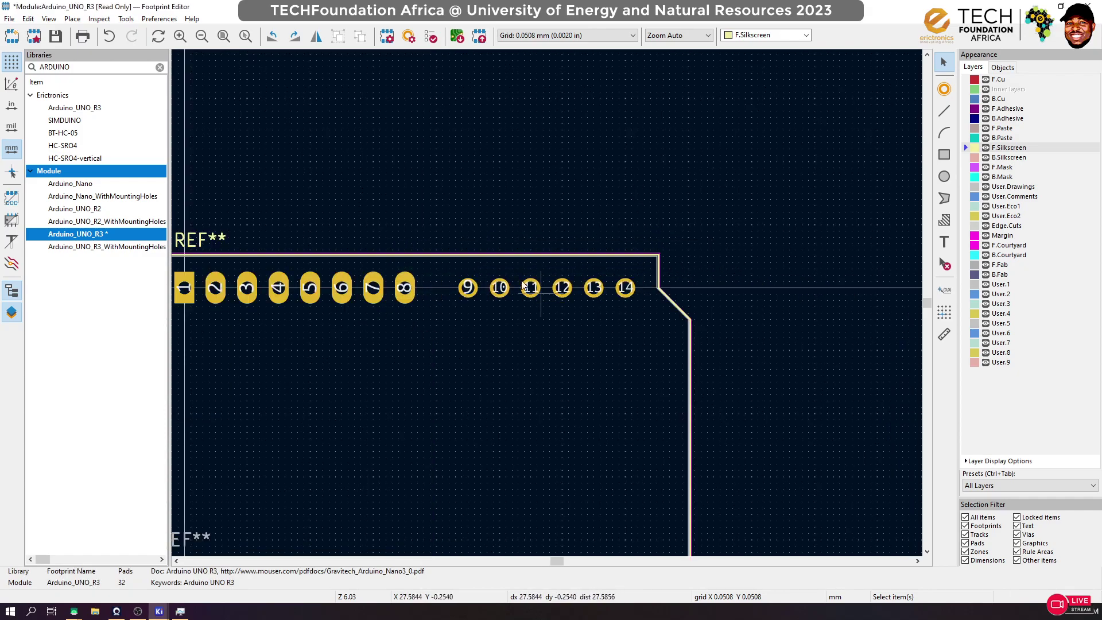
scroll(547, 304, "down", 3)
scroll(533, 327, "up", 3)
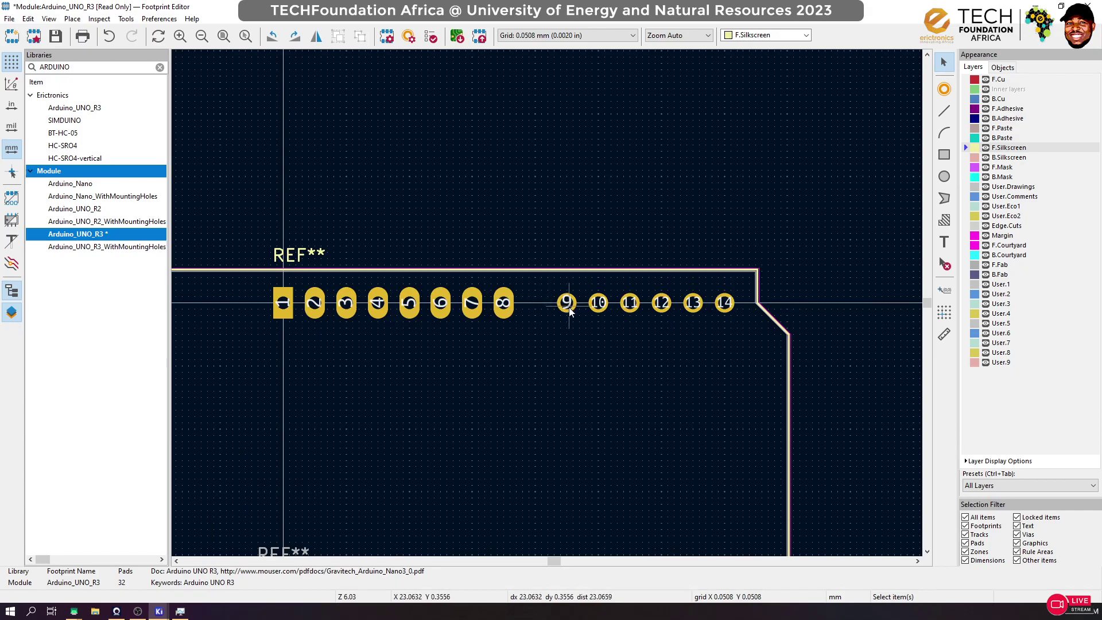
left_click_drag(732, 317, 581, 296)
key("Delete")
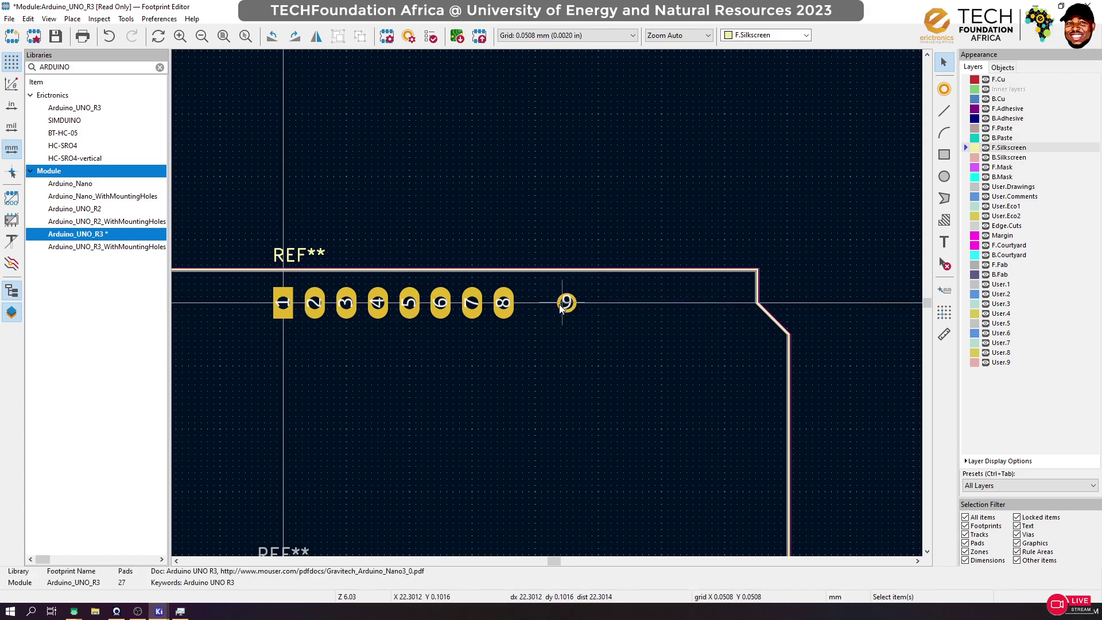
Set the size X of oval pad 9 to 2.54 mm and apply the change
left_click(567, 302)
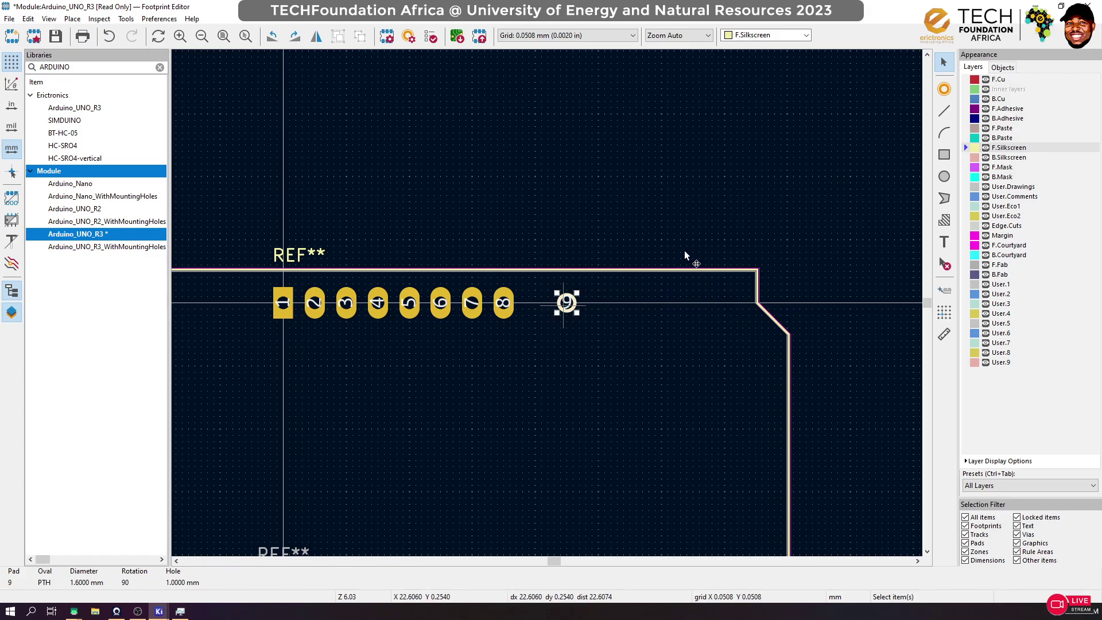
key("e")
key("Tab")
key("Tab")
key("Tab")
key("Tab")
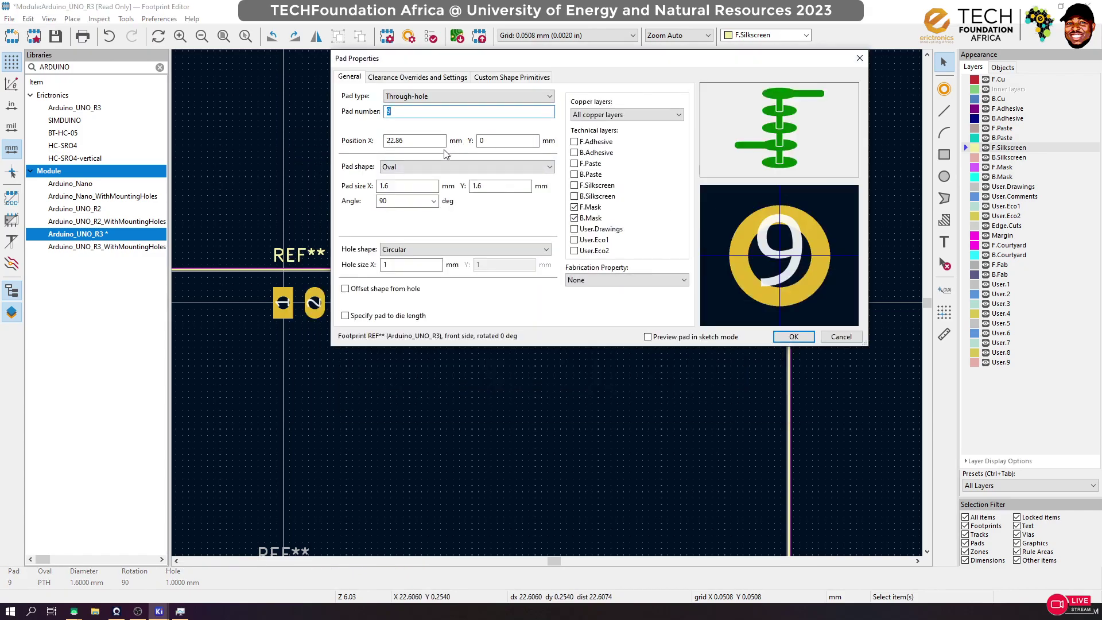
type("2")
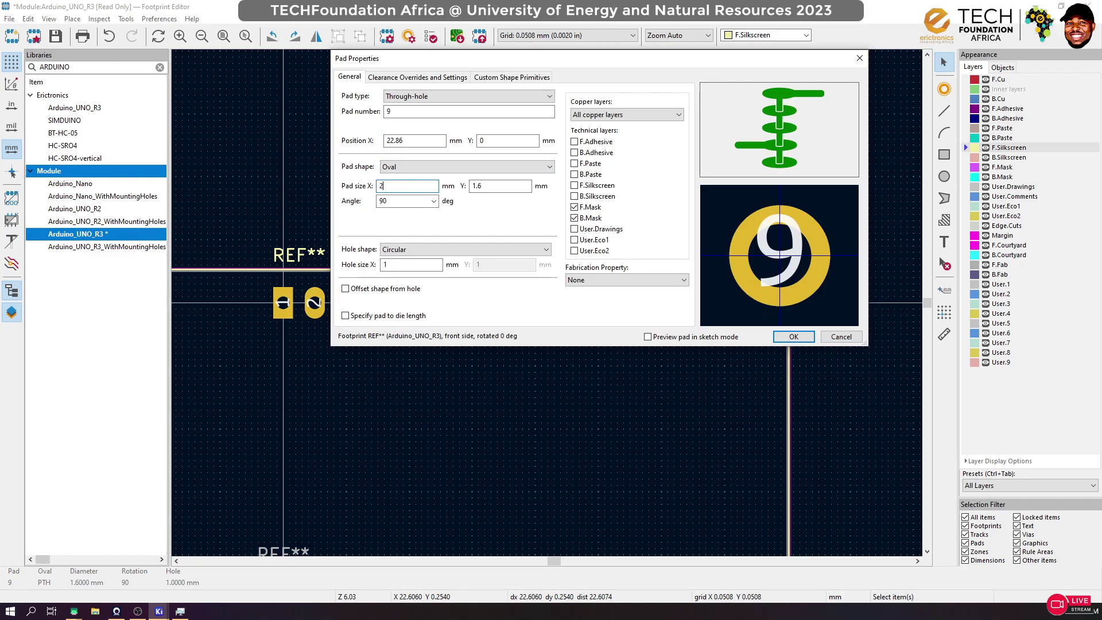
type(".54")
left_click(794, 337)
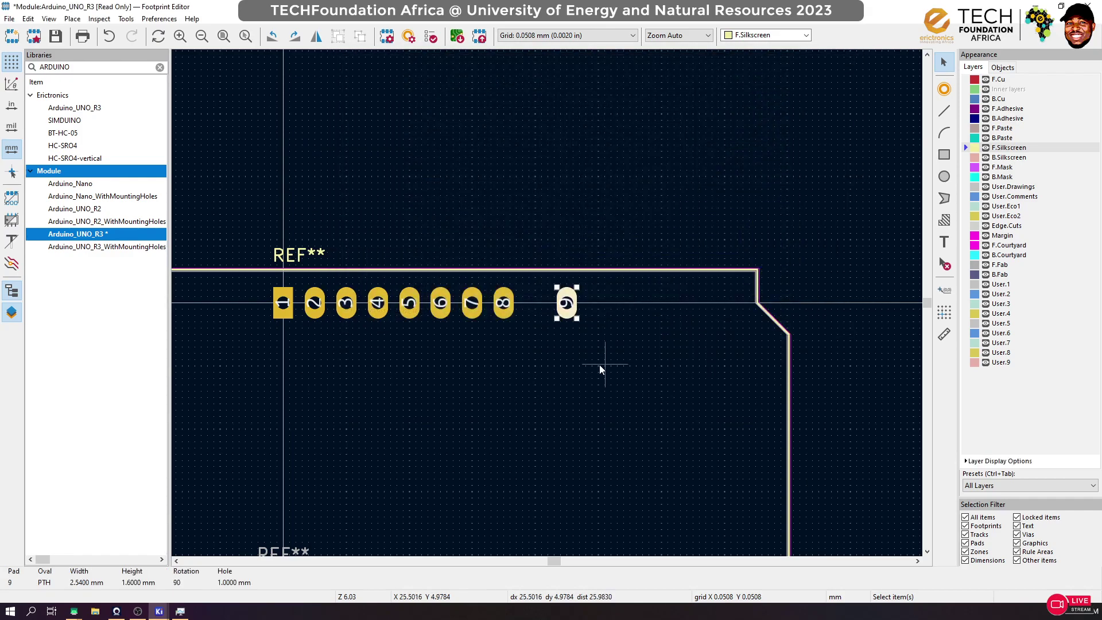
Create a grid array from pad 9 with a horizontal count of 6 and pad numbering starting at 9
right_click(568, 313)
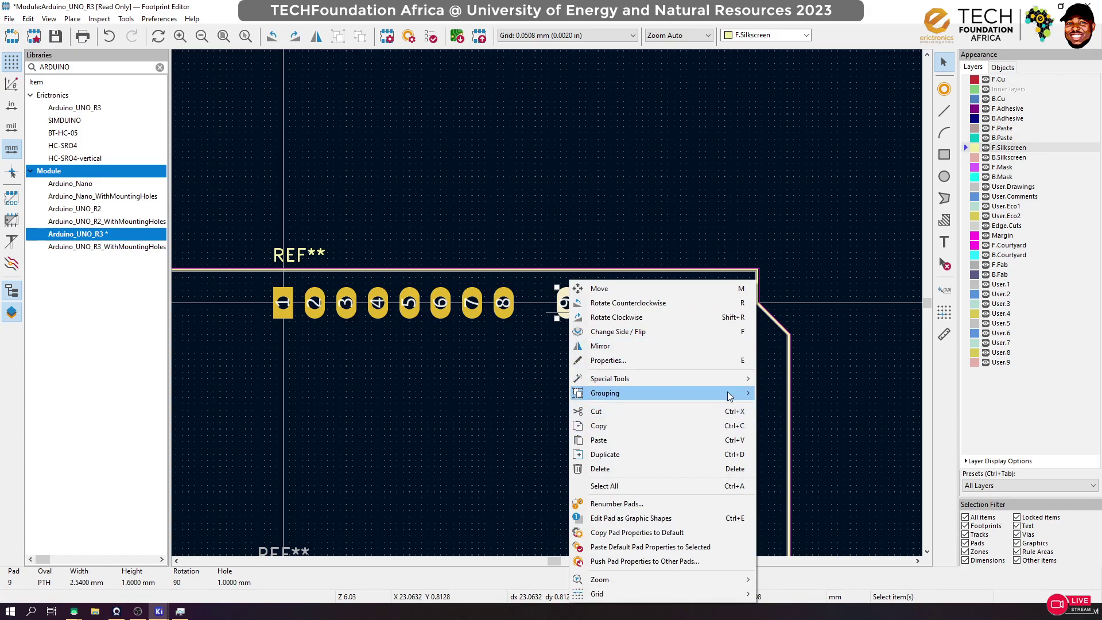
mouse_move(740, 401)
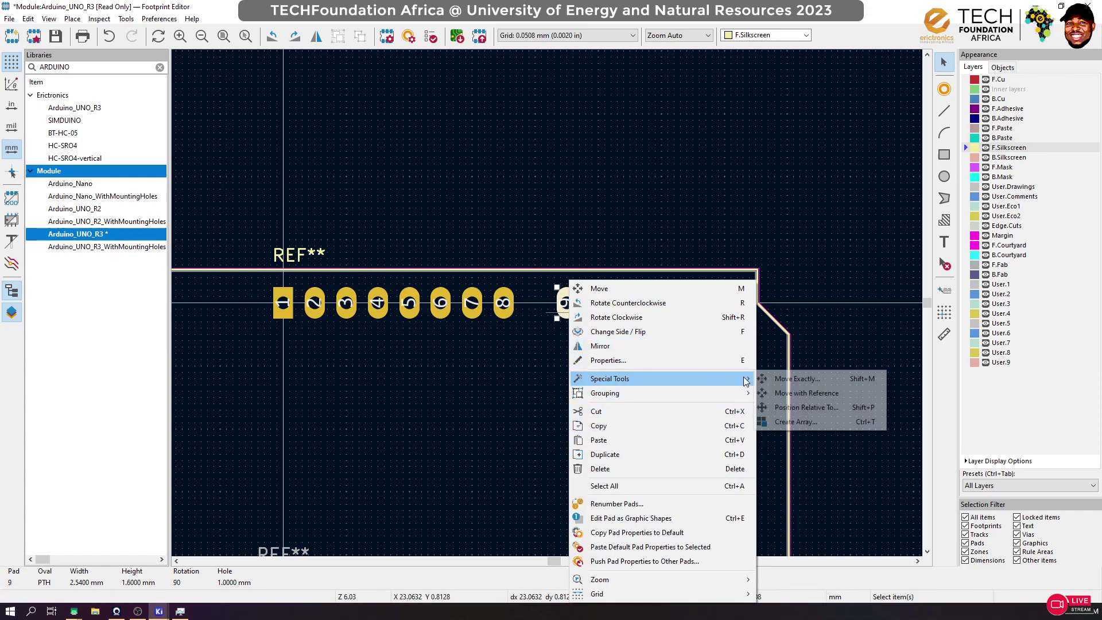
left_click(850, 425)
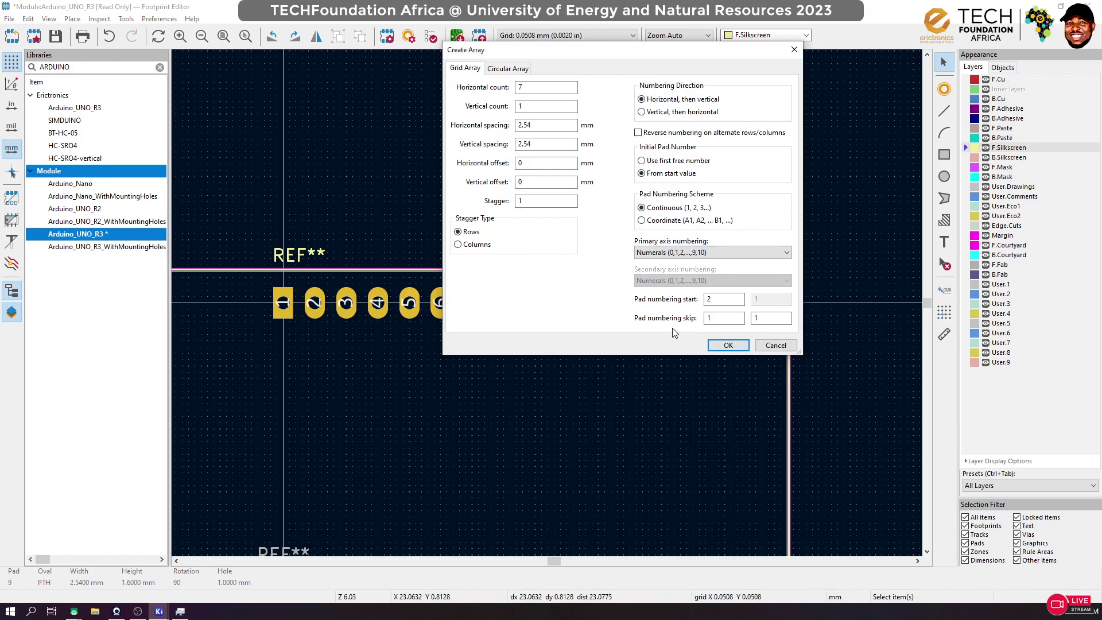
double_click(710, 300)
type("9")
left_click_drag(527, 87, 492, 96)
type("6")
left_click(728, 345)
key("Escape")
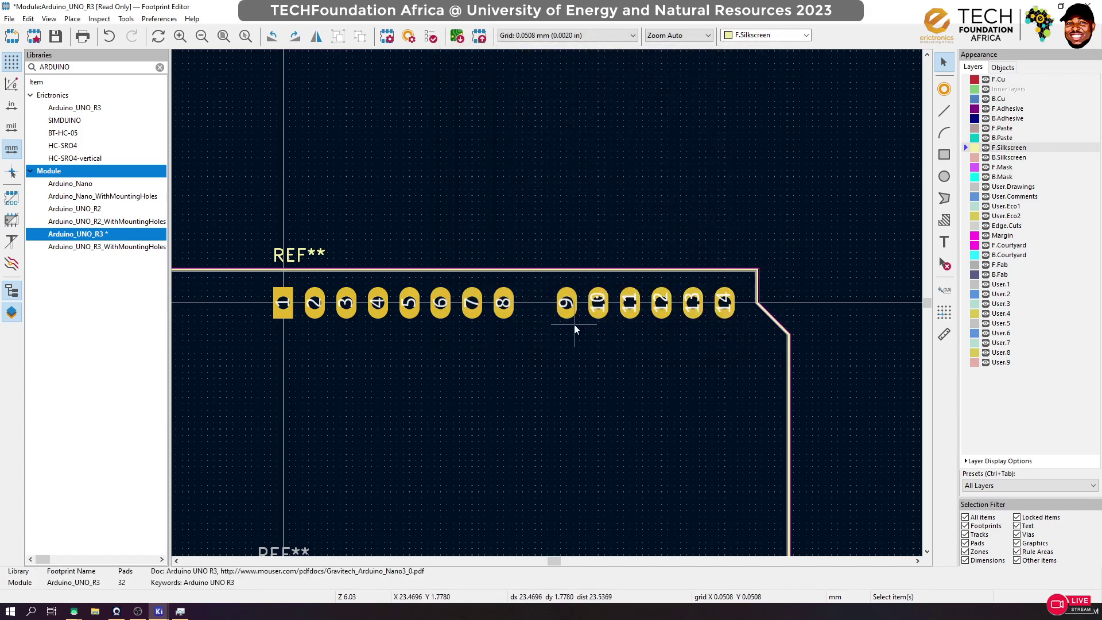
Undo and redo the edits to pads 9 through 14, and try again to save the footprint
key("ctrl+z")
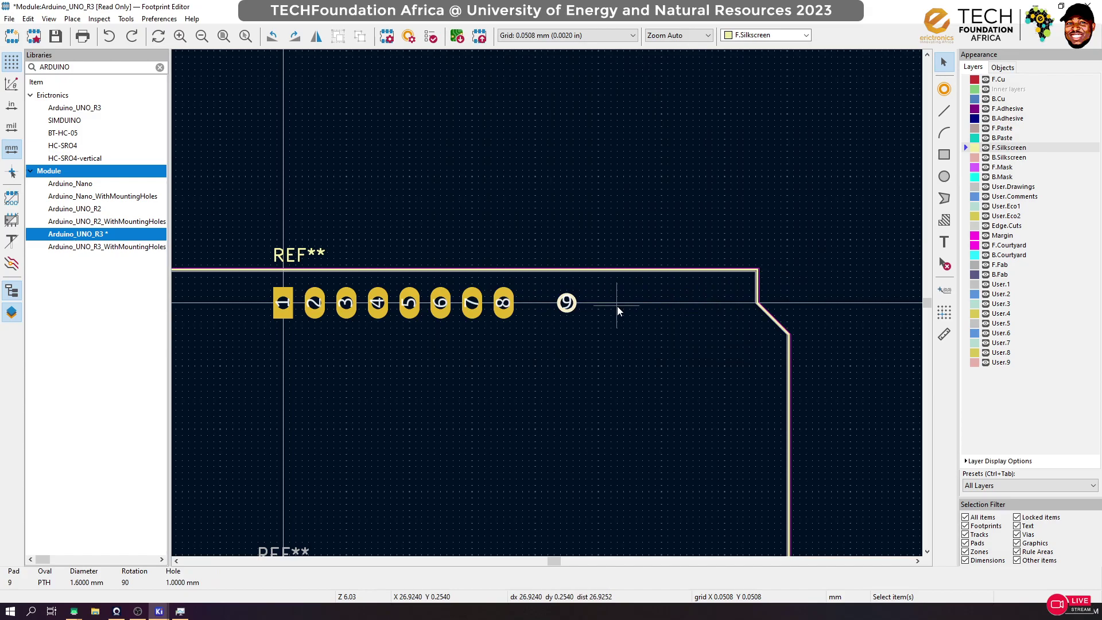
key("ctrl+y")
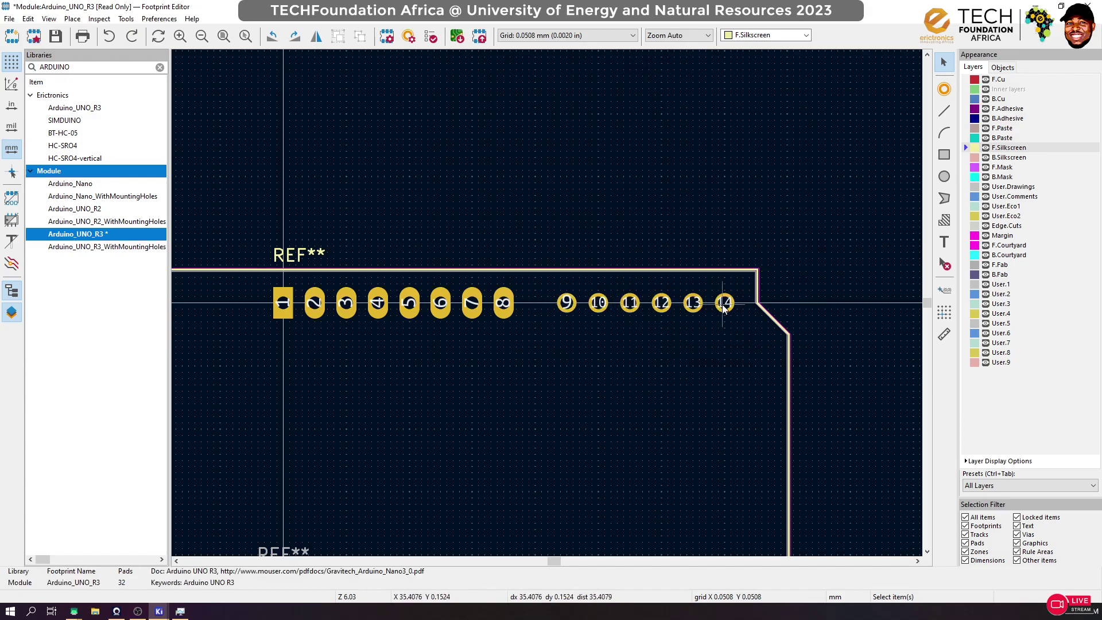
key("ctrl+z")
key("ctrl+y")
key("ctrl+y")
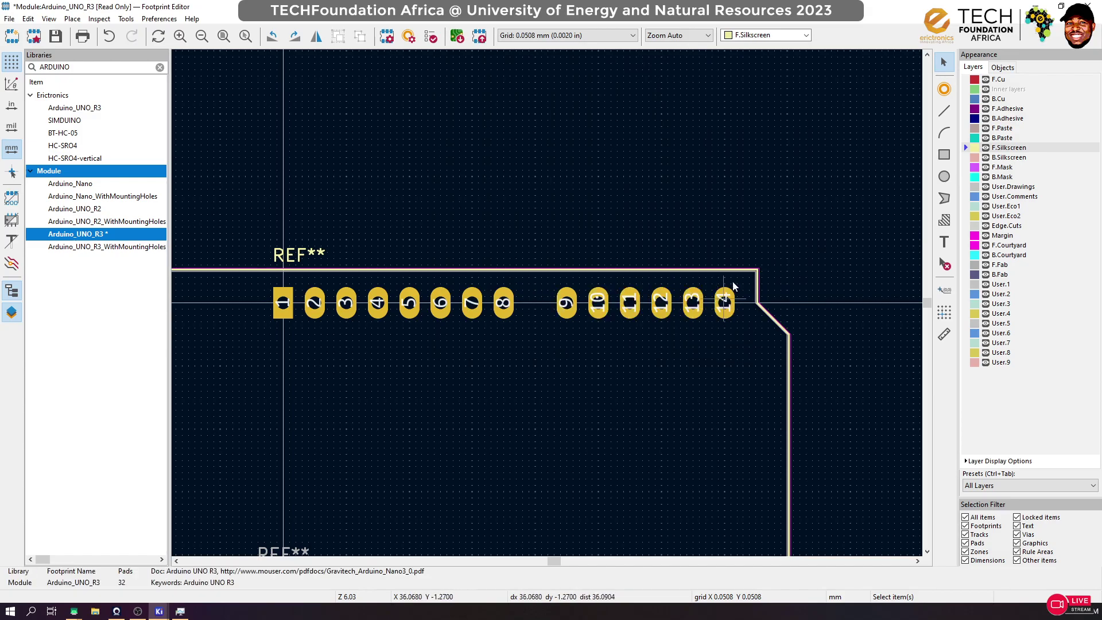
key("ctrl+s")
left_click(673, 306)
Delete pads 16 through 22 from the lower pad row, keeping pad 15
scroll(540, 309, "down", 5)
scroll(456, 431, "up", 3)
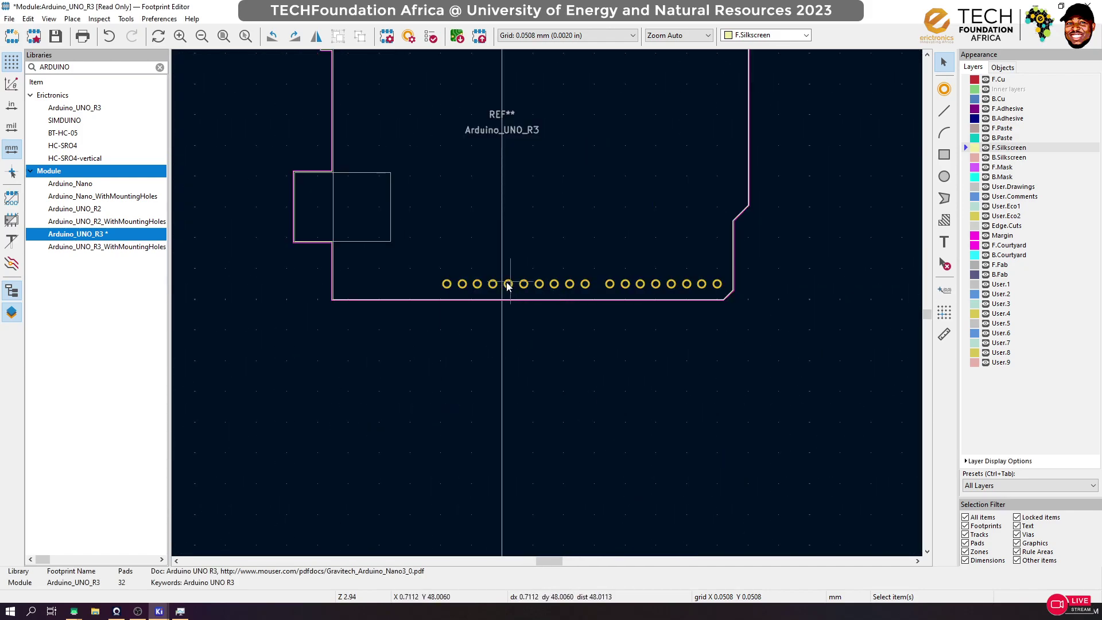
scroll(547, 302, "up", 2)
scroll(760, 316, "down", 2)
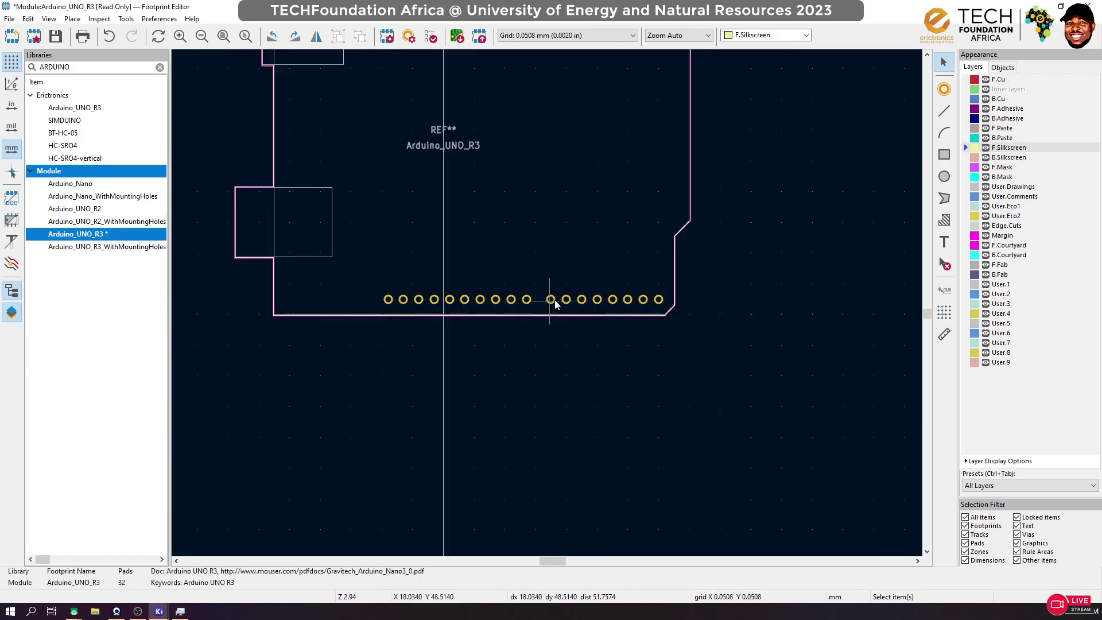
scroll(725, 304, "up", 2)
left_click(722, 305)
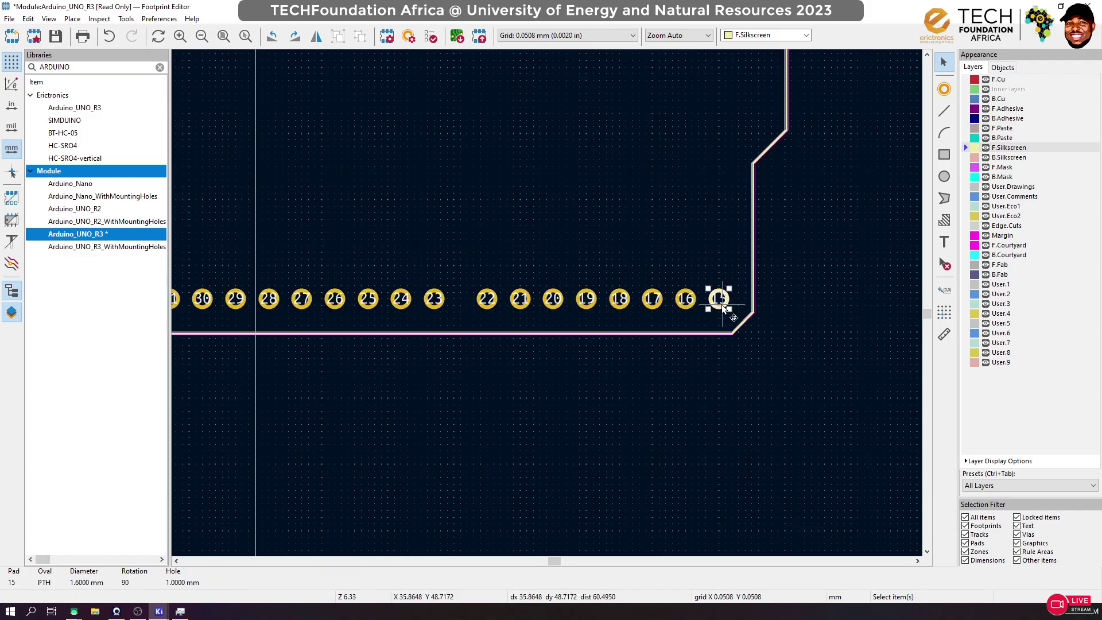
left_click(680, 312)
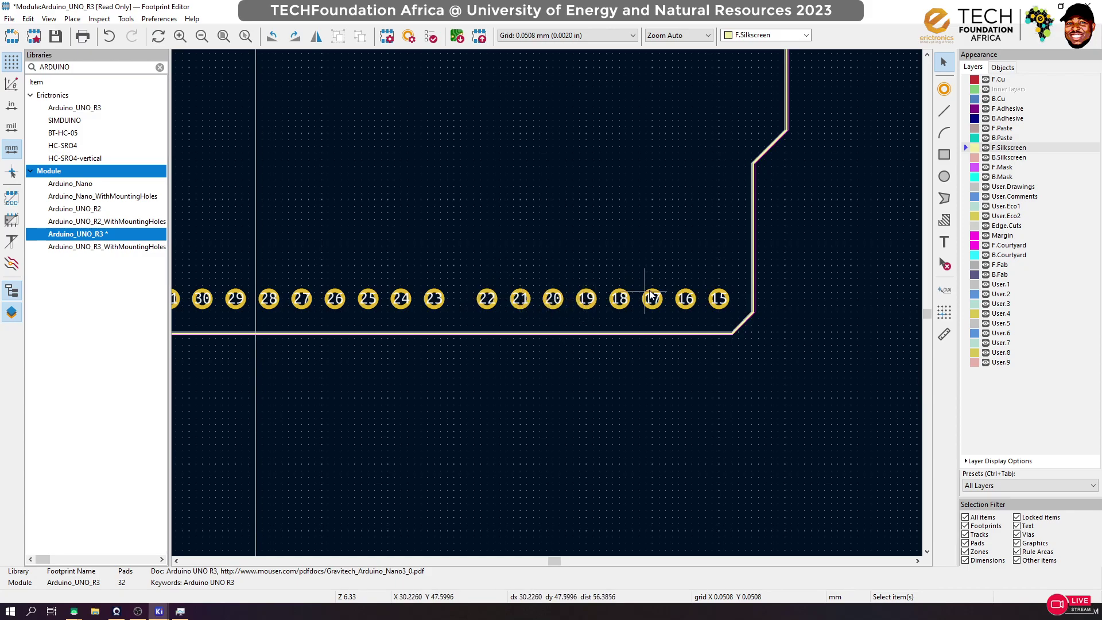
left_click_drag(694, 289, 480, 311)
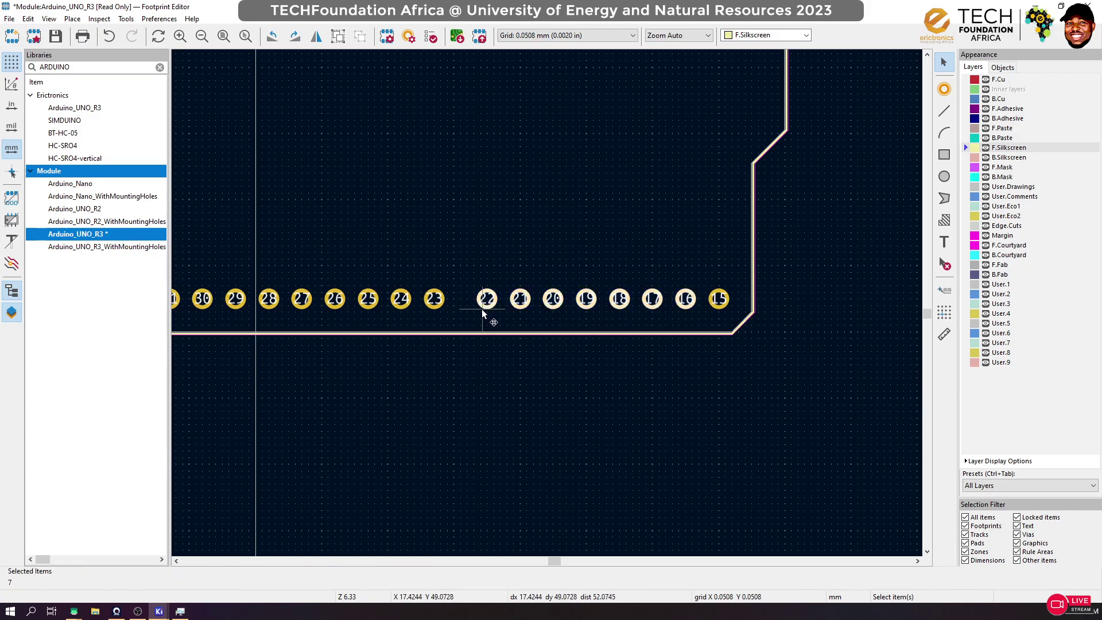
key("Delete")
Set the size X of oval pad 15 to 2.54 mm and apply the change
left_click(719, 307)
key("e")
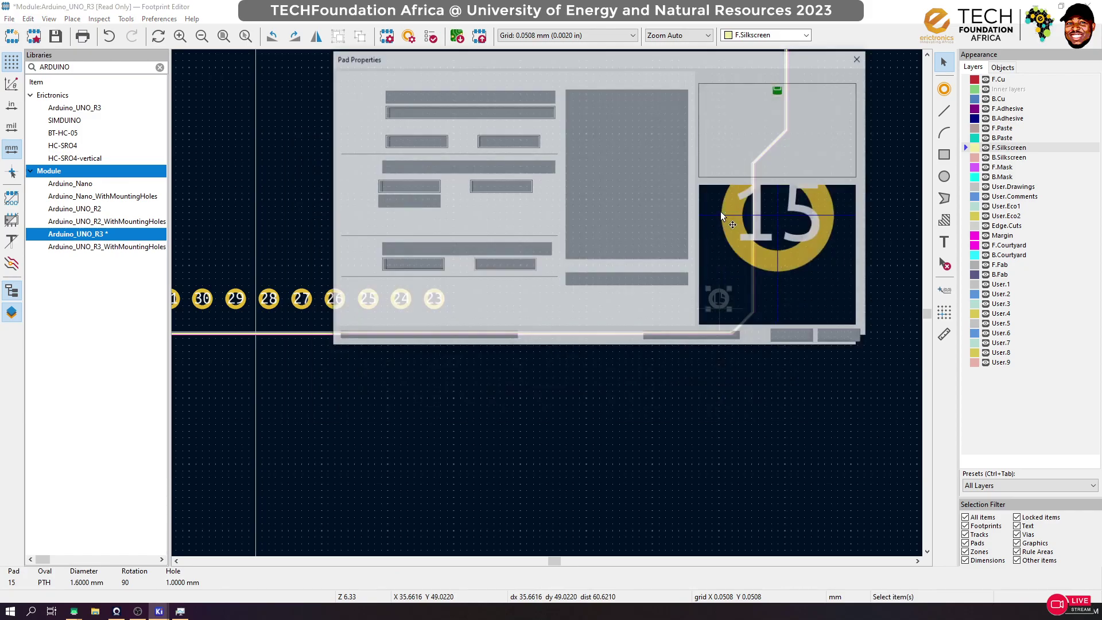
left_click(405, 185)
type("2.")
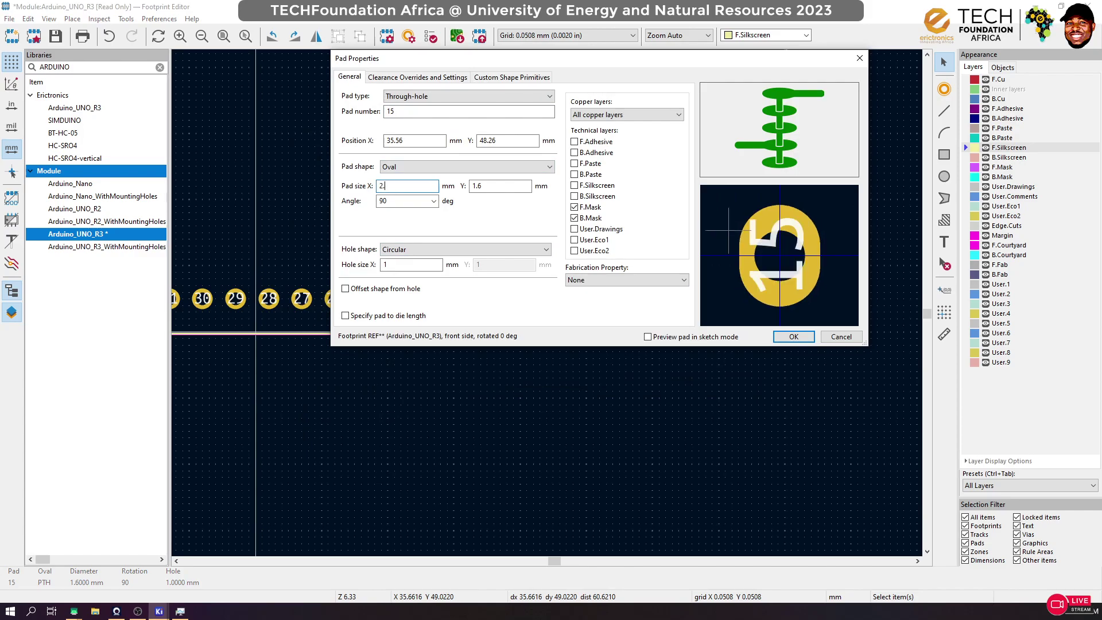
type("54")
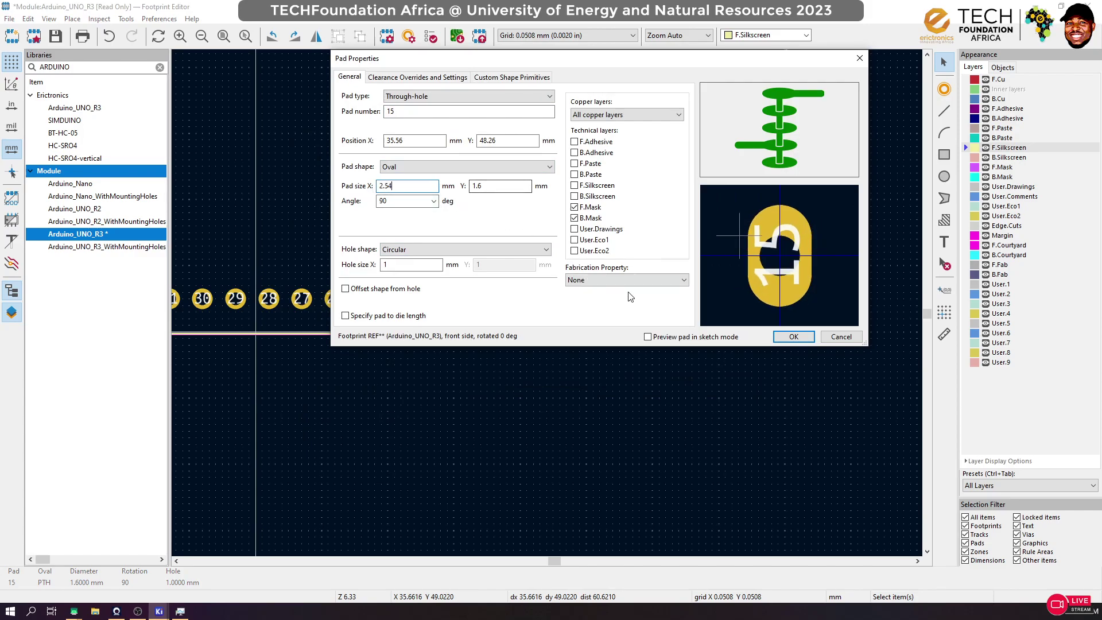
left_click(777, 339)
Try to create a grid array from pad 15 with a horizontal count of 8 and pad numbering starting at 15
right_click(715, 309)
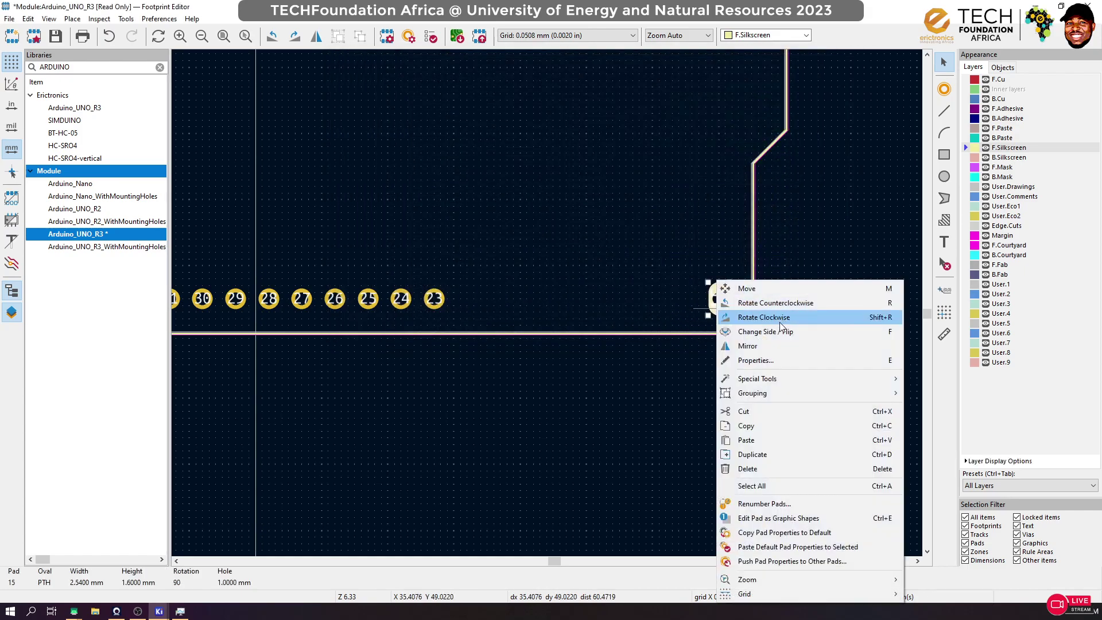
mouse_move(839, 379)
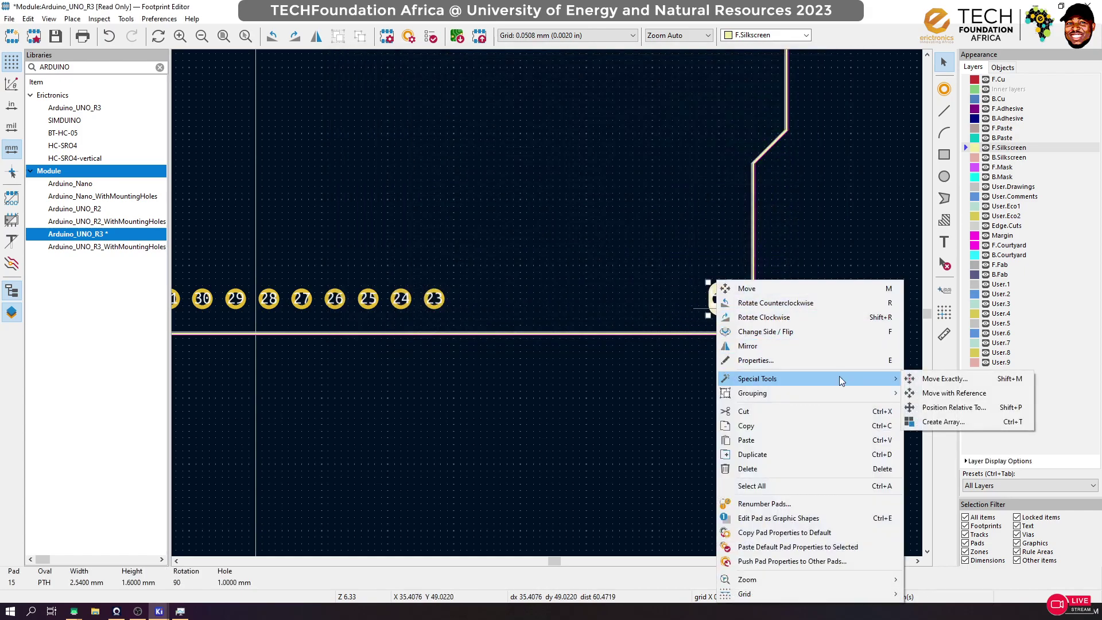
left_click(944, 422)
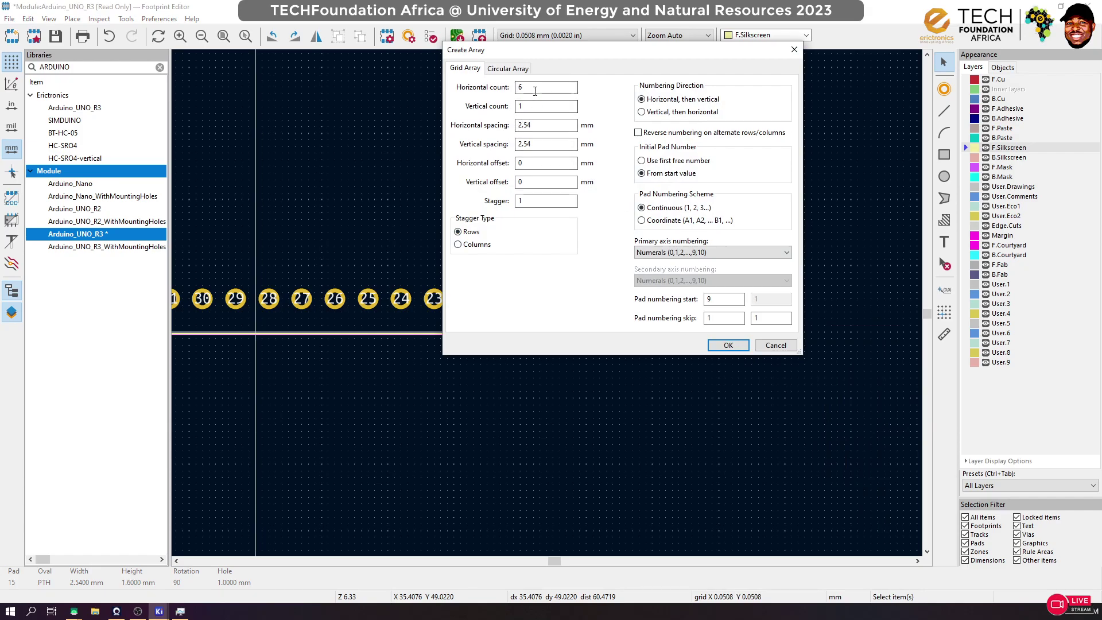
type("8")
double_click(712, 299)
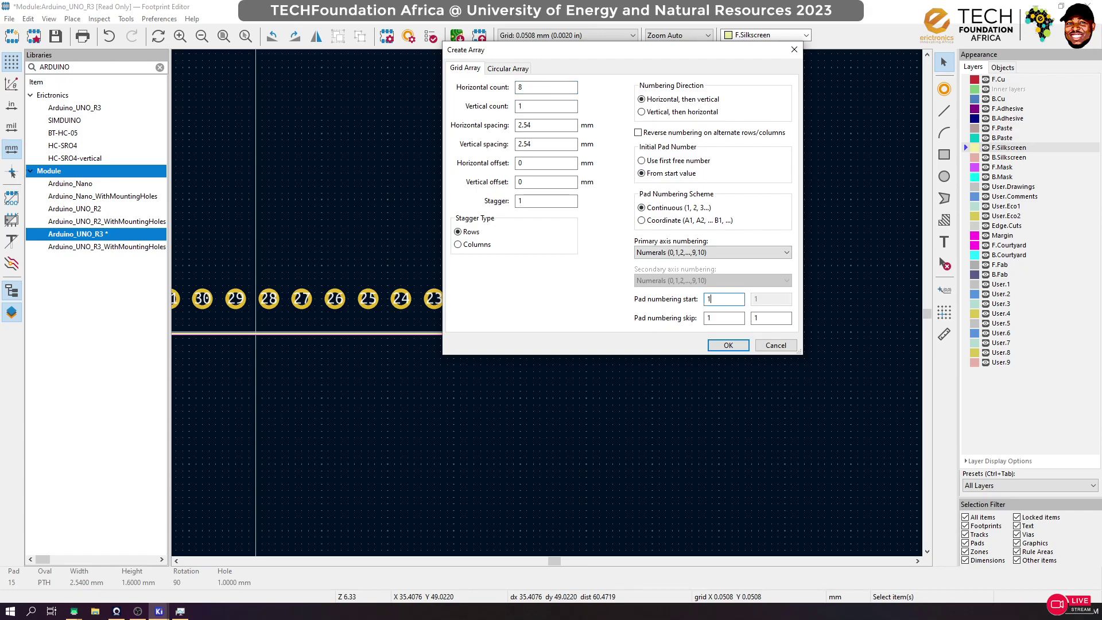
left_click(727, 346)
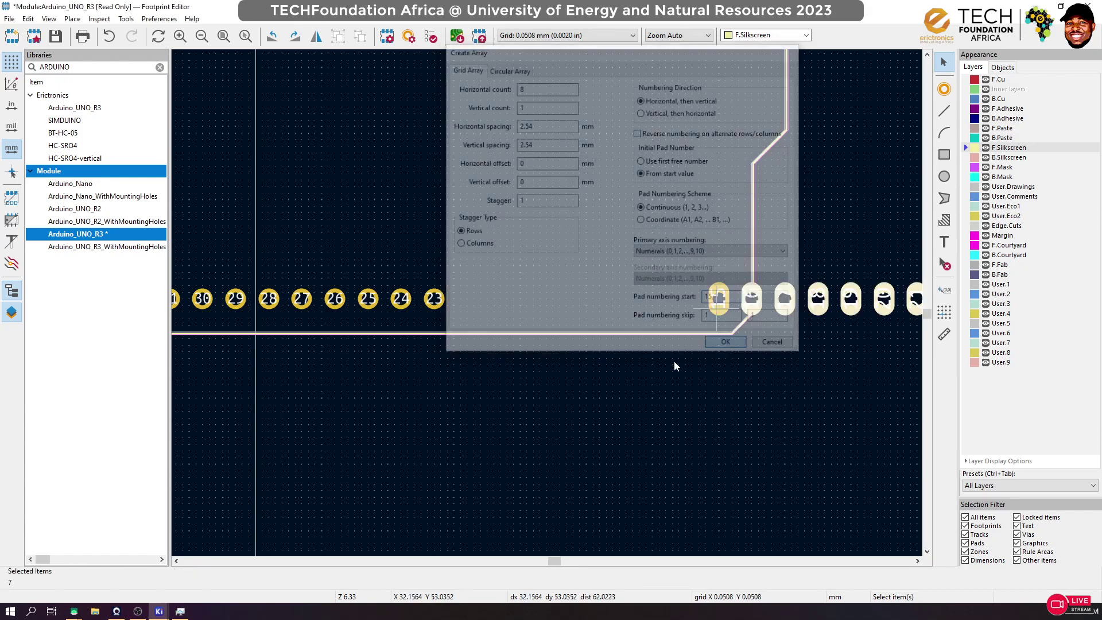
key("ctrl+z")
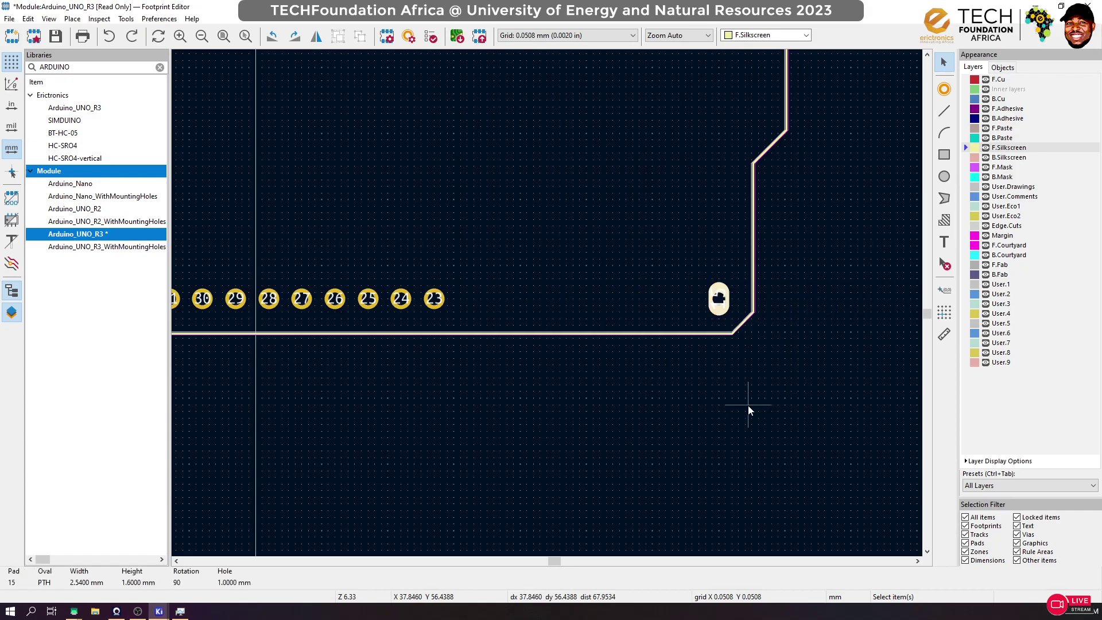
right_click(712, 305)
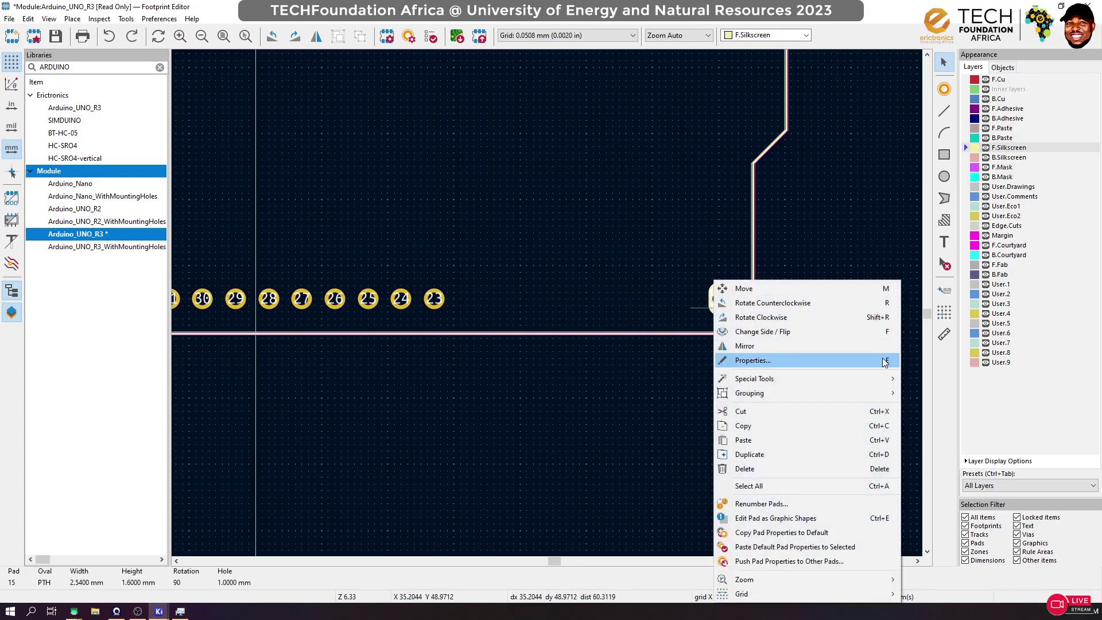
mouse_move(876, 379)
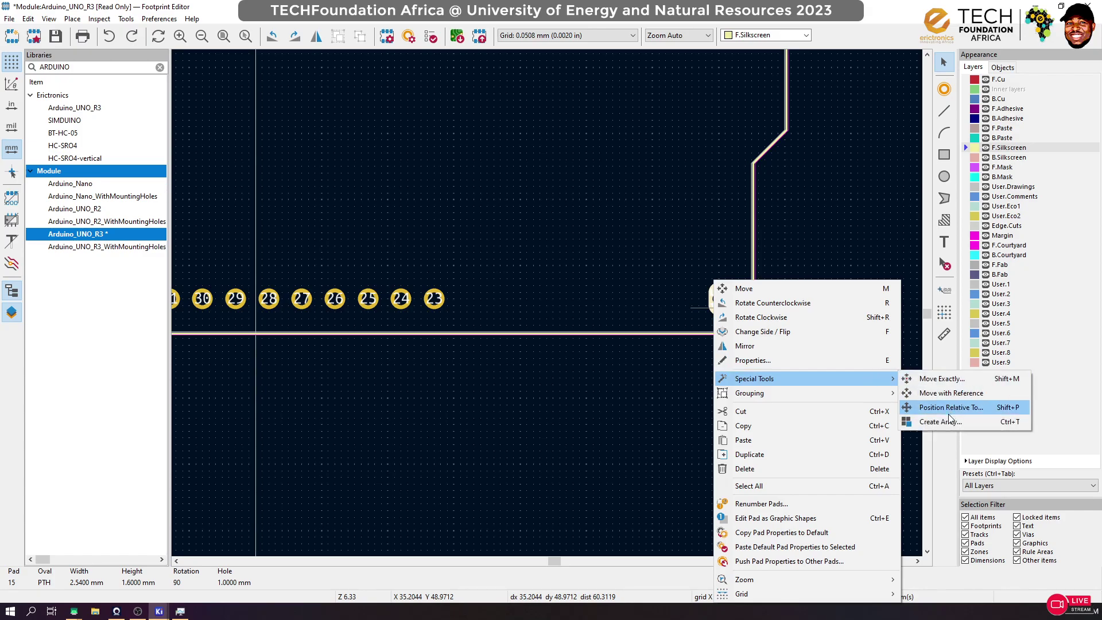
left_click(947, 421)
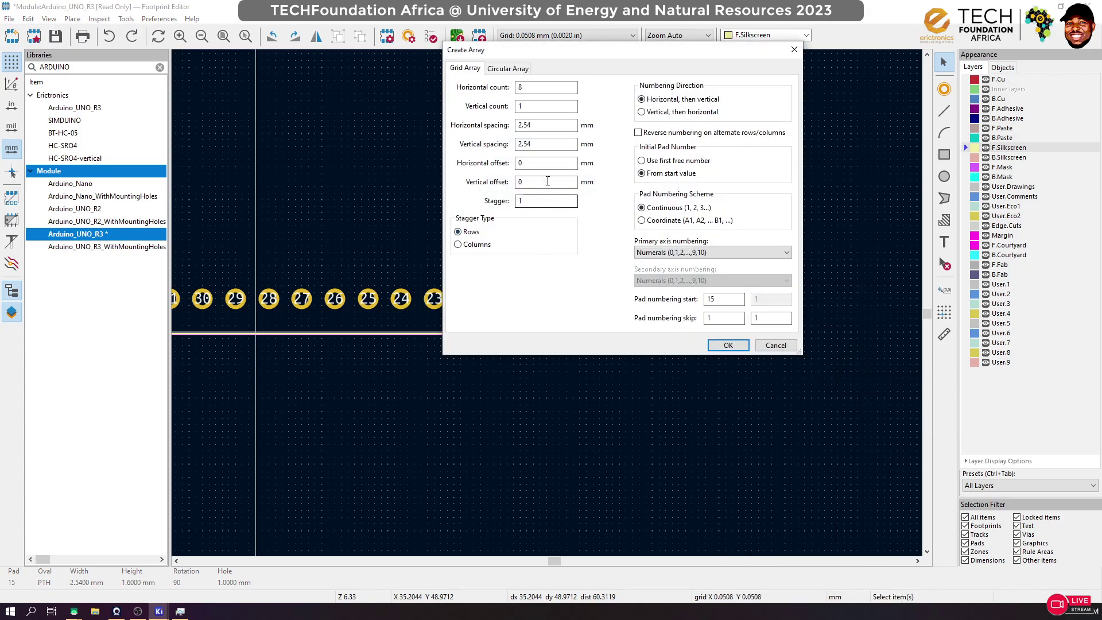
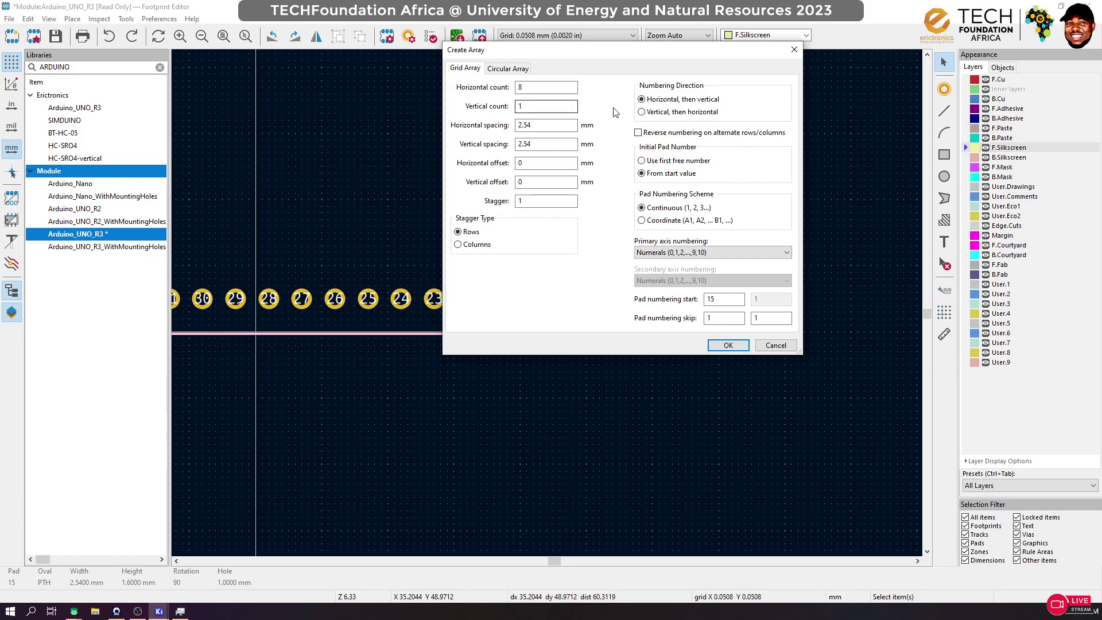
key("Escape")
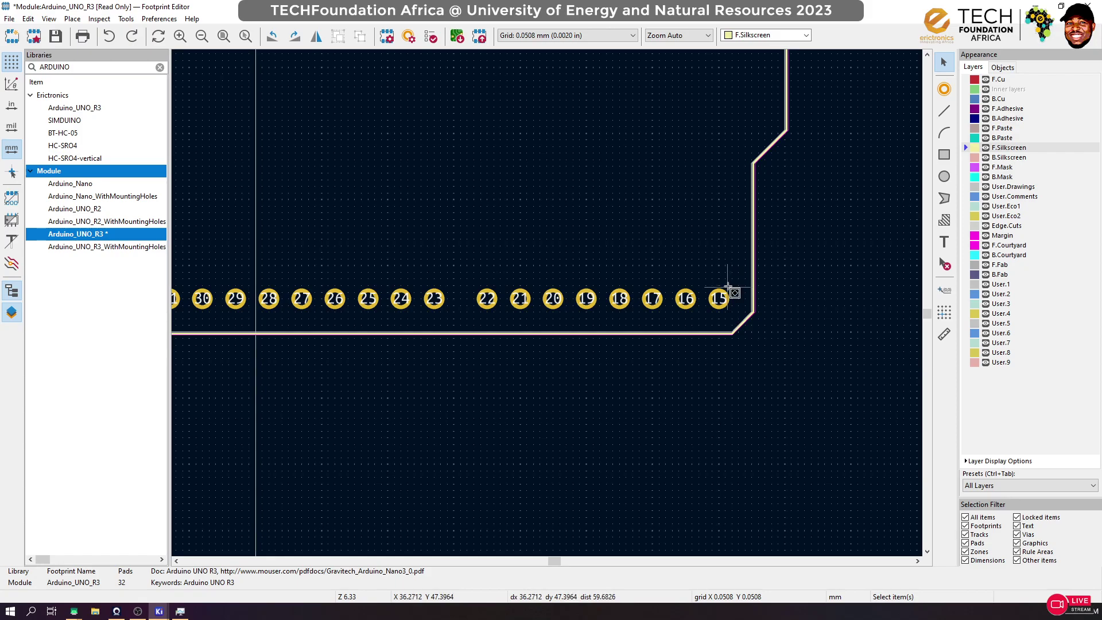
Delete pads 15 through 21 from the lower pad row, keeping pad 22
left_click_drag(731, 286, 703, 300)
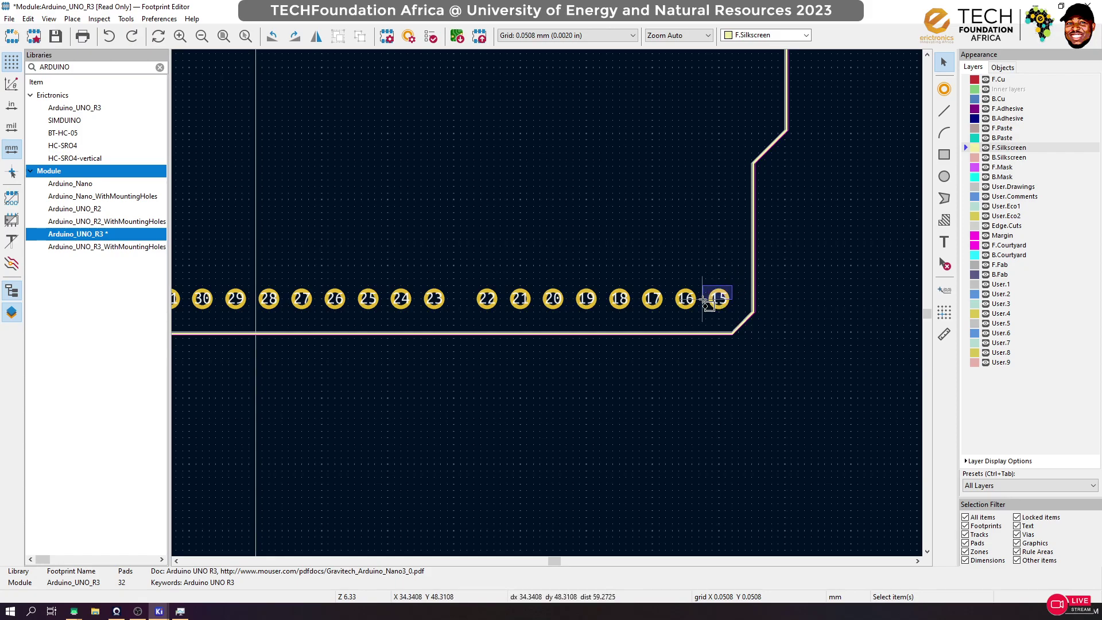
left_click_drag(709, 305, 513, 312)
key("Delete")
Set the size X of oval pad 22 to 2.54 mm and apply the change
left_click(495, 303)
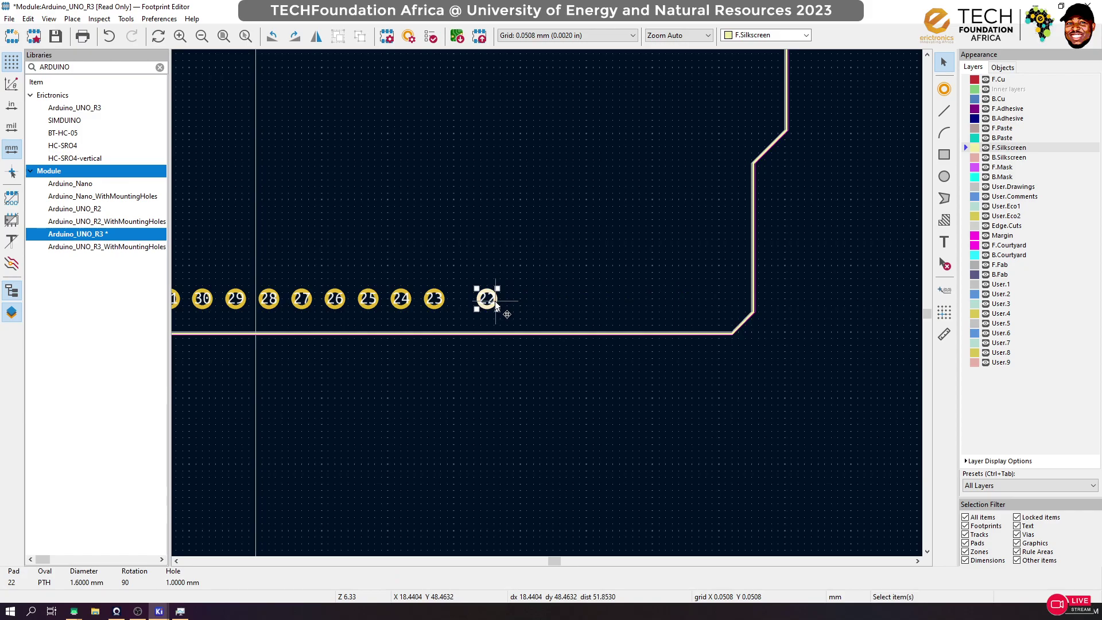
double_click(496, 305)
key("Tab")
key("Tab")
key("Tab")
key("Tab")
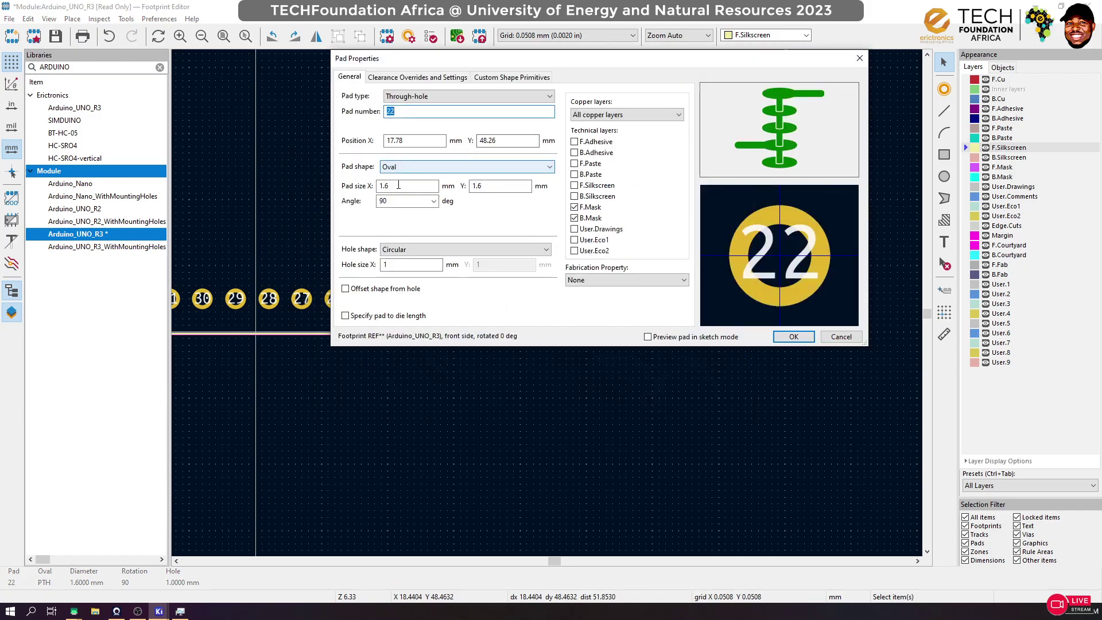
type("2.54")
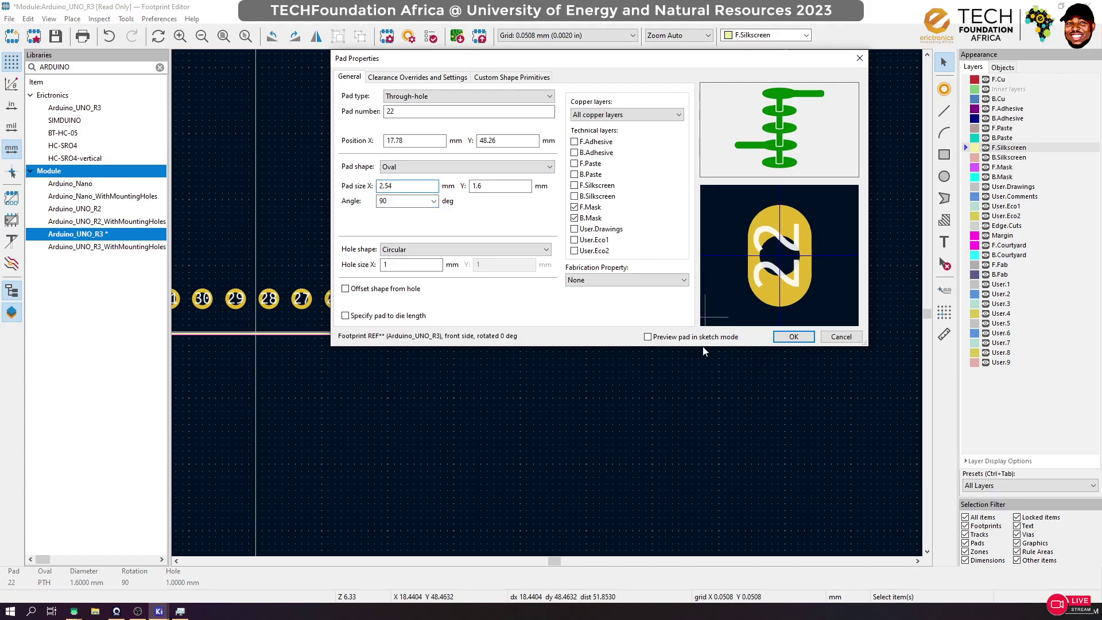
key("Return")
Create a grid array from pad 22 with a horizontal count of 8 and pad numbering starting at 22
right_click(495, 301)
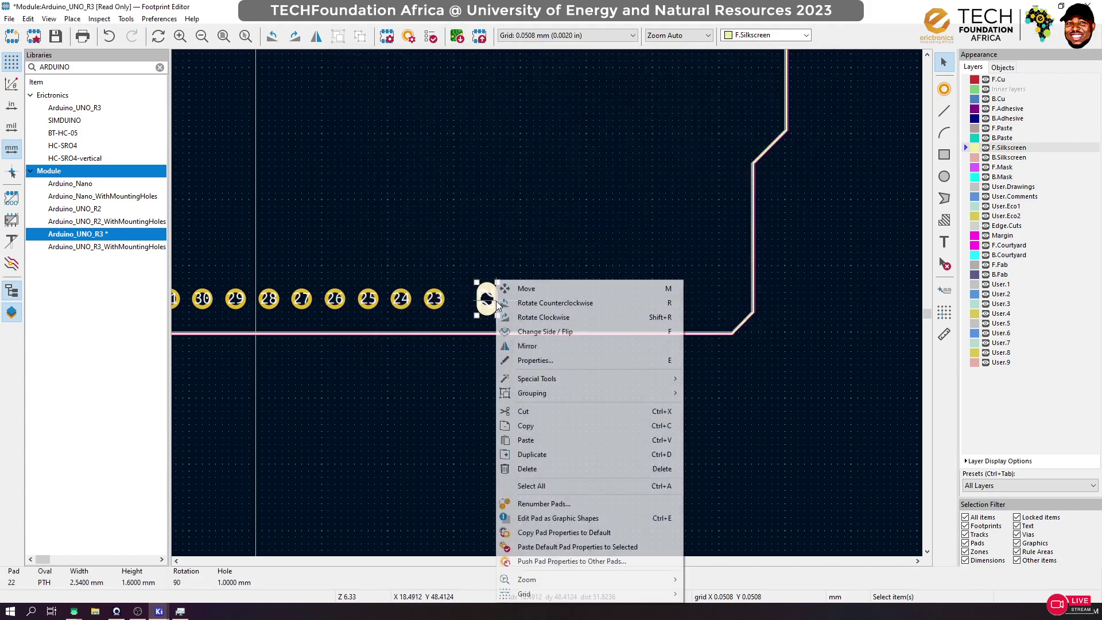
mouse_move(632, 378)
left_click(772, 422)
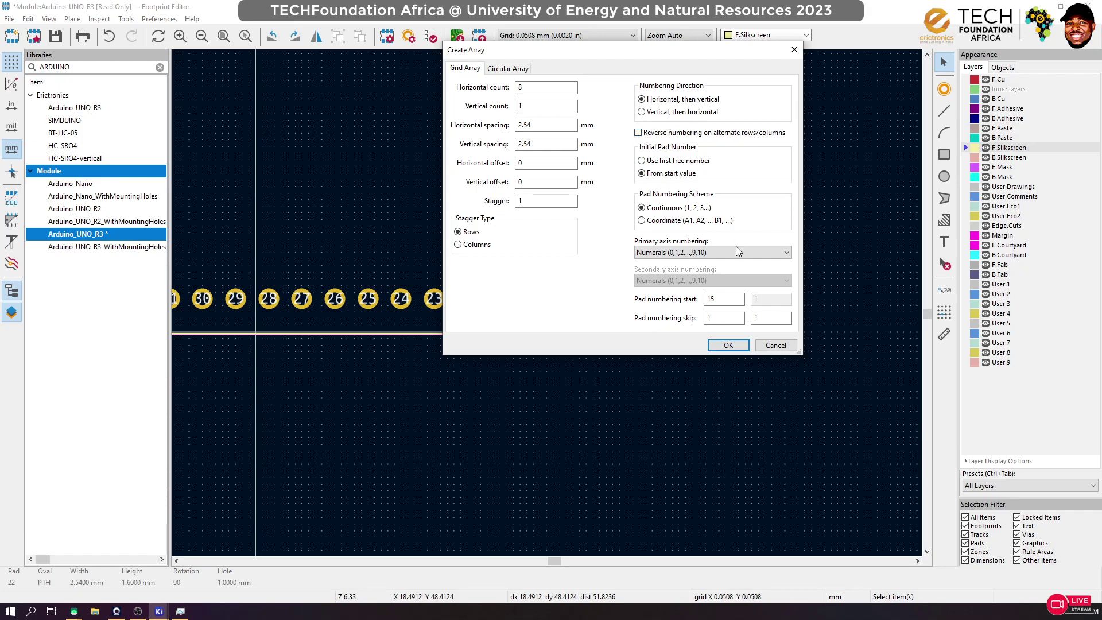
left_click(728, 301)
left_click(711, 254)
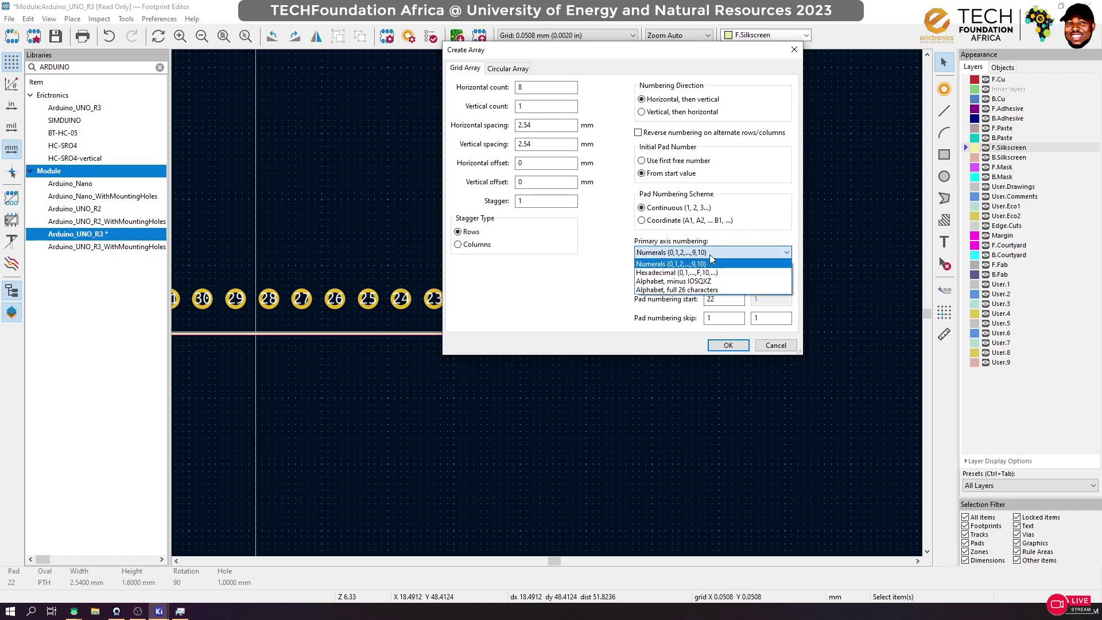
left_click(710, 254)
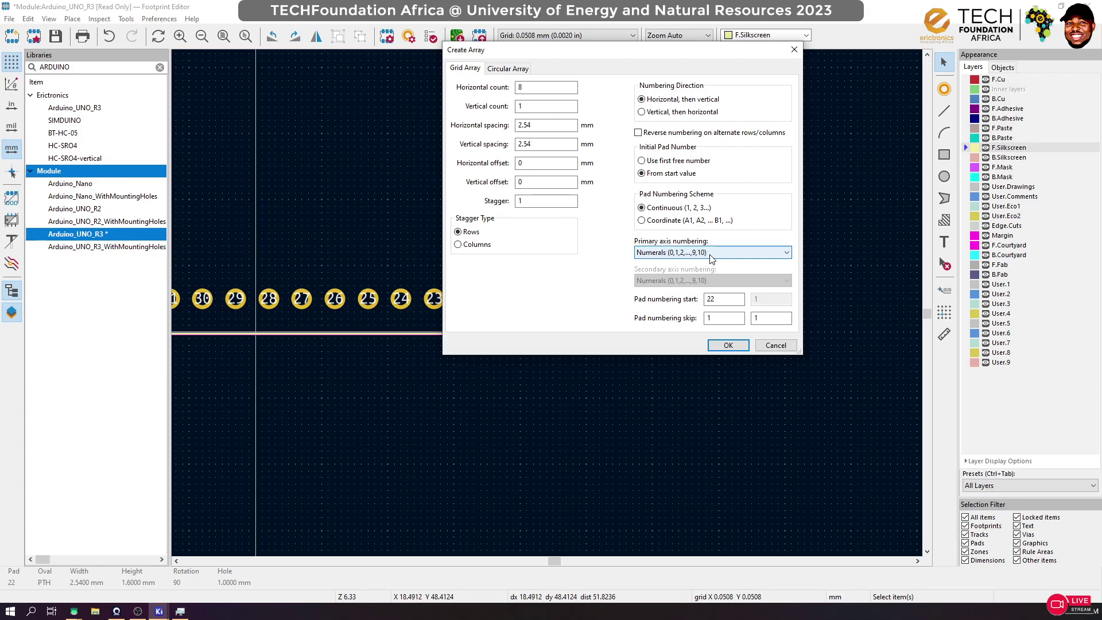
left_click(733, 300)
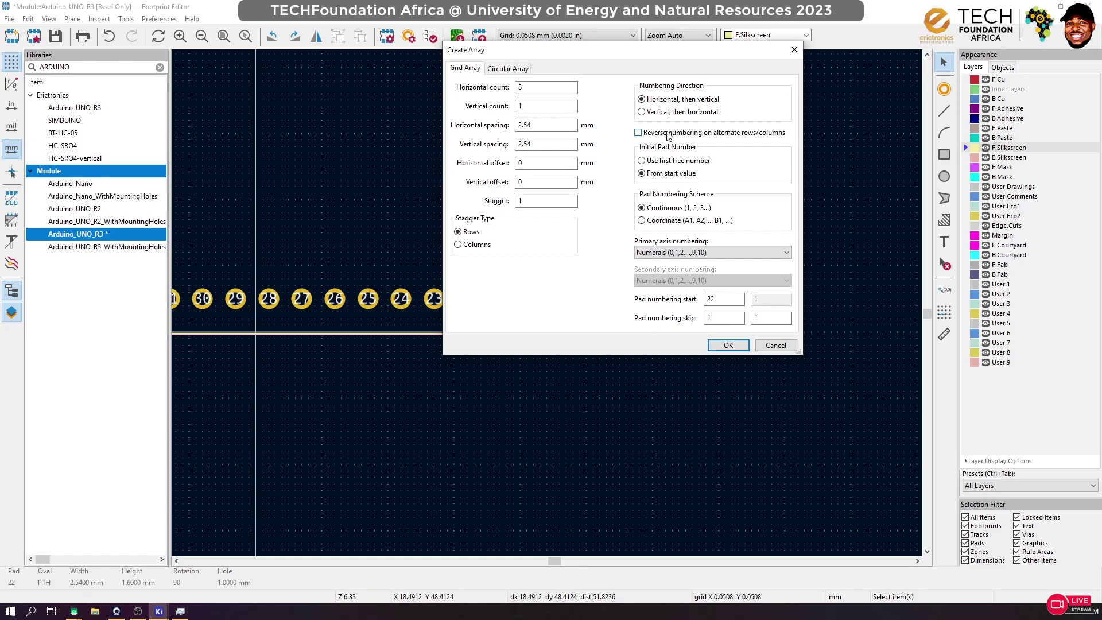
left_click(727, 346)
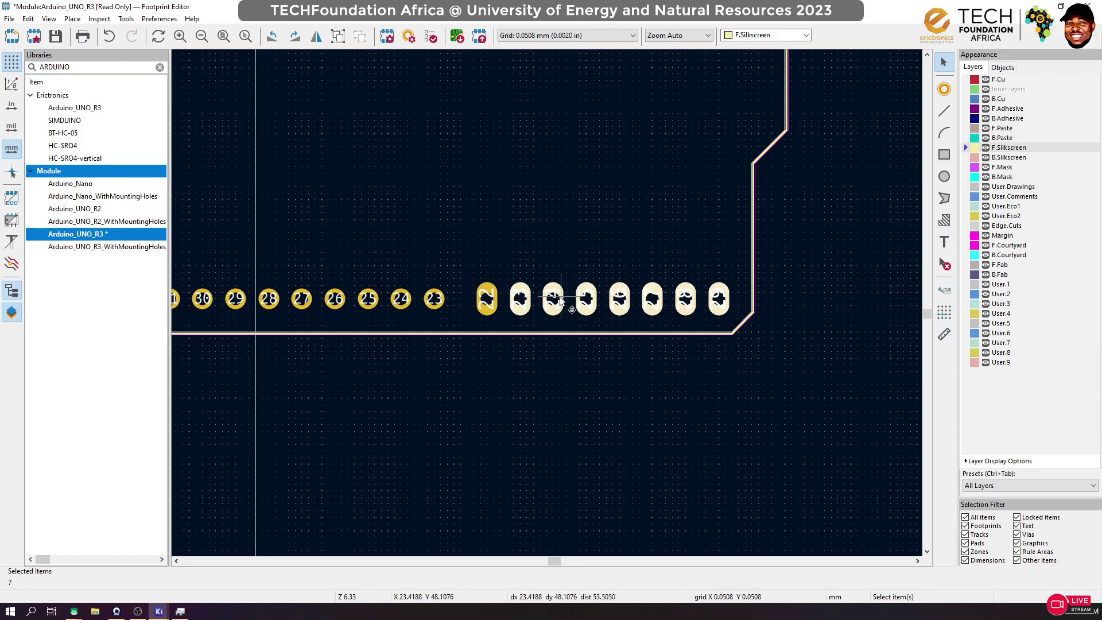
left_click(497, 306)
right_click(498, 306)
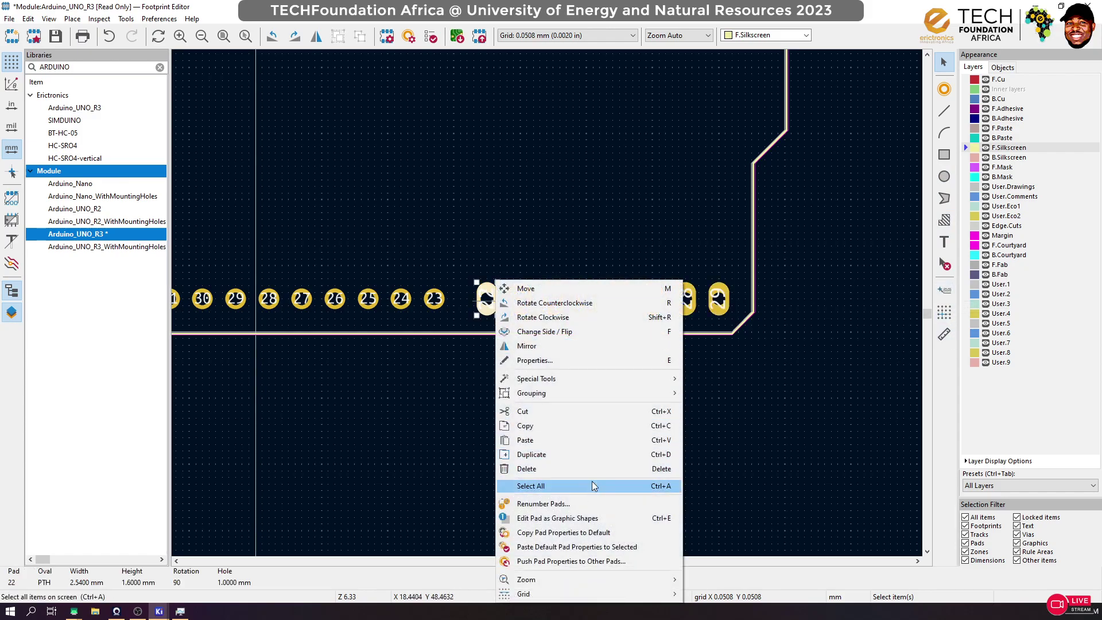
left_click(590, 499)
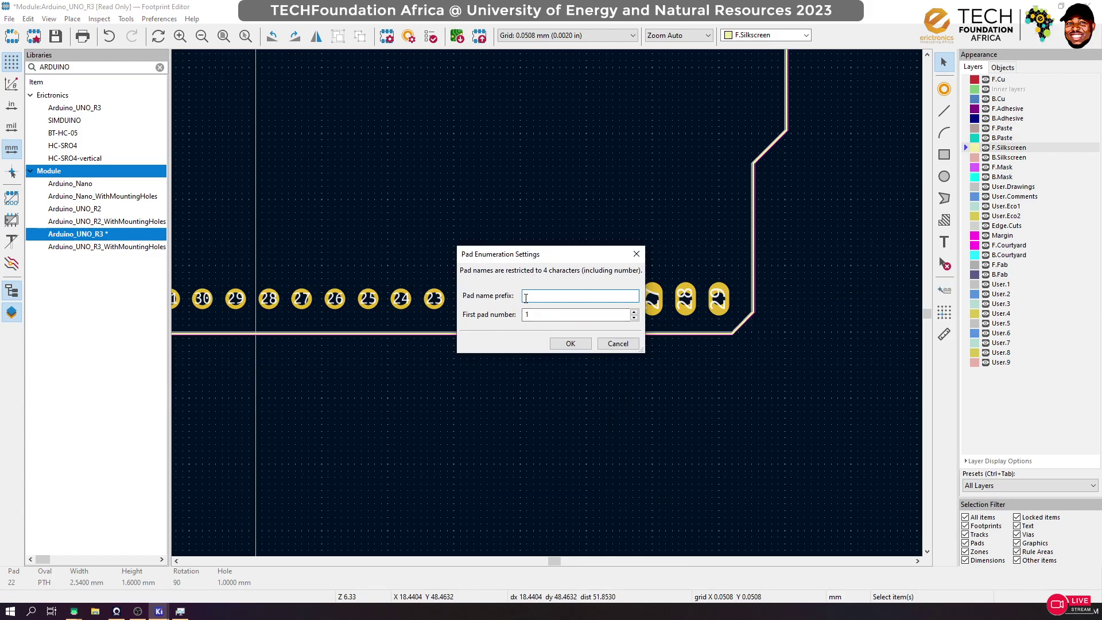
key("Tab")
left_click(636, 253)
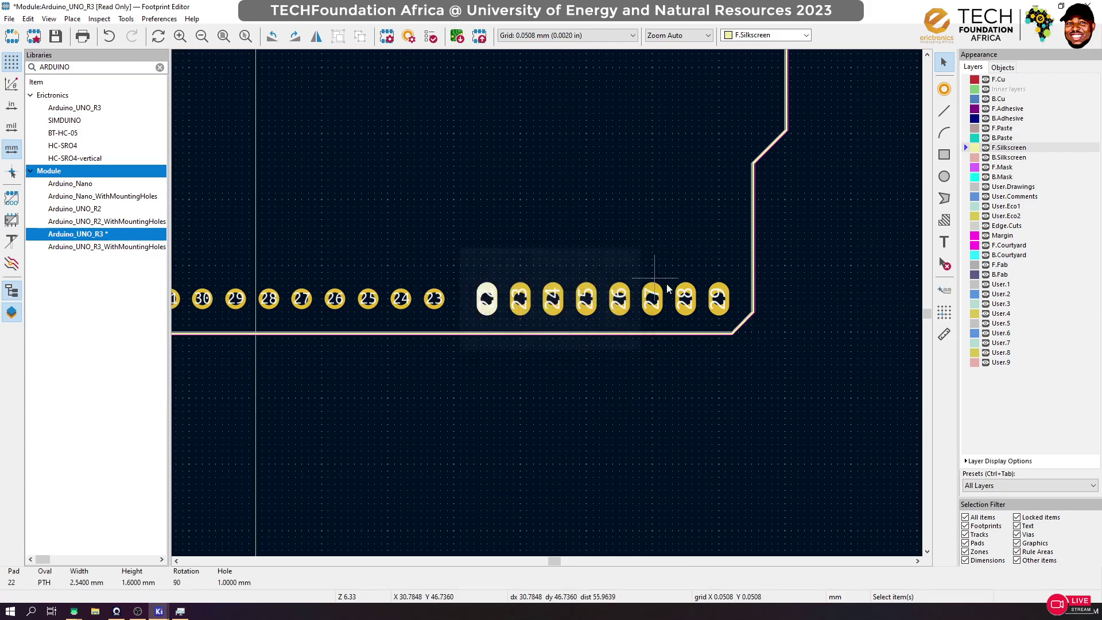
Renumber the eight enlarged pads from the board's right edge inward as 15 through 22, using no name prefix
right_click(719, 293)
left_click(781, 504)
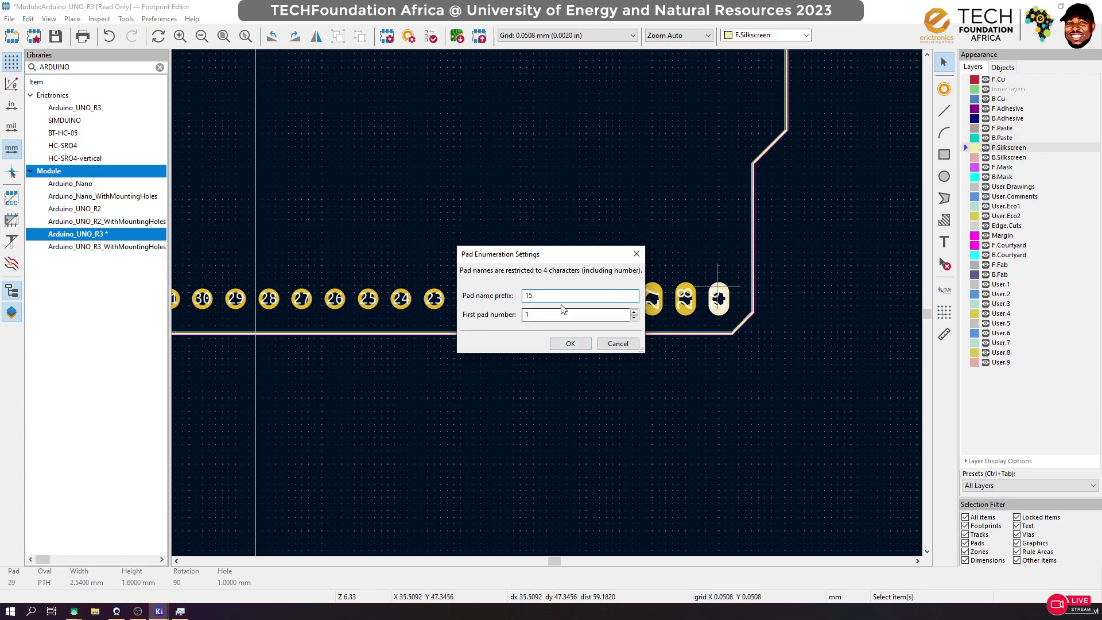
left_click(544, 316)
type("5")
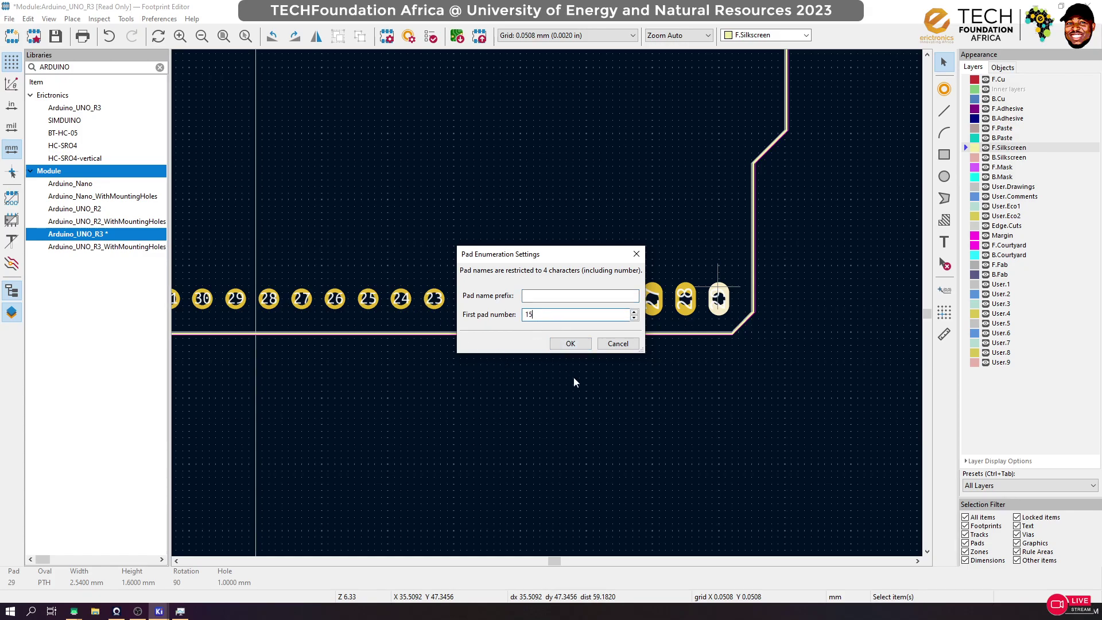
left_click(570, 344)
left_click(718, 301)
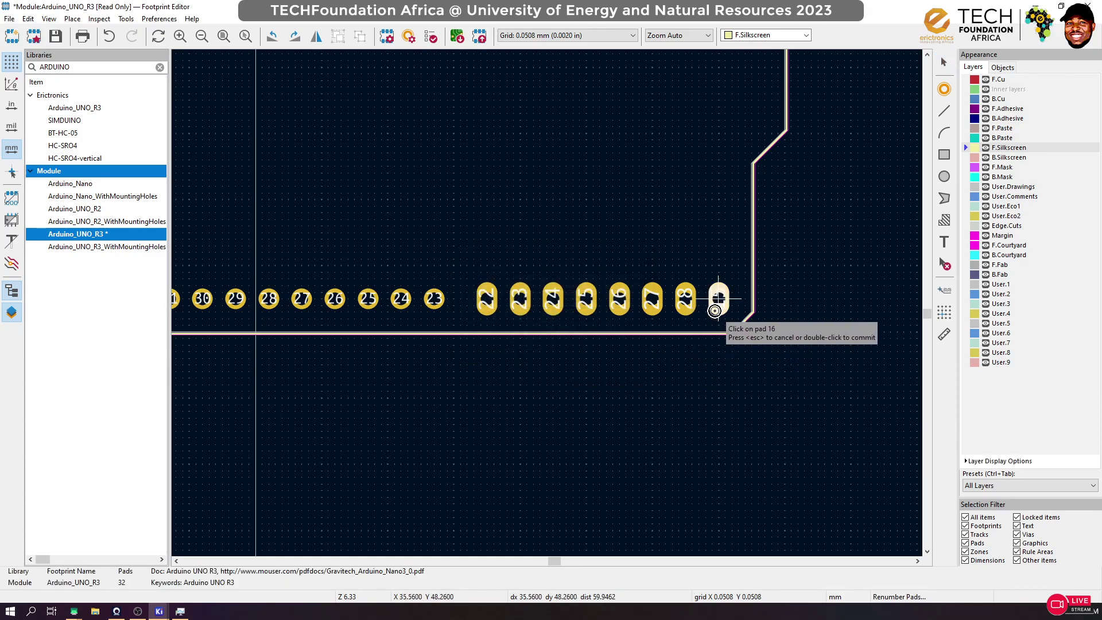
left_click(686, 308)
left_click(652, 303)
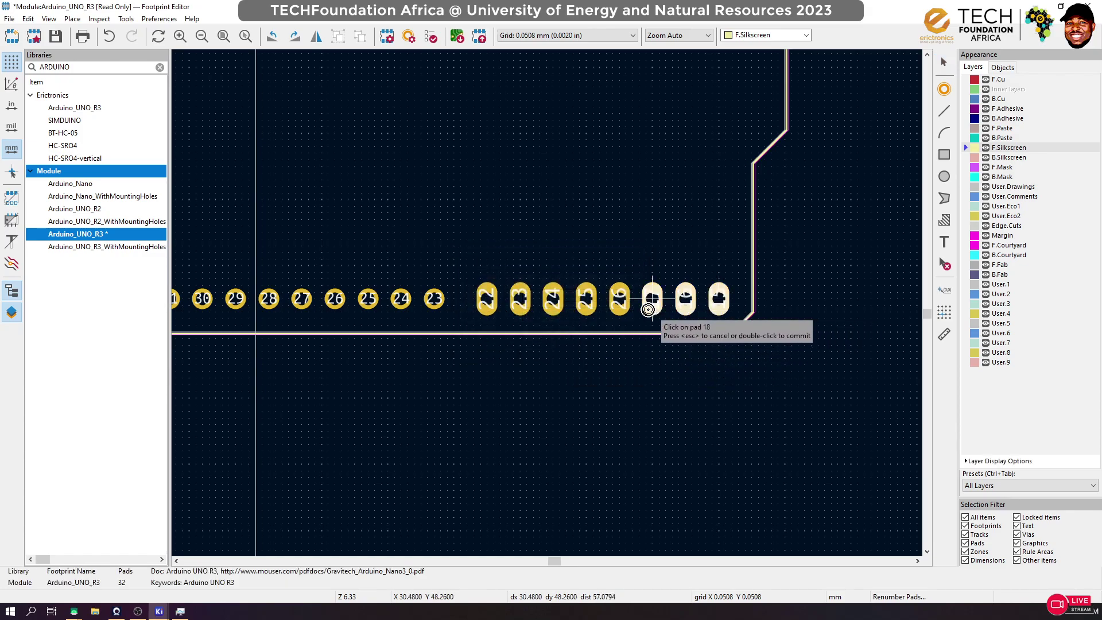
left_click(619, 303)
left_click(592, 304)
left_click(553, 304)
left_click(526, 306)
left_click(498, 308)
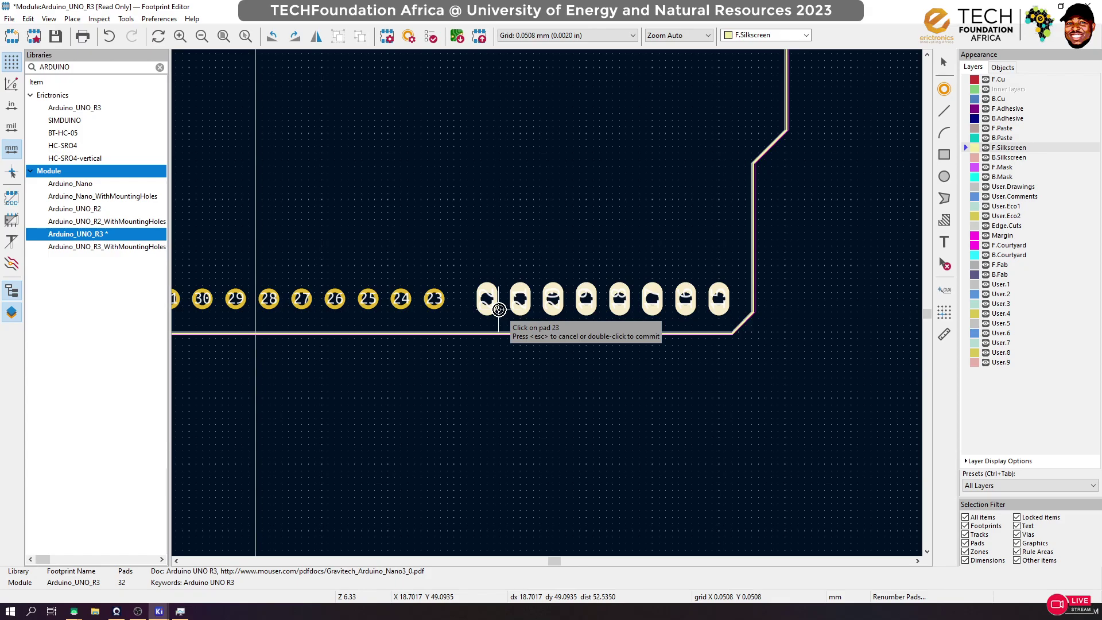
double_click(499, 309)
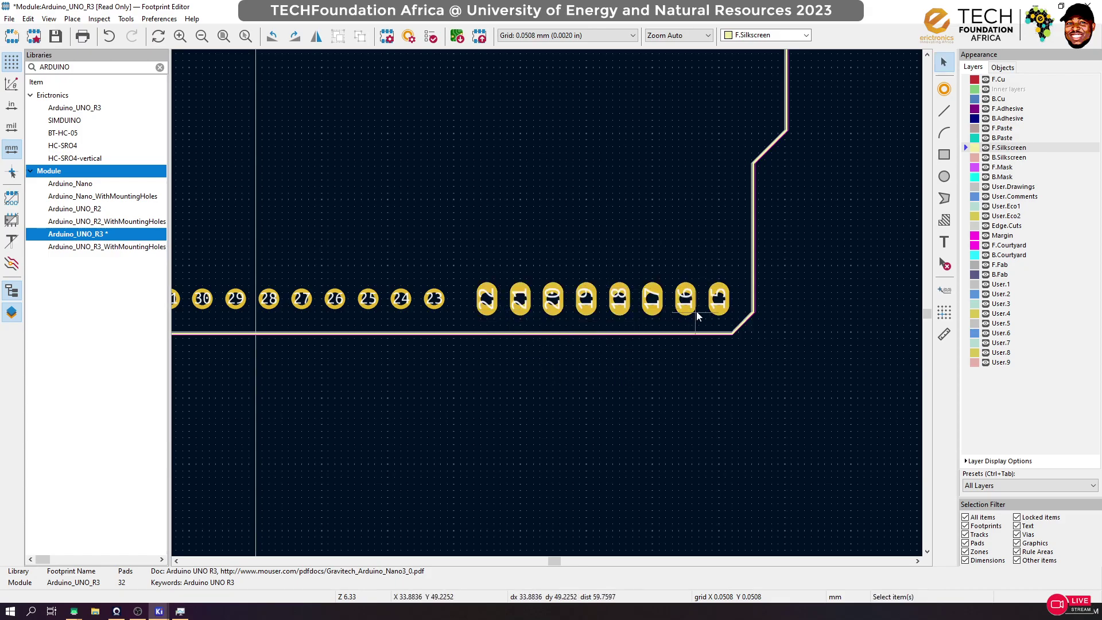
Delete round pads 23 through 31 from the lower pad row, keeping pad 32
scroll(697, 314, "down", 3)
scroll(546, 302, "up", 3)
scroll(546, 302, "up", 2)
scroll(673, 319, "down", 2)
left_click_drag(683, 288, 404, 323)
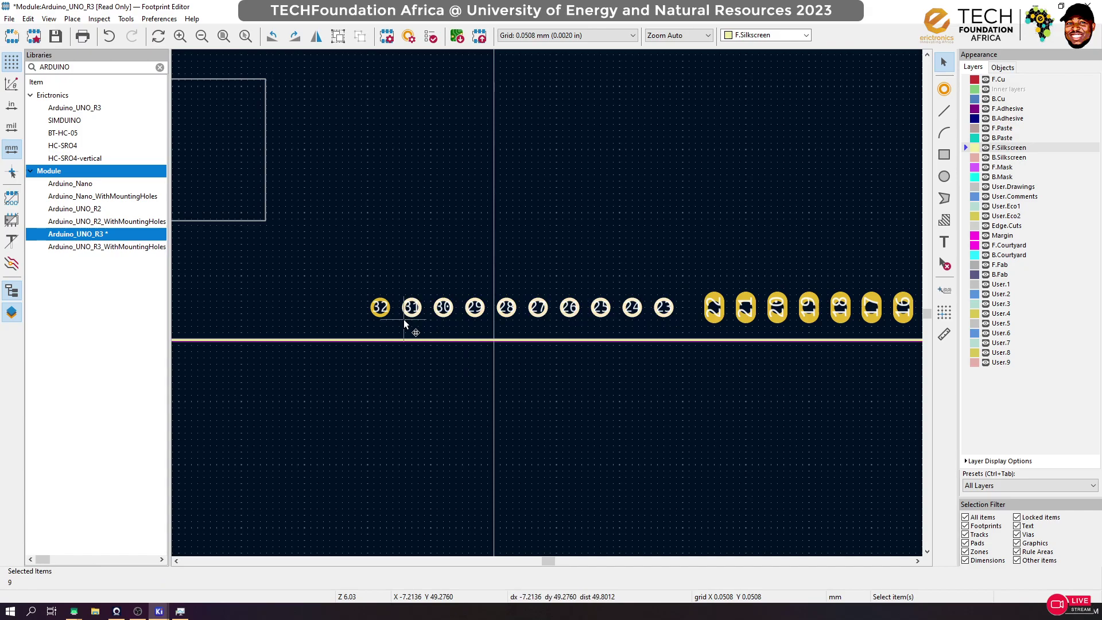
key("Delete")
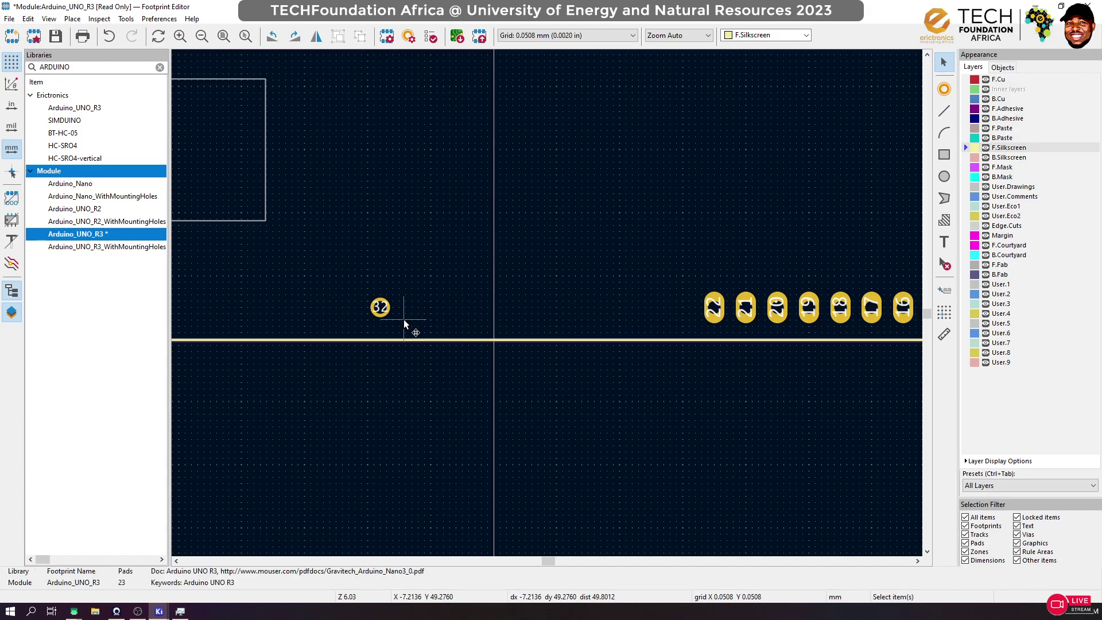
Set the size X of oval pad 32 to 2.54 mm and apply the change
left_click(384, 317)
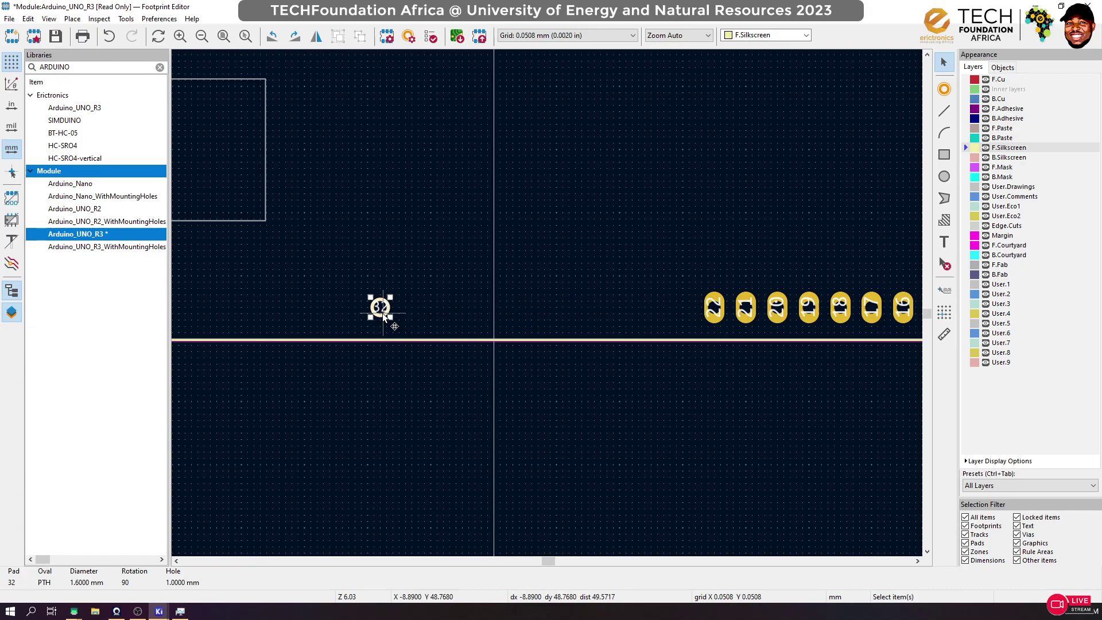
key("e")
key("Tab")
key("Tab")
key("Tab")
key("Tab")
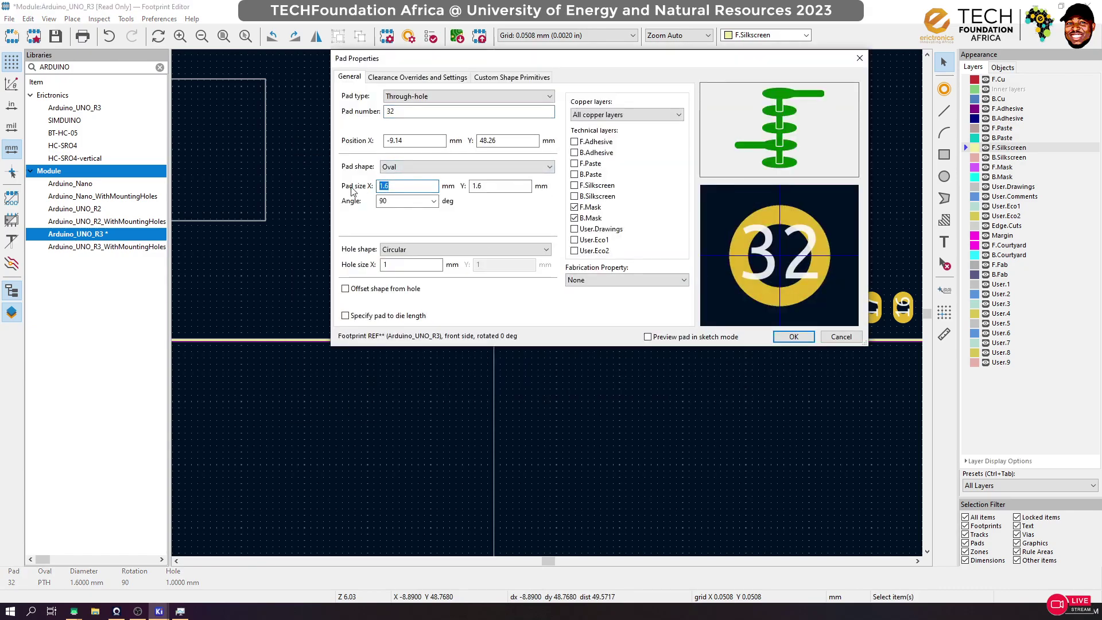
type("2.54")
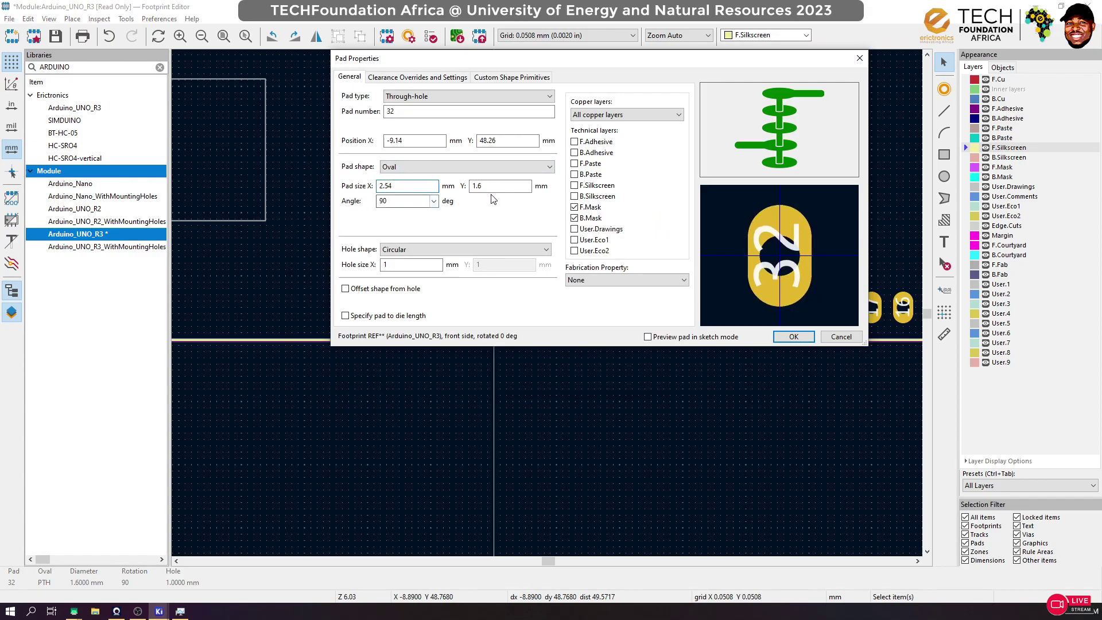
left_click(794, 336)
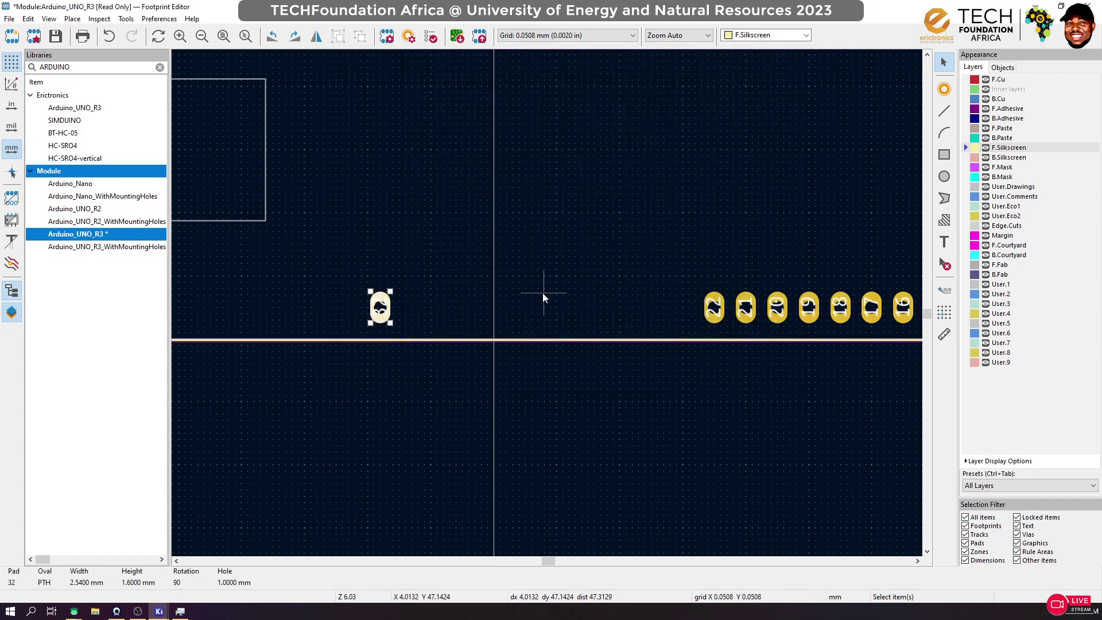
Create a grid array from enlarged pad 32 with a horizontal count of 10
right_click(384, 319)
mouse_move(557, 379)
left_click(632, 422)
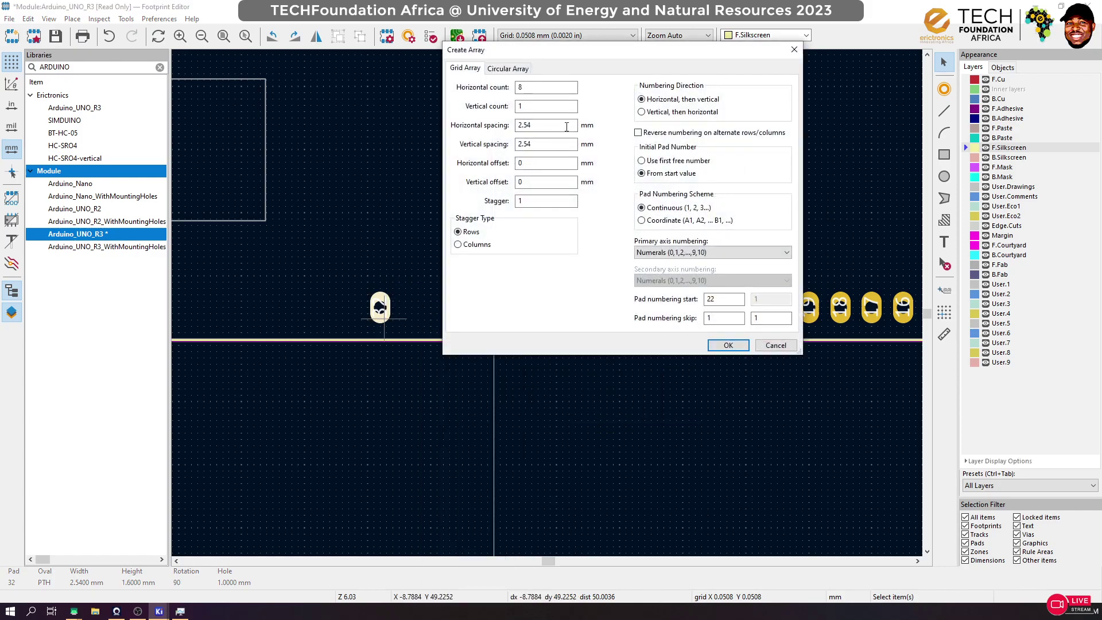
type("10")
left_click(728, 345)
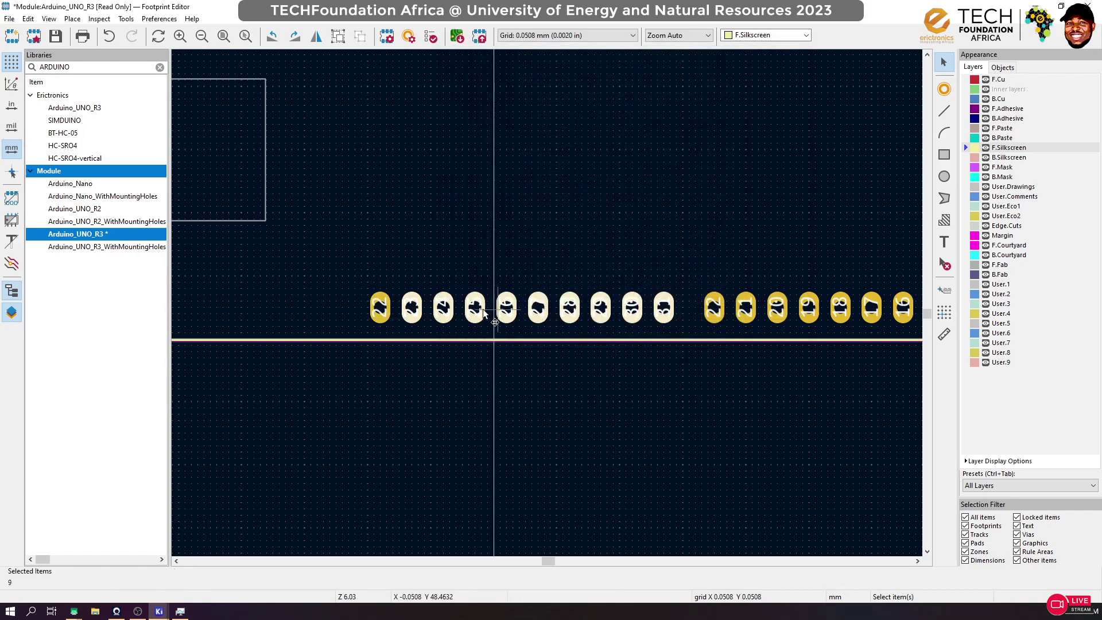
left_click(688, 325)
left_click(659, 315)
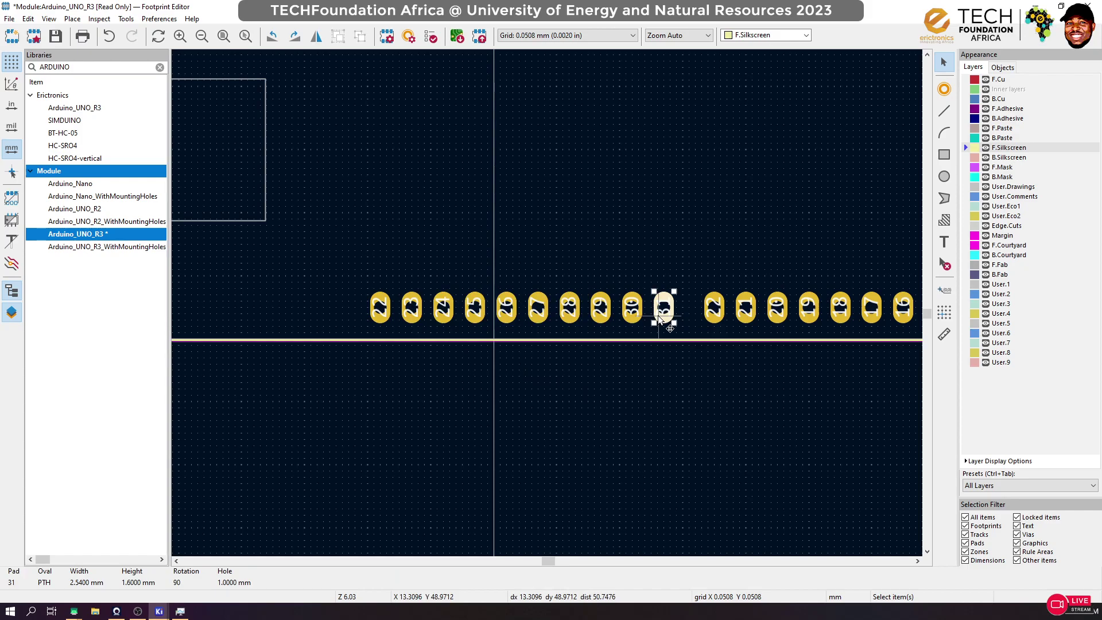
right_click(659, 316)
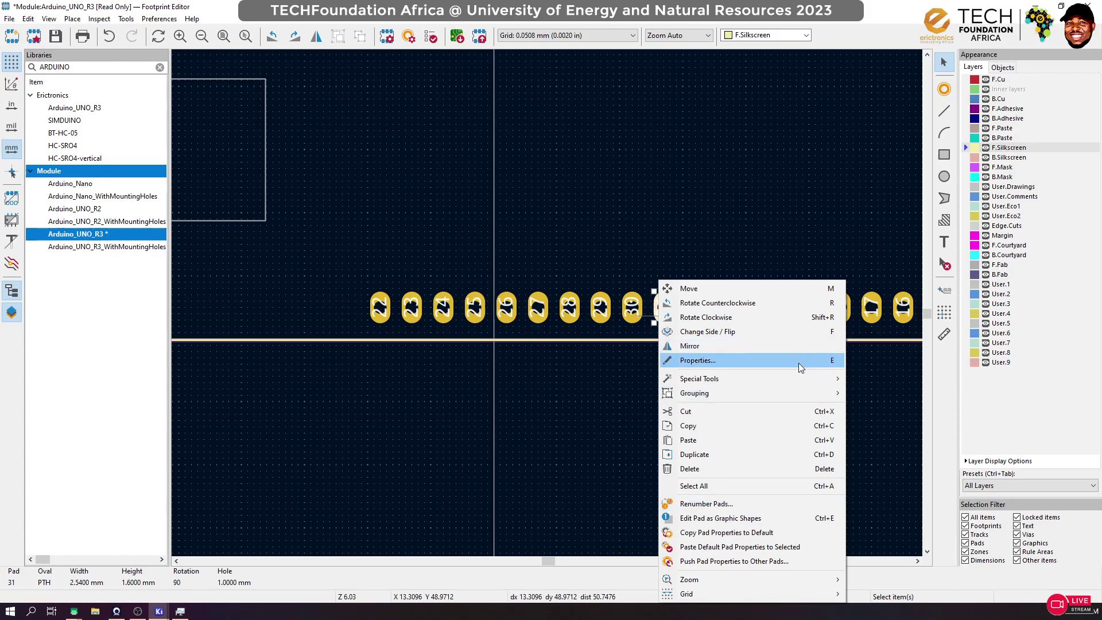
mouse_move(794, 382)
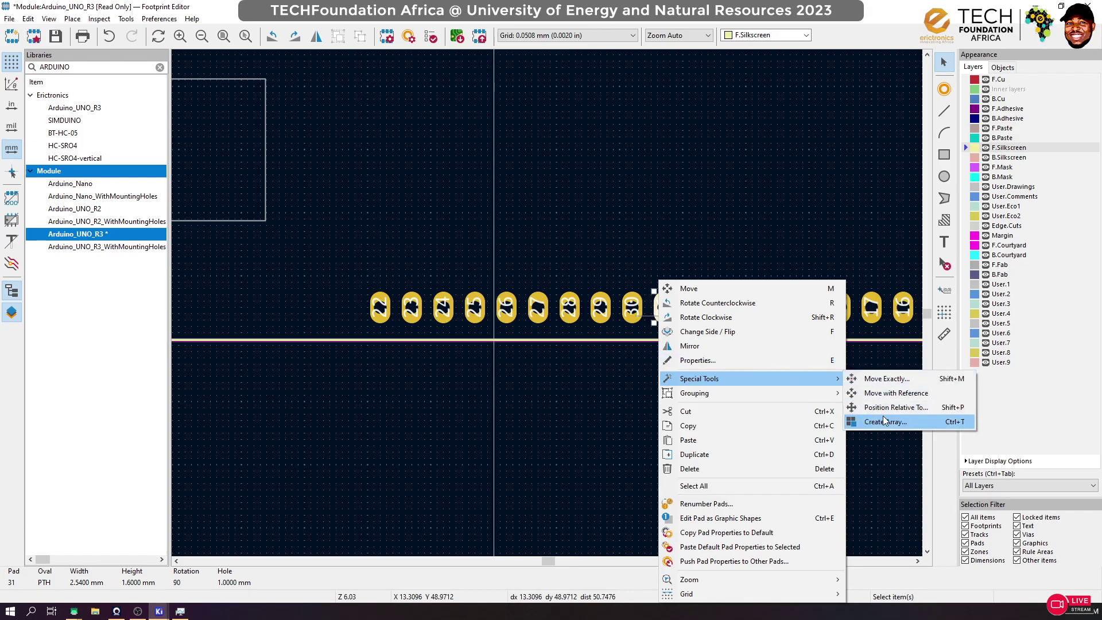
left_click(884, 422)
double_click(712, 299)
type("22")
double_click(713, 299)
type("23")
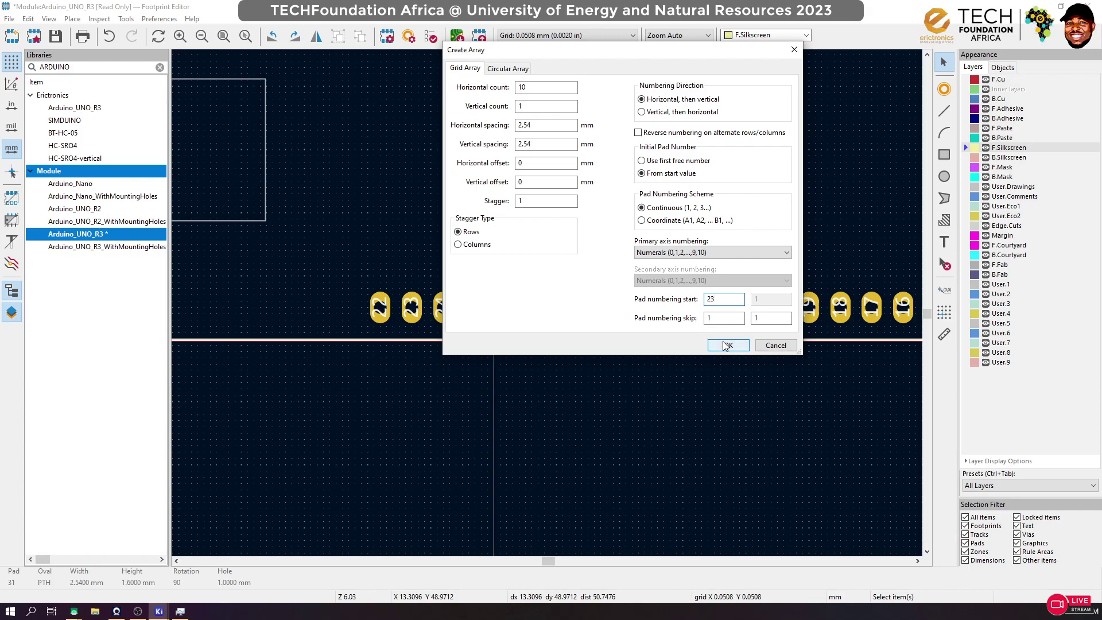
left_click(775, 346)
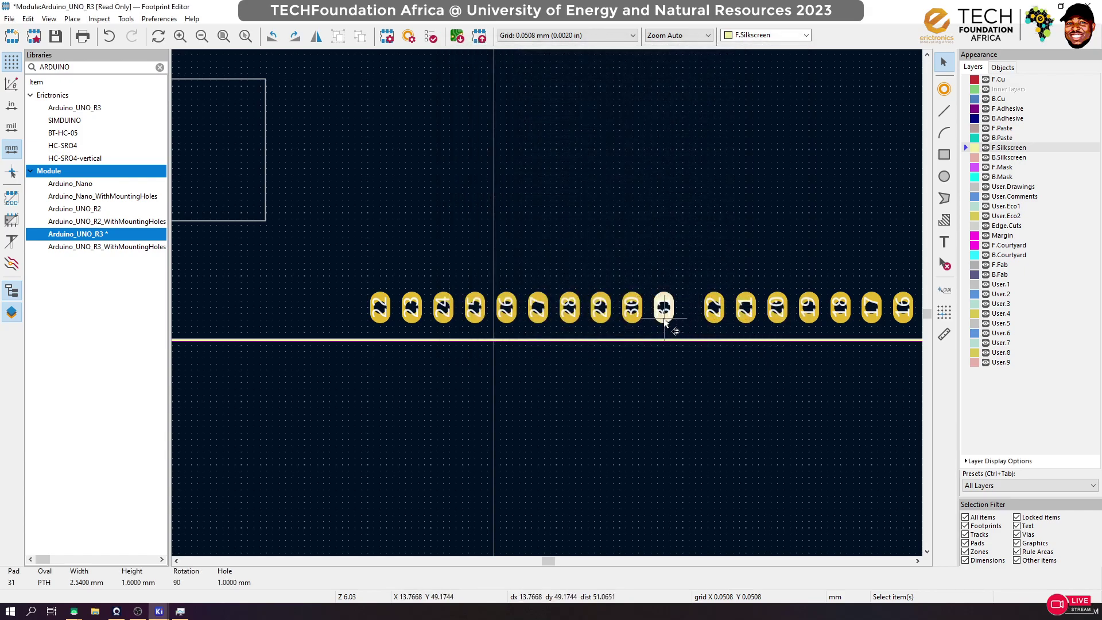
Renumber the ten newly arrayed pads as 23 through 32, starting from the pad nearest the 15–22 group, with no name prefix
right_click(664, 318)
left_click(798, 501)
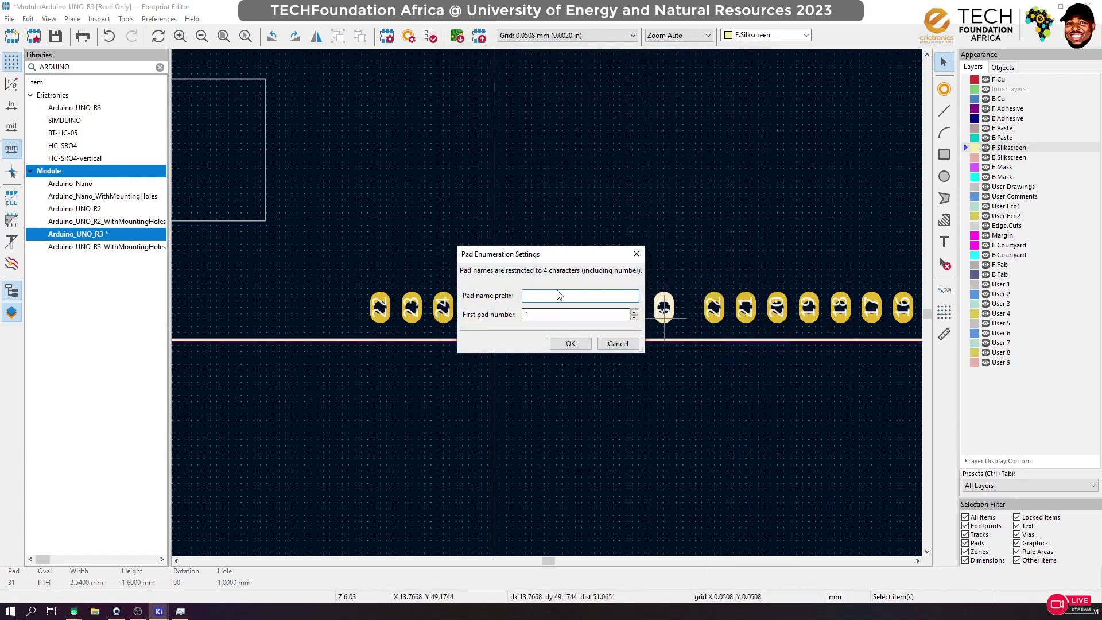
double_click(542, 316)
type("23")
left_click(570, 344)
left_click(664, 316)
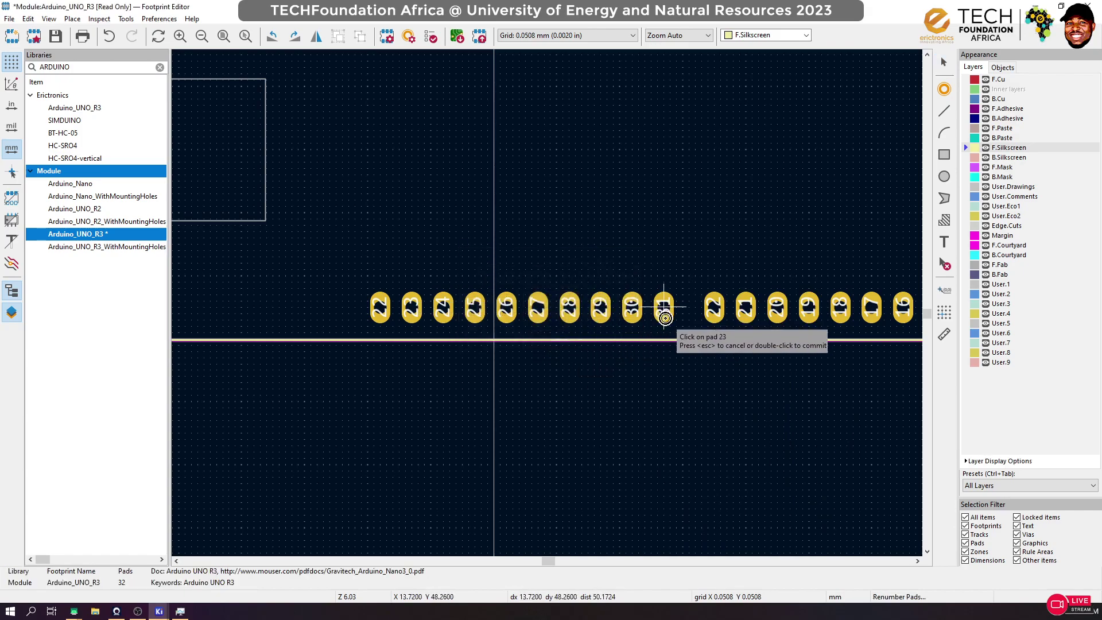
left_click(634, 316)
left_click(601, 313)
left_click(570, 313)
left_click(535, 313)
left_click(506, 314)
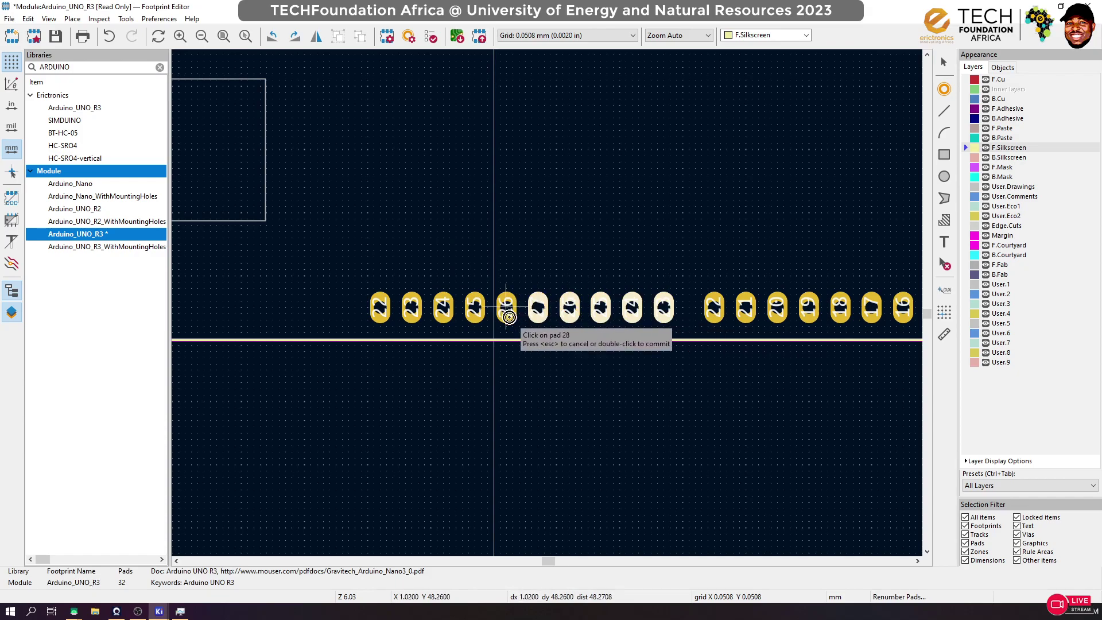
left_click(471, 314)
left_click(442, 314)
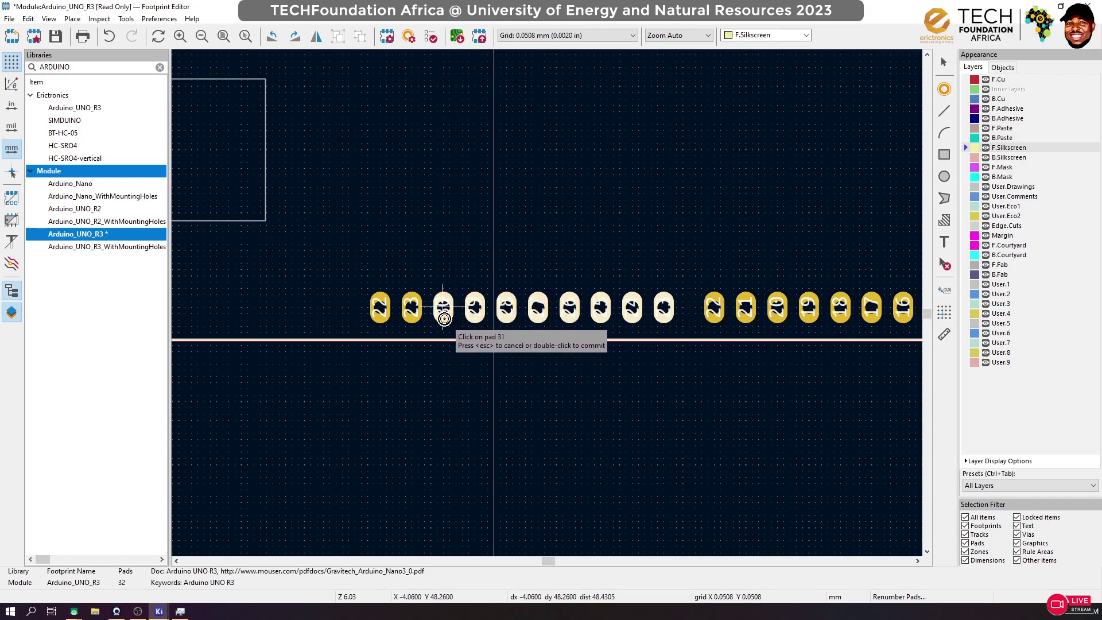
left_click(411, 313)
left_click(387, 313)
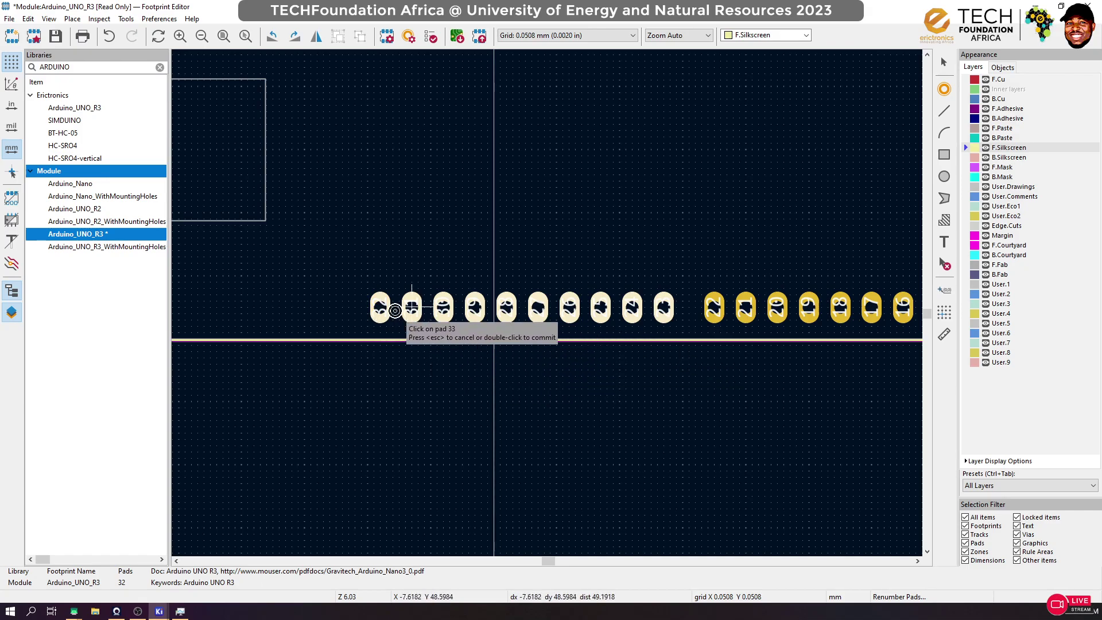
double_click(381, 307)
key("ctrl+s")
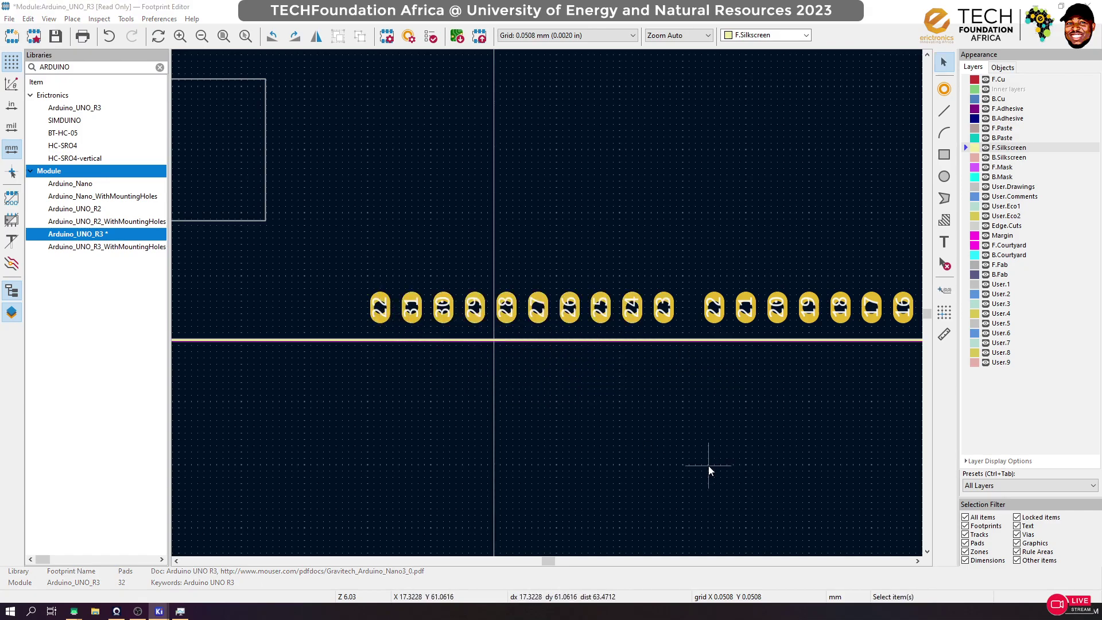
Undo the lower-row edits back to the round pads 23 through 32 and redo them
left_click(673, 305)
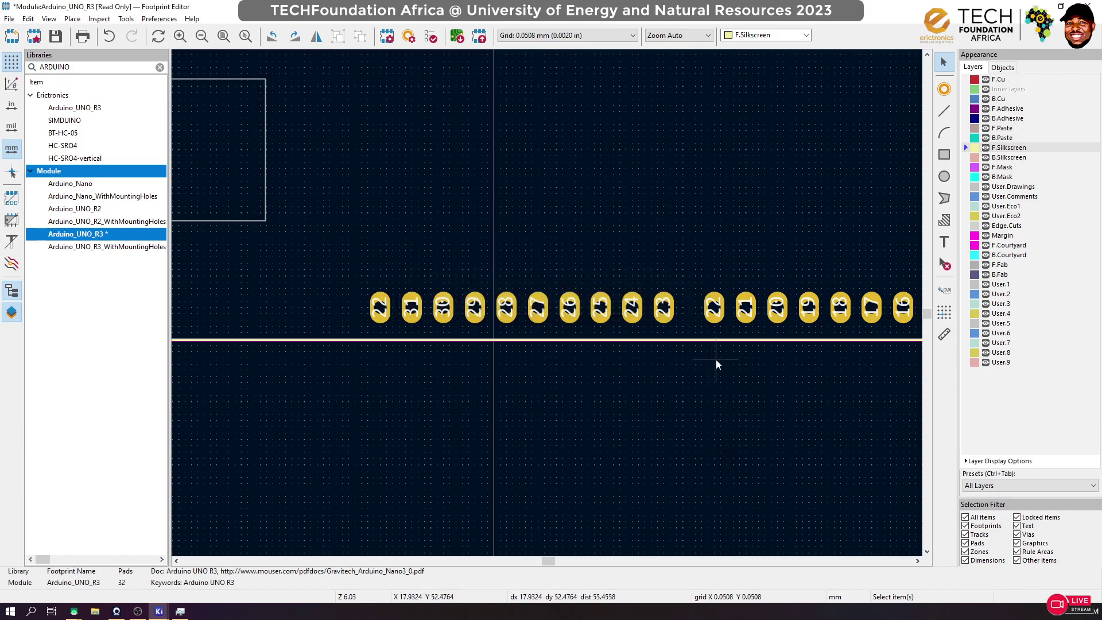
key("ctrl+z")
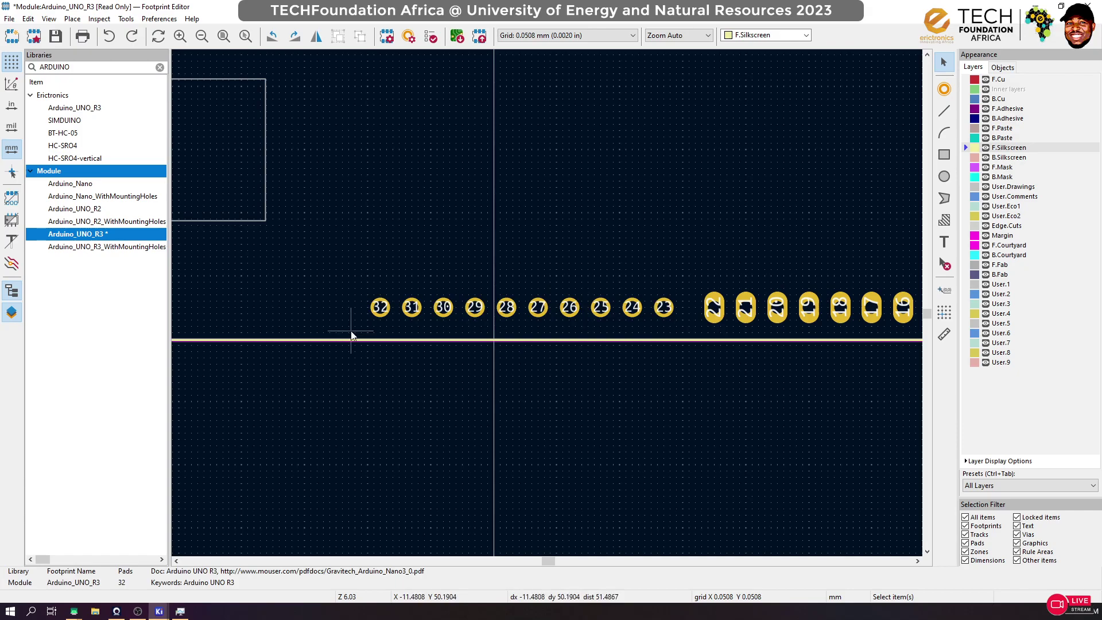
key("ctrl+y")
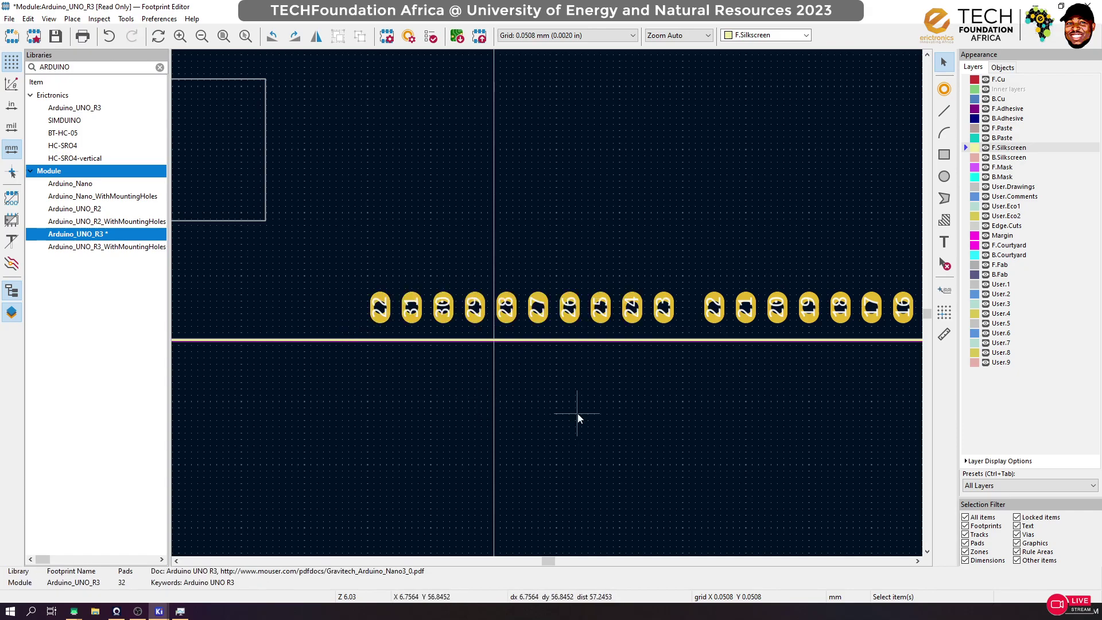
Select the entire footprint and move it so the board outline is centred on the origin
scroll(577, 414, "down", 5)
scroll(525, 201, "up", 3)
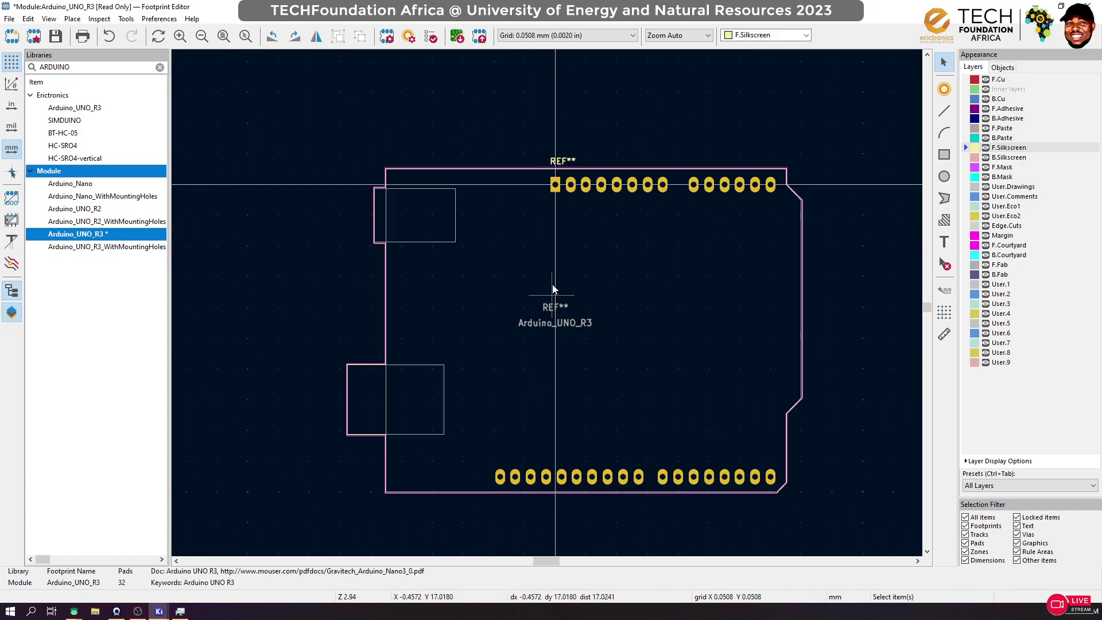
scroll(551, 321, "down", 1)
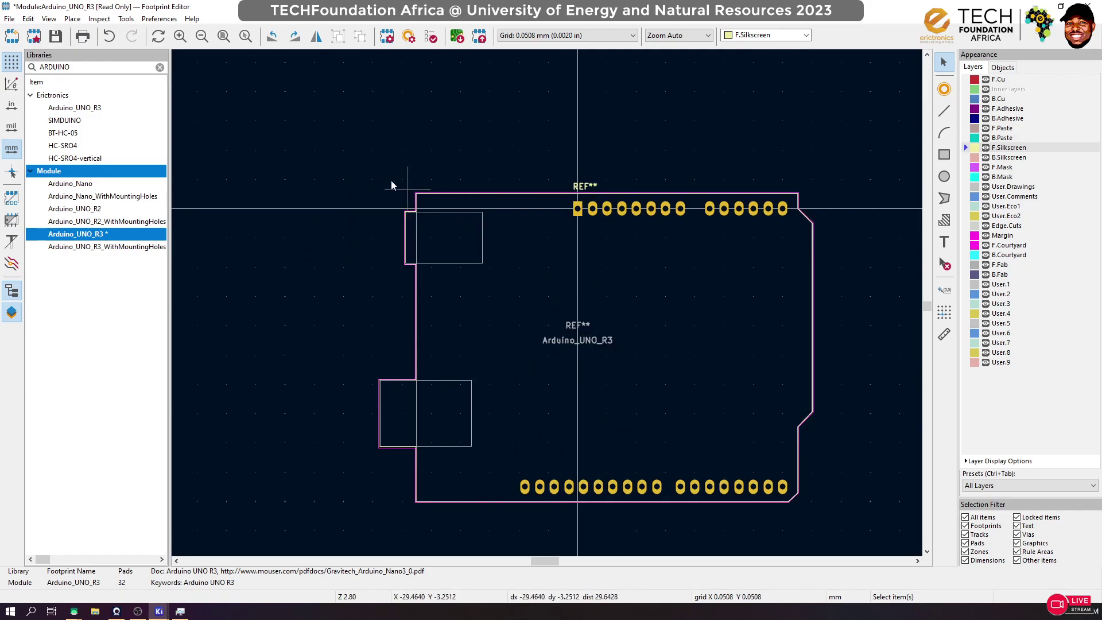
scroll(575, 333, "down", 1)
left_click_drag(272, 92, 804, 439)
key("m")
scroll(654, 405, "down", 5)
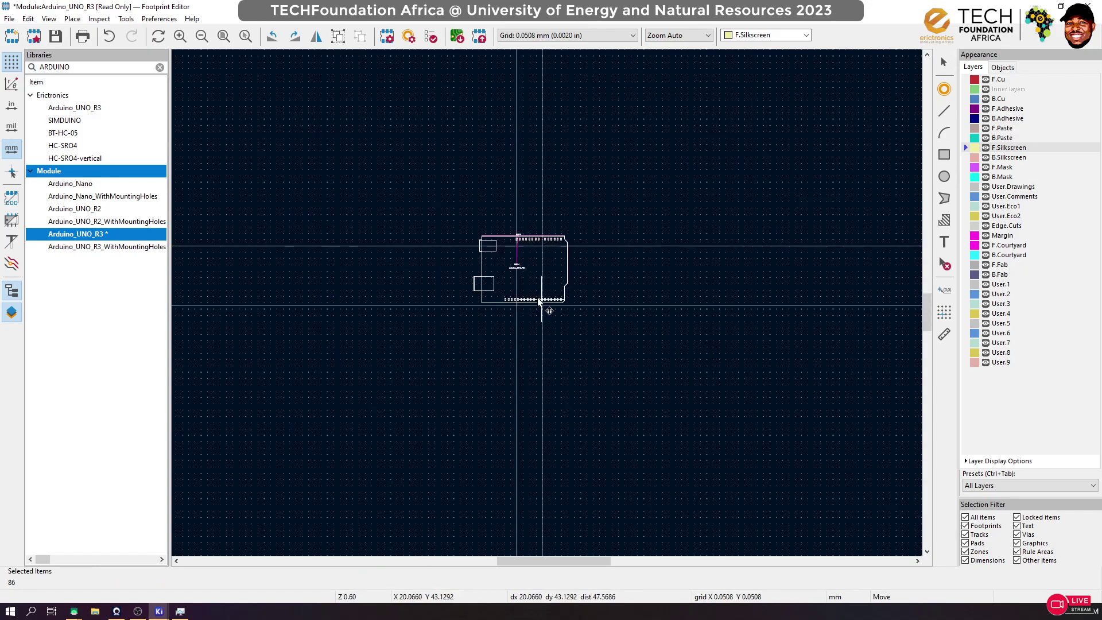
left_click(534, 278)
left_click(587, 313)
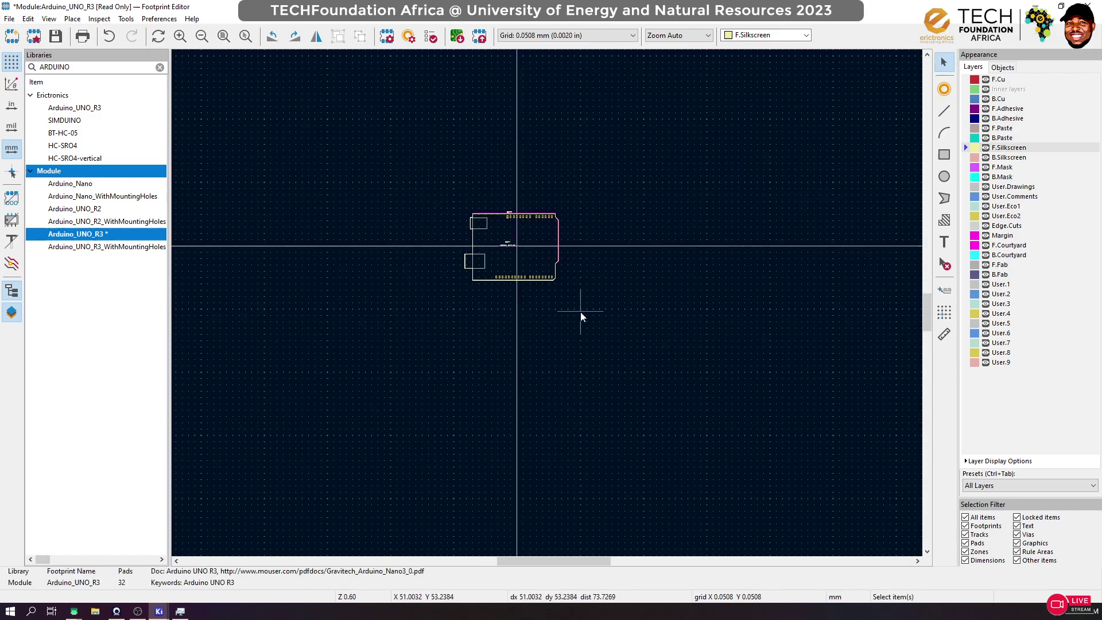
scroll(526, 248, "up", 3)
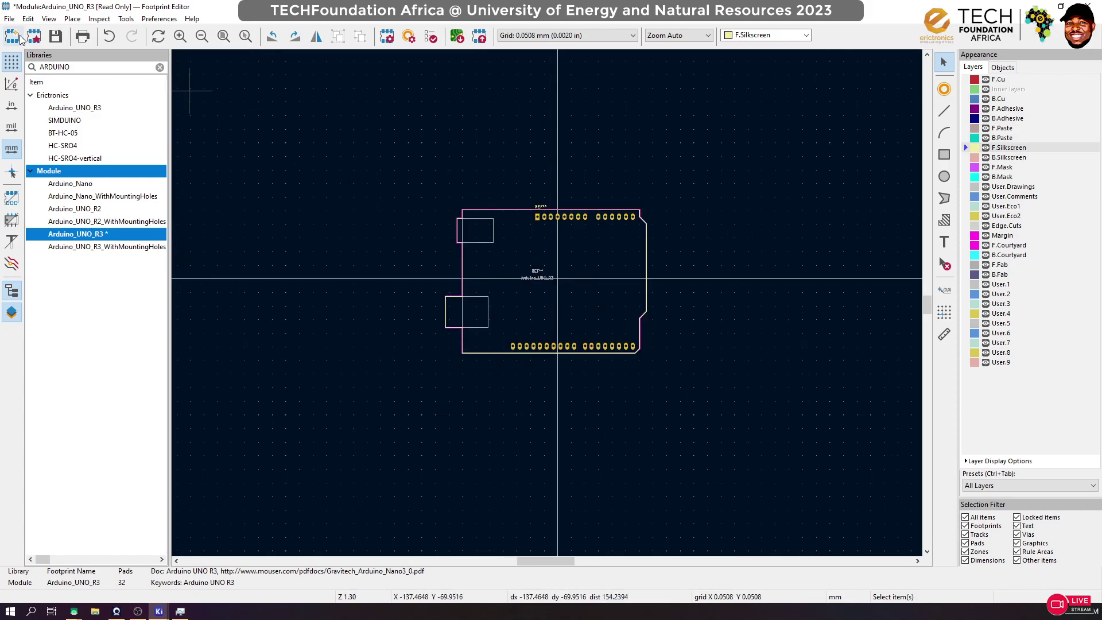
Save the footprint as "Arduino_UNO_R3-Long pads" in the Erictronics library
left_click(9, 18)
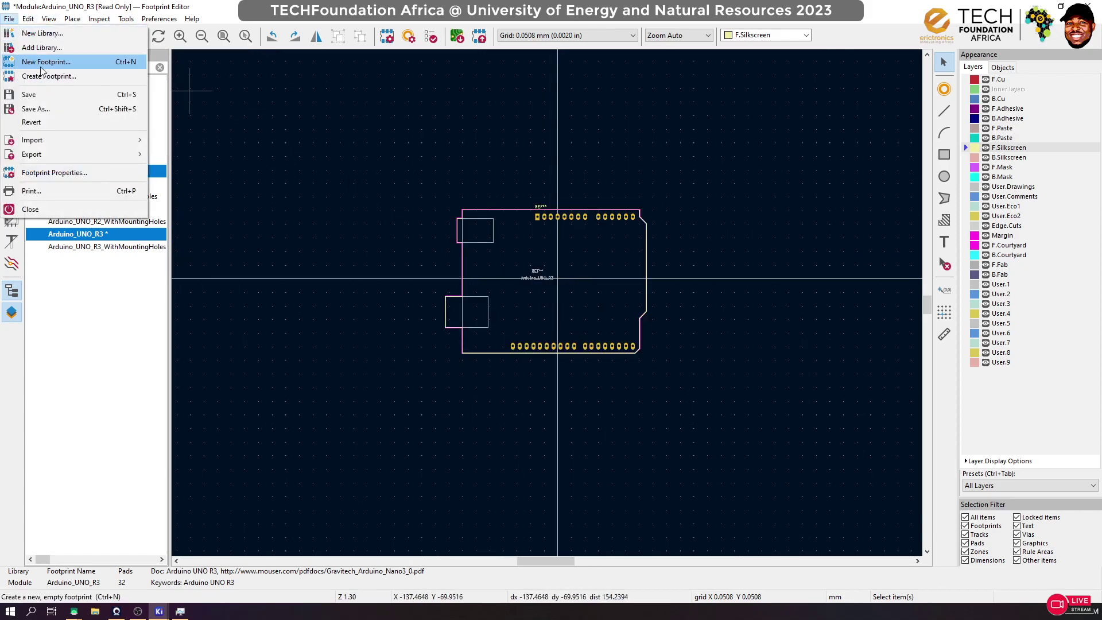
left_click(35, 109)
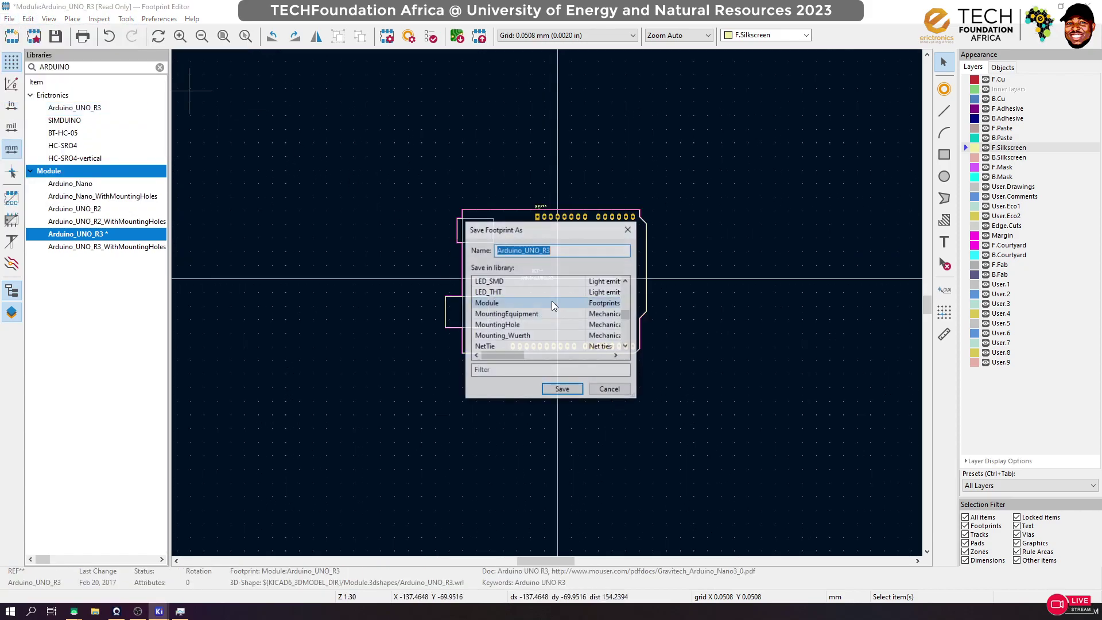
left_click(578, 248)
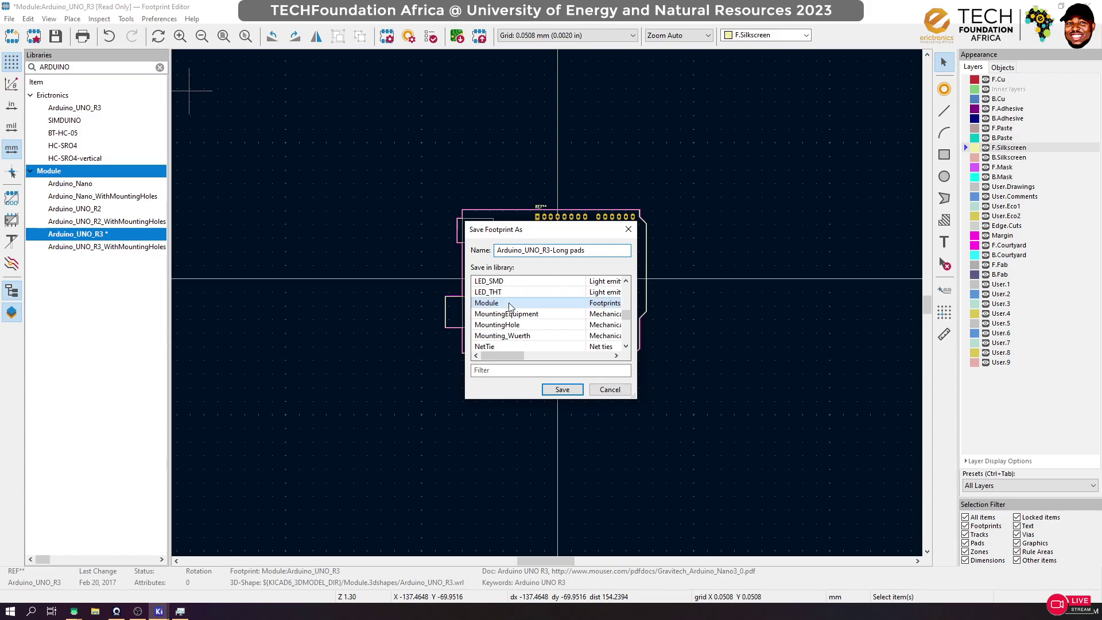
left_click(520, 370)
type("eric")
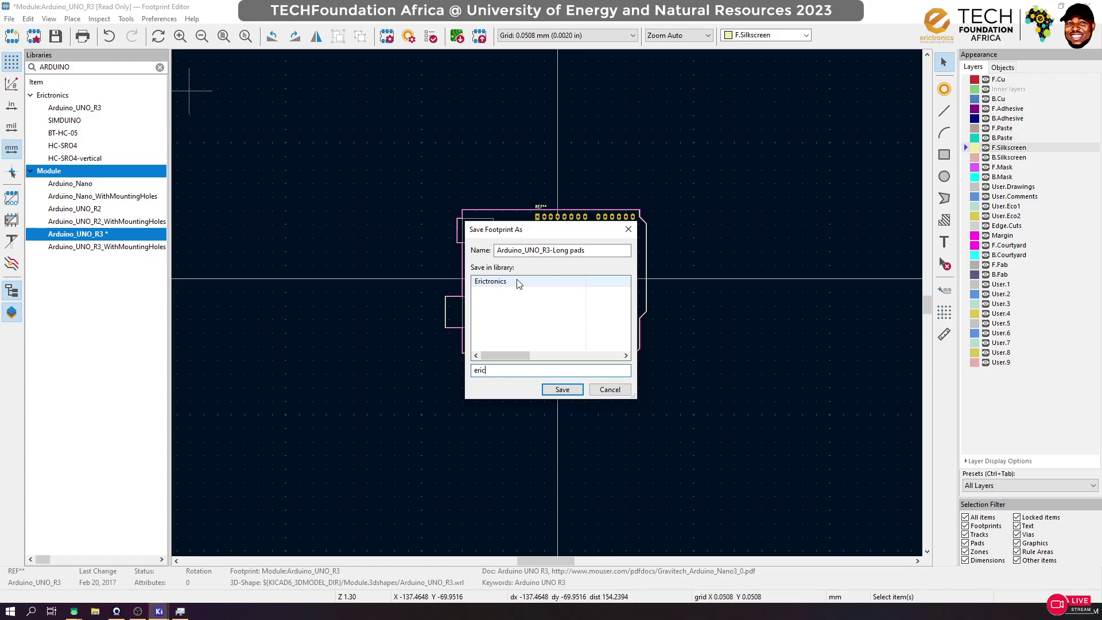
double_click(519, 282)
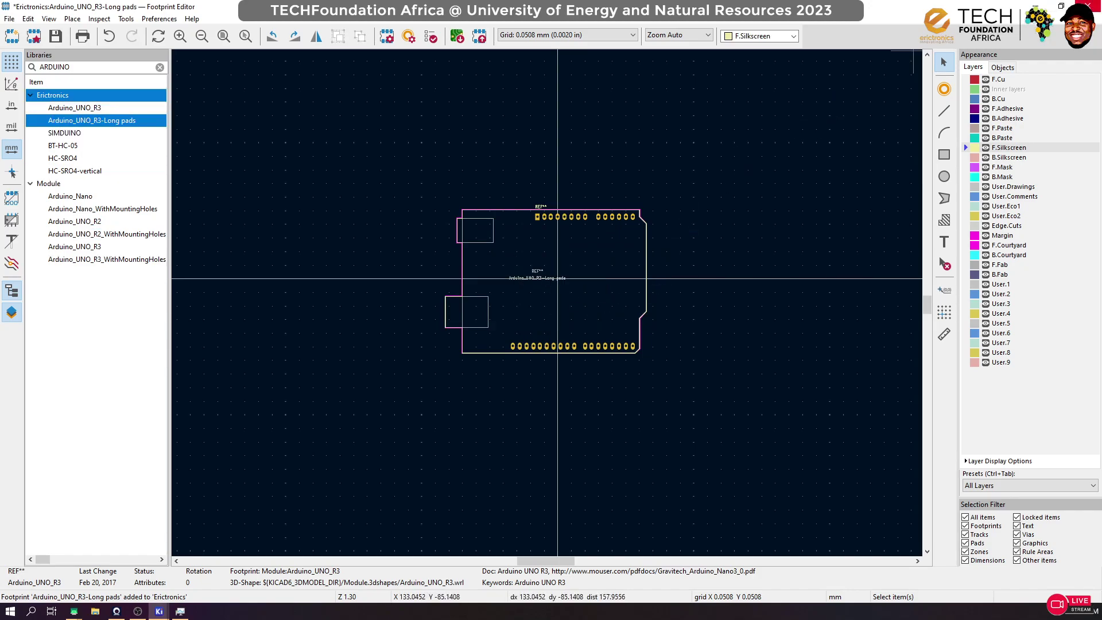
Switch to the project's schematic, maximize its window and view the Arduino UNO symbol
key("alt+Tab")
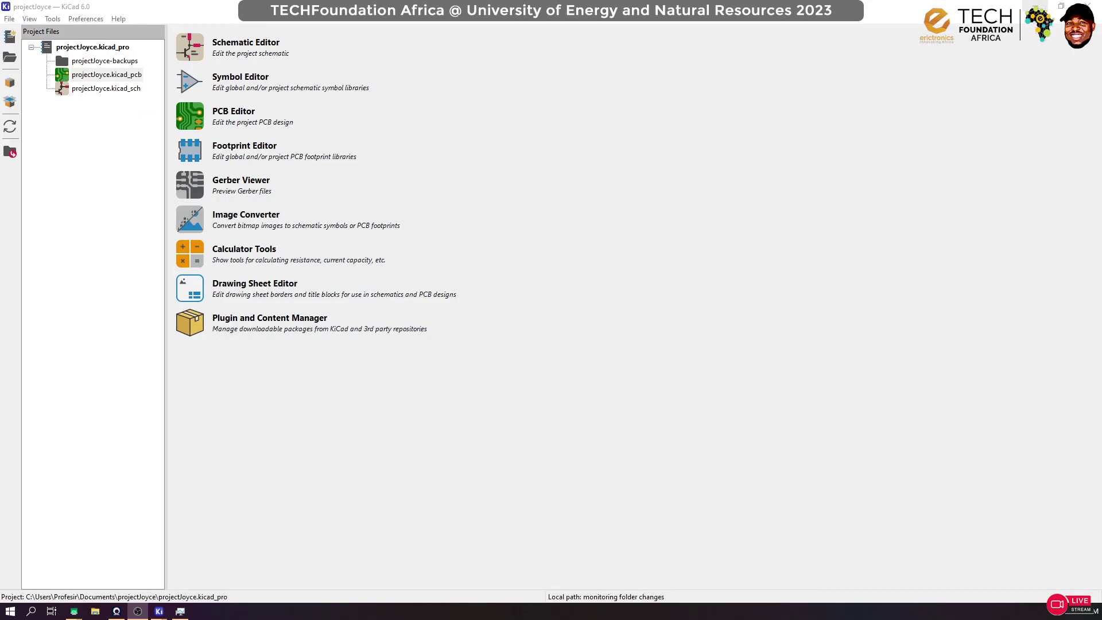
key("alt+Tab")
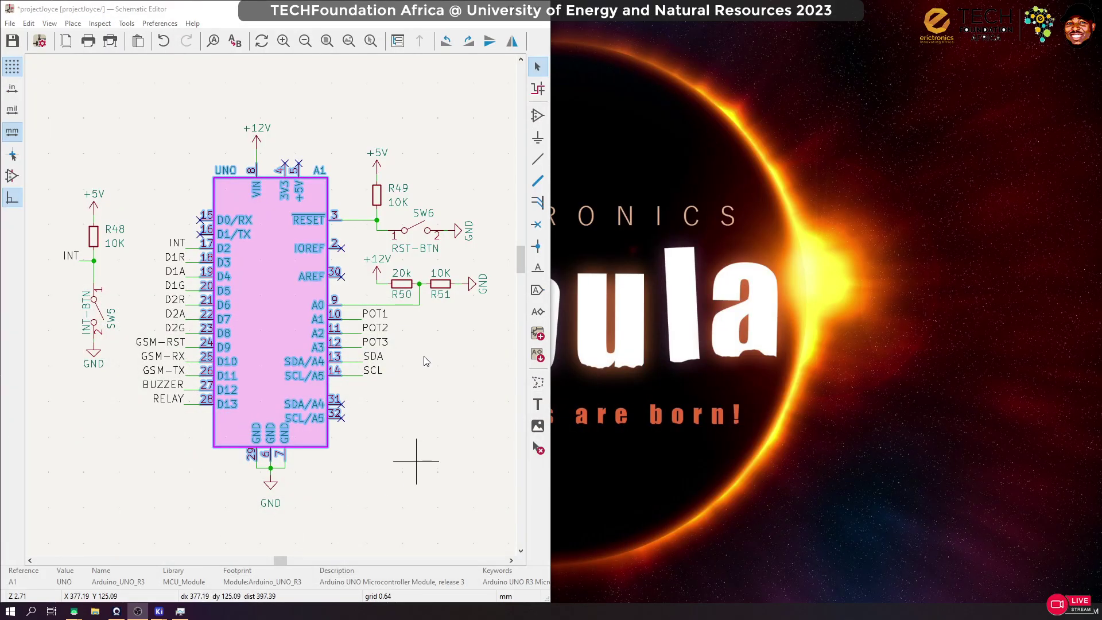
double_click(509, 19)
left_click_drag(509, 18, 509, 1)
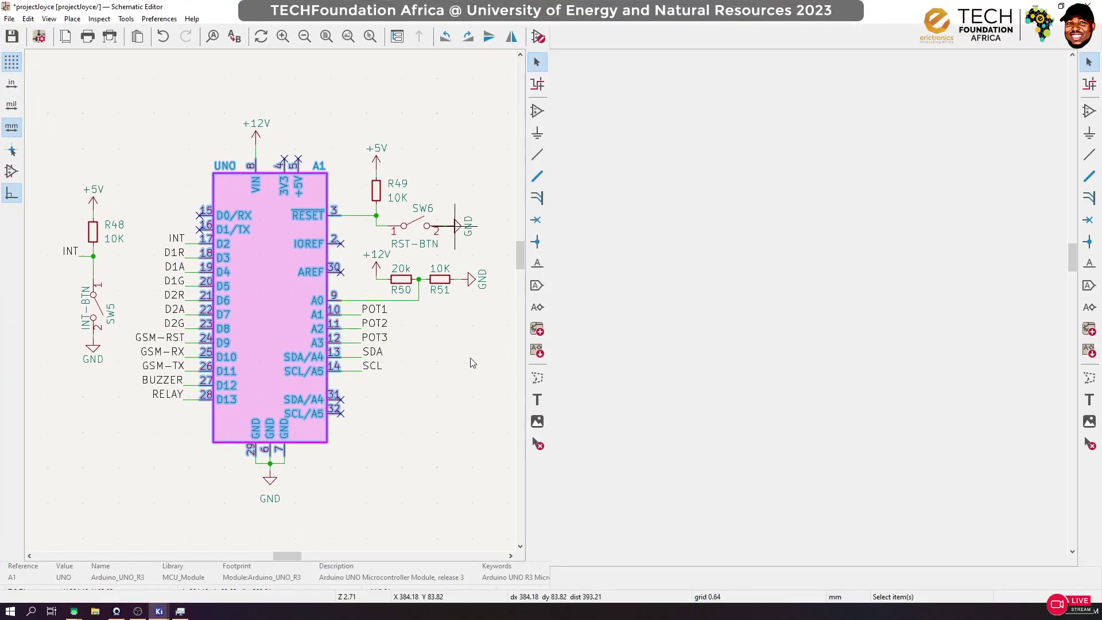
left_click(743, 402)
left_click(543, 321)
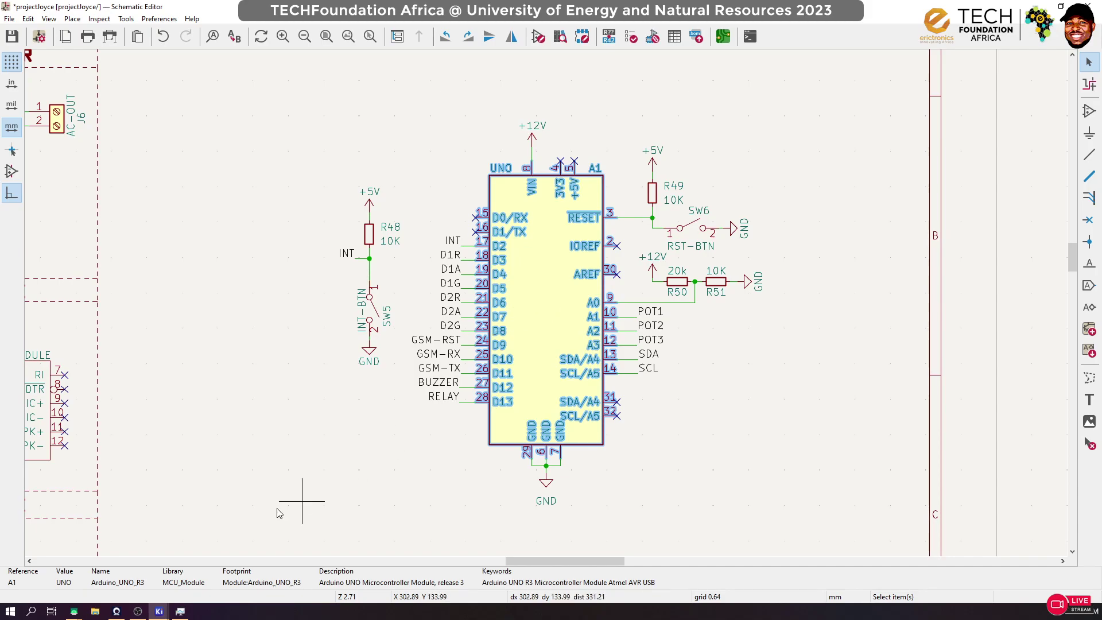
Open the Footprint Editor from the project manager and load Arduino_UNO_R3-Long pads from the Erictronics library
left_click(159, 611)
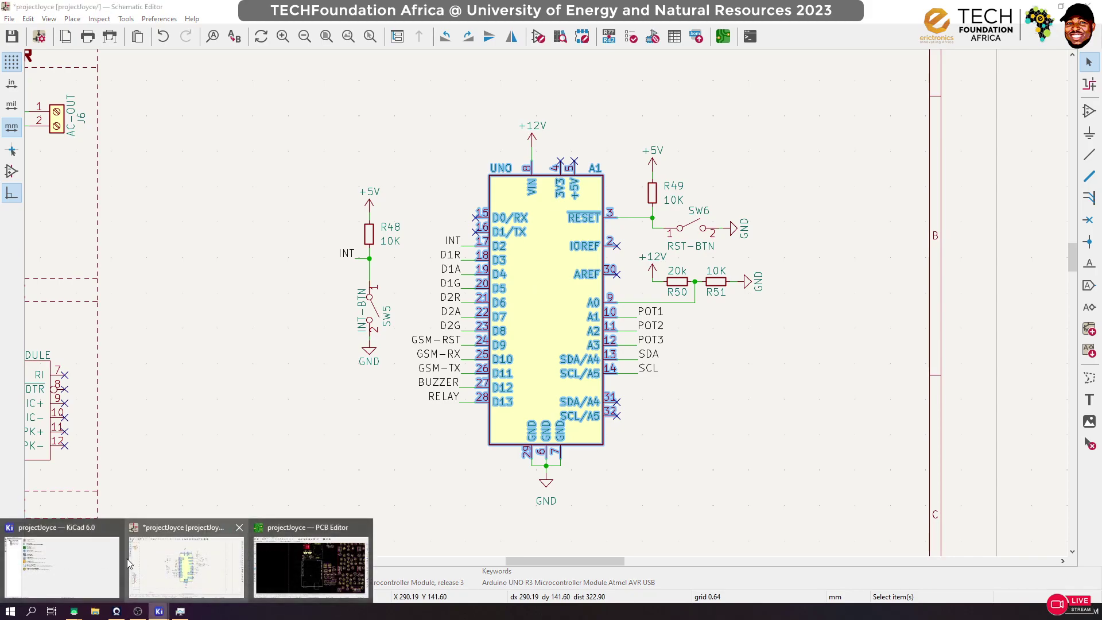
left_click(63, 566)
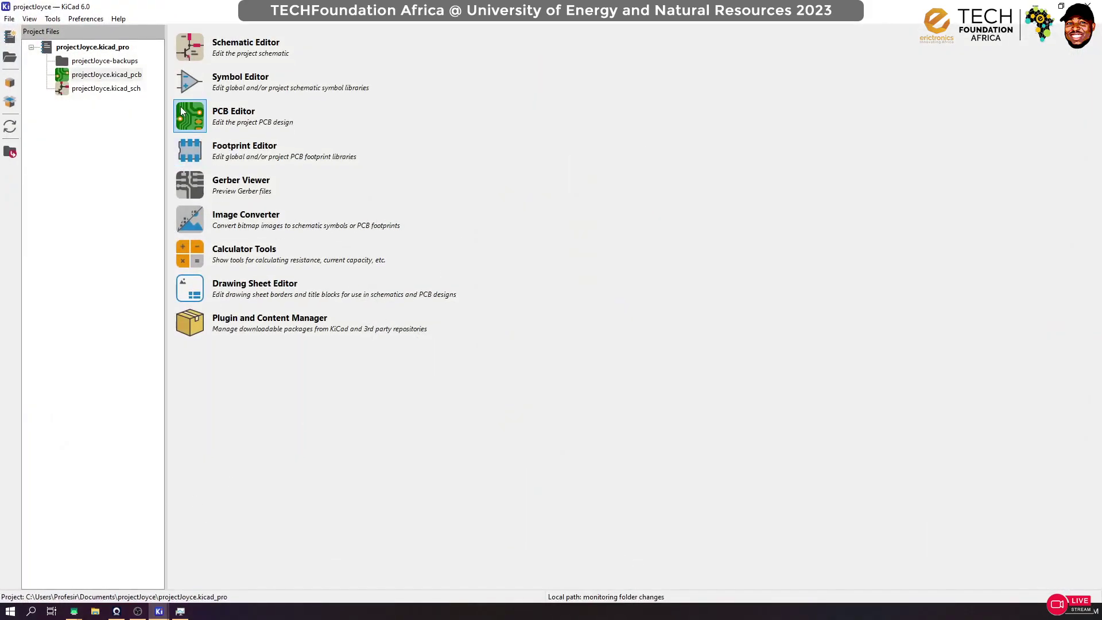
left_click(191, 145)
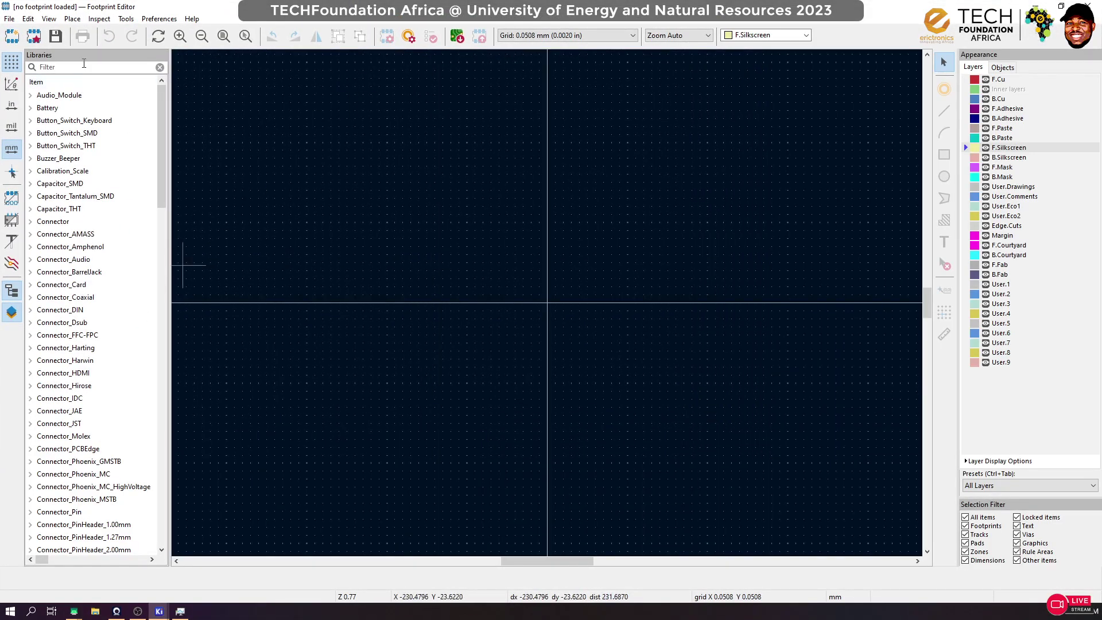
type("arduino")
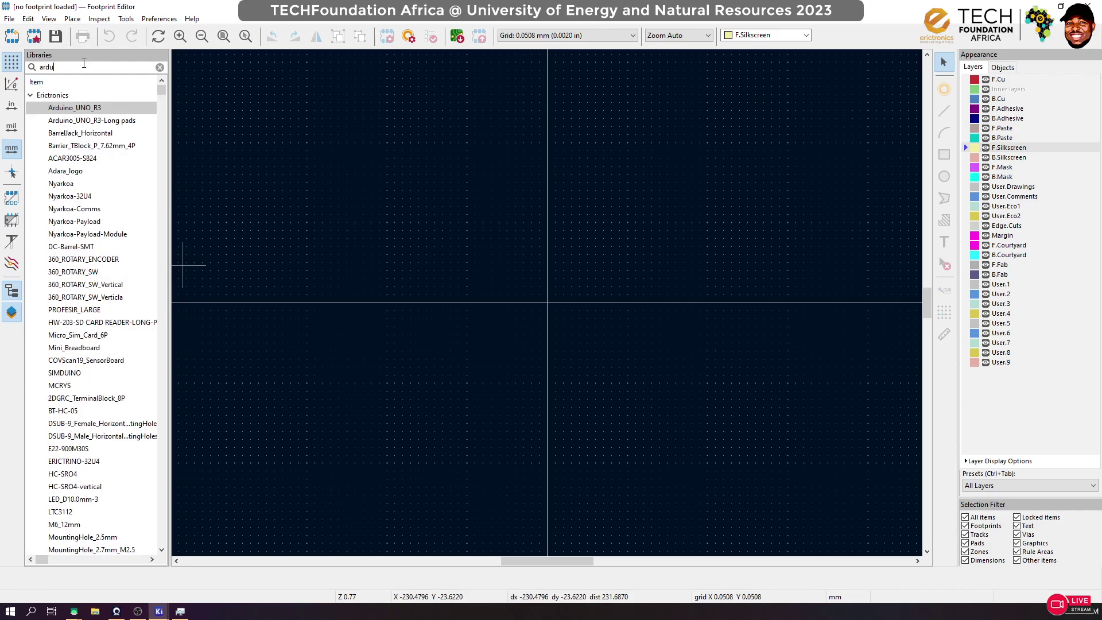
double_click(96, 123)
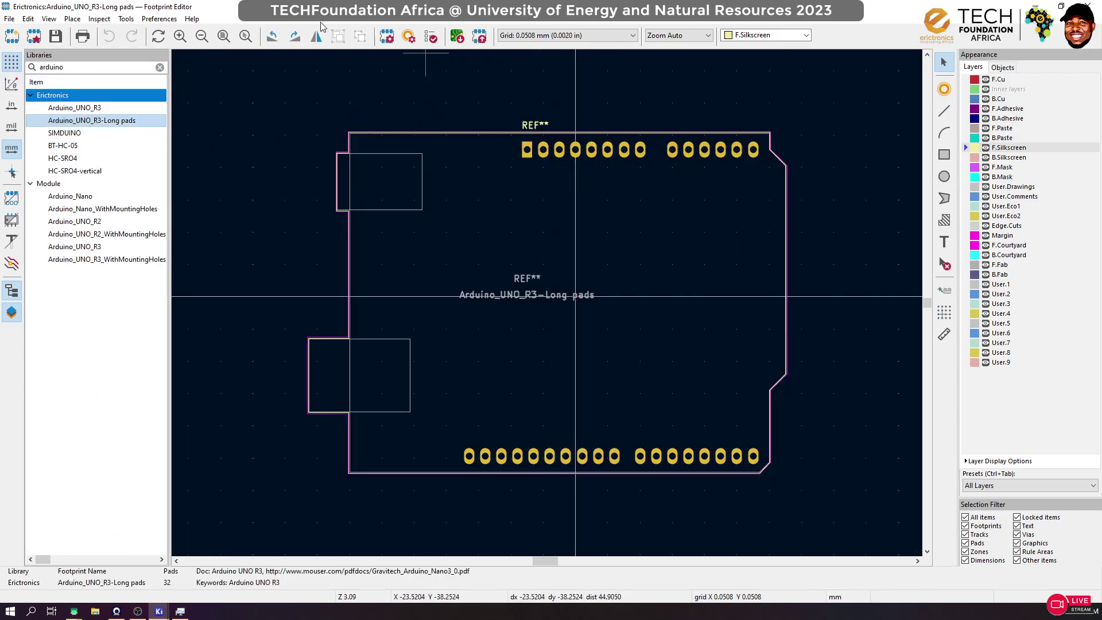
Remove the existing Arduino_UNO_R3.wrl 3D model from the footprint's properties
key("e")
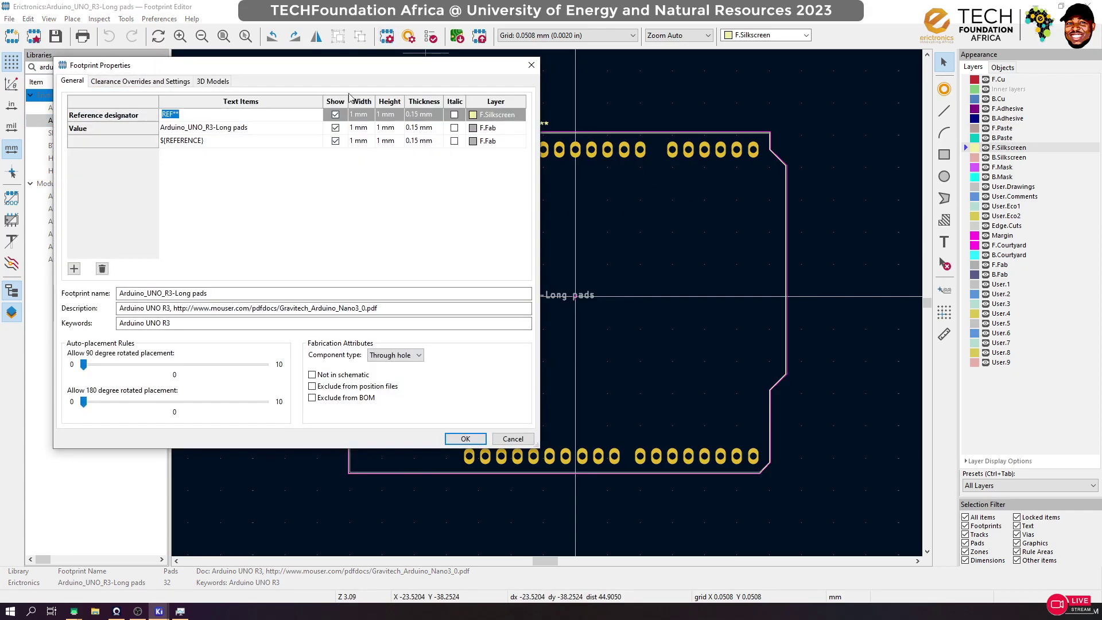
left_click(213, 81)
mouse_move(315, 302)
left_mouse_down()
mouse_move(338, 249)
mouse_move(328, 299)
left_mouse_up()
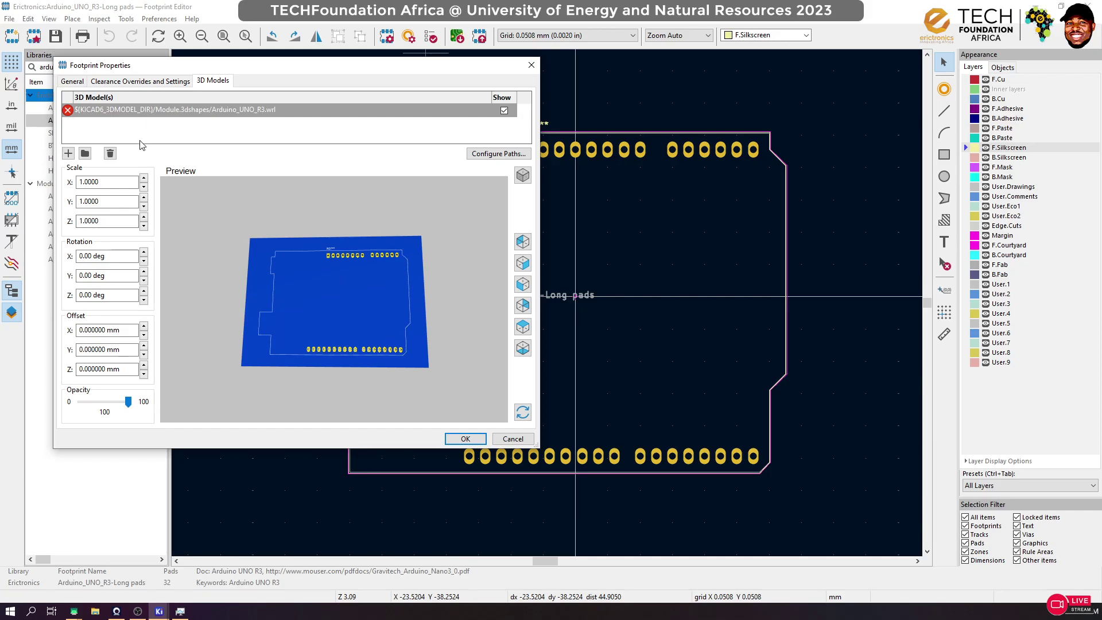
left_click(109, 153)
left_click(85, 153)
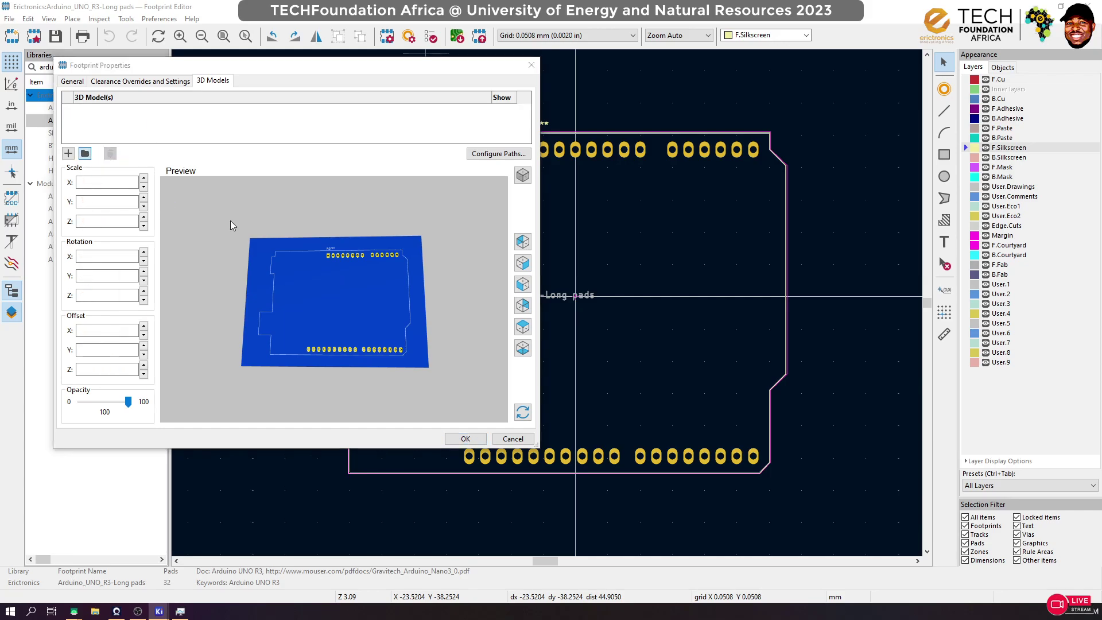
scroll(289, 208, "down", 20)
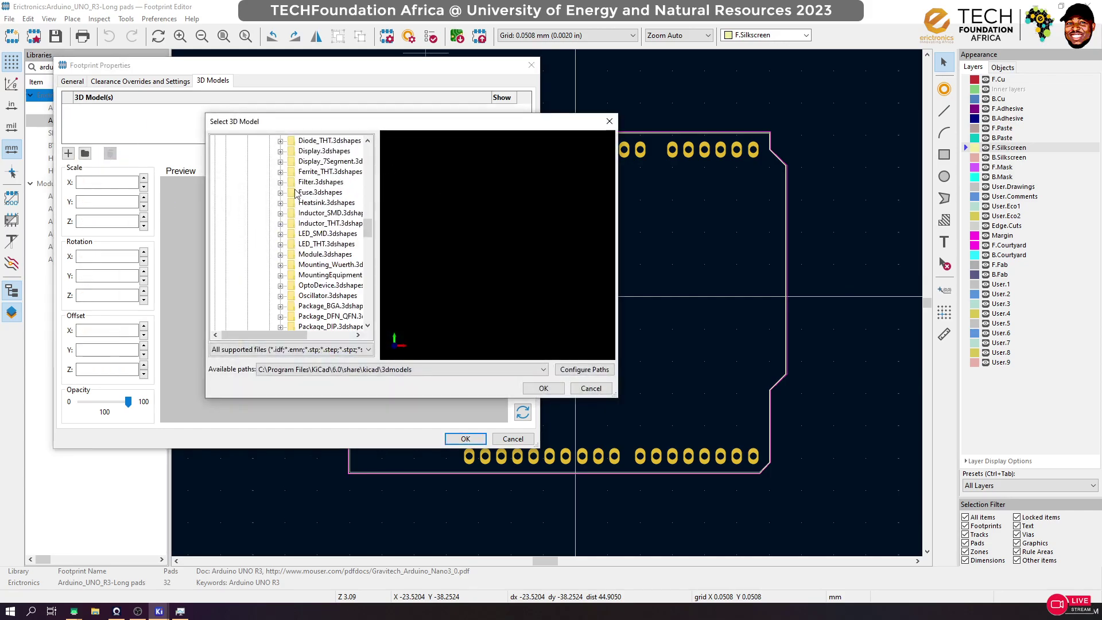
scroll(289, 208, "down", 10)
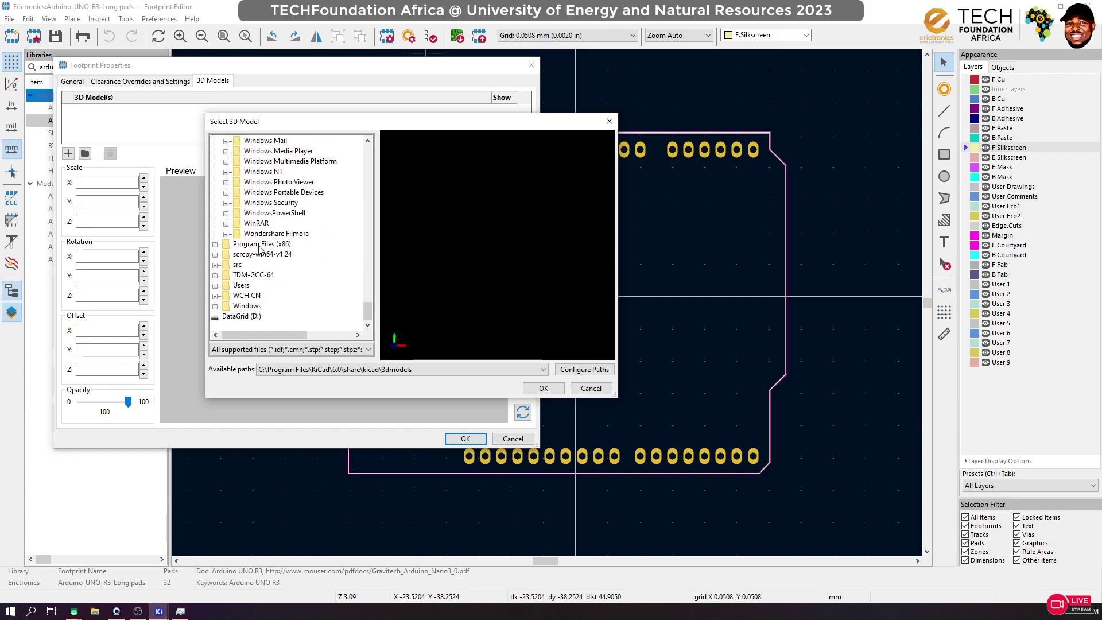
double_click(237, 316)
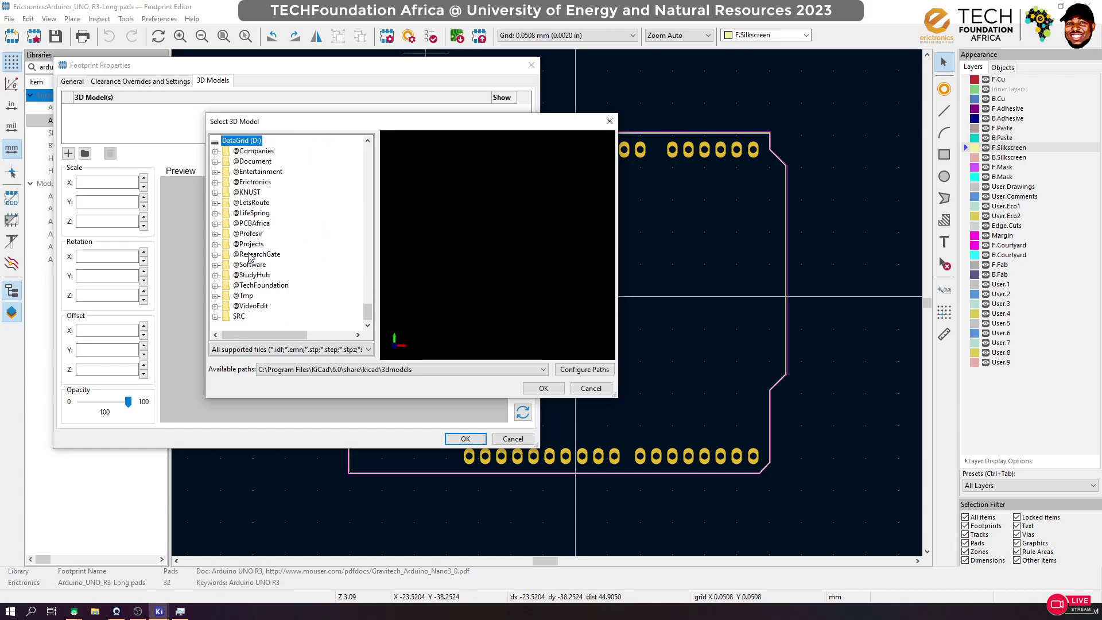
double_click(246, 183)
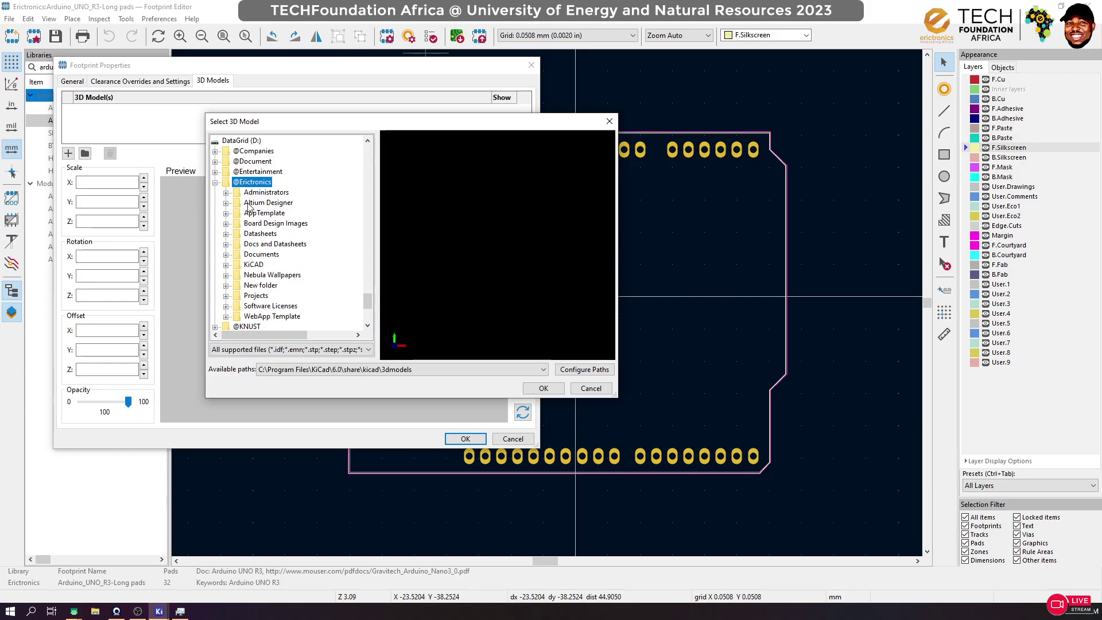
double_click(254, 265)
double_click(265, 244)
key("BackSpace")
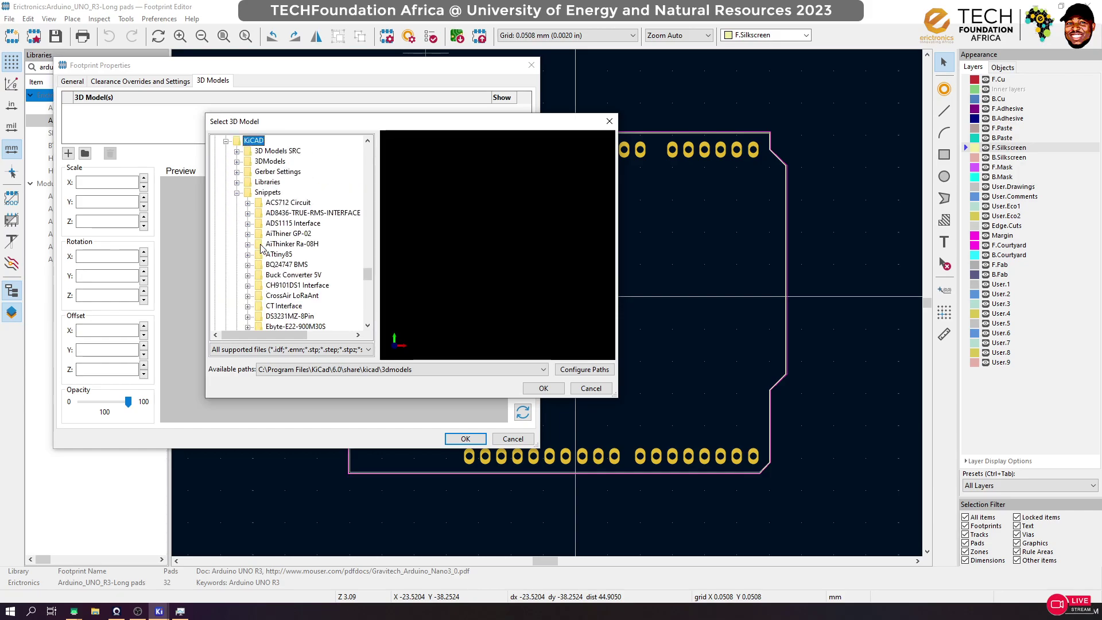
left_click(237, 193)
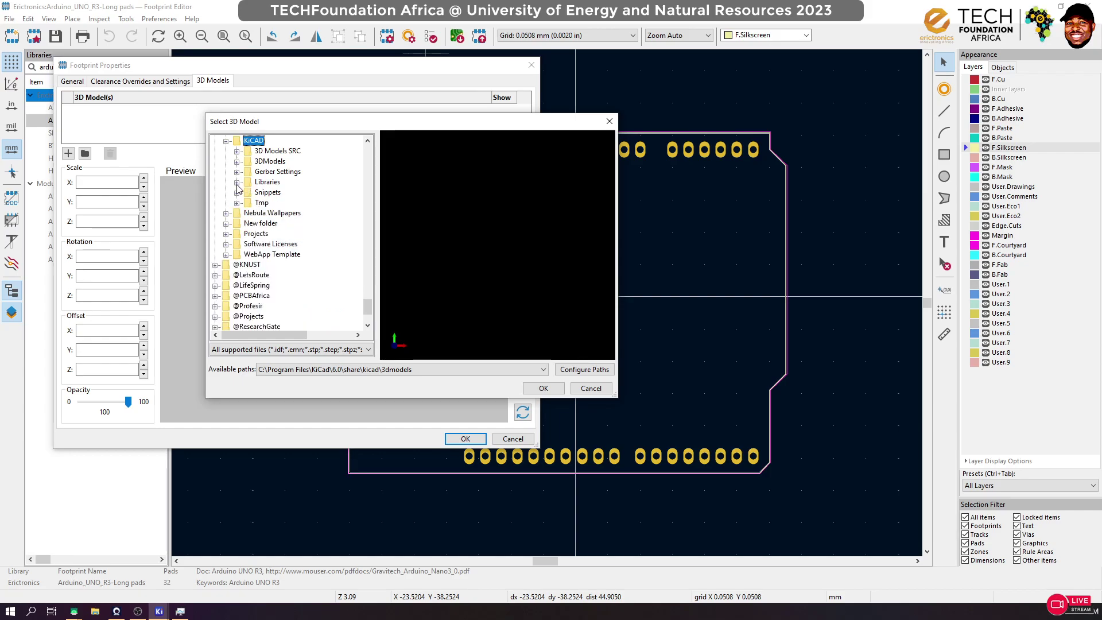
left_click(237, 182)
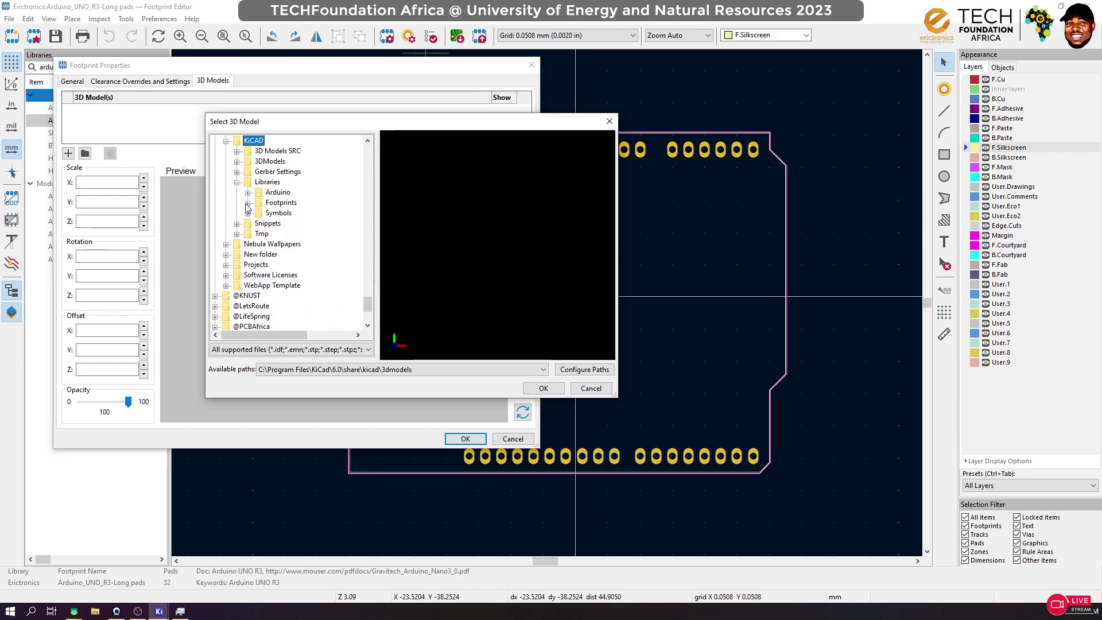
left_click(248, 203)
left_click(259, 214)
Assign "User Library-arduino_uno.STEP" as the footprint's 3D model
scroll(322, 252, "down", 5)
scroll(325, 256, "down", 15)
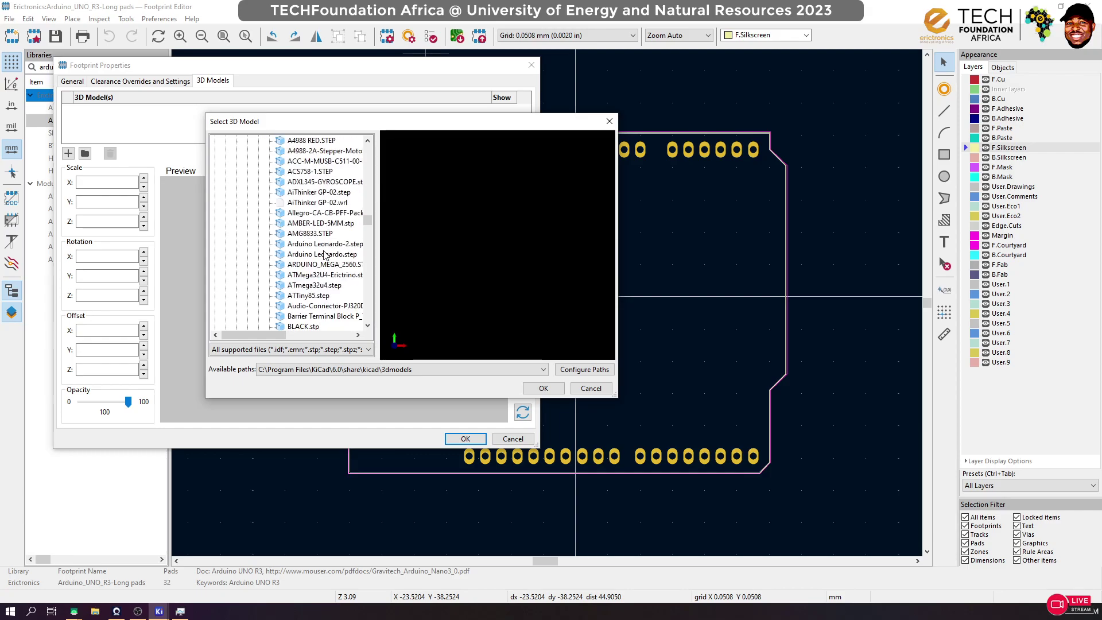
scroll(325, 255, "down", 15)
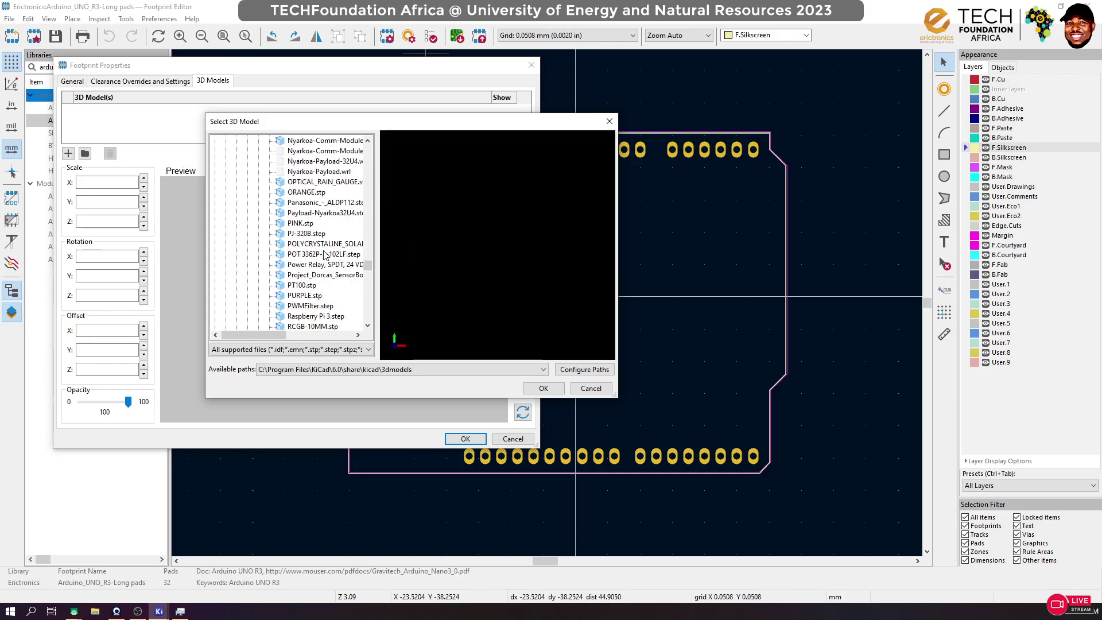
scroll(325, 255, "down", 15)
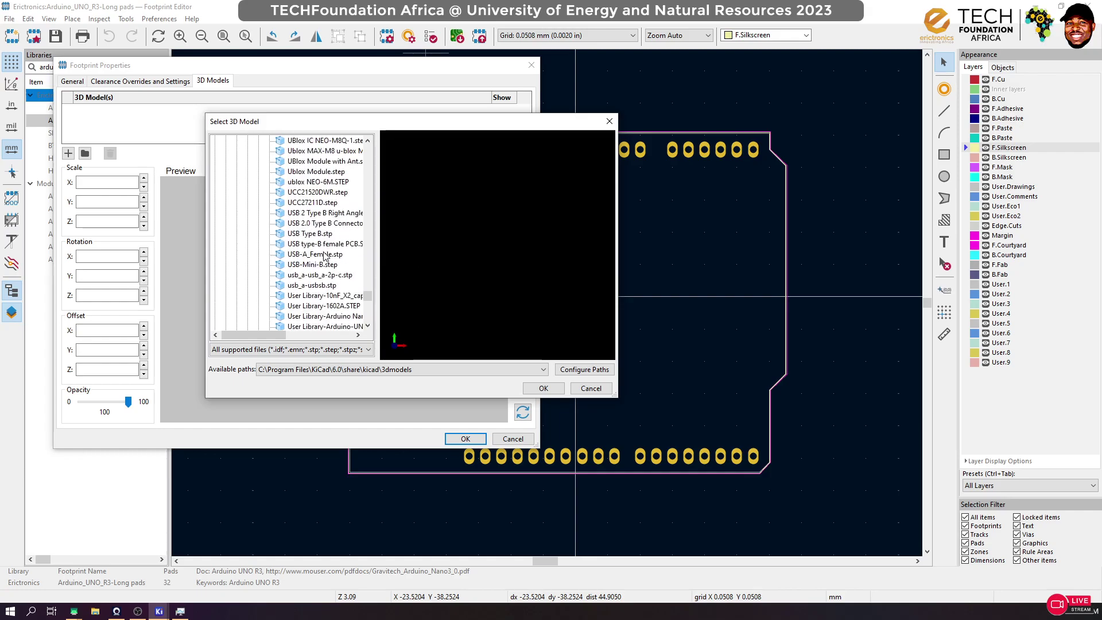
scroll(337, 241, "up", 1)
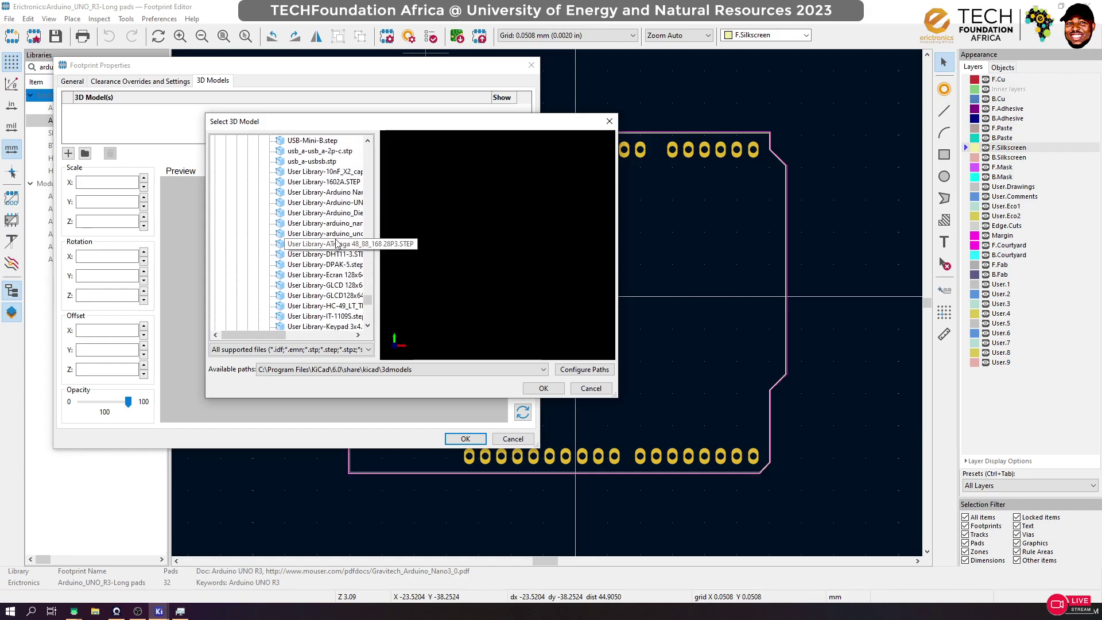
scroll(370, 224, "up", 1)
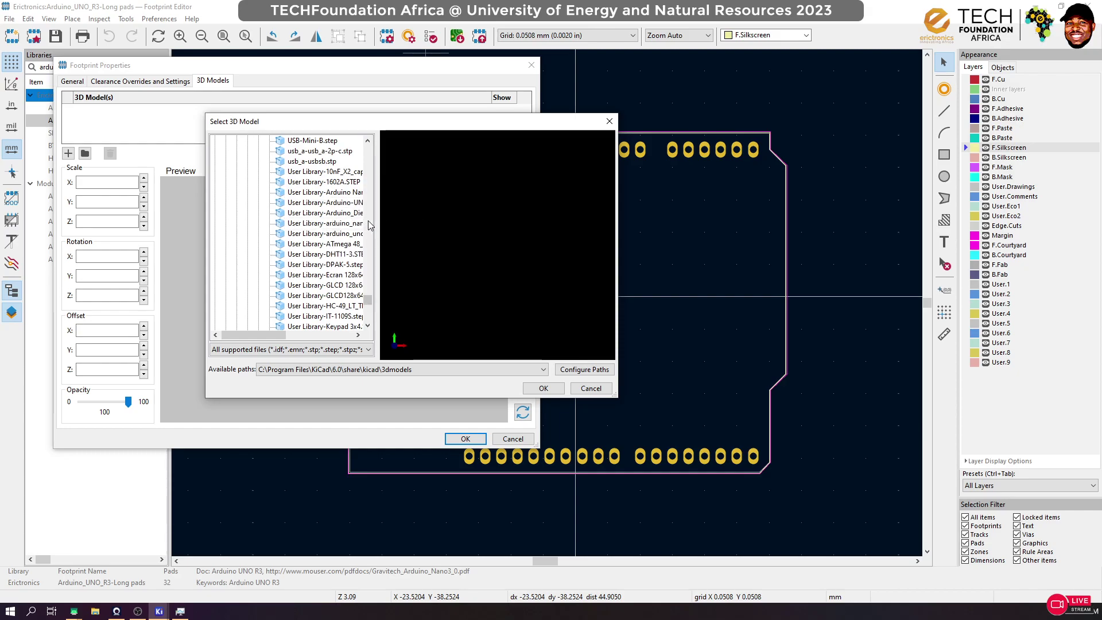
left_click_drag(254, 335, 290, 335)
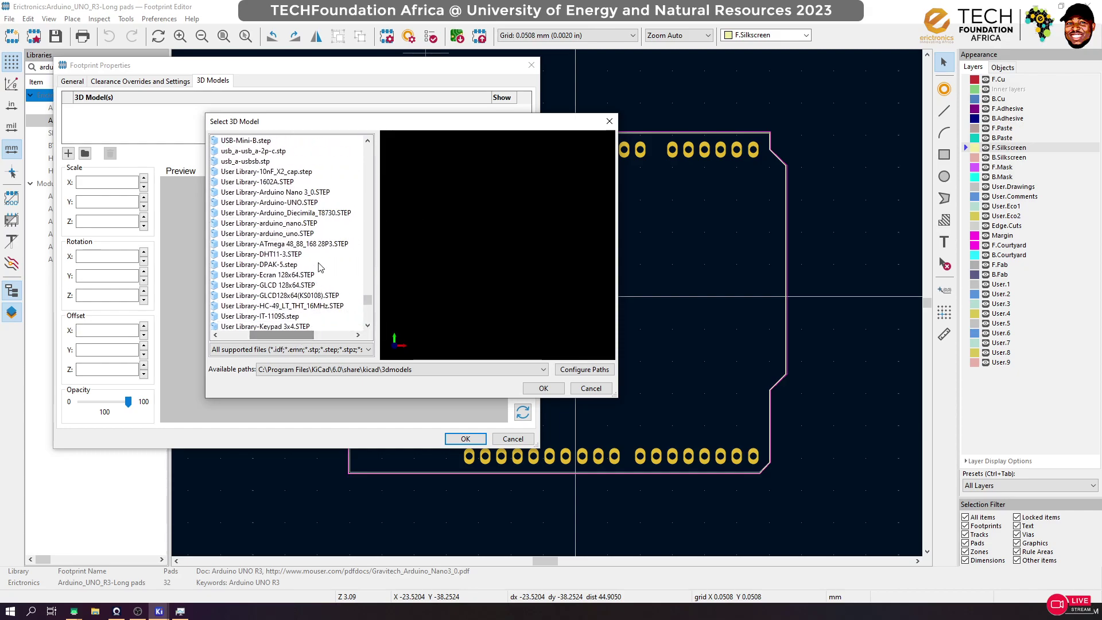
left_click(291, 236)
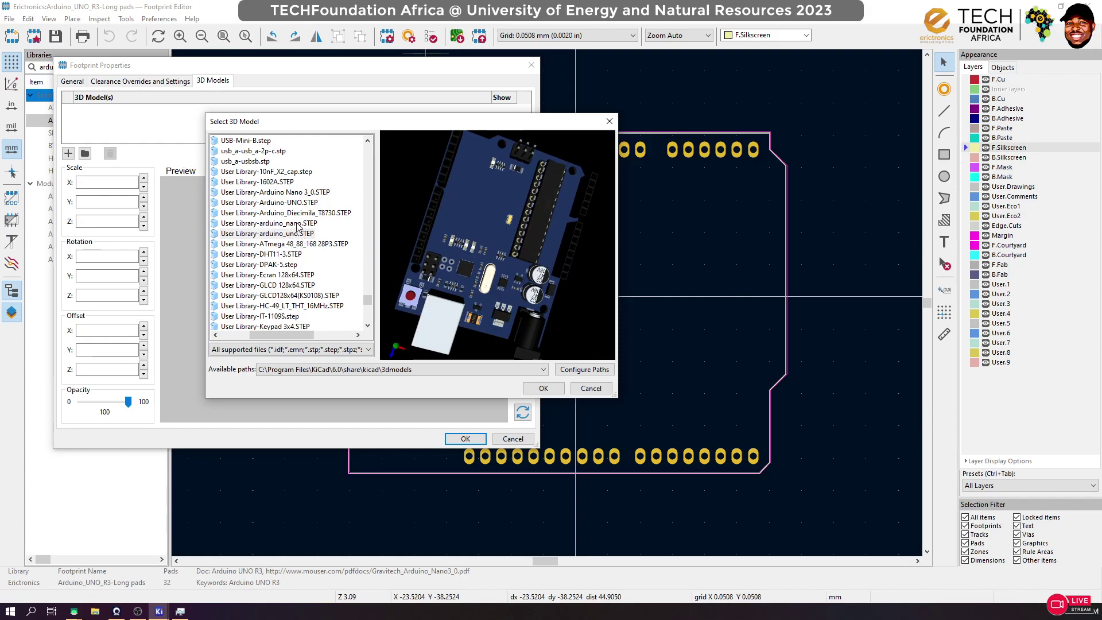
left_click(297, 203)
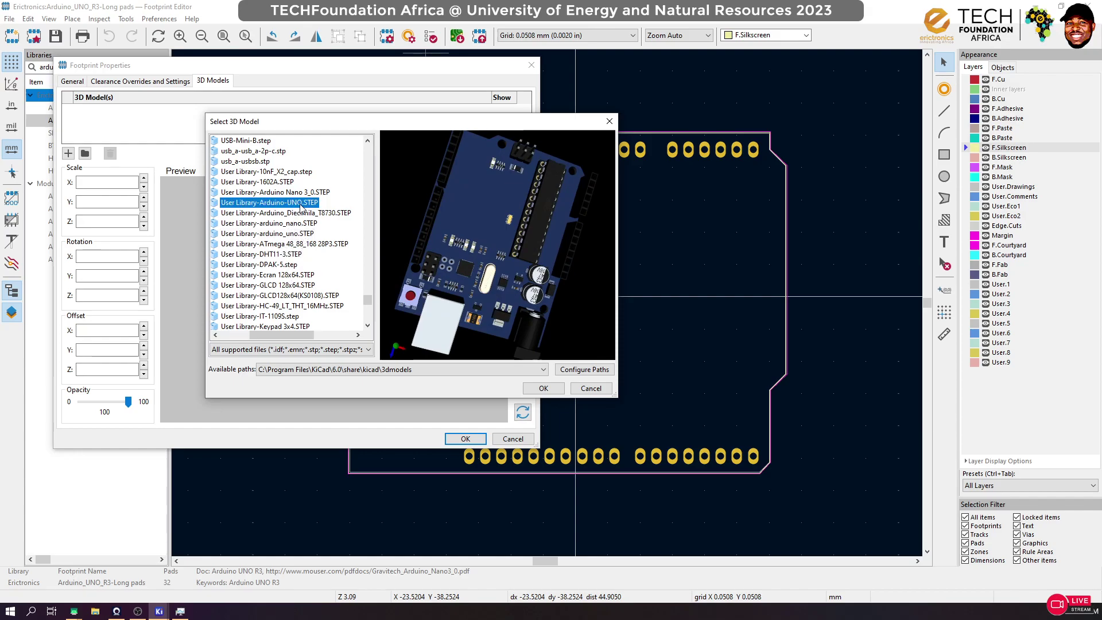
left_click(285, 234)
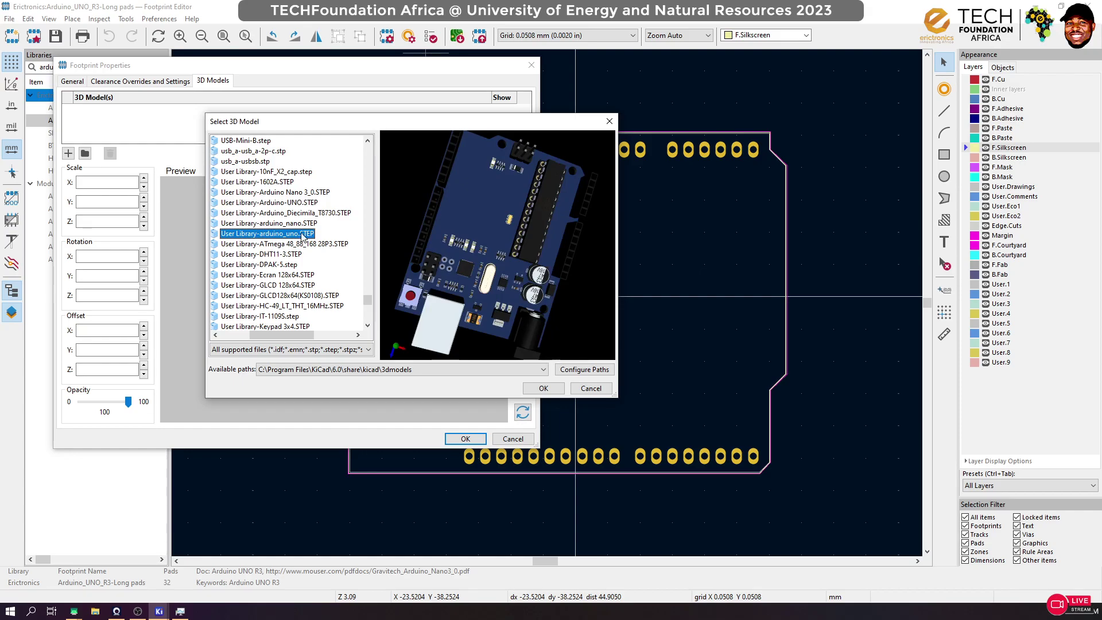
double_click(303, 236)
Rotate the 3D model 90 degrees about X and -90 degrees about Z, keeping Y at 0
left_click_drag(294, 245, 343, 334)
left_click_drag(339, 222, 232, 205)
left_click_drag(378, 270, 367, 242)
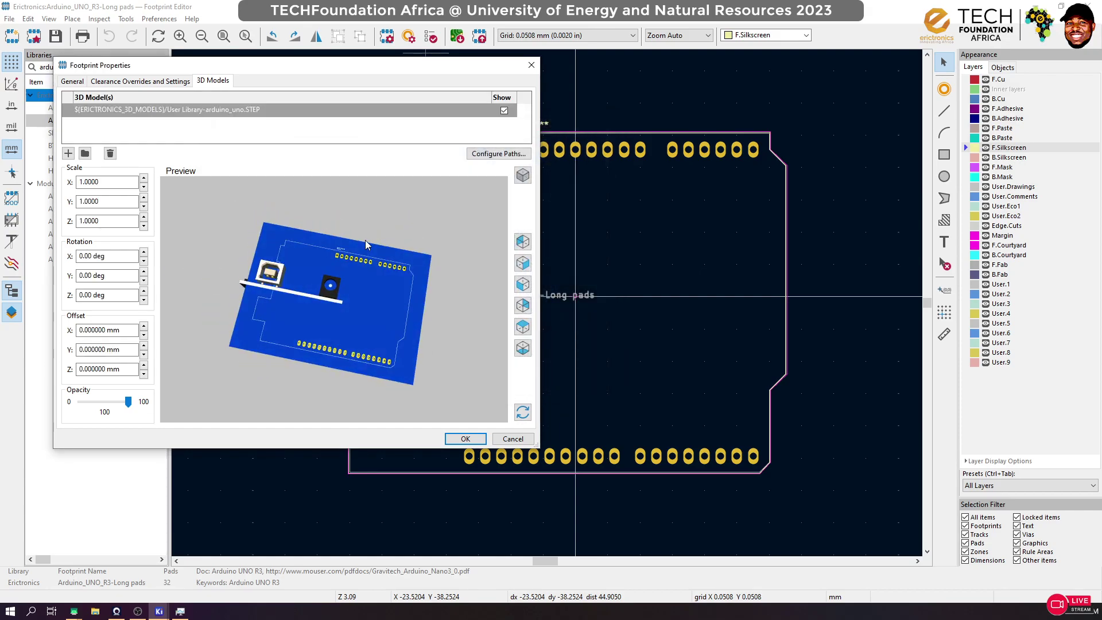
left_click(143, 253)
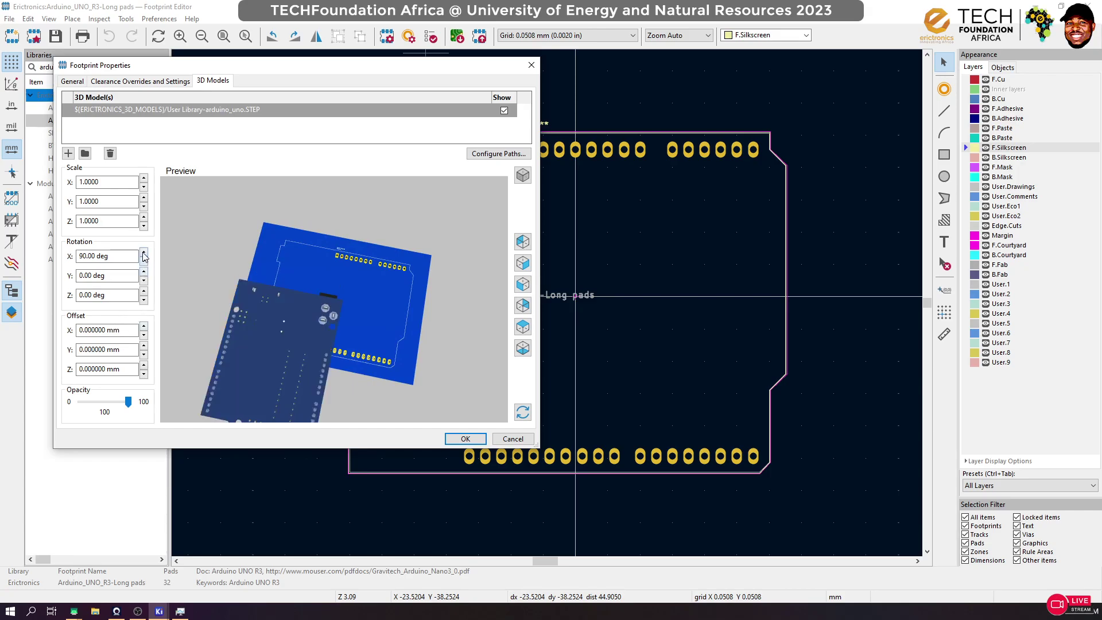
left_click(144, 272)
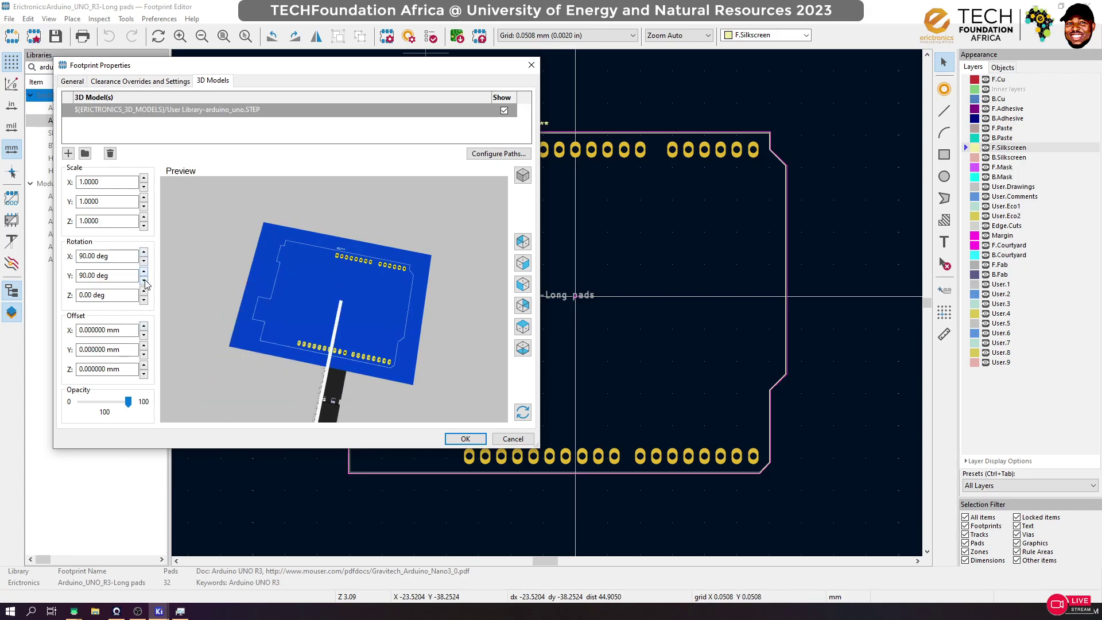
left_click(144, 281)
left_click(145, 292)
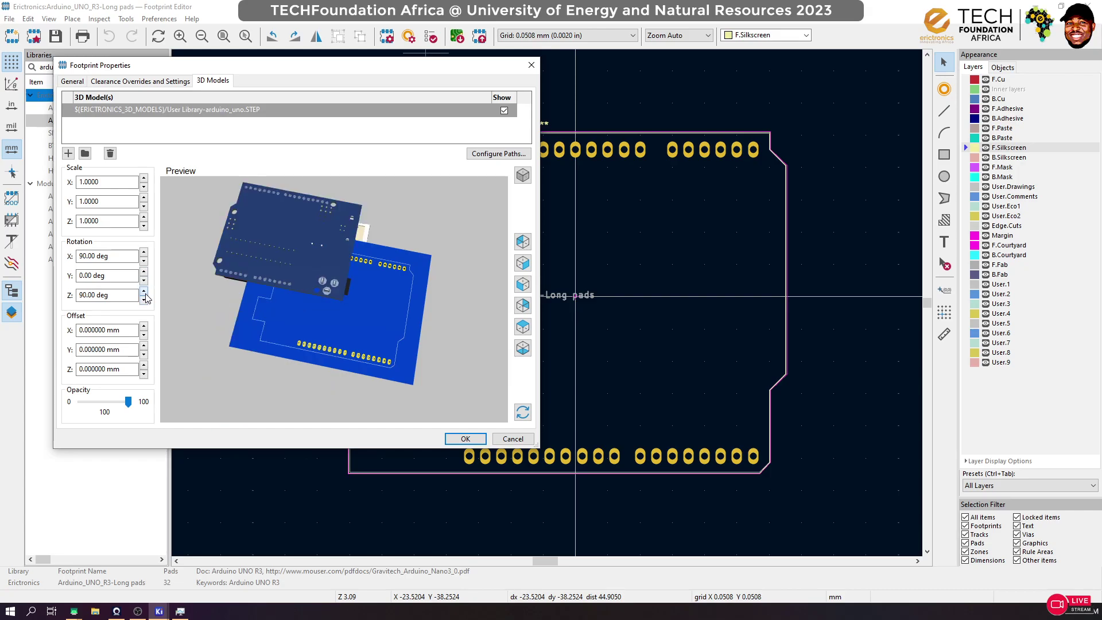
left_click(144, 292)
left_click(144, 298)
Set the 3D model's Y offset to 25.5 mm
left_click_drag(160, 302, 347, 243)
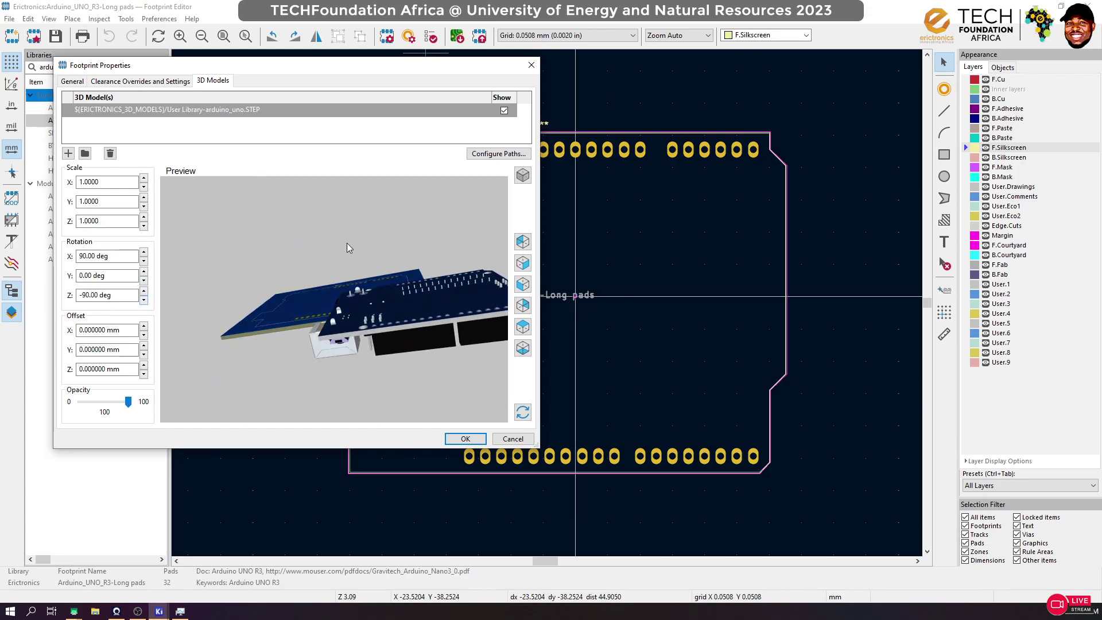
left_click(144, 347)
left_click(144, 347)
left_click(144, 347)
left_click(145, 347)
left_click(144, 347)
left_click(144, 346)
left_click(144, 347)
left_click(144, 347)
left_click(144, 347)
left_click(144, 347)
left_click(144, 347)
left_click(144, 347)
Set the 3D model's X offset to -41.5 mm so it sits over the board outline
left_click_drag(250, 325, 432, 246)
left_click(144, 335)
left_click(144, 335)
left_click(144, 335)
left_click(144, 335)
left_click(144, 337)
left_click(144, 337)
left_click(144, 337)
left_click(144, 337)
left_click(144, 337)
left_click(144, 338)
left_click(144, 337)
left_click(144, 337)
left_click(144, 337)
left_click(144, 337)
left_click(144, 337)
left_click(144, 337)
left_click(144, 337)
left_click(144, 337)
left_click(144, 337)
left_click(144, 337)
left_click(145, 337)
left_click(144, 337)
left_click(144, 337)
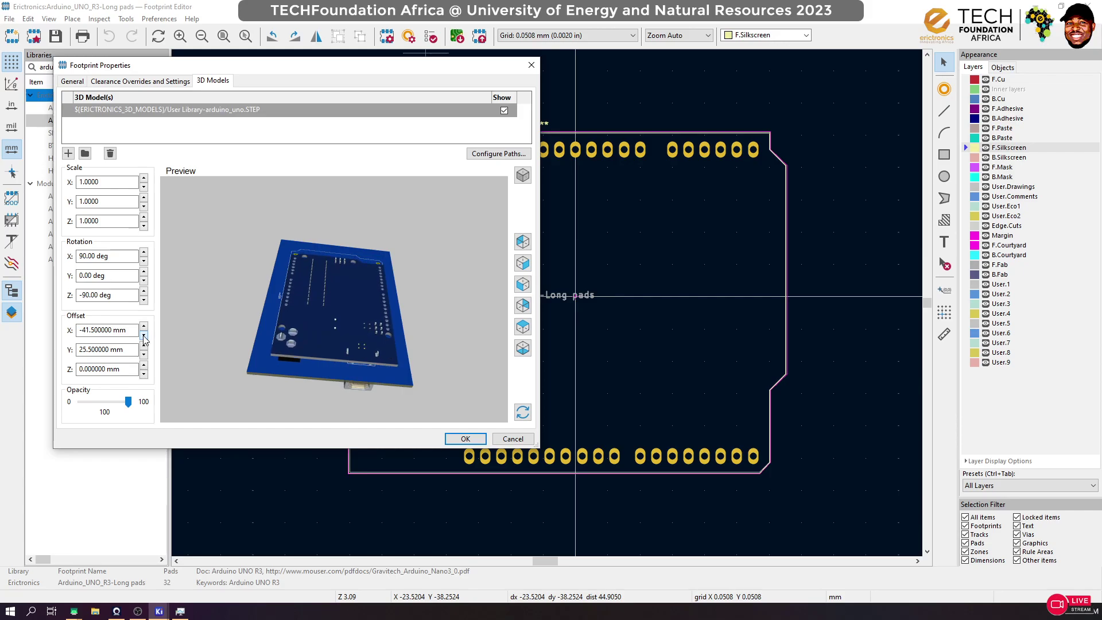
Raise the 3D model above the board with a Z offset of 15 mm
left_click_drag(339, 296, 400, 305)
left_click(144, 365)
left_click(143, 366)
left_click(143, 365)
left_click(143, 365)
left_click(143, 366)
left_click(144, 365)
left_click(143, 365)
left_click_drag(348, 321, 359, 261)
left_click(144, 366)
left_click(144, 365)
left_click(144, 365)
left_click(143, 365)
left_click(143, 366)
left_click(144, 365)
left_click(144, 366)
left_click(144, 366)
left_click(143, 366)
left_click(144, 366)
left_click(143, 366)
left_click_drag(221, 354, 280, 322)
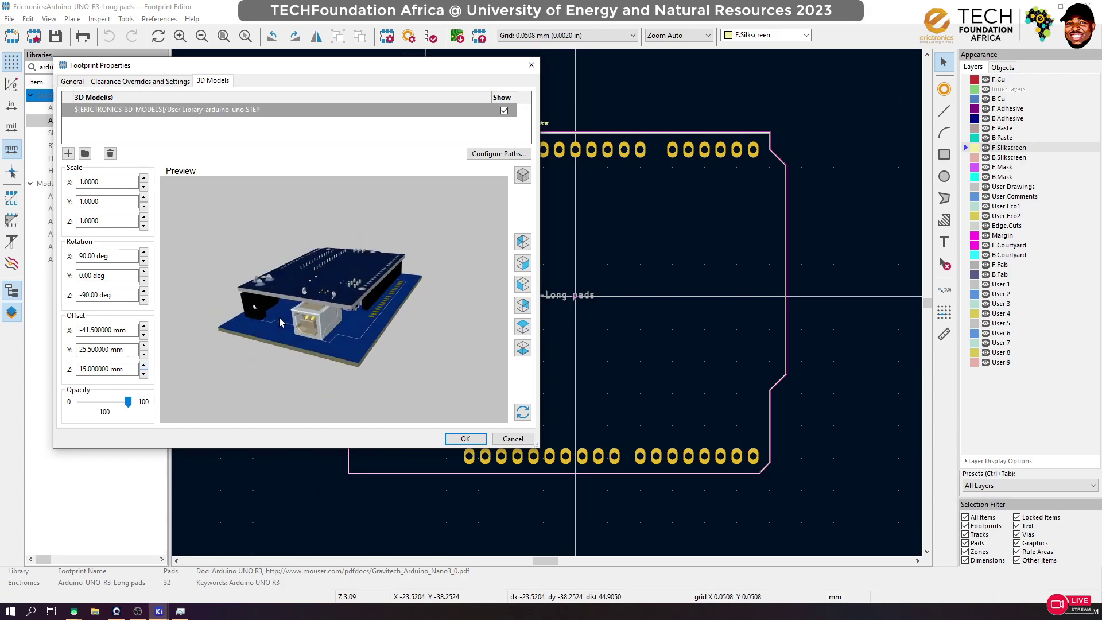
Set the 3D model's X offset to -35.5 mm and its Z offset to 11 mm
left_click(143, 366)
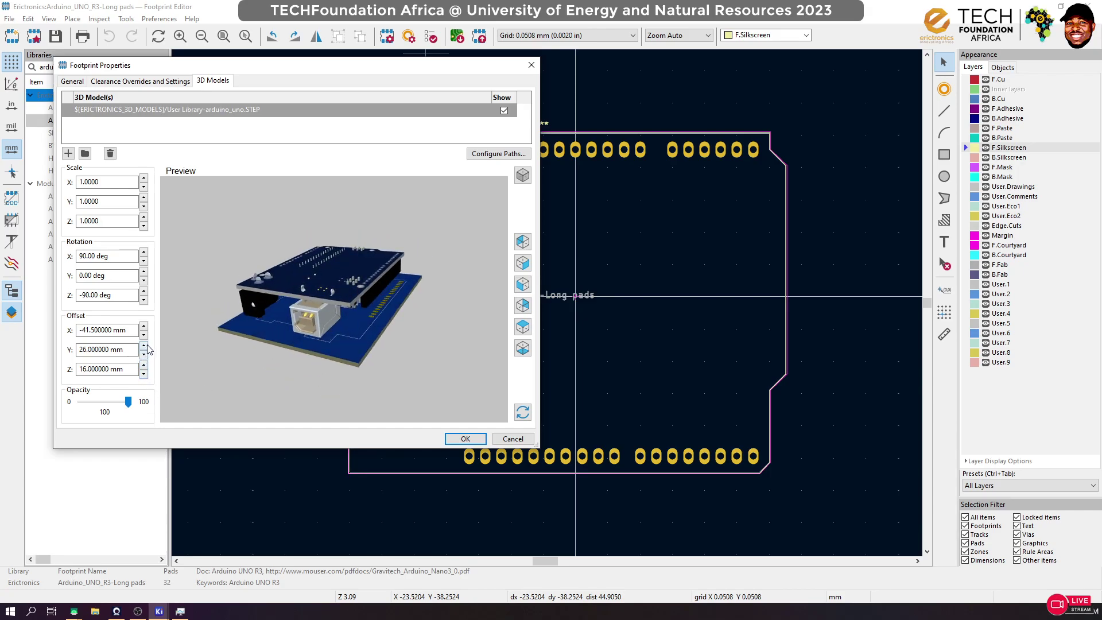
left_click(144, 327)
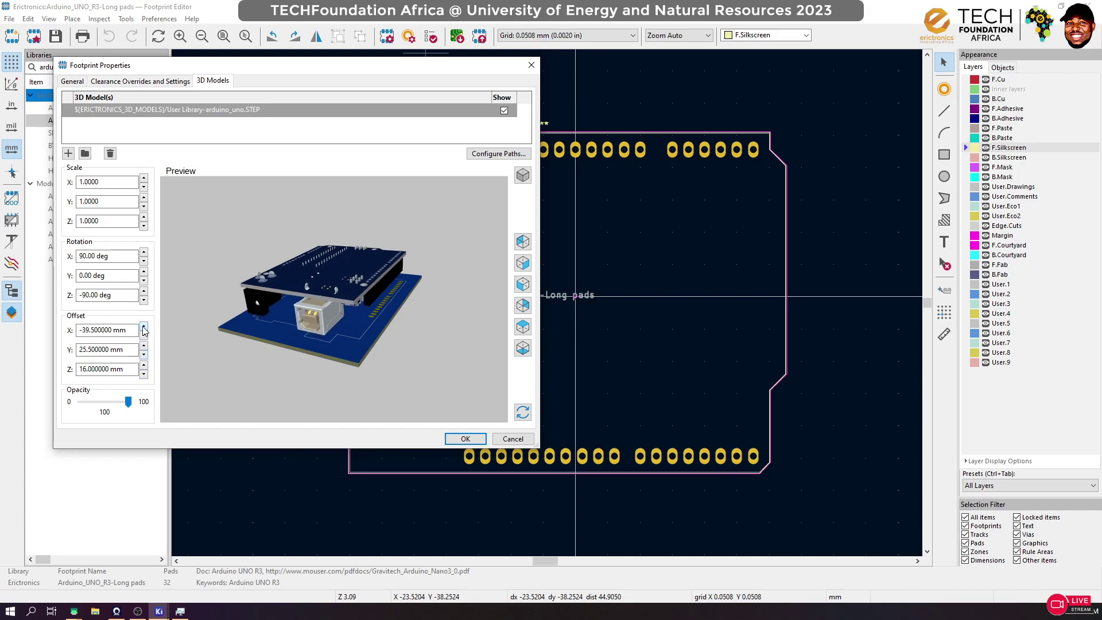
left_click(144, 374)
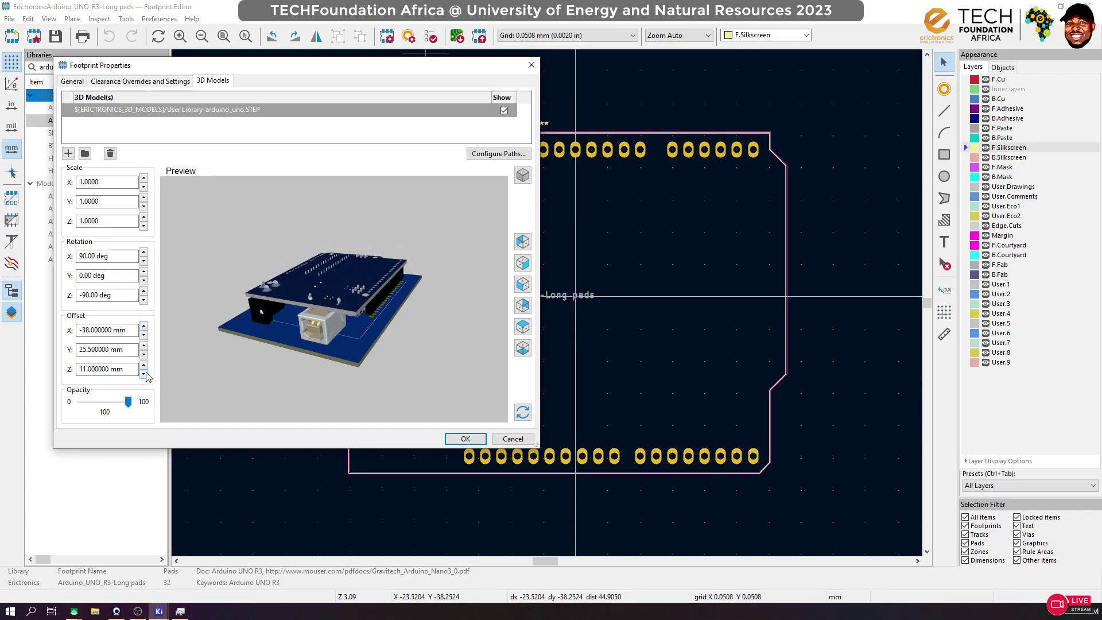
left_click(145, 327)
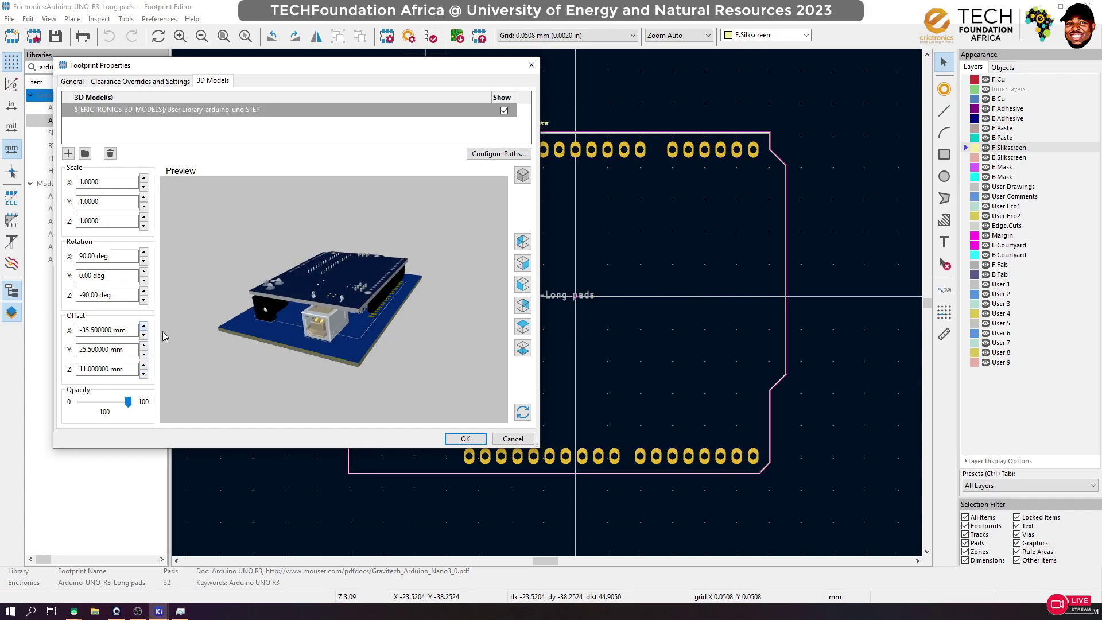
scroll(294, 346, "up", 5)
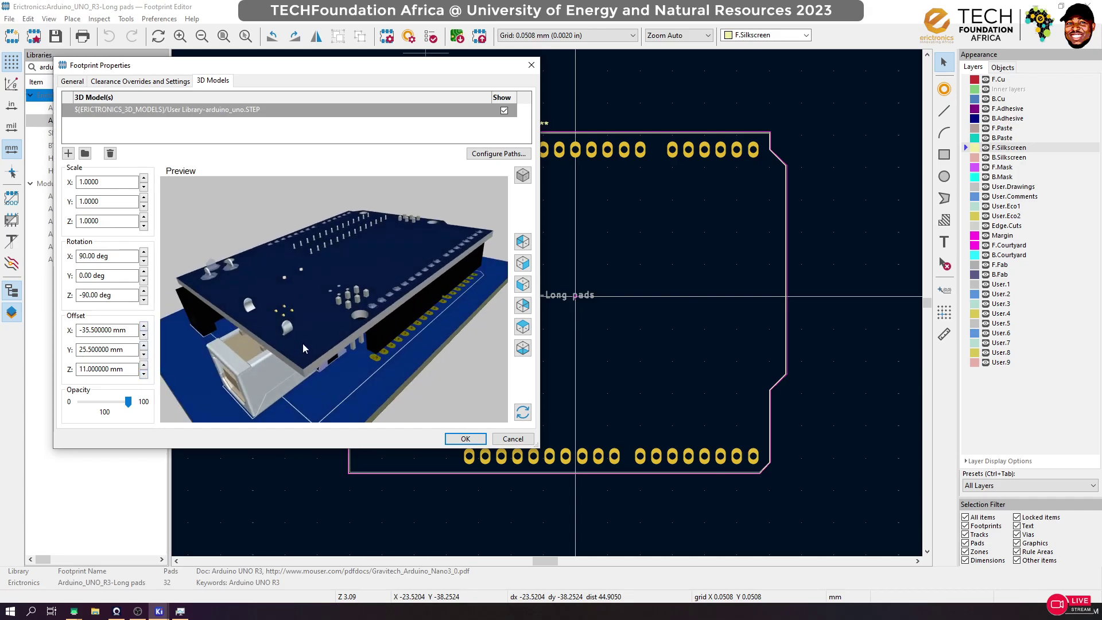
left_click(143, 334)
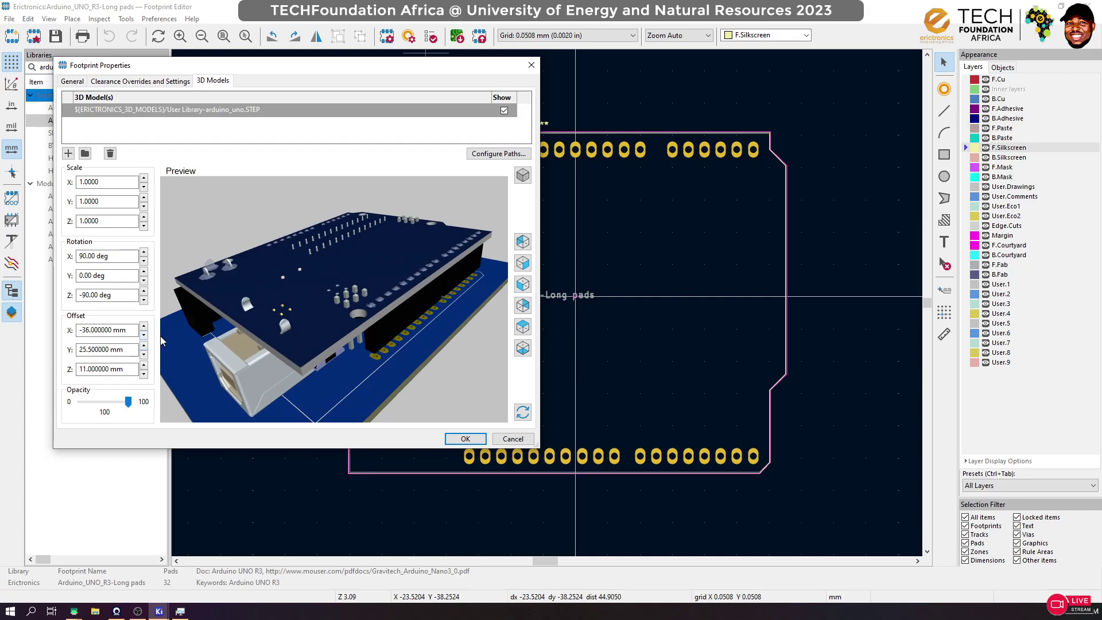
left_click(144, 326)
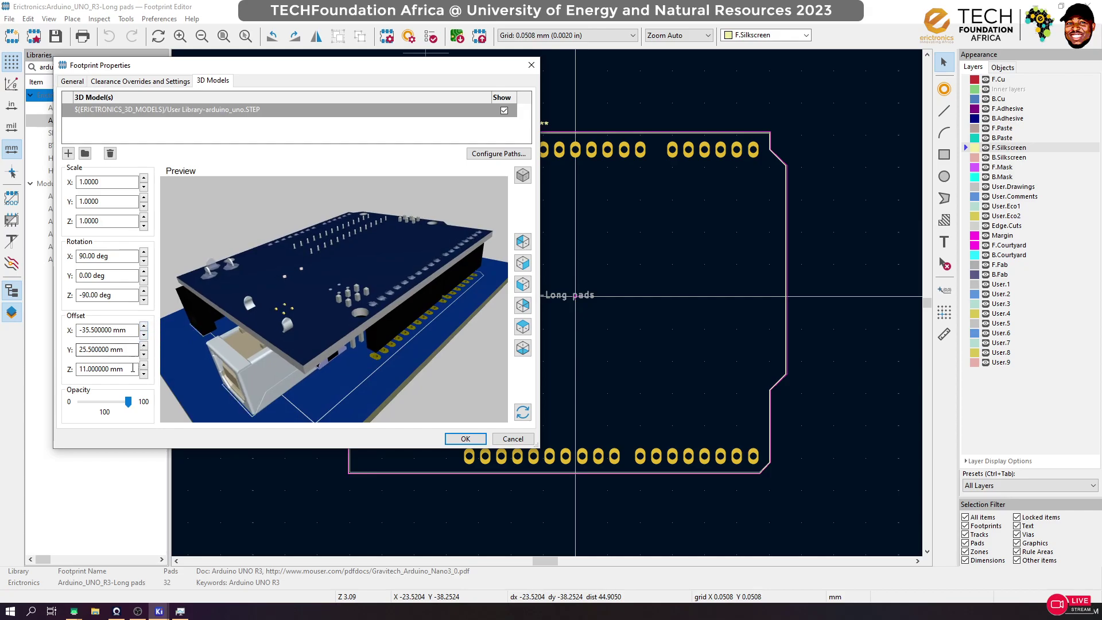
Fine-tune the 3D model's X offset to -35.7 mm
left_click(91, 330)
key("shift+Right")
type("6")
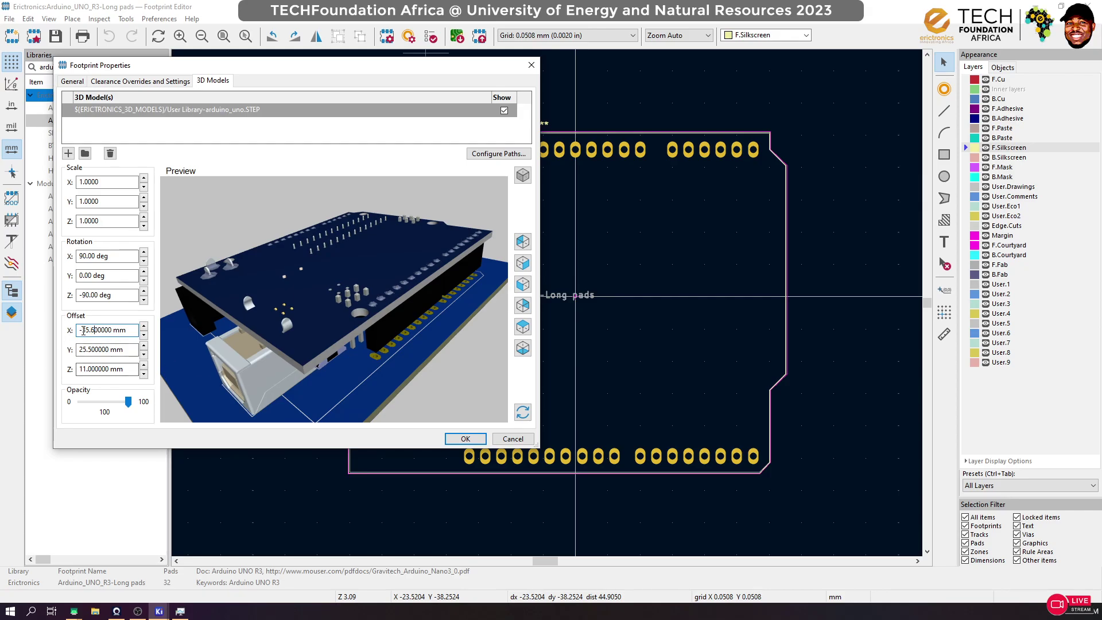
type("7")
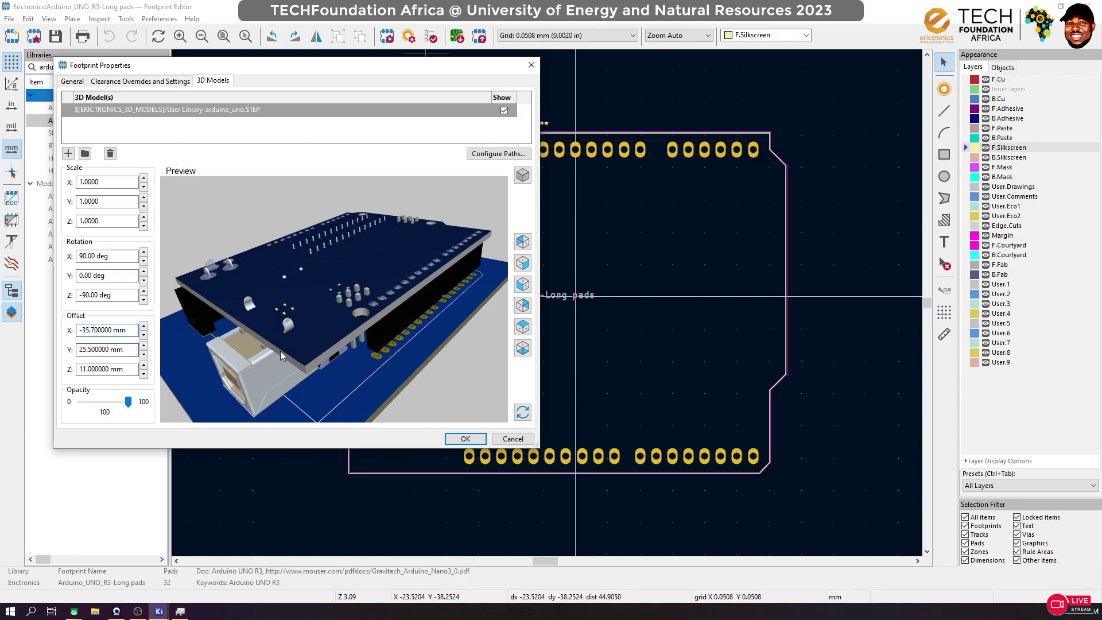
Lower the 3D model to a Z offset of 6 mm to check its header pins against the footprint pads
left_click_drag(303, 370, 402, 340)
left_click_drag(271, 333, 266, 360)
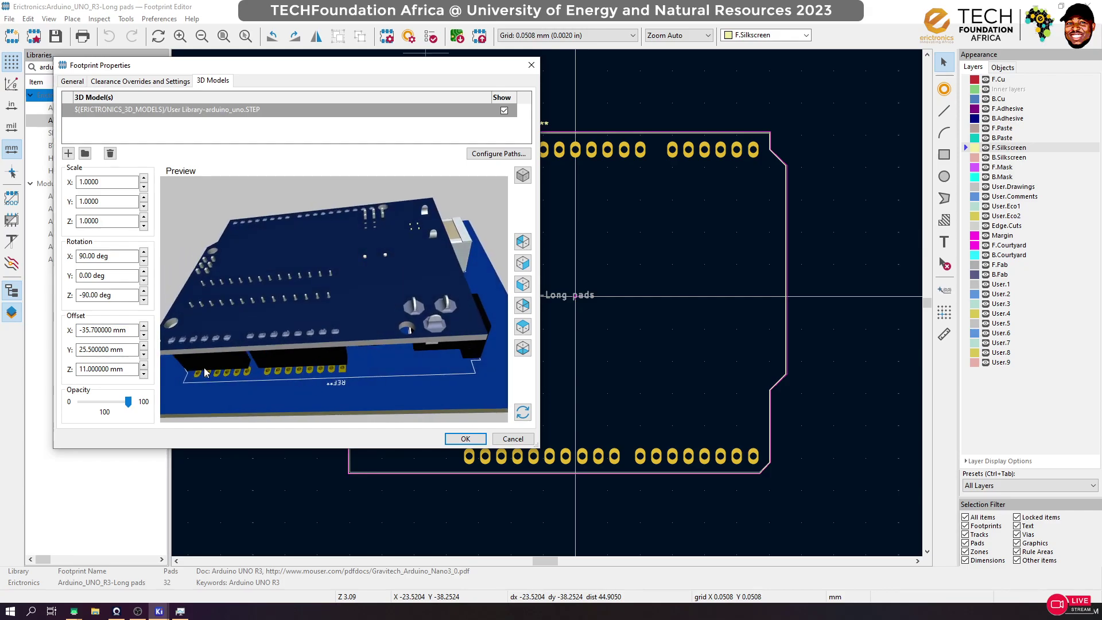
left_click(144, 375)
left_click(143, 375)
left_click(144, 375)
left_click(143, 375)
left_click(144, 375)
left_click(143, 375)
left_click(144, 375)
left_click(143, 375)
left_click(143, 375)
left_click(143, 375)
left_click_drag(272, 368, 353, 247)
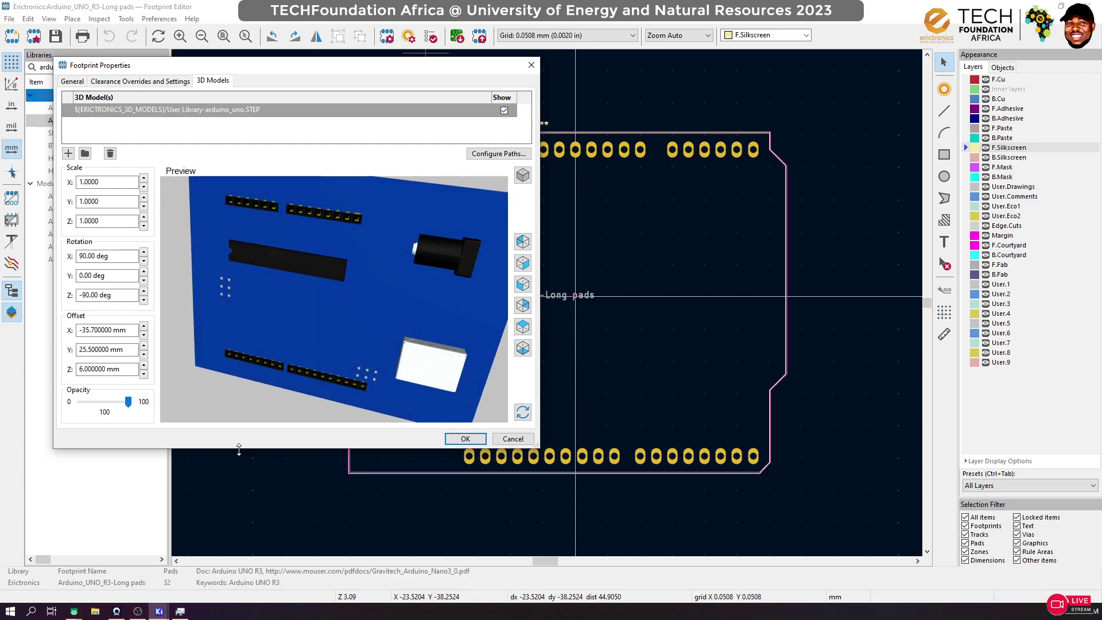
scroll(327, 398, "up", 5)
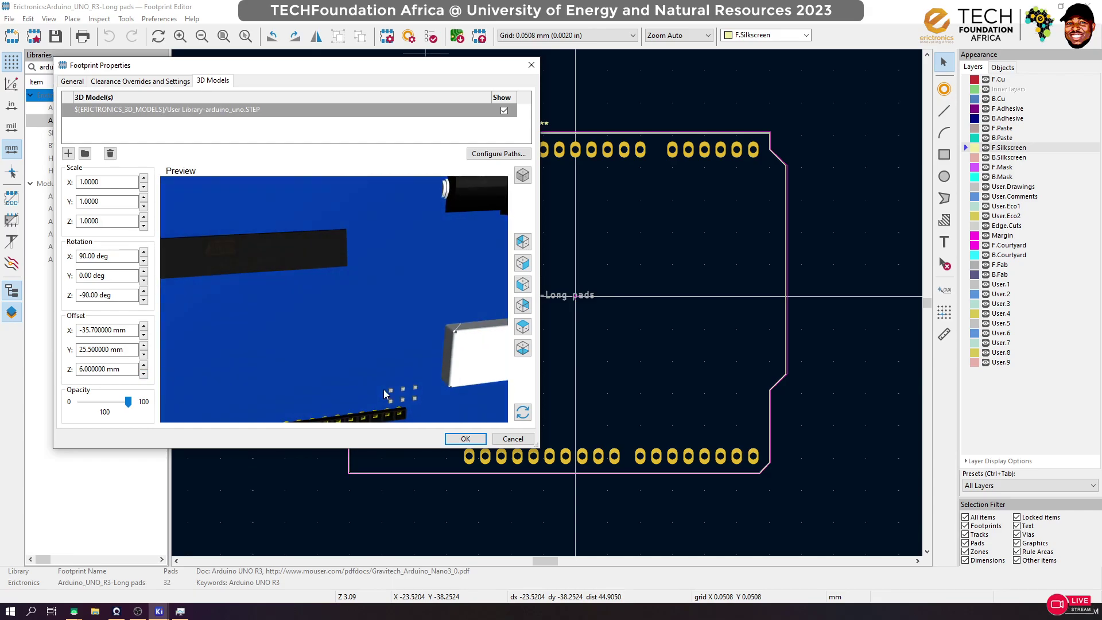
Set the 3D model's Y offset to 25.7 mm to line its header pins up with the pads
left_click_drag(377, 388, 238, 227)
left_click(143, 346)
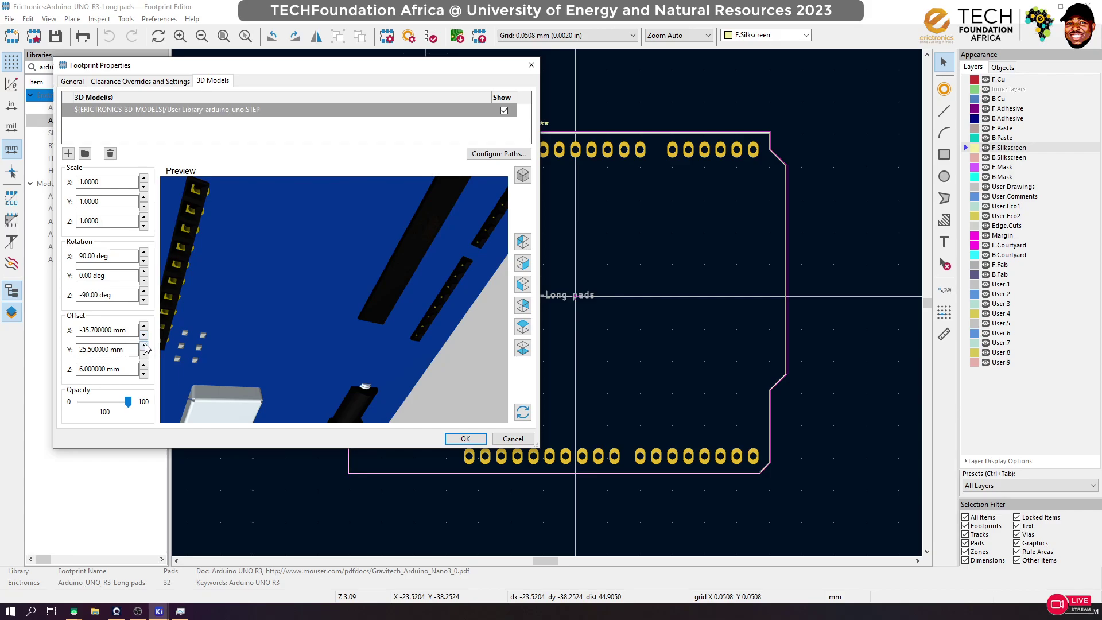
left_click(95, 349)
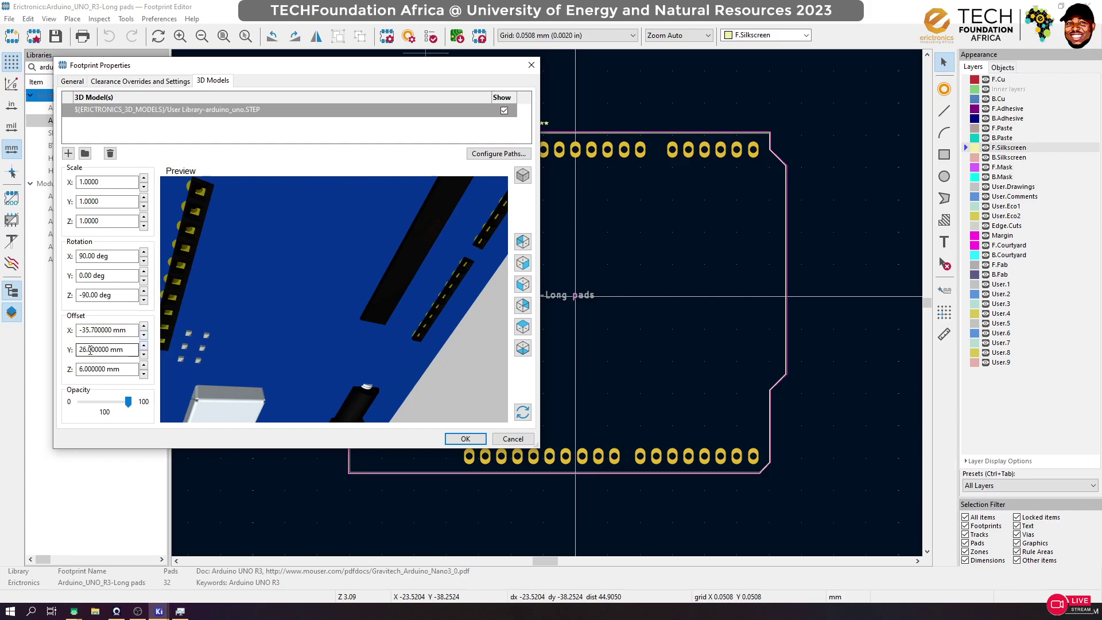
left_click(144, 354)
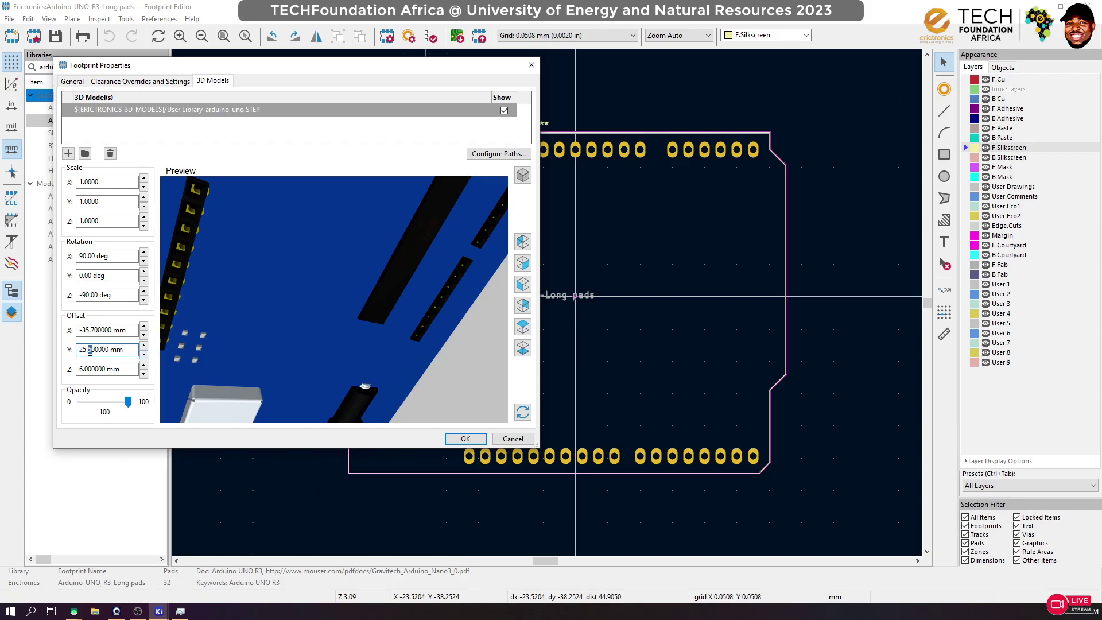
key("BackSpace")
type("2")
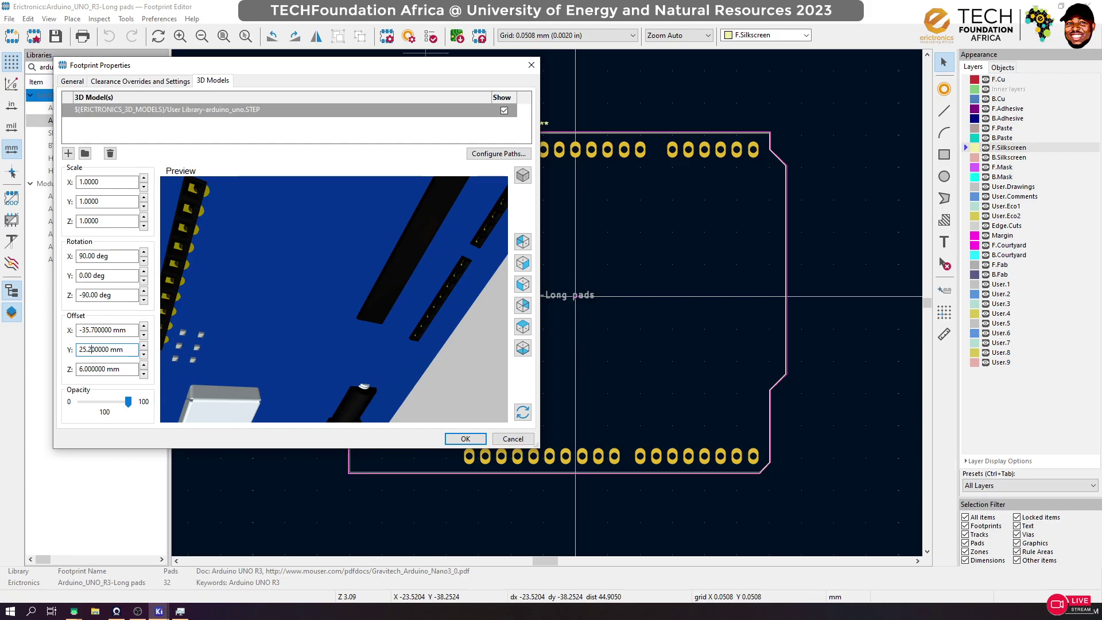
key("BackSpace")
type("6")
key("BackSpace")
type("7")
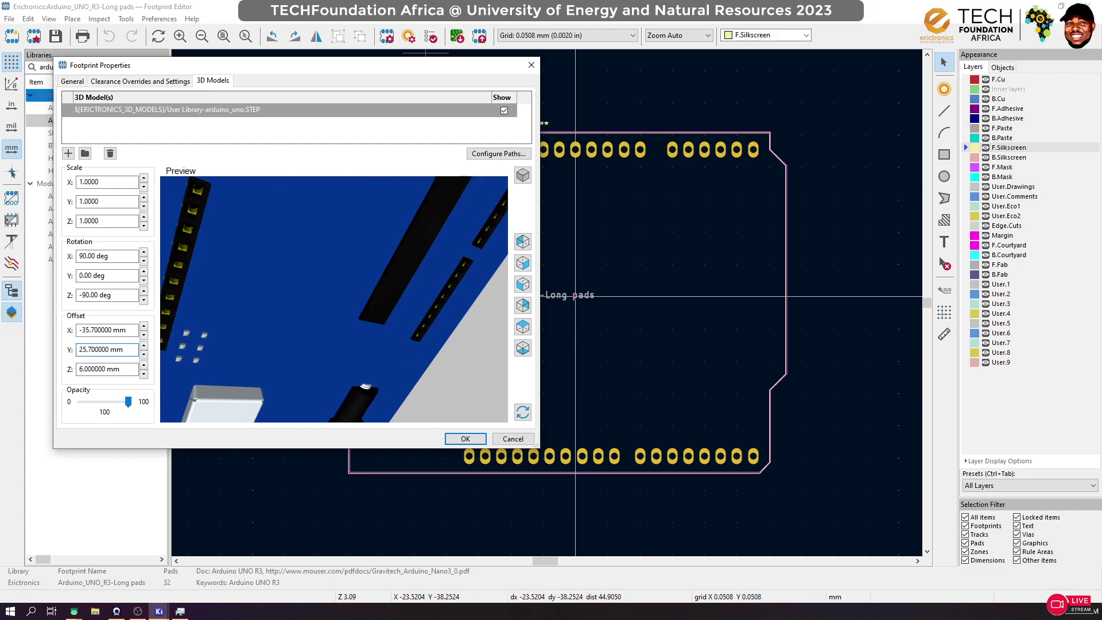
Set the 3D model's X offset to -35.6 mm and check the pin alignment
left_click_drag(354, 245, 171, 278)
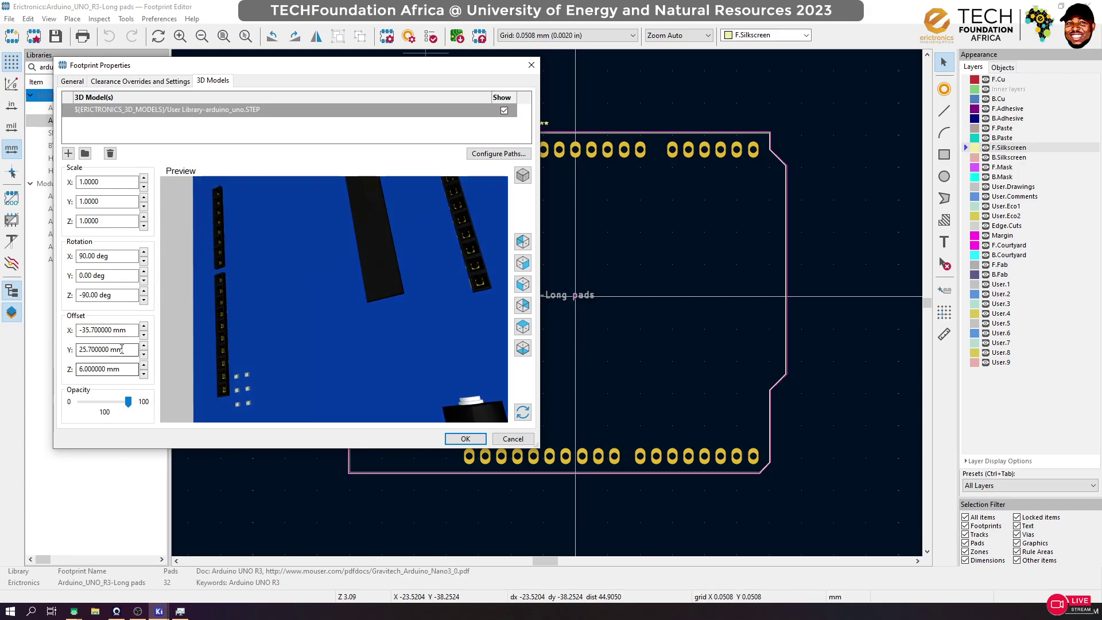
left_click(93, 330)
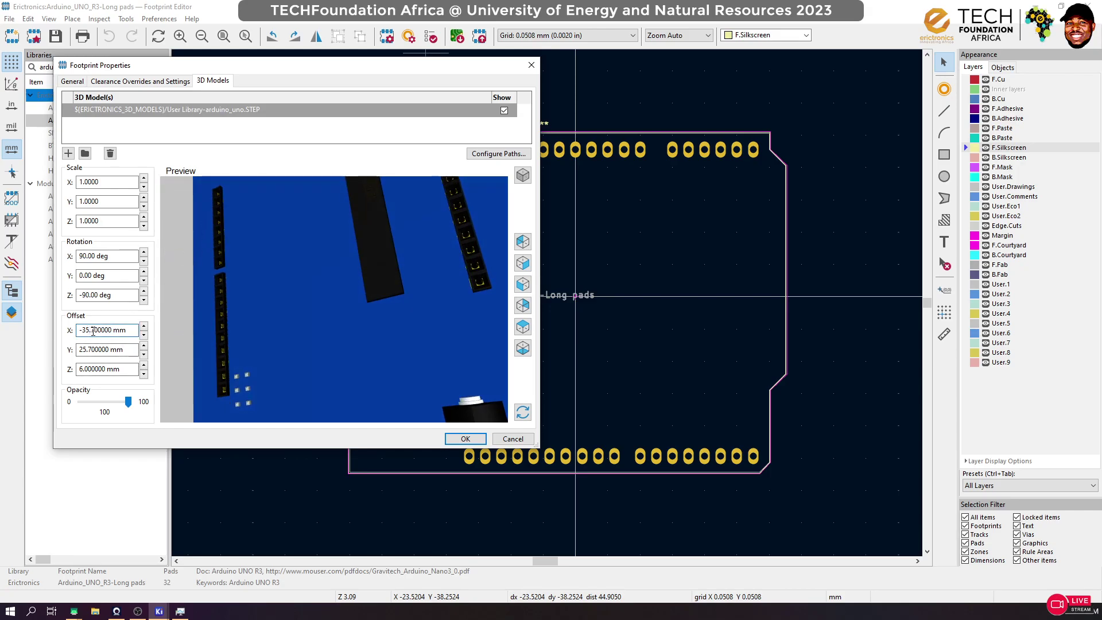
type("6")
left_click_drag(205, 297, 308, 288)
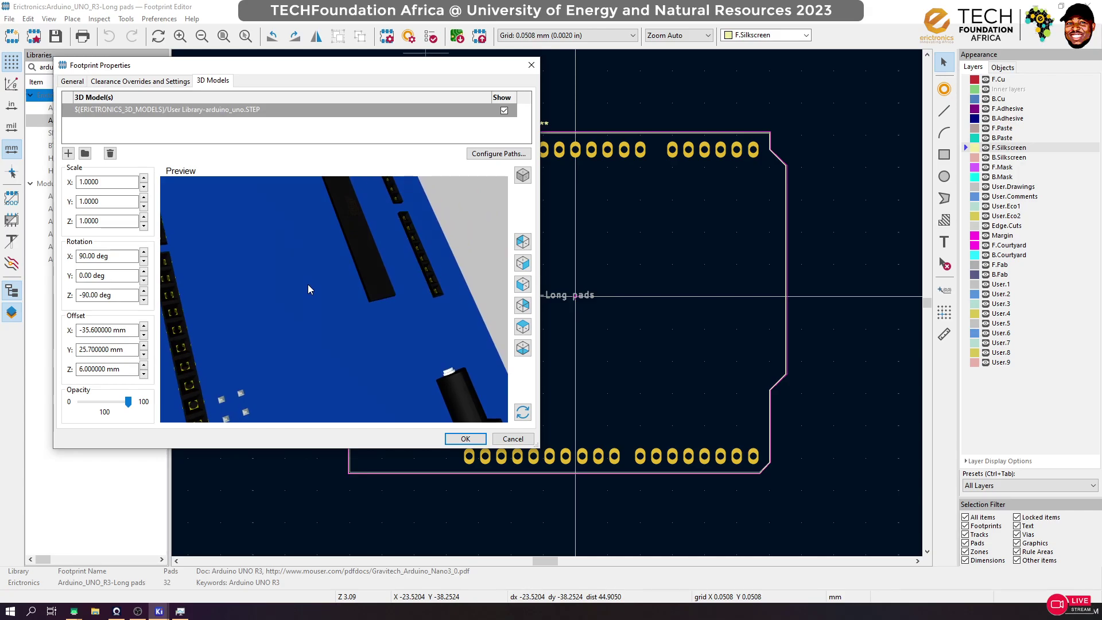
scroll(384, 332, "down", 5)
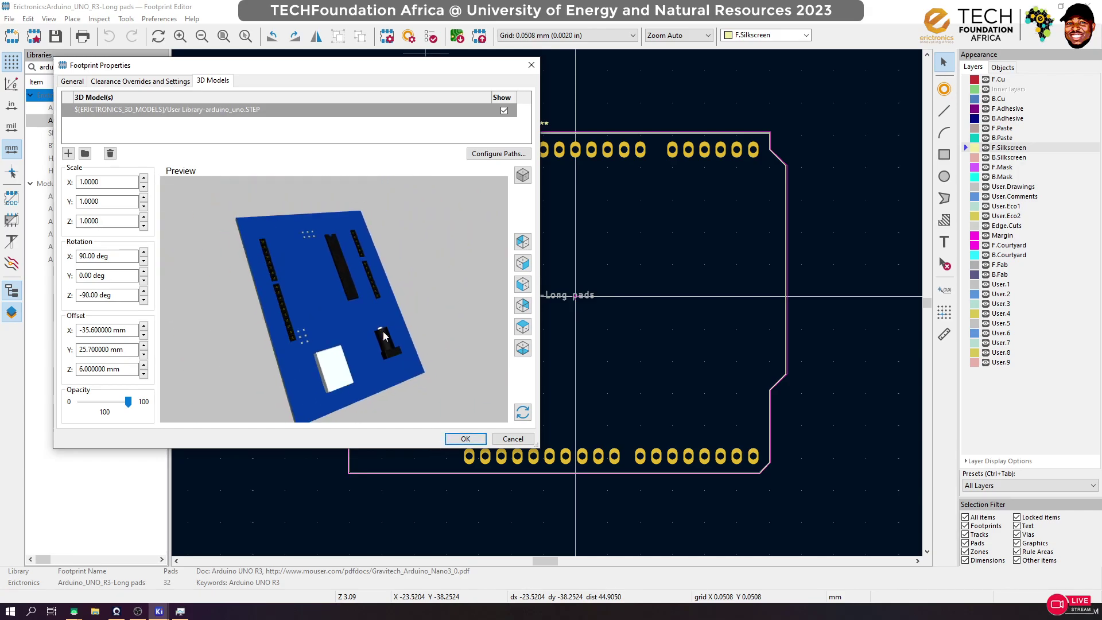
Raise the 3D model back above the board with a Z offset of 11 mm
left_click(144, 375)
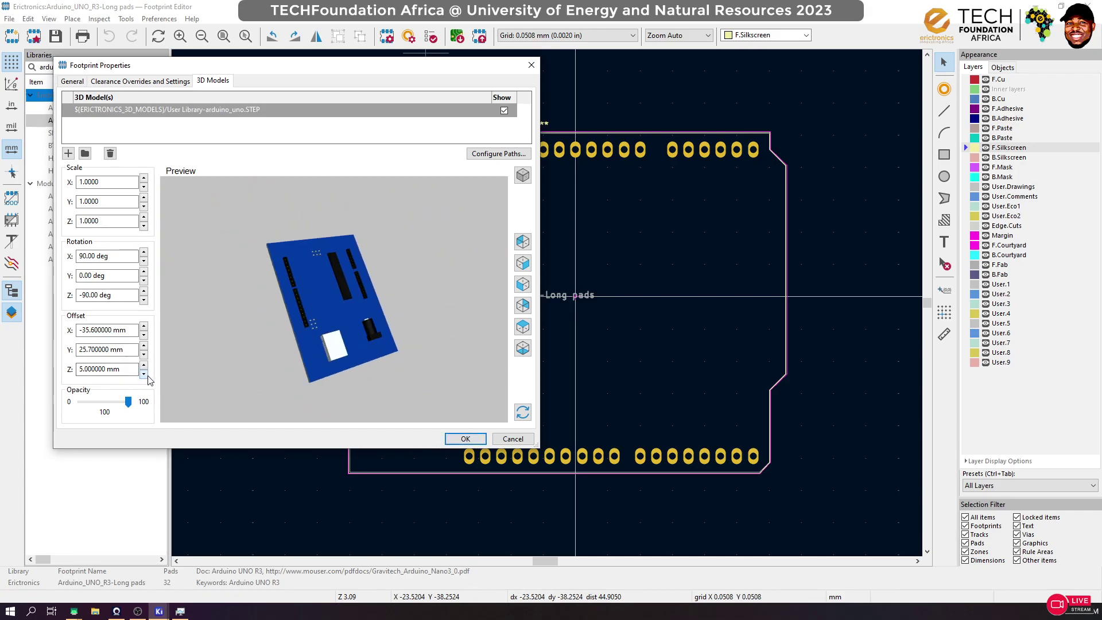
scroll(147, 369, "up", 9)
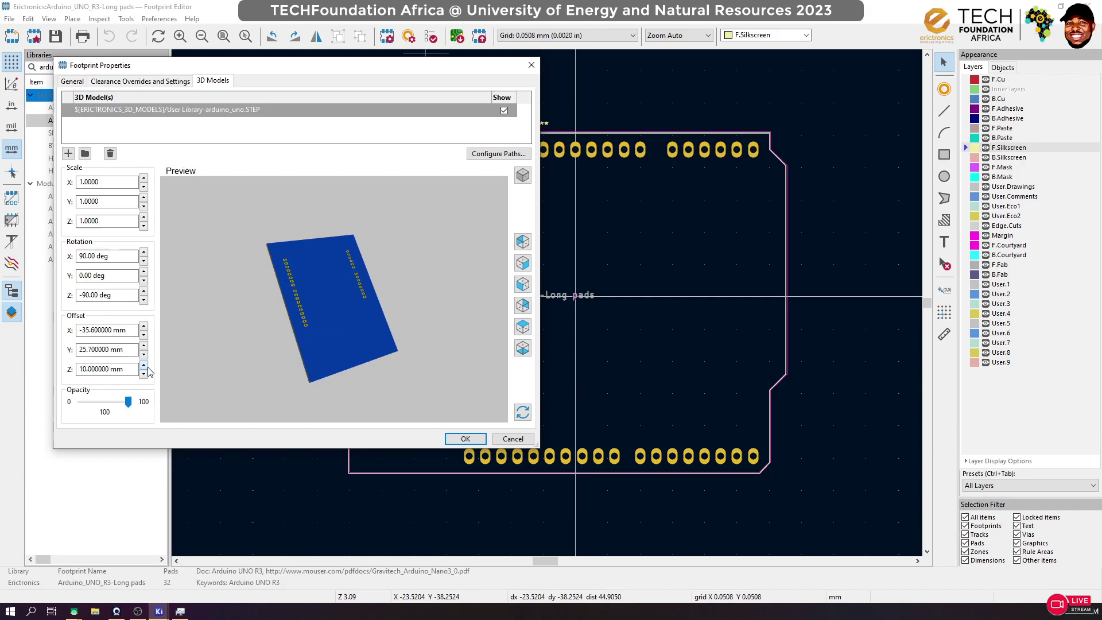
left_click_drag(209, 326, 465, 272)
left_click_drag(244, 342, 299, 323)
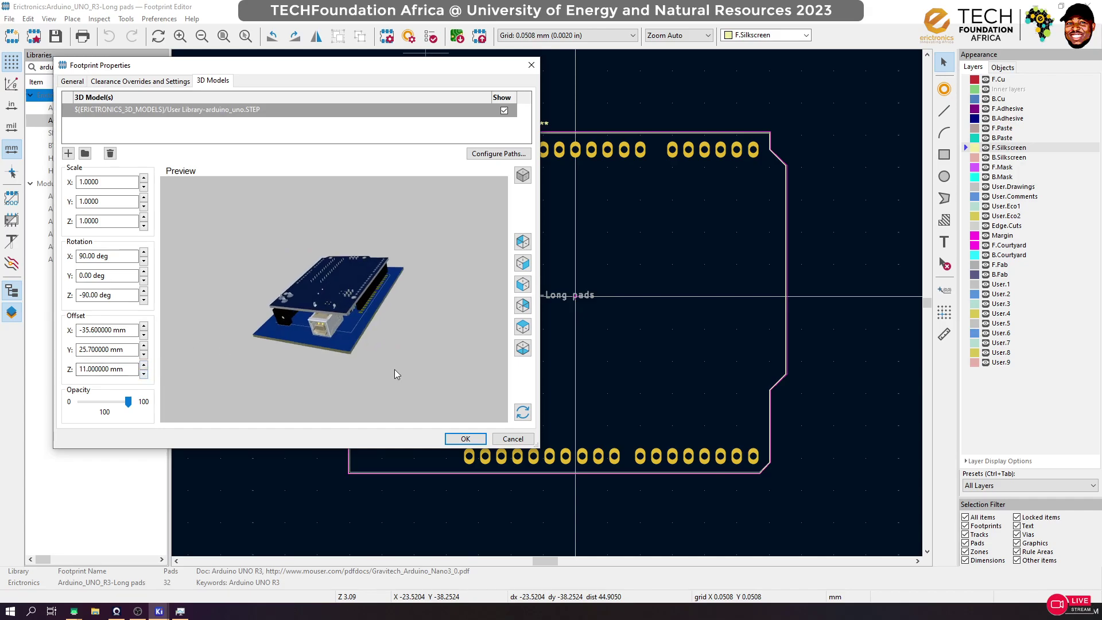
Accept the footprint properties and close the Footprint Editor, saving the changes to Arduino_UNO_R3-Long pads
left_click(450, 438)
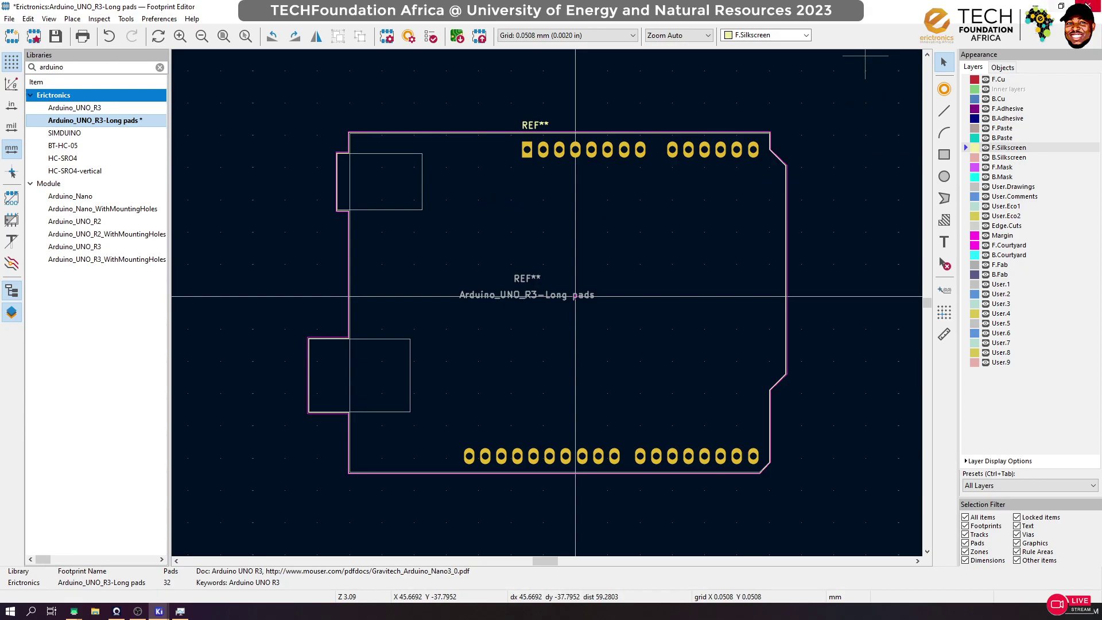
left_click(1088, 6)
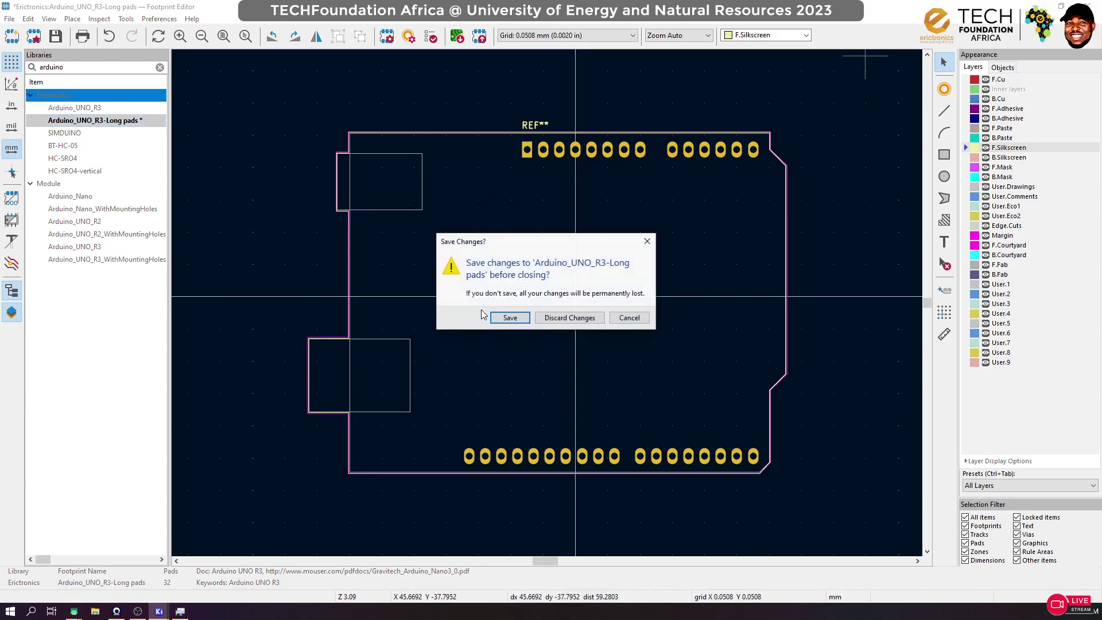
left_click(509, 322)
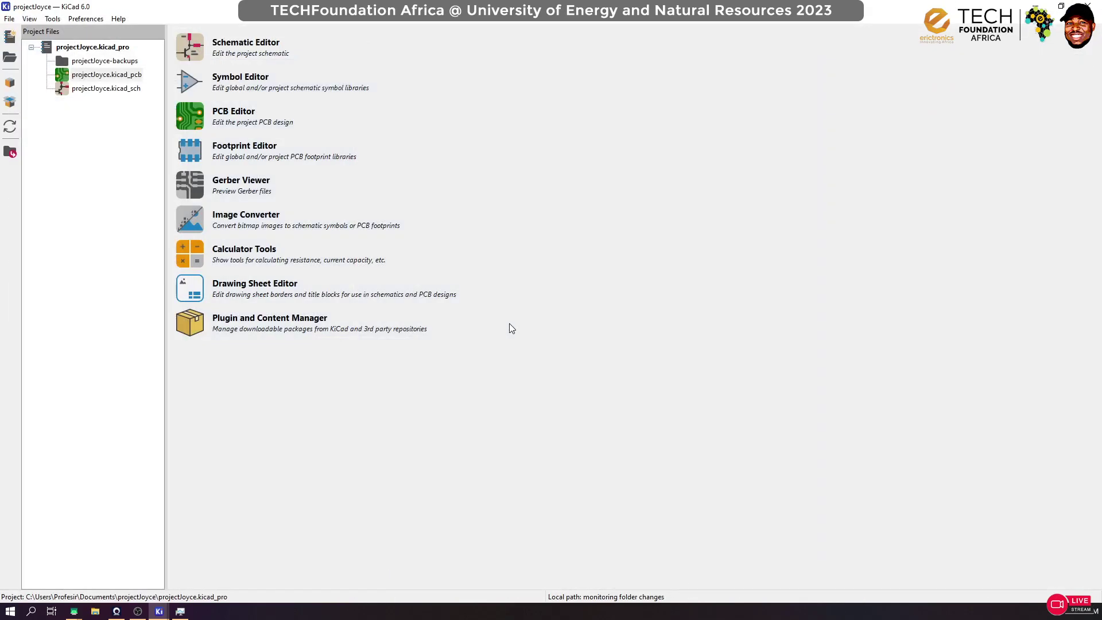
Switch to the Schematic Editor and open the footprint library browser for the Arduino UNO symbol A1's footprint field
mouse_move(159, 612)
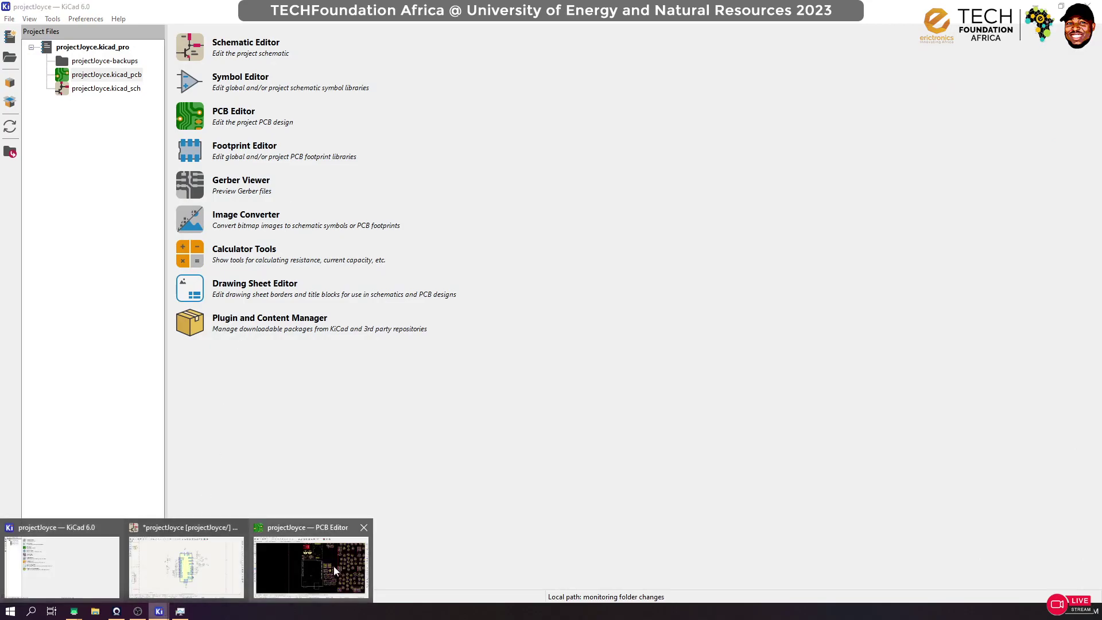
left_click(186, 565)
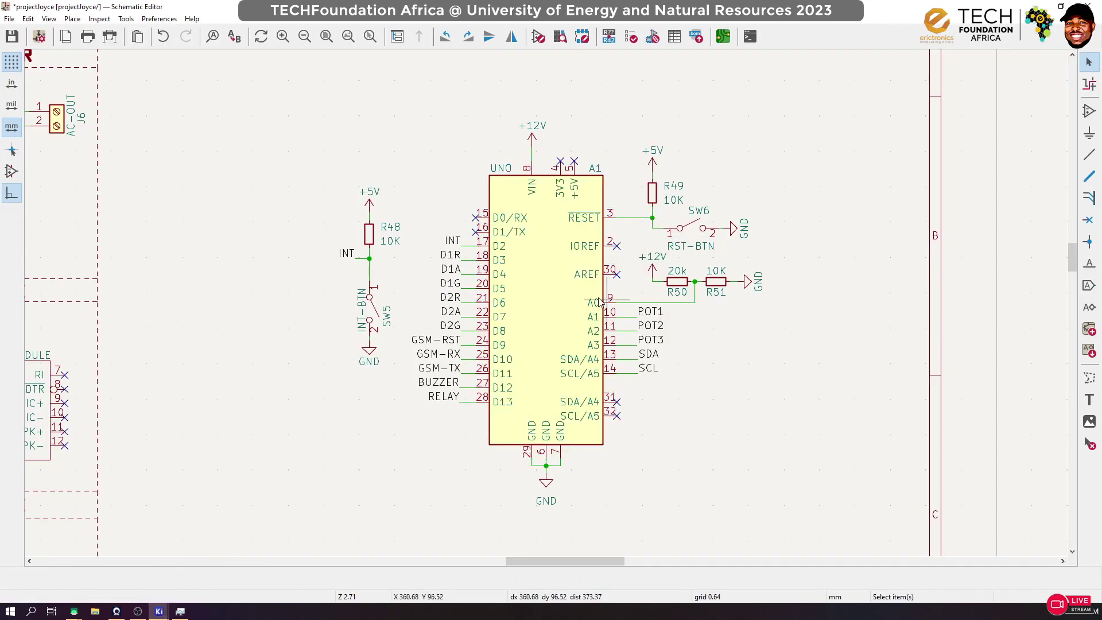
left_click(563, 289)
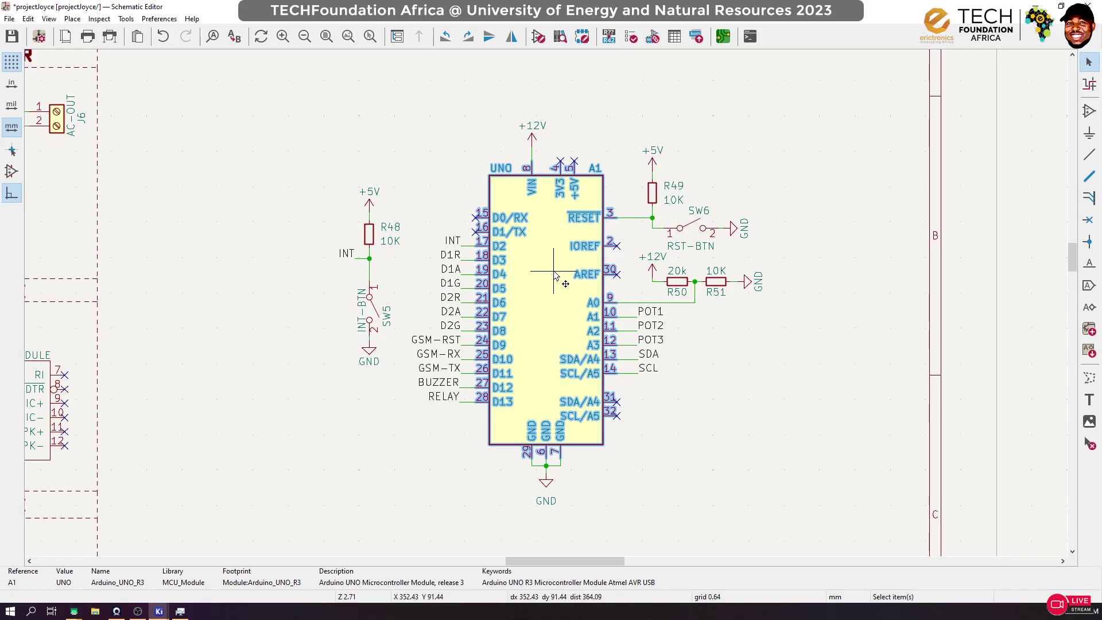
right_click(555, 276)
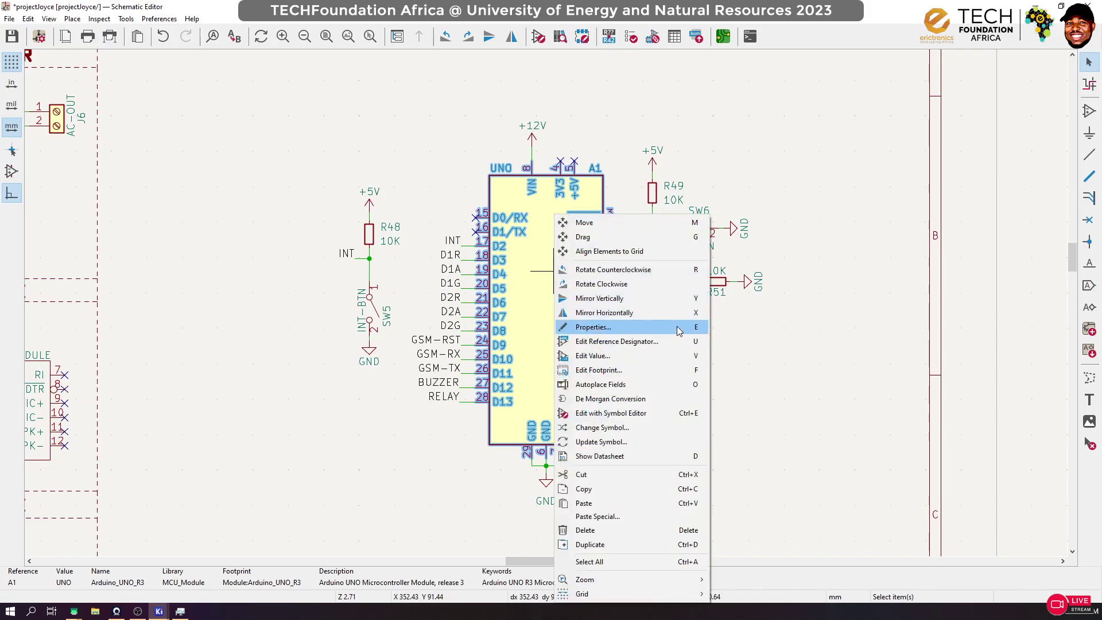
left_click(669, 371)
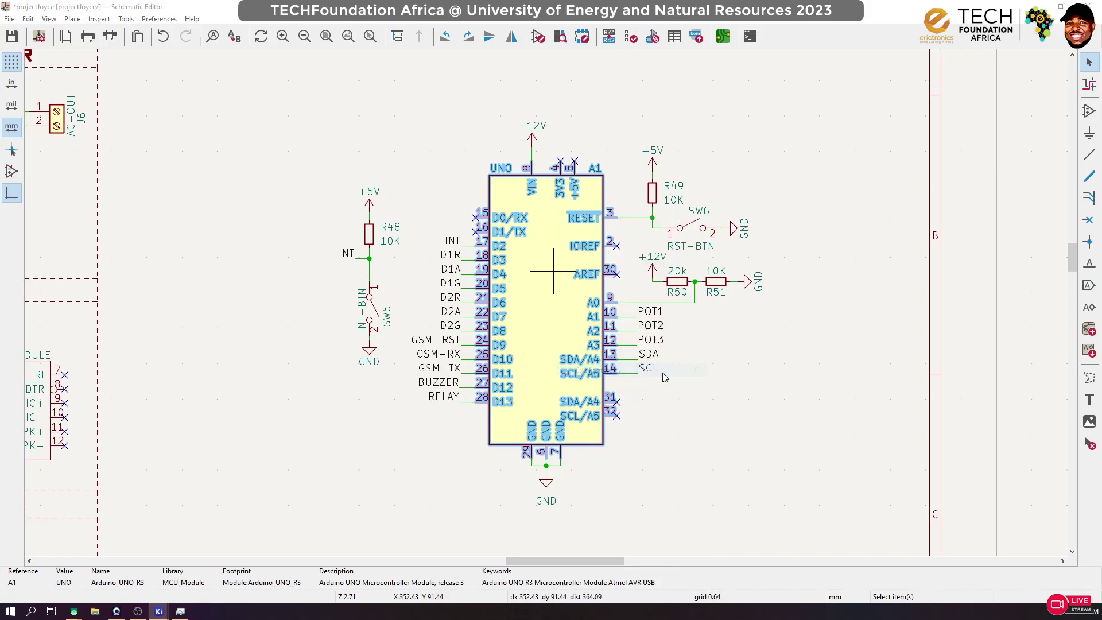
left_click(330, 93)
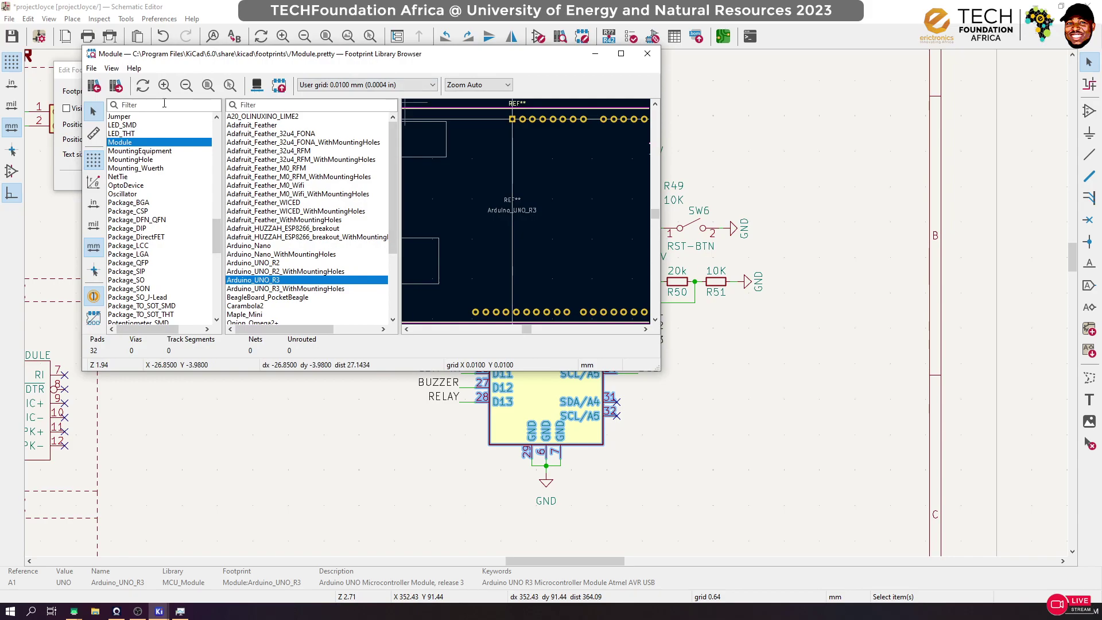
Filter the footprint libraries by "erictro" to list the Erictronics library
type("arduino un")
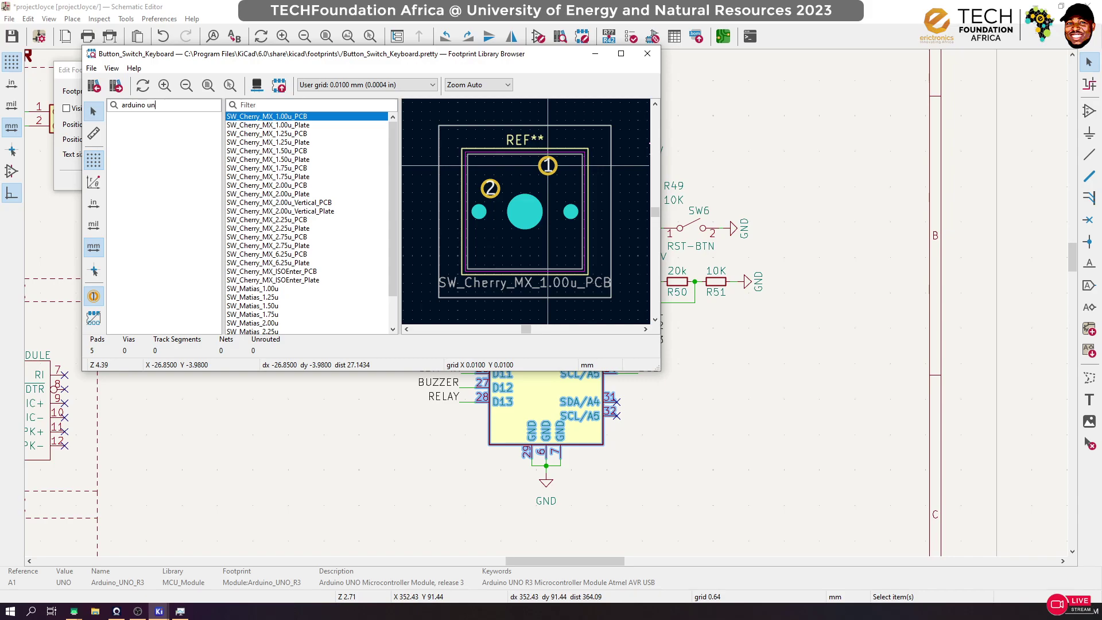
key("BackSpace")
key("BackSpace")
key("BackSpace")
key("BackSpace")
key("BackSpace")
type("erictro")
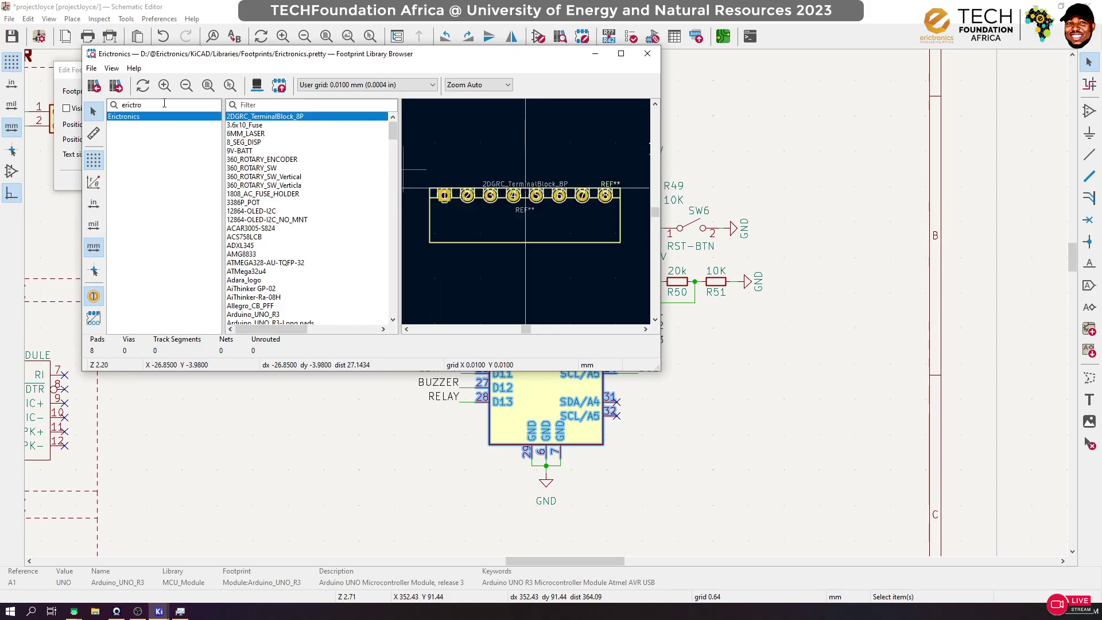
Assign Arduino_UNO_R3-Long pads from the Erictronics library to symbol A1's footprint field, accept it and save the schematic
scroll(281, 209, "down", 9)
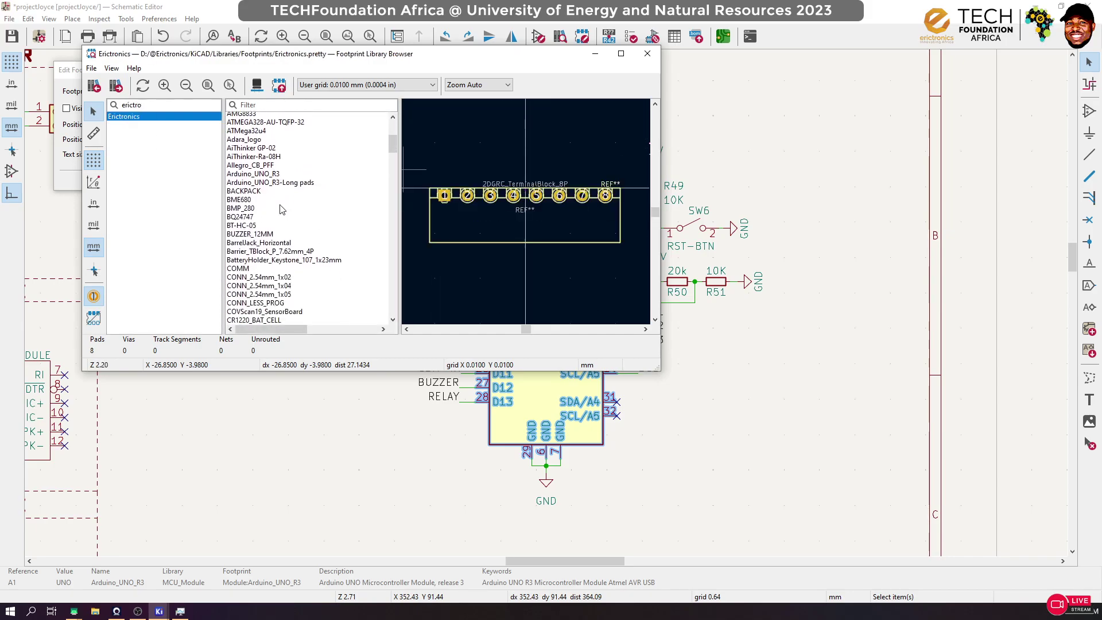
scroll(282, 209, "up", 8)
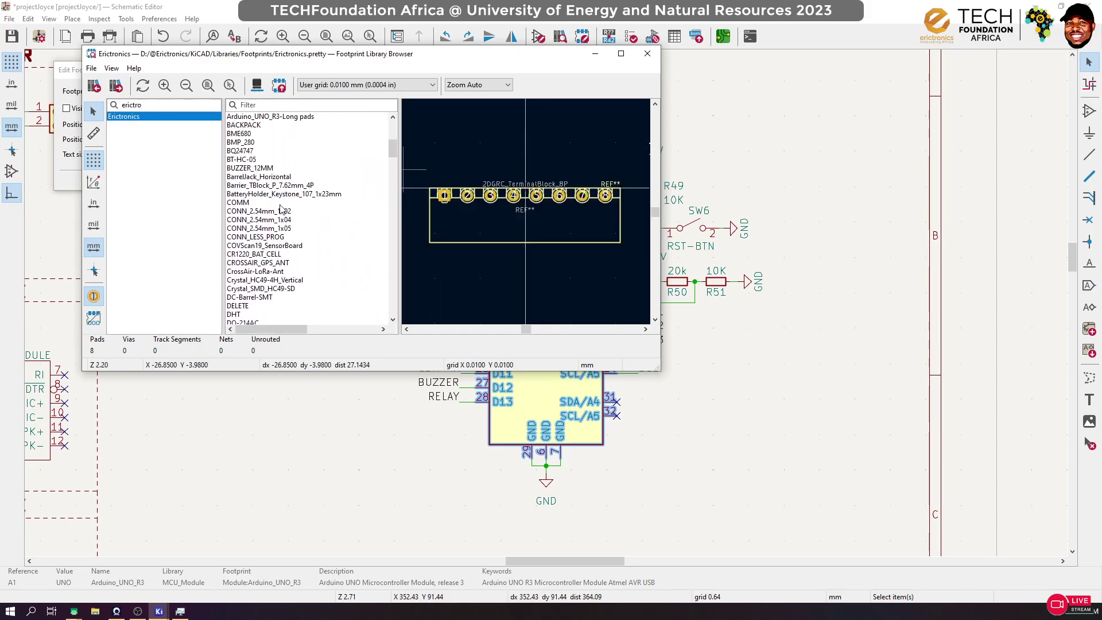
scroll(282, 209, "up", 5)
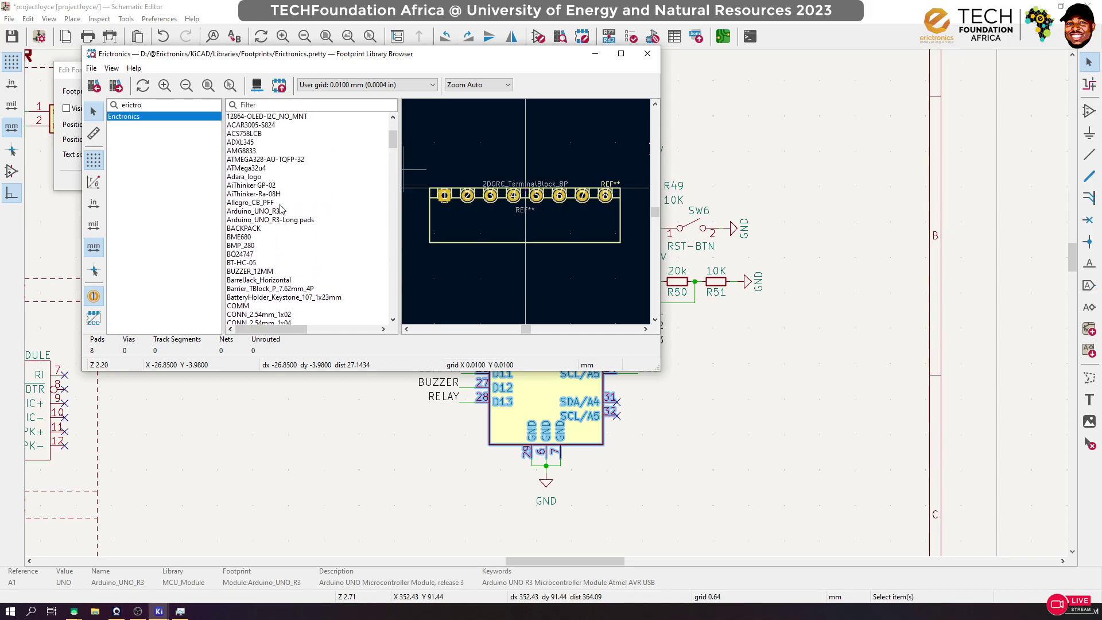
scroll(282, 210, "up", 1)
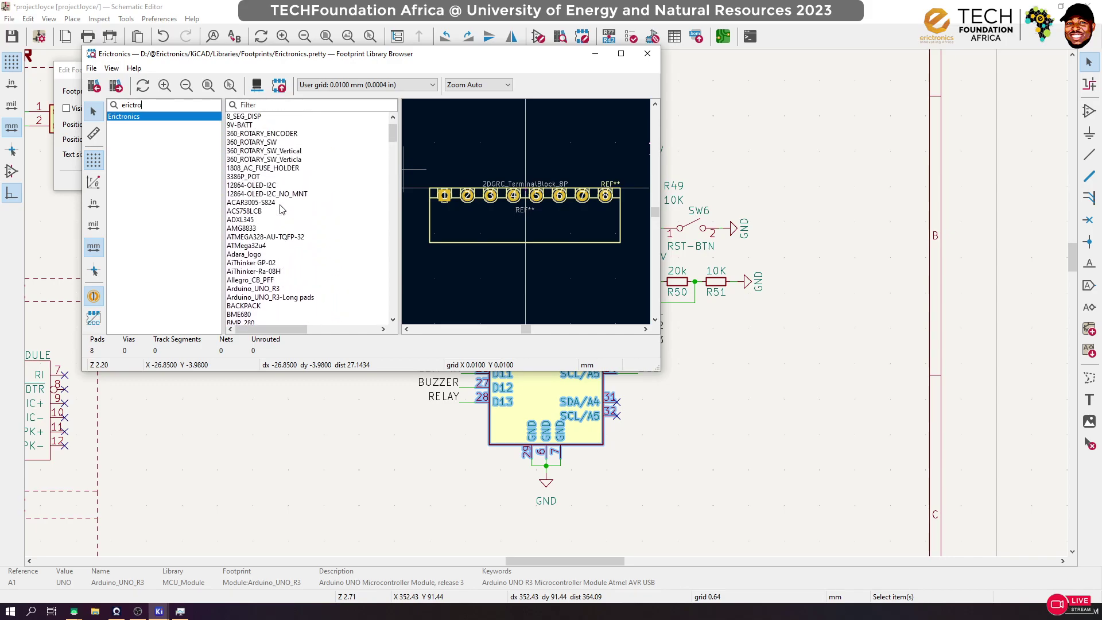
left_click(271, 298)
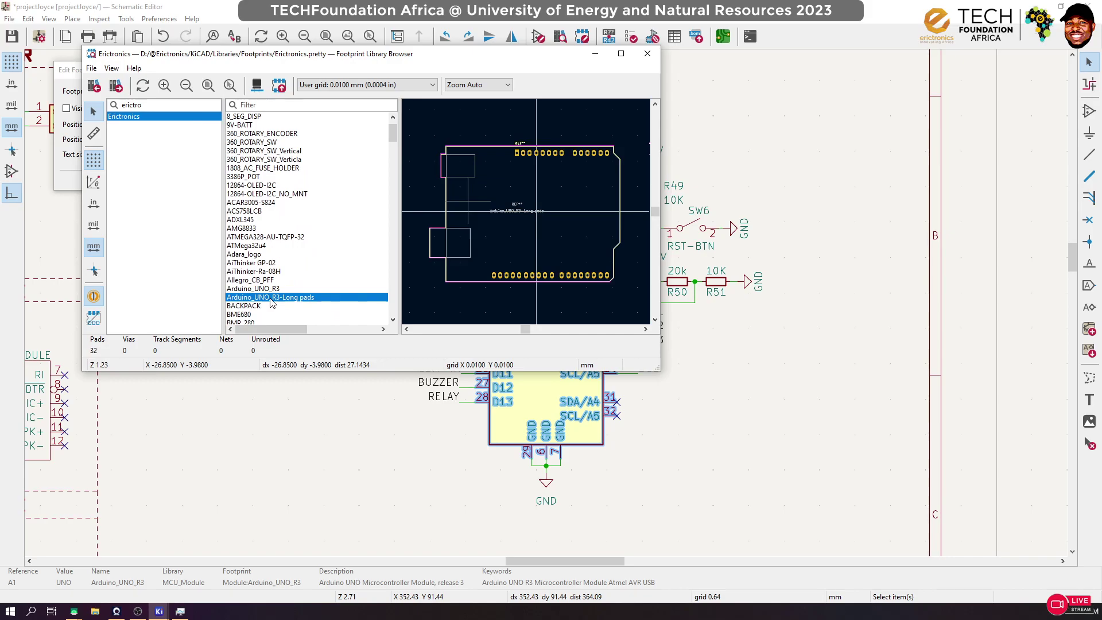
double_click(272, 303)
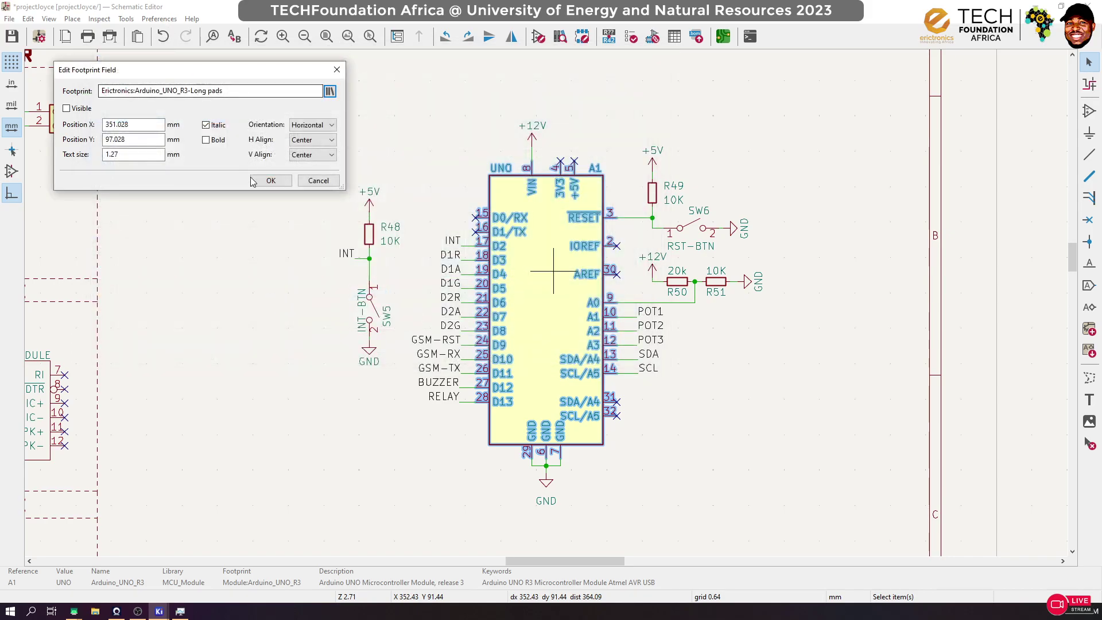
left_click(277, 177)
key("ctrl+s")
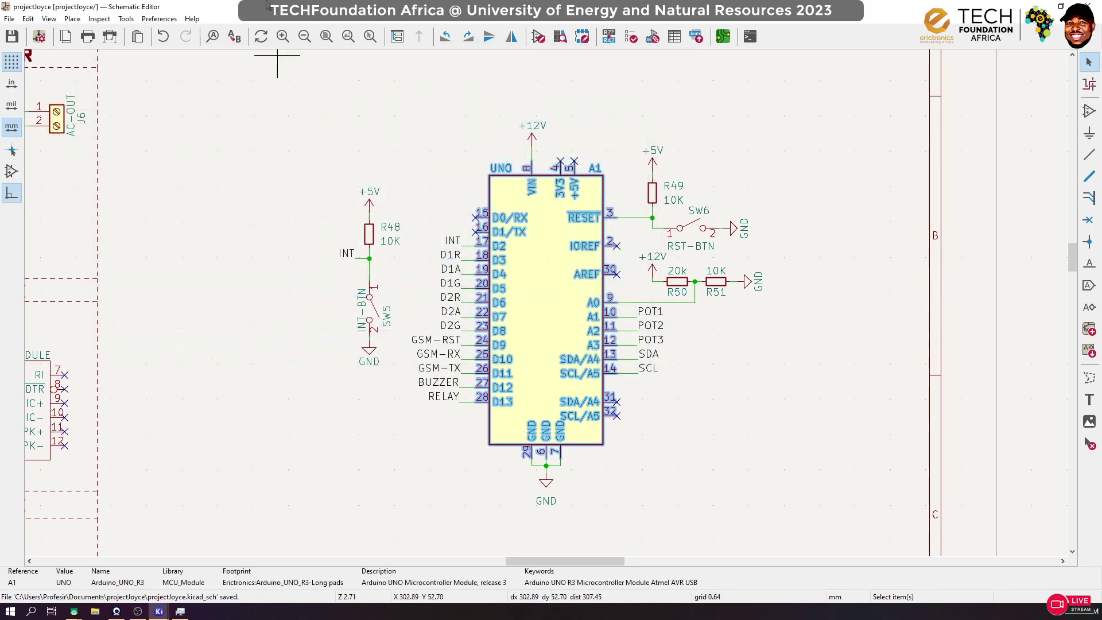
Update the PCB from the schematic, replacing A1's footprint with the one the schematic specifies, and close the update dialog
left_click(126, 19)
left_click(158, 32)
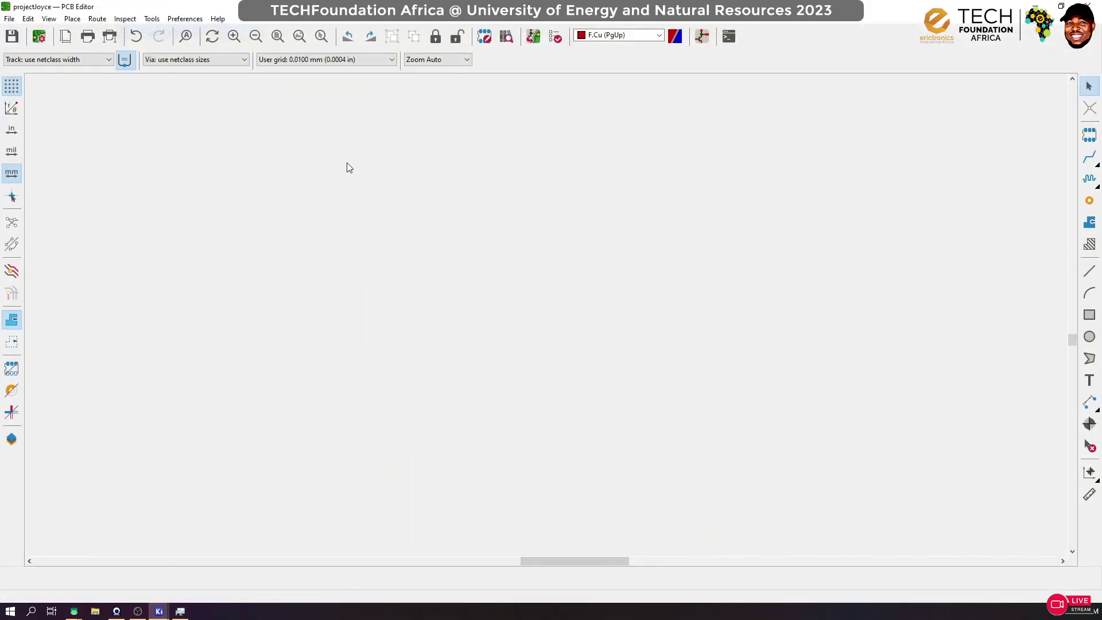
left_click(910, 314)
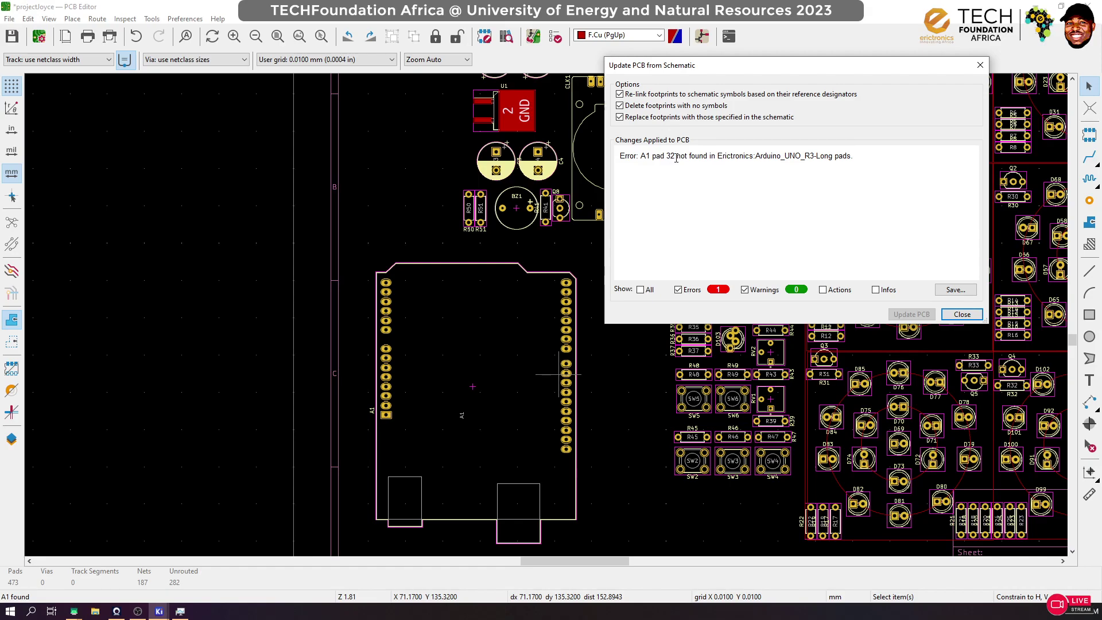
left_click(963, 314)
Unlock the Arduino footprint A1 on the board and delete it
scroll(546, 314, "up", 3)
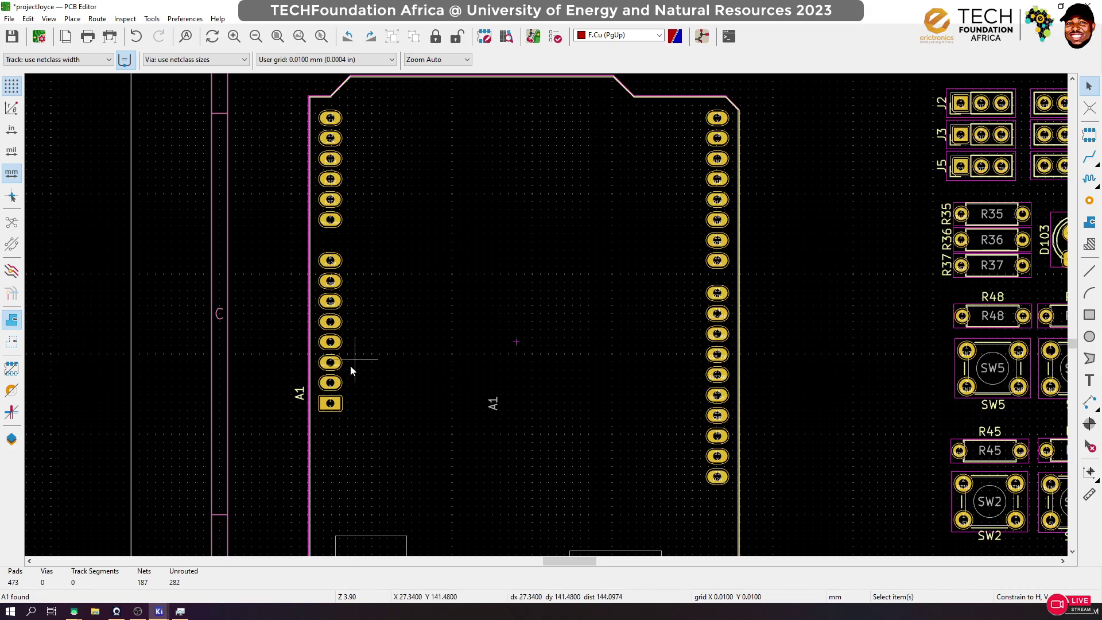
scroll(357, 364, "up", 5)
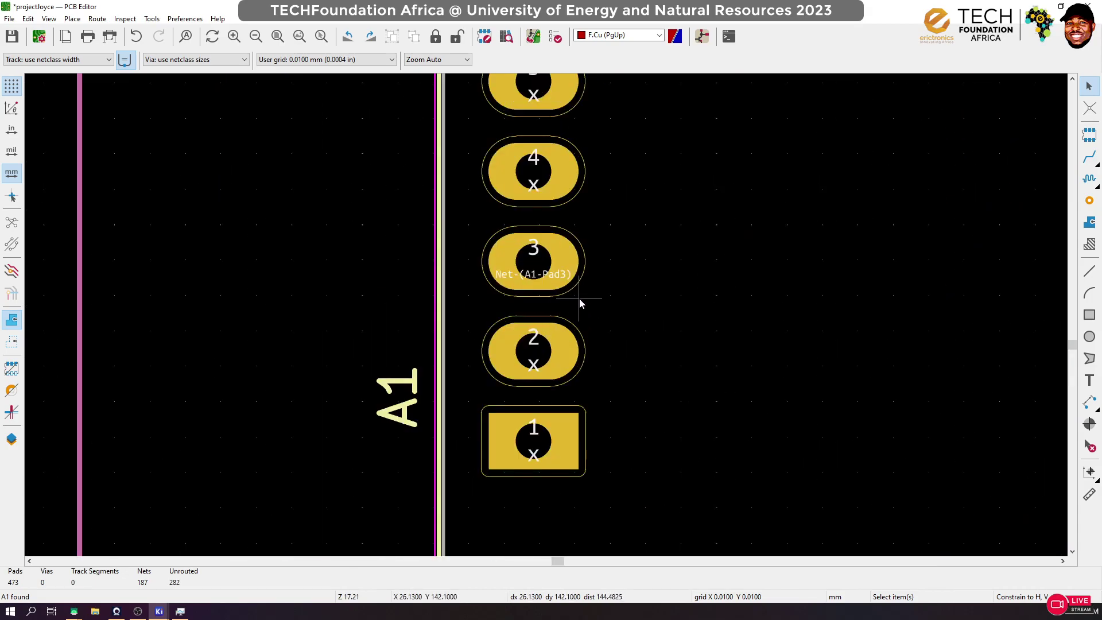
left_click(580, 298)
scroll(569, 315, "down", 7)
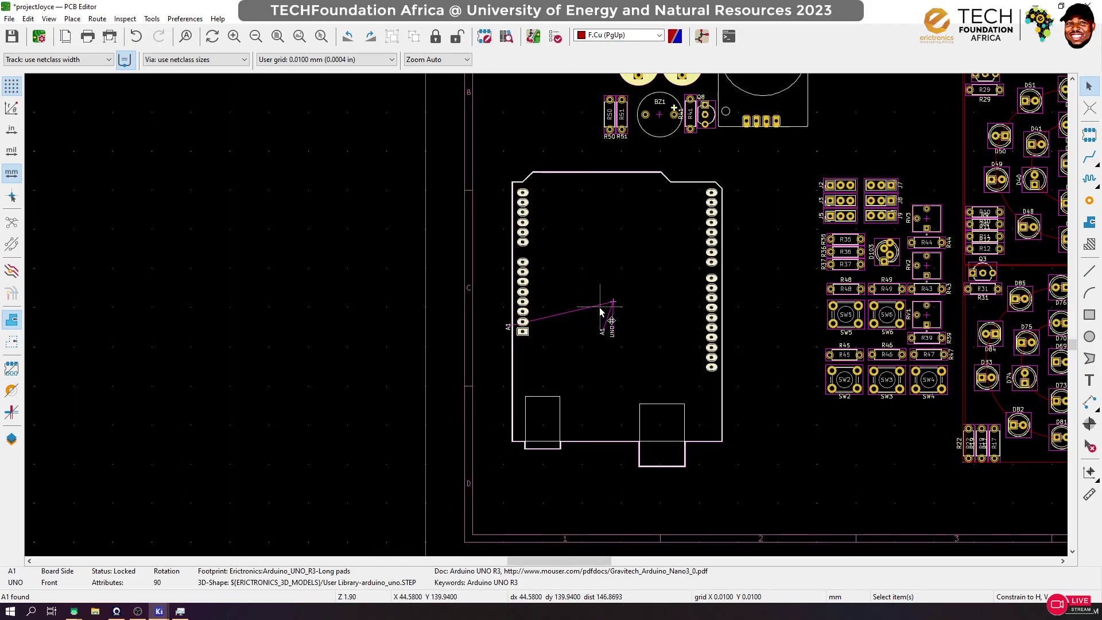
scroll(598, 313, "down", 2)
key("m")
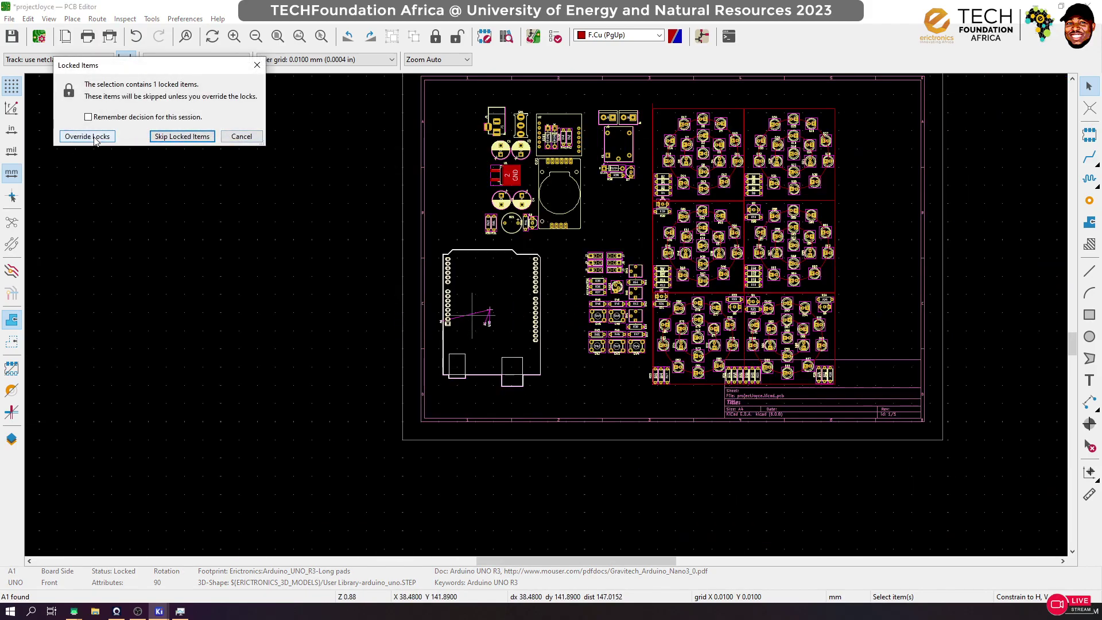
left_click(241, 136)
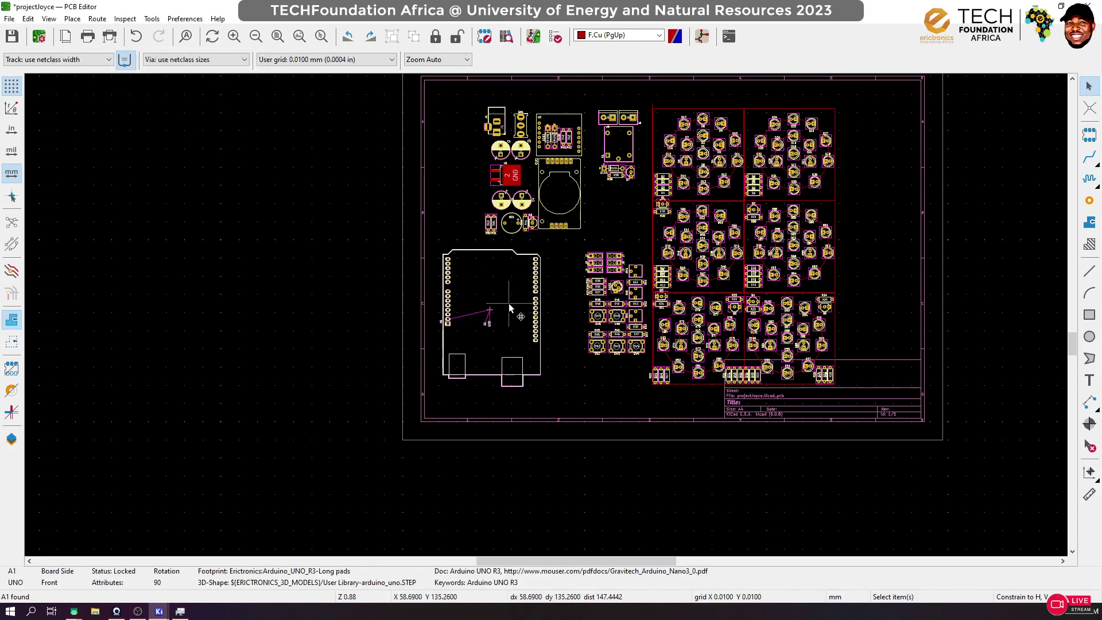
key("l")
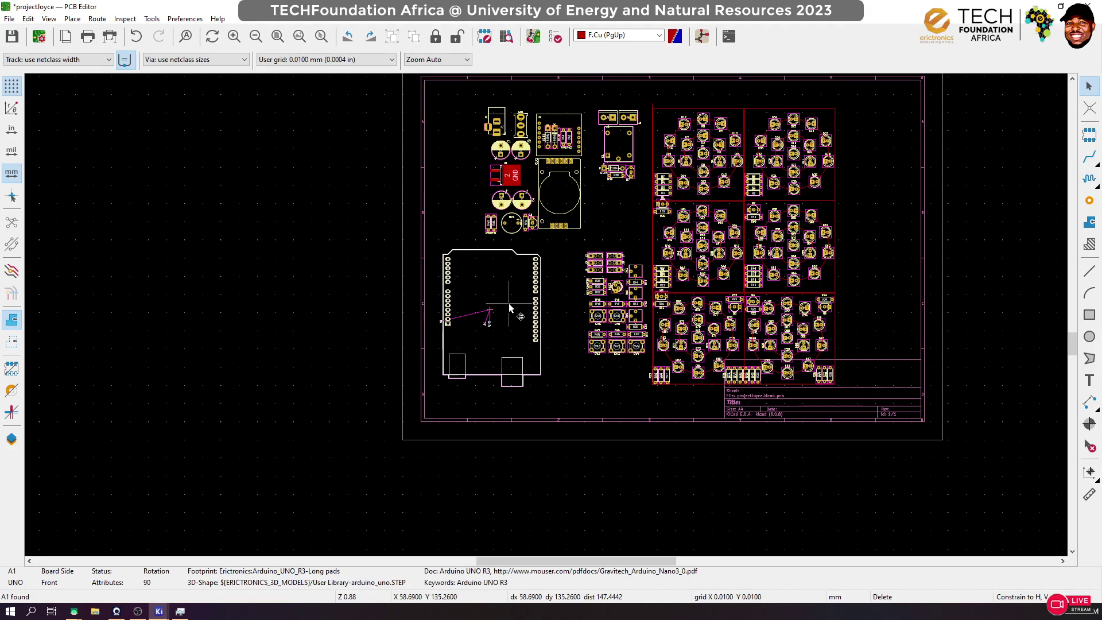
key("Delete")
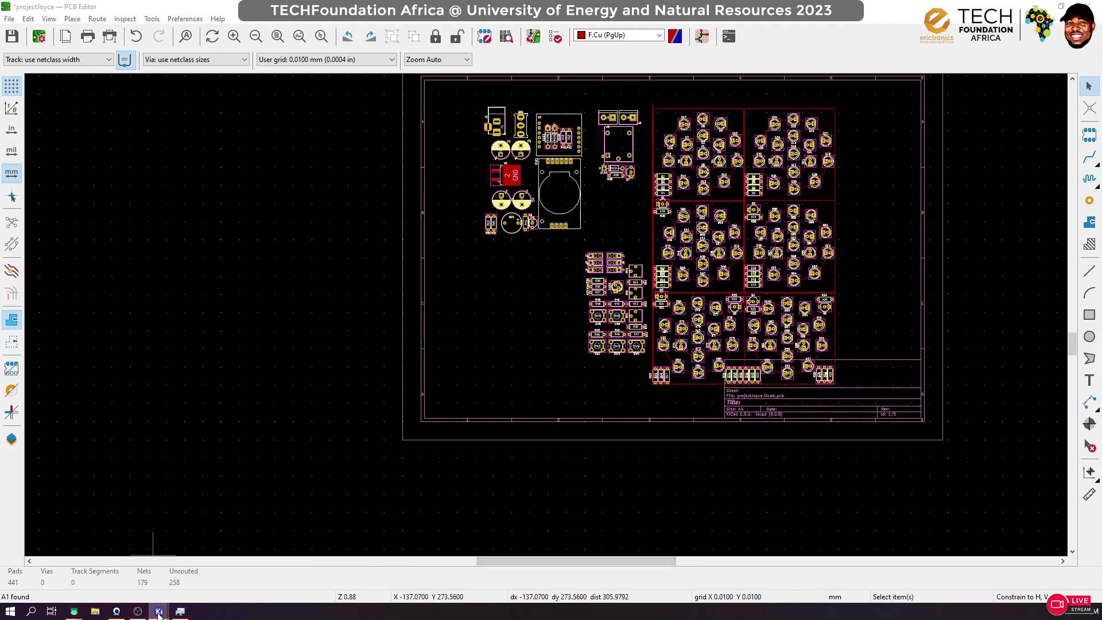
Switch to the Schematic Editor, update the PCB from the schematic again, and place footprint A1 in the empty area beside the switches
mouse_move(159, 610)
left_click(216, 574)
left_click(126, 18)
left_click(181, 33)
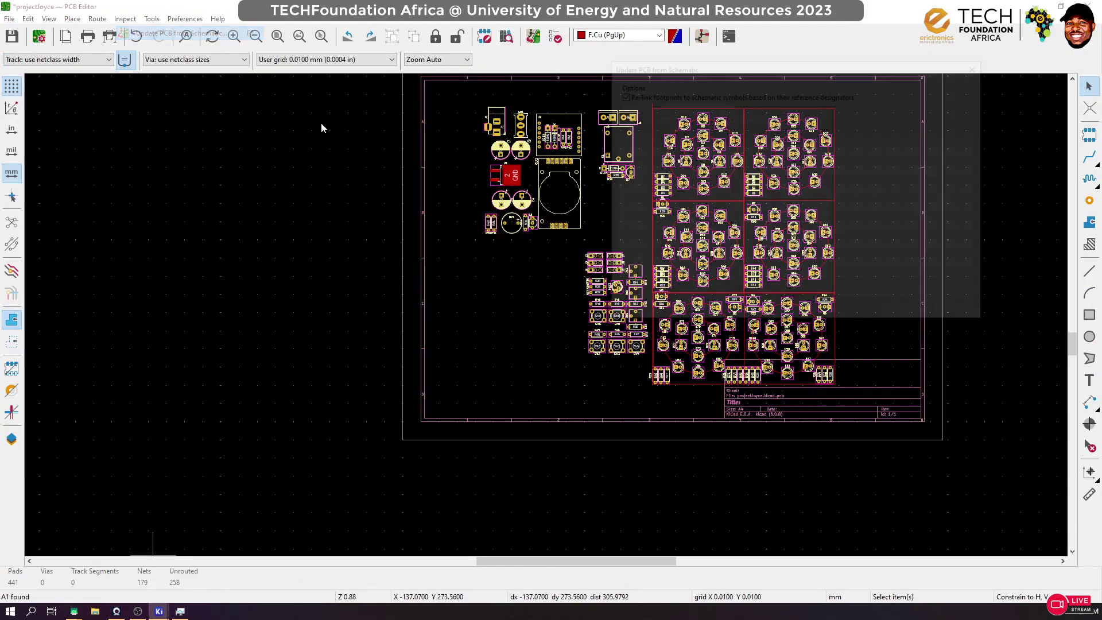
left_click(921, 315)
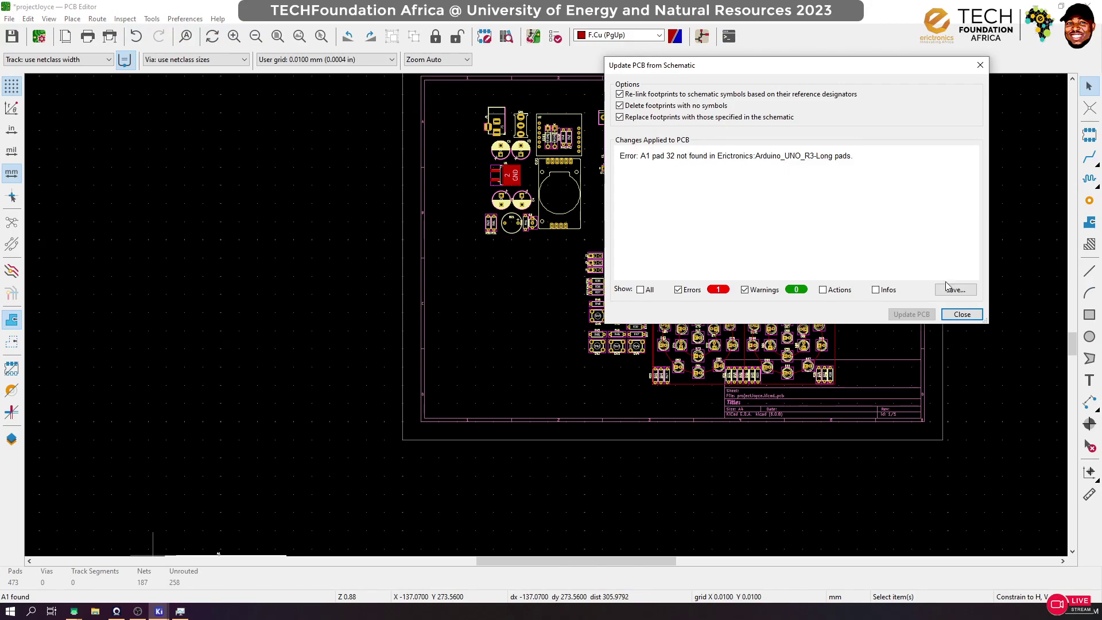
left_click(962, 314)
left_click(478, 351)
Check A1's end-of-row pad numbers and open Erictronics footprint Arduino_UNO_R3-Long pads in the Footprint Editor
scroll(546, 314, "up", 10)
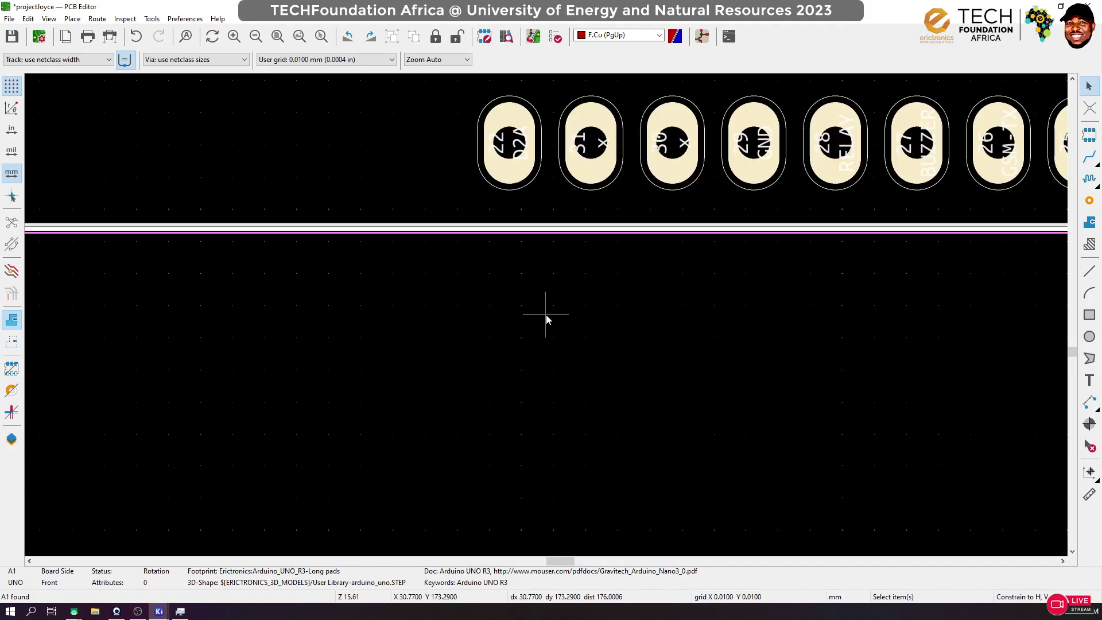
scroll(546, 314, "down", 3)
scroll(545, 233, "up", 6)
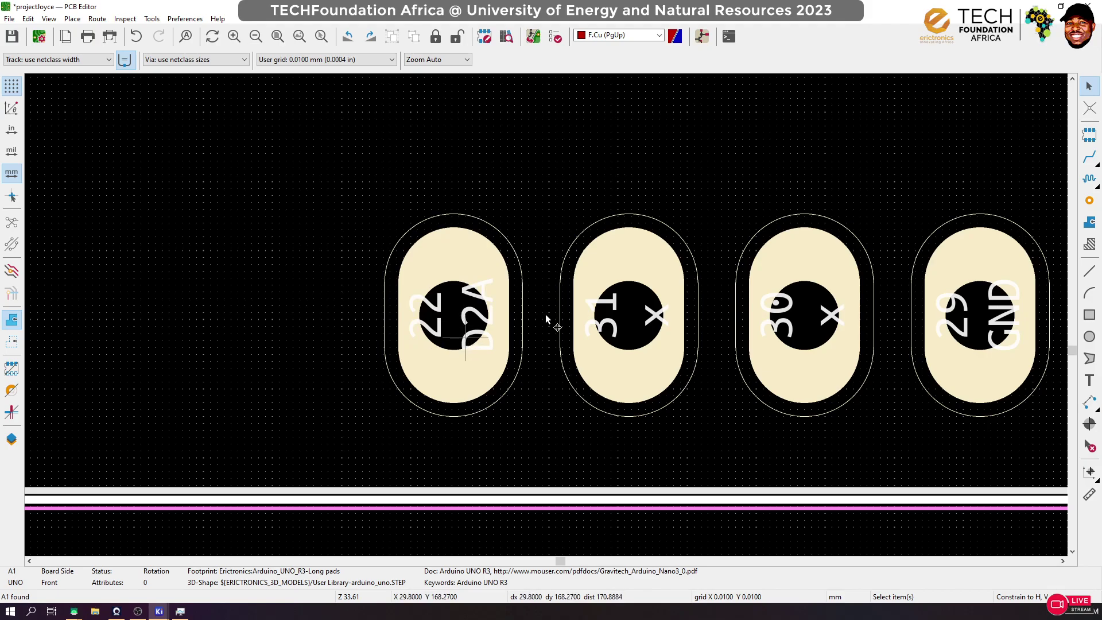
scroll(457, 342, "down", 10)
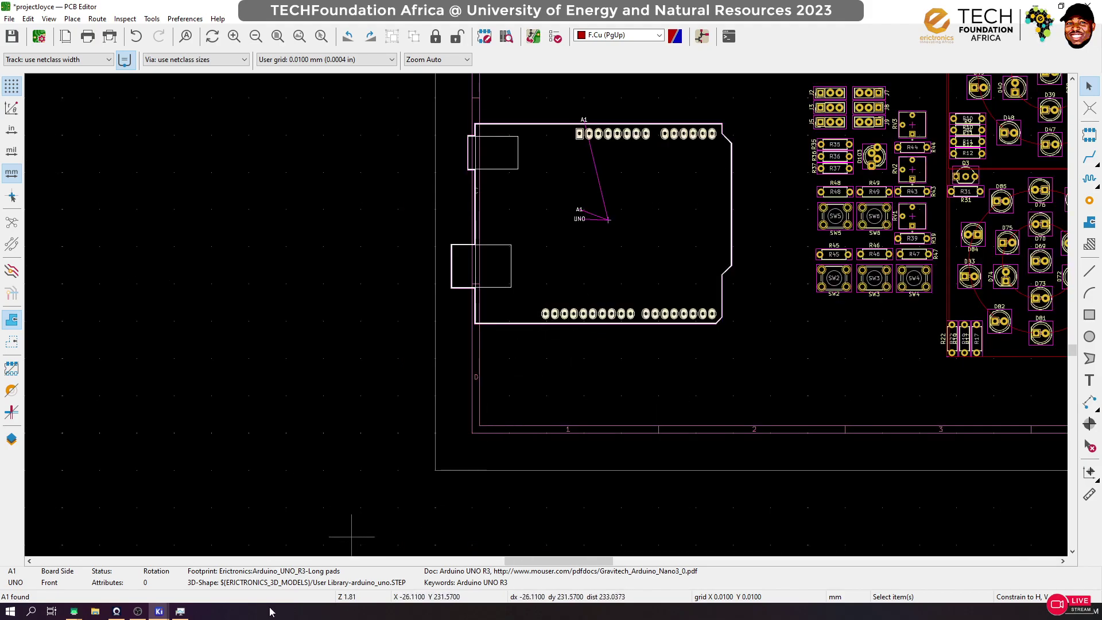
mouse_move(159, 612)
left_click(109, 566)
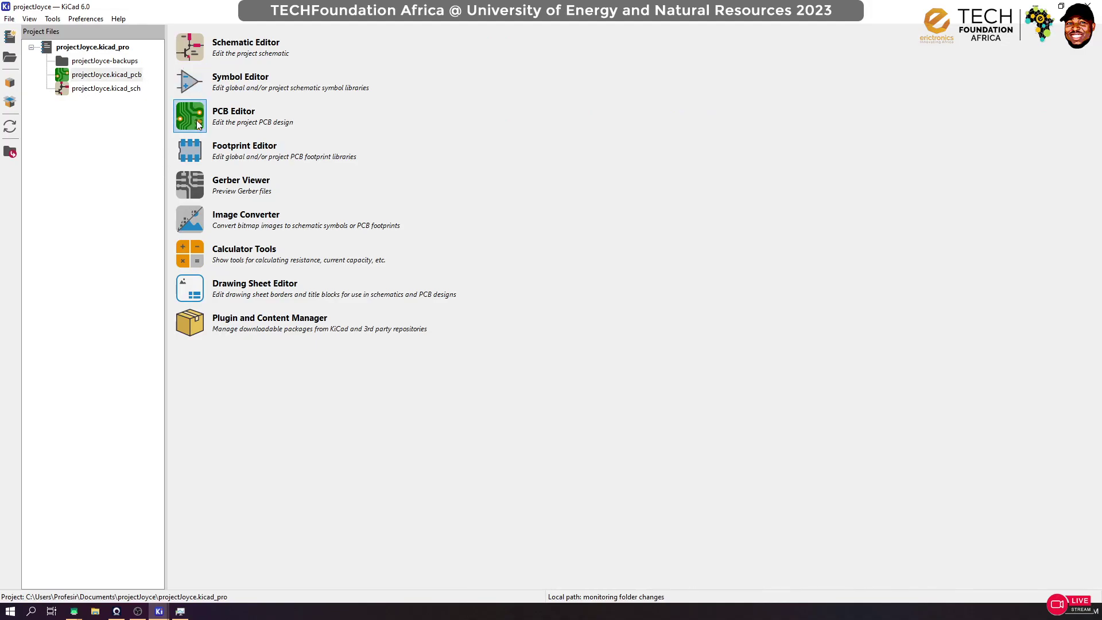
left_click(199, 162)
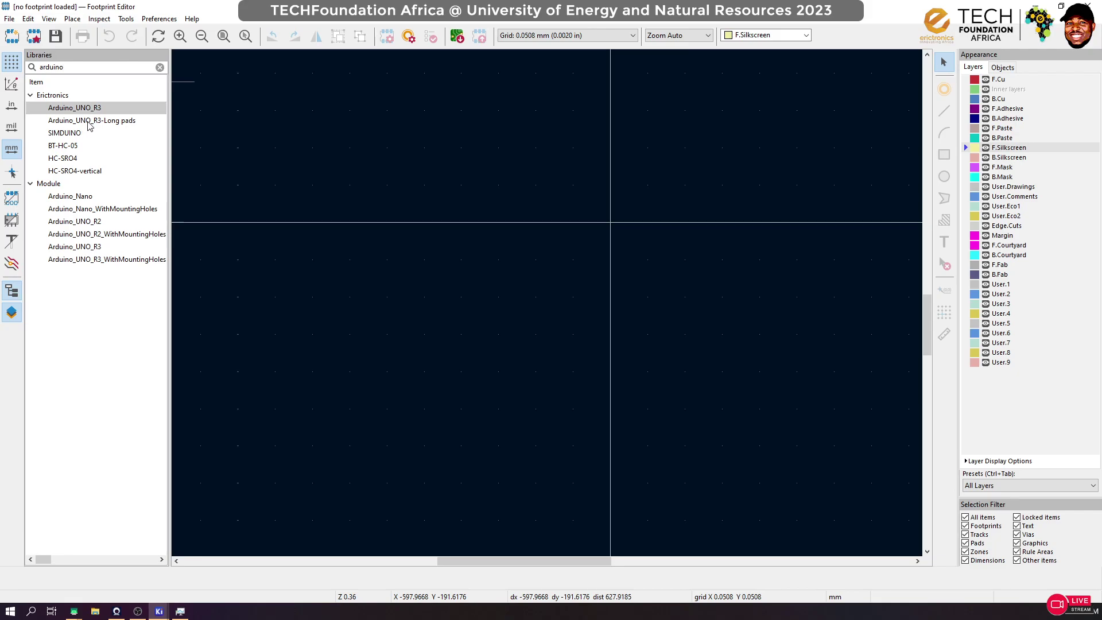
double_click(89, 120)
Renumber the end pad beside pad 31 as 32, save the footprint and close the Footprint Editor
scroll(505, 462, "up", 6)
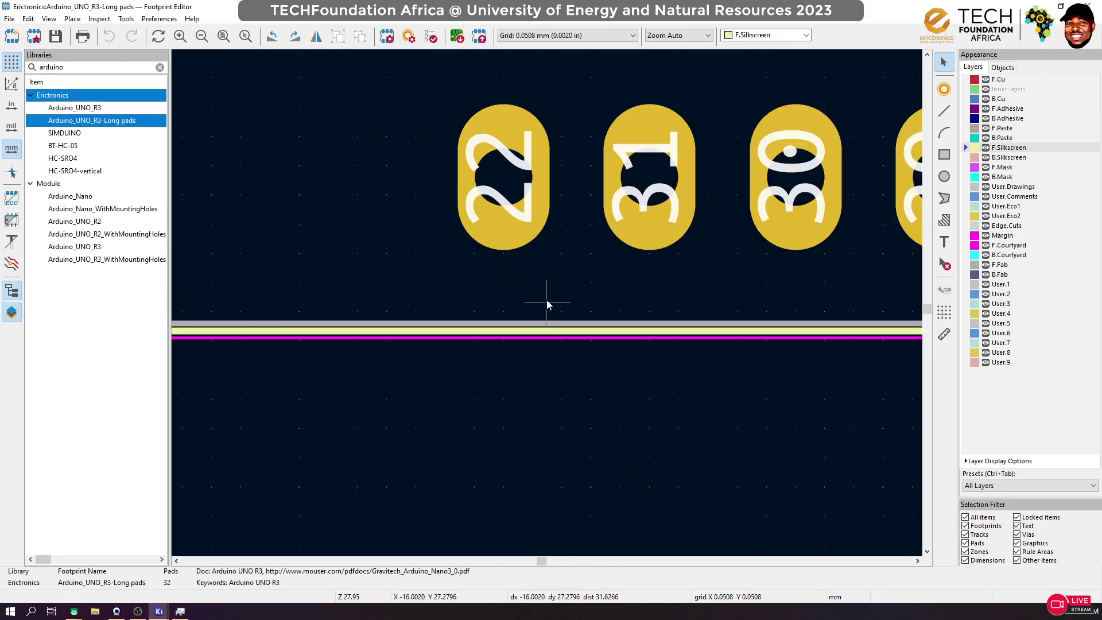
left_click(521, 236)
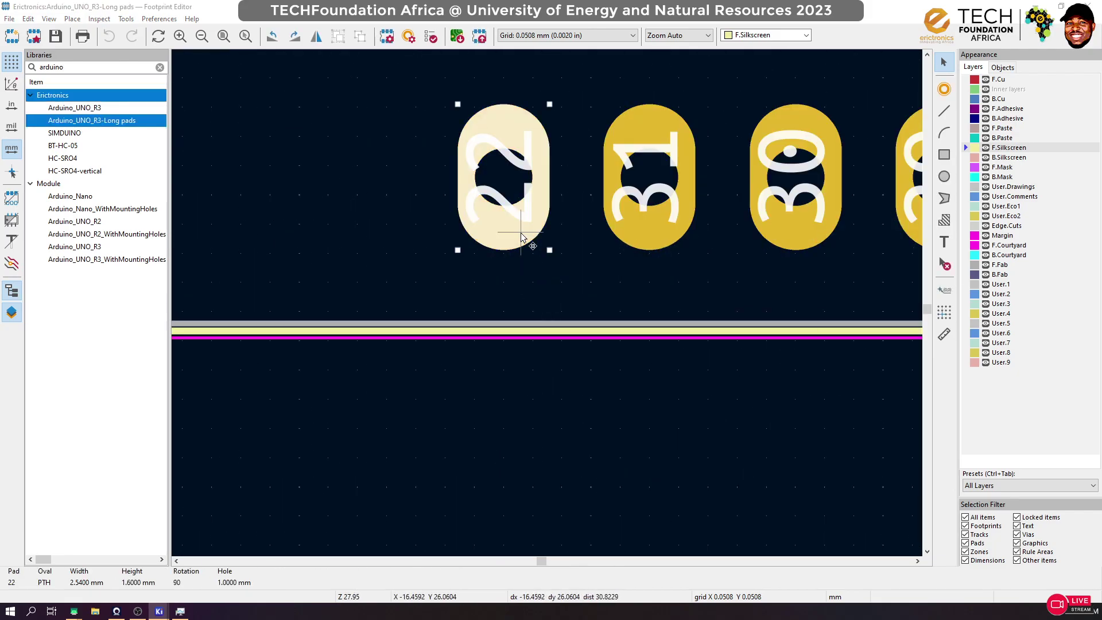
double_click(521, 236)
type("32")
left_click(785, 336)
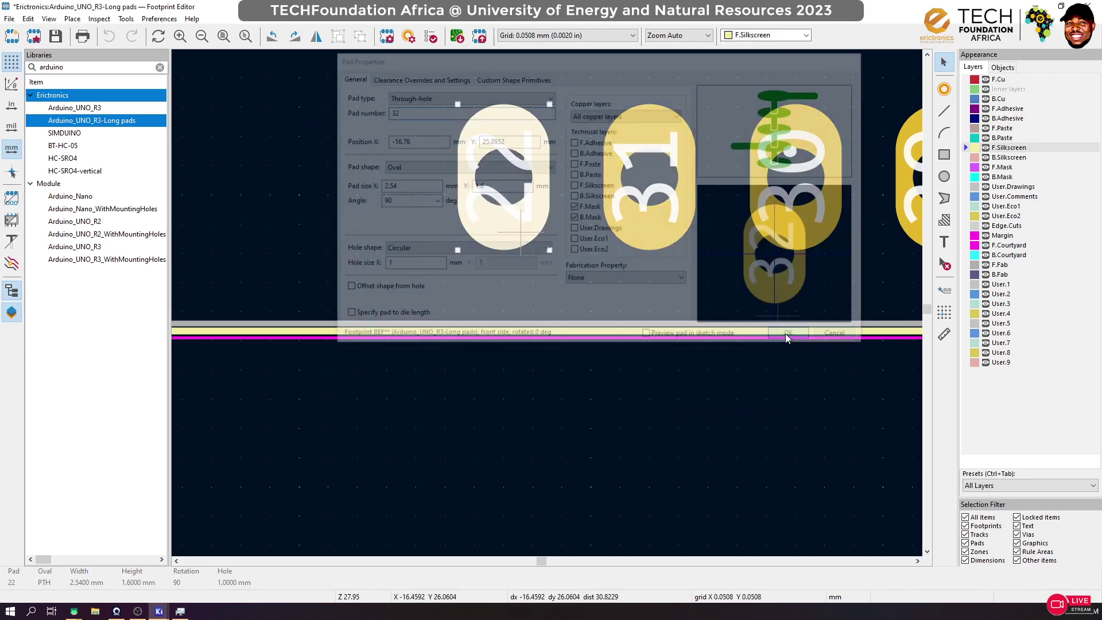
key("ctrl+s")
left_click(1088, 6)
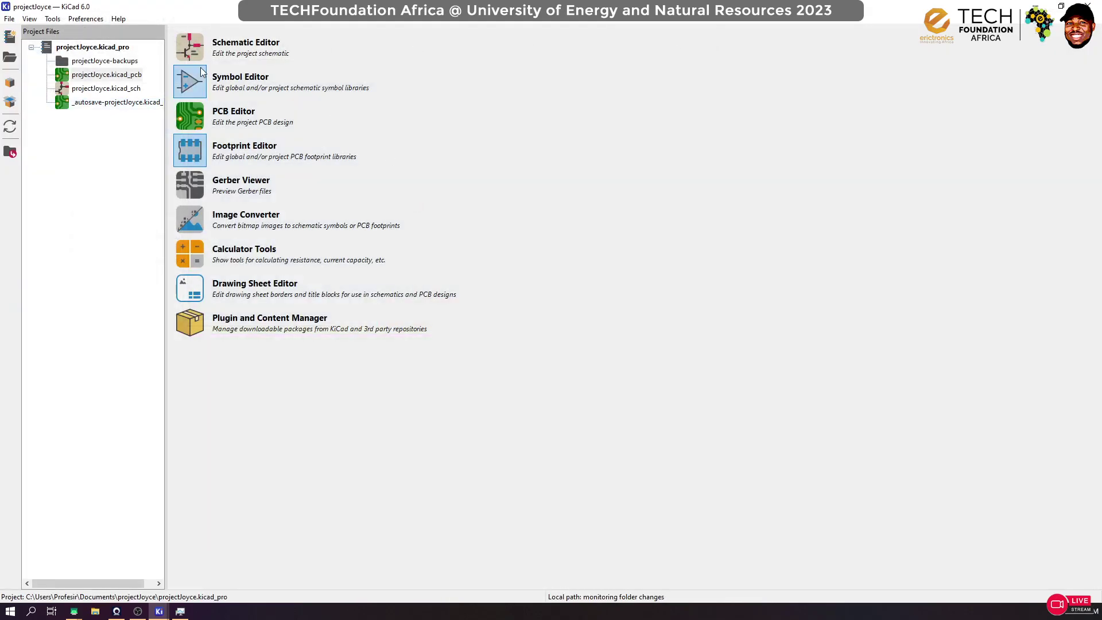
Switch to the Schematic Editor and update the selected symbol A1 from its library
mouse_move(159, 612)
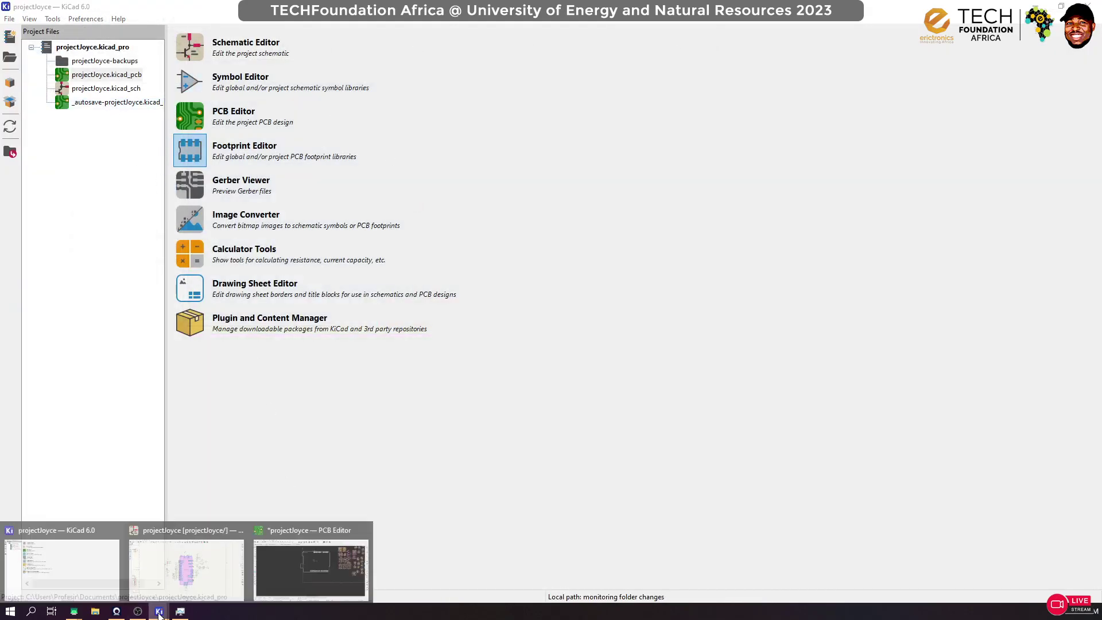
left_click(208, 578)
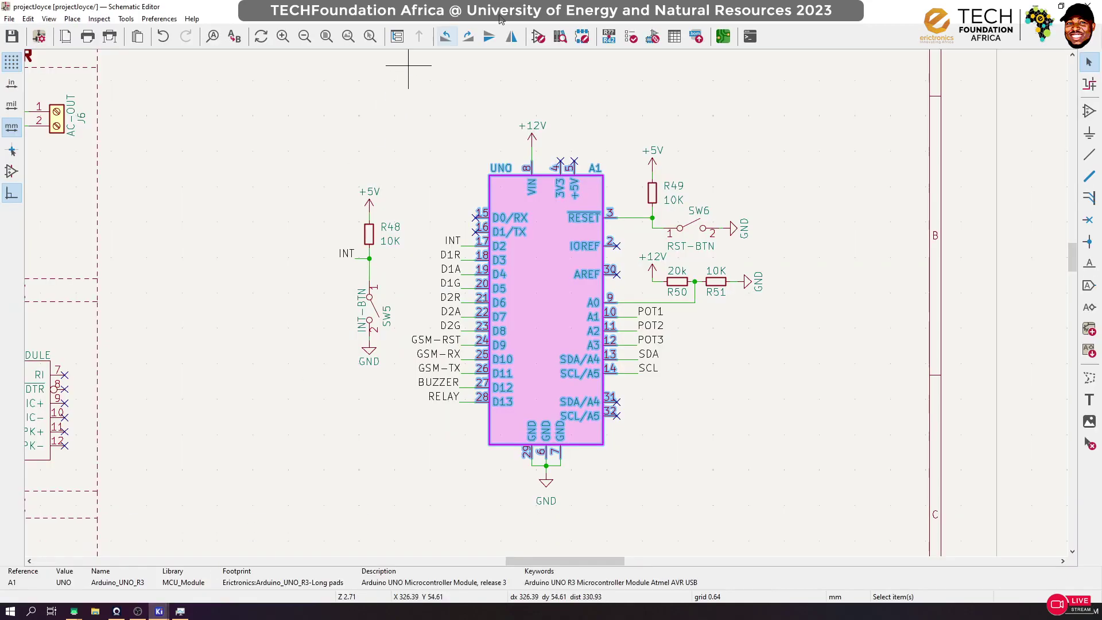
left_click(126, 20)
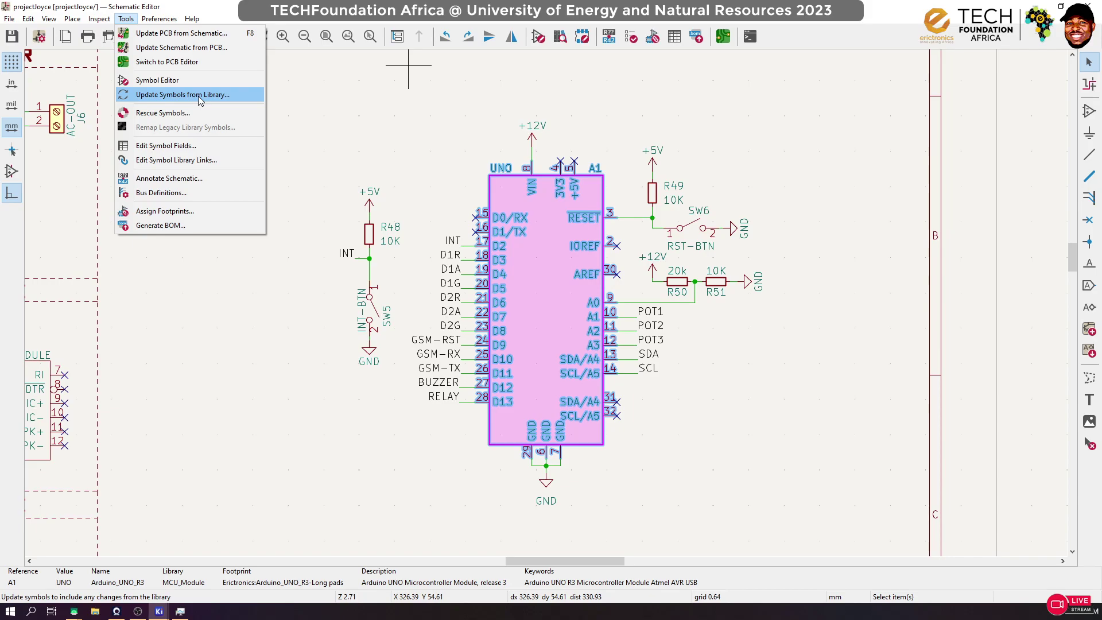
left_click(200, 95)
left_click(659, 458)
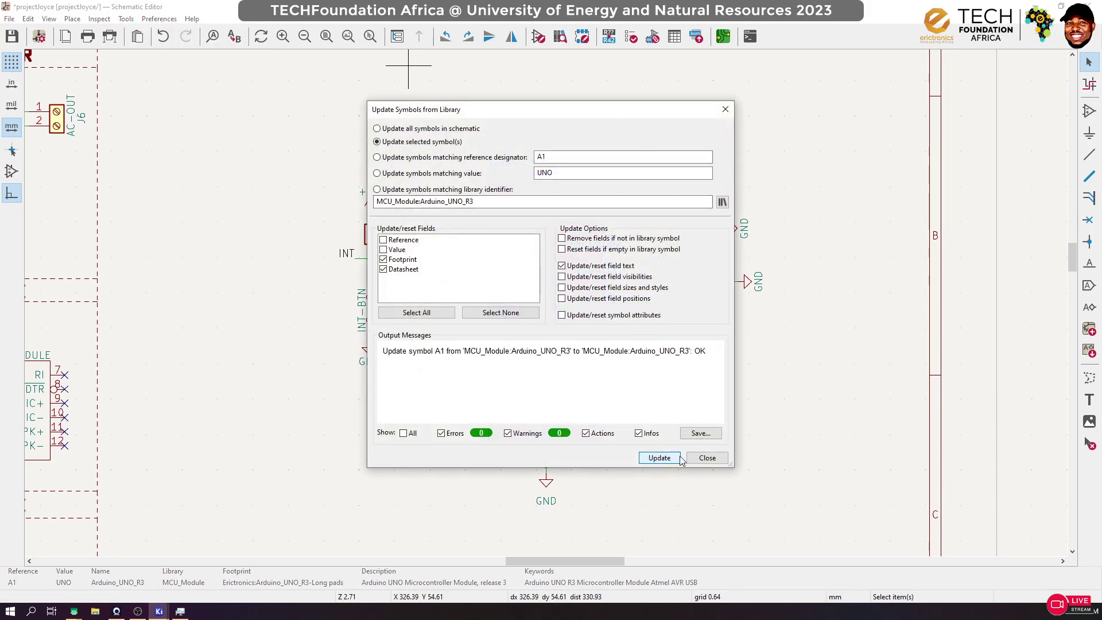
left_click(709, 458)
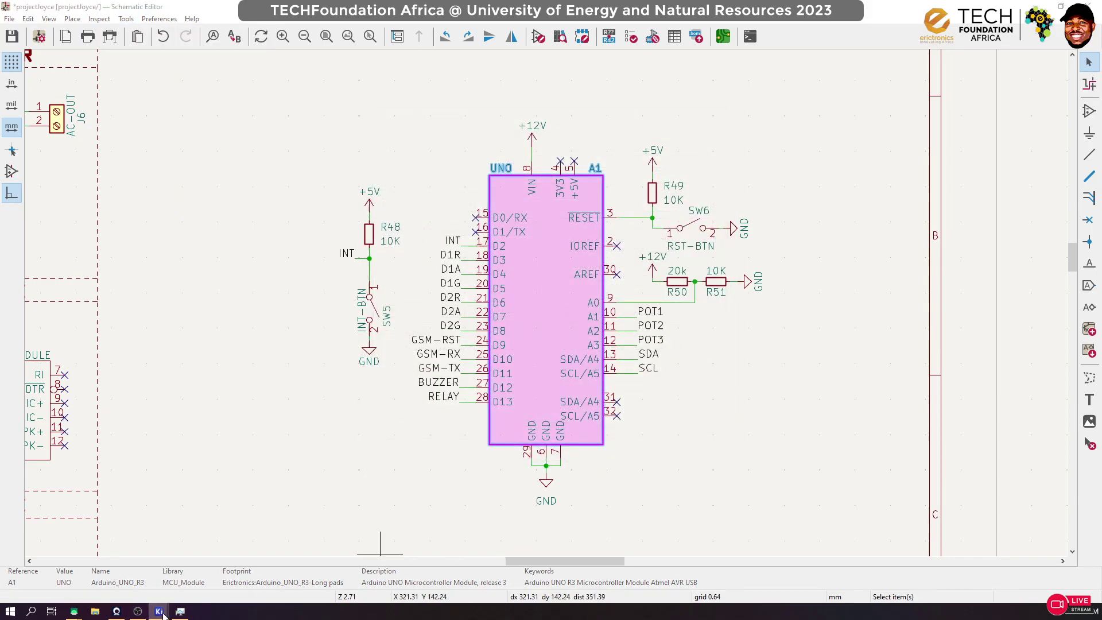
Switch to the PCB Editor and update all footprints on the board from the library, with 3D models reset
mouse_move(160, 612)
left_click(329, 568)
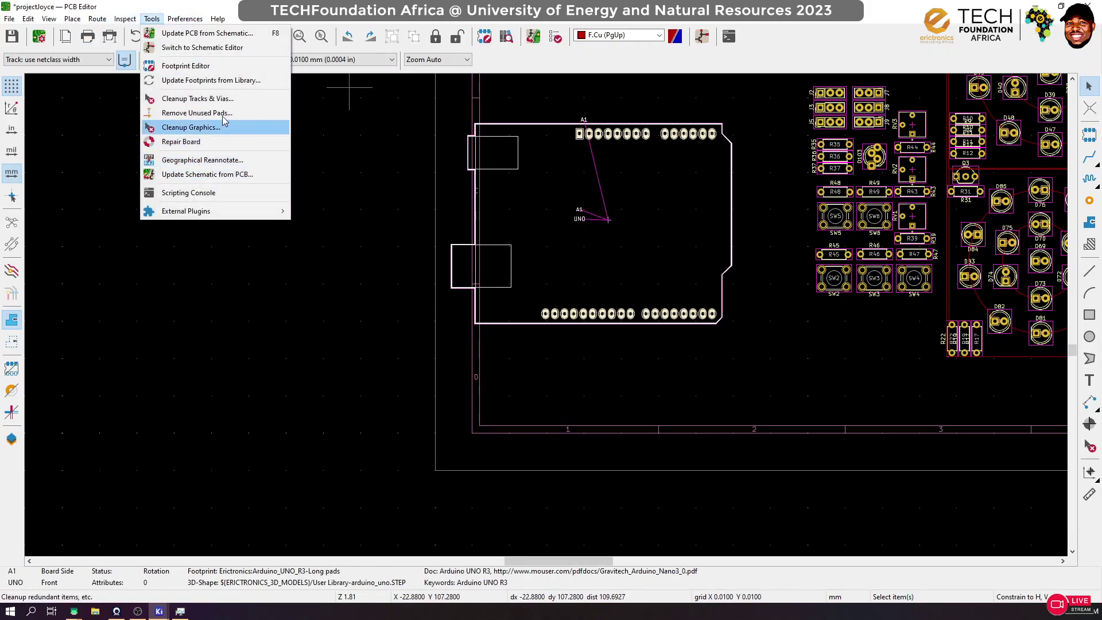
left_click(220, 80)
left_click(337, 396)
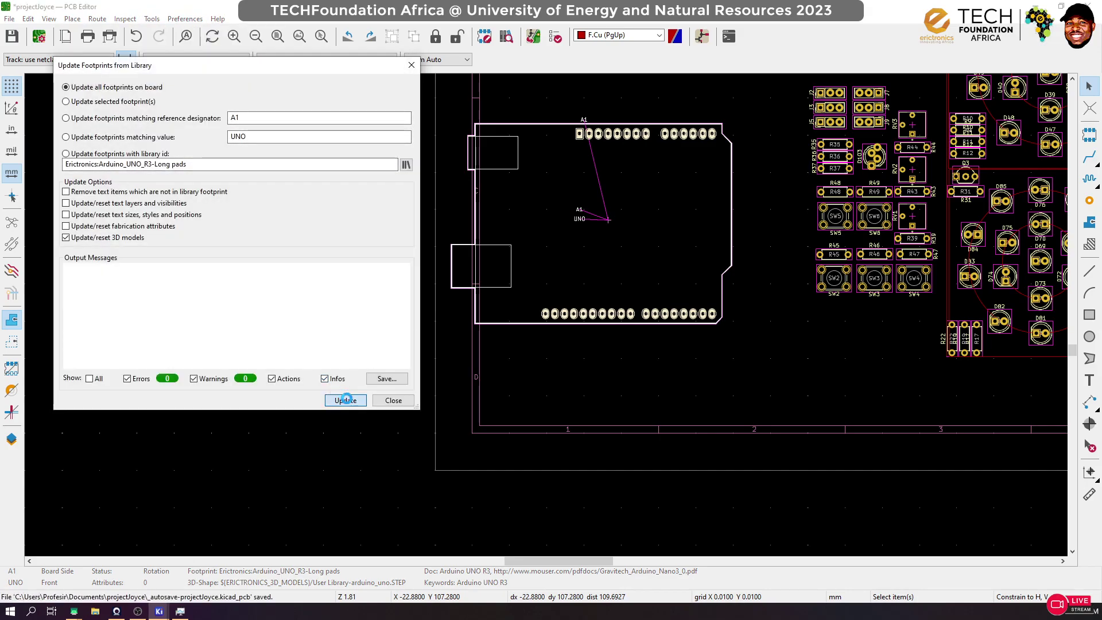
left_click(386, 405)
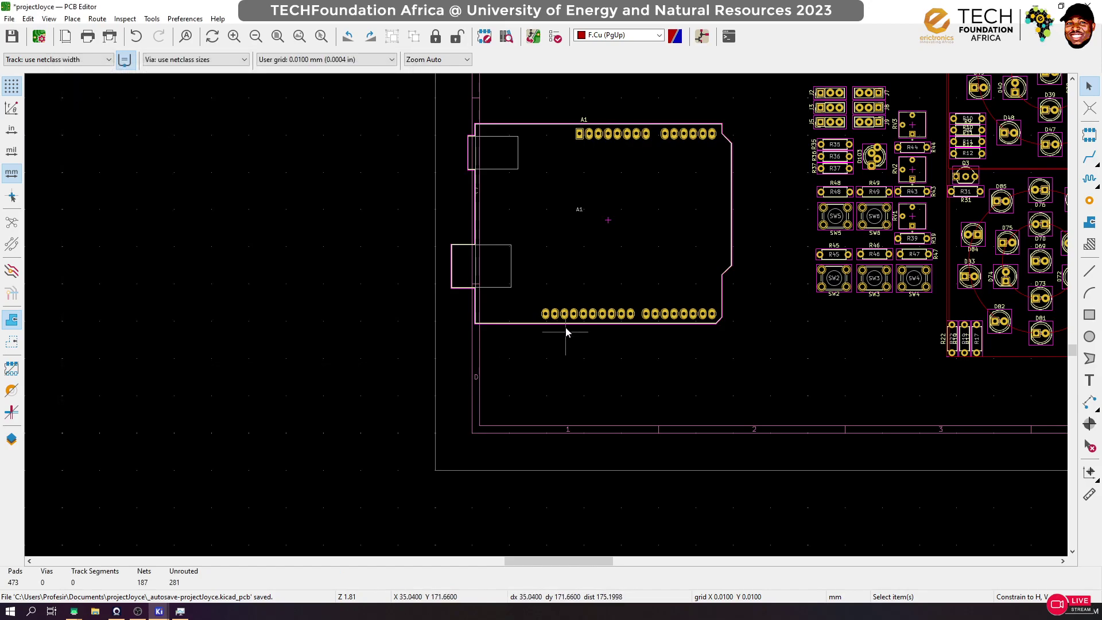
Check A1's pad numbers, switch to the Schematic Editor, and update the PCB from the schematic with footprints re-linked and replaced
scroll(546, 315, "up", 15)
scroll(522, 305, "down", 3)
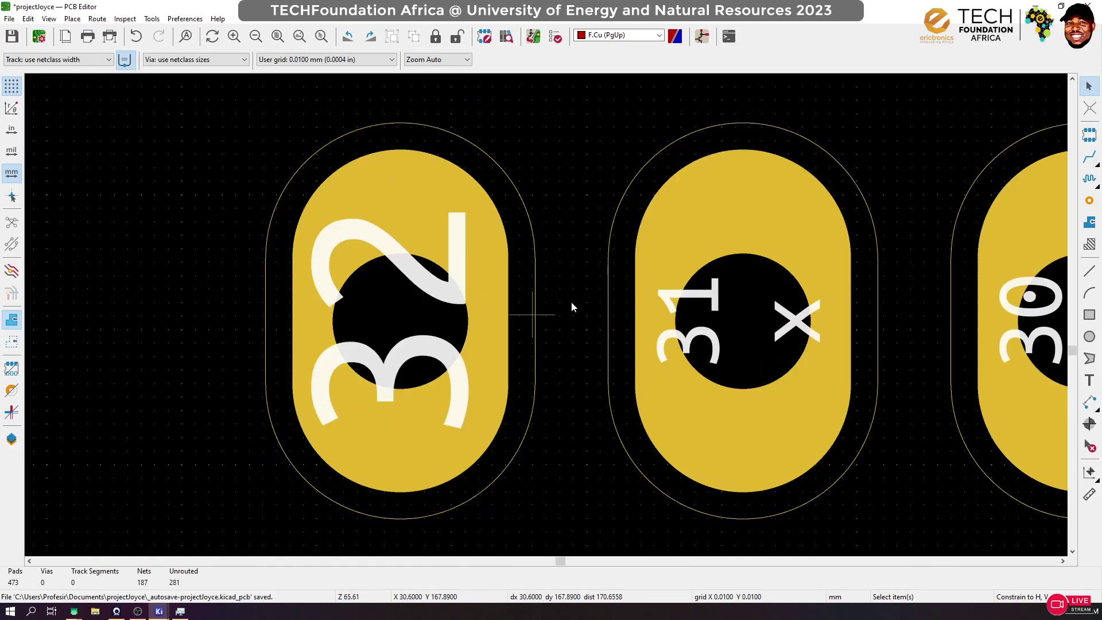
scroll(657, 294, "down", 14)
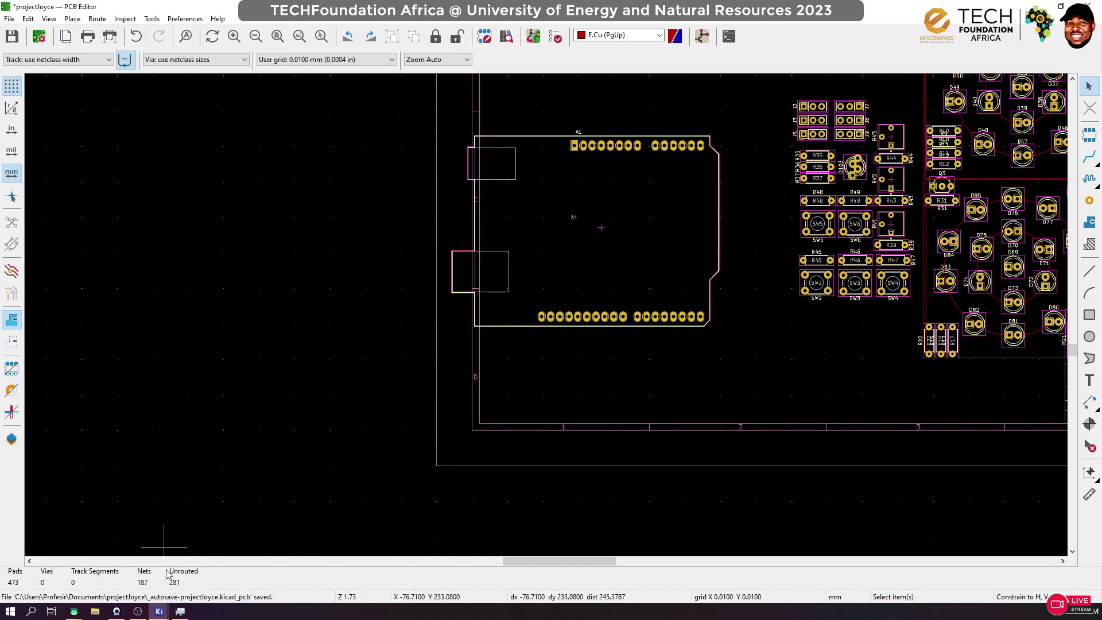
mouse_move(181, 612)
left_click(185, 566)
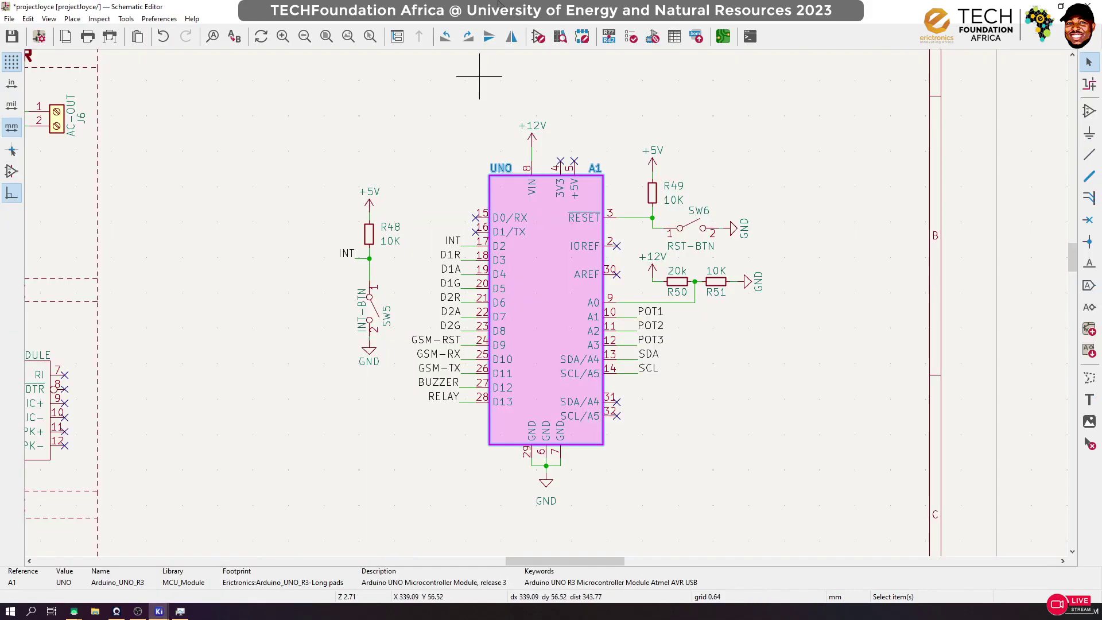
left_click(155, 18)
left_click(126, 19)
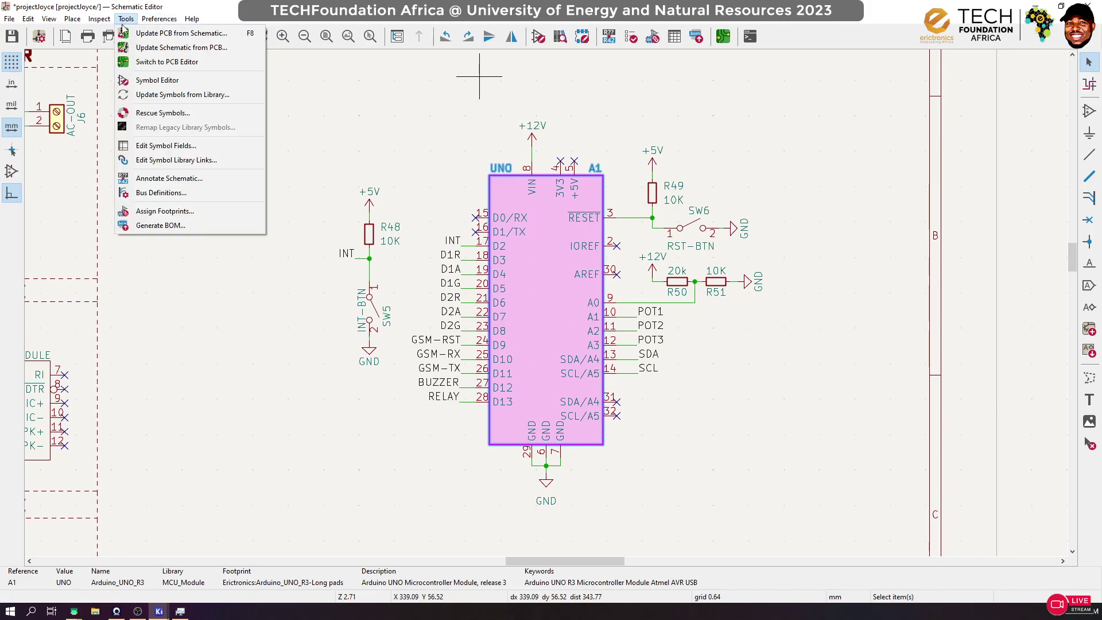
left_click(167, 33)
left_click(911, 314)
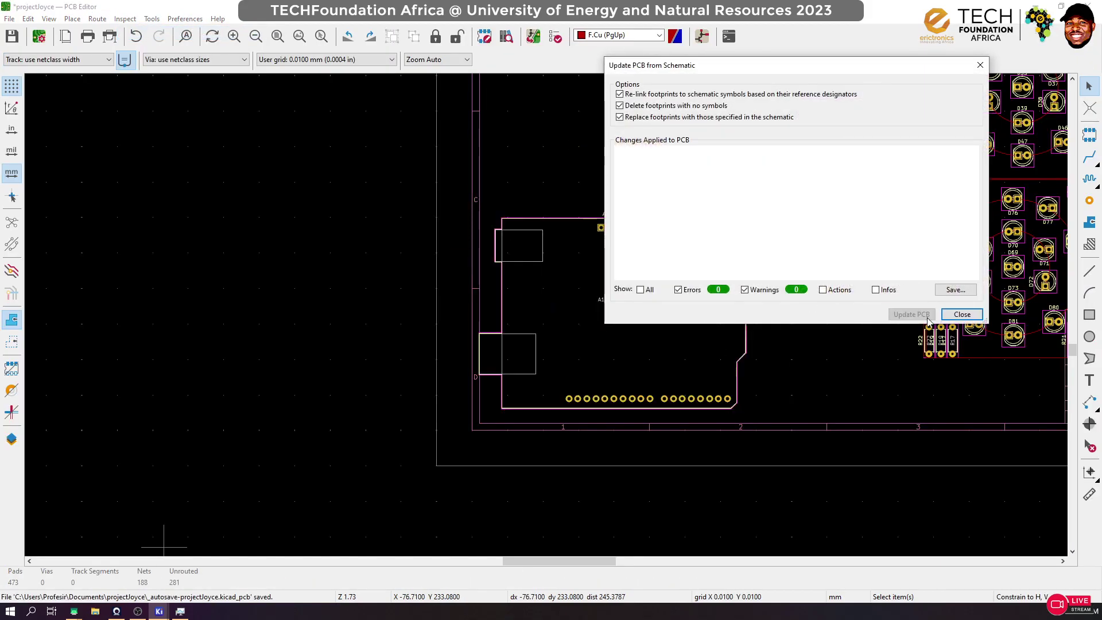
left_click(961, 315)
Rotate the Arduino footprint A1 to 90 degrees, place it below buzzer BZ1 beside the switches, and save the board
scroll(534, 324, "down", 5)
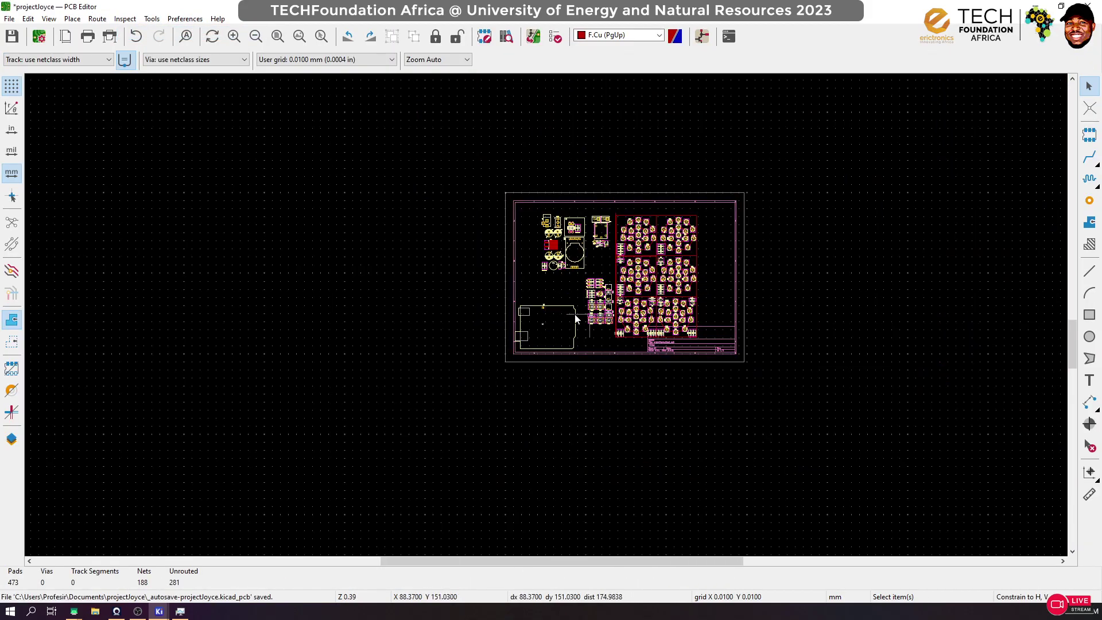
scroll(554, 323, "up", 6)
left_click(506, 360)
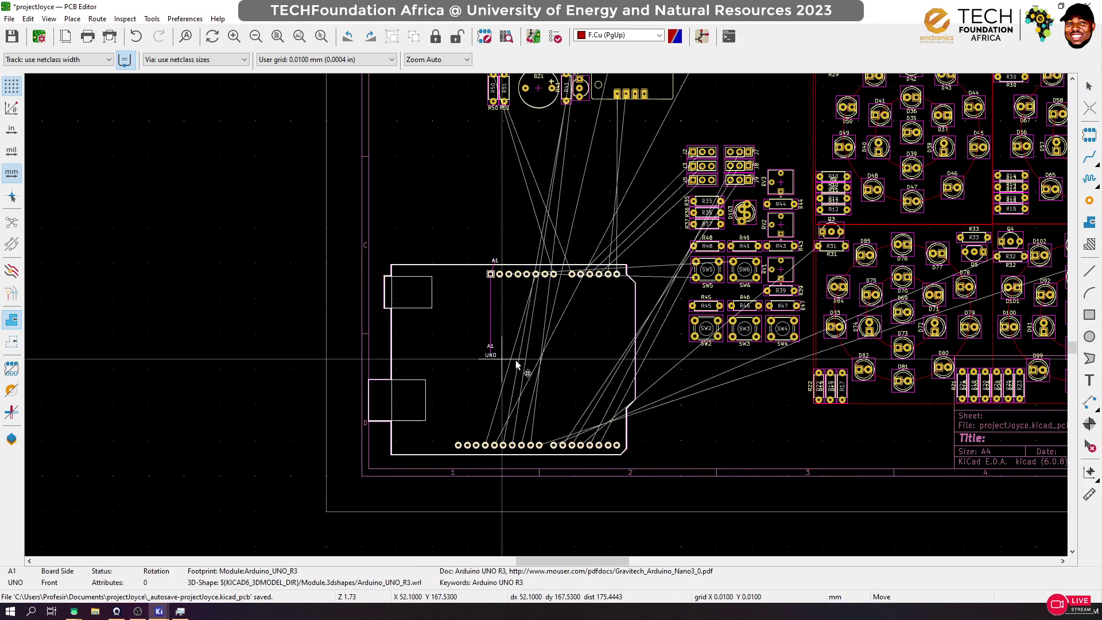
key("t")
key("Escape")
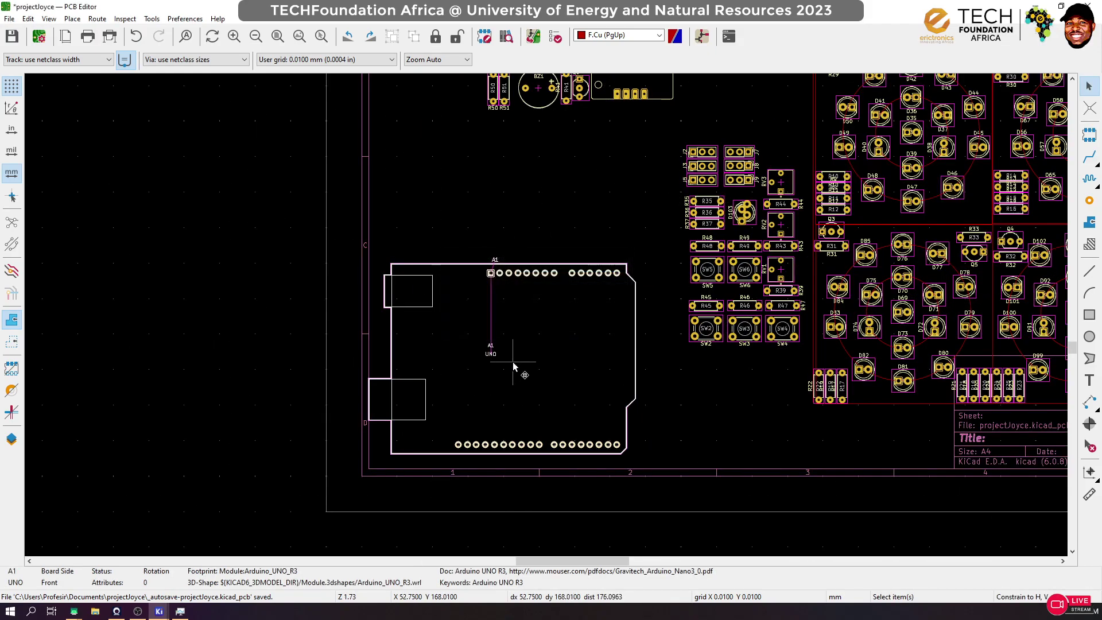
key("m")
key("r")
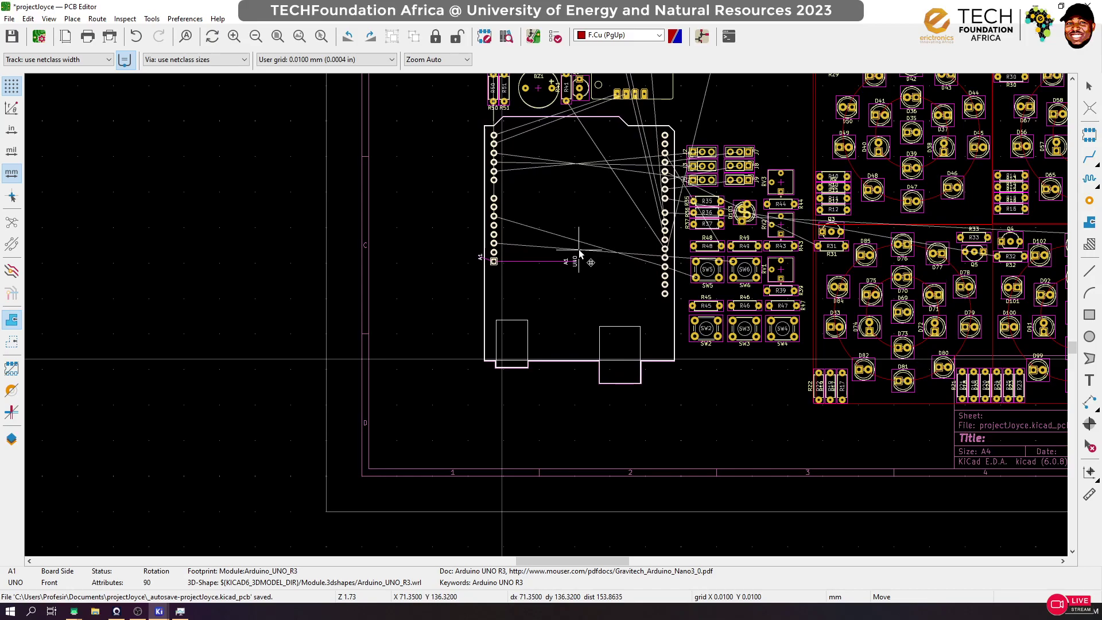
left_click(580, 254)
scroll(621, 312, "down", 5)
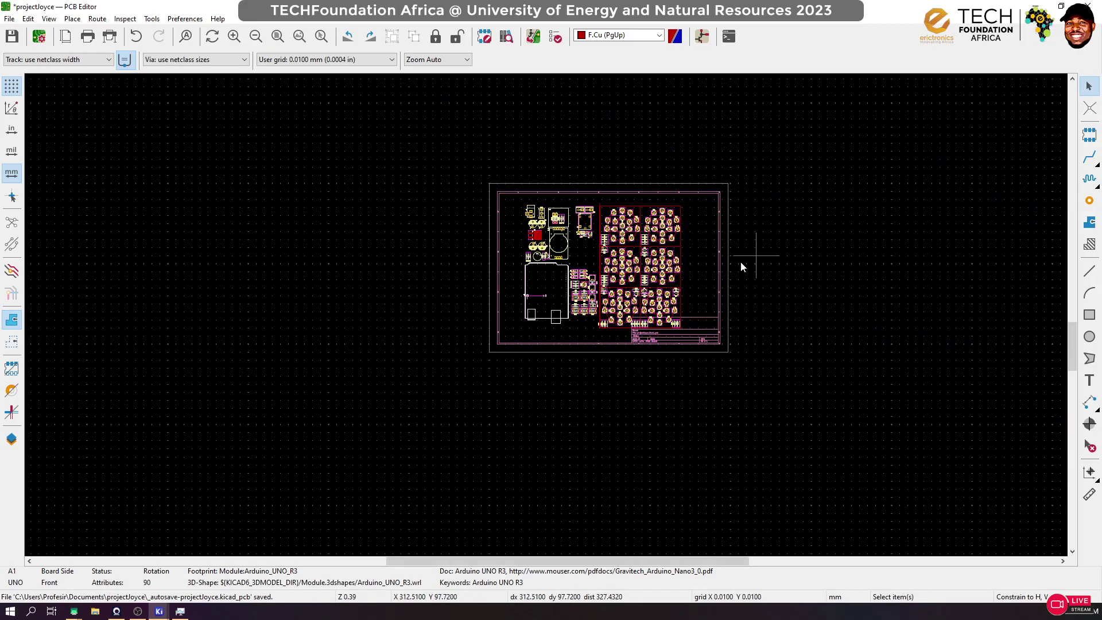
scroll(747, 260, "up", 3)
left_click(699, 266)
key("ctrl+s")
Delete the stray vertical F.Cu line and the rectangular outlines around the LED clusters D1–D17 and D18–D34
scroll(506, 247, "up", 6)
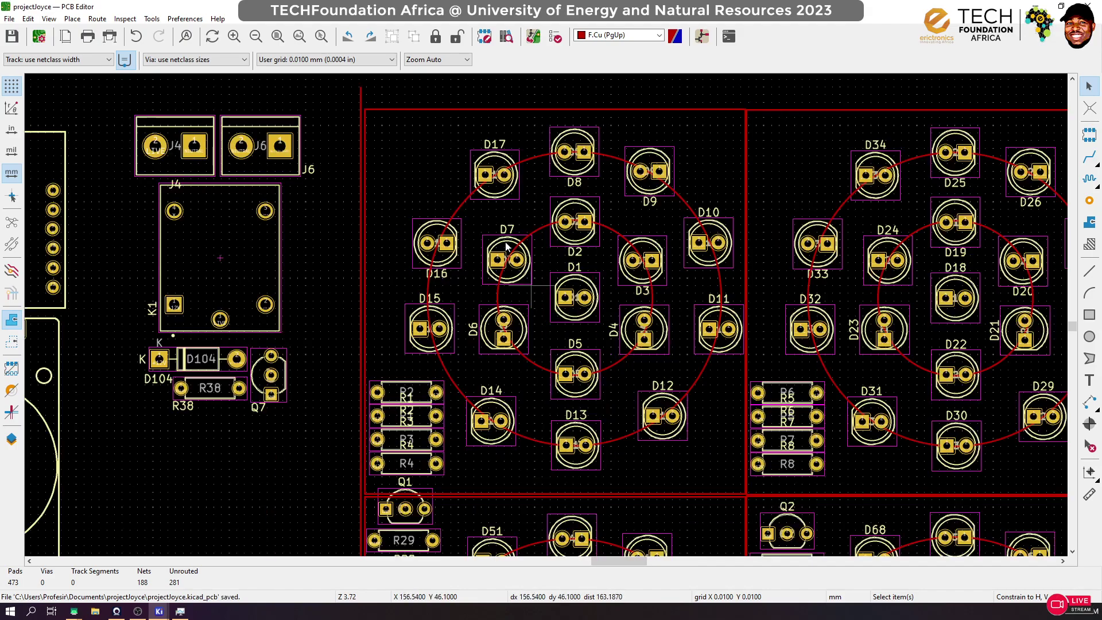
left_click(360, 95)
key("Delete")
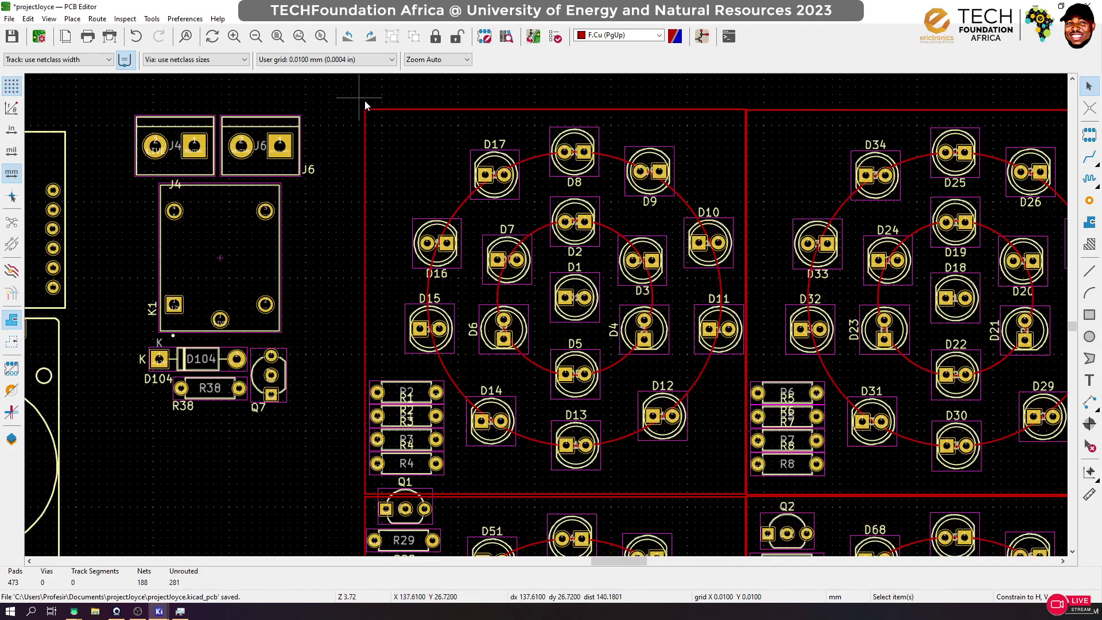
left_click(363, 110)
key("Delete")
left_click(761, 110)
key("Delete")
scroll(394, 358, "down", 3)
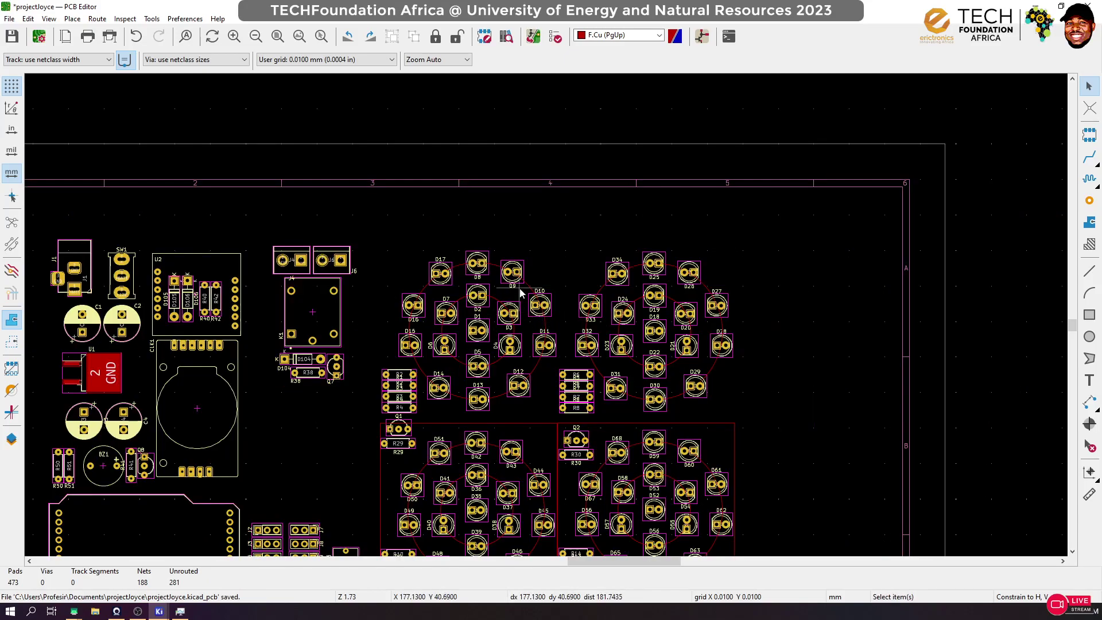
Delete the rectangular outlines around the four remaining LED clusters, D35–D51, D52–D68, D69–D85 and D86–D102
left_click(382, 478)
left_click(590, 440)
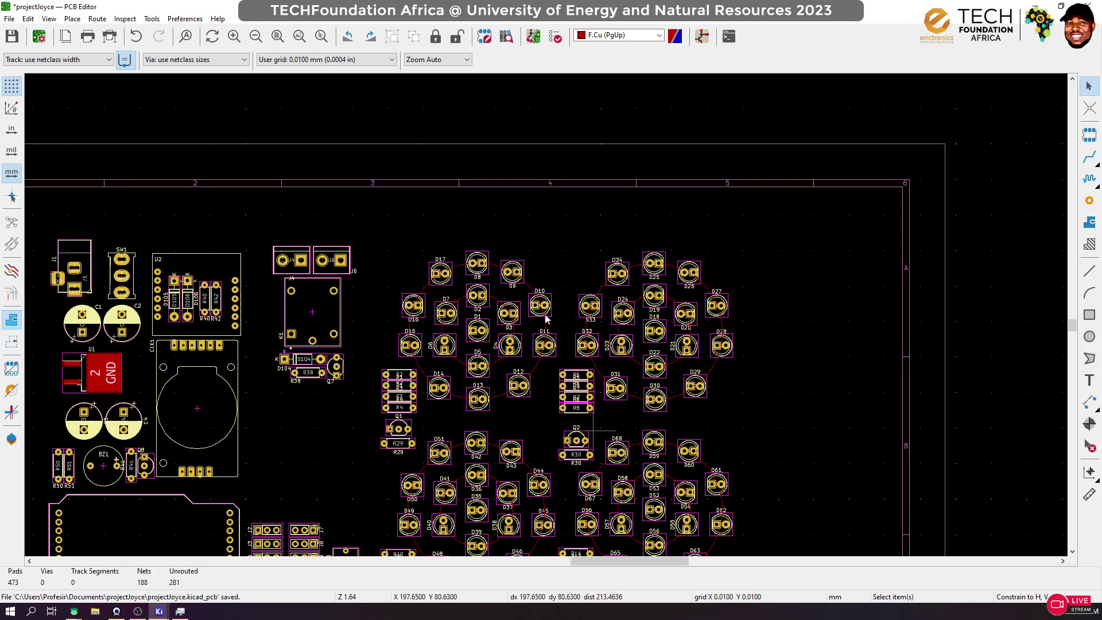
scroll(529, 353, "down", 7)
scroll(529, 352, "up", 7)
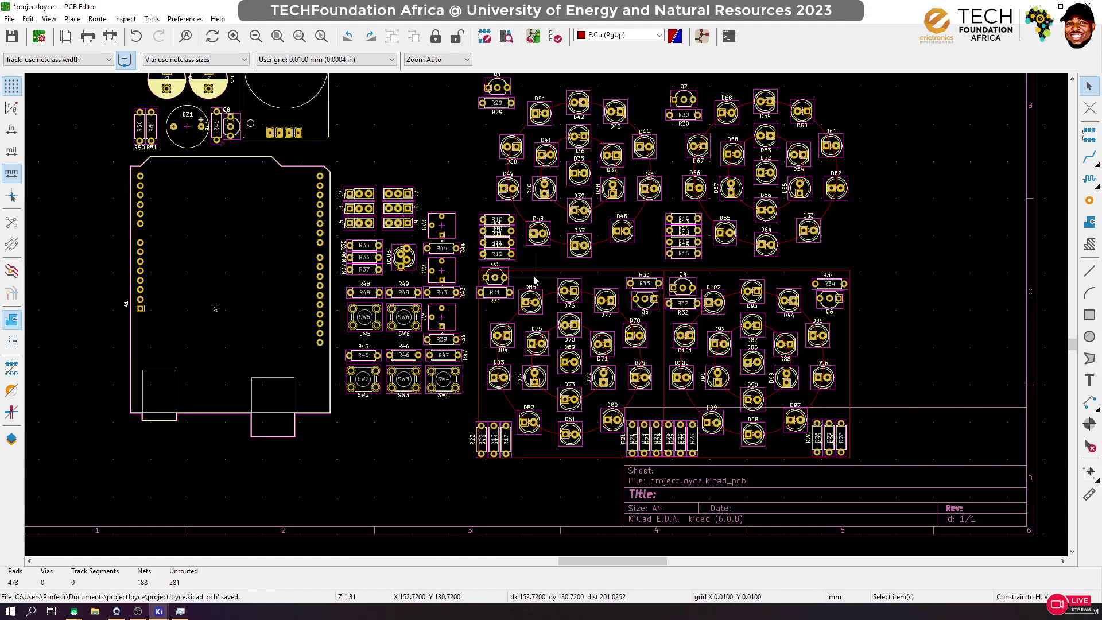
left_click(538, 271)
key("Delete")
left_click(727, 270)
key("Delete")
Delete the outer and inner F.Cu guide circles of the LED cluster D69–D85
left_click(613, 419)
left_click(634, 398)
left_click(660, 420)
left_click(592, 400)
left_click(591, 395)
left_click(630, 404)
key("Delete")
left_click(635, 404)
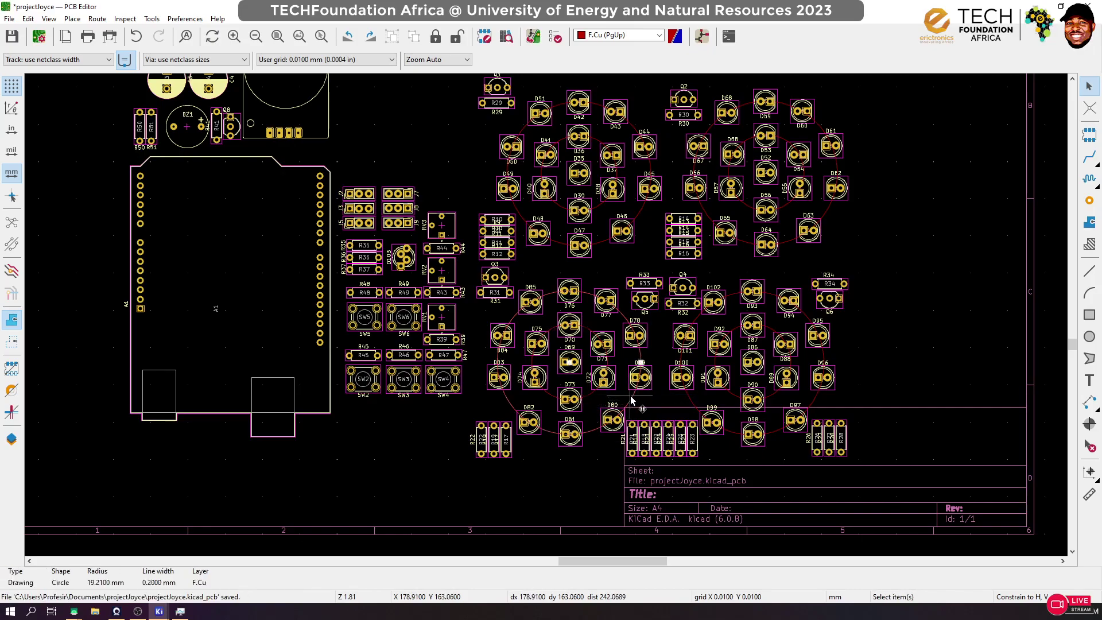
left_click(594, 397)
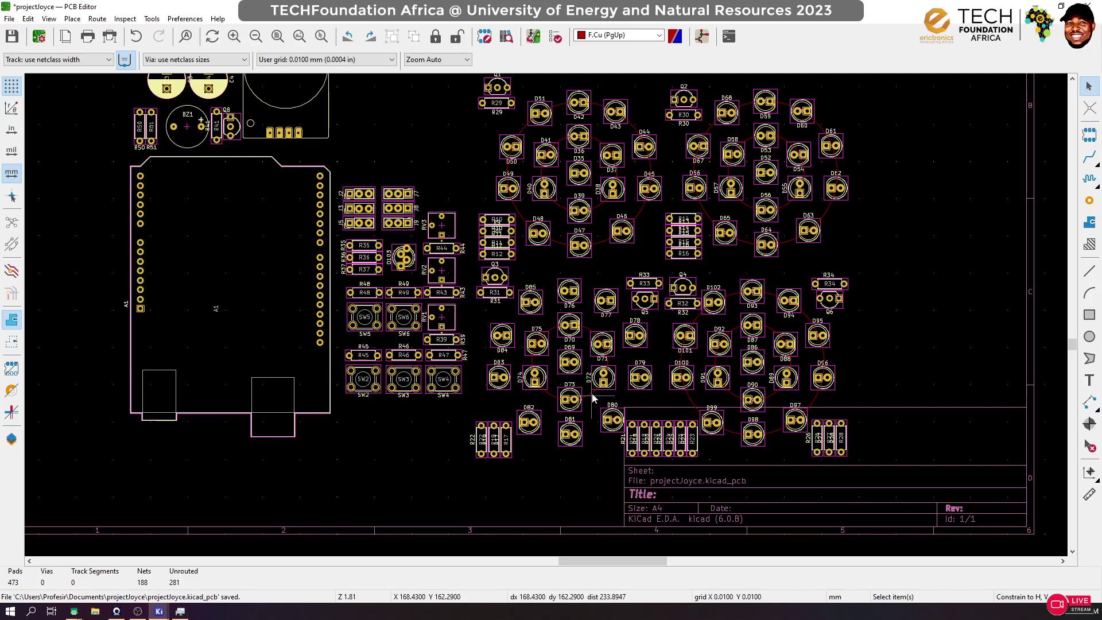
left_click(591, 393)
key("Delete")
Delete both F.Cu guide circles of the LED cluster D86–D102
left_click(683, 361)
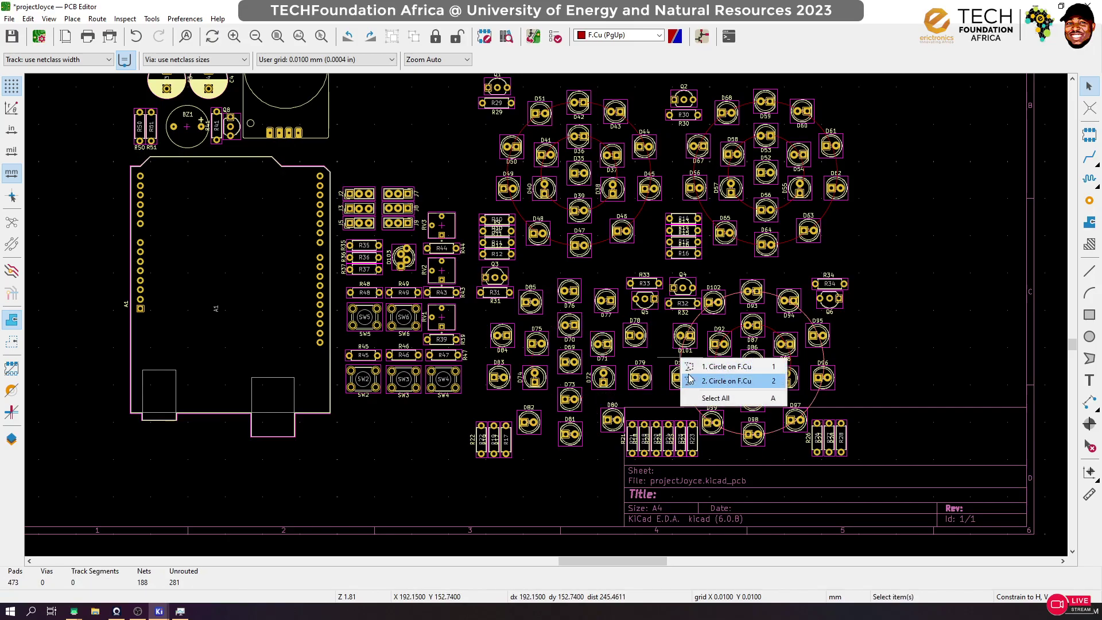
left_click(700, 363)
key("Delete")
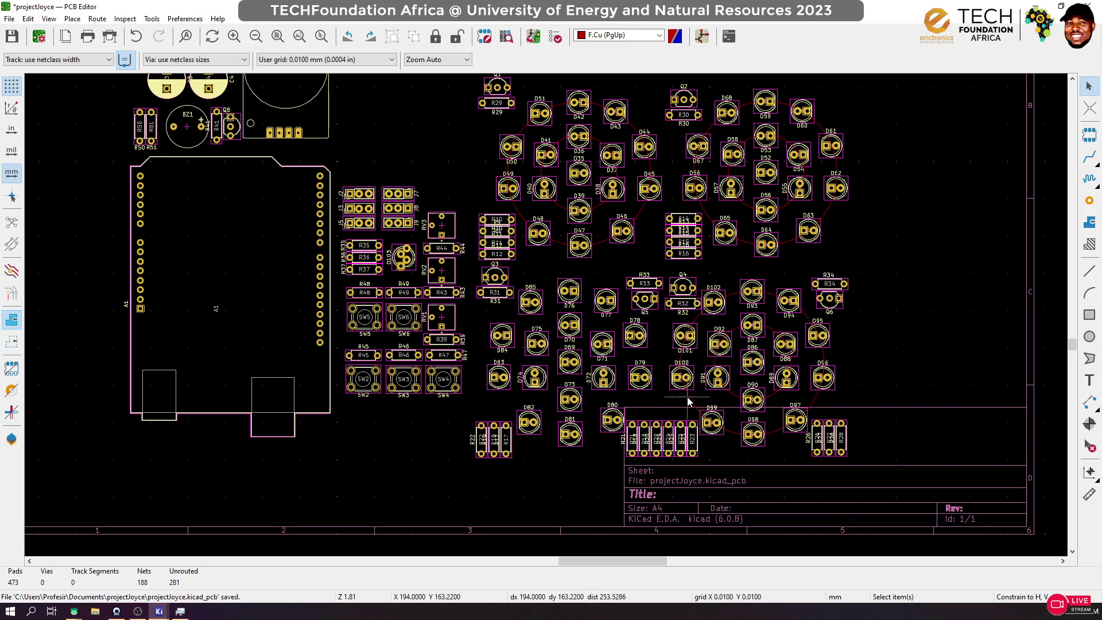
left_click(730, 400)
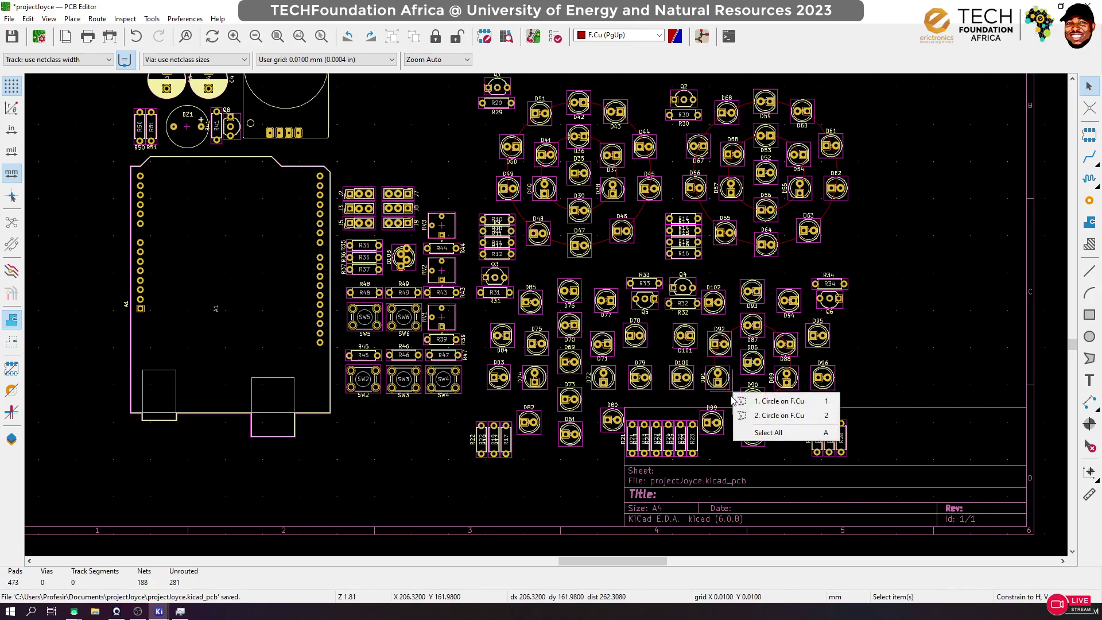
left_click(741, 403)
key("Delete")
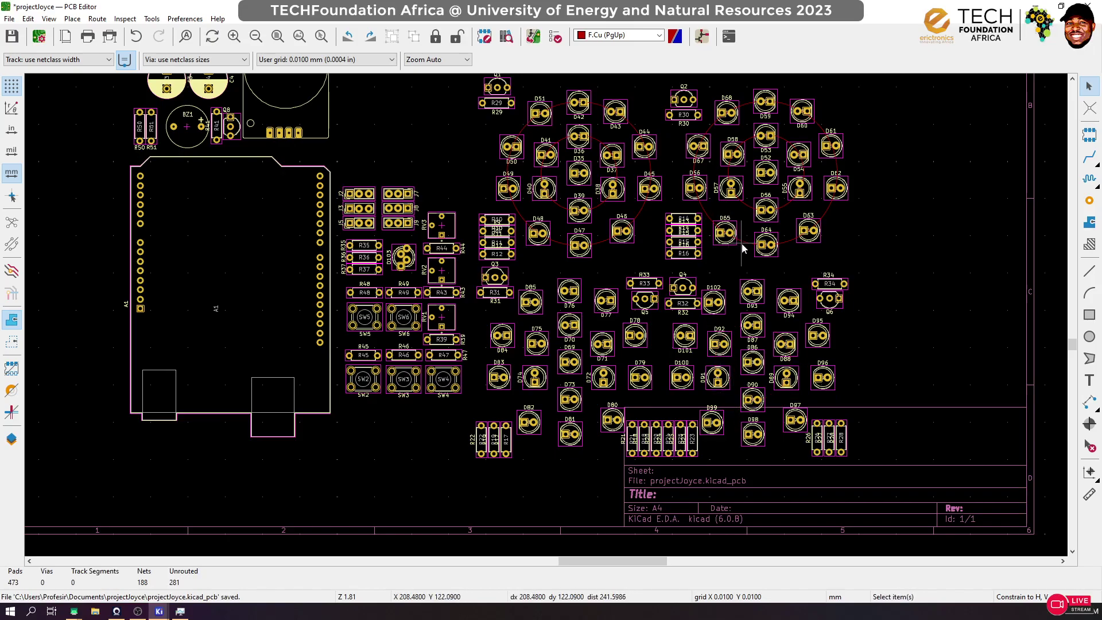
Ungroup the LED cluster D52–D68 and delete its outer and inner F.Cu guide circles
left_click_drag(742, 248, 852, 267)
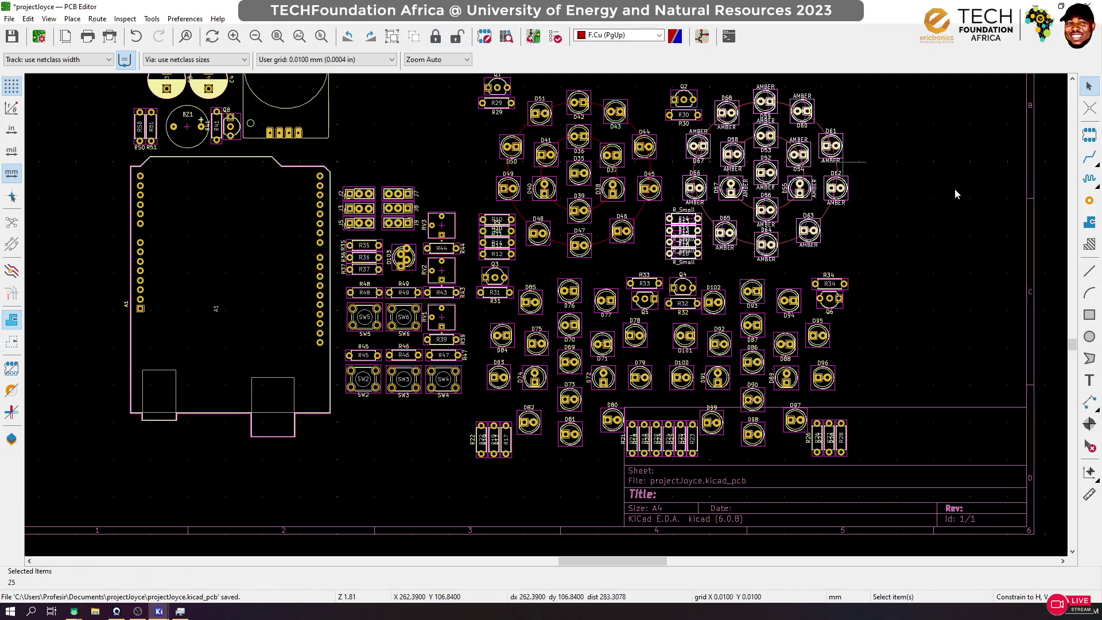
key("Escape")
left_click(786, 244)
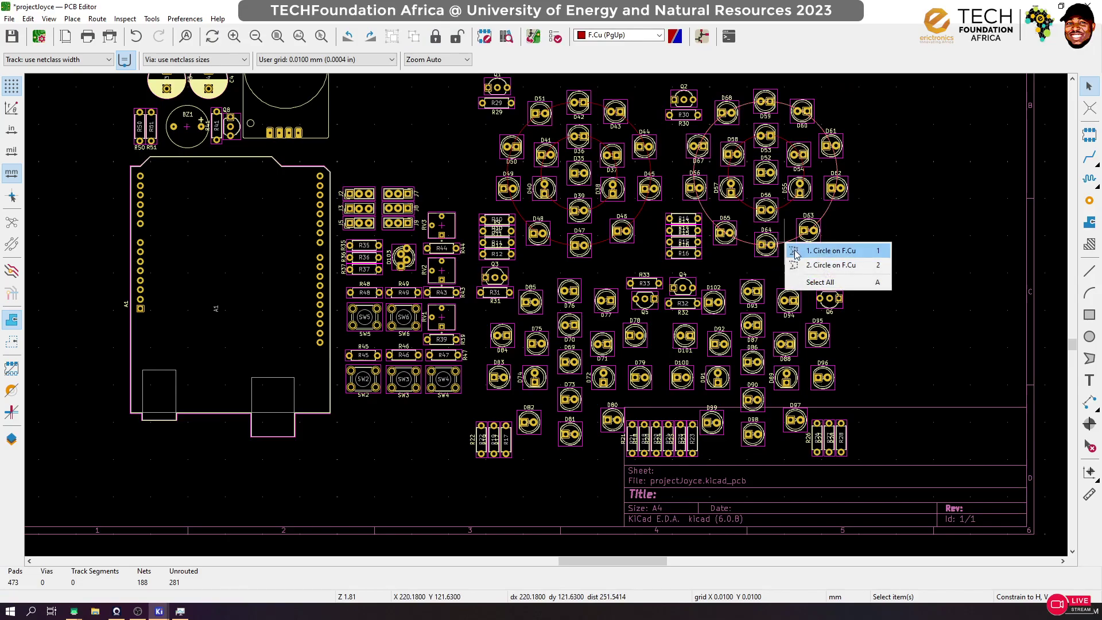
key("Escape")
key("ctrl+s")
left_click(751, 211)
left_click(764, 214)
key("Escape")
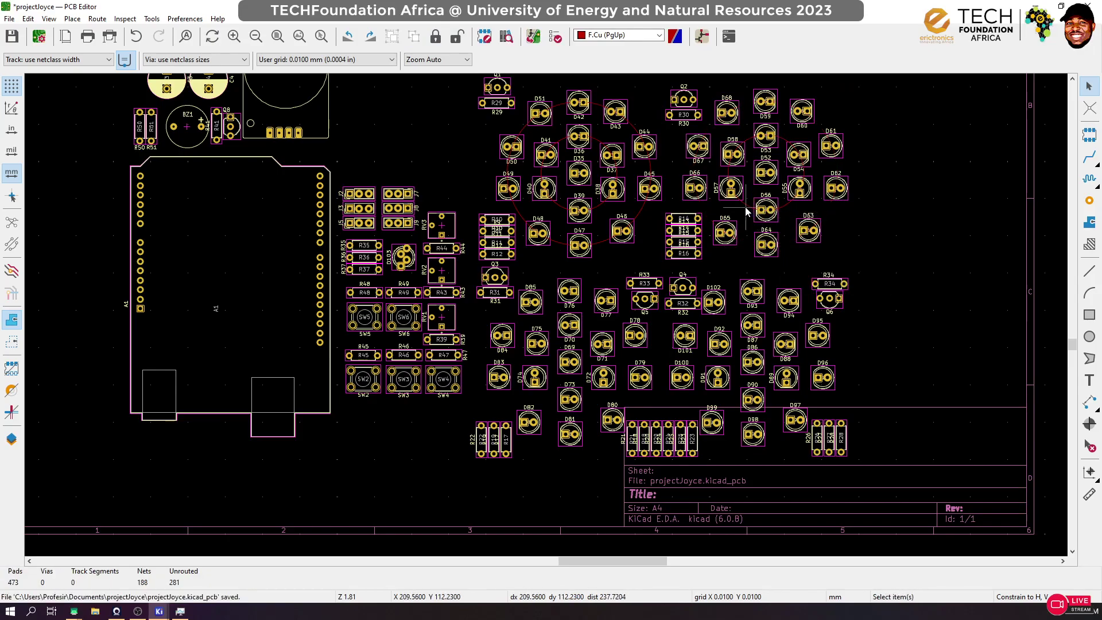
Ungroup the LED cluster D35–D51 and delete its two F.Cu guide circles
left_click(636, 213)
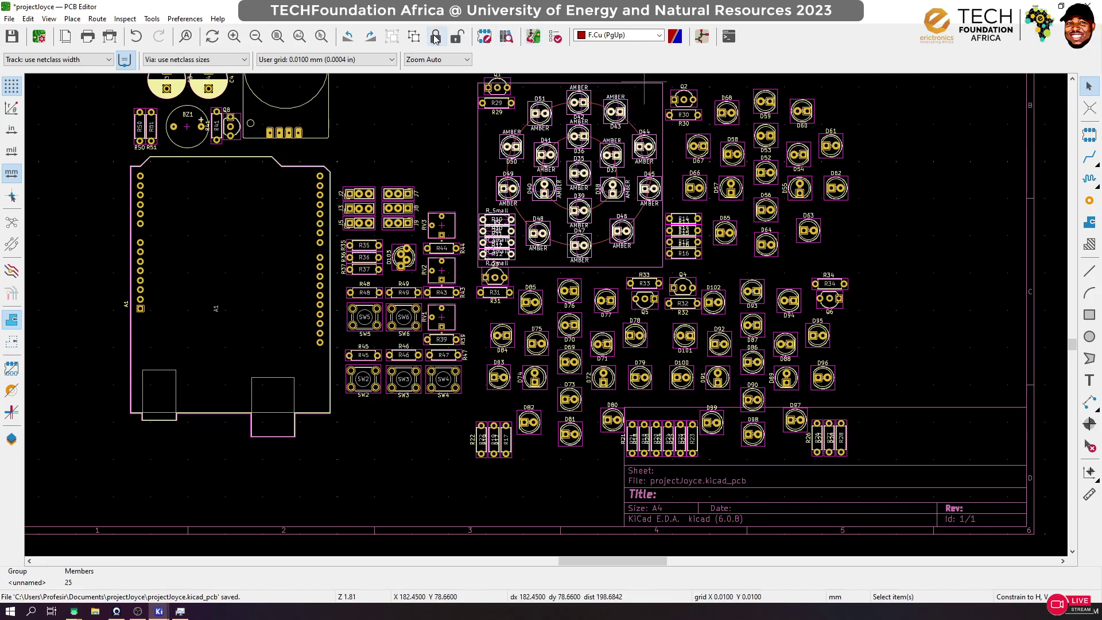
left_click(414, 37)
left_click(636, 216)
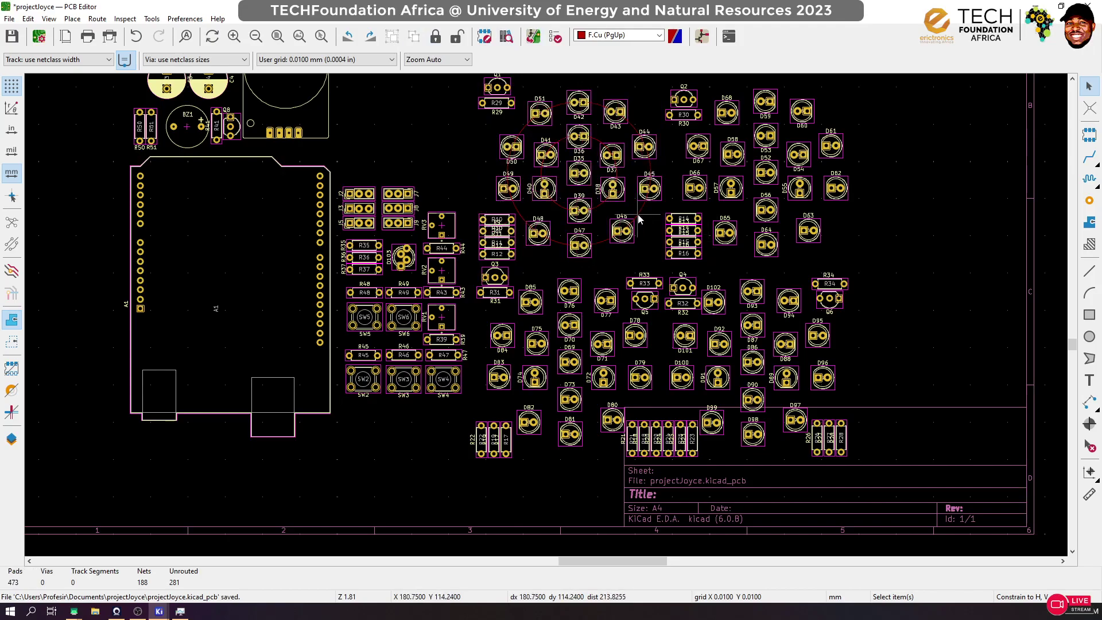
key("Escape")
key("ctrl+s")
left_click(603, 209)
left_click(655, 215)
left_click_drag(639, 210, 597, 205)
left_click(628, 198)
Ungroup the LED cluster D18–D34 and delete its outer and inner F.Cu guide circles
middle_click_drag(725, 257, 547, 320)
scroll(546, 320, "down", 1)
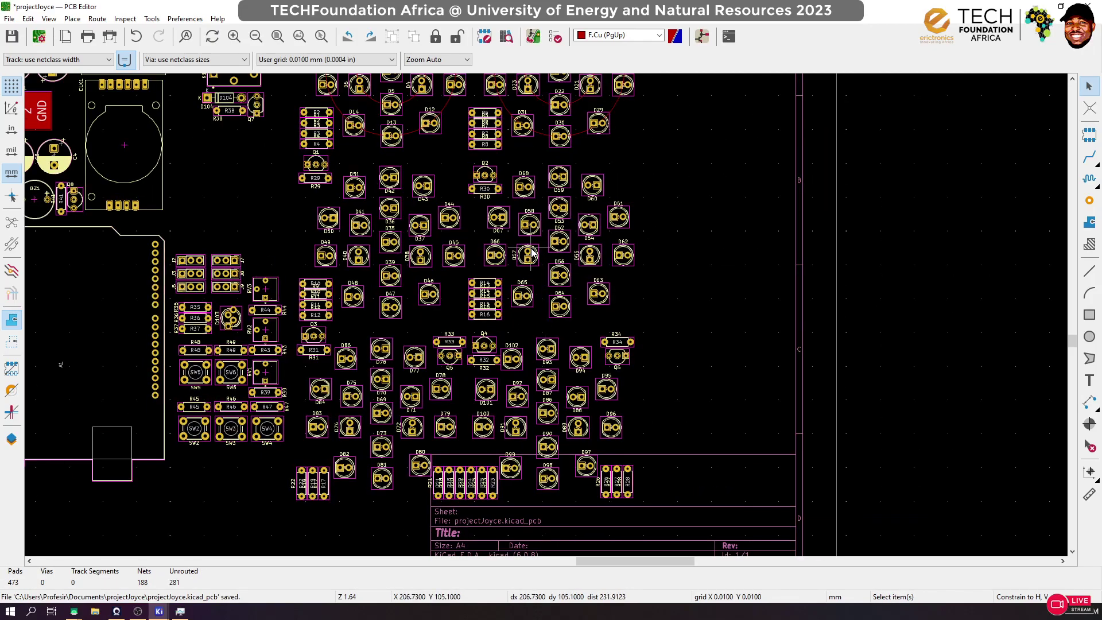
scroll(532, 252, "down", 3)
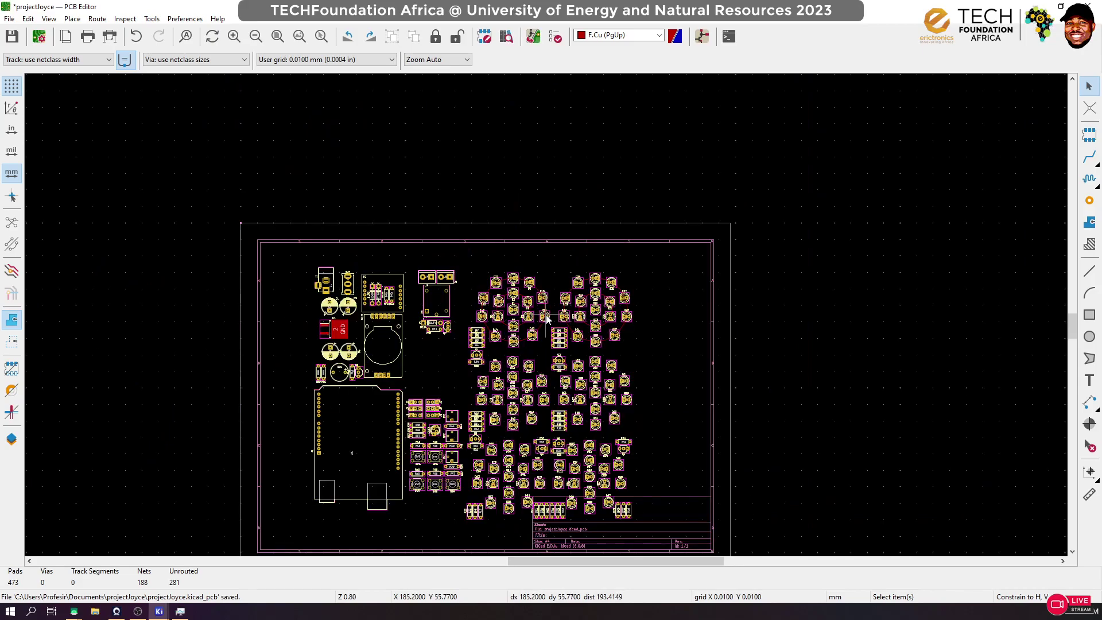
scroll(547, 320, "up", 3)
scroll(562, 408, "down", 2)
scroll(545, 310, "up", 1)
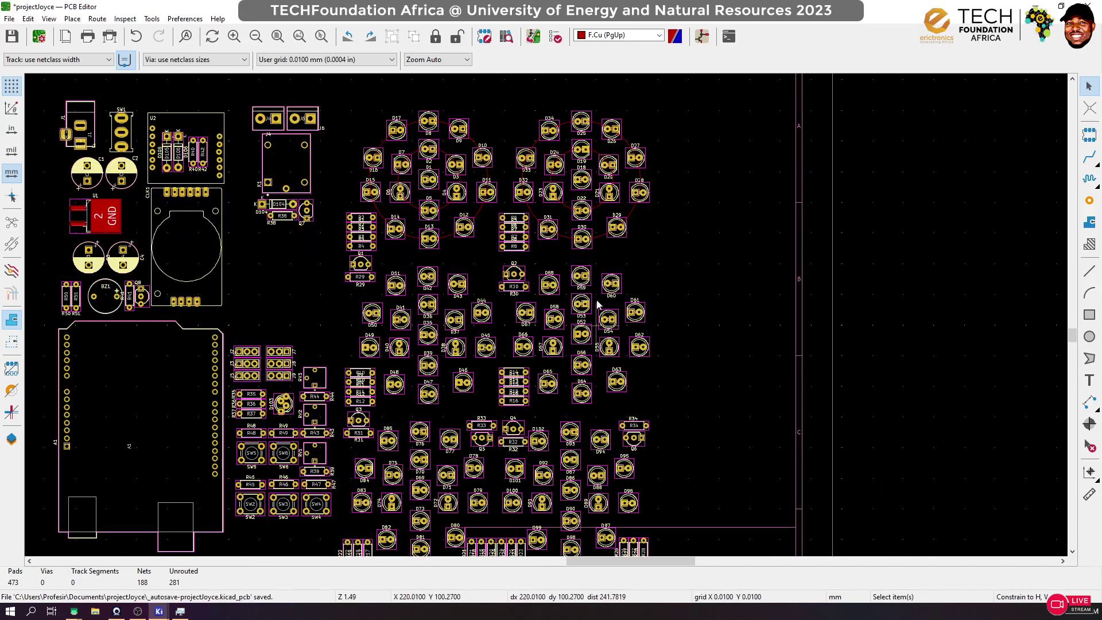
left_click_drag(499, 105, 690, 233)
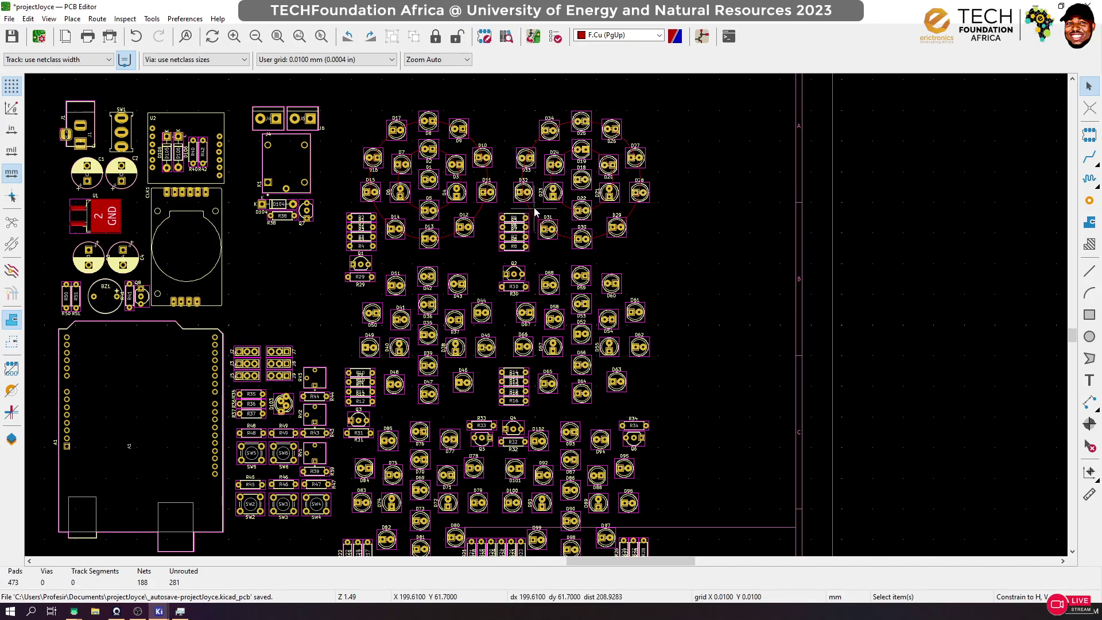
key("ctrl+g")
left_click(414, 36)
left_click(544, 220)
left_click(545, 221)
key("Delete")
left_click(562, 201)
left_click(567, 209)
key("Delete")
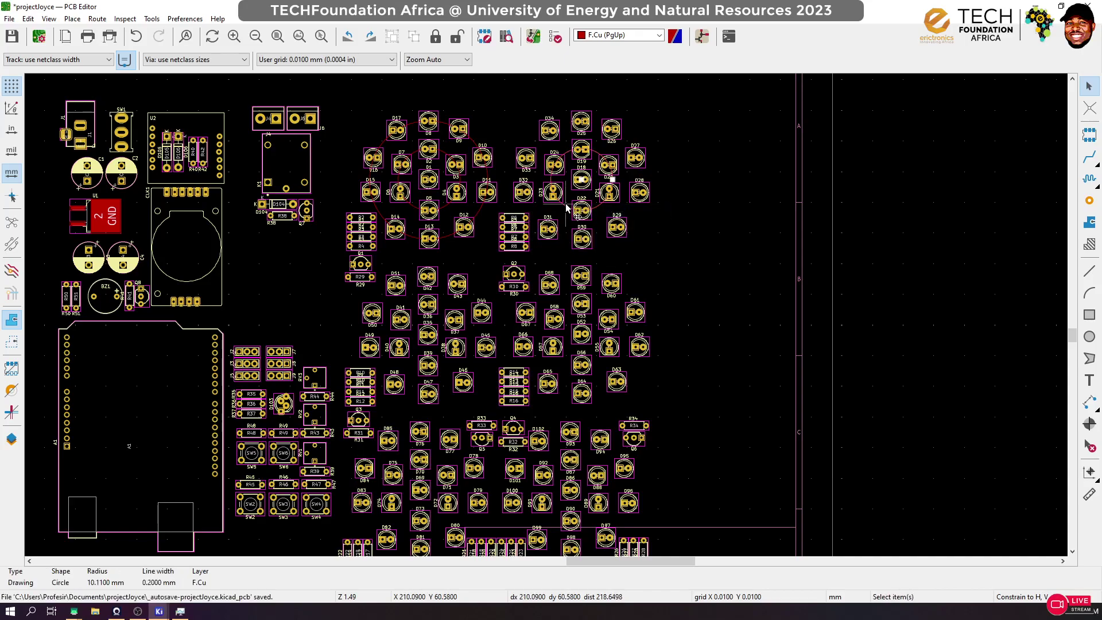
Ungroup the LED cluster D1–D17 and delete its two F.Cu guide circles
left_click(487, 172)
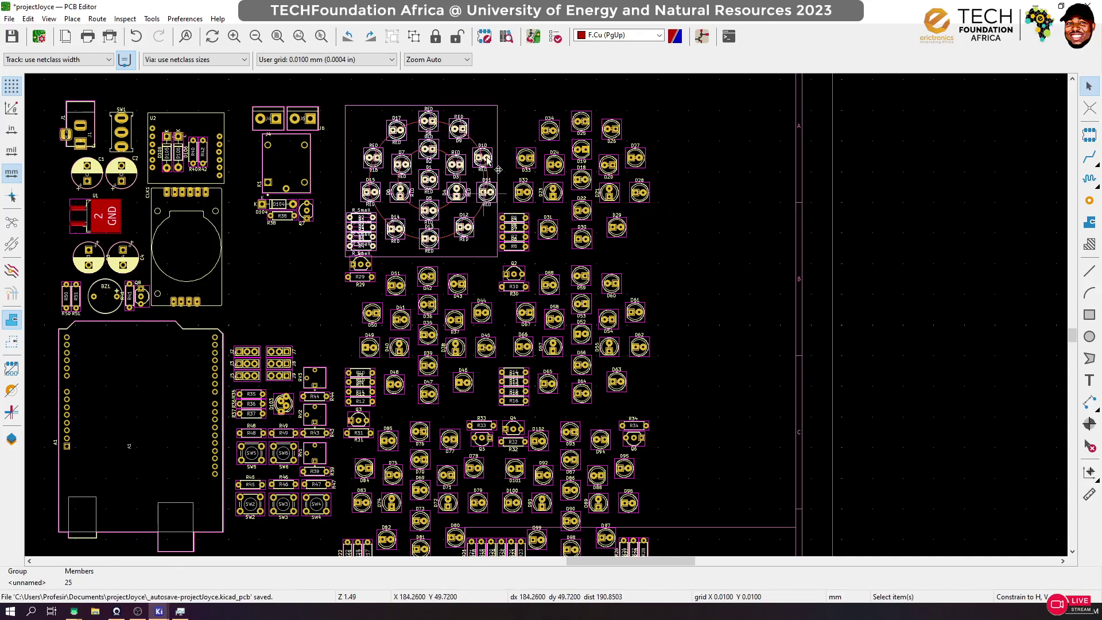
left_click(414, 36)
left_click(478, 215)
key("Escape")
left_click(480, 213)
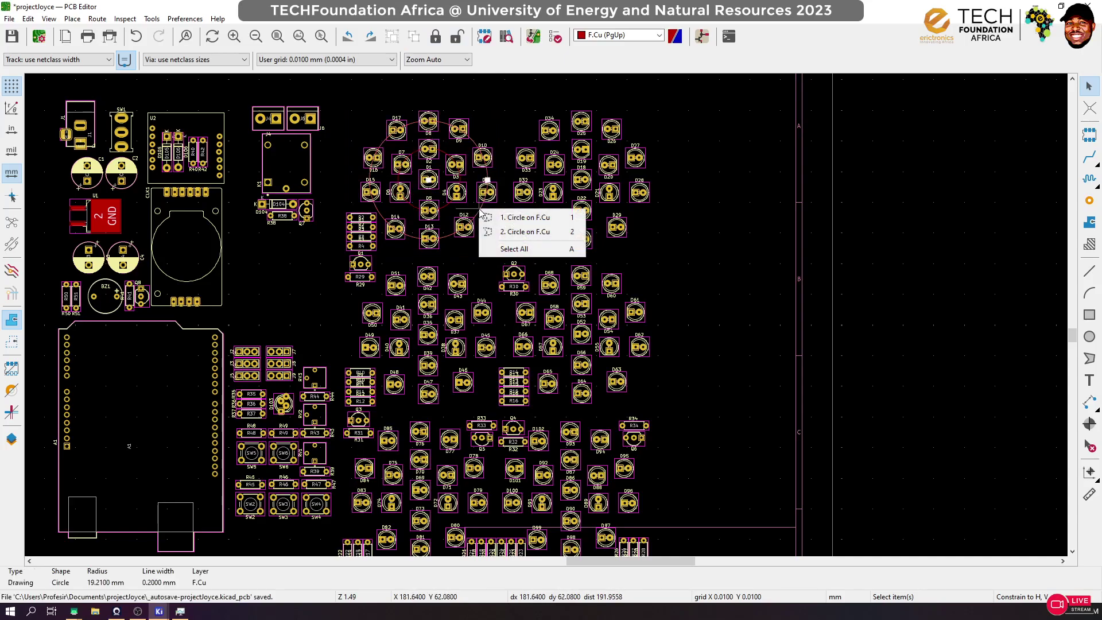
key("Escape")
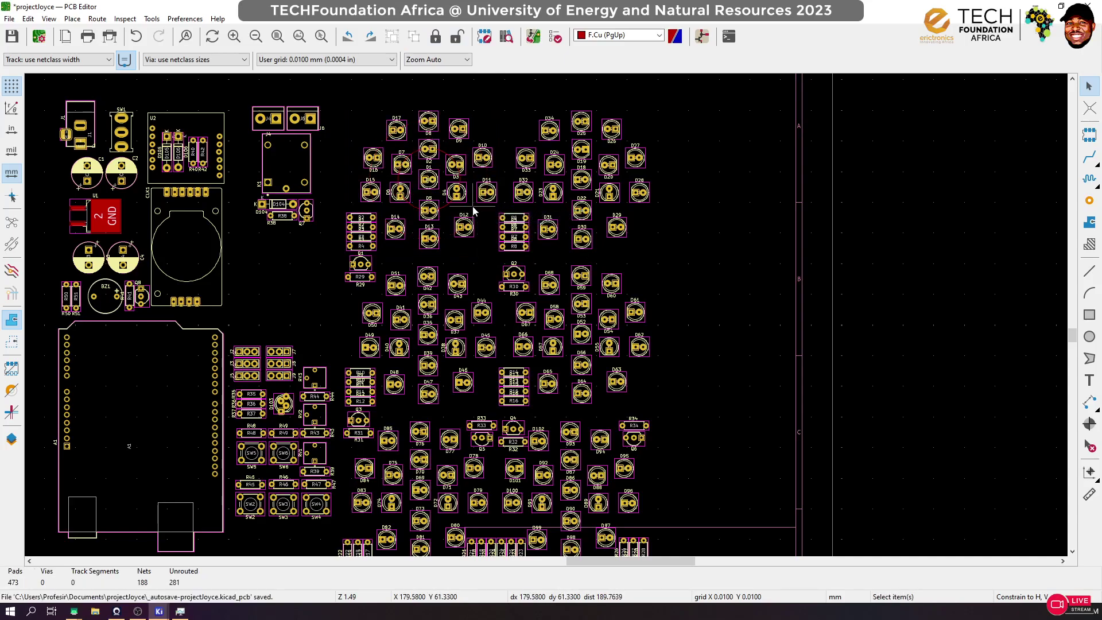
left_click(448, 211)
left_click(479, 218)
key("Delete")
scroll(546, 314, "down", 3)
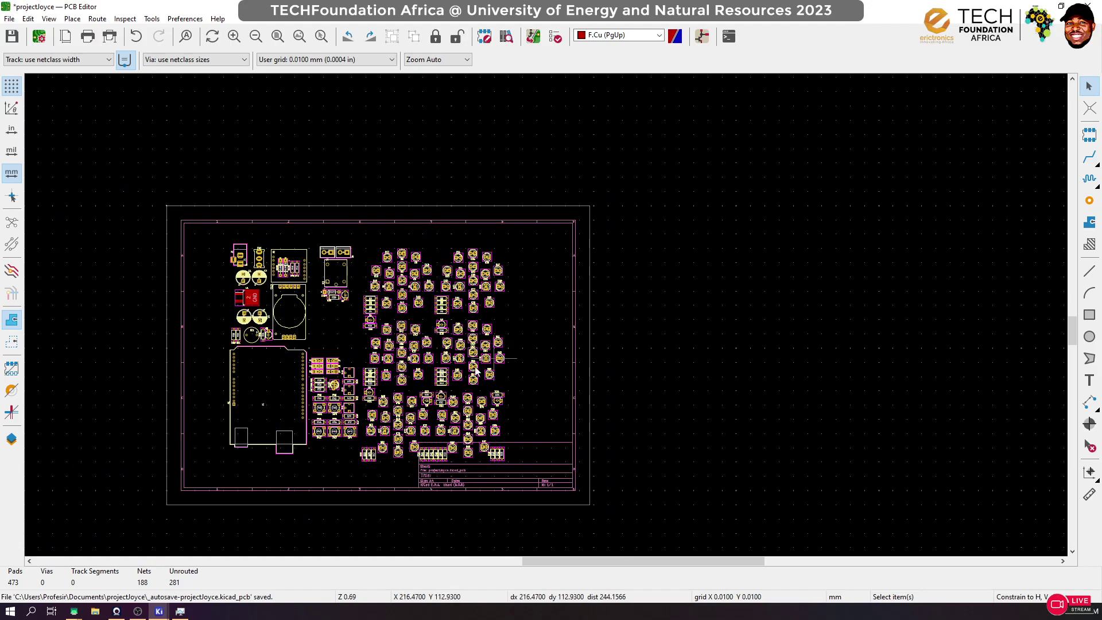
Move the outer column of LED clusters, with its resistors and transistors, slightly farther from the neighbouring LED column
scroll(484, 368, "up", 1)
left_click_drag(655, 136, 555, 393)
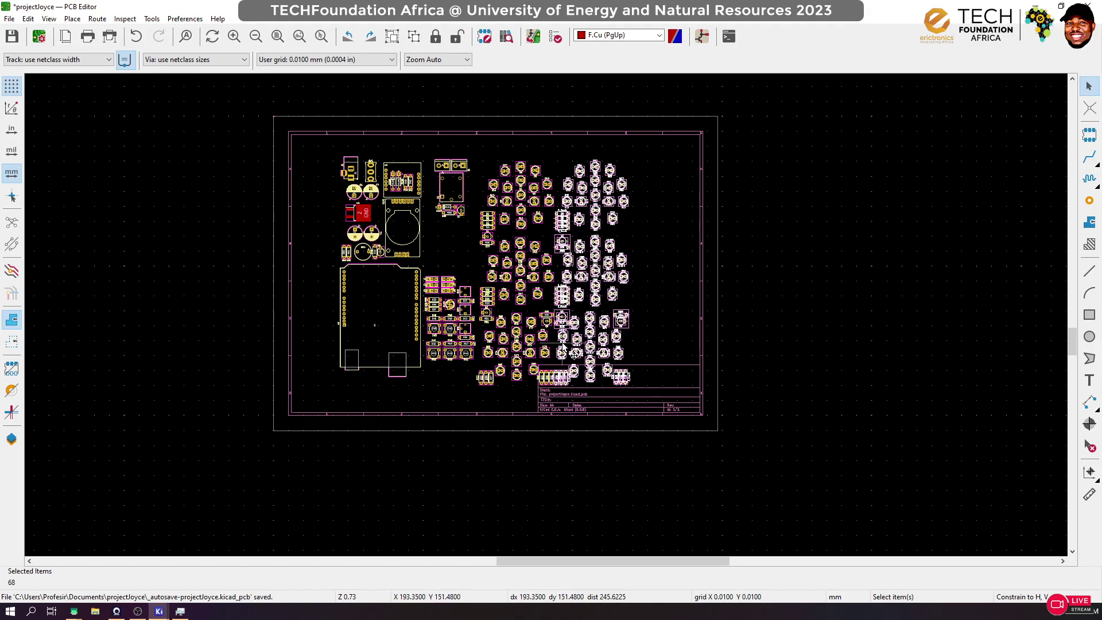
scroll(563, 346, "up", 5)
key("m")
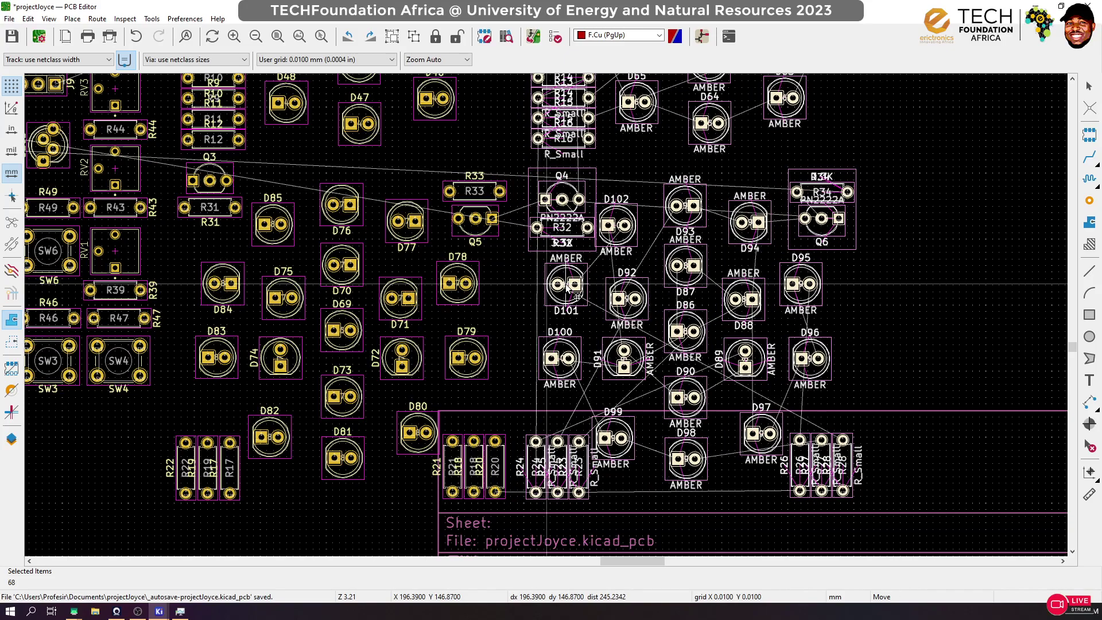
left_click(568, 286)
scroll(545, 317, "down", 5)
scroll(649, 272, "down", 1)
left_click(661, 261)
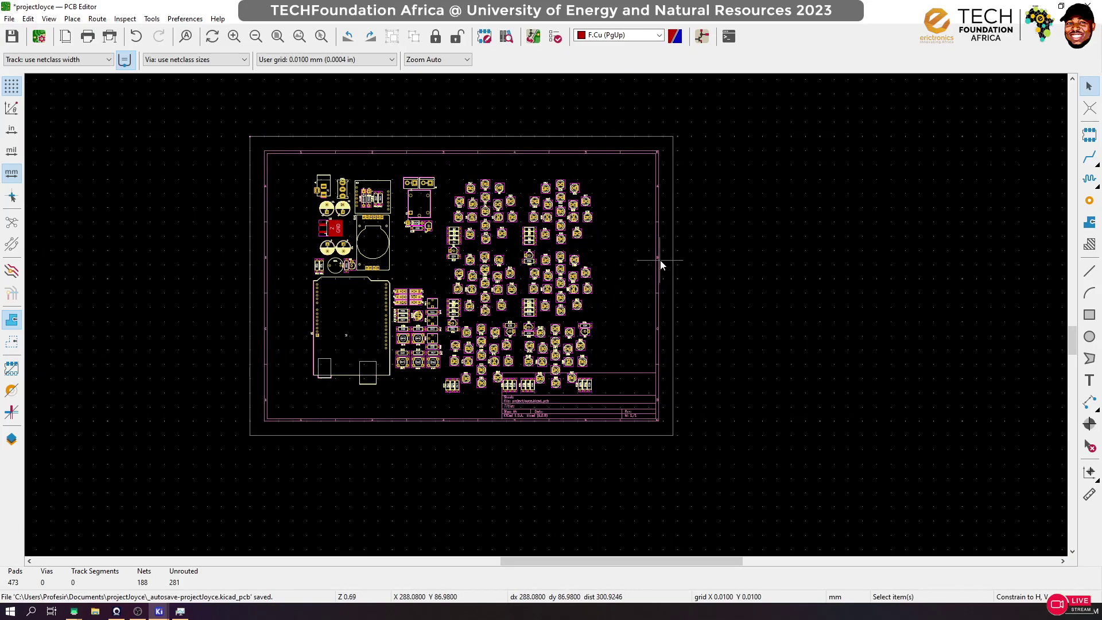
Move the entire component layout up and to the left within the drawing sheet
left_click_drag(713, 128, 257, 474)
key("m")
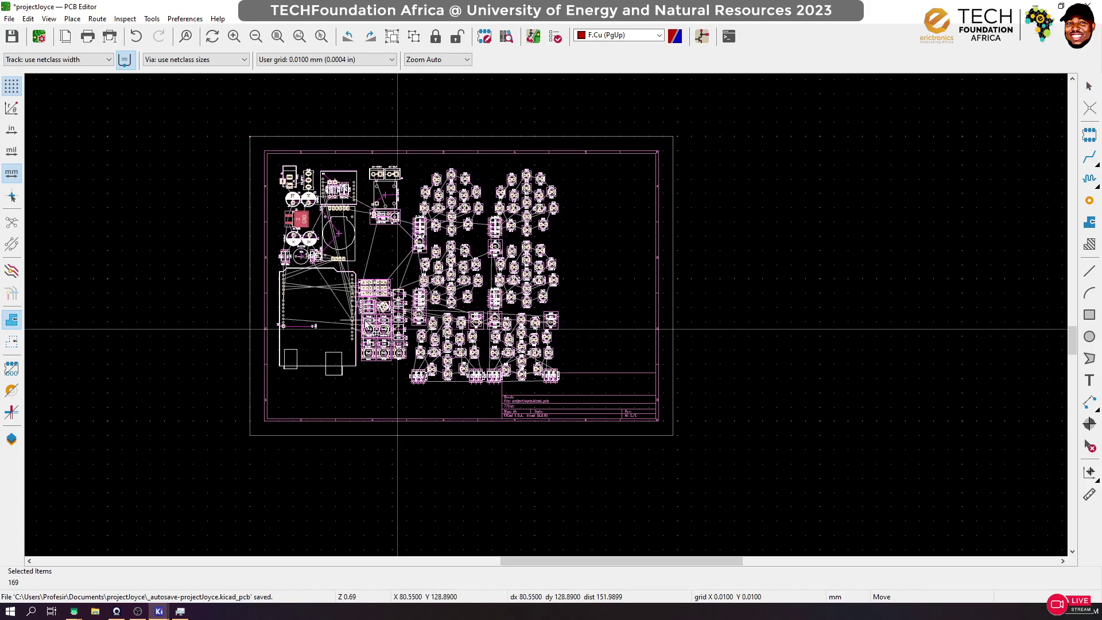
left_click(370, 330)
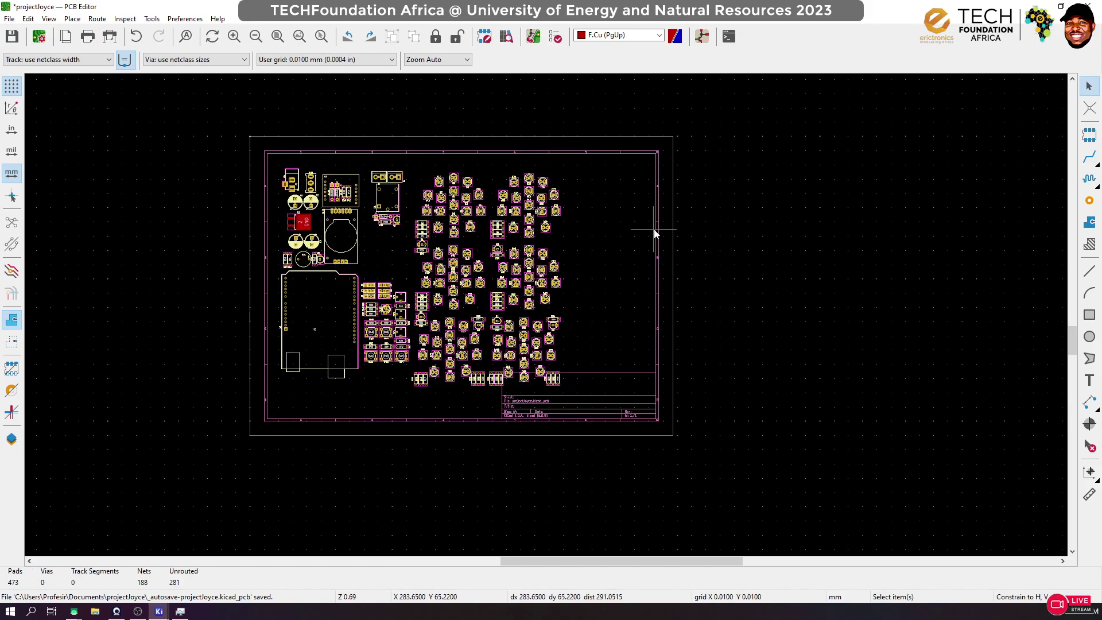
Examine the component layout and the Arduino area from several angles in the 3D Viewer
left_click(49, 18)
left_click(67, 60)
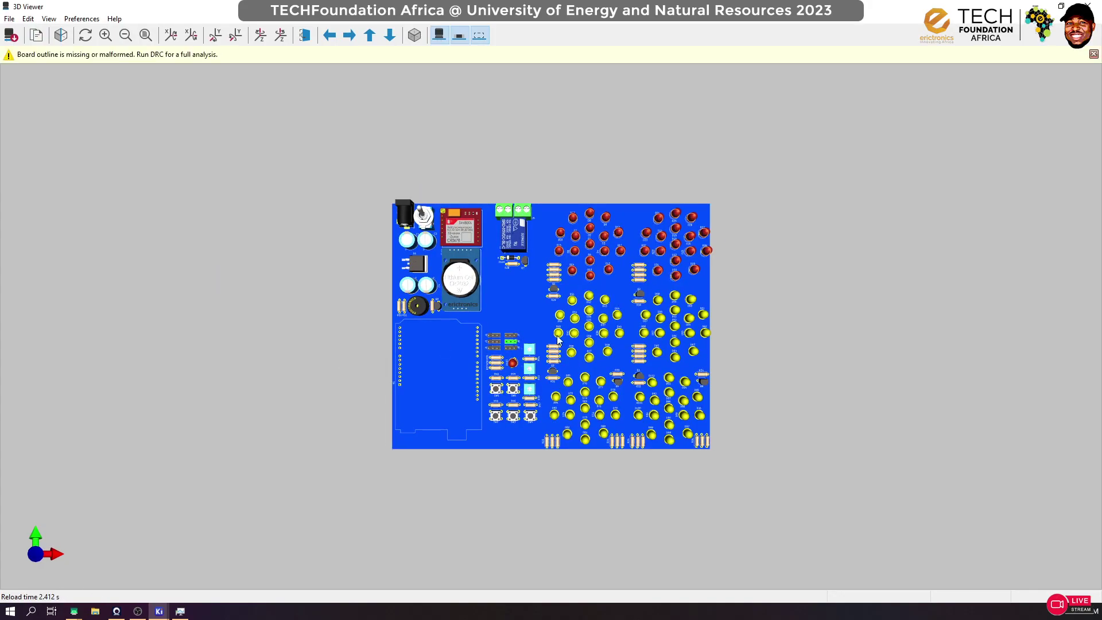
left_click_drag(586, 356, 579, 264)
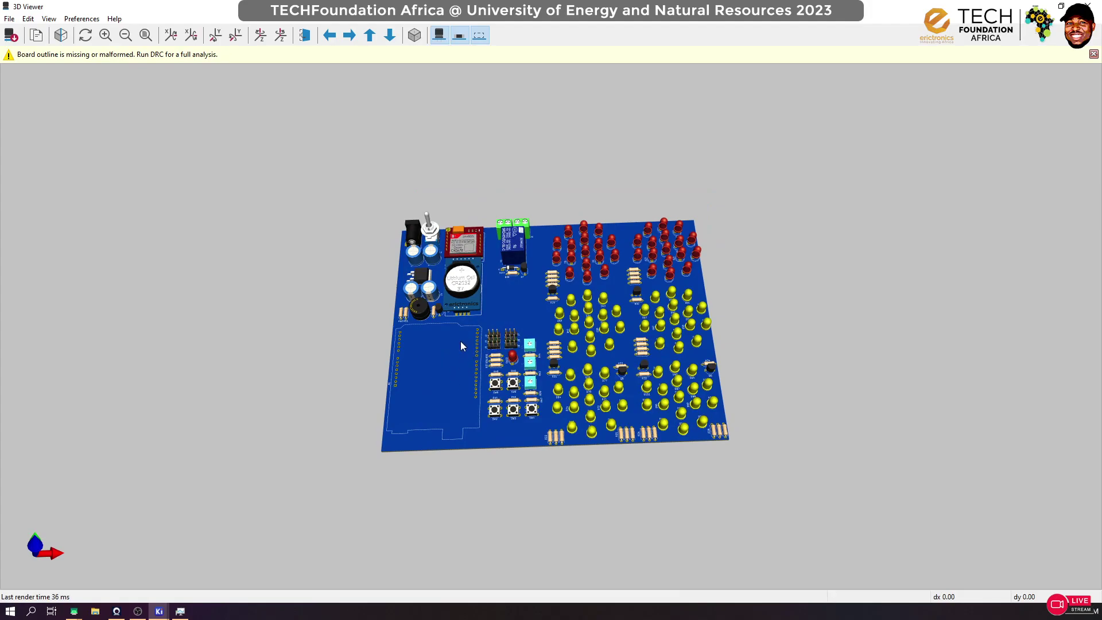
scroll(468, 364, "up", 2)
left_click_drag(699, 316, 577, 287)
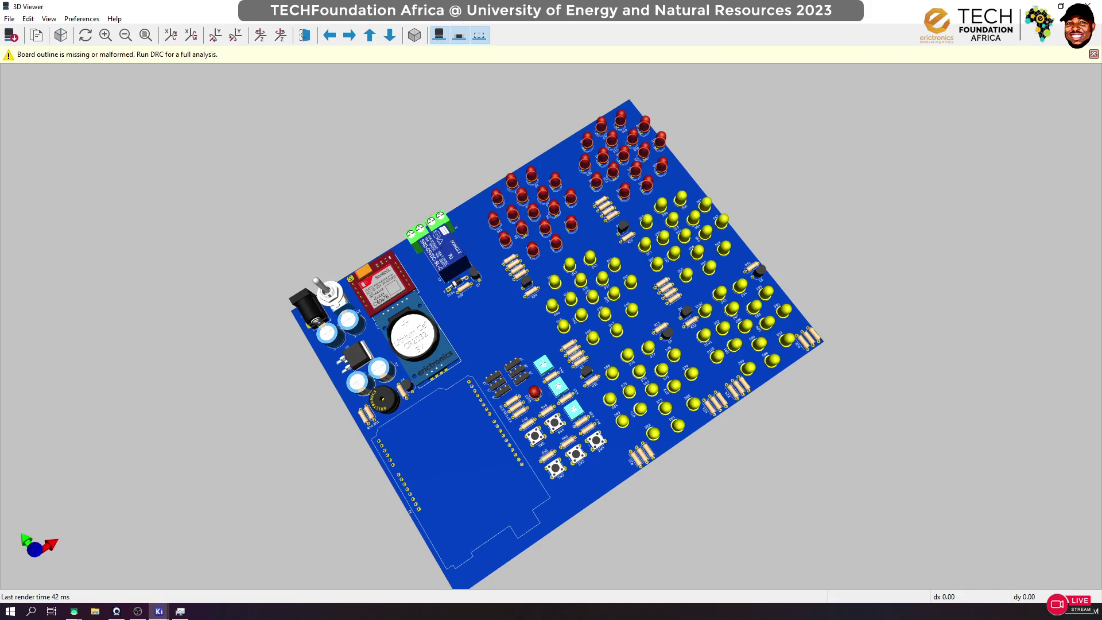
left_click(1094, 54)
left_click(1089, 6)
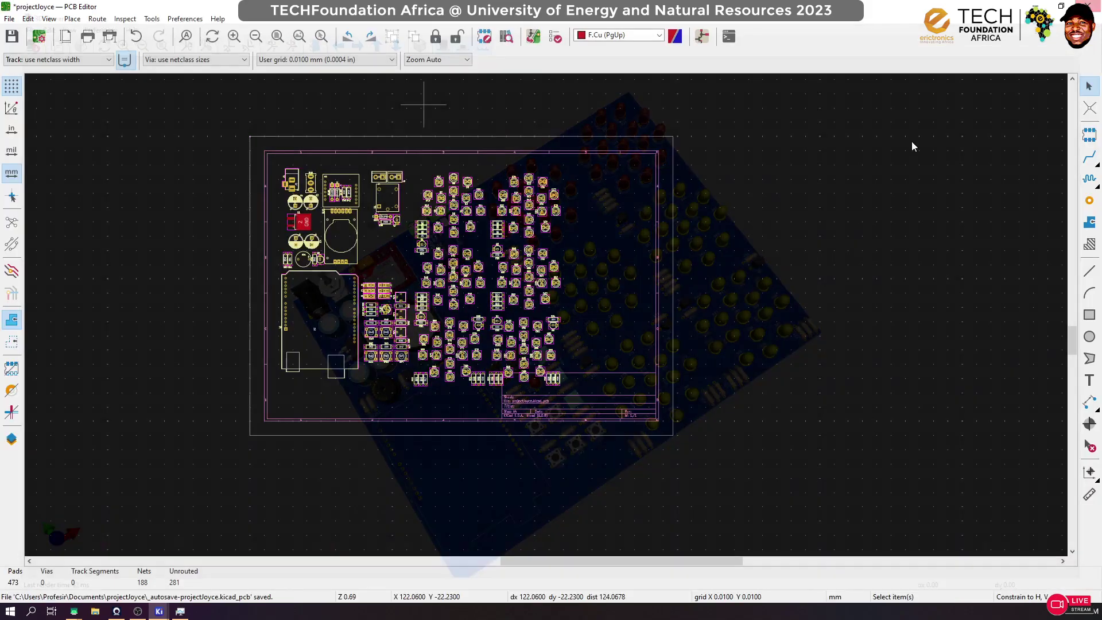
Switch to the Schematic Editor and open the footprint library browser for the footprint field of Arduino A1
left_click(307, 315)
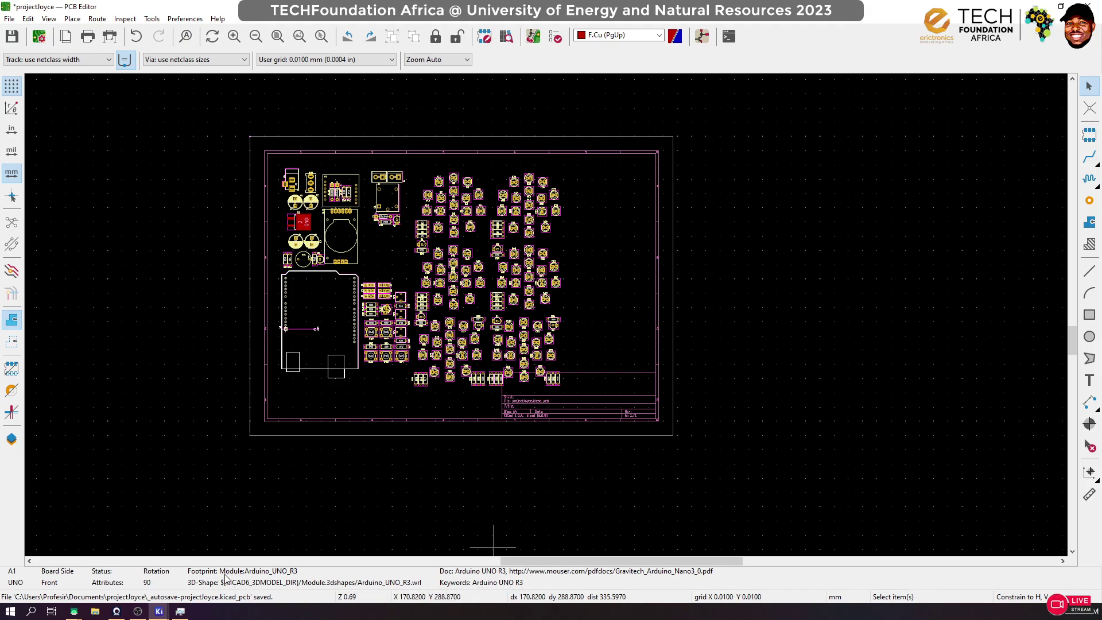
mouse_move(160, 612)
left_click(187, 566)
left_click(549, 308)
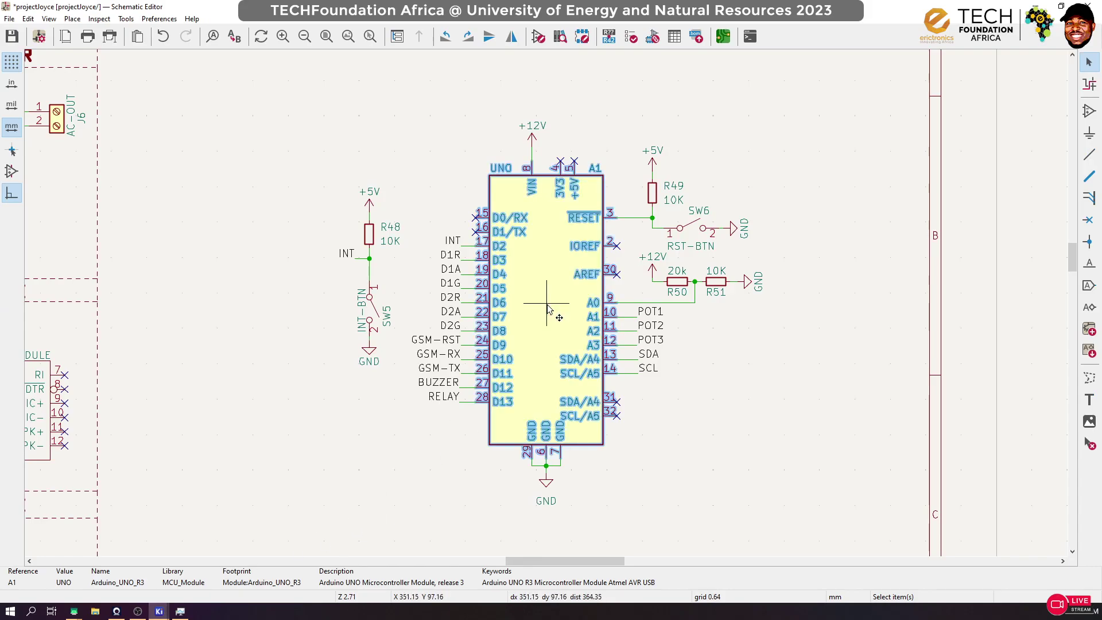
key("f")
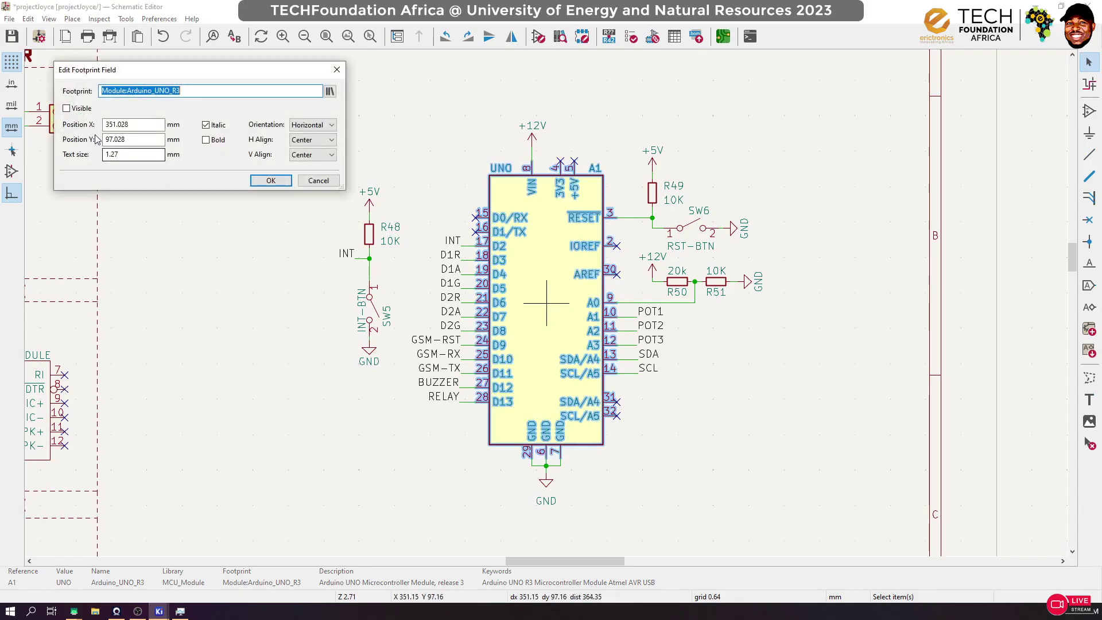
left_click(331, 91)
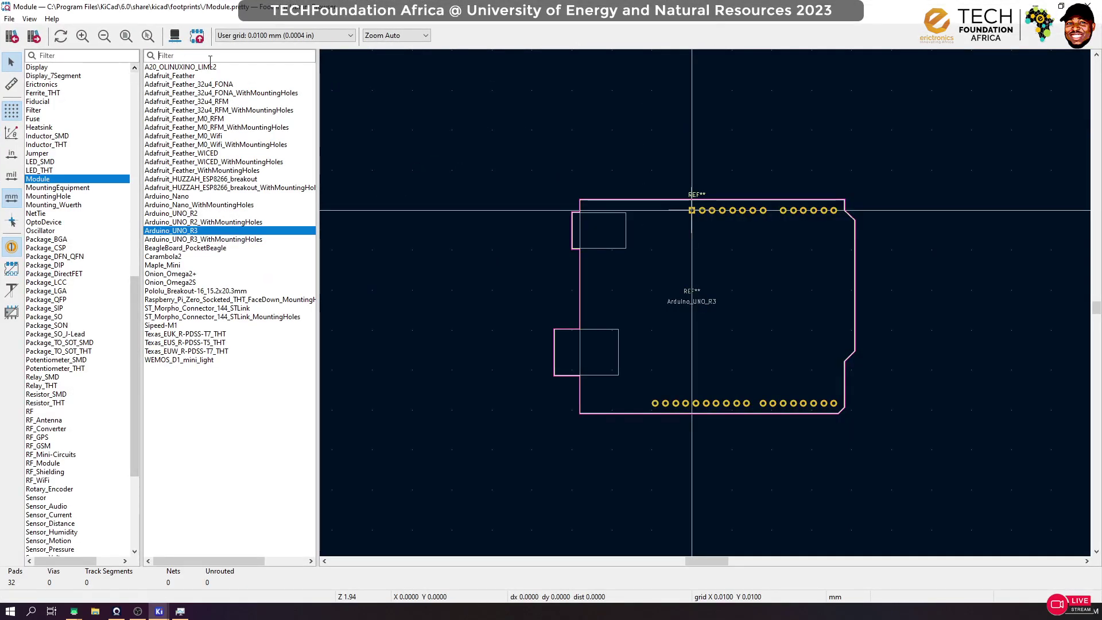
Assign the footprint Arduino_UNO_R3-Long pads from the Erictronics library to A1 and save the schematic
type("eri")
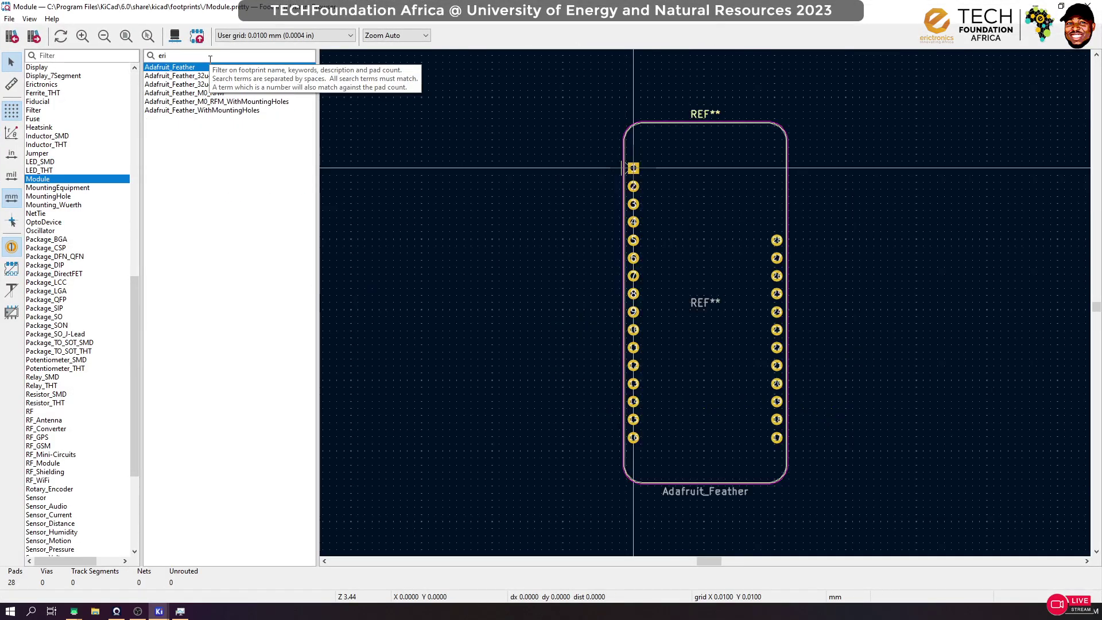
type("arduini")
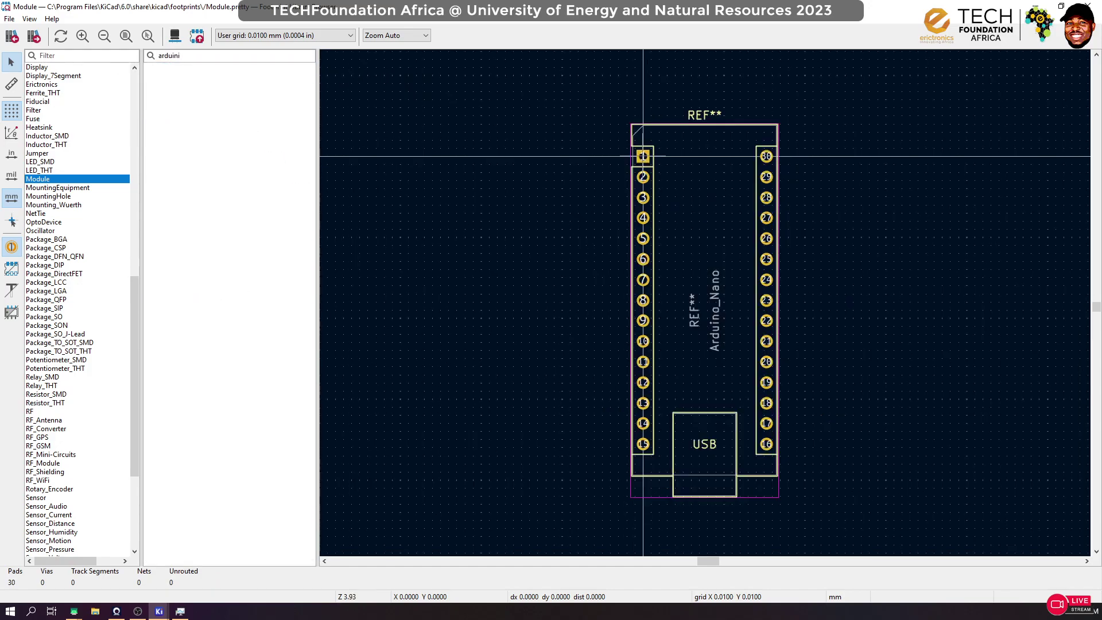
key("BackSpace")
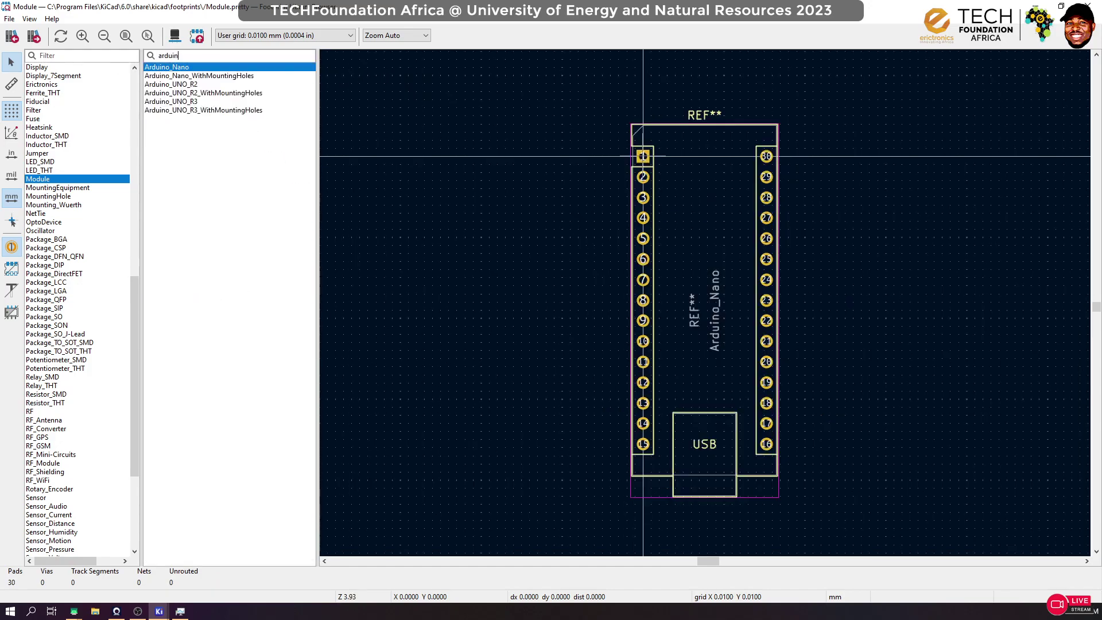
left_click(57, 78)
left_click(58, 85)
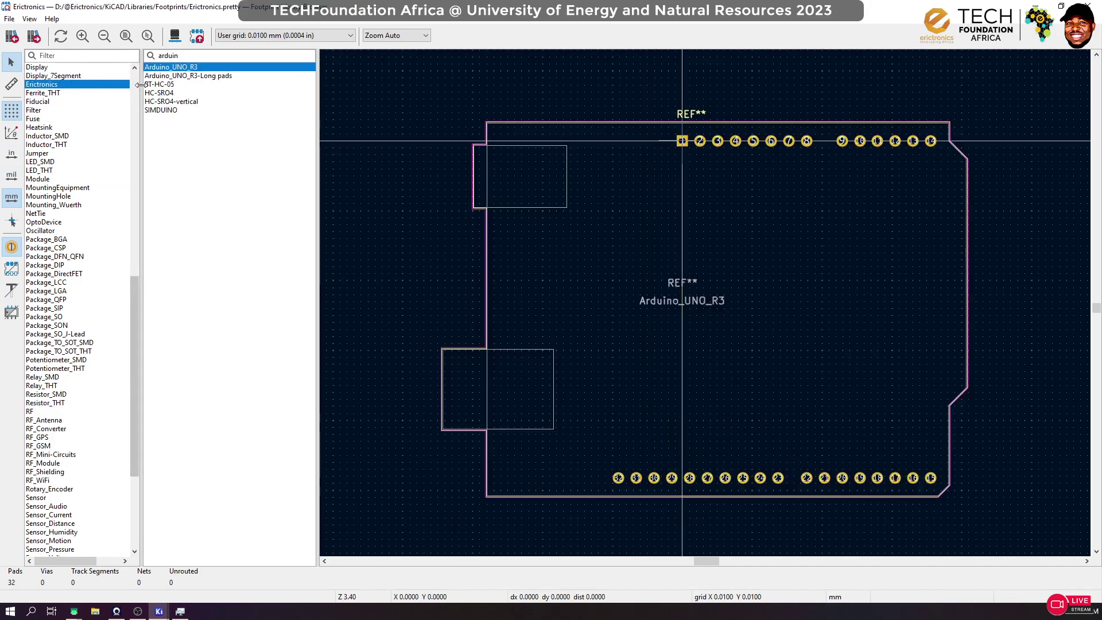
left_click(172, 77)
double_click(171, 76)
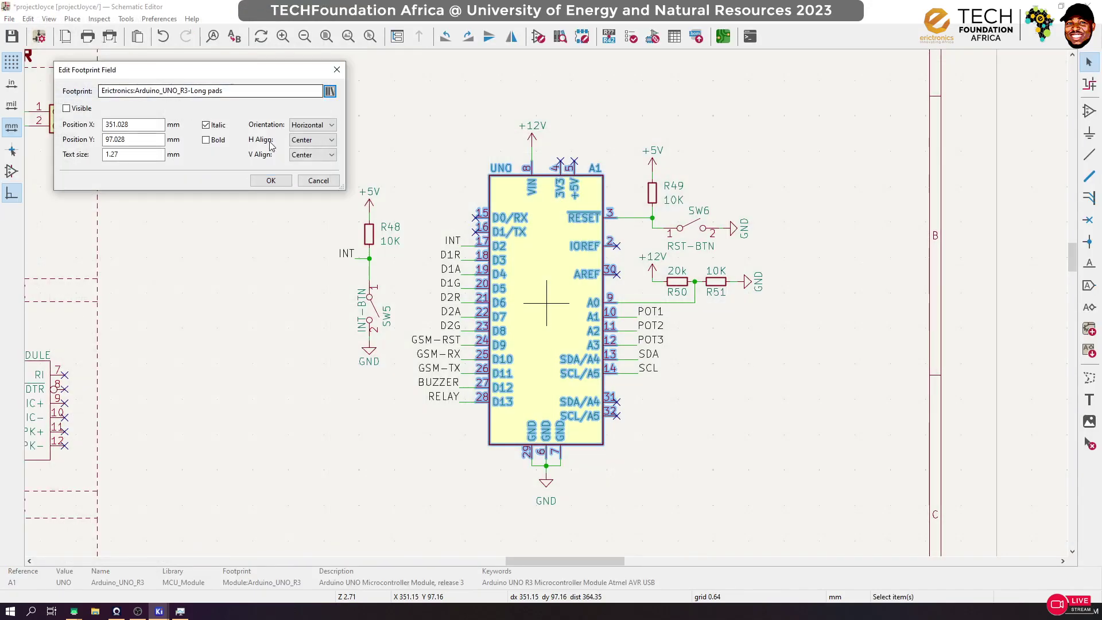
left_click(271, 181)
key("ctrl+s")
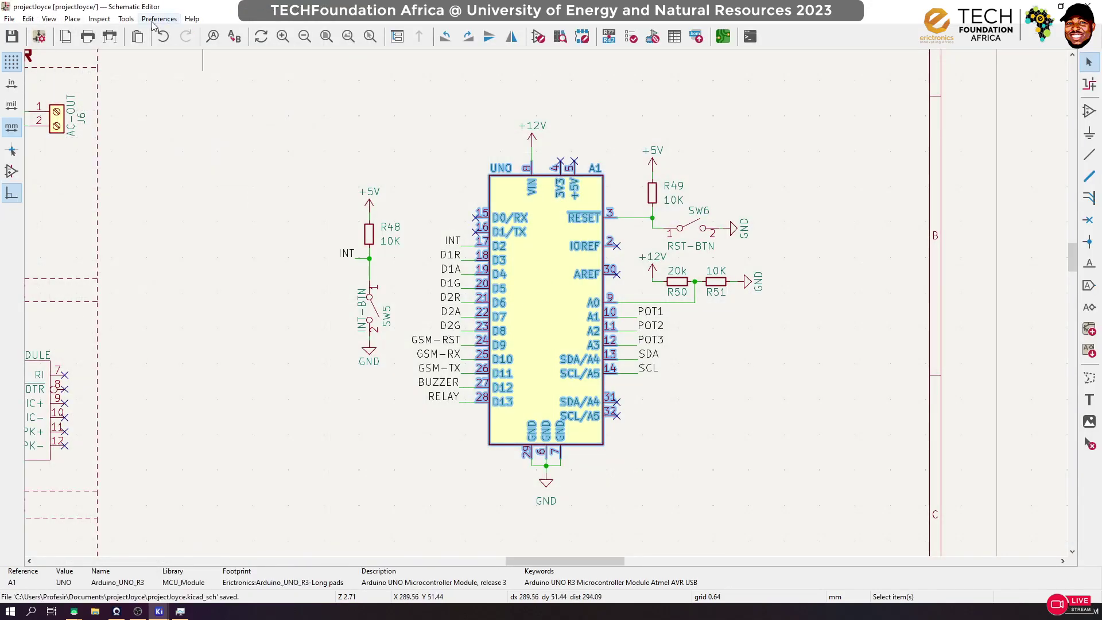
Update the PCB from the schematic, replacing footprints with those specified there
left_click(126, 18)
left_click(166, 35)
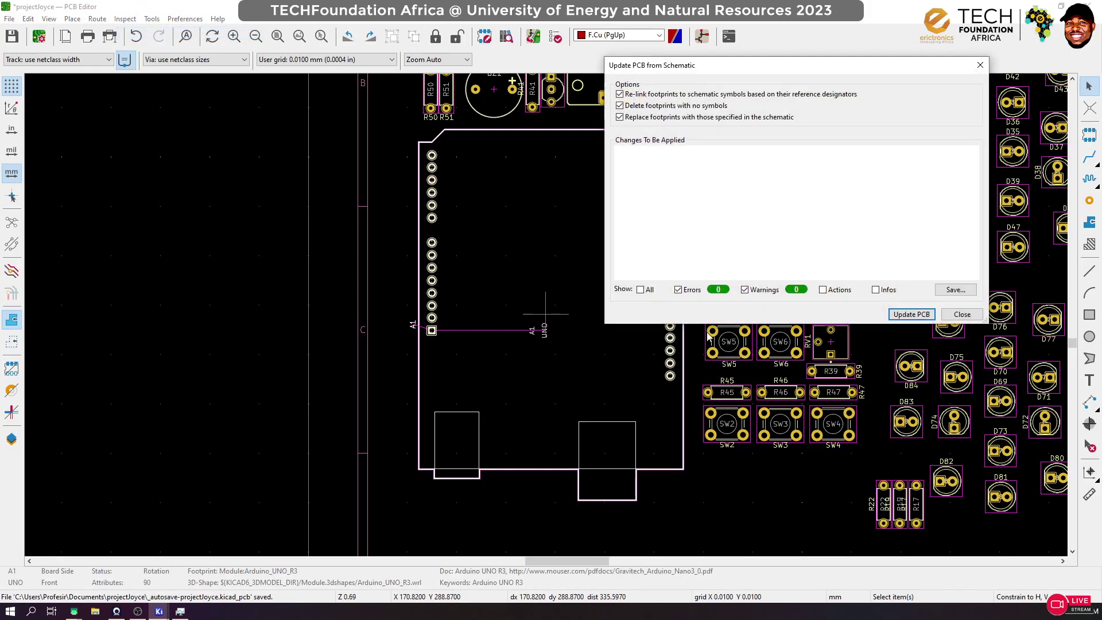
left_click(913, 315)
left_click(962, 314)
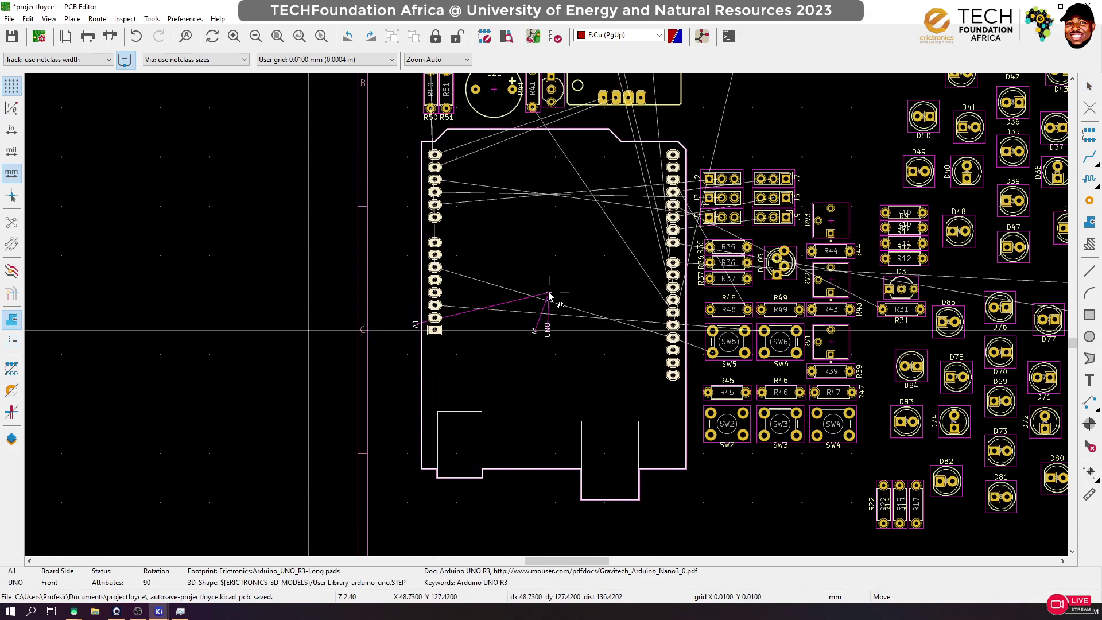
Place the A1 footprint beside the header and switch group, slightly below its former spot, and save the board
left_click(549, 309)
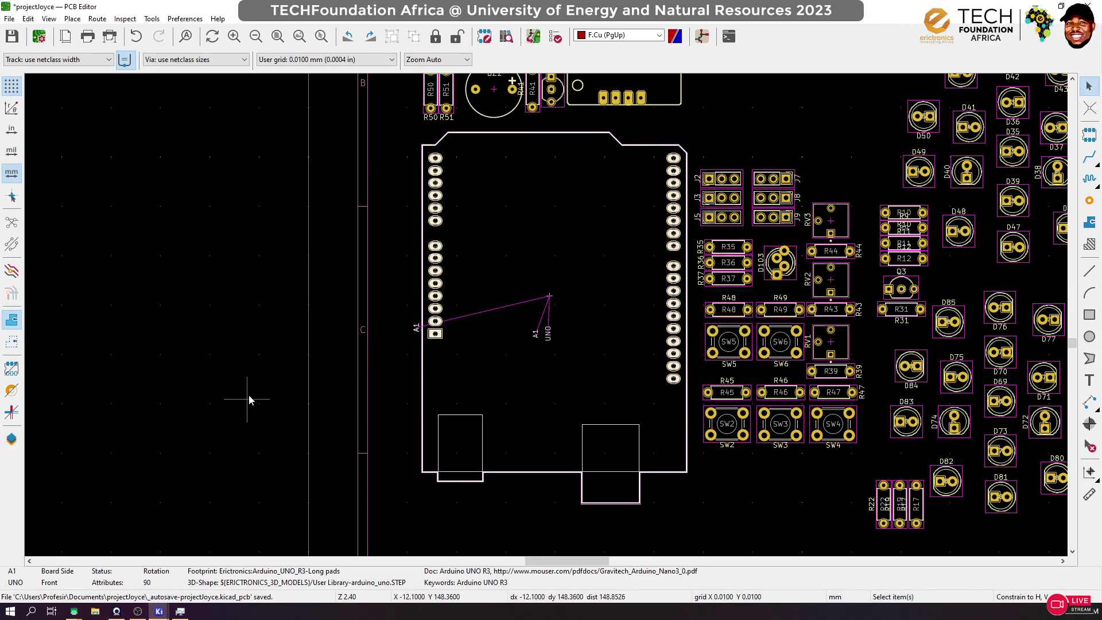
left_click(289, 380)
key("ctrl+s")
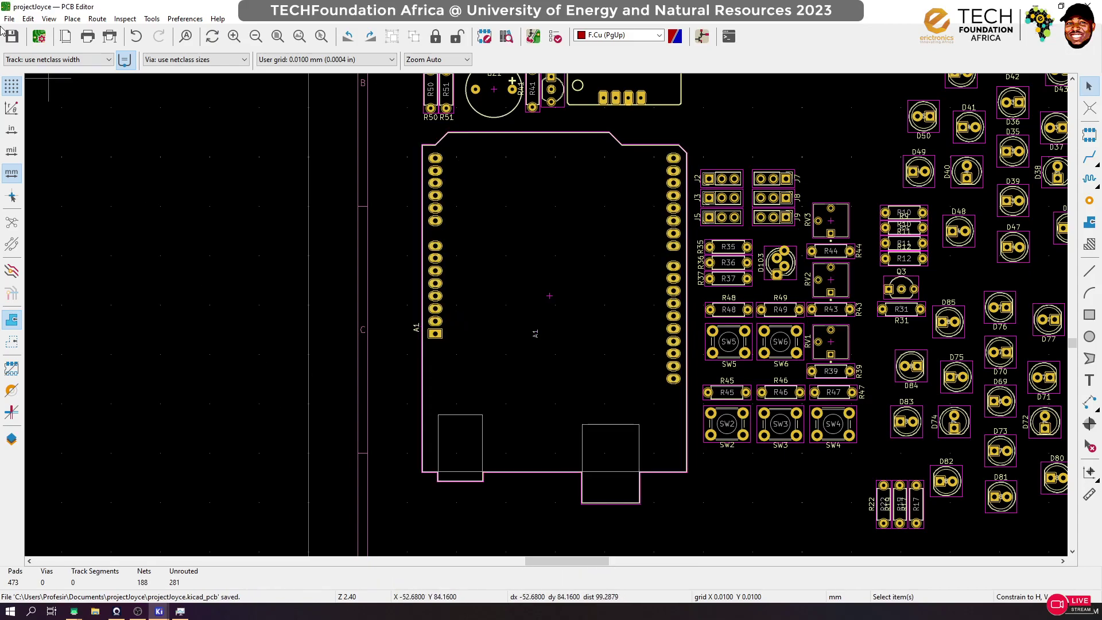
Examine the board with the Arduino model in the 3D Viewer
left_click(48, 19)
left_click(84, 59)
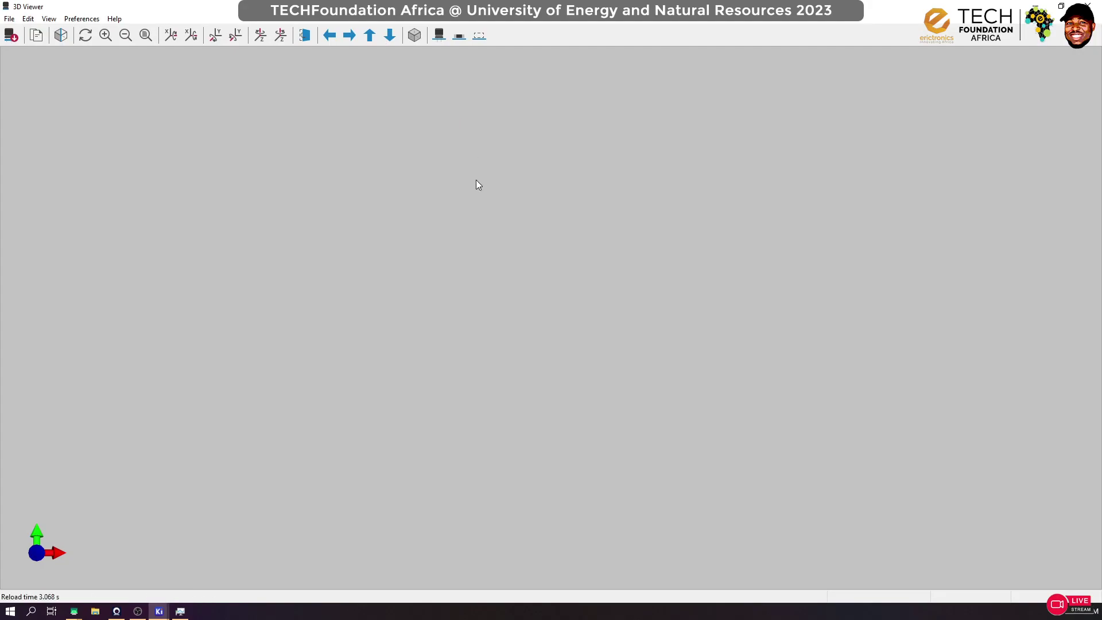
scroll(538, 391, "up", 4)
left_click_drag(538, 391, 443, 333)
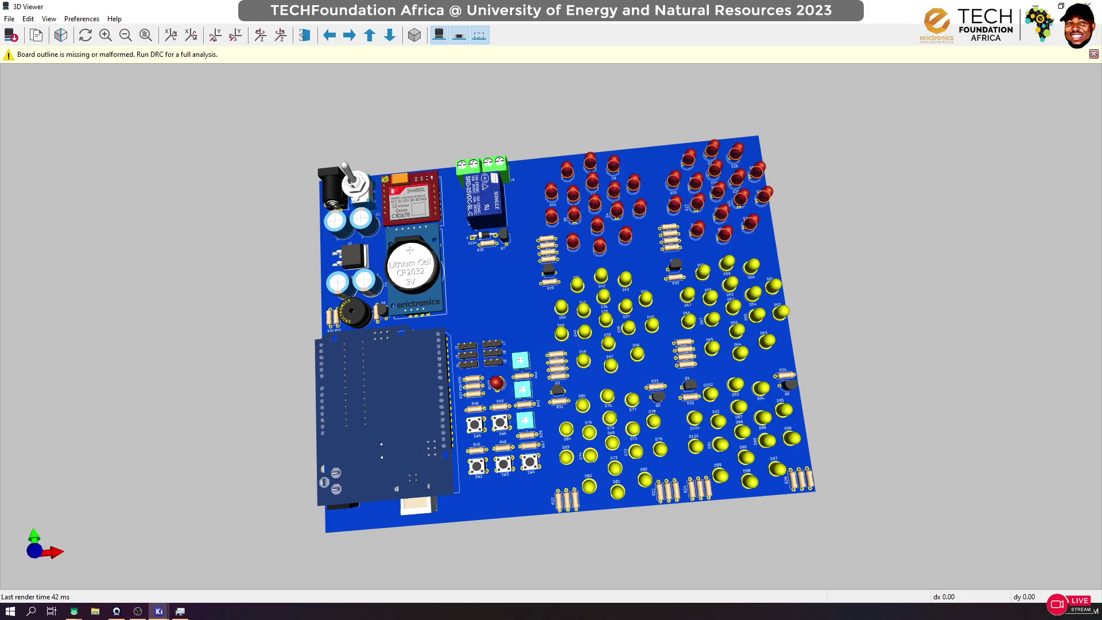
left_click(1088, 5)
Display the layer list and make Edge.Cuts the active drawing layer
scroll(626, 310, "down", 3)
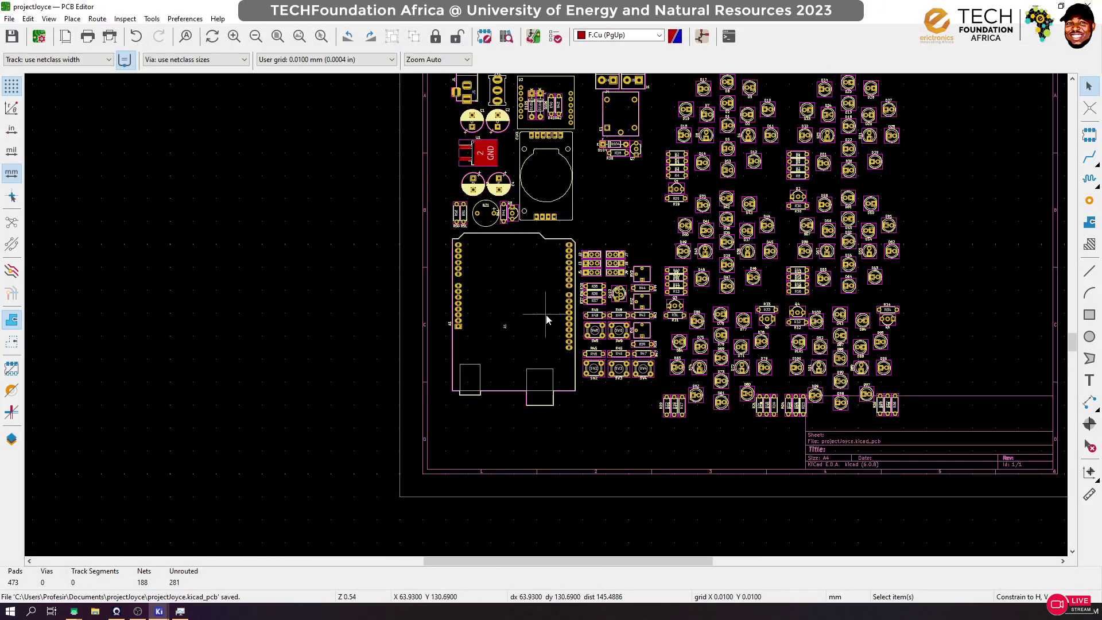
scroll(625, 300, "up", 2)
scroll(546, 315, "down", 1)
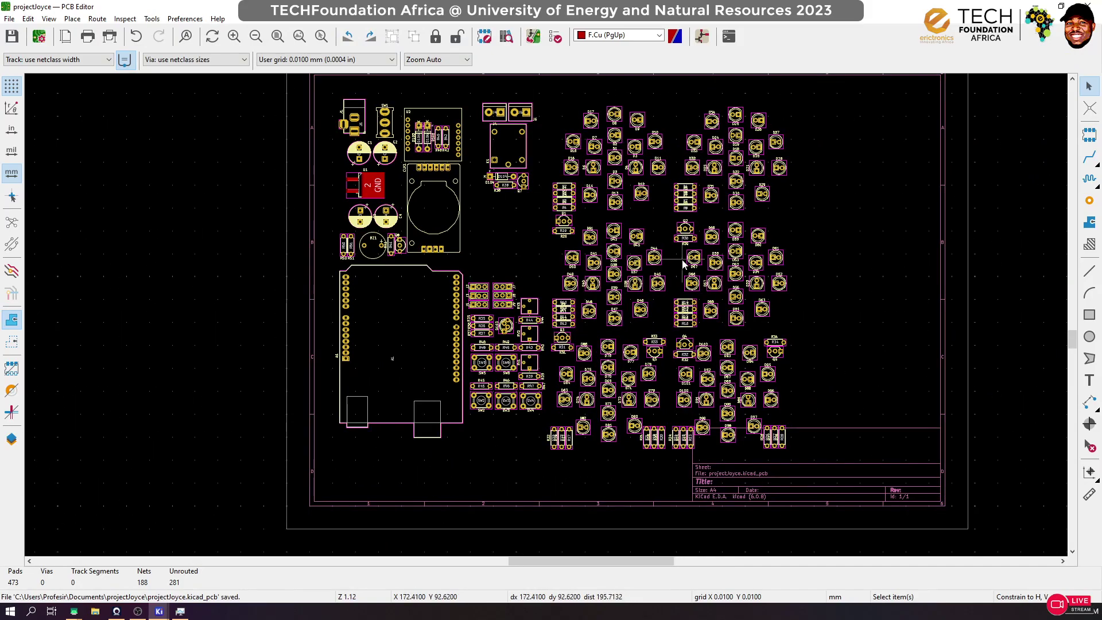
left_click(12, 439)
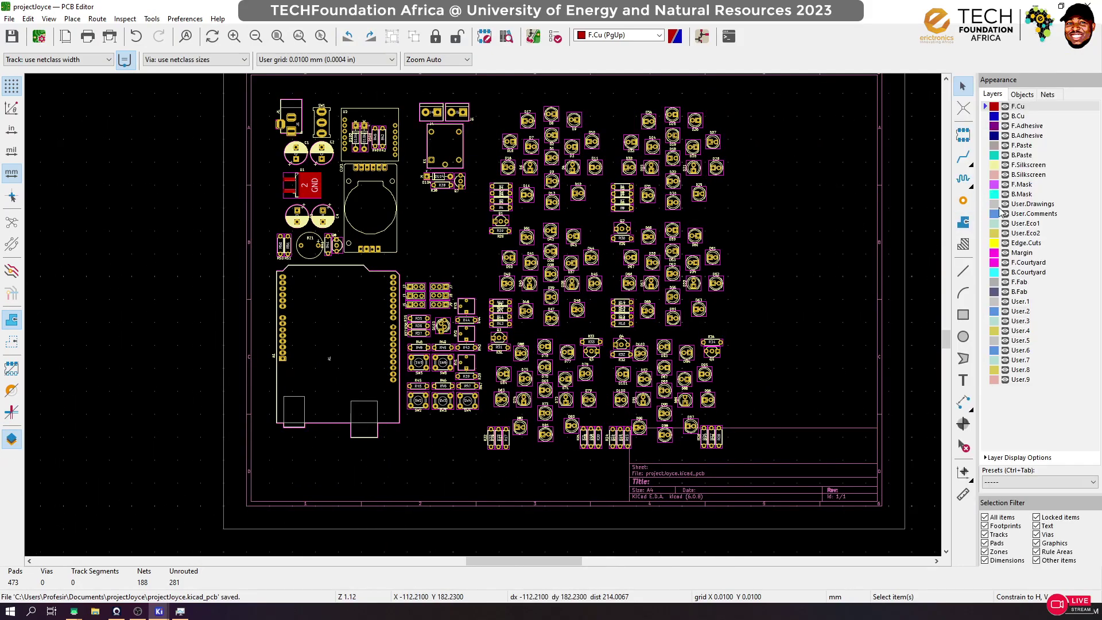
left_click(989, 244)
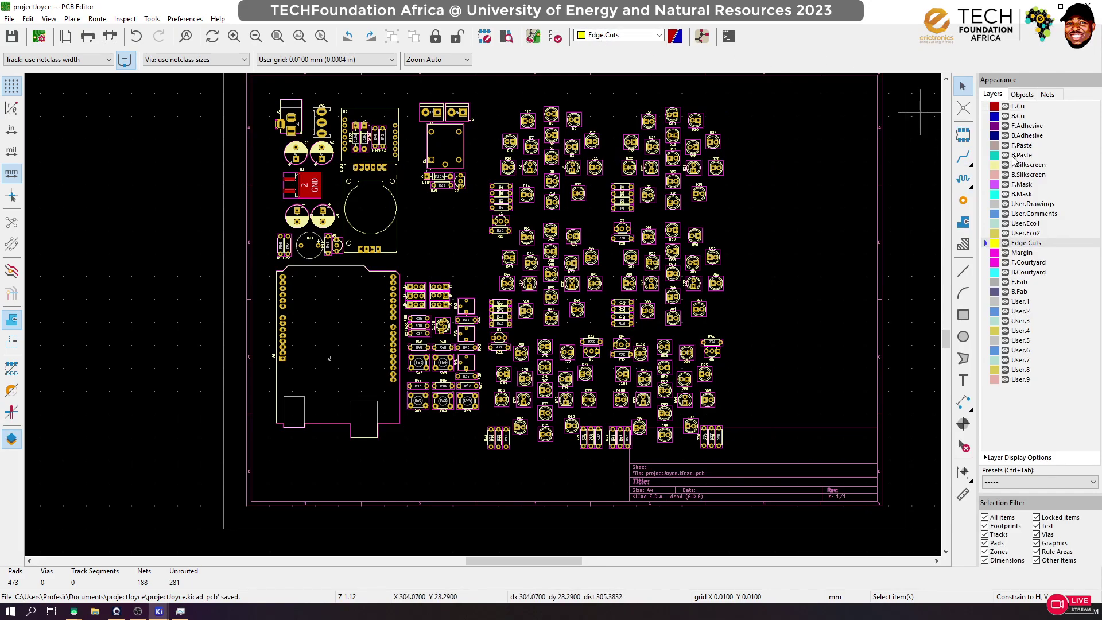
left_click(964, 271)
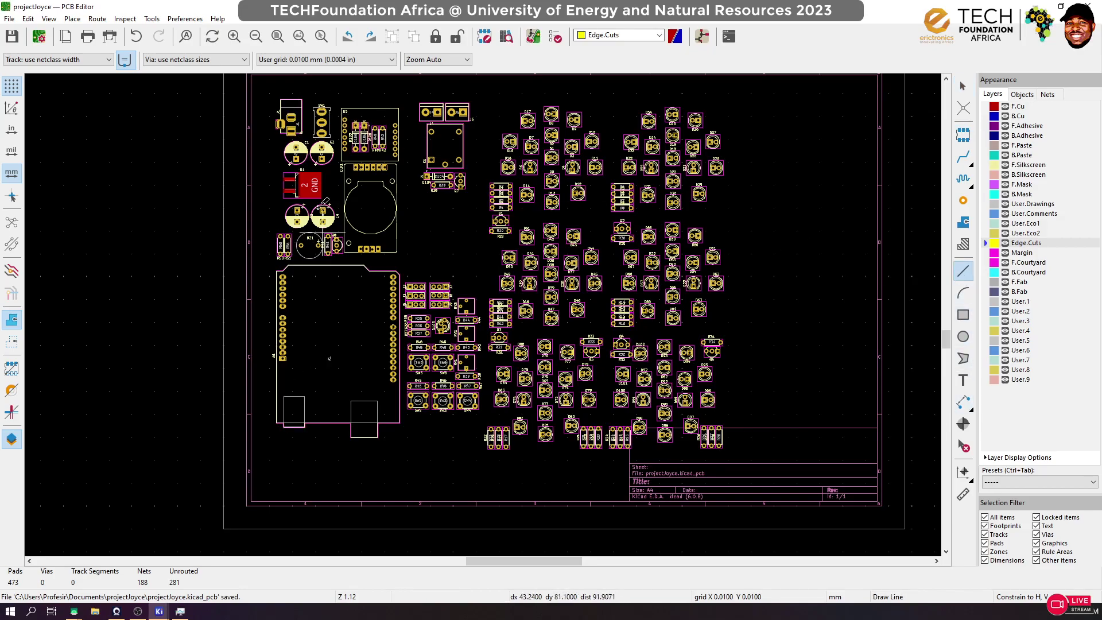
scroll(290, 422, "up", 3)
scroll(488, 312, "up", 3)
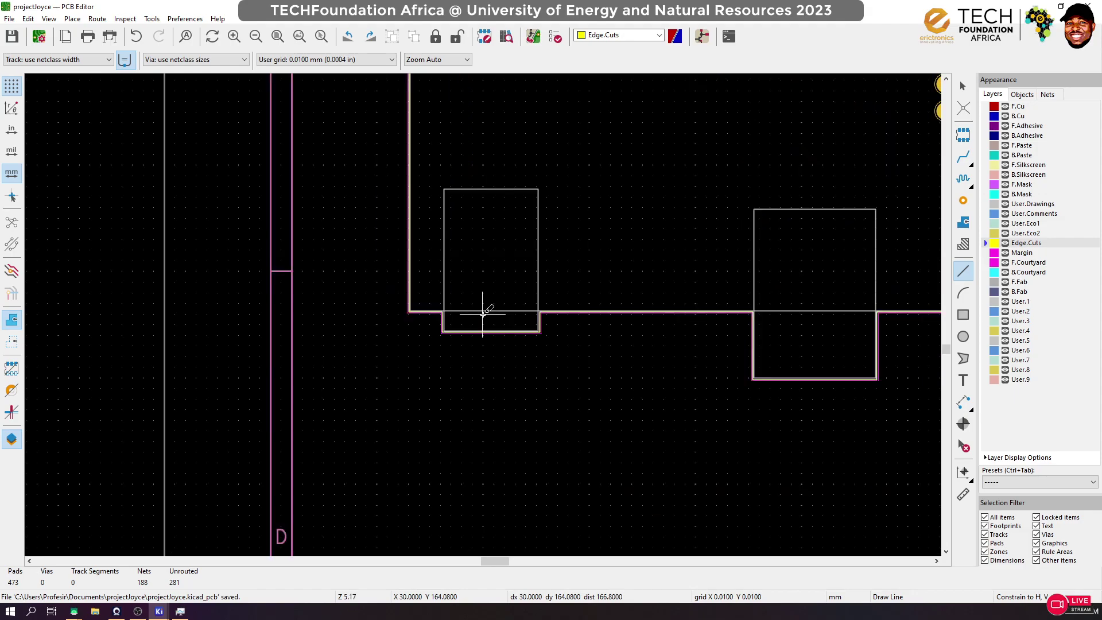
scroll(409, 315, "up", 5)
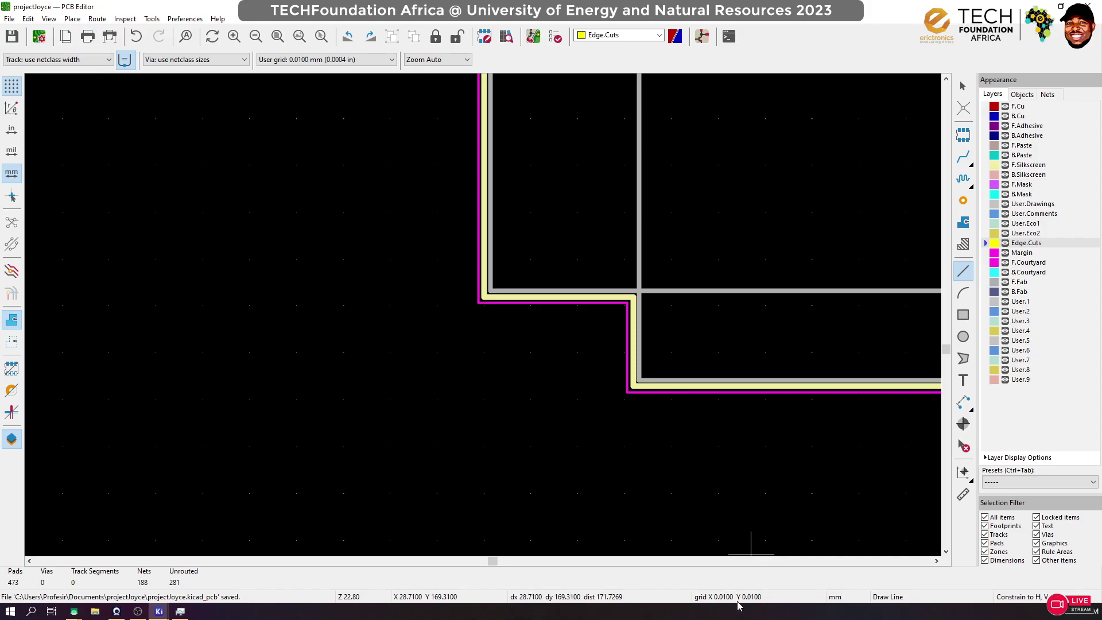
scroll(536, 308, "up", 1)
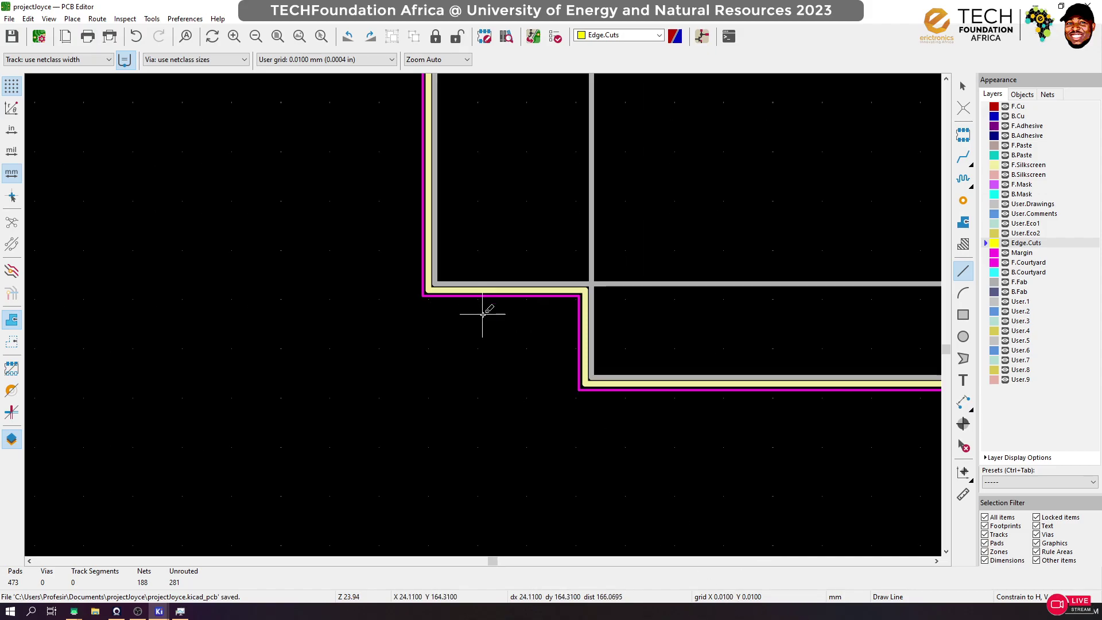
left_click(415, 315)
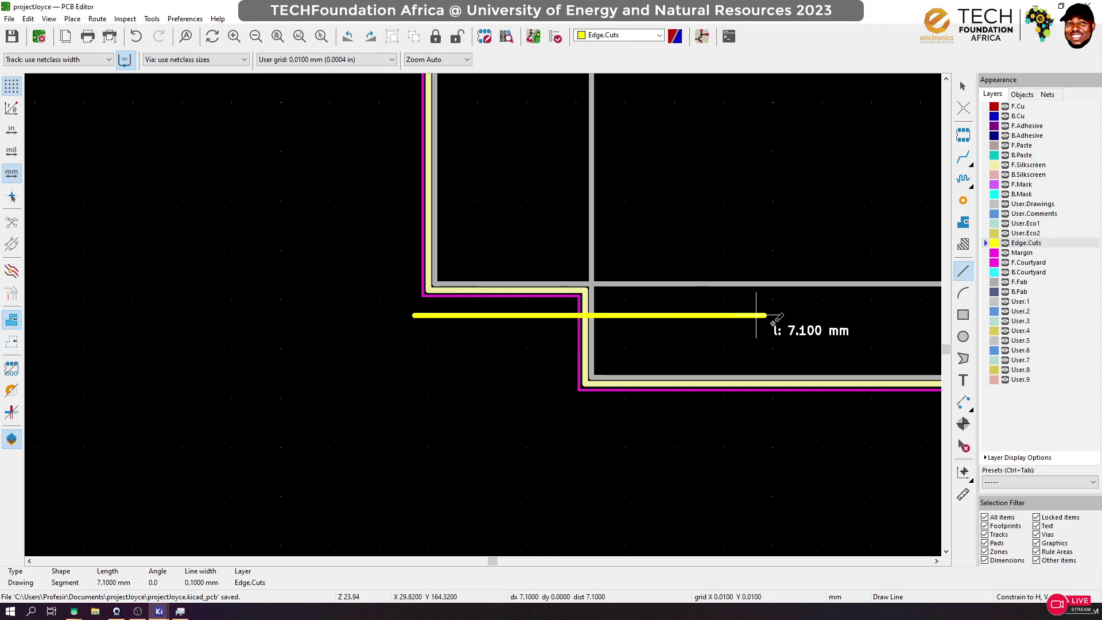
scroll(492, 313, "down", 7)
scroll(543, 312, "down", 3)
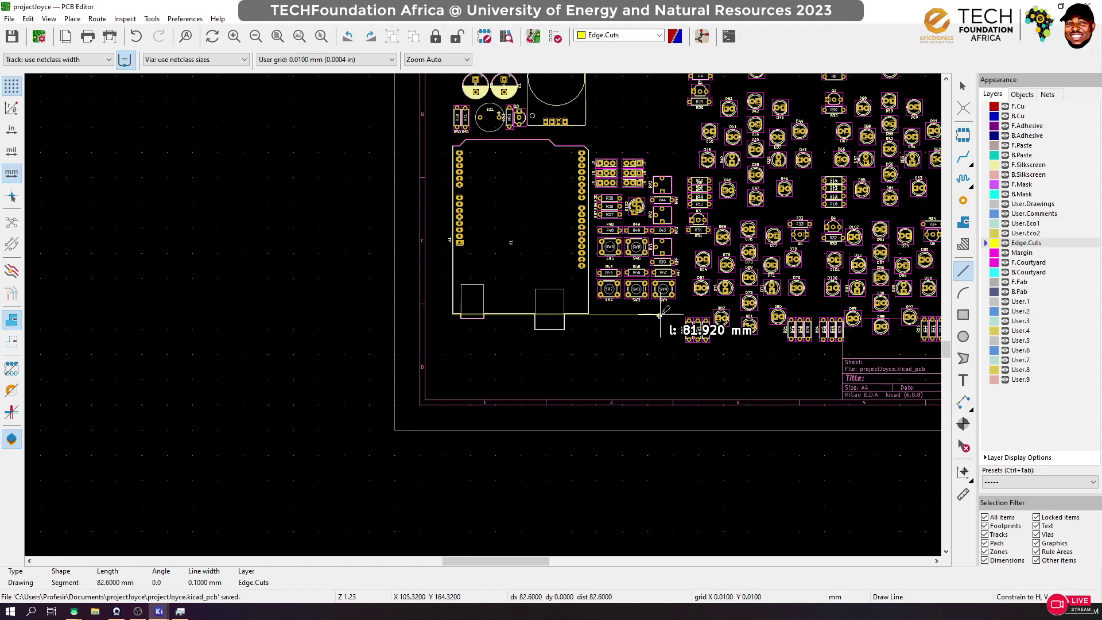
scroll(497, 316, "down", 1)
scroll(488, 315, "up", 3)
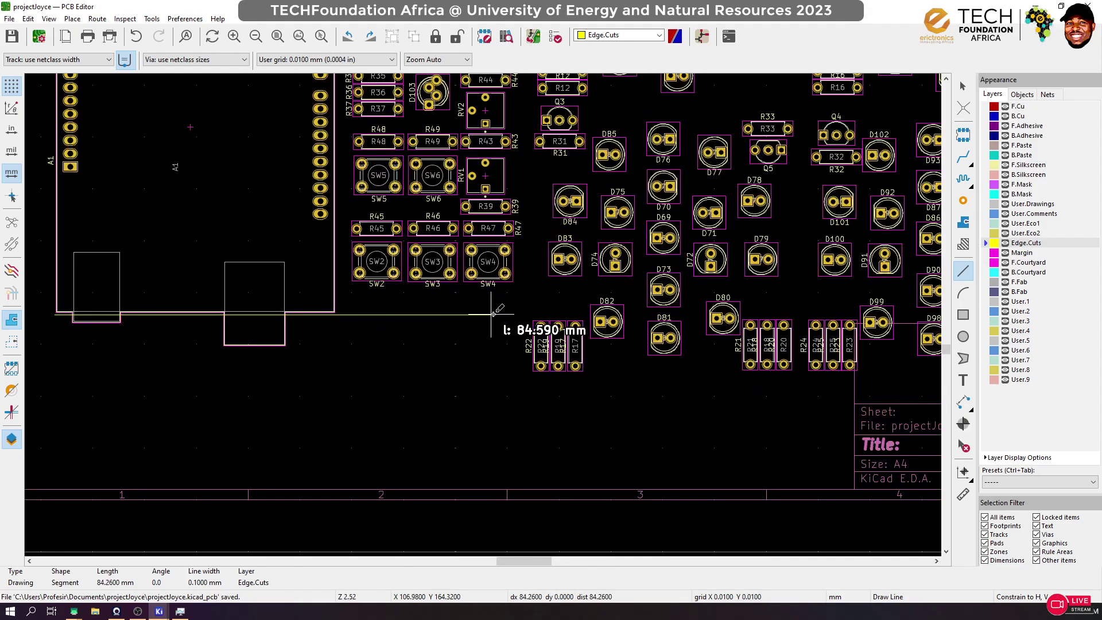
left_click(493, 315)
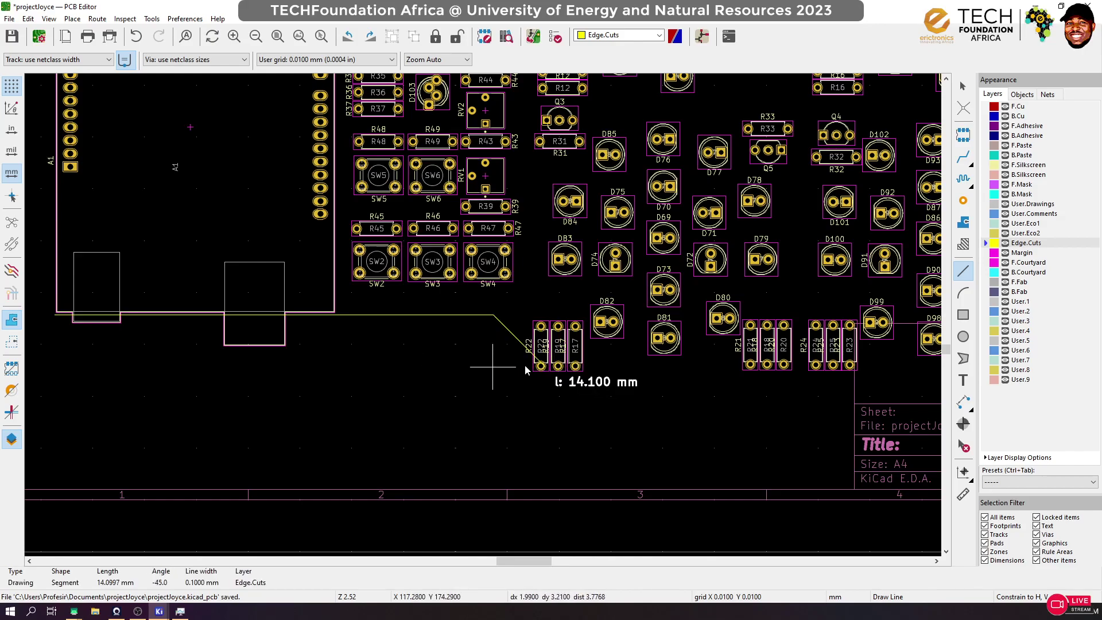
key("space")
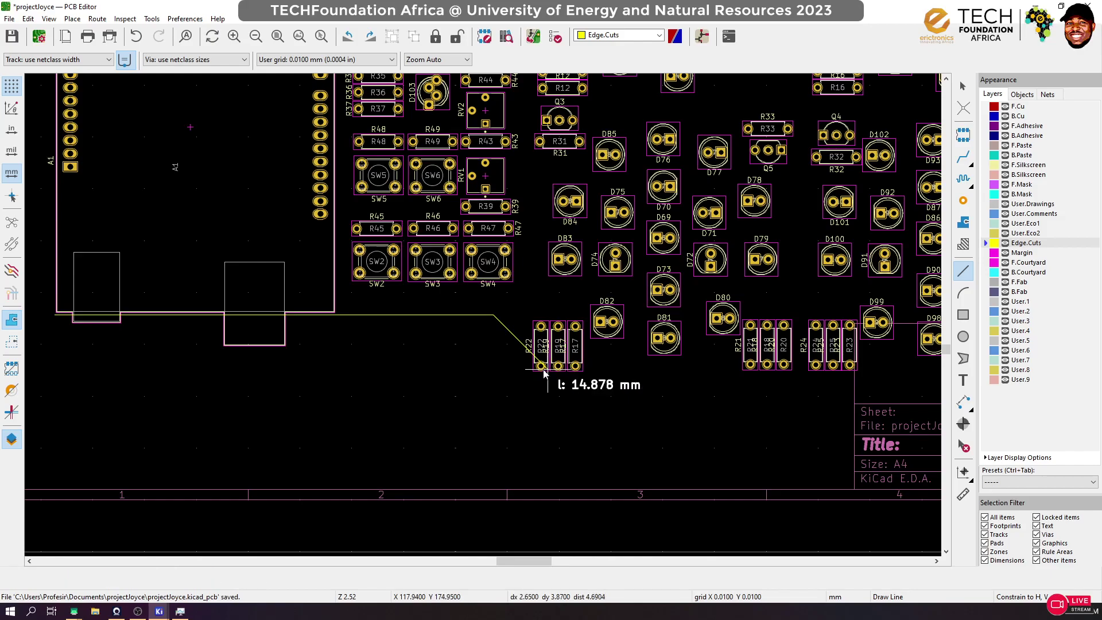
key("Escape")
key("ctrl+z")
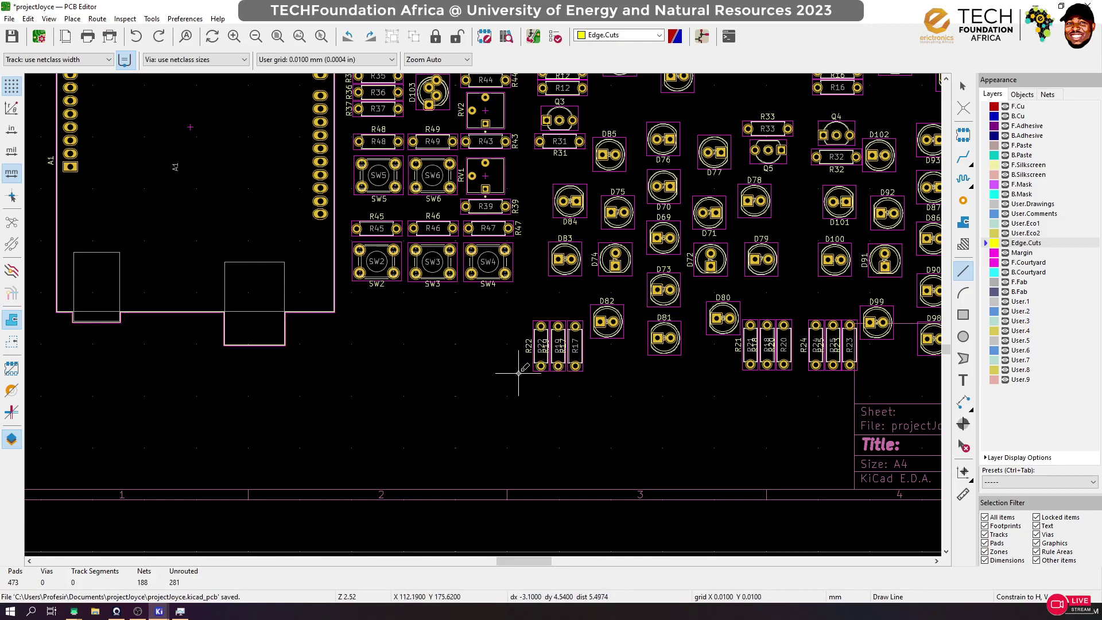
Draw the board's lower edge beneath the bottom resistor rows, from just left of R22 to past R28, ending in a short 45° corner segment
left_click(519, 375)
scroll(698, 375, "down", 1)
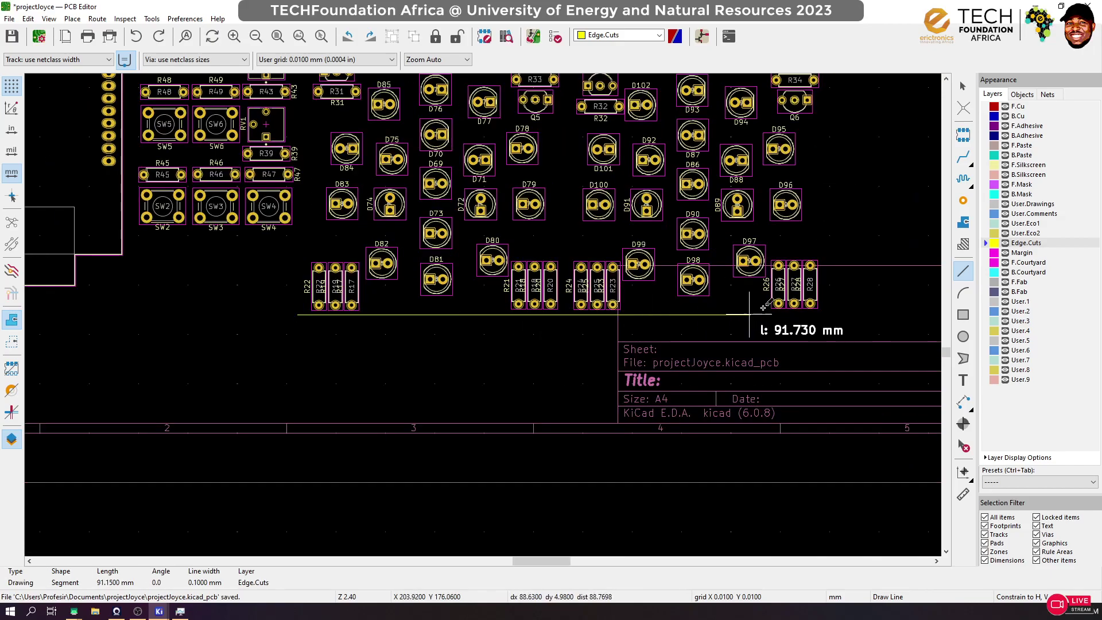
left_click(819, 314)
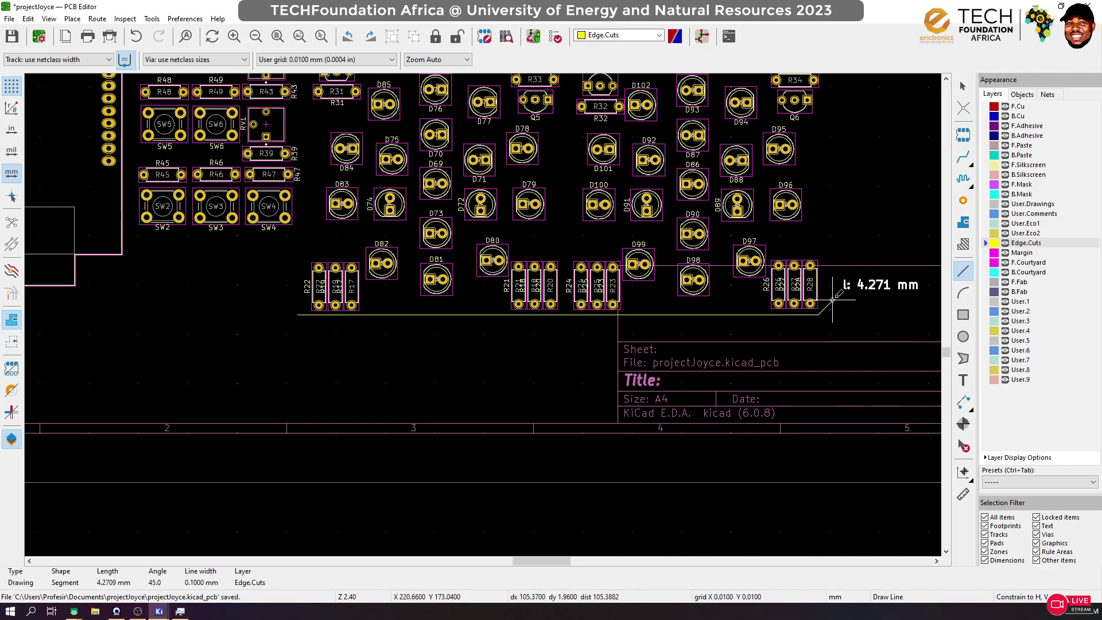
left_click(832, 305)
Draw the board's right edge up beside the LED clusters, with a short 45° inward jog near D27 and an 8 mm vertical segment above it
scroll(832, 306, "down", 6)
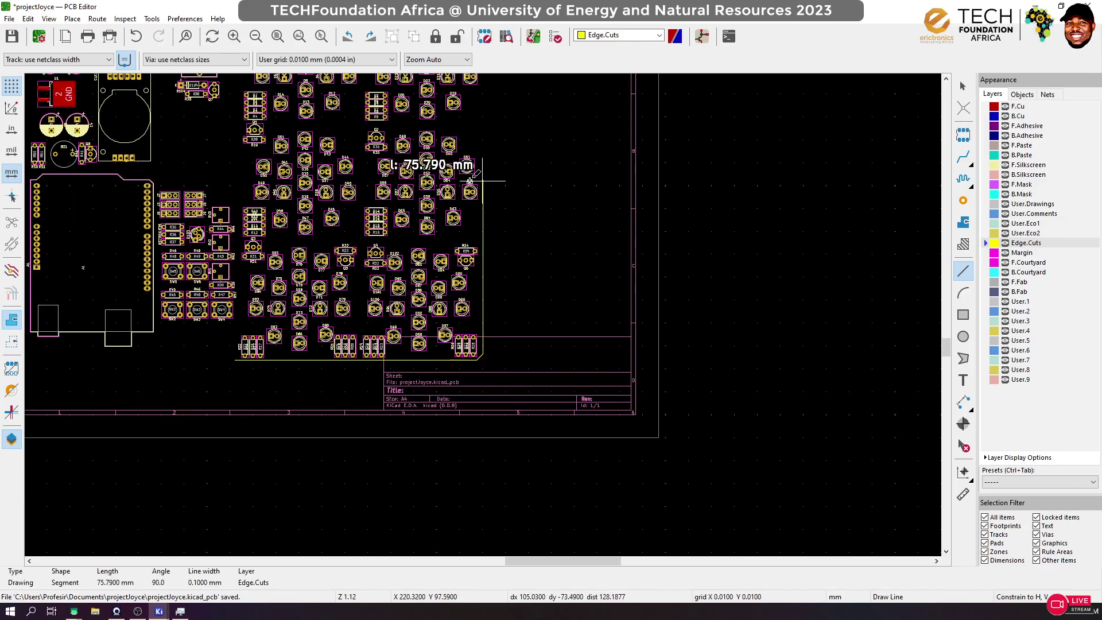
scroll(485, 233, "up", 6)
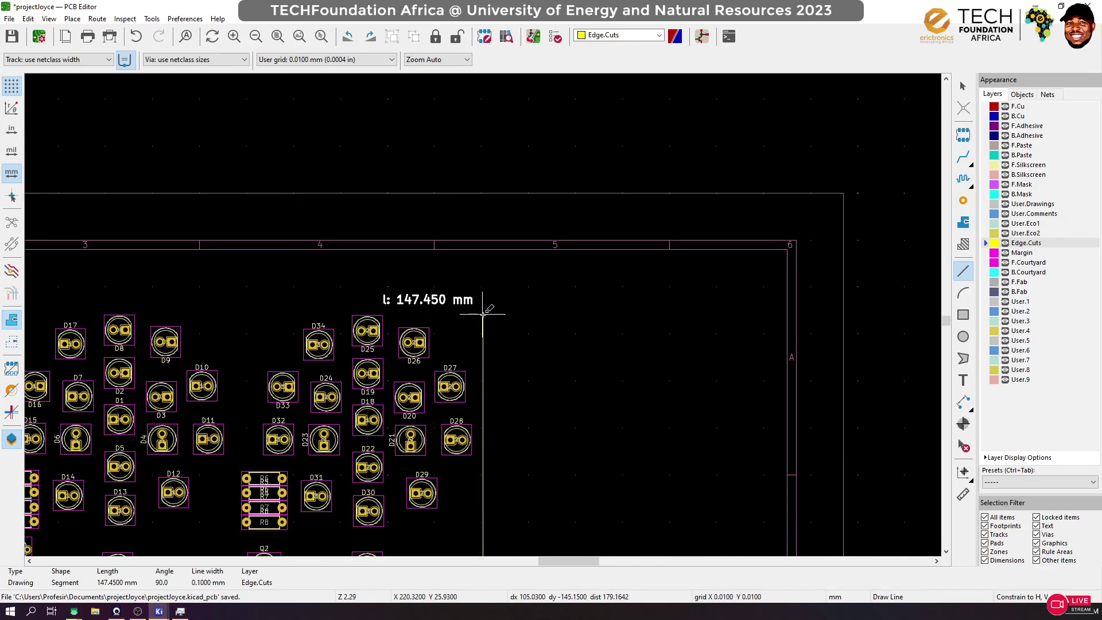
left_click(483, 353)
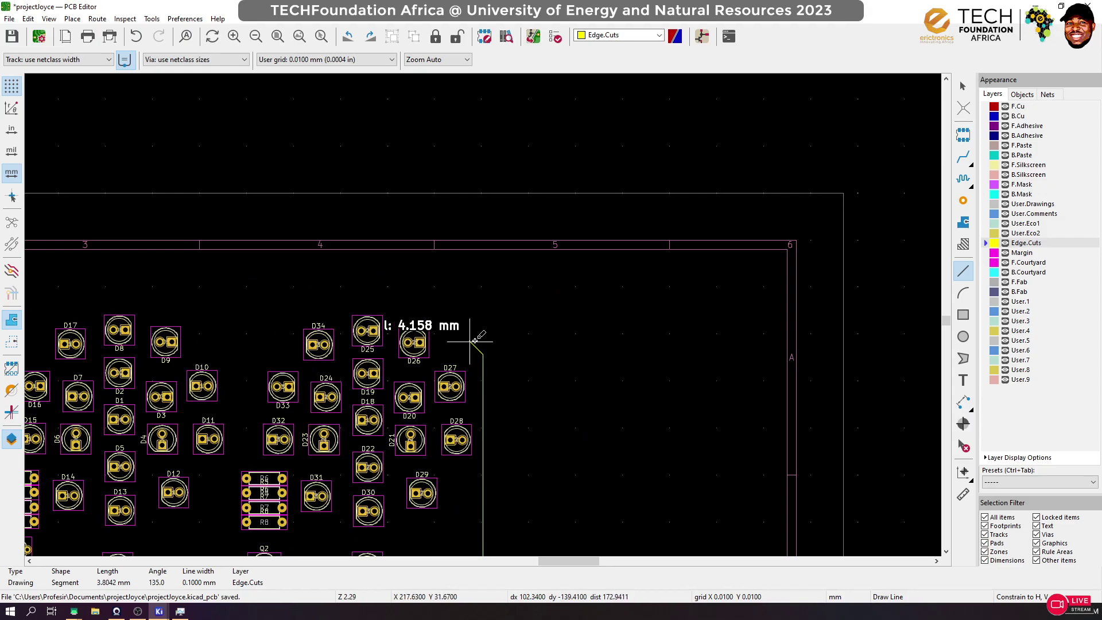
left_click(473, 344)
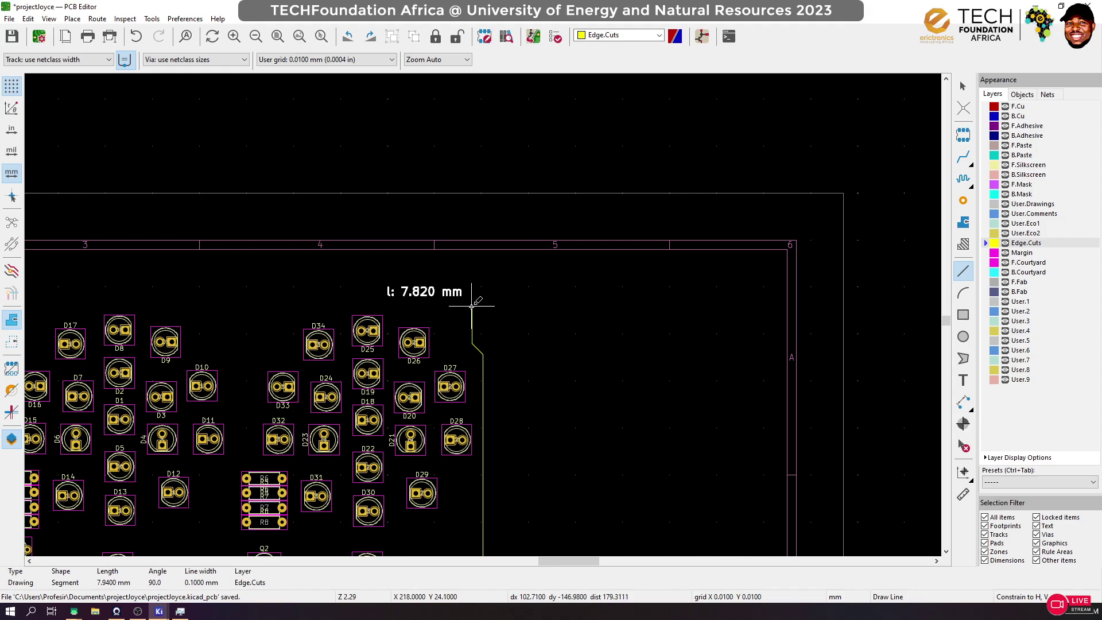
left_click(472, 306)
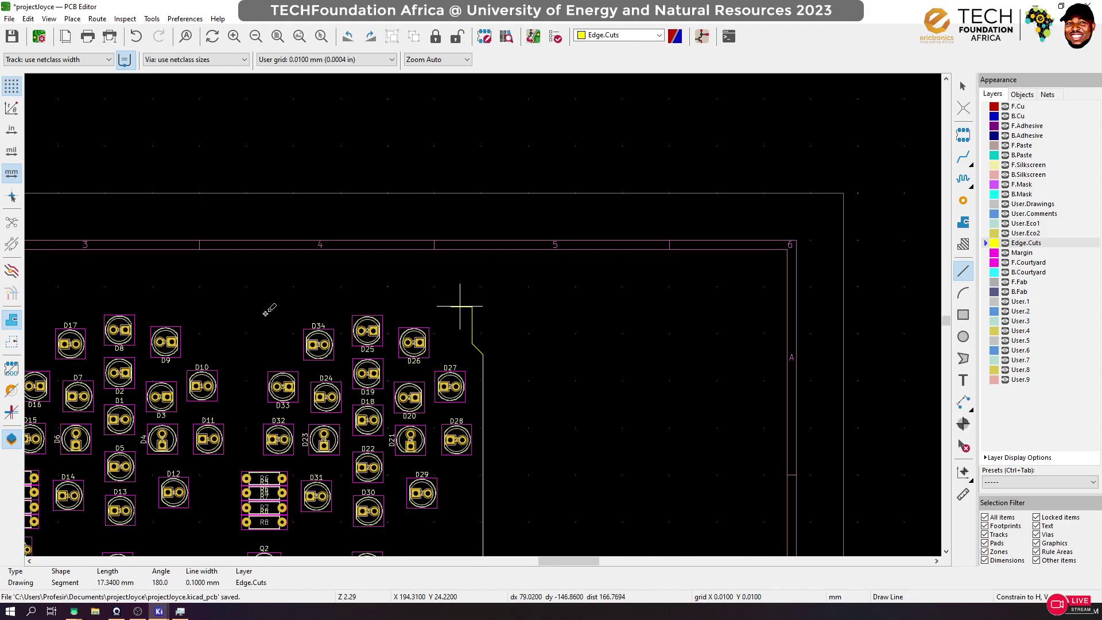
Continue the outline with a straight horizontal top edge running left across the board to just past connector J1
scroll(394, 308, "down", 5)
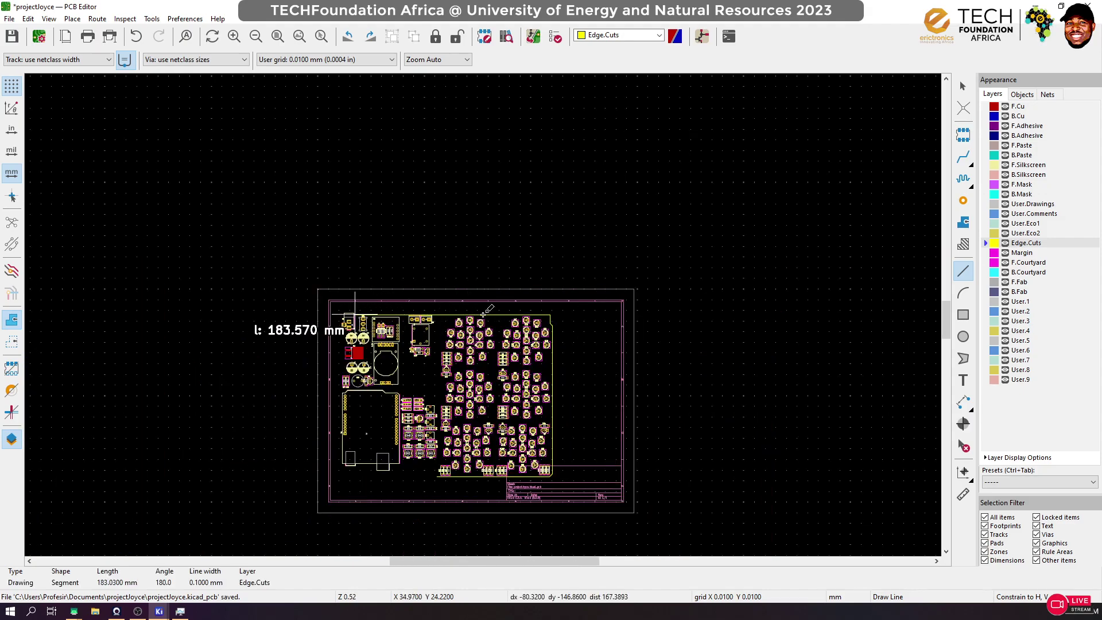
scroll(482, 314, "up", 7)
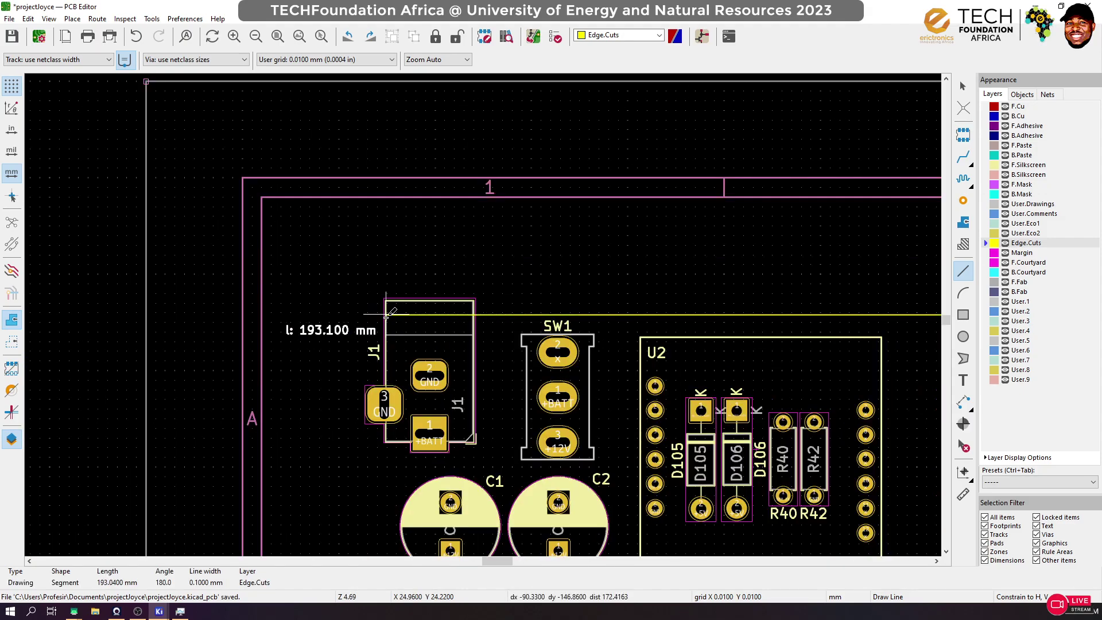
scroll(386, 314, "down", 1)
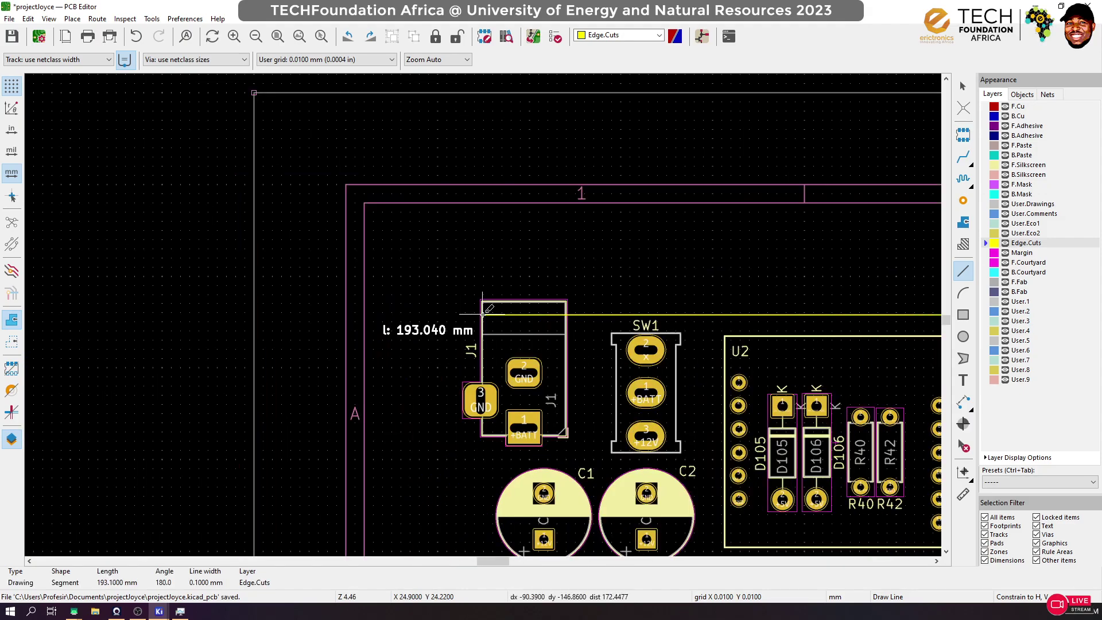
left_click(453, 313)
Draw the board's left edge straight down past A1, ending just below the Arduino's bottom side
scroll(459, 477, "down", 5)
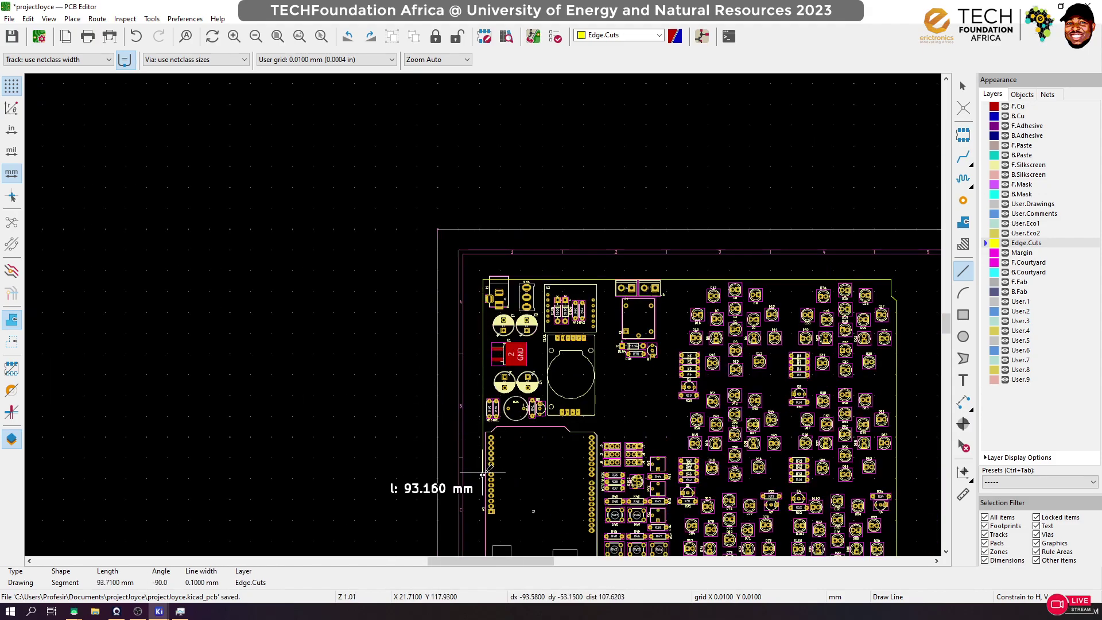
scroll(482, 474, "down", 2)
scroll(485, 322, "up", 4)
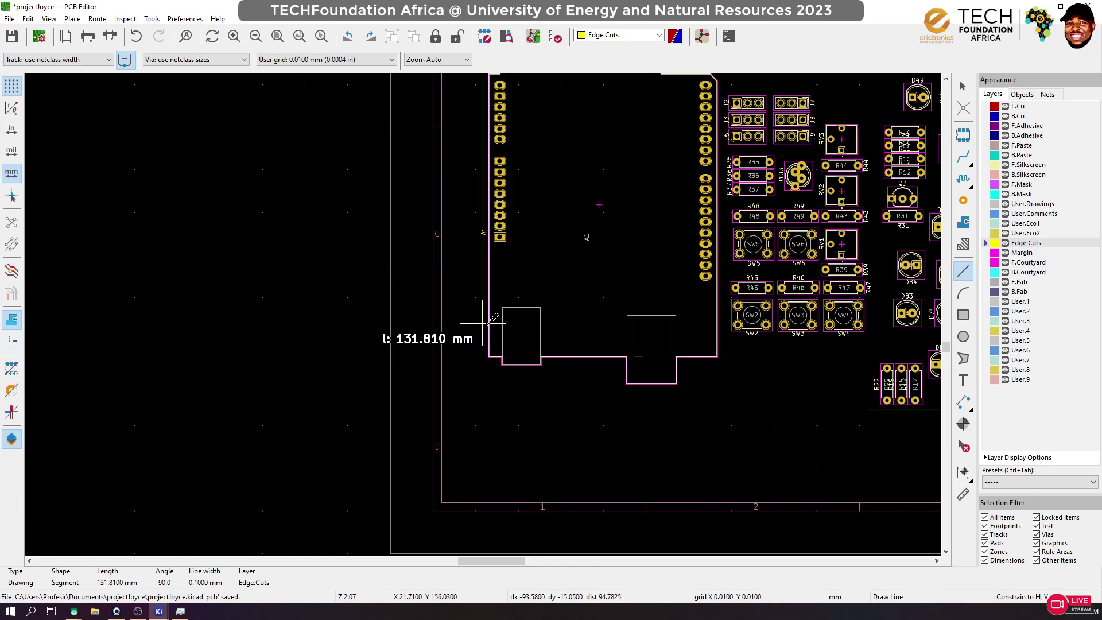
left_click(483, 361)
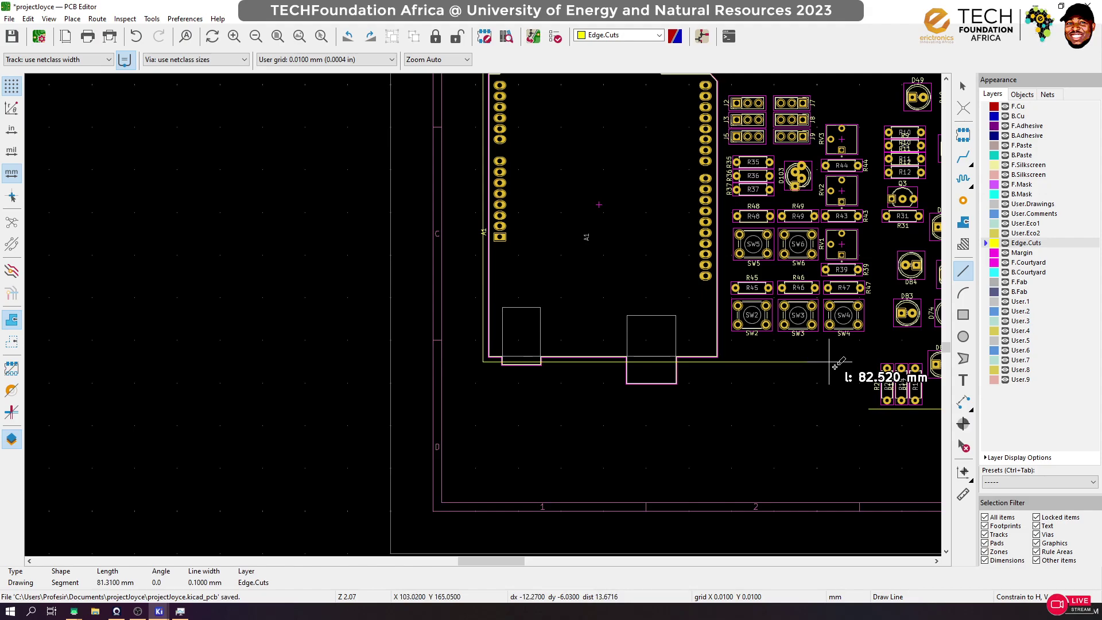
Draw the edge under A1 to below the switch group, followed by a 45° diagonal about 15.6 mm long down to the lower edge's level
left_click(794, 362)
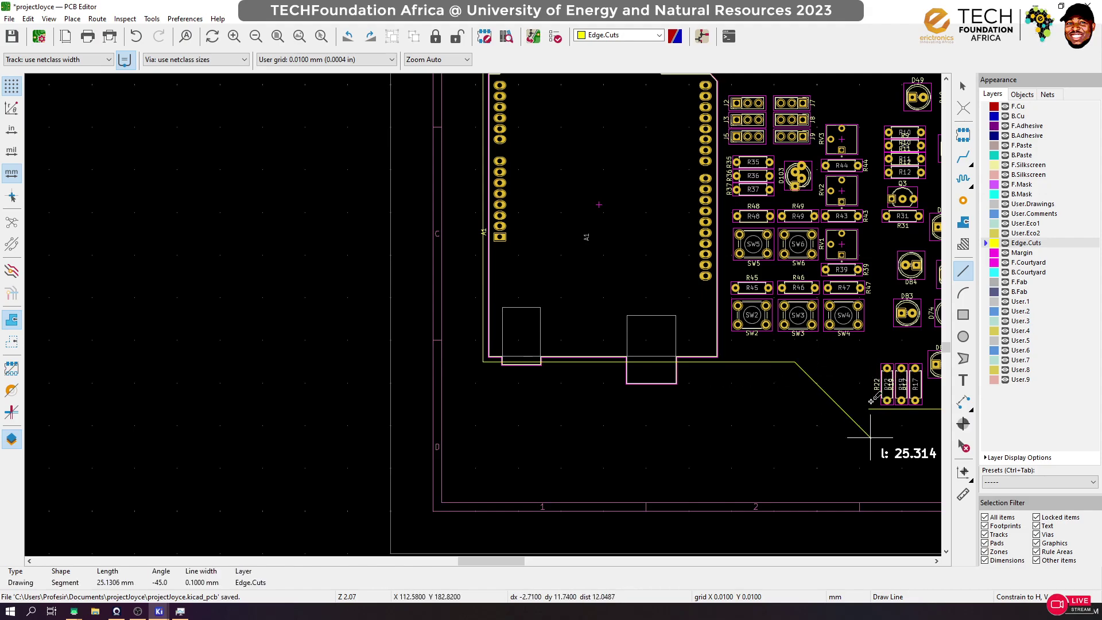
scroll(843, 411, "up", 5)
scroll(482, 313, "up", 3)
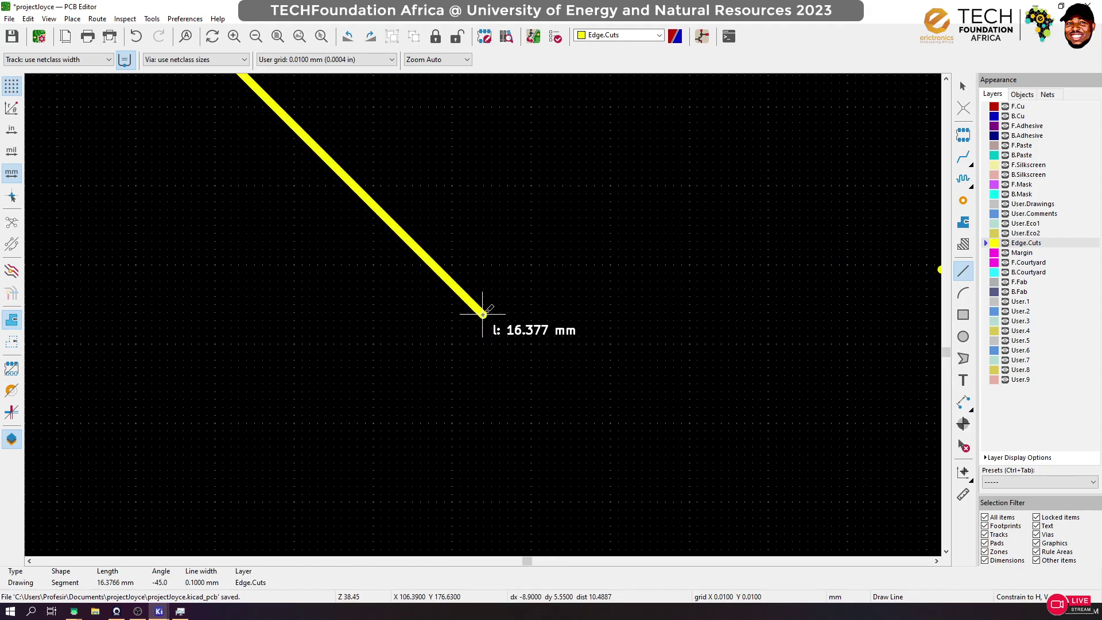
scroll(480, 307, "down", 1)
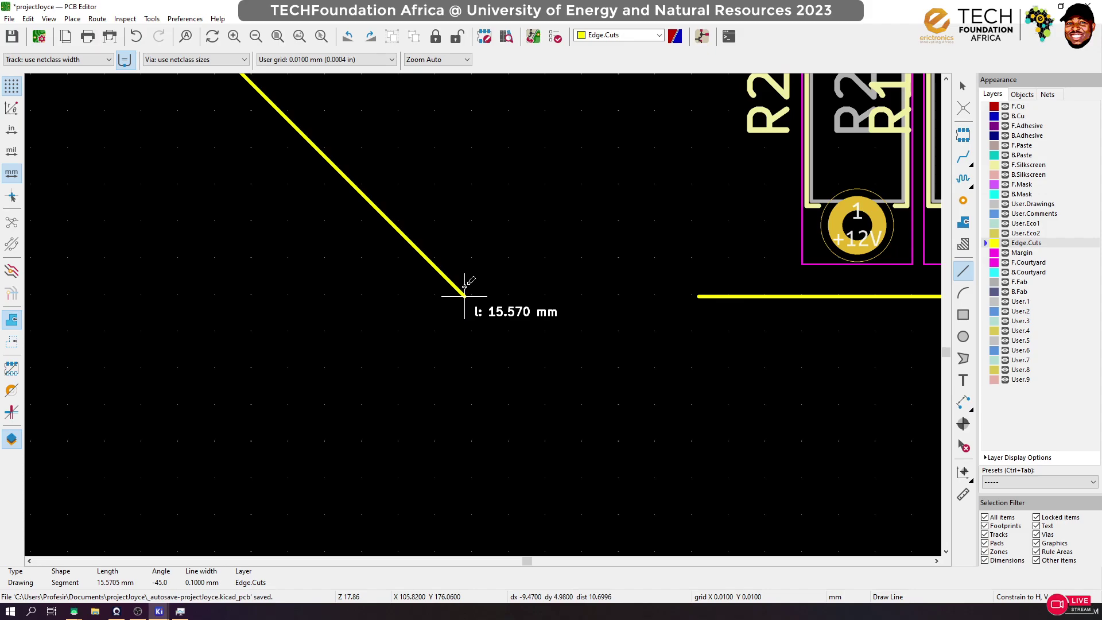
left_click(465, 296)
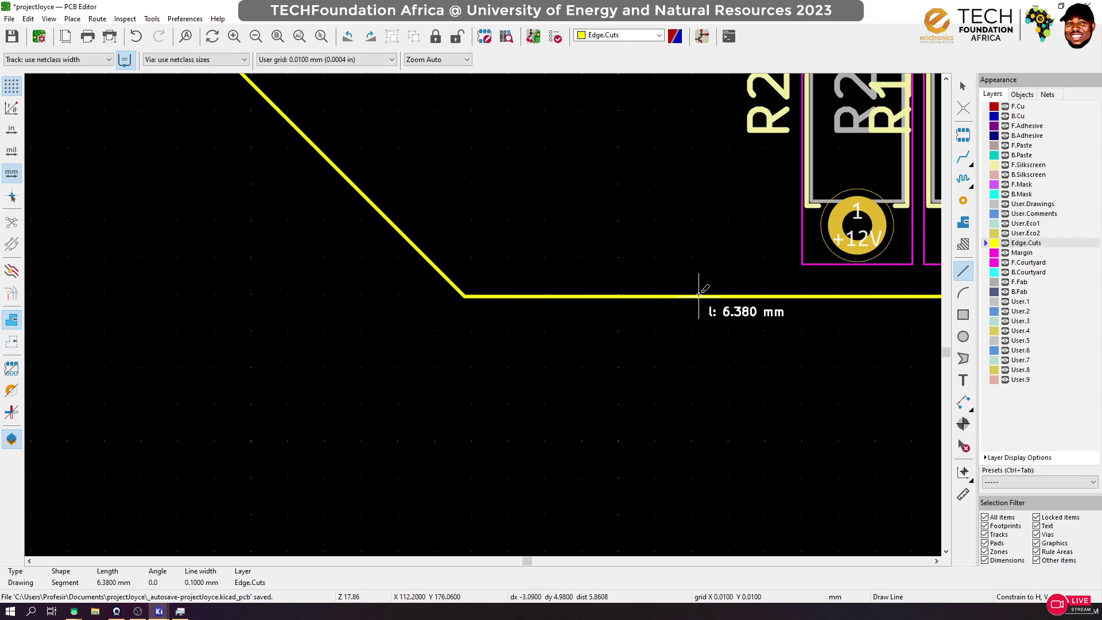
Close the outline with a horizontal segment about 6.4 mm long joined to the lower edge's start point near R22, and save the board
scroll(700, 295, "up", 8)
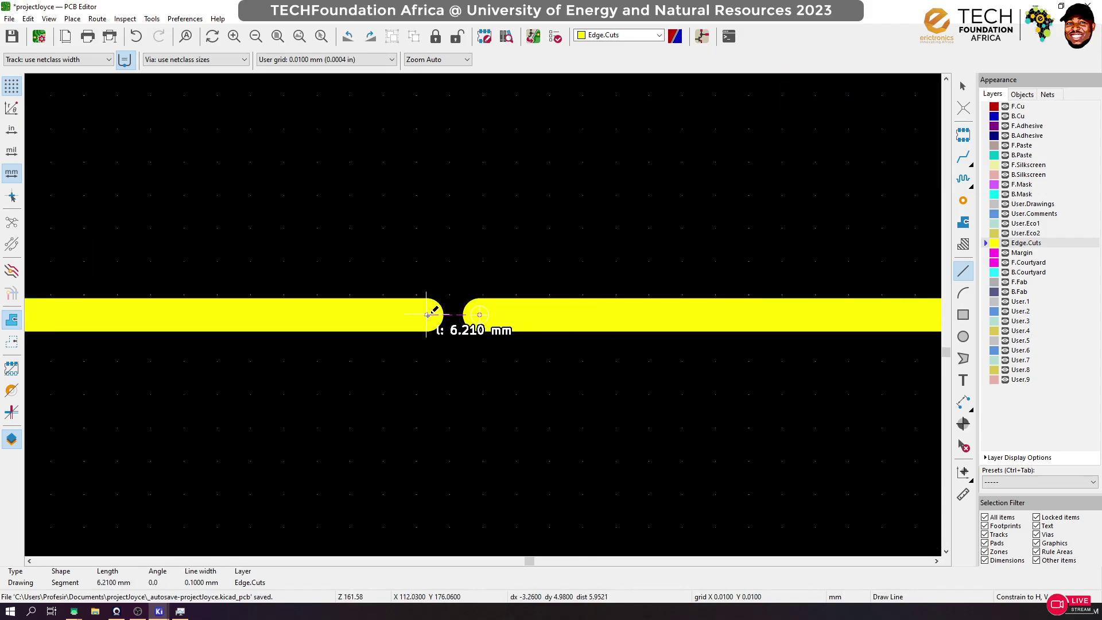
left_click(476, 314)
scroll(480, 307, "down", 5)
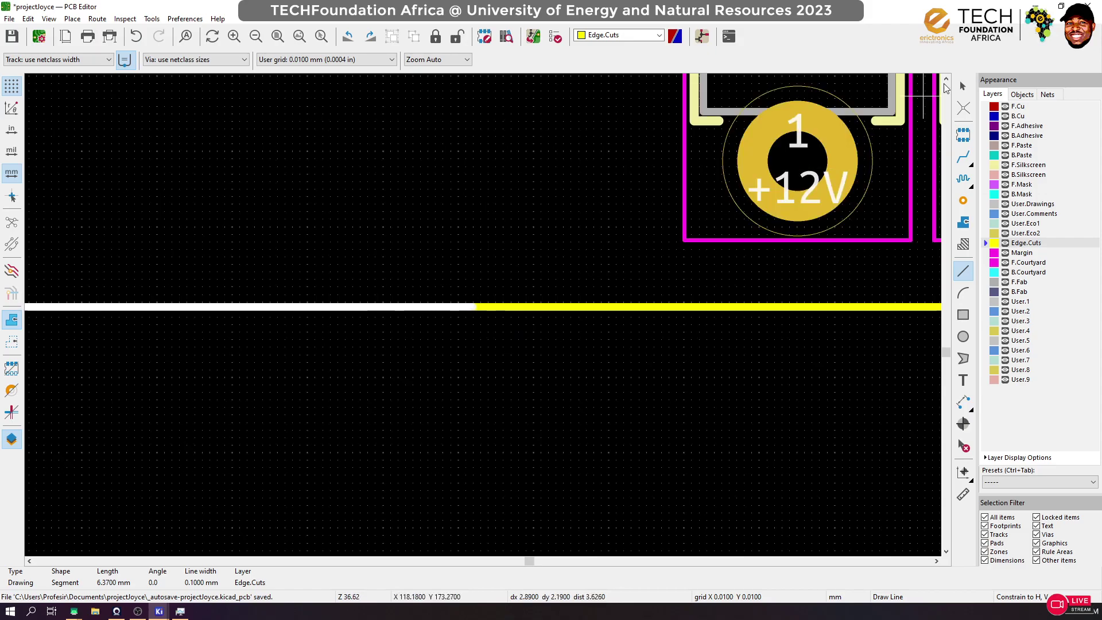
key("Escape")
key("Escape")
scroll(495, 304, "down", 12)
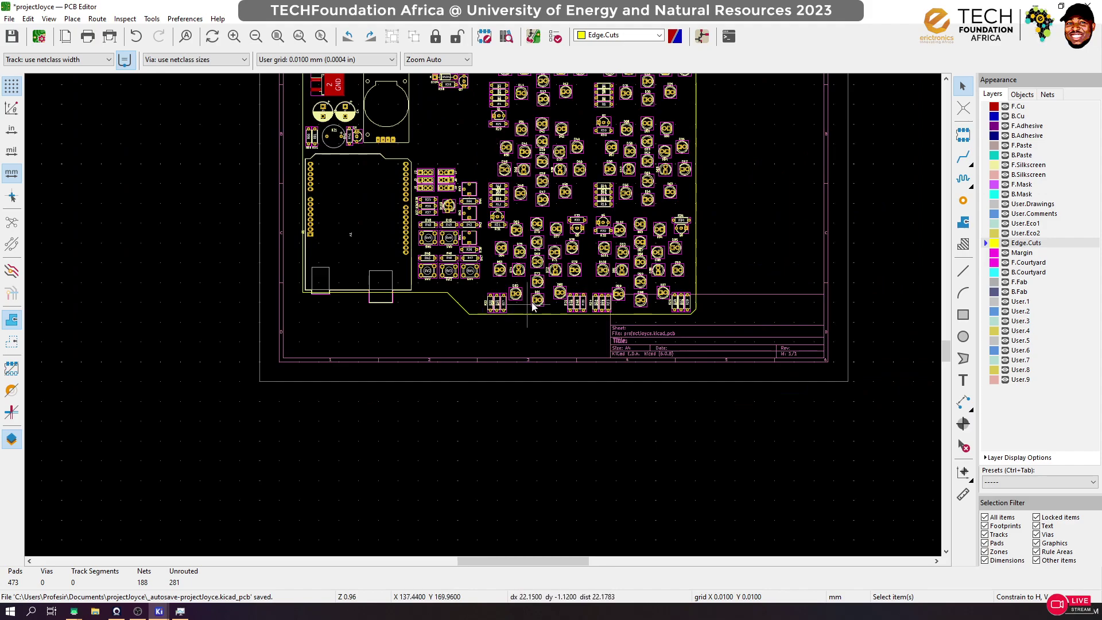
scroll(533, 307, "down", 3)
key("ctrl+s")
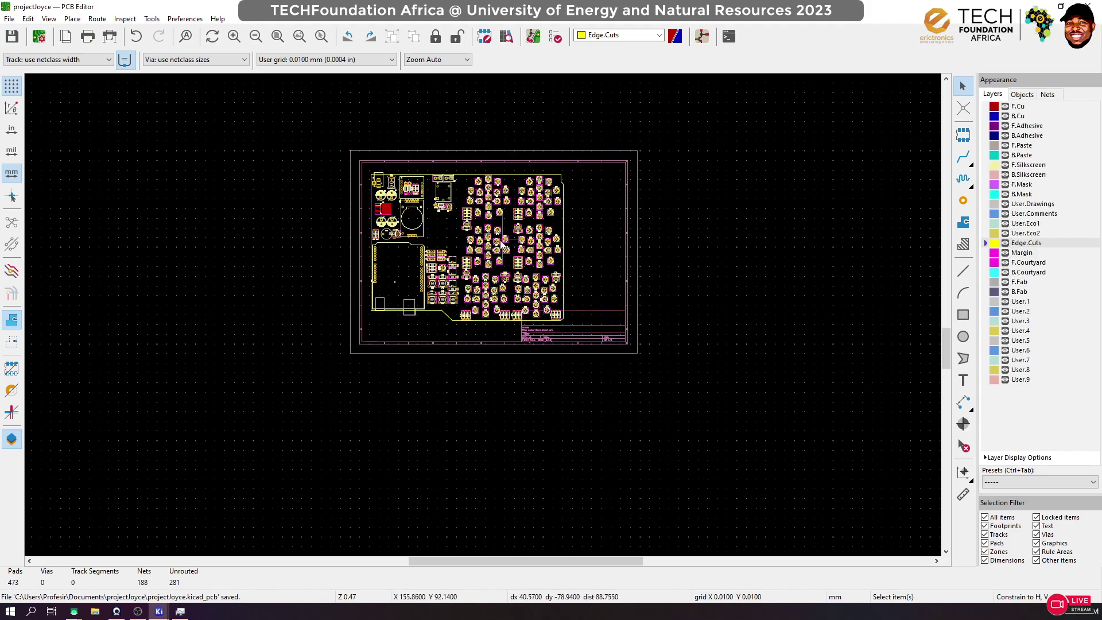
Examine the outlined board in the 3D Viewer from several angles, checking its shape and component placement
left_click(49, 19)
left_click(66, 59)
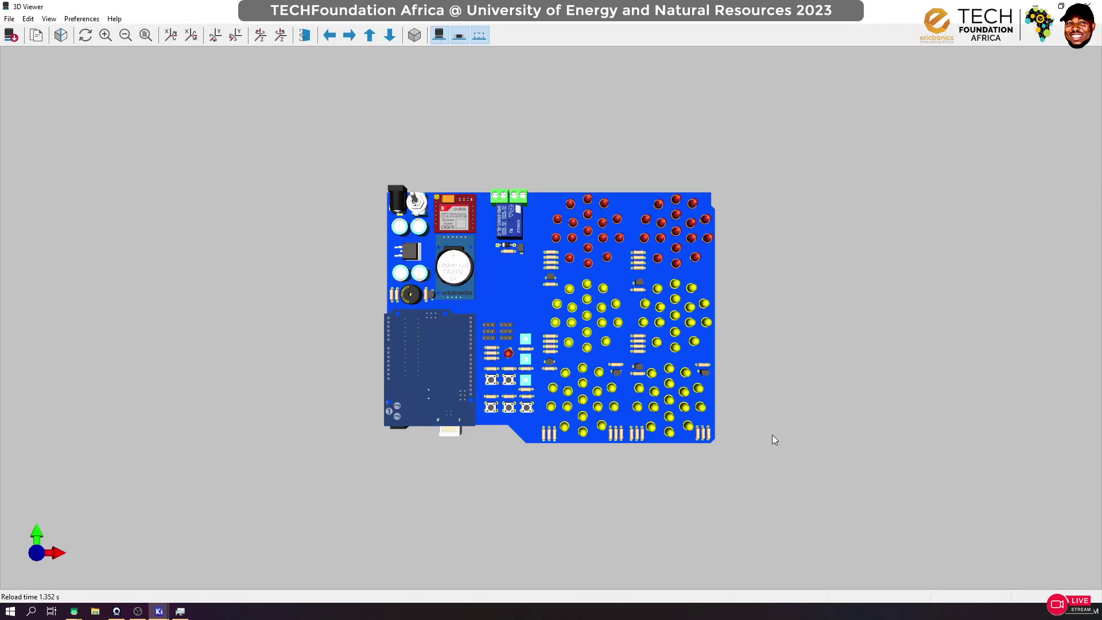
left_click_drag(492, 423, 282, 128)
left_click_drag(735, 396, 638, 441)
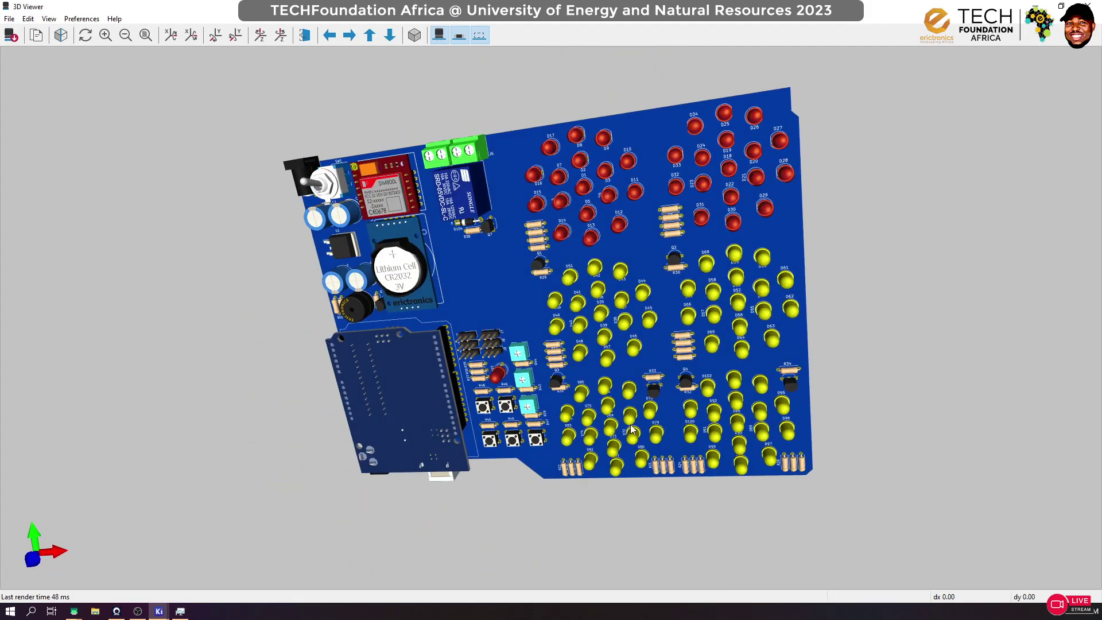
left_click_drag(563, 218, 383, 350)
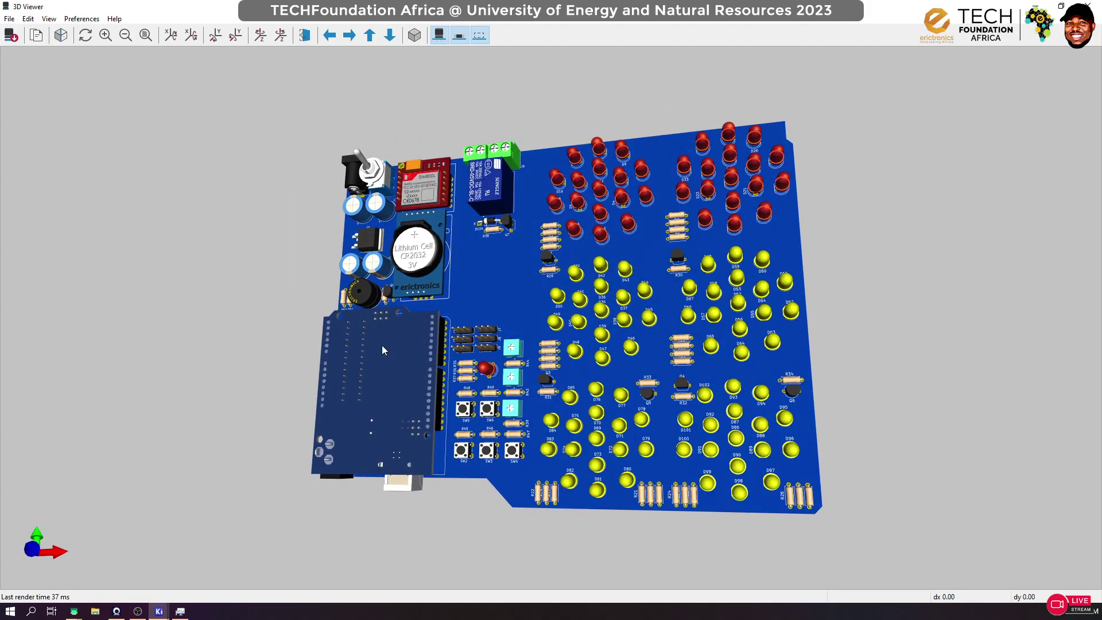